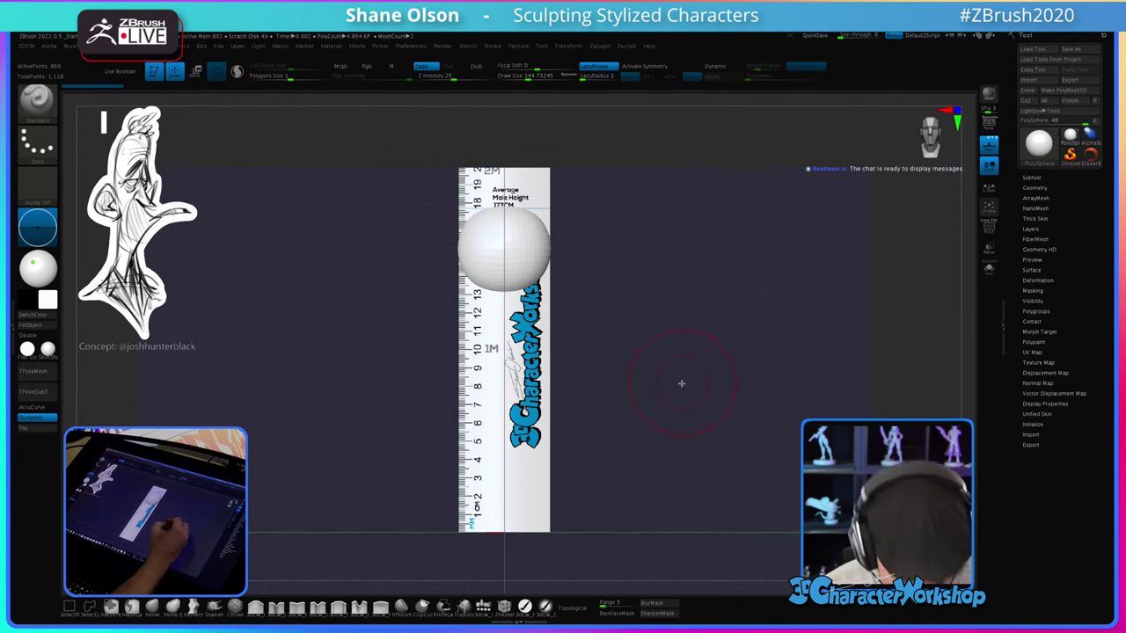
Toggle between another brush and the Standard brush with Dots stroke, ending on Standard
drag(681, 384, 654, 366)
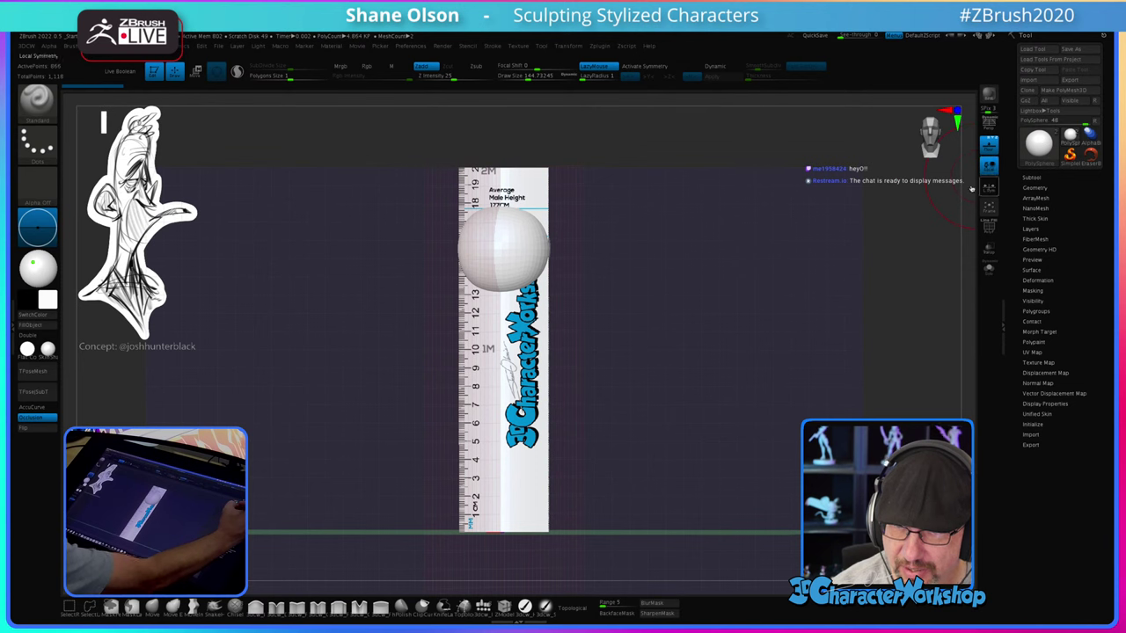
key(b)
key(m)
key(t)
mouse_move(701, 336)
mouse_down()
mouse_move(703, 350)
mouse_move(684, 312)
mouse_move(678, 390)
mouse_move(685, 368)
mouse_up()
key(b)
key(s)
key(t)
key(b)
key(m)
key(p)
key(b)
key(s)
key(t)
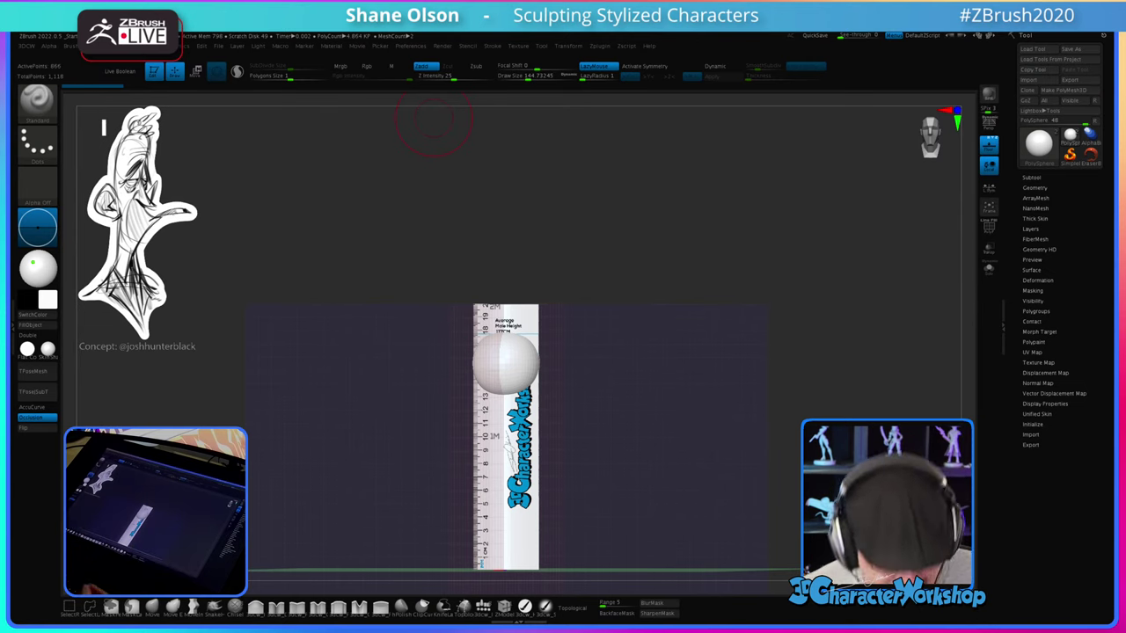
Tilt and pan the view so the height ruler and sphere sit framed in perspective
mouse_move(648, 396)
mouse_down()
mouse_move(626, 422)
mouse_move(630, 451)
mouse_move(639, 372)
mouse_move(626, 438)
mouse_move(645, 428)
mouse_move(659, 381)
mouse_move(651, 396)
mouse_up()
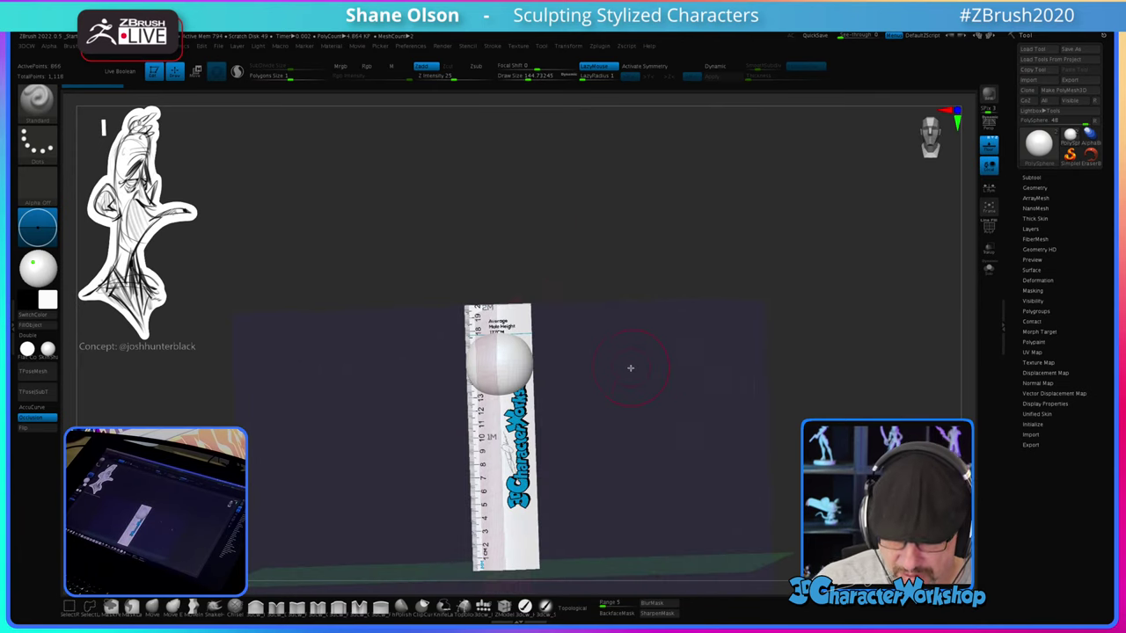
alt+drag(631, 364, 661, 329)
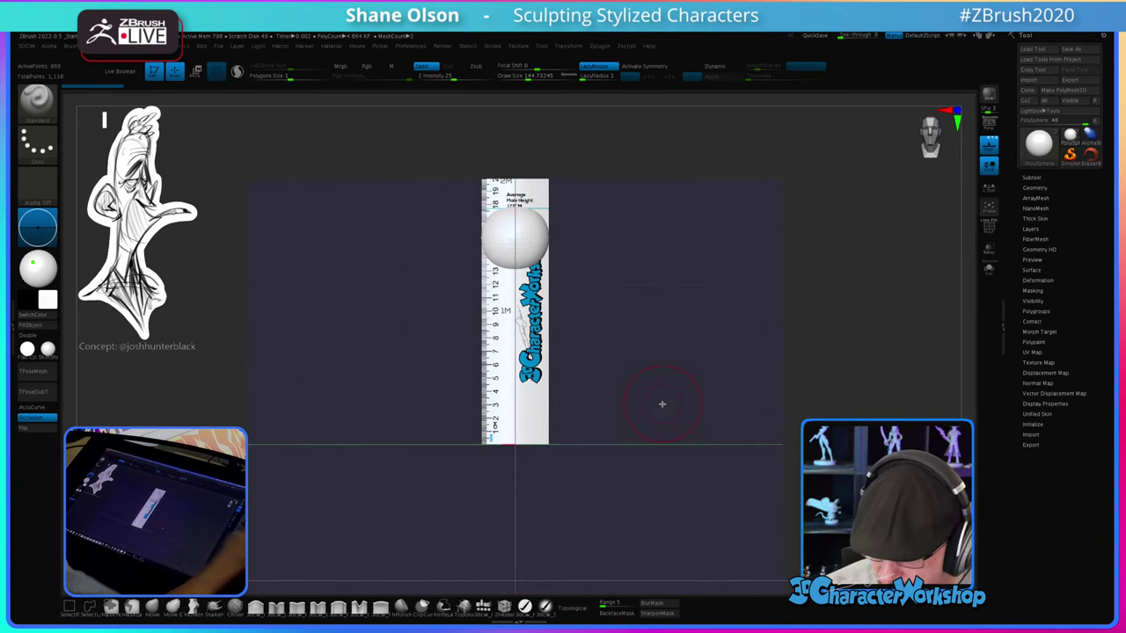
alt+drag(739, 364, 736, 377)
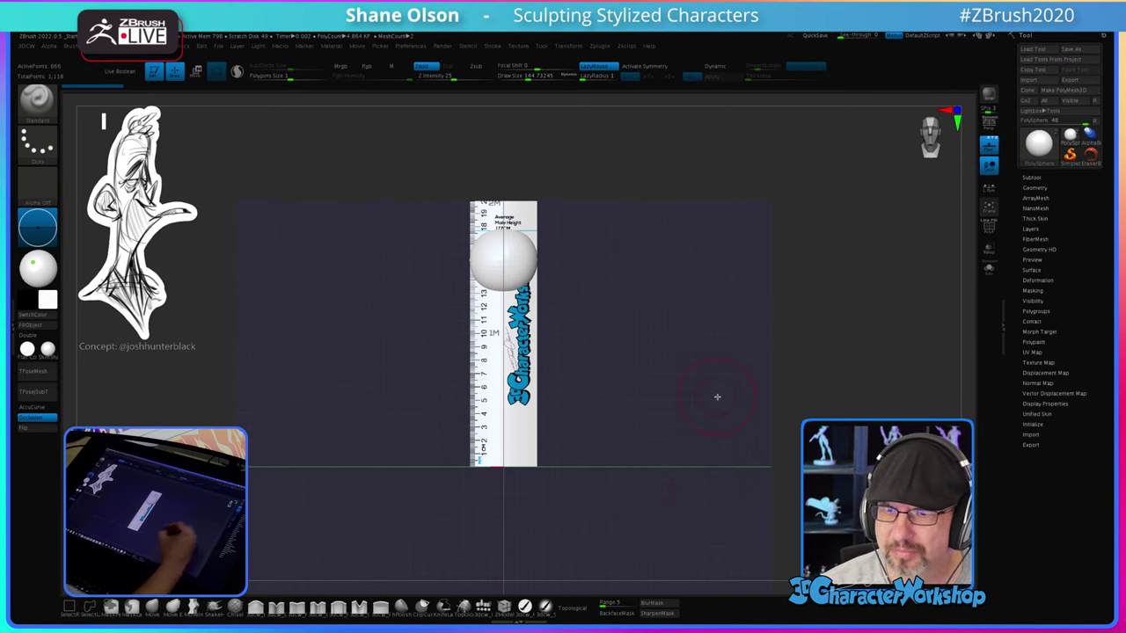
Hide the height ruler subtool and snap the view straight on to the sphere
click(1032, 179)
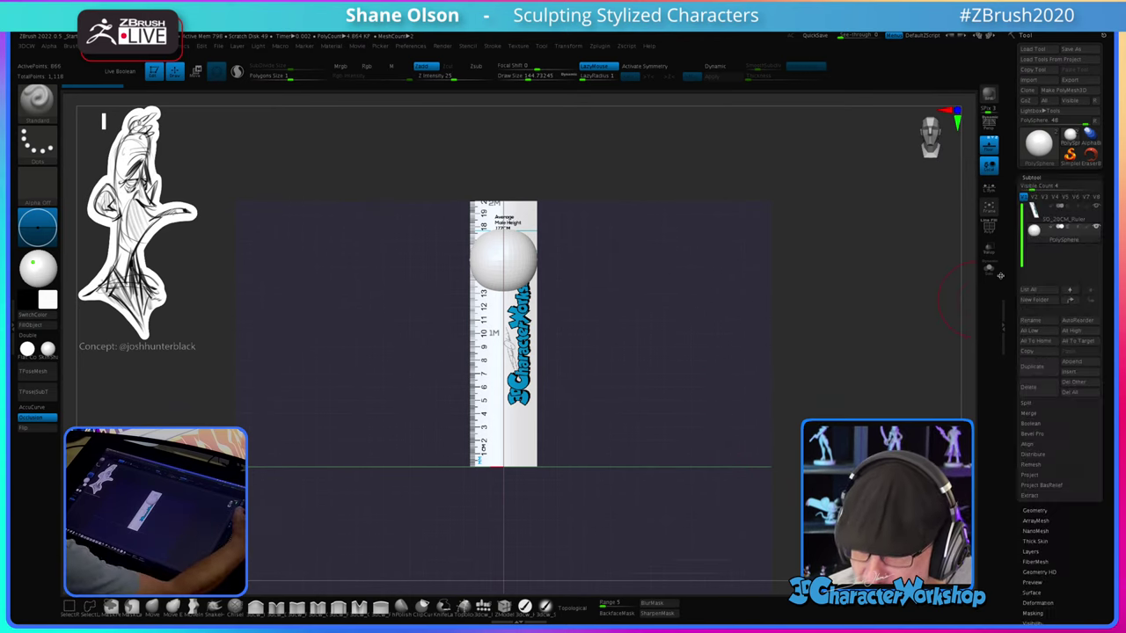
click(1095, 204)
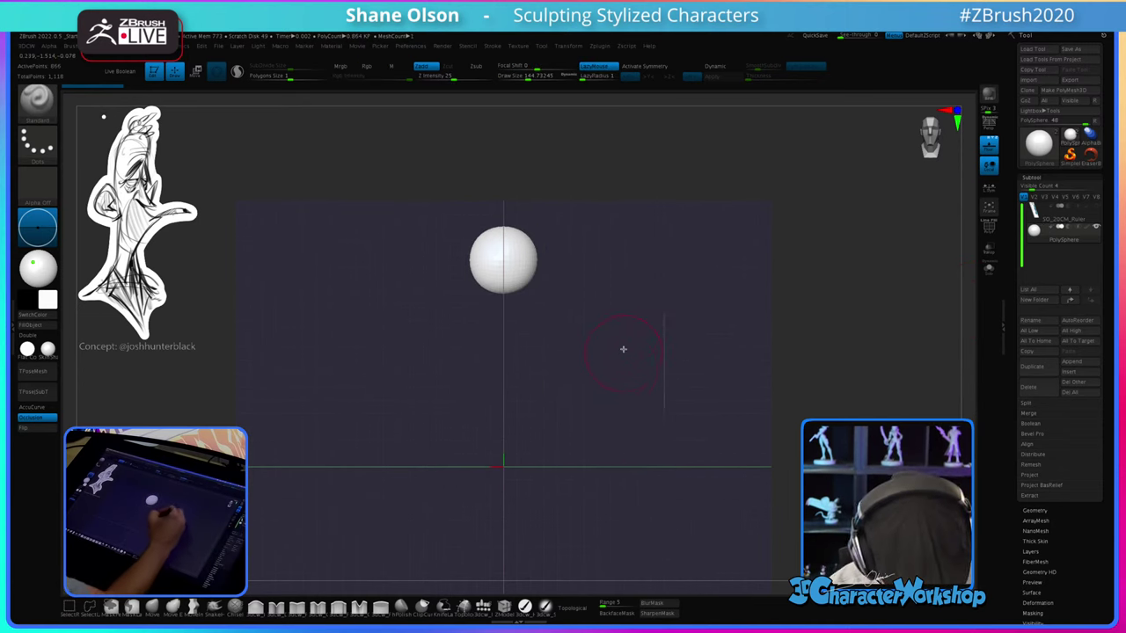
drag(624, 347, 610, 387)
key(shift+p)
Reduce the brush Draw Size from 144 to 83
mouse_move(642, 457)
mouse_down()
mouse_move(659, 452)
mouse_move(652, 462)
mouse_up()
key(s)
drag(670, 376, 671, 379)
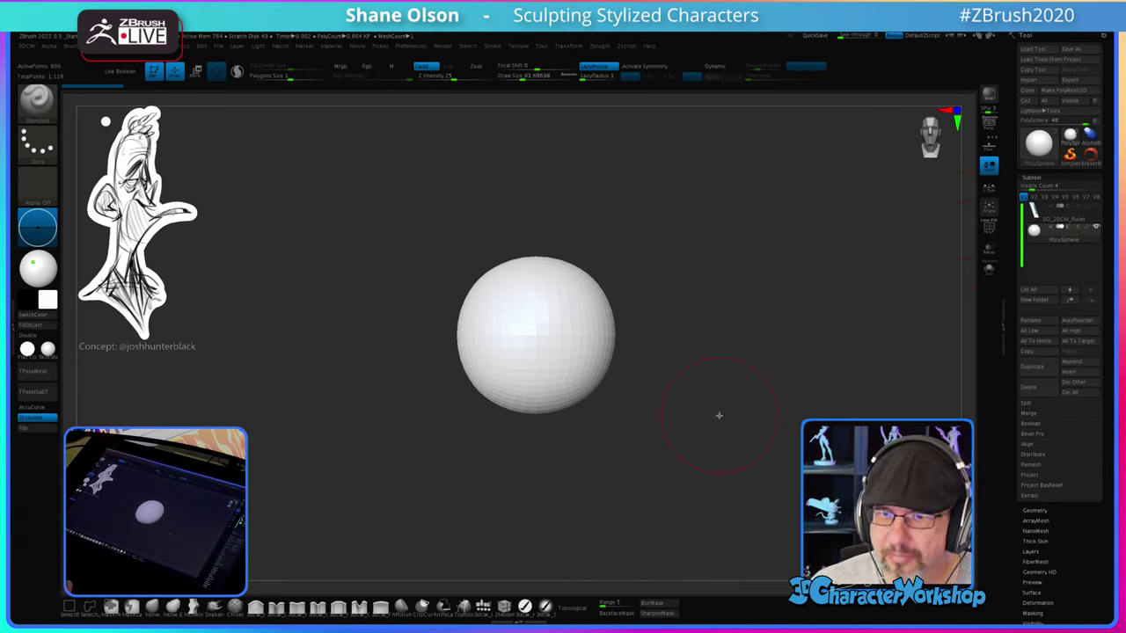
Enable Dynamic Subdiv on the sphere with Shift+D and reframe it lower and to the right
mouse_move(649, 389)
mouse_down()
mouse_move(663, 382)
mouse_move(653, 408)
mouse_move(680, 401)
mouse_up()
key(d)
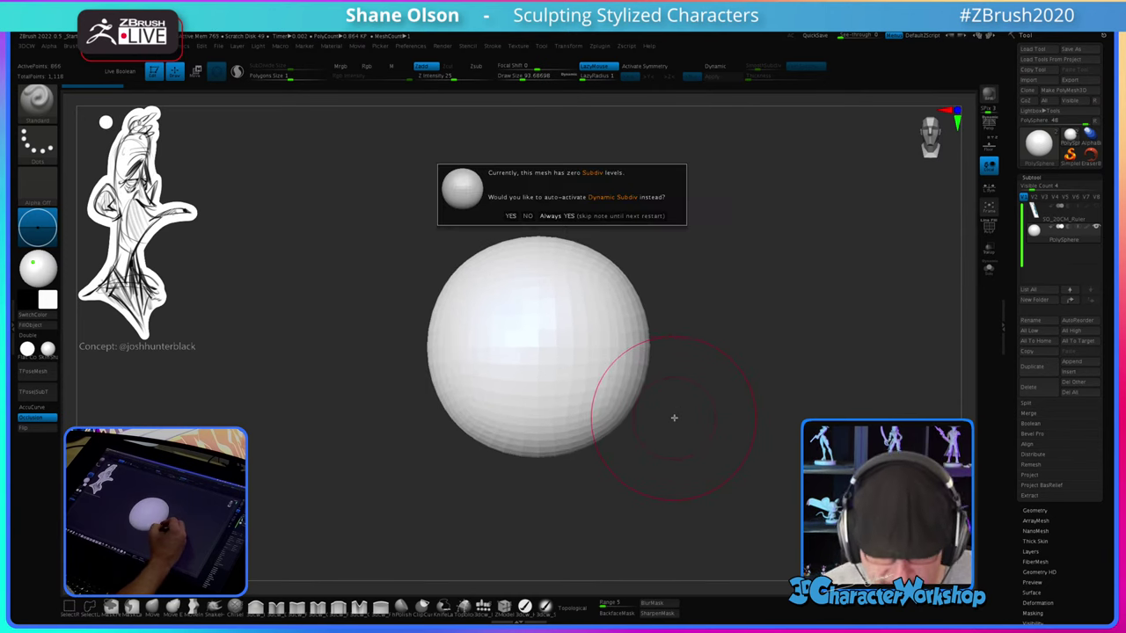
key(Return)
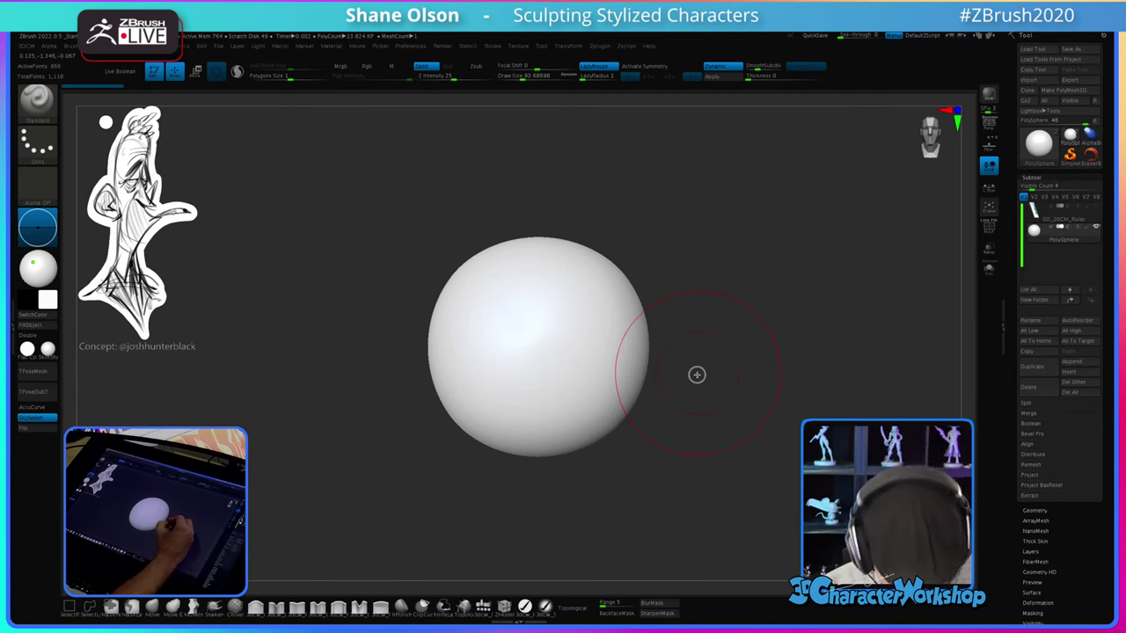
alt+drag(698, 375, 698, 383)
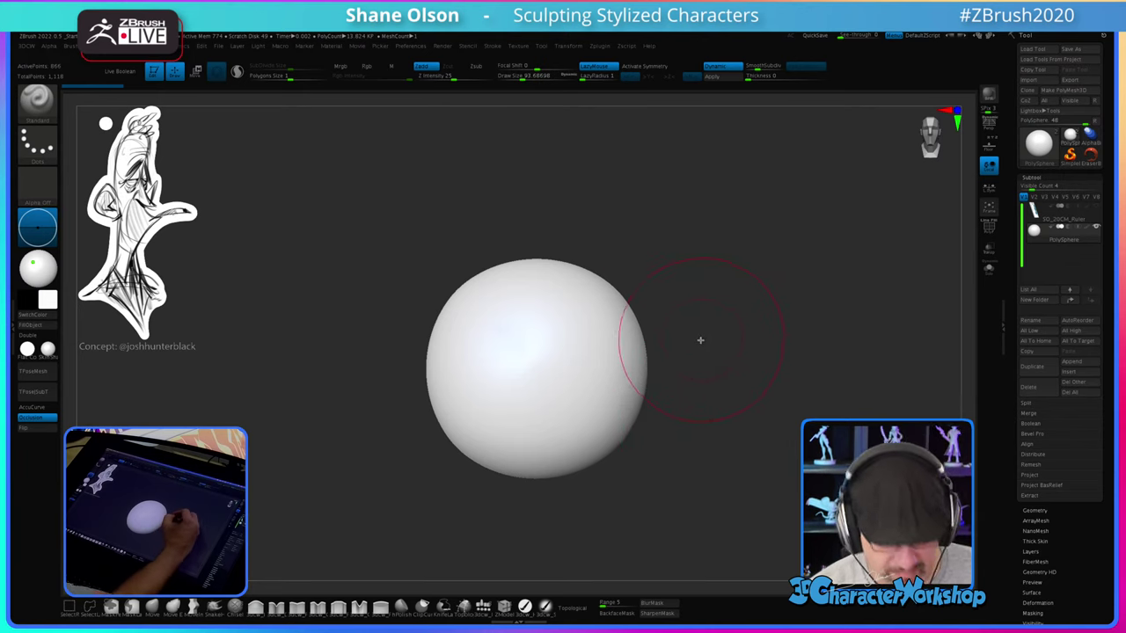
alt+drag(699, 340, 710, 353)
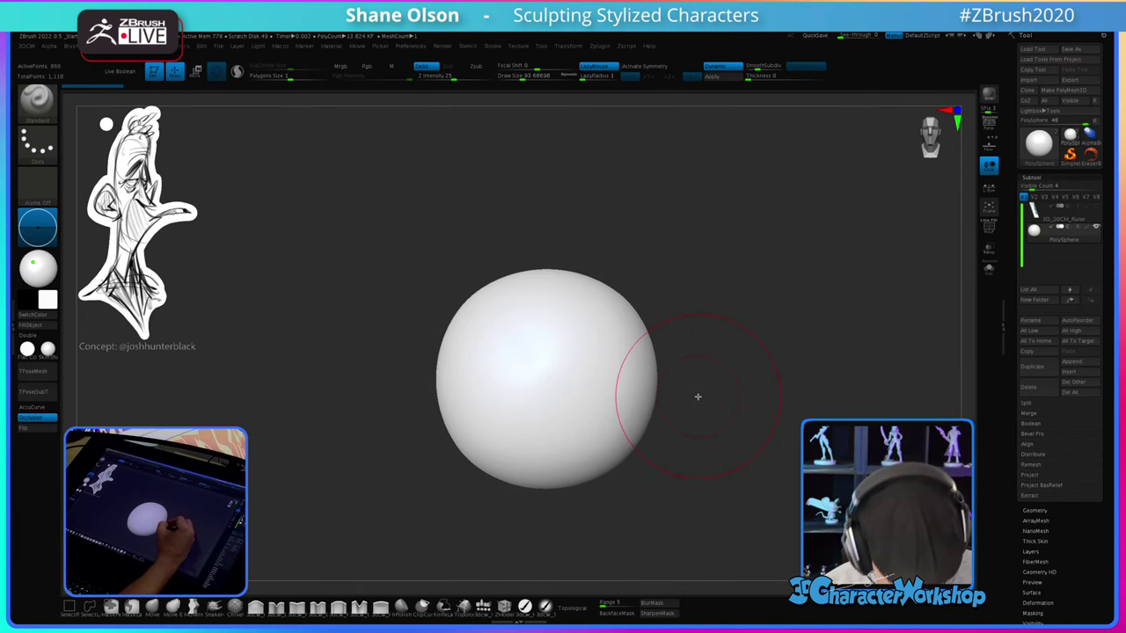
Stretch the sphere taller along Y with the gizmo, then shrink it uniformly into a narrow egg
key(w)
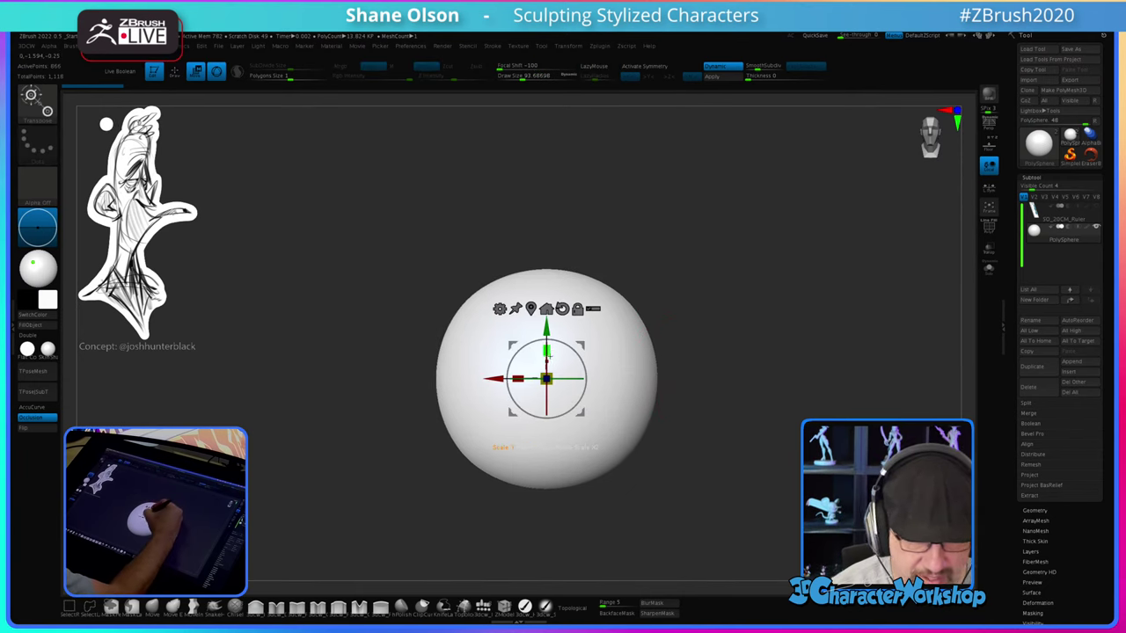
drag(548, 354, 546, 327)
click(546, 313)
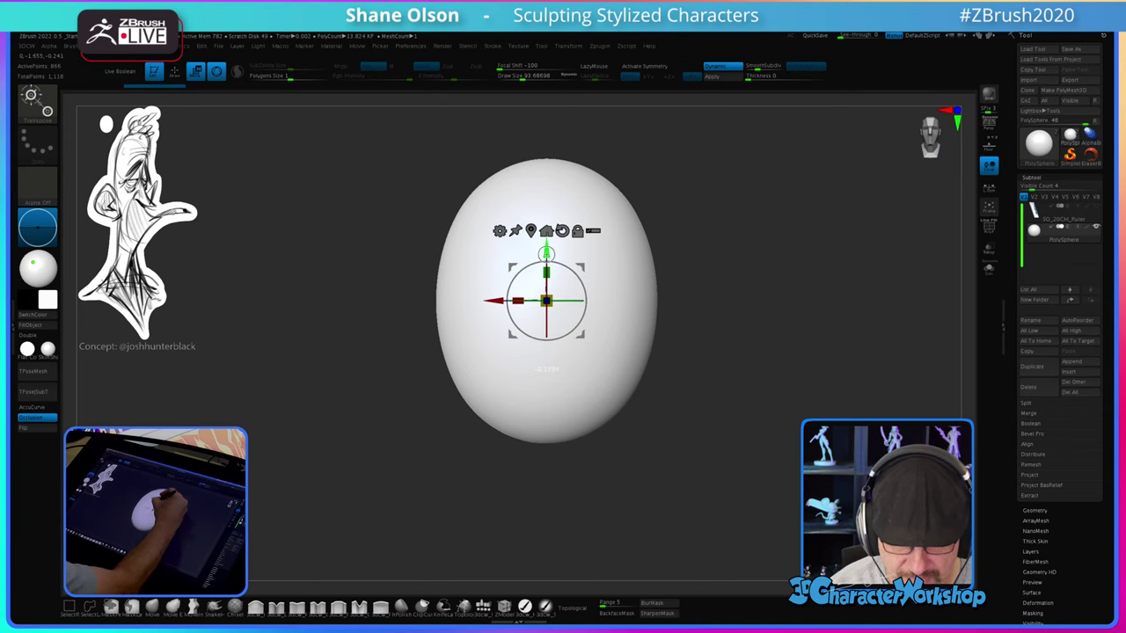
drag(547, 253, 547, 252)
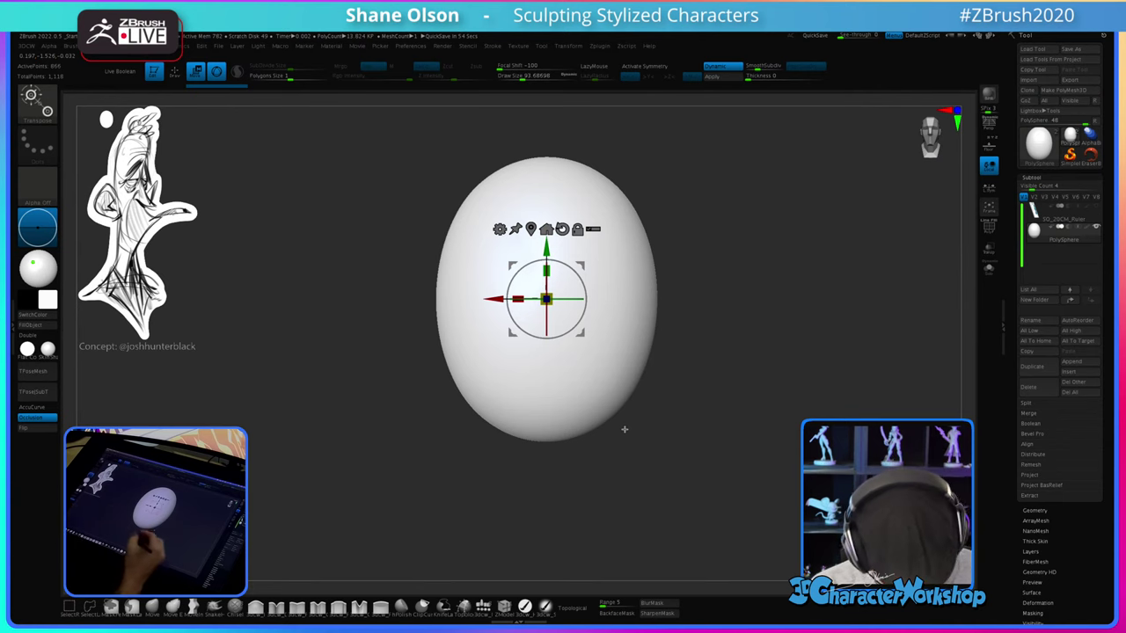
alt+drag(678, 377, 676, 415)
drag(542, 306, 549, 255)
mouse_move(707, 422)
mouse_down()
mouse_move(689, 395)
mouse_move(712, 404)
mouse_move(696, 410)
mouse_up()
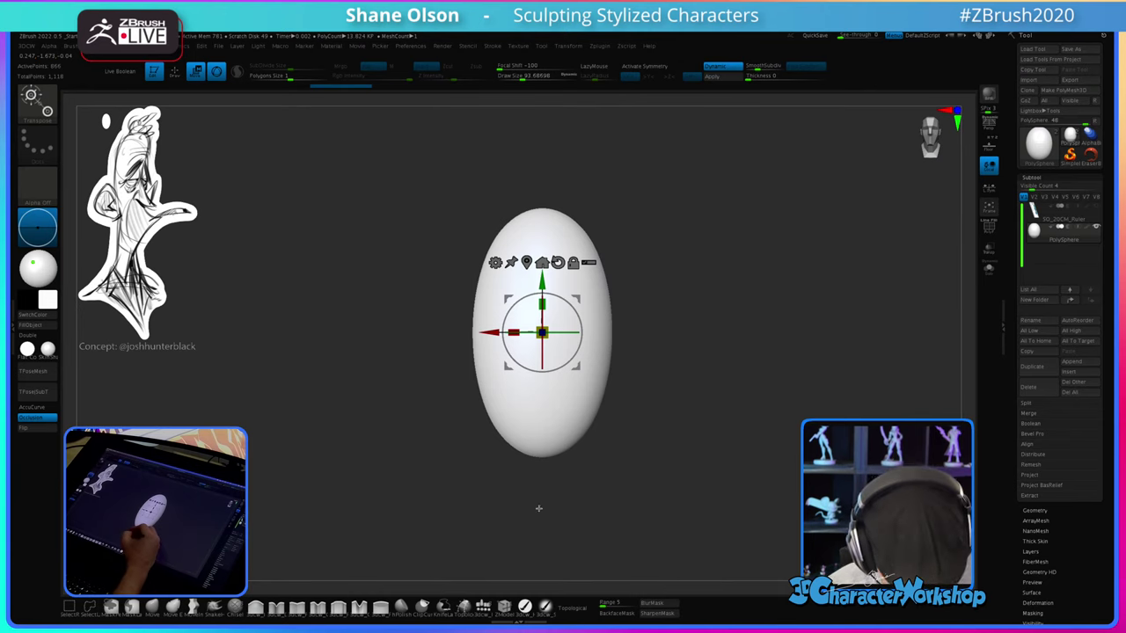
click(152, 606)
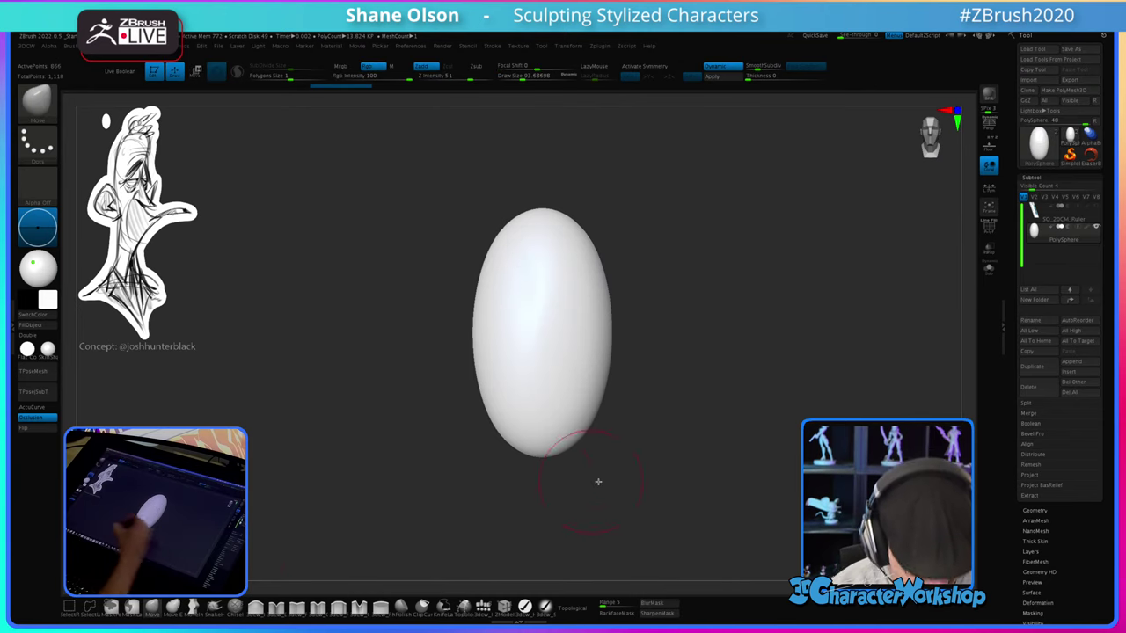
Enlarge the Move brush and turn on X symmetry
key(s)
mouse_move(626, 490)
mouse_down()
mouse_move(639, 463)
mouse_move(626, 460)
mouse_move(636, 478)
mouse_move(689, 408)
mouse_move(661, 346)
mouse_move(658, 362)
mouse_up()
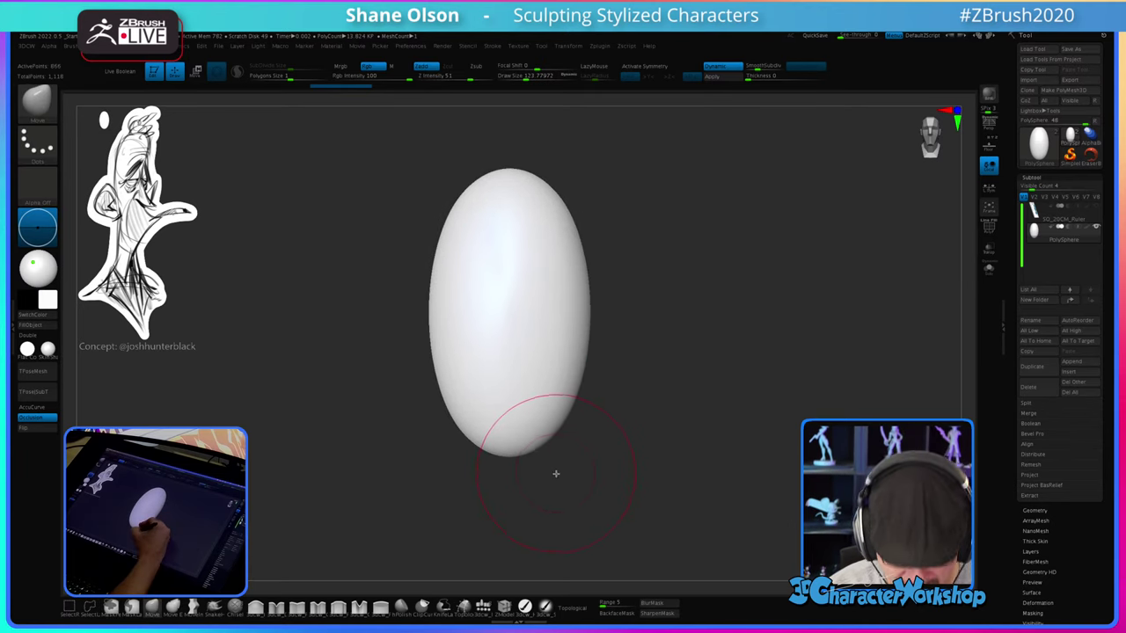
key(bracketright)
key(x)
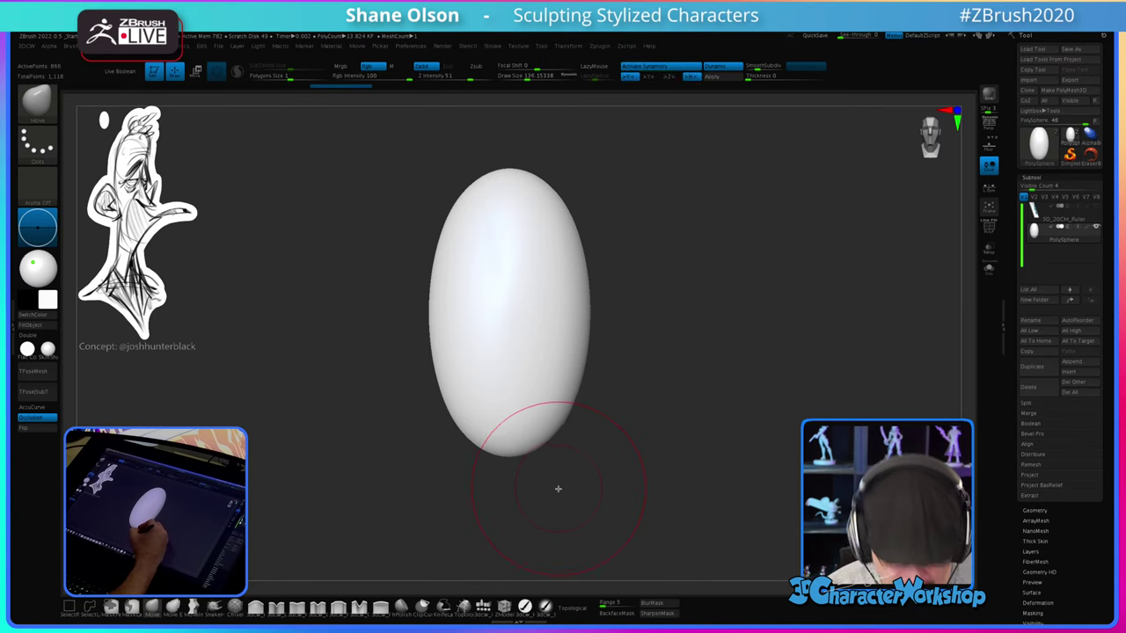
key(bracketright)
key(bracketright)
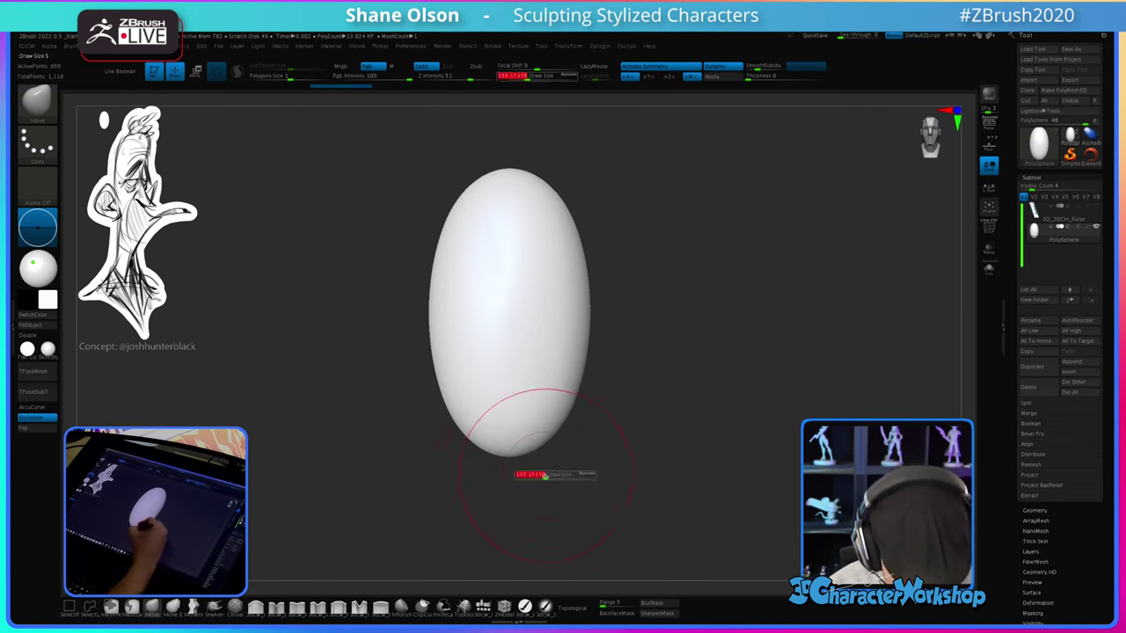
Drag the egg's bottom down into a tapered point and Shift-smooth the surface
drag(545, 451, 535, 480)
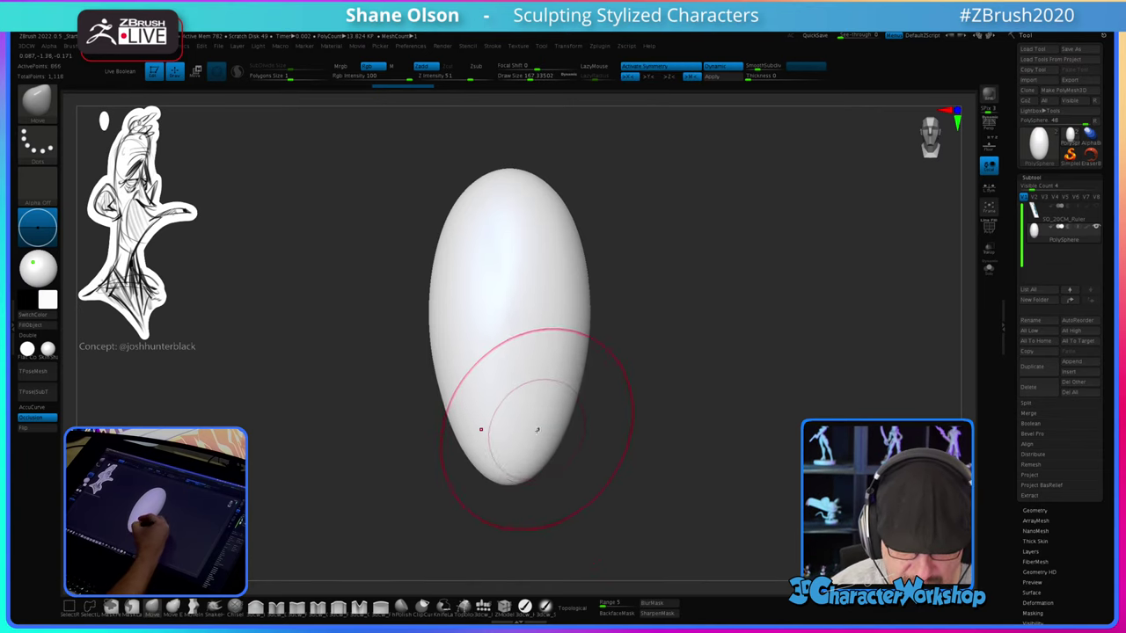
mouse_move(528, 422)
mouse_down()
mouse_move(504, 453)
mouse_move(512, 521)
mouse_up()
mouse_move(634, 484)
alt+mouse_down()
mouse_move(636, 455)
mouse_move(633, 491)
mouse_move(669, 402)
alt+mouse_up()
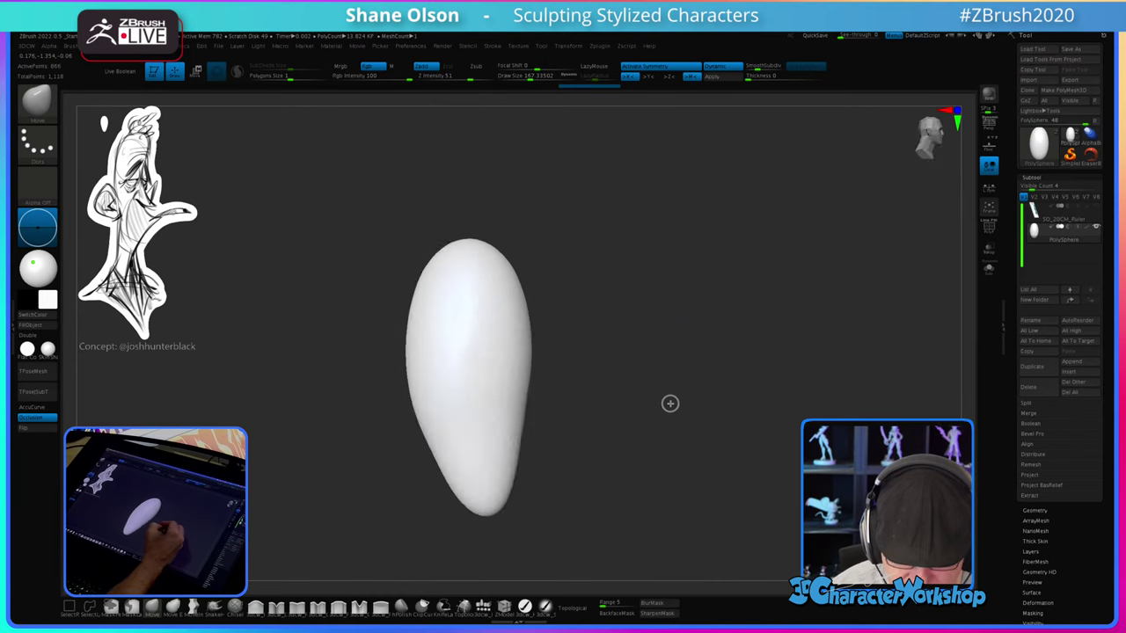
key(s)
drag(561, 448, 572, 448)
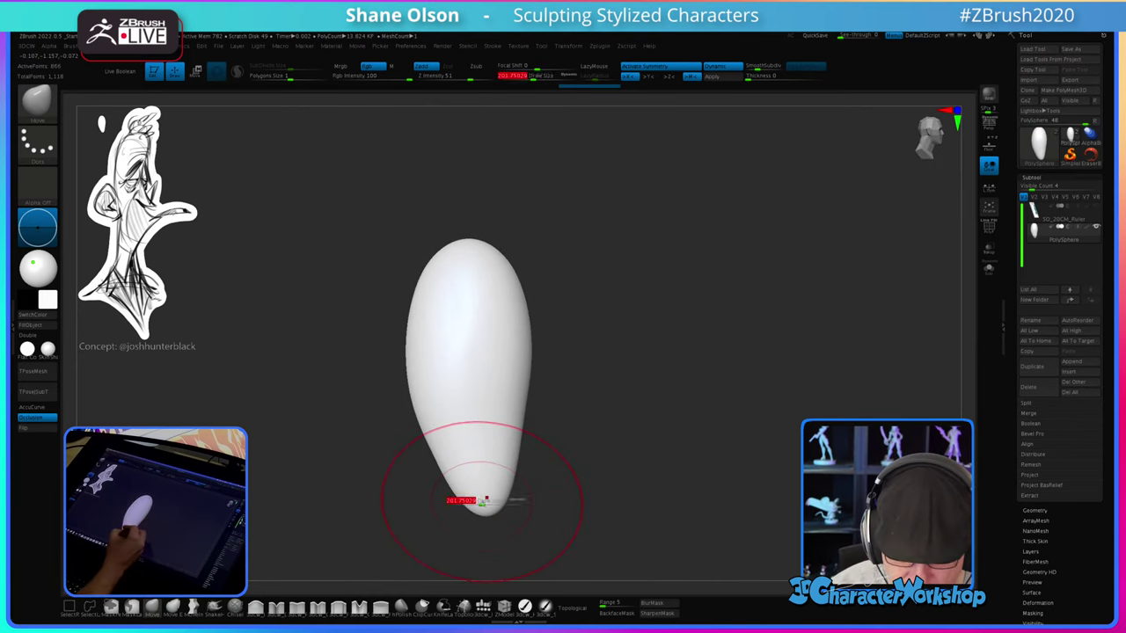
mouse_move(489, 498)
mouse_down()
mouse_move(467, 506)
mouse_move(511, 410)
mouse_move(590, 409)
mouse_move(586, 399)
mouse_up()
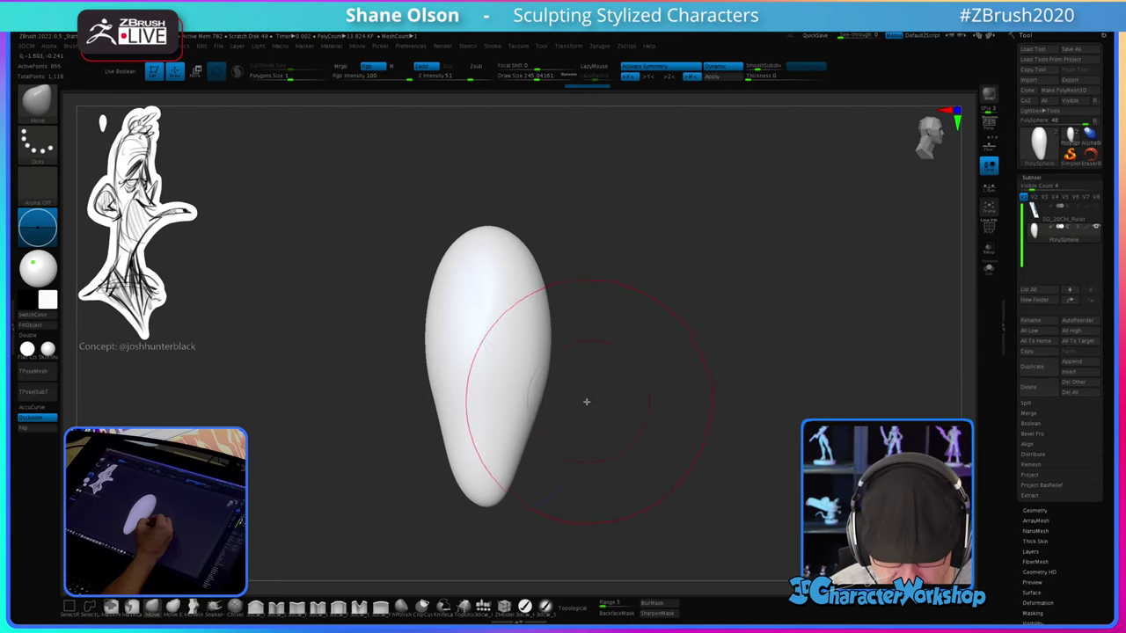
shift+drag(445, 377, 434, 352)
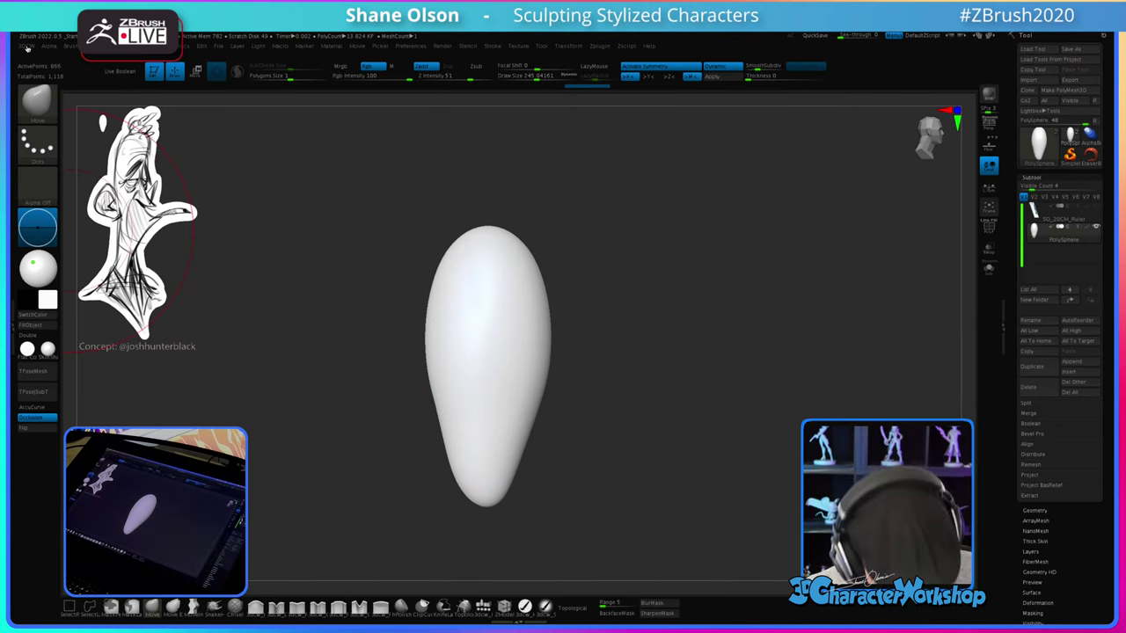
Assign Ctrl+Shift+T to pop up the custom 3DCW menu, replacing its old assignment, and test it
click(29, 46)
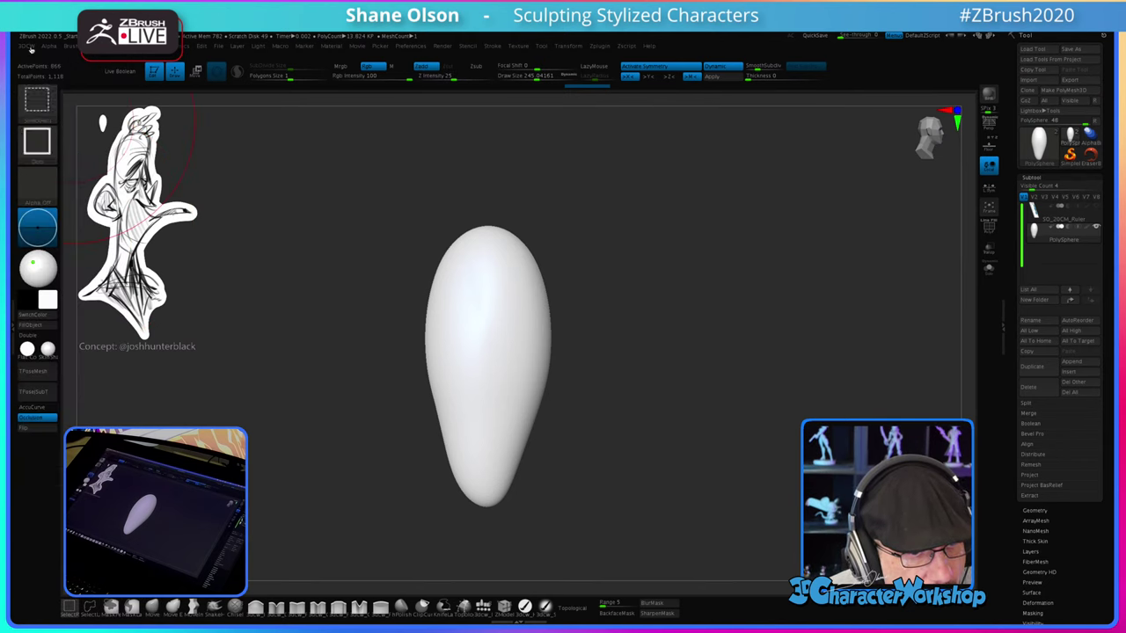
click(32, 46)
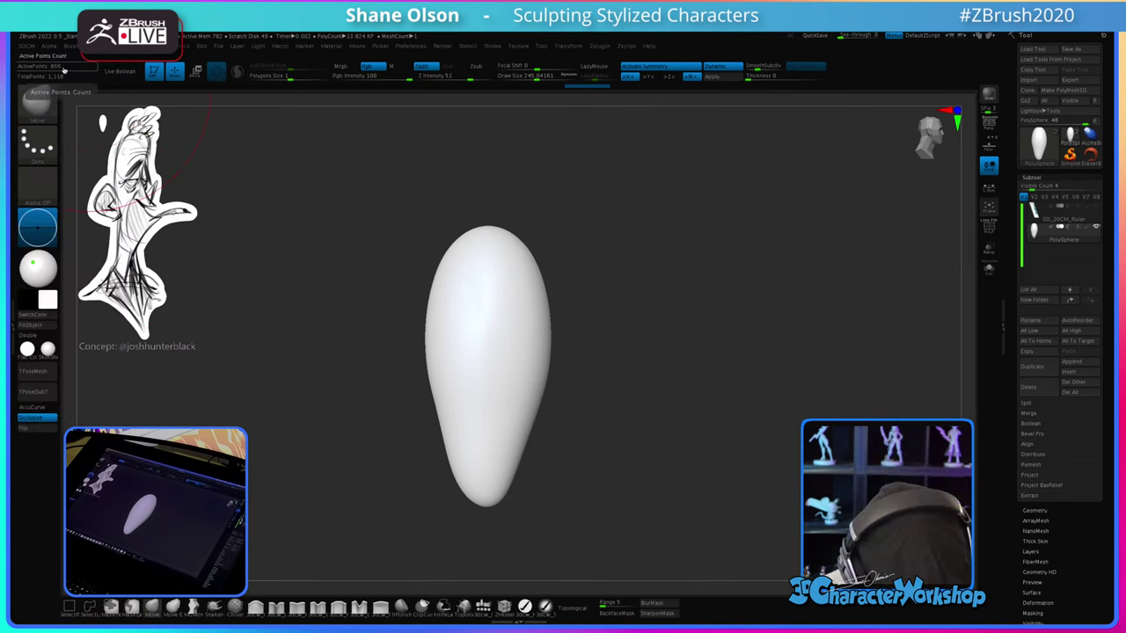
ctrl+alt+click(29, 46)
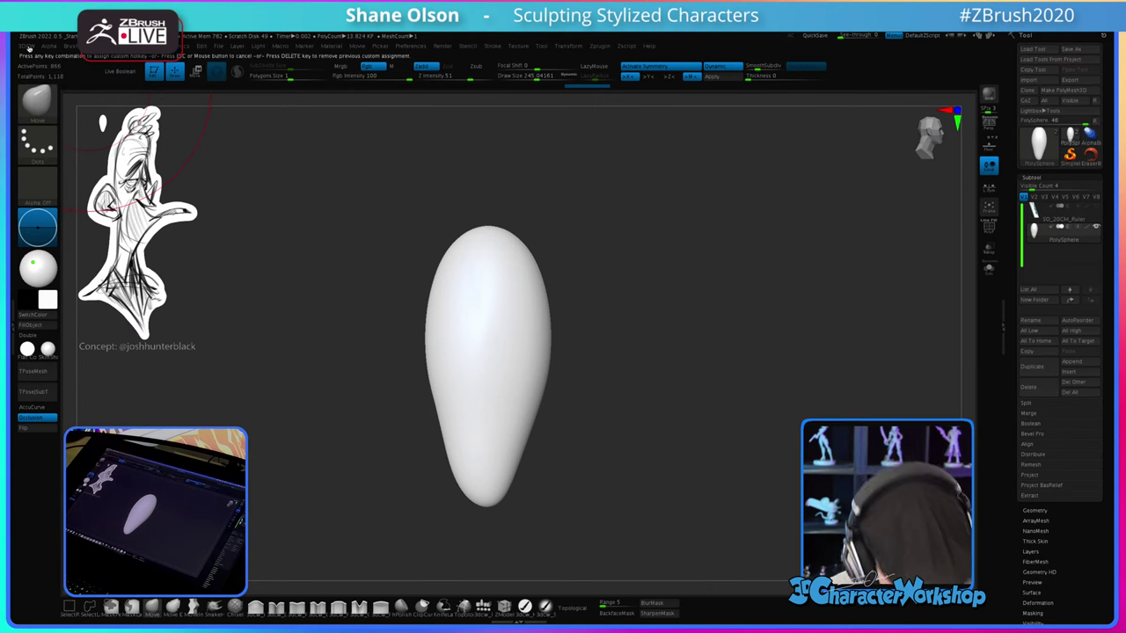
key(ctrl+shift+t)
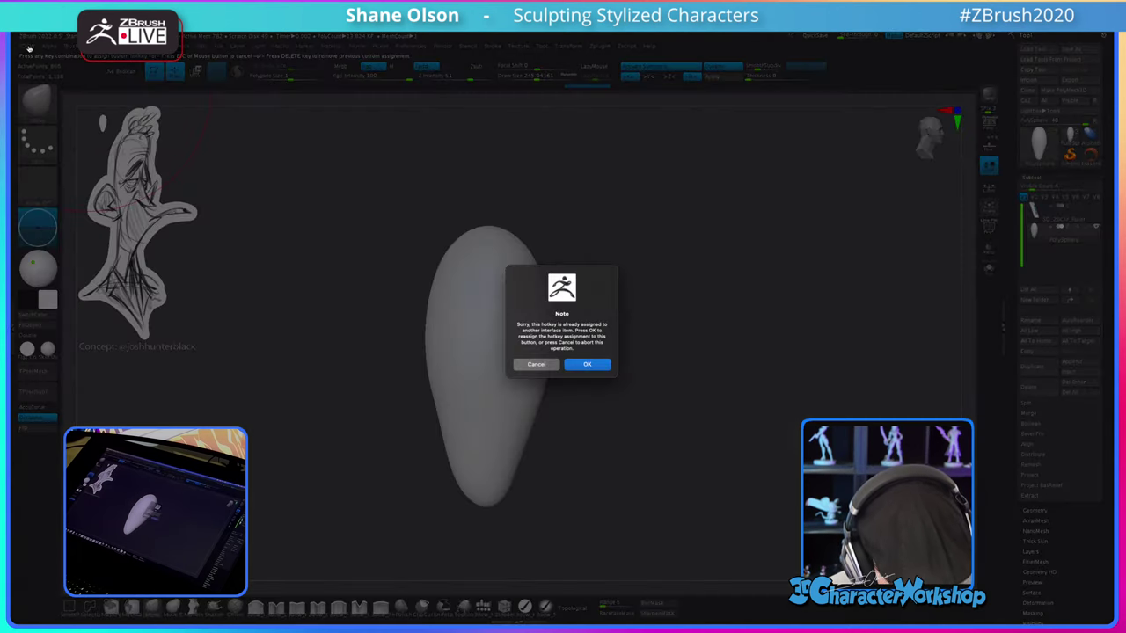
click(589, 365)
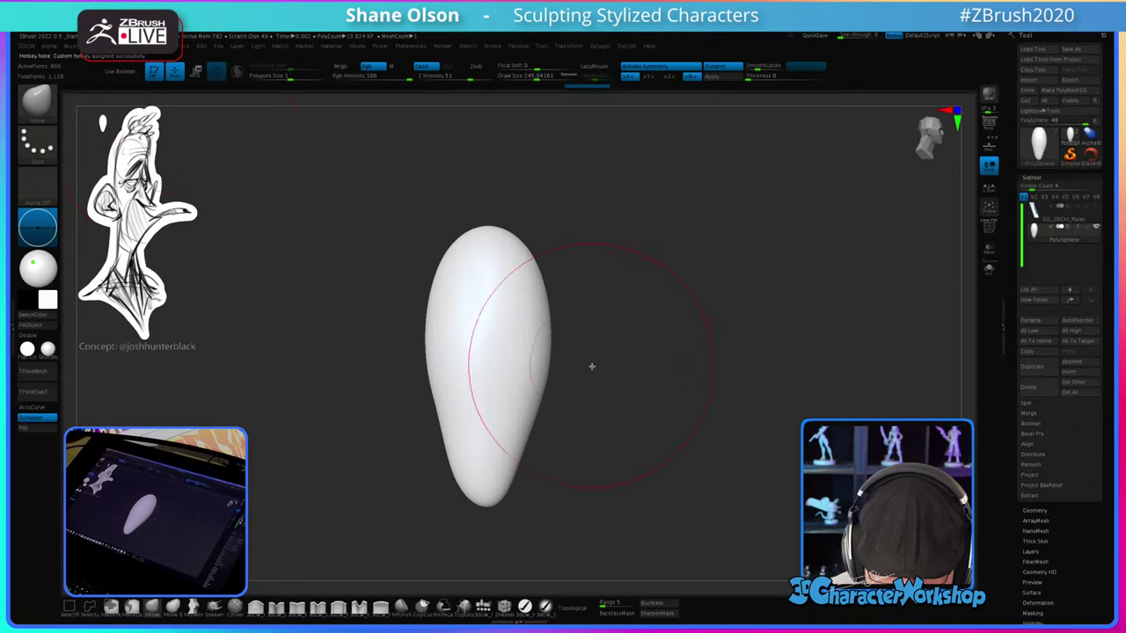
key(ctrl+shift+t)
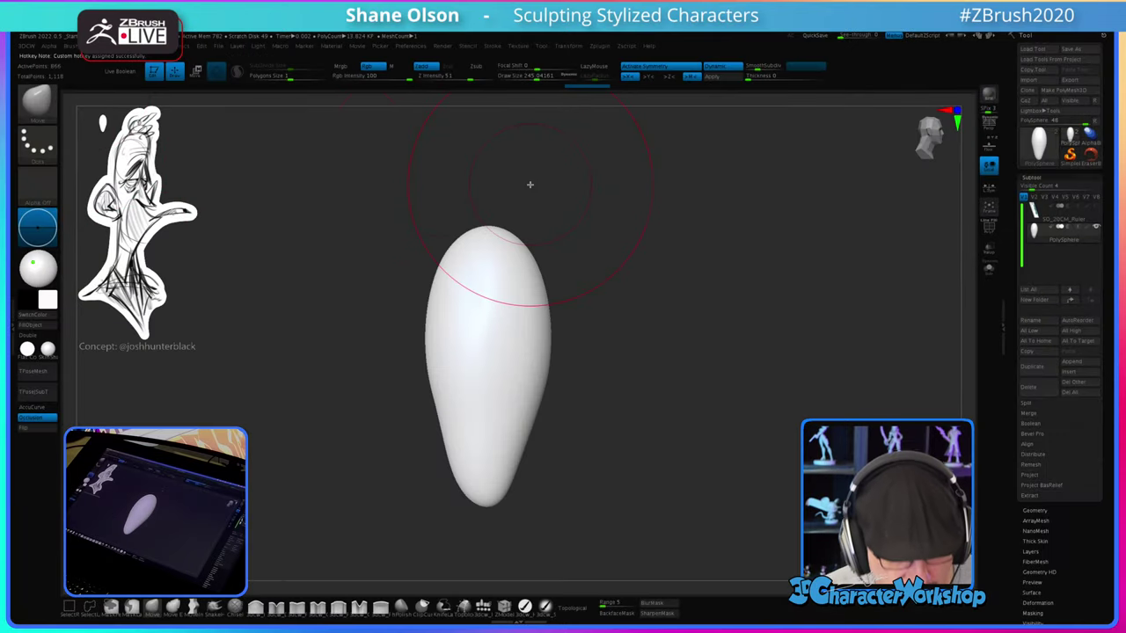
Inspect the head from new angles, toggling the polygon wireframe on and off
key(ctrl+shift+t)
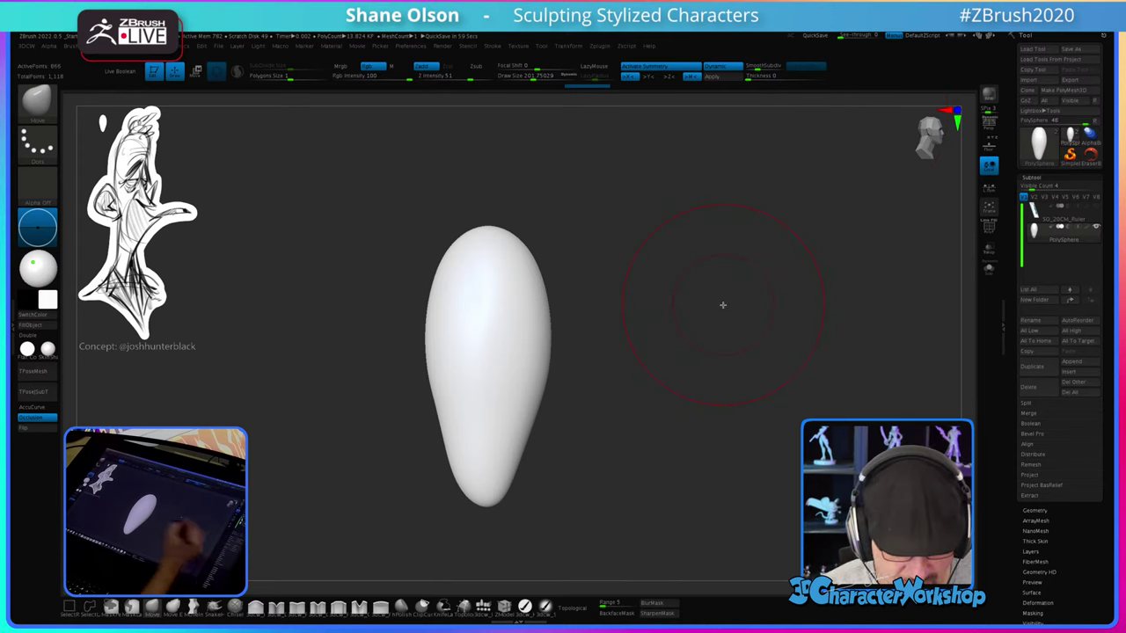
mouse_move(616, 401)
mouse_down()
mouse_move(603, 410)
mouse_move(626, 377)
mouse_move(638, 376)
mouse_move(629, 383)
mouse_move(550, 290)
mouse_move(563, 392)
mouse_move(559, 296)
mouse_up()
right_click(581, 355)
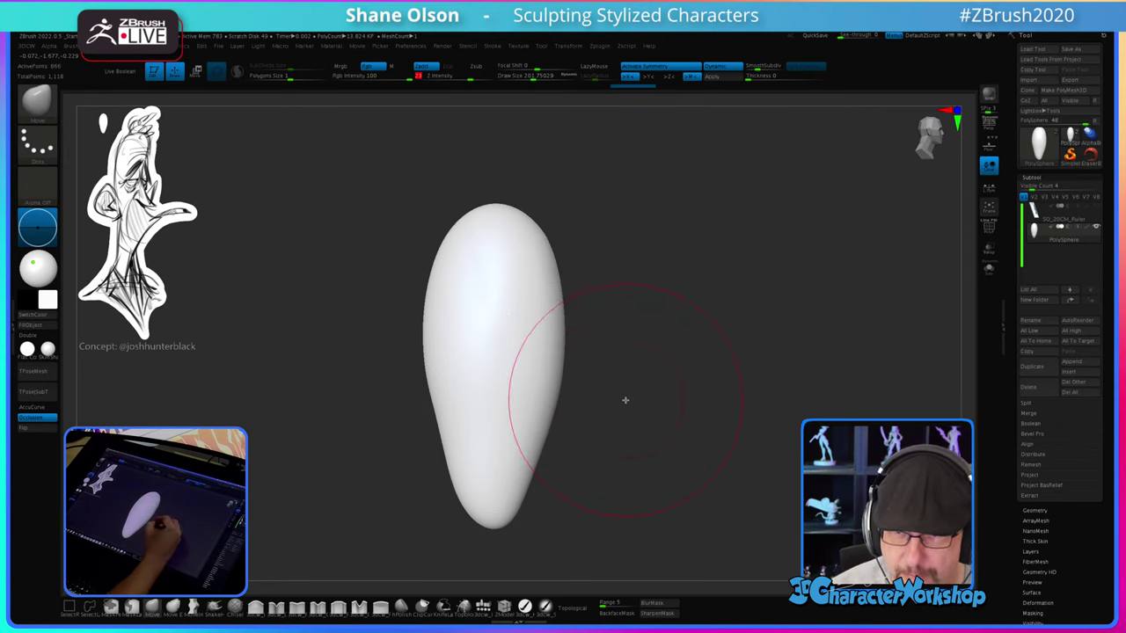
alt+drag(629, 401, 604, 380)
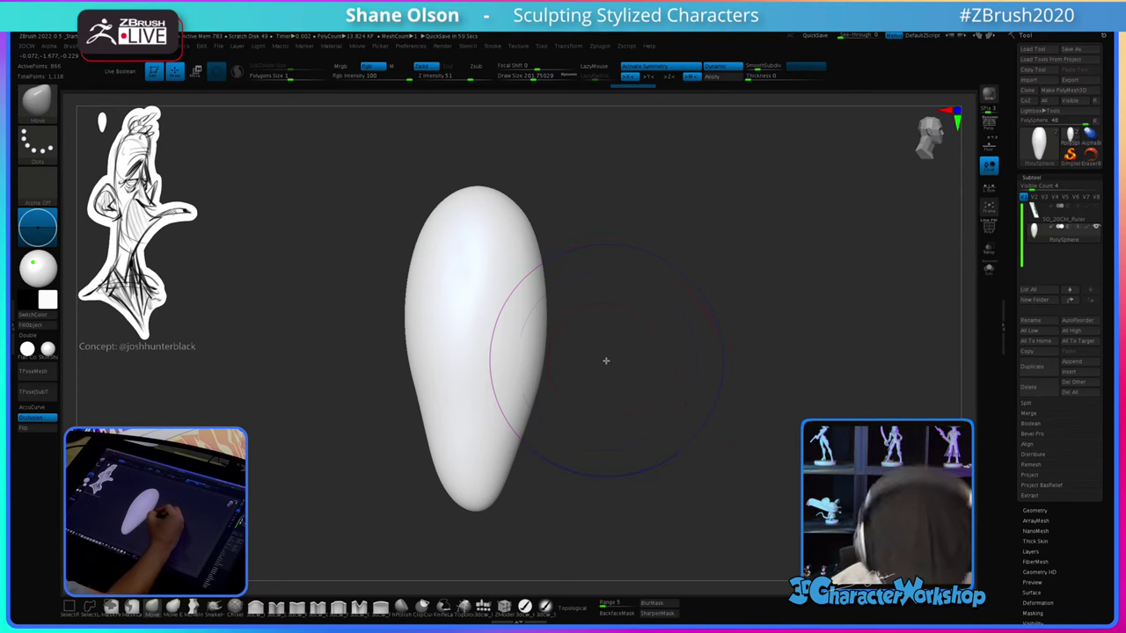
key(shift+f)
key(shift+f)
drag(610, 414, 563, 410)
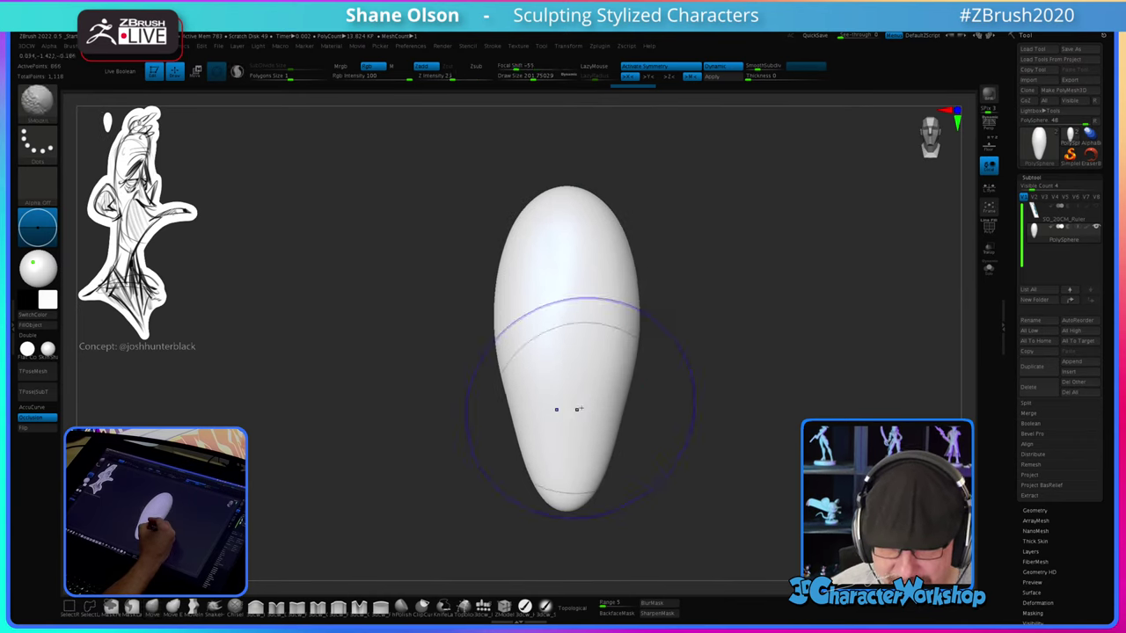
alt+drag(714, 404, 646, 440)
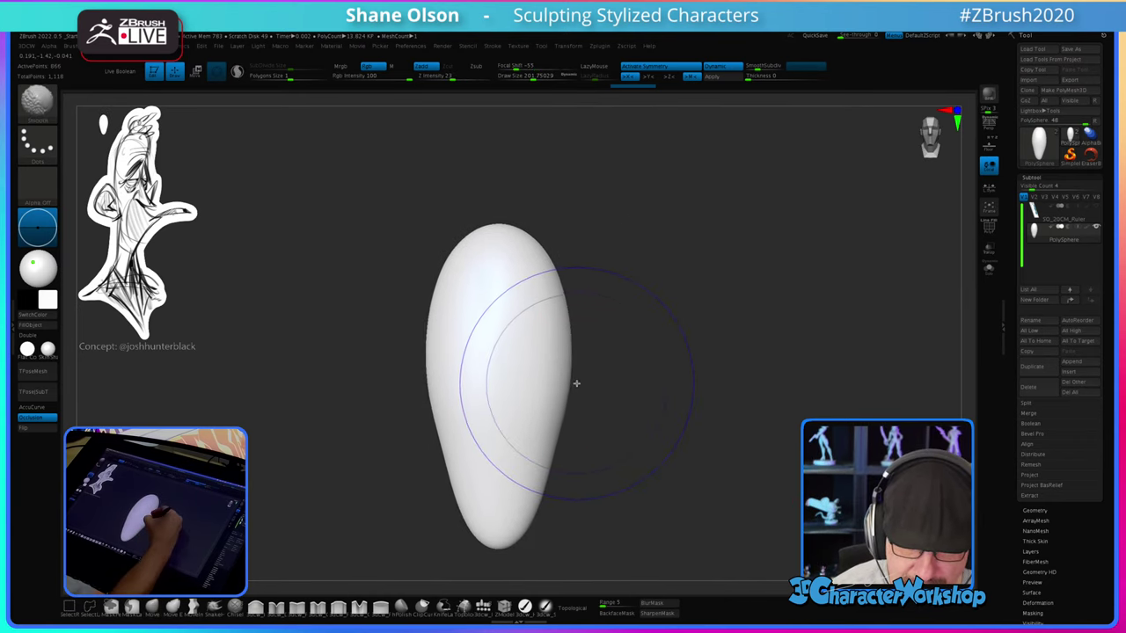
Smooth the bulges on both sides of the head and round its lower tip
key(s)
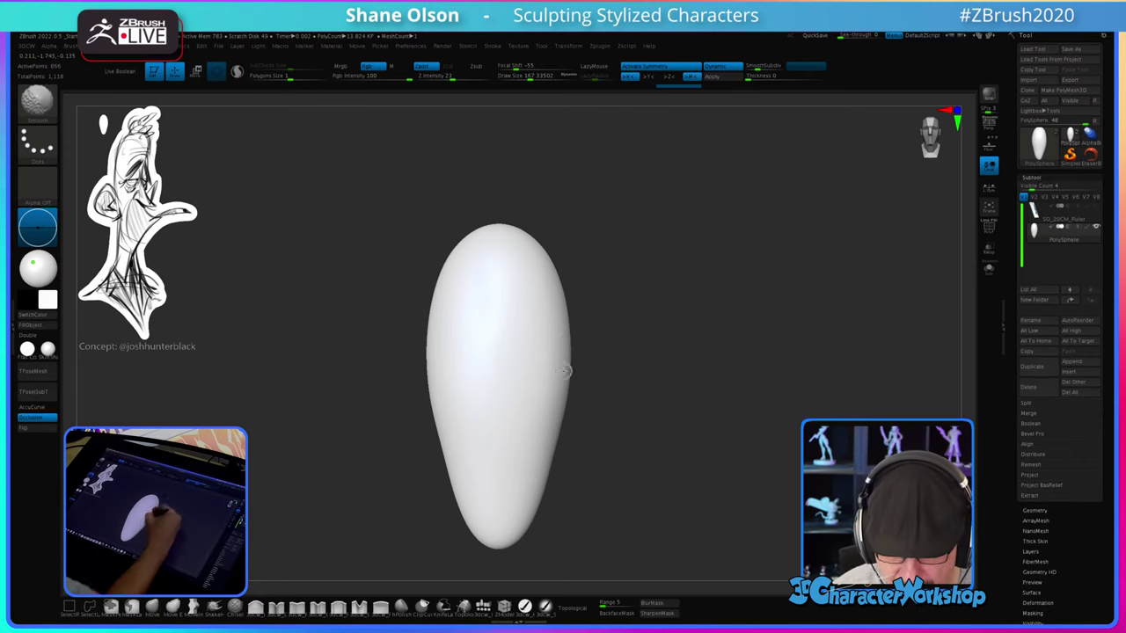
mouse_move(624, 463)
shift+mouse_down()
mouse_move(563, 377)
mouse_move(573, 402)
mouse_move(604, 423)
mouse_move(646, 430)
shift+mouse_up()
mouse_move(486, 320)
shift+mouse_down()
mouse_move(478, 314)
mouse_move(490, 473)
shift+mouse_up()
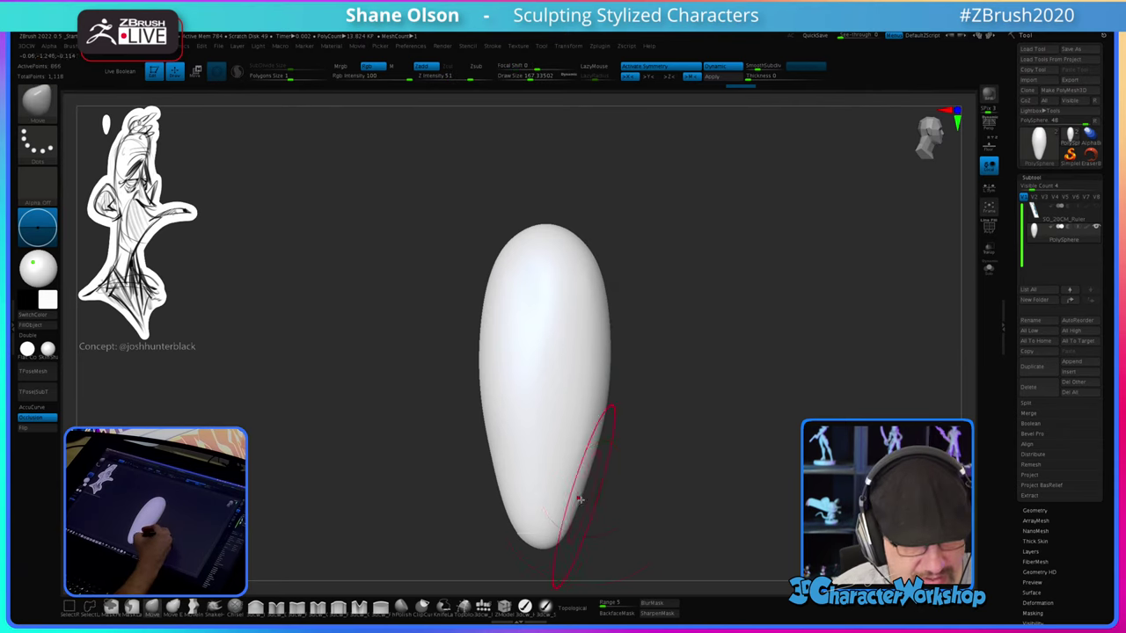
mouse_move(580, 500)
mouse_down()
mouse_move(542, 547)
mouse_move(583, 510)
mouse_up()
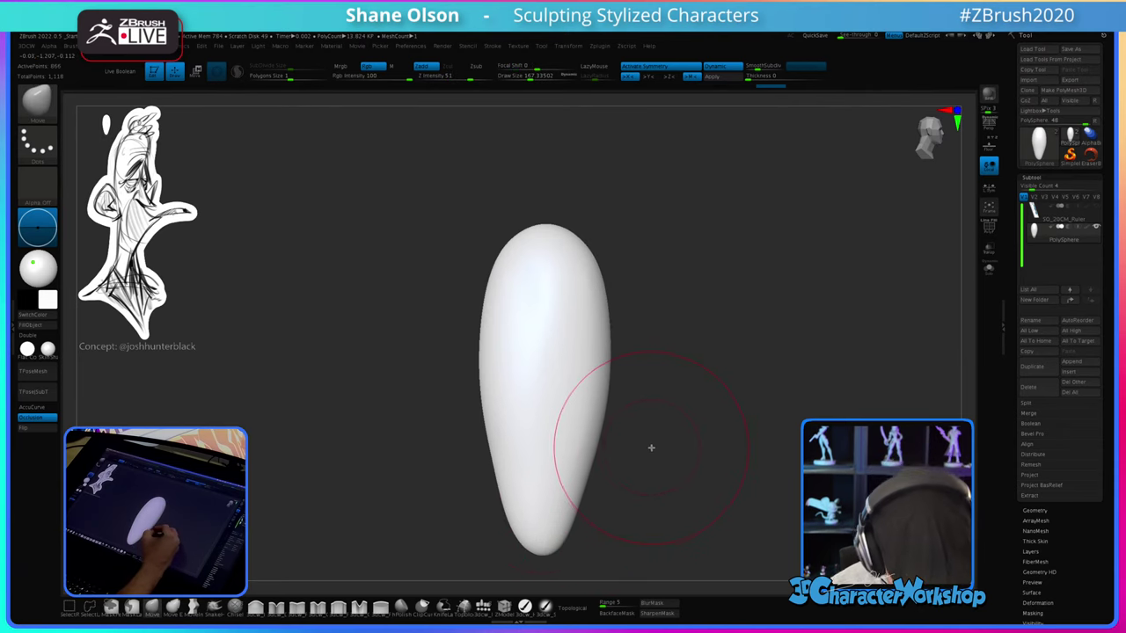
alt+drag(651, 448, 628, 410)
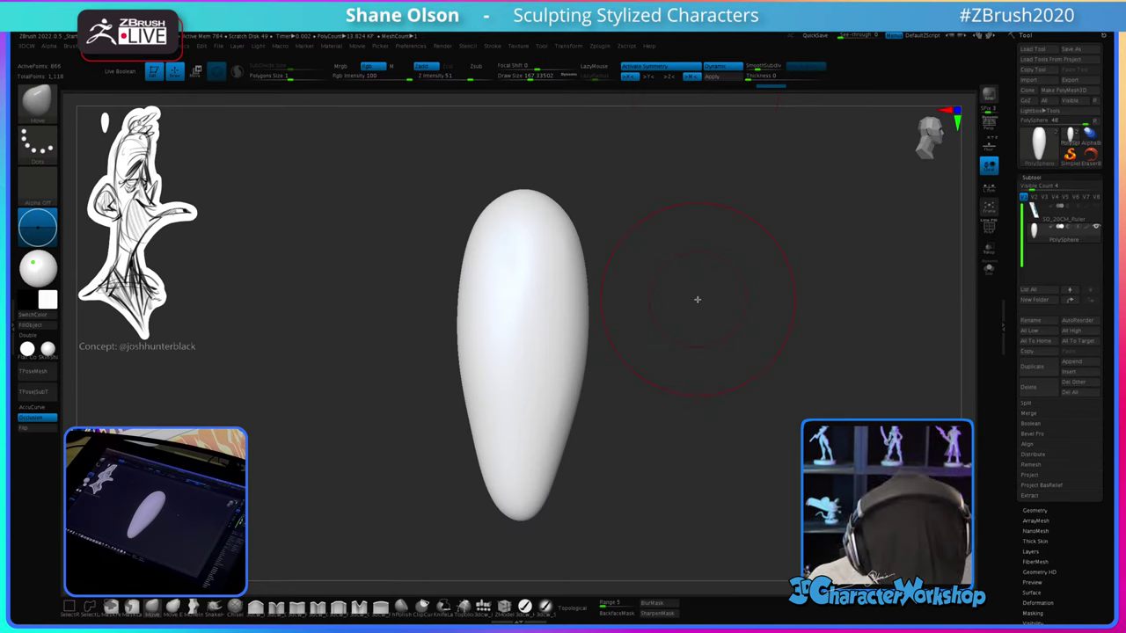
mouse_move(619, 377)
shift+mouse_down()
mouse_move(636, 382)
mouse_move(631, 331)
mouse_move(636, 390)
shift+mouse_up()
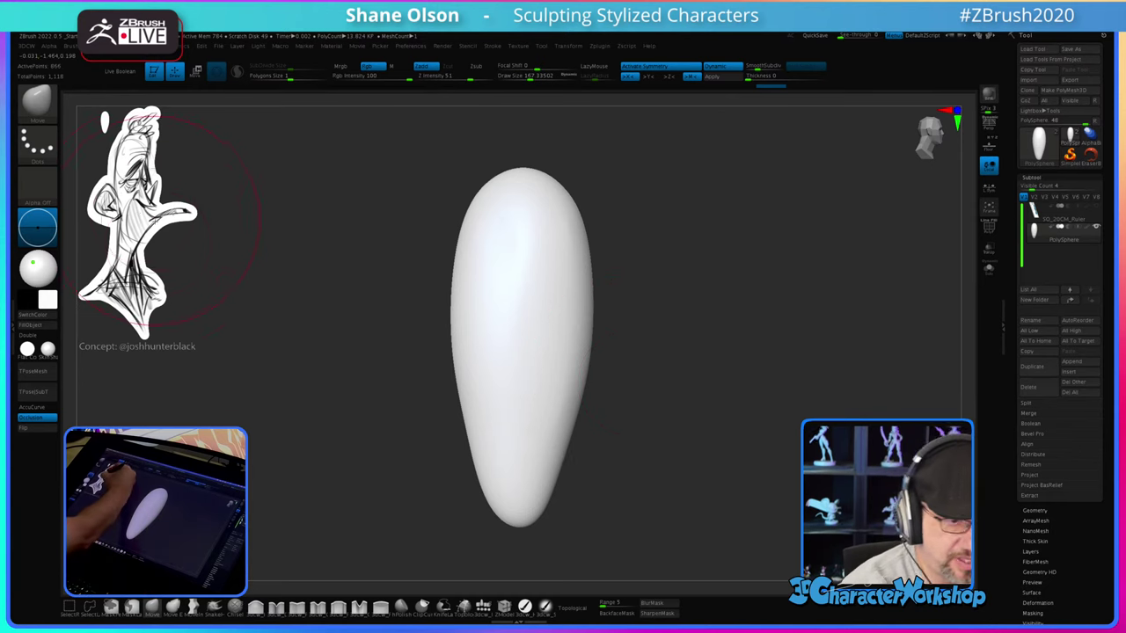
Reduce Draw Size to about 97 and bring up the Insert Mesh primitive shelf
key(s)
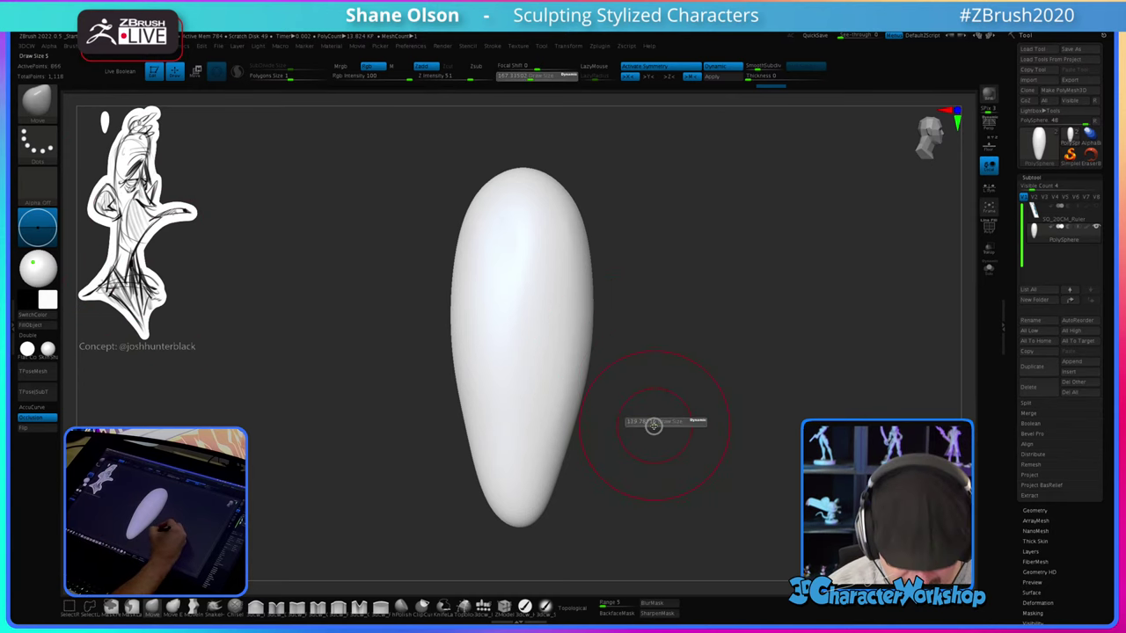
mouse_move(653, 426)
mouse_down()
mouse_move(661, 410)
mouse_move(652, 415)
mouse_up()
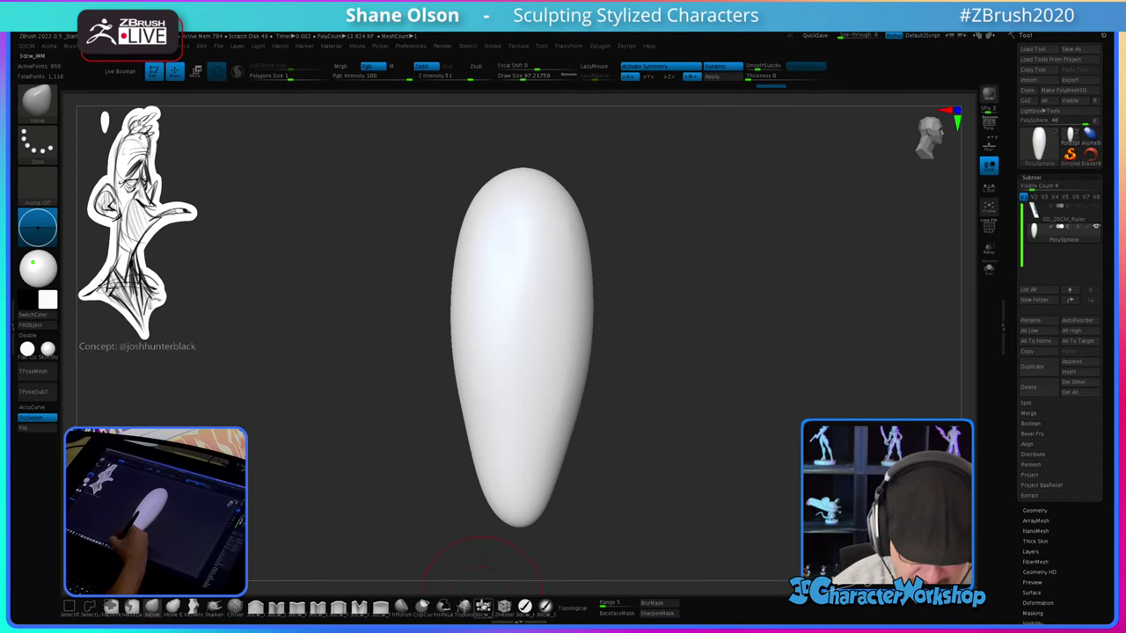
key(F1)
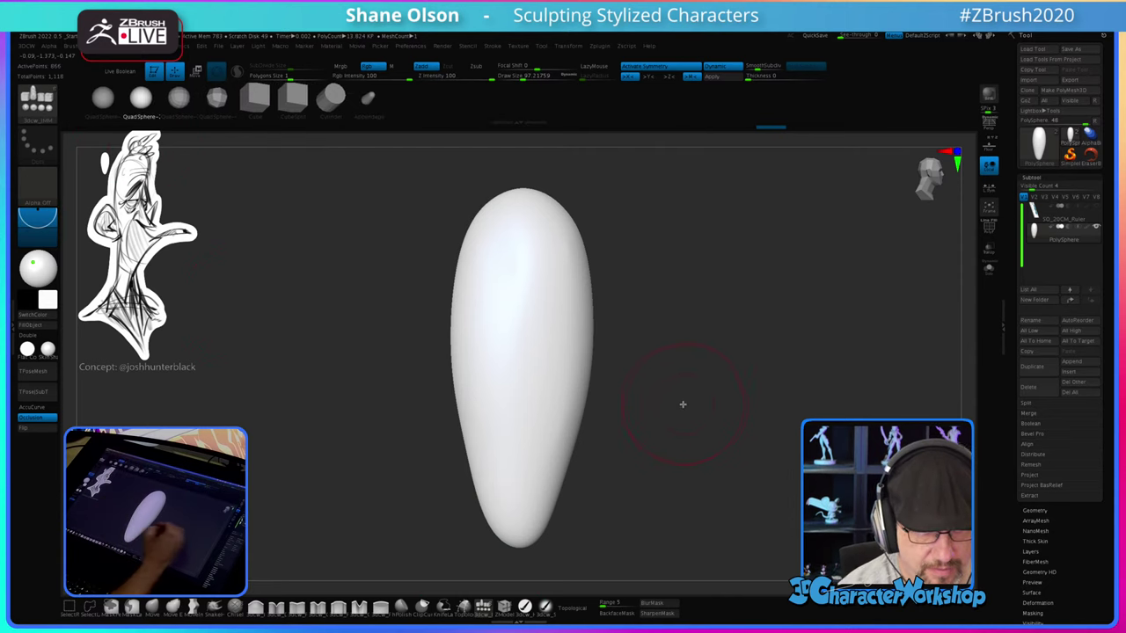
Show the PolyF wireframe, set Draw Size to about 68, and drag a QuickSphere onto the head's front
drag(666, 410, 666, 410)
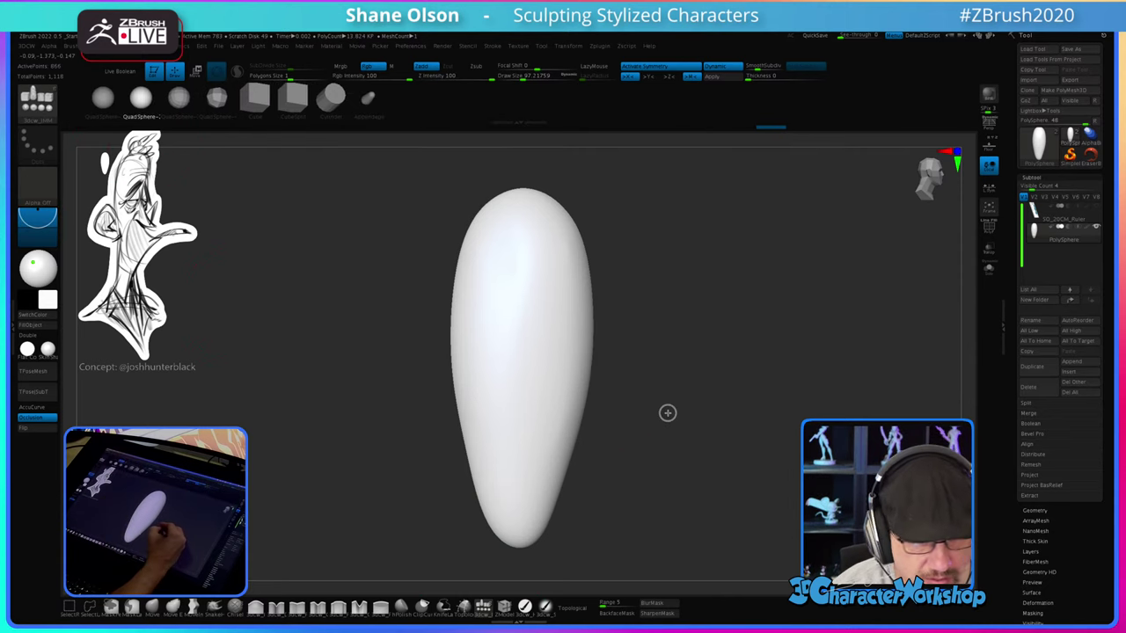
key(shift)
key(shift+f)
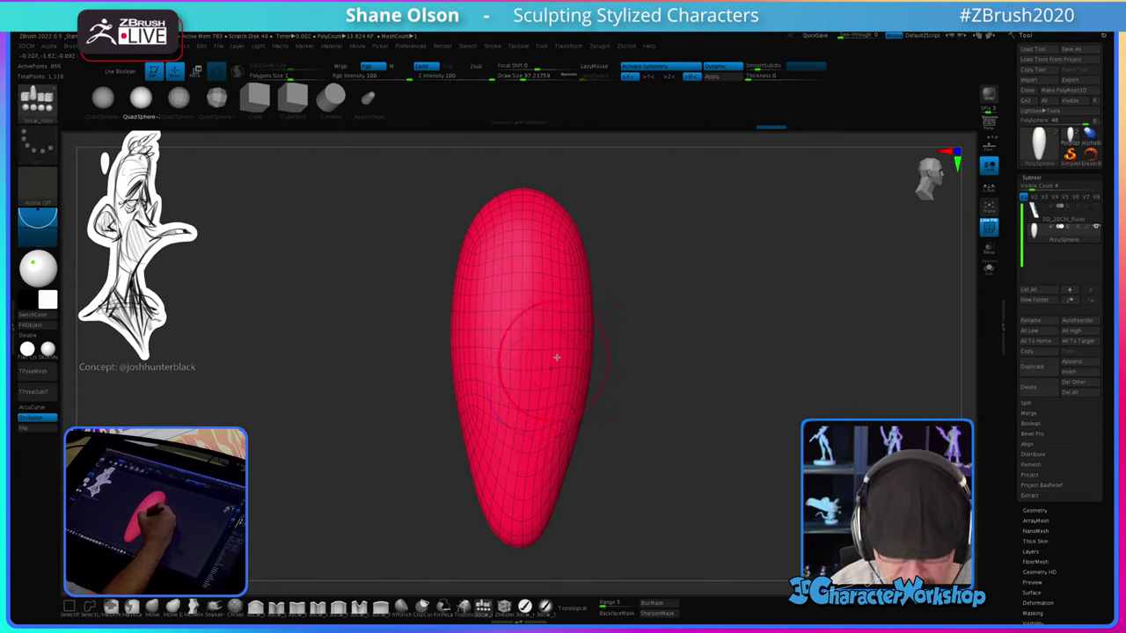
key(s)
drag(646, 373, 642, 372)
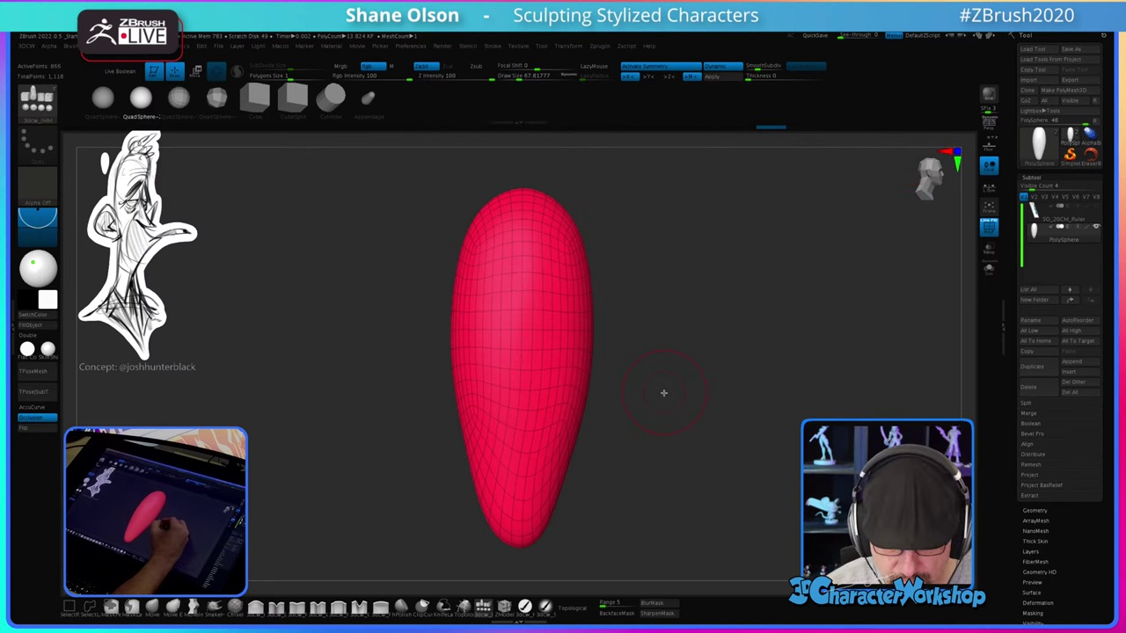
drag(632, 436, 593, 438)
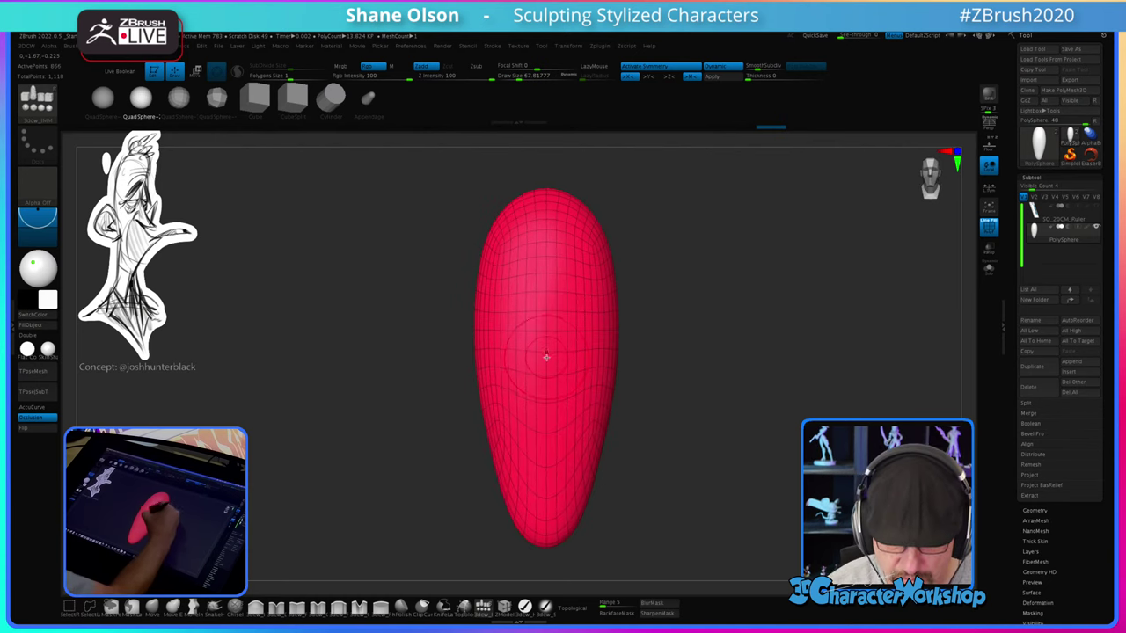
drag(545, 352, 547, 397)
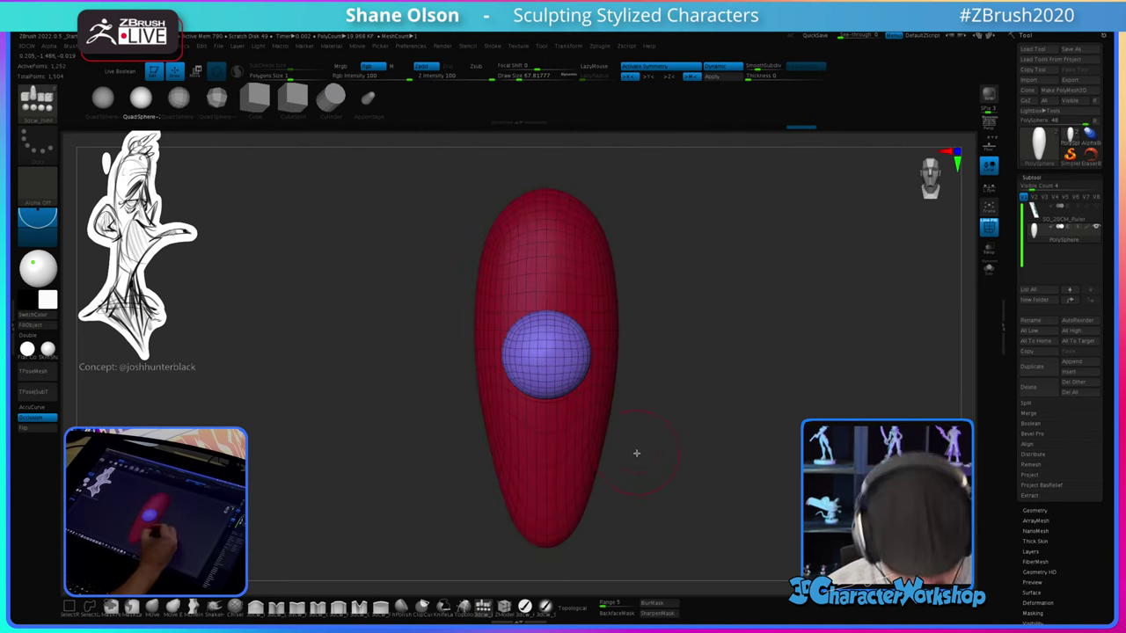
Move the inserted sphere forward along Z so it sticks out of the face
key(w)
drag(636, 452, 667, 438)
drag(547, 353, 553, 355)
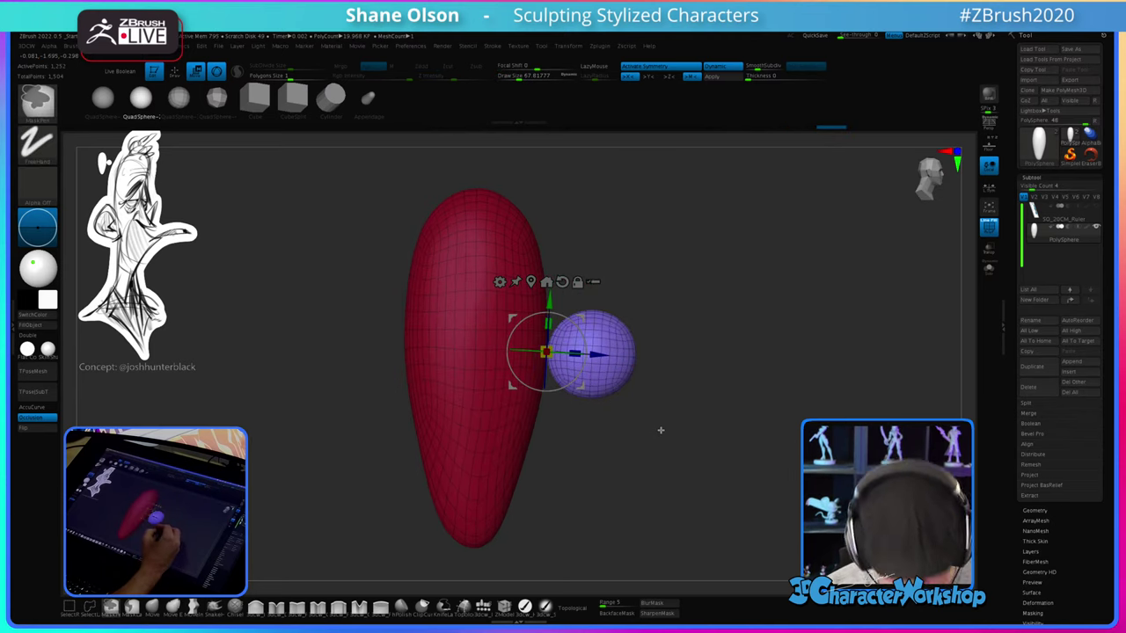
mouse_move(660, 427)
mouse_down()
mouse_move(643, 467)
mouse_move(653, 427)
mouse_up()
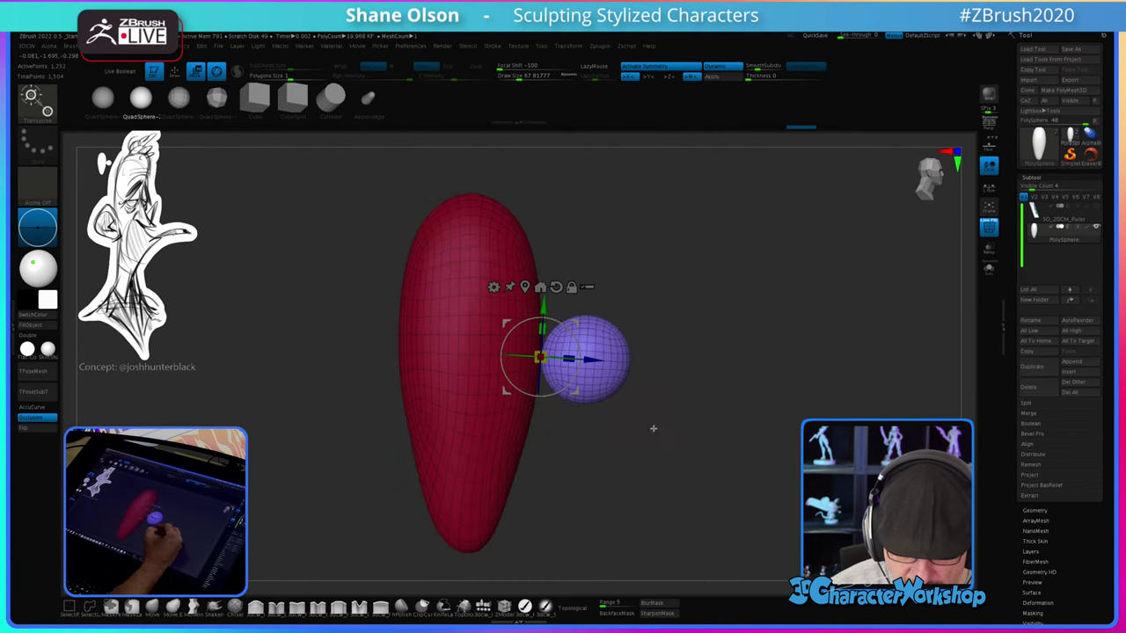
drag(588, 359, 574, 324)
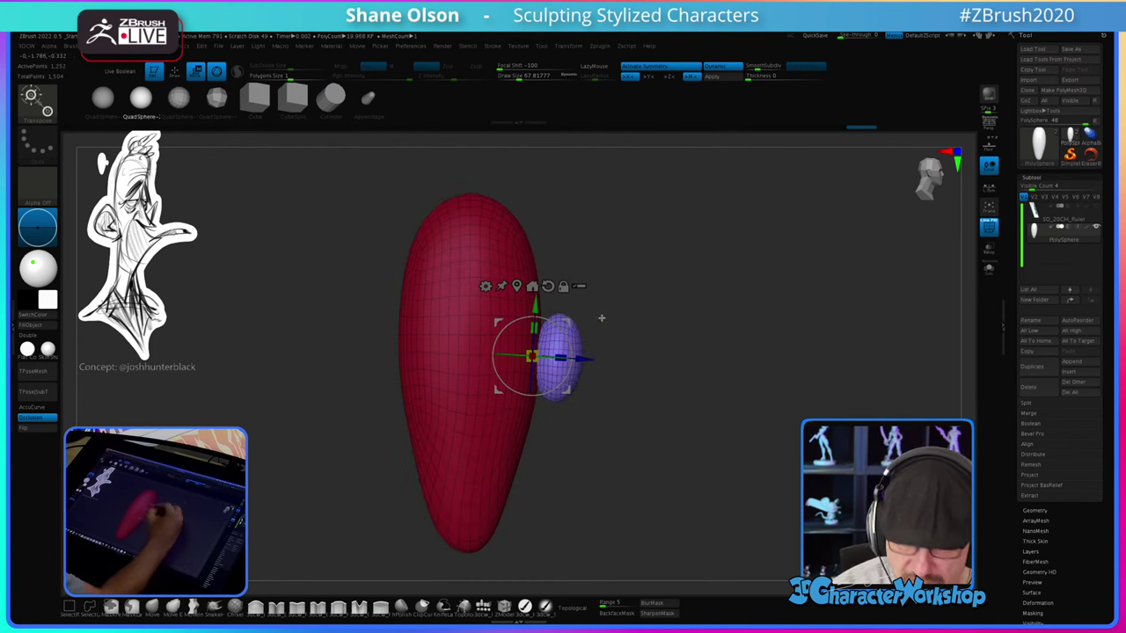
mouse_move(643, 395)
mouse_down()
mouse_move(603, 395)
mouse_move(644, 401)
mouse_up()
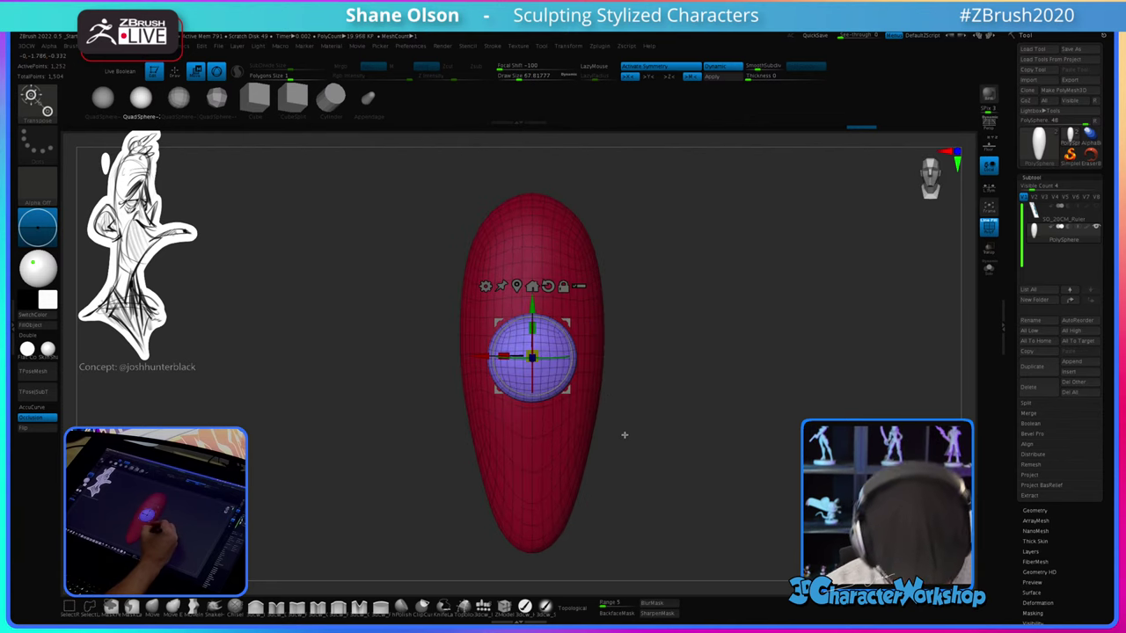
key(q)
Set the brush size to about 83.5 and switch to the Move brush
key(s)
drag(303, 511, 315, 511)
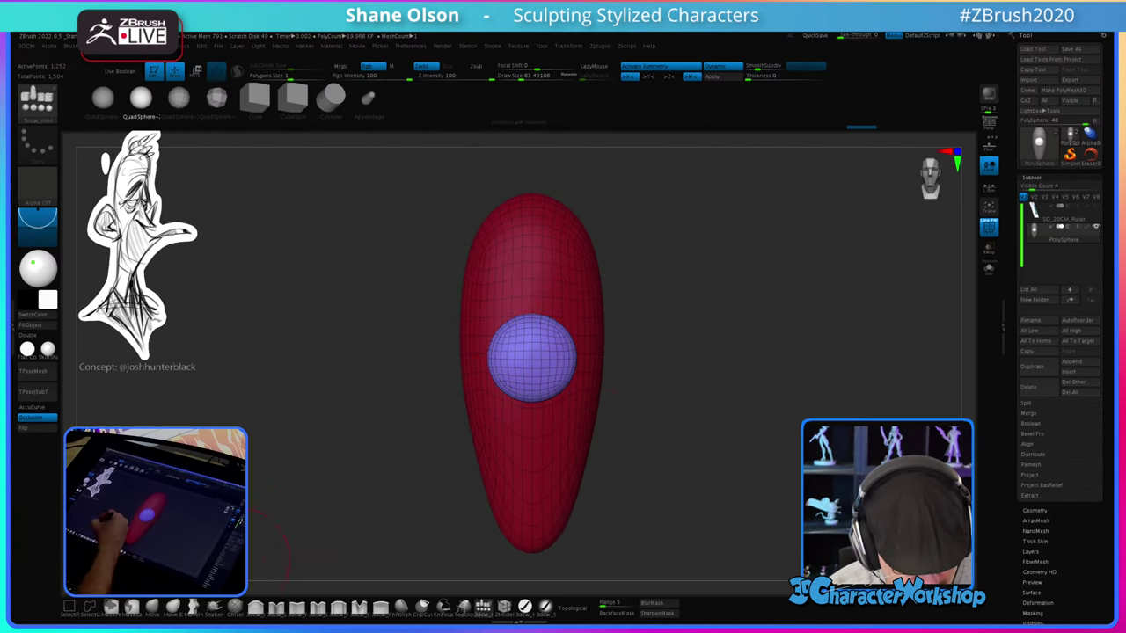
key(b)
key(s)
key(t)
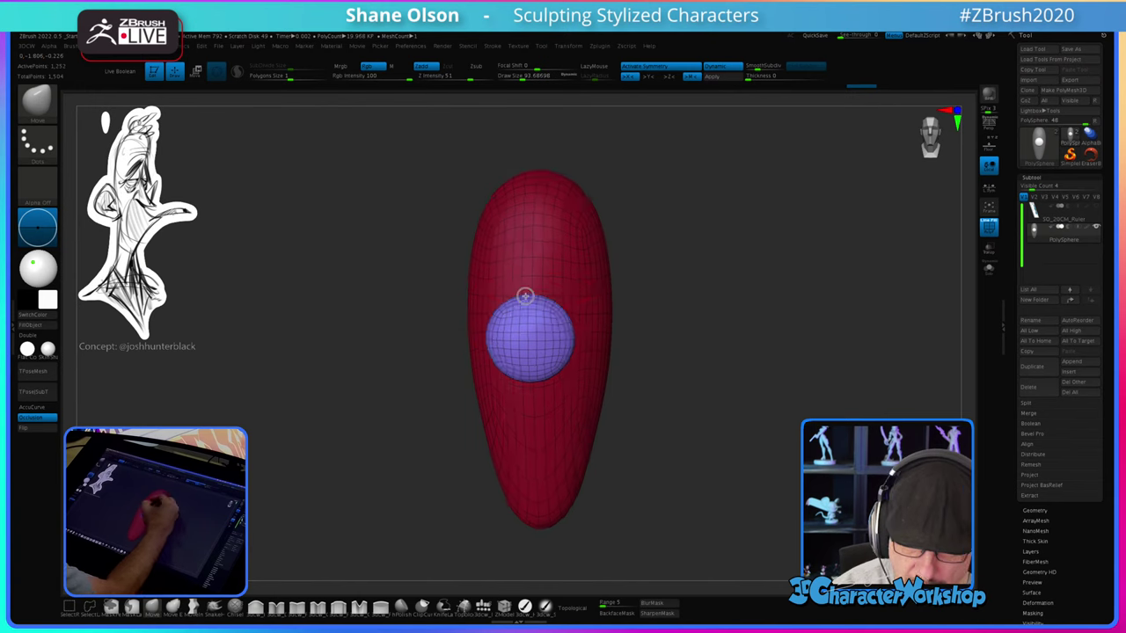
Pull the sphere into a teardrop and shape it into a rounder, bulbous nose
drag(525, 296, 571, 295)
drag(649, 315, 611, 335)
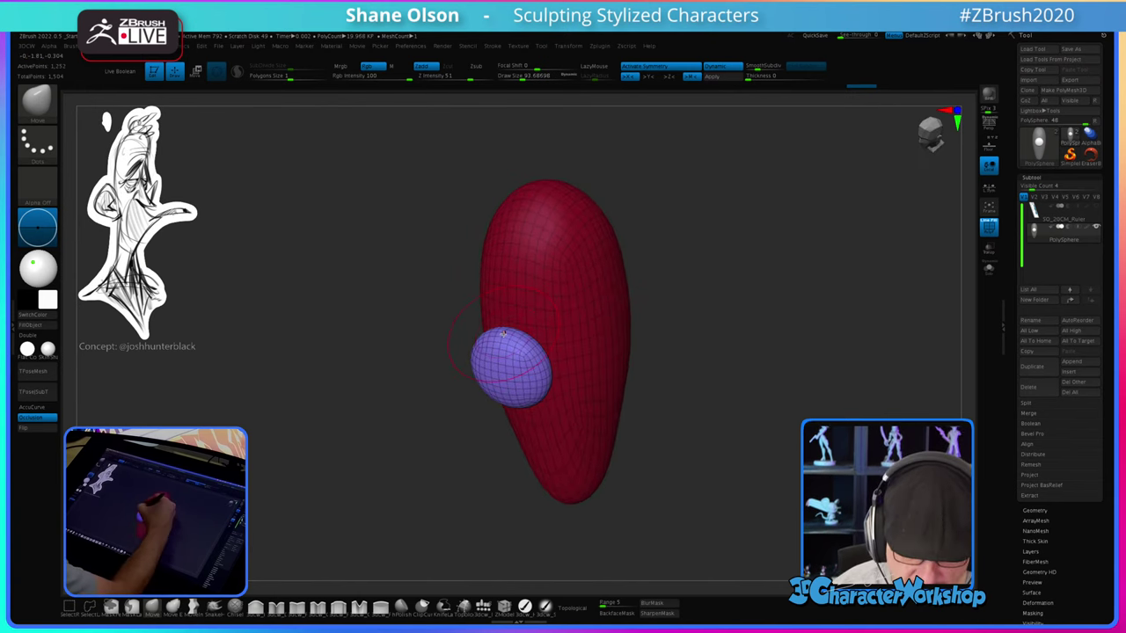
drag(504, 332, 514, 313)
drag(668, 352, 616, 365)
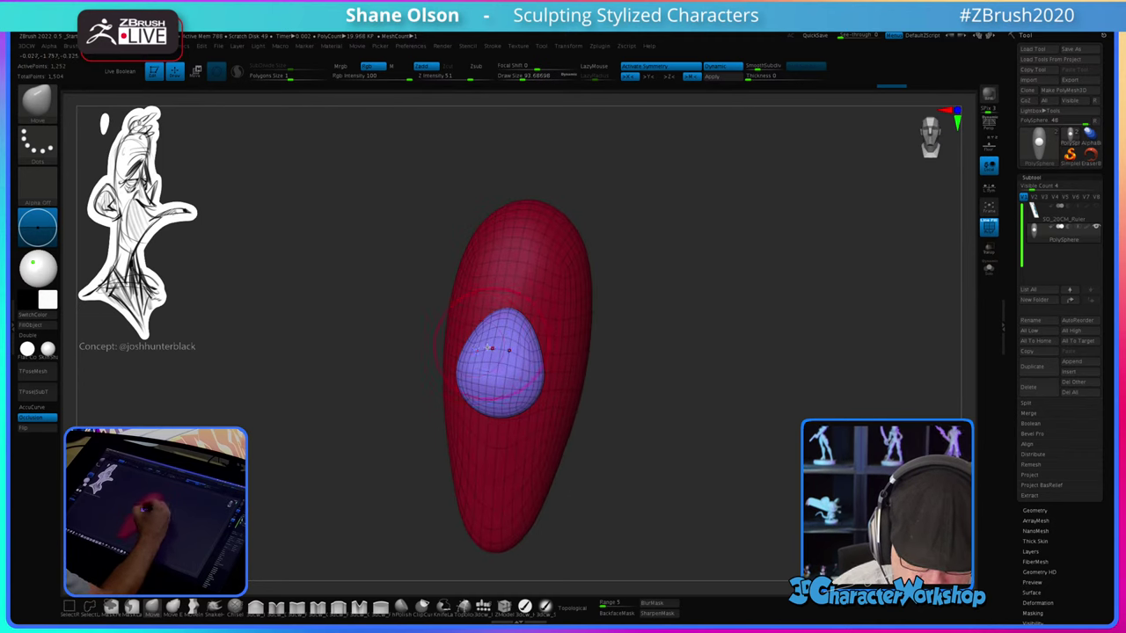
drag(489, 348, 488, 324)
mouse_move(638, 331)
mouse_down()
mouse_move(544, 351)
mouse_move(466, 327)
mouse_move(488, 307)
mouse_up()
mouse_move(466, 343)
mouse_down()
mouse_move(497, 369)
mouse_move(466, 376)
mouse_move(495, 322)
mouse_move(490, 465)
mouse_move(528, 445)
mouse_move(457, 473)
mouse_move(459, 442)
mouse_move(452, 467)
mouse_up()
drag(501, 405, 497, 418)
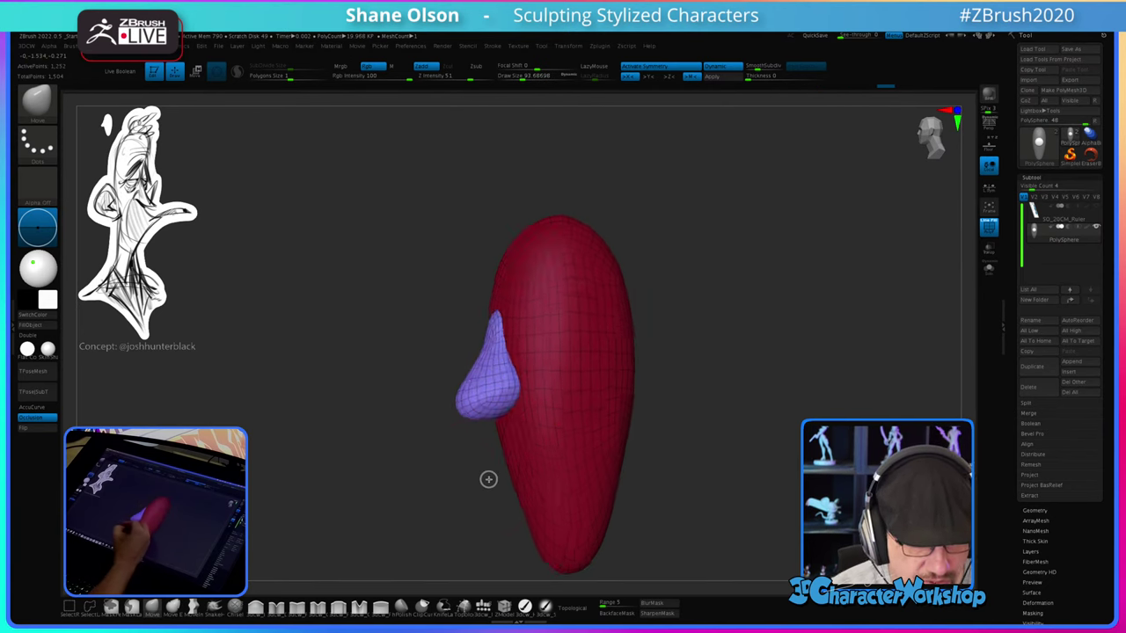
Pull the nose's bulb out into a point and narrow its upper part
drag(706, 435, 668, 459)
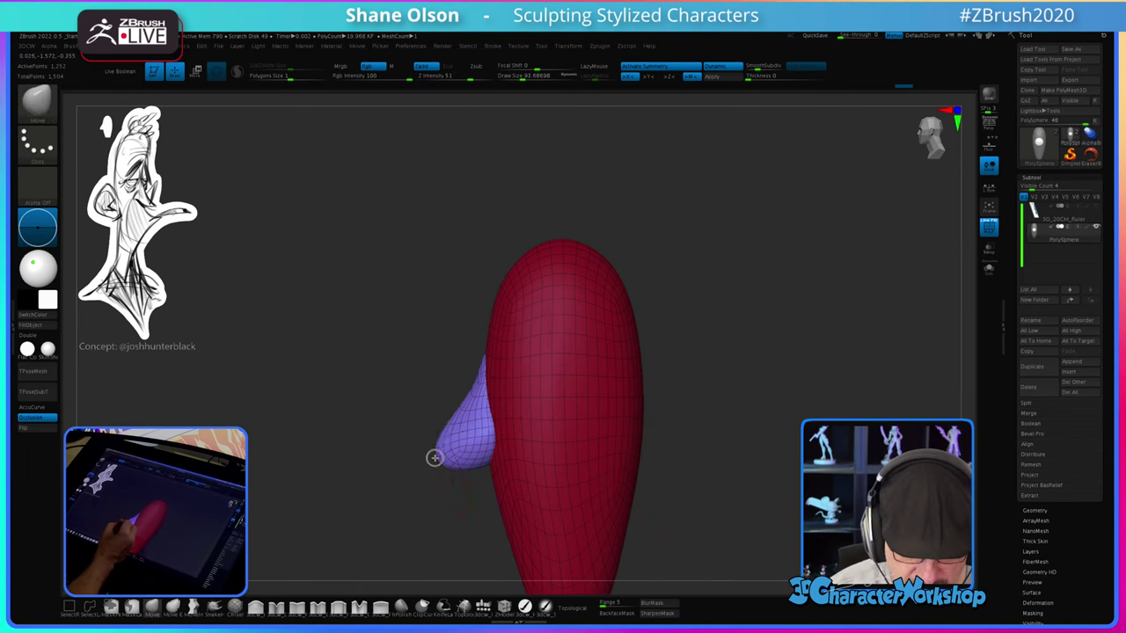
mouse_move(435, 457)
mouse_down()
mouse_move(409, 443)
mouse_move(476, 504)
mouse_move(510, 475)
mouse_up()
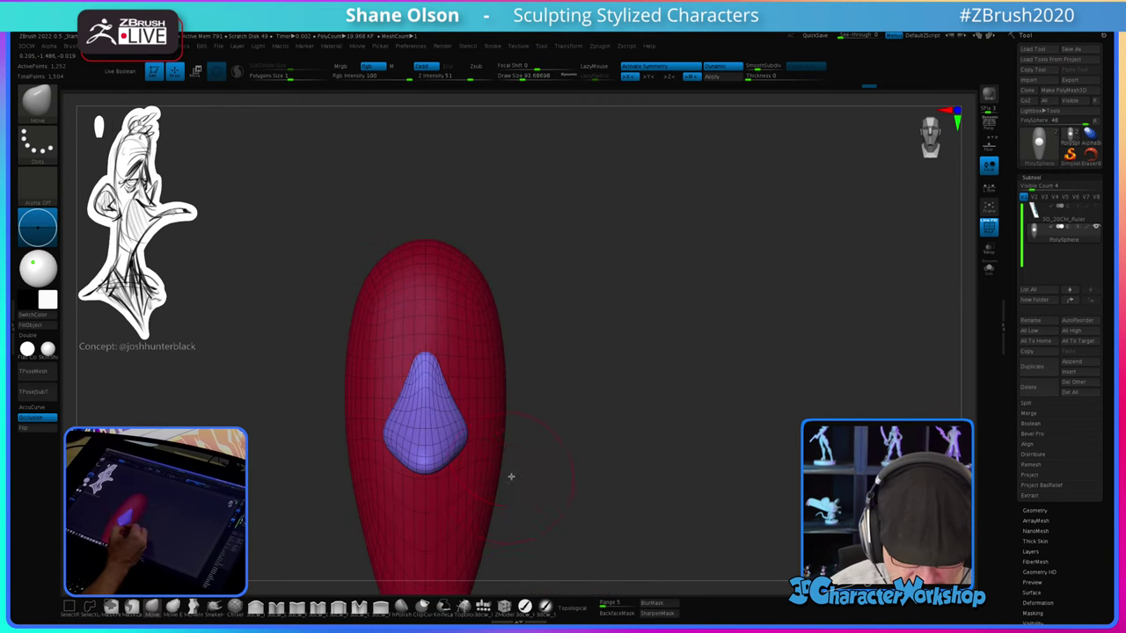
mouse_move(454, 433)
mouse_down()
mouse_move(460, 396)
mouse_move(457, 409)
mouse_move(428, 354)
mouse_up()
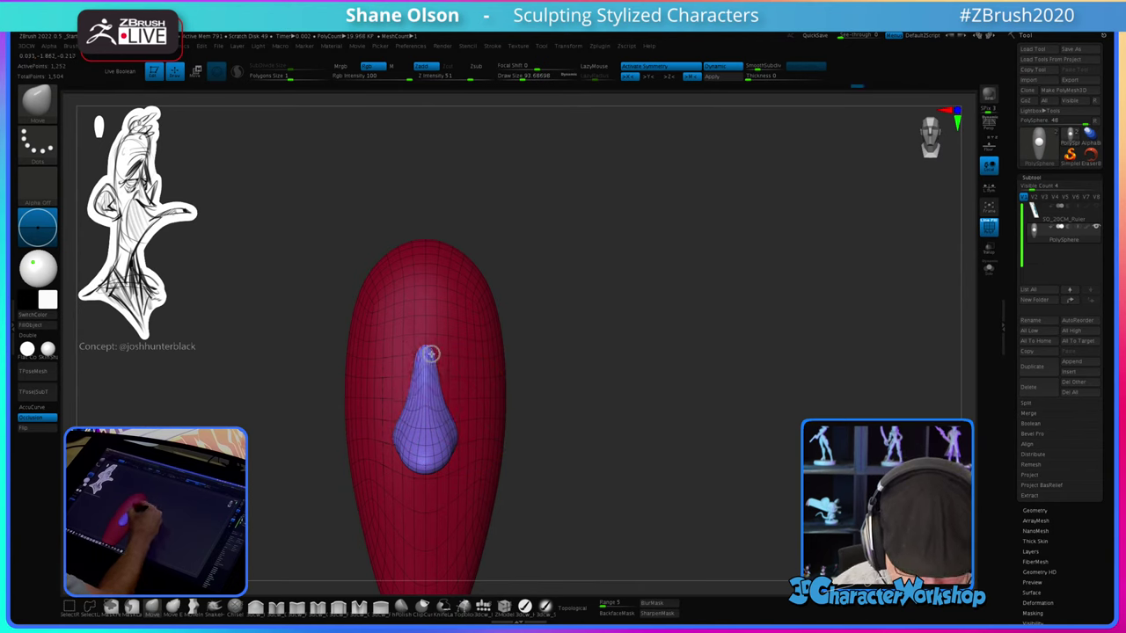
drag(528, 384, 568, 464)
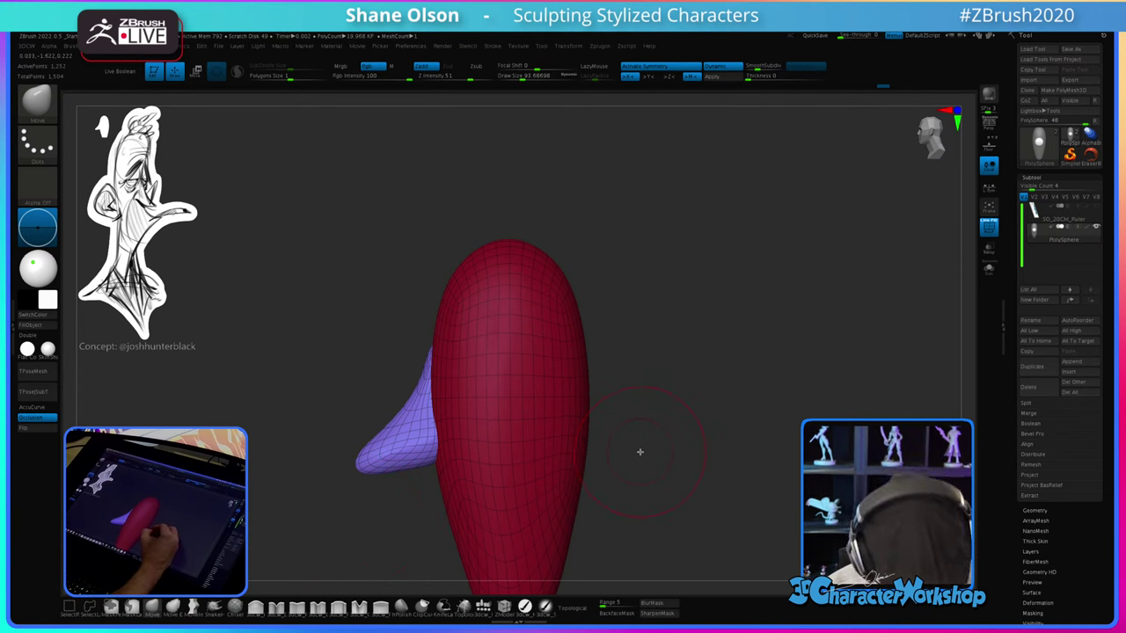
mouse_move(640, 452)
mouse_down()
mouse_move(638, 377)
mouse_move(635, 387)
mouse_up()
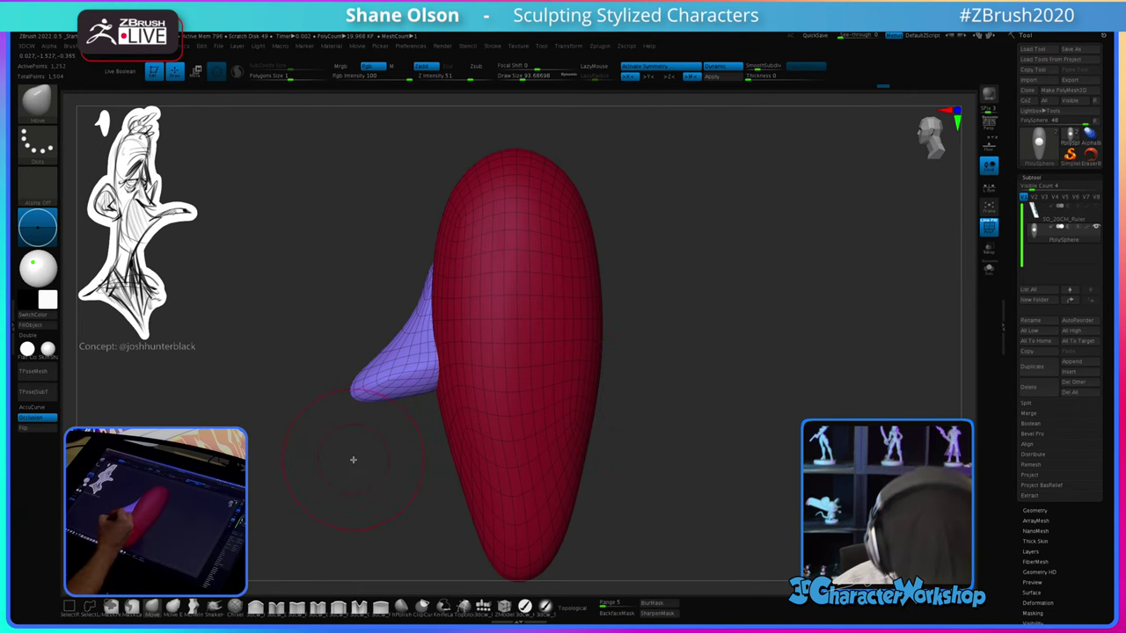
Lower the brush size and drag the nose tip further out to the left
key(s)
drag(353, 459, 339, 460)
mouse_move(347, 396)
mouse_down()
mouse_move(340, 388)
mouse_move(427, 477)
mouse_move(442, 470)
mouse_move(348, 497)
mouse_move(380, 417)
mouse_move(428, 387)
mouse_up()
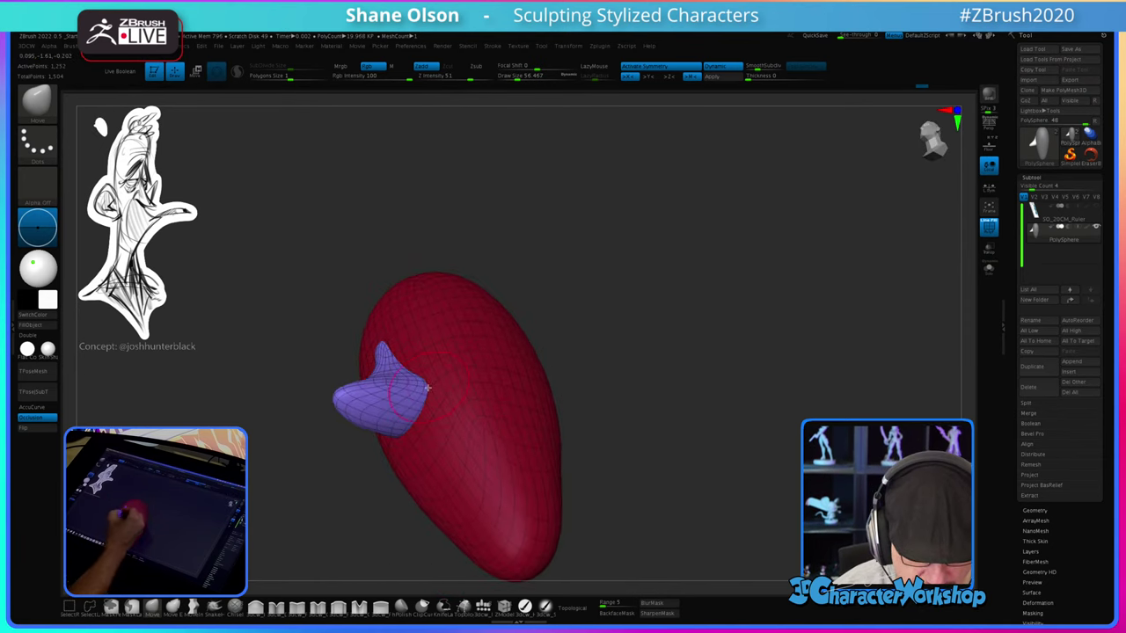
drag(558, 322, 608, 416)
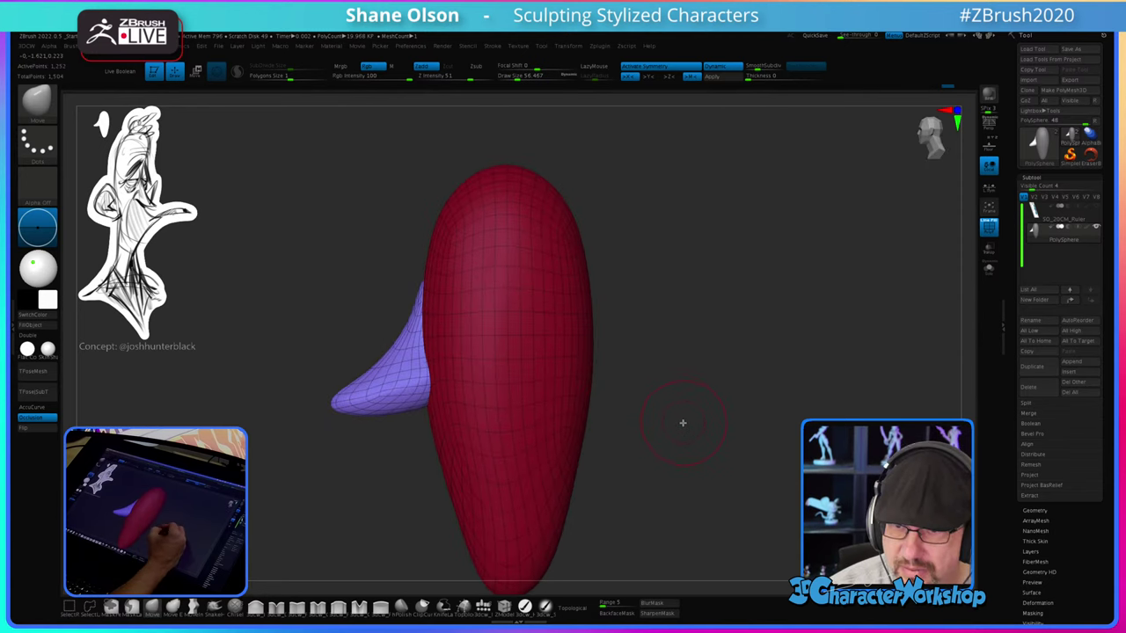
drag(682, 423, 691, 402)
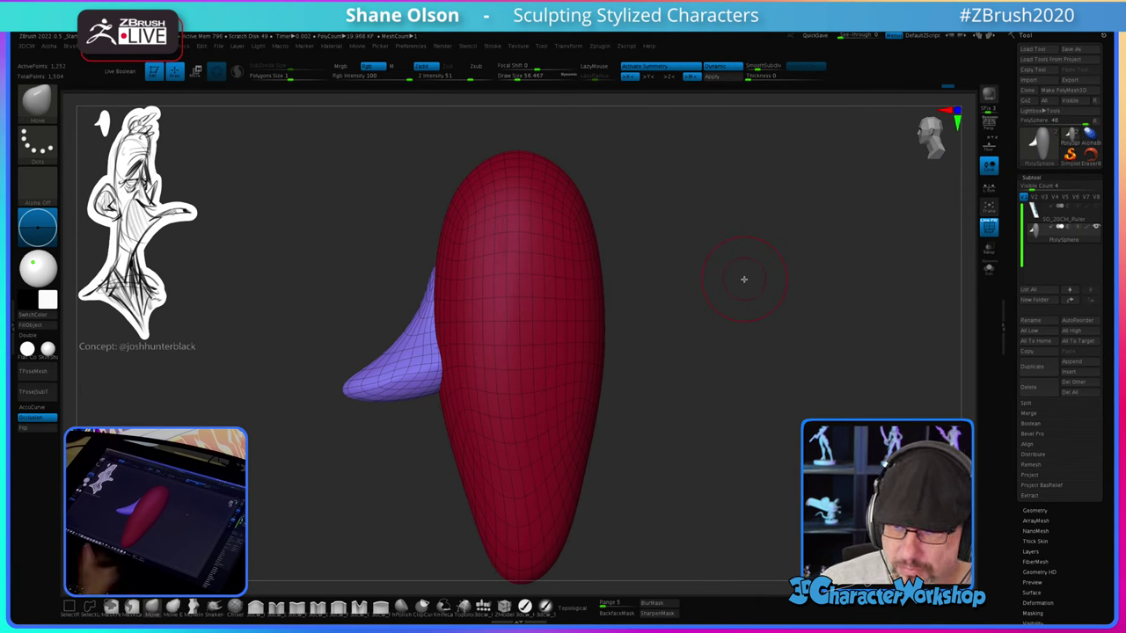
Check the nose profile, then pick the IMM Primitives insert brush (B, I, P)
drag(651, 397, 662, 411)
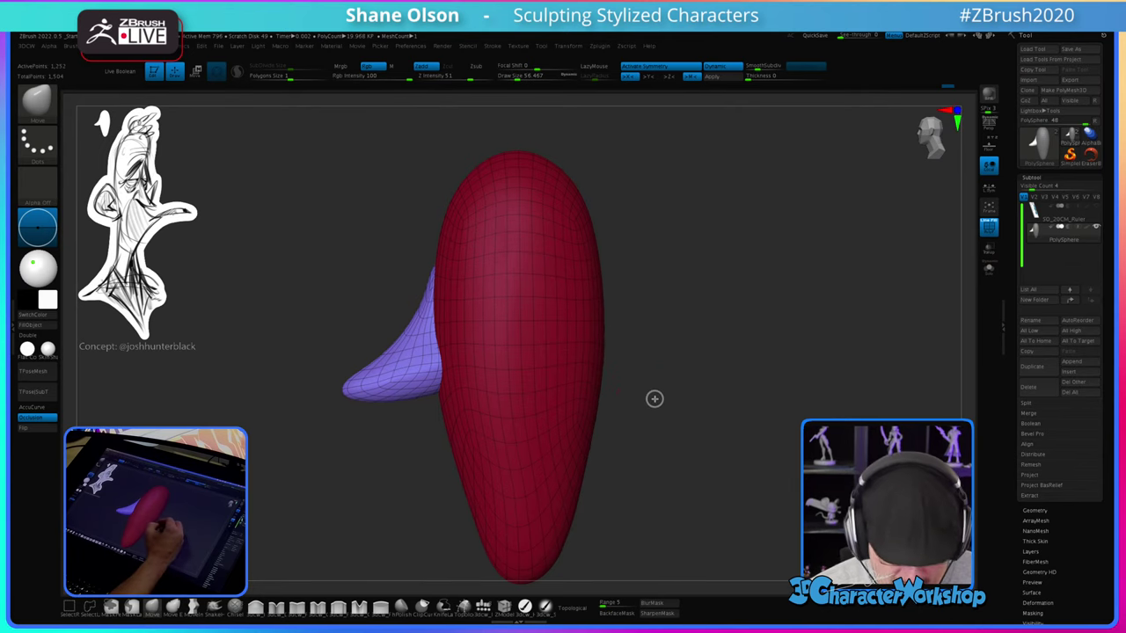
drag(653, 397, 656, 397)
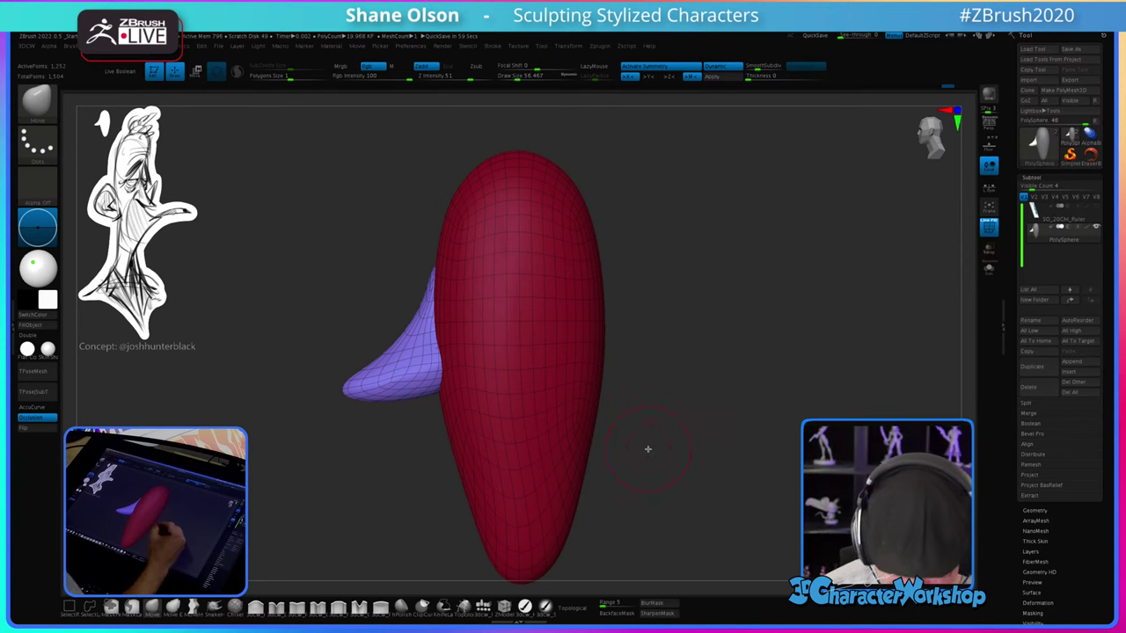
key(b)
key(i)
key(p)
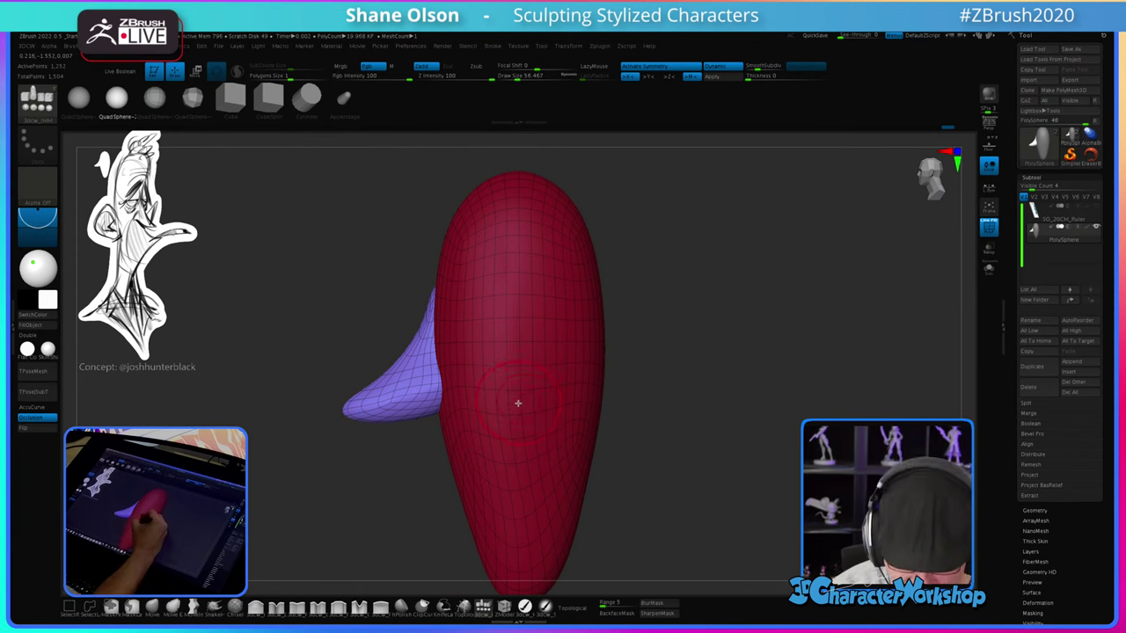
Insert an X-mirrored QuadSphere on the head's side and scale it narrower with the gizmo
drag(518, 403, 519, 451)
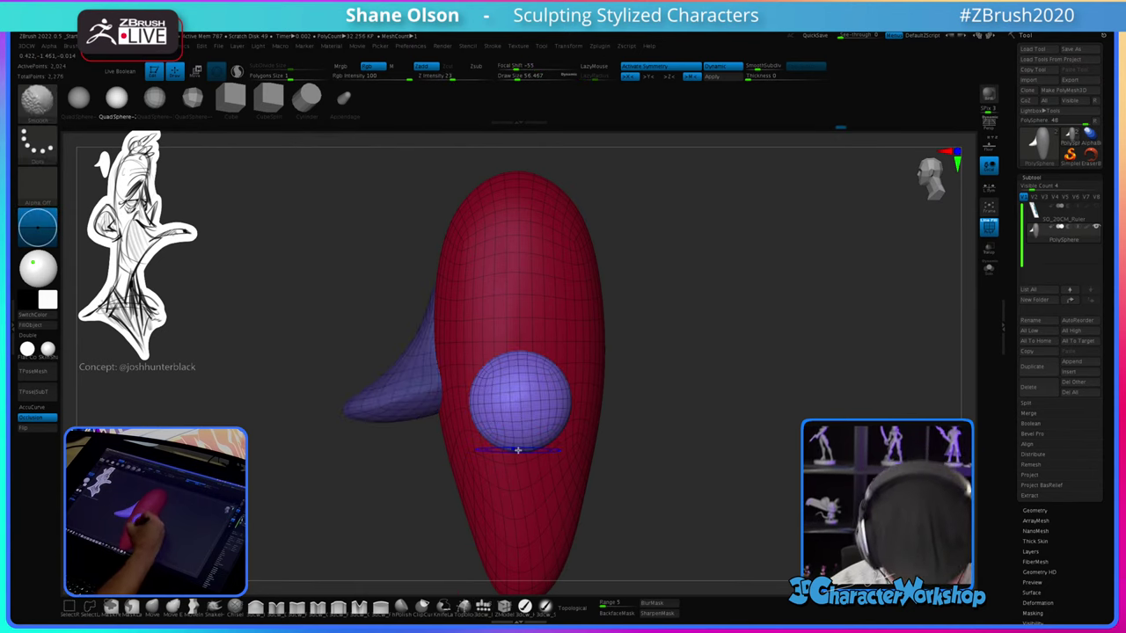
shift+drag(639, 440, 613, 448)
key(w)
drag(539, 387, 570, 387)
drag(616, 445, 649, 455)
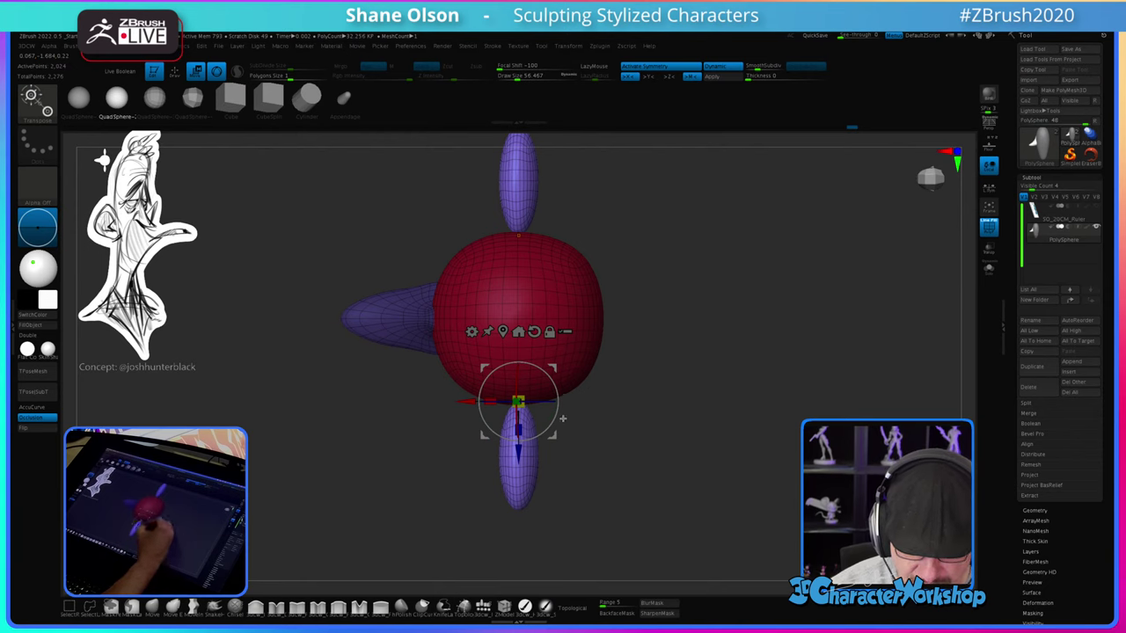
Tilt the sphere pair around its pivot and raise it higher up the head beside the nose
drag(562, 419, 562, 359)
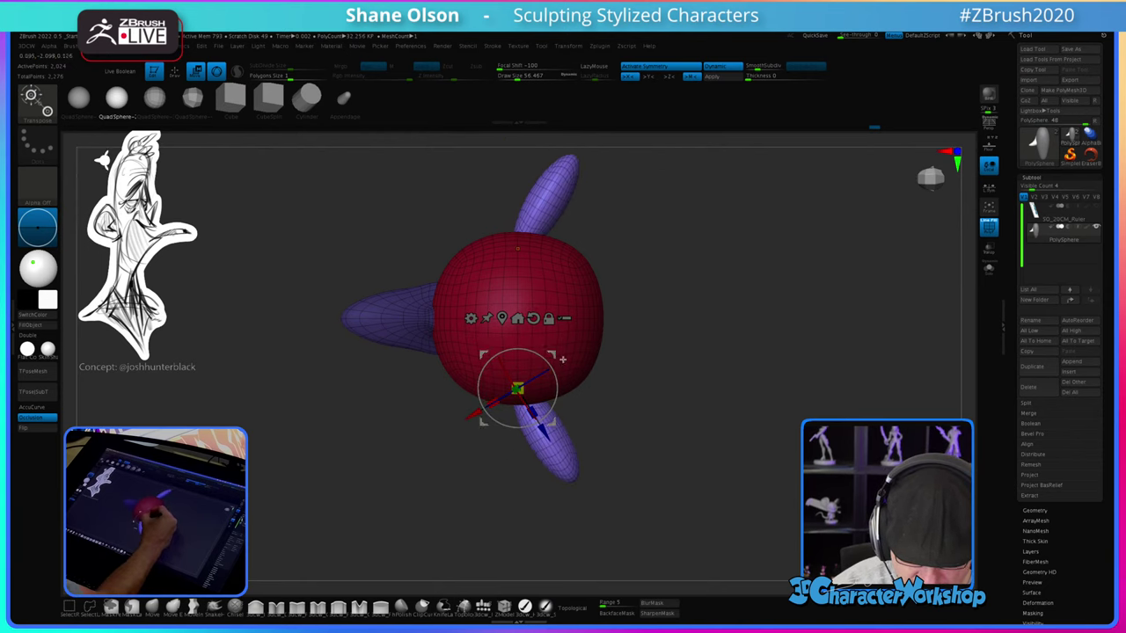
drag(544, 413, 554, 401)
drag(615, 440, 693, 455)
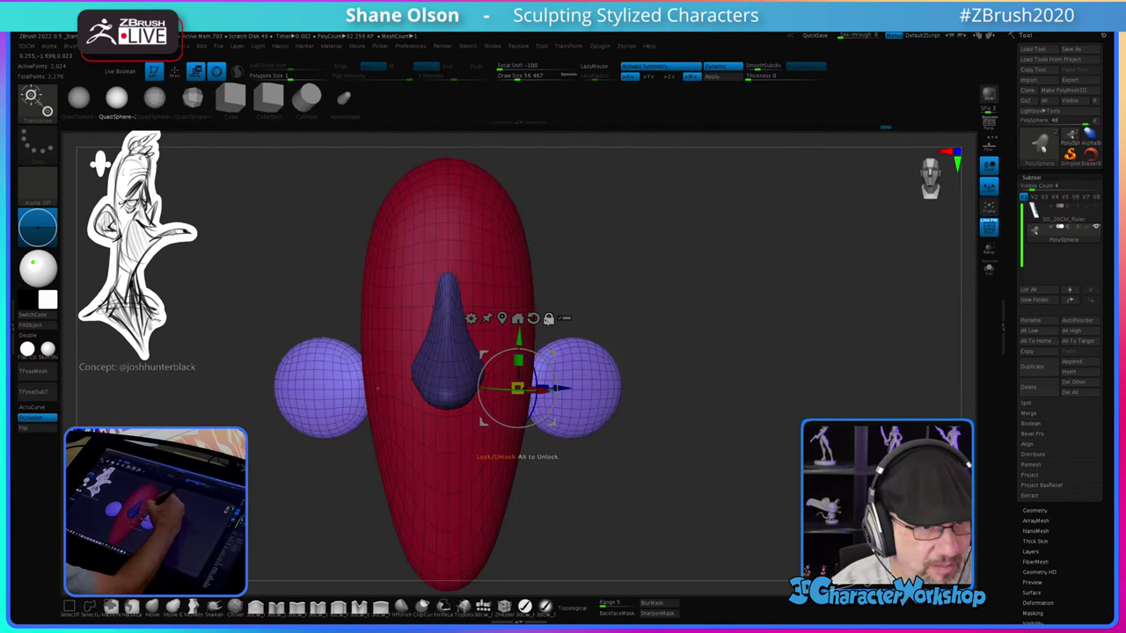
drag(531, 331, 725, 367)
drag(634, 289, 557, 302)
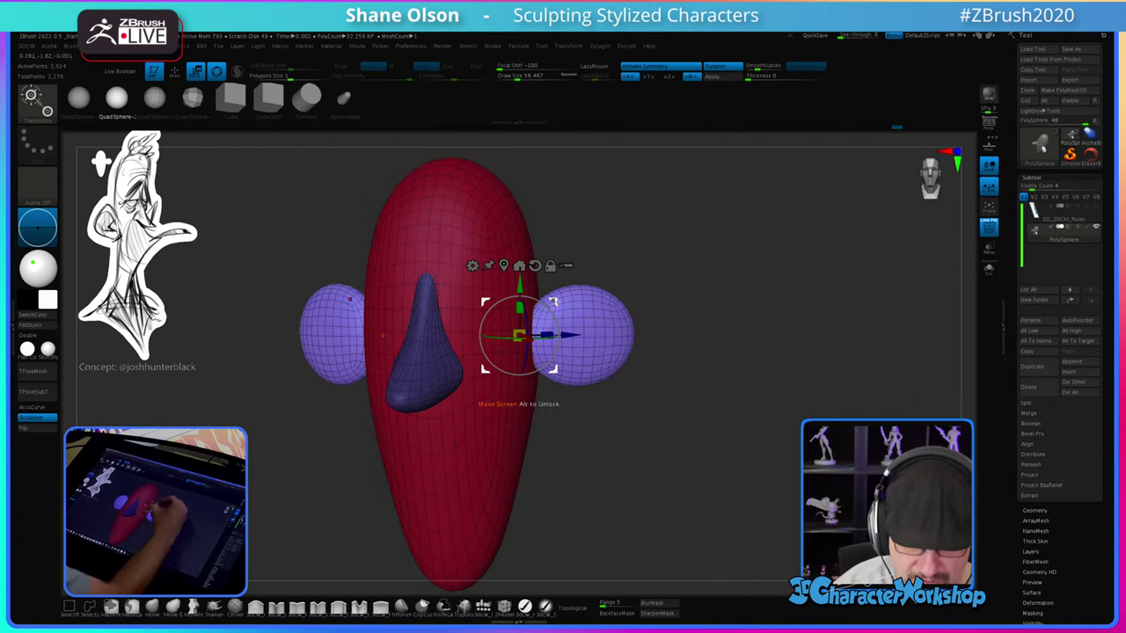
drag(583, 262, 627, 426)
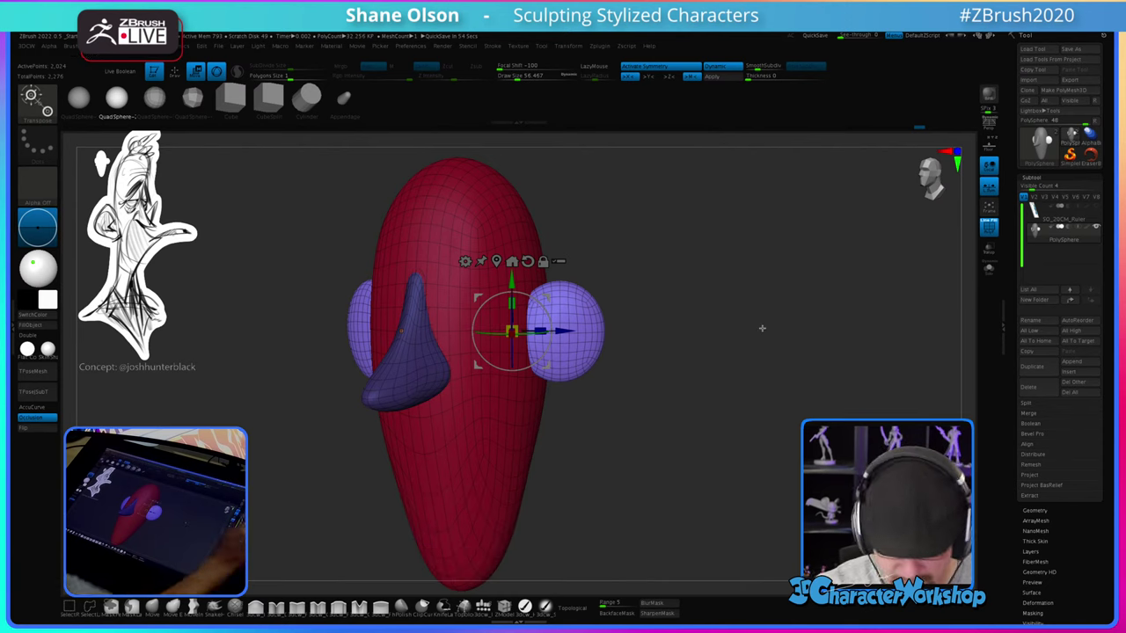
Make the side sphere subtool active and switch to the Move brush (B, M, V)
key(q)
mouse_move(658, 393)
mouse_down()
mouse_move(632, 412)
mouse_move(674, 392)
mouse_up()
alt+click(517, 344)
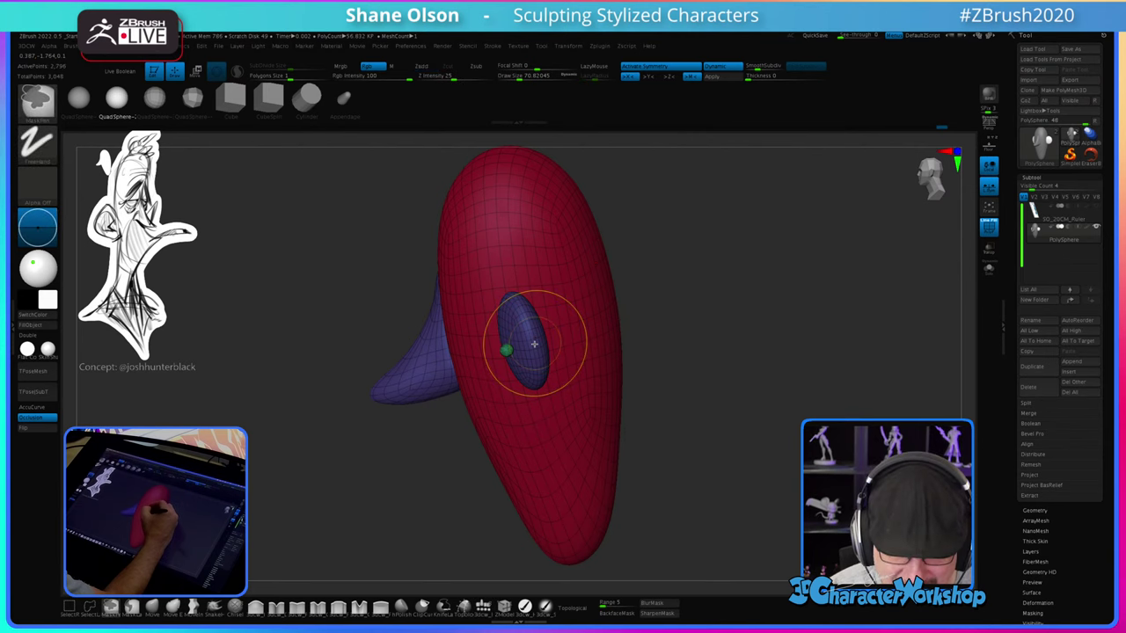
alt+click(519, 343)
key(b)
key(m)
key(v)
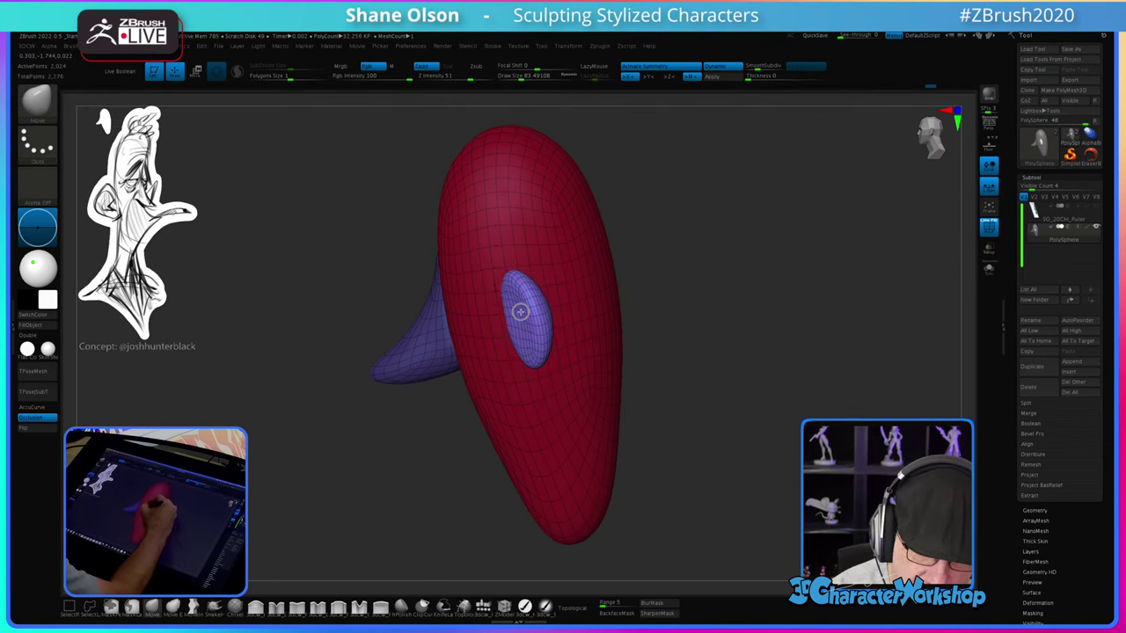
Pull the side spheres down into rounded ear shapes, undoing one stroke
drag(520, 314, 529, 342)
right_drag(529, 342, 545, 364)
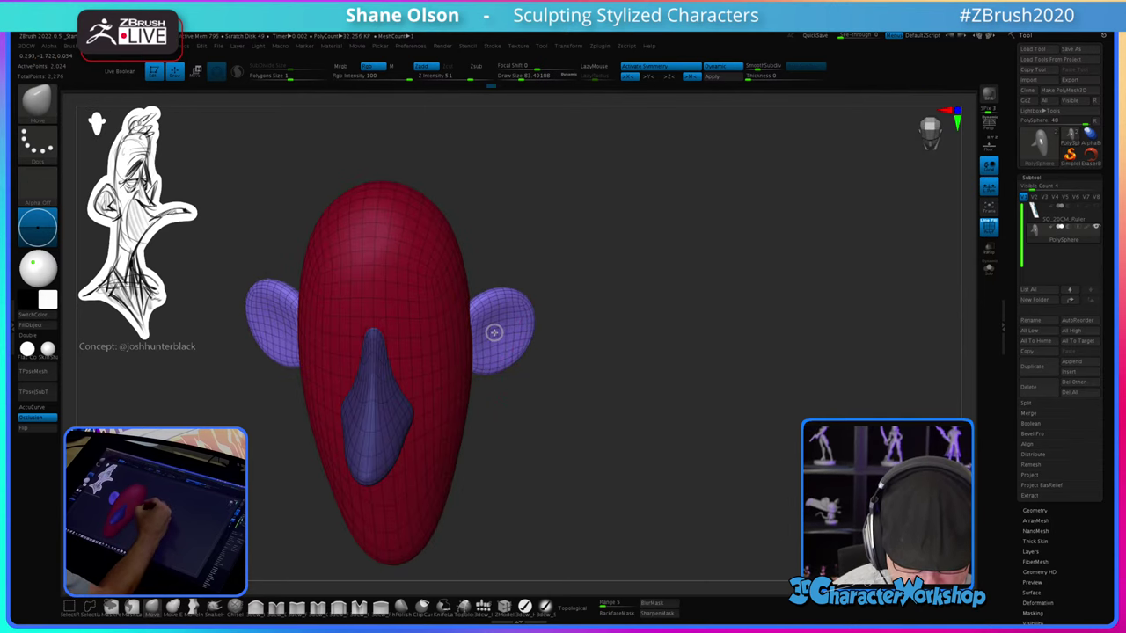
right_drag(493, 329, 603, 351)
right_drag(536, 289, 505, 272)
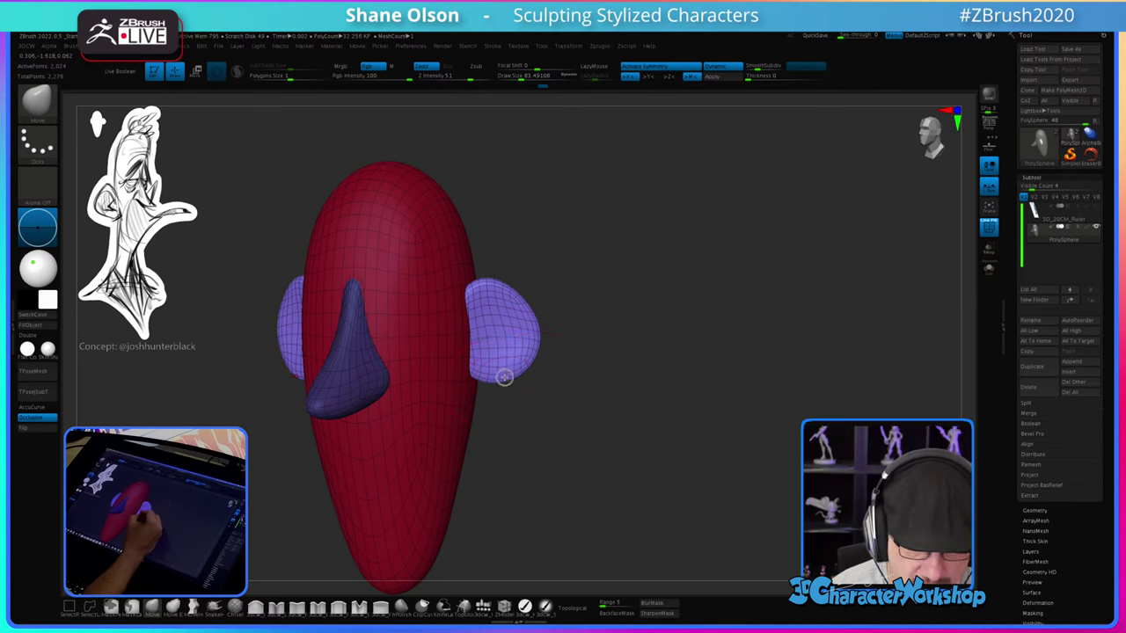
key(ctrl+z)
right_drag(604, 391, 633, 349)
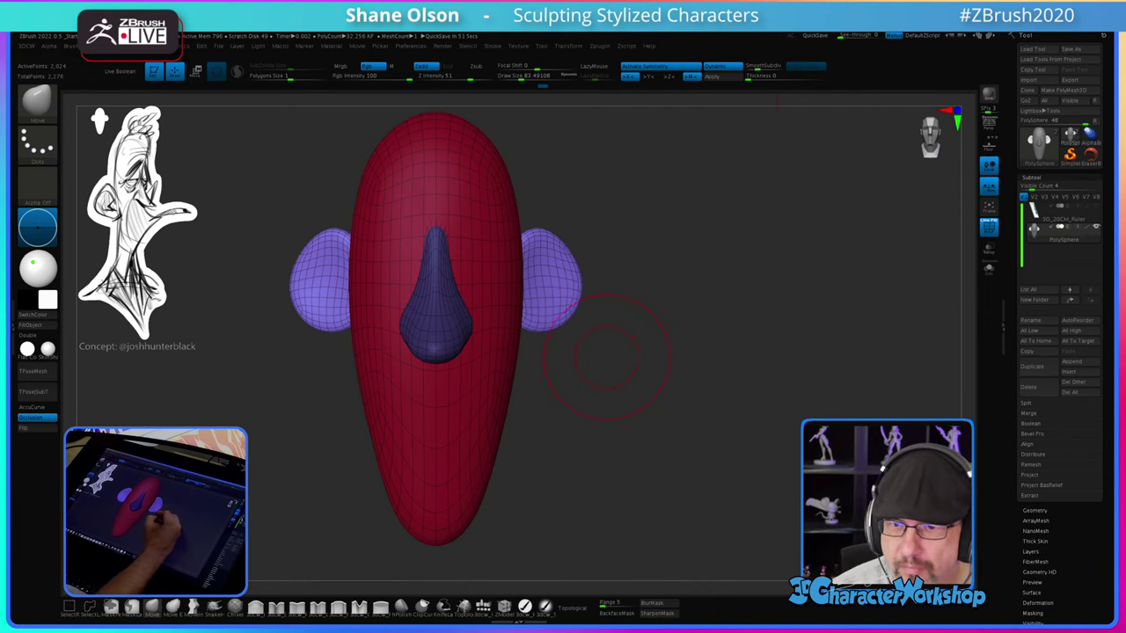
mouse_move(648, 395)
mouse_down()
mouse_move(643, 377)
mouse_move(600, 382)
mouse_move(639, 393)
mouse_up()
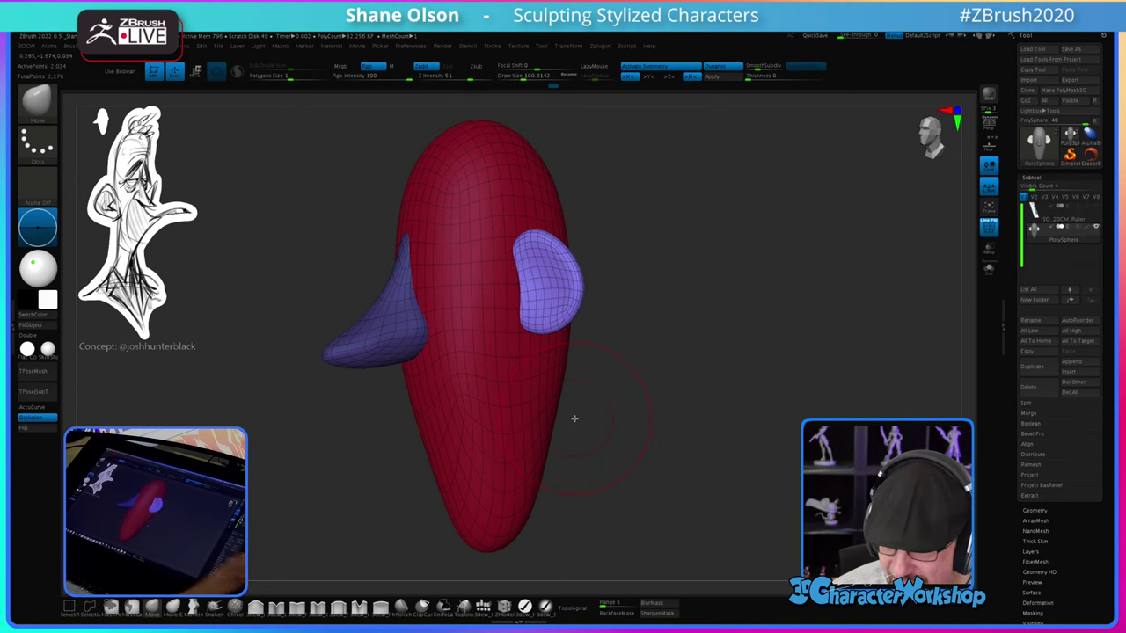
Mask and refine the ears from a front view with a smaller brush, turning the left ear toward view
key(ctrl)
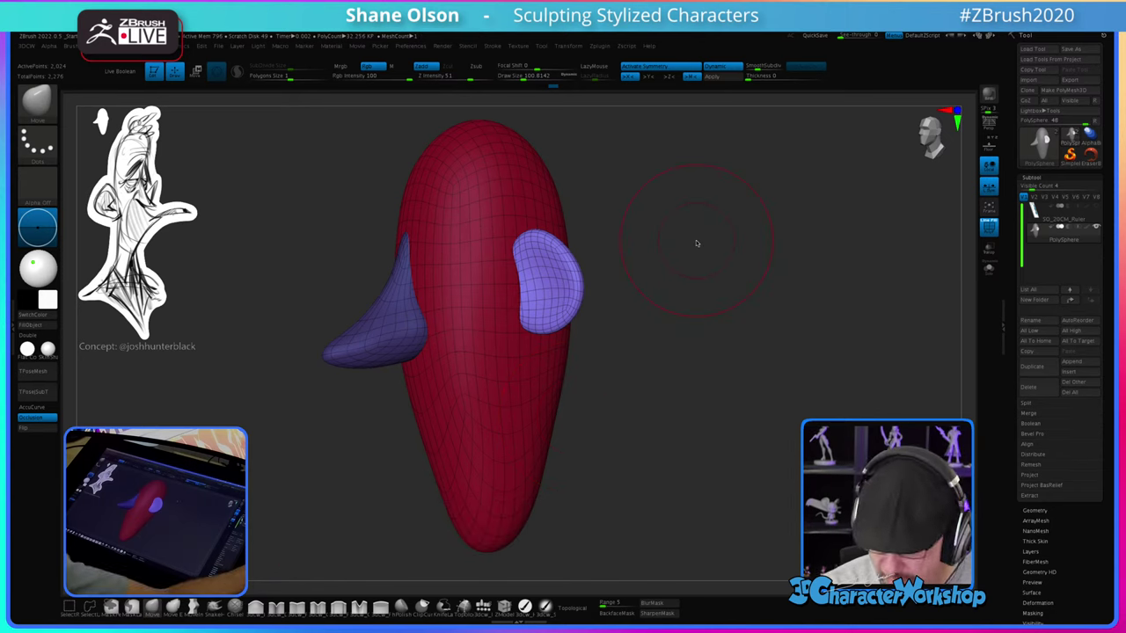
mouse_move(696, 243)
shift+mouse_down()
mouse_move(648, 384)
mouse_move(624, 397)
mouse_move(621, 445)
shift+mouse_up()
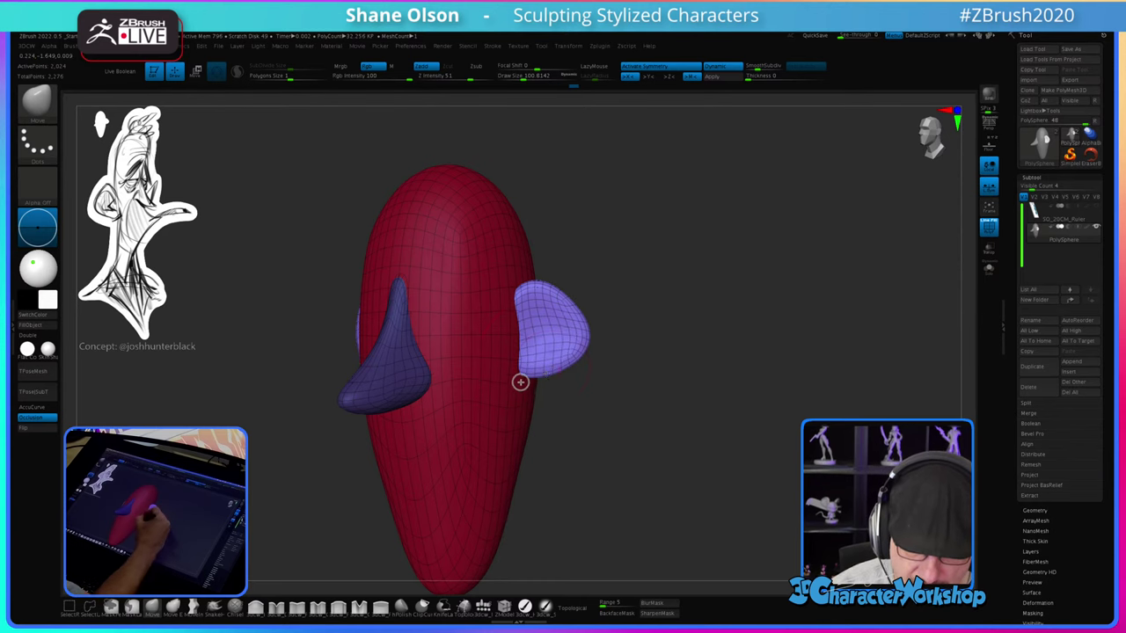
key(s)
mouse_move(563, 409)
mouse_down()
mouse_move(541, 383)
mouse_move(567, 380)
mouse_move(587, 334)
mouse_up()
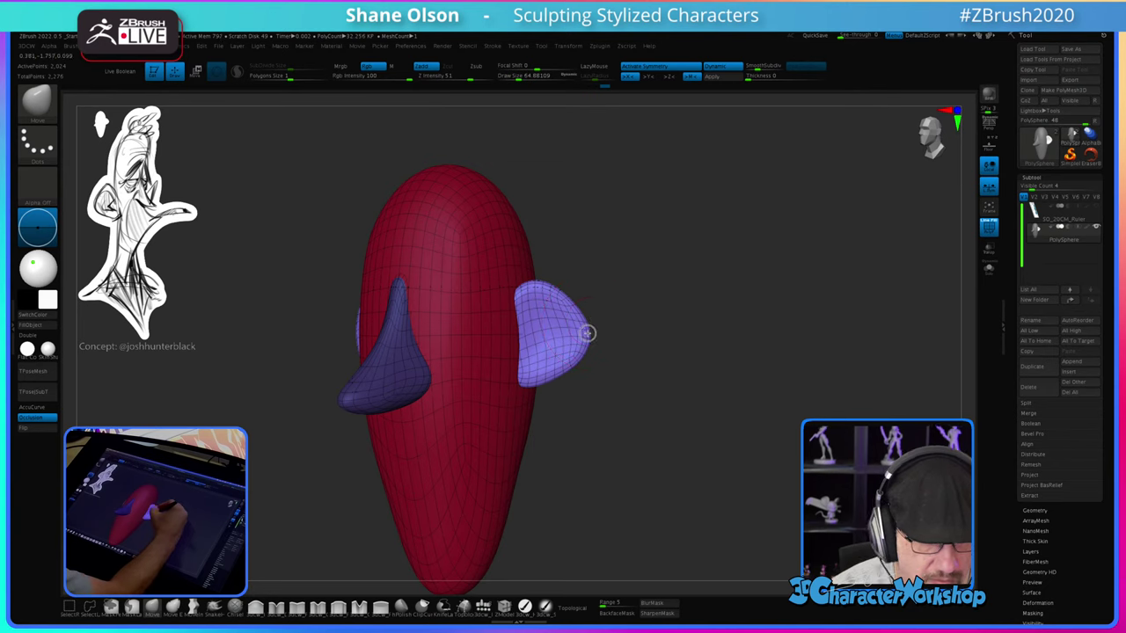
mouse_move(641, 414)
mouse_down()
mouse_move(596, 422)
mouse_move(639, 410)
mouse_move(619, 422)
mouse_move(750, 423)
mouse_move(674, 445)
mouse_move(621, 410)
mouse_up()
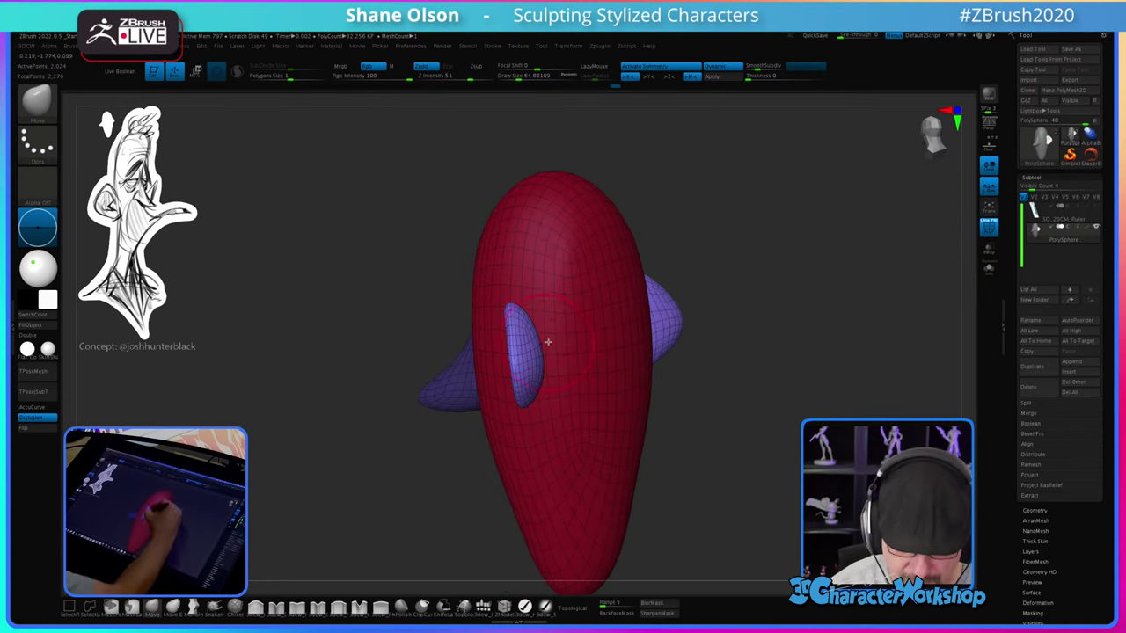
drag(548, 342, 554, 365)
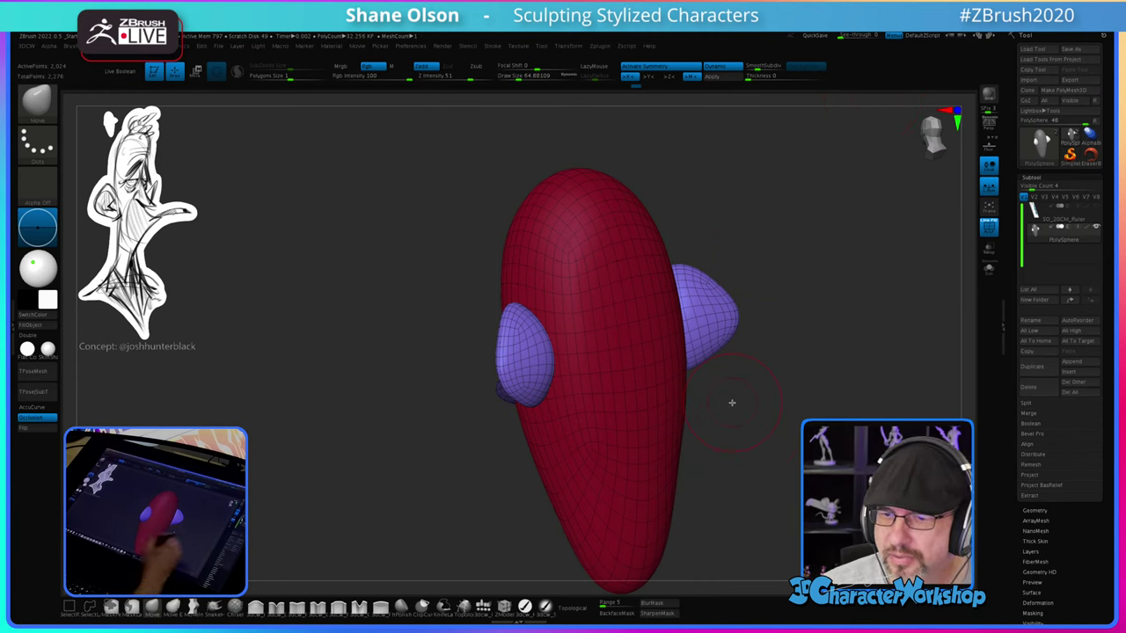
mouse_move(744, 384)
mouse_down()
mouse_move(779, 372)
mouse_move(710, 420)
mouse_move(730, 395)
mouse_move(715, 399)
mouse_move(692, 372)
mouse_move(687, 410)
mouse_move(698, 401)
mouse_up()
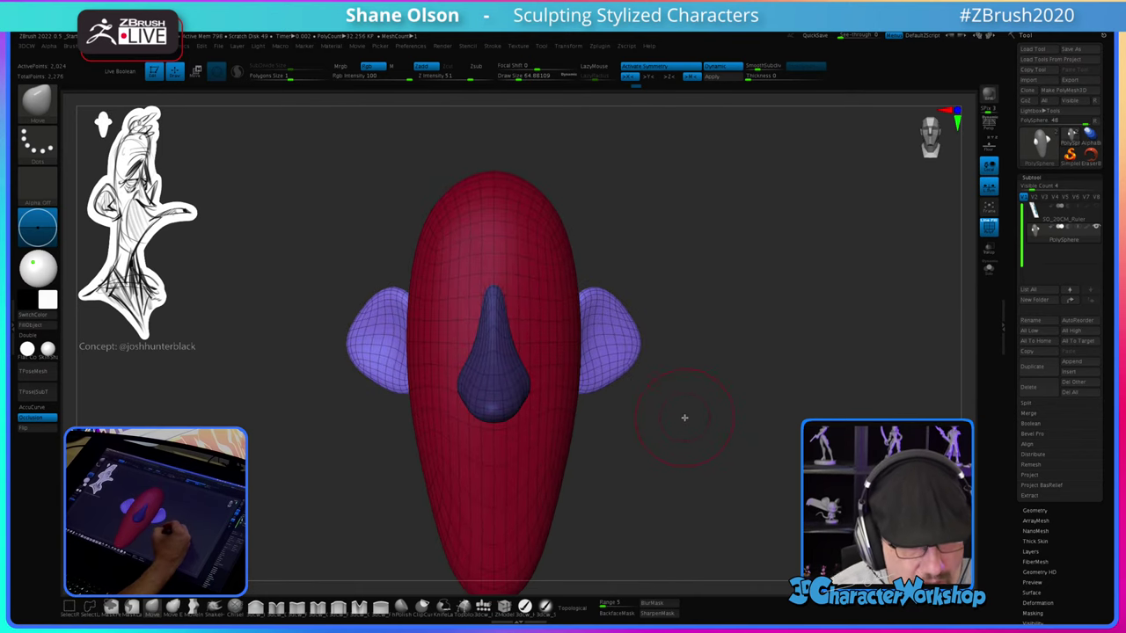
Drag the gizmo's green Y axis down to lower both ears, then check them sideways
key(w)
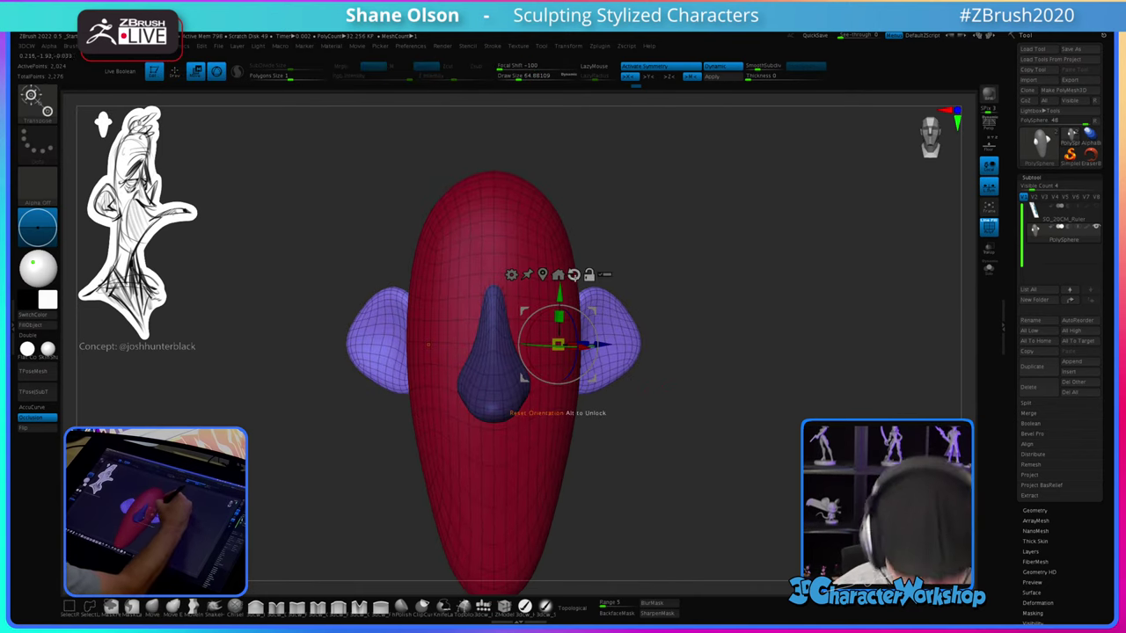
drag(558, 295, 650, 358)
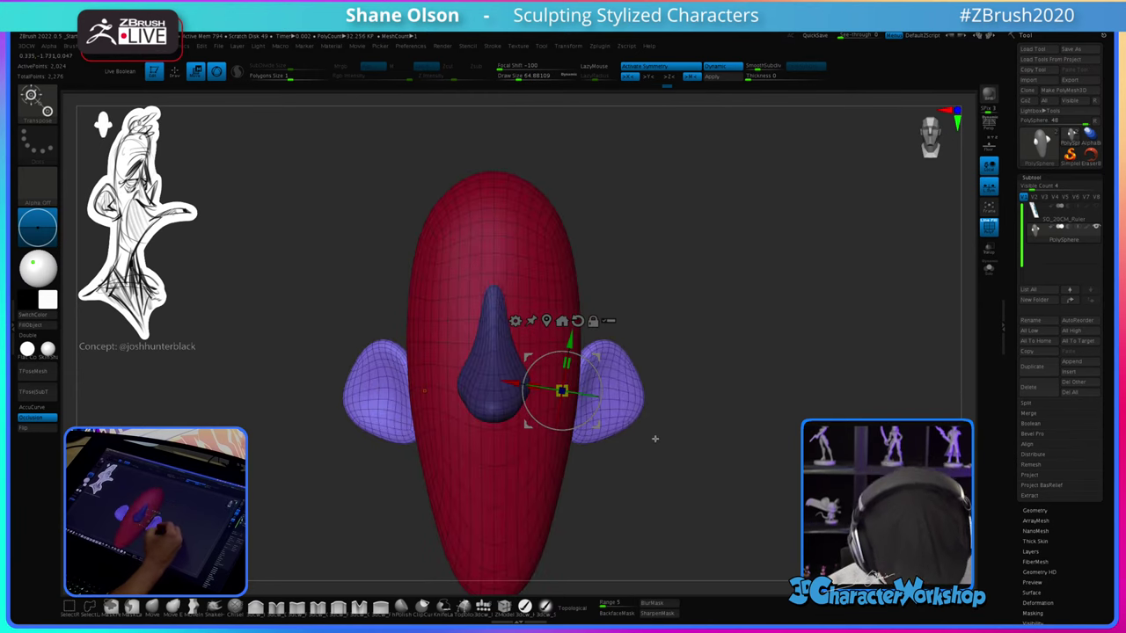
key(q)
mouse_move(681, 472)
mouse_down()
mouse_move(654, 478)
mouse_move(681, 467)
mouse_move(669, 453)
mouse_move(677, 425)
mouse_up()
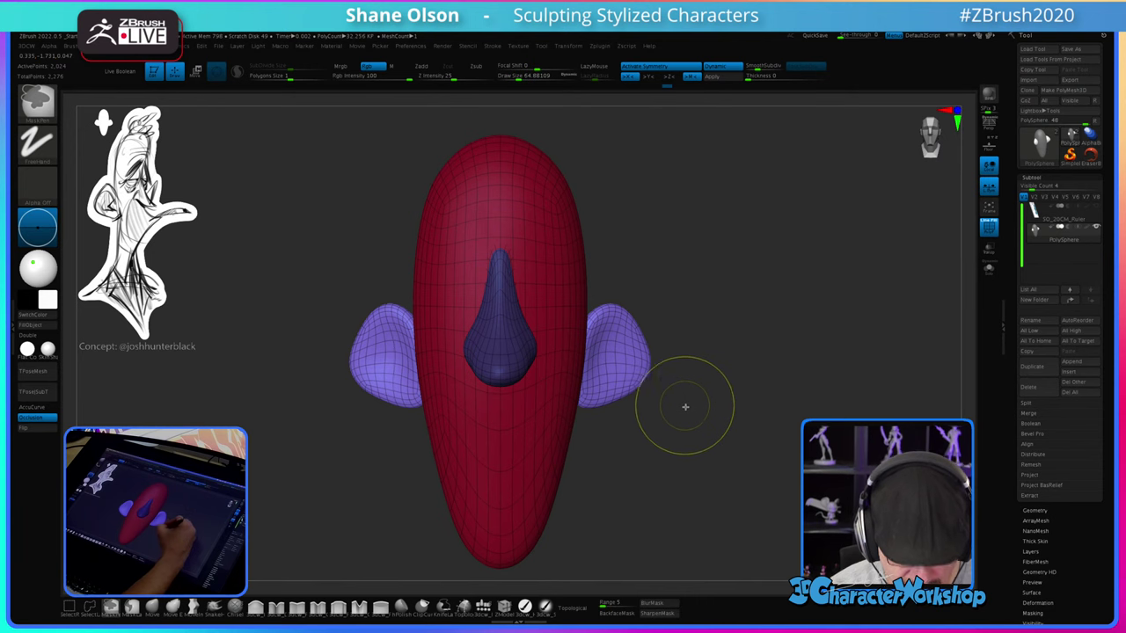
key(w)
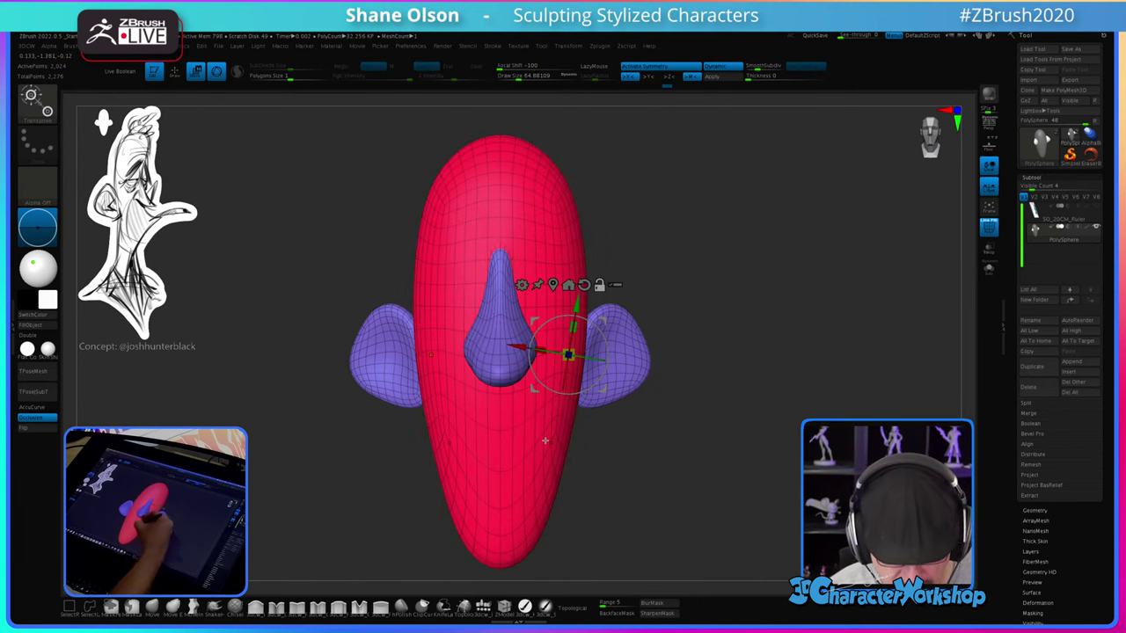
Enlarge the Move brush to about 140 and reshape the head's silhouette with nose and ears protected
key(q)
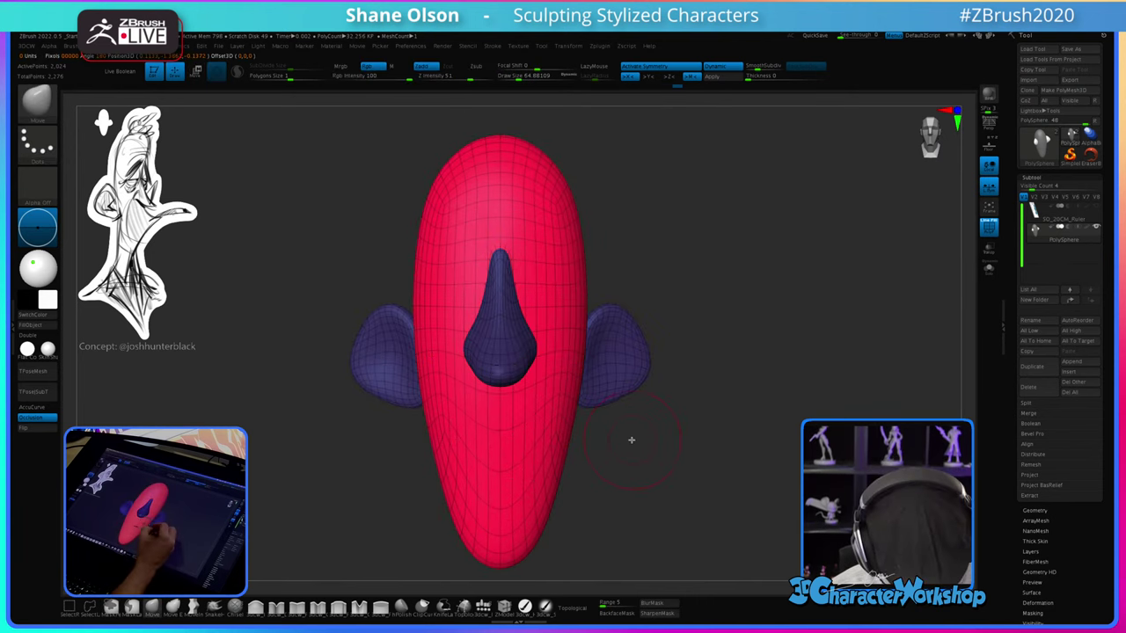
key(s)
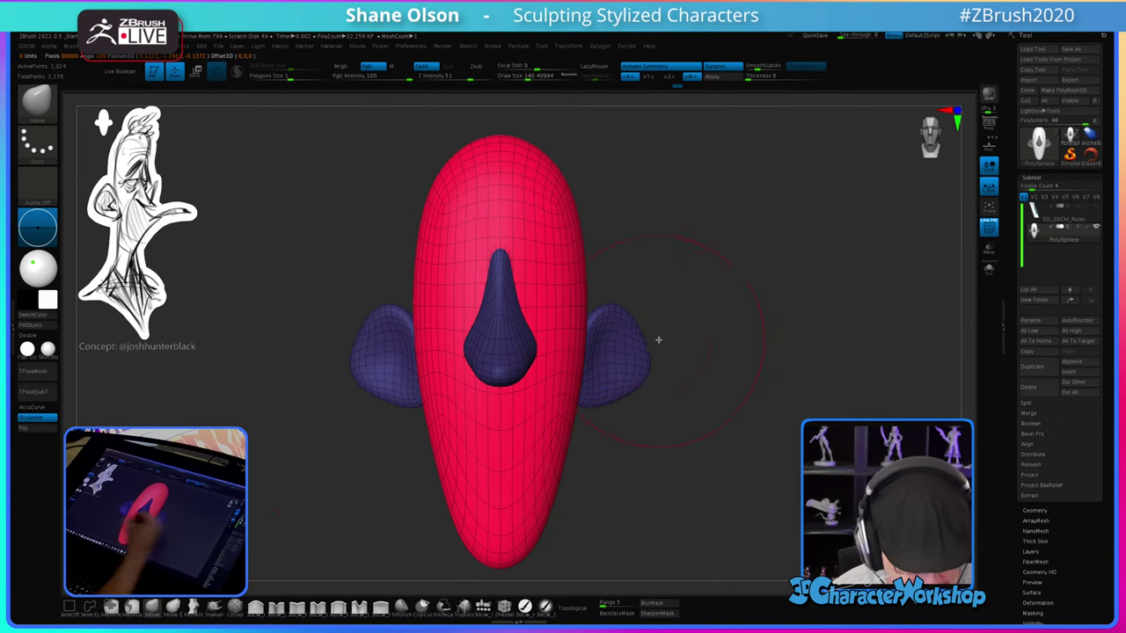
key(s)
mouse_move(659, 337)
mouse_down()
mouse_move(573, 300)
mouse_move(579, 242)
mouse_move(566, 443)
mouse_up()
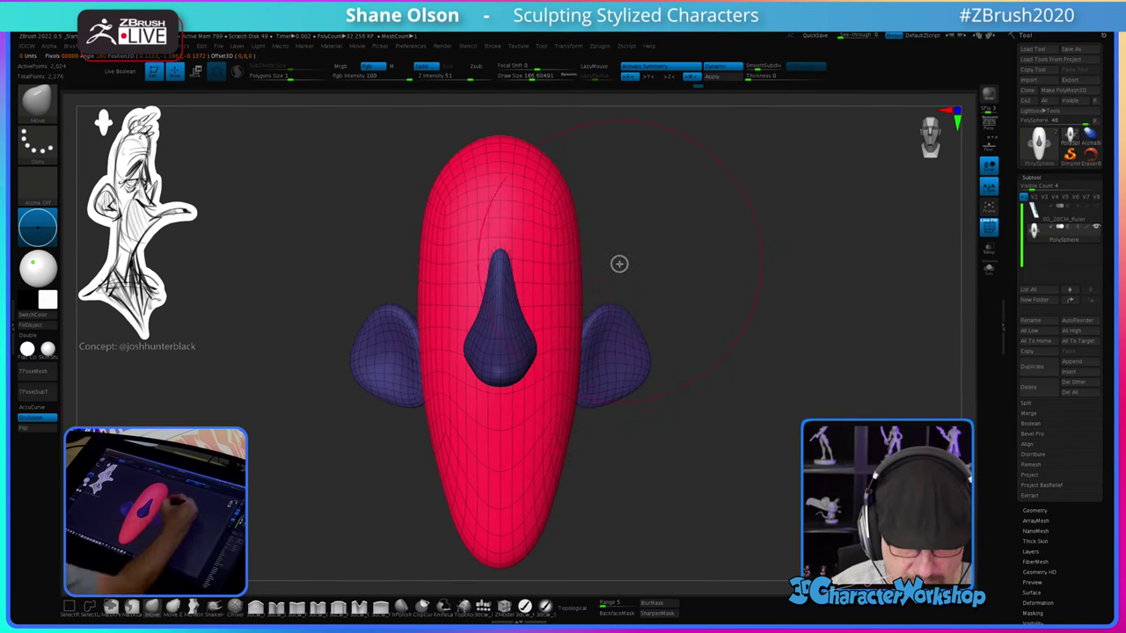
drag(619, 262, 701, 319)
mouse_move(655, 230)
mouse_down()
mouse_move(632, 161)
mouse_move(535, 155)
mouse_move(664, 240)
mouse_move(646, 442)
mouse_move(655, 453)
mouse_move(661, 436)
mouse_move(674, 460)
mouse_move(710, 440)
mouse_move(695, 415)
mouse_up()
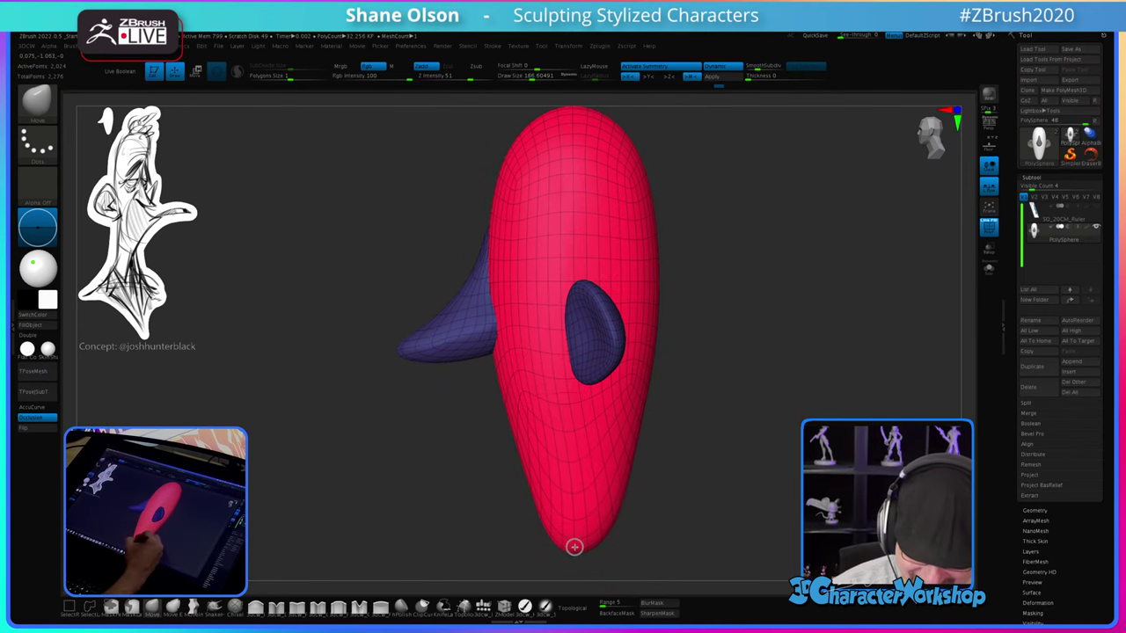
drag(647, 426, 686, 452)
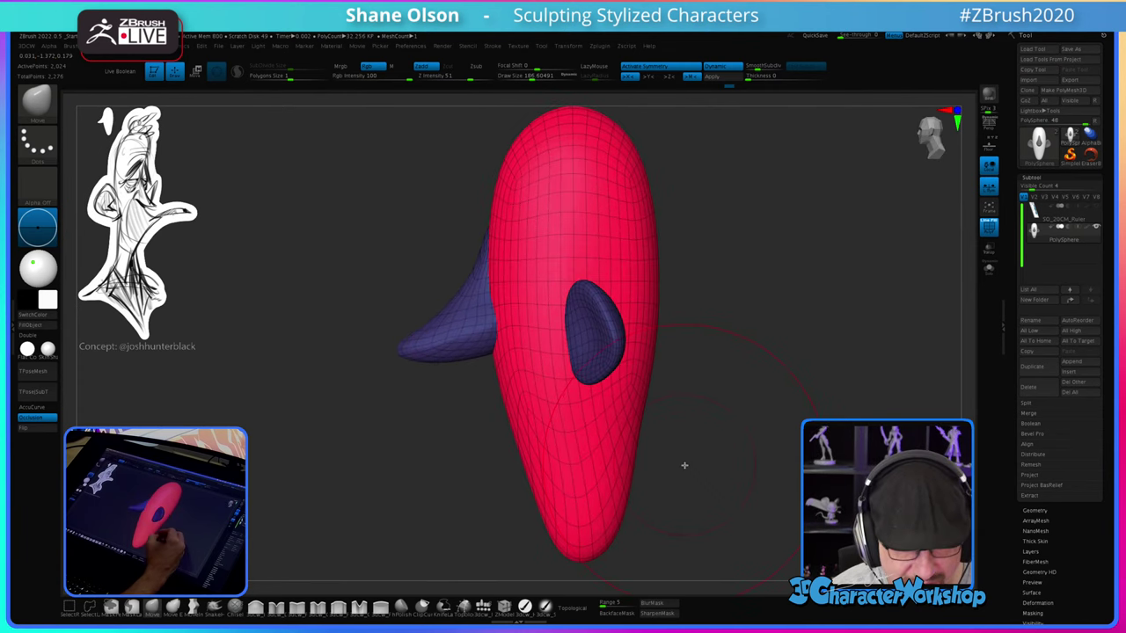
key(s)
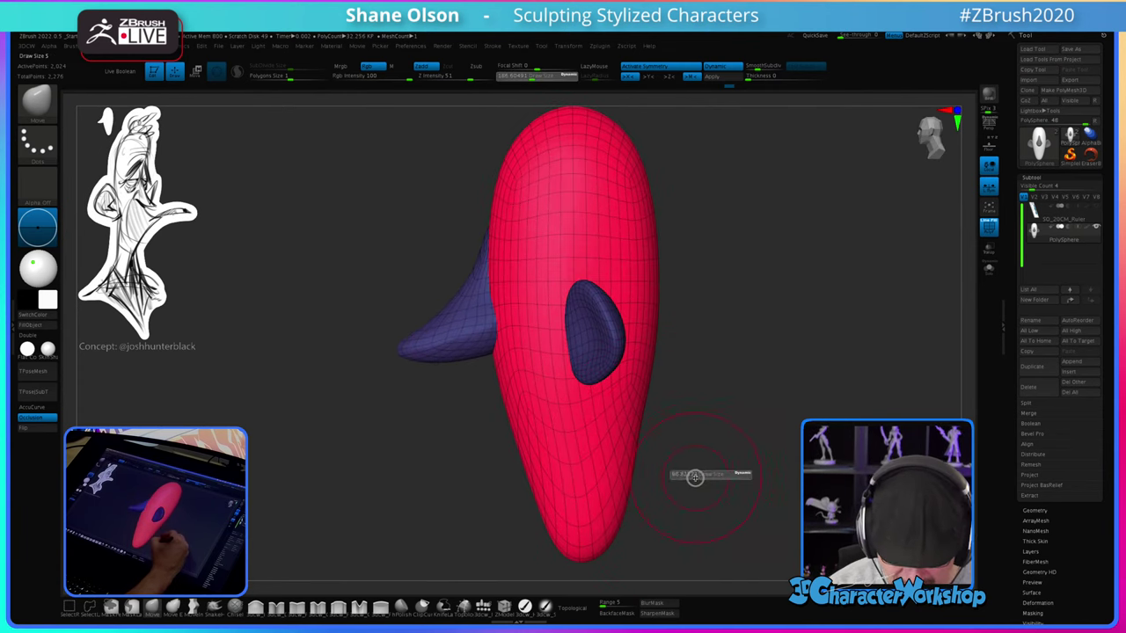
mouse_move(695, 476)
mouse_down()
mouse_move(711, 481)
mouse_move(674, 482)
mouse_move(692, 476)
mouse_move(654, 427)
mouse_up()
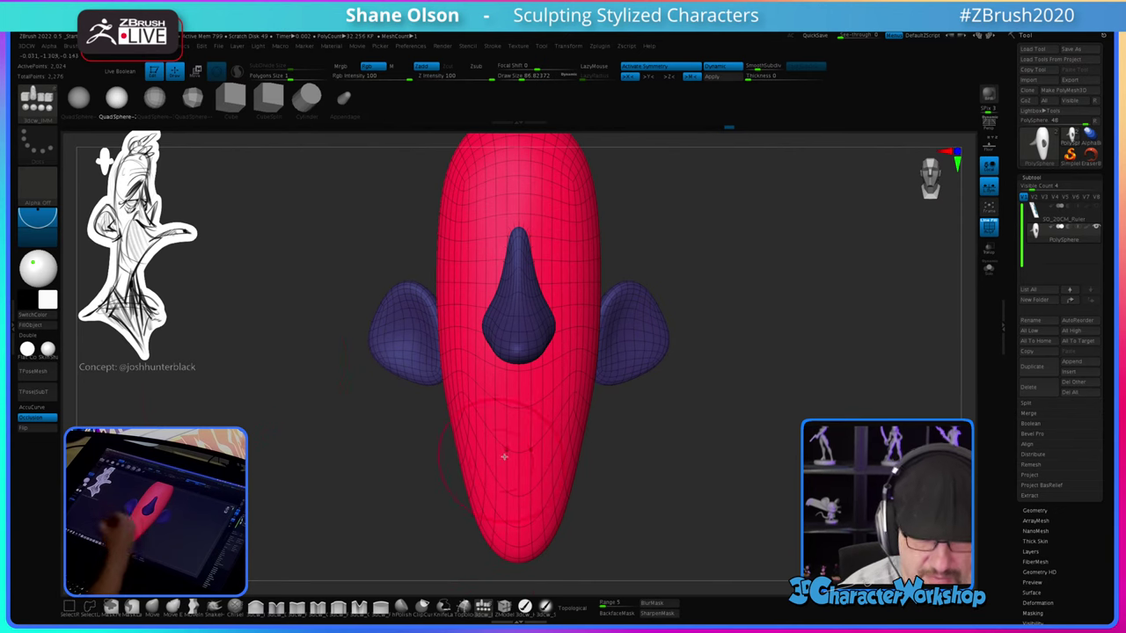
Insert a sphere on the lower face and move it against the face under the nose
drag(520, 410, 515, 454)
drag(686, 485, 651, 485)
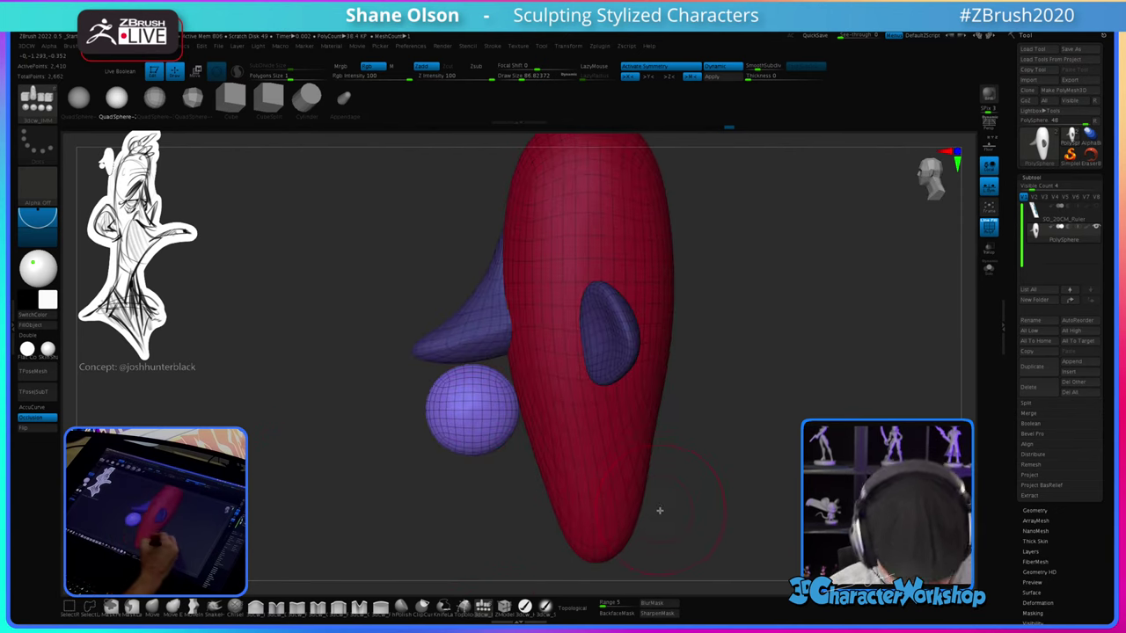
key(w)
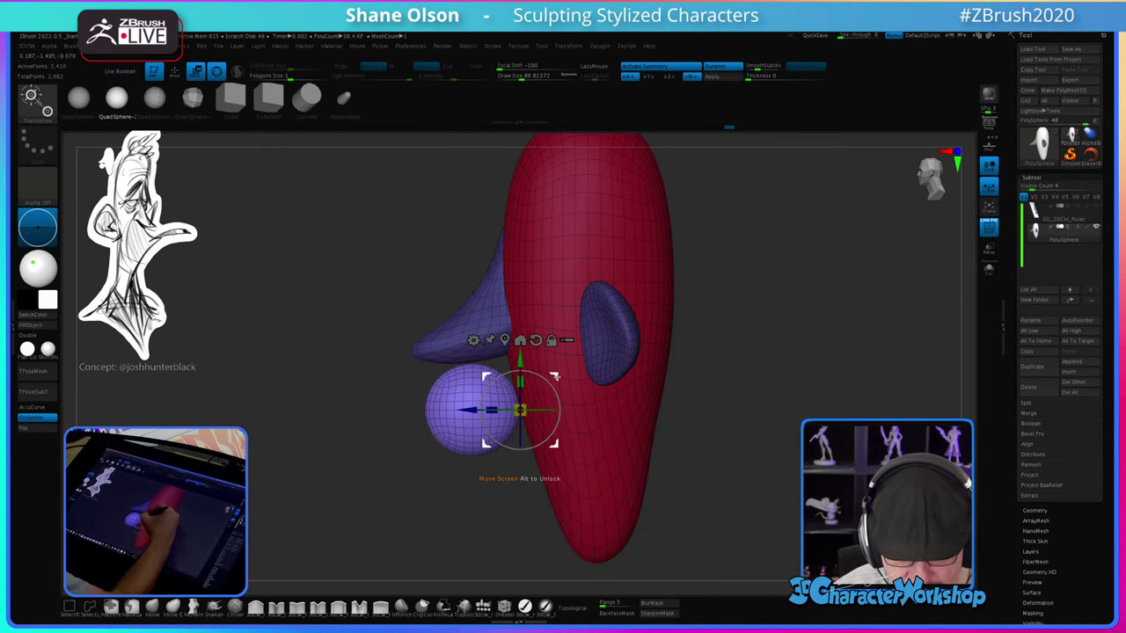
drag(515, 402, 551, 419)
drag(450, 525, 484, 504)
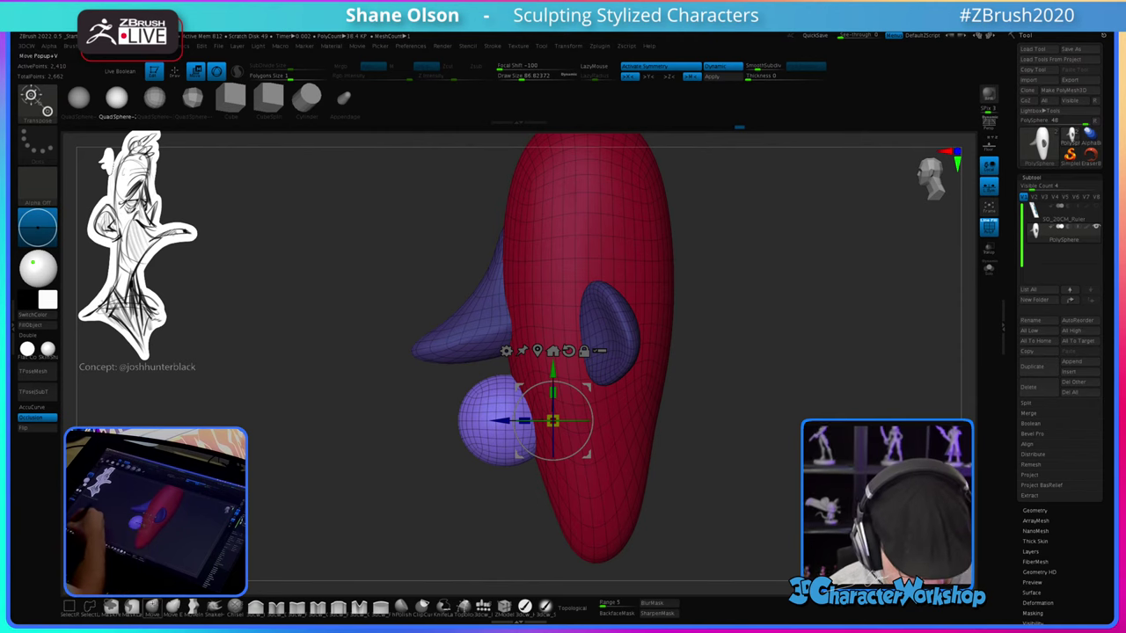
key(q)
key(s)
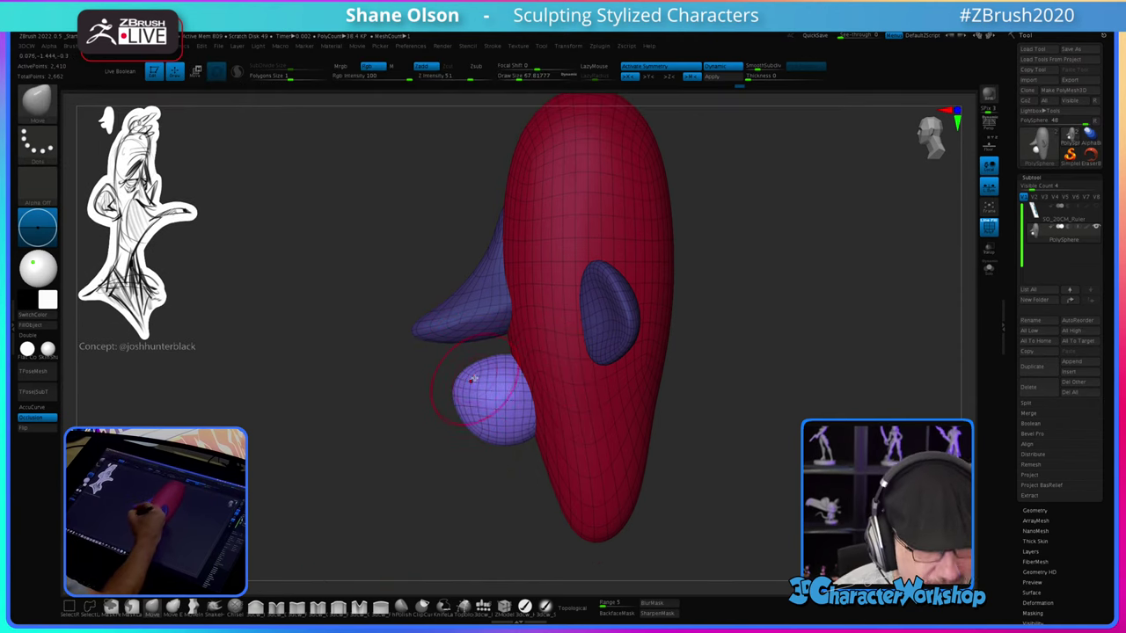
Pull the sphere's sides outward into a forward-jutting chin, checking front and side
mouse_move(459, 389)
mouse_down()
mouse_move(519, 355)
mouse_move(517, 367)
mouse_move(519, 354)
mouse_move(559, 378)
mouse_up()
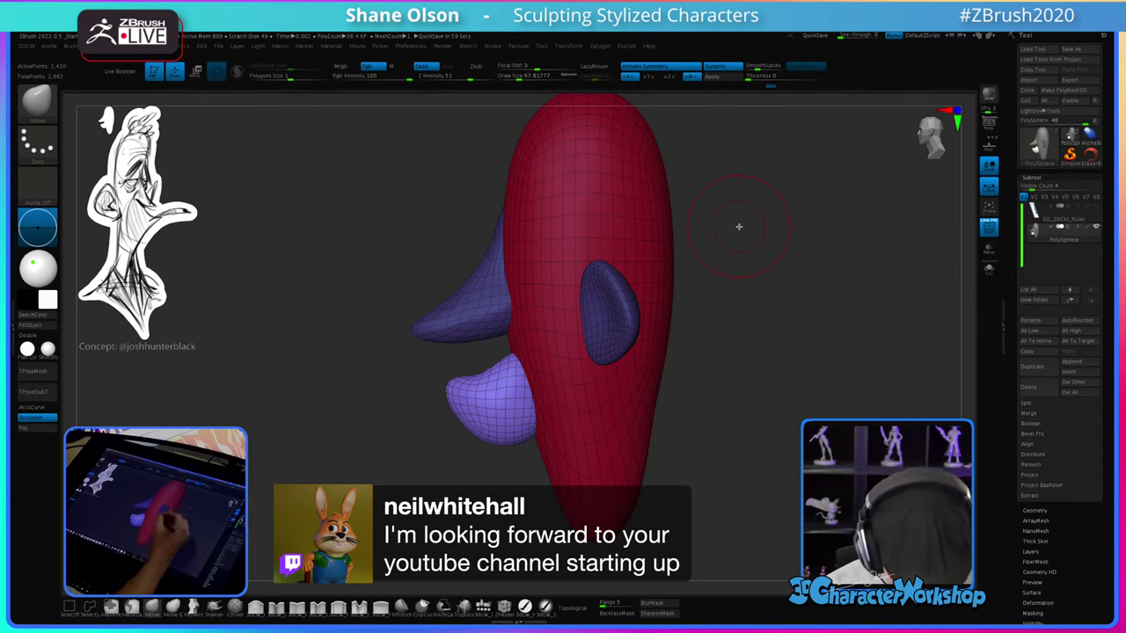
mouse_move(479, 490)
mouse_down()
mouse_move(527, 490)
mouse_move(480, 489)
mouse_move(515, 448)
mouse_move(599, 452)
mouse_move(528, 473)
mouse_up()
key(s)
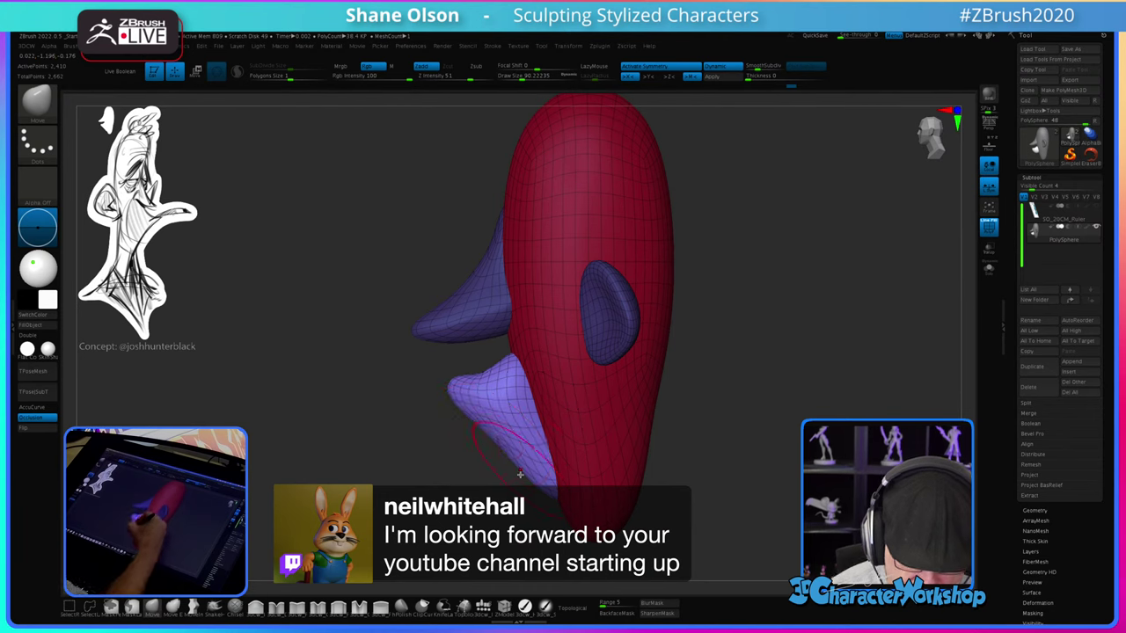
drag(501, 453, 513, 451)
mouse_move(513, 450)
right_down()
mouse_move(497, 473)
mouse_move(497, 452)
right_up()
Shrink the brush to about 56 and sculpt the chin's upper edge into a wedge
key(s)
drag(528, 377, 510, 377)
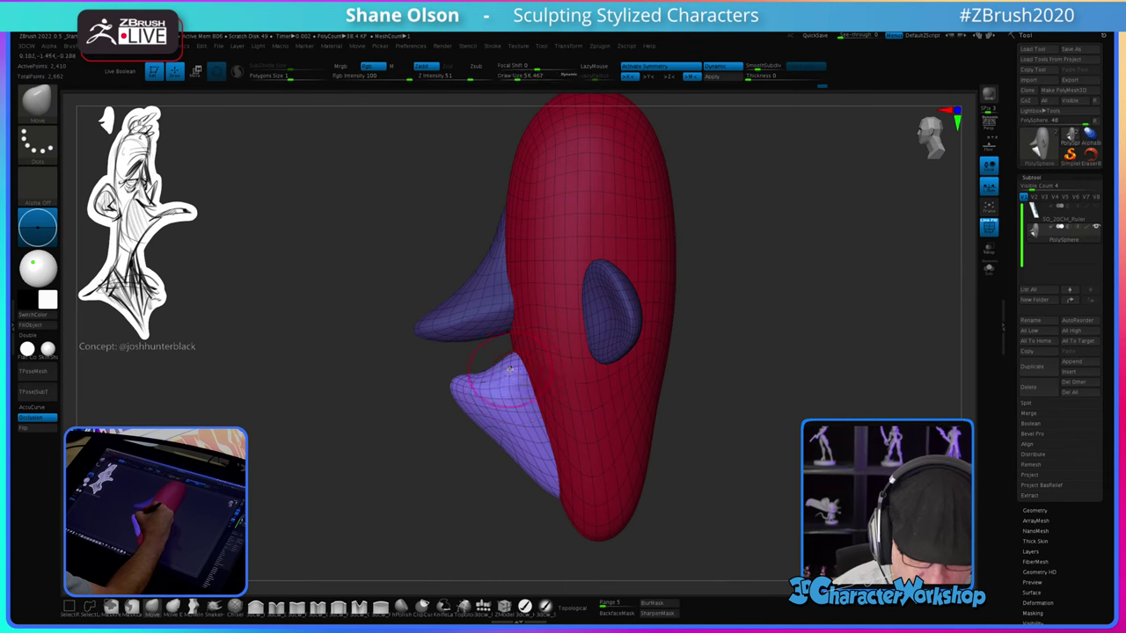
right_drag(520, 356, 535, 349)
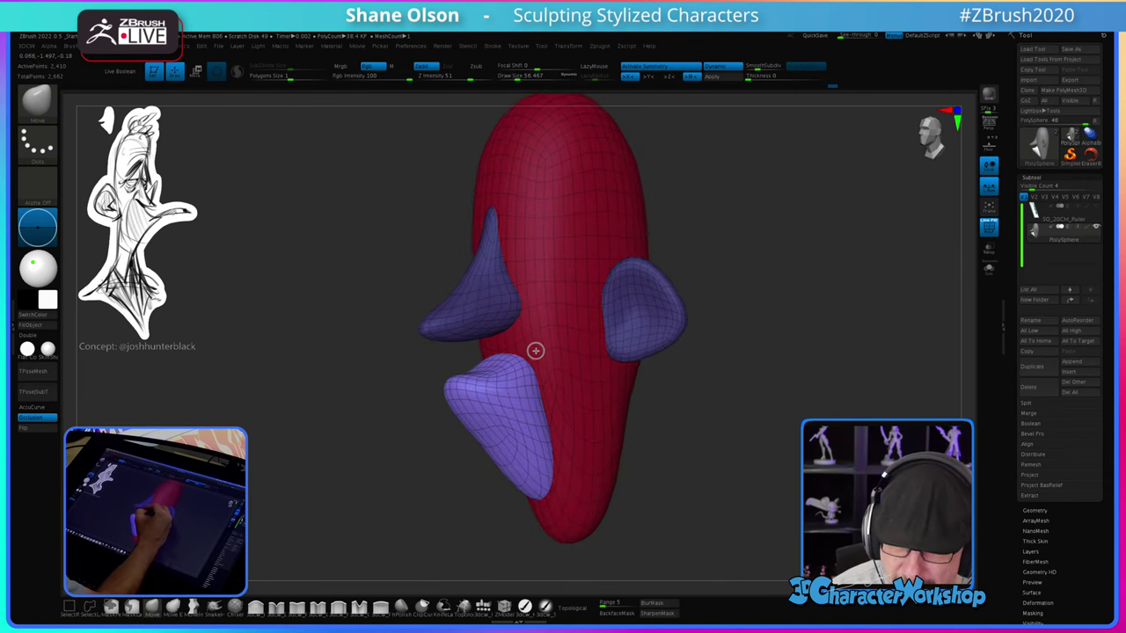
alt+right_drag(740, 406, 710, 402)
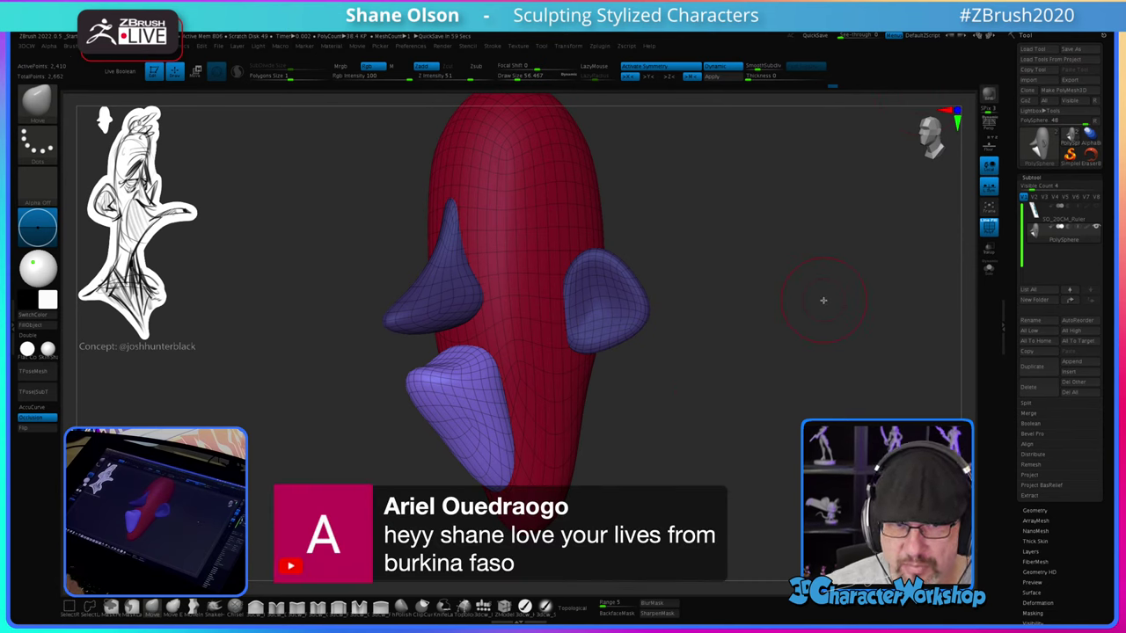
right_drag(626, 425, 596, 410)
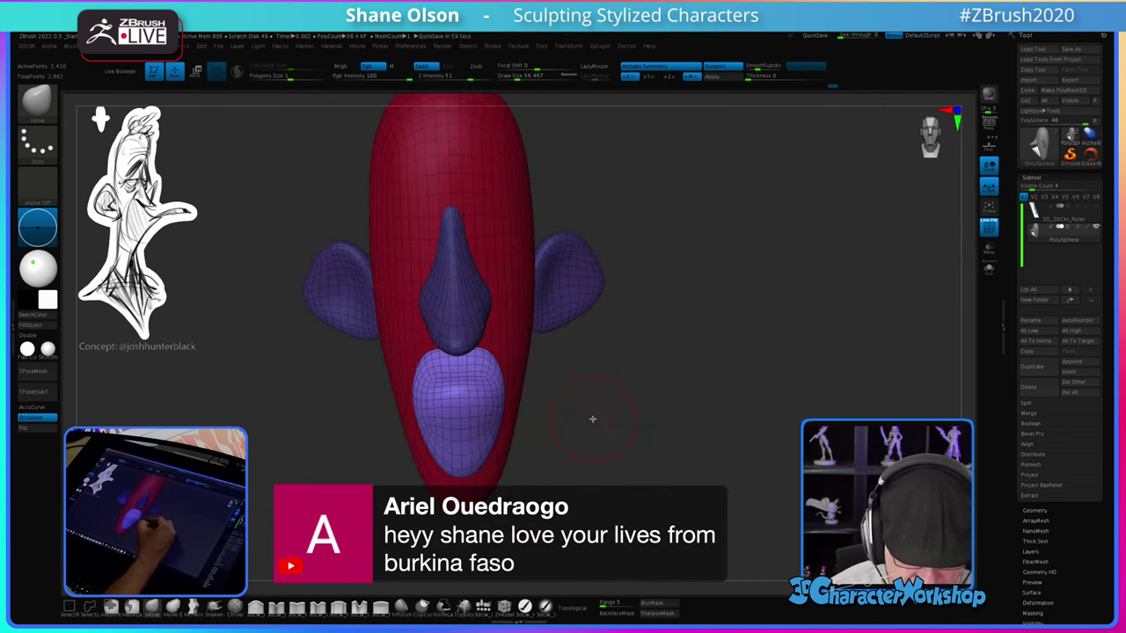
mouse_move(513, 421)
right_down()
mouse_move(514, 371)
mouse_move(546, 387)
mouse_move(523, 447)
mouse_move(518, 381)
mouse_move(535, 360)
mouse_move(528, 417)
mouse_move(583, 389)
mouse_move(631, 431)
mouse_move(596, 447)
mouse_move(696, 440)
mouse_move(518, 470)
mouse_move(537, 467)
right_up()
Hide the wireframe, smooth the chin tip, and resize the brush to about 90
key(shift+f)
key(shift)
ctrl+right_drag(614, 433, 628, 415)
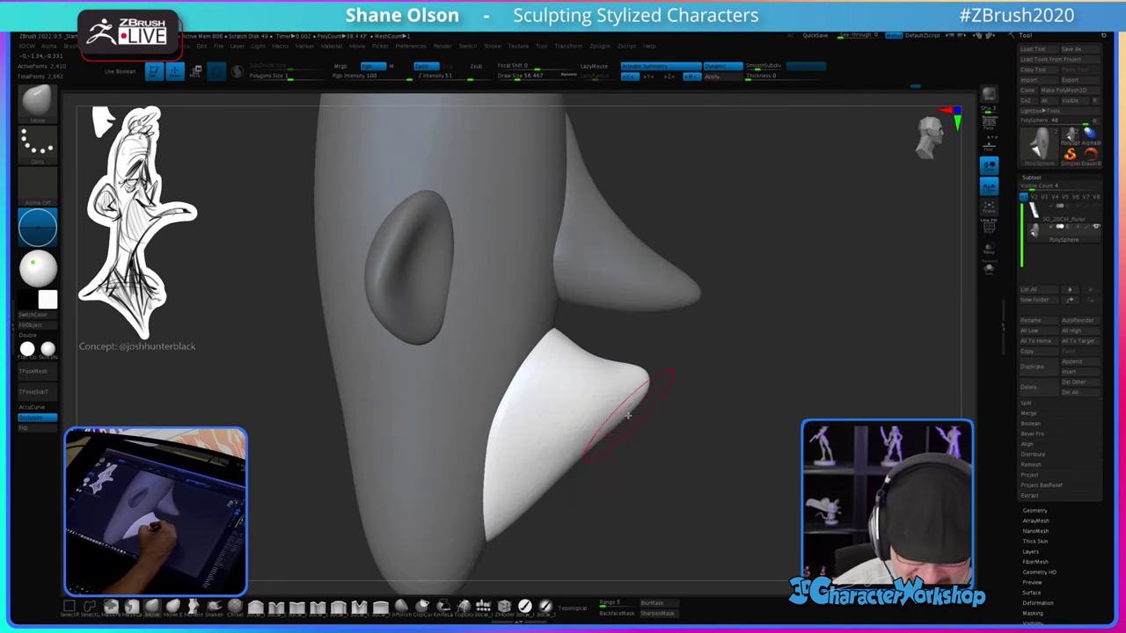
mouse_move(661, 453)
shift+mouse_down()
mouse_move(644, 392)
mouse_move(669, 372)
shift+mouse_up()
key(s)
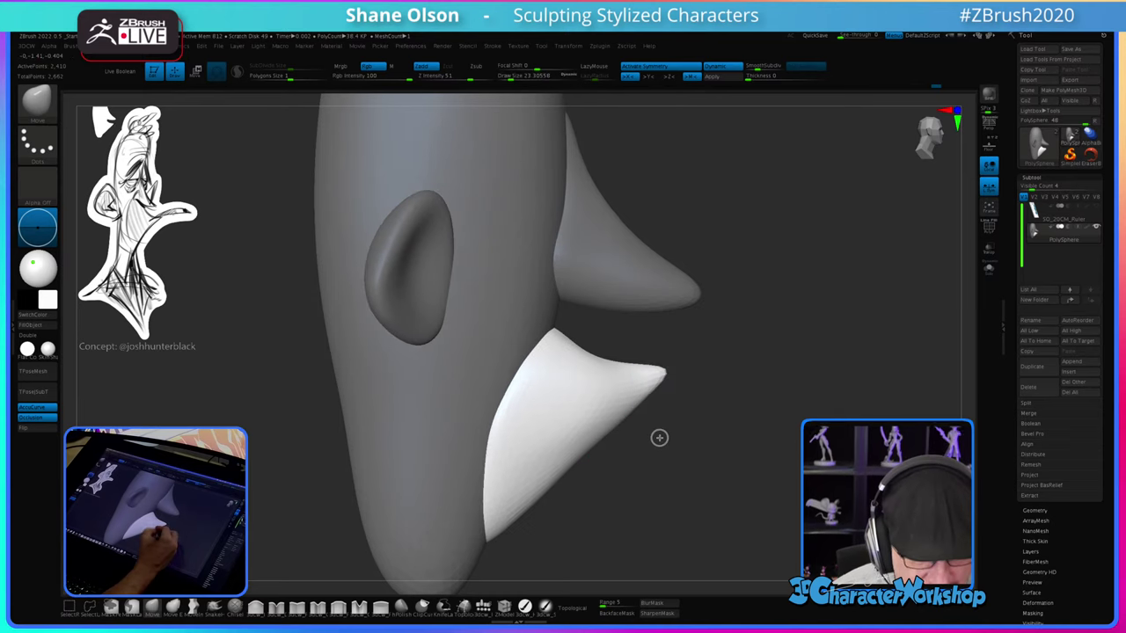
key(s)
drag(651, 448, 682, 448)
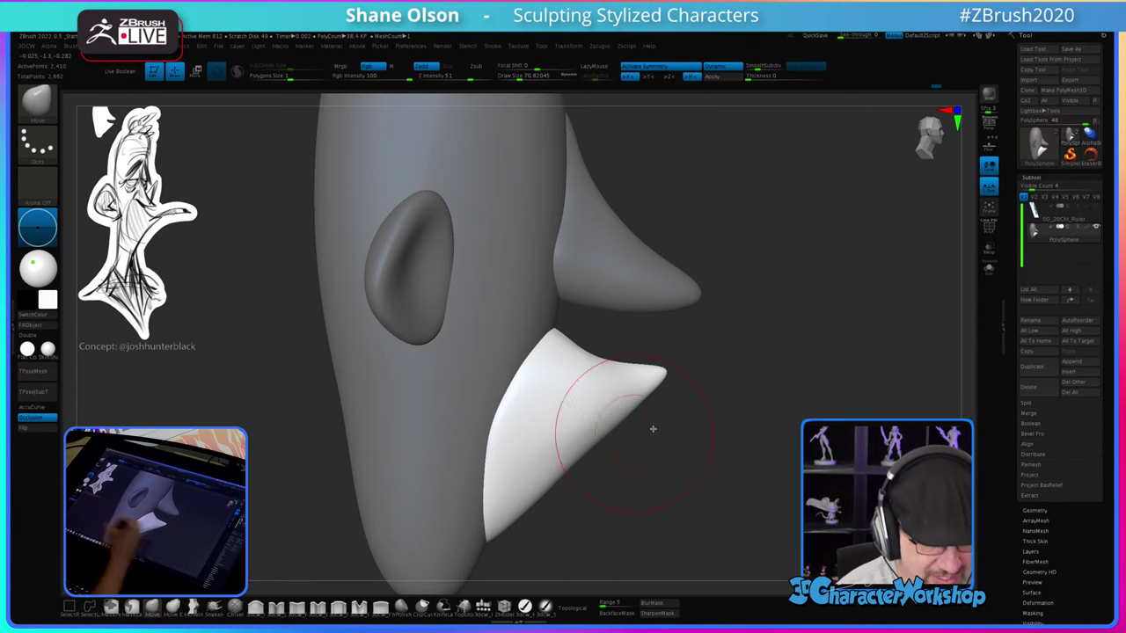
key(s)
mouse_move(684, 417)
mouse_down()
mouse_move(696, 417)
mouse_move(678, 372)
mouse_move(716, 367)
mouse_up()
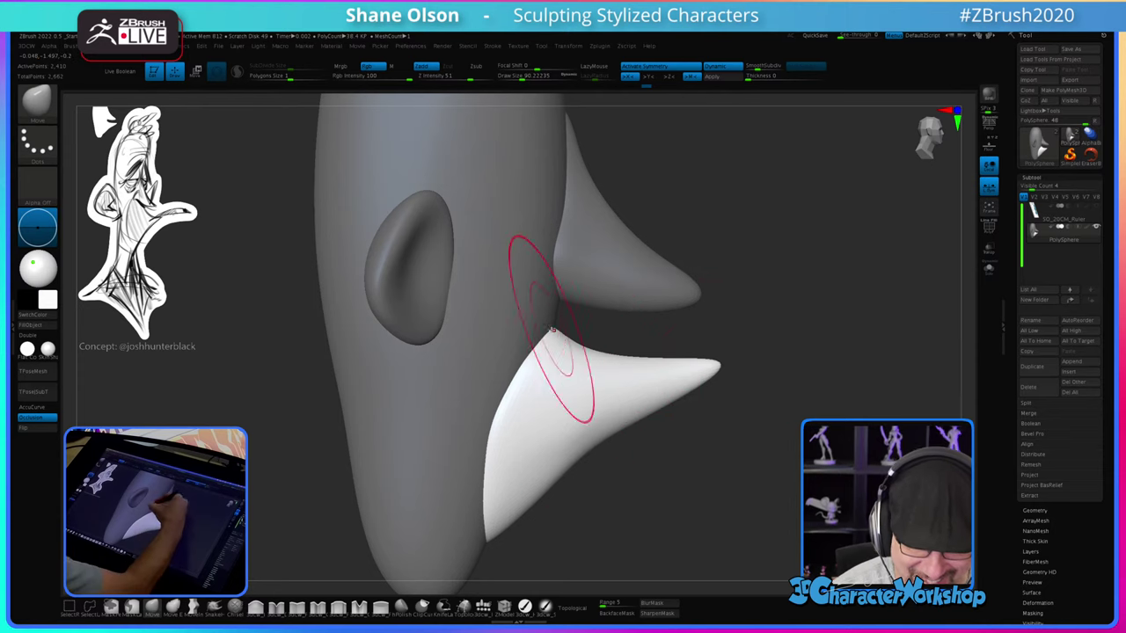
Pull the chin's top up toward the nose and sharpen its point and lower edge
drag(571, 378, 550, 298)
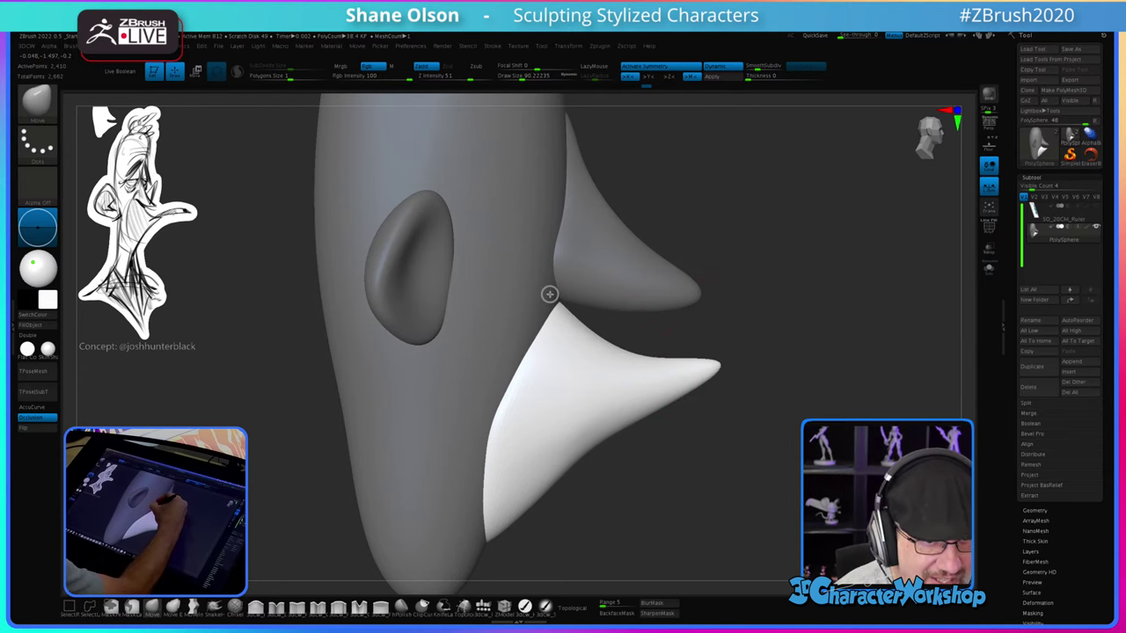
right_drag(573, 284, 592, 309)
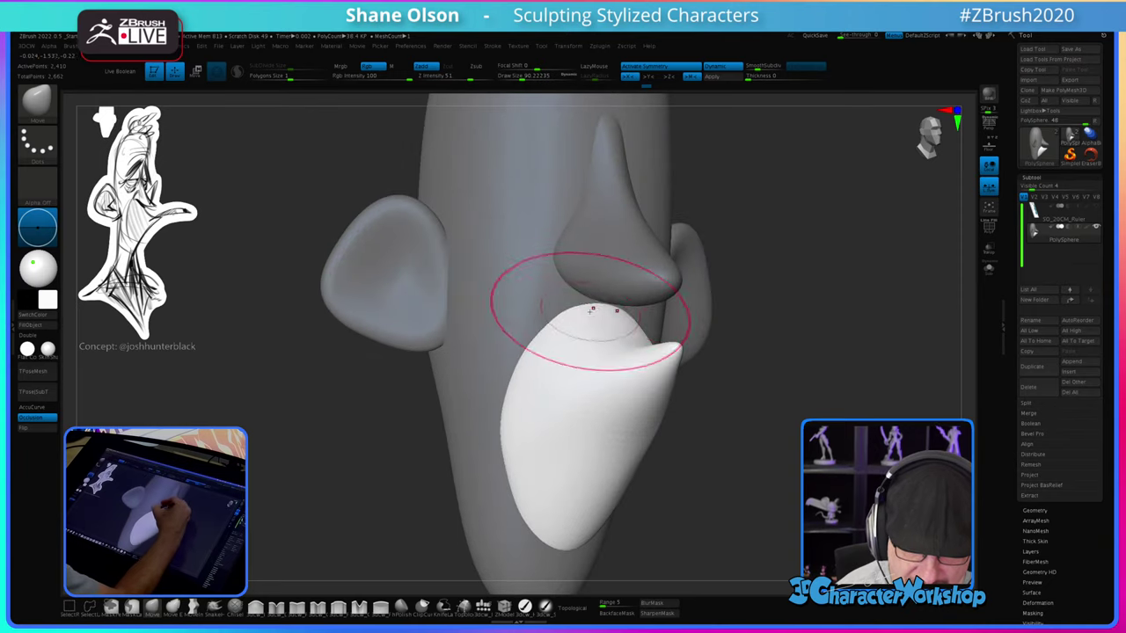
mouse_move(592, 310)
mouse_down()
mouse_move(581, 269)
mouse_move(566, 302)
mouse_move(554, 262)
mouse_up()
mouse_move(533, 363)
mouse_down()
mouse_move(520, 346)
mouse_move(509, 378)
mouse_up()
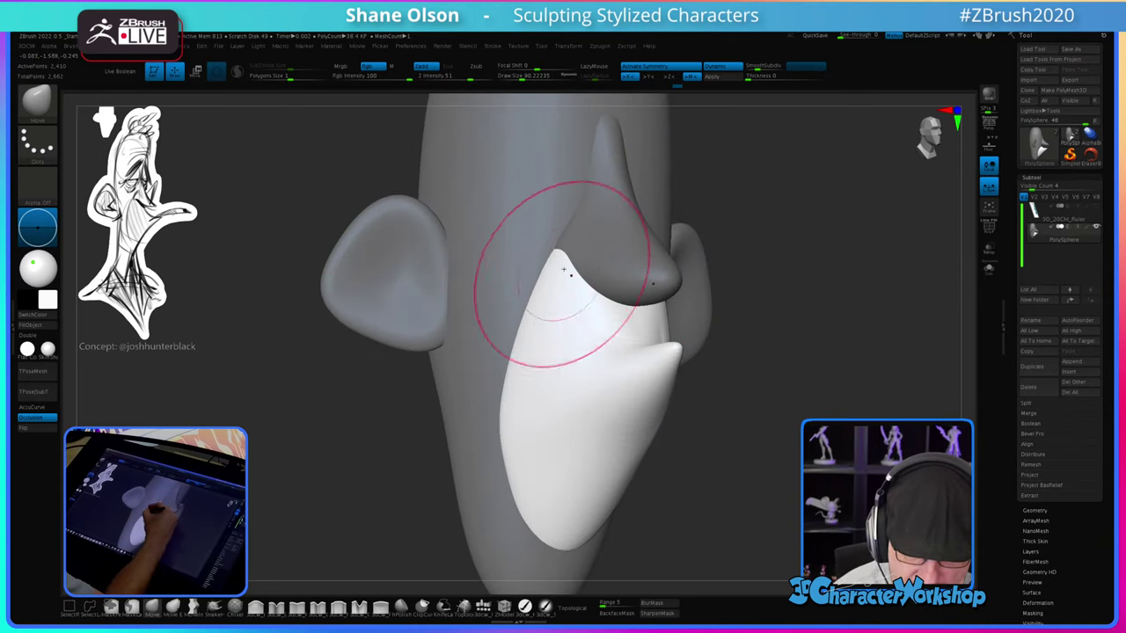
mouse_move(564, 271)
right_down()
mouse_move(558, 384)
mouse_move(593, 382)
right_up()
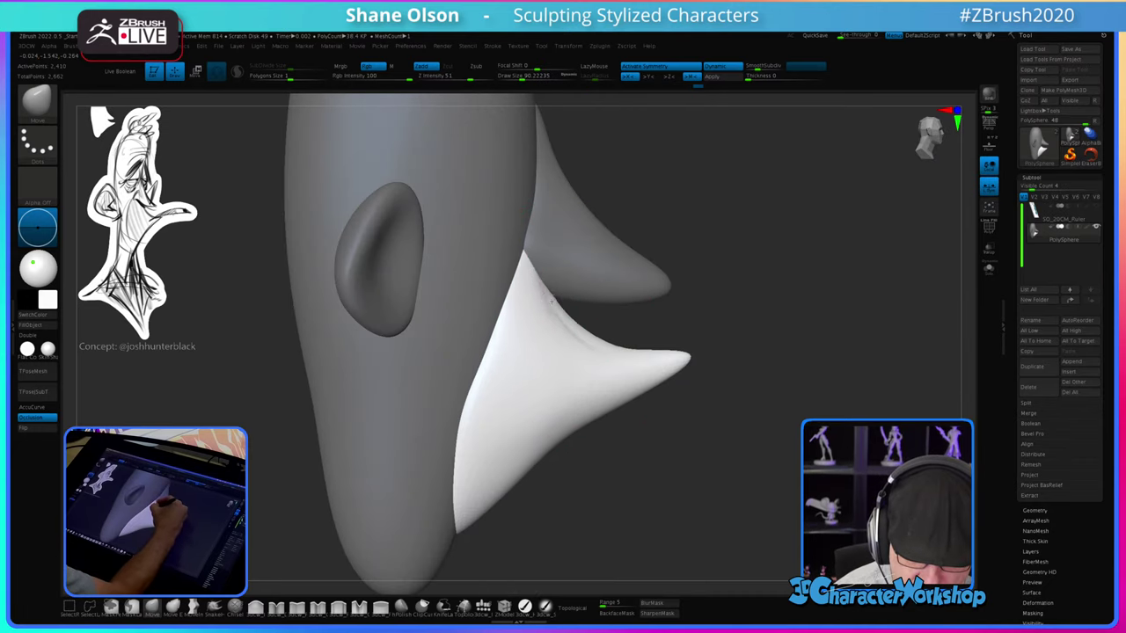
right_drag(584, 311, 566, 326)
drag(566, 326, 563, 322)
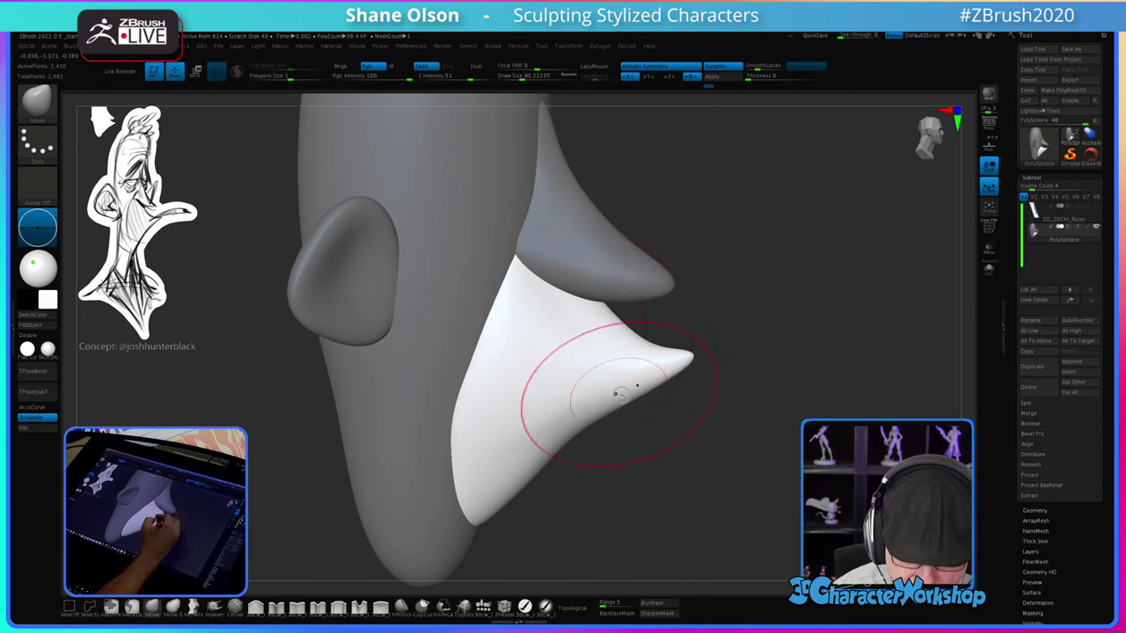
right_drag(619, 372, 625, 366)
mouse_move(601, 339)
mouse_down()
mouse_move(605, 441)
mouse_move(557, 448)
mouse_move(565, 456)
mouse_move(556, 466)
mouse_move(493, 489)
mouse_up()
mouse_move(494, 489)
right_down()
mouse_move(478, 495)
mouse_move(550, 495)
mouse_move(501, 502)
right_up()
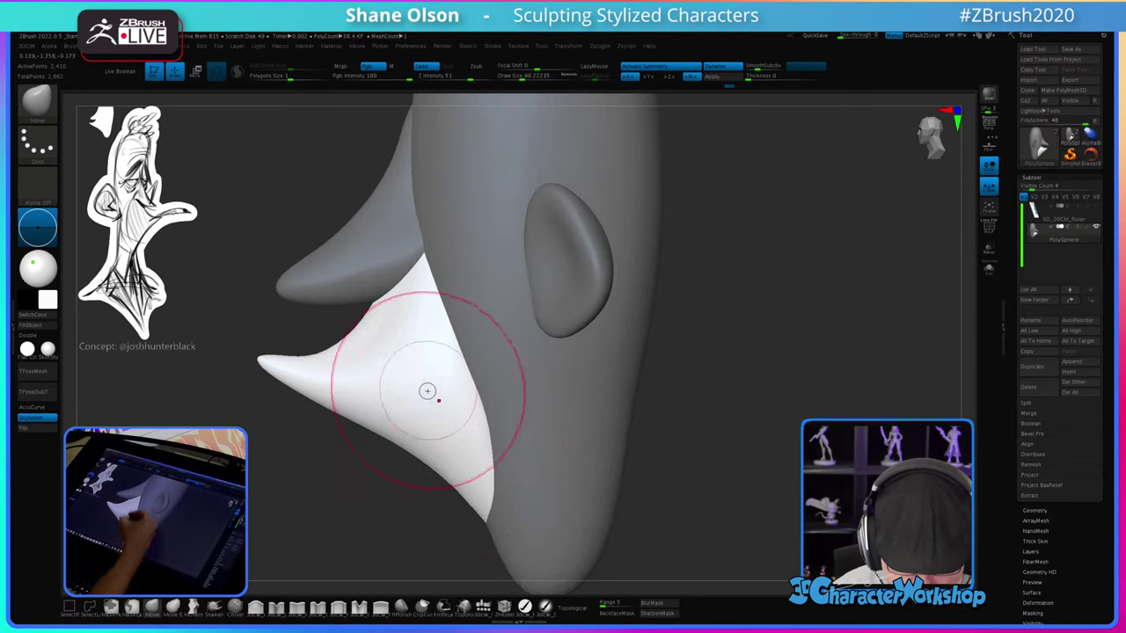
right_drag(428, 389, 440, 402)
Zoom out and clear the mask from the whole head
key(shift+f)
key(shift+f)
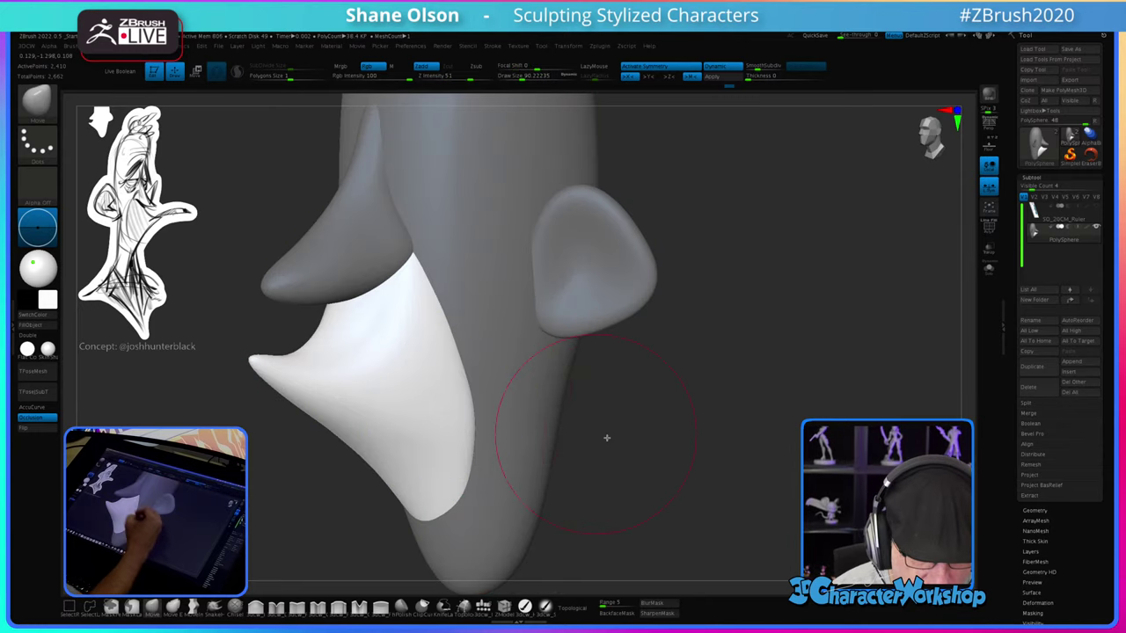
ctrl+right_drag(648, 442, 620, 385)
ctrl+drag(603, 448, 613, 455)
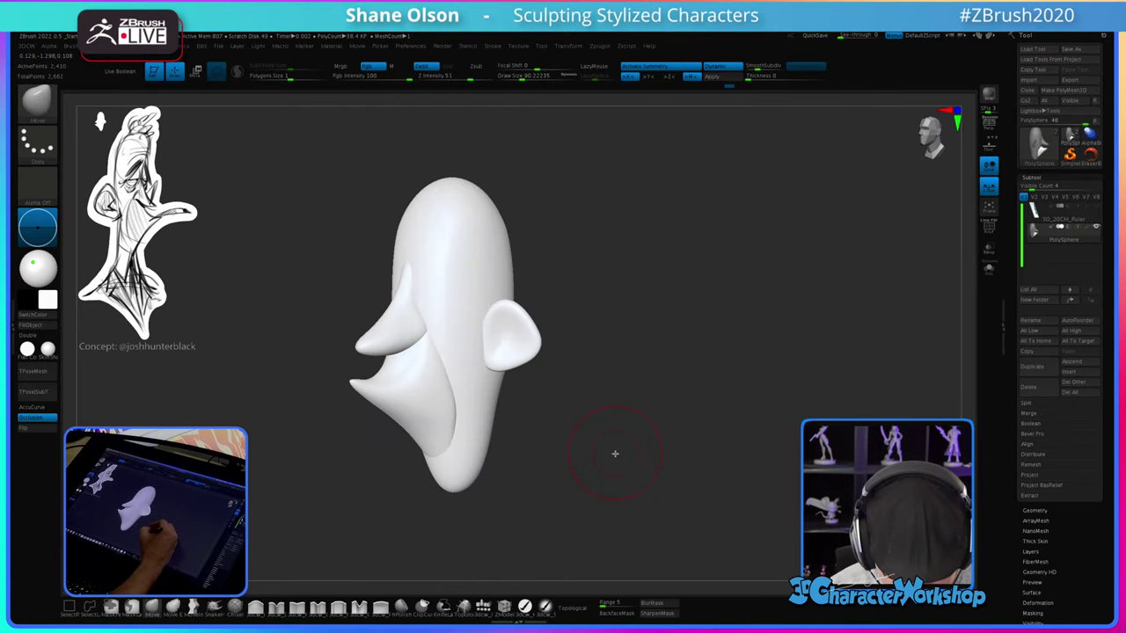
Auto Group each head part with polygroups shown, then Mirror And Weld the left side onto the right
click(1035, 510)
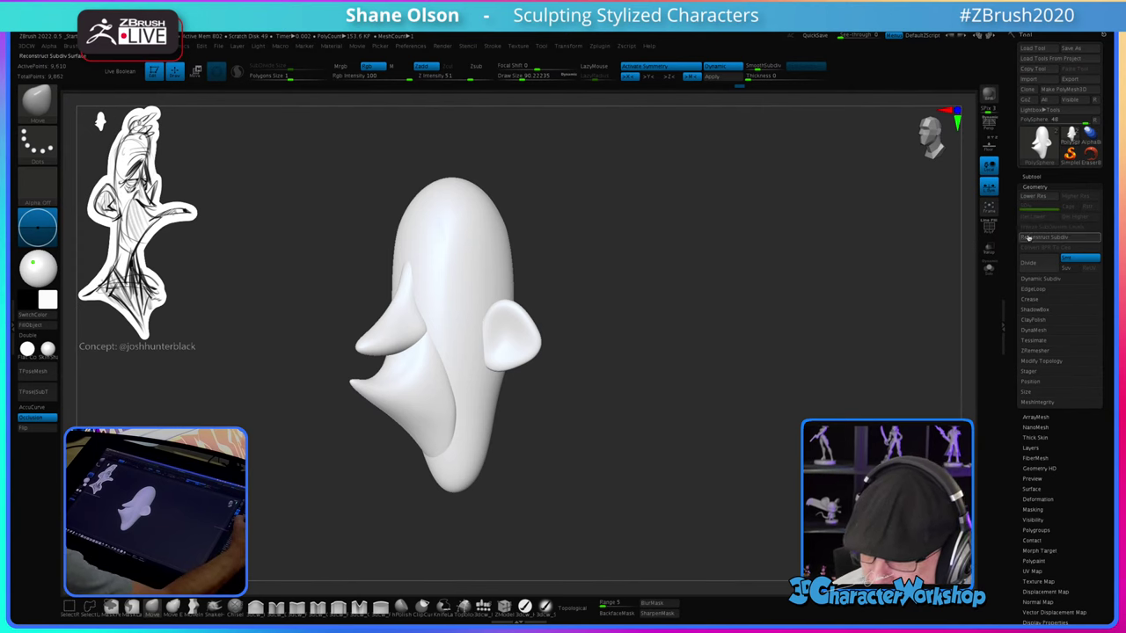
key(shift+f)
mouse_move(621, 456)
mouse_down()
mouse_move(678, 448)
mouse_move(641, 458)
mouse_up()
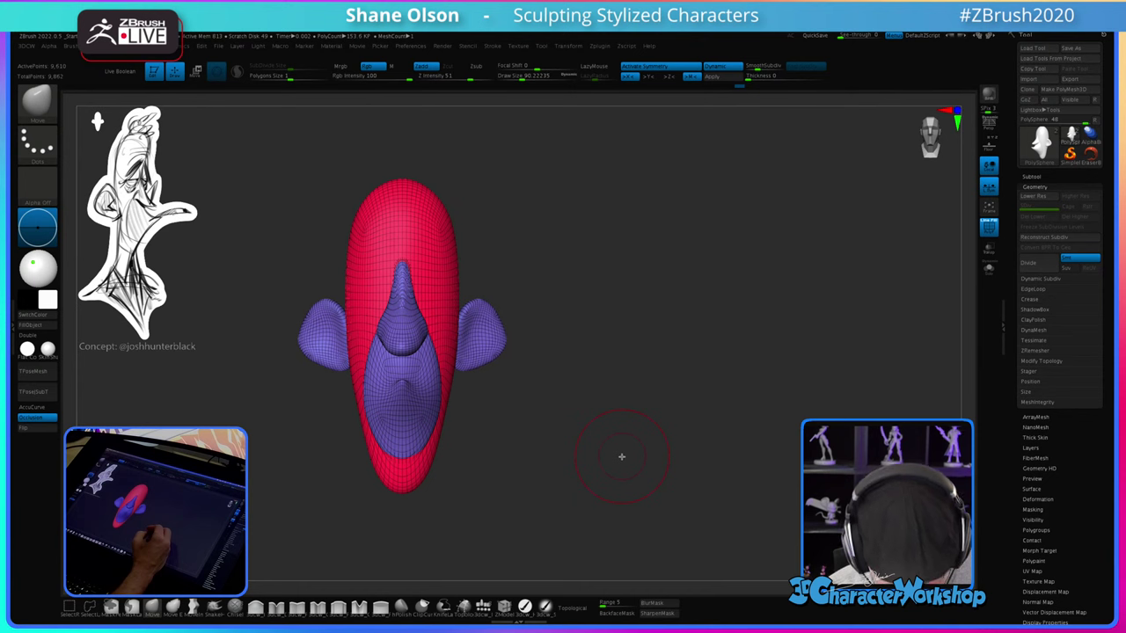
key(space)
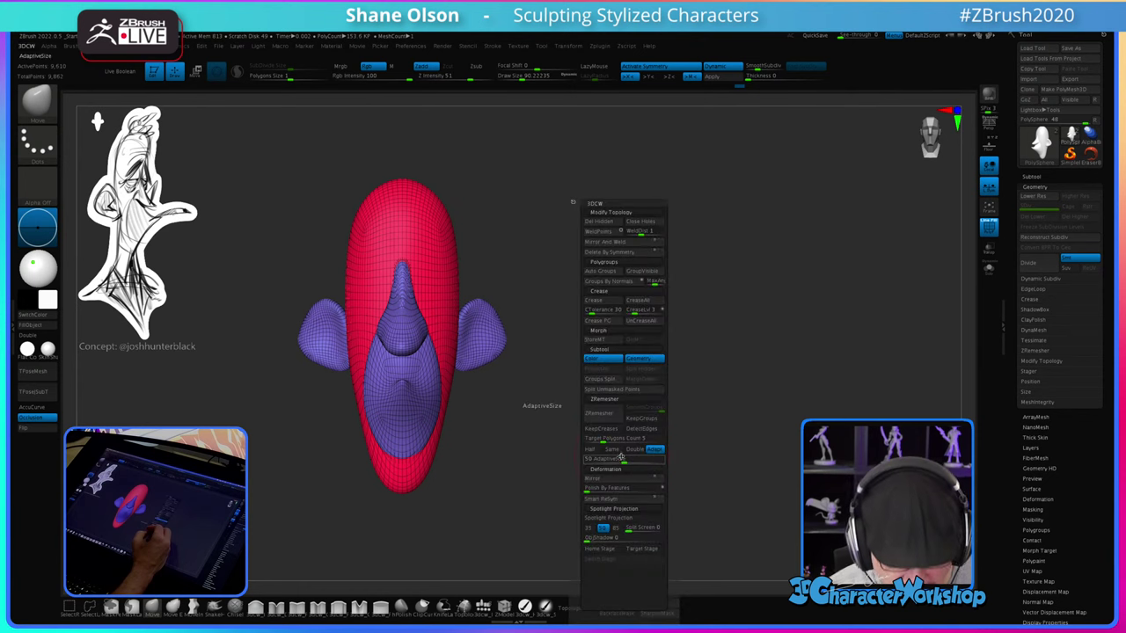
click(613, 278)
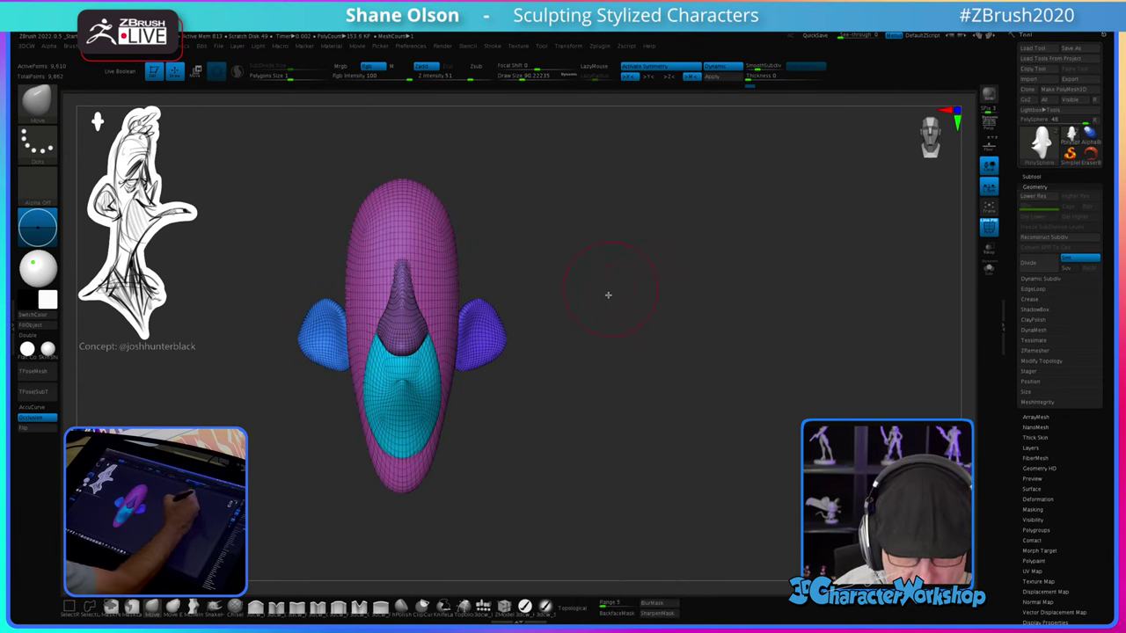
key(space)
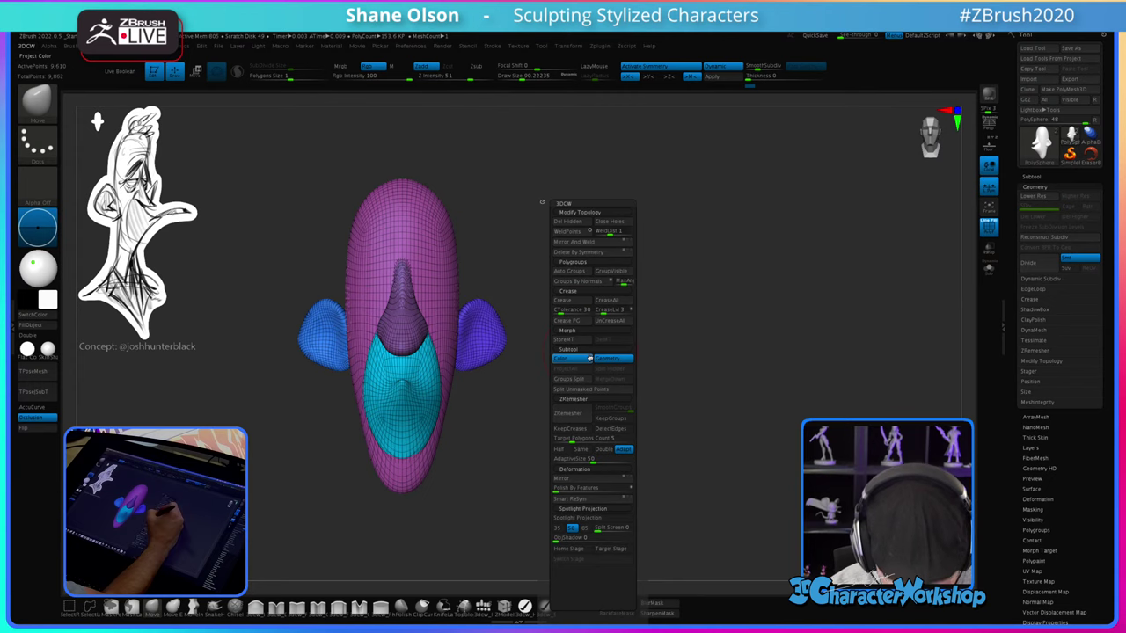
click(582, 246)
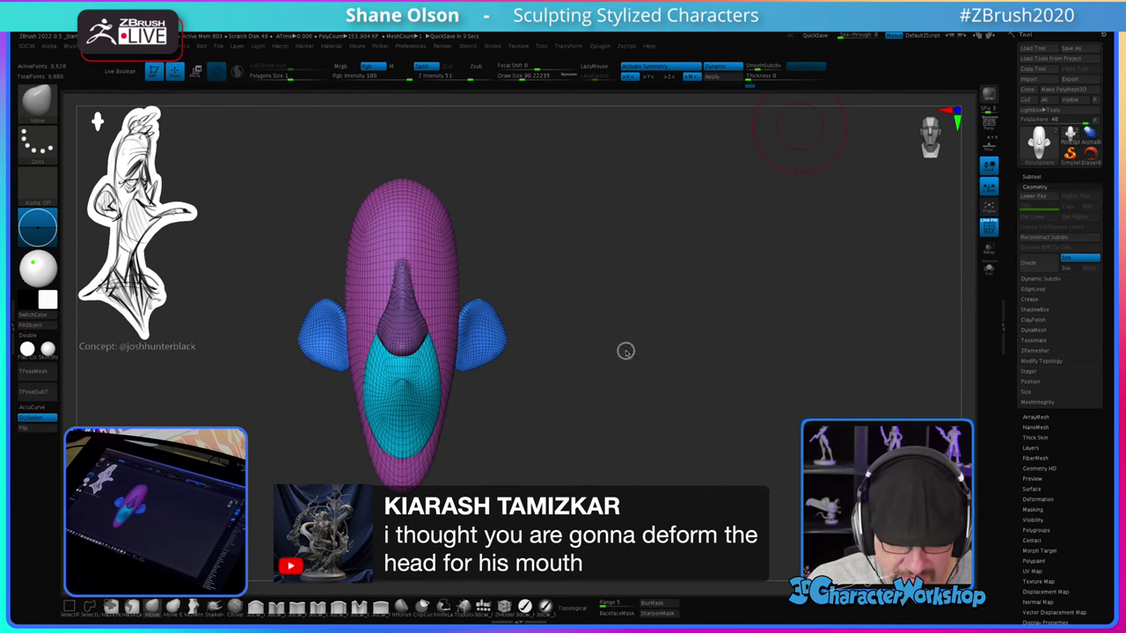
Switch to the Move brush (B, M, V) and orbit between three-quarter and front views
mouse_move(605, 370)
mouse_down()
mouse_move(578, 370)
mouse_move(608, 361)
mouse_up()
key(b)
key(m)
key(v)
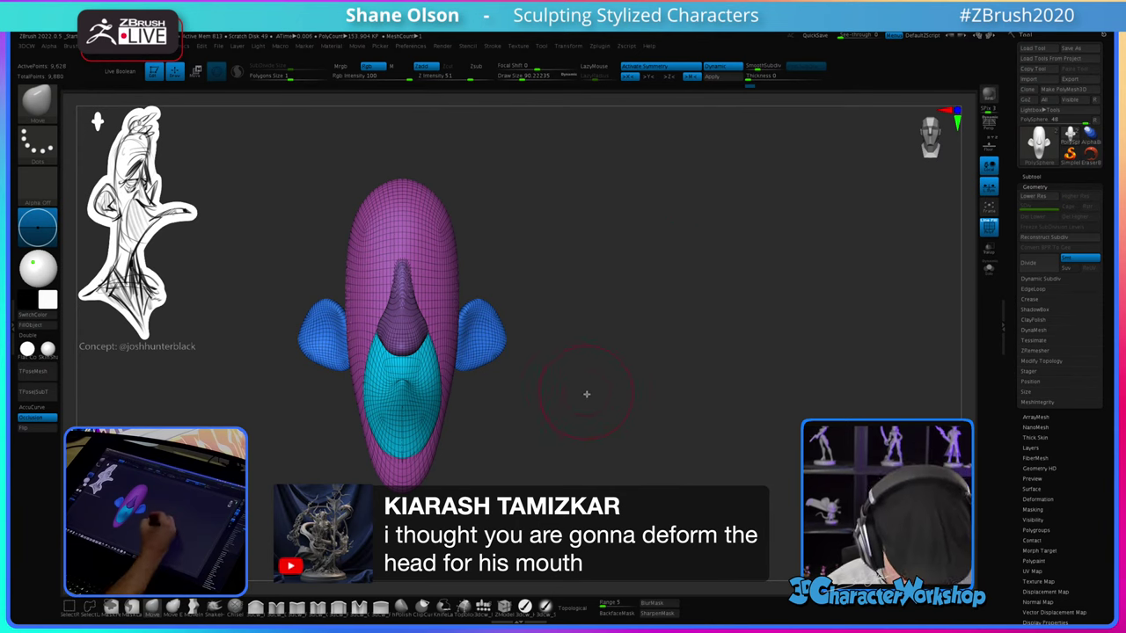
mouse_move(586, 395)
mouse_down()
mouse_move(551, 407)
mouse_move(584, 390)
mouse_move(568, 432)
mouse_move(500, 387)
mouse_move(492, 440)
mouse_up()
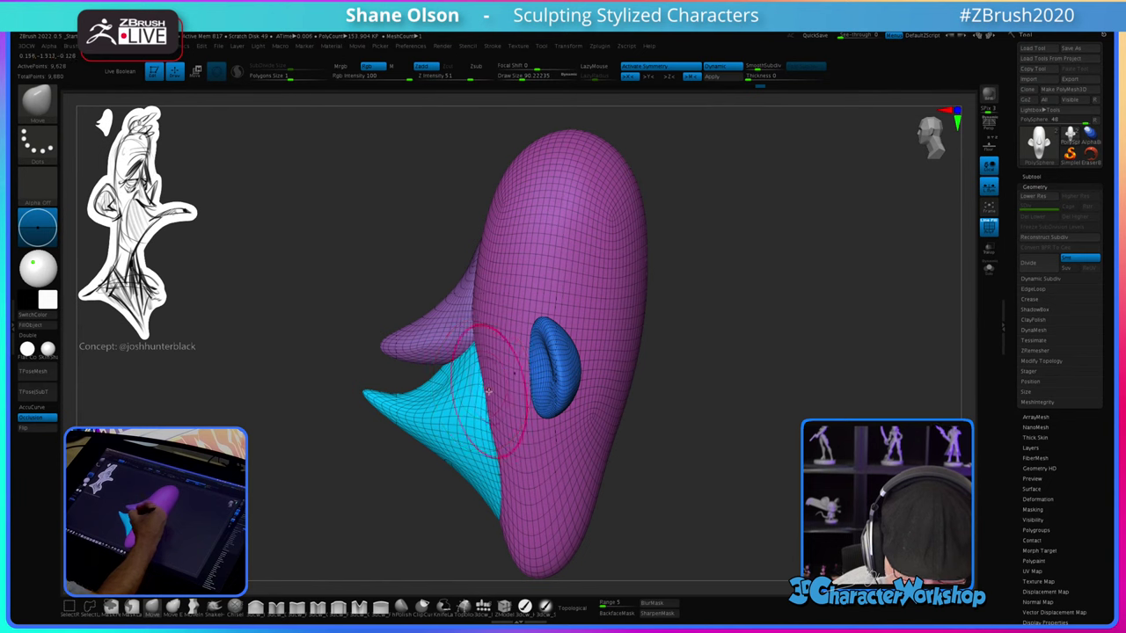
drag(490, 519, 523, 499)
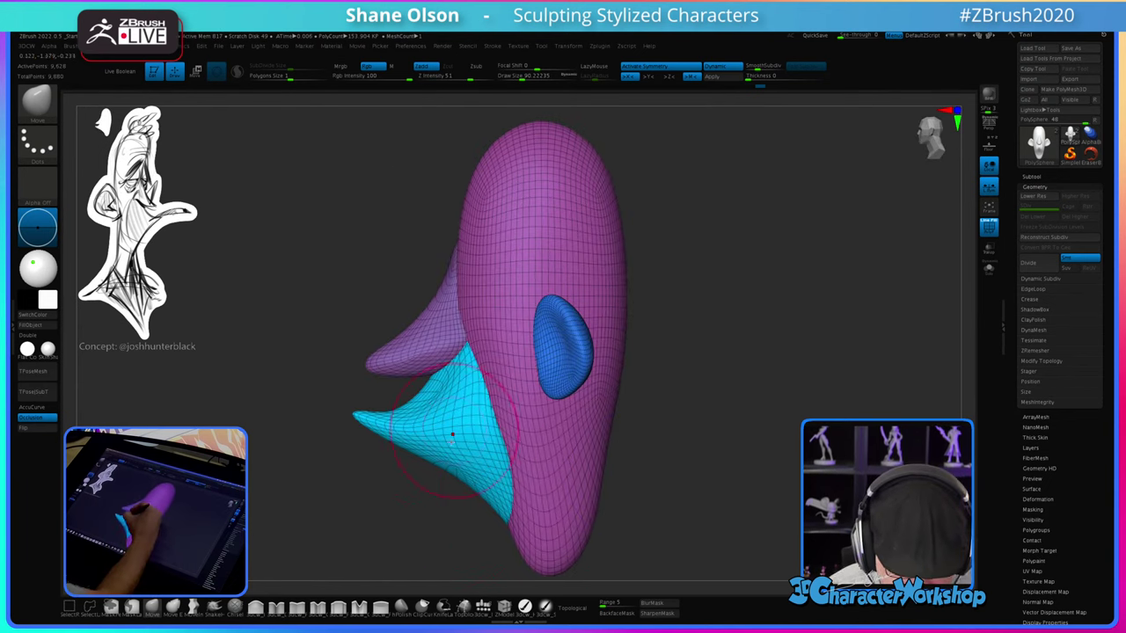
Enable Topological on the bottom shelf and orbit to inspect the chin from side angles
click(576, 608)
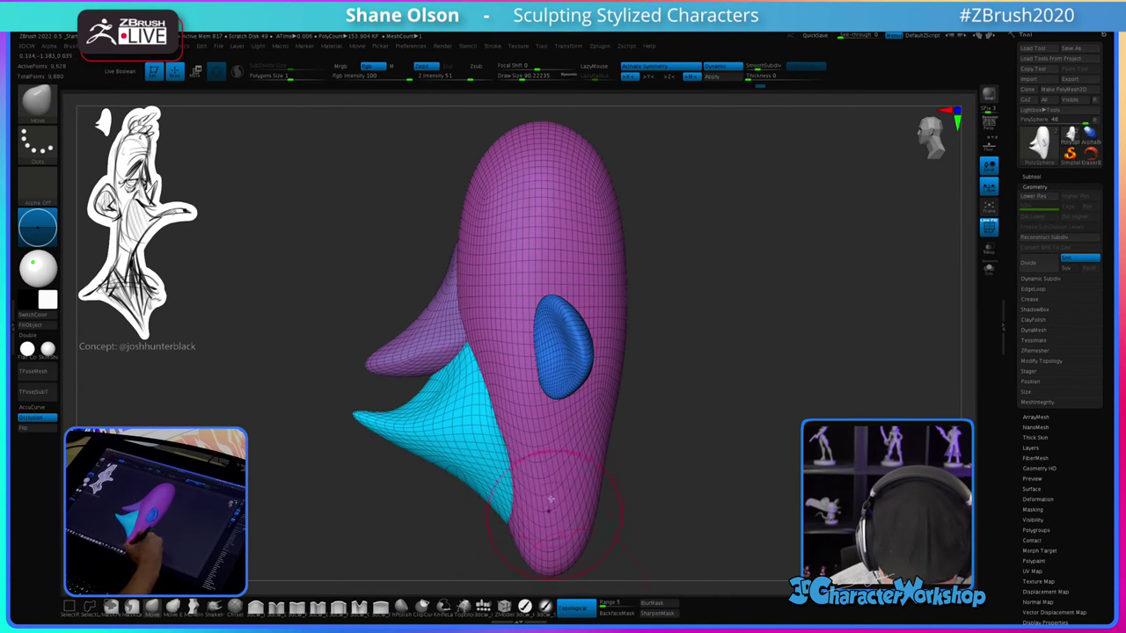
key(shift)
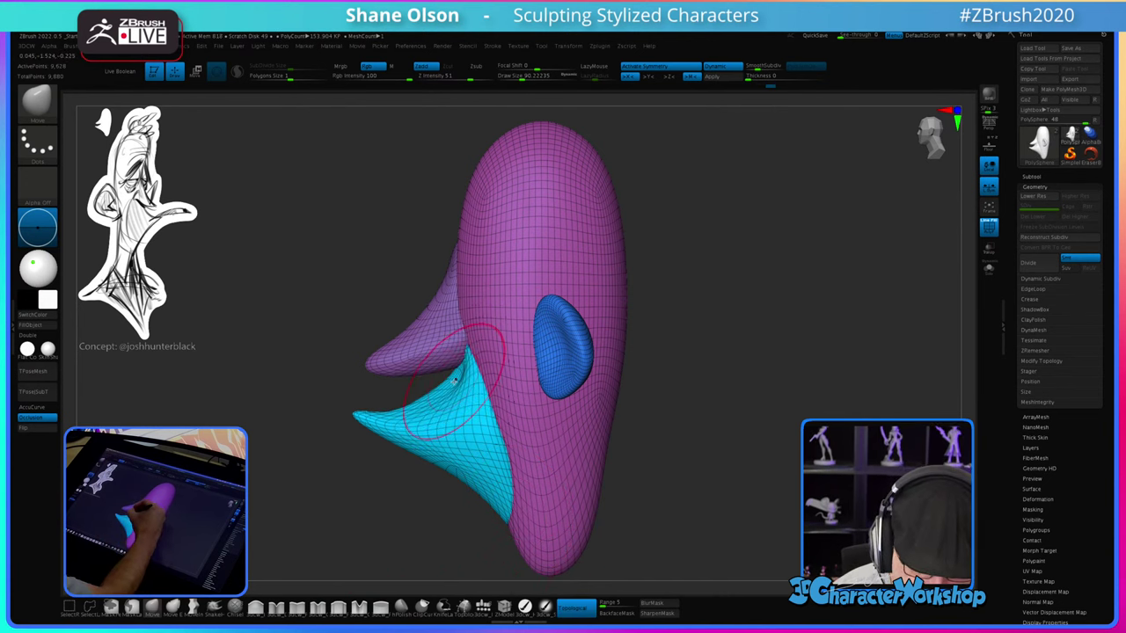
mouse_move(455, 380)
mouse_down()
mouse_move(492, 391)
mouse_move(515, 377)
mouse_move(464, 371)
mouse_up()
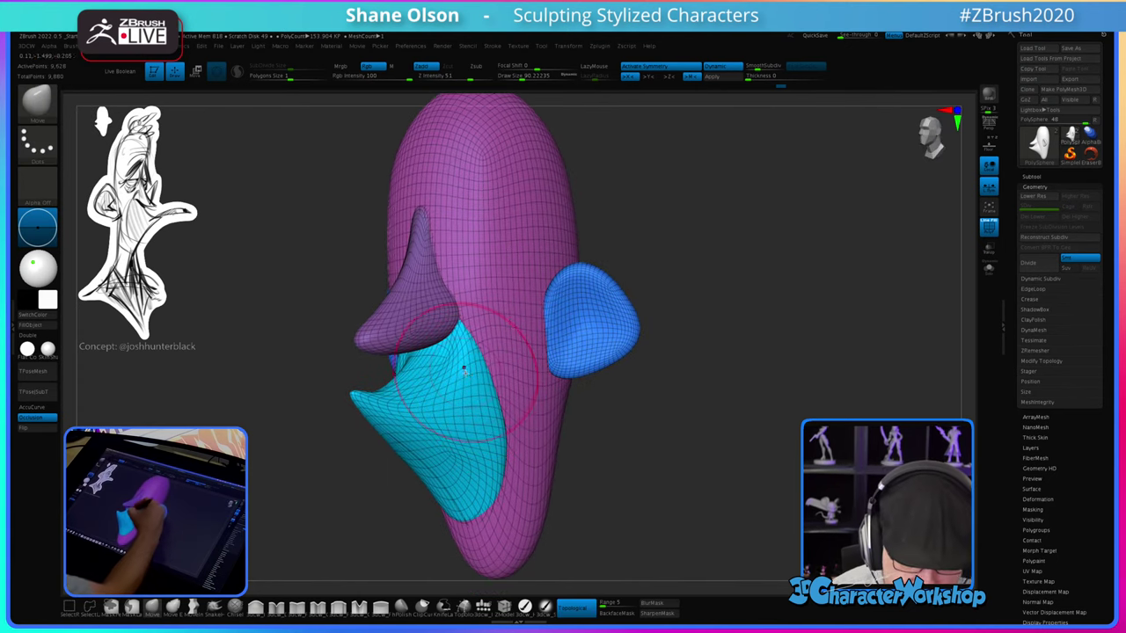
key(shift)
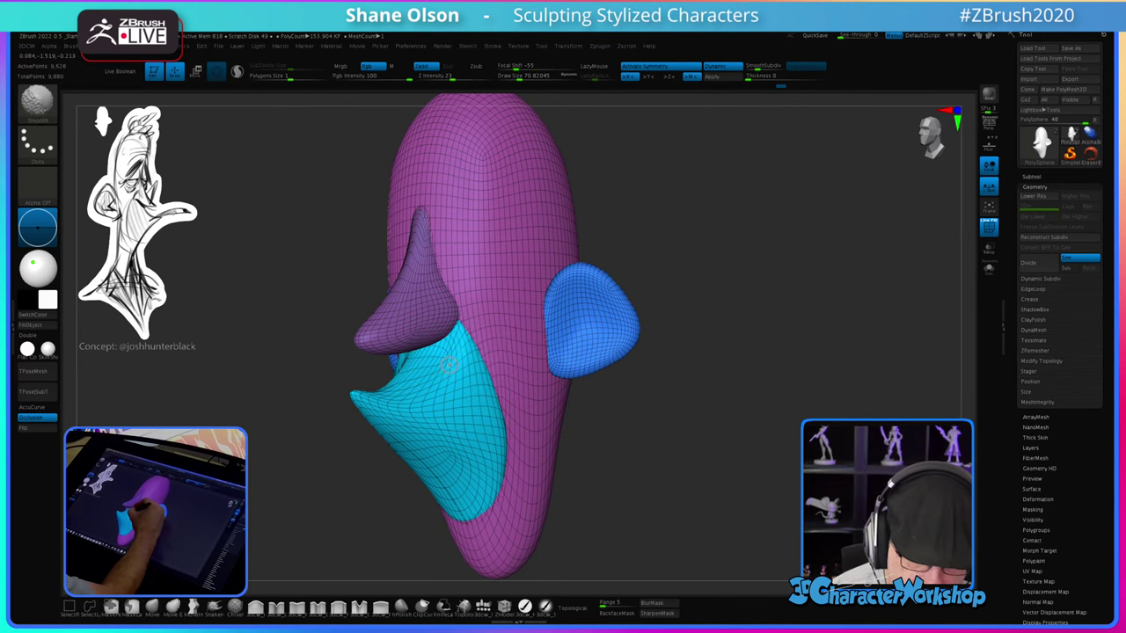
mouse_move(450, 358)
mouse_down()
mouse_move(457, 380)
mouse_move(474, 332)
mouse_move(515, 282)
mouse_move(464, 309)
mouse_up()
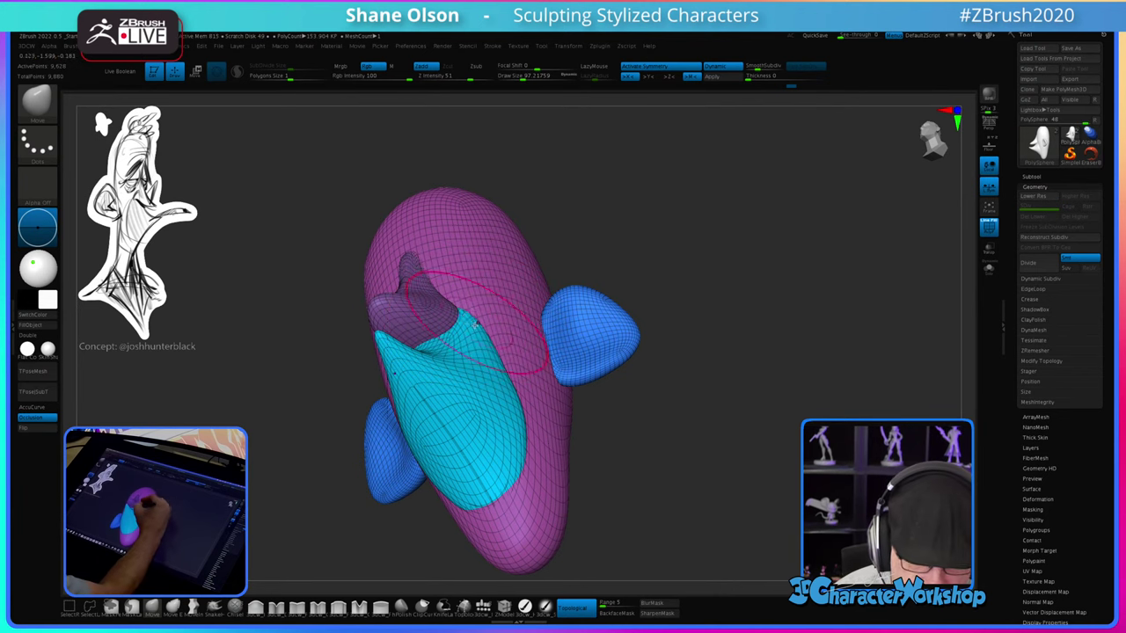
drag(465, 314, 464, 350)
right_drag(434, 349, 545, 370)
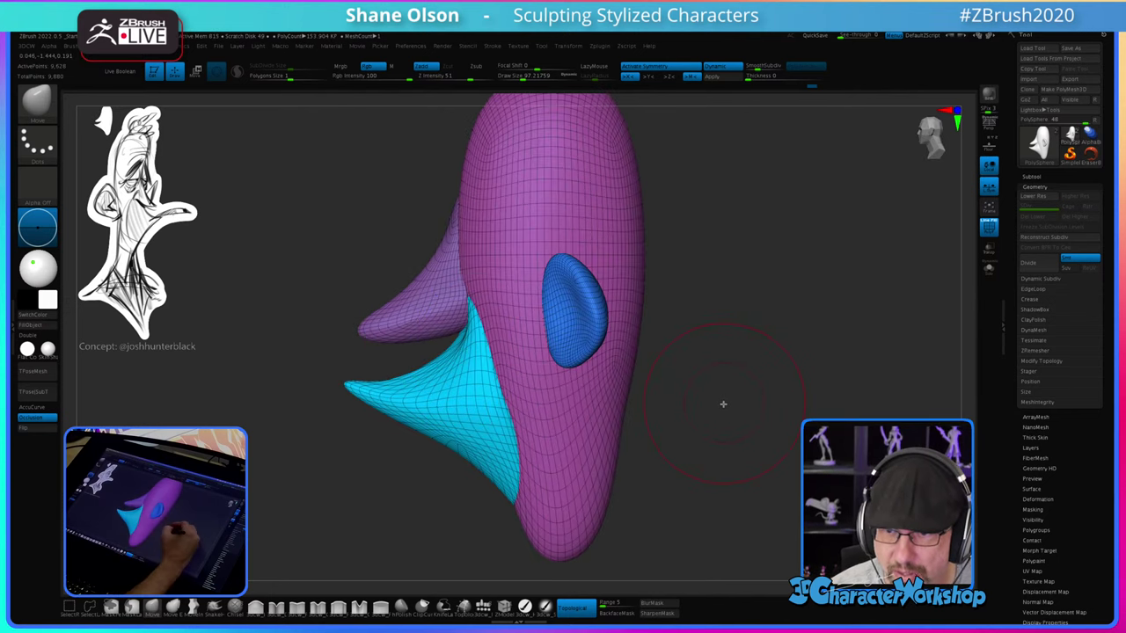
Turn off Polyframe with Shift+F so the head shows as a smooth, uncoloured surface
right_drag(709, 418, 671, 367)
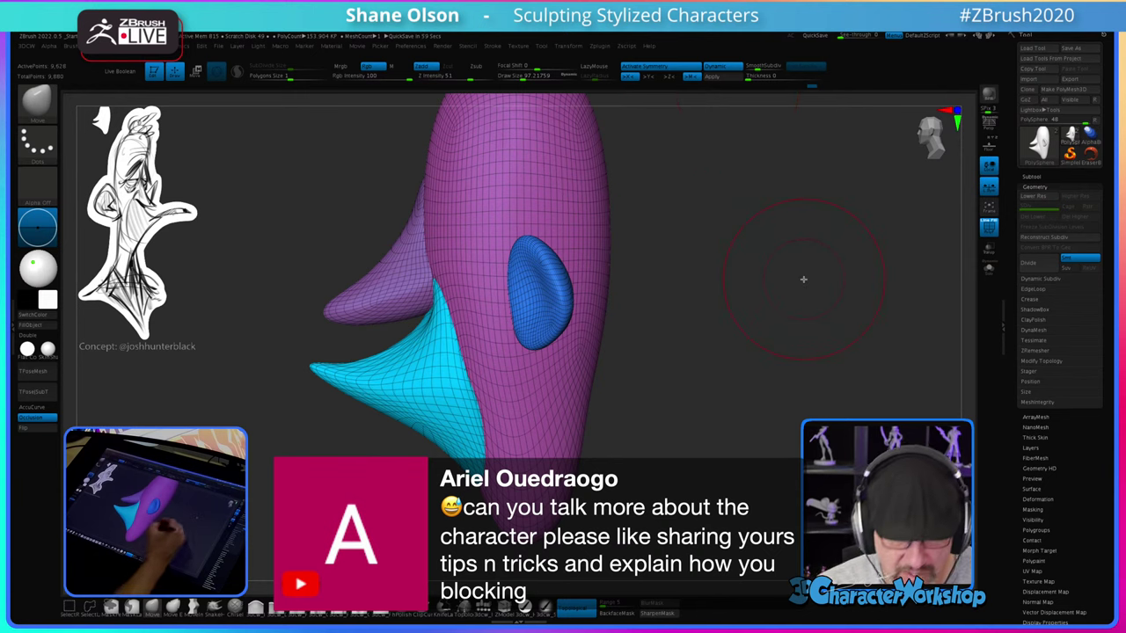
mouse_move(651, 424)
mouse_down()
mouse_move(656, 434)
mouse_move(694, 428)
mouse_up()
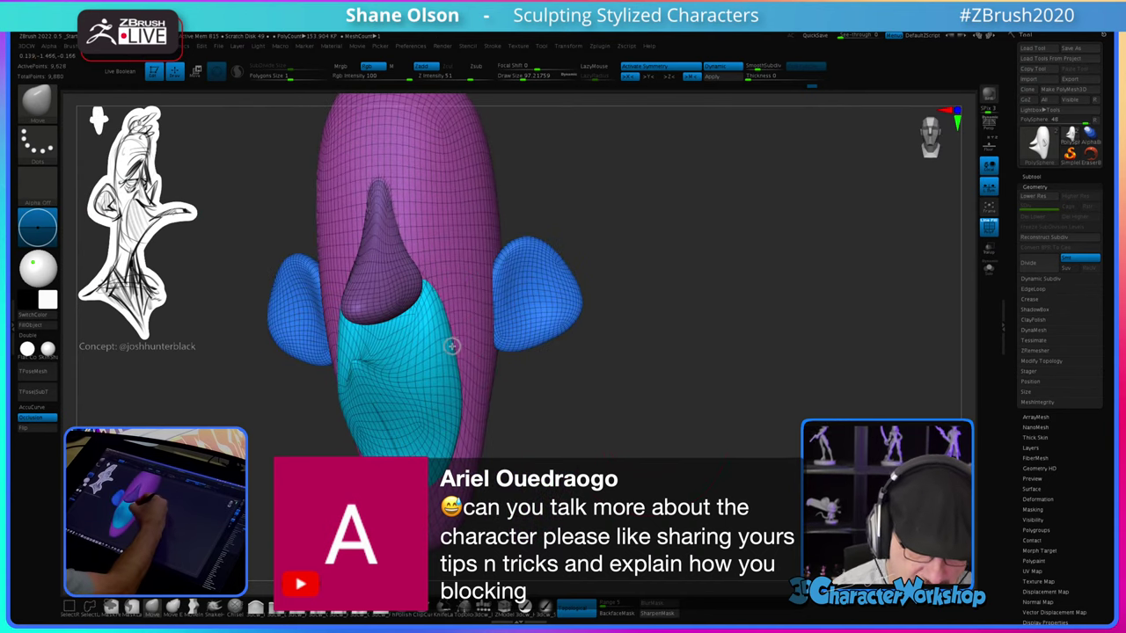
drag(575, 443, 566, 440)
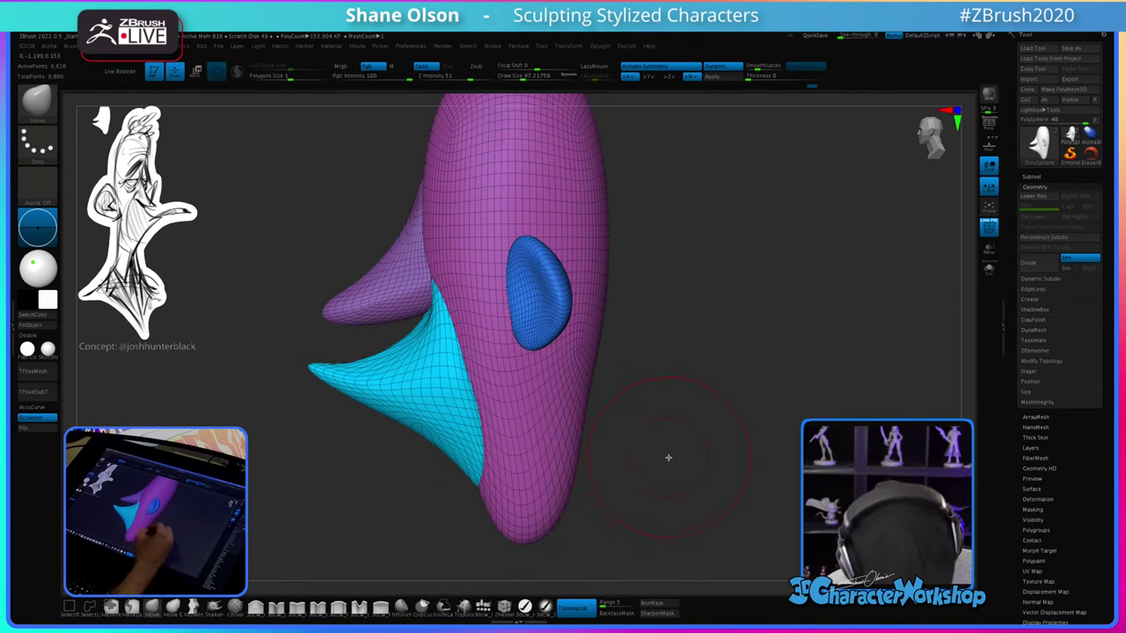
mouse_move(668, 457)
mouse_down()
mouse_move(649, 445)
mouse_move(636, 508)
mouse_move(669, 475)
mouse_move(709, 467)
mouse_move(642, 483)
mouse_move(671, 510)
mouse_move(621, 463)
mouse_move(724, 457)
mouse_move(661, 483)
mouse_move(673, 477)
mouse_move(659, 467)
mouse_up()
key(shift)
key(shift+f)
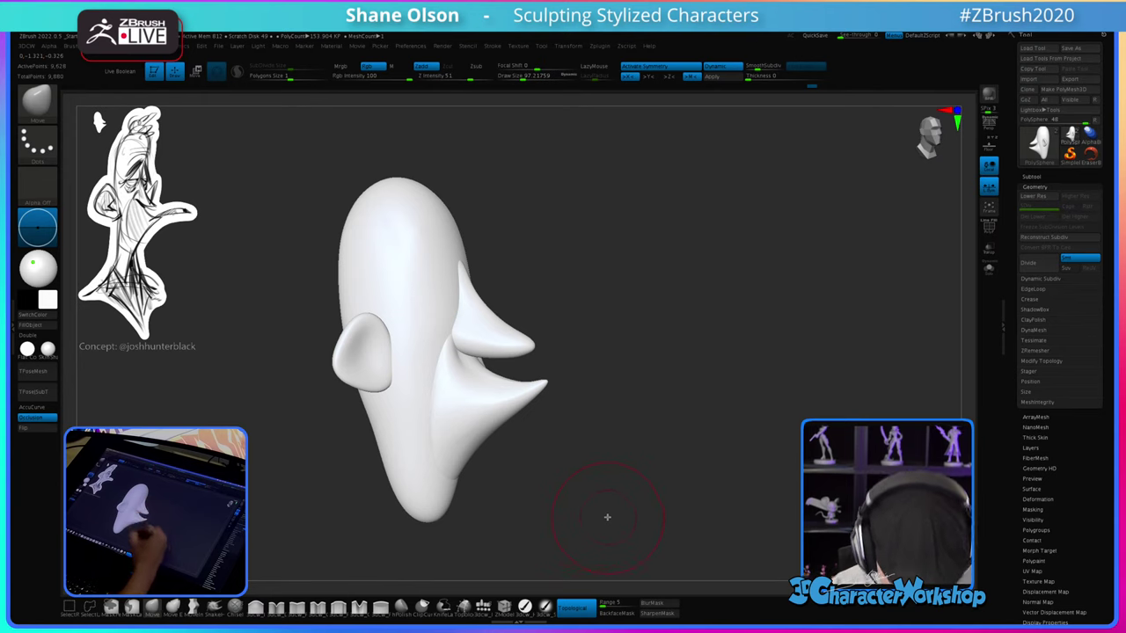
Lower the Draw Size from 212 to about 108 and inspect the head from below
mouse_move(603, 516)
mouse_down()
mouse_move(575, 513)
mouse_move(589, 518)
mouse_move(583, 485)
mouse_move(598, 495)
mouse_move(591, 405)
mouse_move(613, 401)
mouse_move(659, 490)
mouse_up()
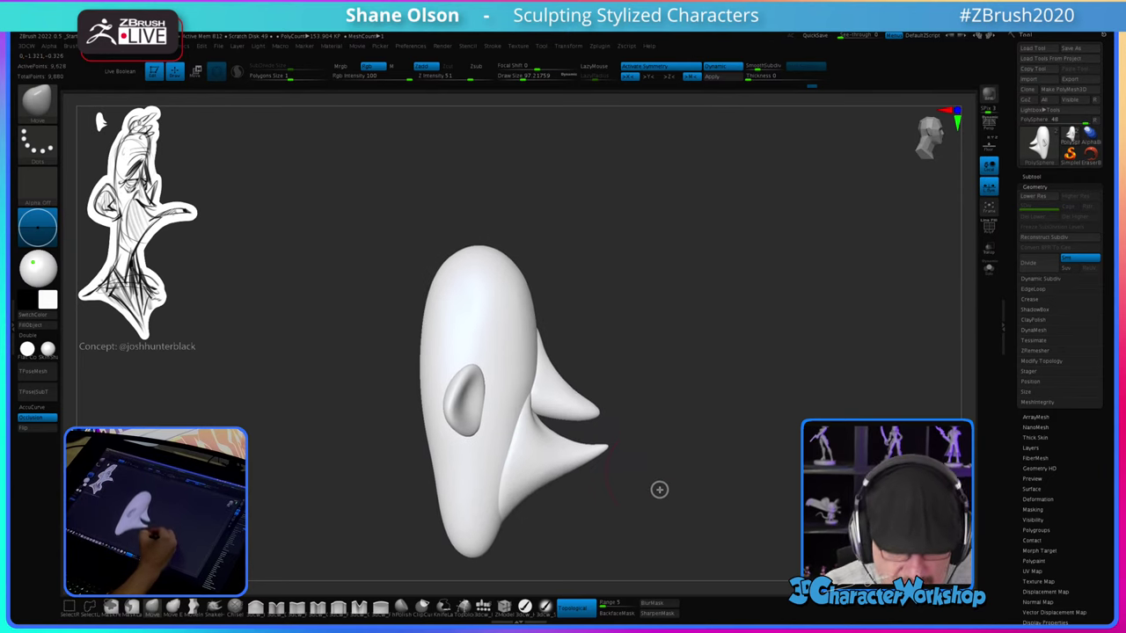
key(s)
click(595, 344)
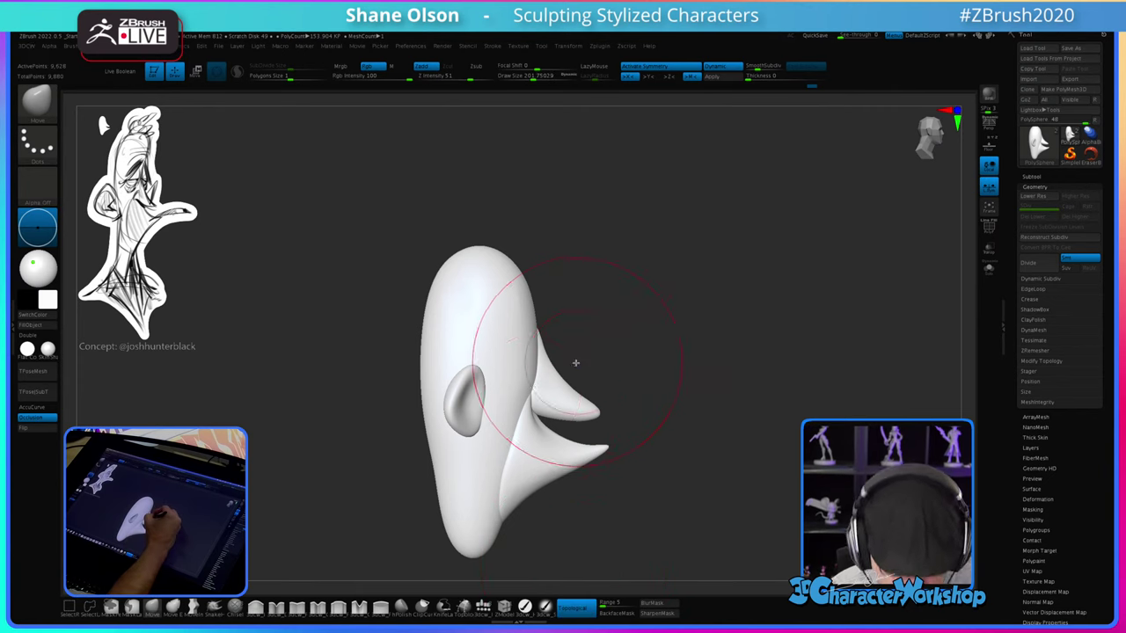
key(s)
click(532, 379)
key(s)
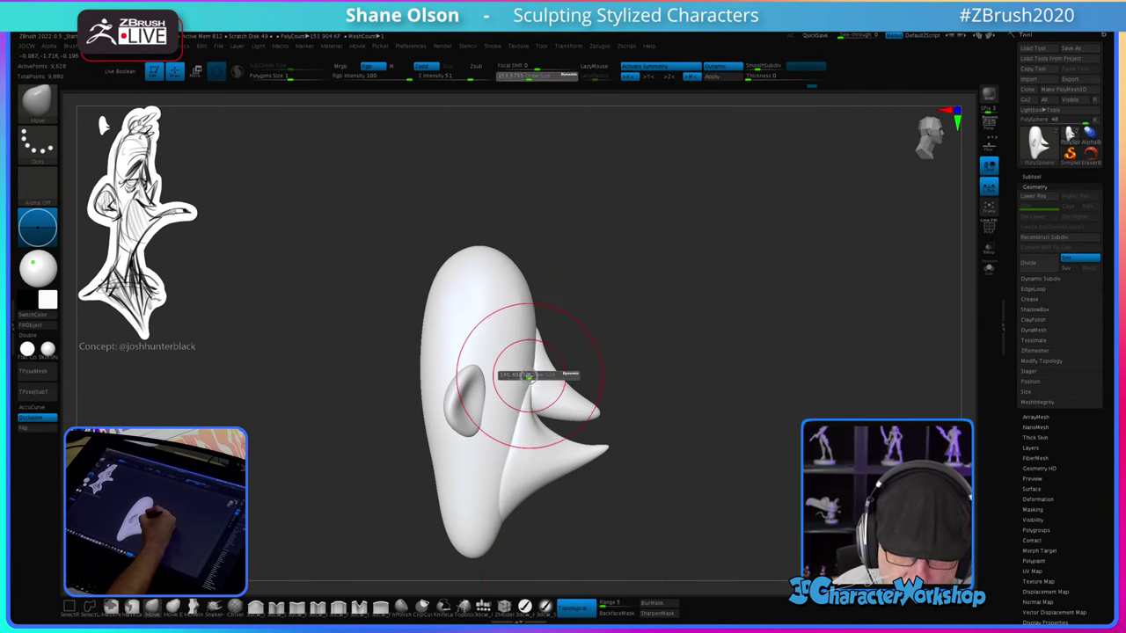
click(529, 374)
mouse_move(517, 365)
mouse_down()
mouse_move(563, 370)
mouse_move(527, 334)
mouse_move(533, 362)
mouse_up()
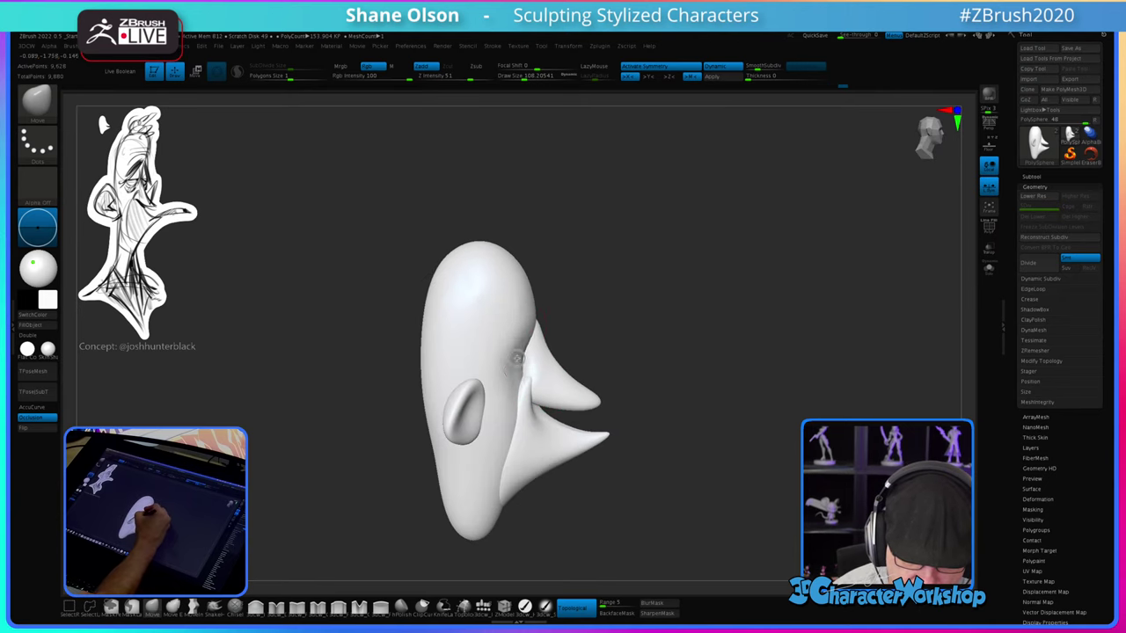
mouse_move(601, 297)
mouse_down()
mouse_move(634, 246)
mouse_move(591, 282)
mouse_move(545, 369)
mouse_up()
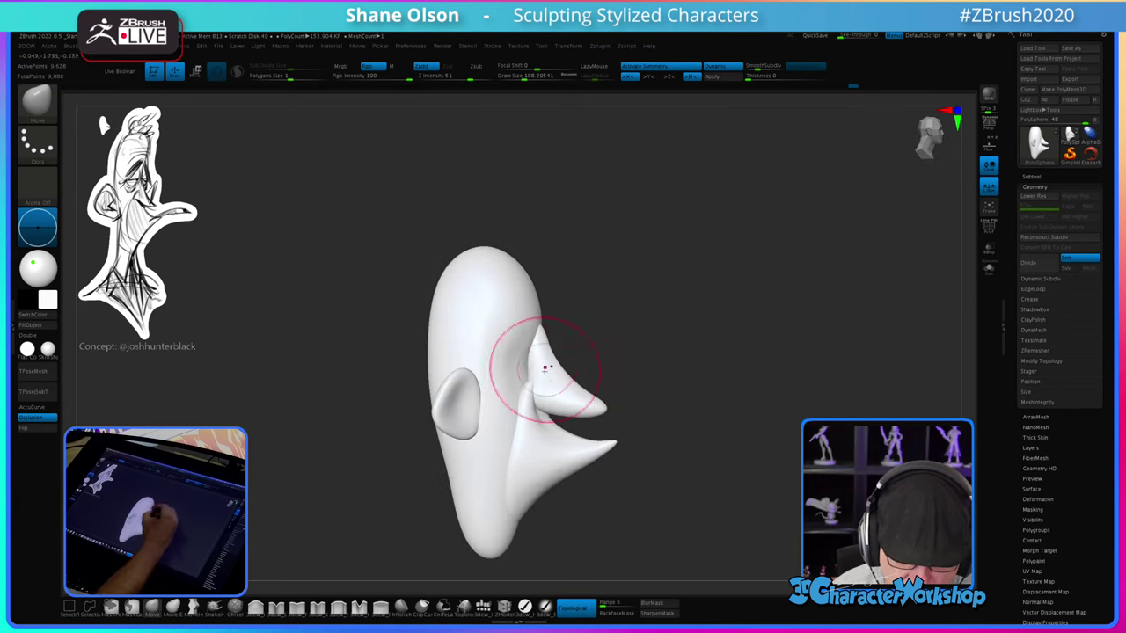
mouse_move(580, 323)
mouse_down()
mouse_move(626, 320)
mouse_move(593, 294)
mouse_move(603, 290)
mouse_up()
Reduce the Draw Size further to 104 and compare front, three-quarter and side views
key(s)
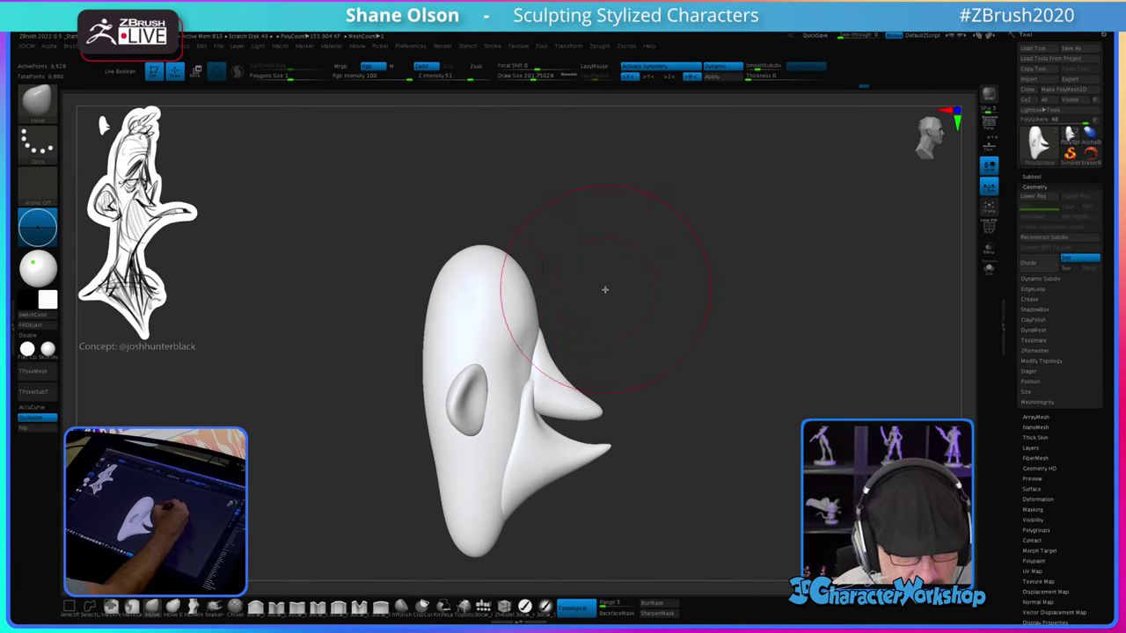
key(s)
mouse_move(503, 256)
mouse_down()
mouse_move(516, 231)
mouse_move(470, 244)
mouse_move(526, 255)
mouse_up()
mouse_move(610, 313)
mouse_down()
mouse_move(575, 312)
mouse_move(618, 304)
mouse_up()
key(s)
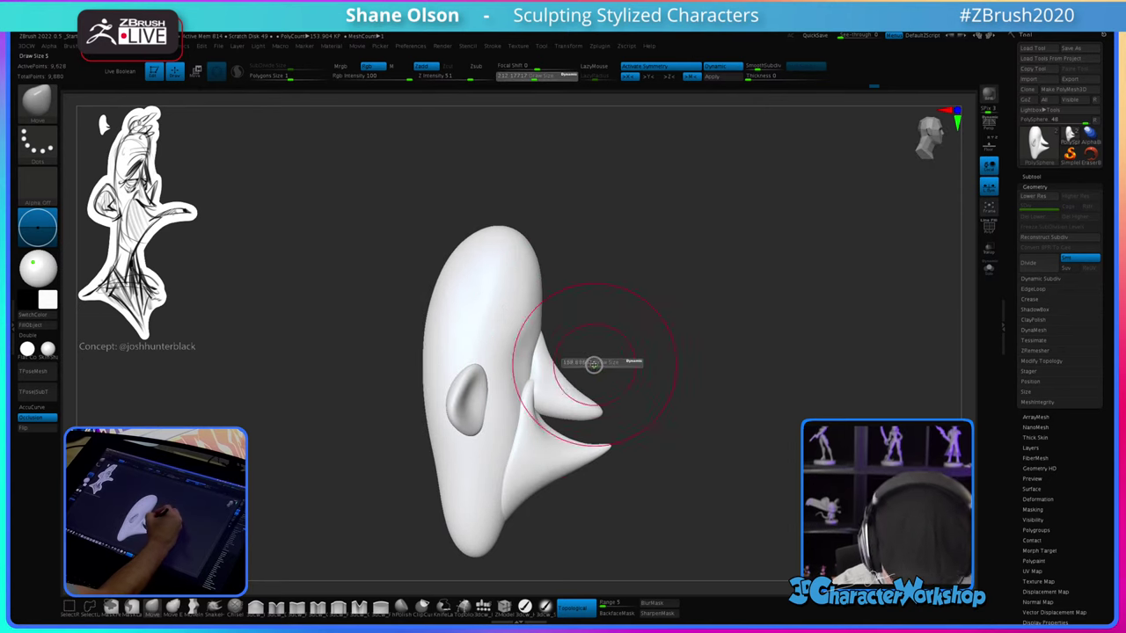
drag(598, 364, 587, 356)
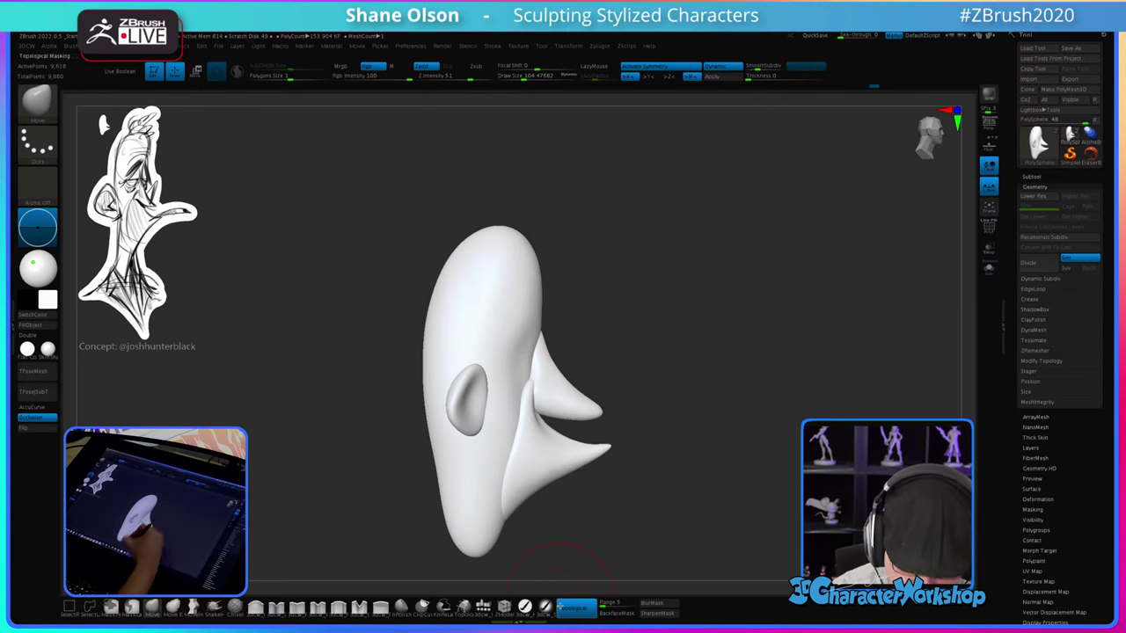
drag(607, 369, 682, 355)
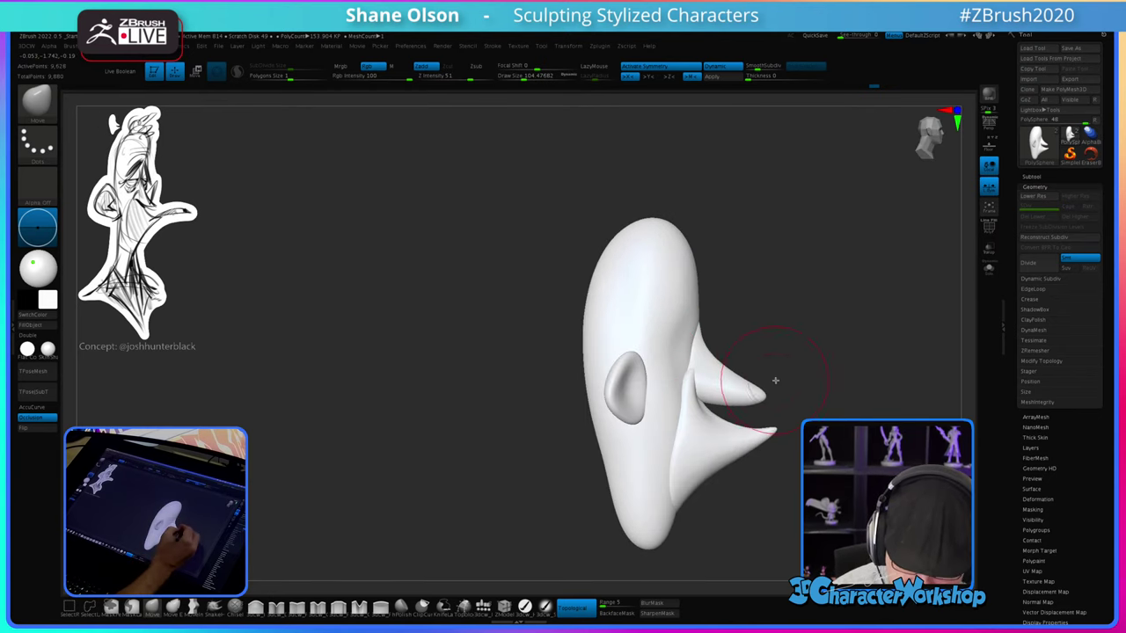
drag(774, 382, 573, 299)
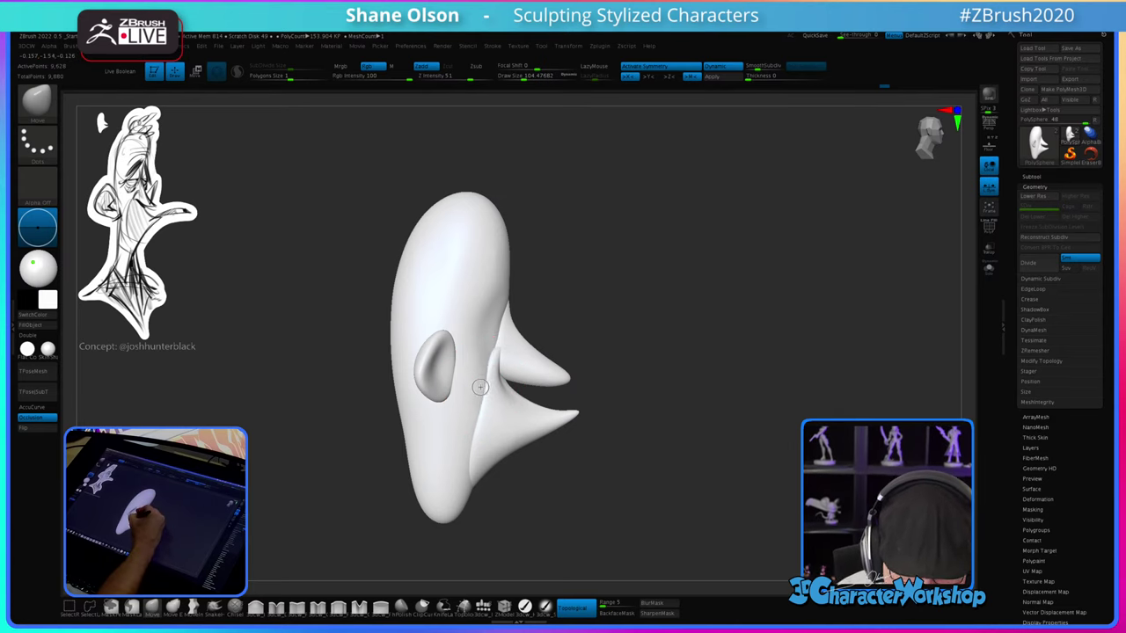
right_drag(556, 348, 527, 371)
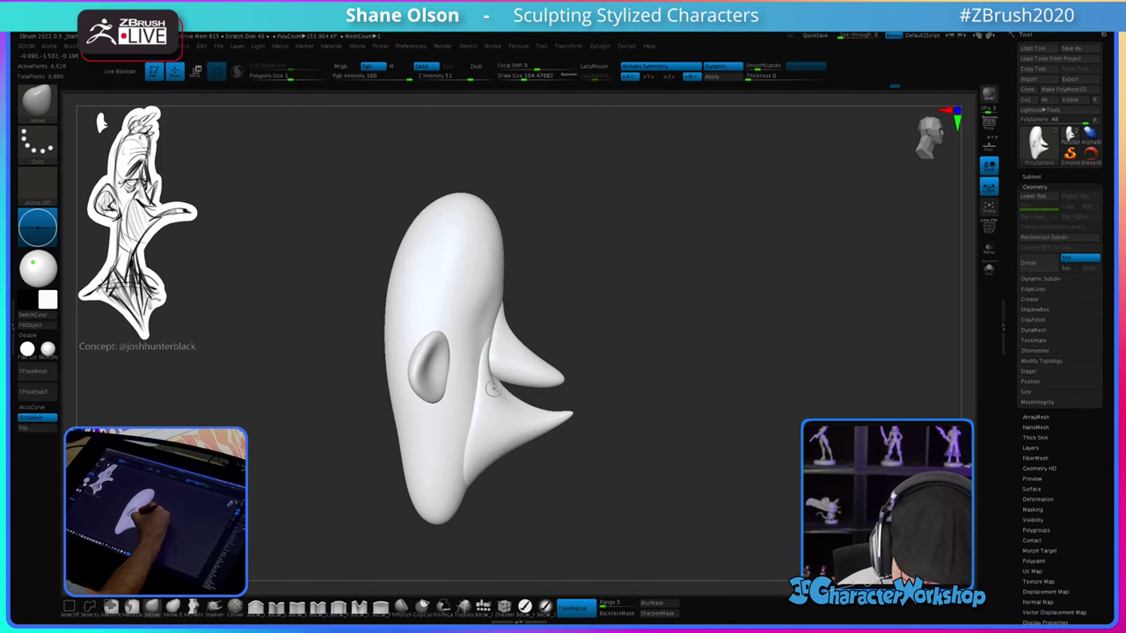
mouse_move(558, 299)
right_down()
mouse_move(545, 304)
mouse_move(568, 330)
mouse_move(540, 301)
right_up()
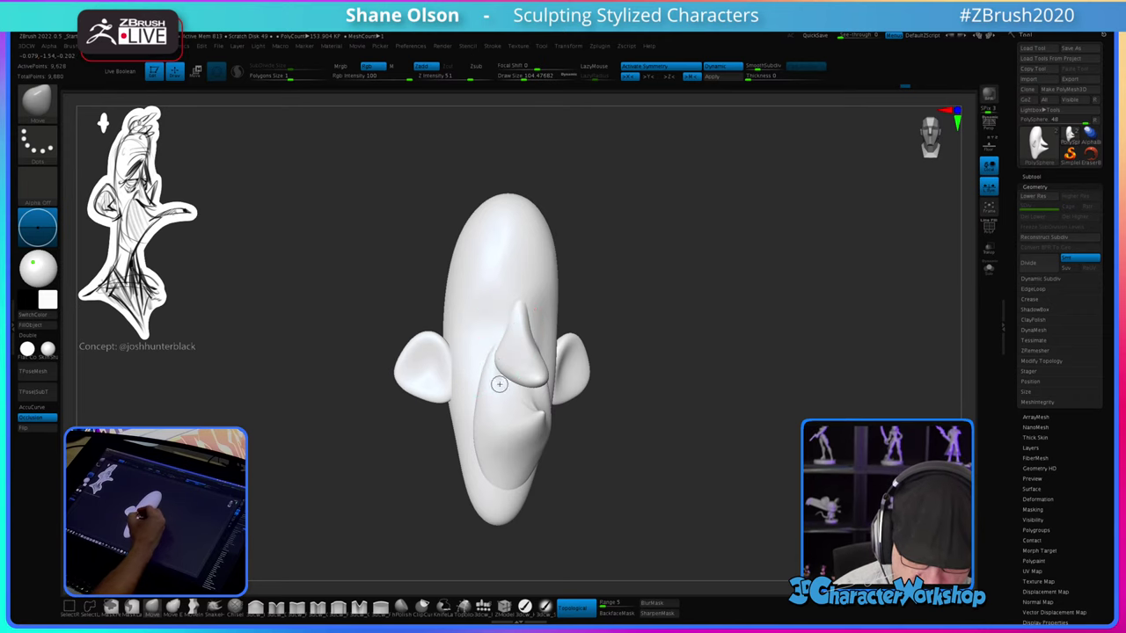
Orbit the head to inspect the ear and front, switching brushes with B, C
right_drag(500, 350, 513, 370)
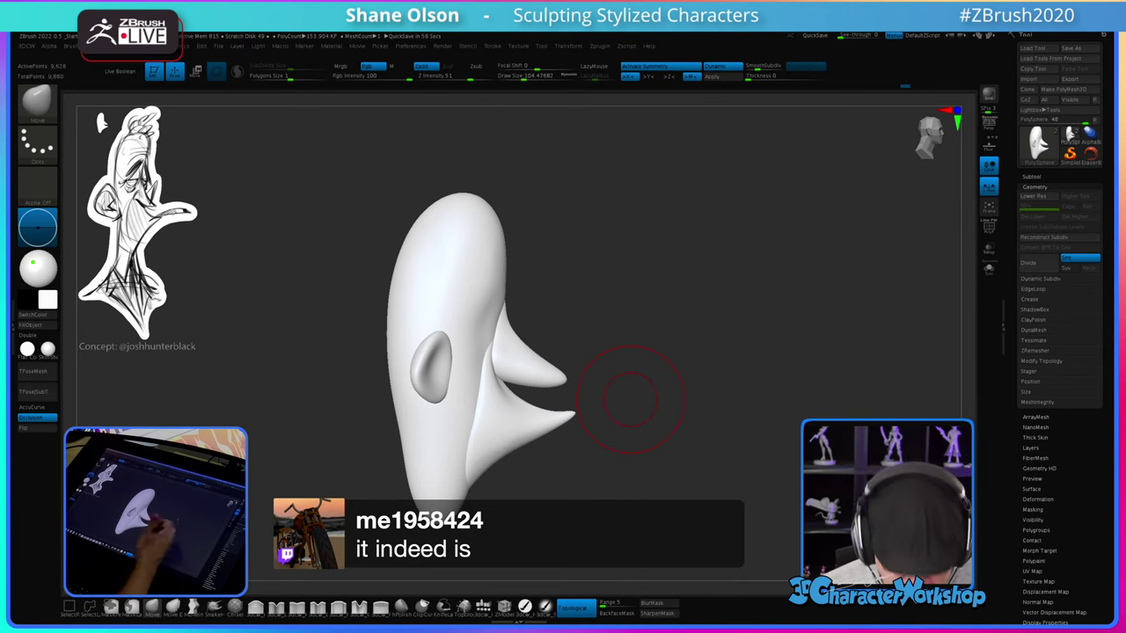
mouse_move(647, 378)
mouse_down()
mouse_move(607, 422)
mouse_move(637, 399)
mouse_move(631, 374)
mouse_up()
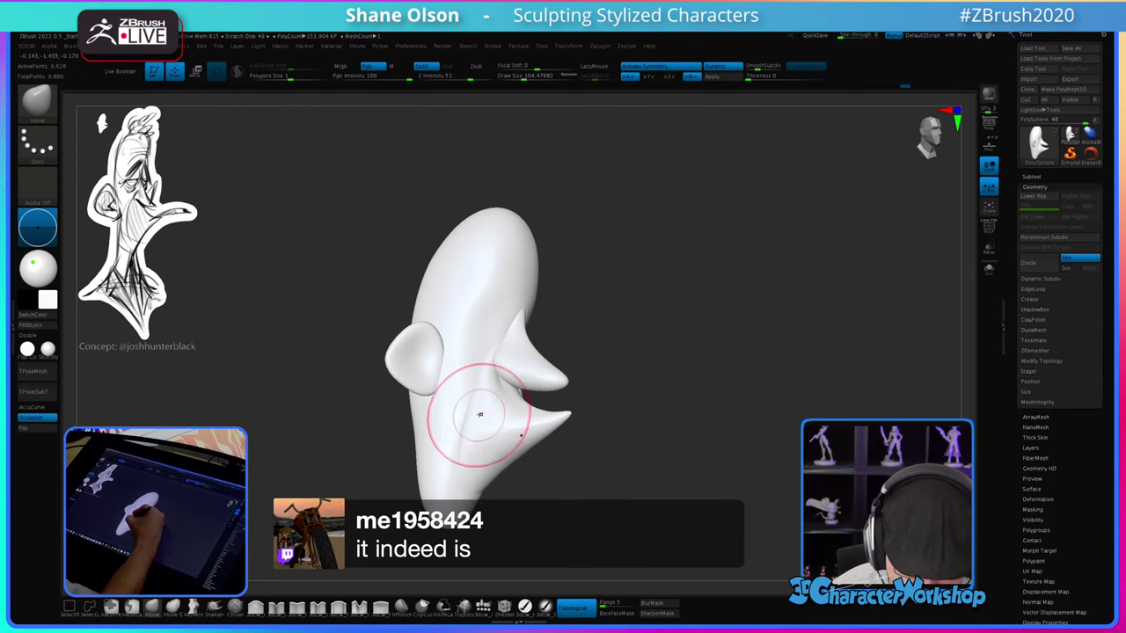
right_drag(478, 410, 477, 395)
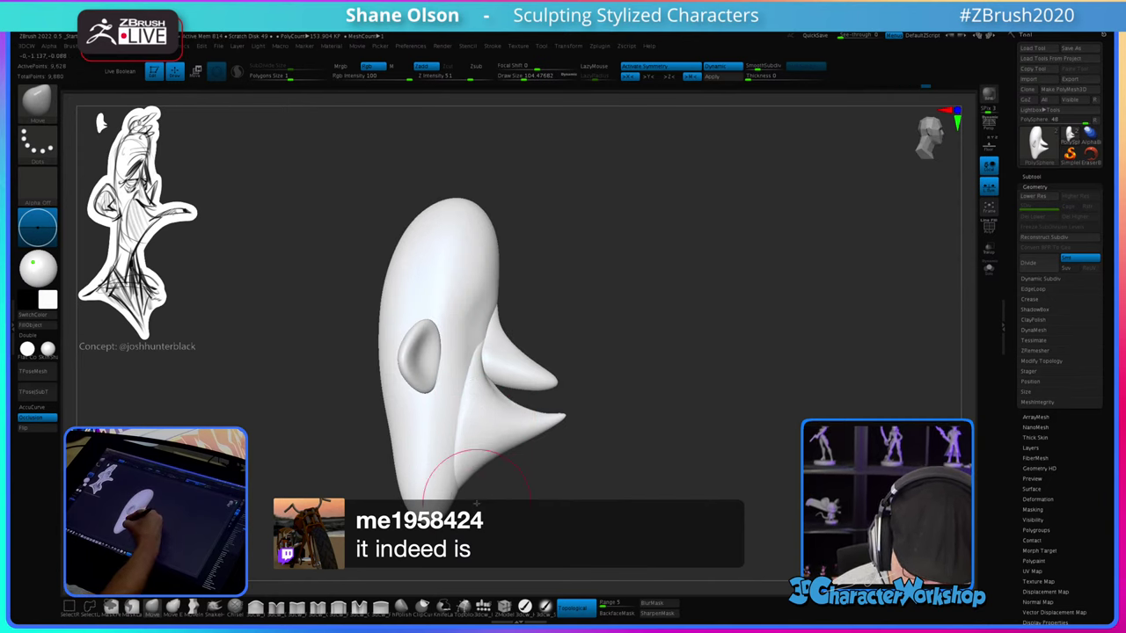
mouse_move(571, 477)
right_down()
mouse_move(546, 488)
mouse_move(561, 494)
mouse_move(519, 482)
mouse_move(553, 478)
right_up()
key(b)
key(c)
key(b)
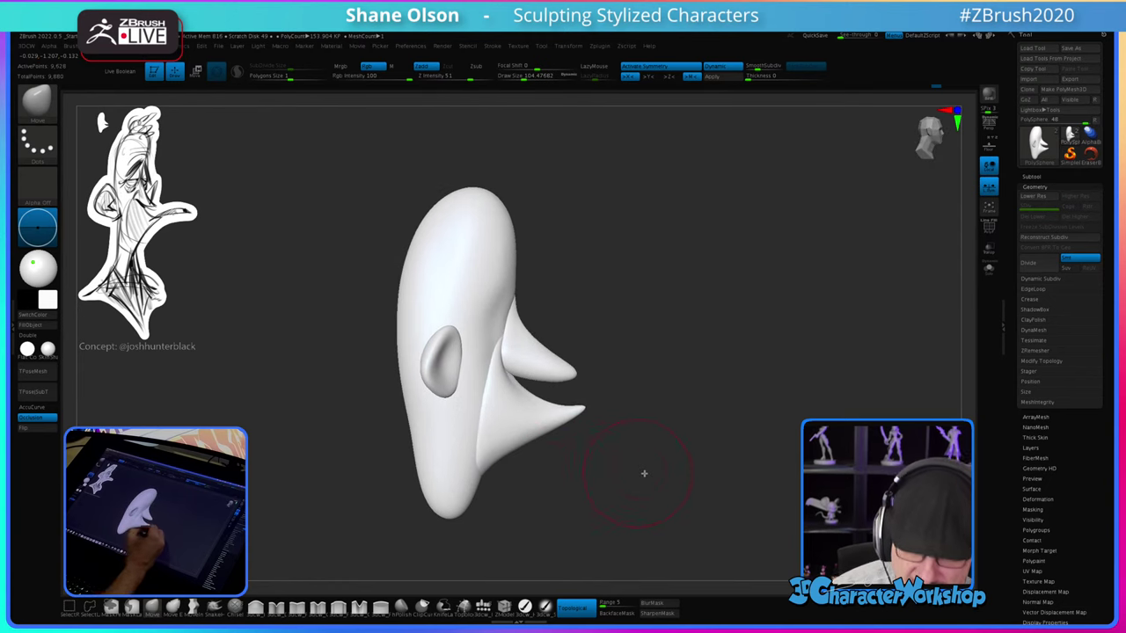
mouse_move(650, 465)
right_down()
mouse_move(649, 443)
mouse_move(648, 468)
right_up()
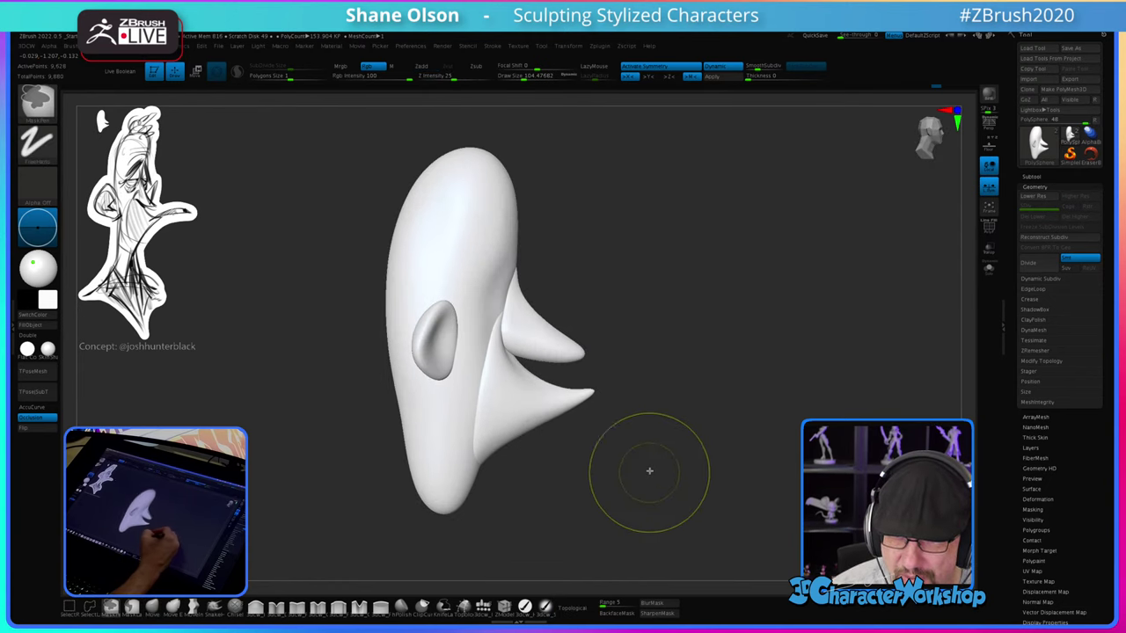
Pick the topological Move brush (B, M, T) and turn on Polyframe with polygroups
key(b)
key(m)
key(t)
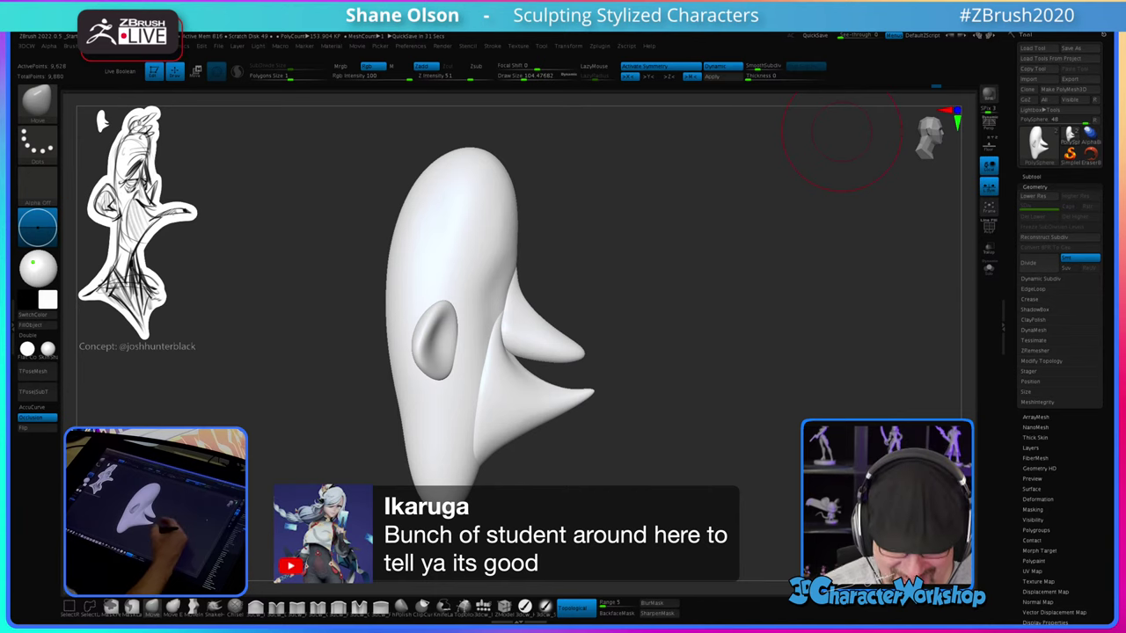
drag(672, 427, 635, 487)
key(shift+f)
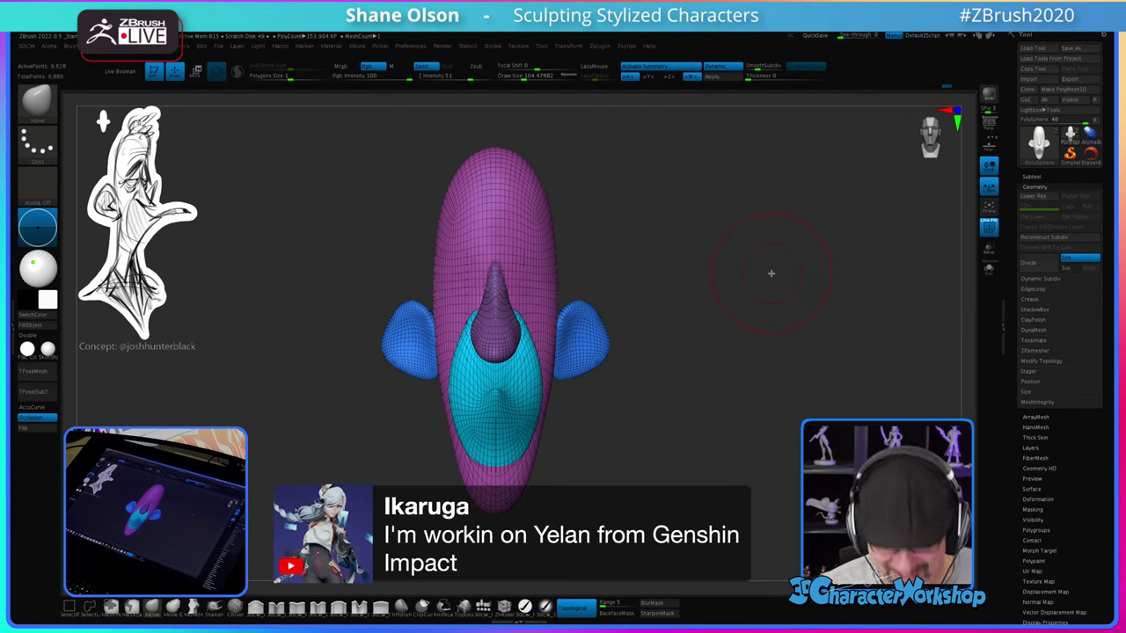
Run ZRemesher with Keep Groups on from the custom 3DCW menu
drag(660, 384, 638, 412)
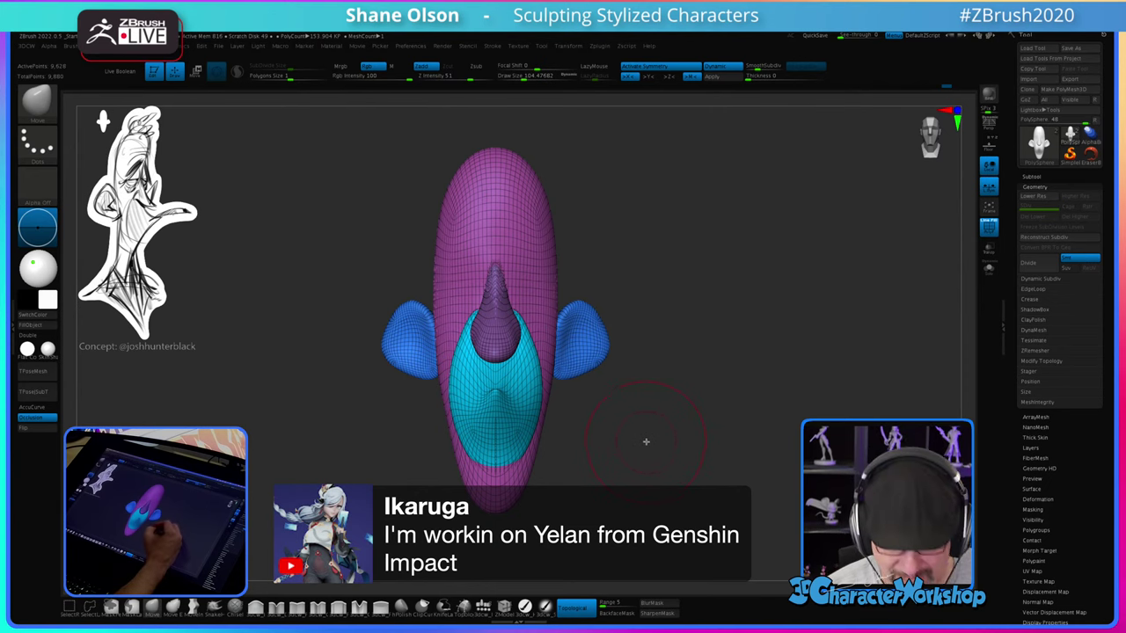
key(space)
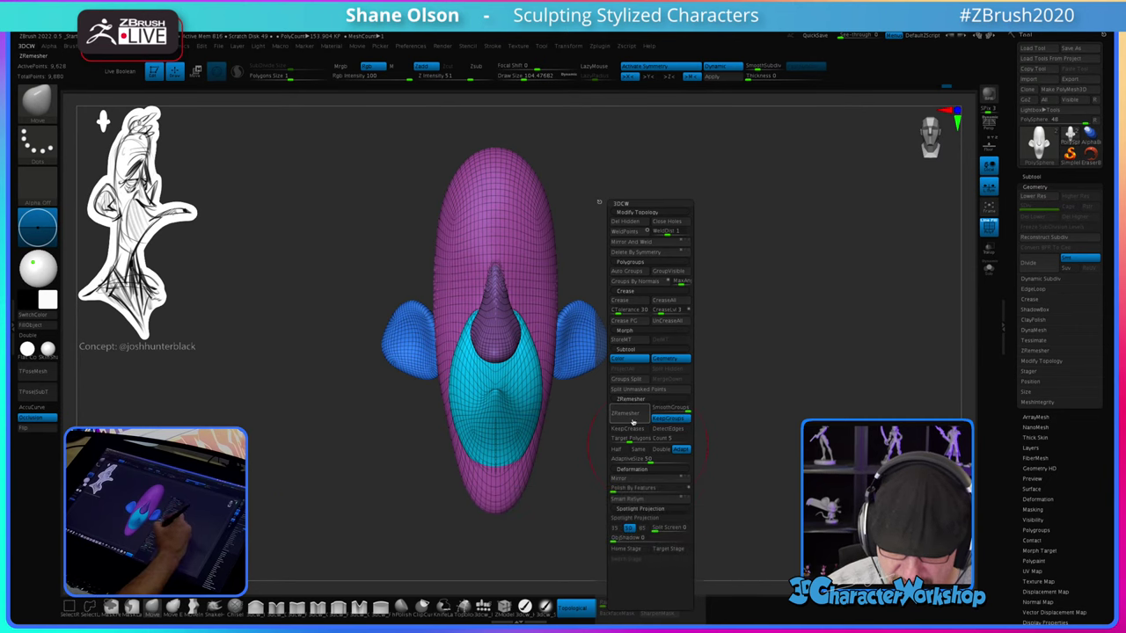
click(625, 413)
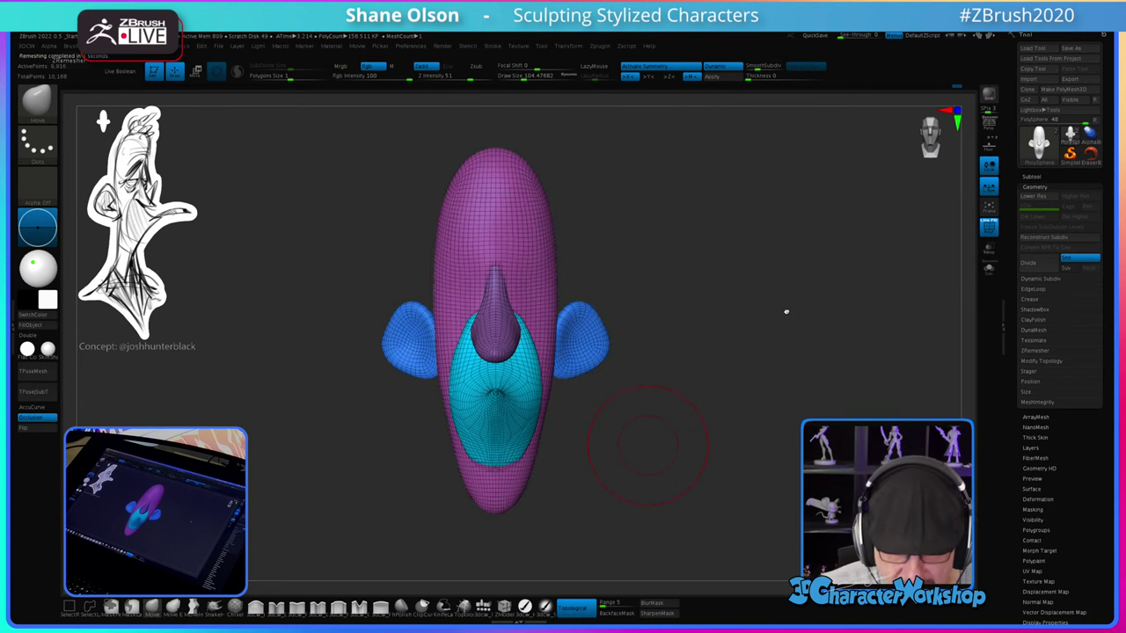
mouse_move(656, 448)
mouse_down()
mouse_move(712, 437)
mouse_move(631, 457)
mouse_move(668, 442)
mouse_up()
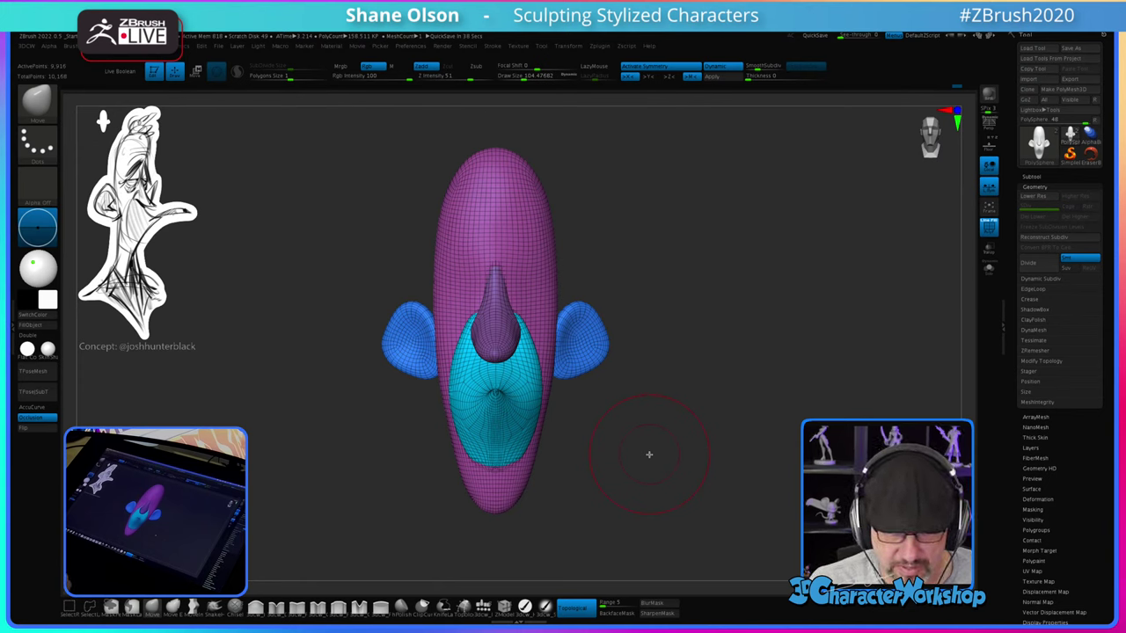
Raise Draw Size to about 83, reshape the cyan mouth area, and hide Polyframe
mouse_move(643, 439)
mouse_down()
mouse_move(653, 447)
mouse_move(645, 452)
mouse_move(671, 443)
mouse_move(657, 473)
mouse_move(636, 455)
mouse_move(618, 466)
mouse_move(634, 467)
mouse_move(610, 466)
mouse_up()
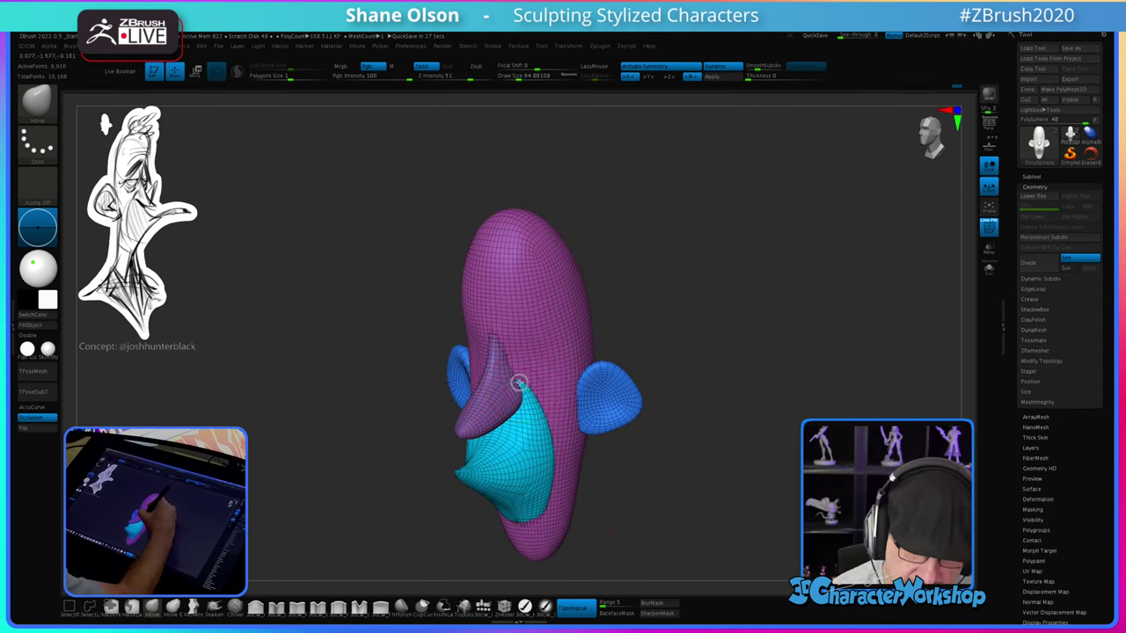
mouse_move(624, 344)
mouse_down()
mouse_move(615, 325)
mouse_move(522, 407)
mouse_move(616, 498)
mouse_move(621, 472)
mouse_move(661, 473)
mouse_move(628, 484)
mouse_up()
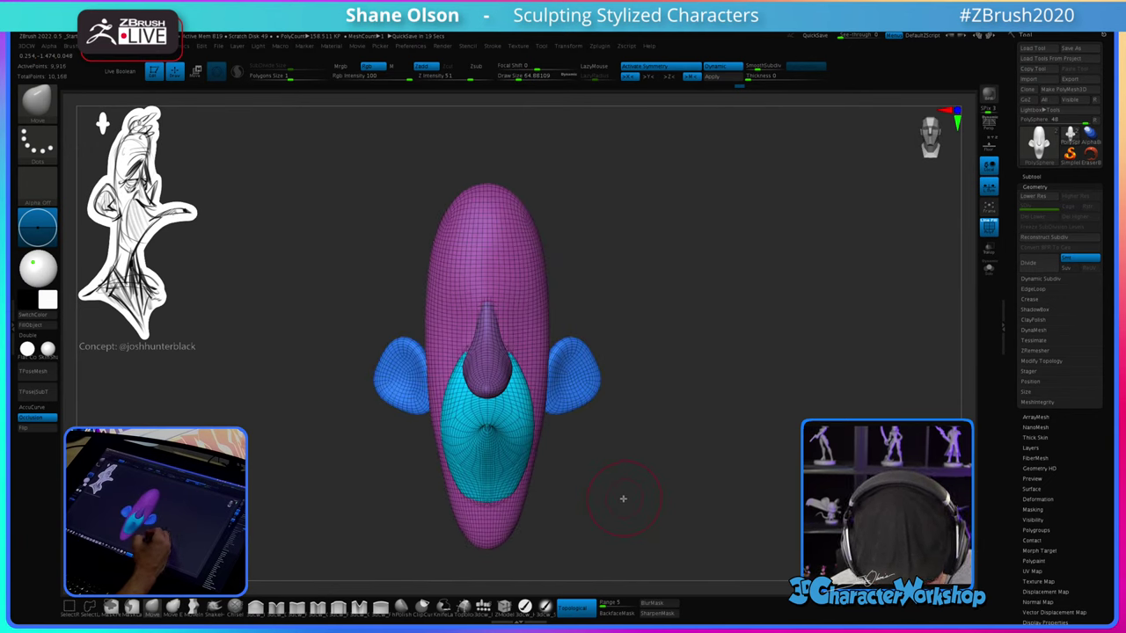
key(bracketright)
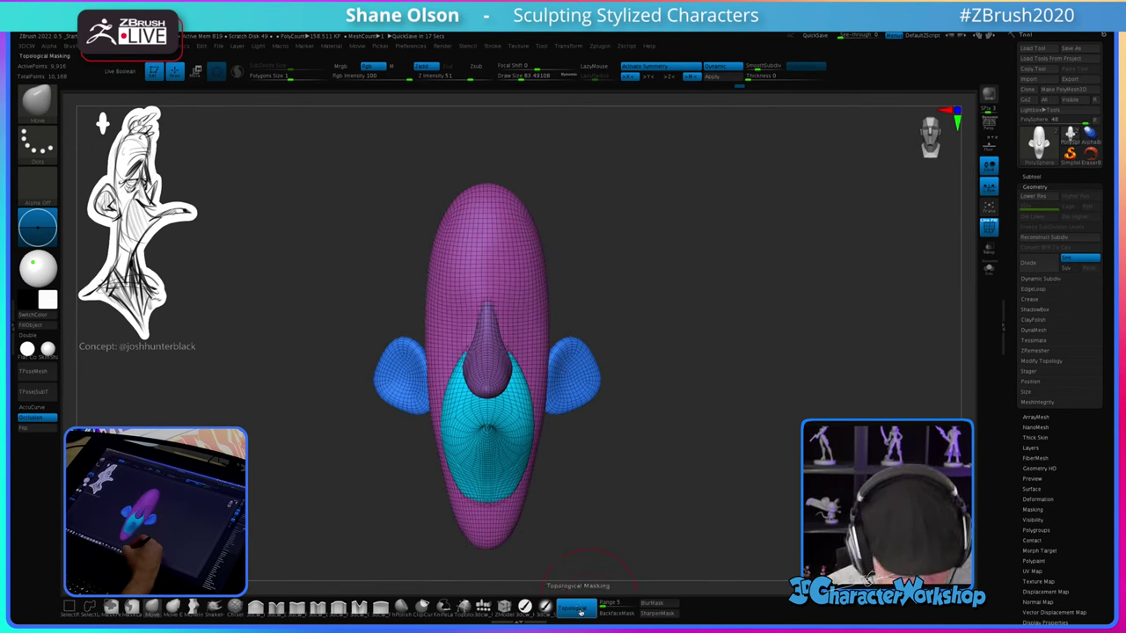
drag(596, 449, 536, 444)
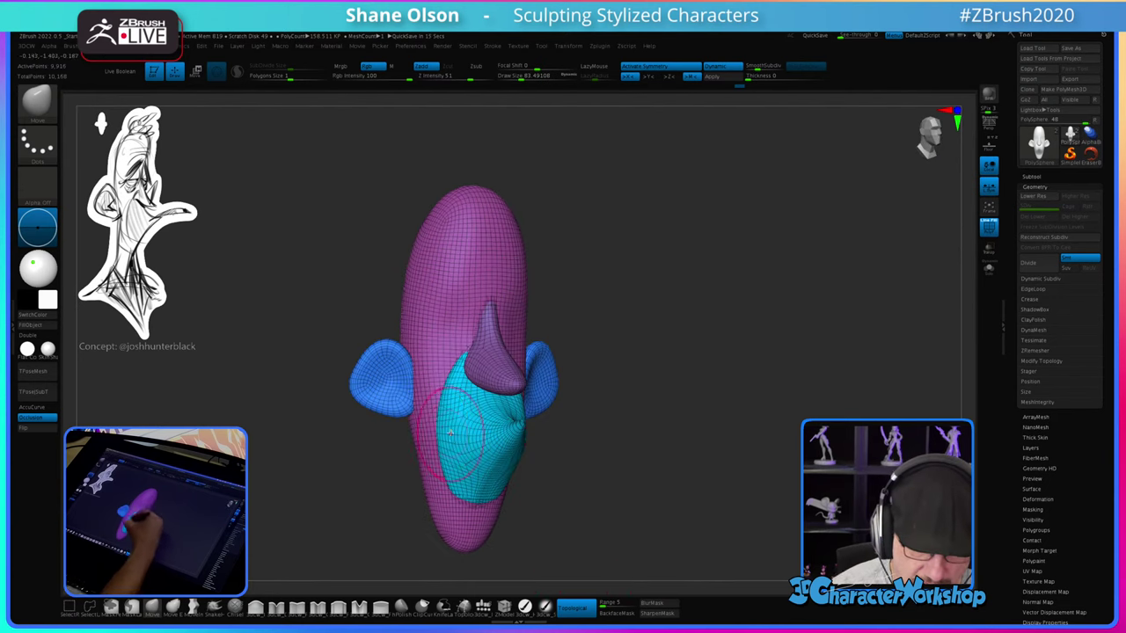
mouse_move(457, 440)
mouse_down()
mouse_move(440, 405)
mouse_move(452, 393)
mouse_up()
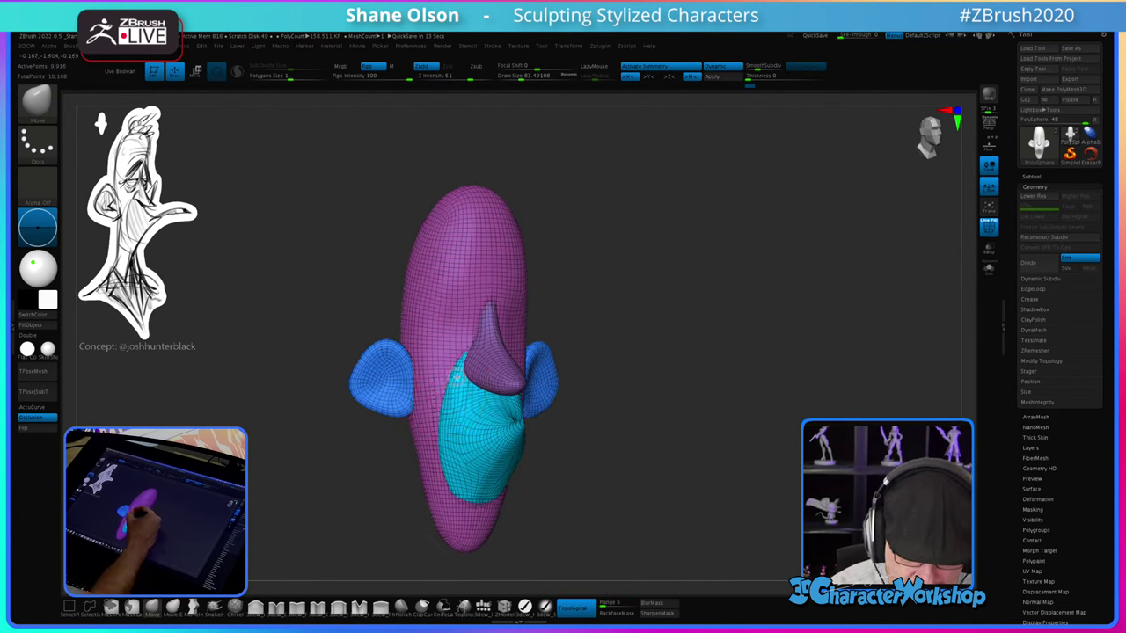
drag(528, 498, 646, 496)
key(shift+f)
drag(617, 495, 639, 483)
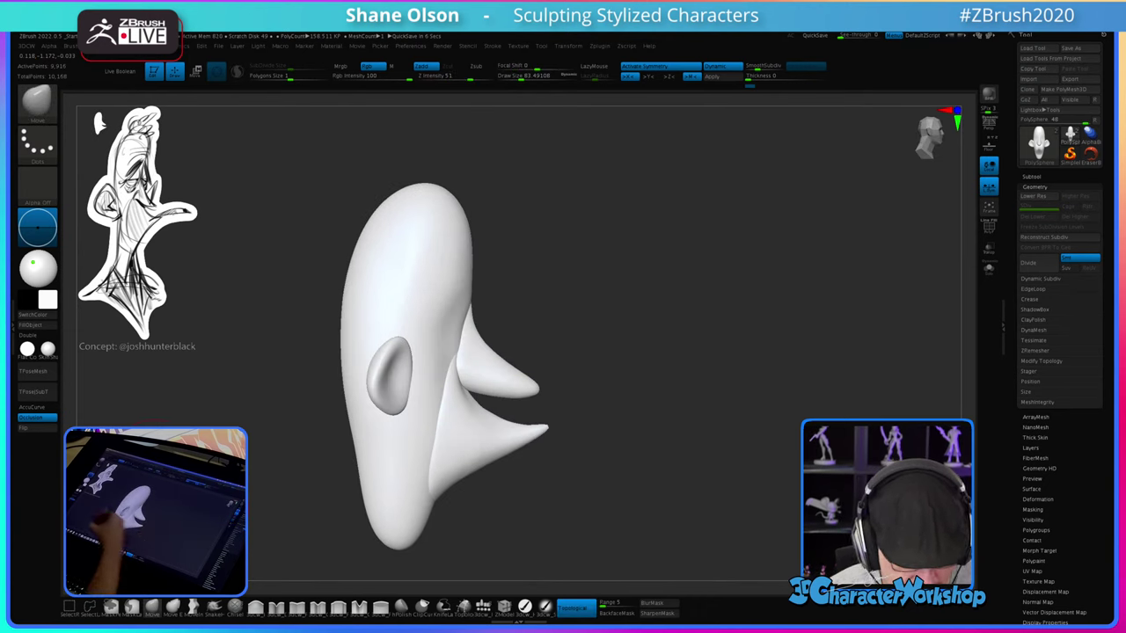
Enable AccuCurve, set Draw Size to 112, and bring up the QuadSphere/Cube/Cylinder insert brush
click(37, 407)
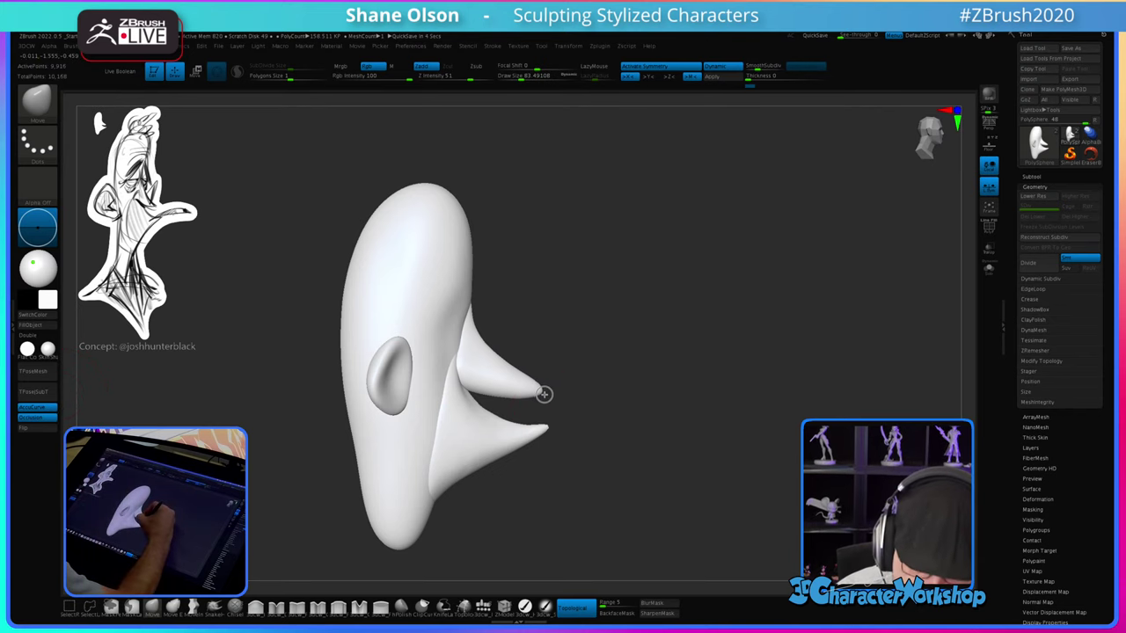
key(s)
drag(545, 383, 530, 381)
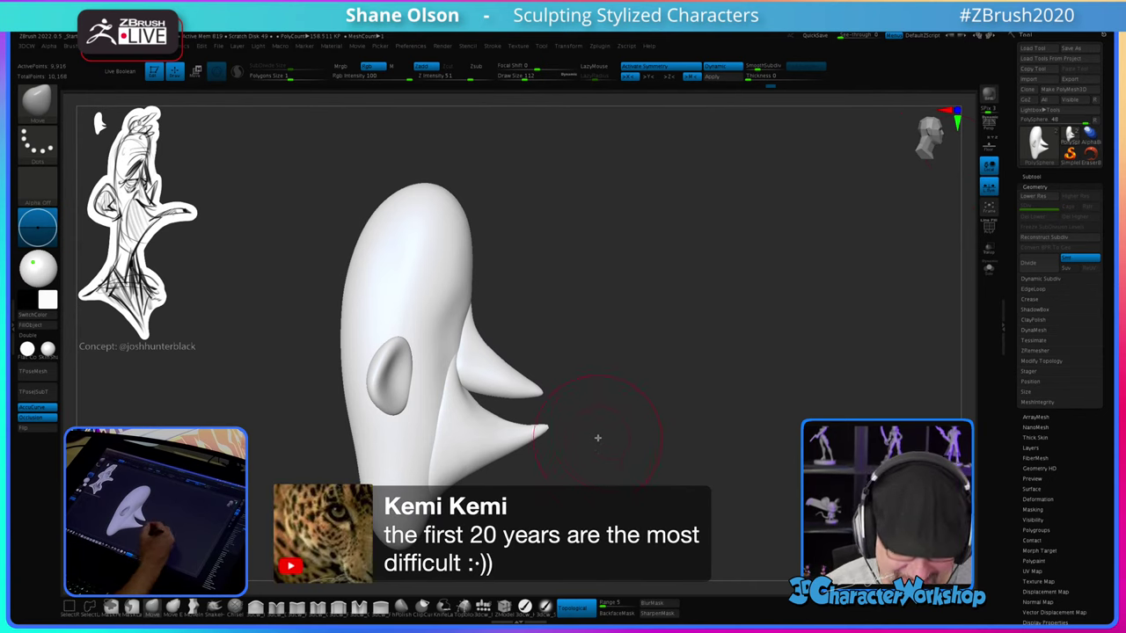
drag(598, 440, 612, 429)
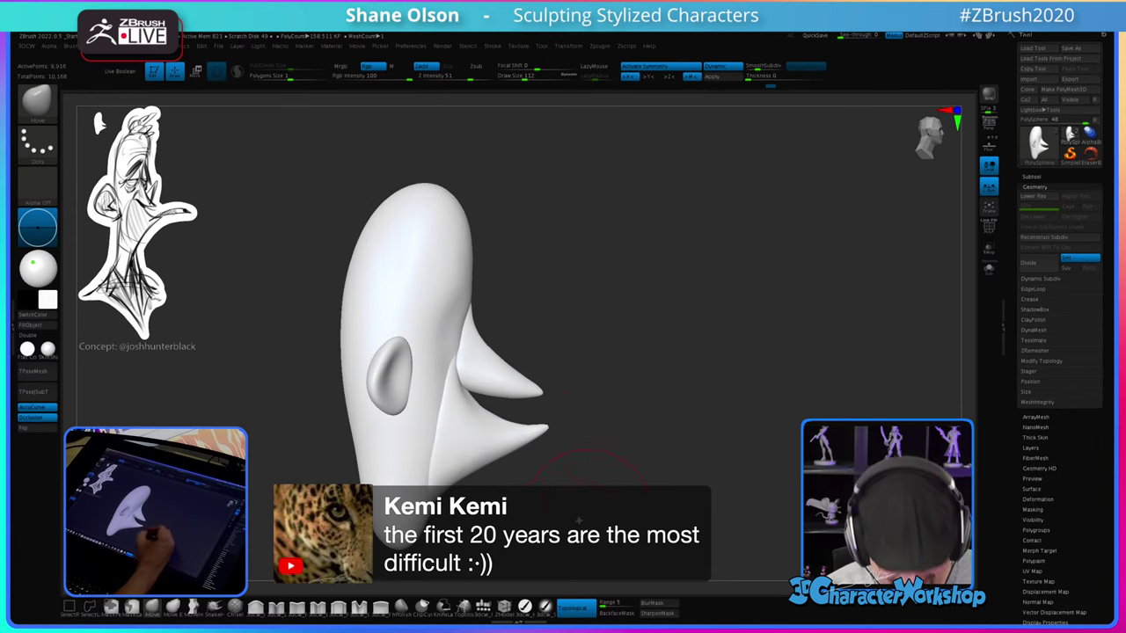
key(F2)
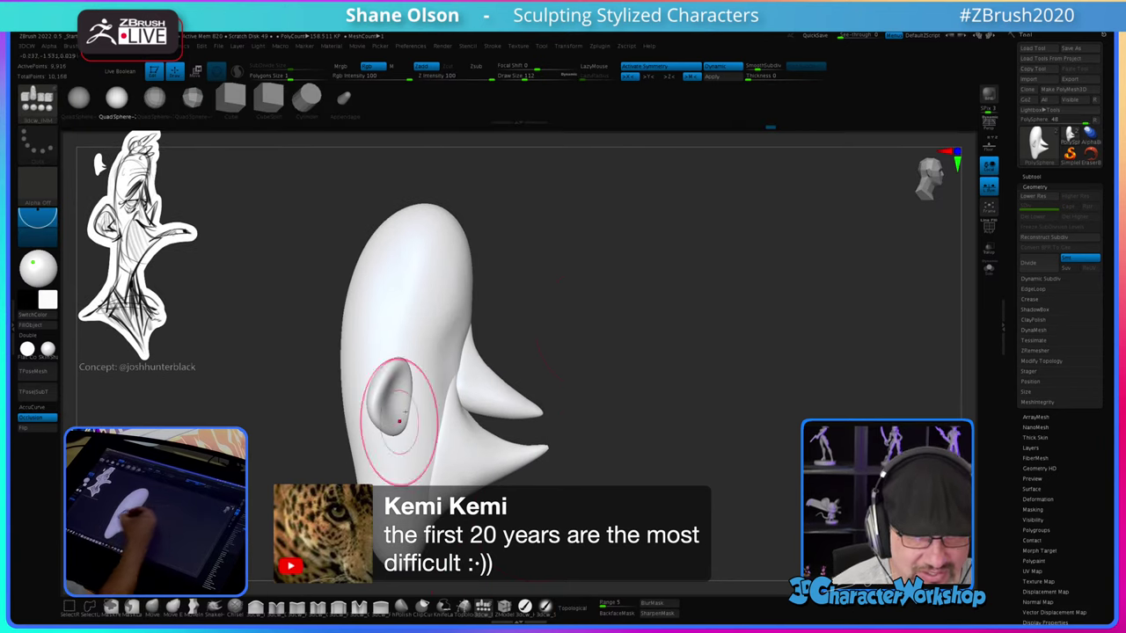
Insert two symmetric eyeball spheres, commit them, and slide one into place with the Move gizmo
drag(616, 395, 622, 344)
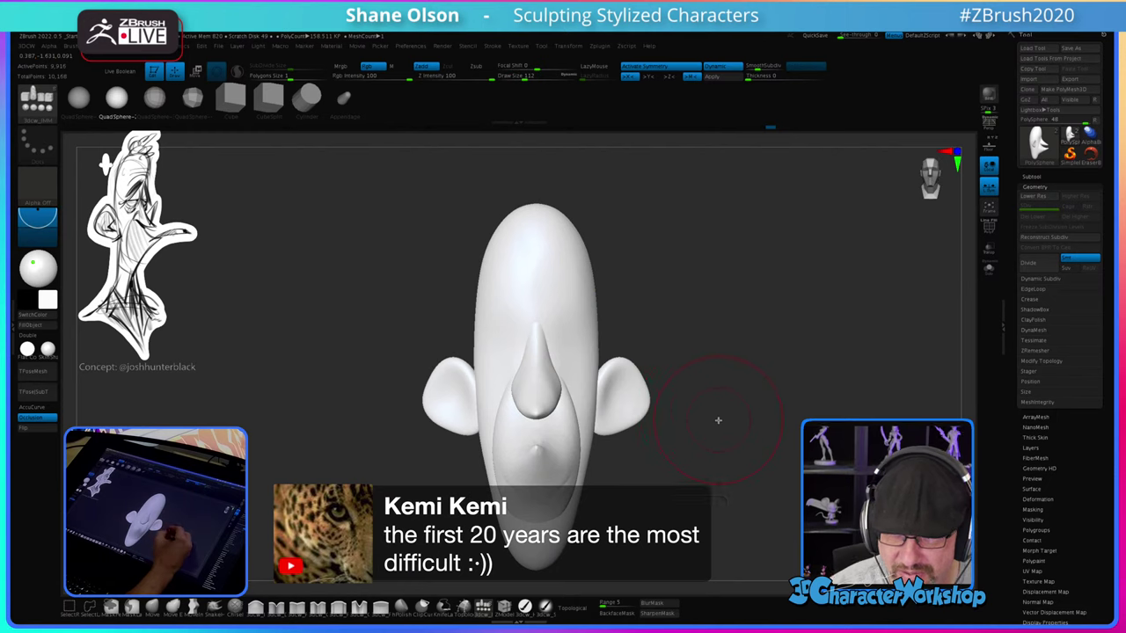
drag(716, 402, 668, 407)
drag(537, 357, 538, 393)
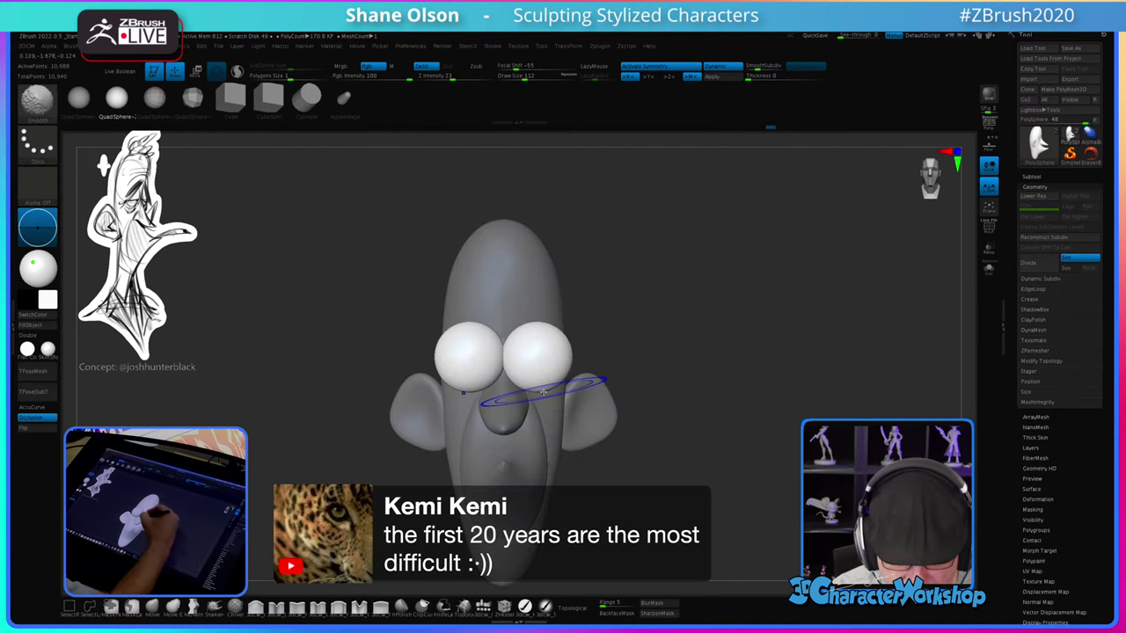
key(shift+f)
key(shift+f)
key(w)
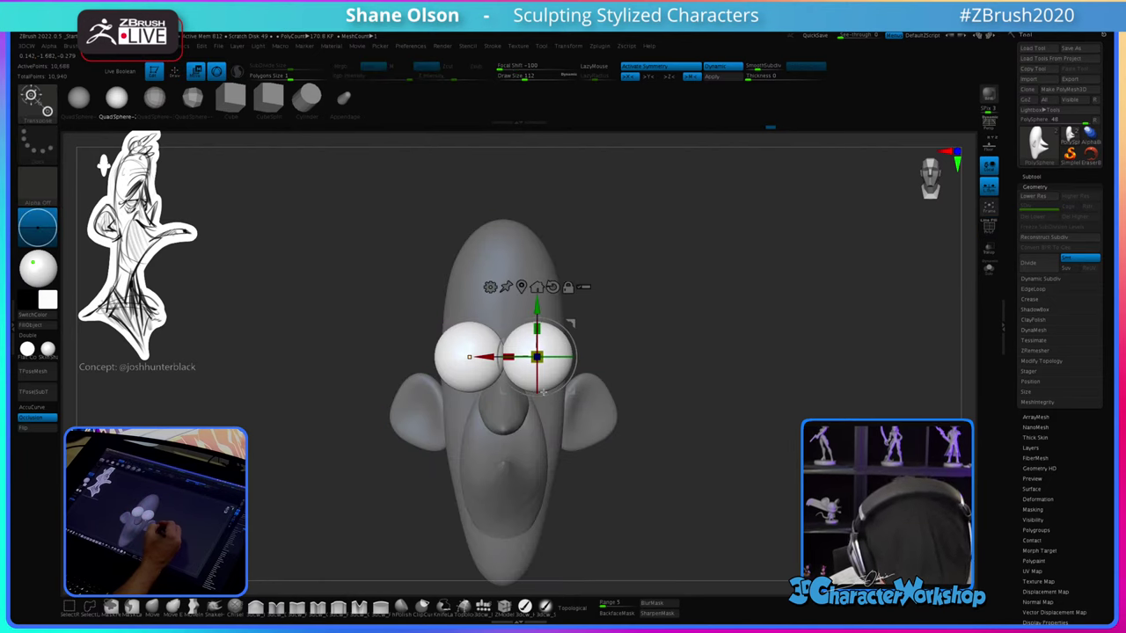
drag(660, 402, 619, 387)
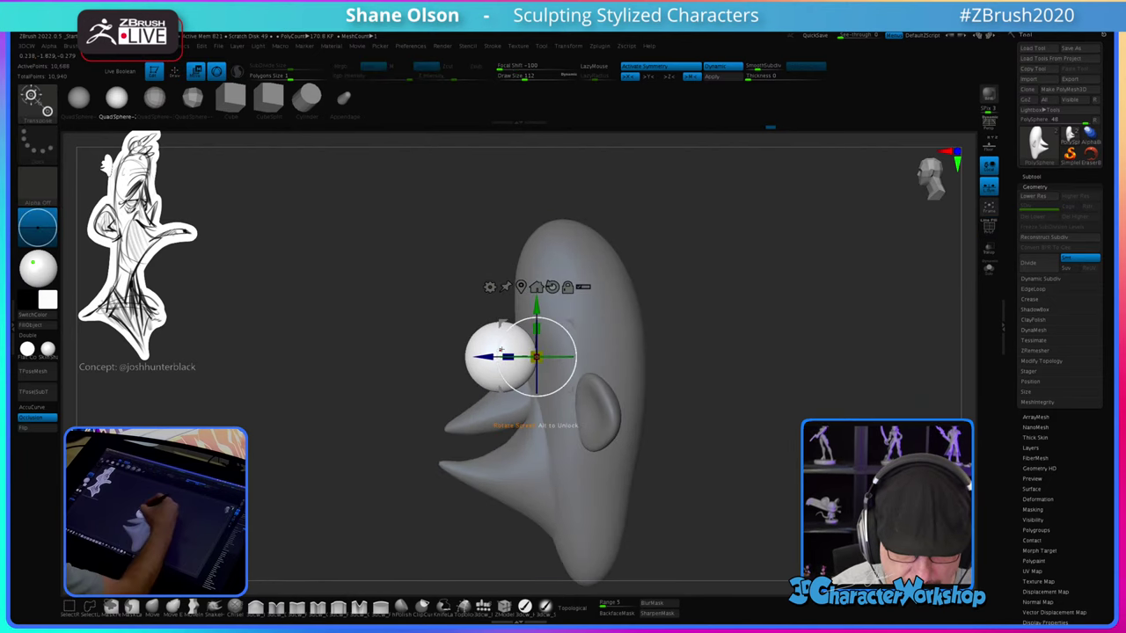
drag(482, 361, 540, 365)
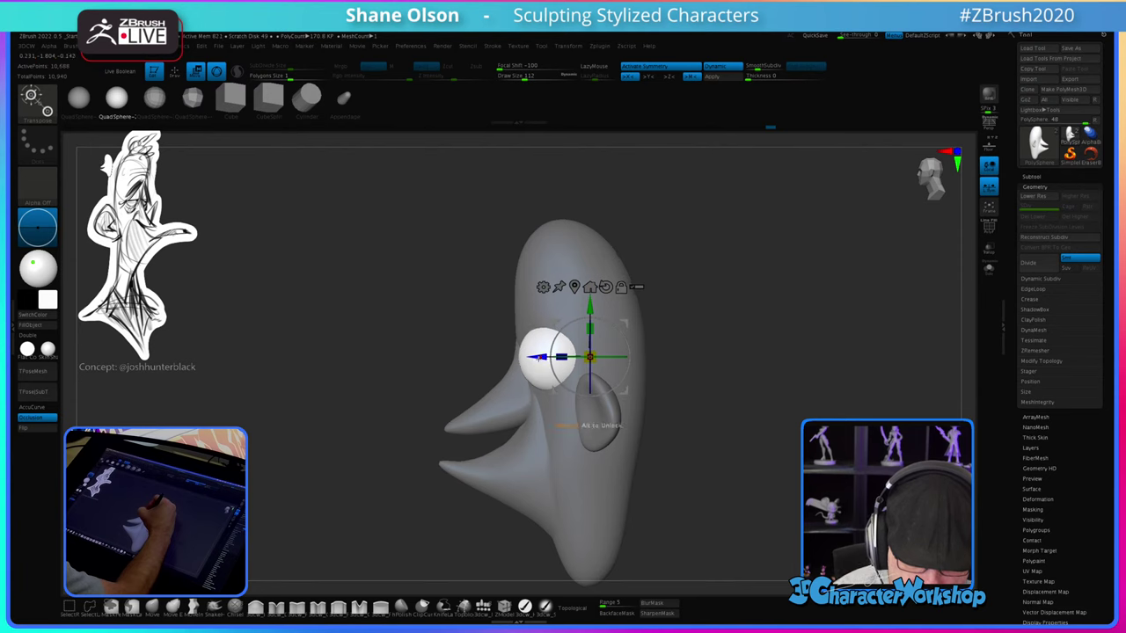
Select the other eyeball and move both eyes closer together above the nose, ending in front view
drag(758, 396, 722, 387)
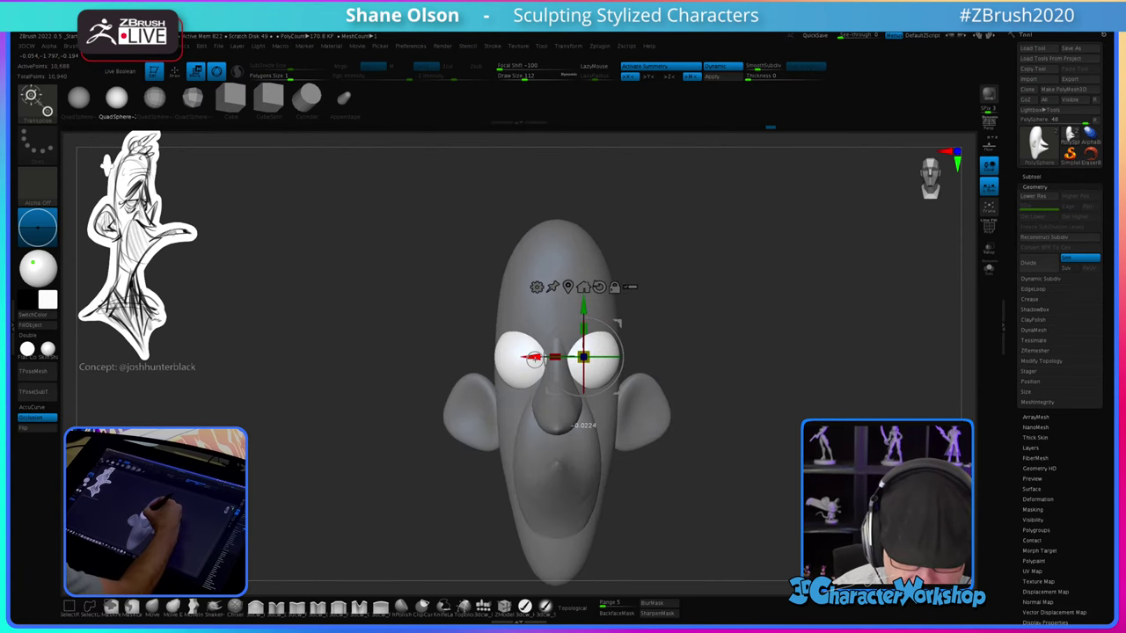
click(520, 359)
drag(686, 379, 636, 395)
drag(586, 356, 588, 355)
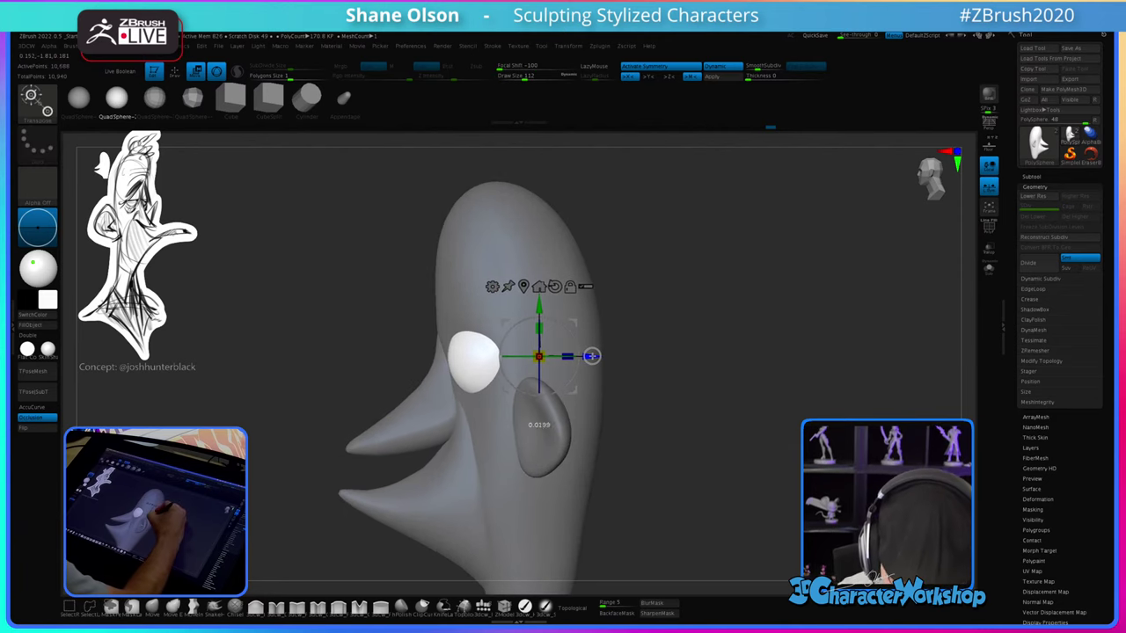
drag(641, 428, 685, 424)
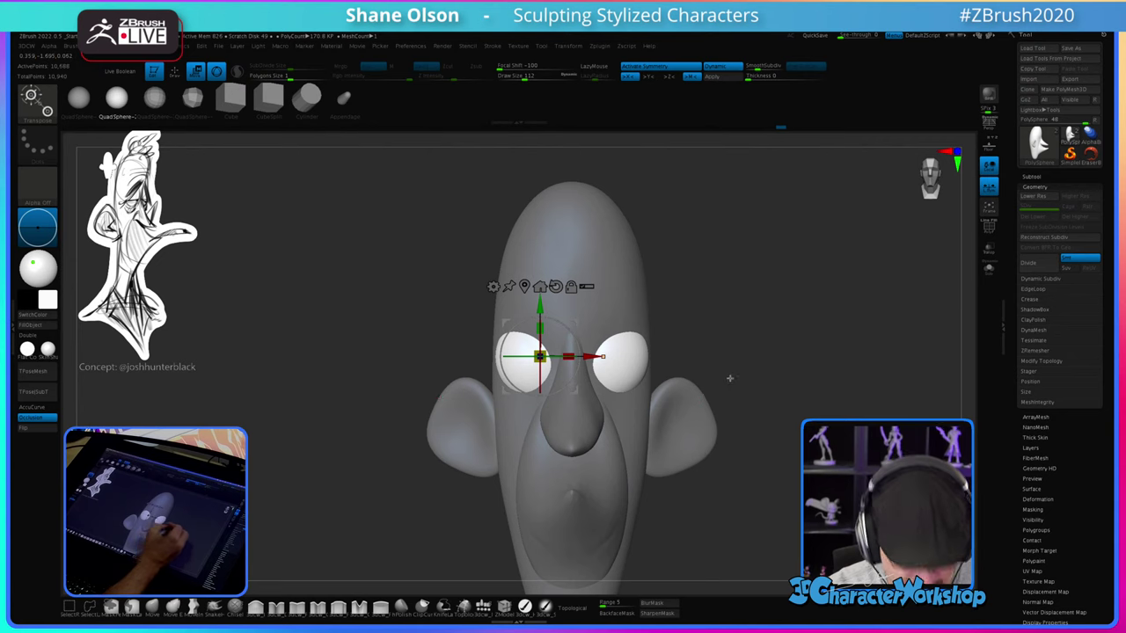
alt+drag(730, 377, 678, 392)
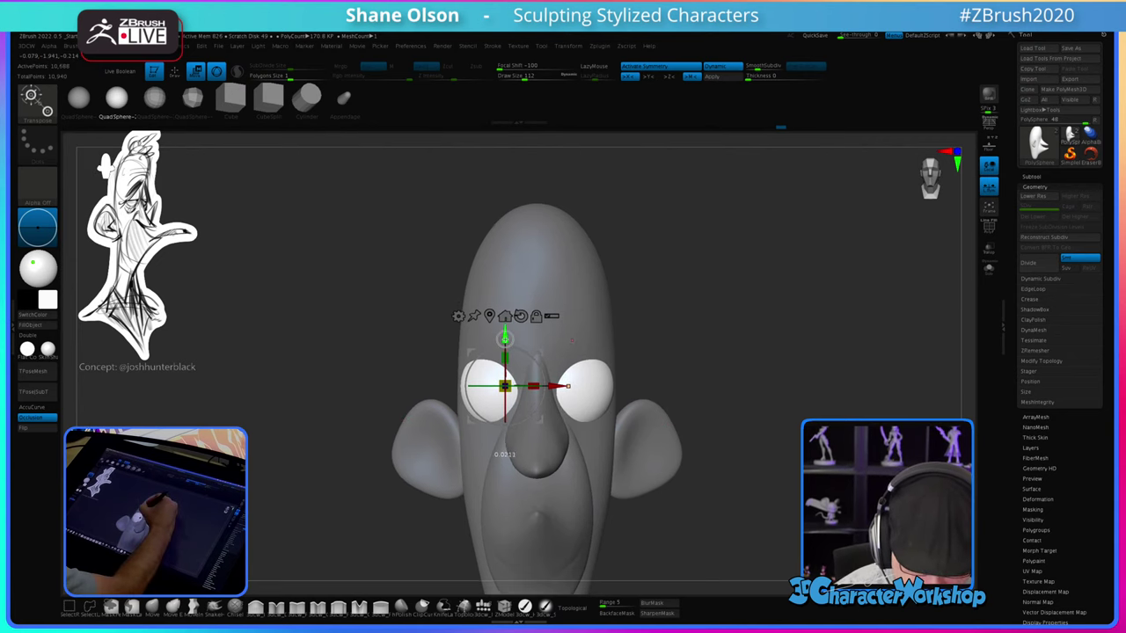
mouse_move(725, 334)
mouse_down()
mouse_move(740, 339)
mouse_move(711, 340)
mouse_up()
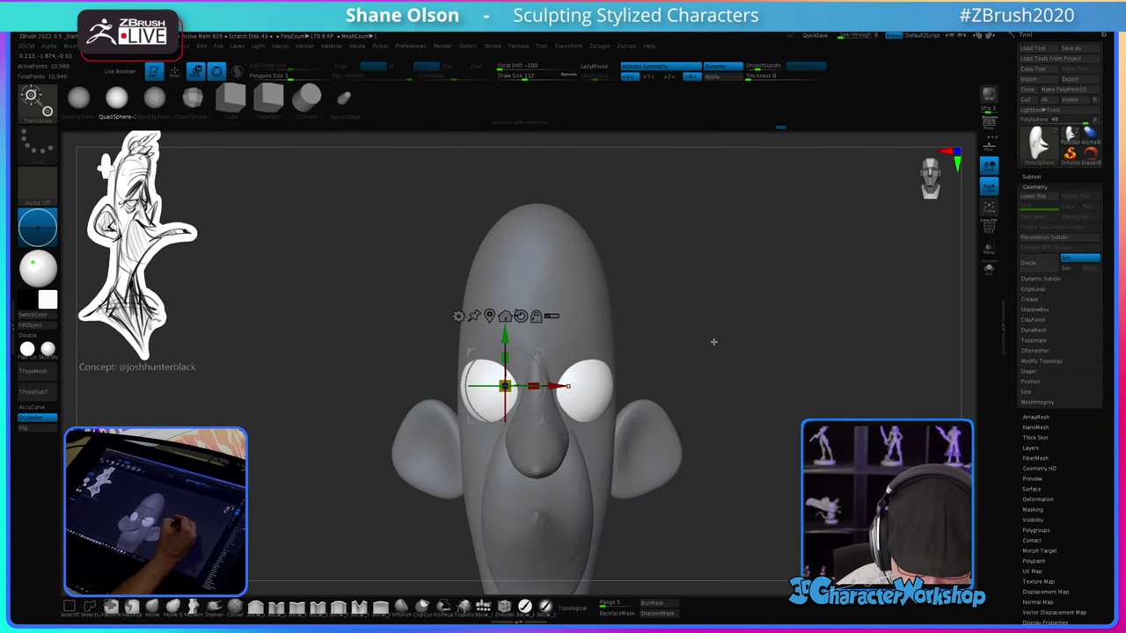
alt+click(578, 387)
drag(525, 387, 517, 389)
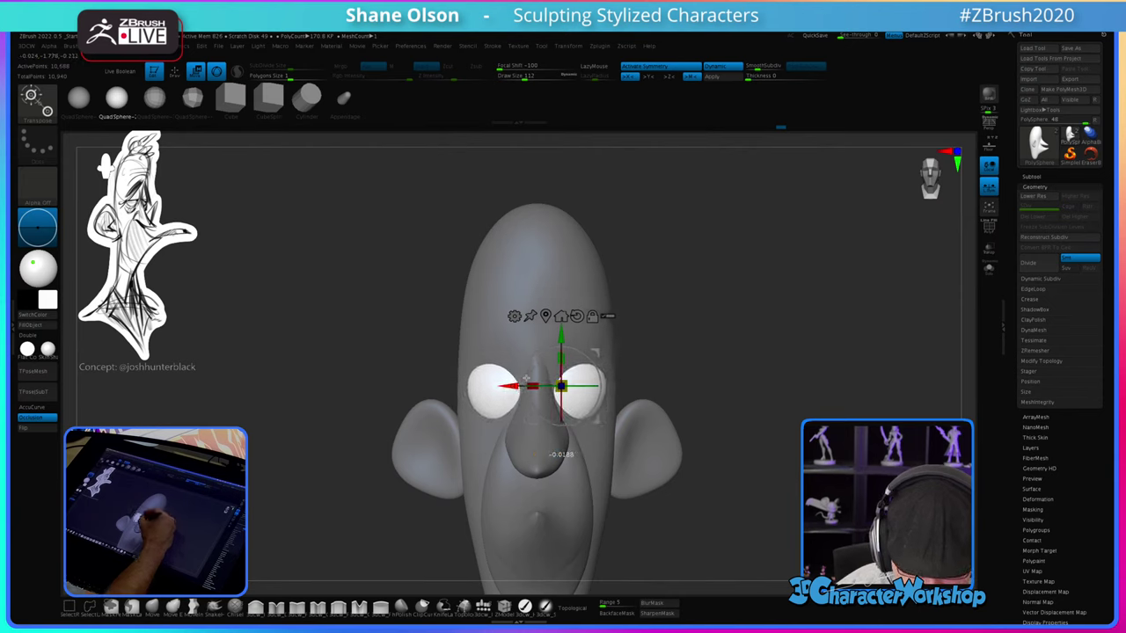
mouse_move(728, 379)
mouse_down()
mouse_move(676, 367)
mouse_move(716, 360)
mouse_up()
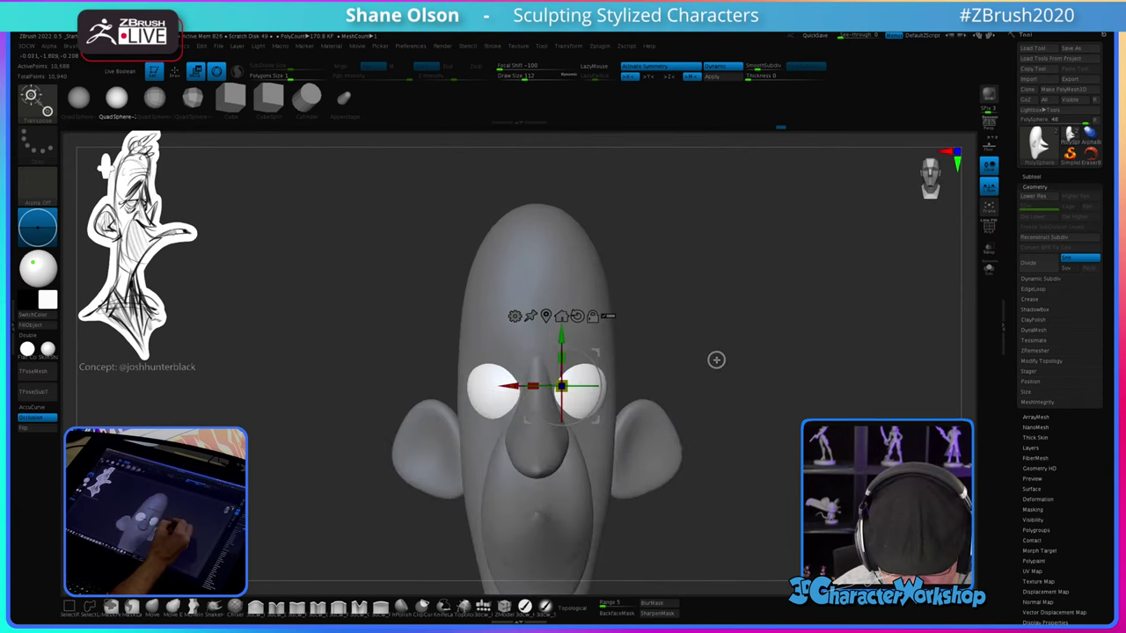
key(q)
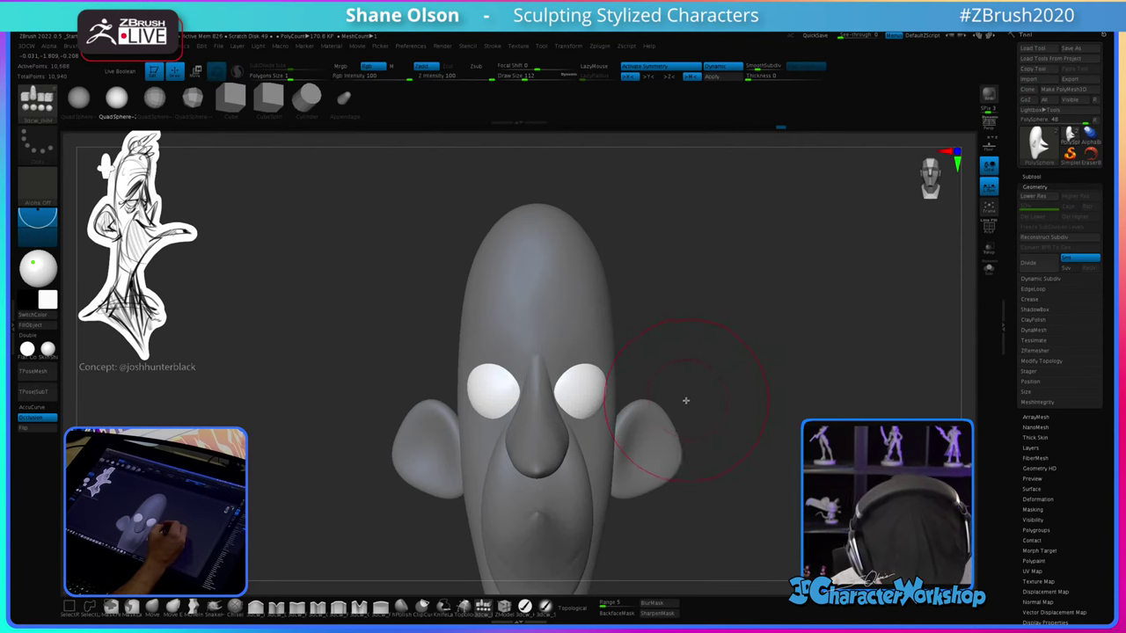
key(space)
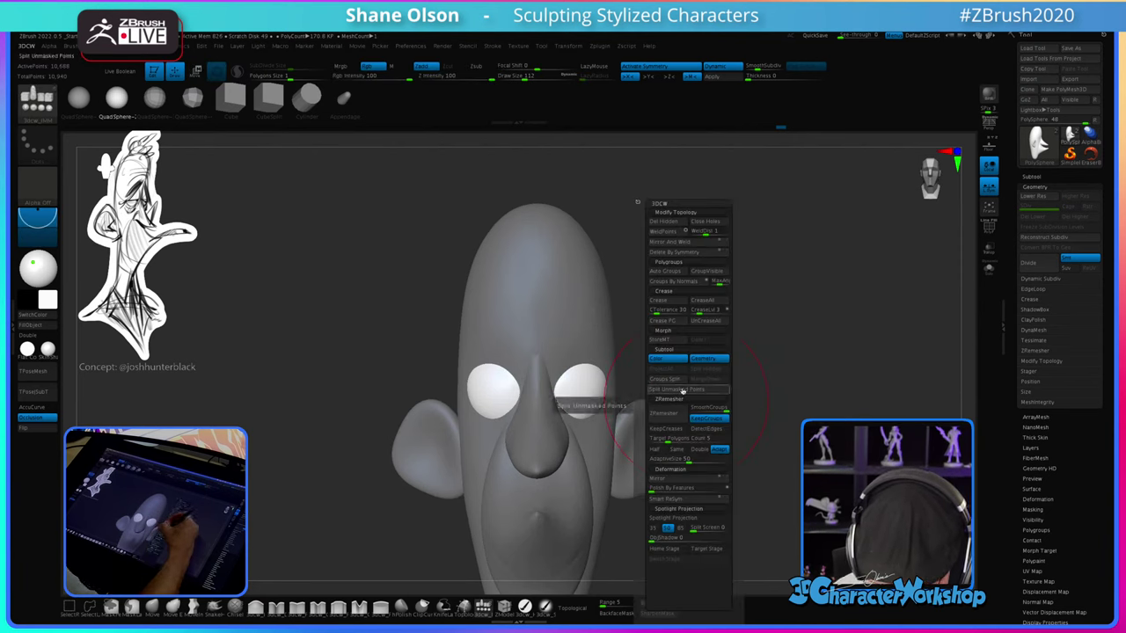
Split the unmasked eyeballs into their own subtool, then expand Zplugin > Decimation Master
click(684, 388)
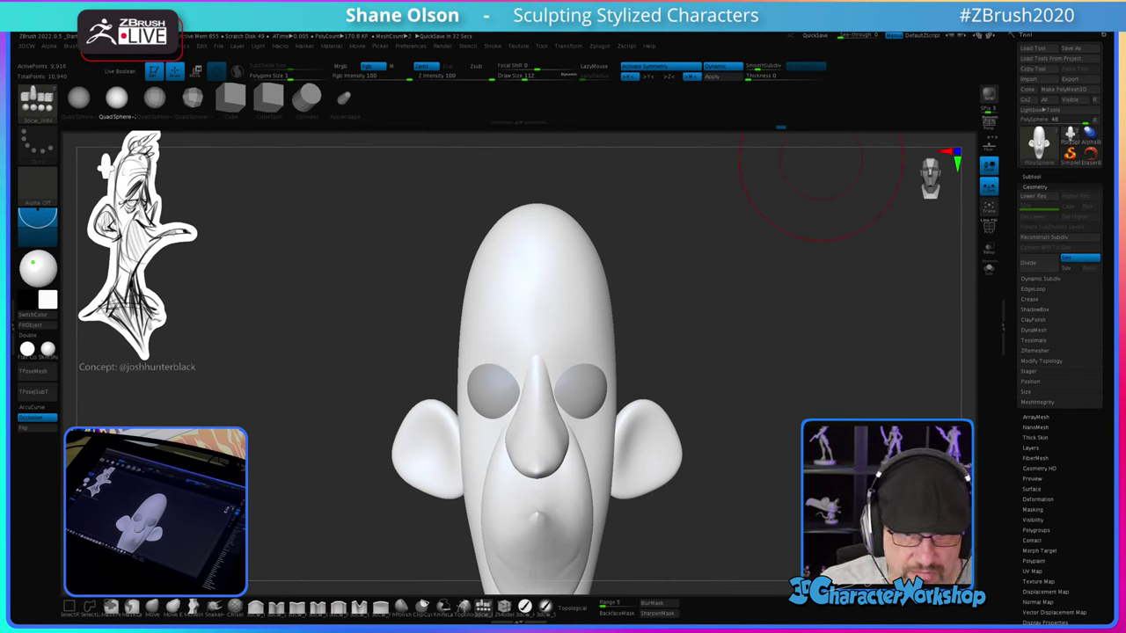
click(599, 47)
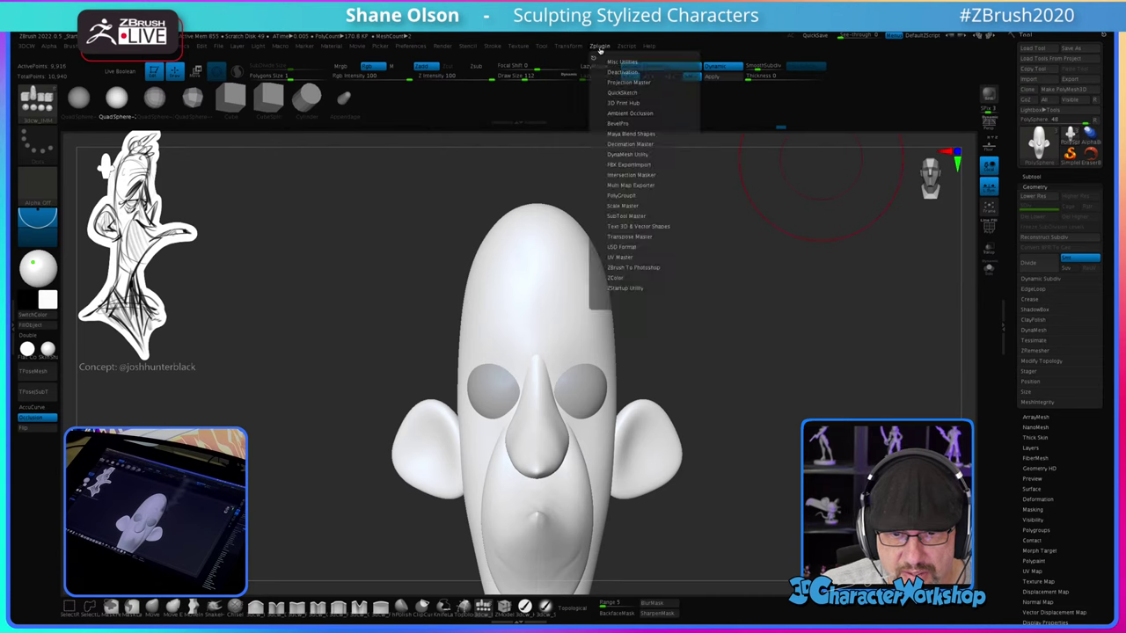
click(624, 144)
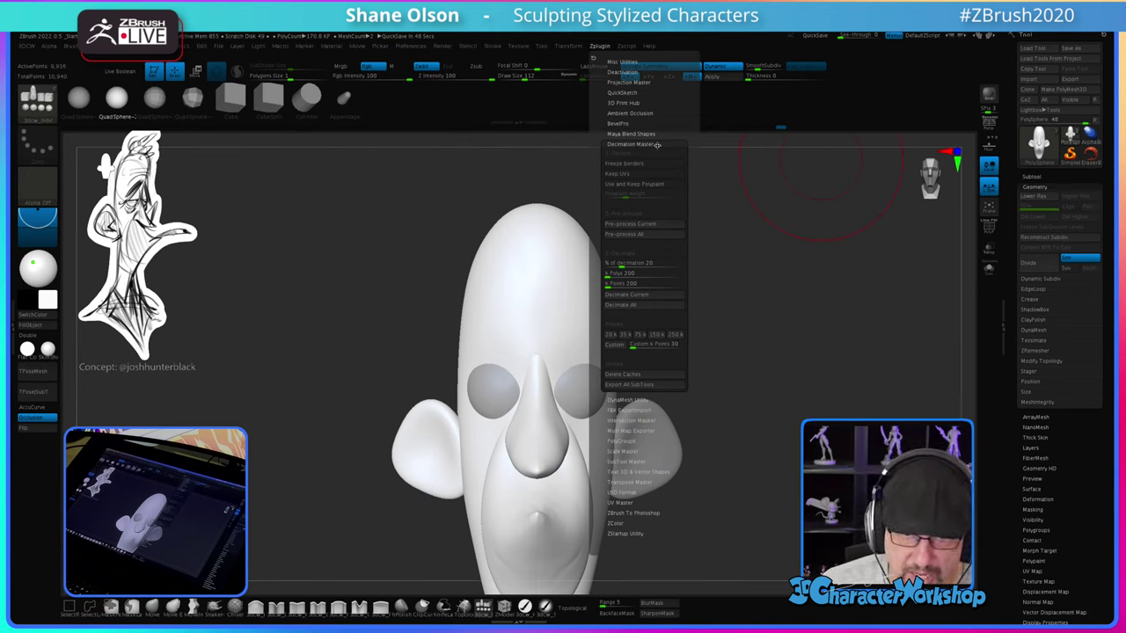
Shrink the Draw Size to about 87 and orbit to inspect the head from above
key(s)
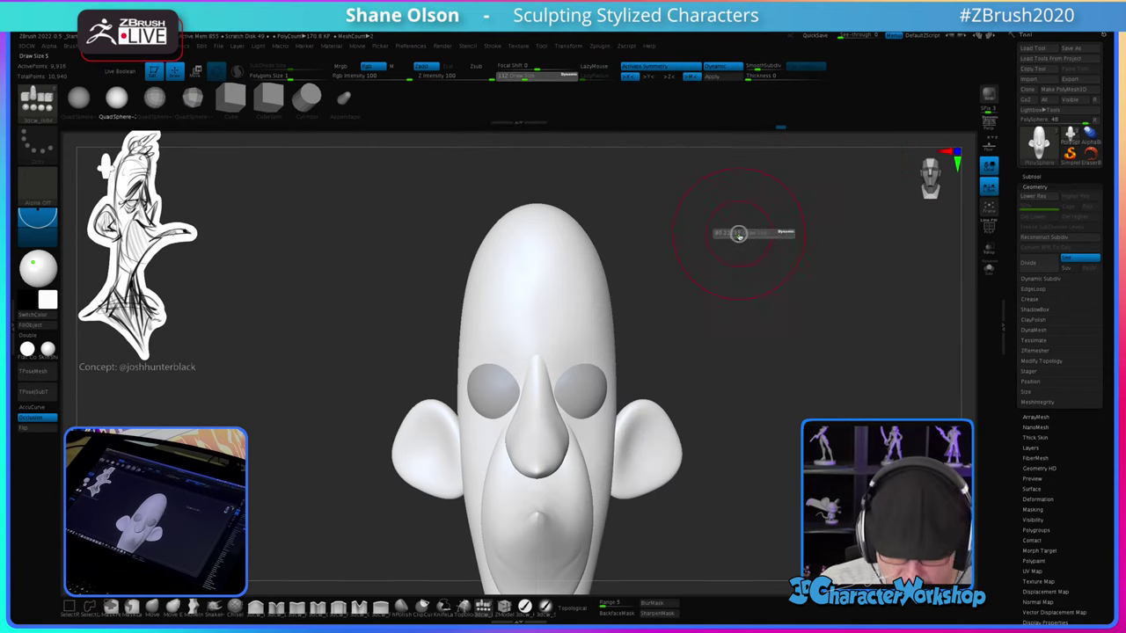
drag(729, 234, 743, 249)
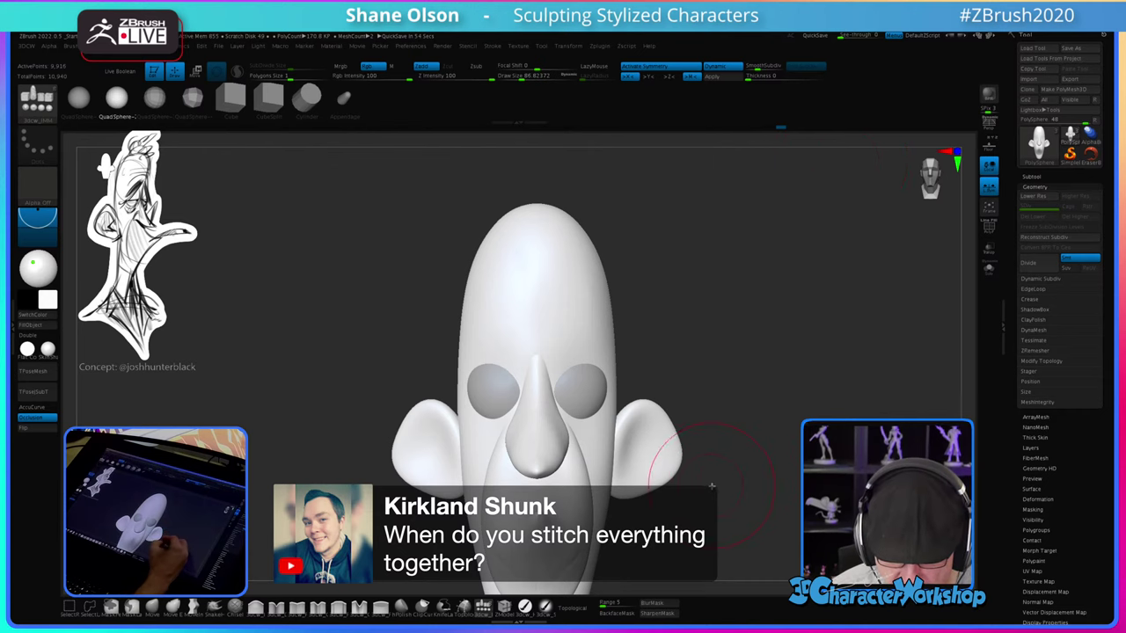
mouse_move(743, 462)
mouse_down()
mouse_move(721, 480)
mouse_move(745, 472)
mouse_move(738, 480)
mouse_move(734, 445)
mouse_move(729, 483)
mouse_move(744, 480)
mouse_up()
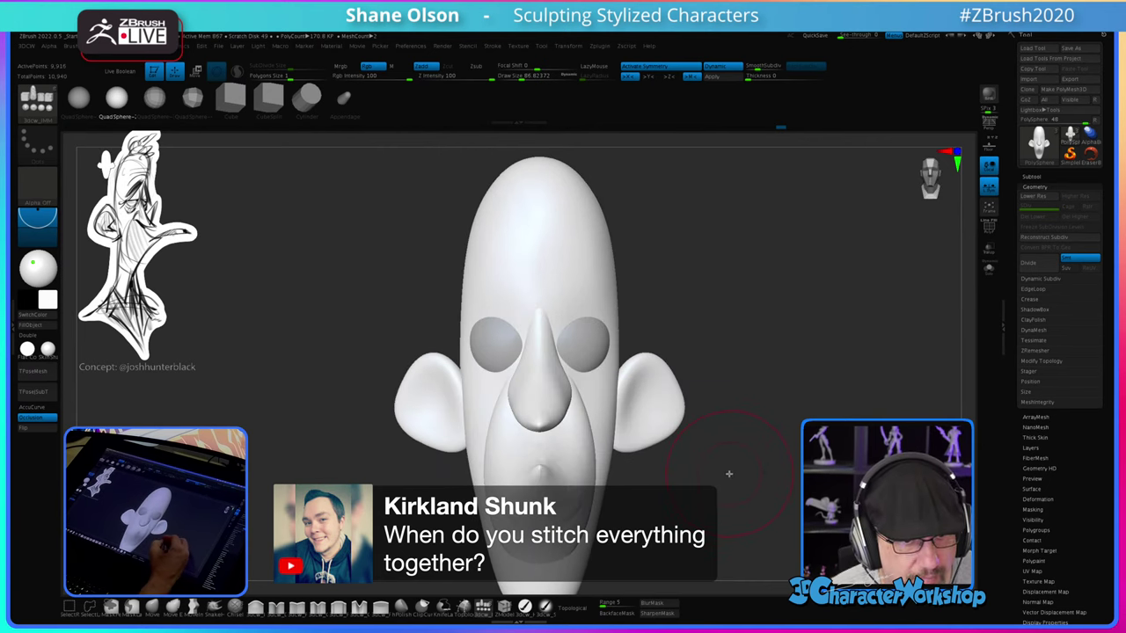
mouse_move(628, 297)
mouse_down()
mouse_move(646, 314)
mouse_move(623, 370)
mouse_up()
drag(558, 415, 578, 373)
drag(659, 407, 648, 422)
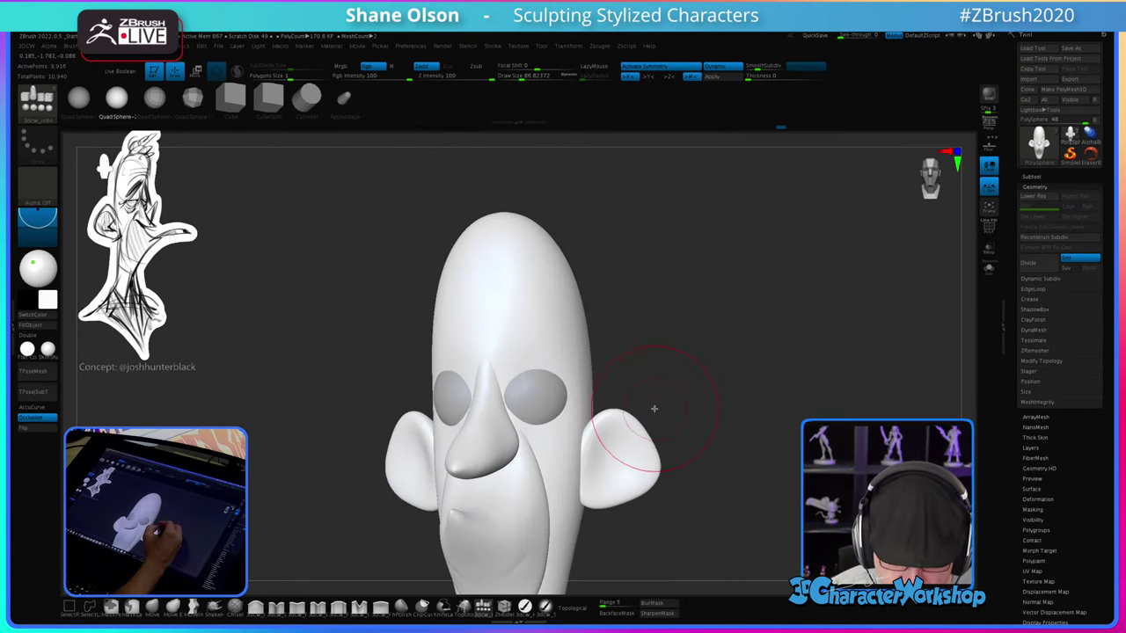
Pick the topological Move brush (B, M, T) and Alt-click the eyeballs to activate their subtool
key(b)
key(m)
key(t)
mouse_move(698, 355)
mouse_down()
mouse_move(687, 384)
mouse_move(730, 379)
mouse_move(649, 391)
mouse_move(646, 364)
mouse_move(558, 376)
mouse_up()
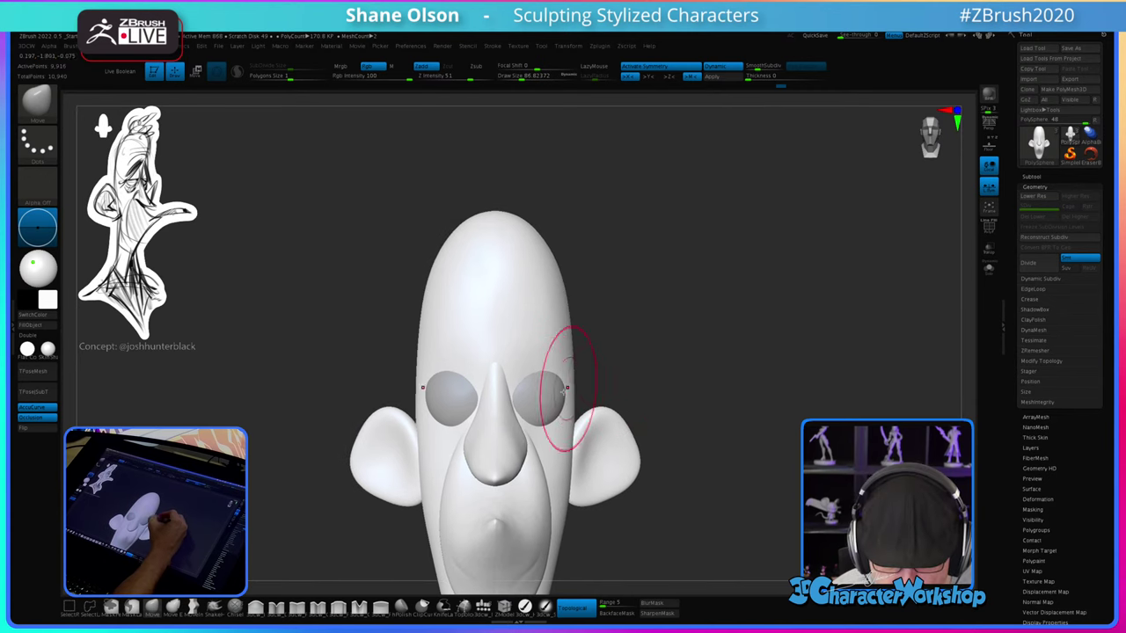
alt+click(546, 398)
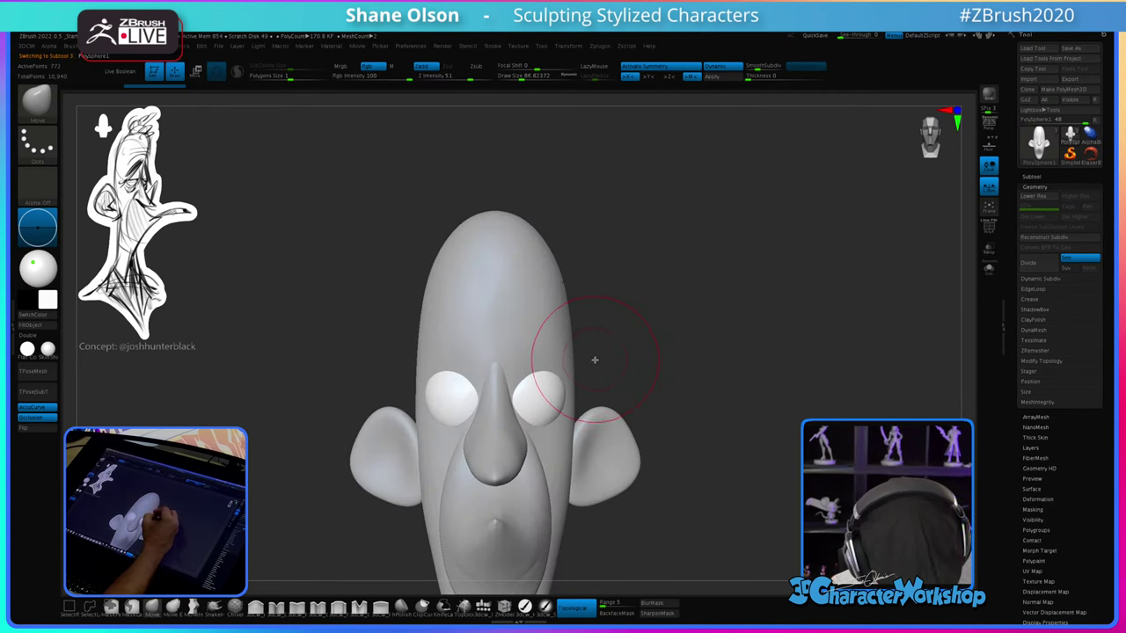
Duplicate the eyeballs subtool and ClipCurve the copy straight across, keeping only its upper half
click(1031, 176)
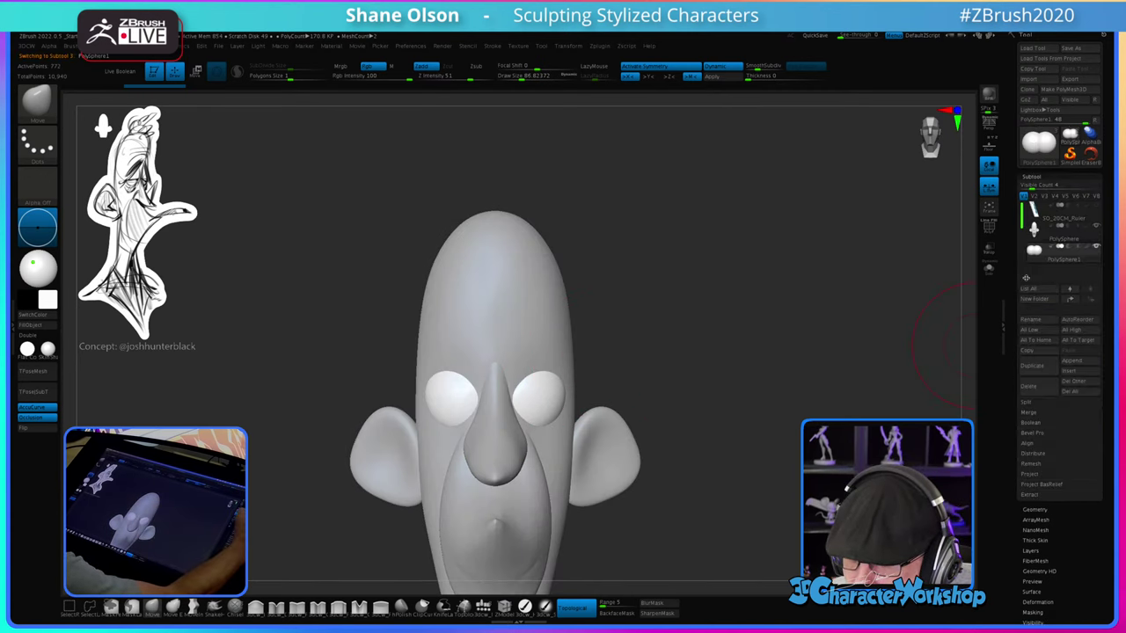
click(1032, 365)
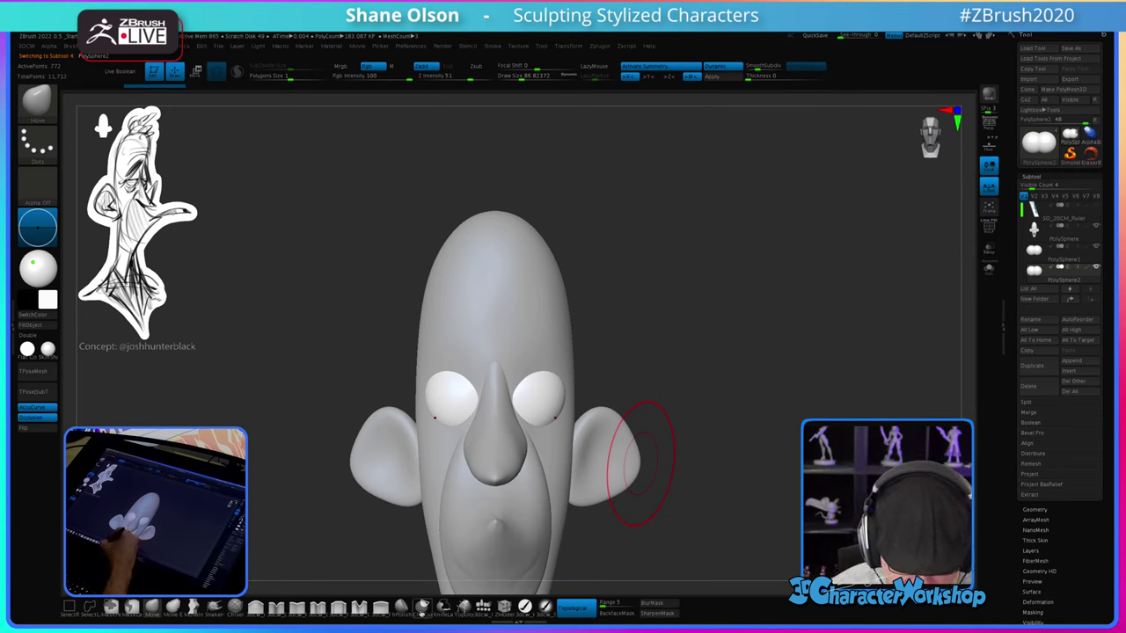
click(423, 606)
click(423, 614)
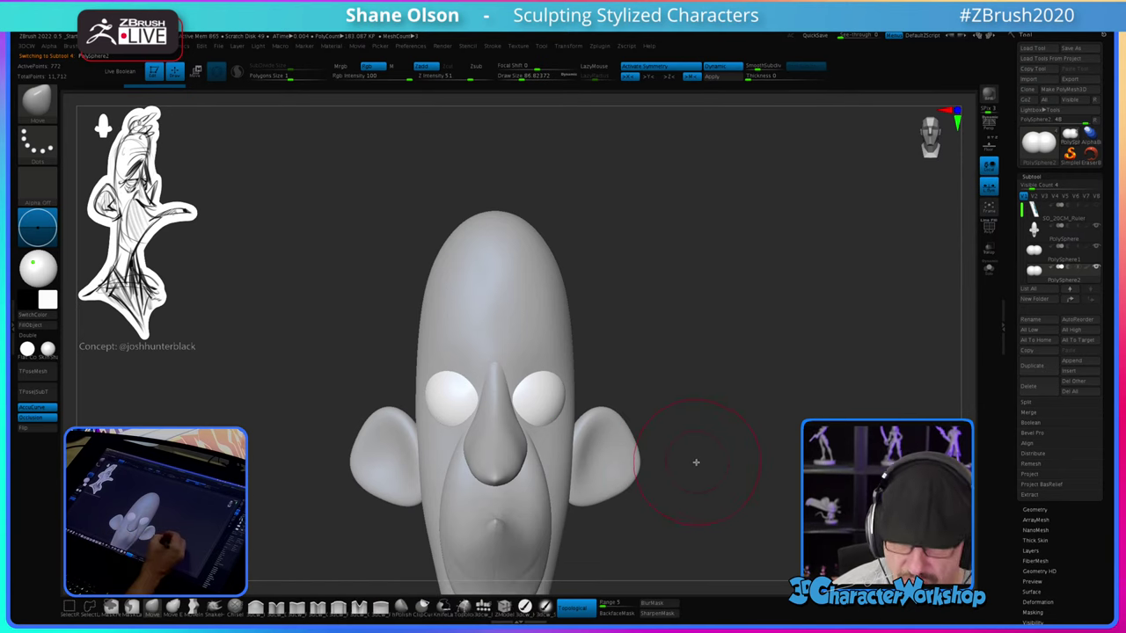
key(ctrl+shift)
mouse_move(726, 406)
ctrl+shift+mouse_down()
mouse_move(390, 407)
mouse_move(304, 421)
ctrl+shift+mouse_up()
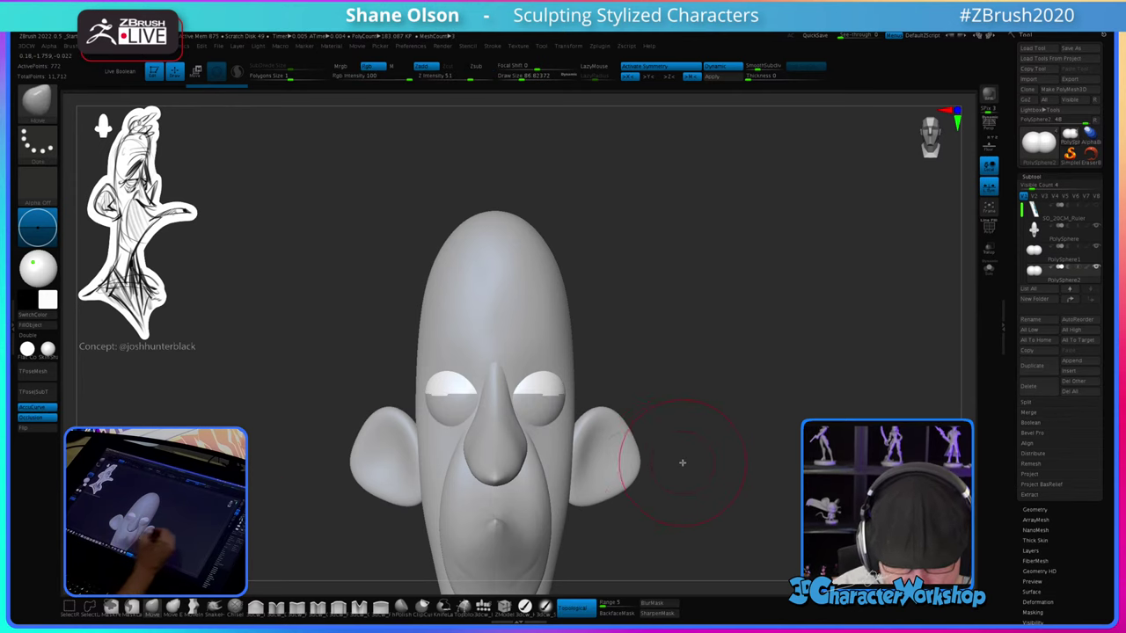
key(w)
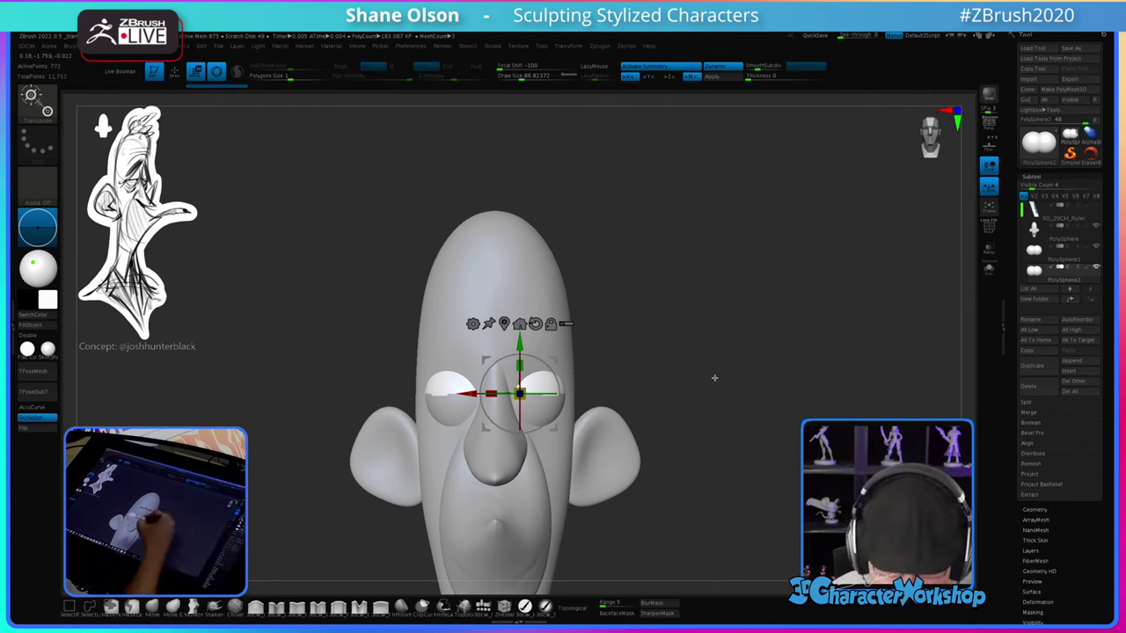
Solo the eye shells and move the gizmo pivot to the domes' bottom edge
key(ctrl+shift+s)
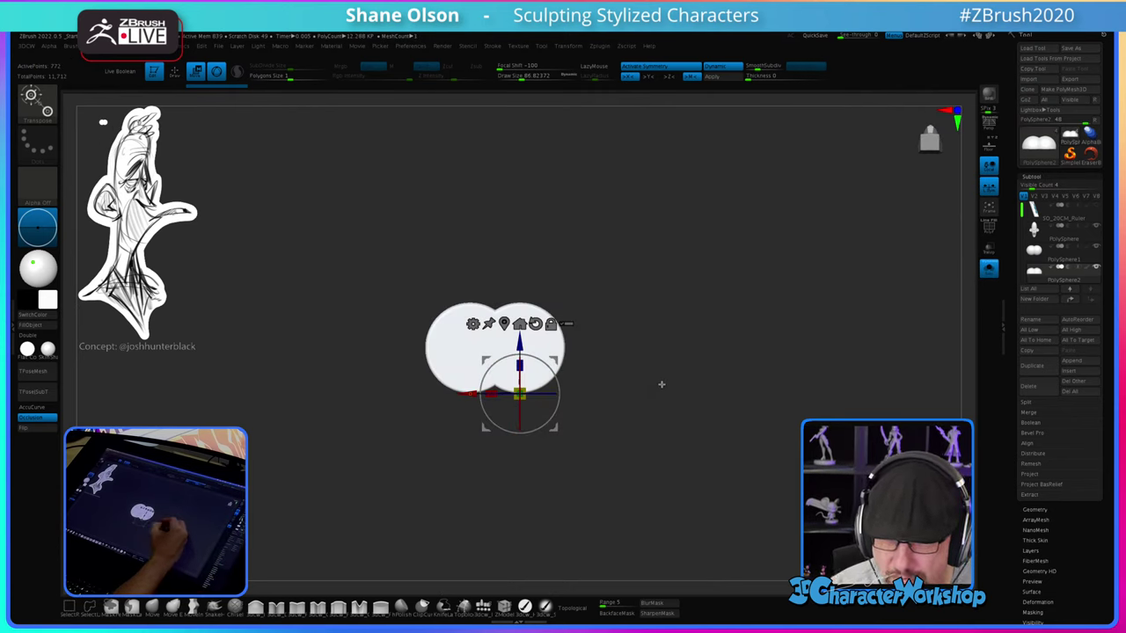
alt+drag(657, 432, 651, 352)
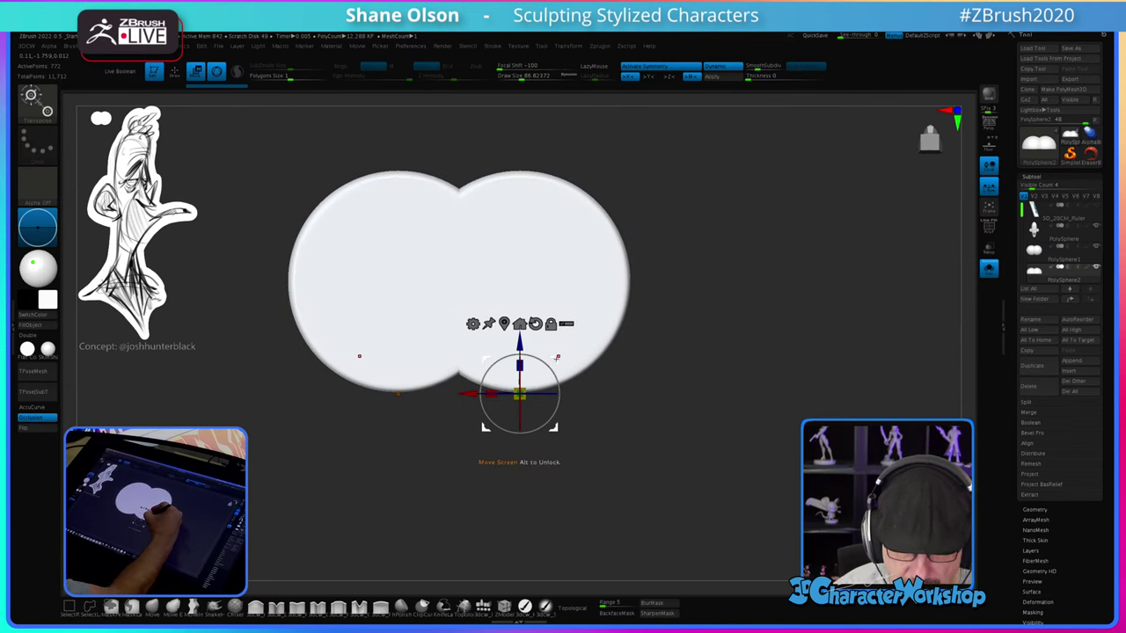
click(534, 317)
alt+drag(570, 277, 561, 249)
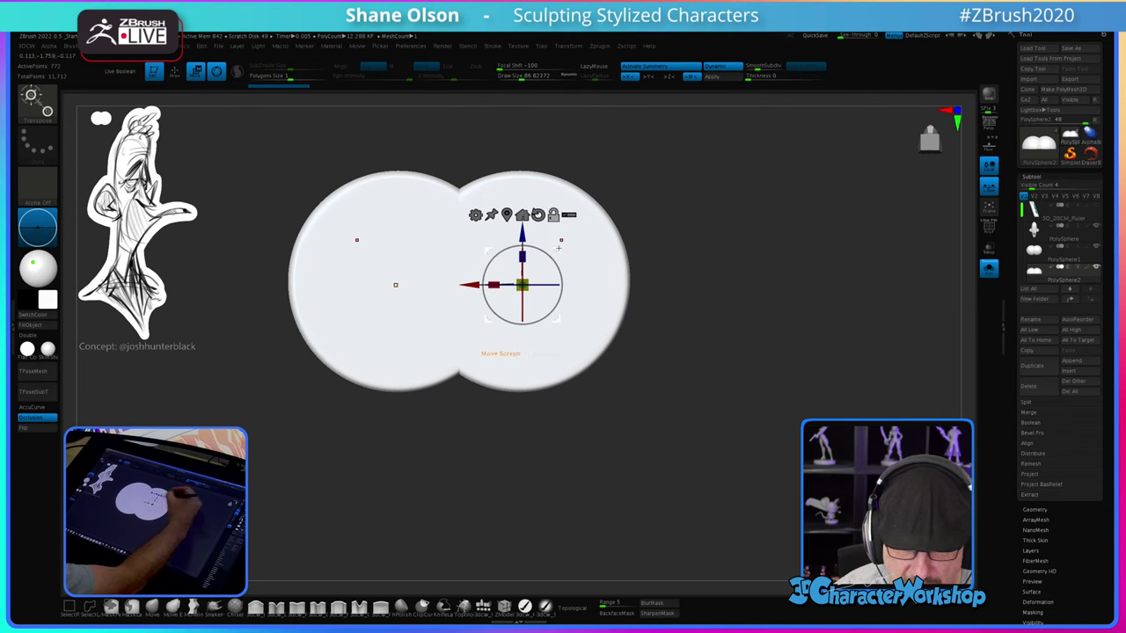
shift+drag(621, 196, 618, 304)
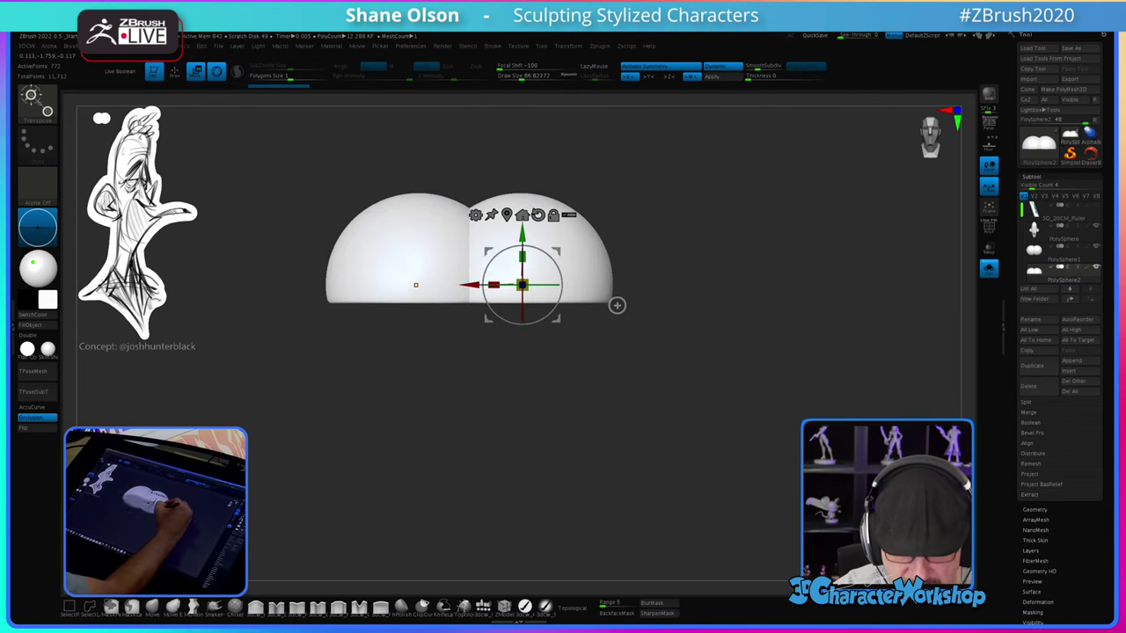
alt+drag(521, 284, 521, 302)
shift+drag(593, 318, 623, 349)
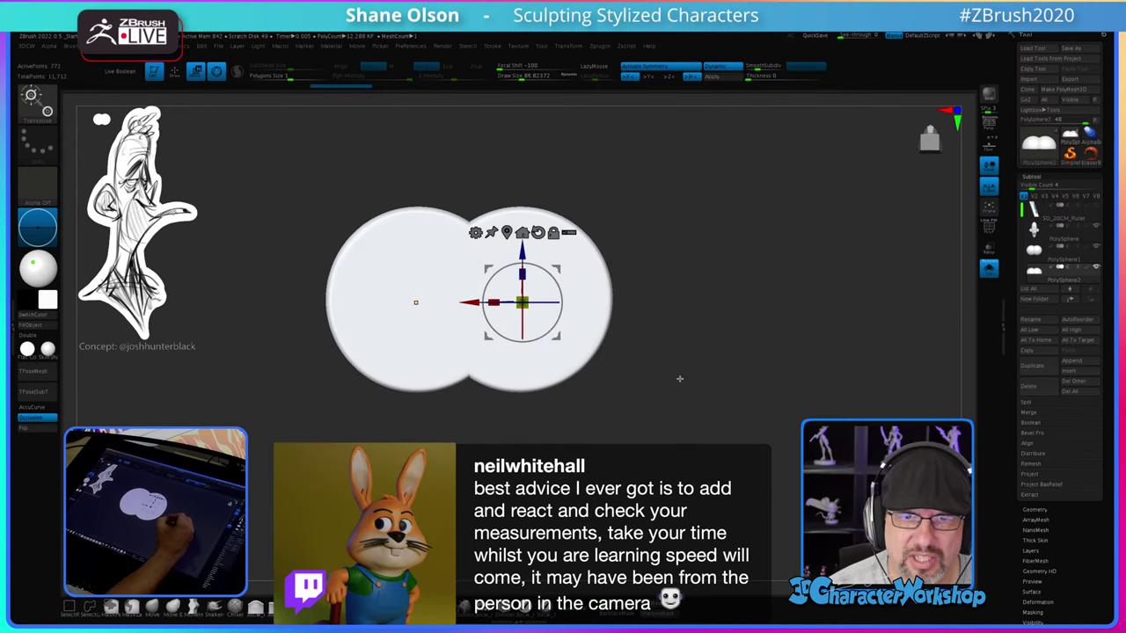
Scale the eye shells slightly larger and show the whole character again
scroll(676, 387, up, 2)
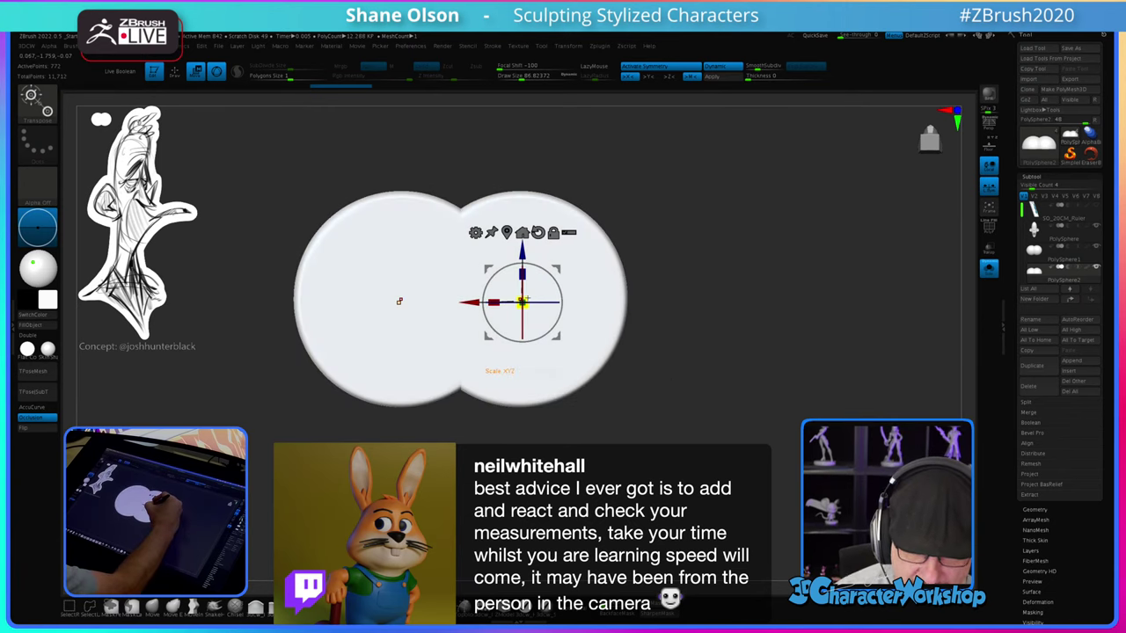
scroll(530, 293, up, 1)
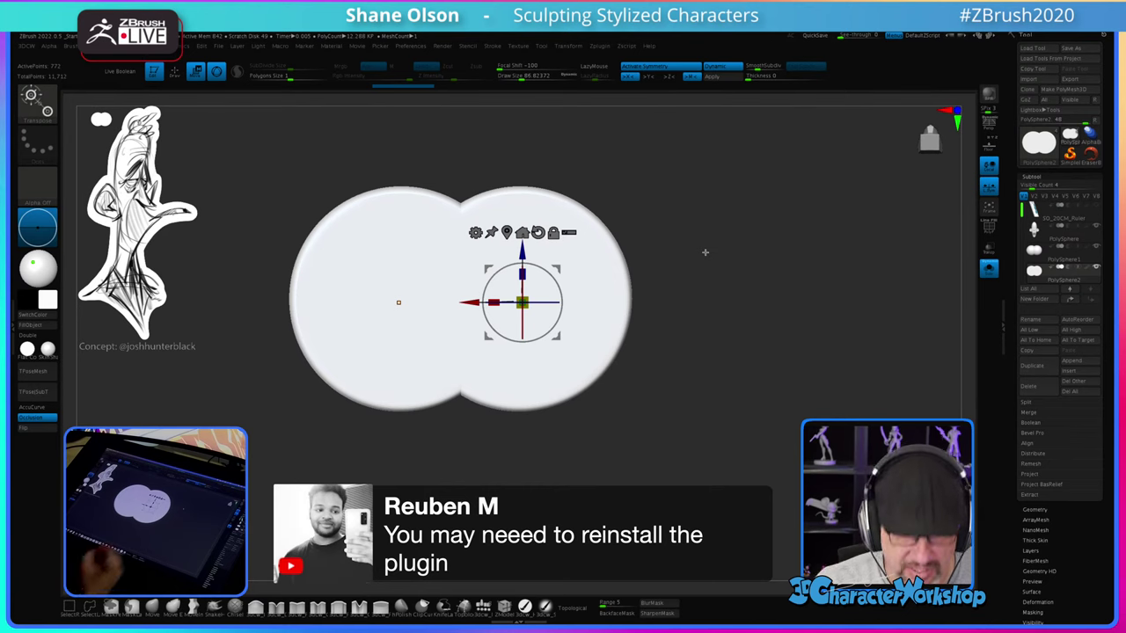
click(989, 268)
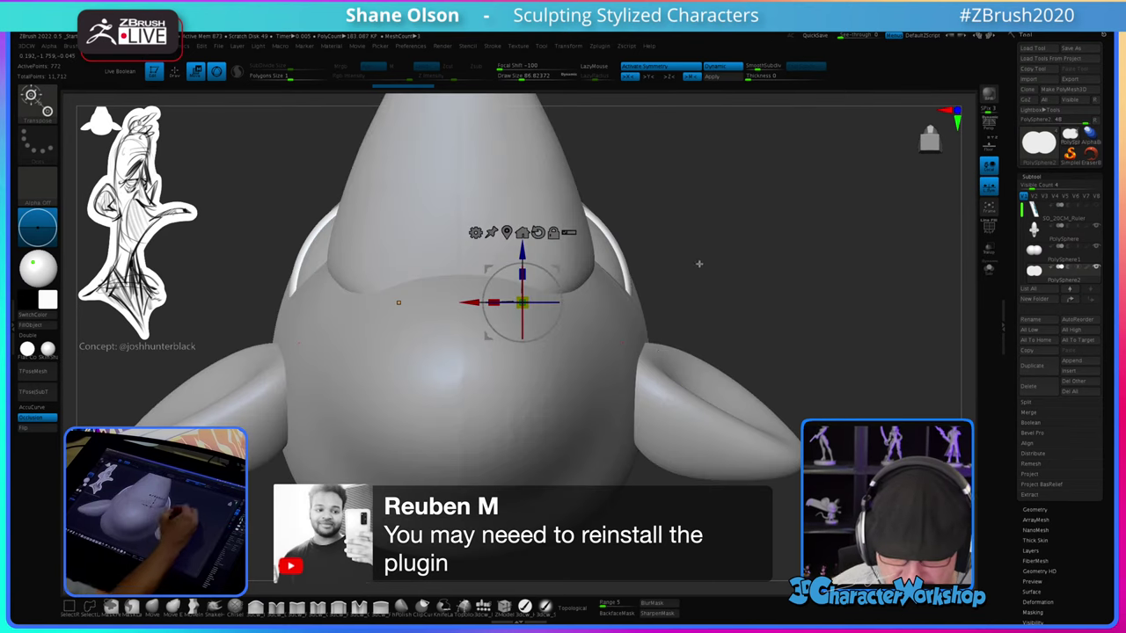
Return to Draw mode and turn the head from front to a near-profile view
drag(699, 265, 712, 287)
key(q)
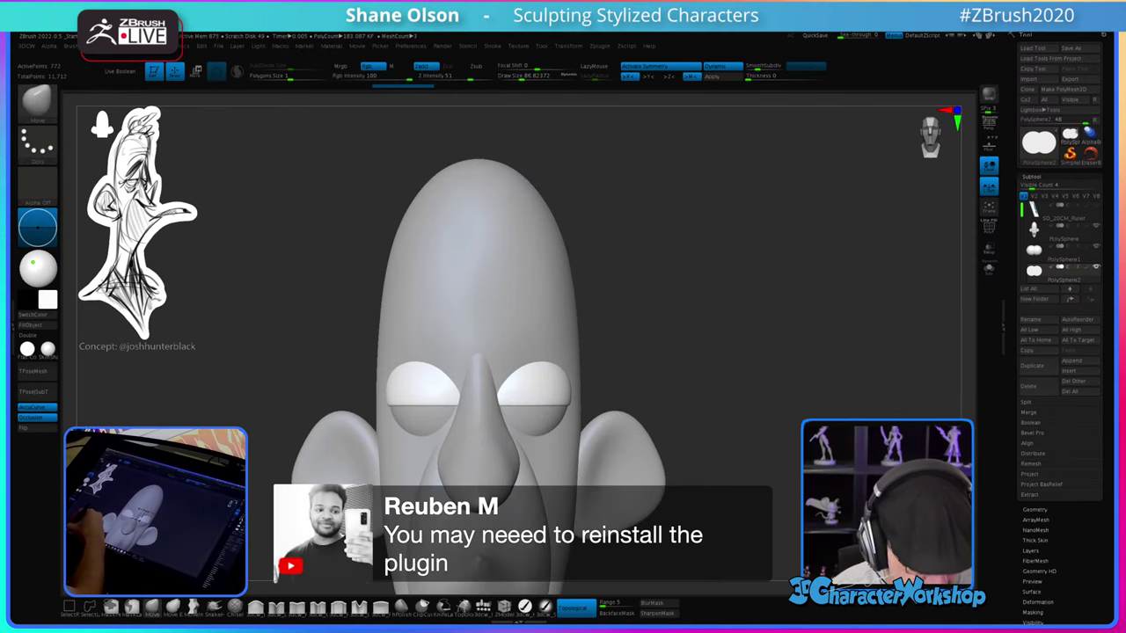
drag(680, 338, 665, 335)
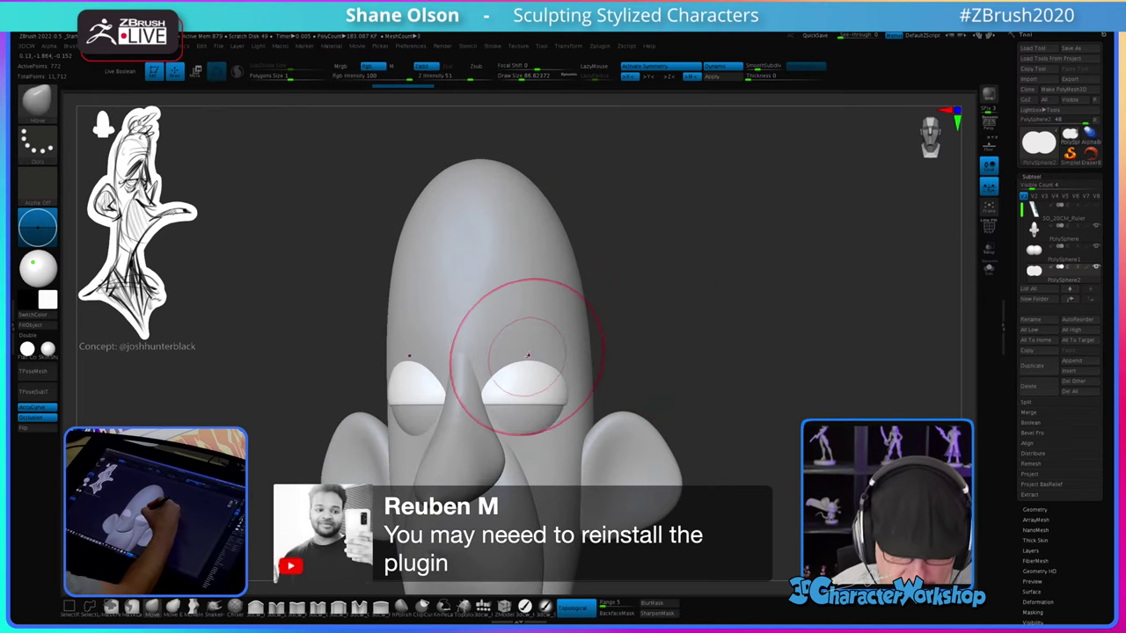
drag(643, 294, 568, 334)
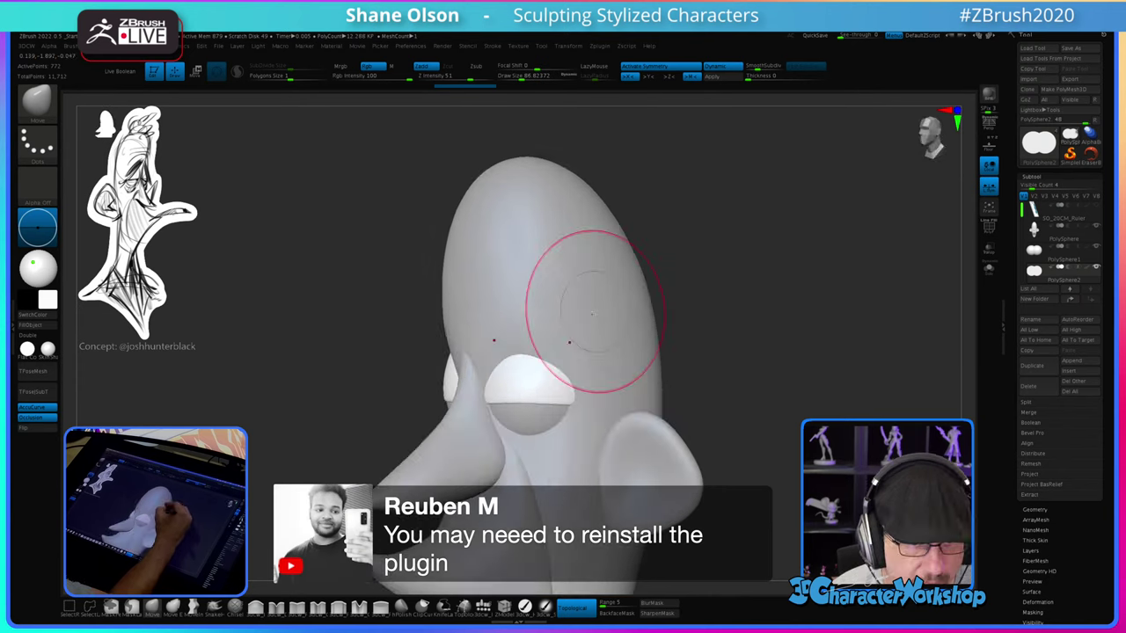
drag(492, 314, 485, 277)
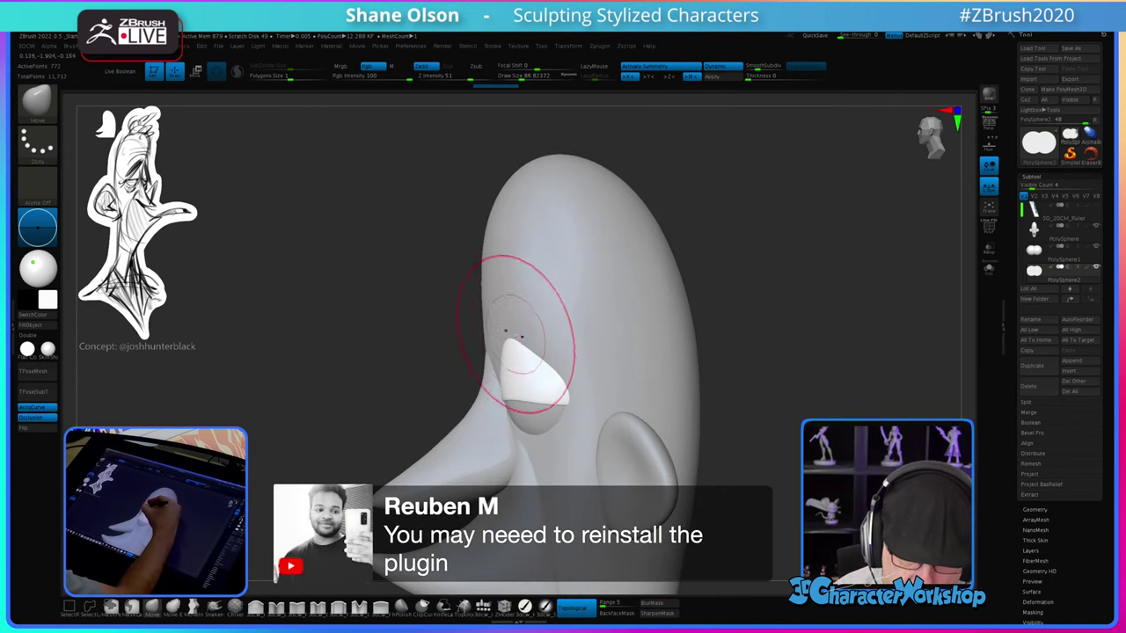
Pick the Move brush, reselect the eyelid shell subtool and adjust the brush size
key(ctrl)
alt+click(604, 359)
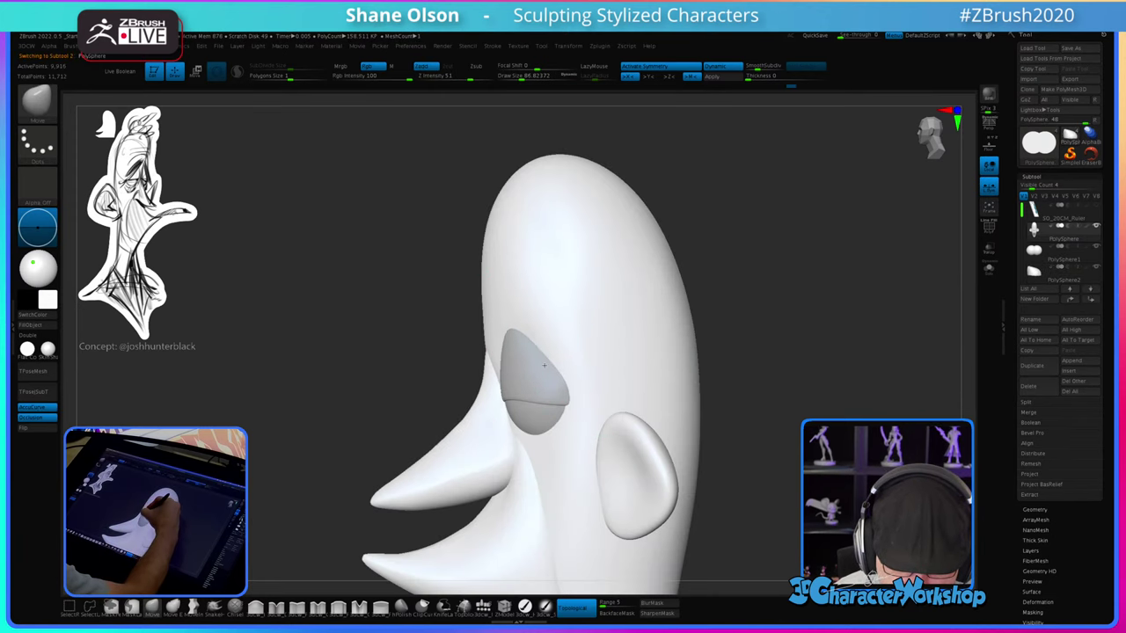
mouse_move(546, 349)
mouse_down()
mouse_move(586, 317)
mouse_move(534, 336)
mouse_up()
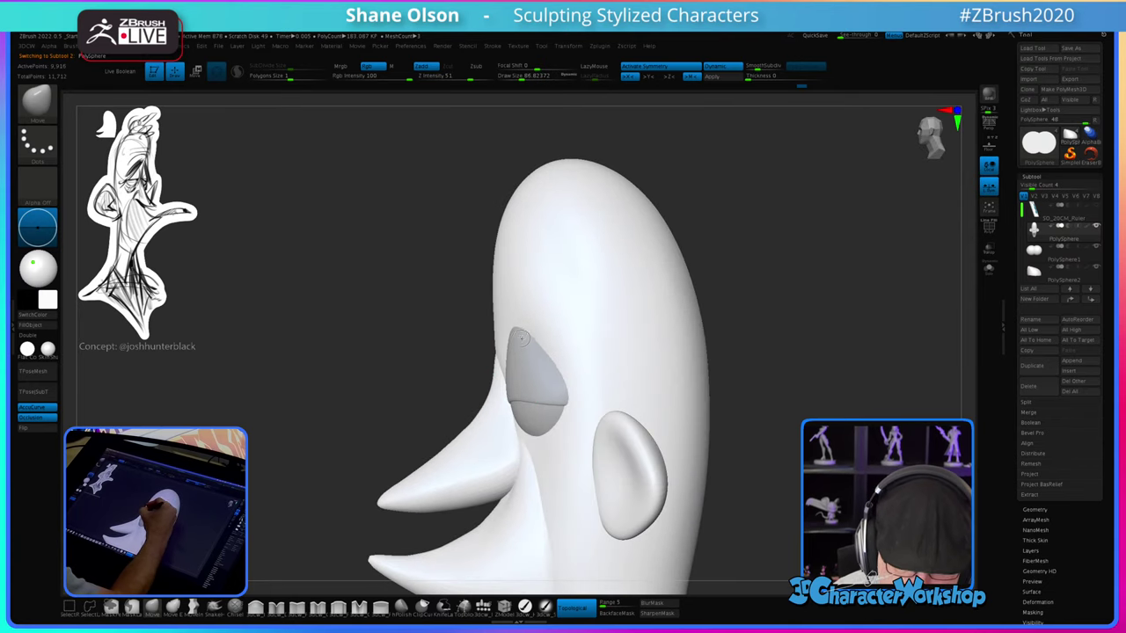
alt+click(523, 344)
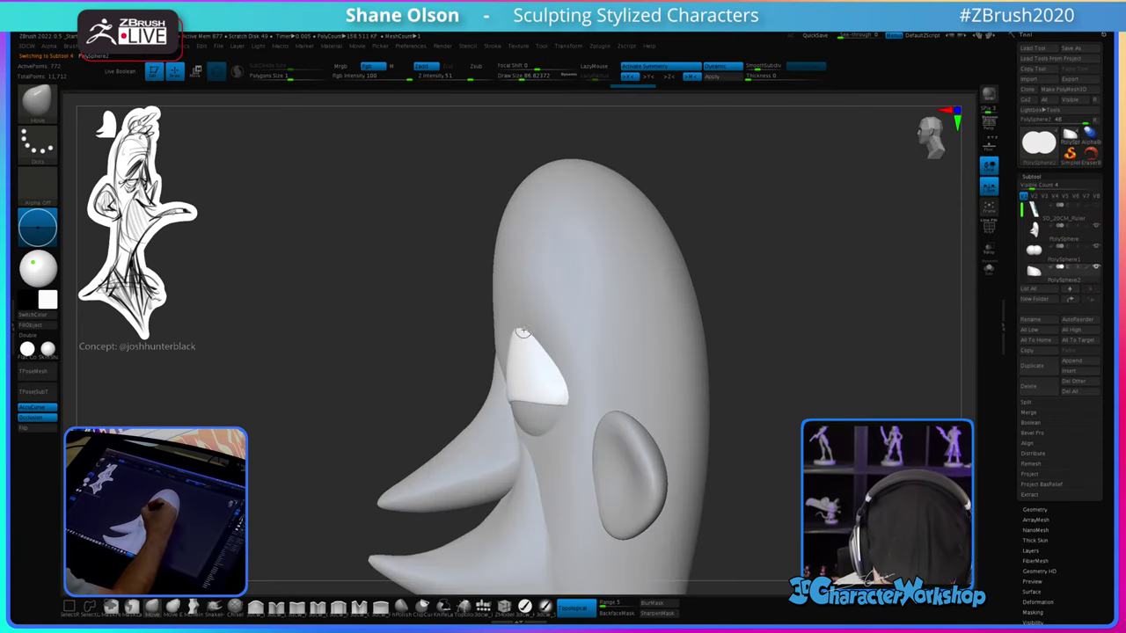
mouse_move(528, 329)
mouse_down()
mouse_move(575, 309)
mouse_move(515, 327)
mouse_move(560, 315)
mouse_move(536, 297)
mouse_move(548, 337)
mouse_move(540, 333)
mouse_move(611, 340)
mouse_up()
key(s)
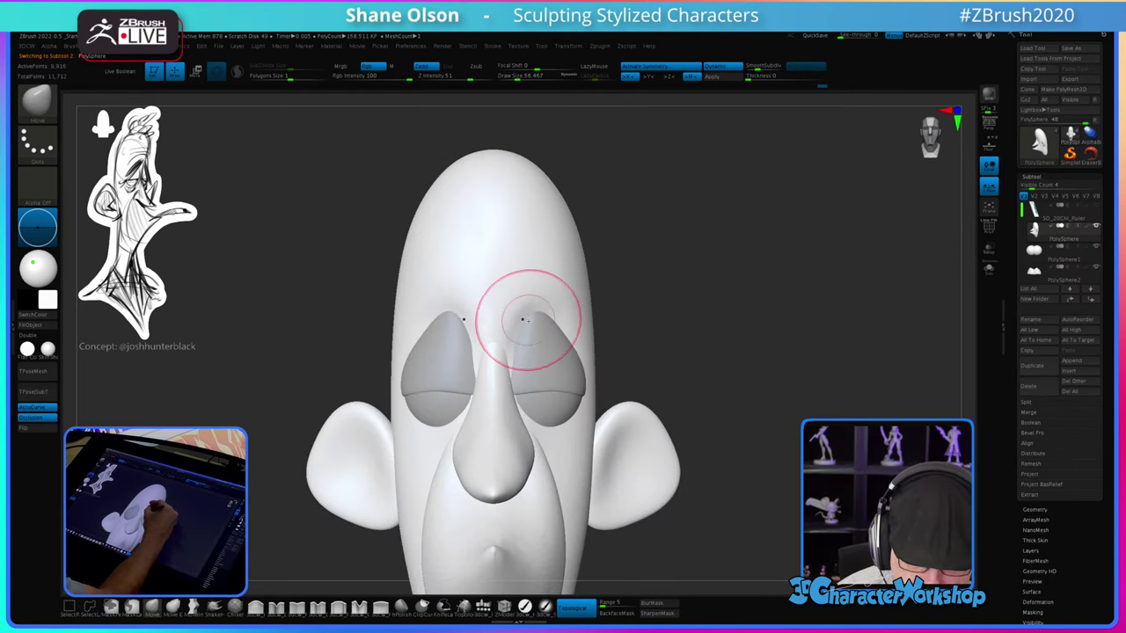
Smooth the eyelid shells with the brush enlarged to about 64.9, checking three-quarter and front views
mouse_move(553, 311)
mouse_down()
mouse_move(545, 335)
mouse_move(540, 302)
mouse_move(571, 308)
mouse_move(537, 303)
mouse_up()
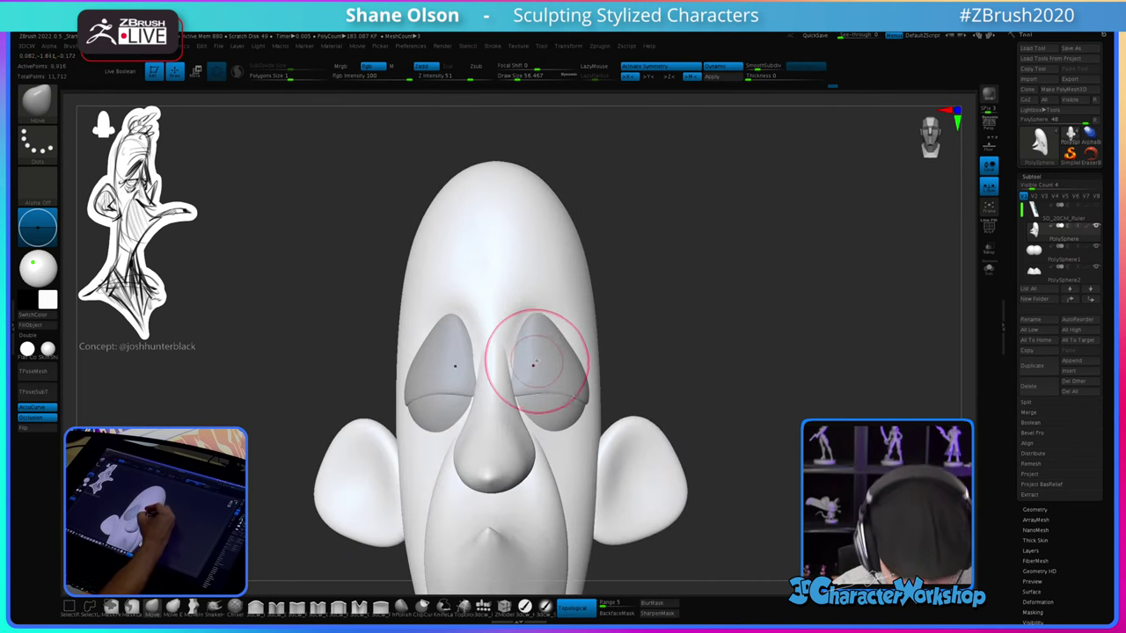
drag(534, 363, 540, 375)
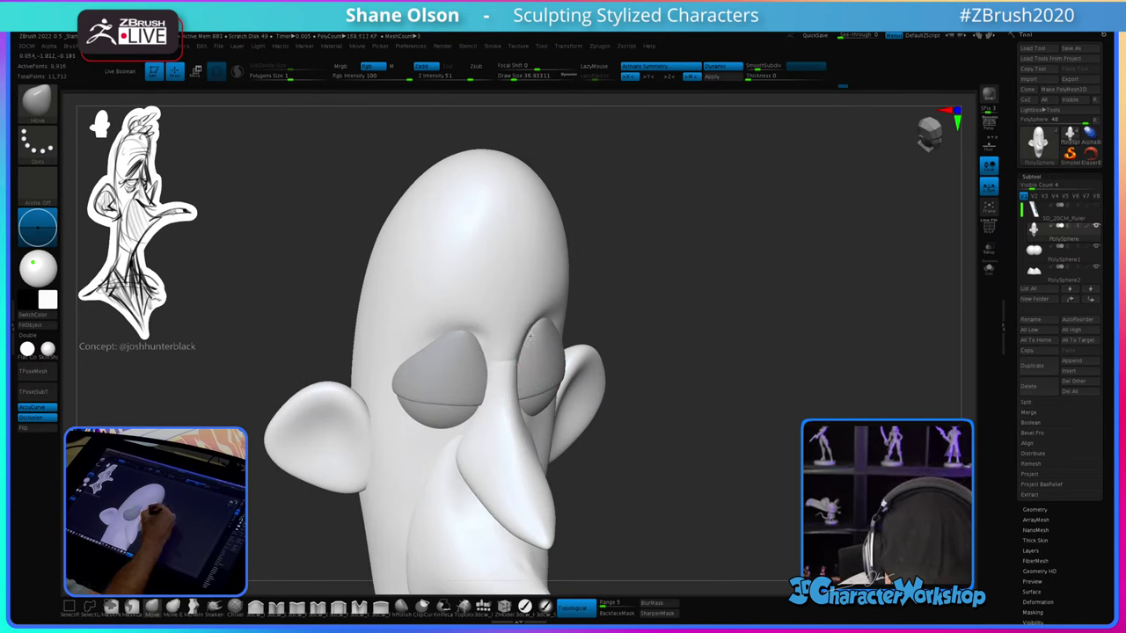
mouse_move(531, 337)
mouse_down()
mouse_move(527, 296)
mouse_move(515, 307)
mouse_move(528, 297)
mouse_move(514, 300)
mouse_move(515, 290)
mouse_move(591, 280)
mouse_move(557, 281)
mouse_up()
key(s)
key(shift)
key(shift)
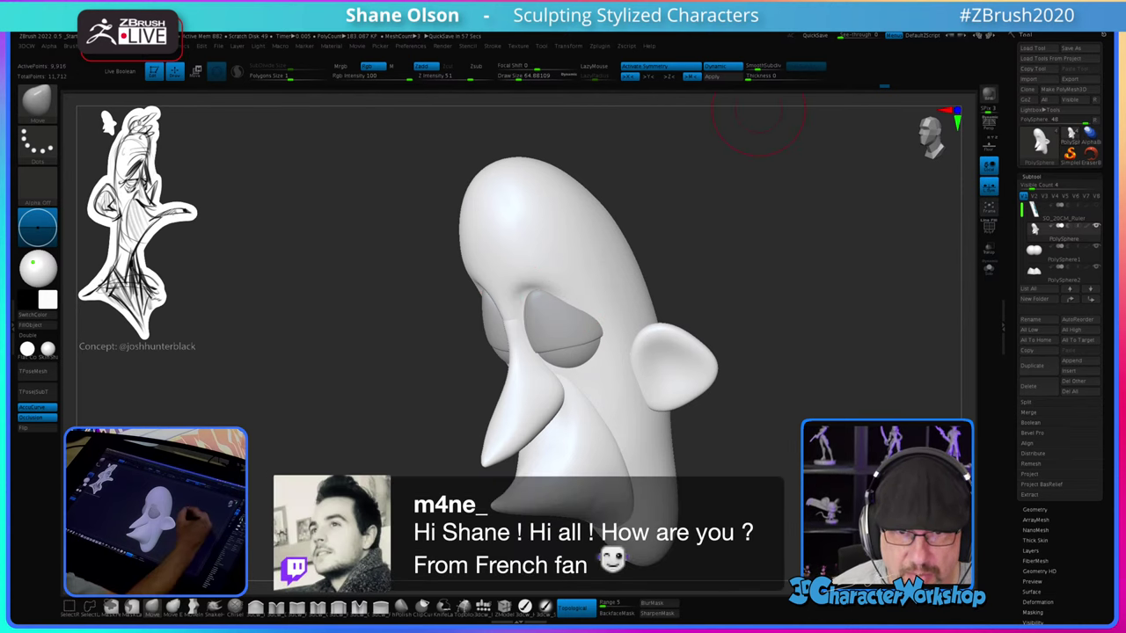
drag(746, 295, 616, 368)
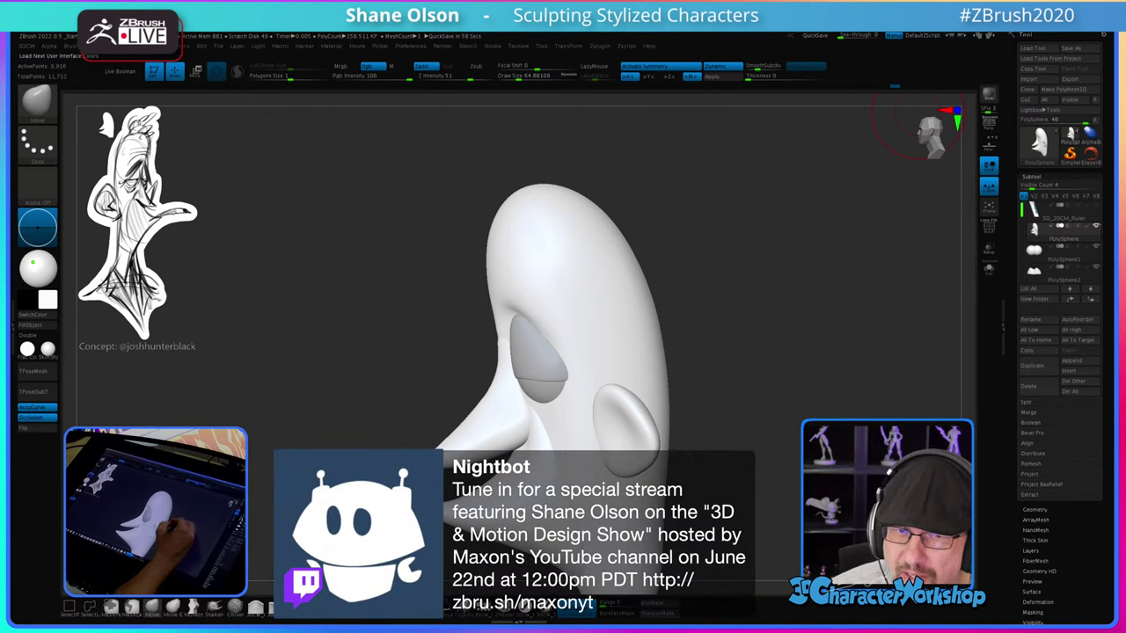
Smooth the eyelid shells near the brow from several angles, then shrink the brush slightly
mouse_move(742, 321)
mouse_down()
mouse_move(704, 334)
mouse_move(716, 352)
mouse_move(792, 316)
mouse_up()
mouse_move(754, 357)
mouse_down()
mouse_move(590, 238)
mouse_move(431, 242)
mouse_up()
mouse_move(880, 255)
alt+mouse_down()
mouse_move(528, 259)
mouse_move(699, 288)
mouse_move(727, 232)
mouse_move(686, 292)
mouse_move(696, 289)
mouse_move(515, 281)
alt+mouse_up()
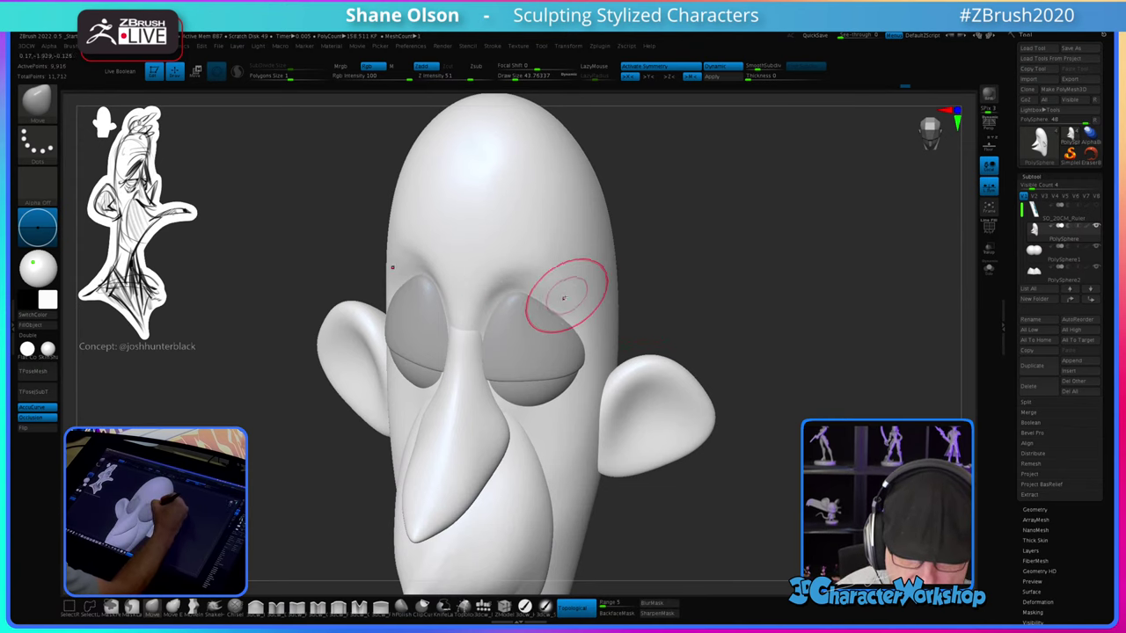
key(shift)
mouse_move(748, 290)
mouse_down()
mouse_move(616, 296)
mouse_move(607, 291)
mouse_move(625, 280)
mouse_move(594, 266)
mouse_up()
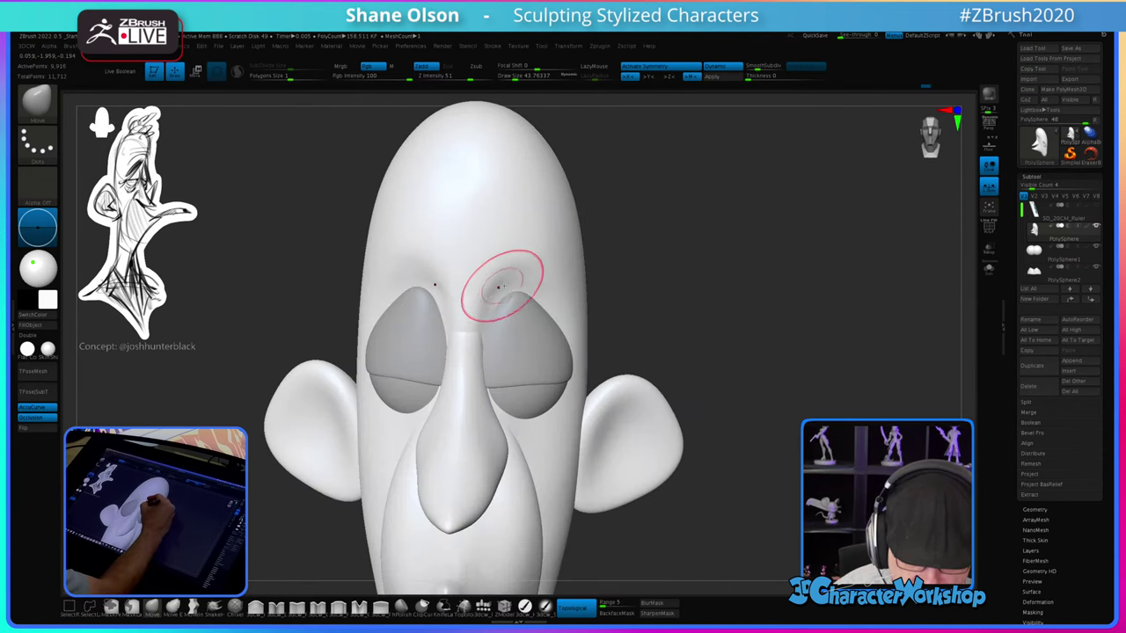
mouse_move(498, 286)
mouse_down()
mouse_move(501, 299)
mouse_move(508, 283)
mouse_move(585, 251)
mouse_move(744, 355)
mouse_move(727, 329)
mouse_move(686, 352)
mouse_up()
key(s)
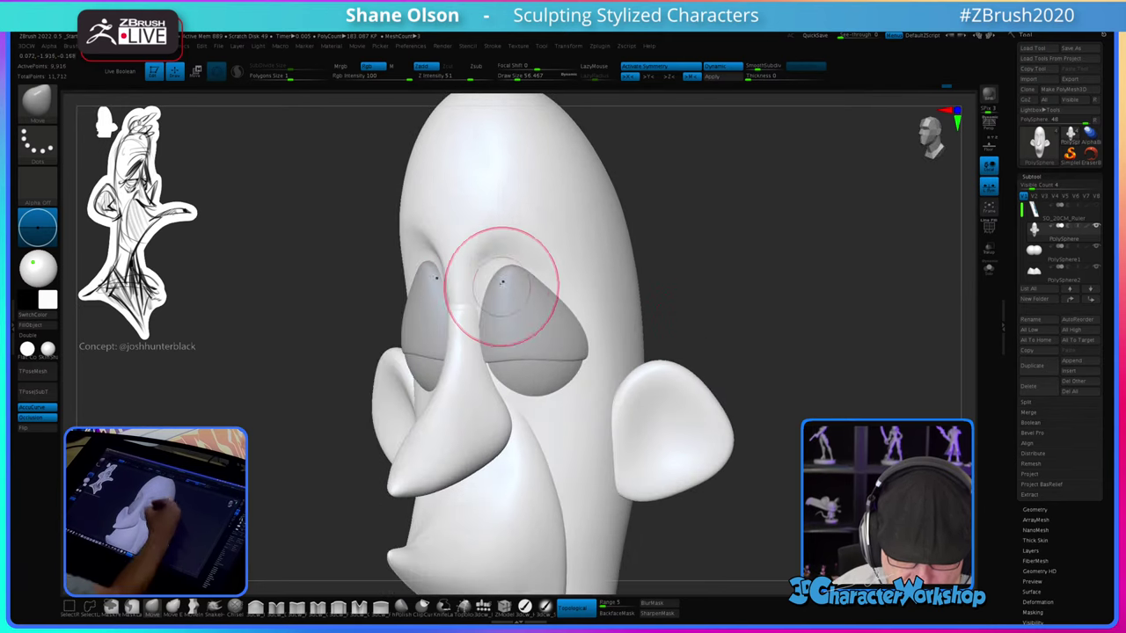
Nudge the shells with the Move brush at about 43.76 Draw Size
key(b)
key(m)
key(t)
right_drag(563, 294, 563, 293)
key(s)
drag(563, 293, 549, 258)
right_drag(548, 259, 548, 269)
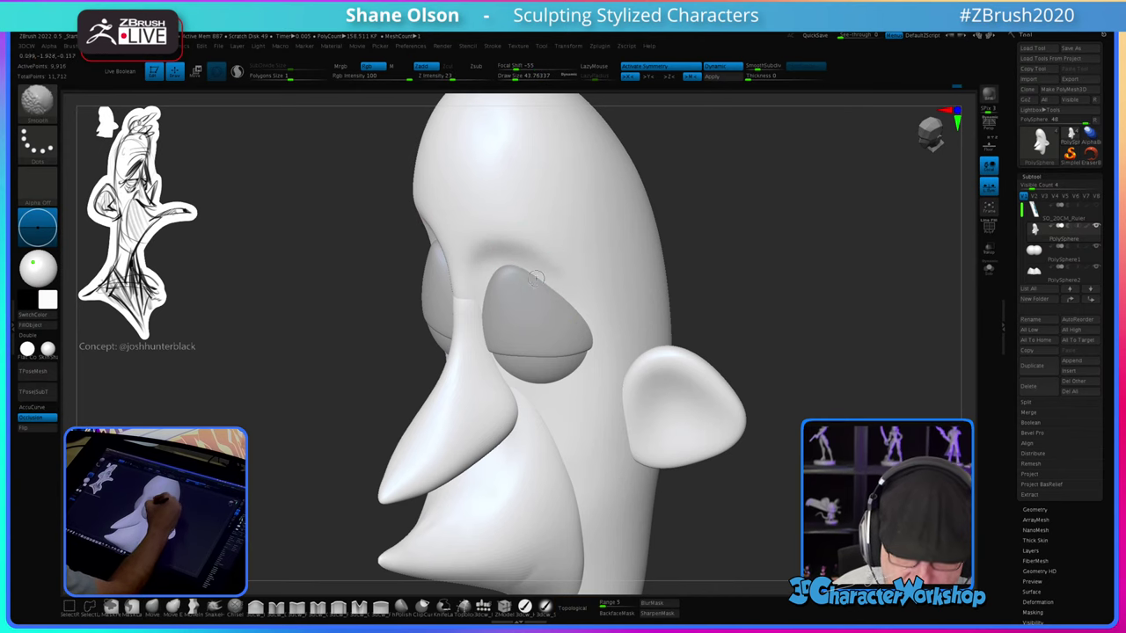
shift+right_drag(554, 290, 602, 345)
right_drag(711, 401, 682, 396)
Pull the eyelid shells into taller pointed tips using the Move brush at about 70.82 size
alt+click(519, 300)
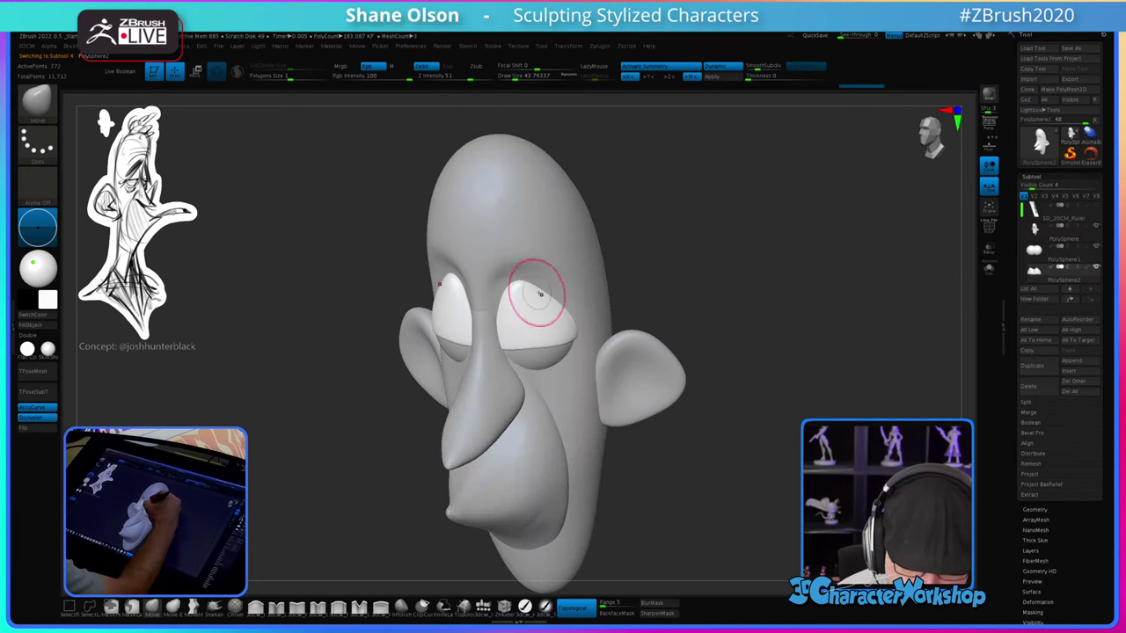
right_drag(692, 280, 681, 287)
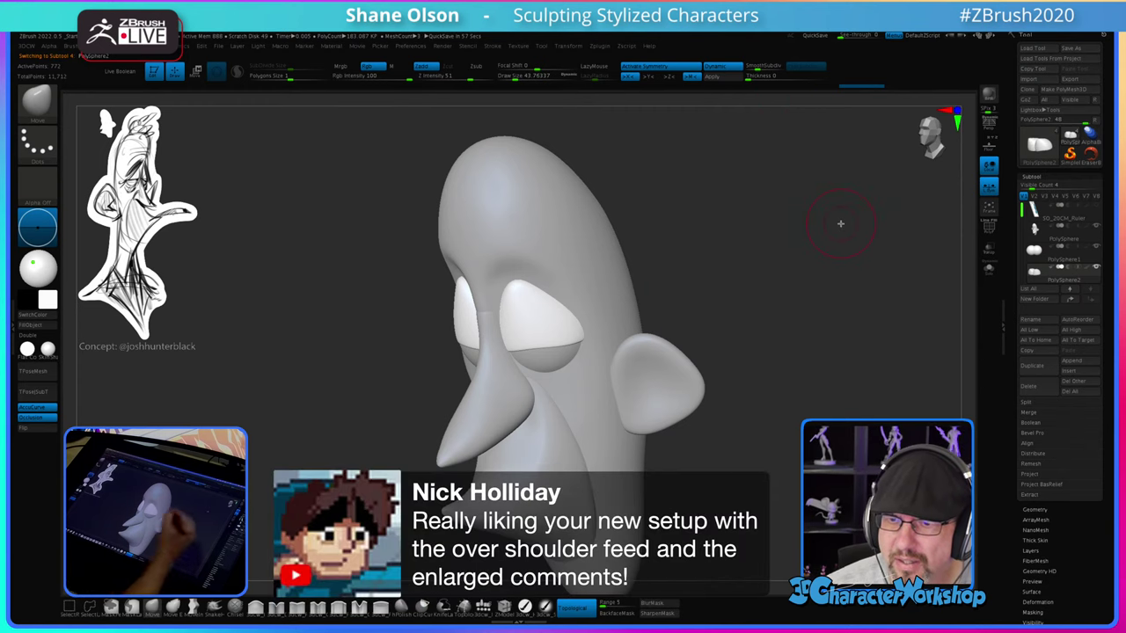
drag(734, 329, 747, 324)
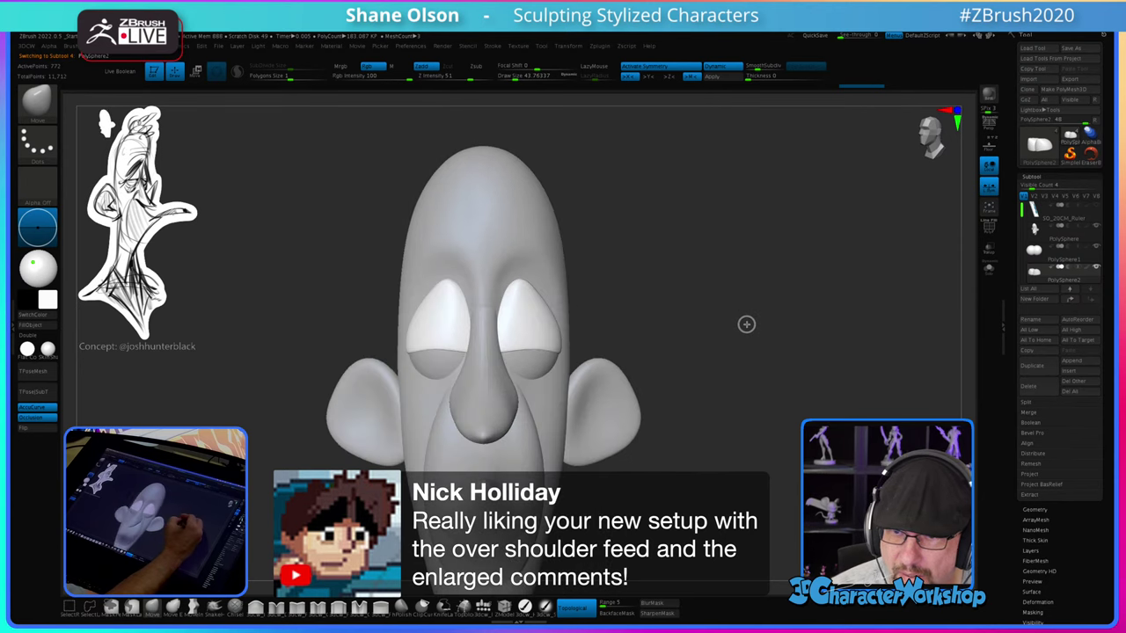
mouse_move(730, 374)
mouse_down()
mouse_move(710, 346)
mouse_move(715, 294)
mouse_up()
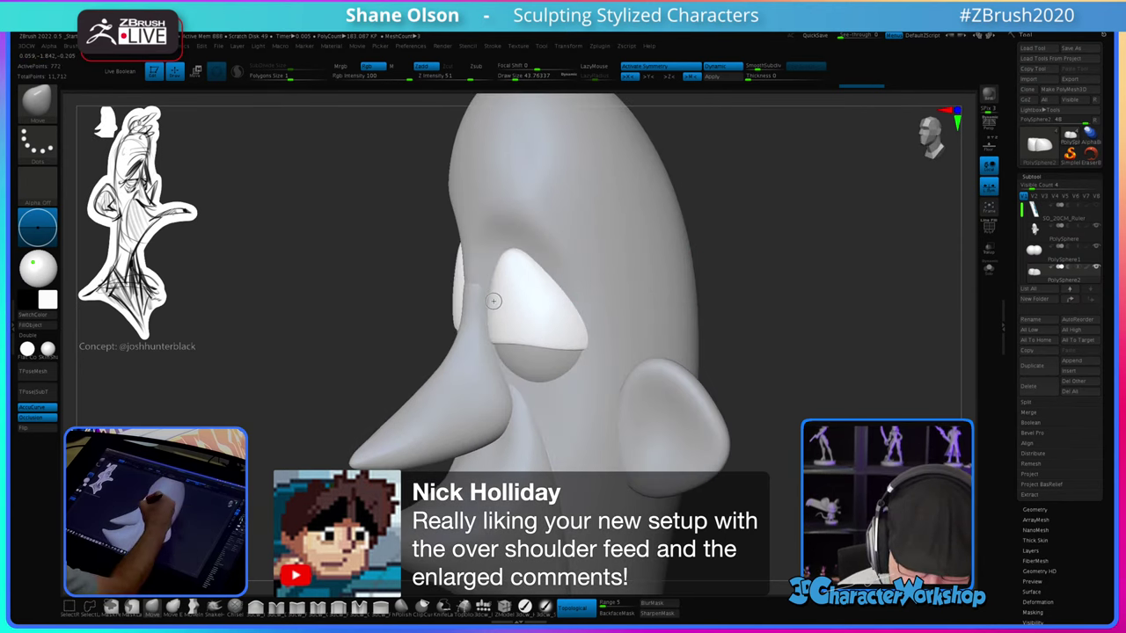
key(s)
mouse_move(507, 284)
mouse_down()
mouse_move(521, 284)
mouse_move(515, 272)
mouse_move(551, 297)
mouse_move(546, 281)
mouse_up()
mouse_move(521, 267)
right_down()
mouse_move(541, 252)
mouse_move(546, 284)
mouse_move(499, 276)
mouse_move(588, 251)
right_up()
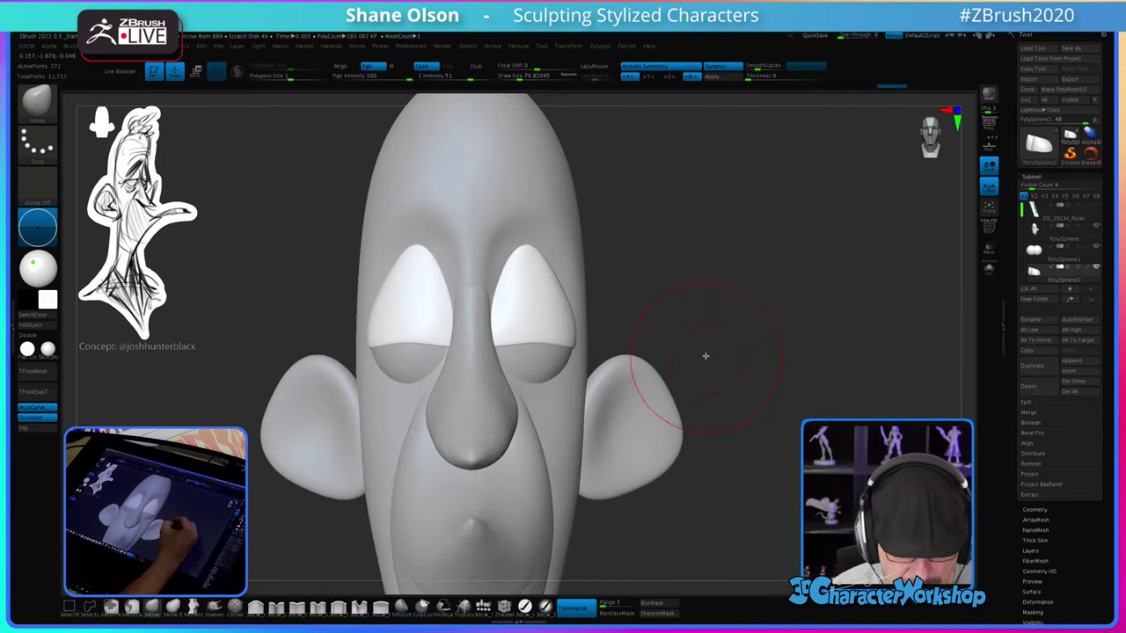
right_drag(703, 357, 699, 335)
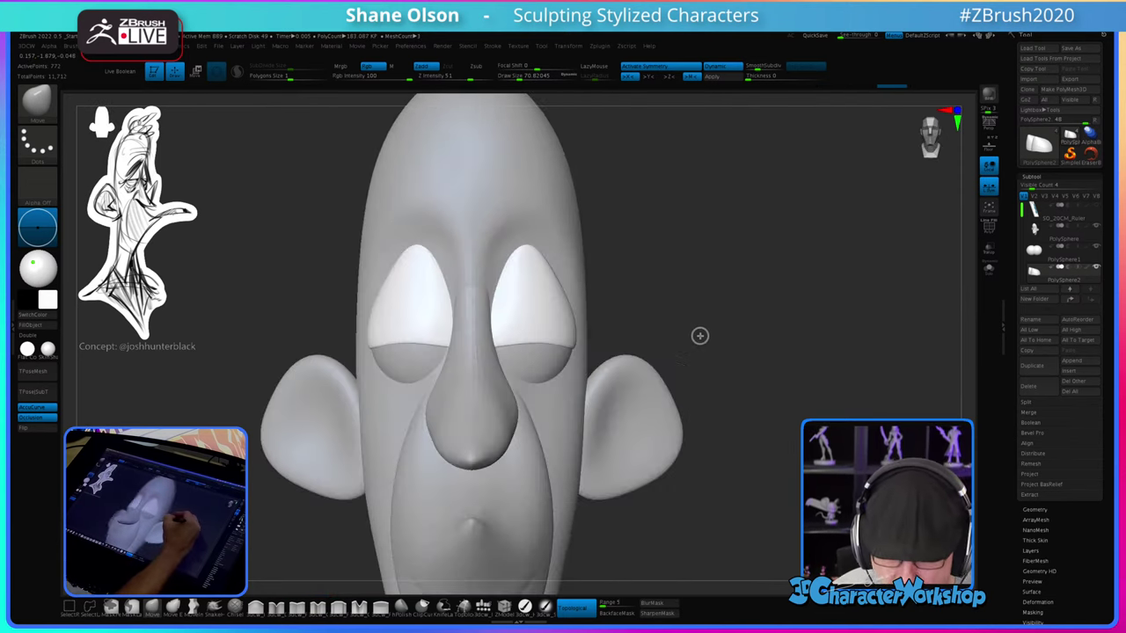
ctrl+right_drag(724, 390, 714, 383)
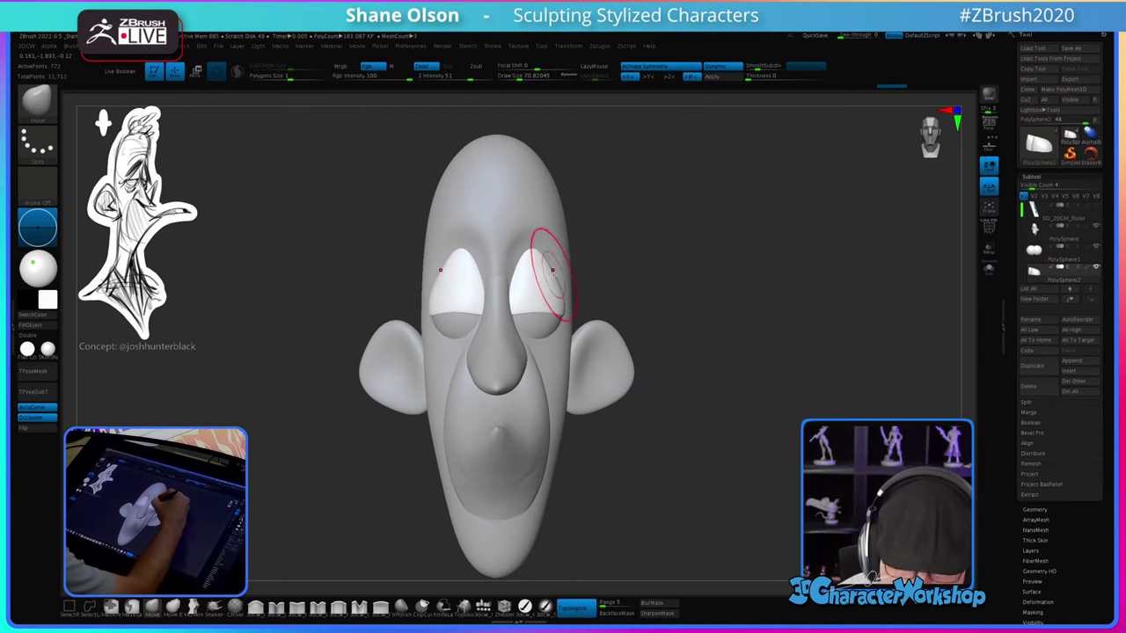
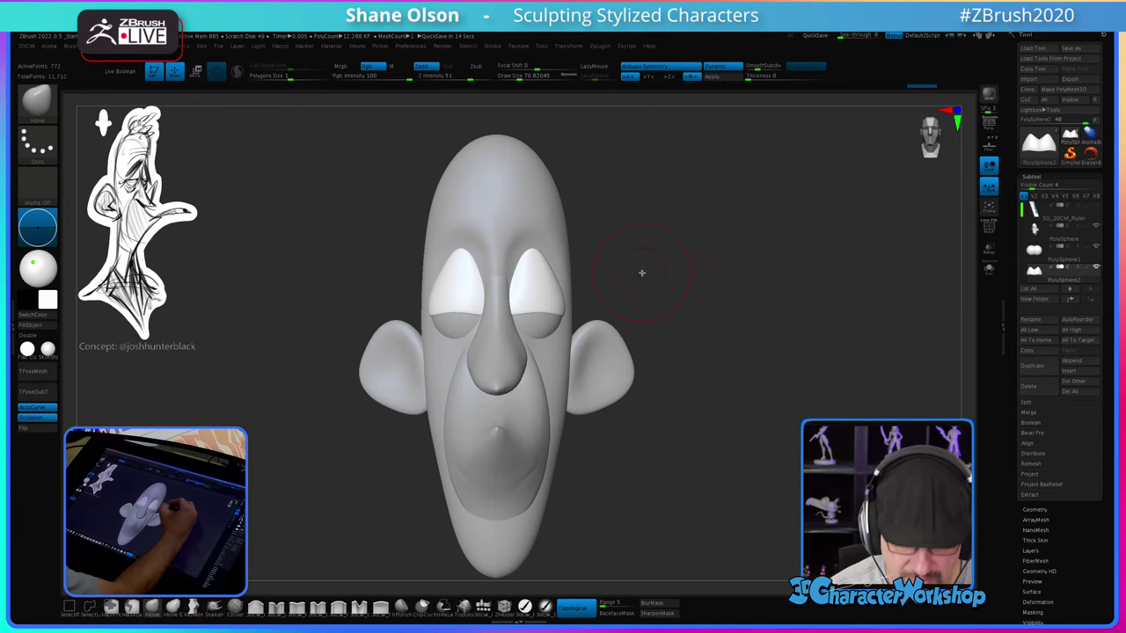
Orbit the caricature head to review it from several angles
drag(641, 274, 536, 246)
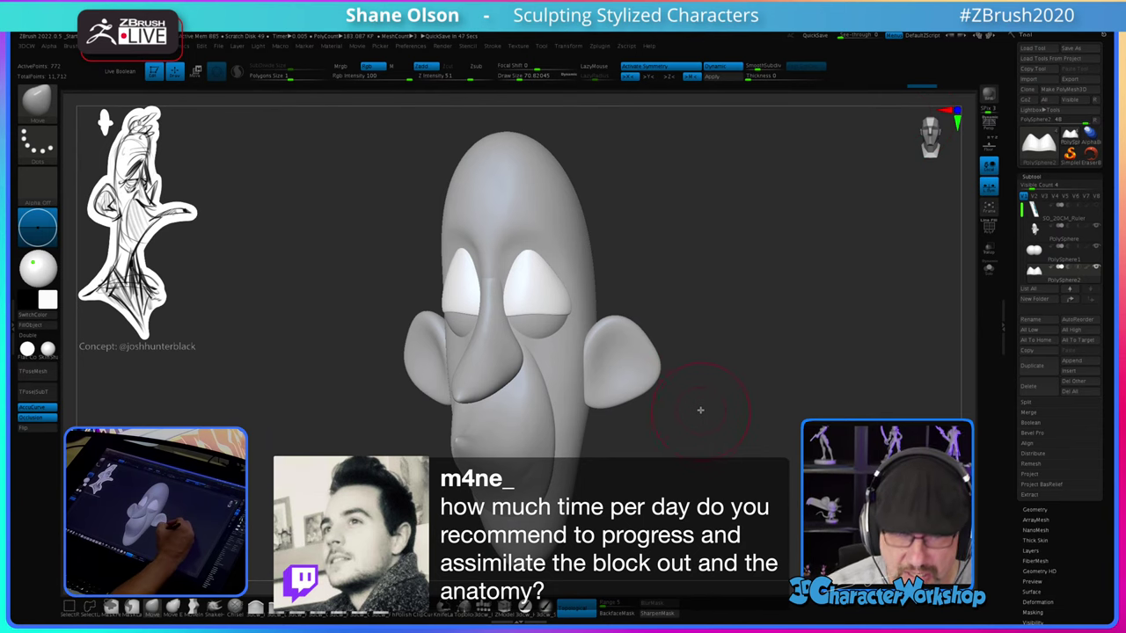
mouse_move(698, 397)
mouse_down()
mouse_move(709, 387)
mouse_move(705, 398)
mouse_up()
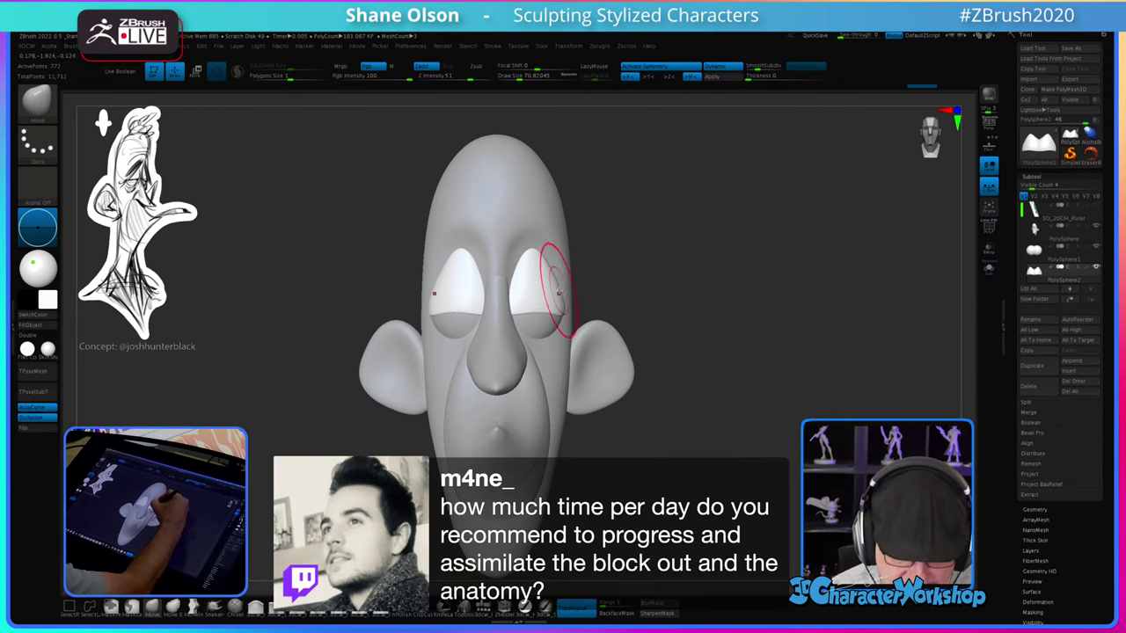
drag(555, 278, 561, 320)
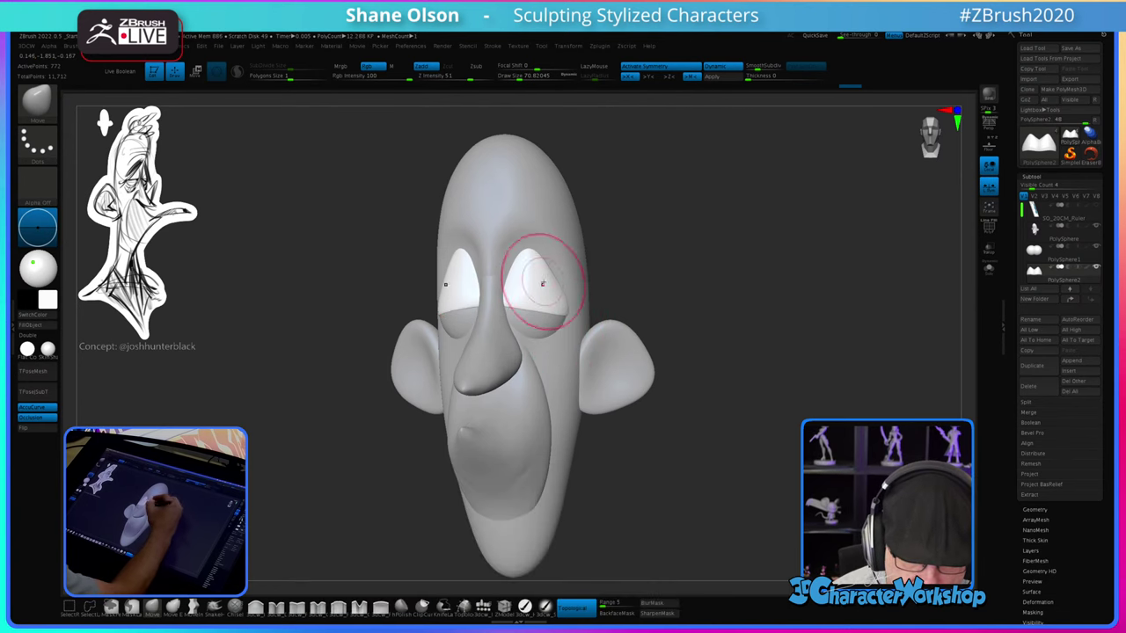
mouse_move(599, 290)
mouse_down()
mouse_move(582, 305)
mouse_move(566, 294)
mouse_move(573, 280)
mouse_move(595, 303)
mouse_move(578, 324)
mouse_move(528, 326)
mouse_up()
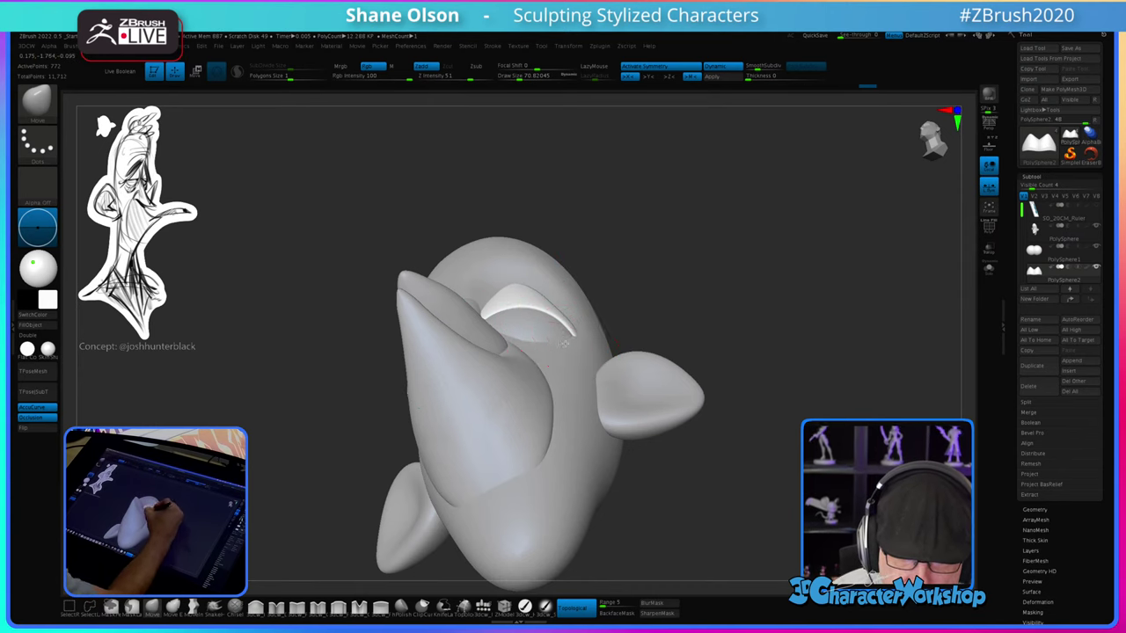
mouse_move(700, 330)
mouse_down()
mouse_move(727, 327)
mouse_move(721, 372)
mouse_up()
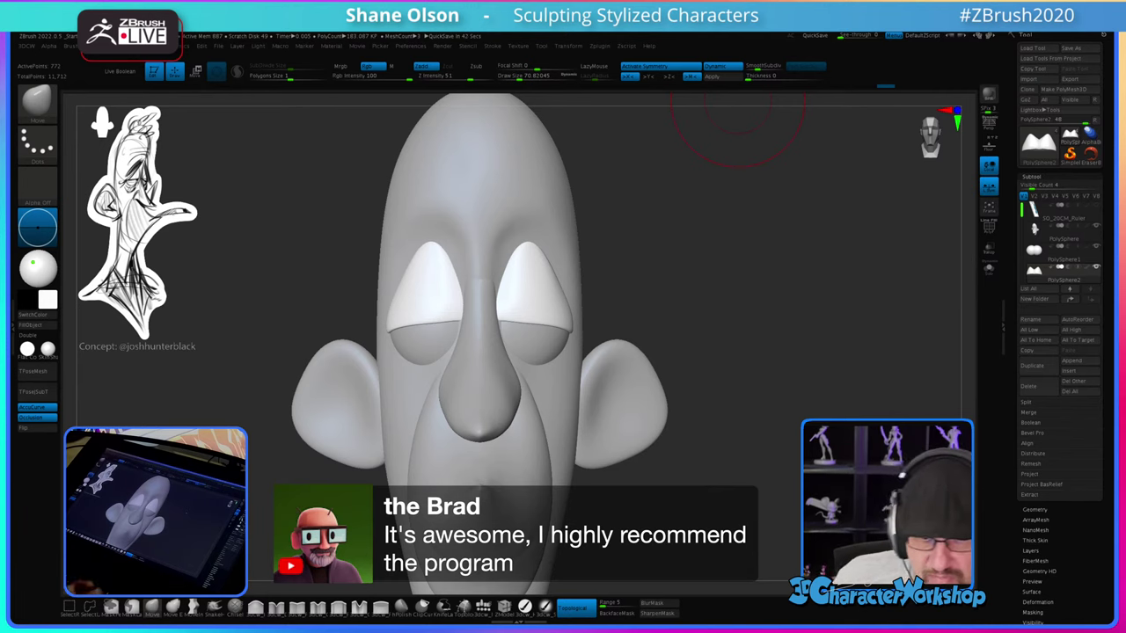
drag(624, 314, 572, 307)
Reduce Draw Size, select the head subtool instead of the eye, and turn on PolyFrame
key(s)
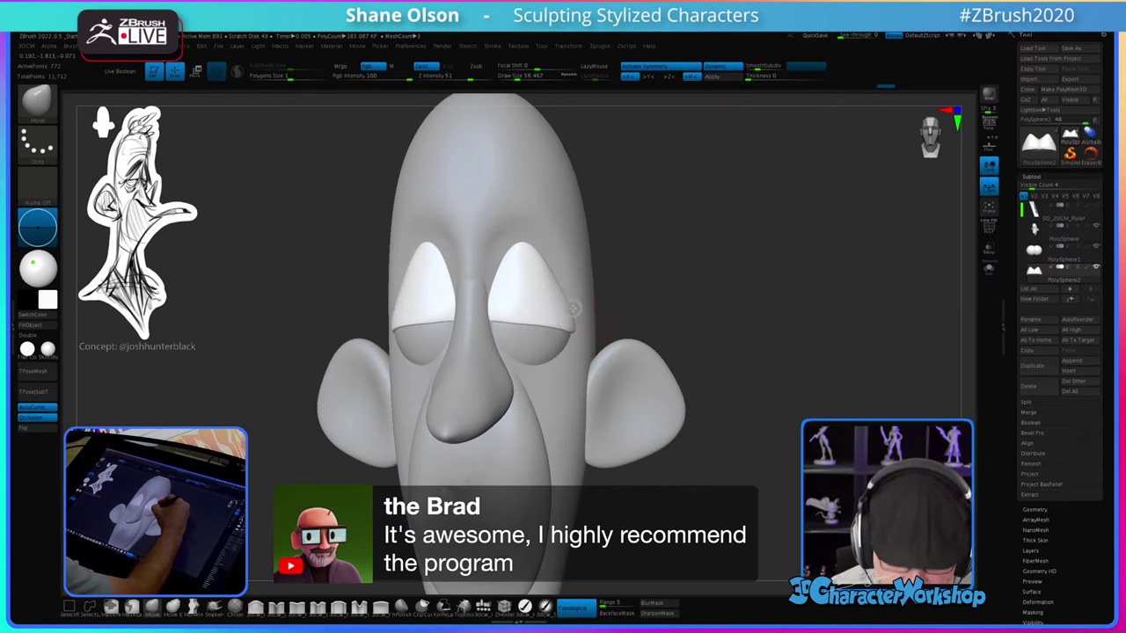
mouse_move(548, 251)
right_down()
mouse_move(532, 260)
mouse_move(583, 296)
mouse_move(541, 286)
mouse_move(603, 279)
mouse_move(574, 264)
mouse_move(578, 291)
mouse_move(628, 269)
mouse_move(724, 432)
mouse_move(701, 382)
mouse_move(666, 414)
mouse_move(671, 429)
mouse_move(540, 477)
mouse_move(584, 493)
mouse_move(706, 447)
mouse_move(694, 489)
right_up()
alt+click(583, 287)
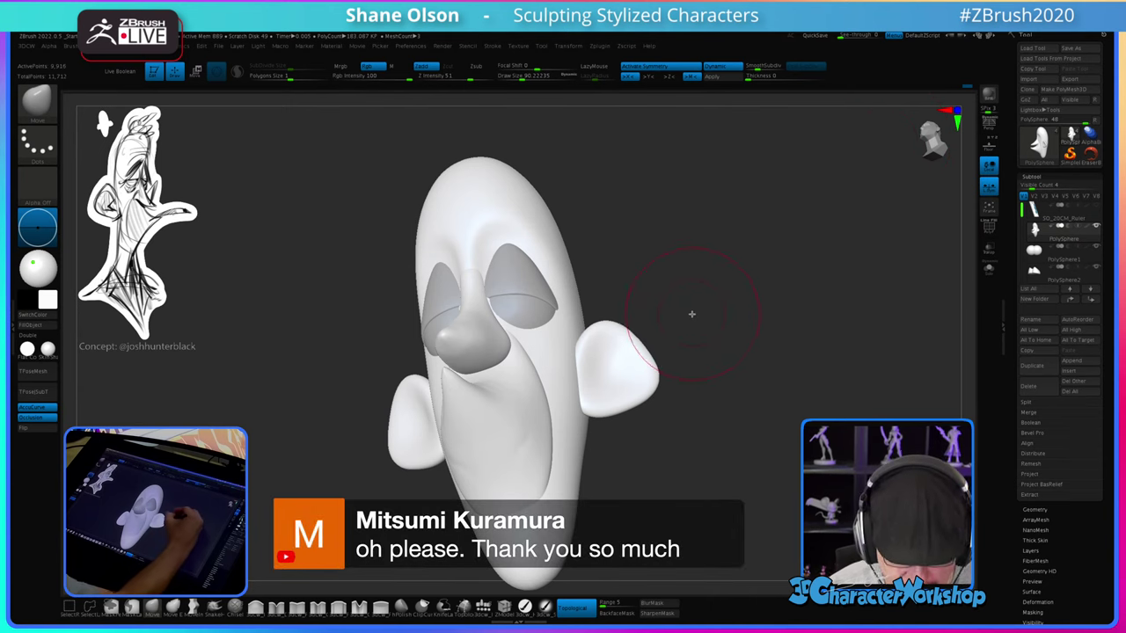
mouse_move(692, 314)
right_down()
mouse_move(635, 454)
mouse_move(530, 452)
right_up()
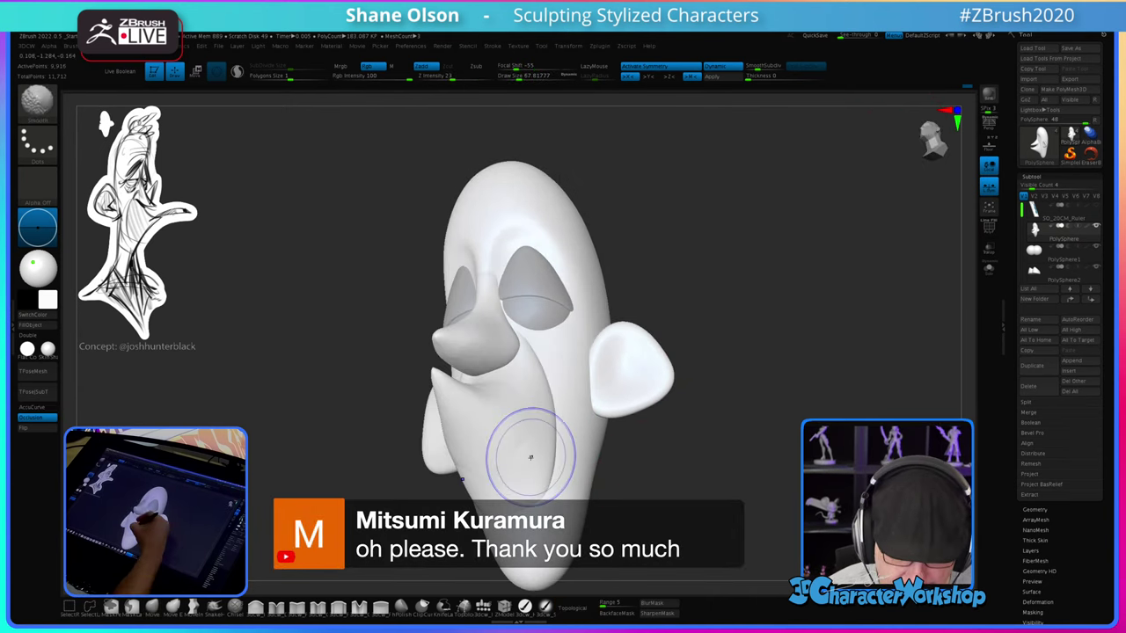
key(shift+f)
Shift-smooth the head's brow area while checking it from front and side views
key(shift)
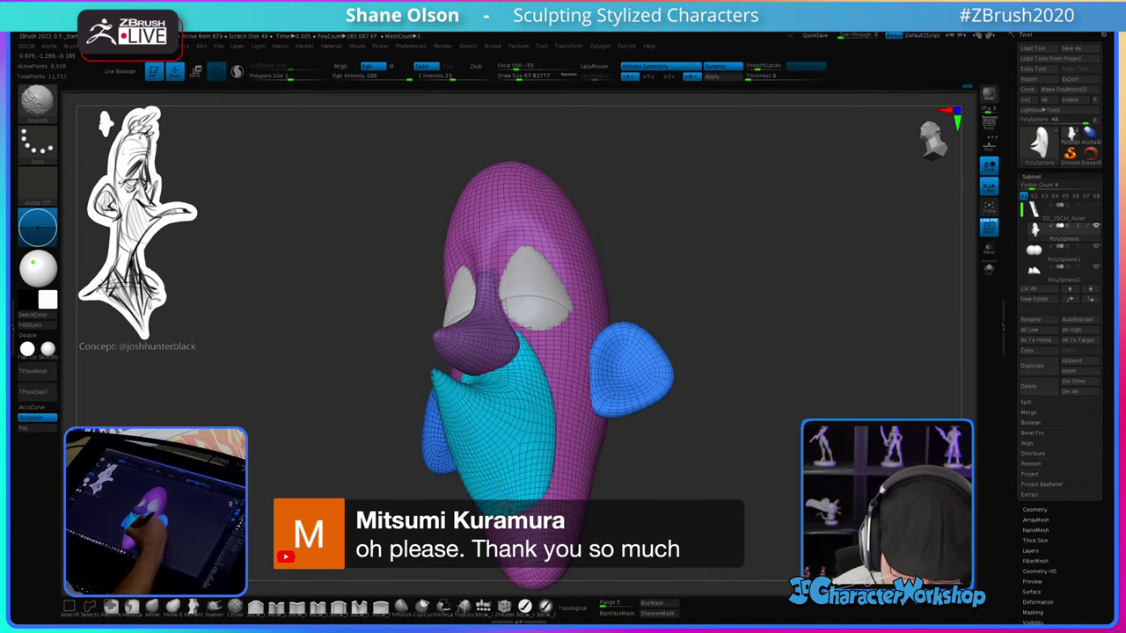
right_drag(672, 507, 703, 473)
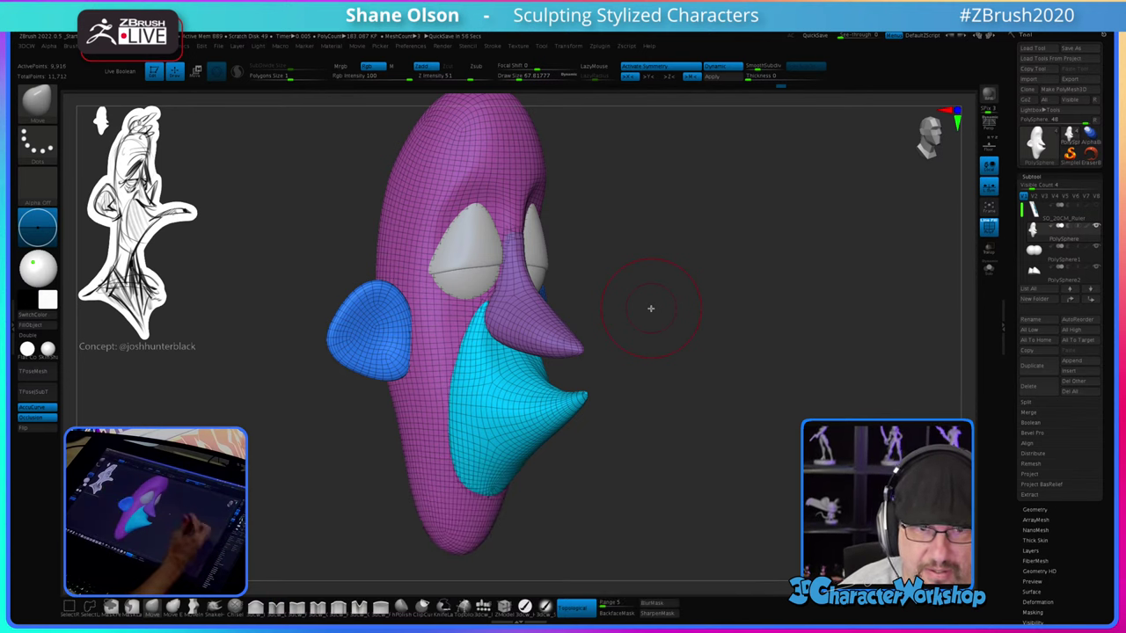
mouse_move(605, 261)
mouse_down()
mouse_move(593, 272)
mouse_move(612, 267)
mouse_up()
drag(666, 301, 667, 357)
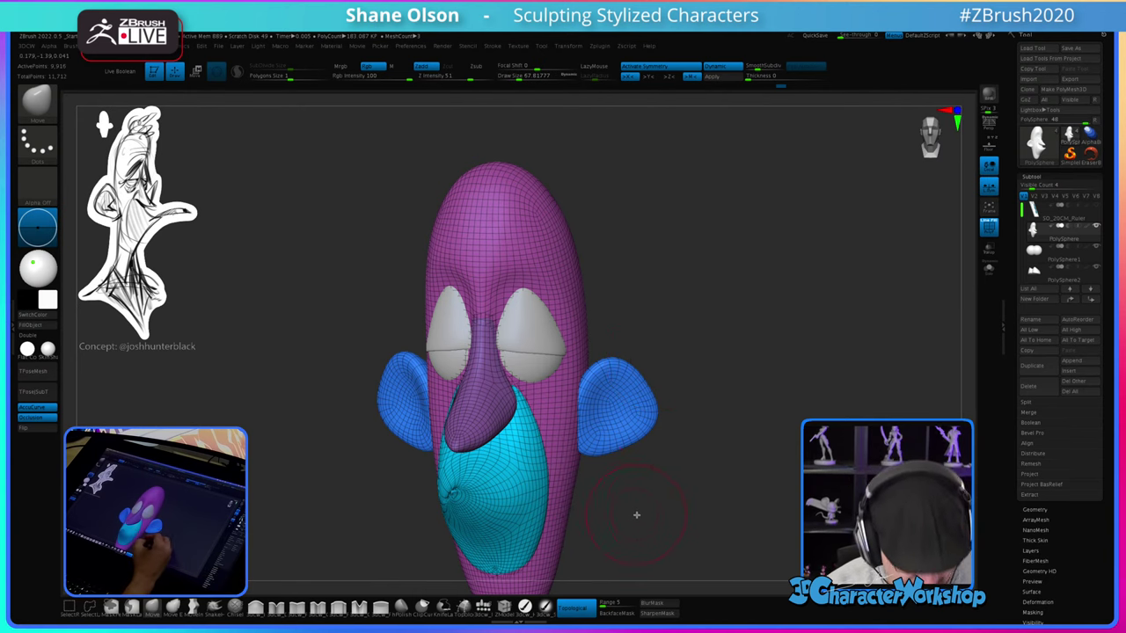
mouse_move(636, 515)
mouse_down()
mouse_move(672, 493)
mouse_move(667, 512)
mouse_move(731, 317)
mouse_move(701, 432)
mouse_move(724, 397)
mouse_move(721, 410)
mouse_move(724, 389)
mouse_move(704, 380)
mouse_up()
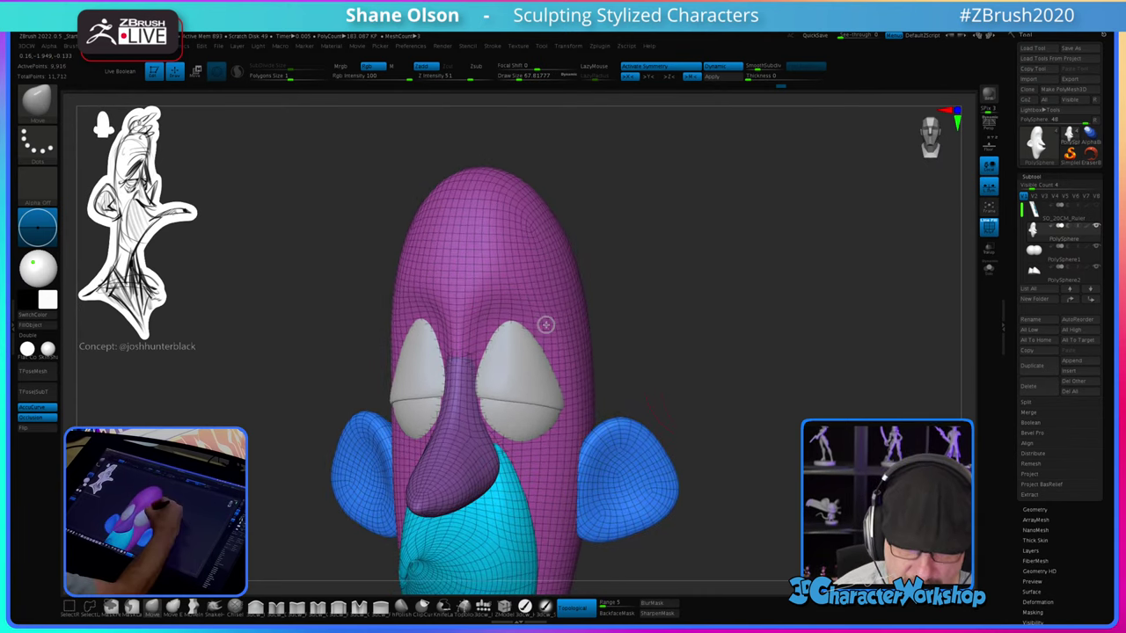
shift+right_drag(528, 314, 540, 276)
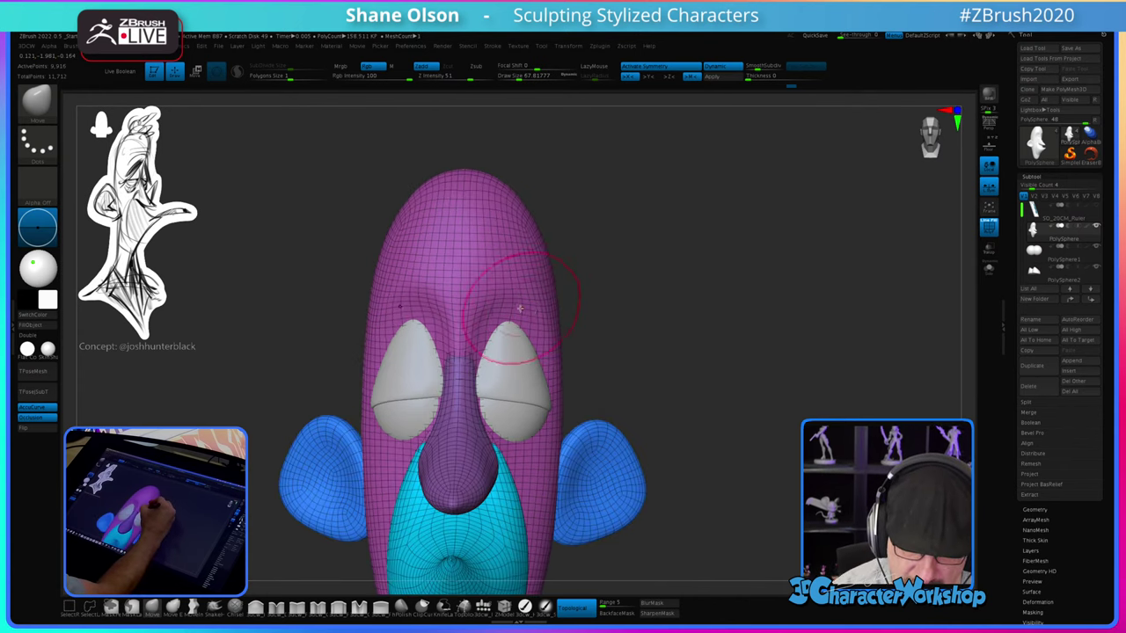
drag(580, 305, 575, 312)
Enlarge the brush to about 68 in a three-quarter view
key(s)
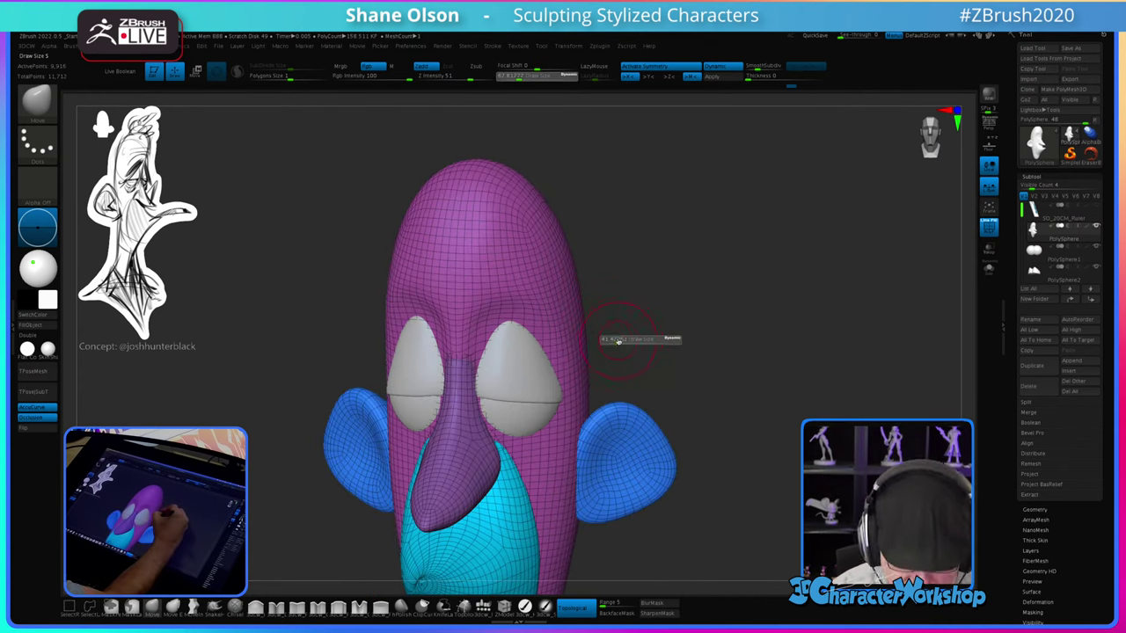
mouse_move(502, 301)
right_down()
mouse_move(574, 323)
mouse_move(573, 307)
right_up()
key(s)
drag(550, 358, 581, 357)
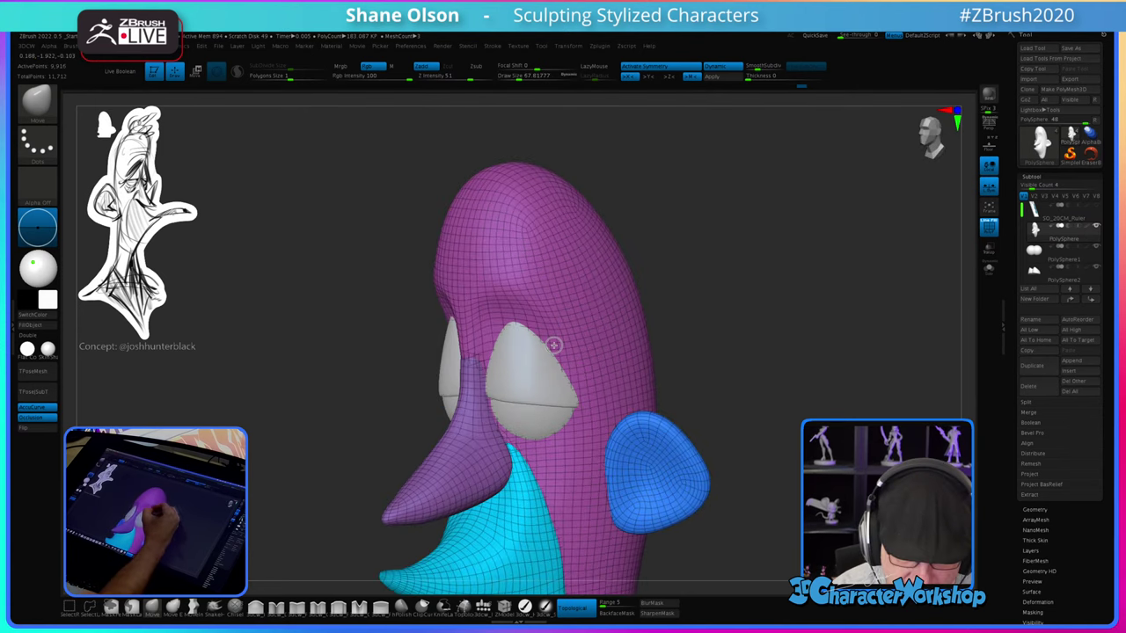
Sculpt the forehead and brow above the eyes, raising brush size to 62, then lowering to 43
right_drag(565, 331, 681, 383)
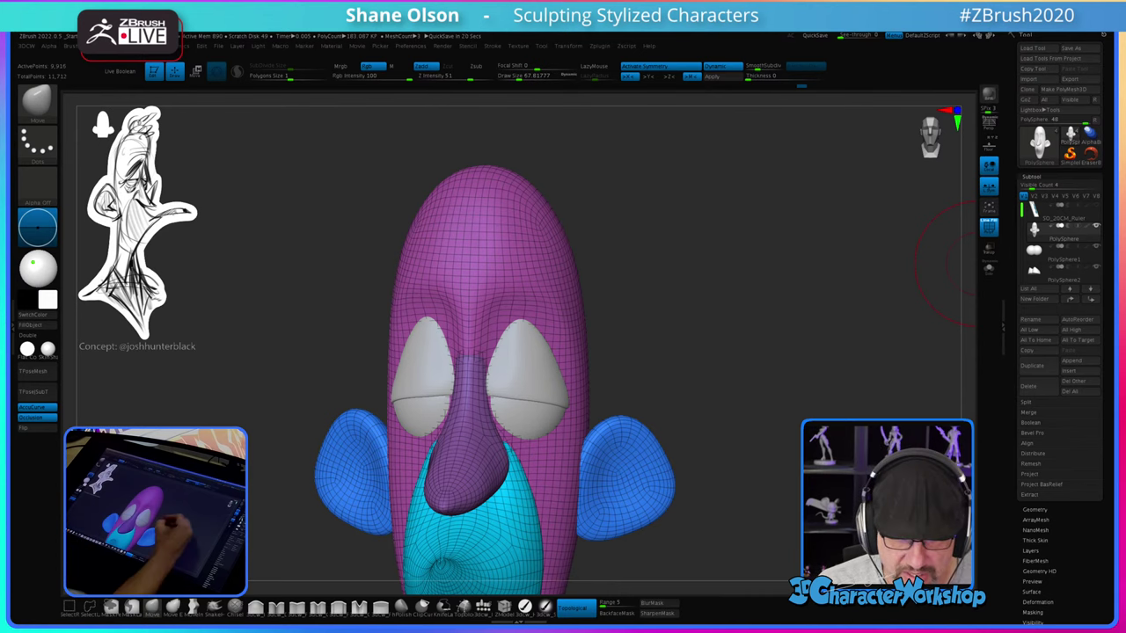
mouse_move(704, 366)
mouse_down()
mouse_move(669, 369)
mouse_move(717, 382)
mouse_up()
key(s)
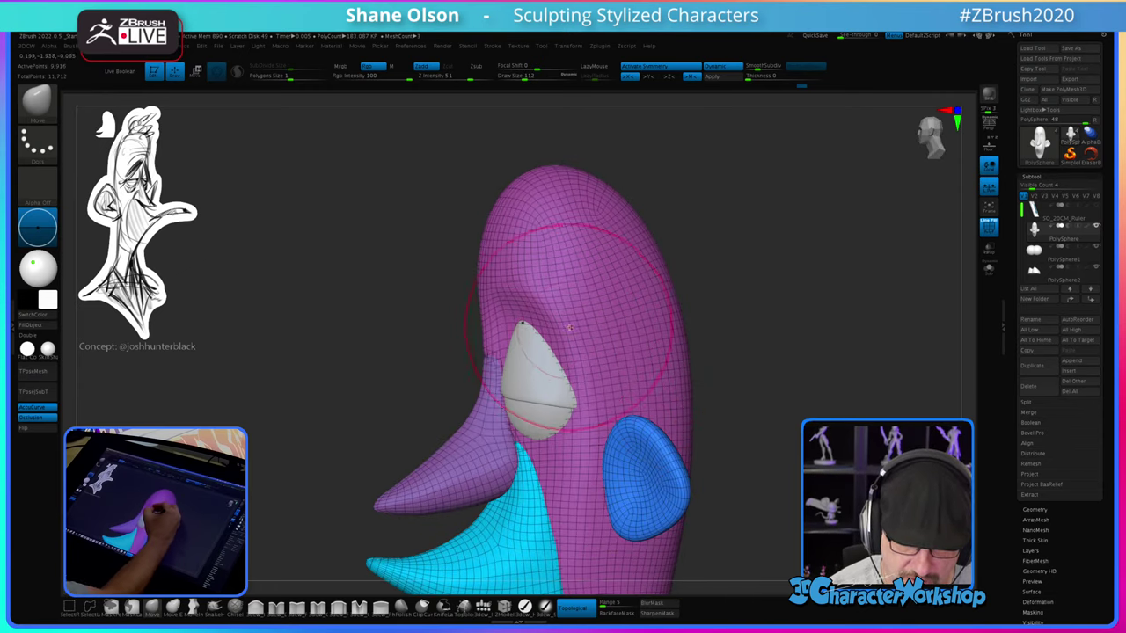
drag(578, 326, 583, 326)
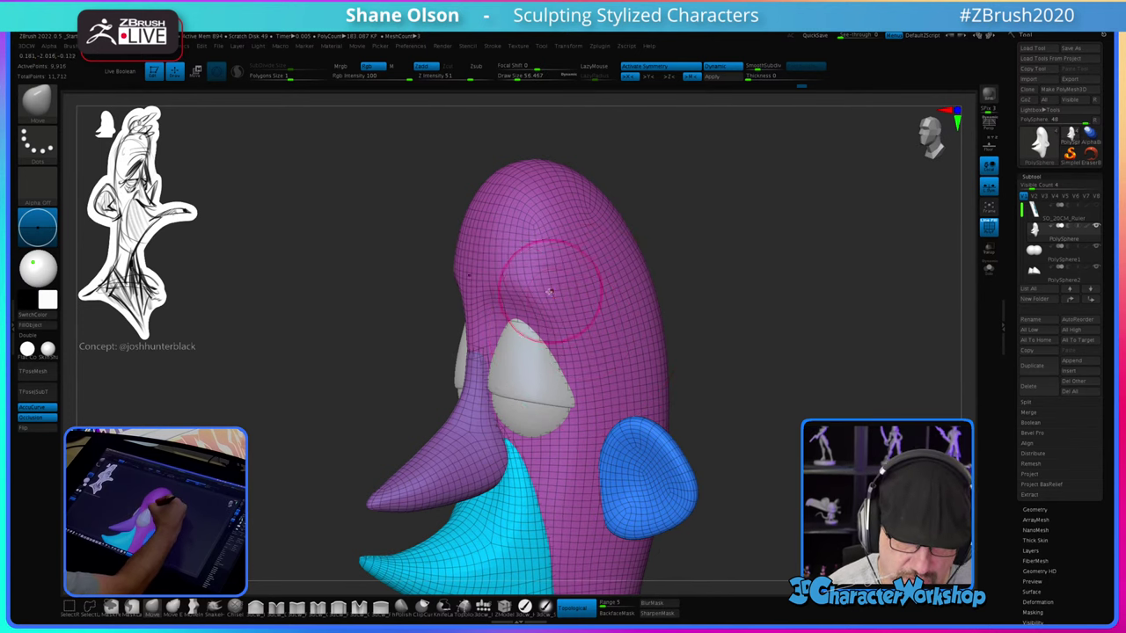
key(s)
drag(517, 291, 526, 291)
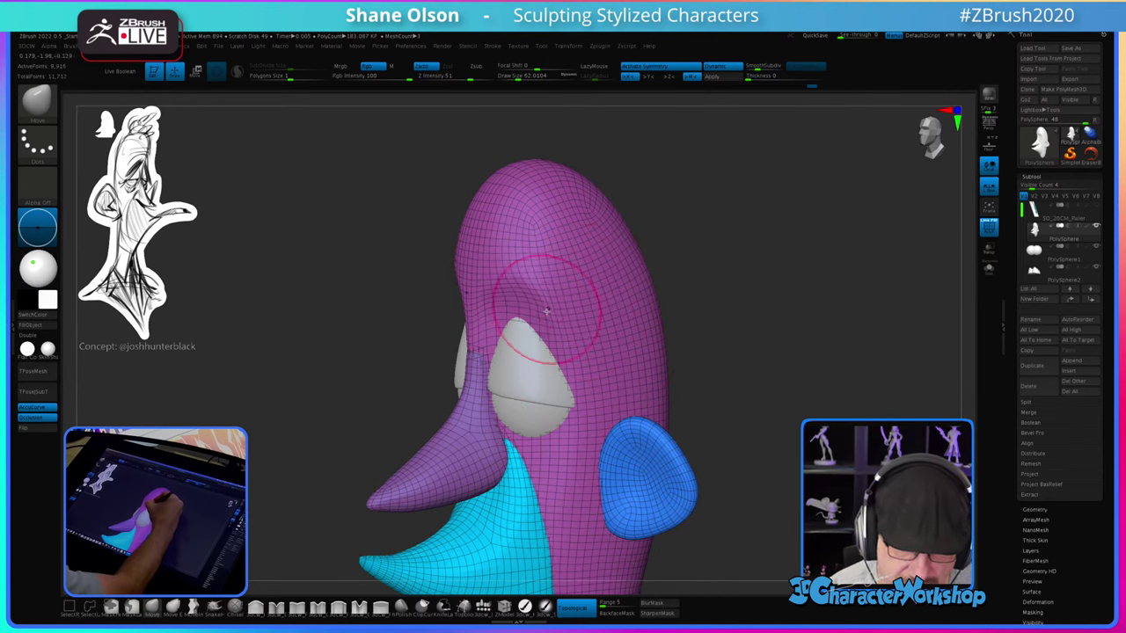
mouse_move(722, 364)
mouse_down()
mouse_move(759, 364)
mouse_move(694, 354)
mouse_move(696, 367)
mouse_move(670, 373)
mouse_up()
key(s)
mouse_move(578, 302)
mouse_down()
mouse_move(539, 321)
mouse_move(681, 327)
mouse_move(656, 304)
mouse_move(678, 296)
mouse_move(699, 335)
mouse_move(672, 370)
mouse_up()
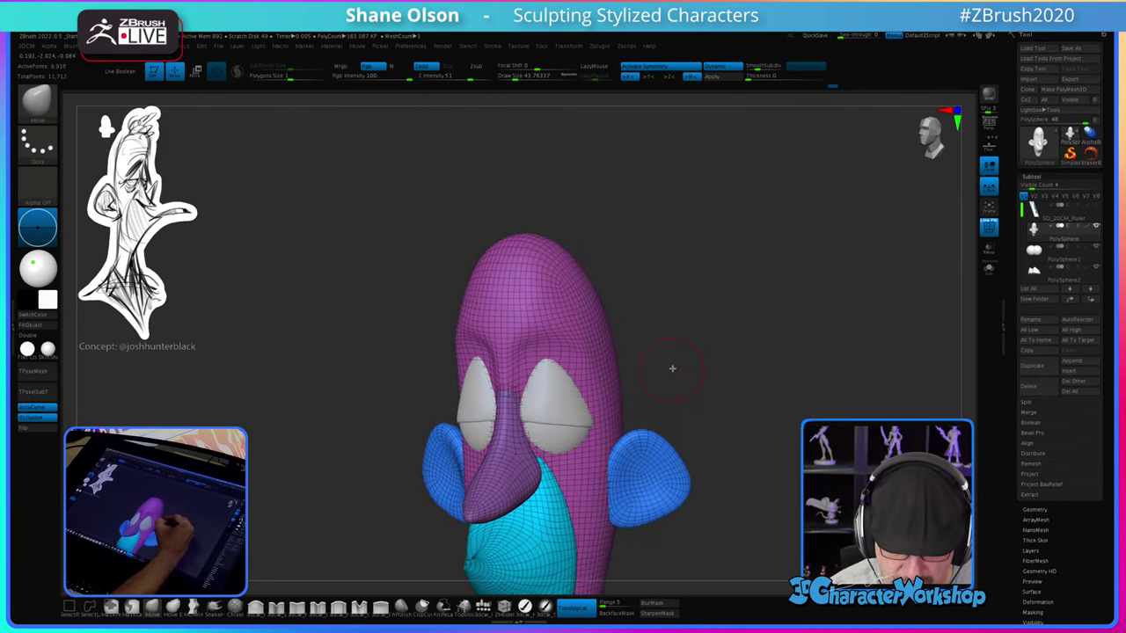
Turn to a side view of the muzzle and enlarge the brush to about 77
drag(572, 350, 704, 438)
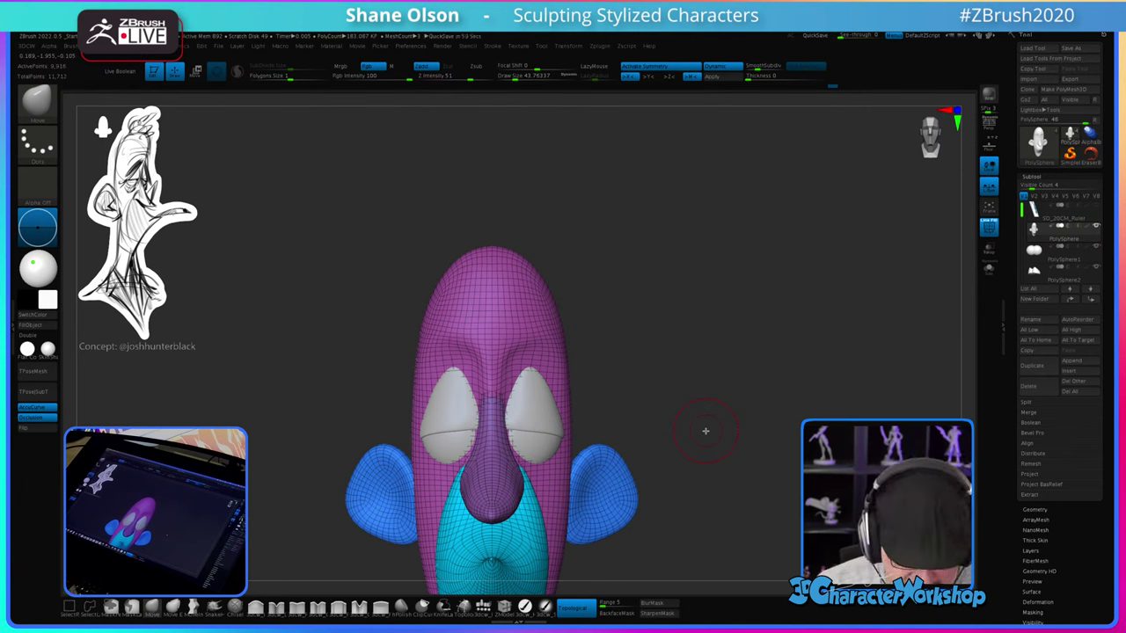
drag(654, 414, 656, 377)
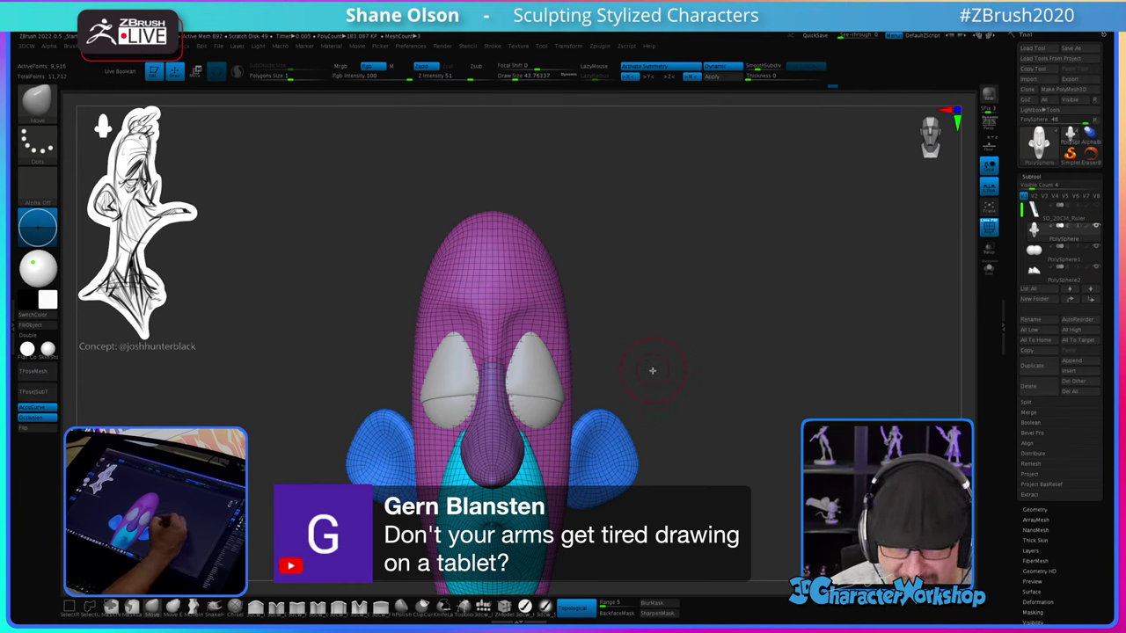
mouse_move(648, 372)
mouse_down()
mouse_move(625, 372)
mouse_move(666, 369)
mouse_up()
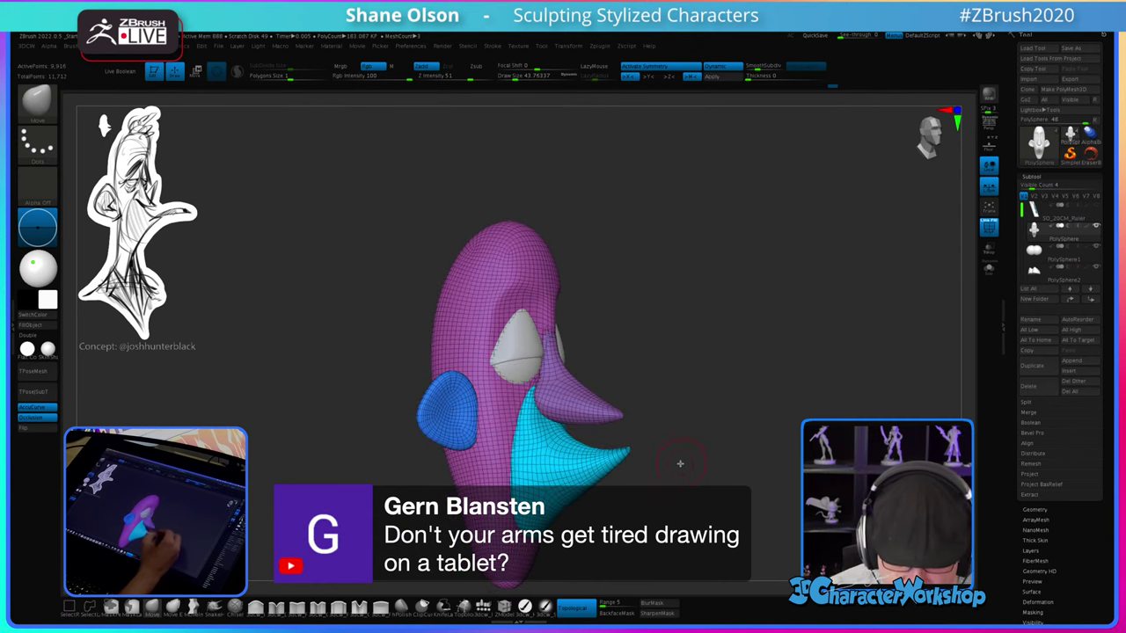
drag(667, 468, 661, 437)
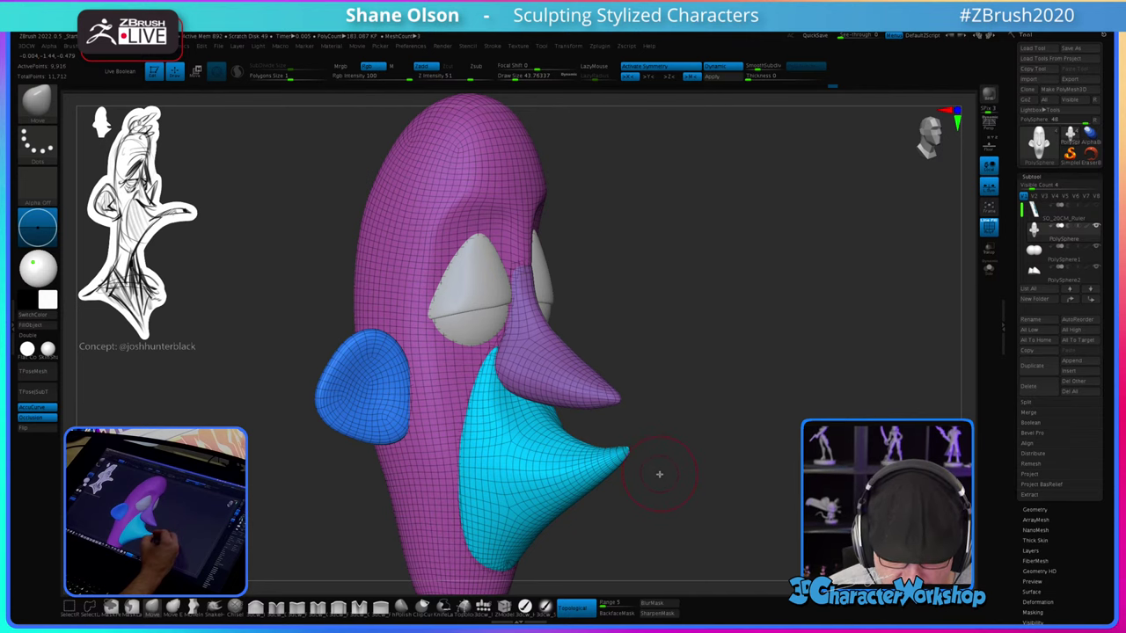
mouse_move(661, 474)
mouse_down()
mouse_move(669, 460)
mouse_move(721, 479)
mouse_move(712, 445)
mouse_move(648, 458)
mouse_move(694, 495)
mouse_move(588, 486)
mouse_up()
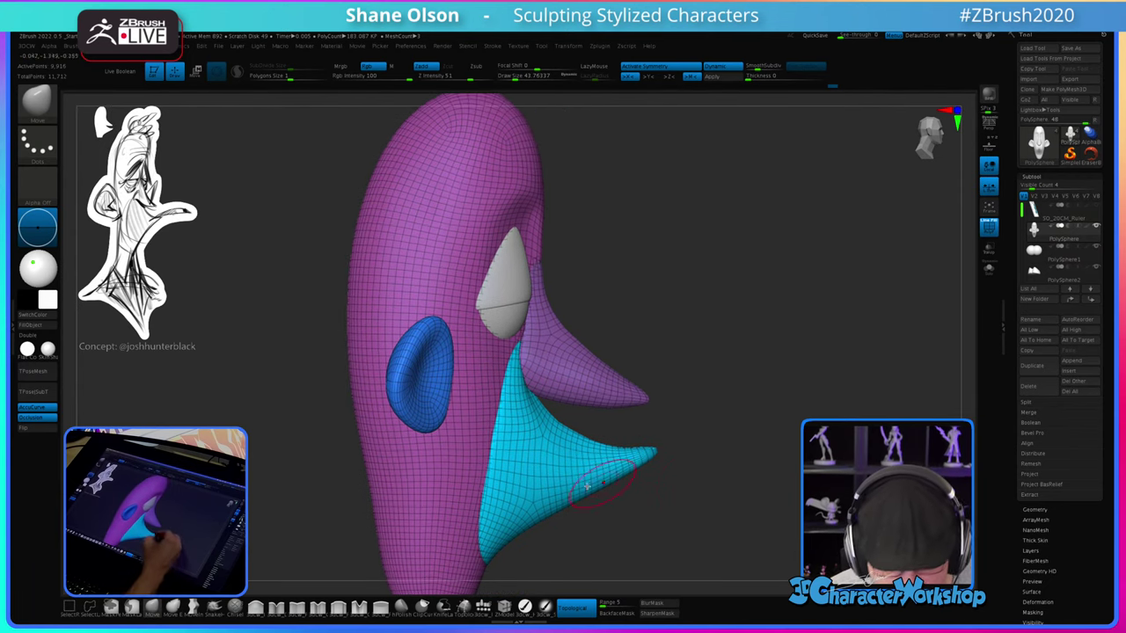
key(s)
drag(526, 414, 563, 413)
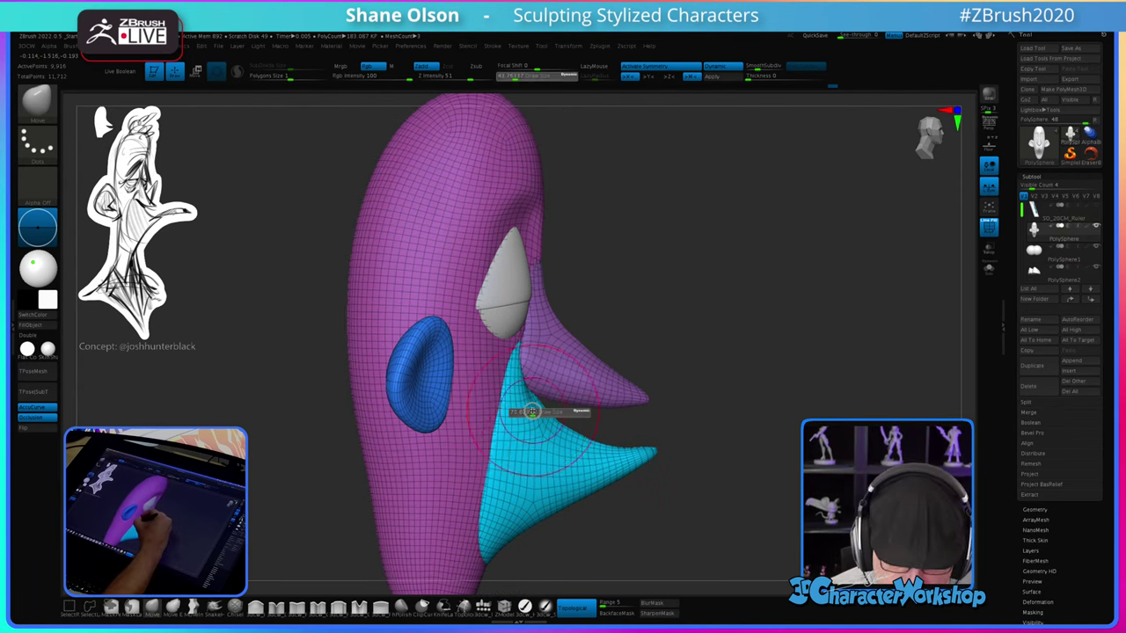
Smooth the cyan muzzle surface, then shrink the brush to about 19
shift+drag(518, 385, 532, 420)
mouse_move(695, 475)
mouse_down()
mouse_move(663, 478)
mouse_move(646, 359)
mouse_move(649, 374)
mouse_up()
key(s)
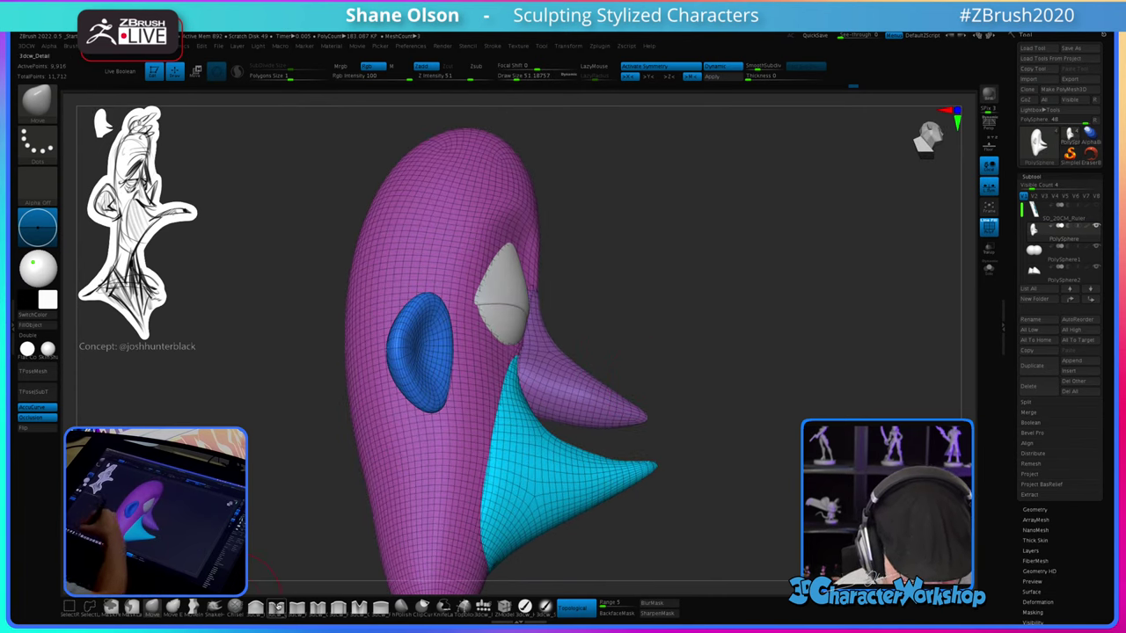
click(275, 607)
Set the brush to about 35 and isolate the nose polygroup
key(s)
drag(558, 402, 565, 402)
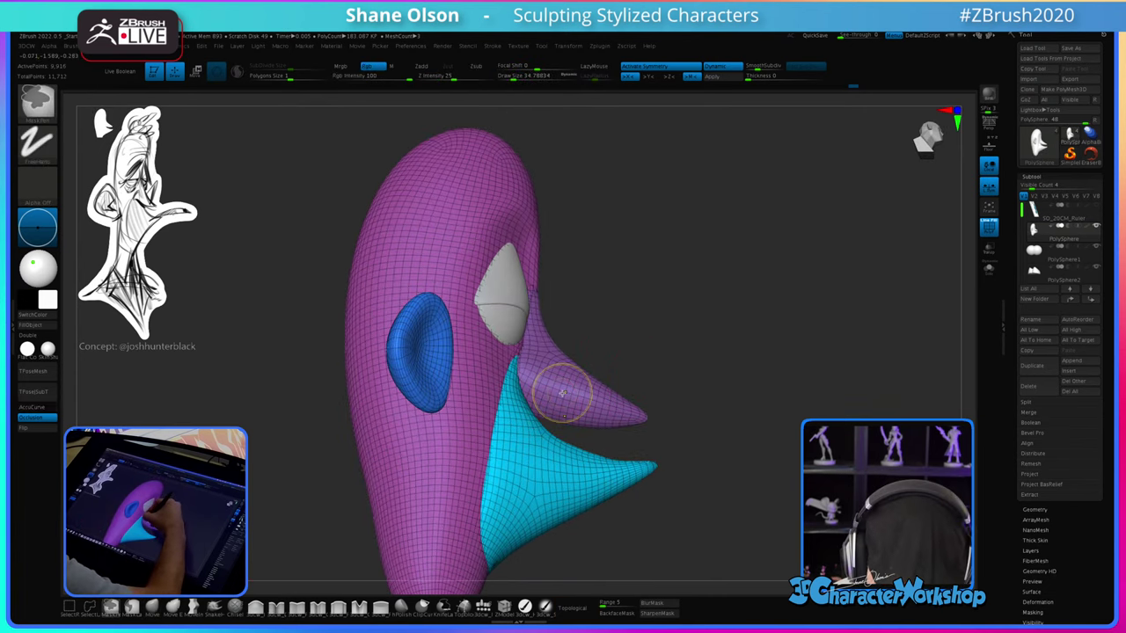
ctrl+shift+click(553, 389)
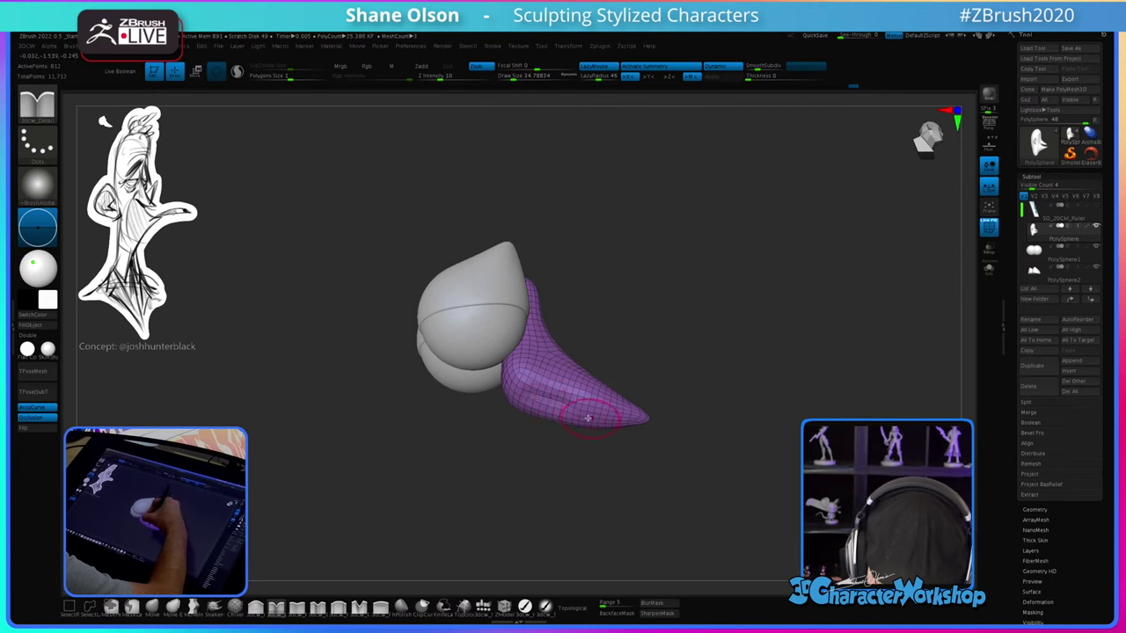
drag(669, 413, 689, 447)
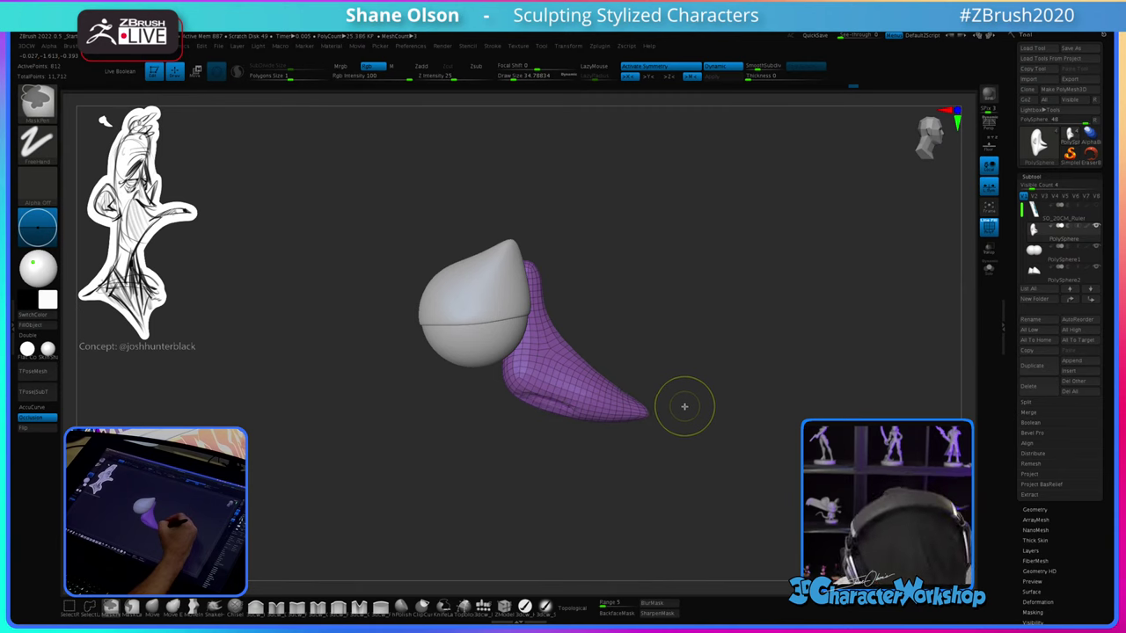
Bring the whole head back into view and turn it to a side view
mouse_move(679, 370)
mouse_down()
mouse_move(674, 354)
mouse_move(659, 363)
mouse_up()
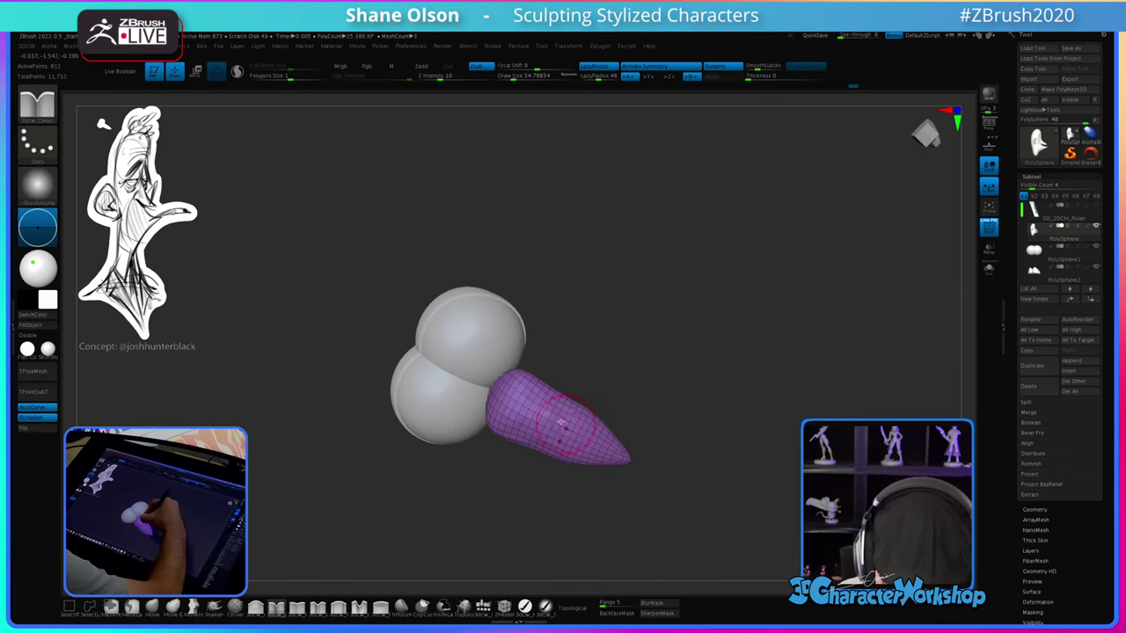
mouse_move(641, 436)
mouse_down()
mouse_move(607, 407)
mouse_move(686, 422)
mouse_move(669, 422)
mouse_up()
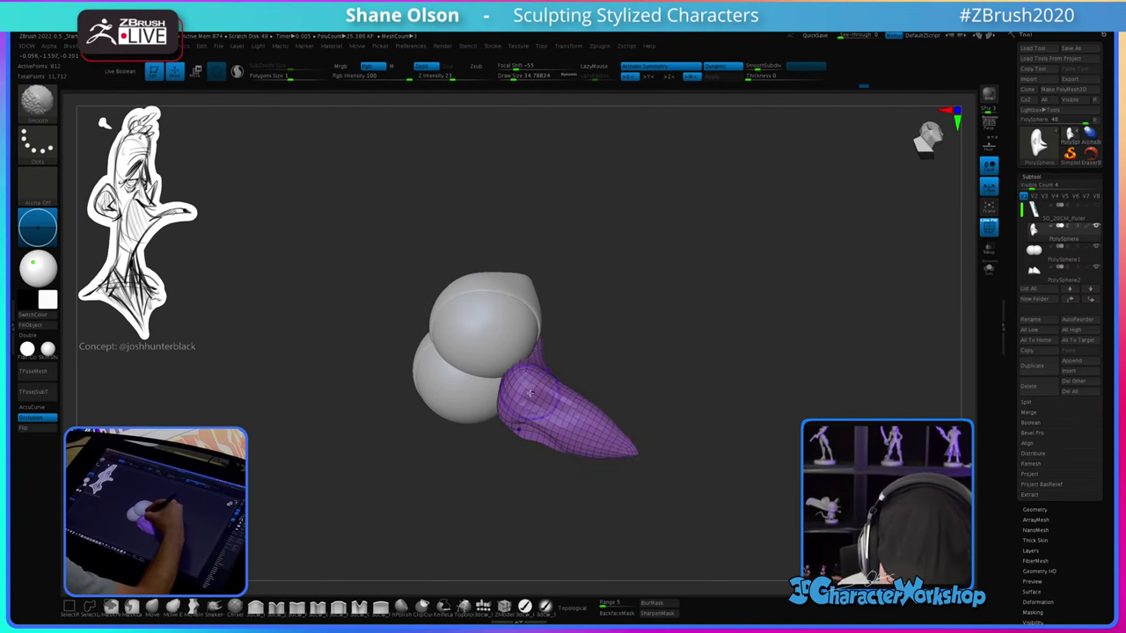
drag(600, 383, 699, 457)
key(f)
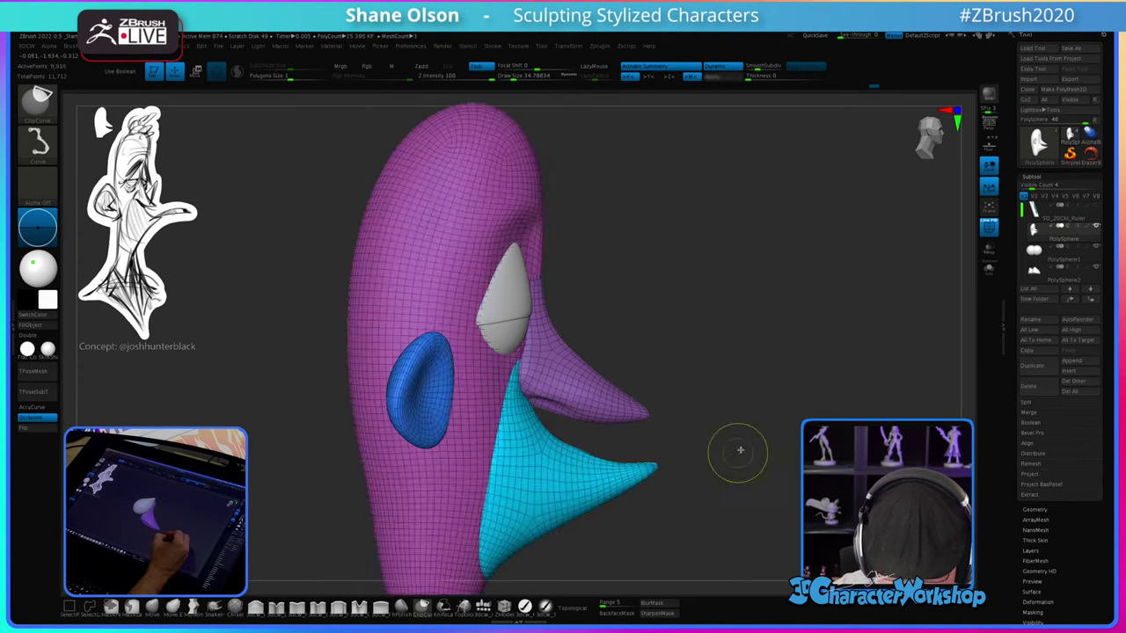
drag(747, 387, 660, 488)
drag(692, 411, 585, 425)
Isolate the cyan mouth polygroup and split it into its own subtool with Split Hidden
ctrl+shift+click(575, 396)
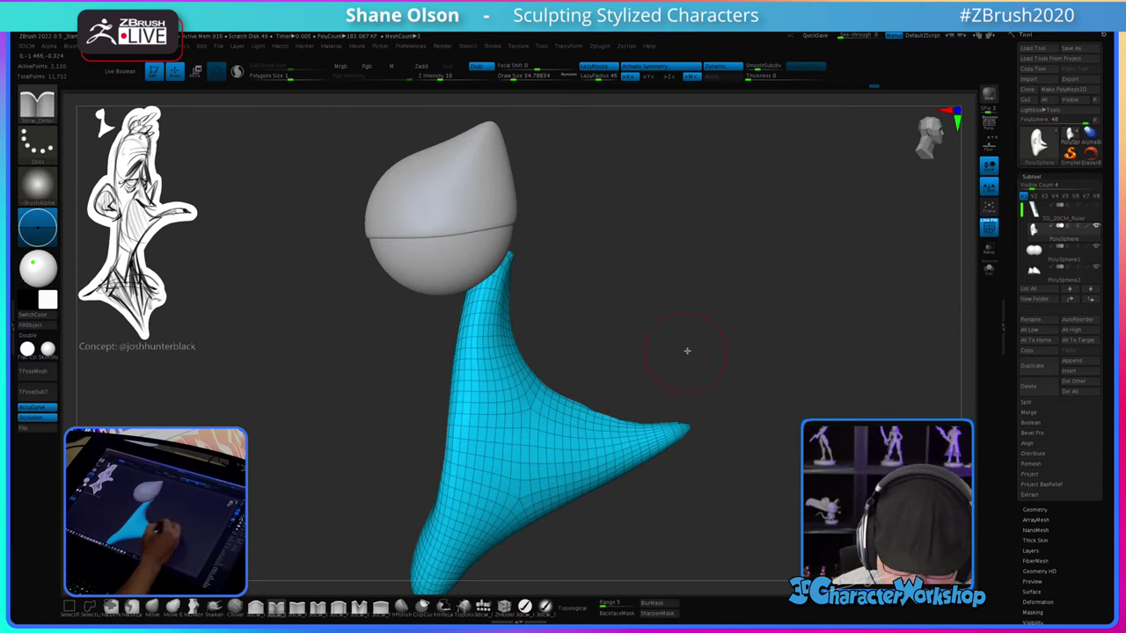
key(g)
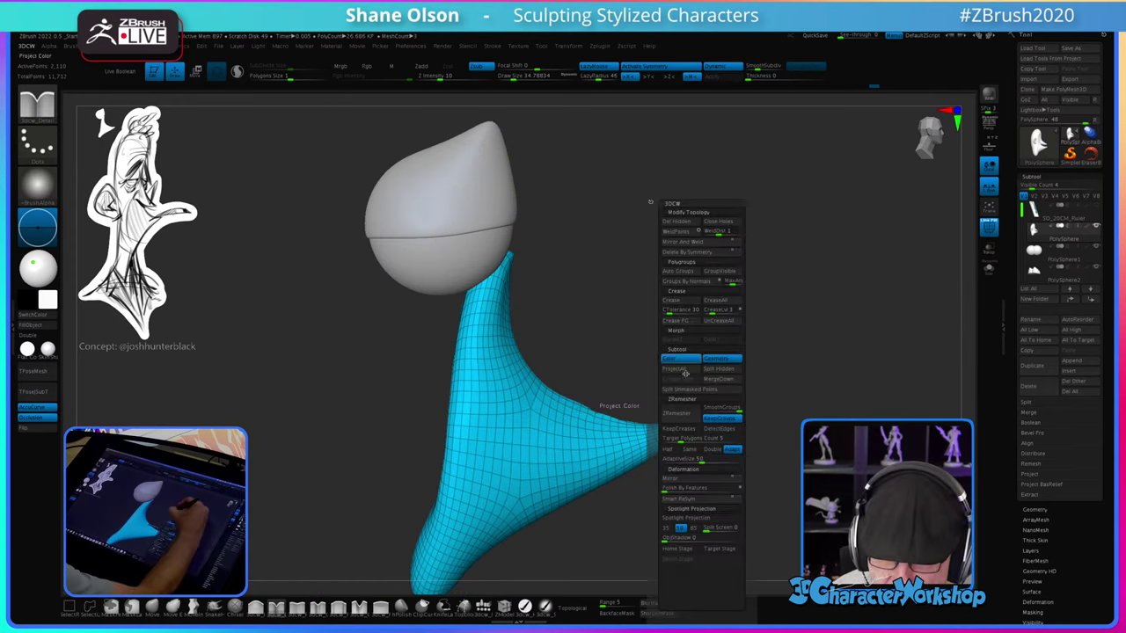
click(719, 367)
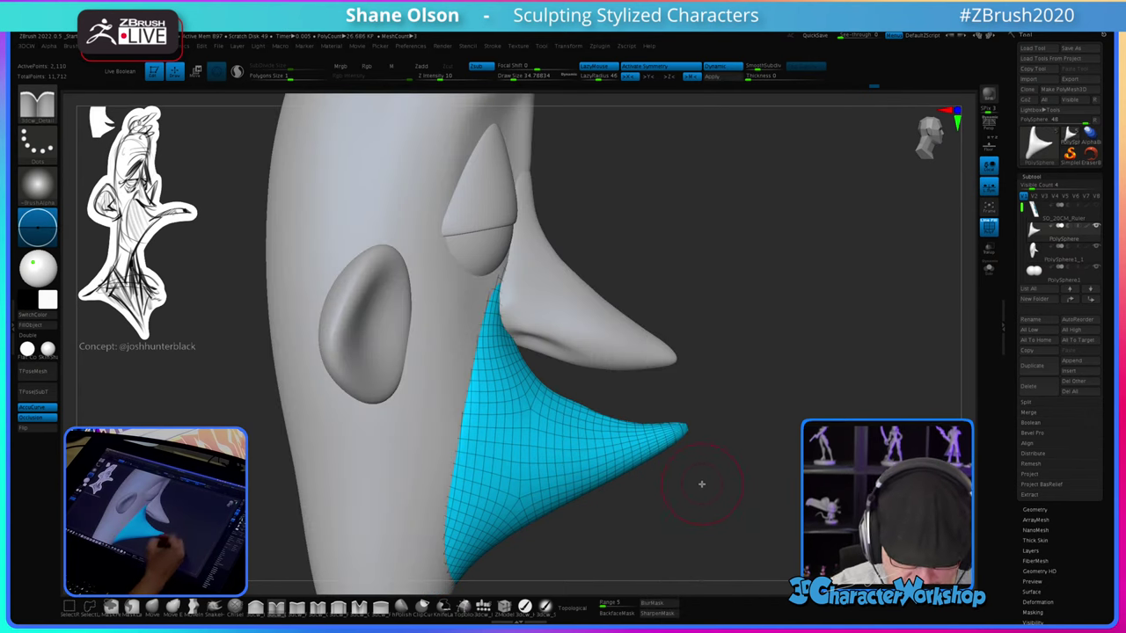
alt+drag(721, 473, 696, 470)
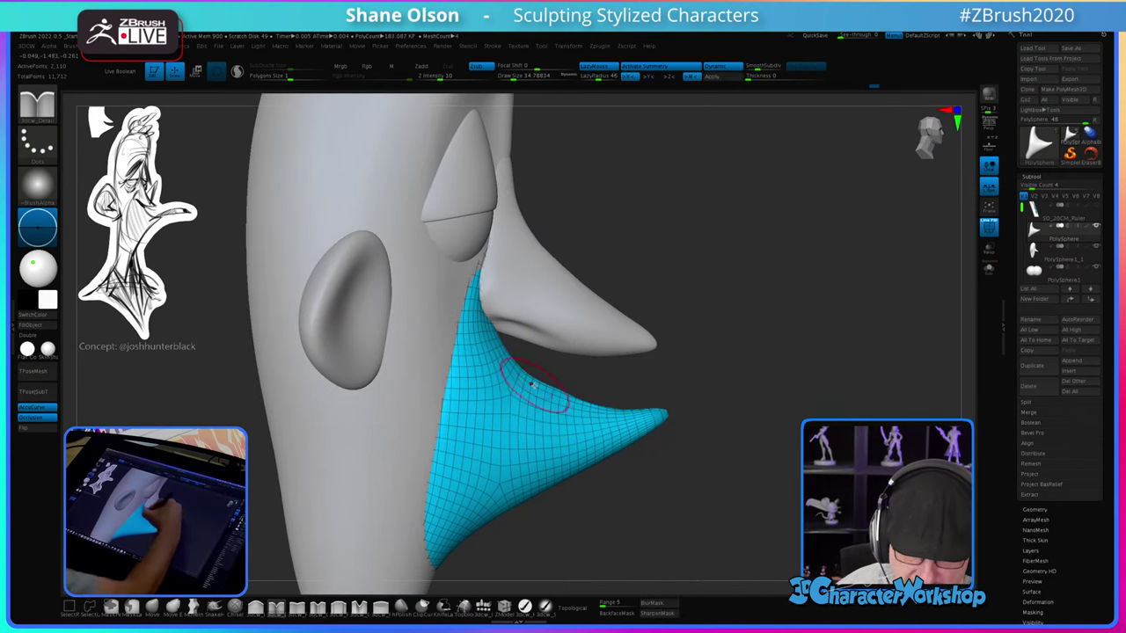
alt+drag(759, 487, 722, 470)
key(space)
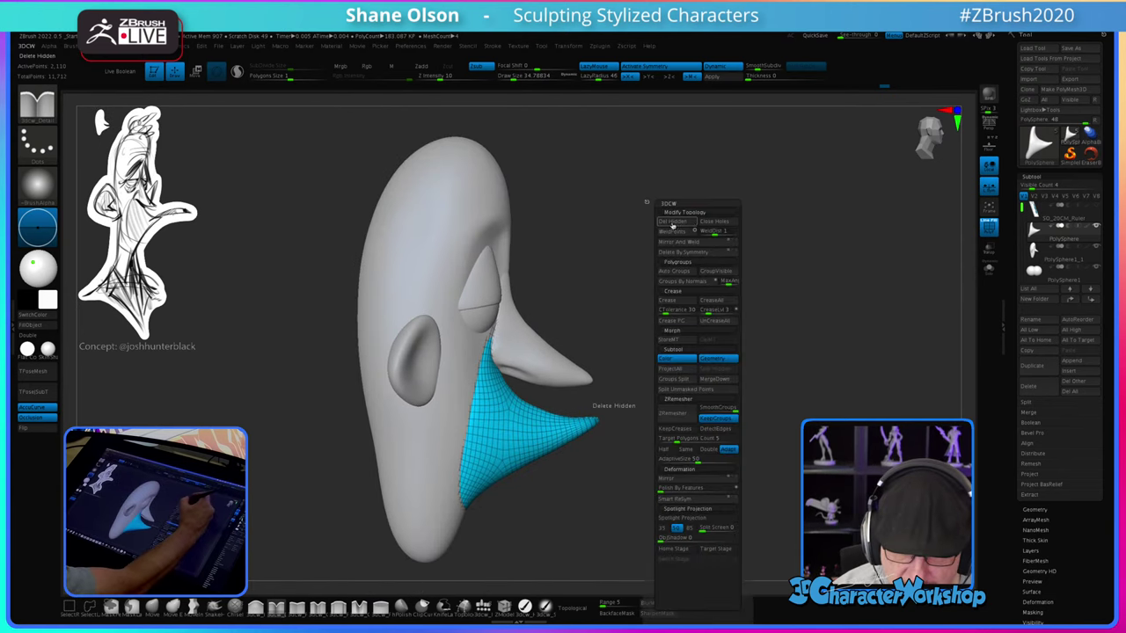
key(space)
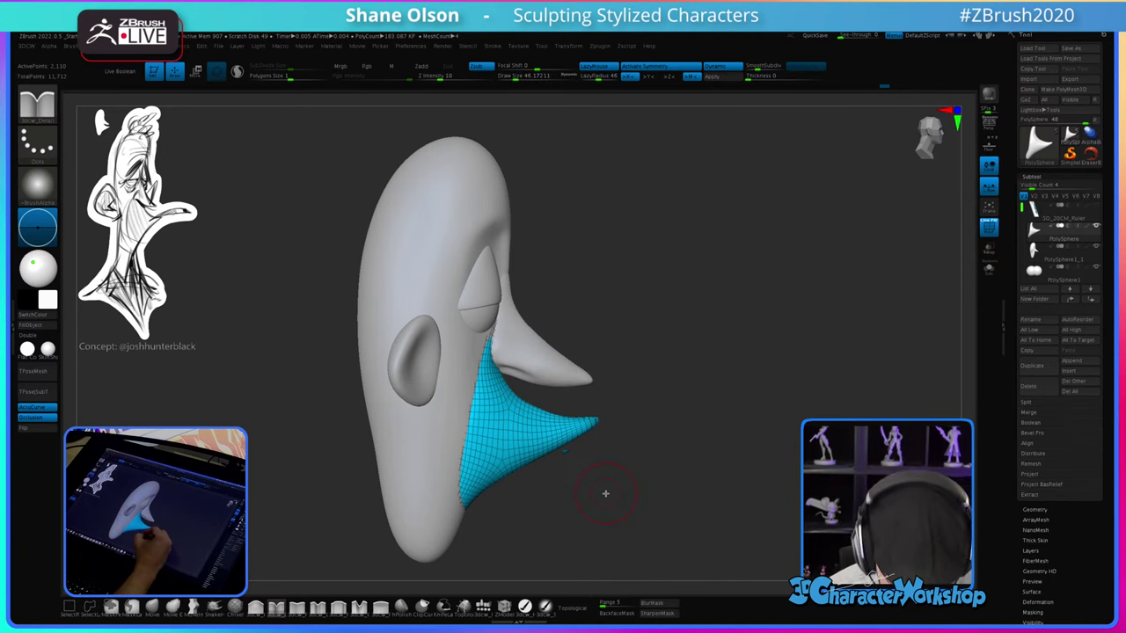
Shift-smooth the cyan mouth piece's pointed tip and lower edge
drag(604, 493, 492, 396)
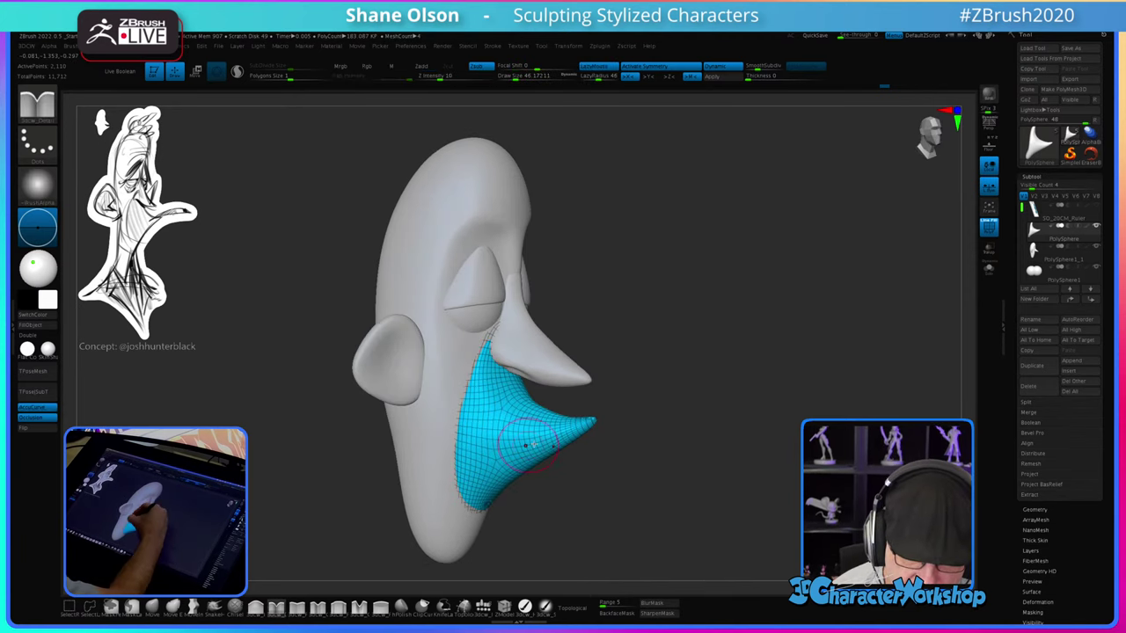
drag(605, 495, 637, 488)
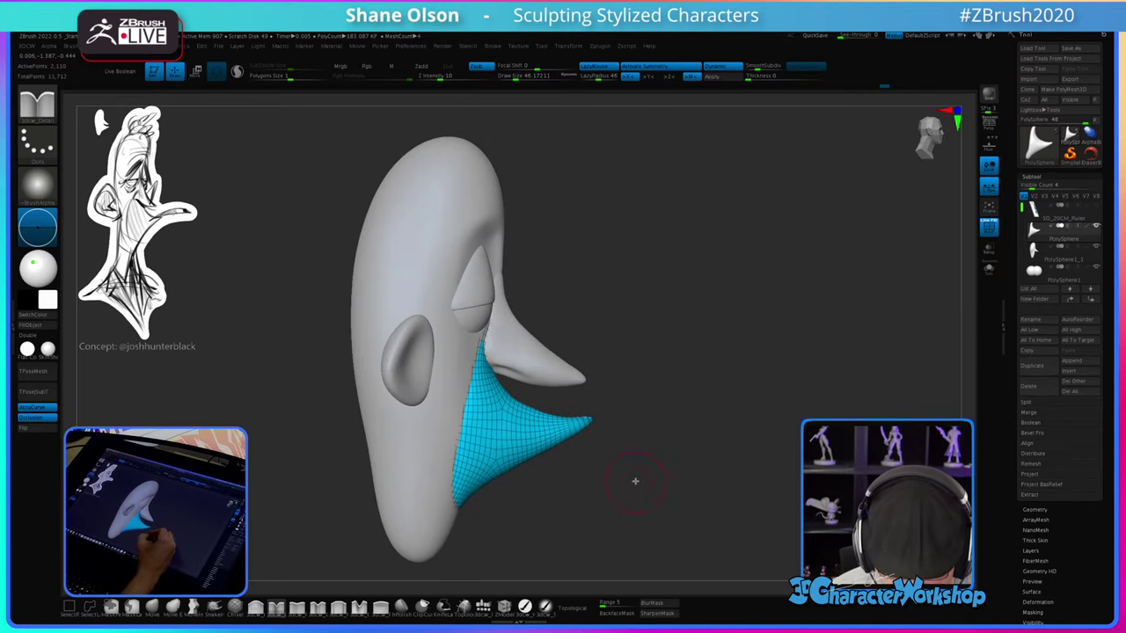
alt+drag(652, 428, 646, 449)
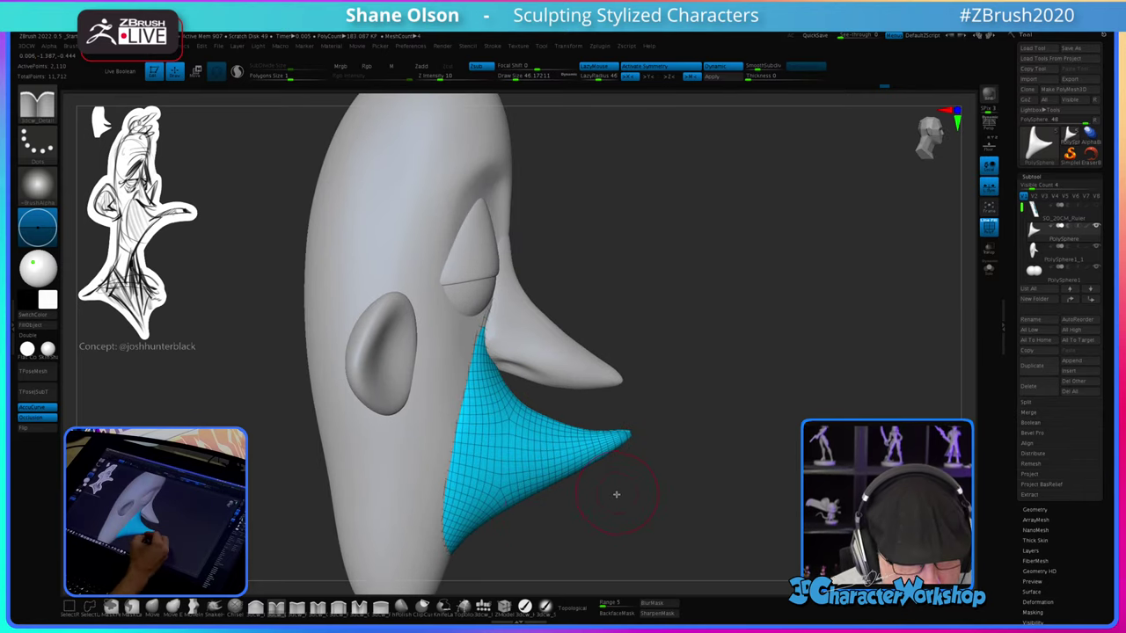
key(shift)
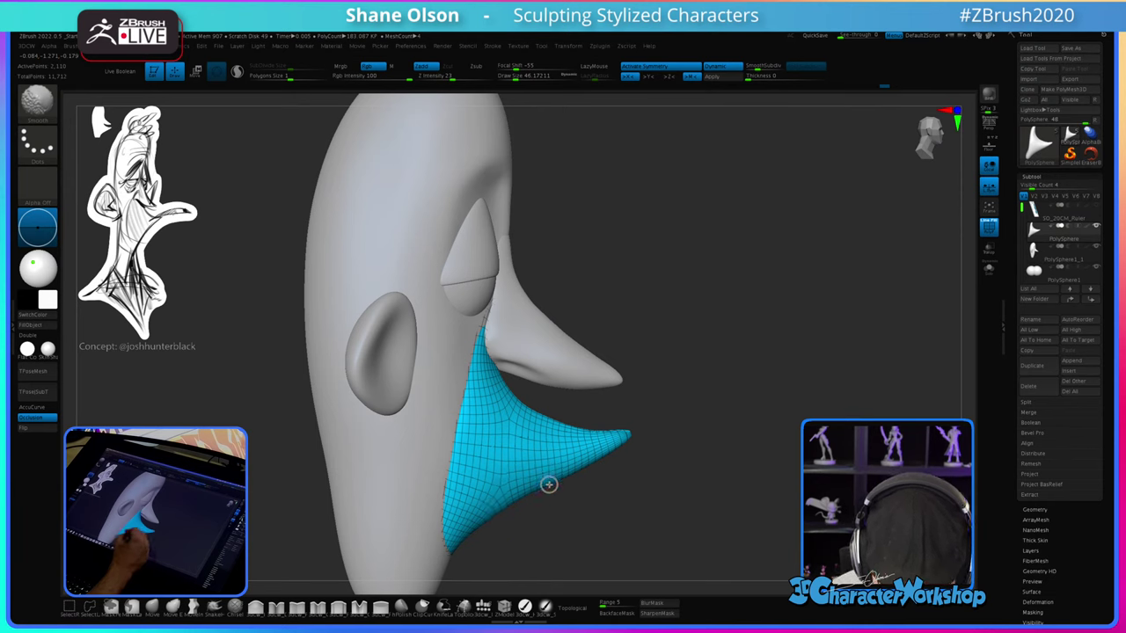
mouse_move(595, 457)
shift+mouse_down()
mouse_move(544, 493)
mouse_move(609, 451)
mouse_move(519, 502)
shift+mouse_up()
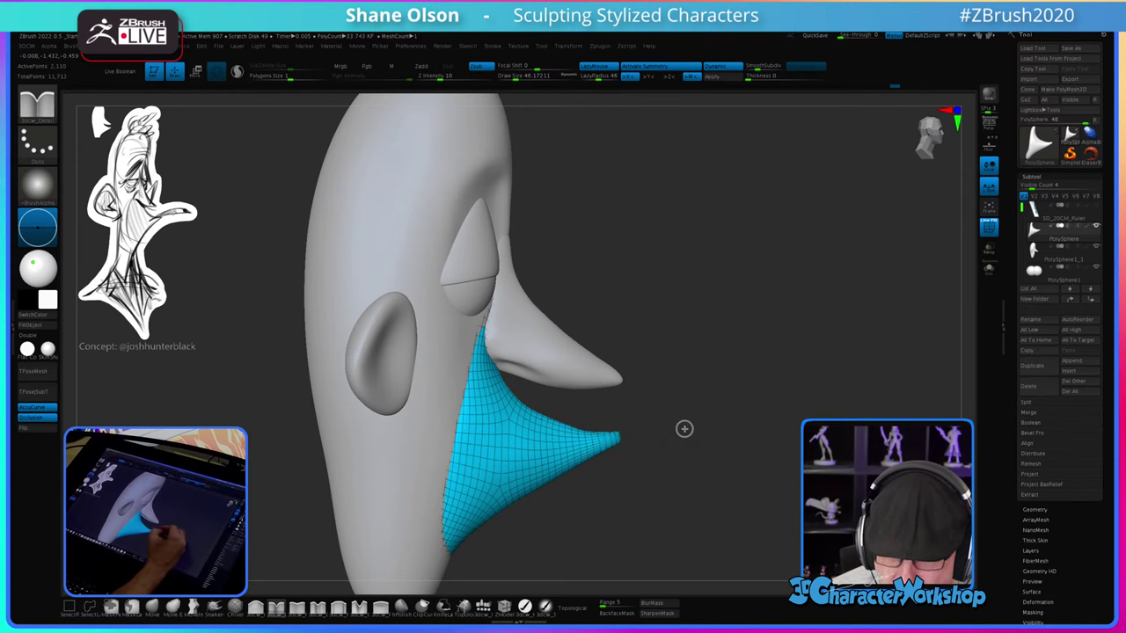
Try nudging the mouth tip with a smaller Move Topological brush, then undo it
drag(685, 428, 669, 419)
click(151, 607)
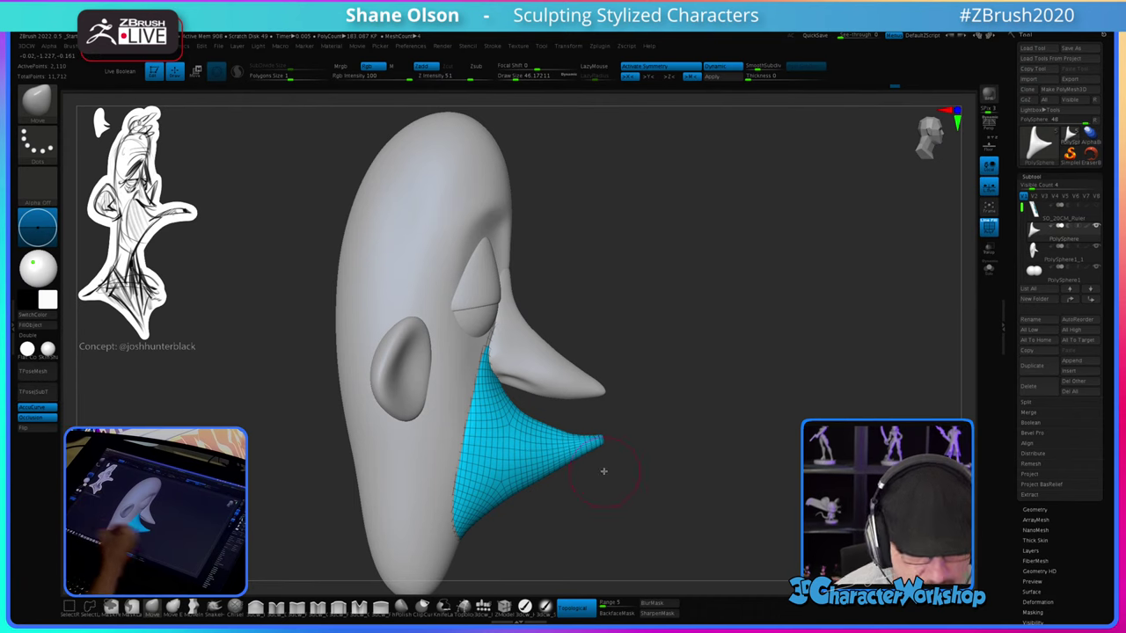
key(s)
mouse_move(620, 449)
mouse_down()
mouse_move(603, 449)
mouse_move(621, 437)
mouse_move(579, 466)
mouse_move(633, 455)
mouse_up()
key(ctrl+z)
alt+drag(641, 415, 793, 398)
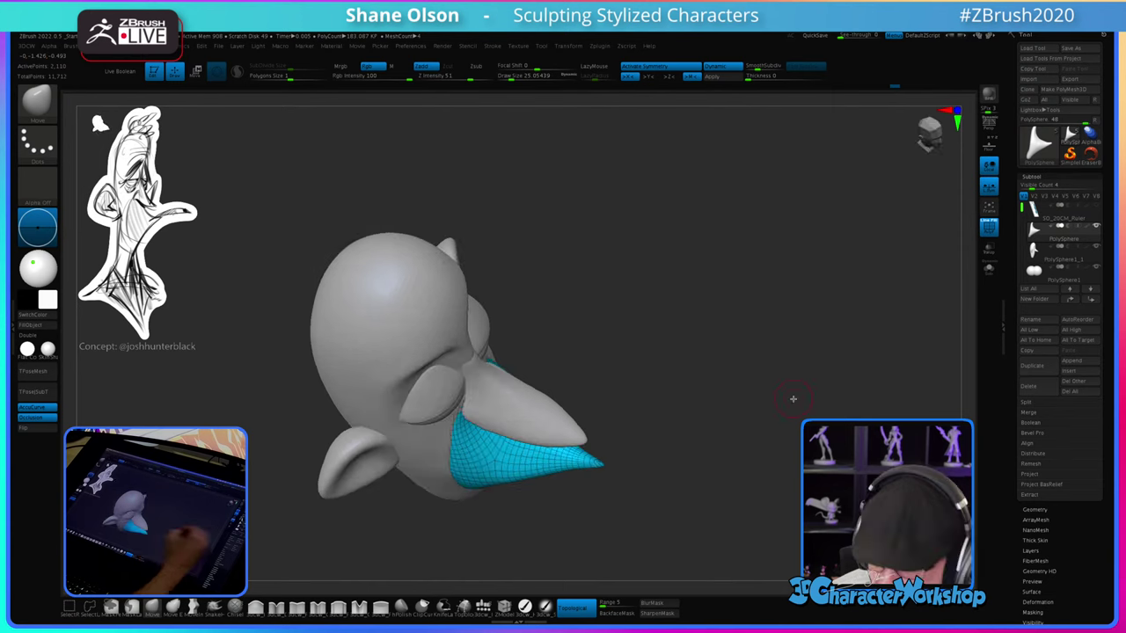
drag(689, 480, 779, 460)
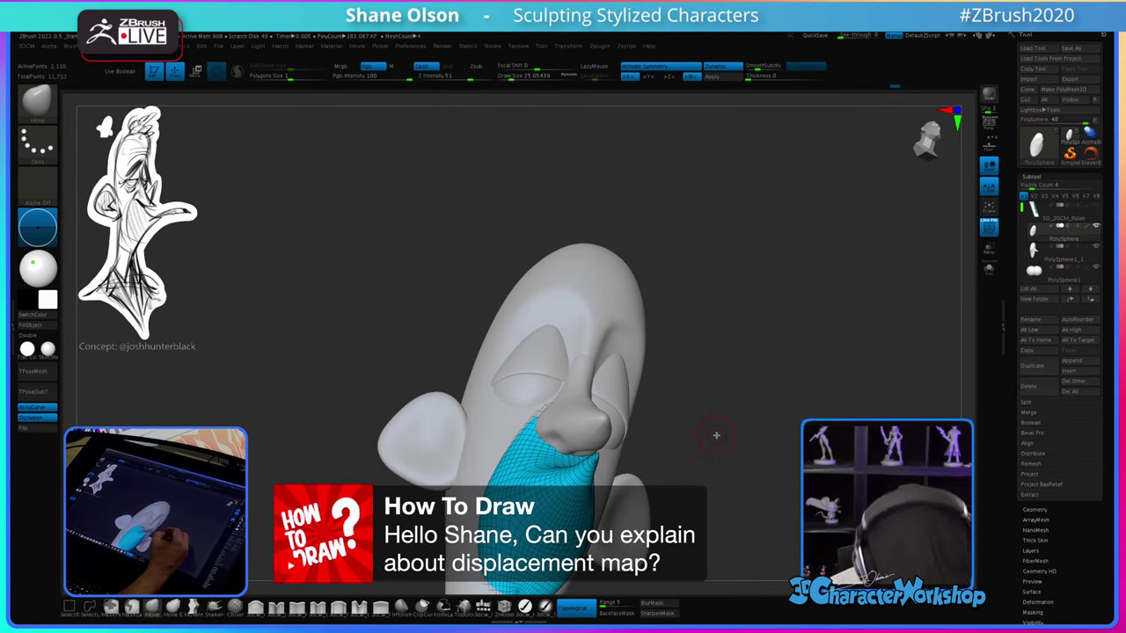
With a much larger brush, push the mouth cone's right side outward and smooth its tip
mouse_move(718, 439)
mouse_down()
mouse_move(718, 423)
mouse_move(656, 395)
mouse_move(649, 449)
mouse_move(684, 377)
mouse_up()
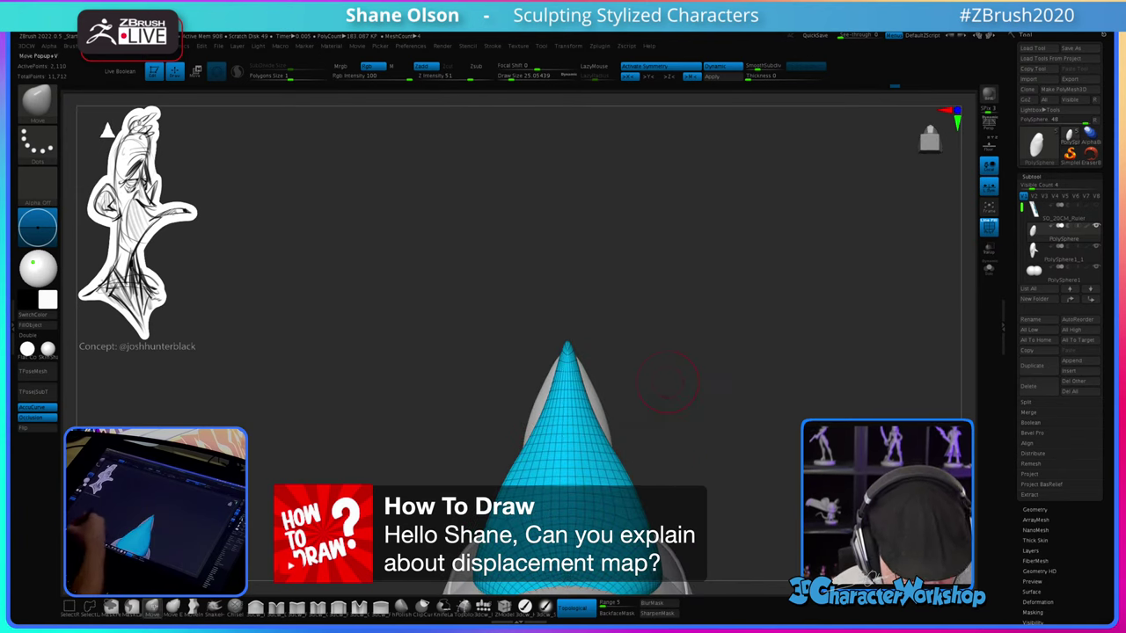
key(s)
click(407, 491)
drag(568, 371, 627, 475)
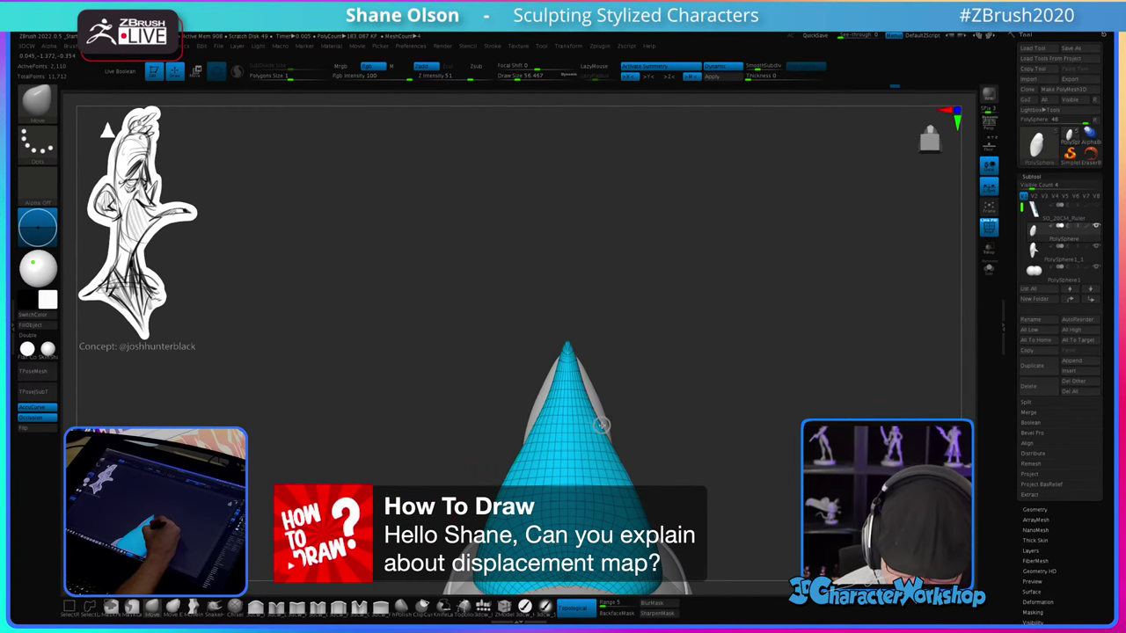
drag(582, 387, 606, 440)
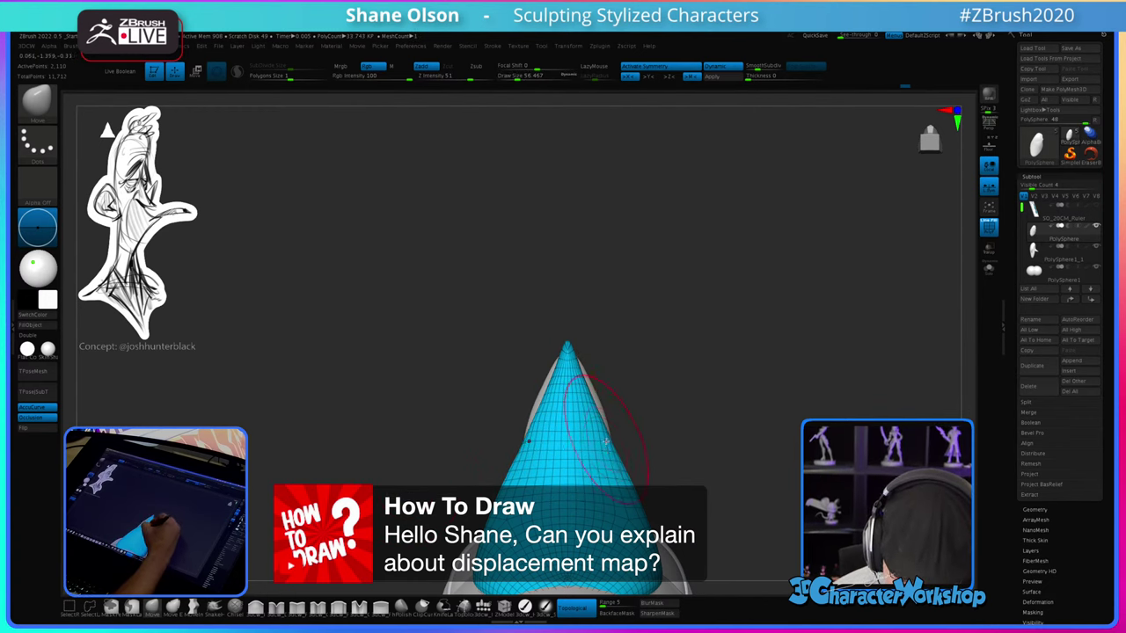
click(607, 440)
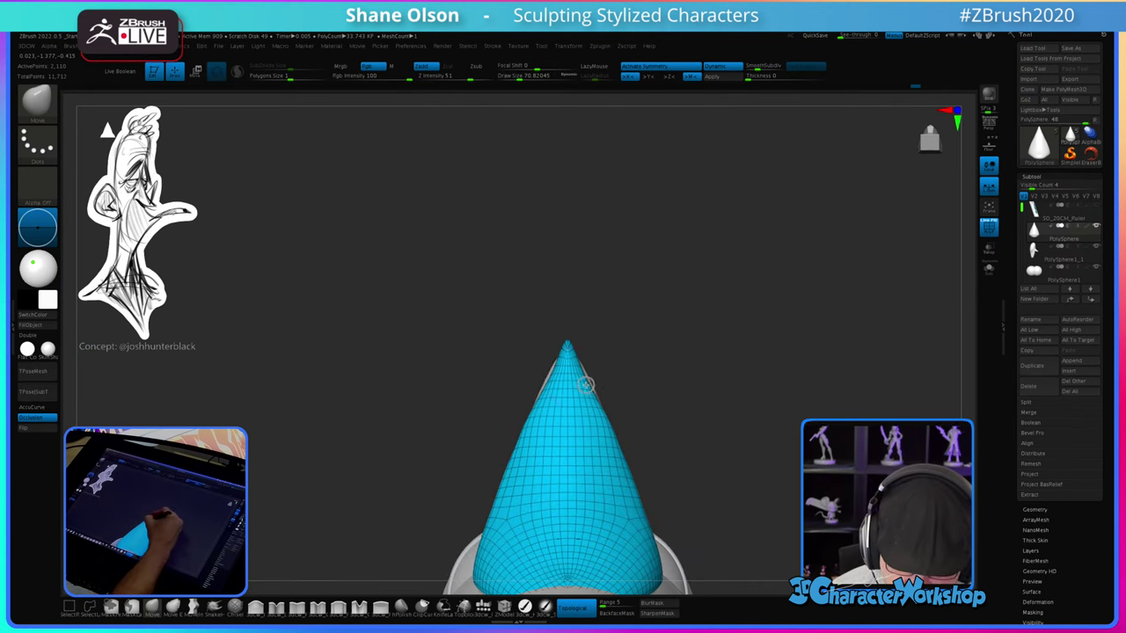
mouse_move(616, 334)
mouse_down()
mouse_move(605, 398)
mouse_move(583, 365)
mouse_up()
Return to the connected-surface Move brush at a smaller size and view the mouth piece sideways
key(ctrl+t)
key(s)
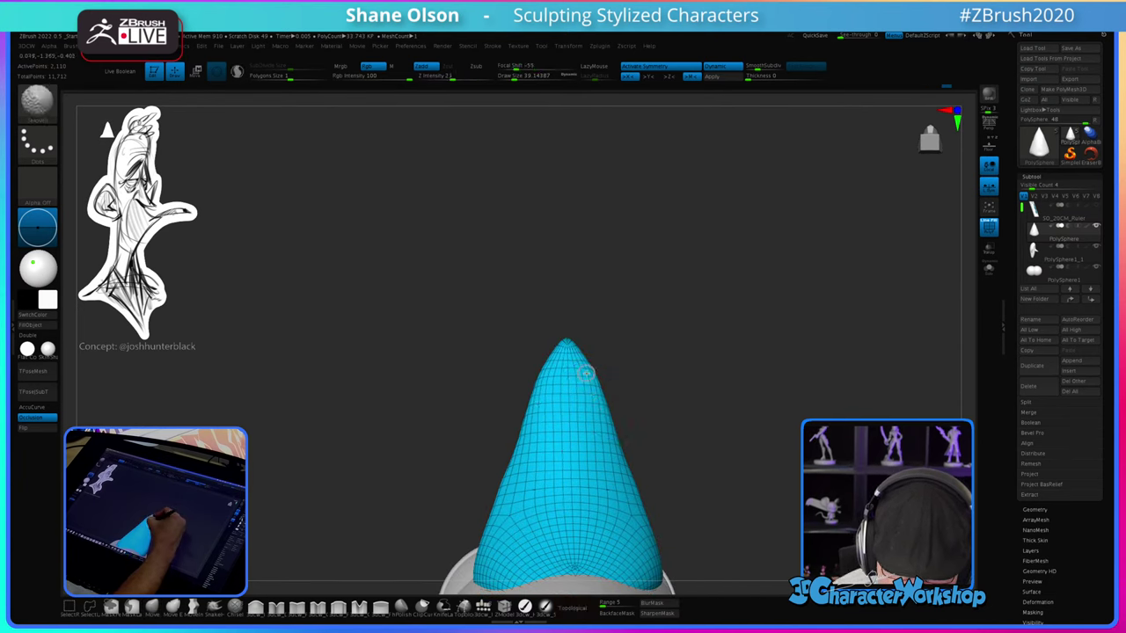
mouse_move(603, 397)
mouse_down()
mouse_move(628, 428)
mouse_move(641, 540)
mouse_move(603, 430)
mouse_move(591, 427)
mouse_up()
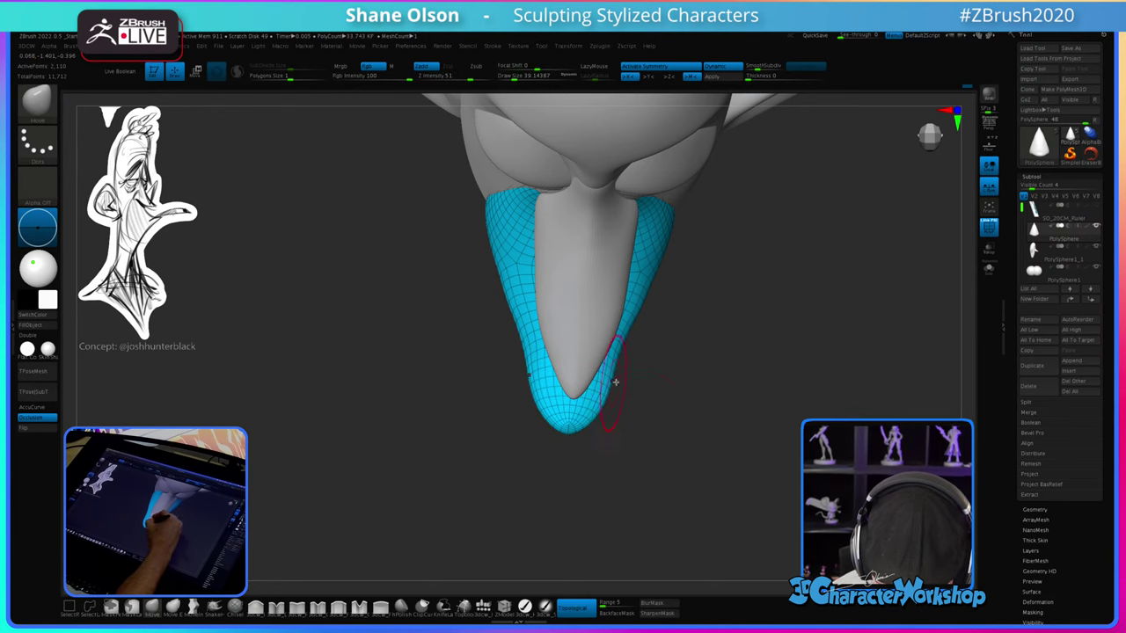
mouse_move(607, 387)
mouse_down()
mouse_move(680, 389)
mouse_move(661, 320)
mouse_up()
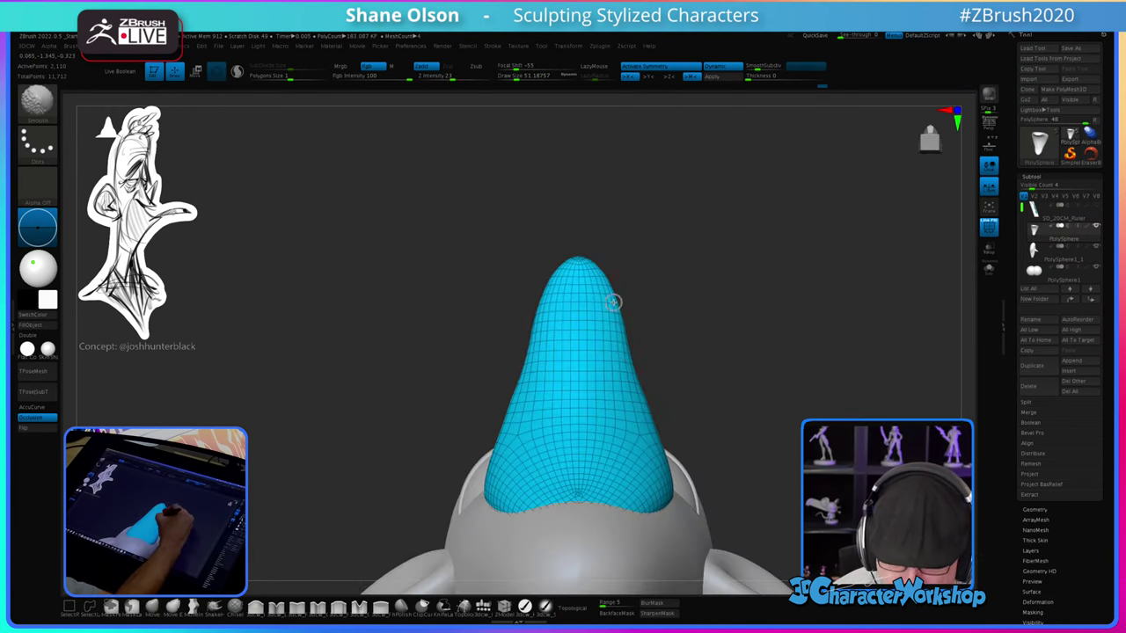
drag(667, 387, 715, 433)
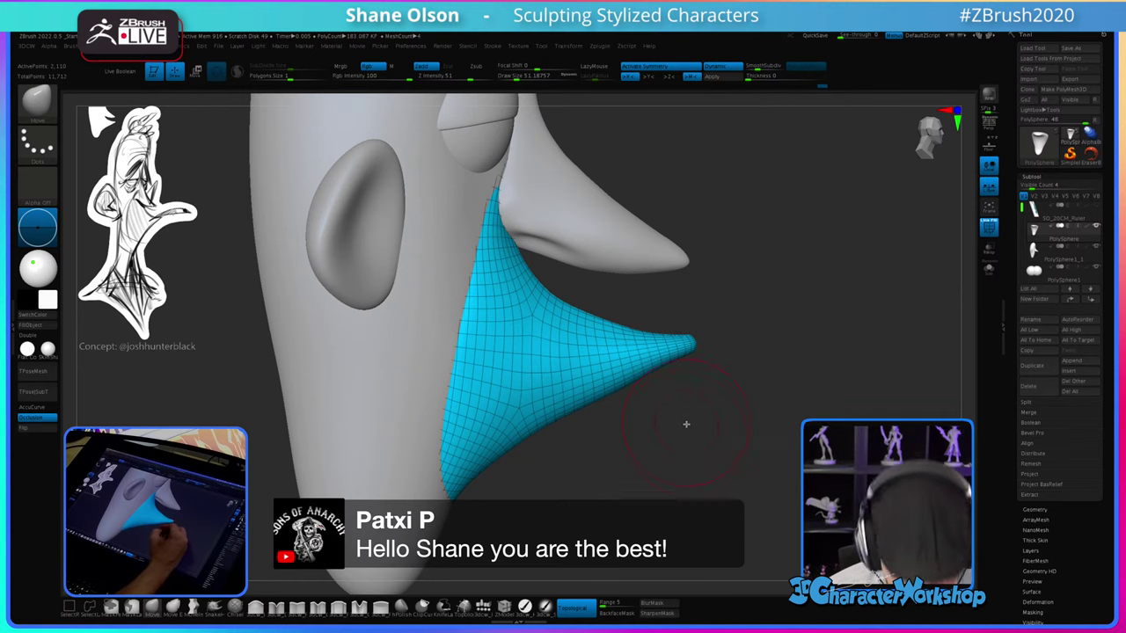
Switch to the Standard brush and inspect the cyan mouth cone from a few angles
mouse_move(686, 424)
mouse_down()
mouse_move(671, 460)
mouse_move(677, 440)
mouse_up()
key(s)
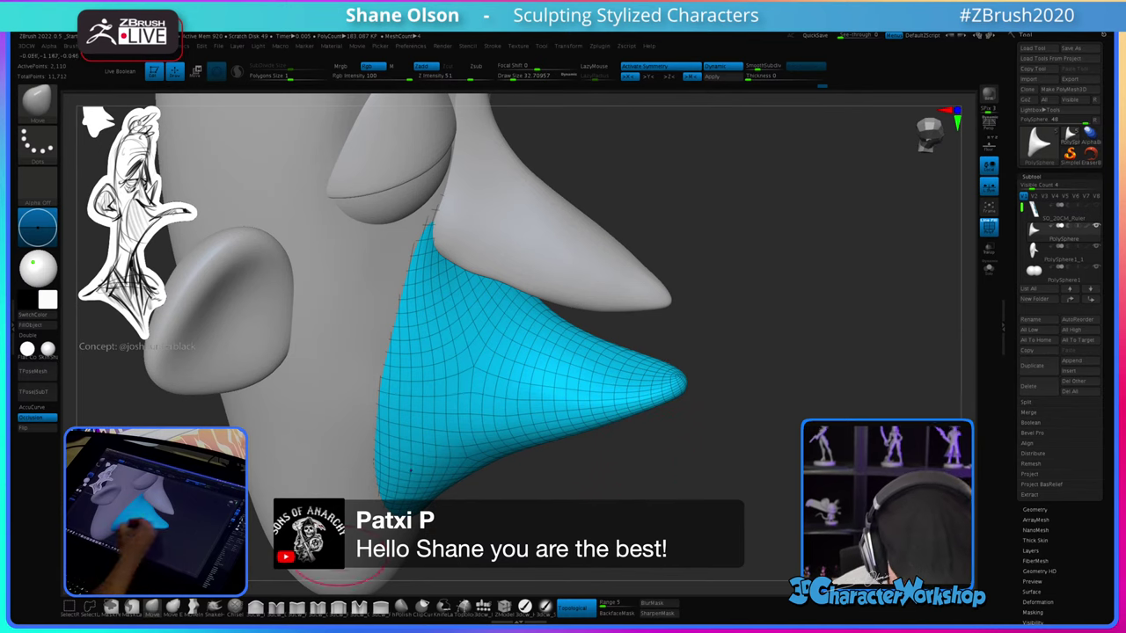
click(276, 606)
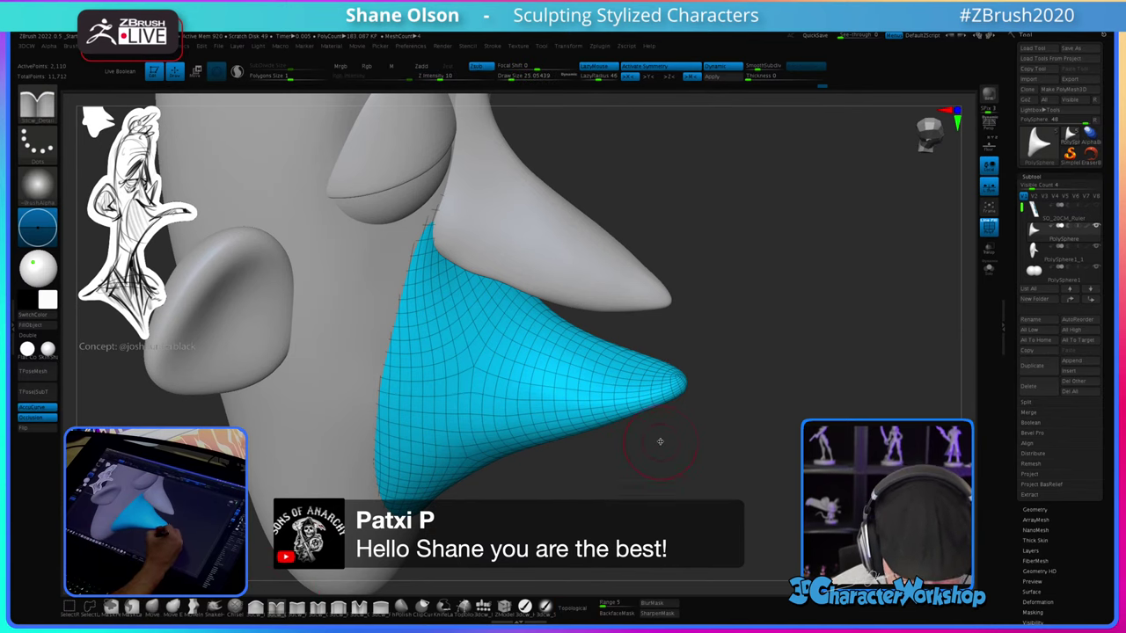
drag(660, 441, 649, 407)
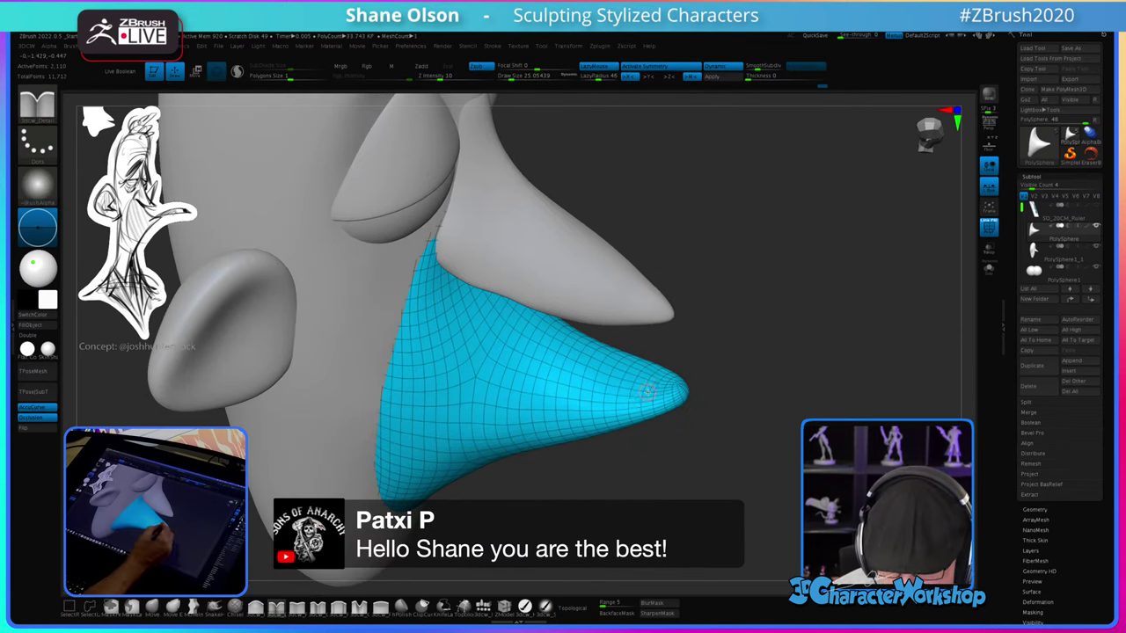
mouse_move(659, 446)
mouse_down()
mouse_move(681, 460)
mouse_move(674, 483)
mouse_move(678, 454)
mouse_up()
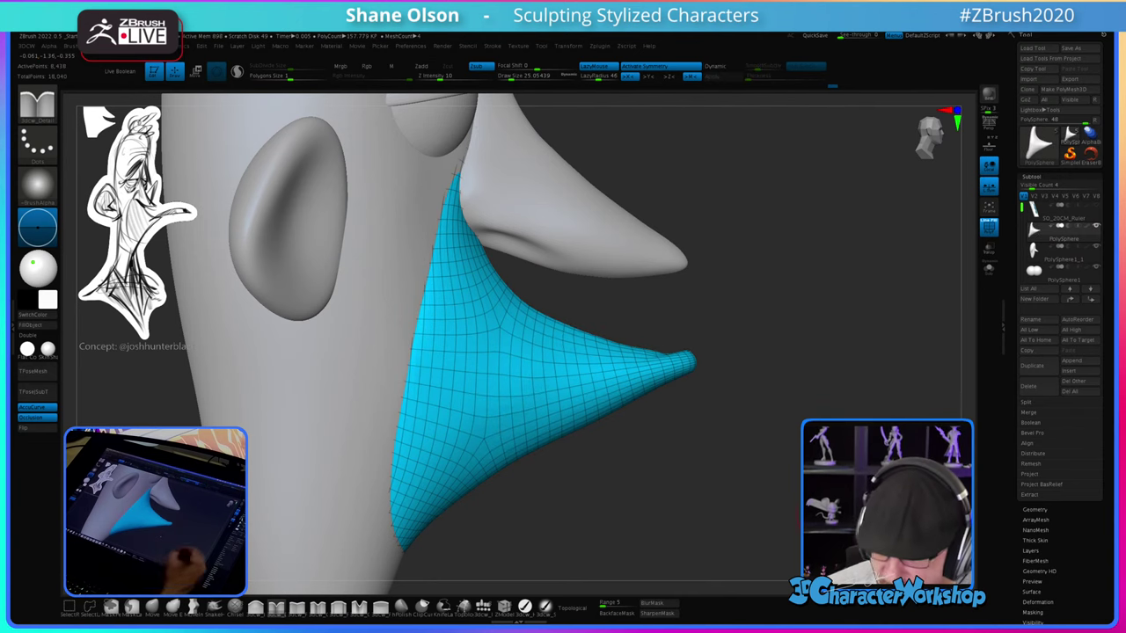
click(1044, 513)
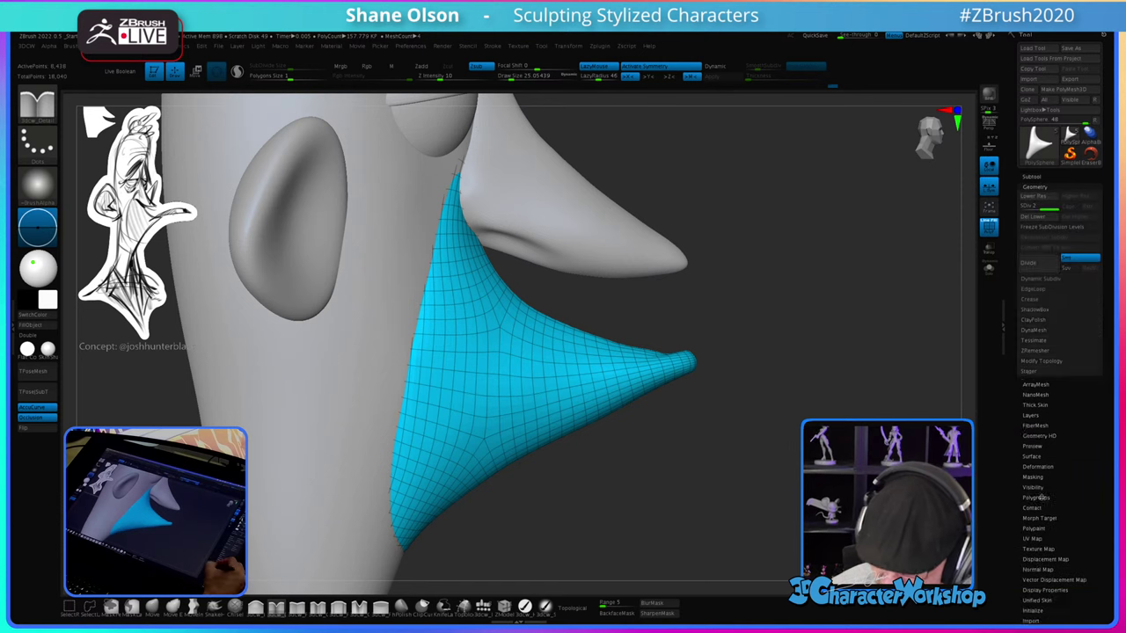
click(1029, 238)
key(shift+d)
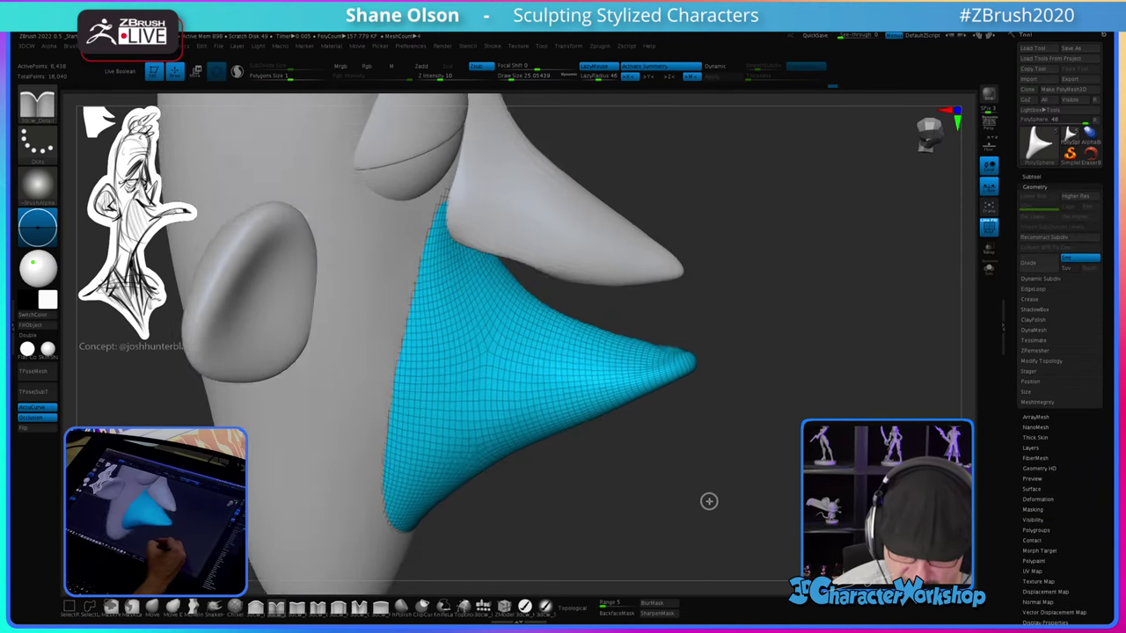
key(d)
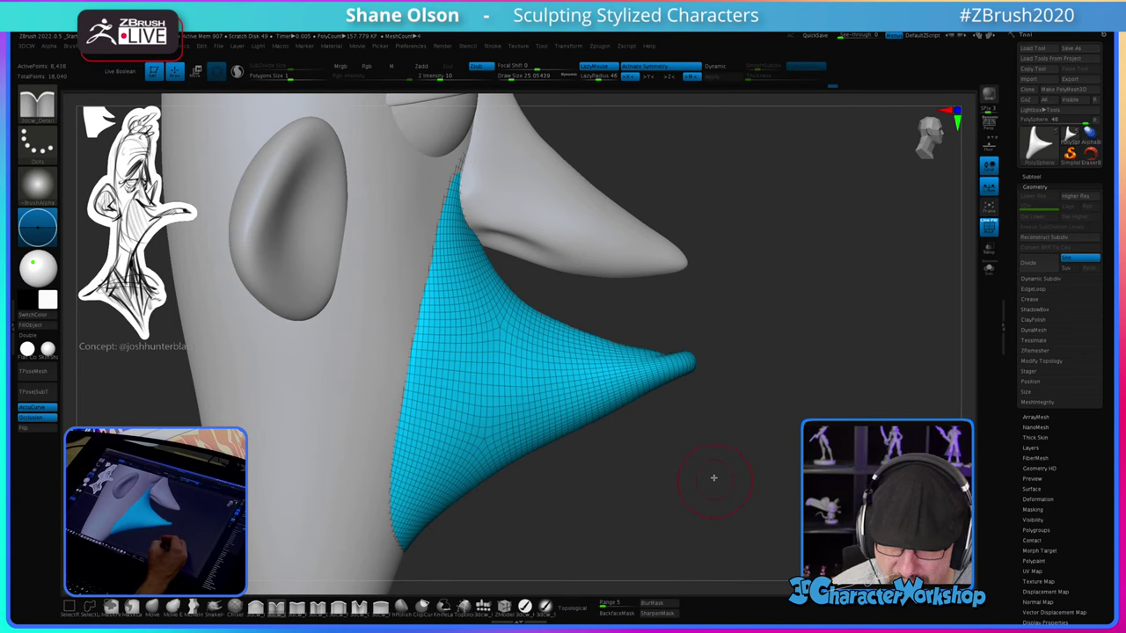
drag(714, 478, 684, 430)
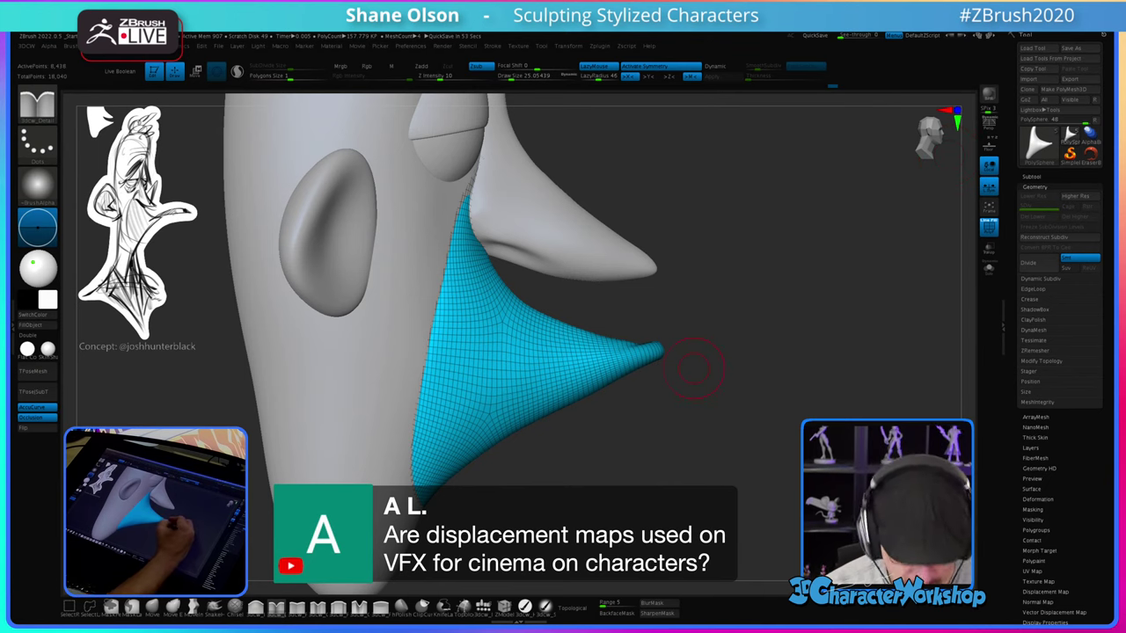
mouse_move(691, 392)
mouse_down()
mouse_move(683, 443)
mouse_move(684, 404)
mouse_up()
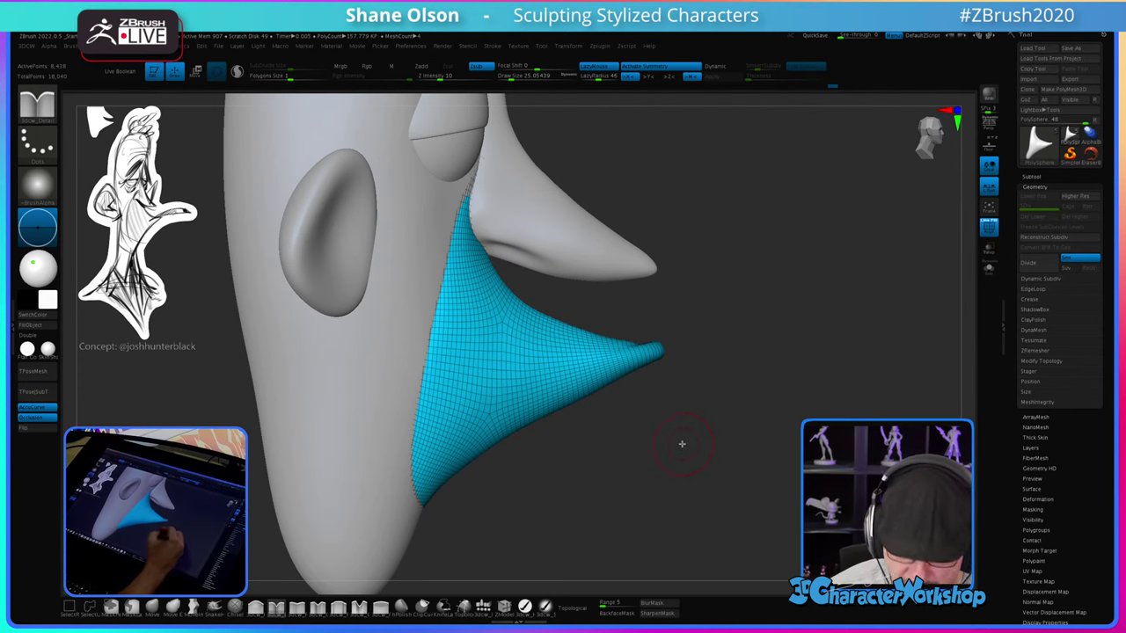
drag(679, 445, 672, 456)
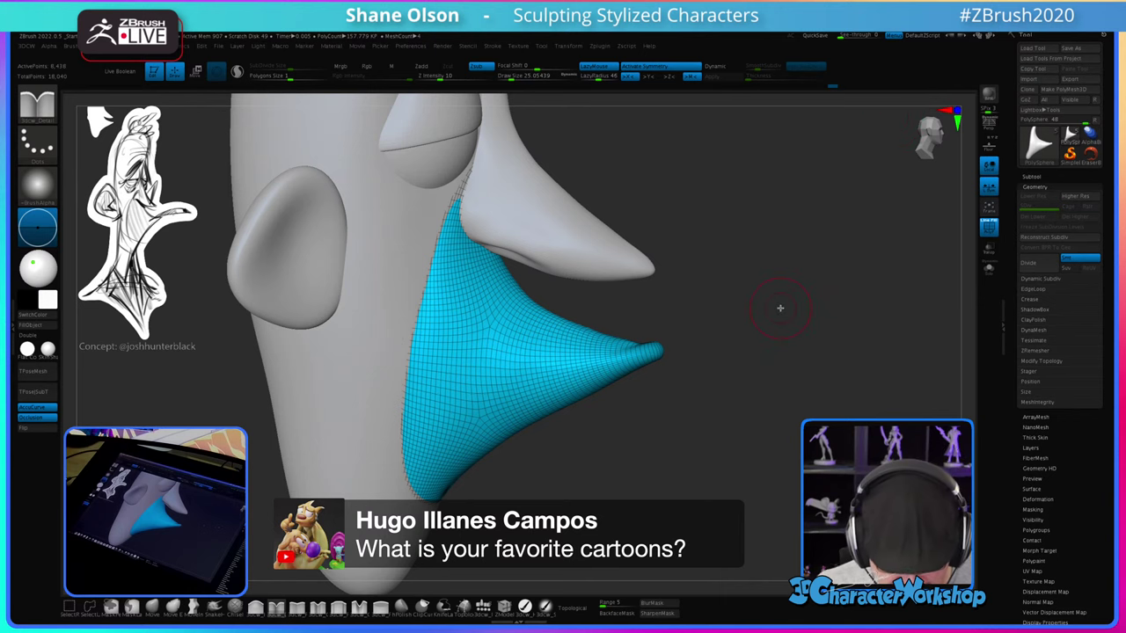
Reduce the brush to about 18 and sculpt a dent in the cyan neck tip
mouse_move(631, 446)
mouse_down()
mouse_move(649, 434)
mouse_move(634, 440)
mouse_move(635, 473)
mouse_move(607, 470)
mouse_up()
key(s)
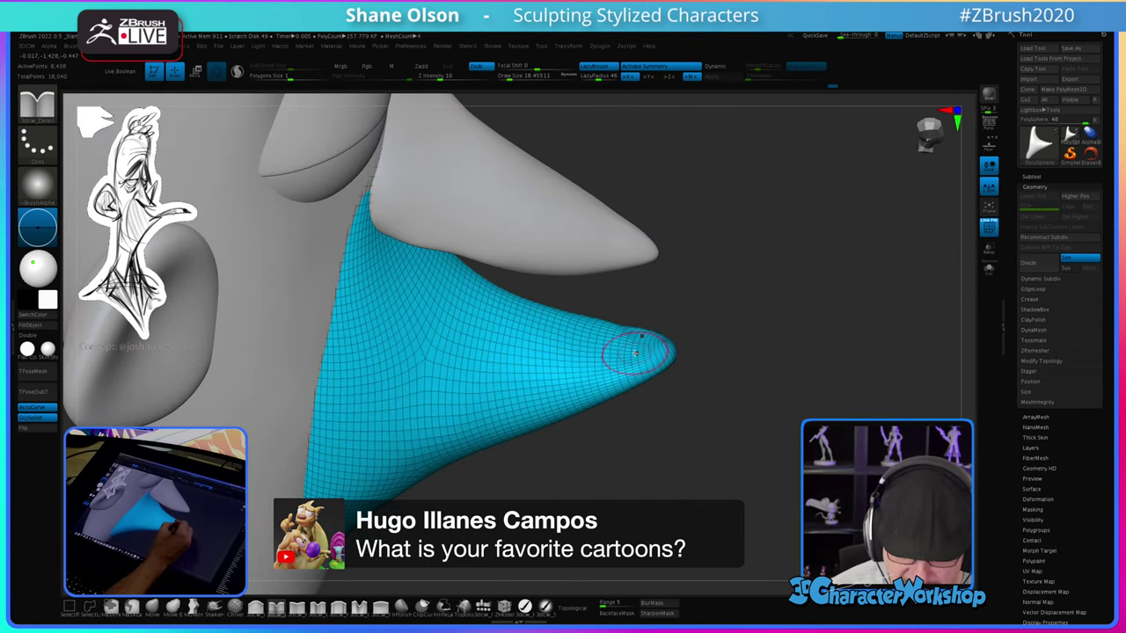
click(276, 607)
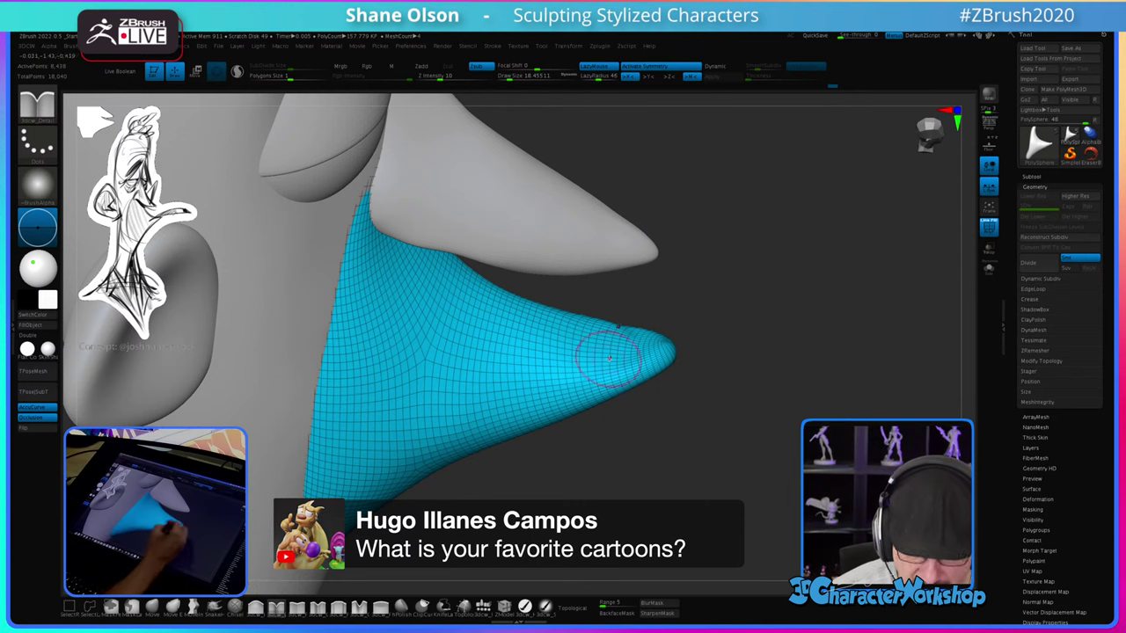
mouse_move(607, 365)
mouse_down()
mouse_move(639, 344)
mouse_move(610, 360)
mouse_up()
Smooth the flared neck's pointed tip while checking it from several angles
drag(531, 471, 628, 396)
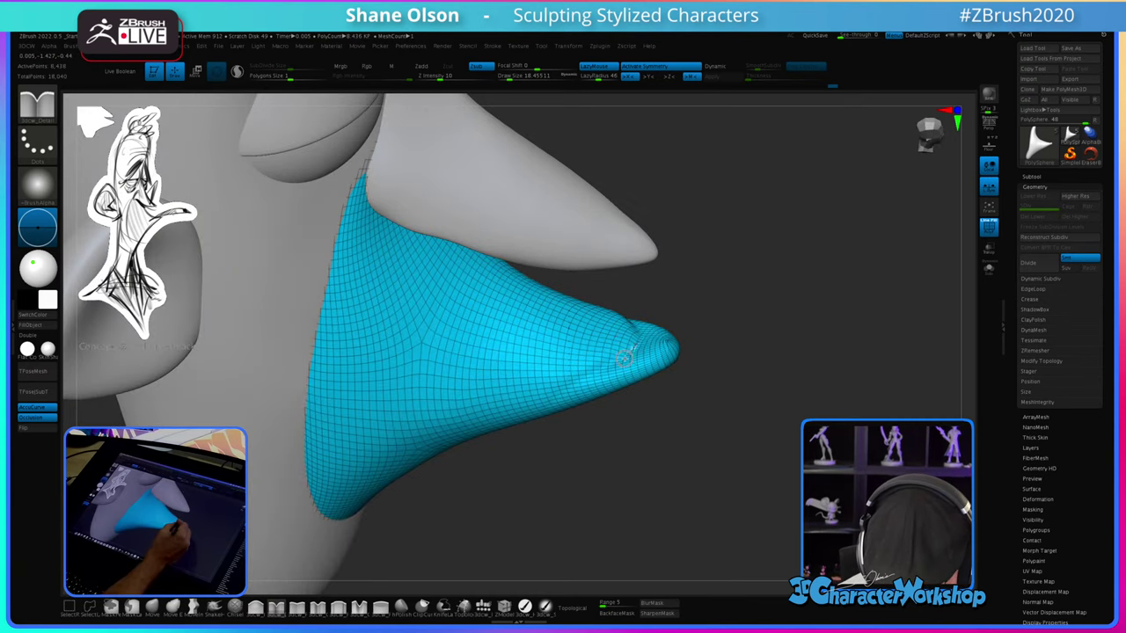
drag(658, 387, 640, 345)
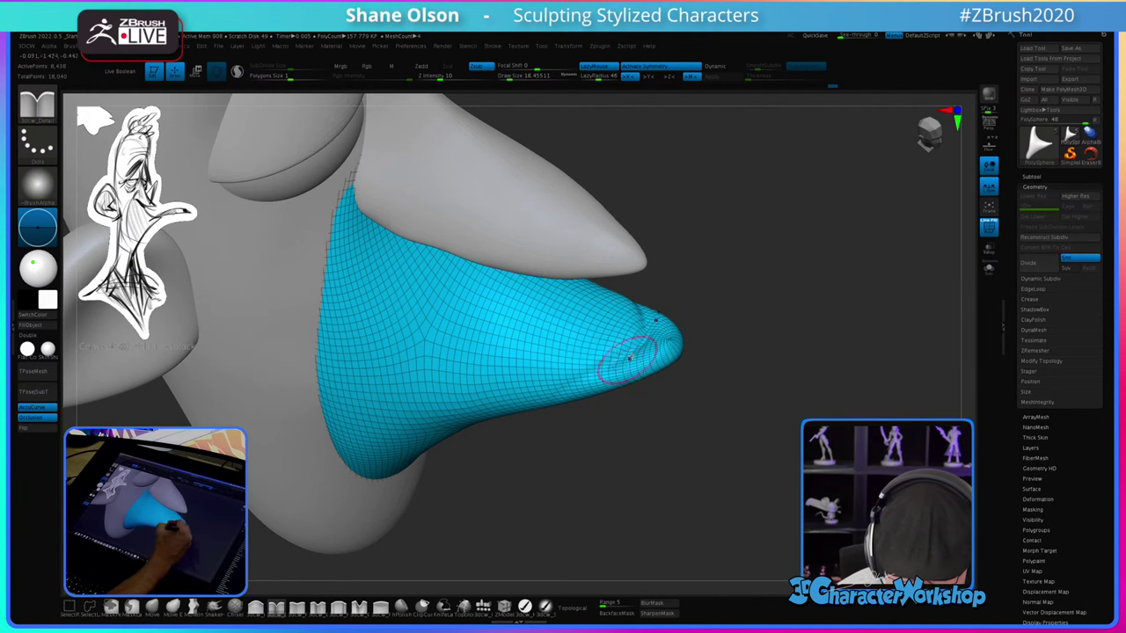
mouse_move(648, 467)
mouse_down()
mouse_move(685, 454)
mouse_move(669, 448)
mouse_move(671, 488)
mouse_move(678, 467)
mouse_up()
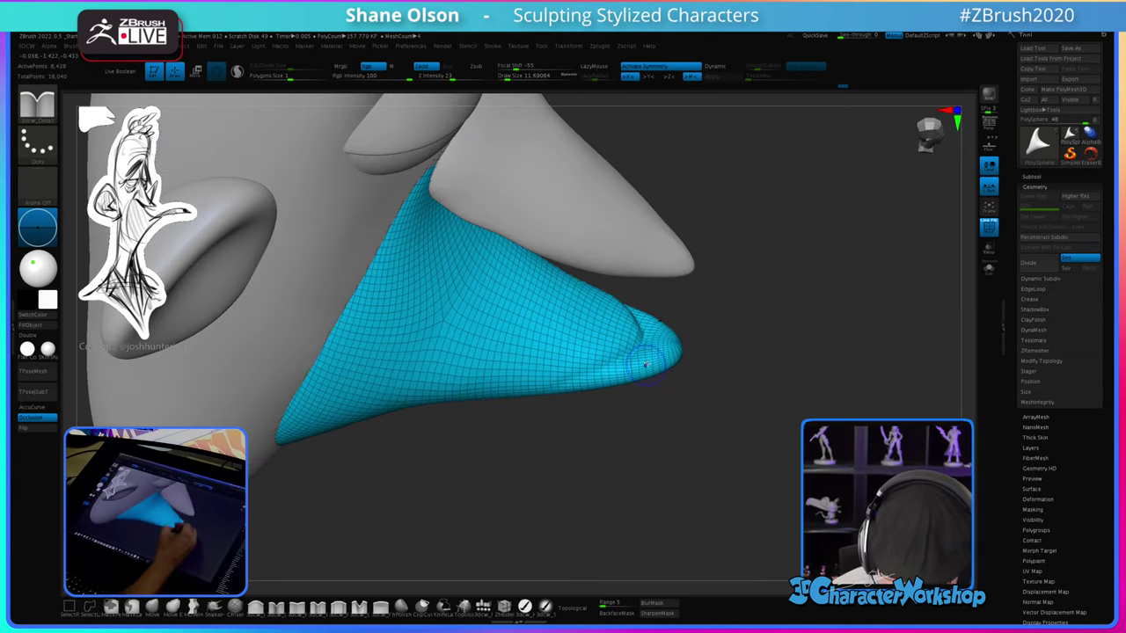
mouse_move(647, 365)
shift+mouse_down()
mouse_move(671, 343)
mouse_move(660, 336)
mouse_move(669, 345)
mouse_move(616, 384)
shift+mouse_up()
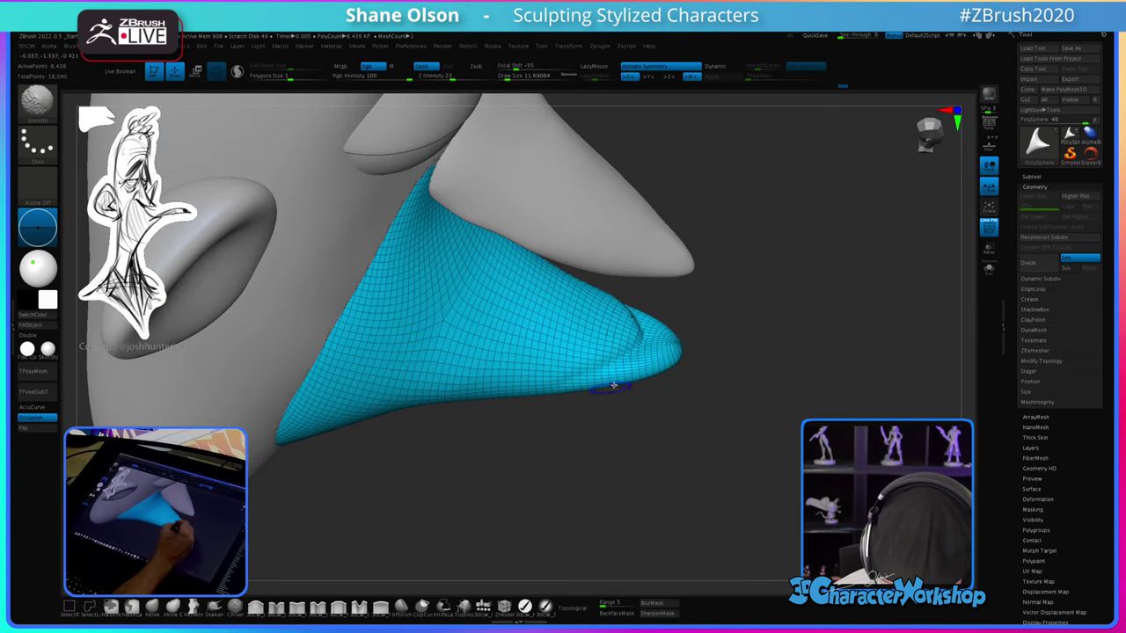
drag(639, 443, 572, 410)
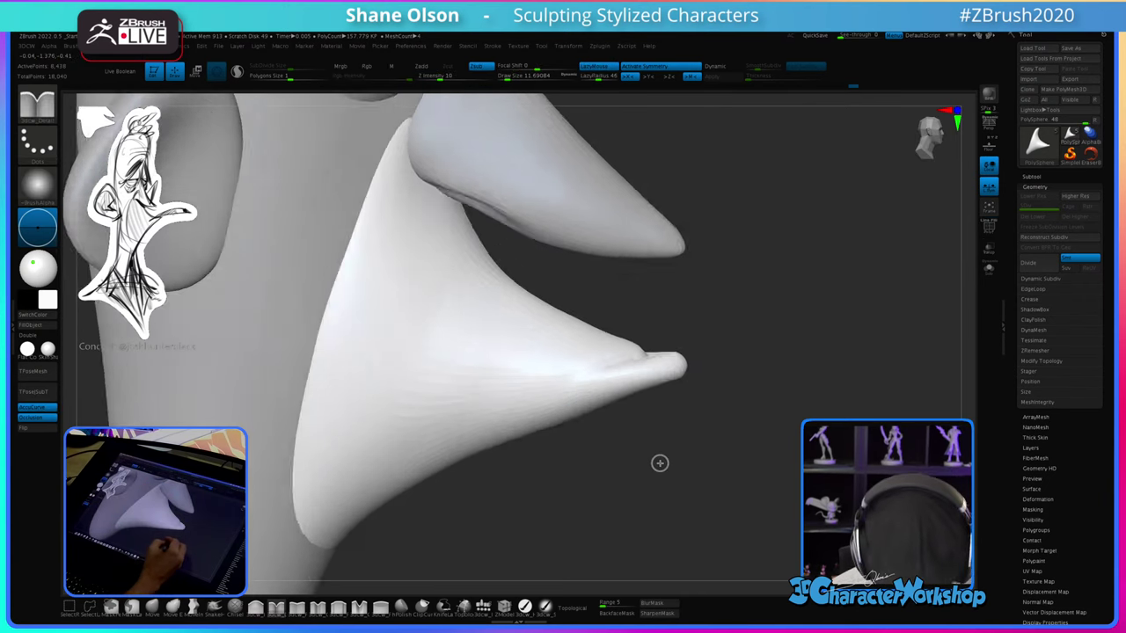
drag(659, 463, 678, 485)
key(f)
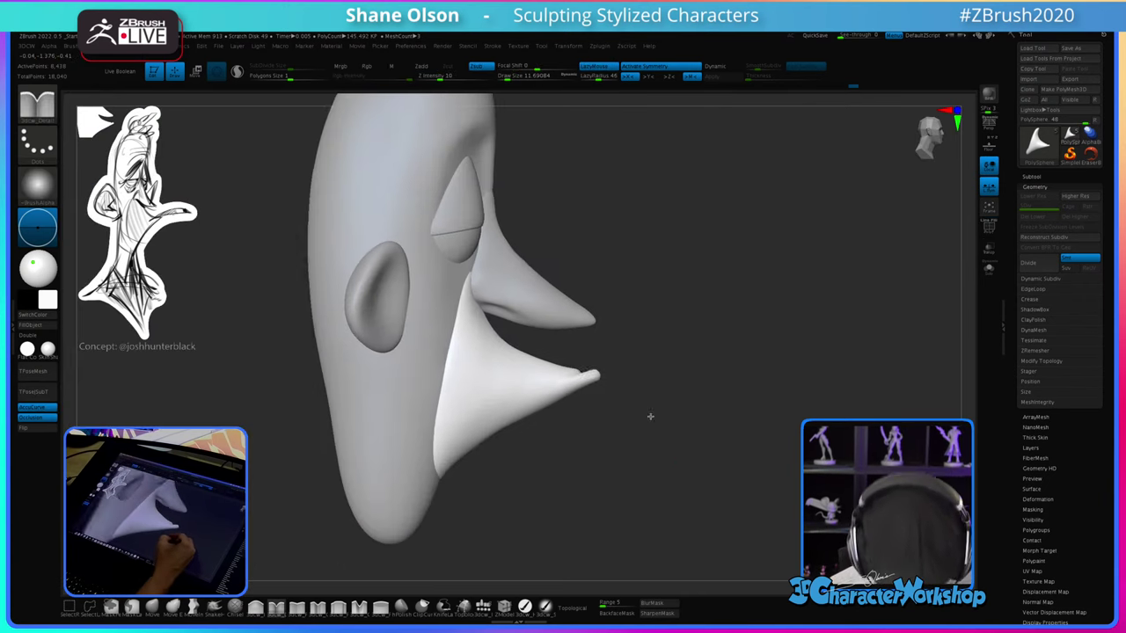
mouse_move(648, 414)
mouse_down()
mouse_move(699, 455)
mouse_move(640, 474)
mouse_move(681, 466)
mouse_move(659, 397)
mouse_move(653, 430)
mouse_move(669, 412)
mouse_up()
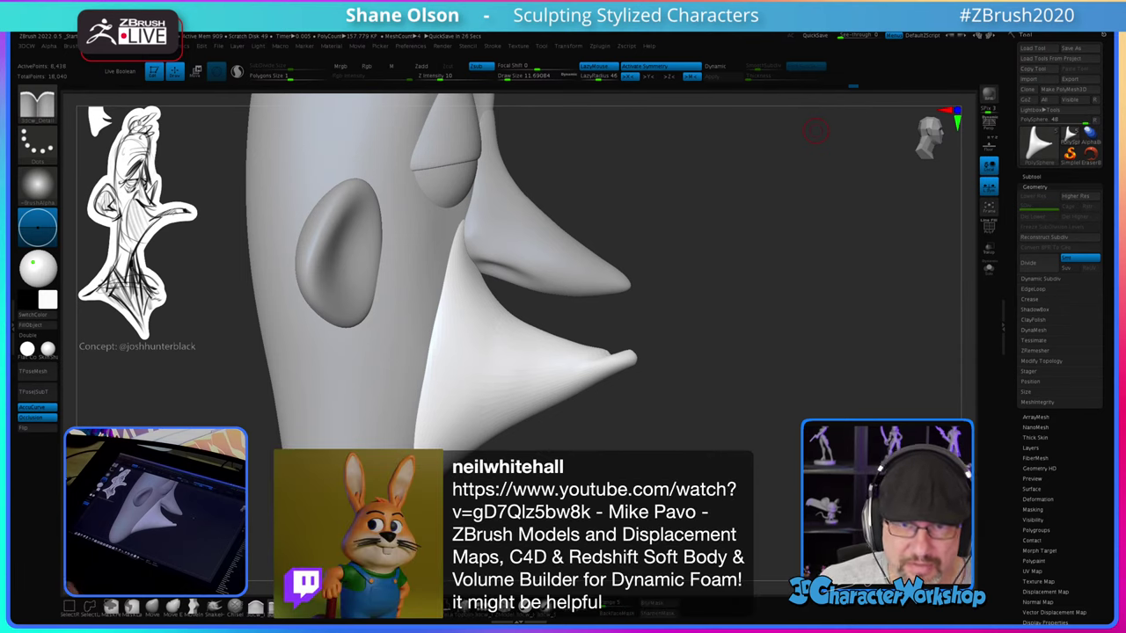
key(shift)
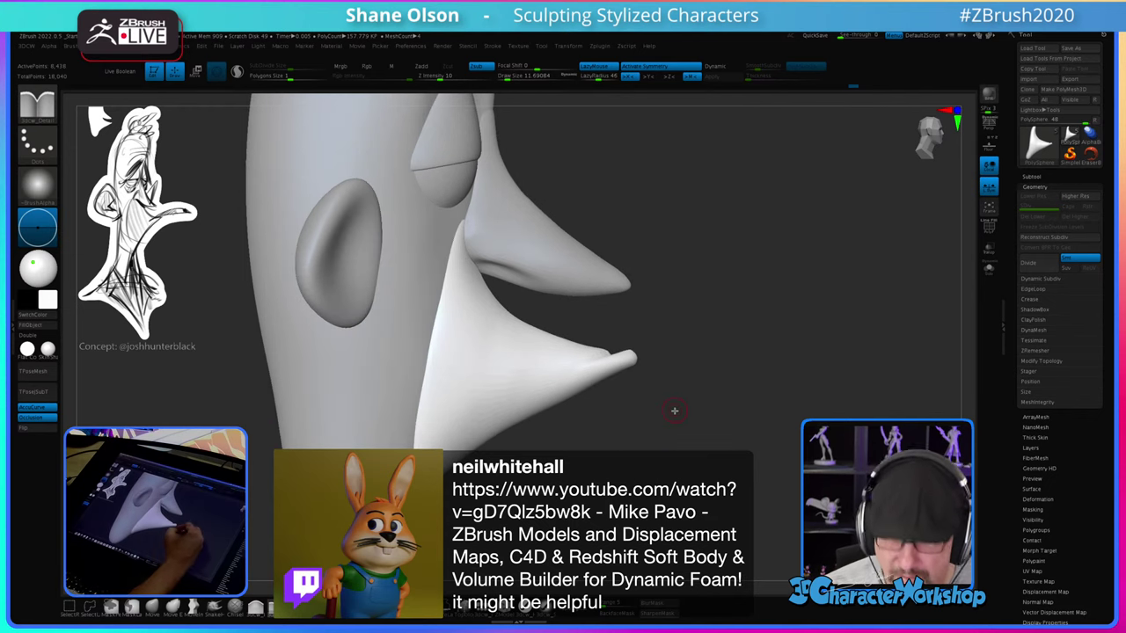
mouse_move(669, 407)
mouse_down()
mouse_move(653, 438)
mouse_move(647, 429)
mouse_move(671, 410)
mouse_move(666, 448)
mouse_move(674, 378)
mouse_move(648, 390)
mouse_move(674, 359)
mouse_move(647, 384)
mouse_up()
mouse_move(707, 472)
mouse_down()
mouse_move(709, 445)
mouse_move(706, 465)
mouse_move(712, 455)
mouse_move(721, 475)
mouse_move(567, 472)
mouse_move(515, 372)
mouse_up()
key(d)
key(s)
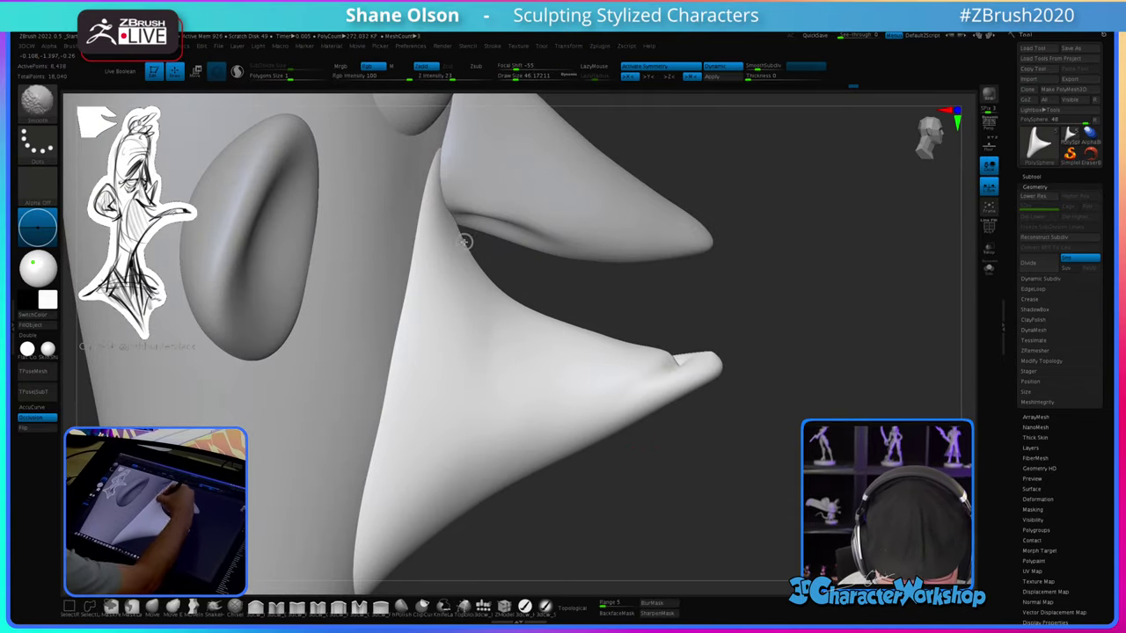
mouse_move(694, 465)
mouse_down()
mouse_move(692, 443)
mouse_move(686, 461)
mouse_up()
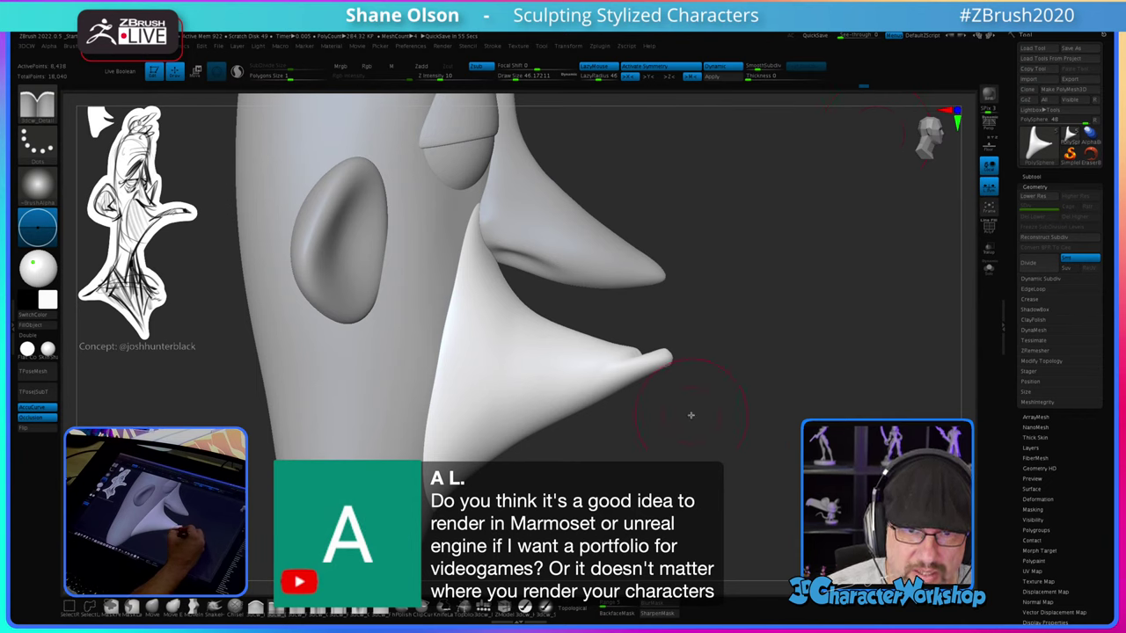
mouse_move(692, 404)
mouse_down()
mouse_move(666, 414)
mouse_move(674, 410)
mouse_up()
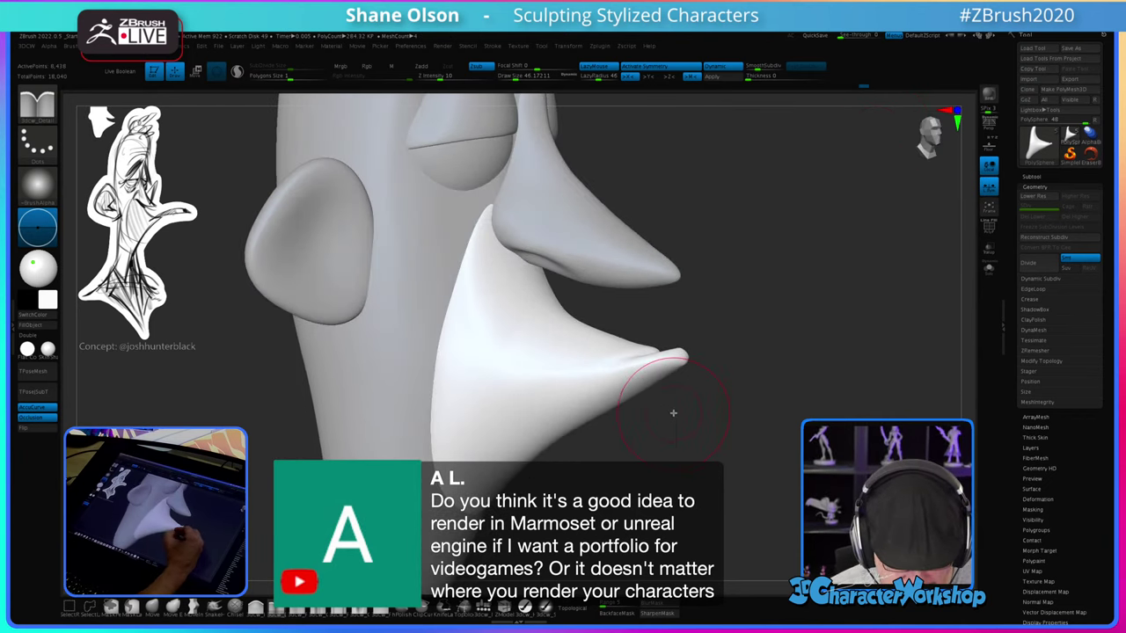
key(s)
drag(528, 340, 563, 339)
mouse_move(563, 339)
right_down()
mouse_move(518, 336)
mouse_move(466, 297)
mouse_move(661, 482)
mouse_move(647, 485)
mouse_move(669, 493)
mouse_move(663, 476)
mouse_move(659, 485)
mouse_move(658, 475)
mouse_move(557, 452)
mouse_move(599, 478)
mouse_move(585, 464)
mouse_move(569, 502)
mouse_move(608, 492)
mouse_move(488, 462)
right_up()
key(shift)
click(153, 606)
drag(488, 462, 495, 396)
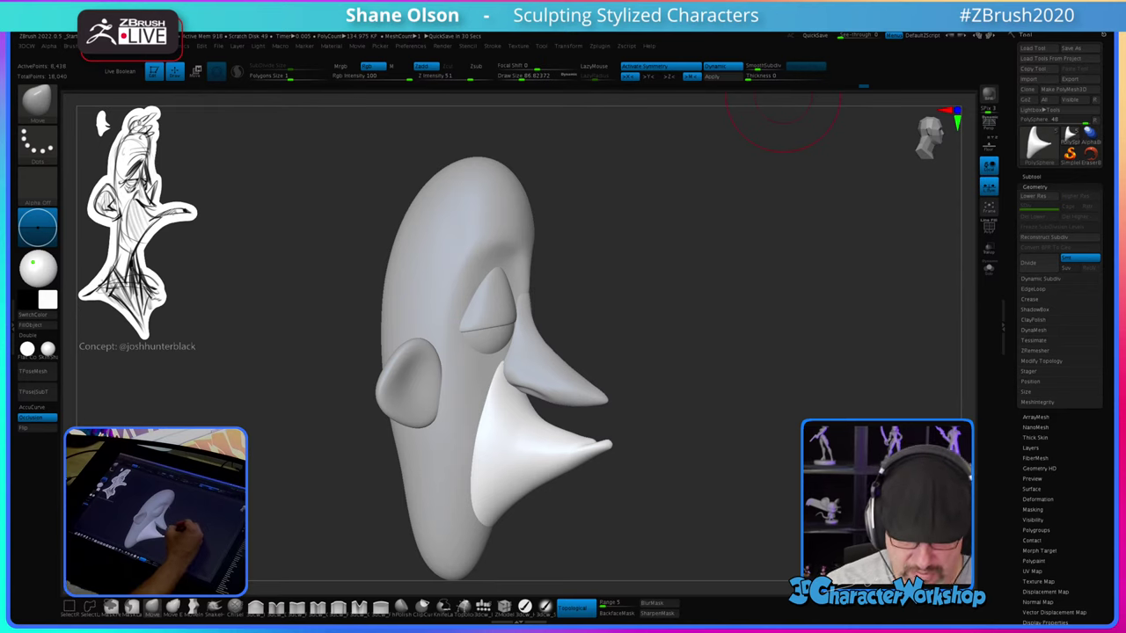
drag(685, 395, 575, 424)
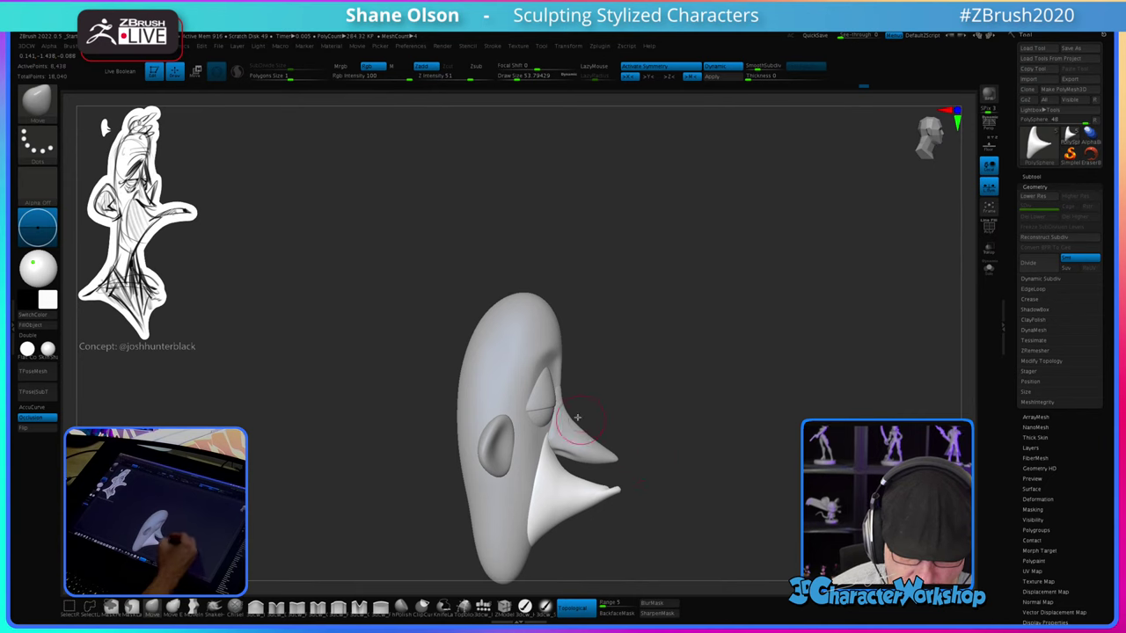
Select the head subtool, set Draw Size to 222, and smooth the back and top of the head
alt+click(506, 365)
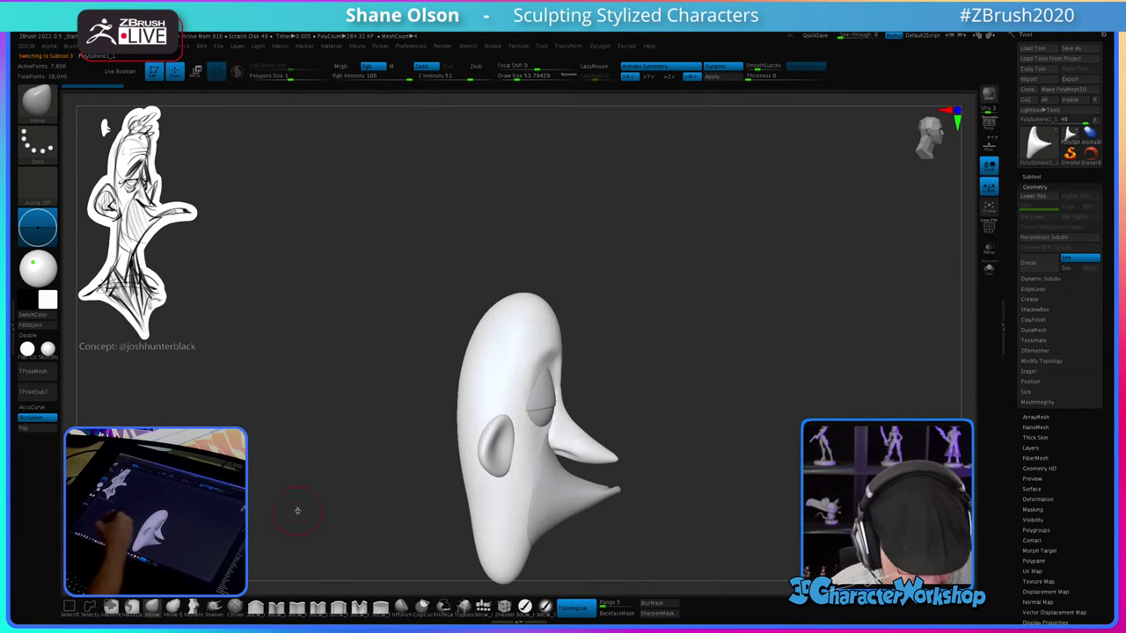
key(s)
drag(297, 511, 322, 512)
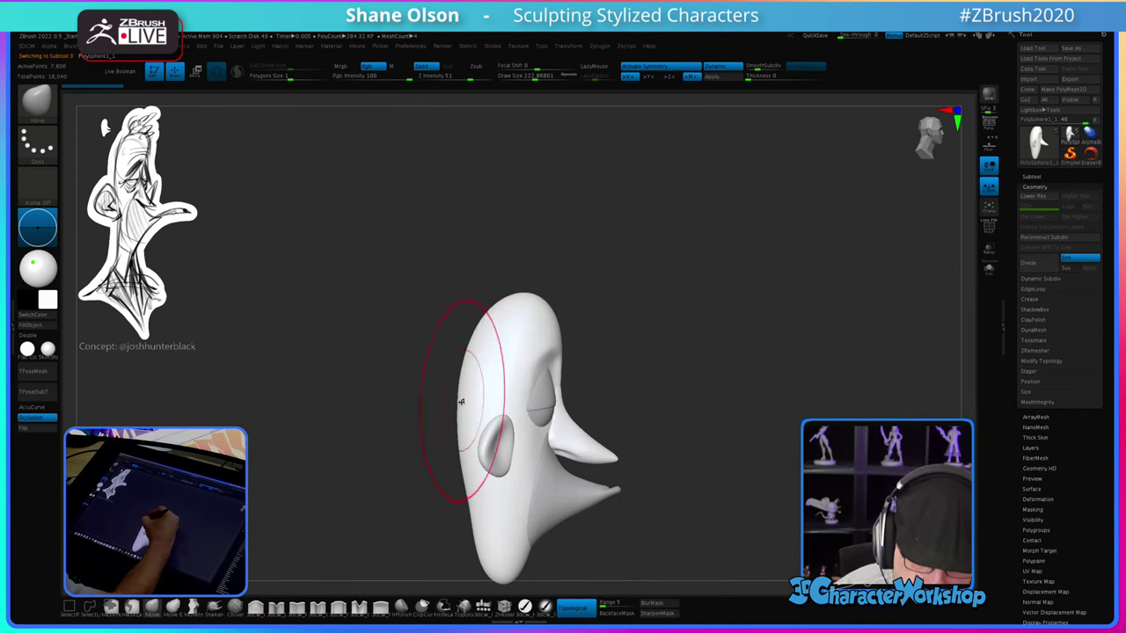
mouse_move(461, 402)
mouse_down()
mouse_move(484, 320)
mouse_move(461, 452)
mouse_up()
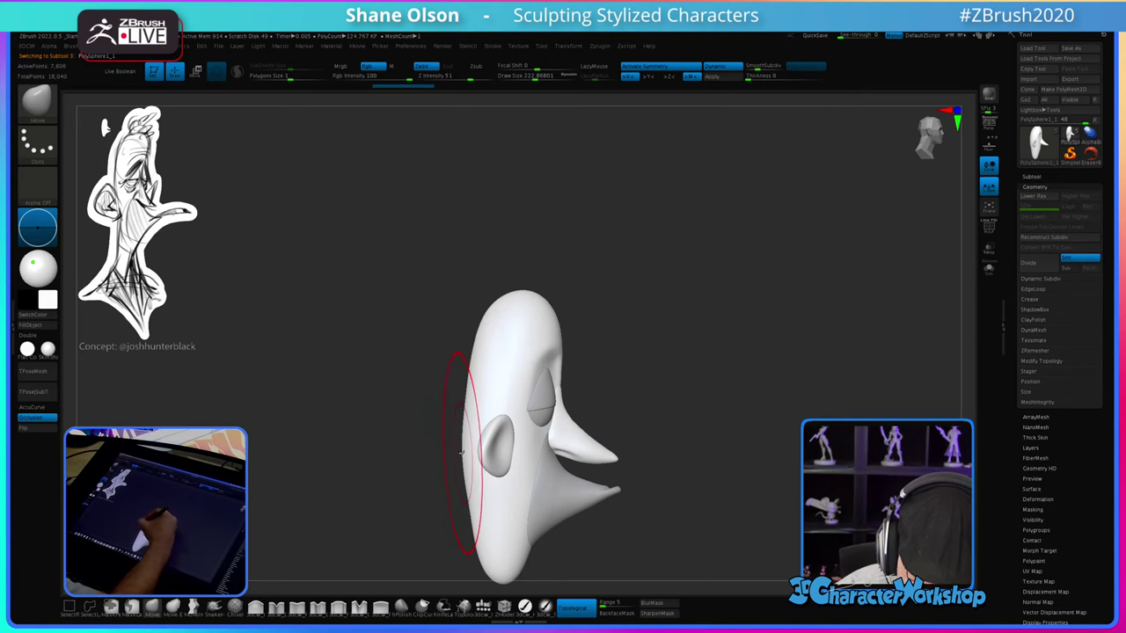
mouse_move(510, 319)
mouse_down()
mouse_move(519, 263)
mouse_move(519, 297)
mouse_move(506, 298)
mouse_move(553, 288)
mouse_move(555, 264)
mouse_move(559, 284)
mouse_move(548, 289)
mouse_move(550, 273)
mouse_move(506, 280)
mouse_move(564, 280)
mouse_up()
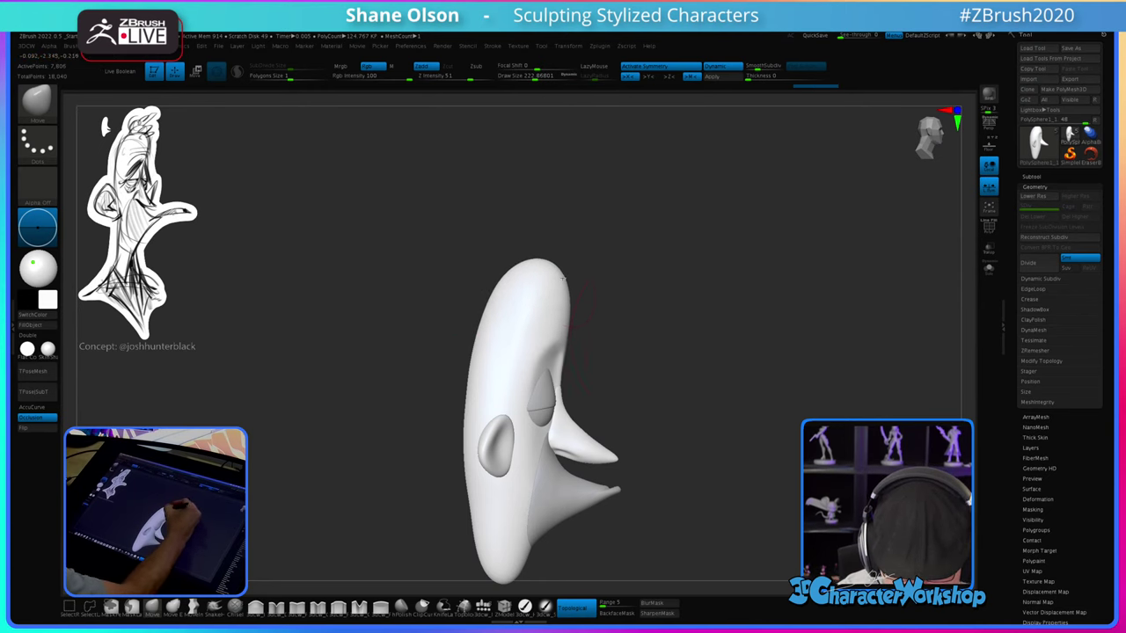
Orbit the head through front, side and three-quarter views to inspect the muzzle and mouth
drag(647, 348, 616, 352)
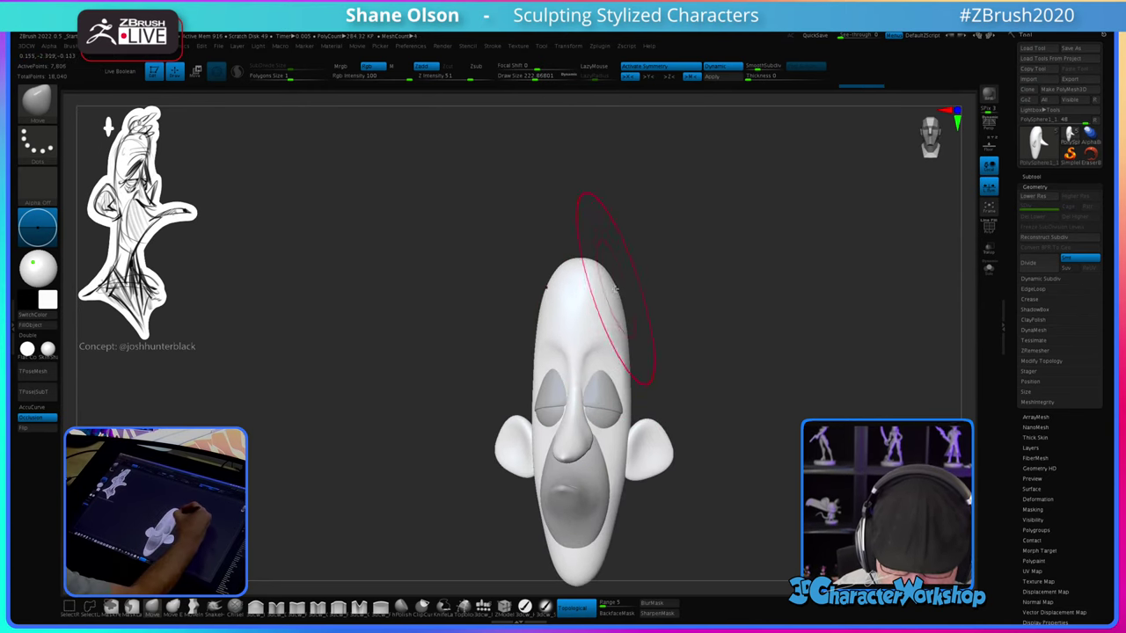
mouse_move(618, 282)
mouse_down()
mouse_move(701, 337)
mouse_move(719, 329)
mouse_up()
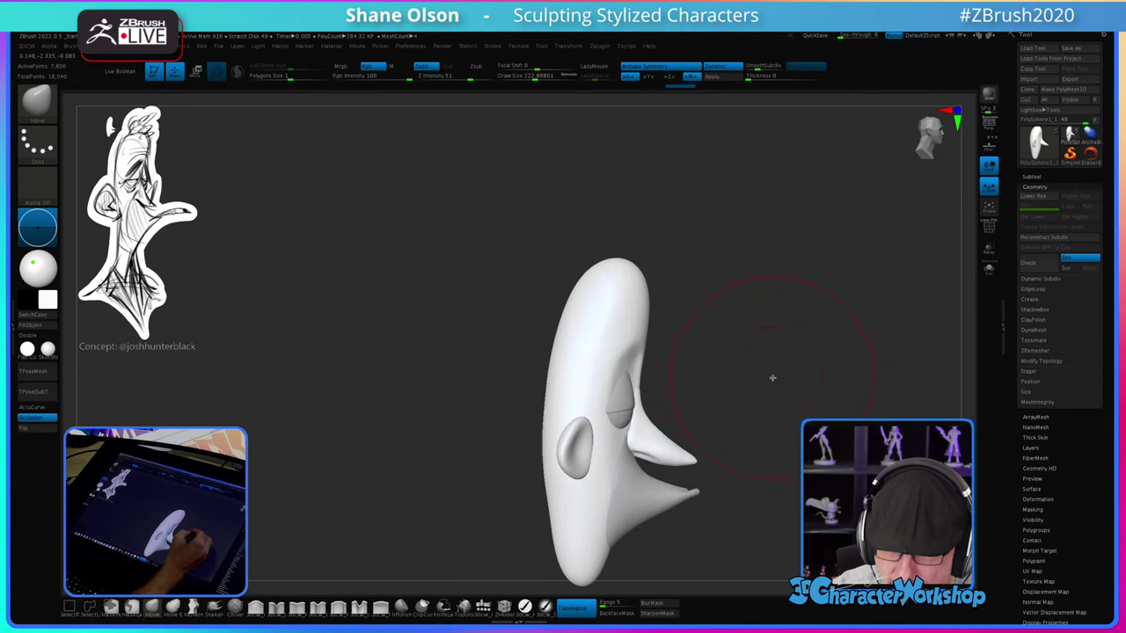
mouse_move(773, 378)
mouse_down()
mouse_move(631, 337)
mouse_move(657, 347)
mouse_move(645, 347)
mouse_up()
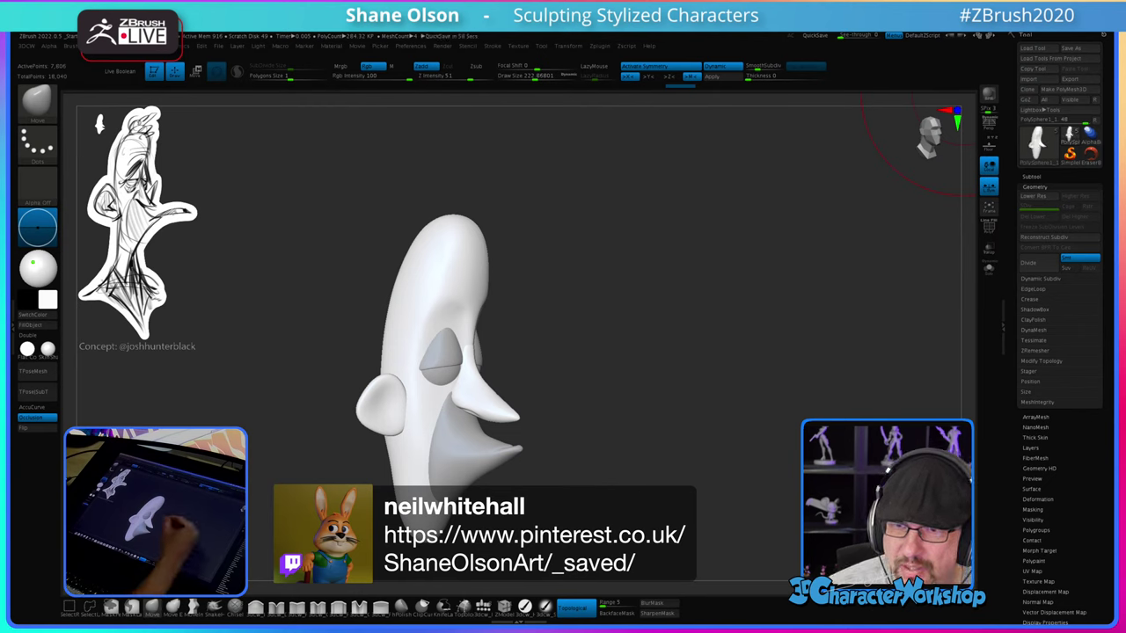
drag(652, 405, 636, 405)
mouse_move(622, 359)
mouse_down()
mouse_move(639, 364)
mouse_move(571, 268)
mouse_up()
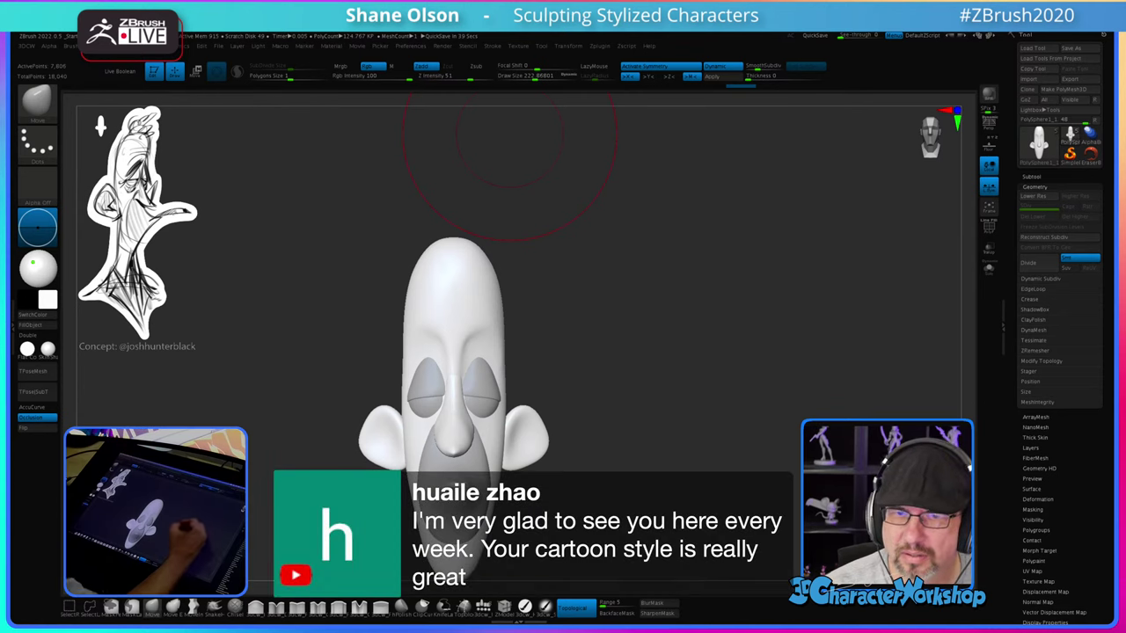
mouse_move(614, 451)
mouse_down()
mouse_move(631, 452)
mouse_move(637, 402)
mouse_move(618, 422)
mouse_move(648, 421)
mouse_move(628, 419)
mouse_move(619, 445)
mouse_move(634, 442)
mouse_move(586, 443)
mouse_move(528, 479)
mouse_up()
key(s)
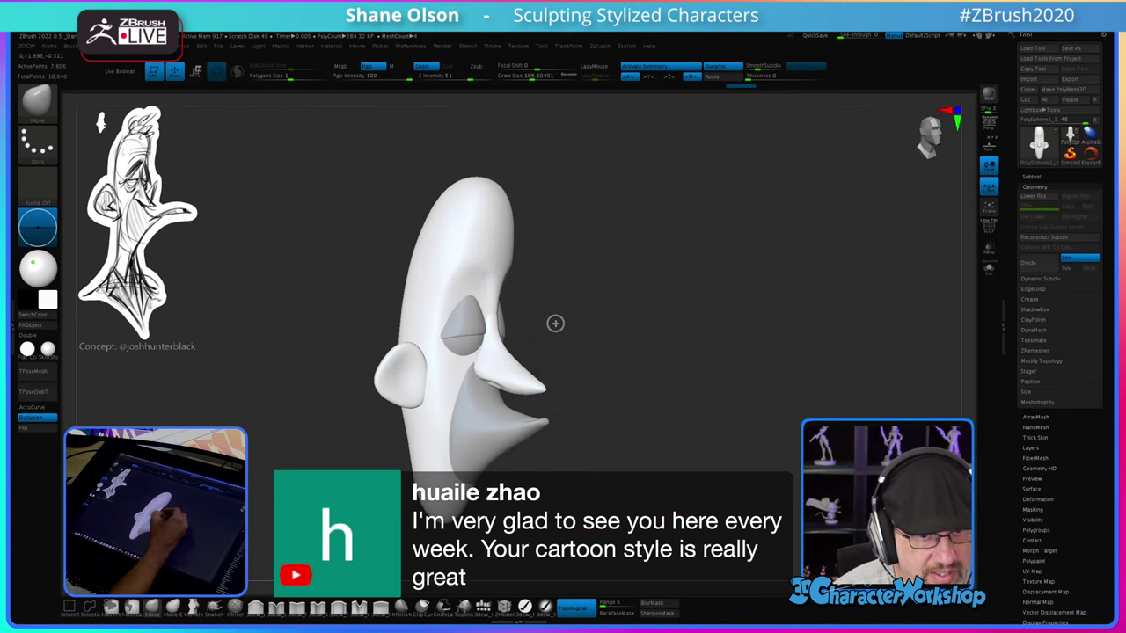
drag(553, 322, 464, 415)
drag(494, 344, 595, 432)
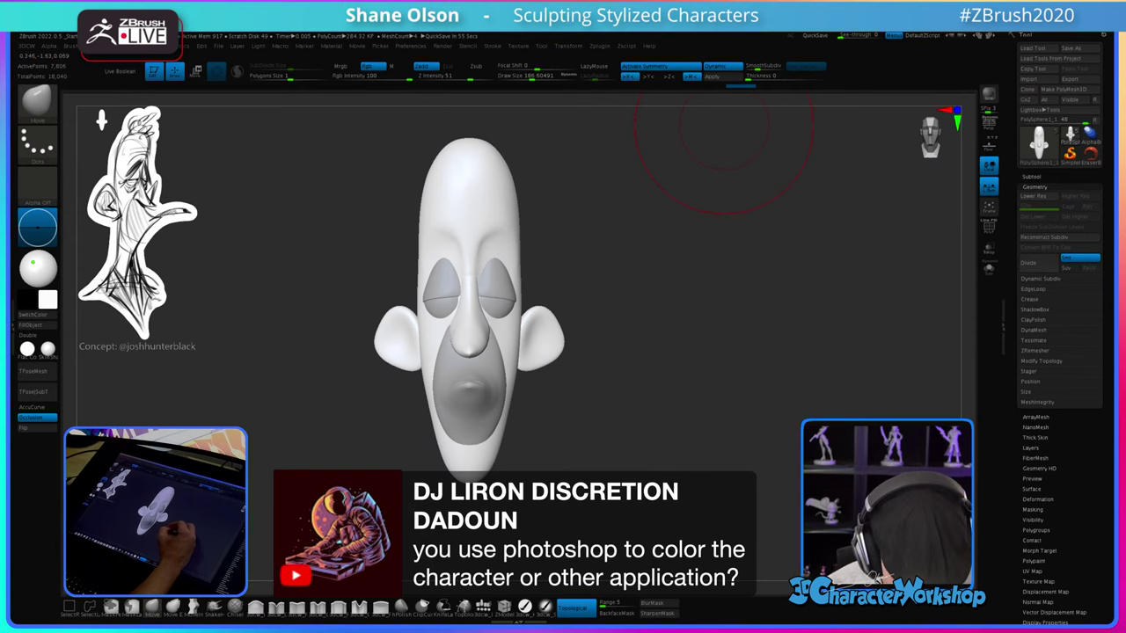
Shrink the brush to about 149 and reshape the chin and jaw, finishing in front view
key(s)
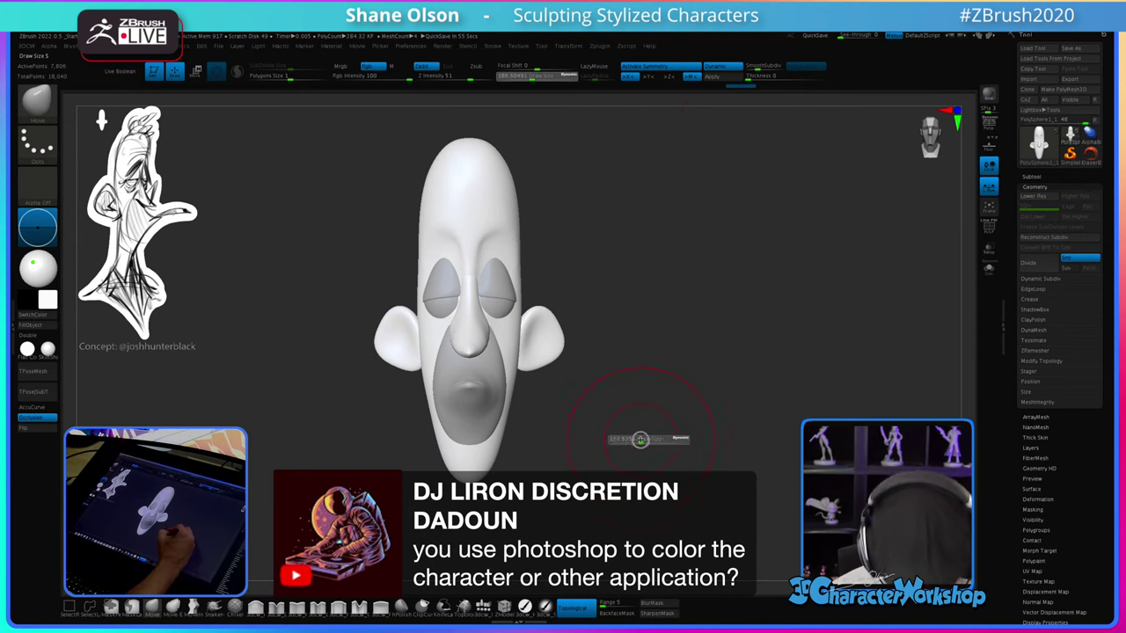
mouse_move(641, 440)
mouse_down()
mouse_move(644, 418)
mouse_move(471, 352)
mouse_move(645, 456)
mouse_move(606, 455)
mouse_move(627, 413)
mouse_up()
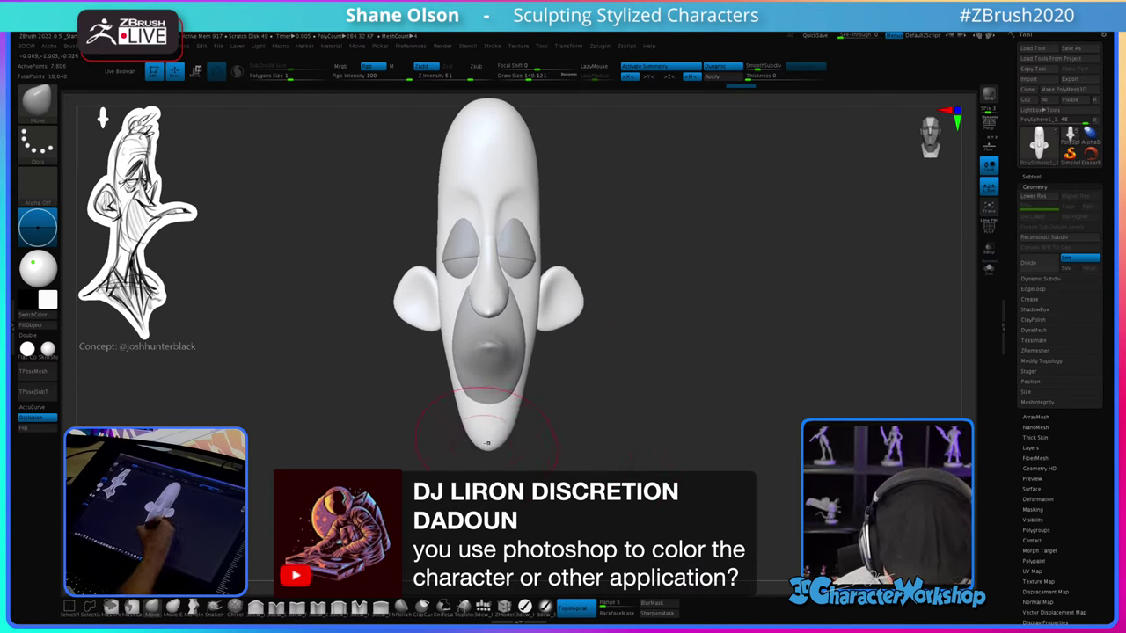
drag(488, 431, 465, 428)
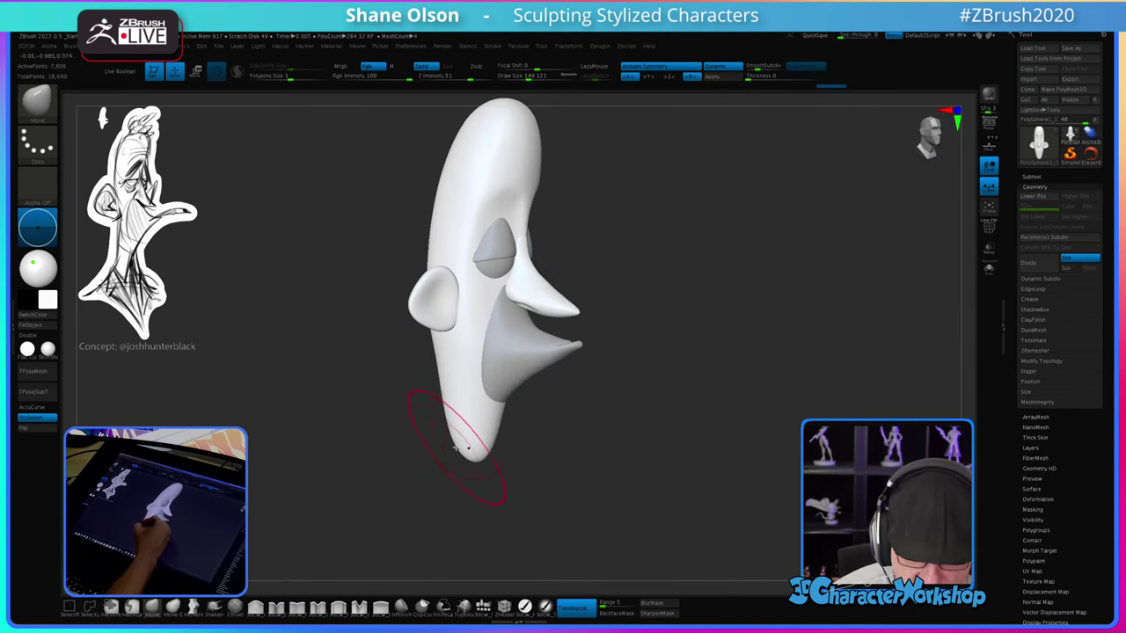
drag(596, 460, 623, 448)
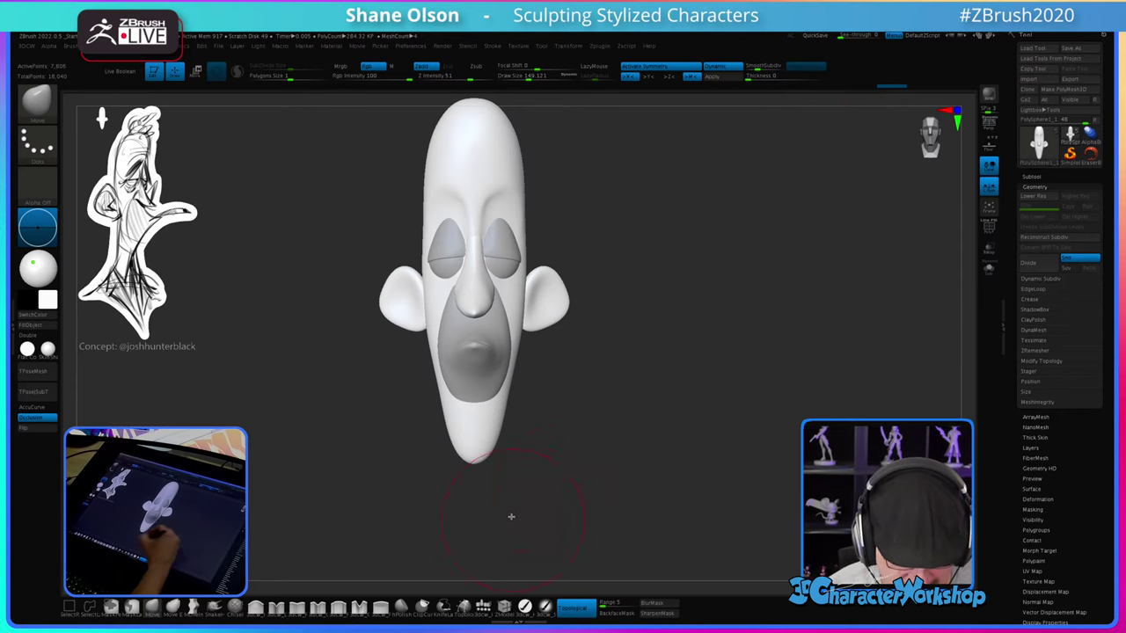
mouse_move(506, 435)
mouse_down()
mouse_move(515, 378)
mouse_move(493, 365)
mouse_move(529, 404)
mouse_move(502, 440)
mouse_up()
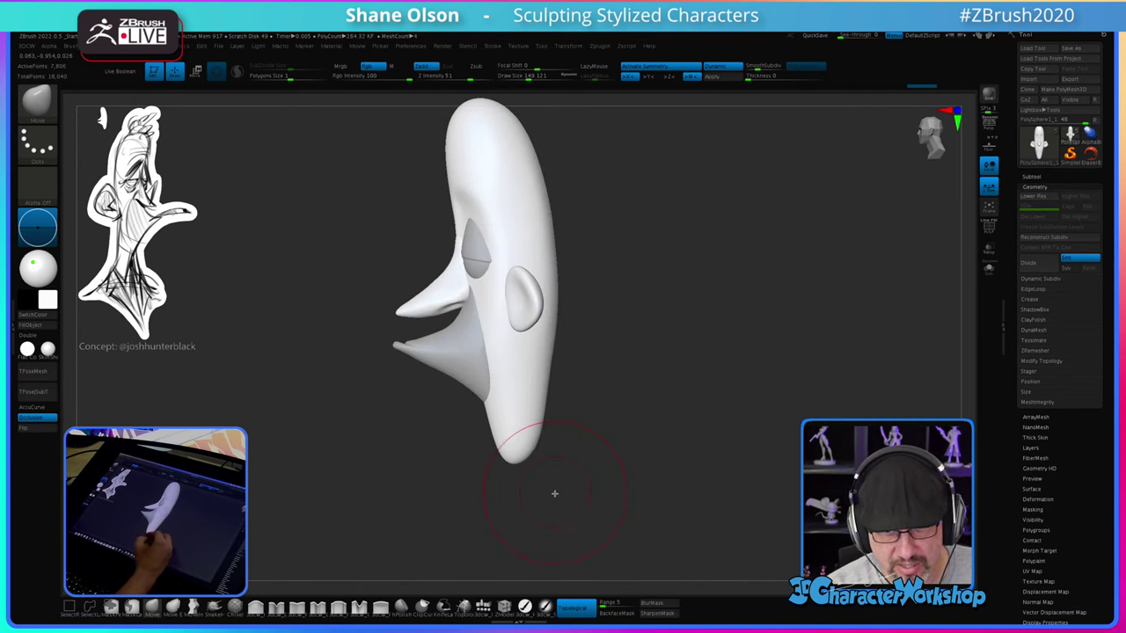
drag(554, 493, 580, 488)
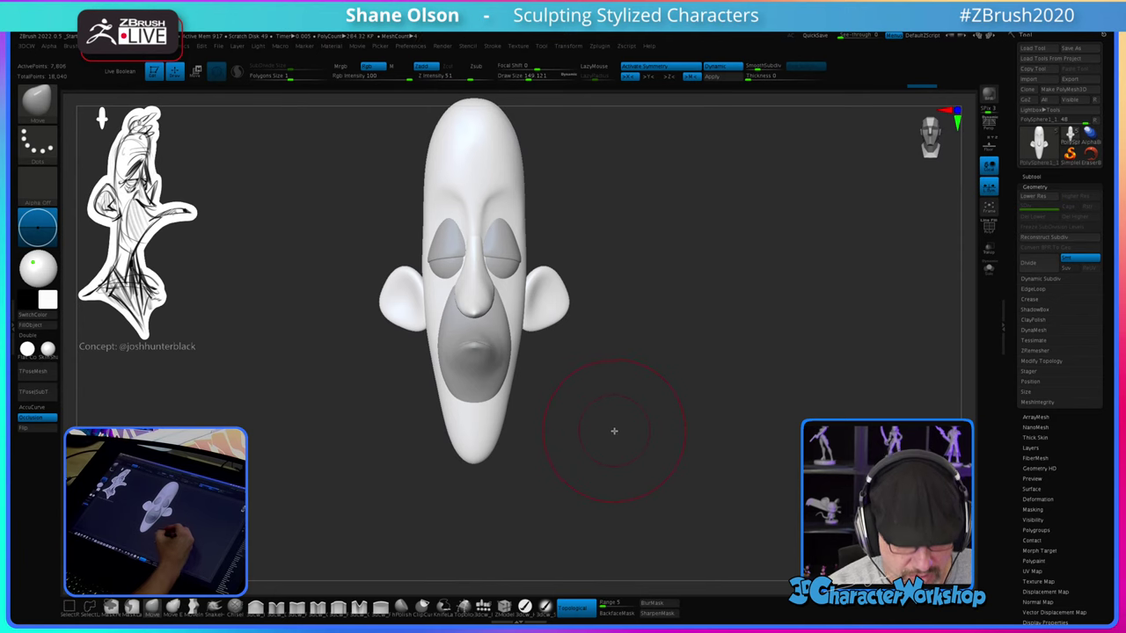
Reduce the brush size to about 108 and orbit the head to check it from below and the sides
mouse_move(614, 431)
mouse_down()
mouse_move(604, 445)
mouse_move(604, 402)
mouse_move(601, 531)
mouse_up()
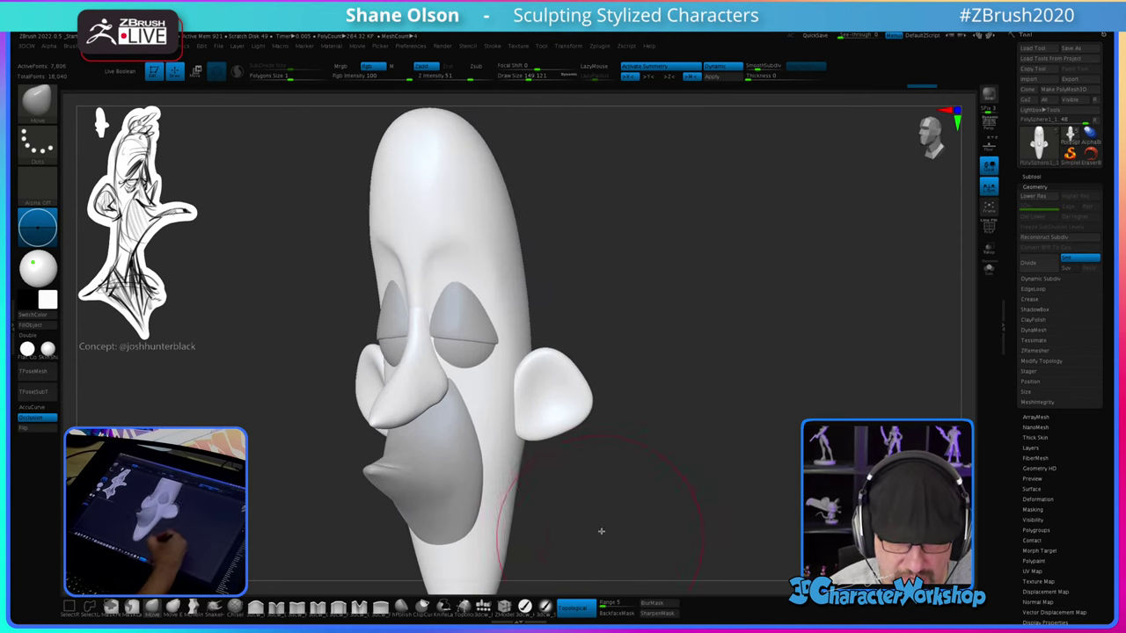
key(s)
drag(623, 458, 623, 463)
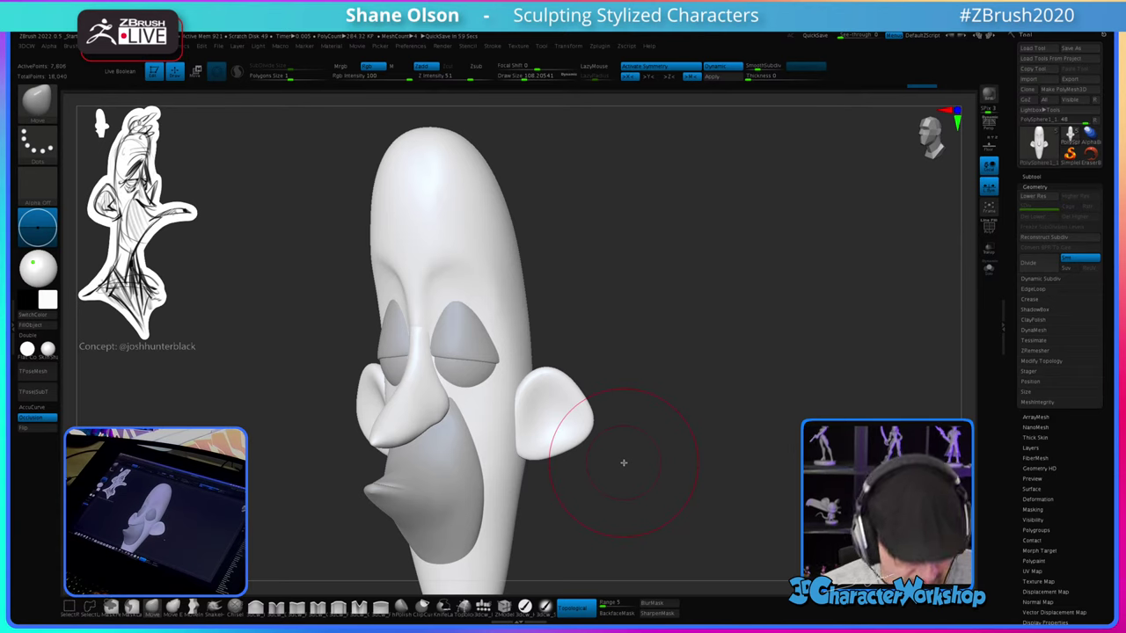
mouse_move(661, 417)
mouse_down()
mouse_move(669, 390)
mouse_move(682, 388)
mouse_move(664, 335)
mouse_move(563, 304)
mouse_move(551, 259)
mouse_up()
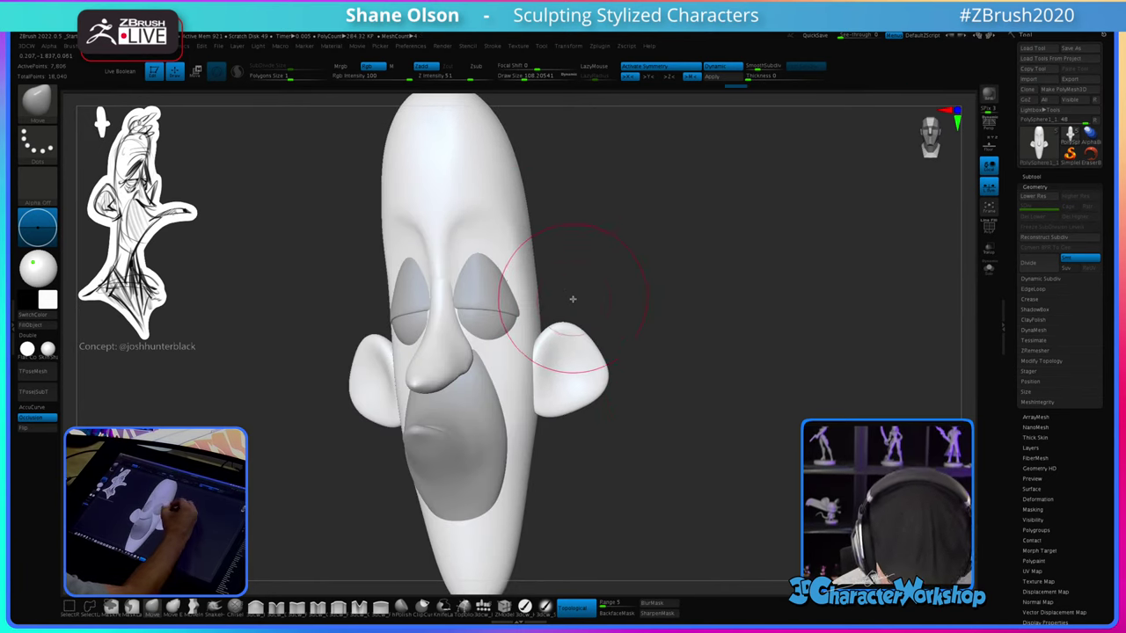
mouse_move(572, 301)
mouse_down()
mouse_move(580, 334)
mouse_move(590, 320)
mouse_move(525, 320)
mouse_up()
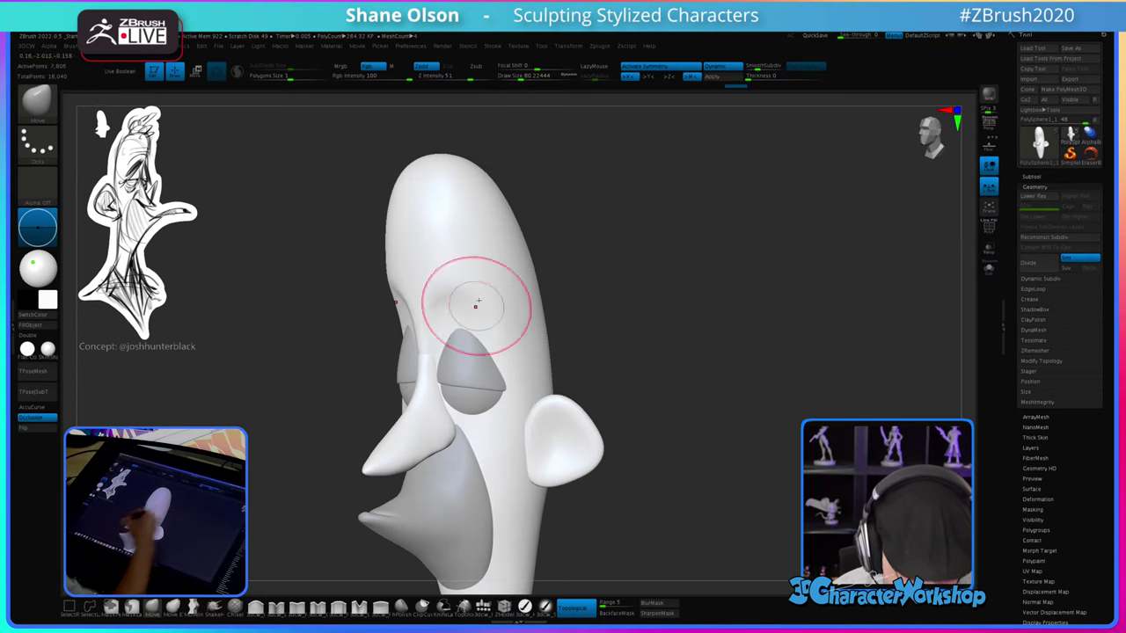
mouse_move(477, 287)
mouse_down()
mouse_move(510, 322)
mouse_move(558, 329)
mouse_move(548, 337)
mouse_move(556, 321)
mouse_up()
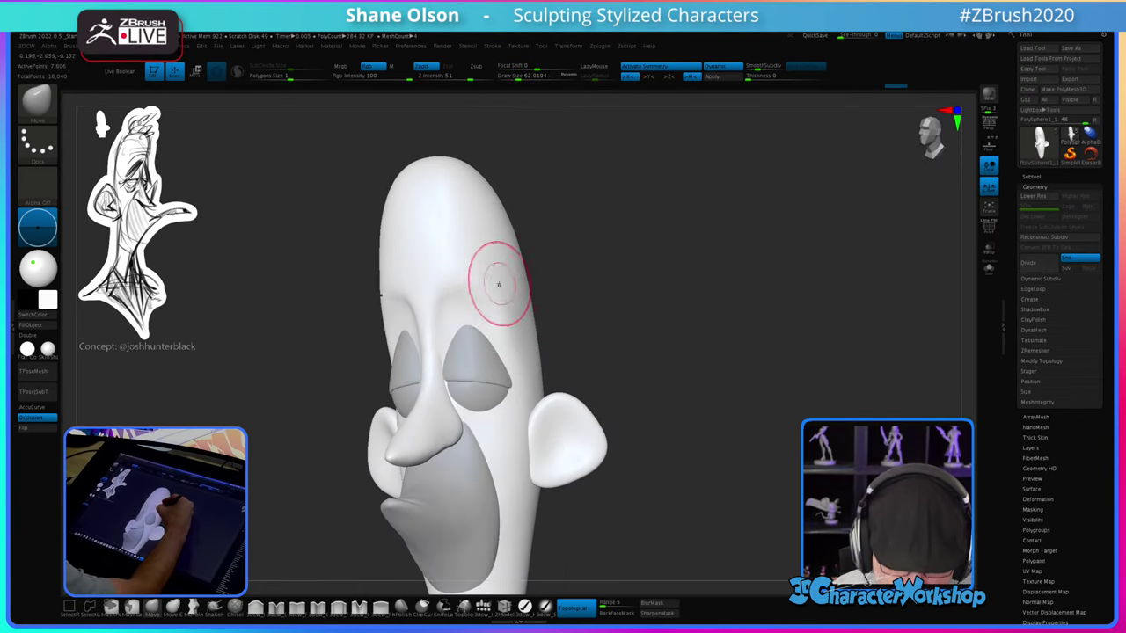
mouse_move(470, 274)
mouse_down()
mouse_move(487, 266)
mouse_move(488, 290)
mouse_move(536, 322)
mouse_move(503, 314)
mouse_move(548, 342)
mouse_move(565, 329)
mouse_move(552, 345)
mouse_move(616, 389)
mouse_up()
Switch to the Move Topological brush at size 51 and return the head to a front view
key(b)
key(m)
key(t)
key(bracketleft)
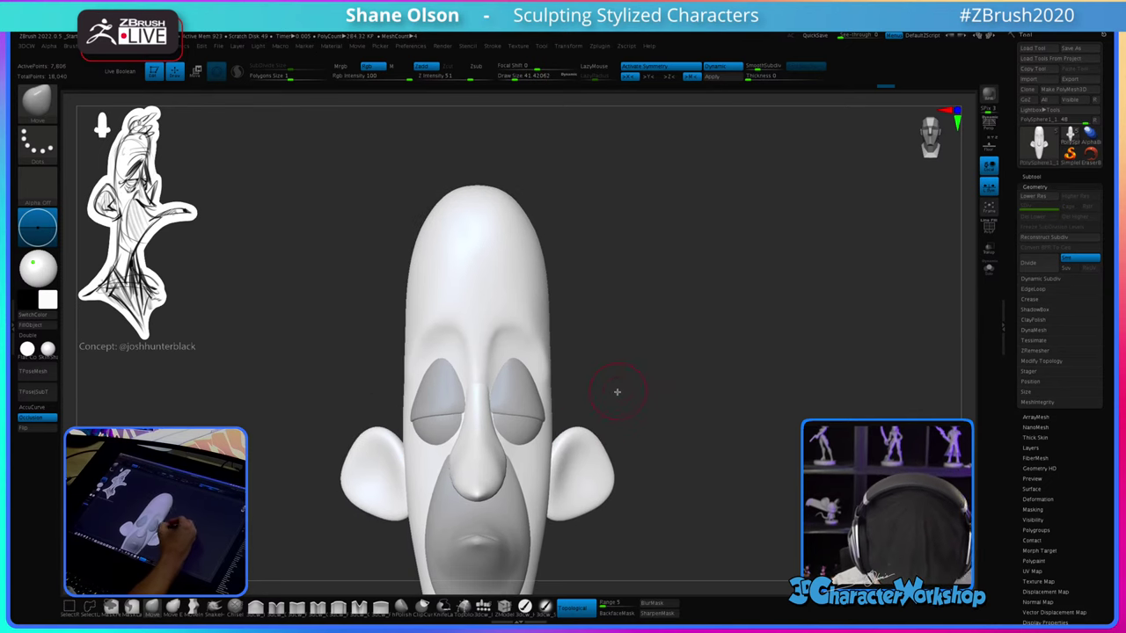
key(bracketright)
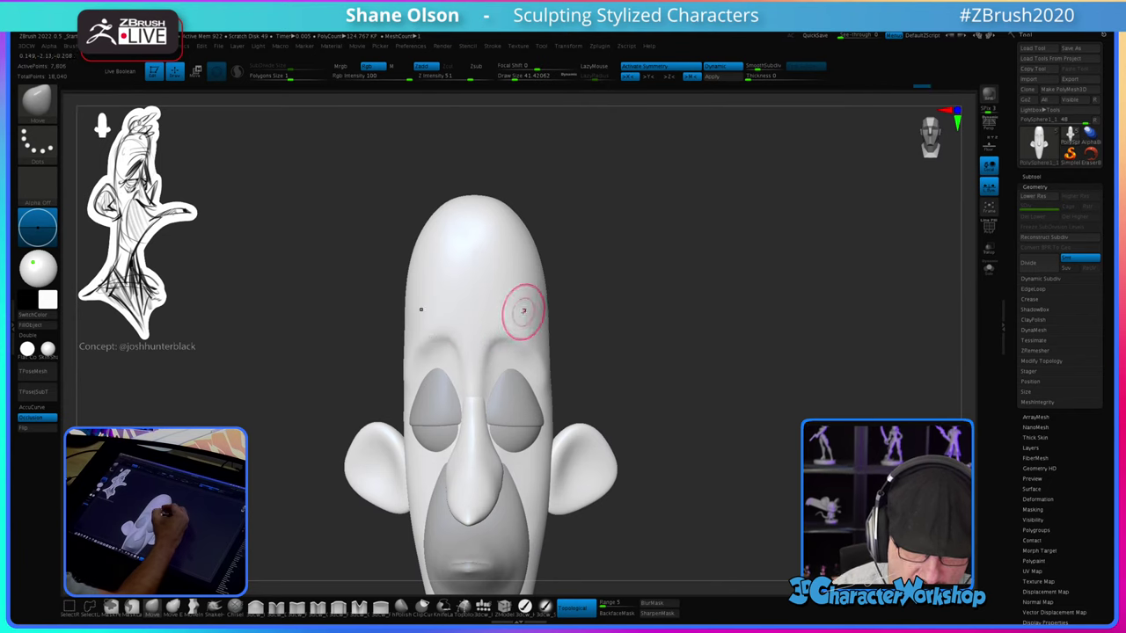
mouse_move(523, 308)
right_down()
mouse_move(516, 329)
mouse_move(541, 358)
mouse_move(598, 365)
mouse_move(568, 377)
mouse_move(579, 391)
mouse_move(649, 381)
right_up()
mouse_move(652, 437)
alt+right_down()
mouse_move(644, 384)
mouse_move(684, 387)
mouse_move(657, 395)
mouse_move(651, 352)
alt+right_up()
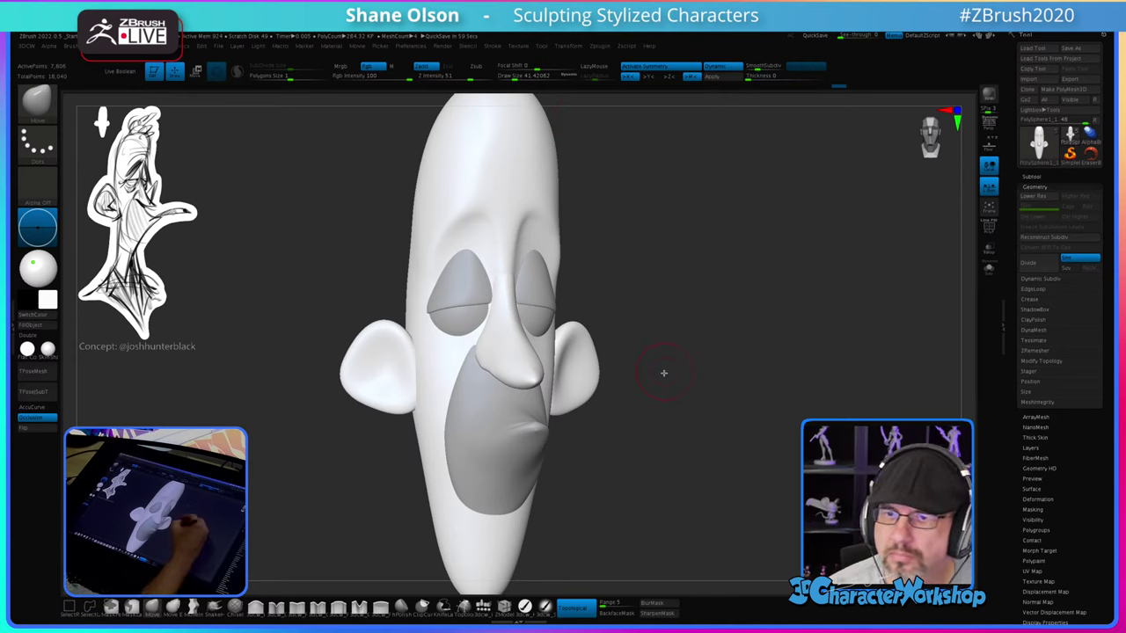
mouse_move(660, 402)
right_down()
mouse_move(621, 414)
mouse_move(659, 420)
right_up()
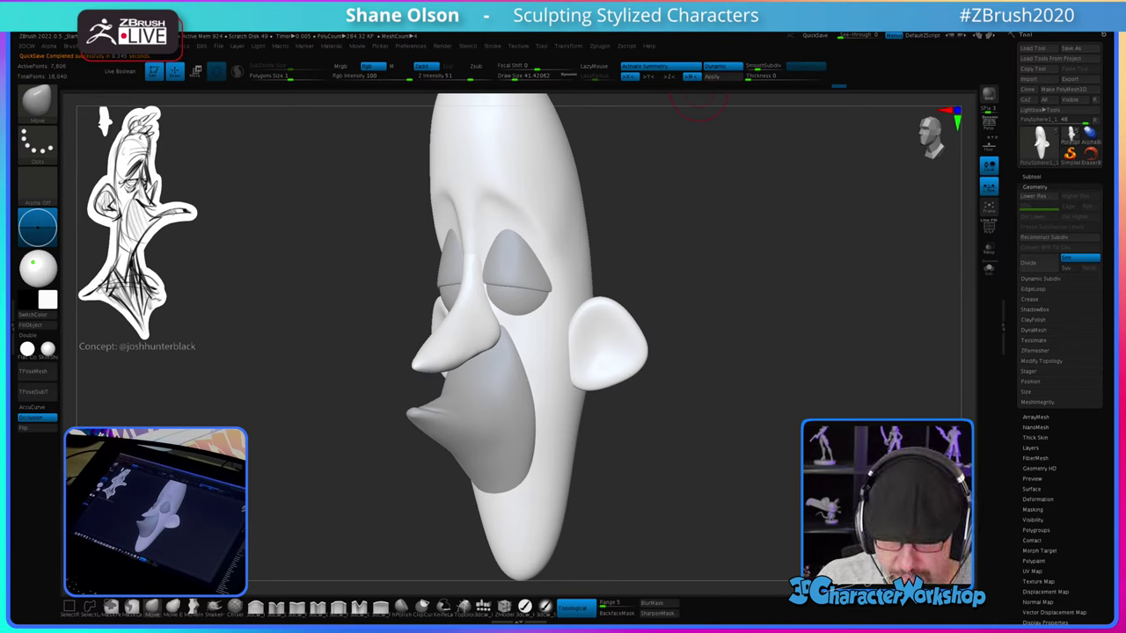
shift+drag(712, 262, 719, 258)
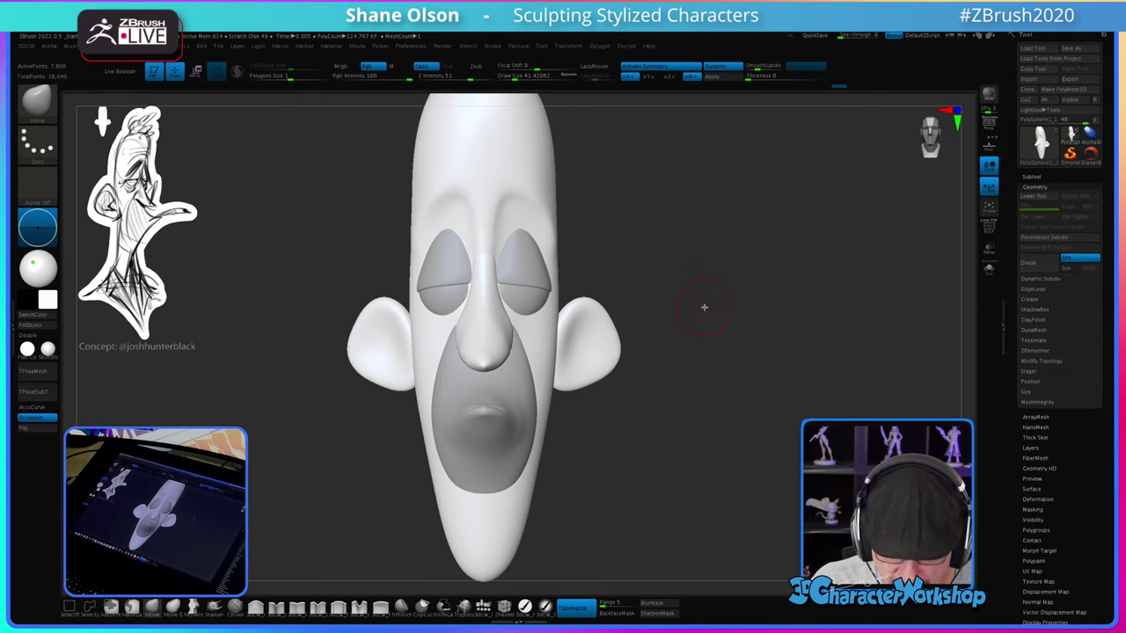
mouse_move(681, 417)
alt+mouse_down()
mouse_move(684, 393)
mouse_move(676, 410)
mouse_move(700, 423)
alt+mouse_up()
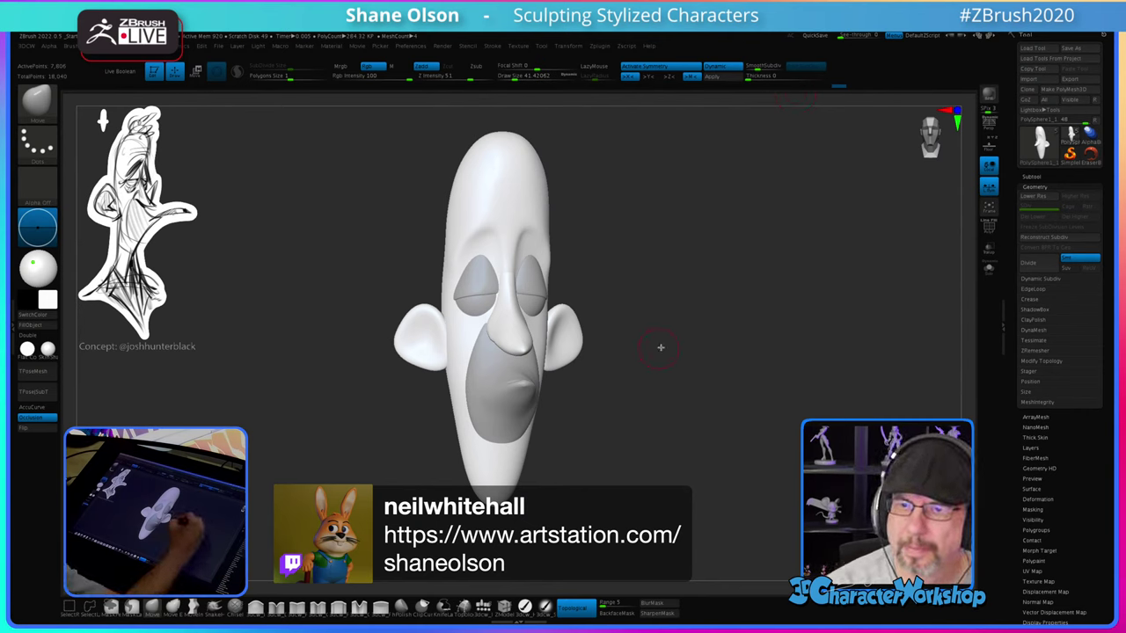
drag(649, 328, 659, 343)
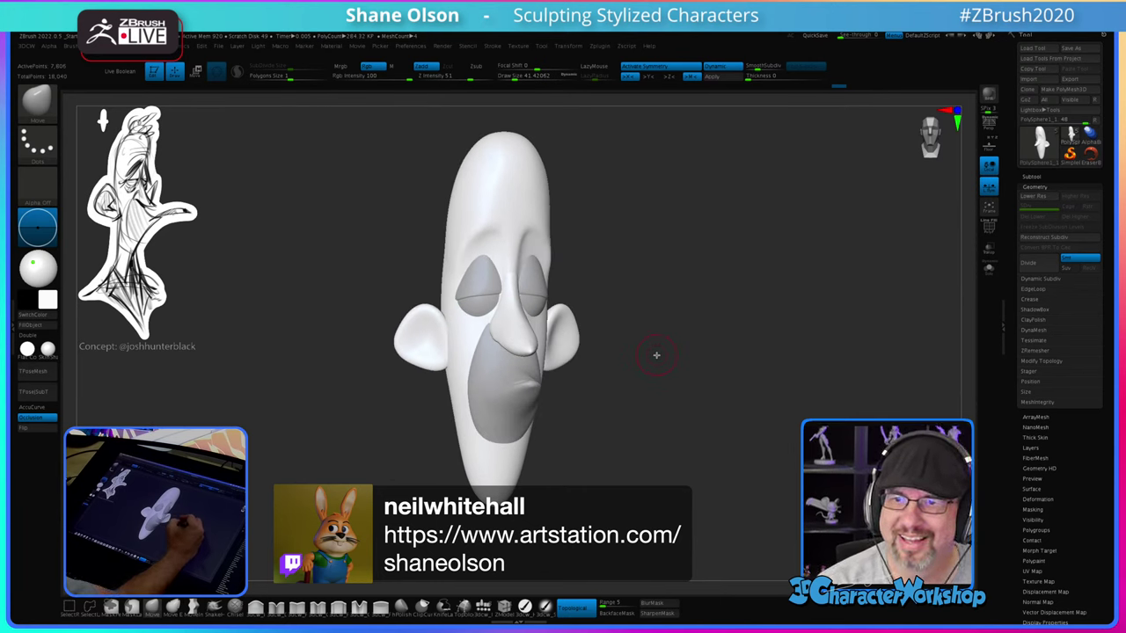
Turn the head to front view, preview its polygroups, and bring up the Insert Mesh primitives
key(shift)
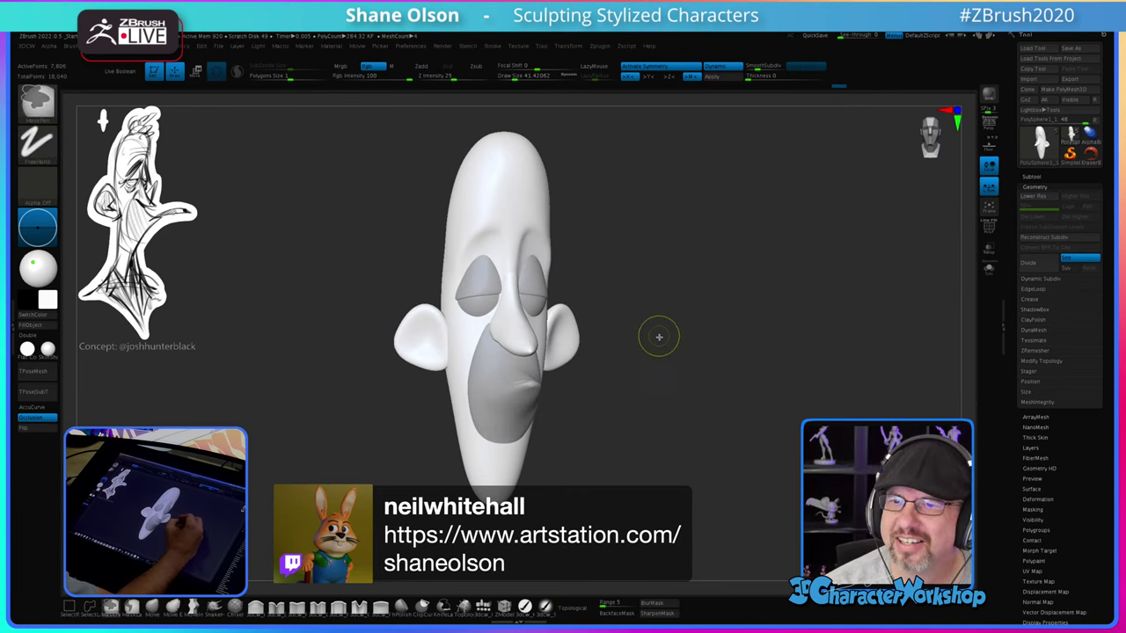
drag(659, 365, 664, 352)
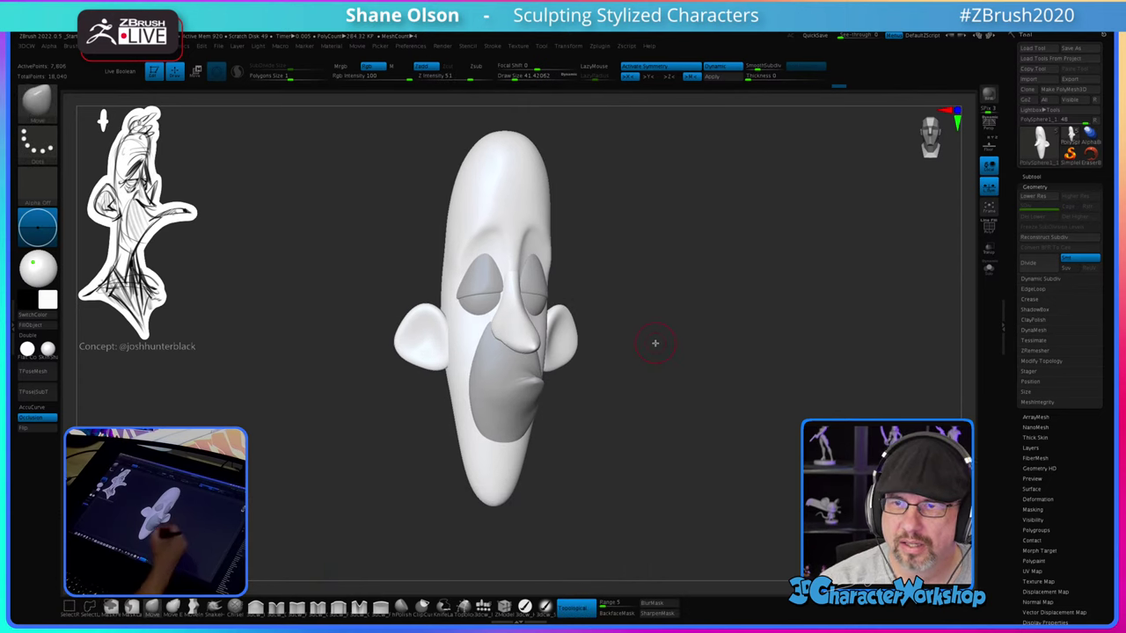
drag(682, 344, 641, 404)
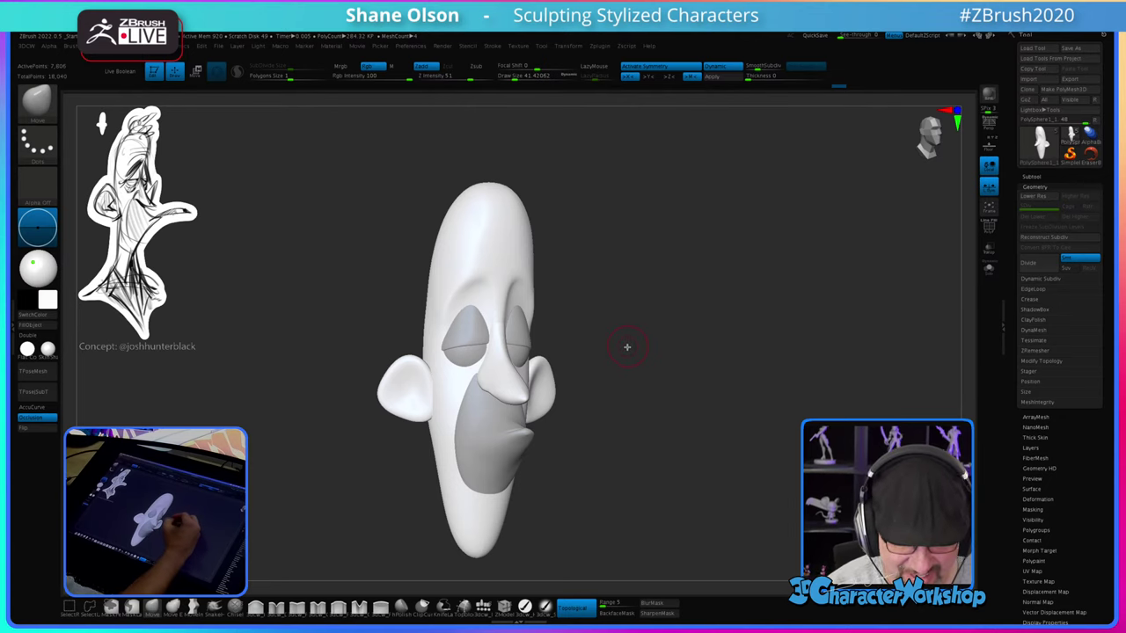
alt+drag(628, 349, 631, 299)
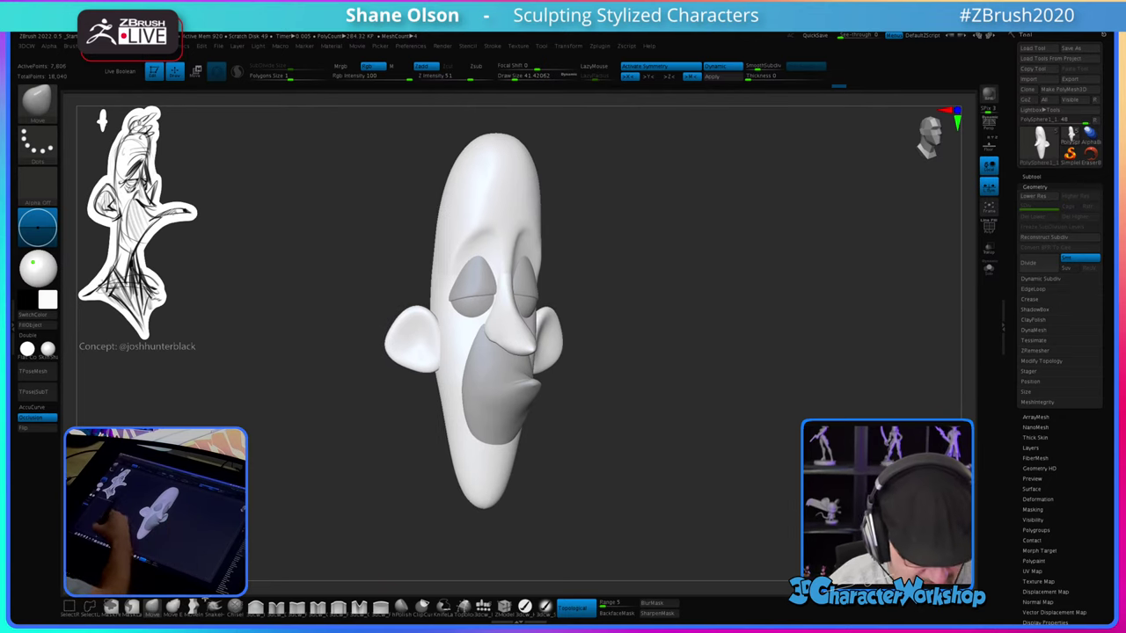
key(shift+f)
key(shift+f)
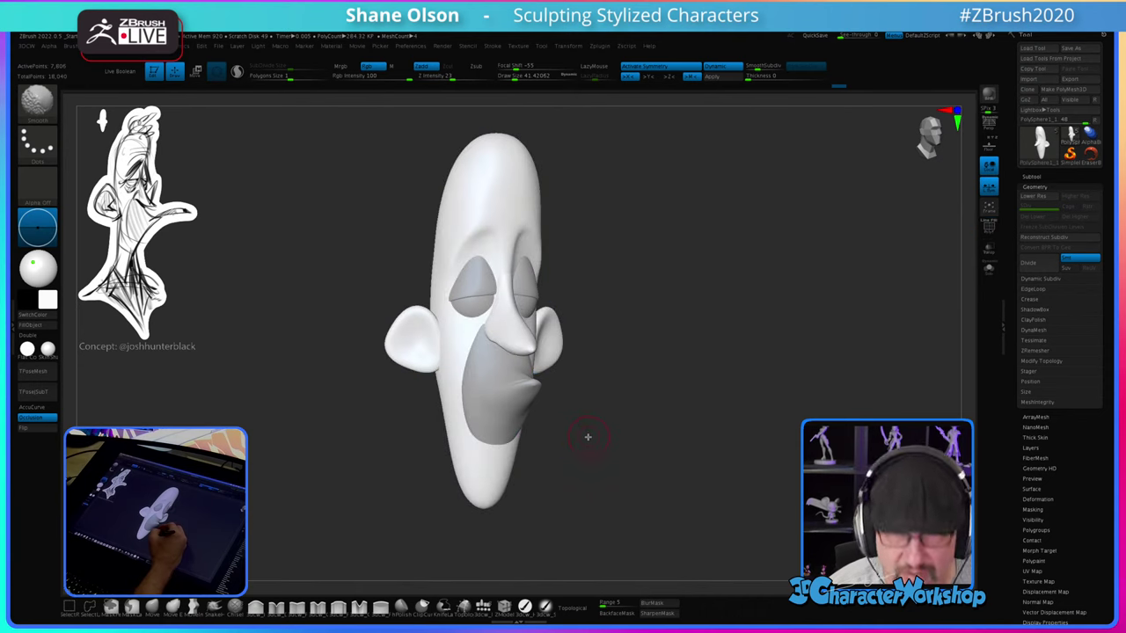
mouse_move(583, 453)
shift+mouse_down()
mouse_move(582, 439)
mouse_move(577, 450)
shift+mouse_up()
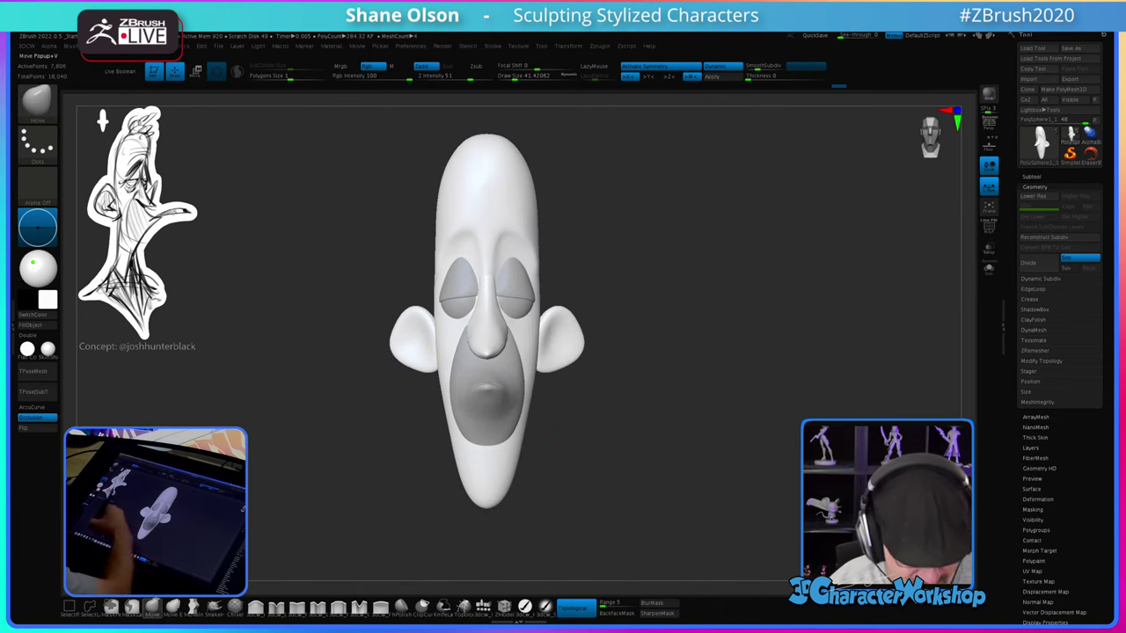
click(483, 607)
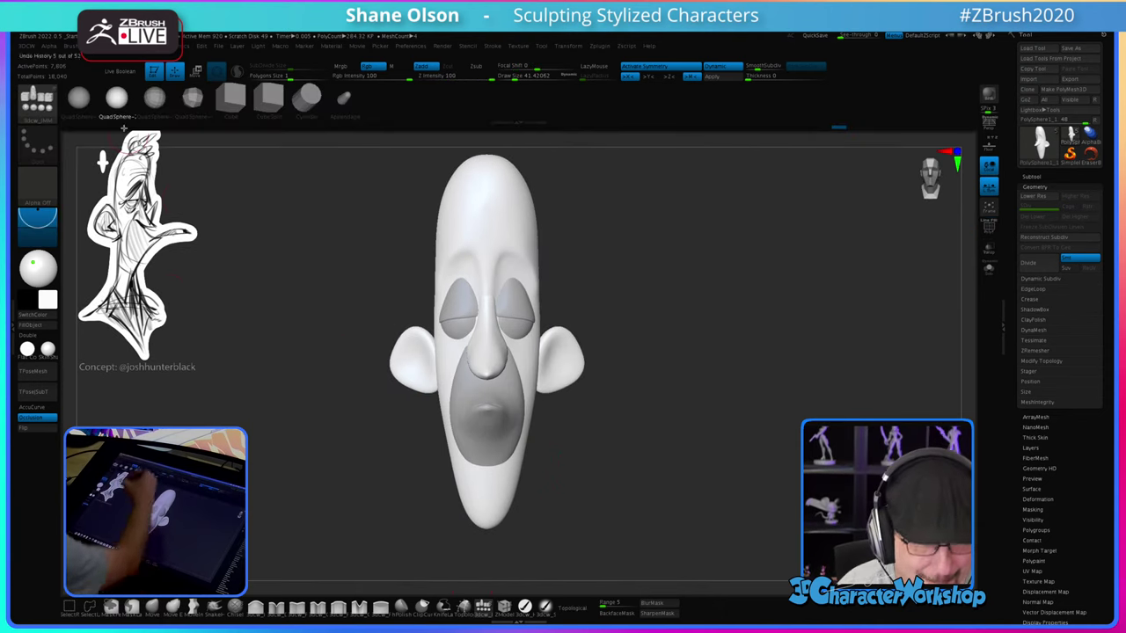
Insert a sphere below the chin, split it off with Split Unmasked Points, and select it
alt+drag(550, 483, 505, 519)
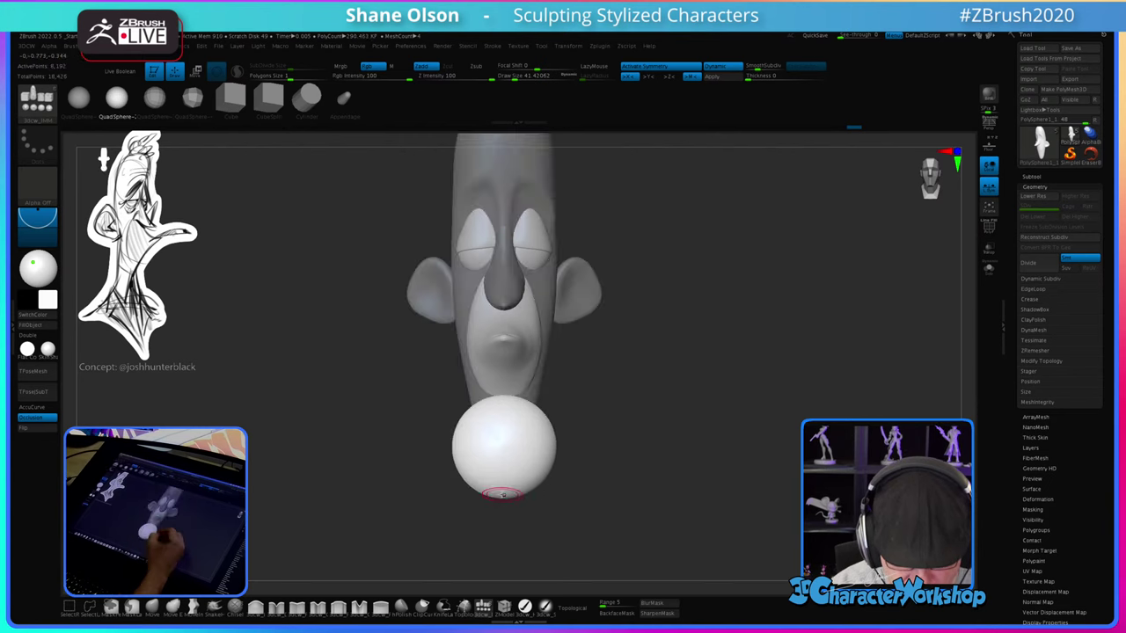
key(shift+f)
key(space)
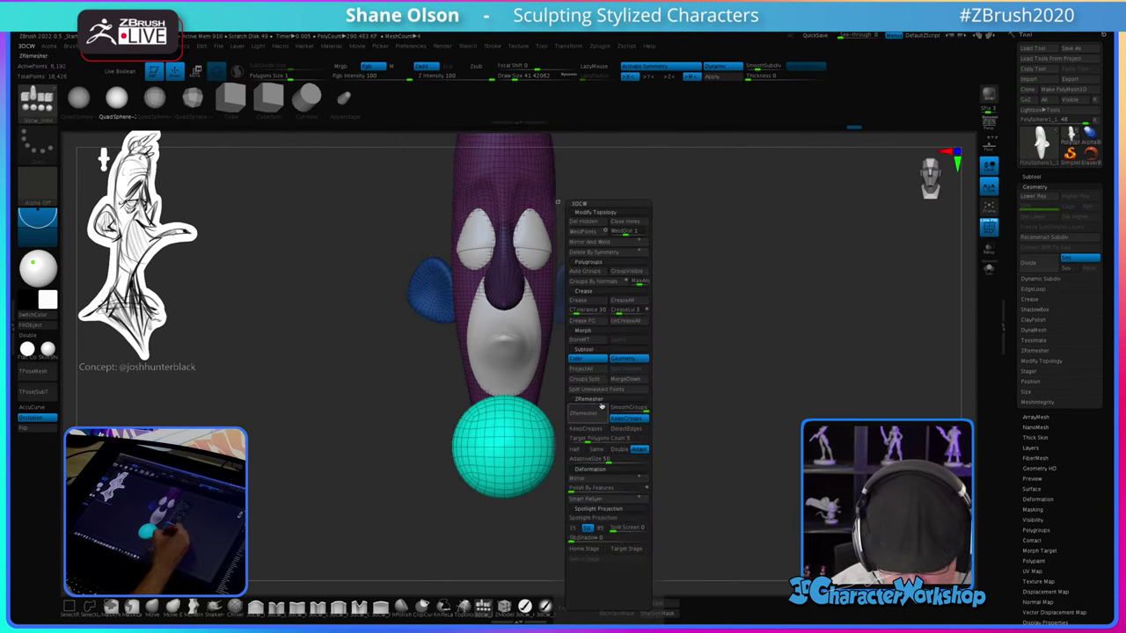
click(599, 389)
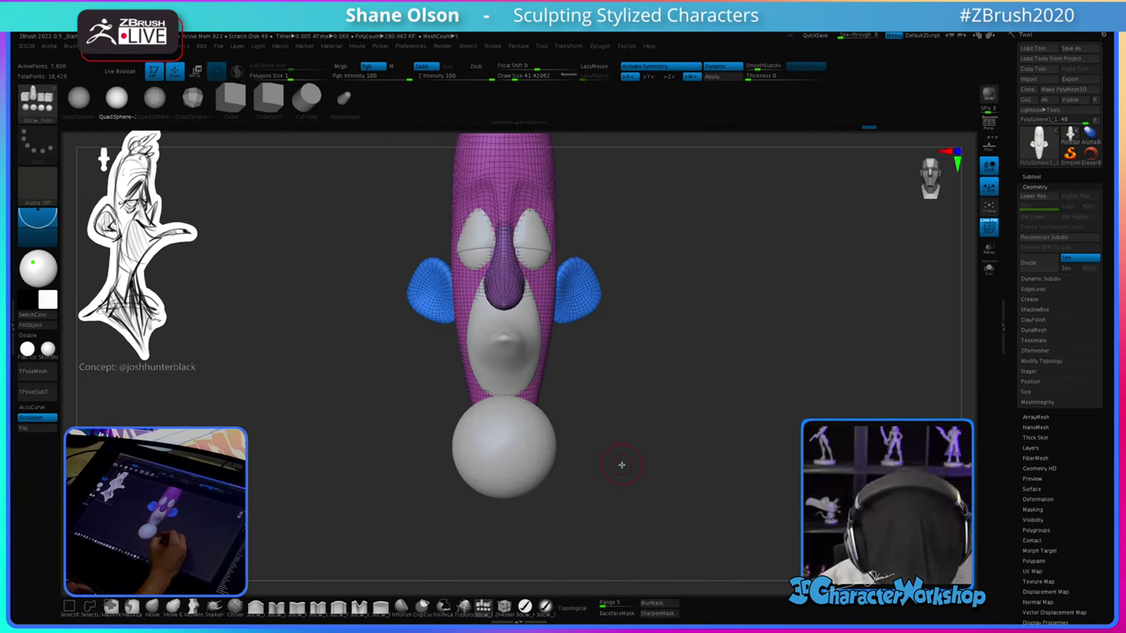
key(alt+Down)
Gizmo-move the sphere down below the head and scale it into a large round ball
mouse_move(619, 469)
mouse_down()
mouse_move(610, 447)
mouse_move(629, 455)
mouse_up()
key(w)
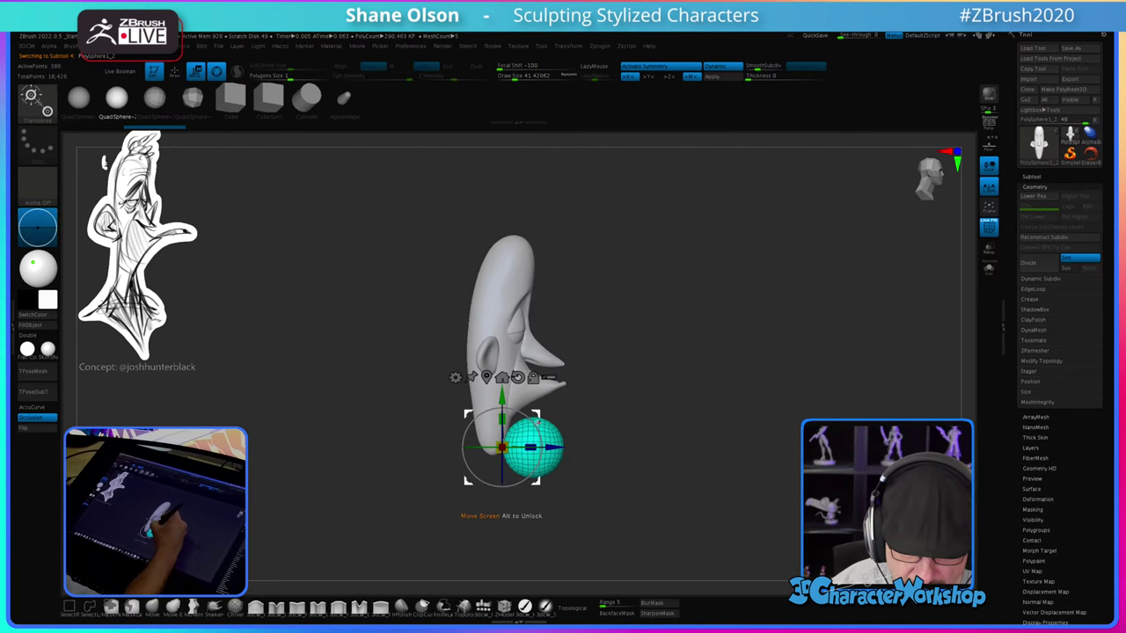
mouse_move(538, 420)
mouse_down()
mouse_move(555, 439)
mouse_move(557, 428)
mouse_up()
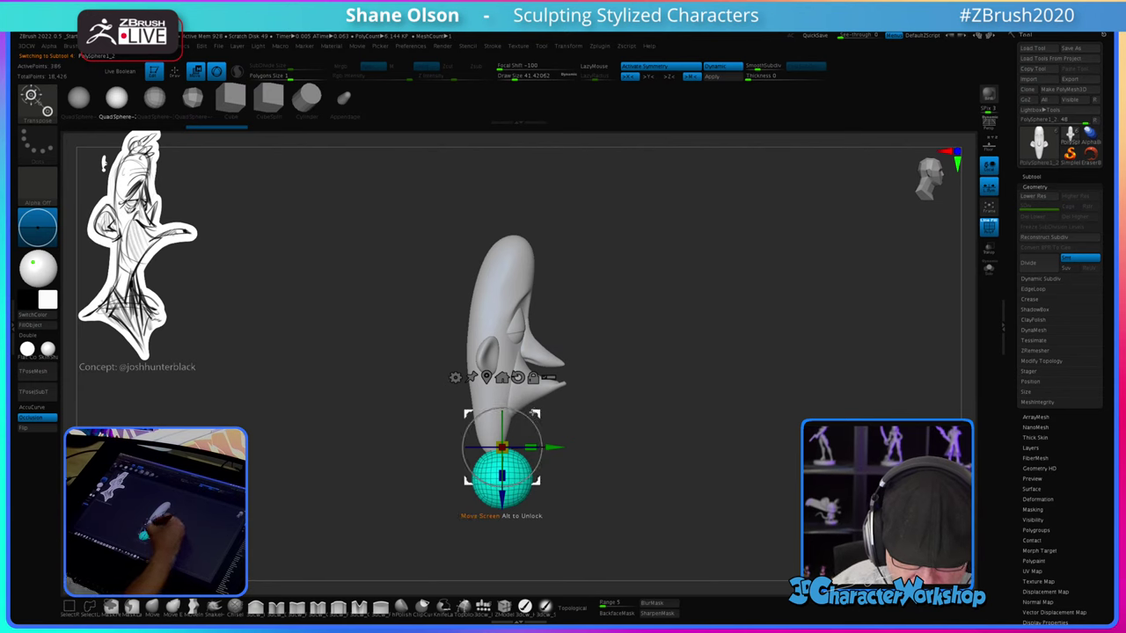
drag(601, 467, 568, 442)
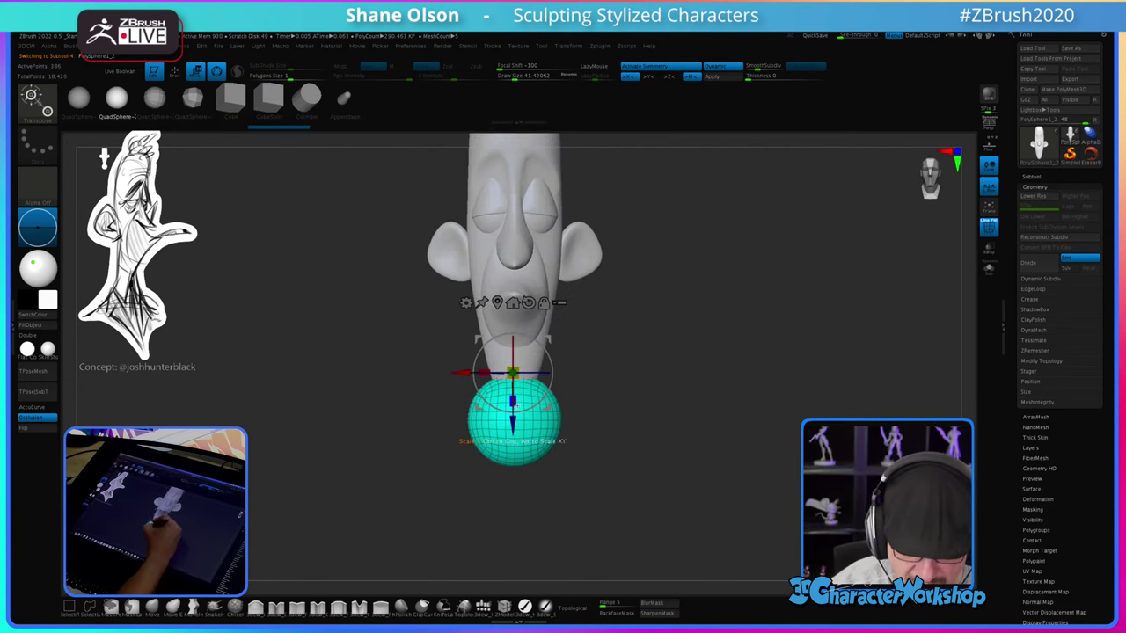
drag(512, 403, 514, 445)
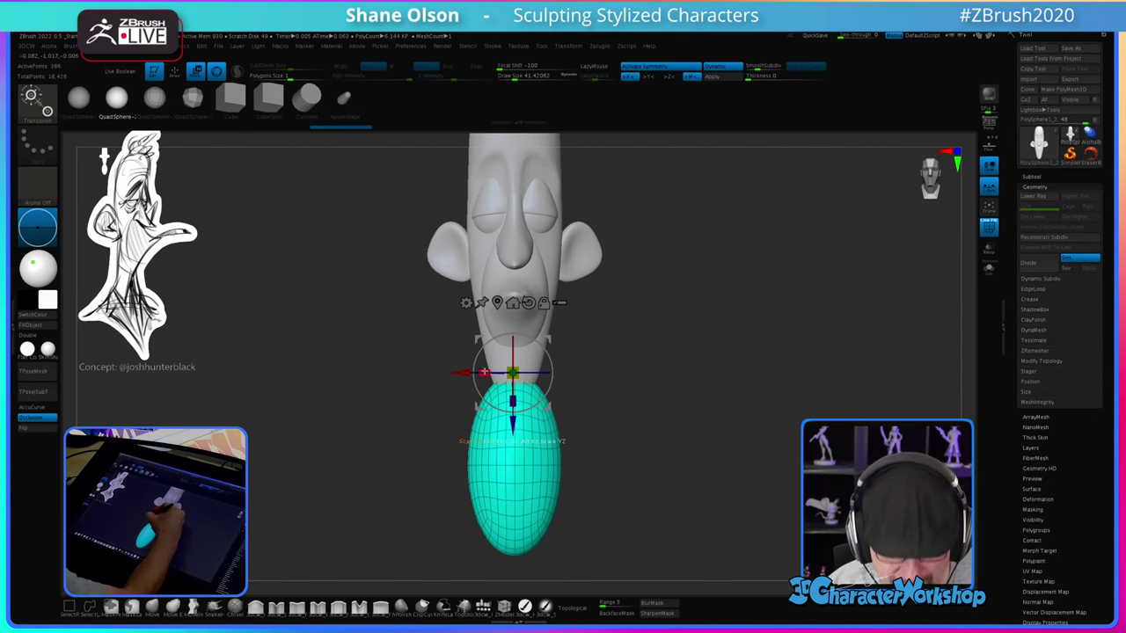
drag(483, 372, 410, 370)
key(q)
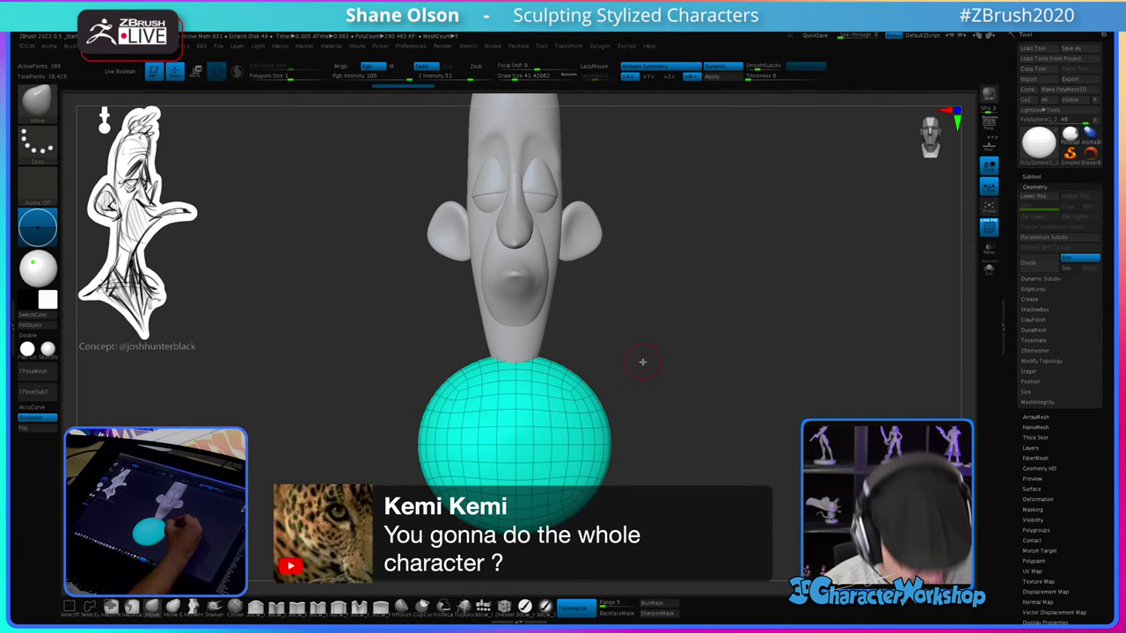
Set the Move brush to about 186 and pull the teal body's lower sides outward, narrowing its top
drag(642, 362, 639, 403)
key(w)
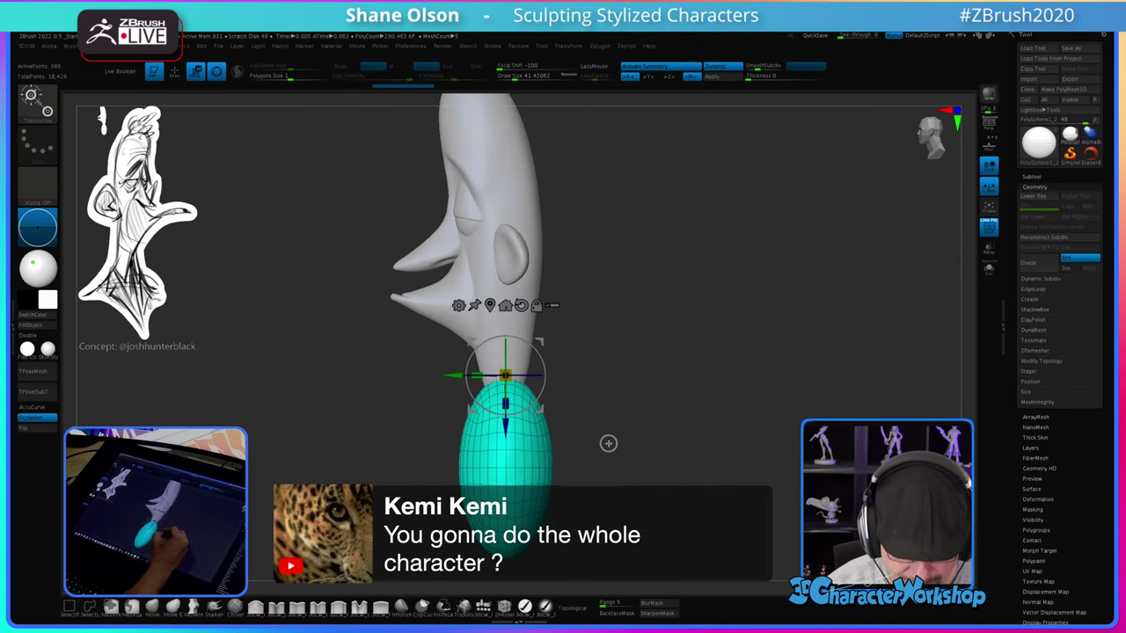
key(q)
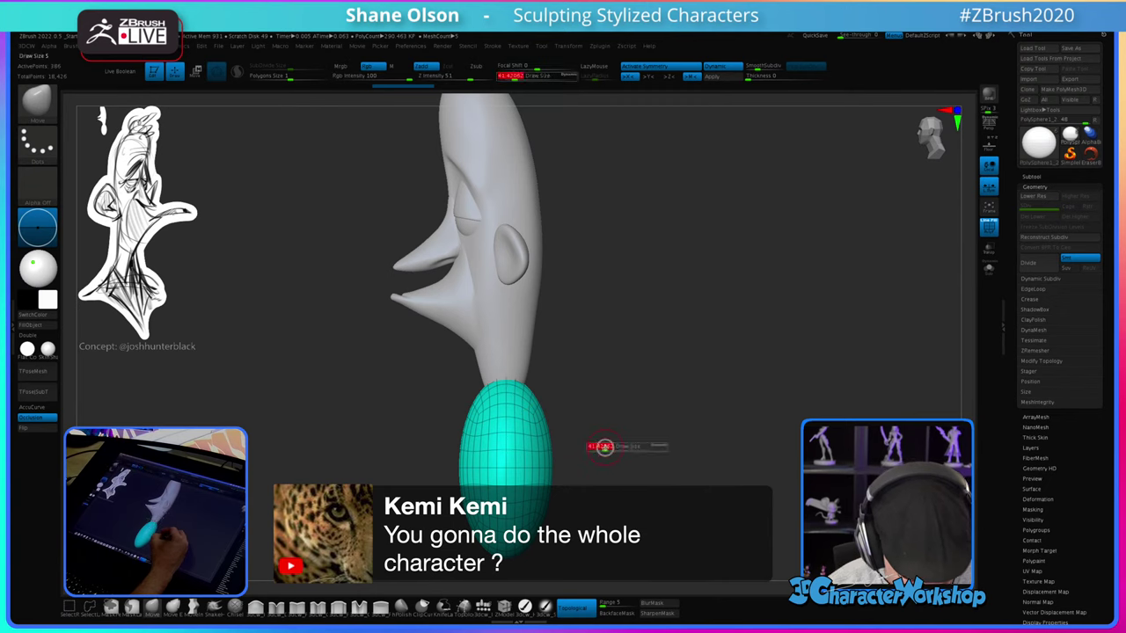
mouse_move(616, 449)
mouse_down()
mouse_move(554, 409)
mouse_move(515, 426)
mouse_up()
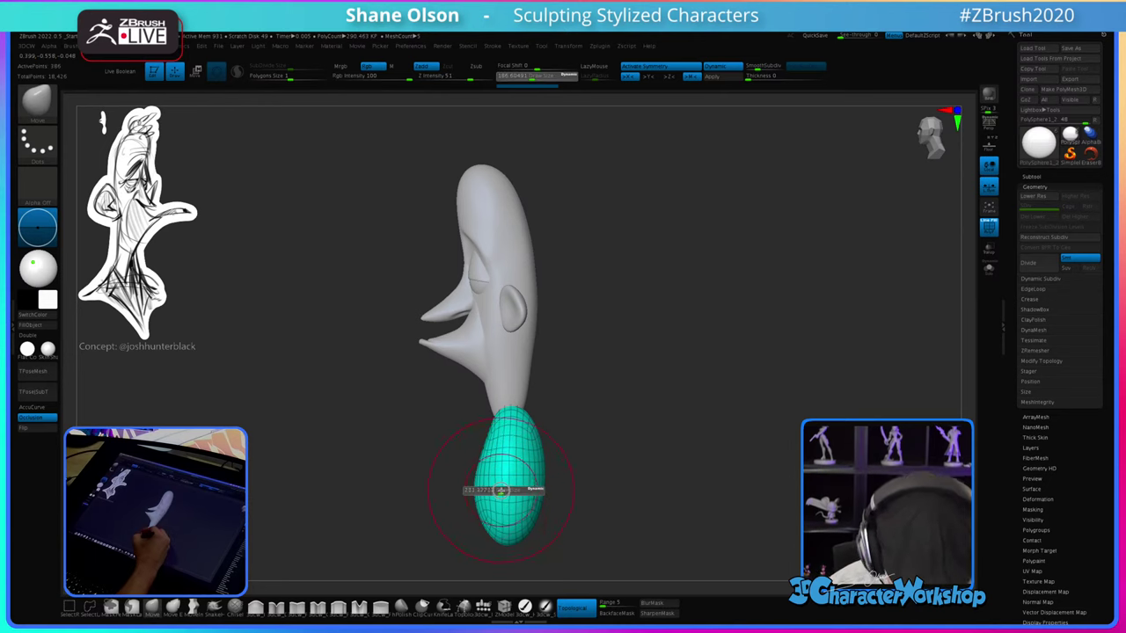
drag(478, 503, 471, 513)
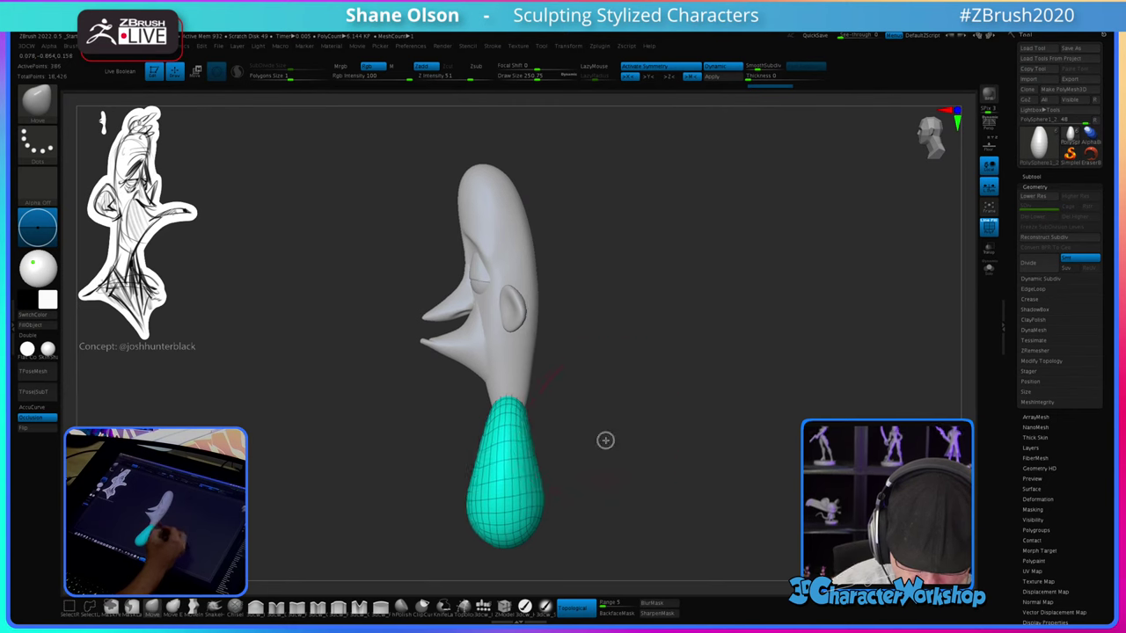
mouse_move(603, 440)
shift+mouse_down()
mouse_move(563, 369)
mouse_move(538, 426)
shift+mouse_up()
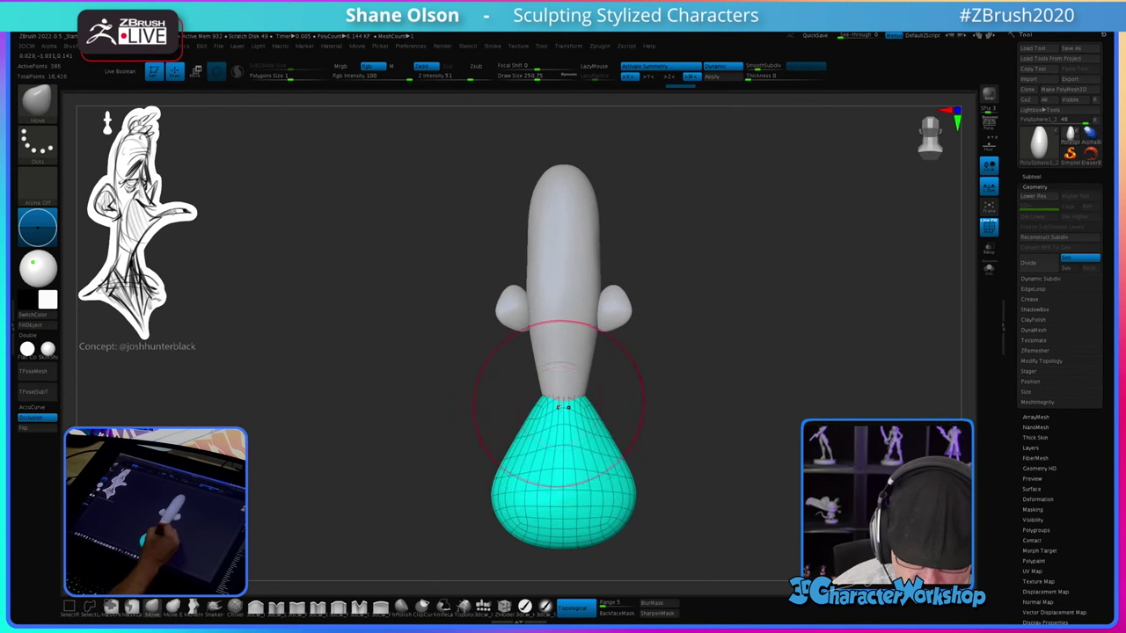
drag(701, 402, 783, 406)
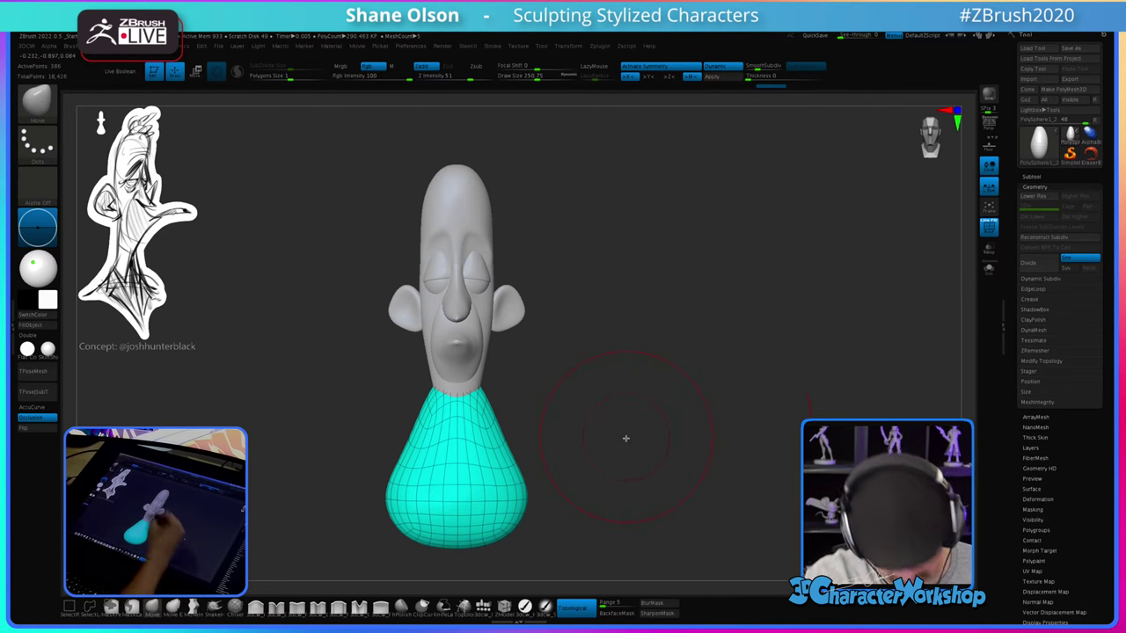
alt+drag(624, 440, 648, 402)
mouse_move(528, 457)
mouse_down()
mouse_move(558, 448)
mouse_move(531, 407)
mouse_up()
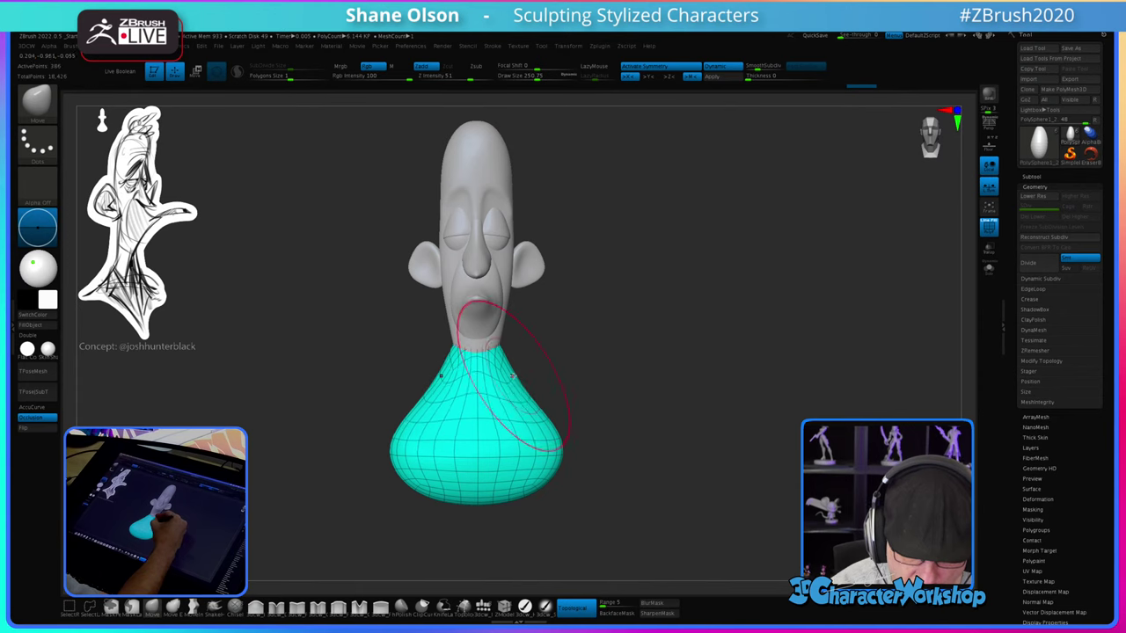
Shape the teal bulb into a flared cone and Shift-smooth its surface, ending in front view
mouse_move(600, 405)
mouse_down()
mouse_move(566, 405)
mouse_move(506, 374)
mouse_up()
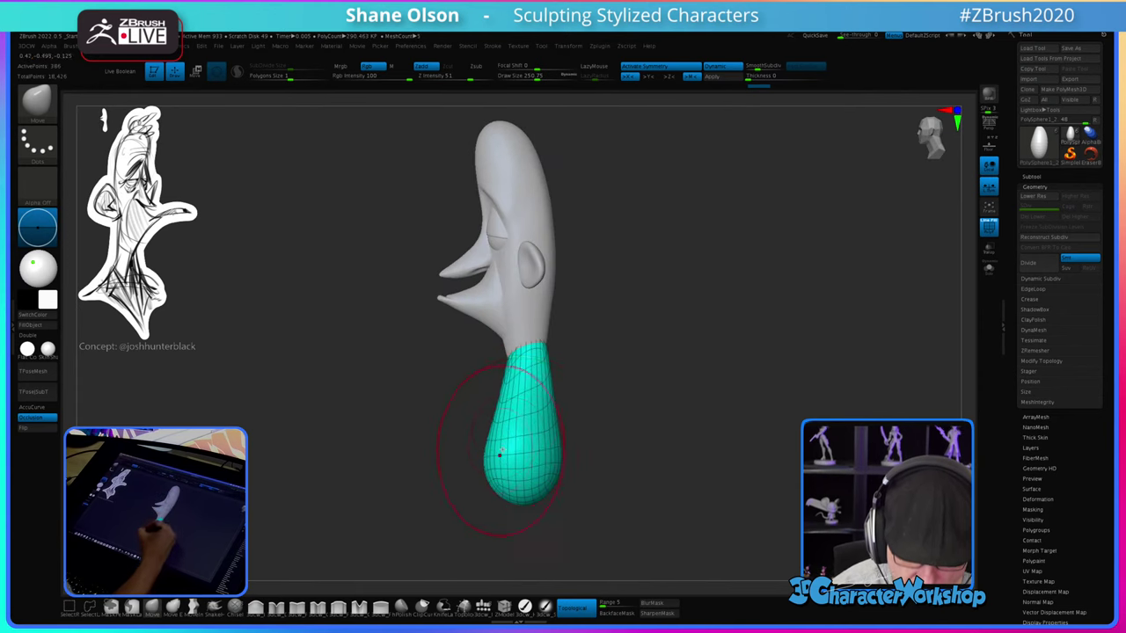
alt+drag(628, 427, 631, 378)
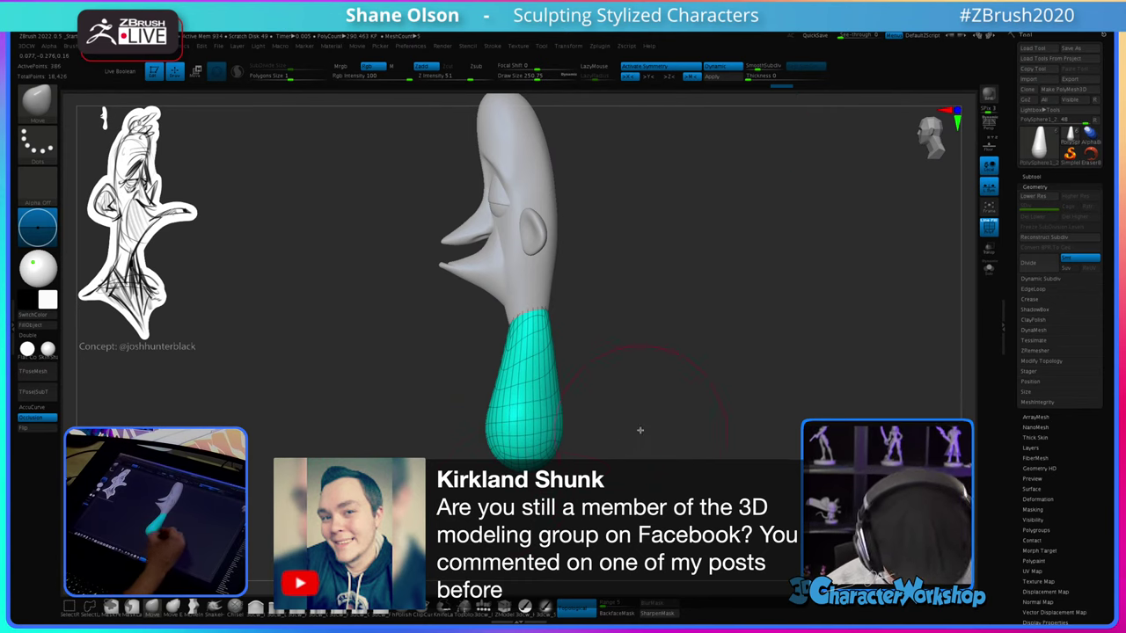
drag(641, 430, 607, 432)
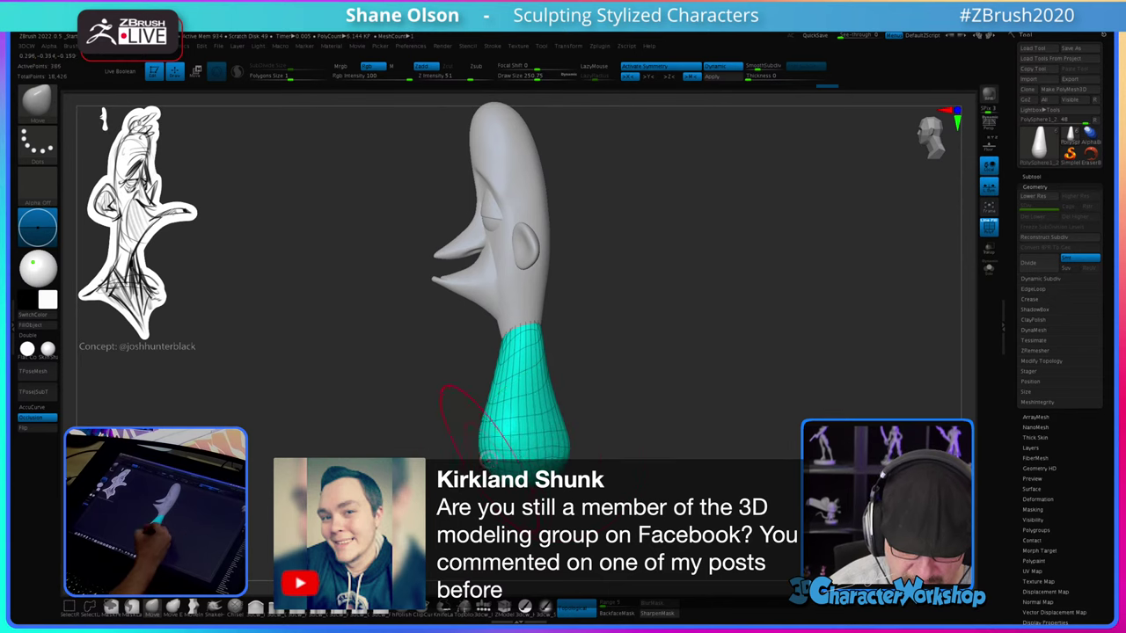
mouse_move(511, 470)
mouse_down()
mouse_move(525, 493)
mouse_move(541, 378)
mouse_up()
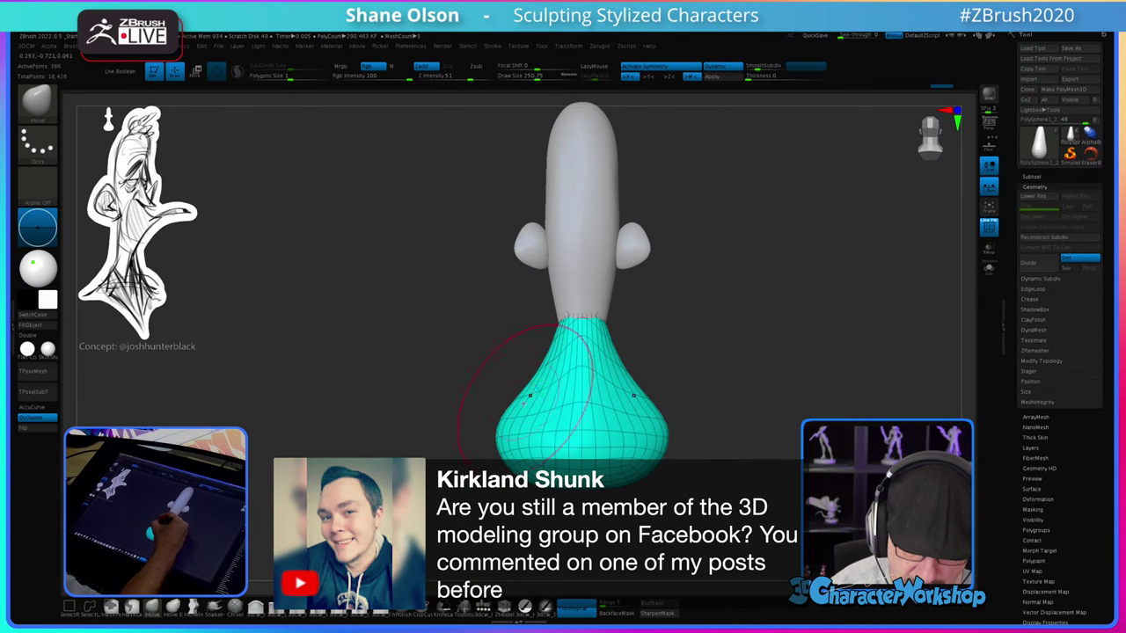
mouse_move(506, 436)
mouse_down()
mouse_move(603, 391)
mouse_move(563, 405)
mouse_up()
shift+drag(616, 457, 616, 423)
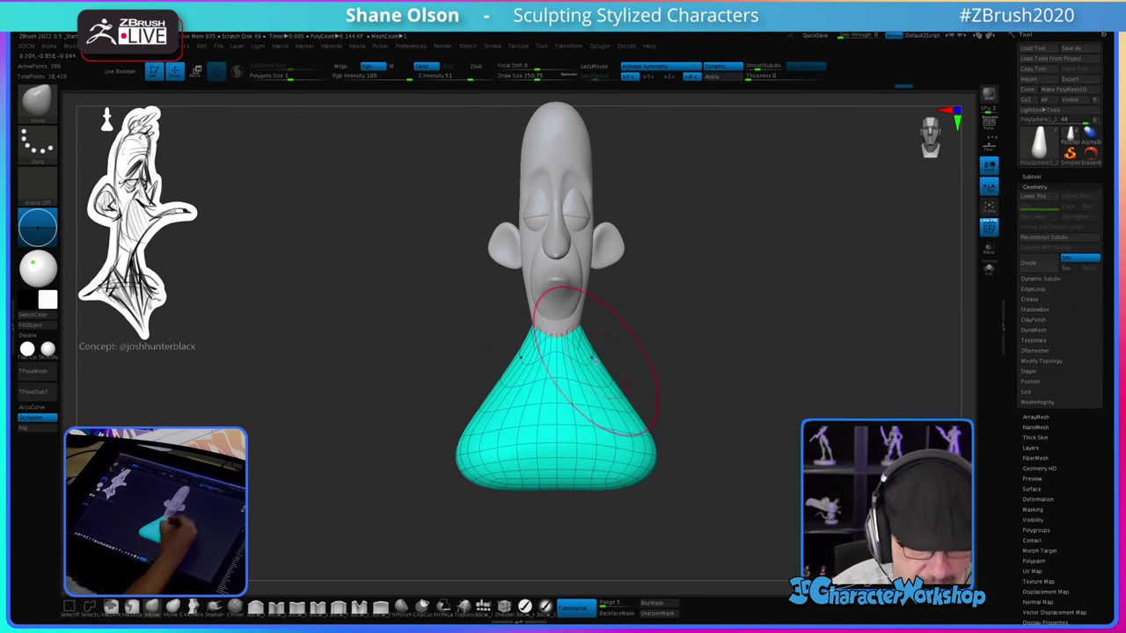
mouse_move(605, 387)
alt+right_down()
mouse_move(605, 359)
mouse_move(644, 397)
mouse_move(535, 377)
alt+right_up()
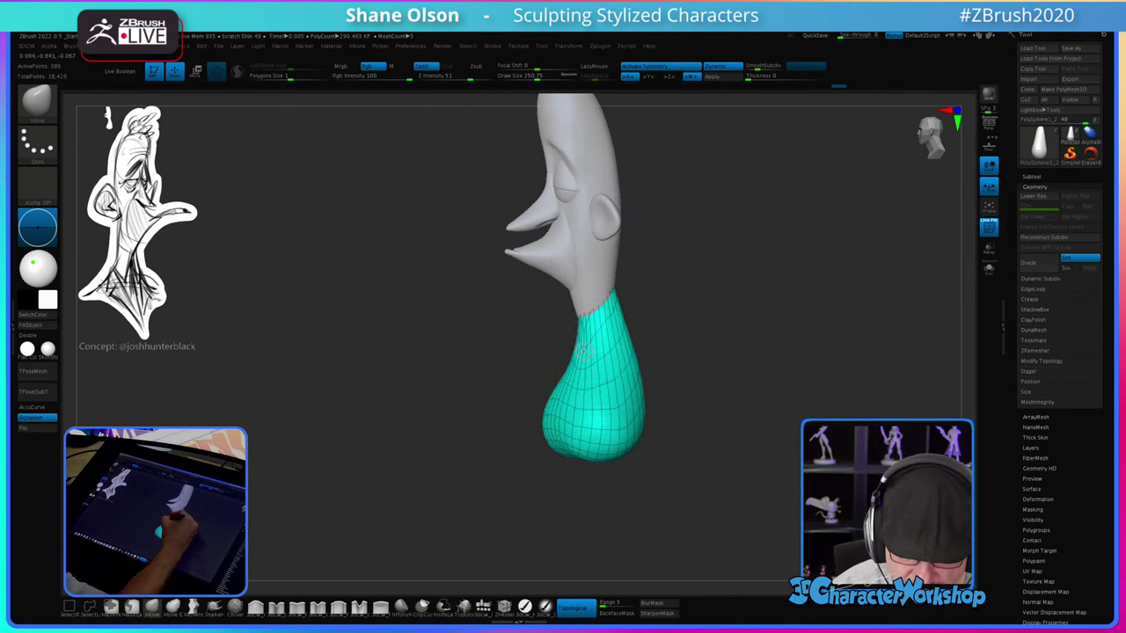
right_drag(645, 368, 698, 417)
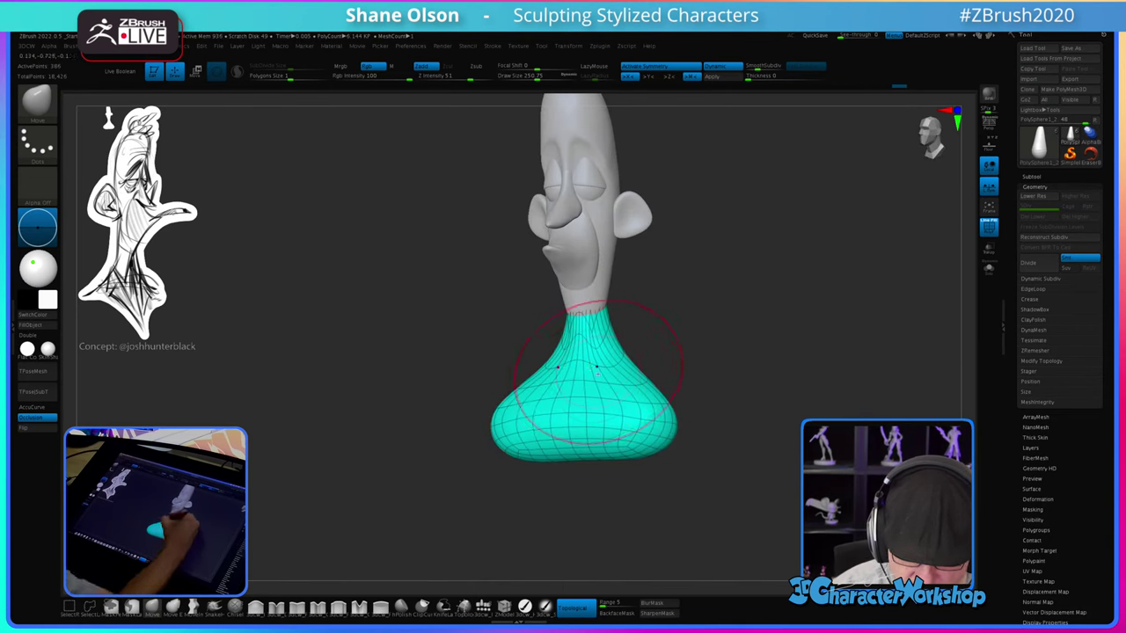
shift+drag(604, 343, 597, 359)
right_drag(597, 359, 711, 379)
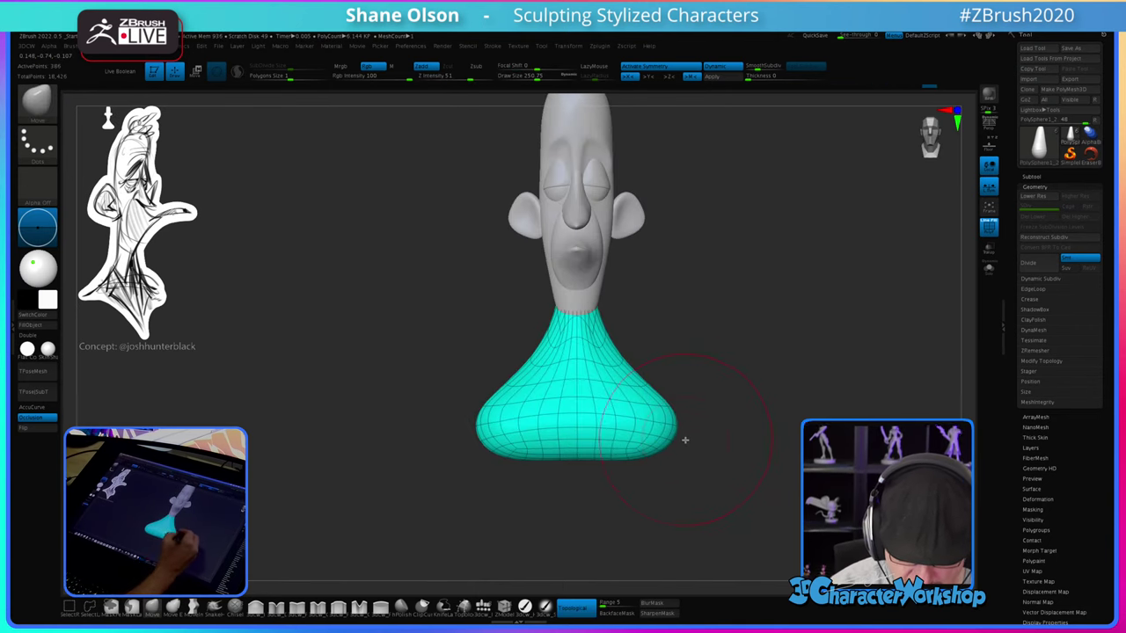
Pull the teal base's bottom centre into a rounded bulge, checking it from turned angles
right_drag(685, 433, 663, 399)
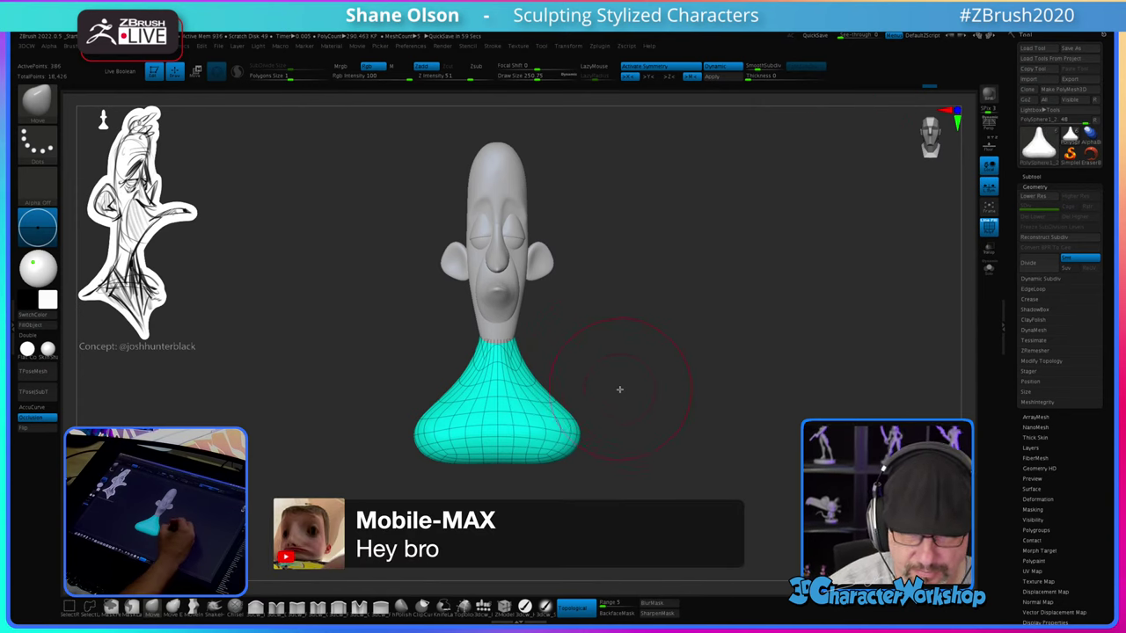
mouse_move(626, 383)
mouse_down()
mouse_move(634, 428)
mouse_move(643, 420)
mouse_up()
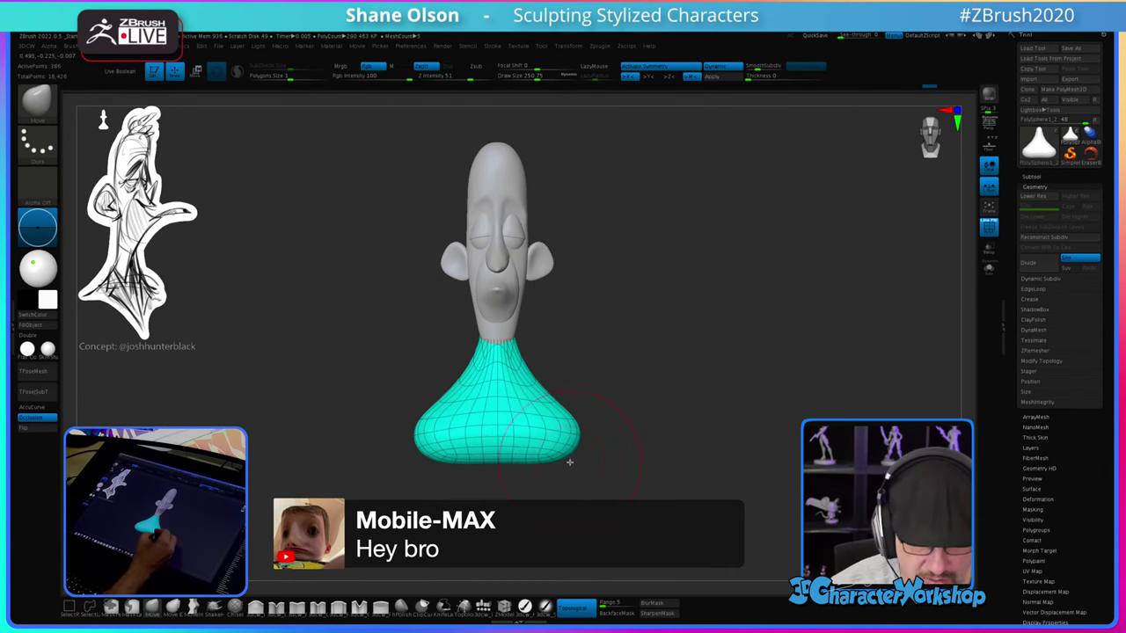
mouse_move(502, 481)
mouse_down()
mouse_move(496, 460)
mouse_move(492, 475)
mouse_move(455, 470)
mouse_move(559, 486)
mouse_move(540, 478)
mouse_up()
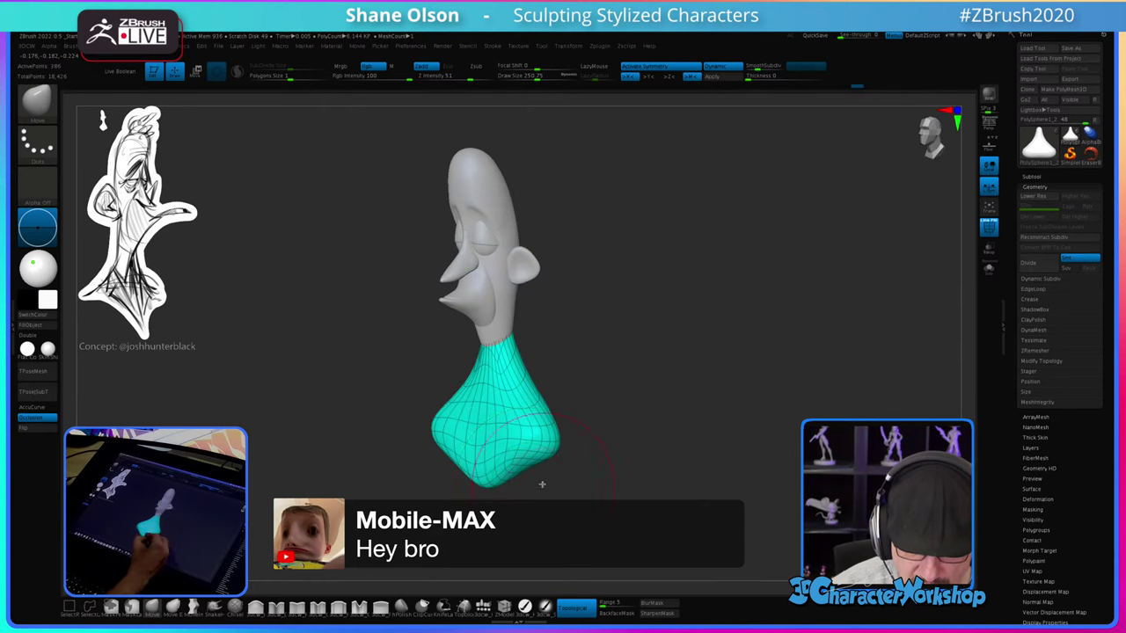
mouse_move(528, 435)
mouse_down()
mouse_move(492, 439)
mouse_move(558, 467)
mouse_move(502, 465)
mouse_move(596, 480)
mouse_move(648, 470)
mouse_move(528, 490)
mouse_move(563, 467)
mouse_move(563, 480)
mouse_move(583, 473)
mouse_move(608, 445)
mouse_up()
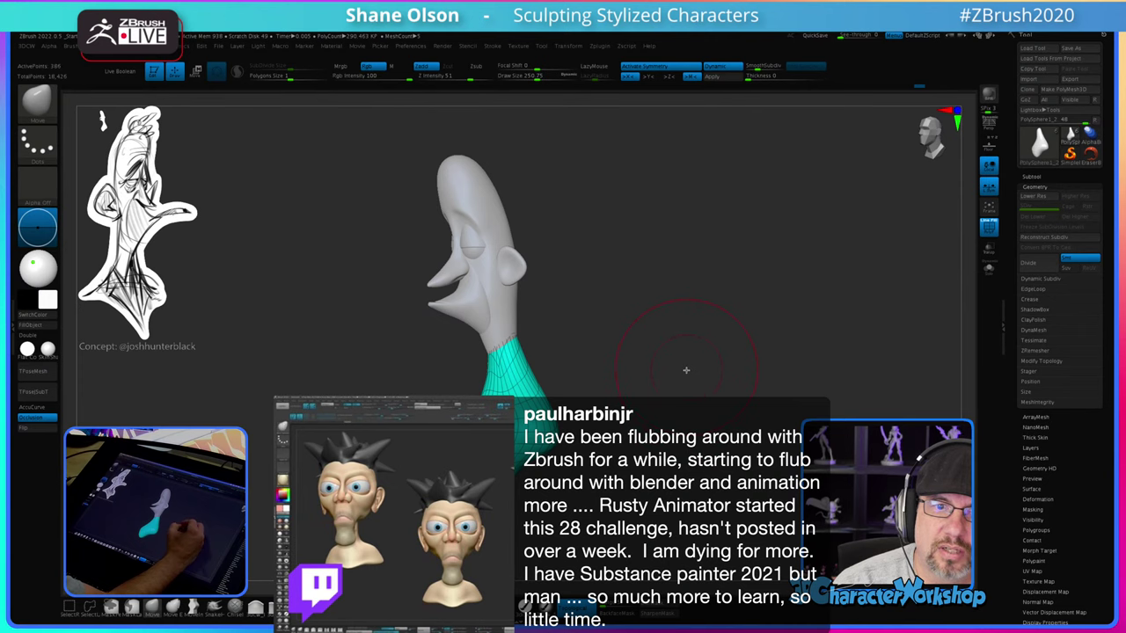
mouse_move(684, 359)
mouse_down()
mouse_move(636, 428)
mouse_move(517, 484)
mouse_move(509, 507)
mouse_move(485, 484)
mouse_move(513, 493)
mouse_move(528, 462)
mouse_move(515, 460)
mouse_up()
Reduce the brush to about 182 and pull the teal base's side out to a point
key(s)
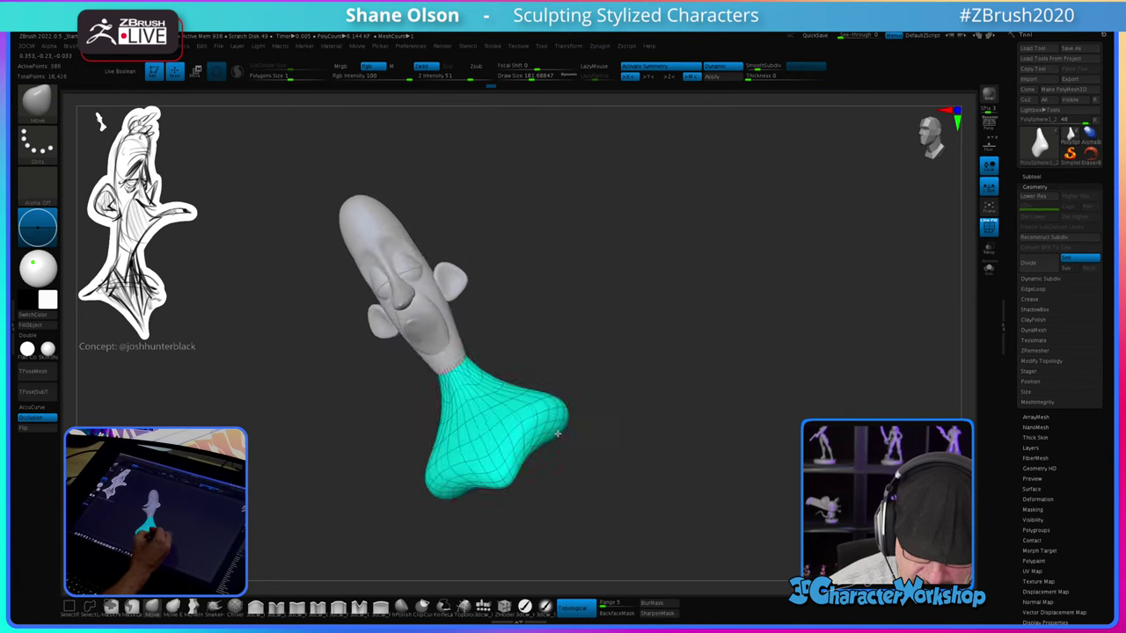
mouse_move(554, 426)
mouse_down()
mouse_move(598, 447)
mouse_move(580, 458)
mouse_move(598, 422)
mouse_up()
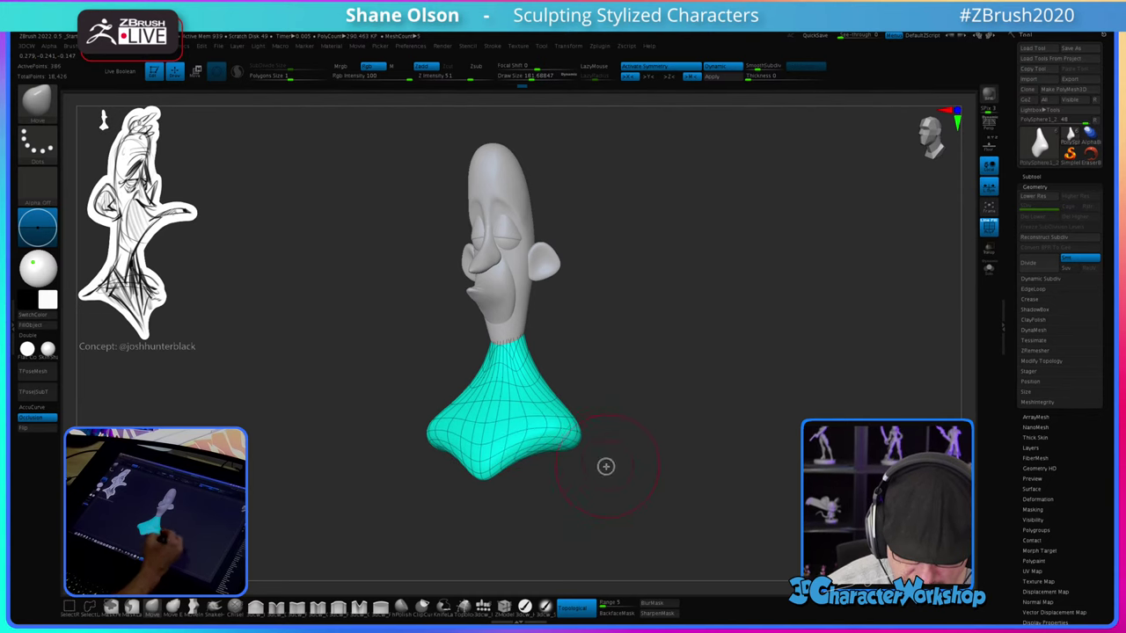
drag(606, 465, 624, 456)
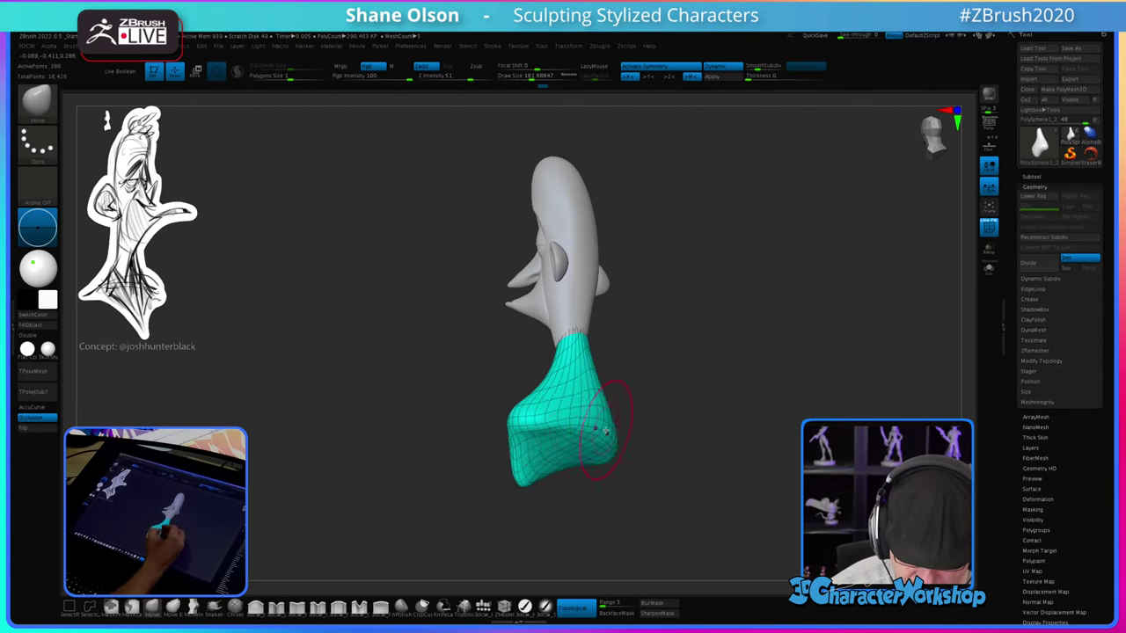
mouse_move(554, 433)
mouse_down()
mouse_move(616, 427)
mouse_move(575, 436)
mouse_move(598, 433)
mouse_move(676, 493)
mouse_move(713, 487)
mouse_move(689, 485)
mouse_up()
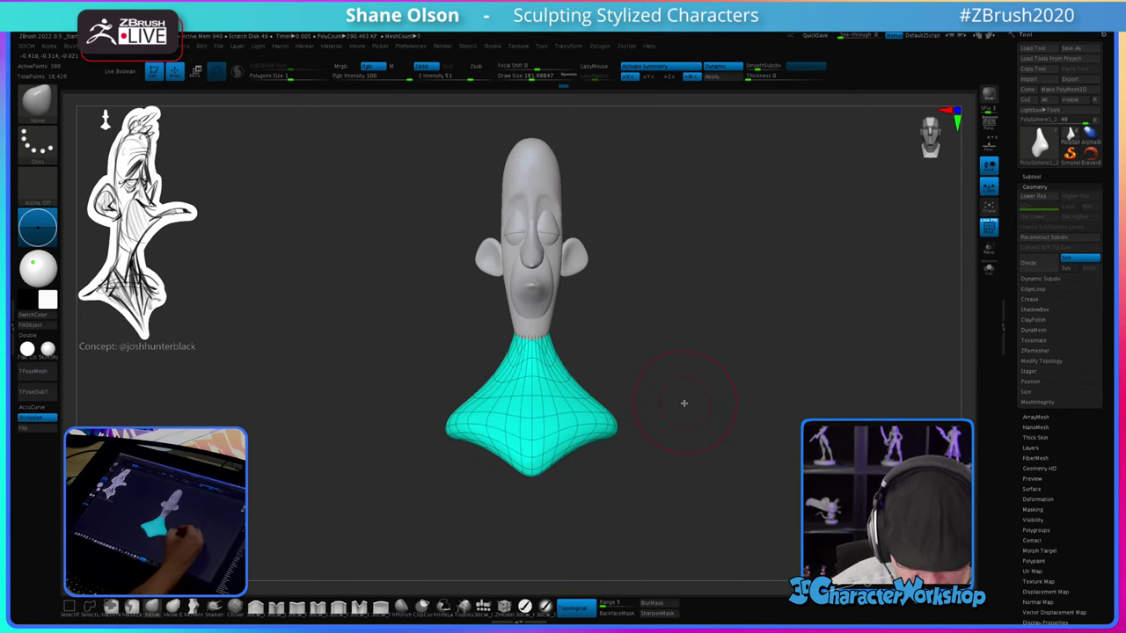
alt+drag(679, 401, 655, 437)
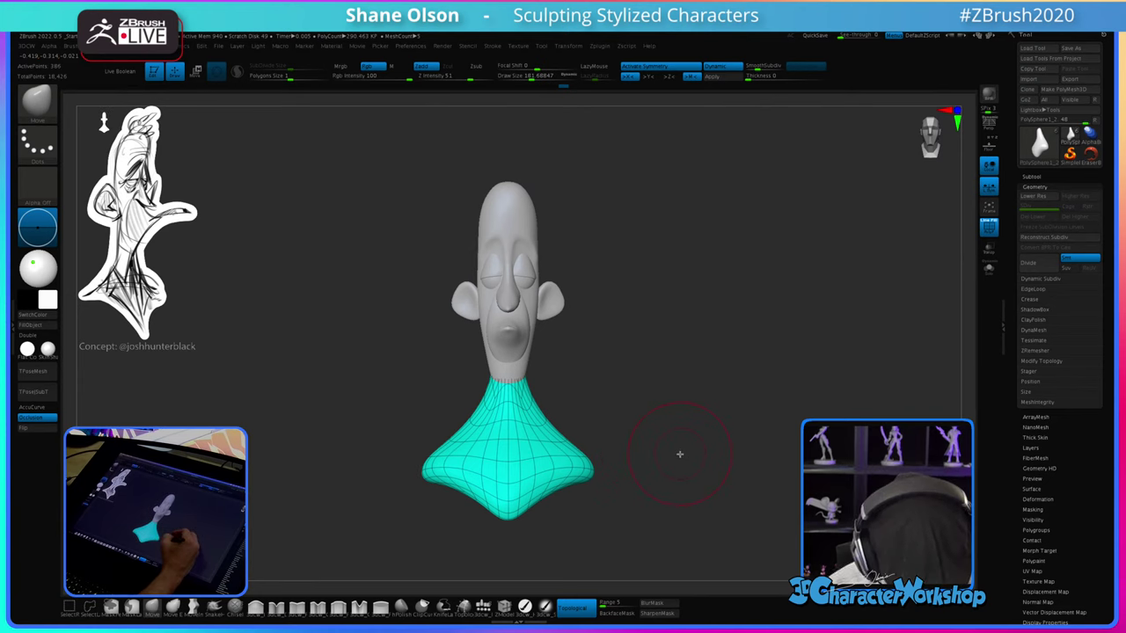
Subdivide the base one level, delete the lower subdivision level, and begin smoothing it
key(ctrl+d)
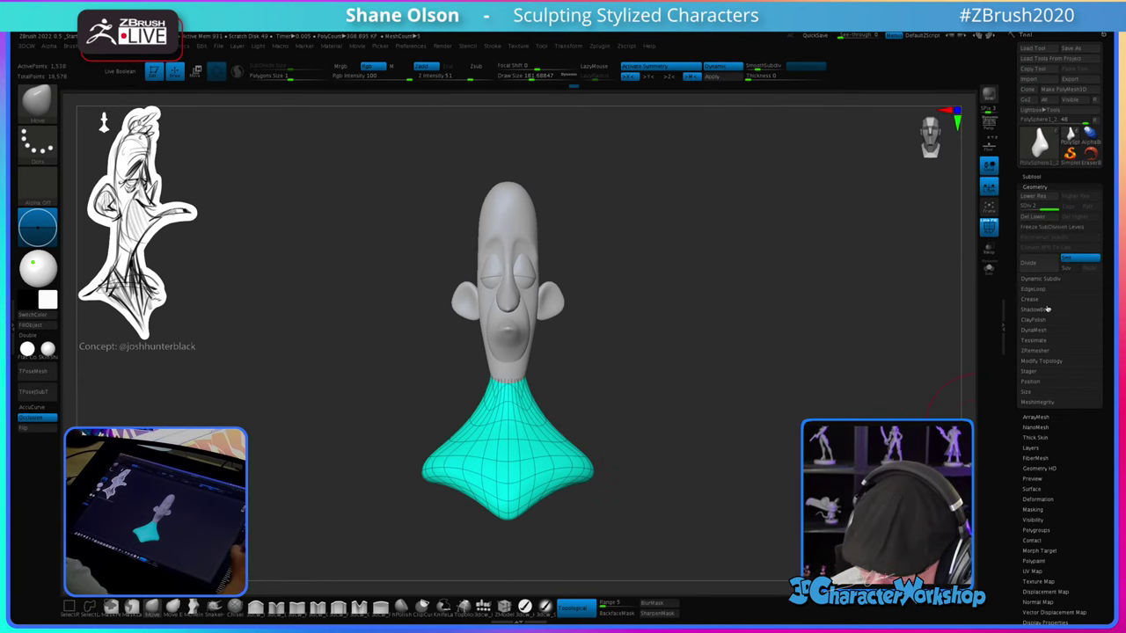
click(1033, 217)
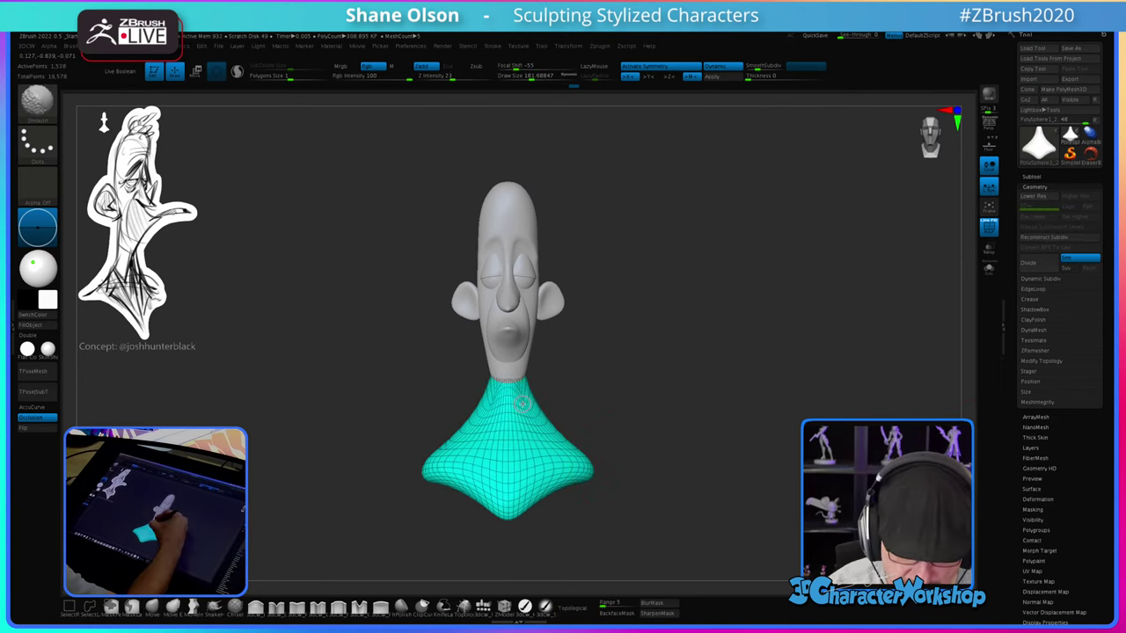
mouse_move(552, 392)
mouse_down()
mouse_move(559, 371)
mouse_move(551, 390)
mouse_move(598, 372)
mouse_move(589, 372)
mouse_up()
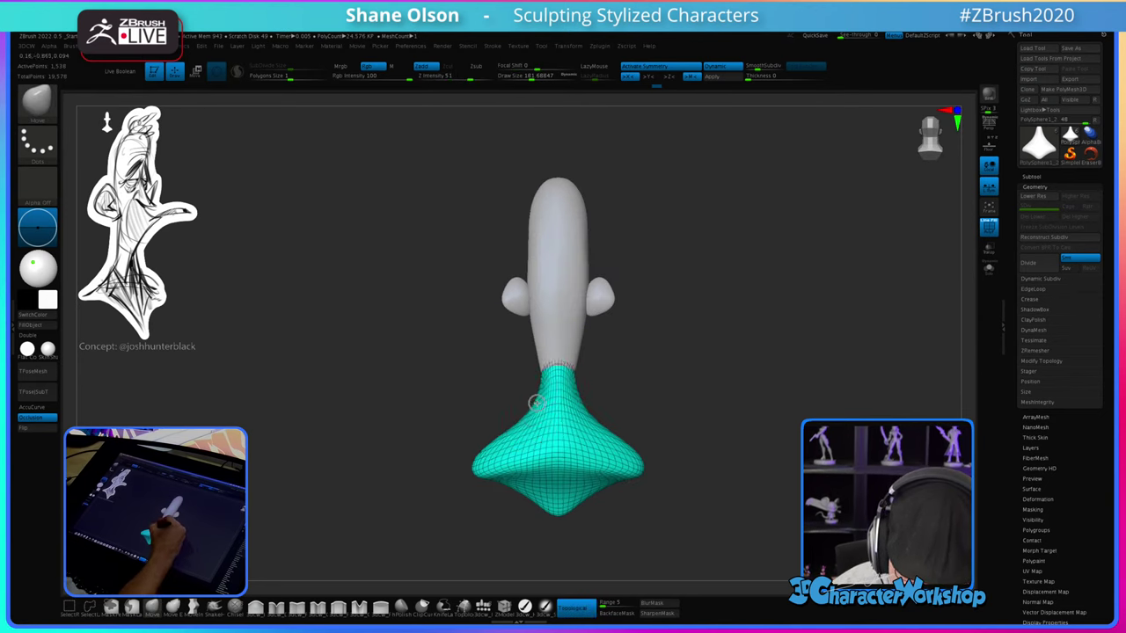
mouse_move(577, 370)
mouse_down()
mouse_move(616, 356)
mouse_move(573, 364)
mouse_move(566, 407)
mouse_move(643, 379)
mouse_move(576, 402)
mouse_up()
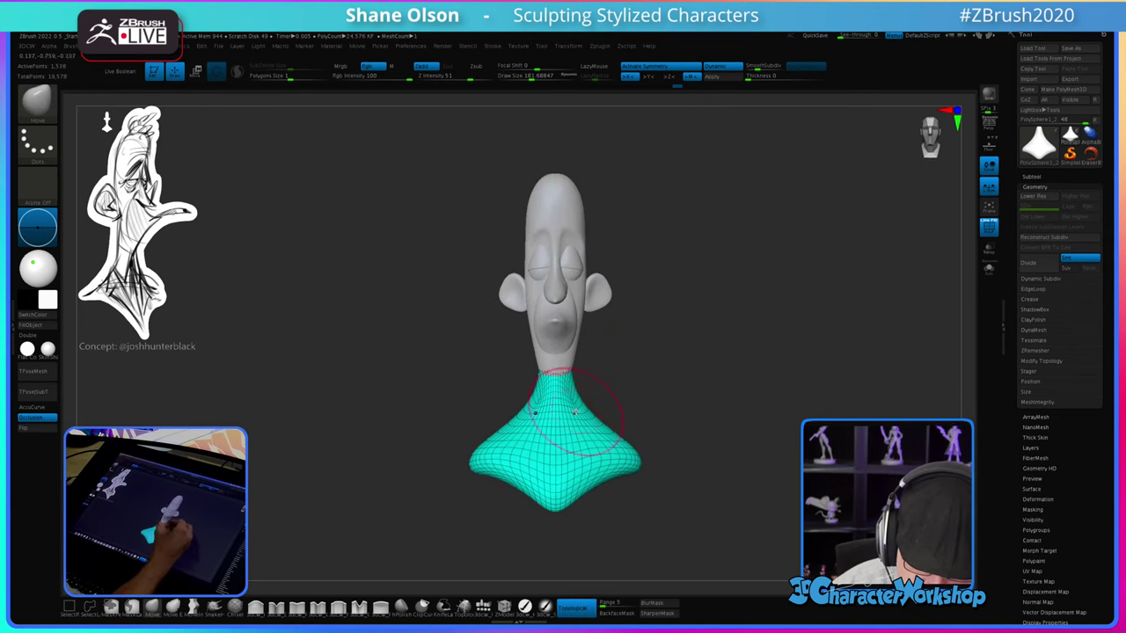
key(shift)
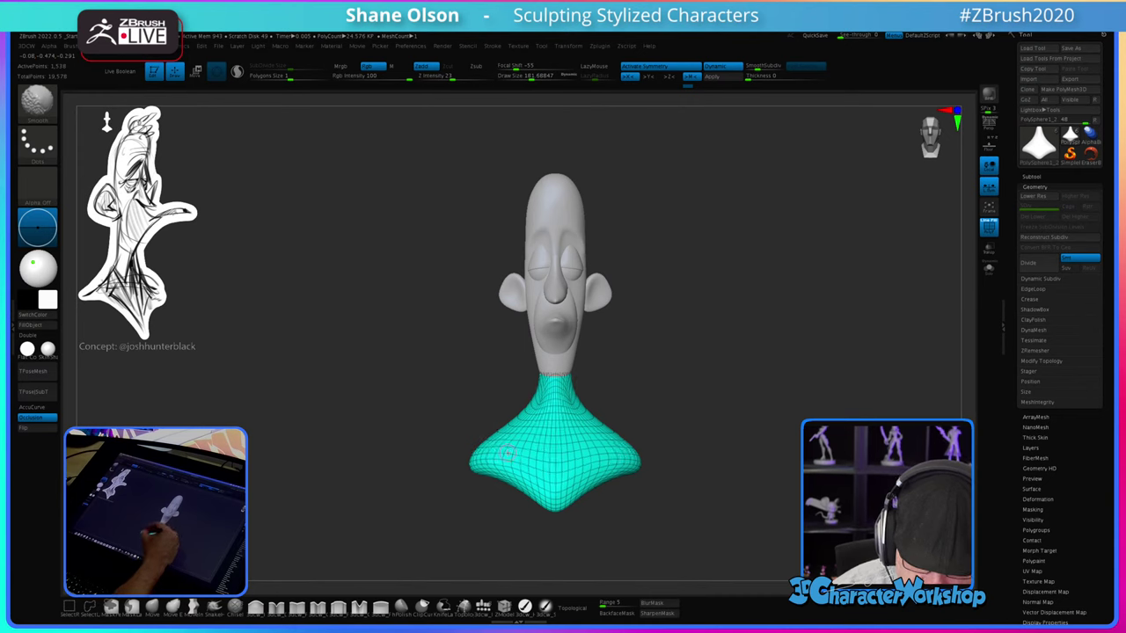
mouse_move(678, 417)
mouse_down()
mouse_move(642, 428)
mouse_move(598, 480)
mouse_up()
Smooth the shoulder base from several angles and turn the bust upright to a front view
key(s)
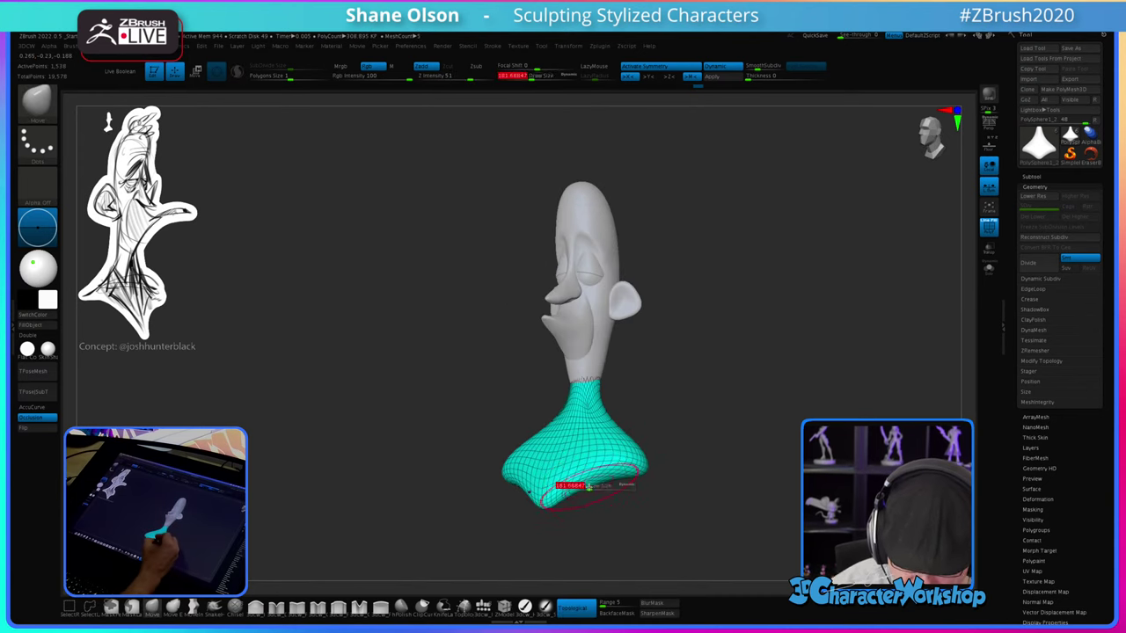
mouse_move(651, 440)
mouse_down()
mouse_move(676, 378)
mouse_move(667, 302)
mouse_up()
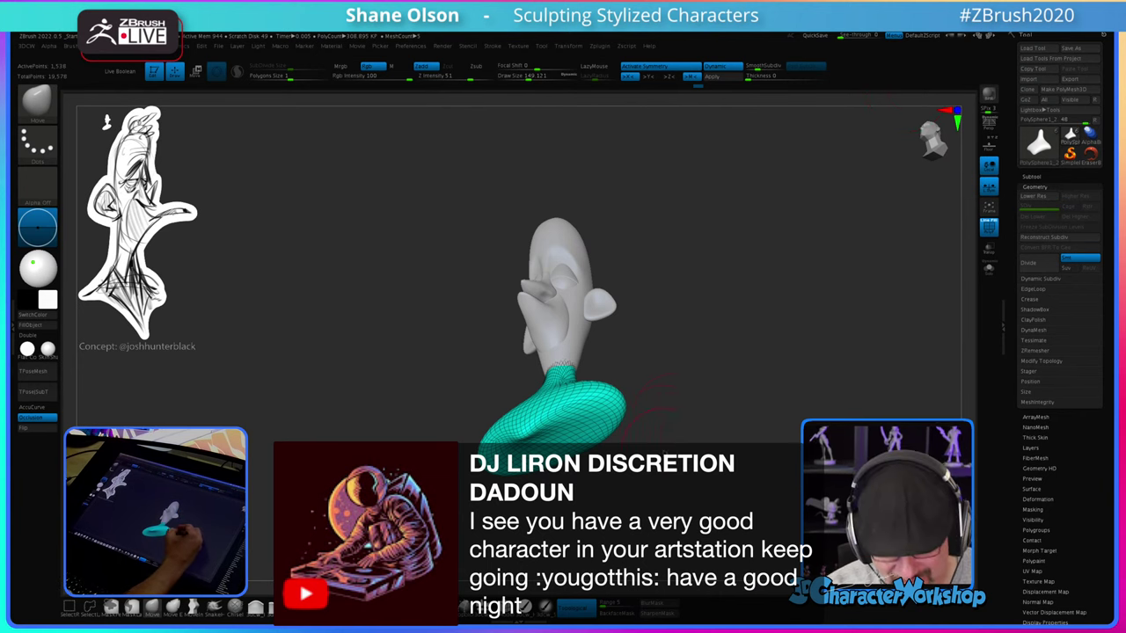
mouse_move(664, 429)
mouse_down()
mouse_move(666, 412)
mouse_move(659, 429)
mouse_move(651, 414)
mouse_move(651, 378)
mouse_up()
mouse_move(573, 447)
mouse_down()
mouse_move(546, 439)
mouse_move(585, 421)
mouse_move(647, 418)
mouse_up()
key(shift)
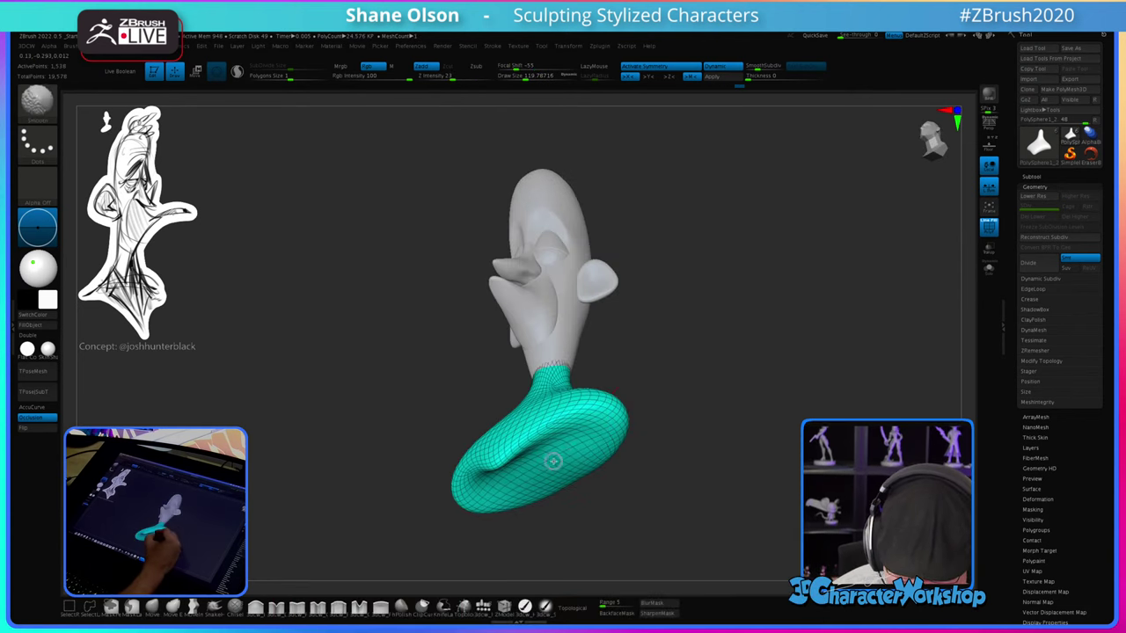
mouse_move(522, 462)
mouse_down()
mouse_move(661, 395)
mouse_move(609, 434)
mouse_up()
mouse_move(668, 407)
mouse_down()
mouse_move(701, 431)
mouse_move(581, 489)
mouse_up()
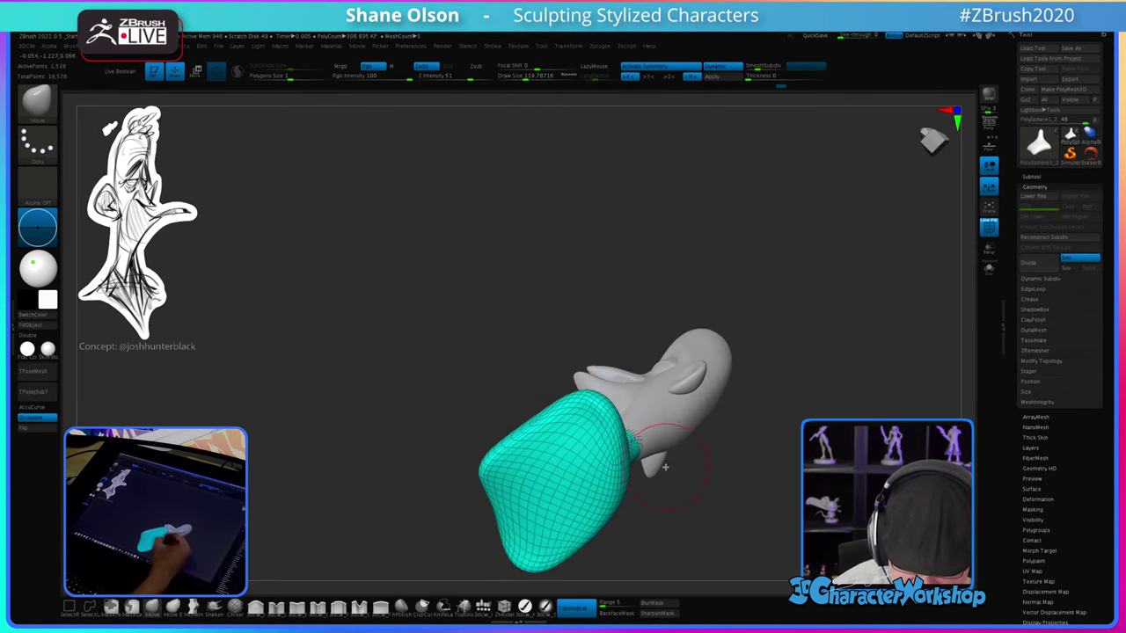
mouse_move(652, 514)
mouse_down()
mouse_move(661, 545)
mouse_move(691, 435)
mouse_move(694, 453)
mouse_move(707, 444)
mouse_up()
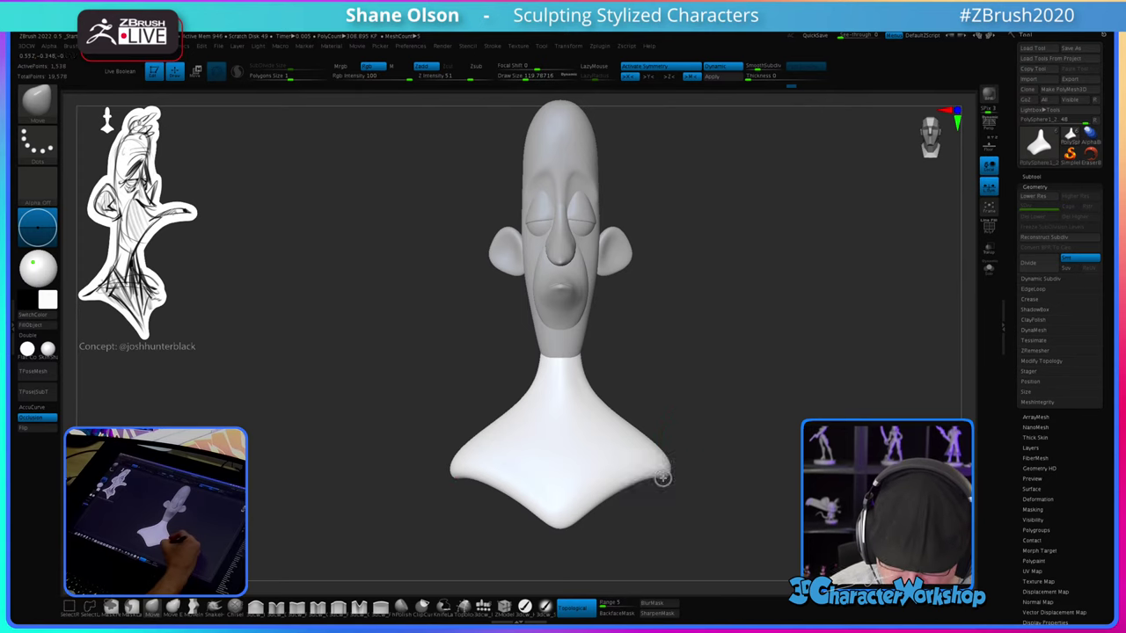
Draw a ClipCurve line across the bust's bottom to slice the flared base flat
mouse_move(699, 451)
mouse_down()
mouse_move(692, 427)
mouse_move(649, 441)
mouse_move(663, 422)
mouse_move(704, 412)
mouse_move(704, 397)
mouse_move(678, 377)
mouse_up()
key(s)
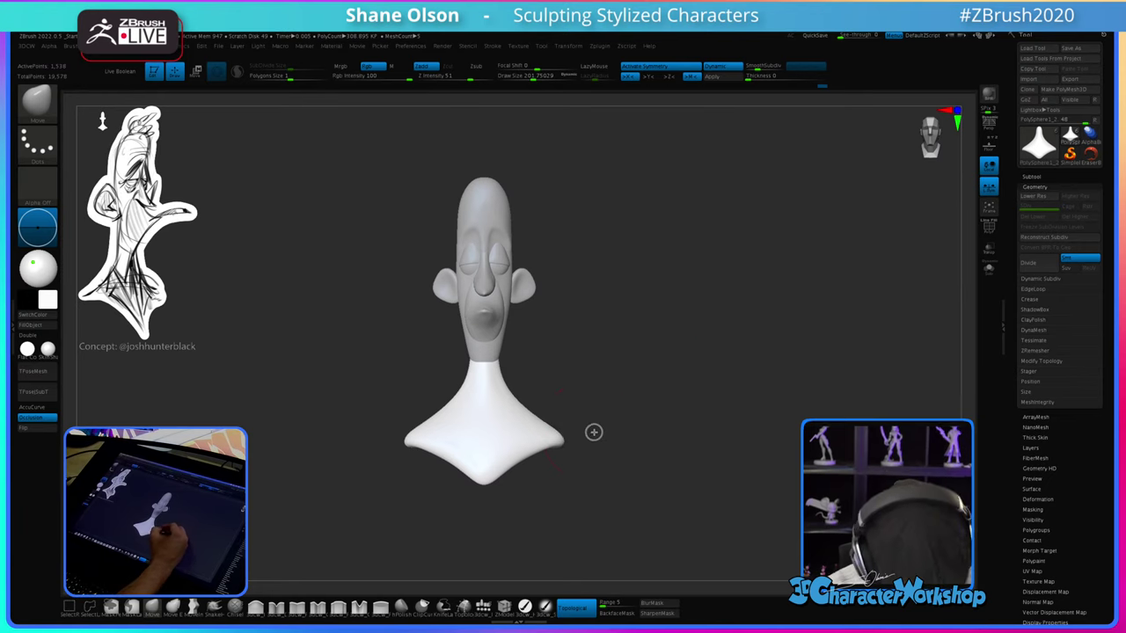
mouse_move(593, 432)
alt+mouse_down()
mouse_move(592, 445)
mouse_move(535, 458)
mouse_move(522, 475)
mouse_move(533, 451)
alt+mouse_up()
ctrl+shift+drag(494, 496, 450, 512)
mouse_move(621, 463)
mouse_down()
mouse_move(584, 467)
mouse_move(575, 488)
mouse_move(628, 482)
mouse_move(619, 490)
mouse_up()
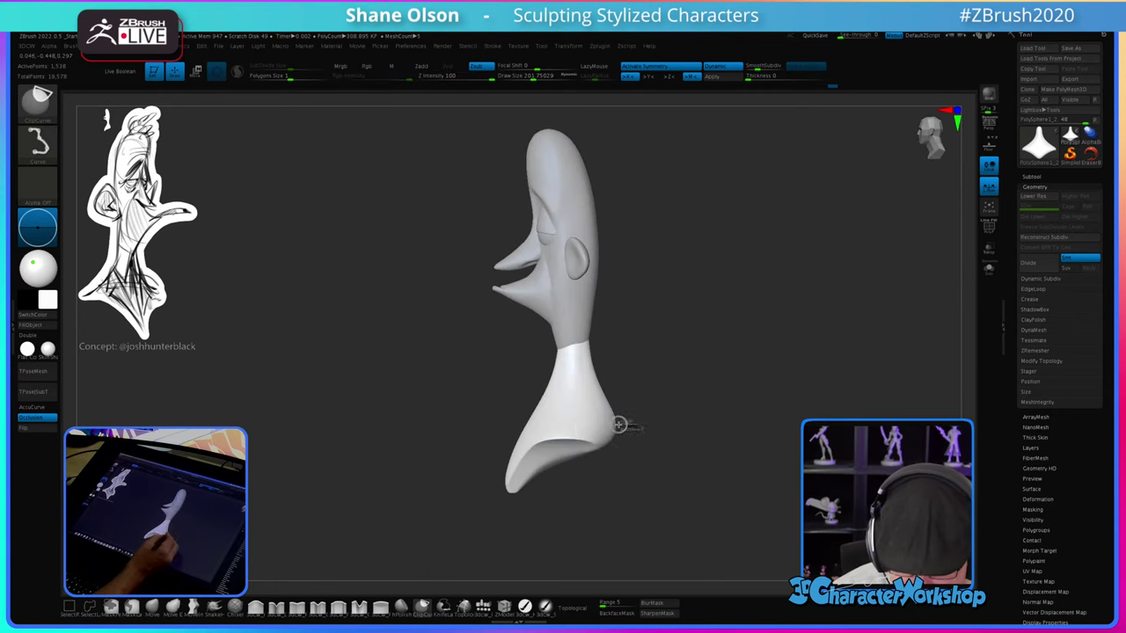
Clip the pointed front tip off the base with a second ClipCurve and smooth the cut edge
mouse_move(635, 429)
ctrl+shift+mouse_down()
mouse_move(553, 448)
mouse_move(517, 482)
ctrl+shift+mouse_up()
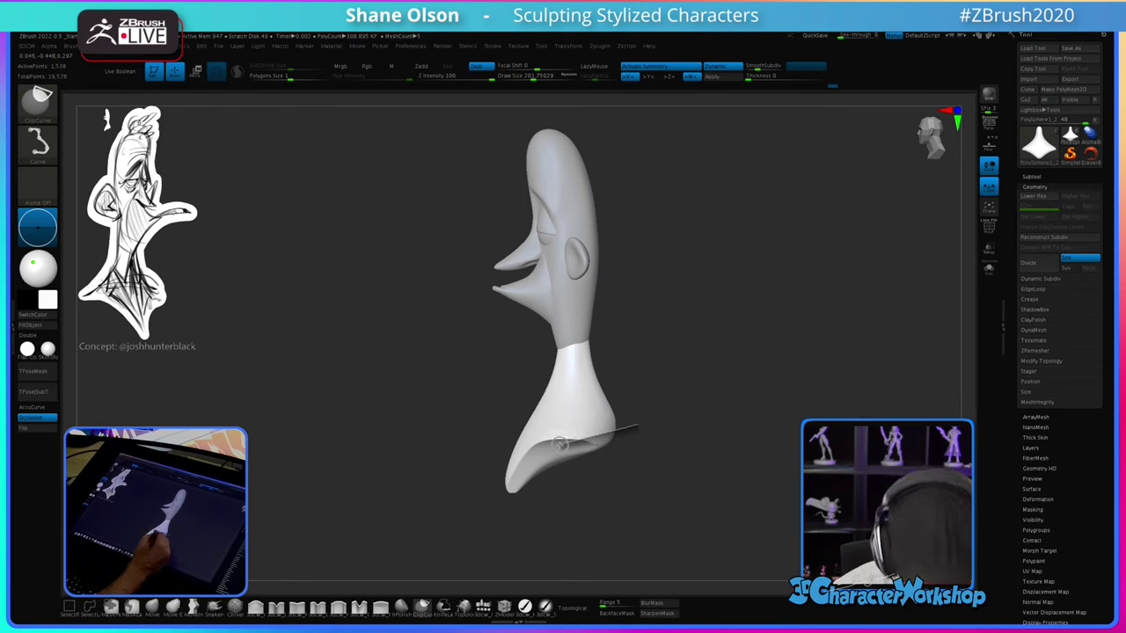
mouse_move(560, 444)
ctrl+shift+mouse_down()
mouse_move(490, 515)
mouse_move(498, 501)
ctrl+shift+mouse_up()
mouse_move(635, 464)
mouse_down()
mouse_move(620, 457)
mouse_move(538, 494)
mouse_move(547, 466)
mouse_move(514, 510)
mouse_up()
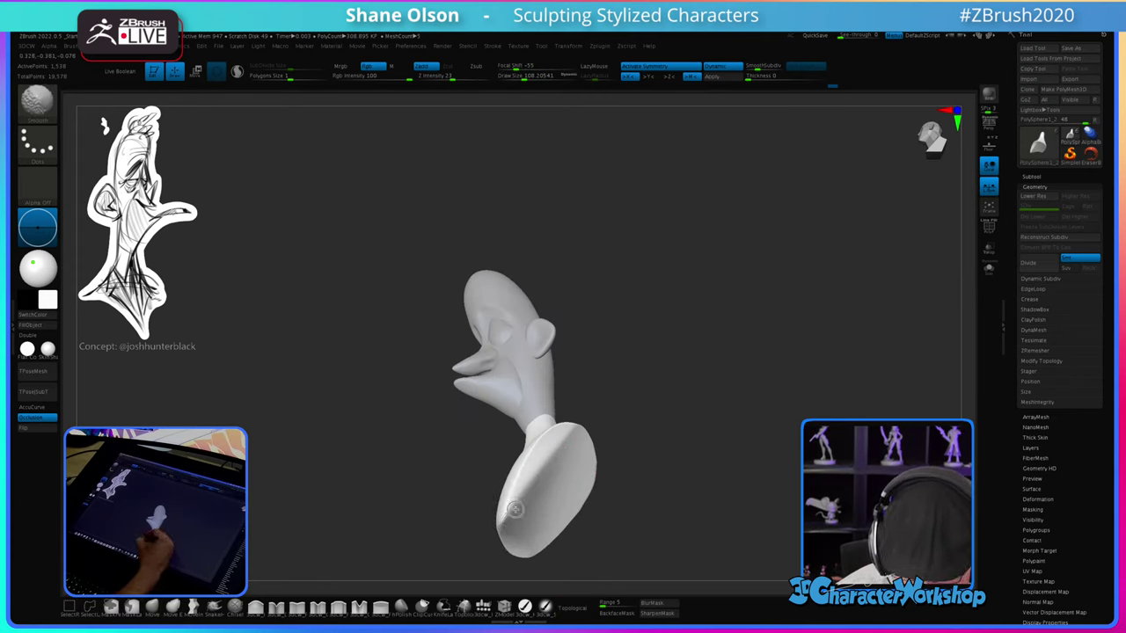
mouse_move(586, 470)
mouse_down()
mouse_move(633, 496)
mouse_move(600, 443)
mouse_up()
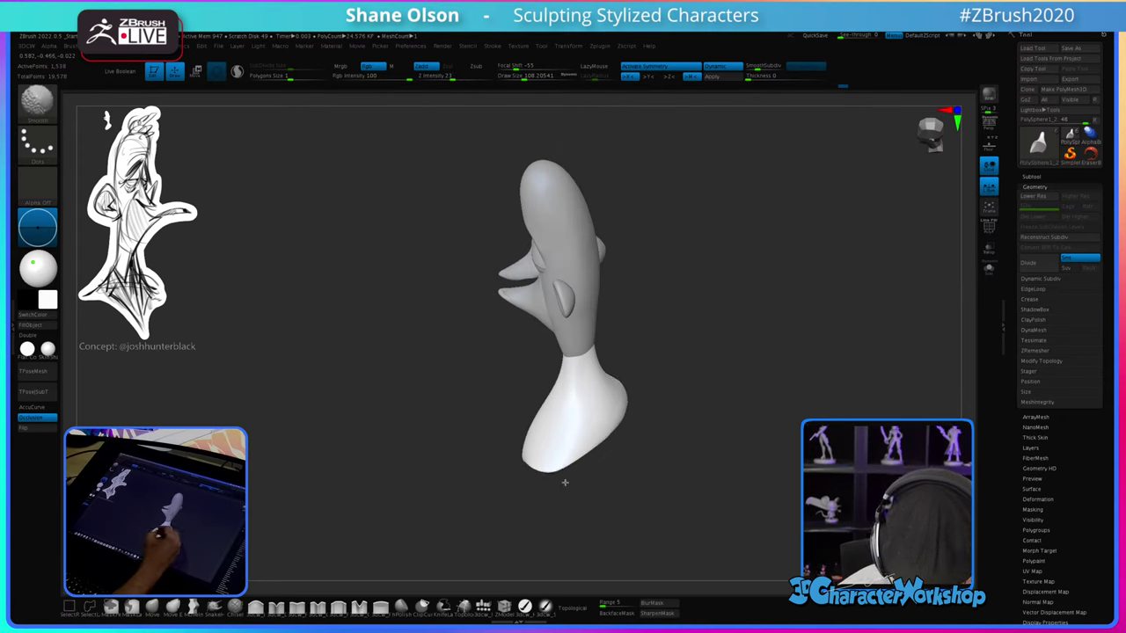
mouse_move(565, 482)
shift+mouse_down()
mouse_move(671, 489)
mouse_move(701, 458)
mouse_move(689, 475)
shift+mouse_up()
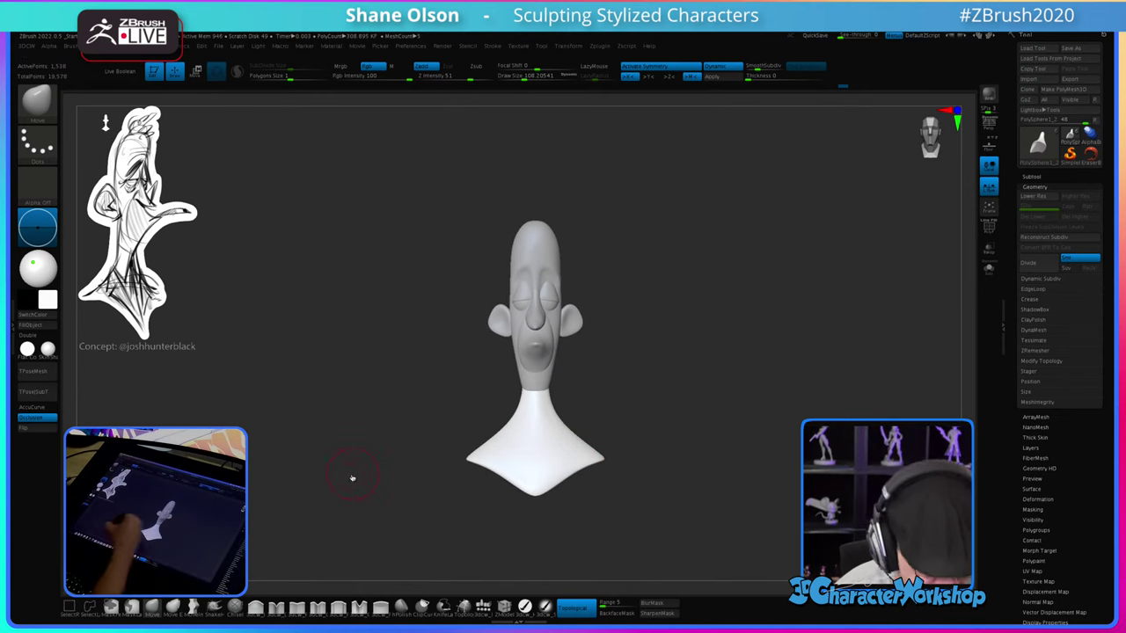
Reshape the neck with broad Move strokes at draw size 176, then 256
key(s)
drag(352, 478, 366, 478)
mouse_move(614, 418)
mouse_down()
mouse_move(540, 427)
mouse_move(556, 444)
mouse_move(570, 429)
mouse_up()
mouse_move(616, 387)
mouse_down()
mouse_move(596, 409)
mouse_move(603, 449)
mouse_up()
key(s)
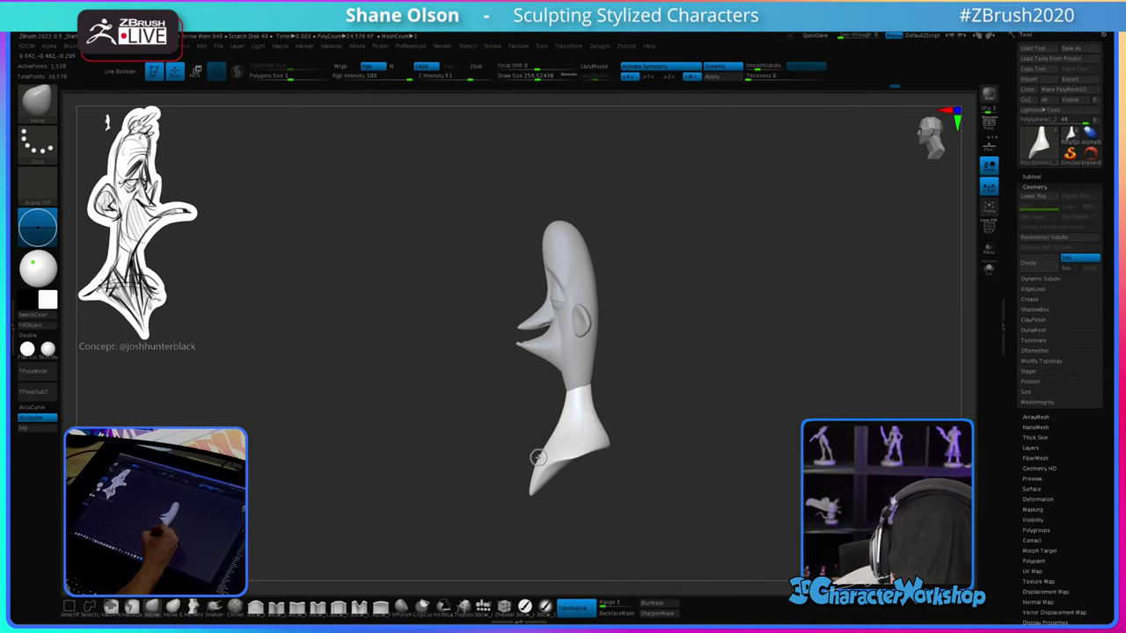
mouse_move(525, 496)
mouse_down()
mouse_move(535, 472)
mouse_move(528, 493)
mouse_move(579, 464)
mouse_up()
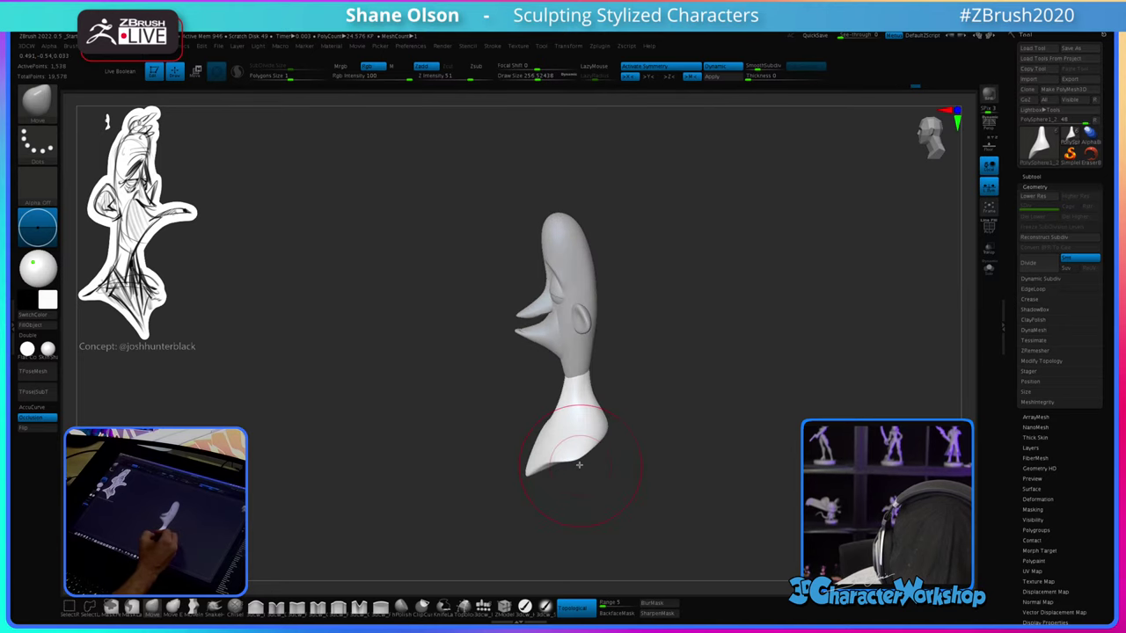
Widen the shoulders symmetrically with the Move brush at sizes 298 and 167
mouse_move(561, 457)
right_down()
mouse_move(584, 498)
mouse_move(589, 464)
right_up()
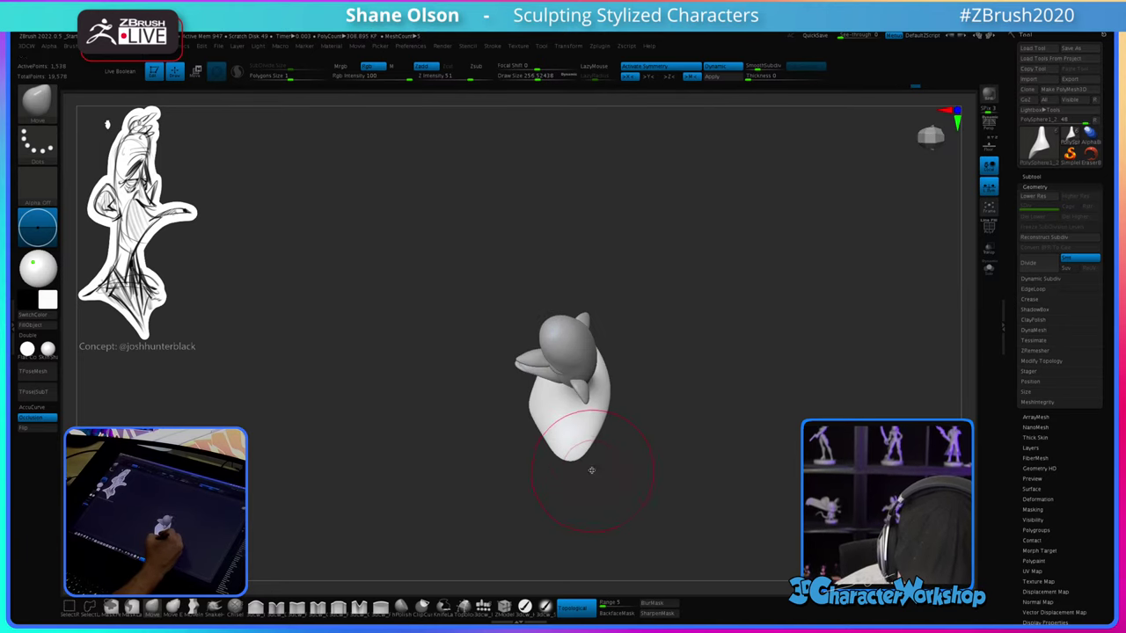
key(s)
drag(571, 459, 583, 460)
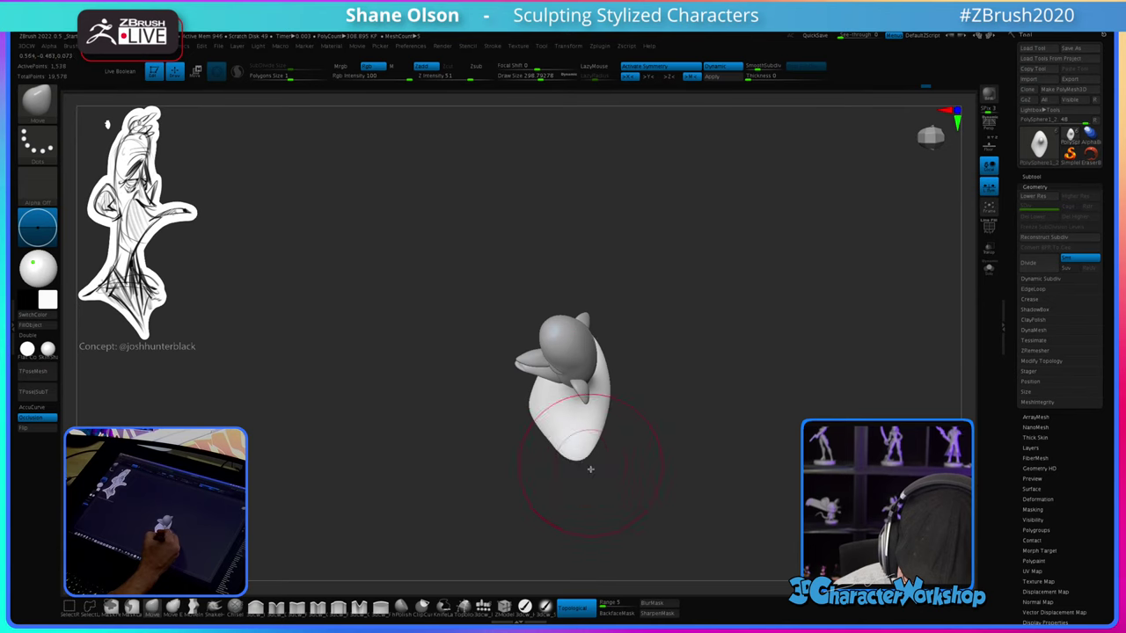
mouse_move(586, 465)
right_down()
mouse_move(630, 476)
mouse_move(630, 463)
mouse_move(659, 460)
mouse_move(631, 448)
mouse_move(660, 413)
right_up()
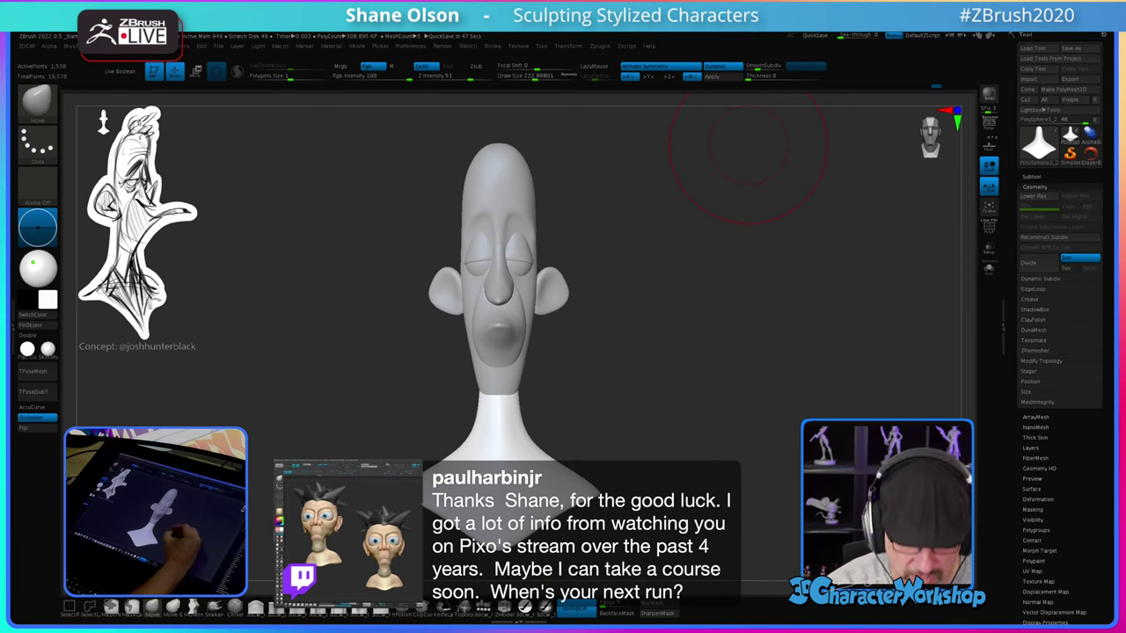
key([)
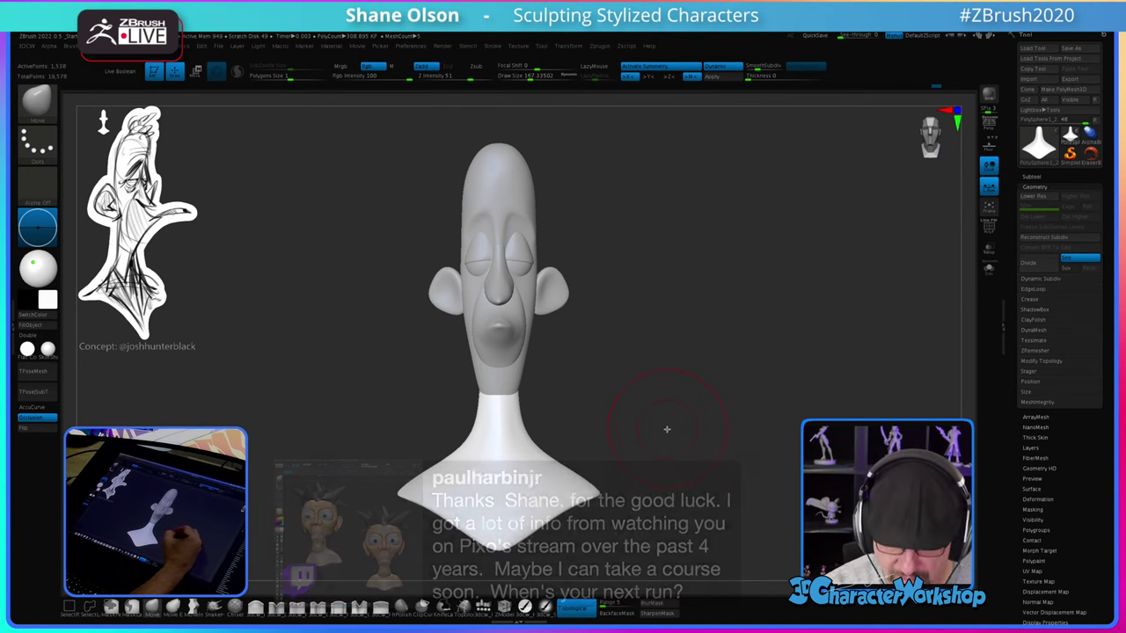
mouse_move(570, 466)
mouse_down()
mouse_move(550, 457)
mouse_move(573, 452)
mouse_up()
Reduce brush size to about 116, select the neck subtool and bring up the 3DCW remeshing palette
mouse_move(608, 420)
mouse_down()
mouse_move(572, 432)
mouse_move(572, 445)
mouse_move(551, 395)
mouse_up()
key([)
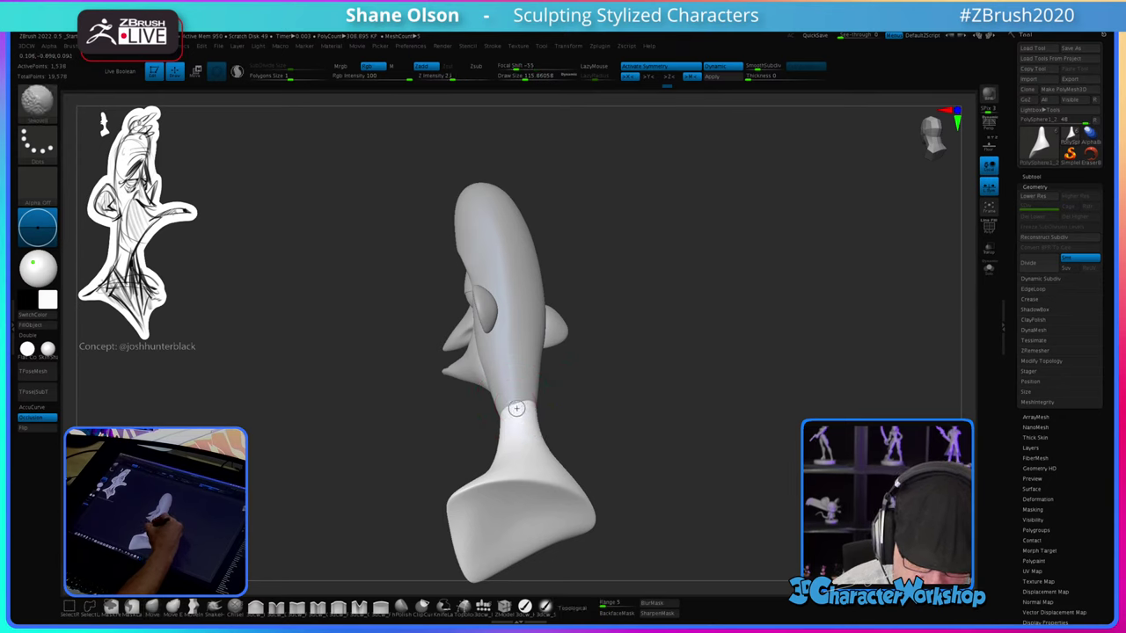
drag(568, 436, 621, 432)
alt+click(528, 437)
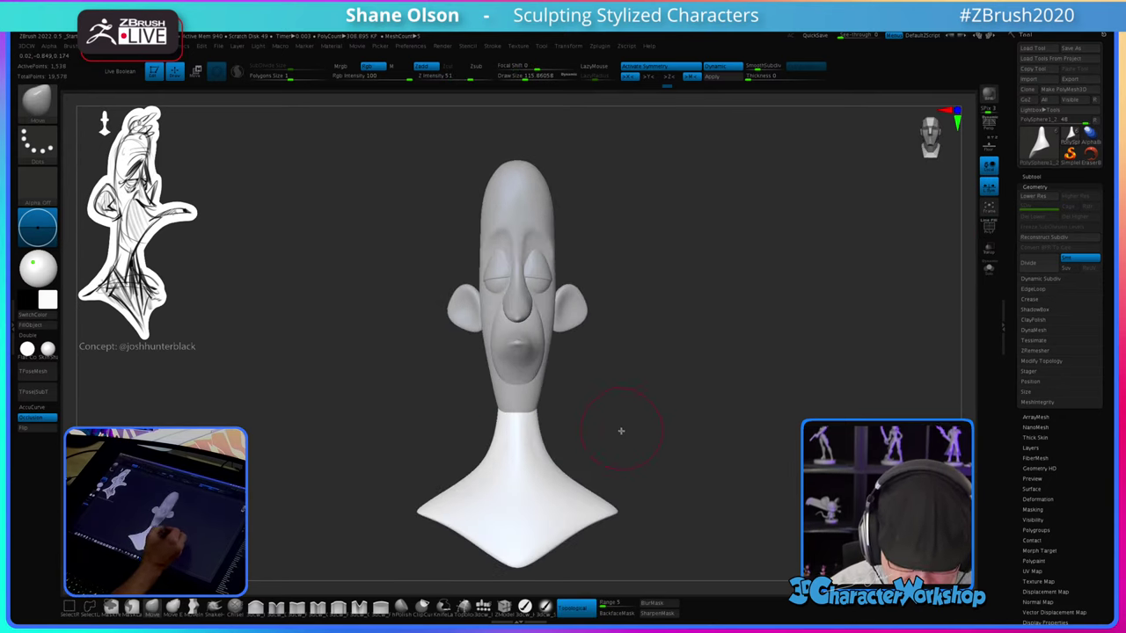
key(space)
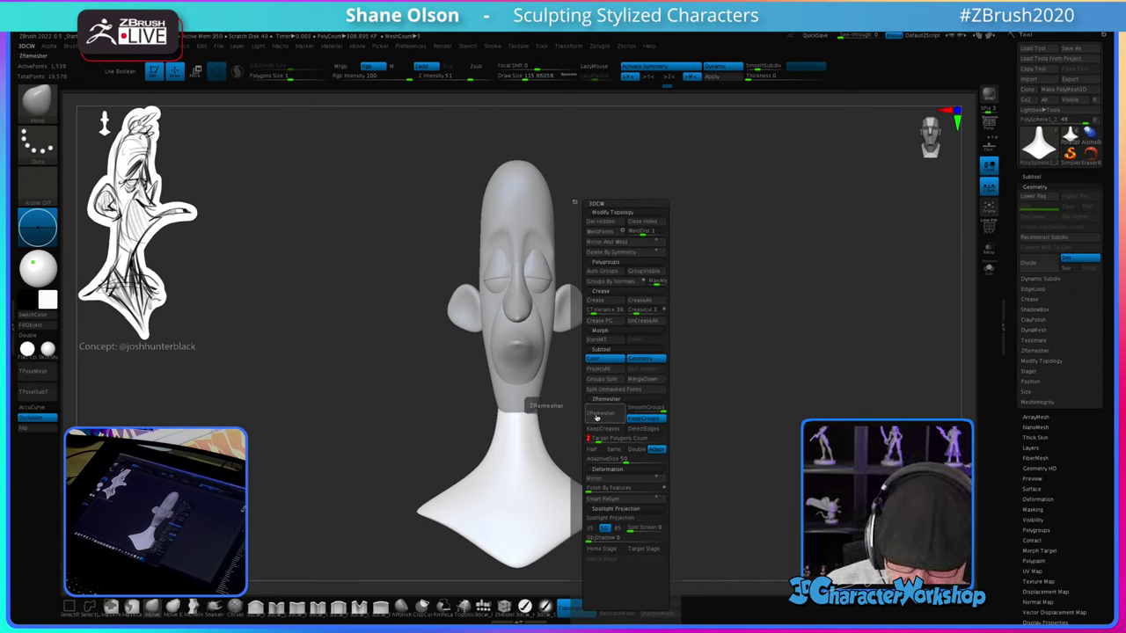
Run ZRemesher on the neck and shoulder piece and show its PolyF wireframe
click(596, 418)
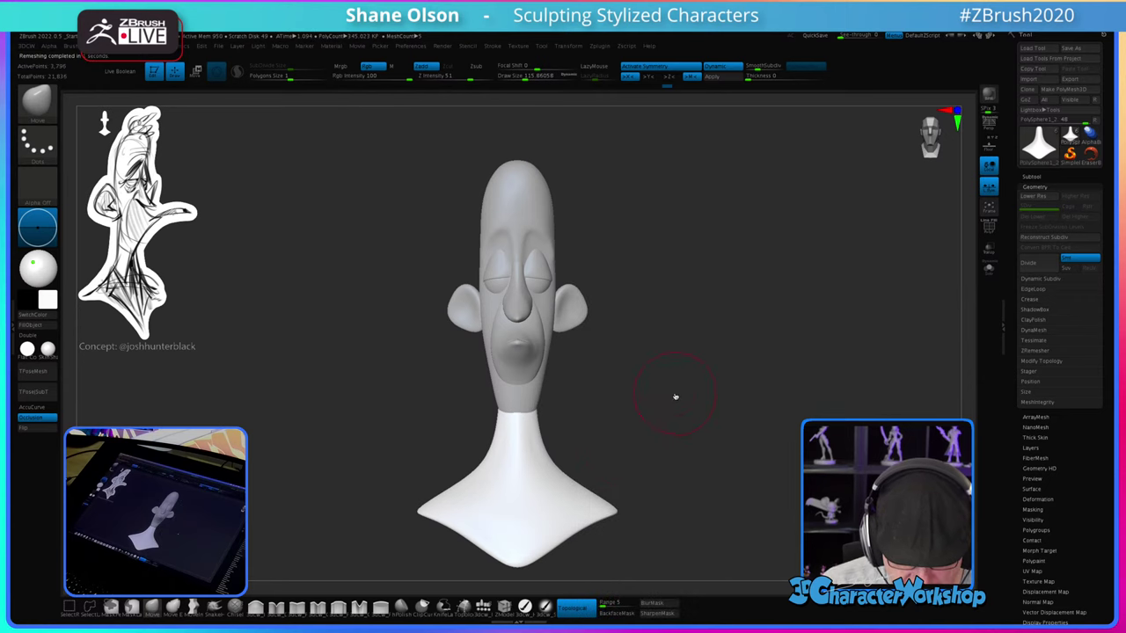
key(shift+f)
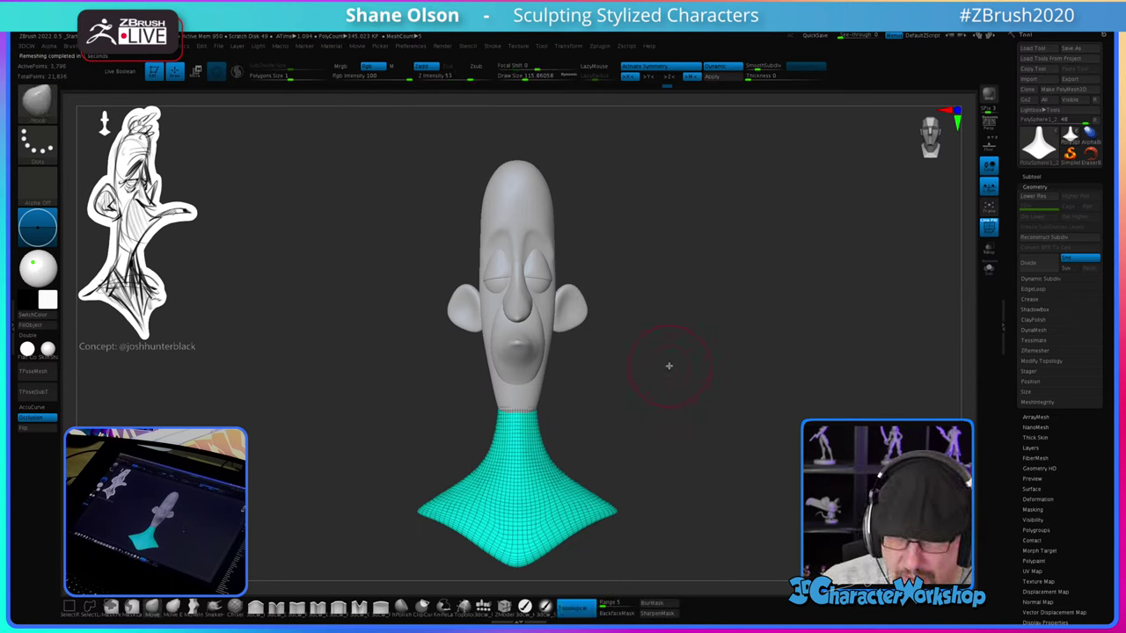
mouse_move(668, 361)
alt+mouse_down()
mouse_move(677, 372)
mouse_move(646, 348)
alt+mouse_up()
Switch to Move Topological and rerun ZRemesher at half the polygon count
key(b)
key(m)
key(v)
key(b)
key(m)
key(t)
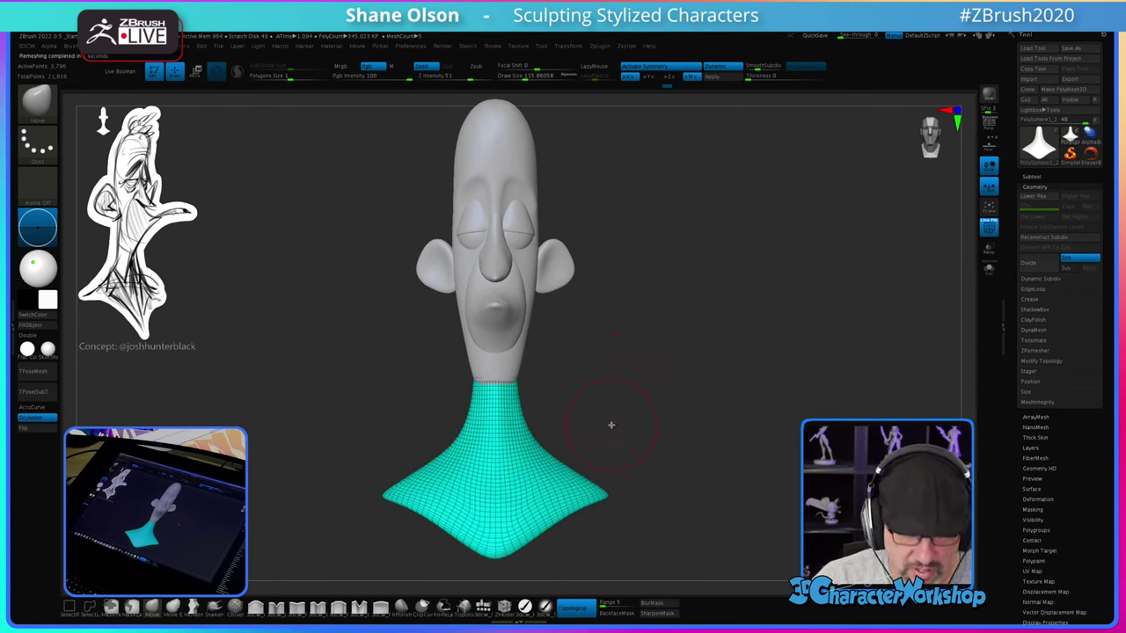
key(space)
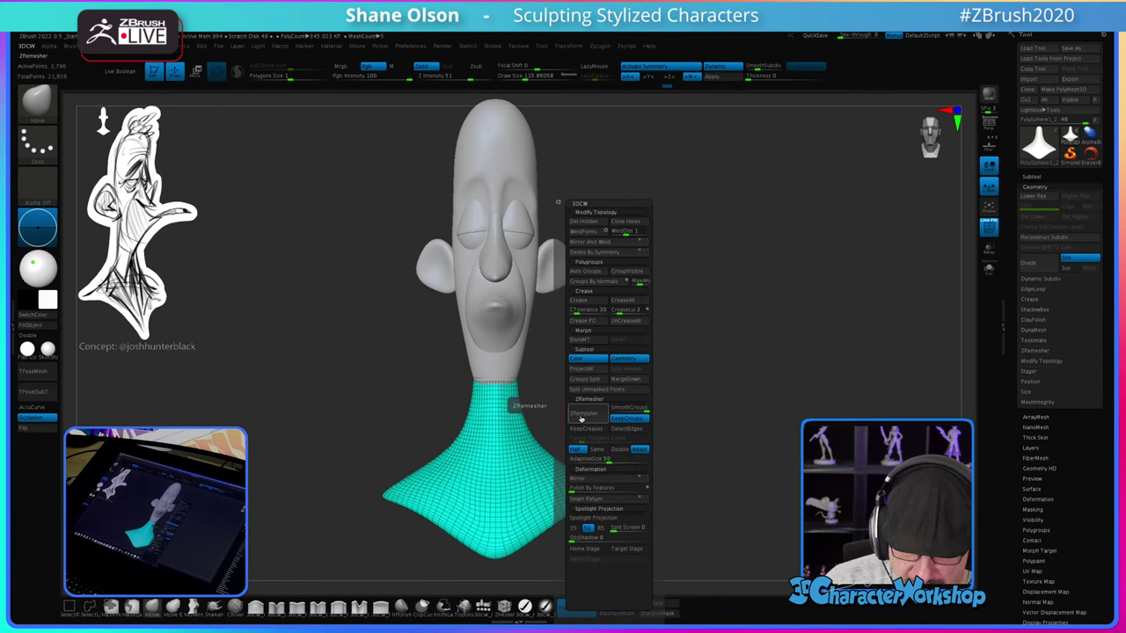
click(581, 419)
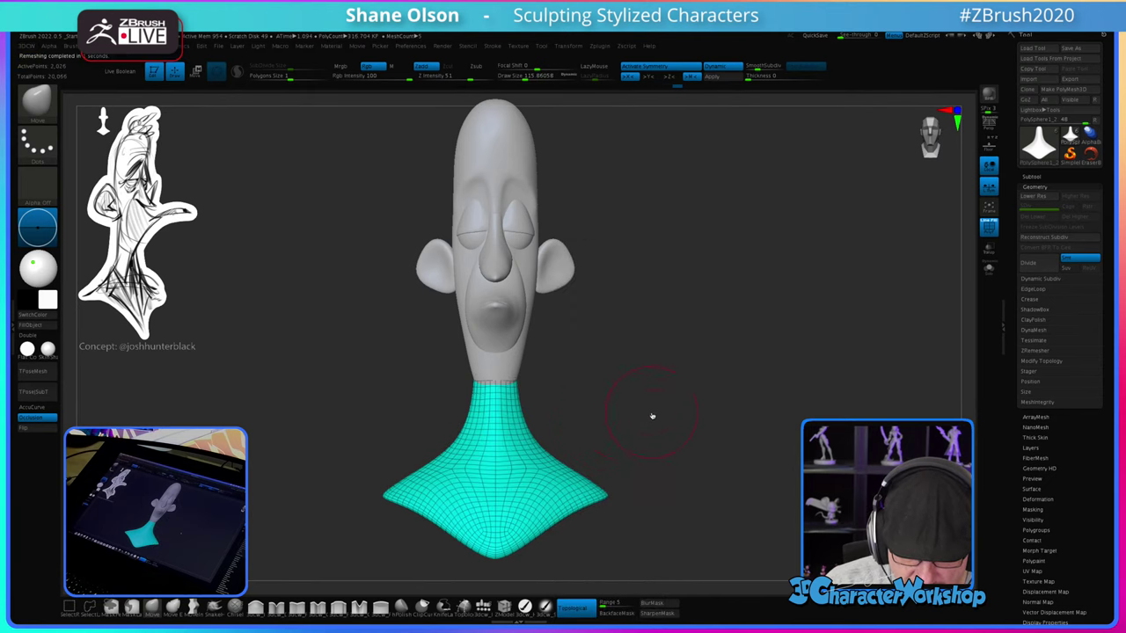
Smooth the remeshed shoulder surface and switch to Move Topological
mouse_move(652, 416)
mouse_down()
mouse_move(636, 379)
mouse_move(651, 412)
mouse_move(654, 397)
mouse_move(545, 450)
mouse_move(545, 484)
mouse_up()
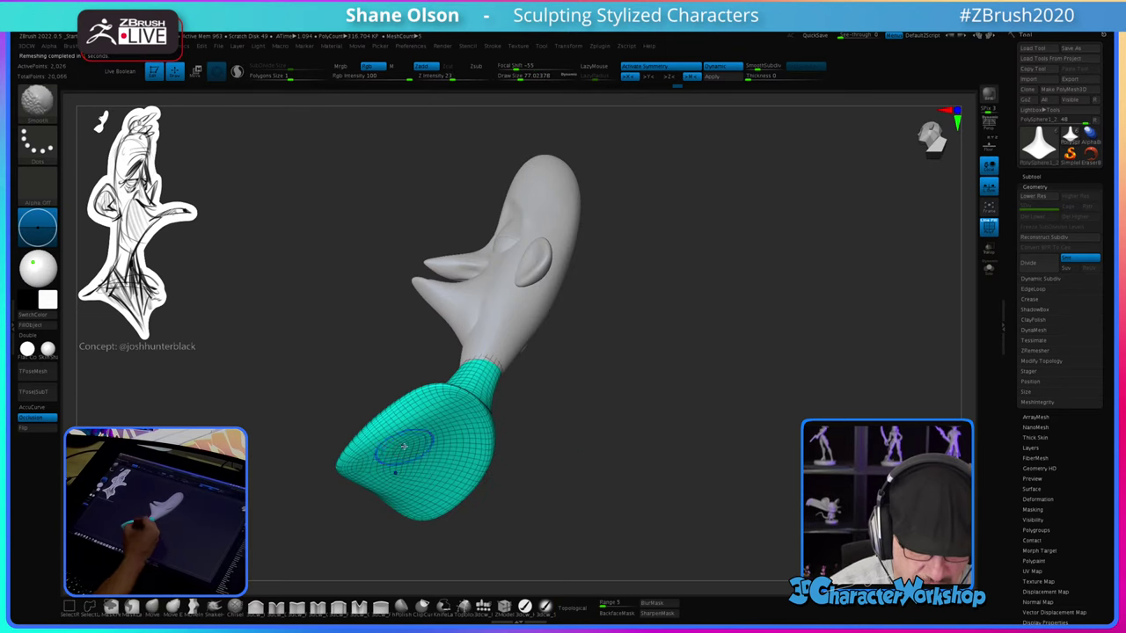
mouse_move(404, 447)
shift+mouse_down()
mouse_move(379, 447)
mouse_move(401, 432)
mouse_move(384, 437)
shift+mouse_up()
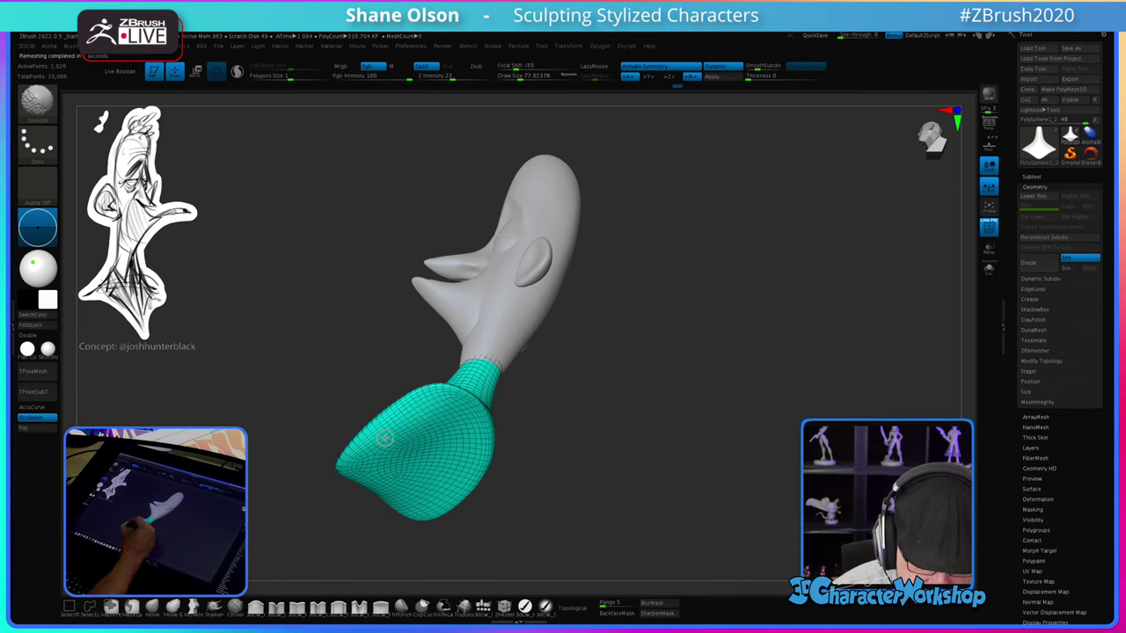
key(b)
key(m)
key(t)
drag(528, 457, 564, 417)
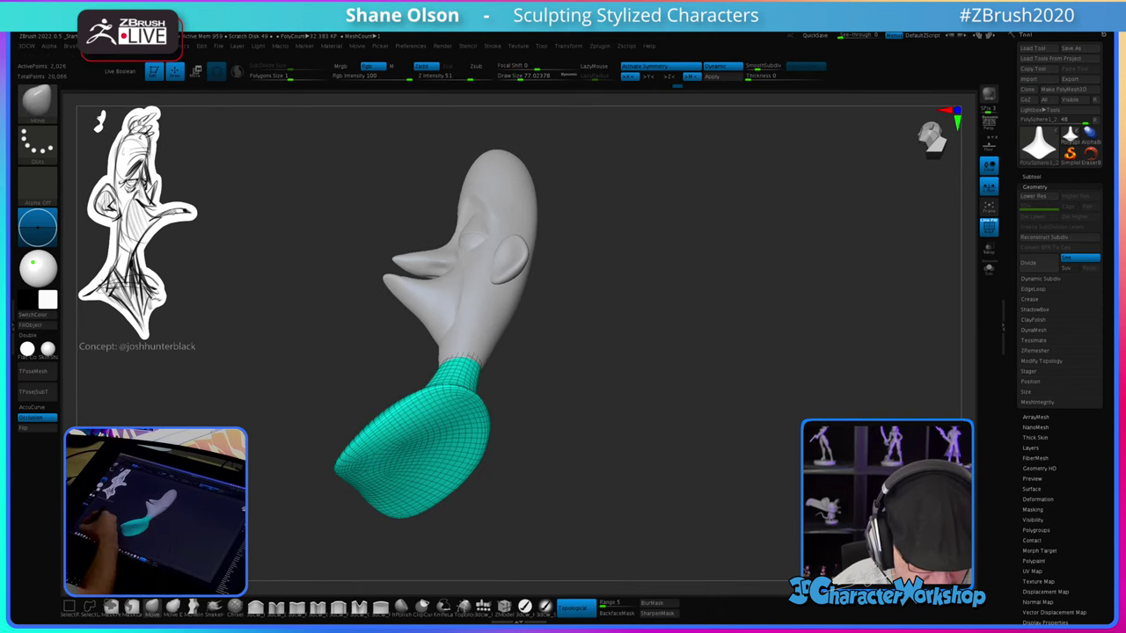
Set brush size to 115, turn PolyF off and frame the bust front-on
click(255, 607)
key(s)
drag(516, 511, 528, 511)
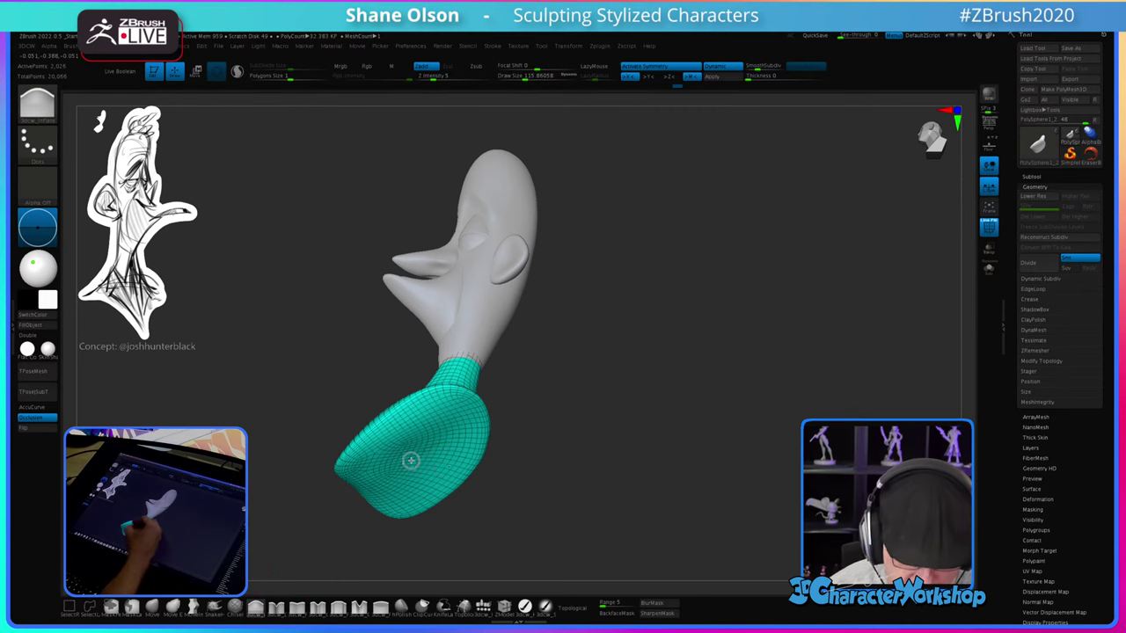
shift+drag(527, 470, 606, 495)
key(f)
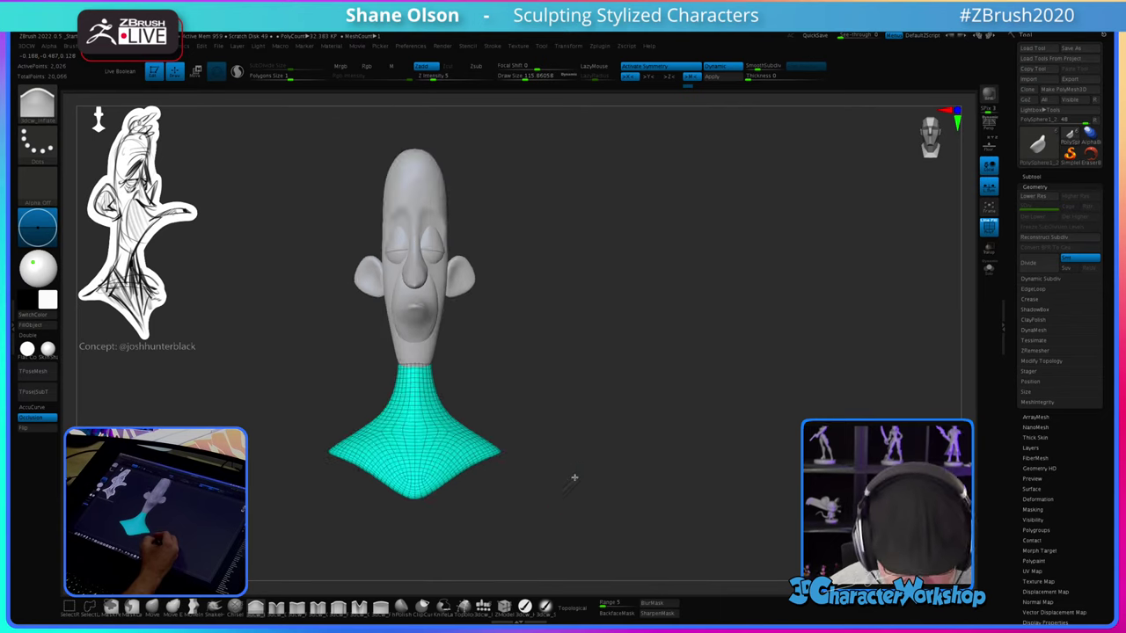
key(shift+f)
alt+drag(571, 438, 621, 444)
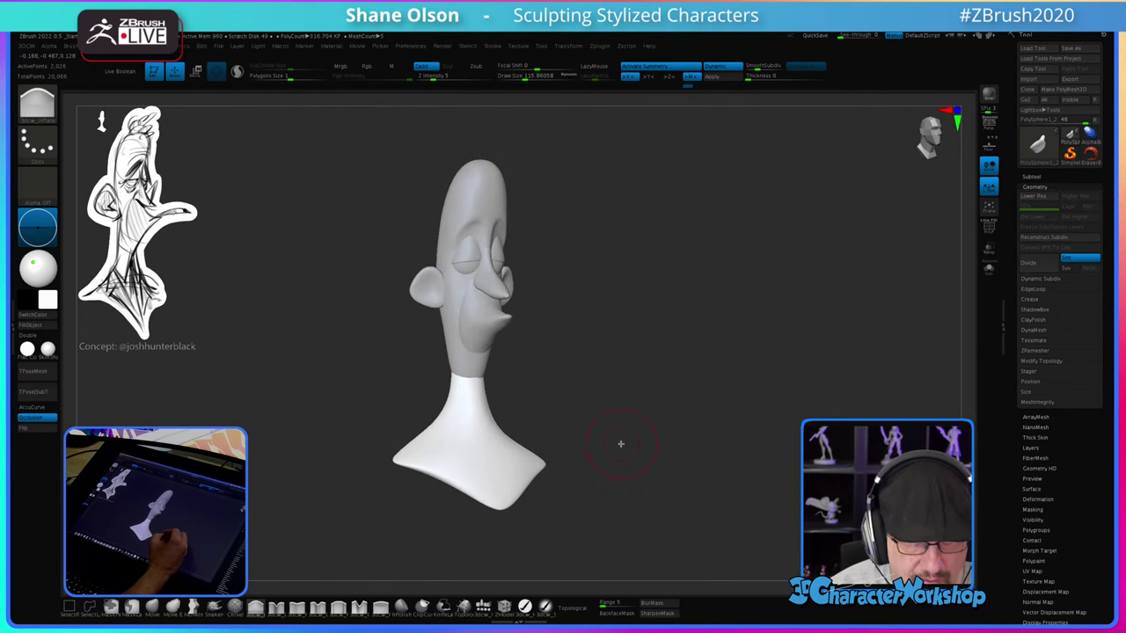
alt+drag(598, 372, 614, 410)
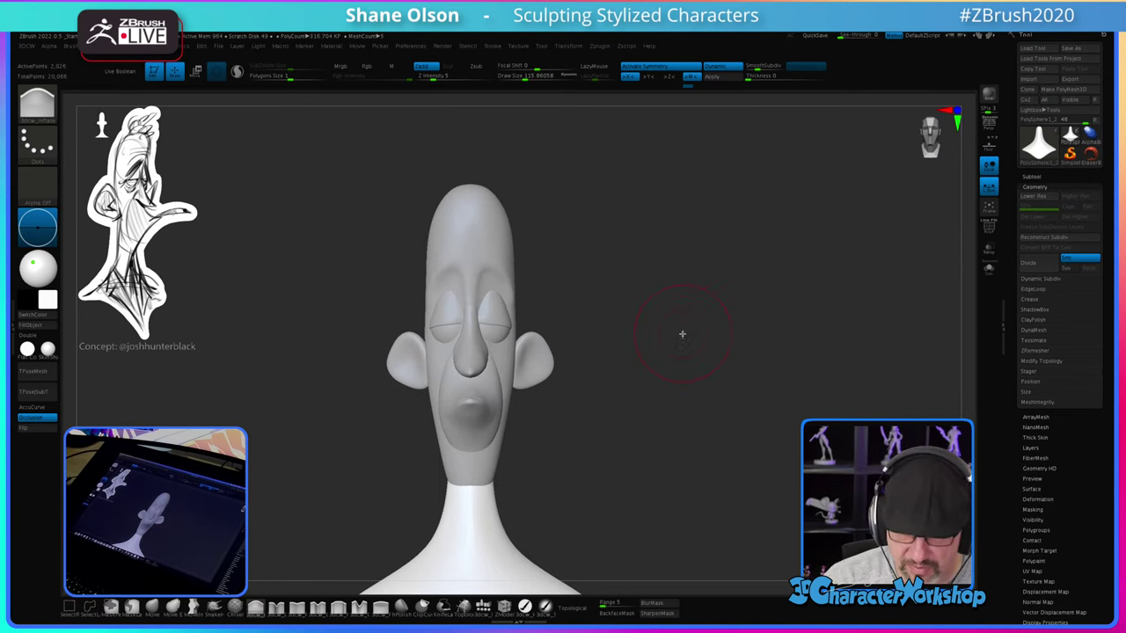
alt+drag(682, 334, 646, 273)
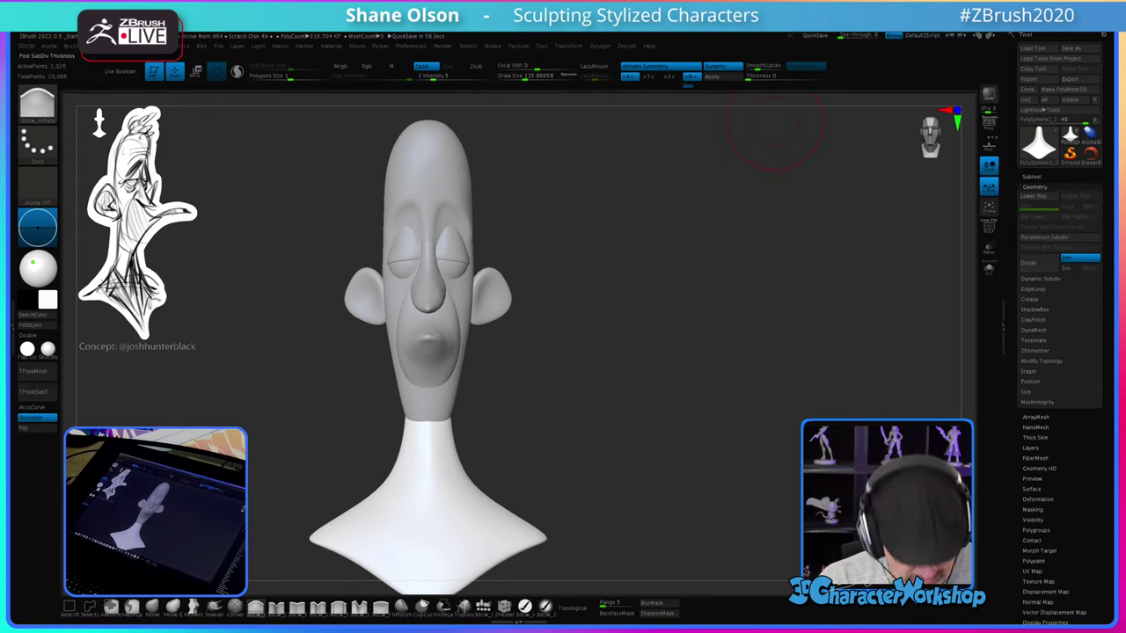
key(ctrl)
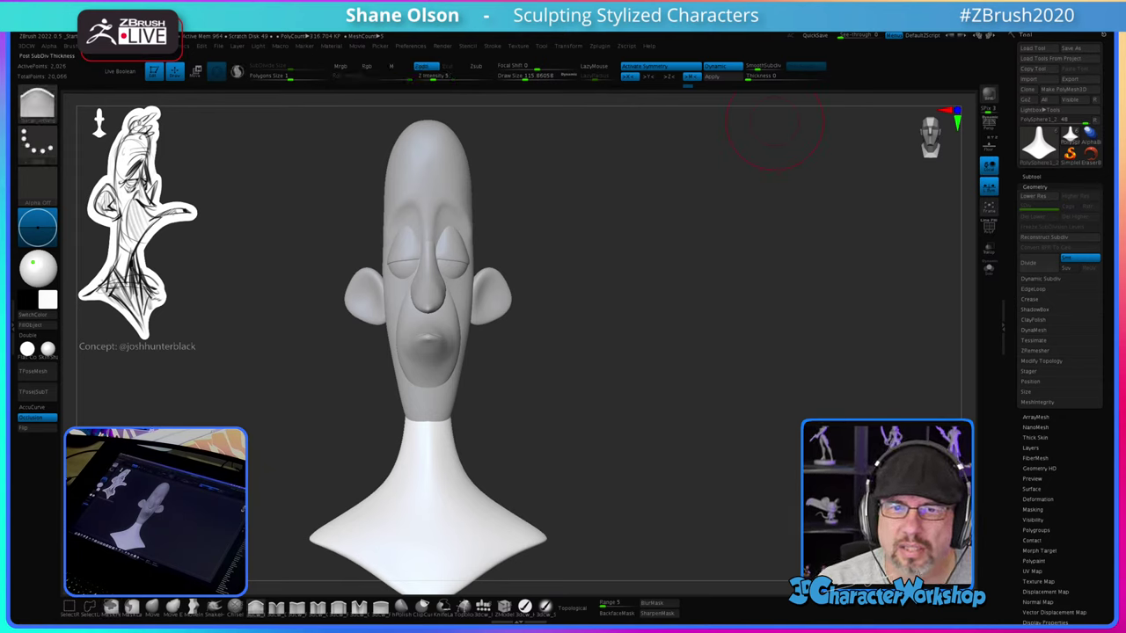
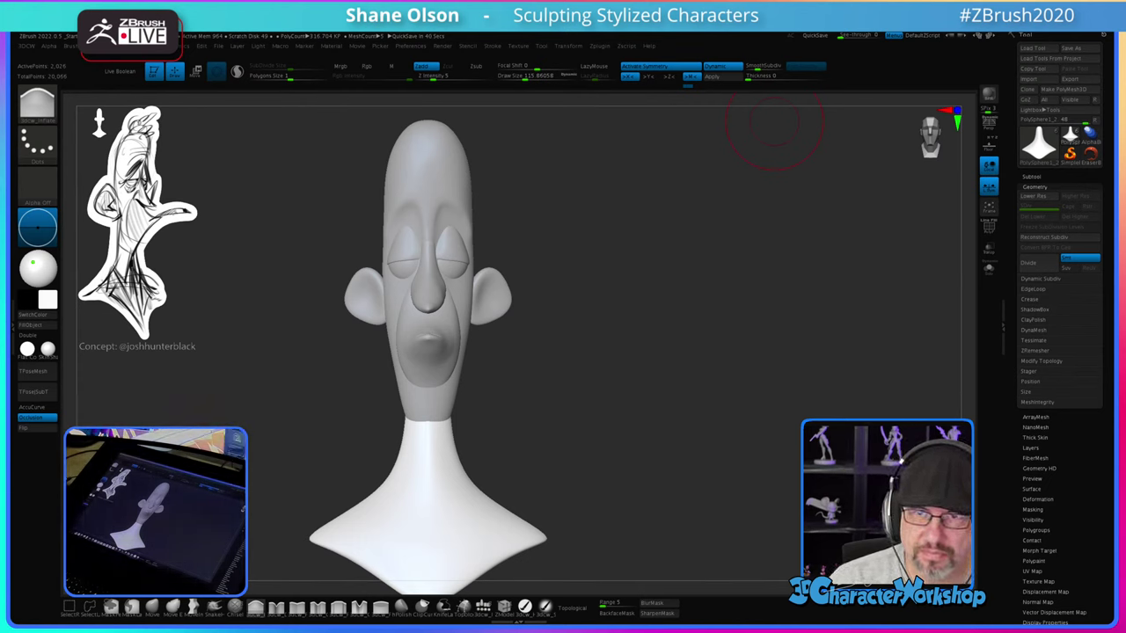
Check the 3D Character Workshop forum page, then return to the sculpt
key(alt+Tab)
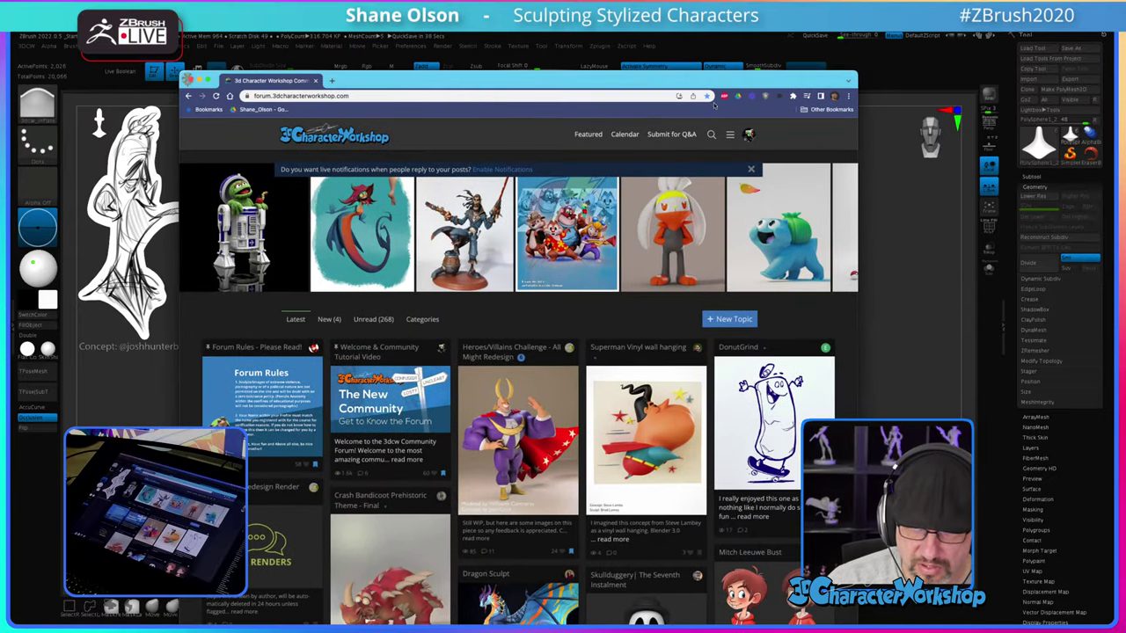
drag(673, 80, 683, 43)
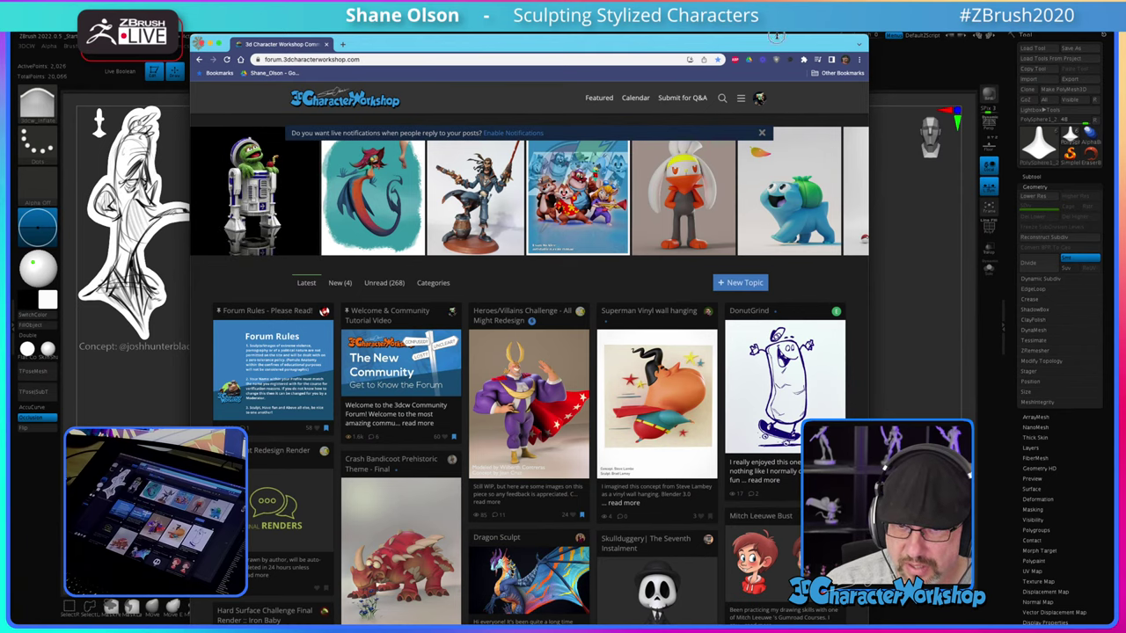
mouse_move(774, 37)
mouse_down()
mouse_move(775, 79)
mouse_move(764, 22)
mouse_up()
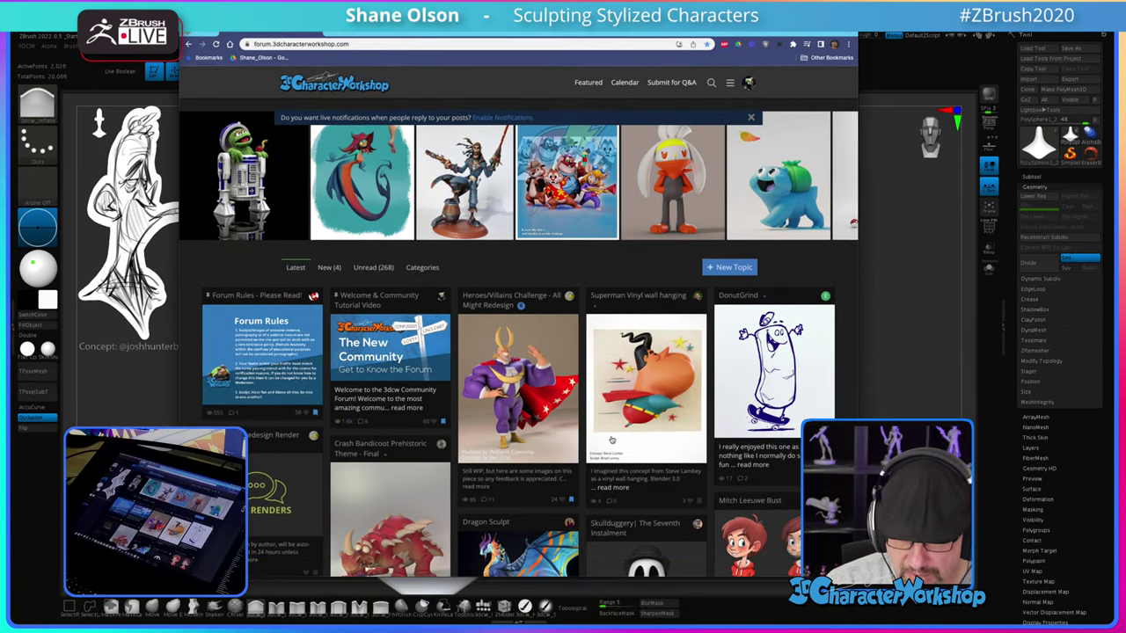
scroll(652, 373, down, 5)
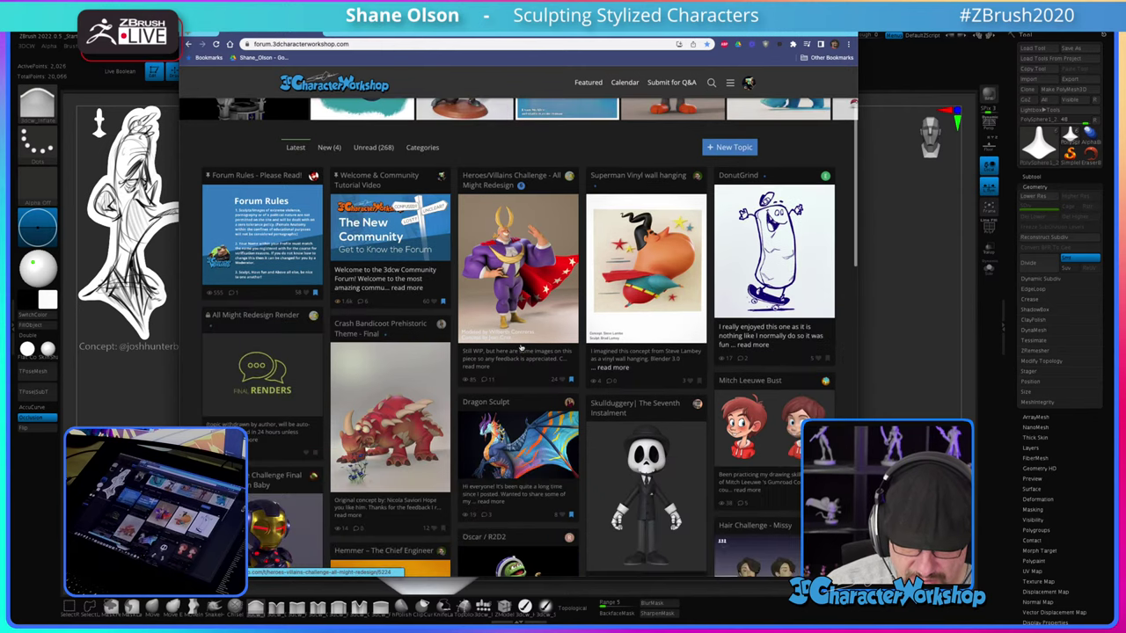
scroll(519, 356, down, 9)
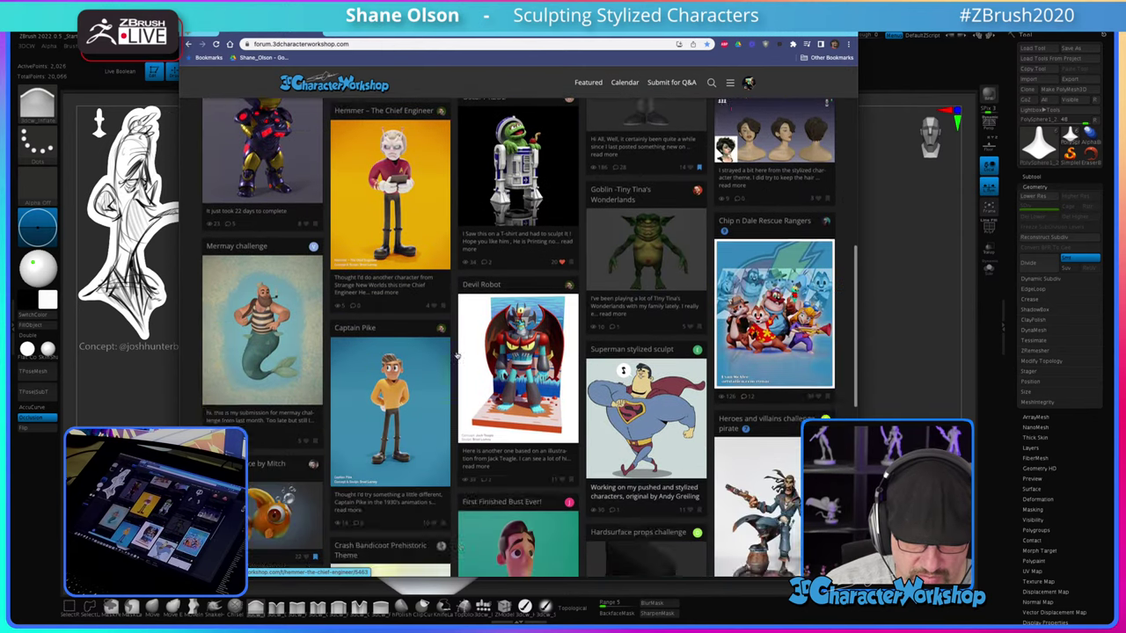
scroll(500, 353, down, 5)
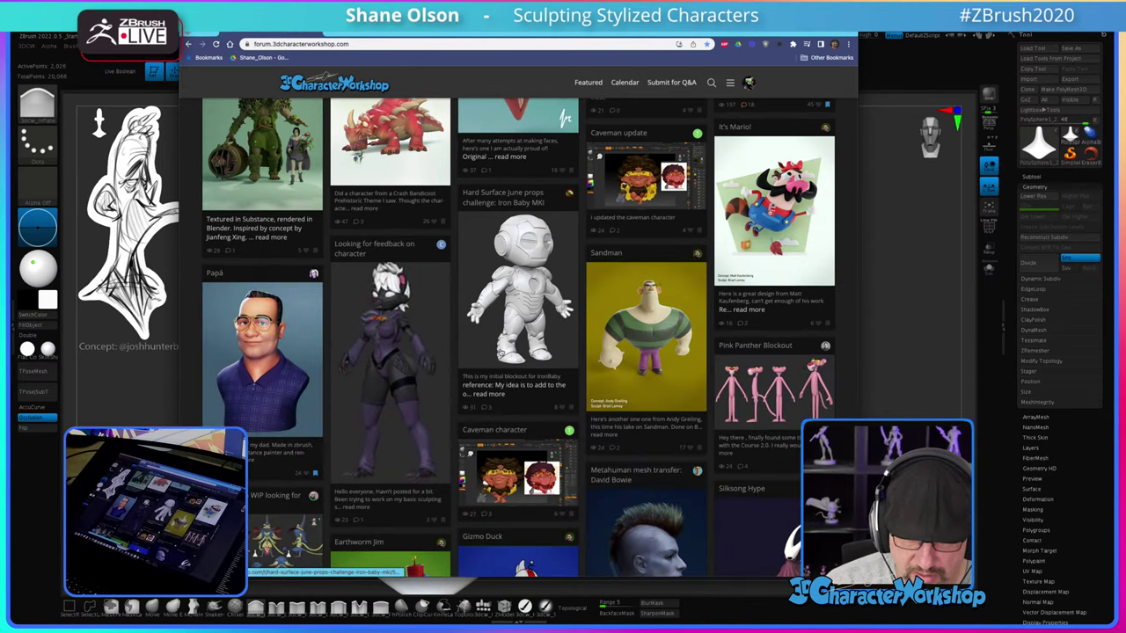
scroll(486, 375, down, 8)
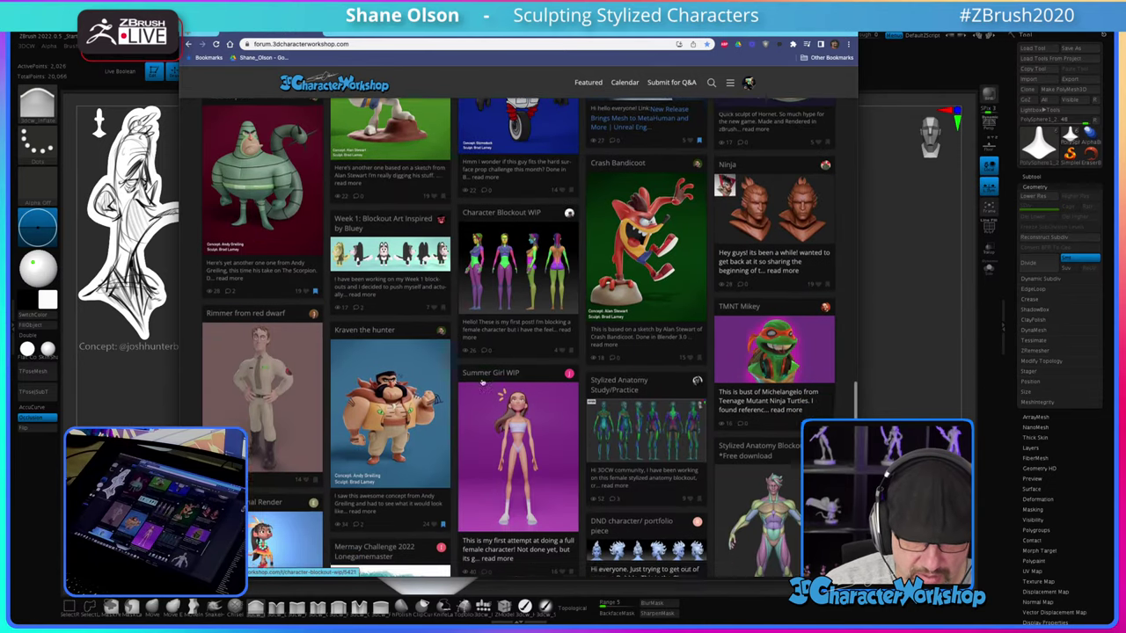
scroll(485, 375, down, 1)
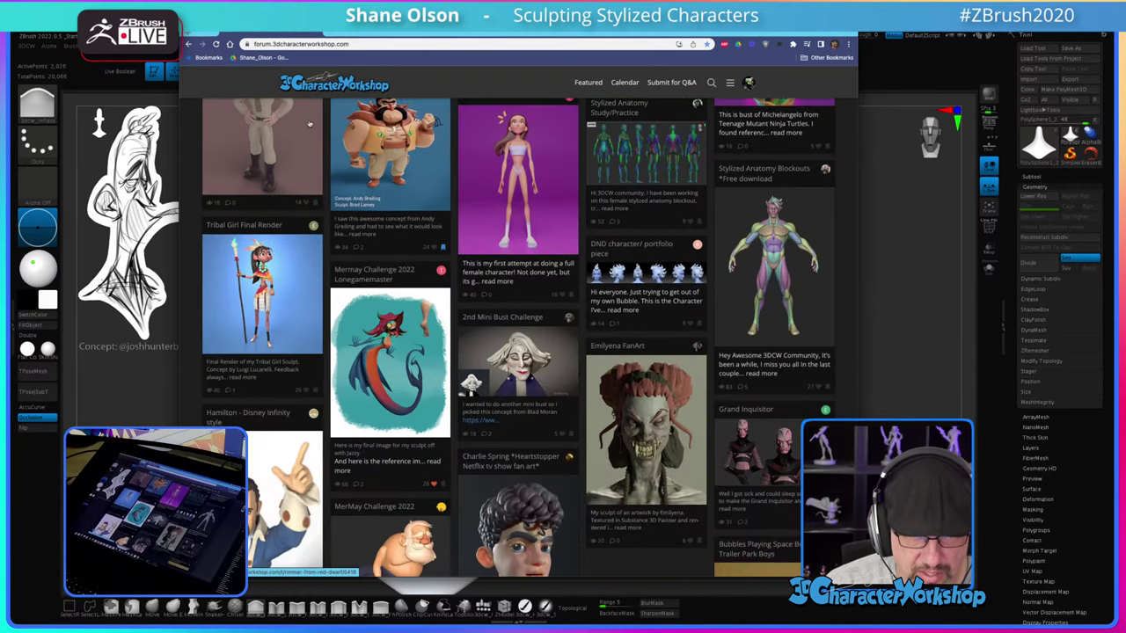
mouse_move(384, 33)
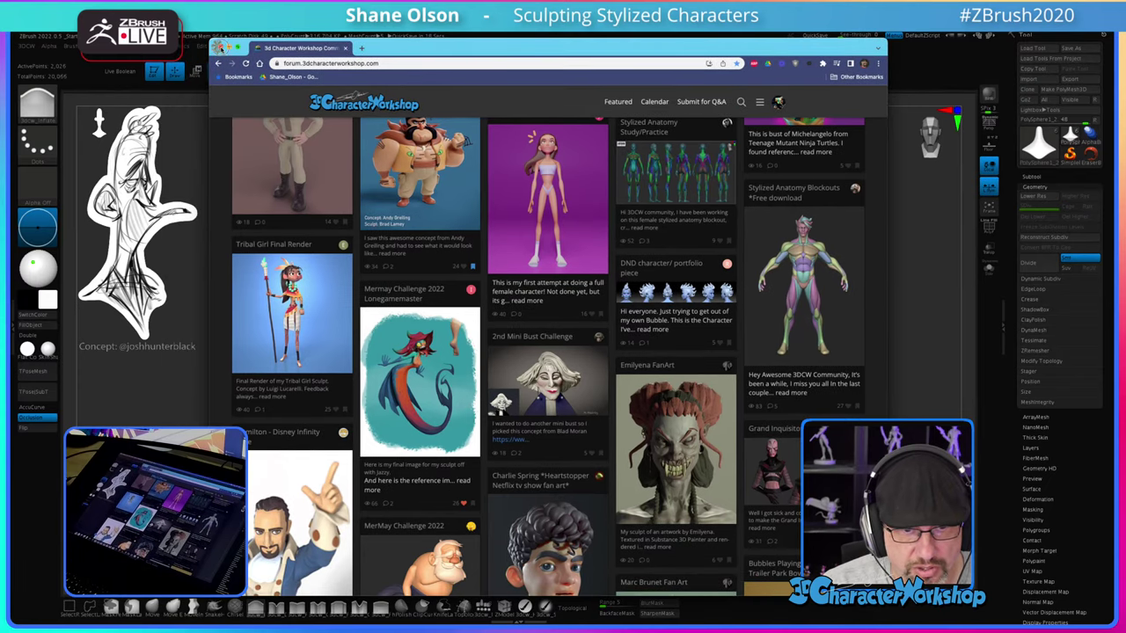
click(220, 47)
Select the face subtool and switch to the Move brush (BMV) in a three-quarter view
drag(726, 299, 673, 298)
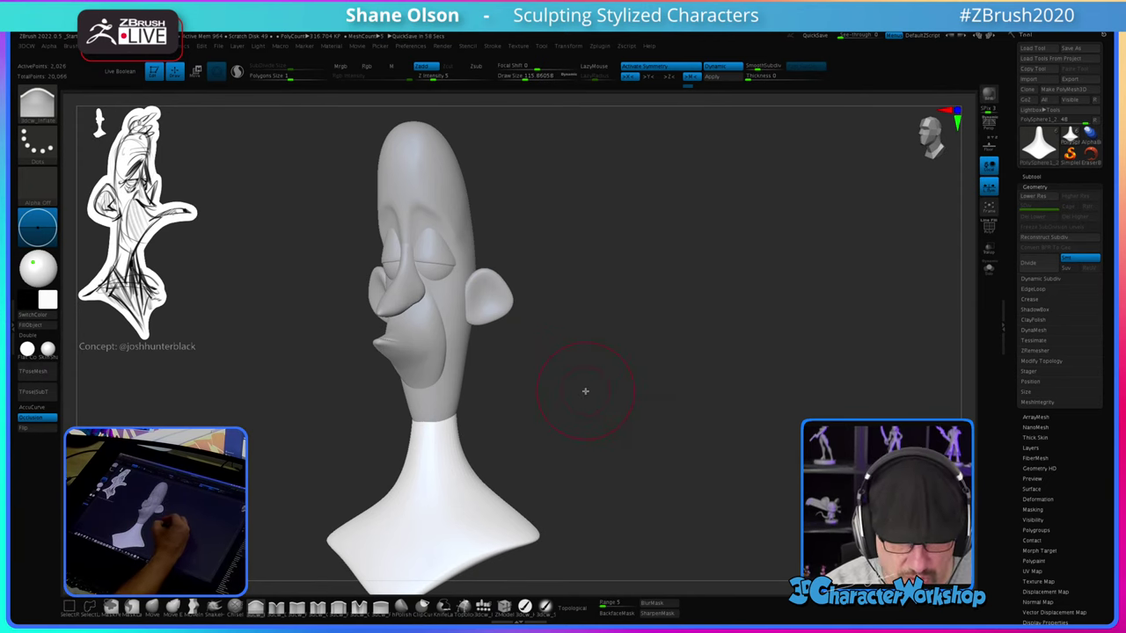
mouse_move(586, 391)
mouse_down()
mouse_move(568, 382)
mouse_move(583, 379)
mouse_up()
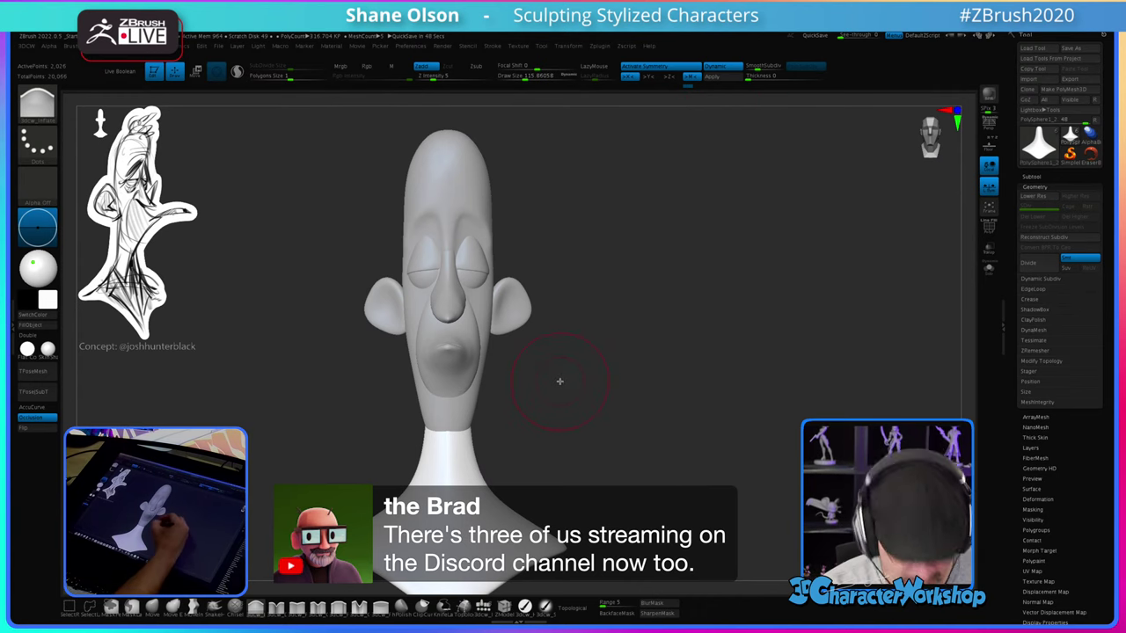
mouse_move(559, 381)
alt+mouse_down()
mouse_move(558, 395)
mouse_move(515, 381)
alt+mouse_up()
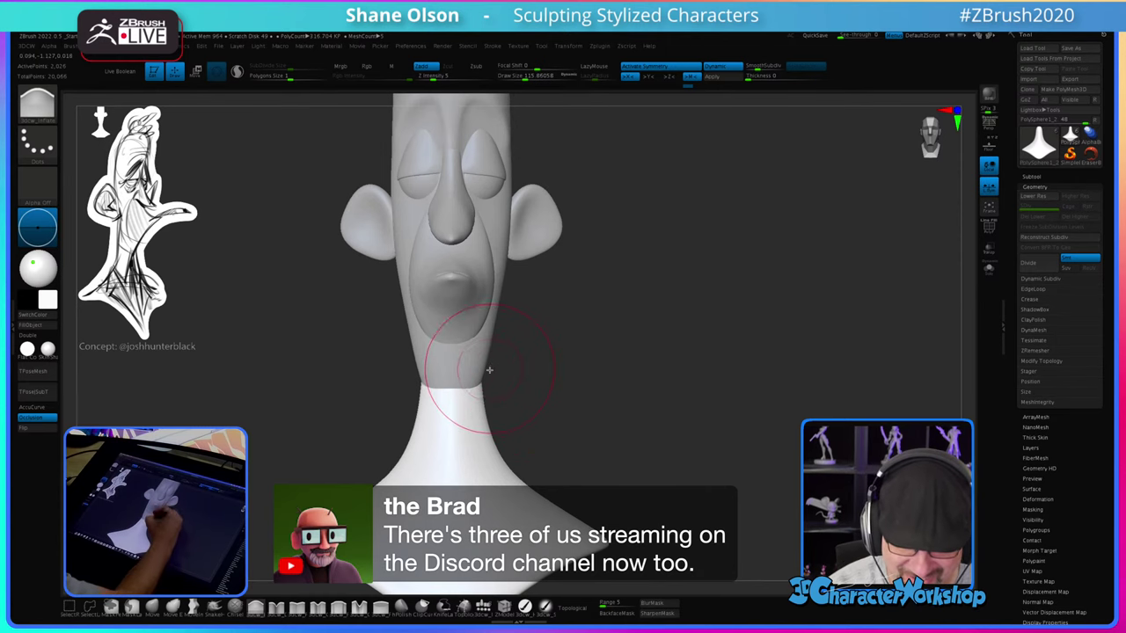
alt+click(482, 365)
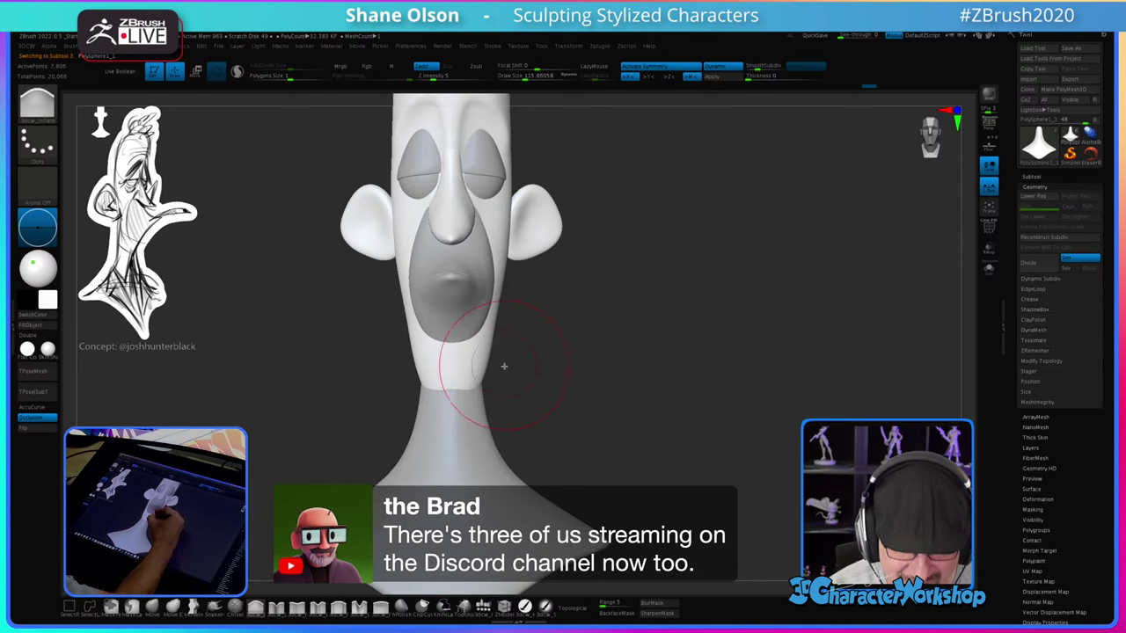
key(ctrl)
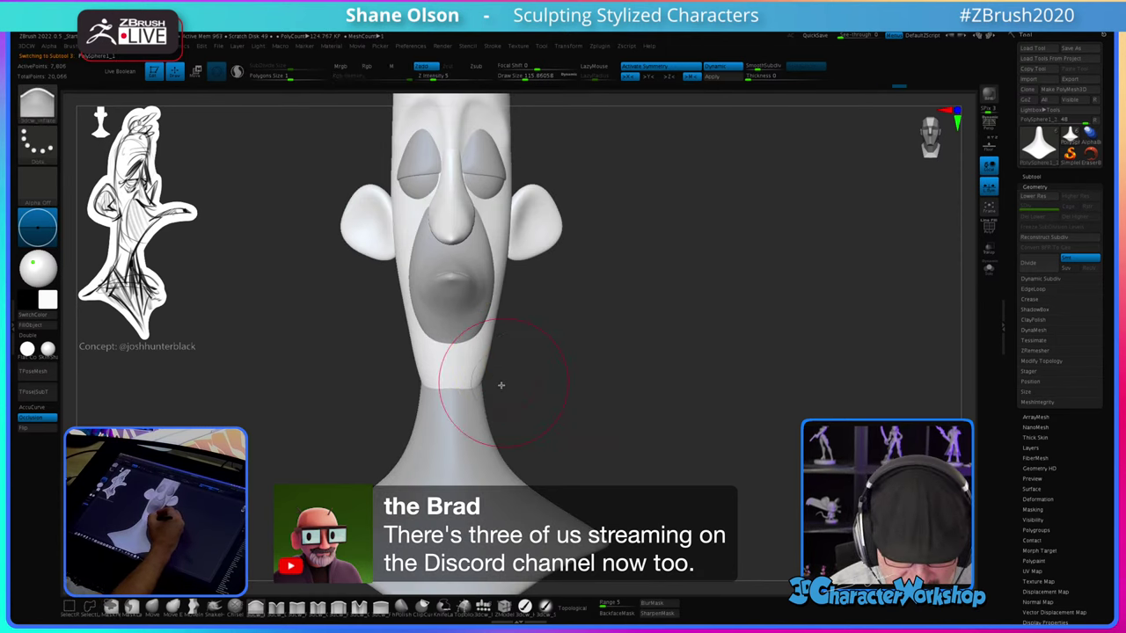
key(b)
key(m)
key(v)
key(s)
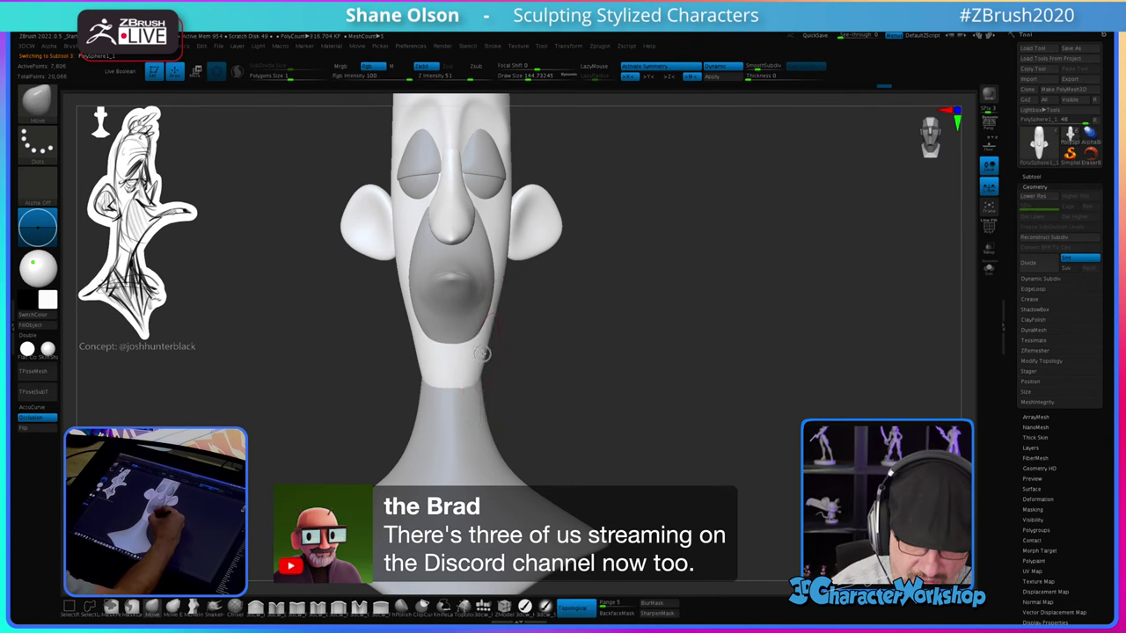
mouse_move(493, 343)
mouse_down()
mouse_move(548, 314)
mouse_move(552, 332)
mouse_move(576, 316)
mouse_move(563, 420)
mouse_move(546, 380)
mouse_up()
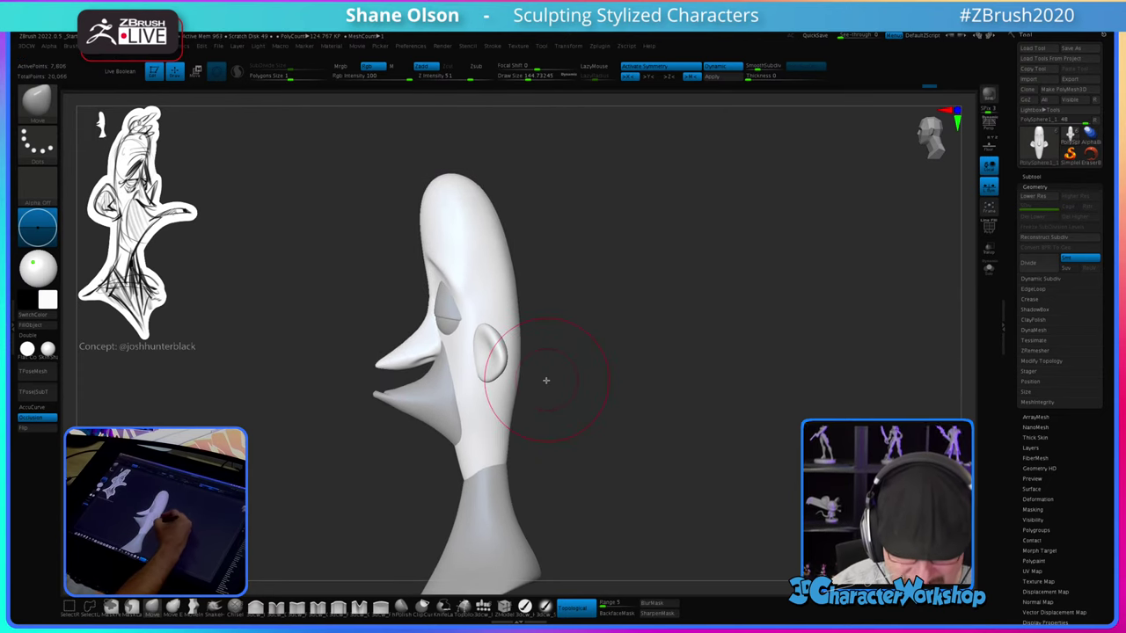
Resize the brush and turn on Polyframe, showing the blue ear polygroup apart from the magenta head
key(bracketright)
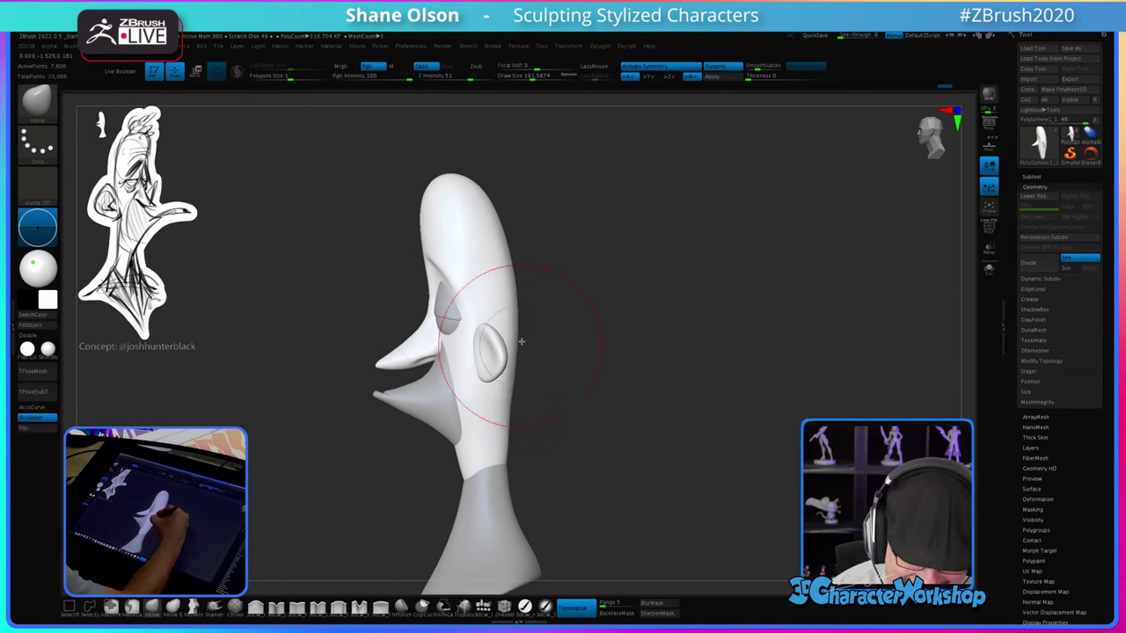
mouse_move(563, 319)
mouse_down()
mouse_move(622, 326)
mouse_move(561, 327)
mouse_move(633, 334)
mouse_move(619, 322)
mouse_move(656, 407)
mouse_move(622, 387)
mouse_move(616, 422)
mouse_move(604, 367)
mouse_move(599, 388)
mouse_move(615, 398)
mouse_up()
key(s)
mouse_move(627, 437)
mouse_down()
mouse_move(593, 428)
mouse_move(598, 407)
mouse_move(622, 430)
mouse_move(629, 470)
mouse_move(623, 453)
mouse_up()
key(s)
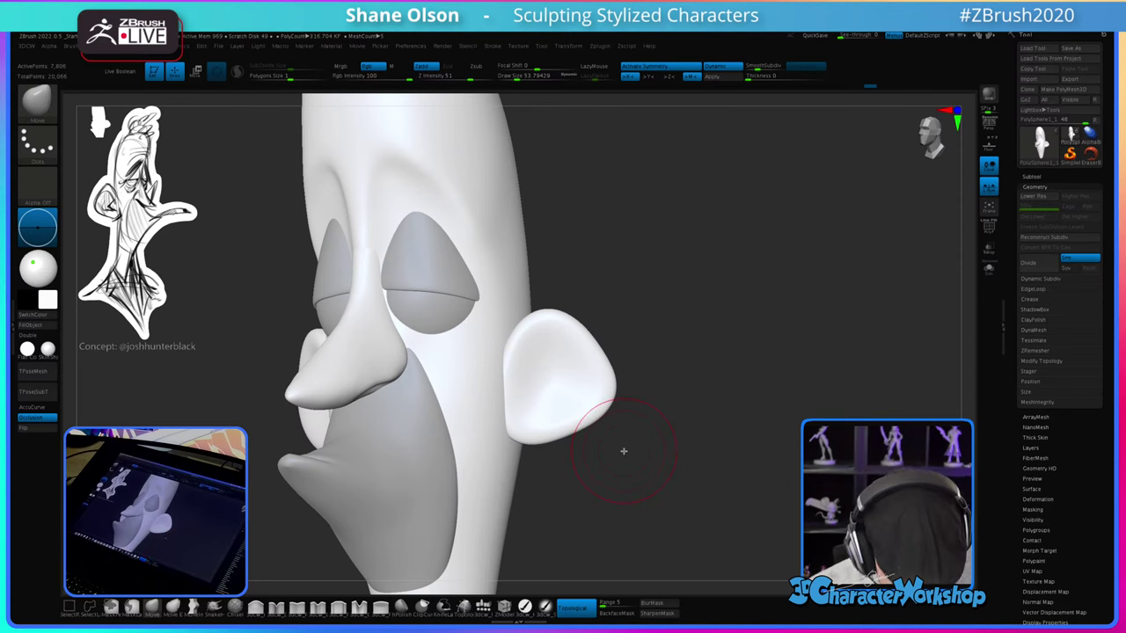
key(shift+f)
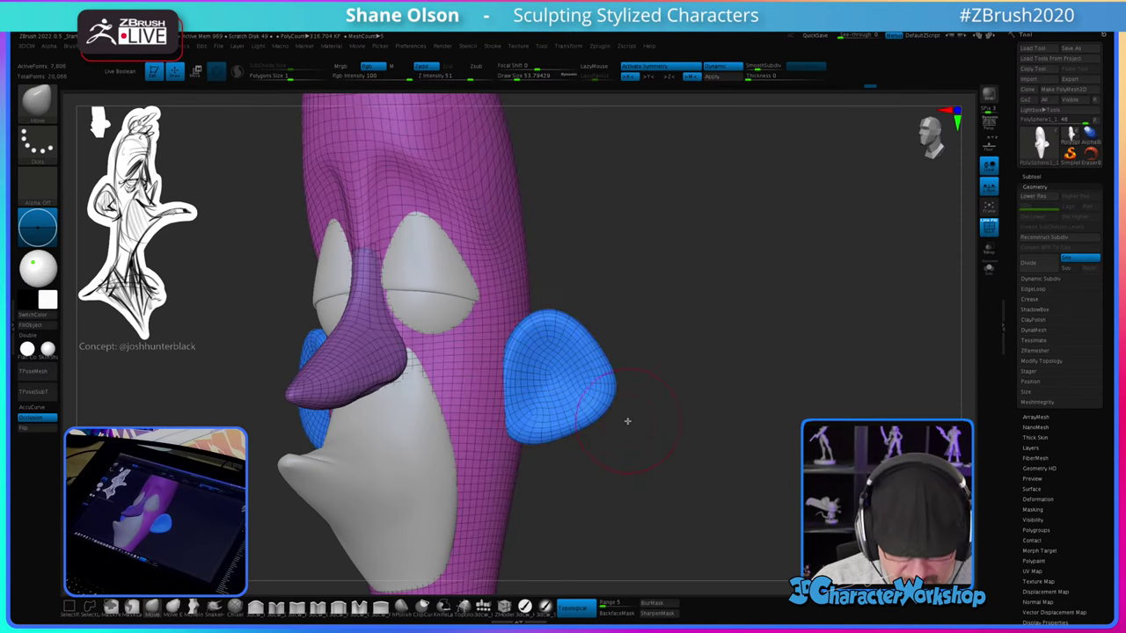
Isolate the blue ear polygroup and split it into its own subtool with Split Hidden
ctrl+shift+click(553, 376)
key(space)
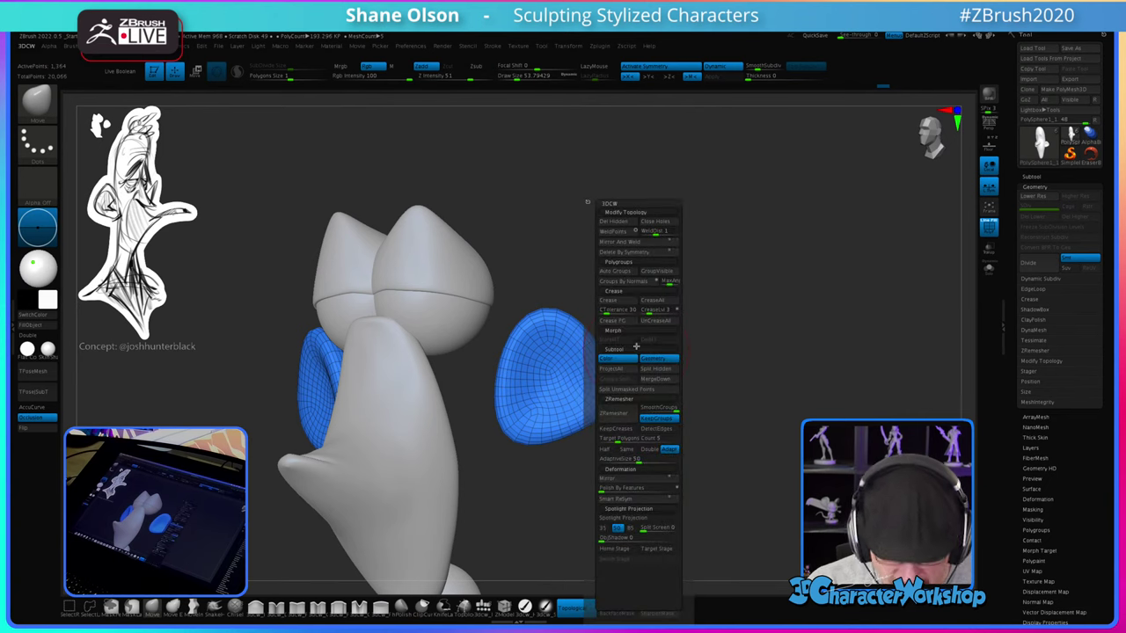
click(648, 369)
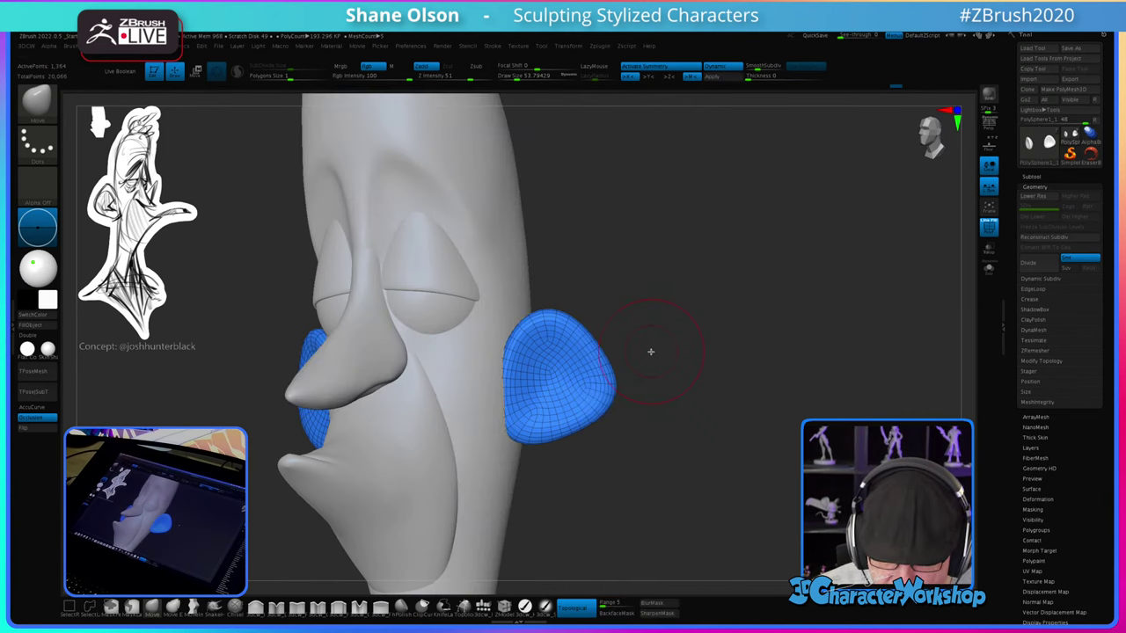
alt+drag(699, 344, 671, 321)
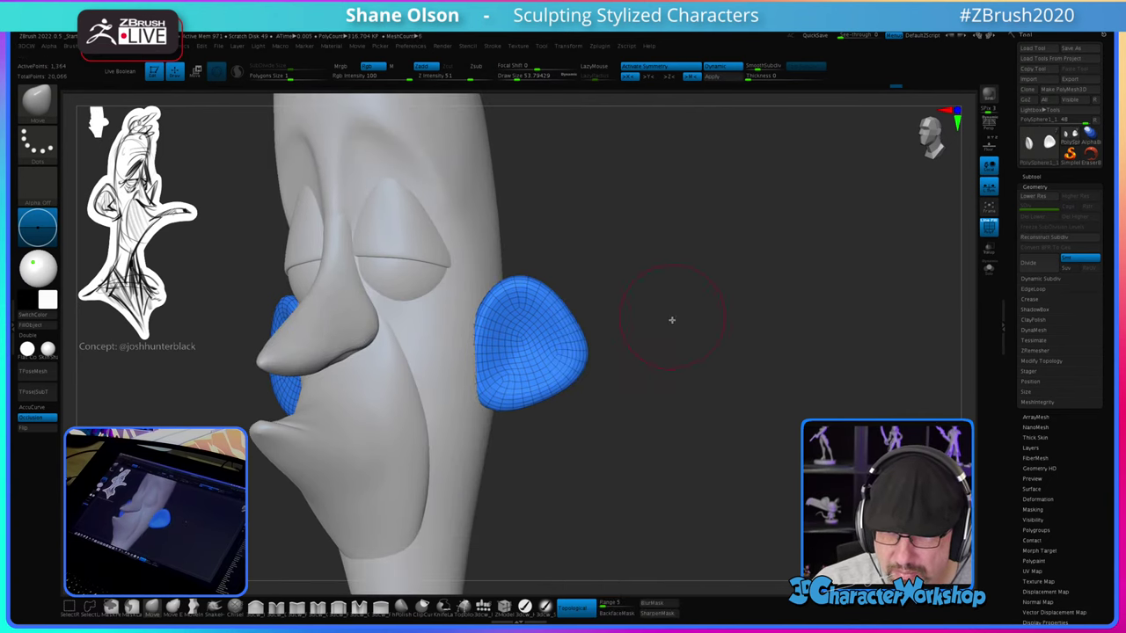
key(s)
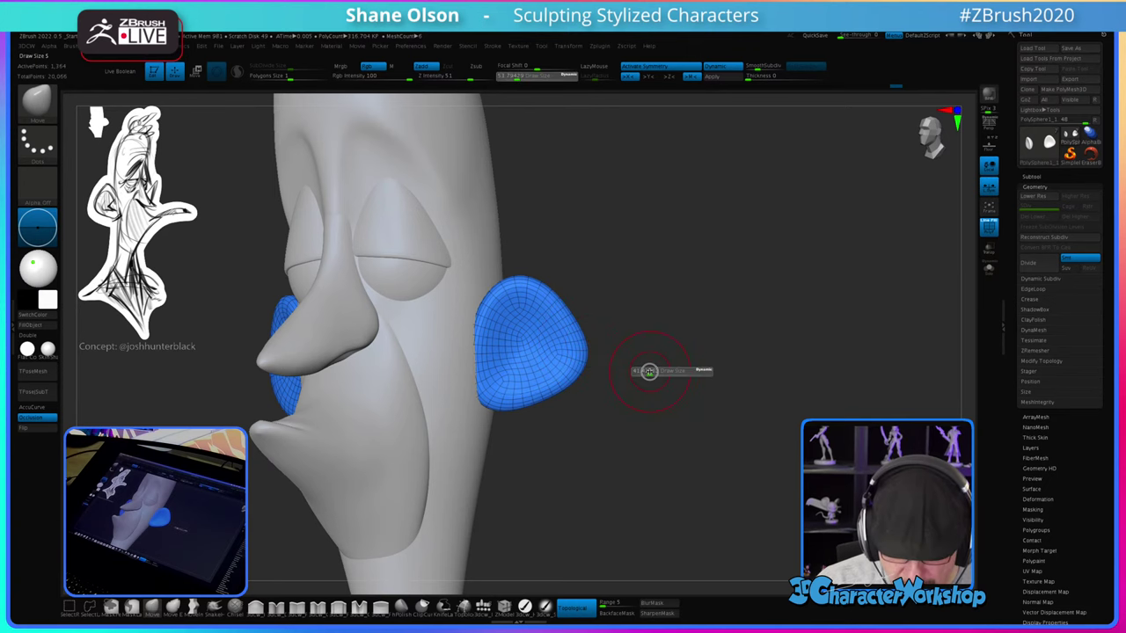
drag(649, 371, 639, 372)
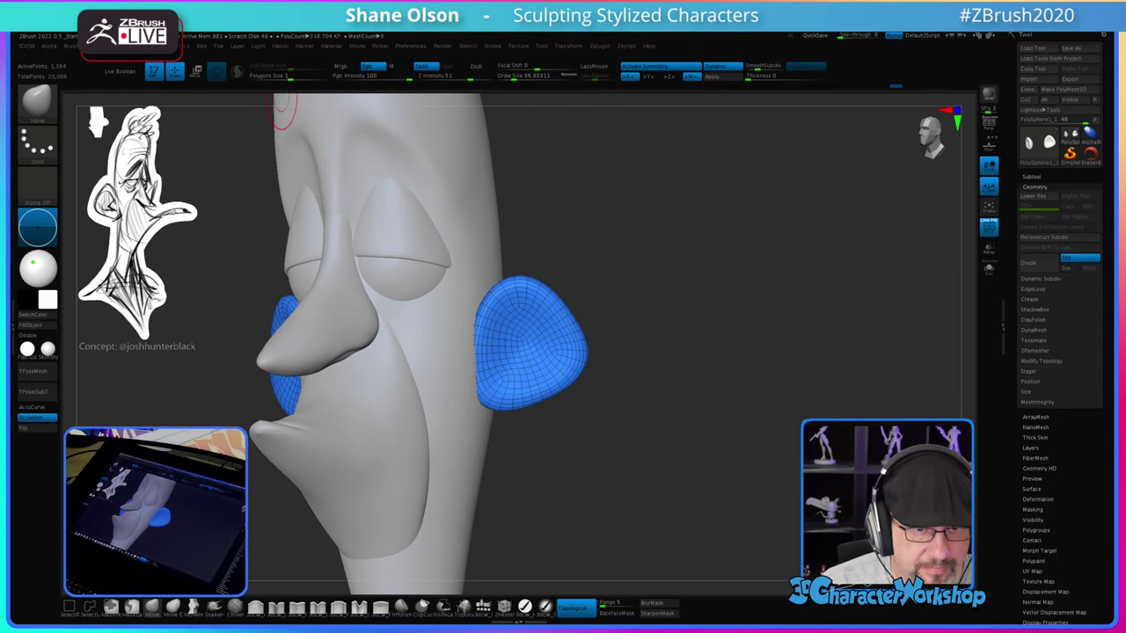
Tessimate the ears at a smaller Polygons Size, raising points to 9,284, and turn off Dynamic
click(282, 76)
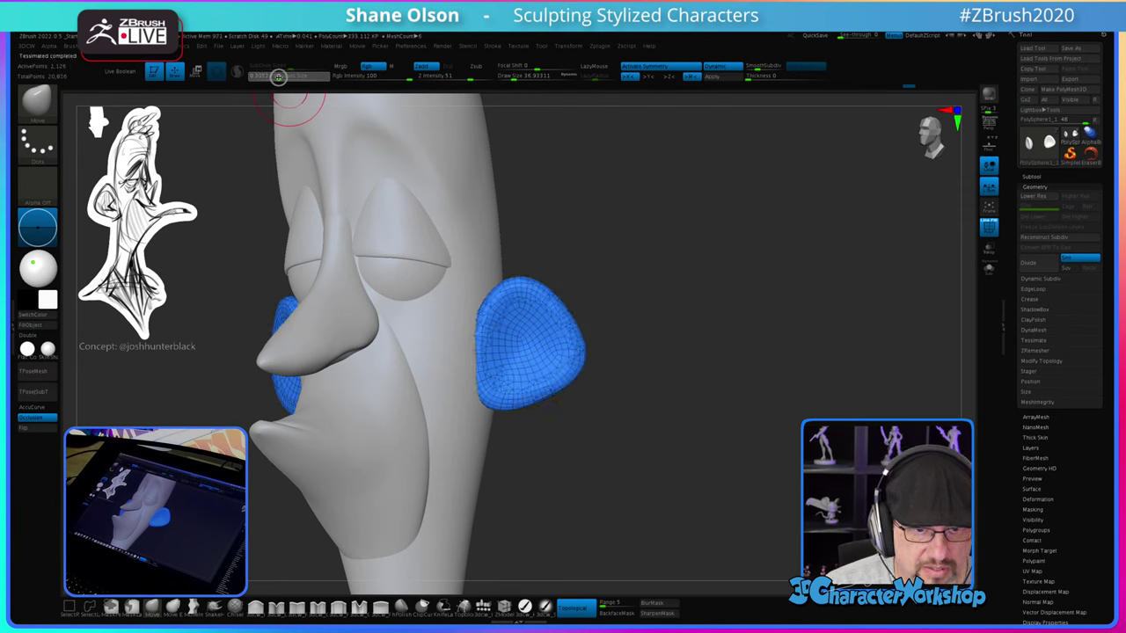
drag(278, 77, 270, 76)
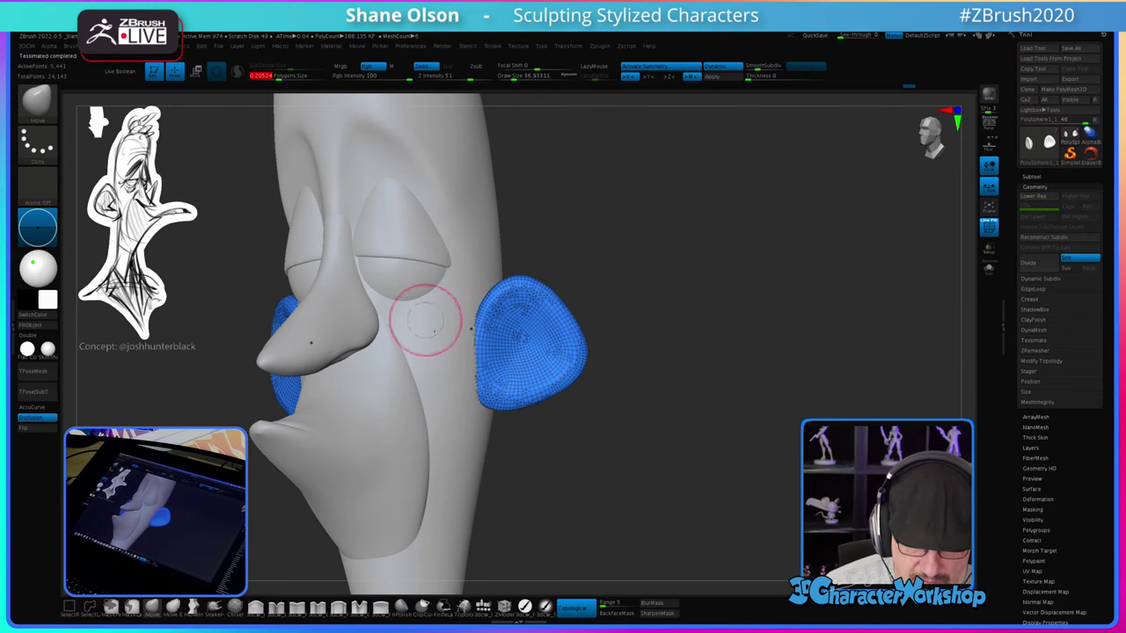
drag(648, 279, 651, 254)
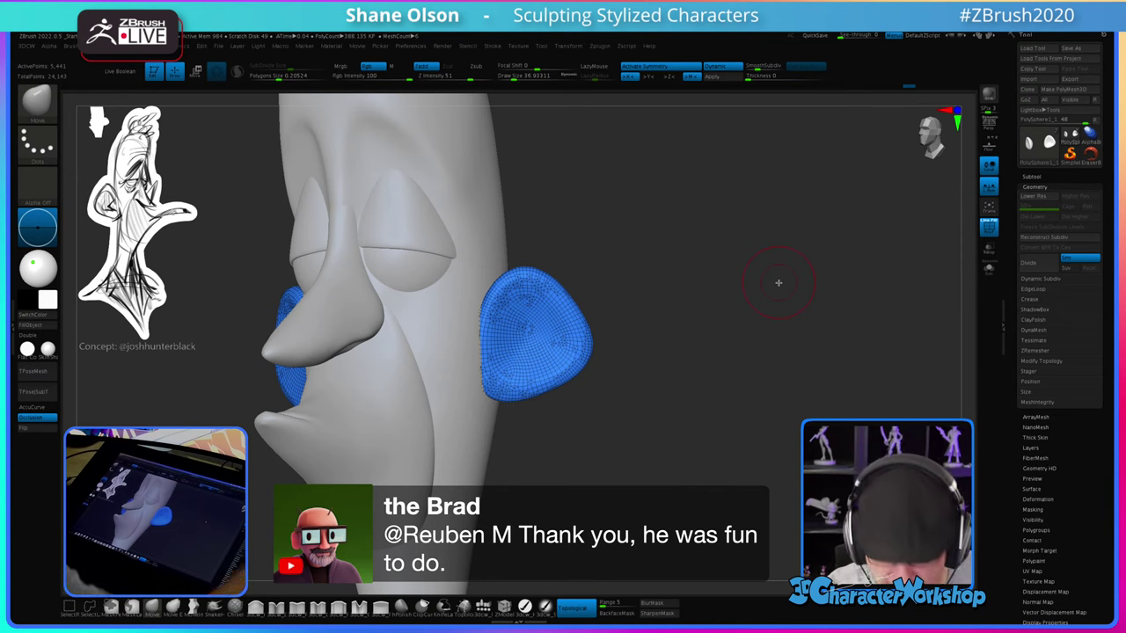
mouse_move(575, 445)
mouse_down()
mouse_move(554, 451)
mouse_move(571, 432)
mouse_up()
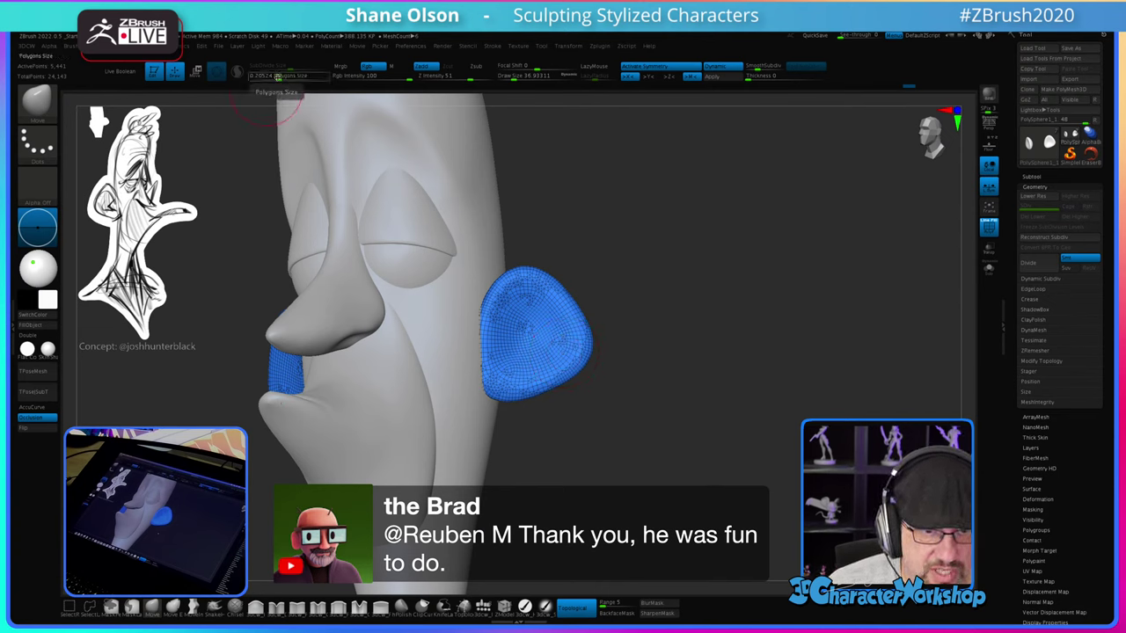
click(277, 77)
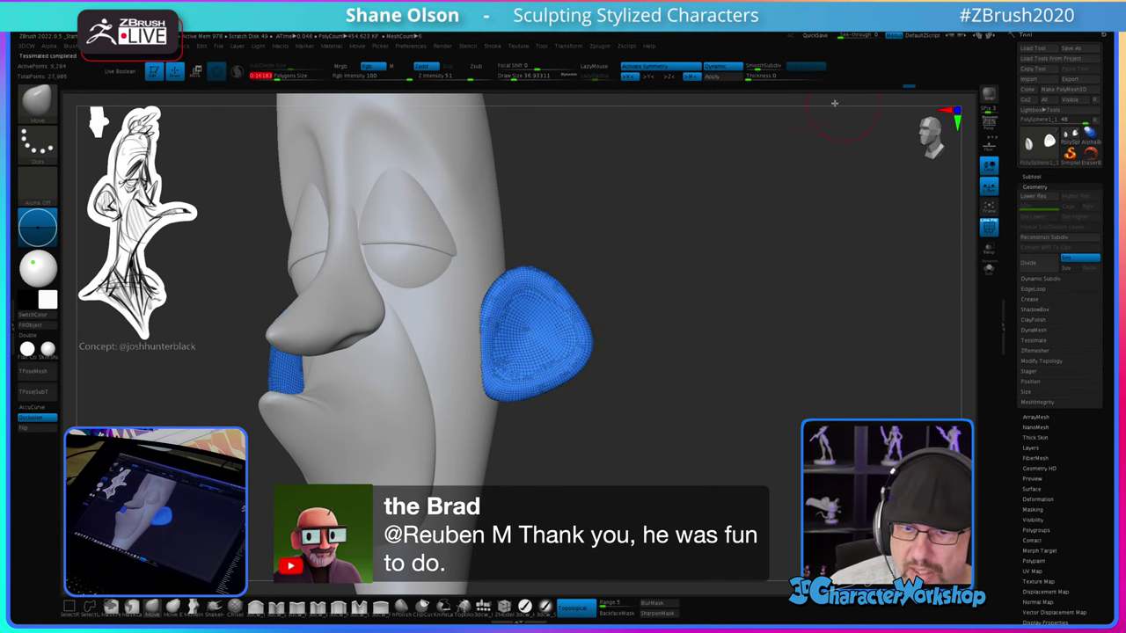
click(723, 71)
drag(671, 364, 695, 290)
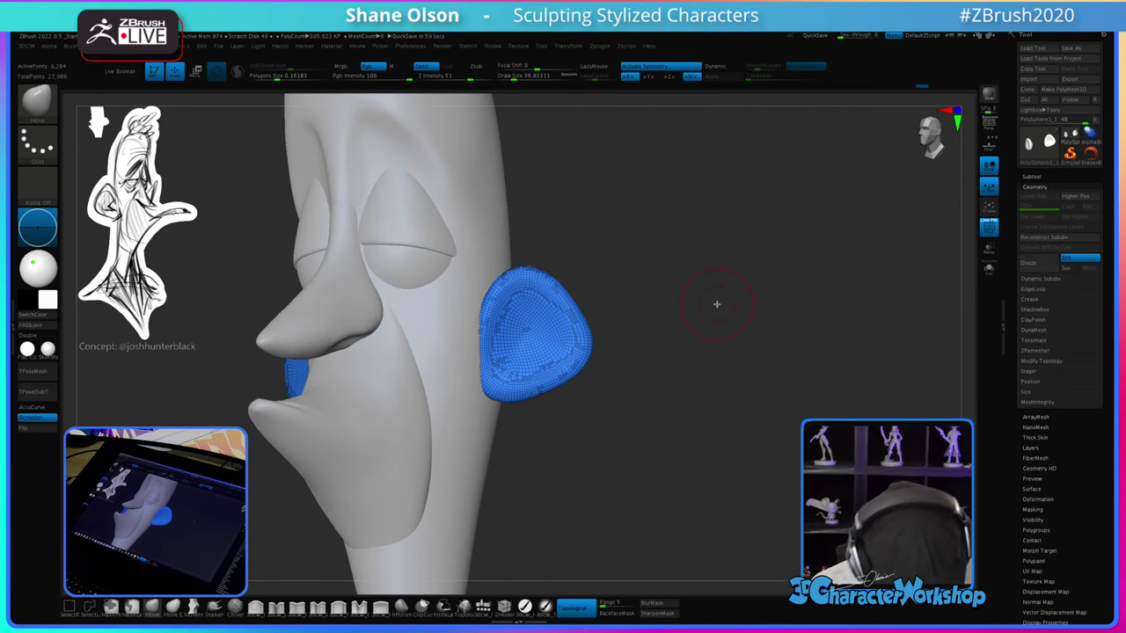
Mask the inside of the ear with MaskPen and blur the mask
key(ctrl)
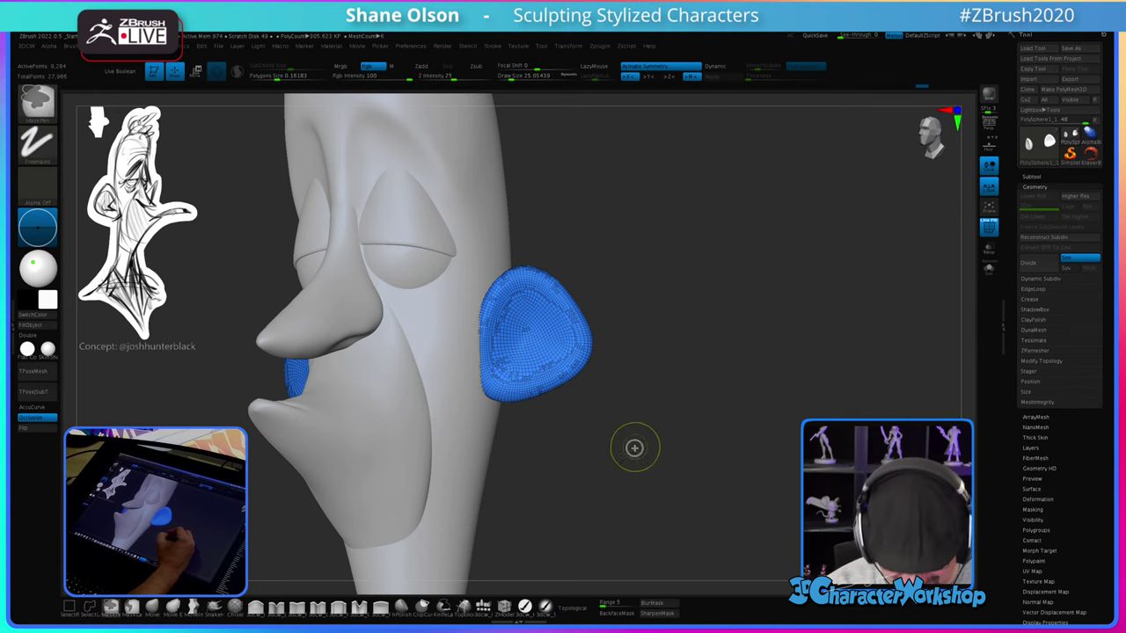
mouse_move(635, 448)
mouse_down()
mouse_move(624, 460)
mouse_move(636, 463)
mouse_move(631, 452)
mouse_up()
key(s)
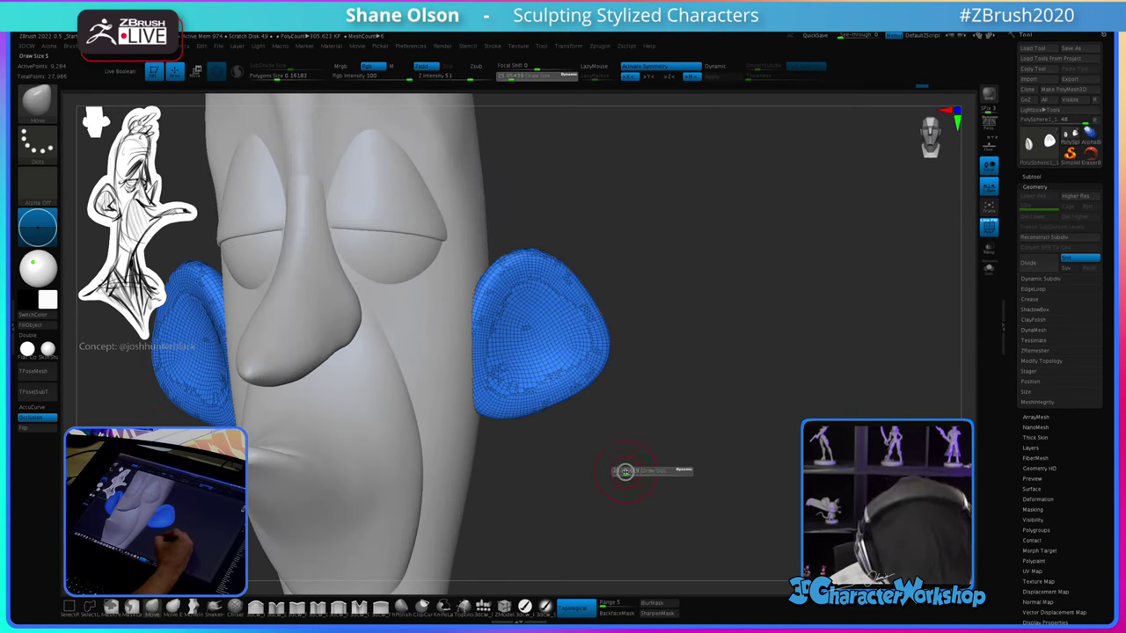
ctrl+drag(498, 344, 520, 307)
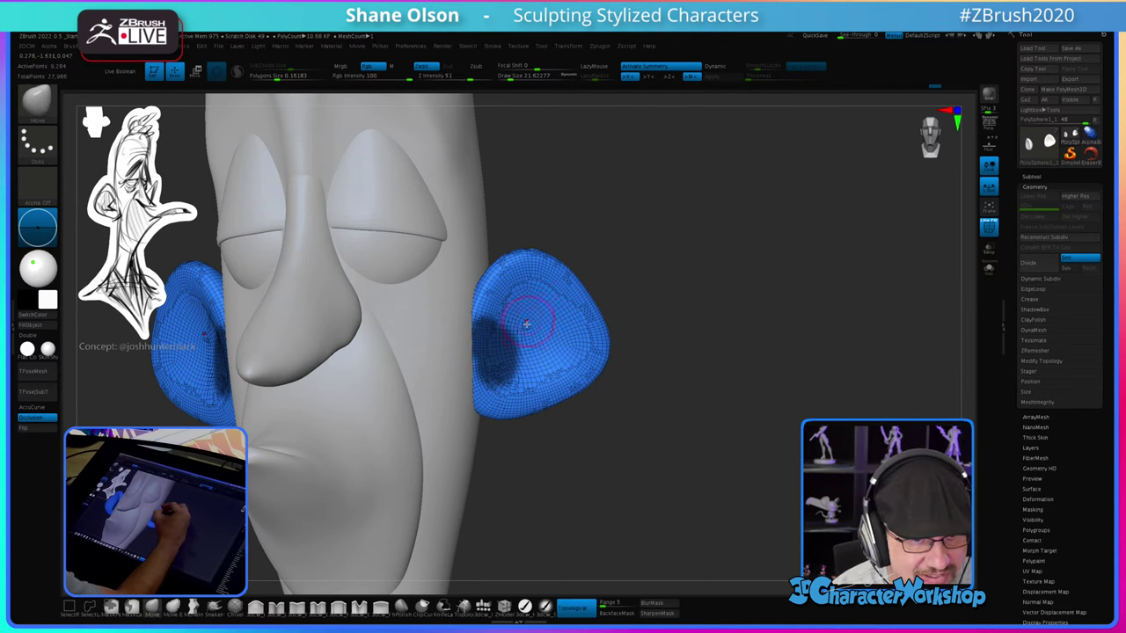
mouse_move(508, 329)
ctrl+mouse_down()
mouse_move(523, 302)
mouse_move(550, 299)
mouse_move(534, 308)
mouse_move(558, 325)
mouse_move(524, 351)
ctrl+mouse_up()
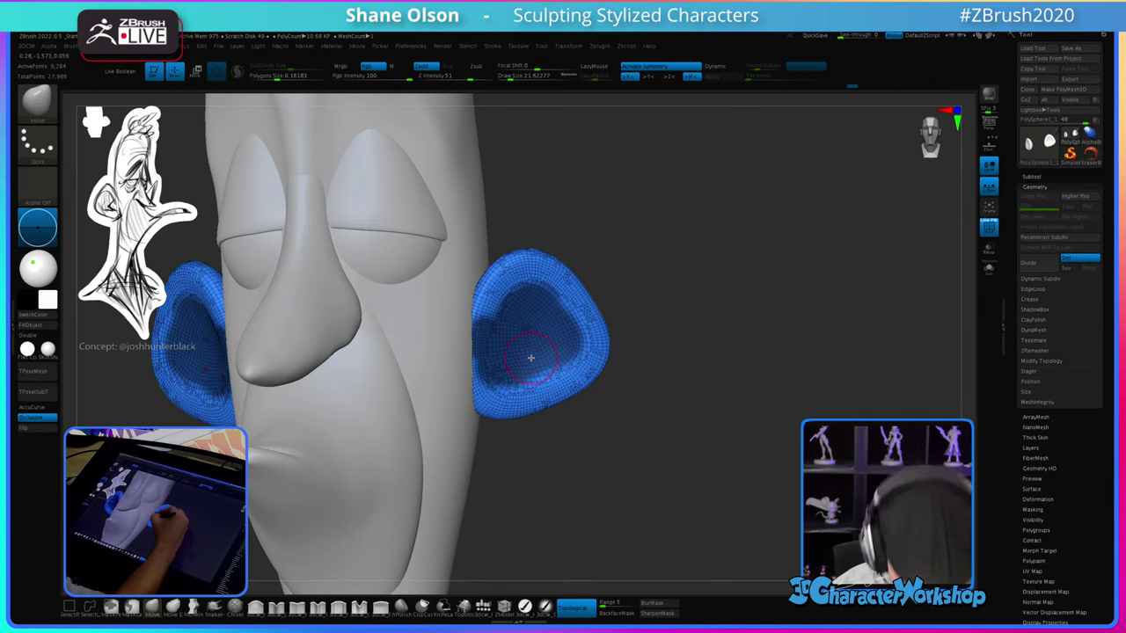
ctrl+click(539, 356)
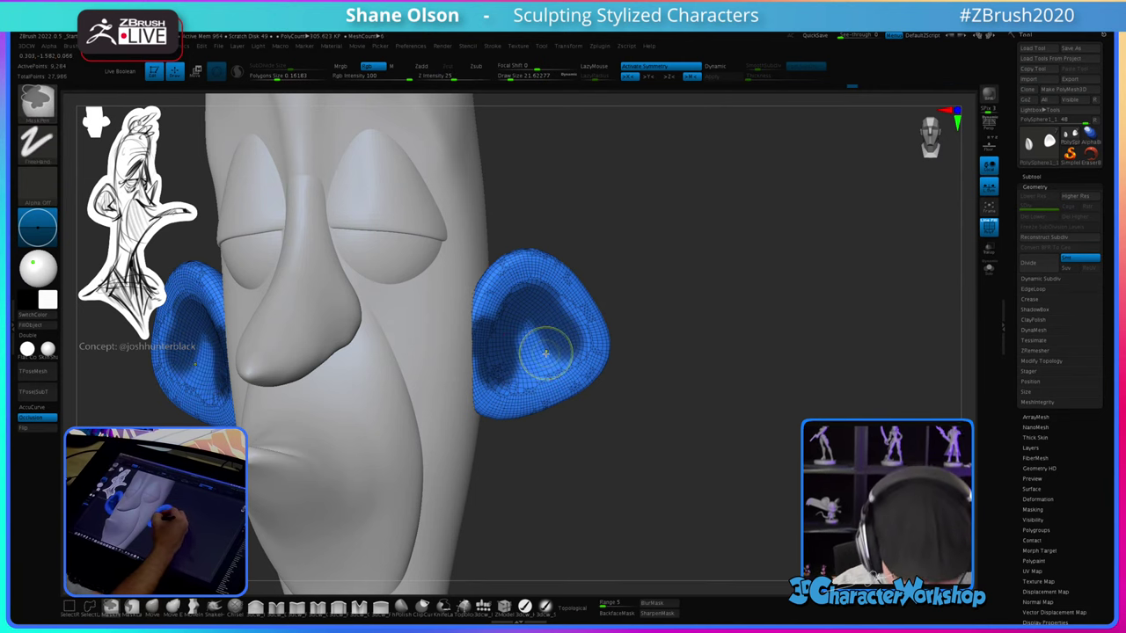
ctrl+click(565, 476)
Carve the ear hollow deeper with a sculpt brush and Move Topological at draw size about 43.76
key(s)
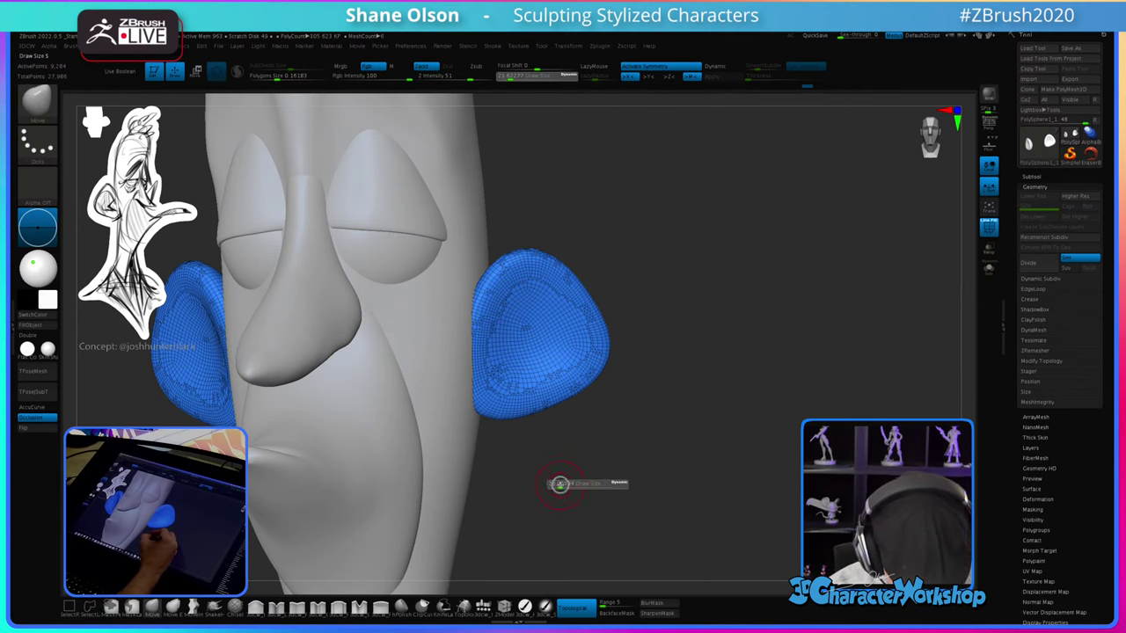
mouse_move(566, 467)
mouse_down()
mouse_move(551, 463)
mouse_move(569, 446)
mouse_move(573, 488)
mouse_move(514, 380)
mouse_move(503, 384)
mouse_move(520, 346)
mouse_move(501, 319)
mouse_move(494, 396)
mouse_move(496, 311)
mouse_move(540, 304)
mouse_move(517, 300)
mouse_move(553, 331)
mouse_move(528, 291)
mouse_move(505, 296)
mouse_move(550, 304)
mouse_move(510, 287)
mouse_move(561, 294)
mouse_move(546, 378)
mouse_move(576, 337)
mouse_move(545, 378)
mouse_up()
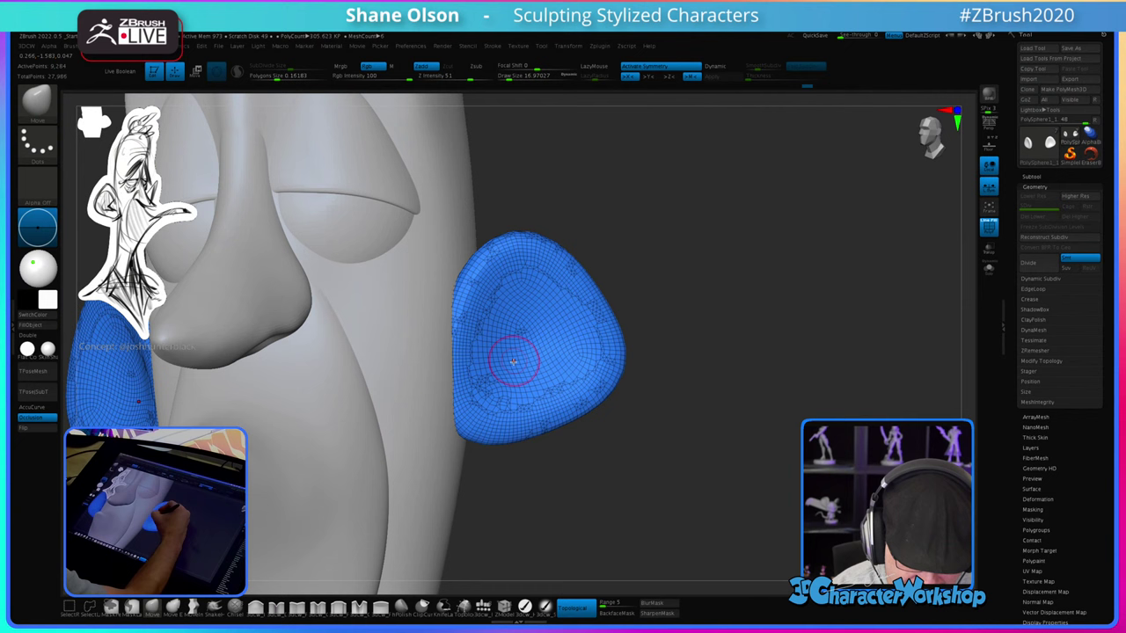
key(b)
key(c)
key(b)
key(shift)
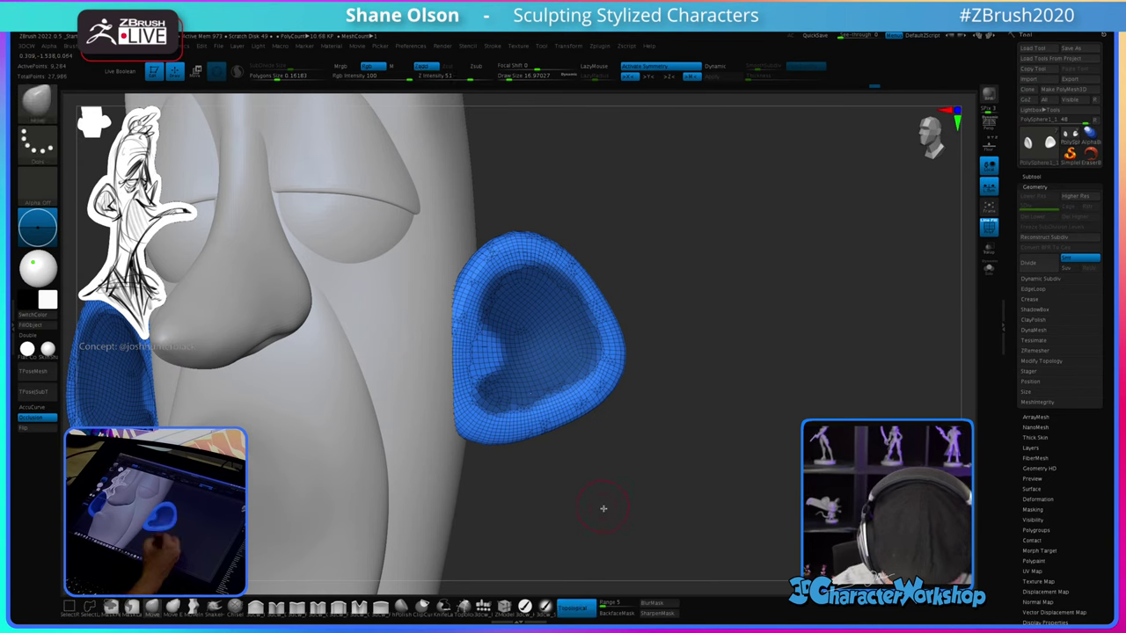
mouse_move(612, 492)
mouse_down()
mouse_move(625, 488)
mouse_move(613, 487)
mouse_up()
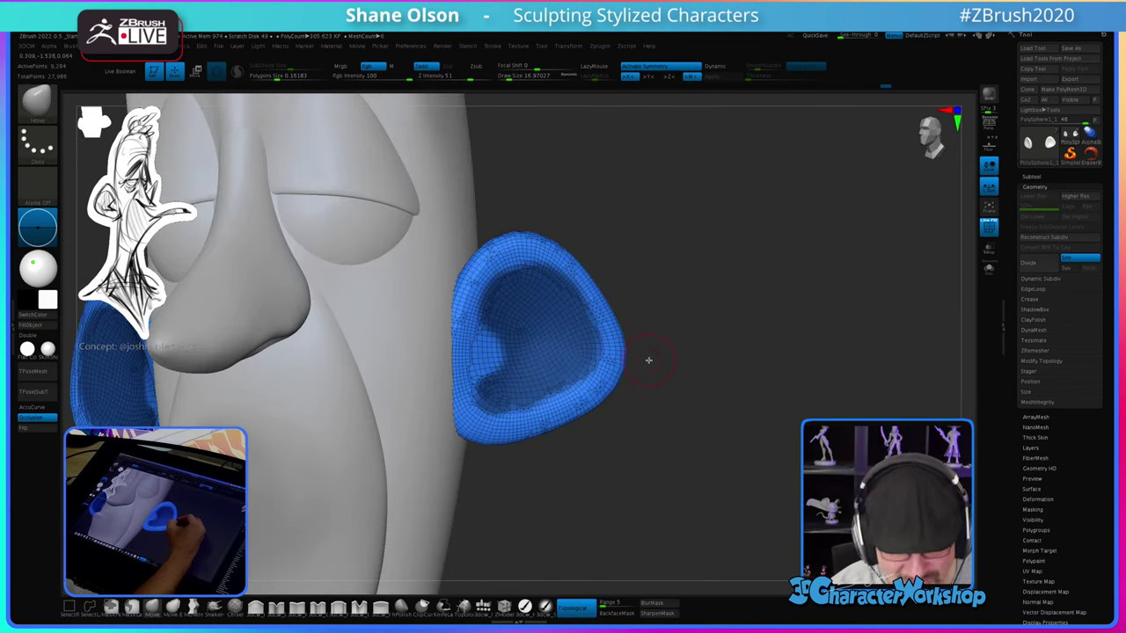
mouse_move(649, 360)
mouse_down()
mouse_move(536, 284)
mouse_move(578, 311)
mouse_move(583, 364)
mouse_move(553, 386)
mouse_up()
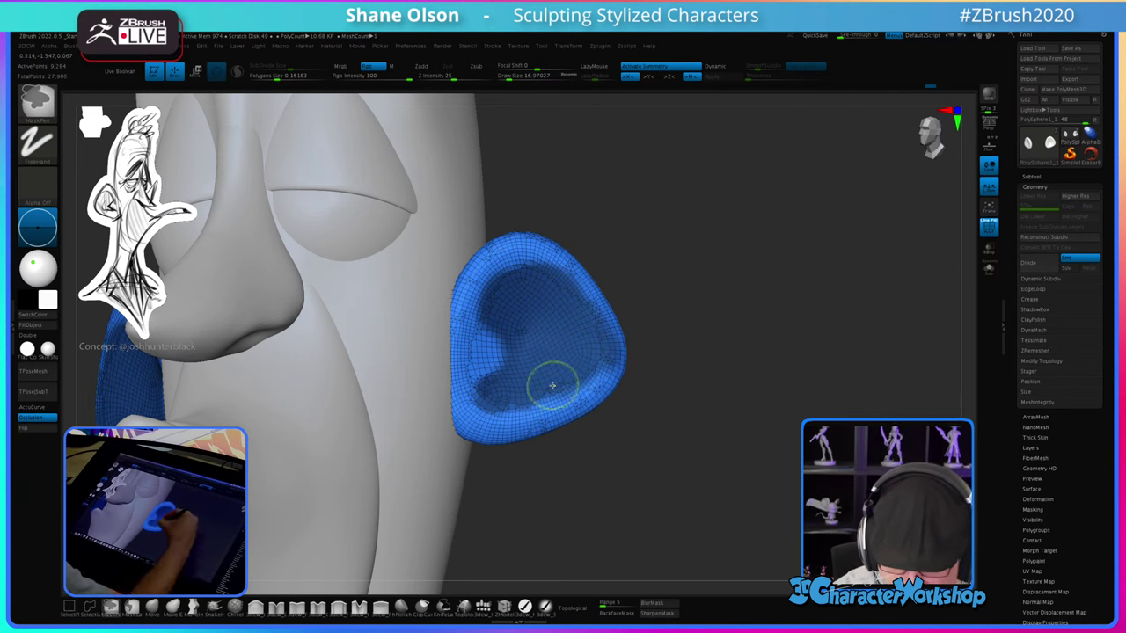
mouse_move(633, 457)
mouse_down()
mouse_move(636, 467)
mouse_move(669, 463)
mouse_move(638, 460)
mouse_move(616, 437)
mouse_up()
Orbit until the ear faces the camera and adjust the brush Draw Size
drag(674, 342, 683, 350)
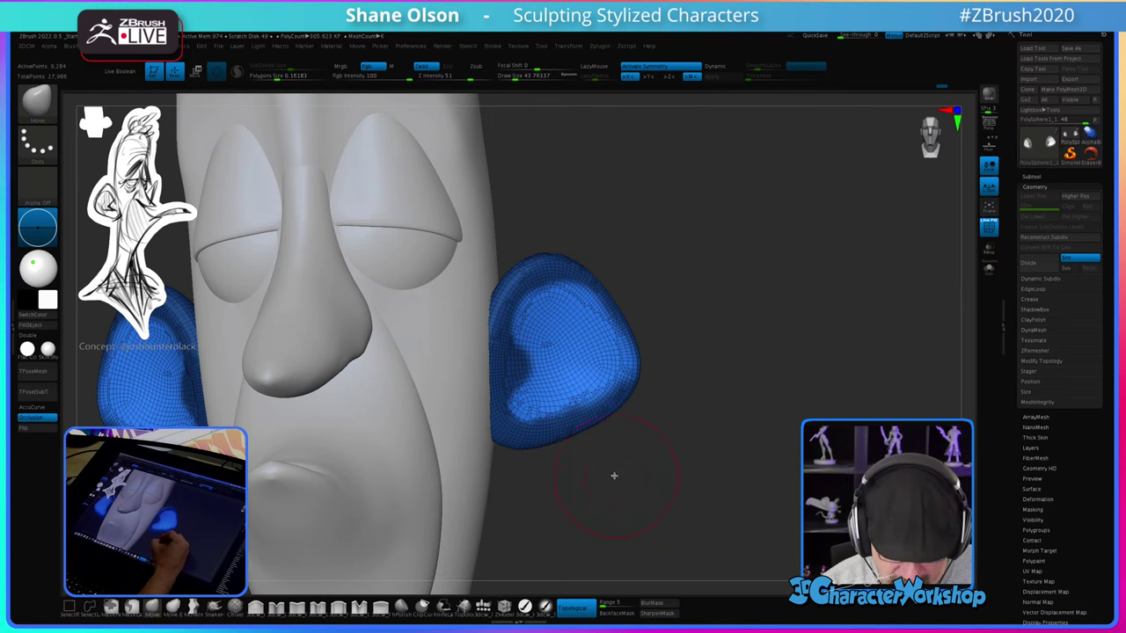
mouse_move(613, 472)
mouse_down()
mouse_move(617, 497)
mouse_move(611, 448)
mouse_move(602, 479)
mouse_move(605, 455)
mouse_up()
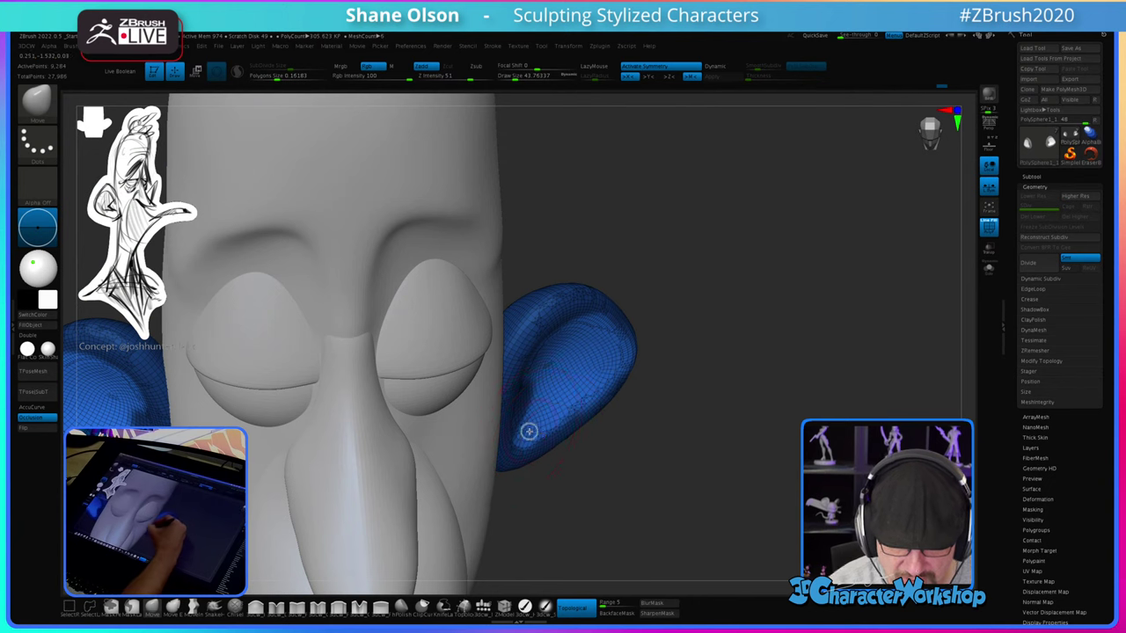
right_drag(533, 366, 541, 399)
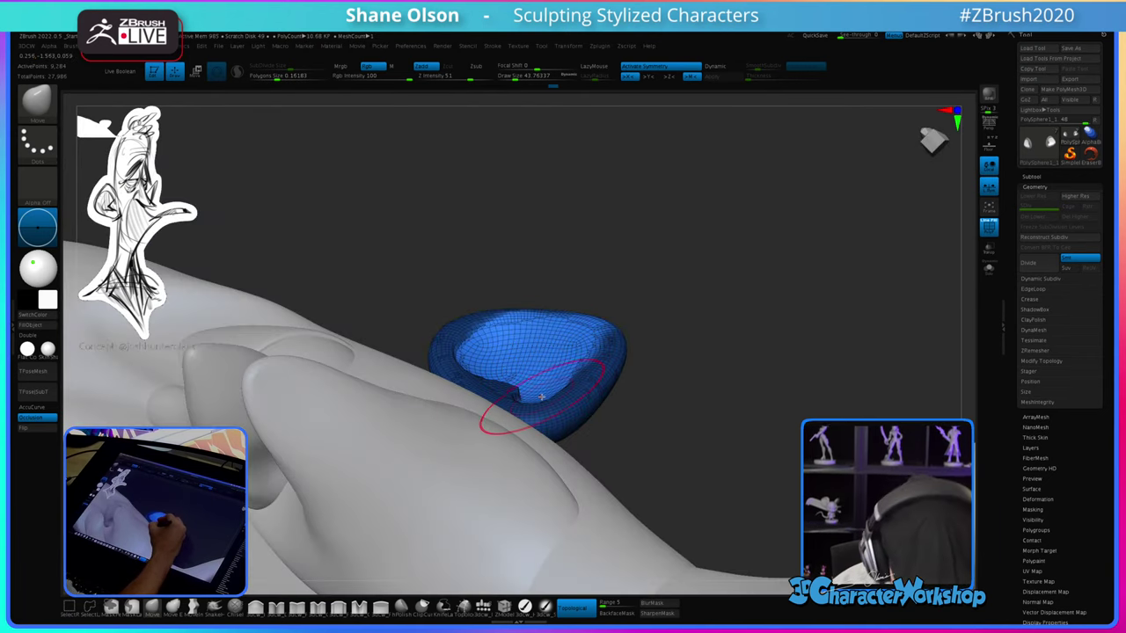
key(bracketright)
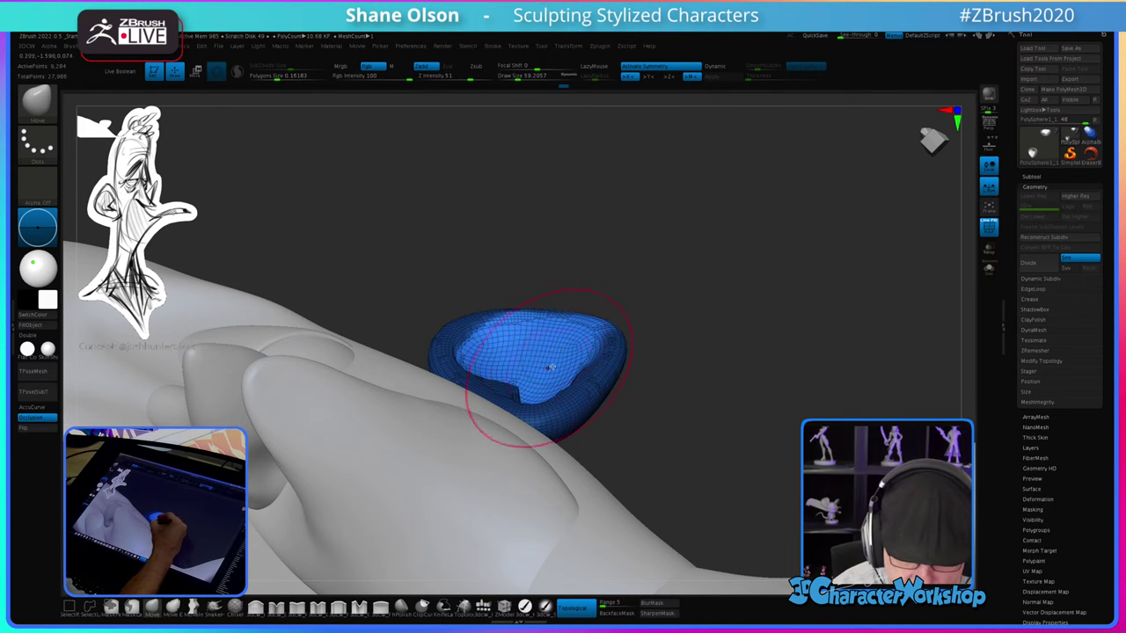
mouse_move(550, 368)
right_down()
mouse_move(528, 443)
mouse_move(560, 420)
mouse_move(536, 407)
mouse_move(658, 430)
mouse_move(694, 379)
mouse_move(659, 377)
mouse_move(721, 384)
mouse_move(704, 422)
right_up()
key(s)
drag(704, 432, 696, 428)
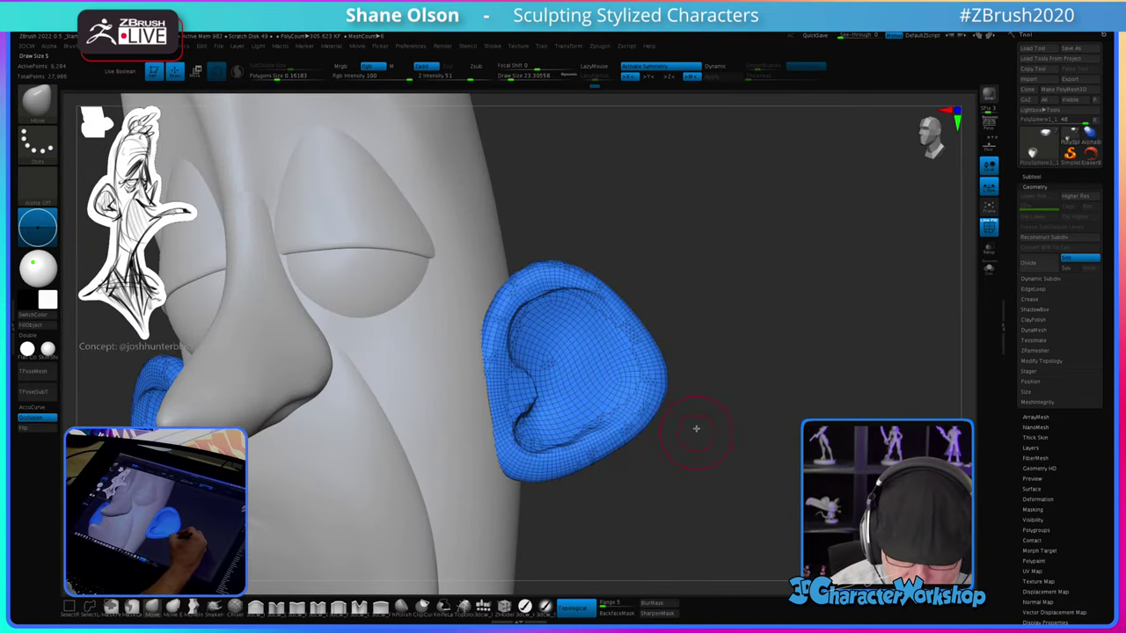
Mask and unmask the upper ear while sculpting and smoothing the helix and antihelix folds
key(shift)
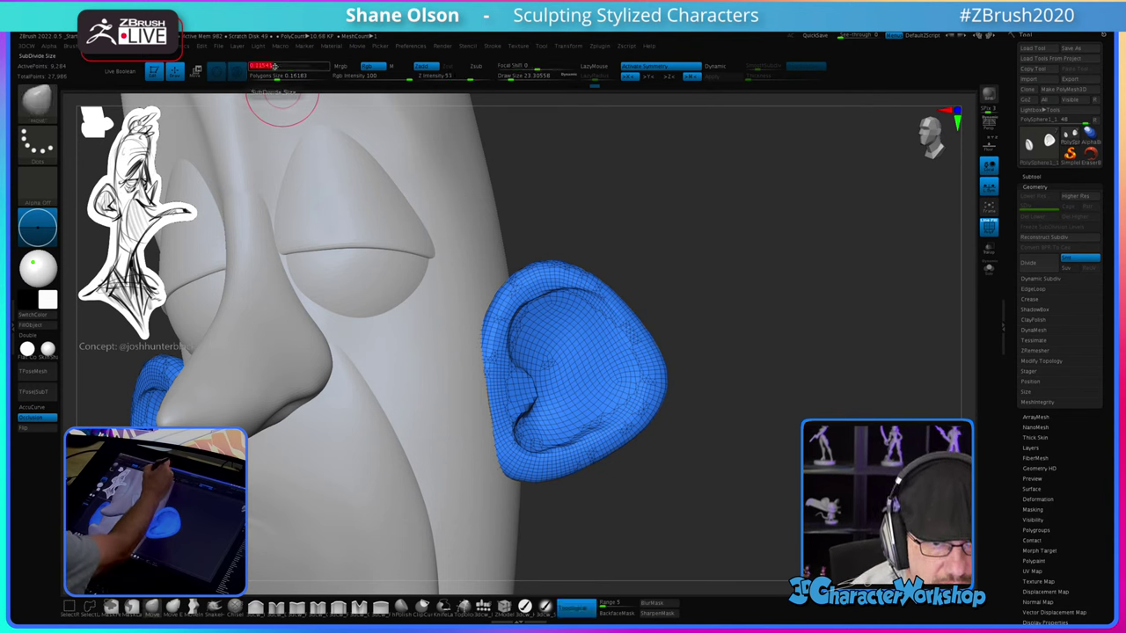
ctrl+drag(581, 299, 517, 322)
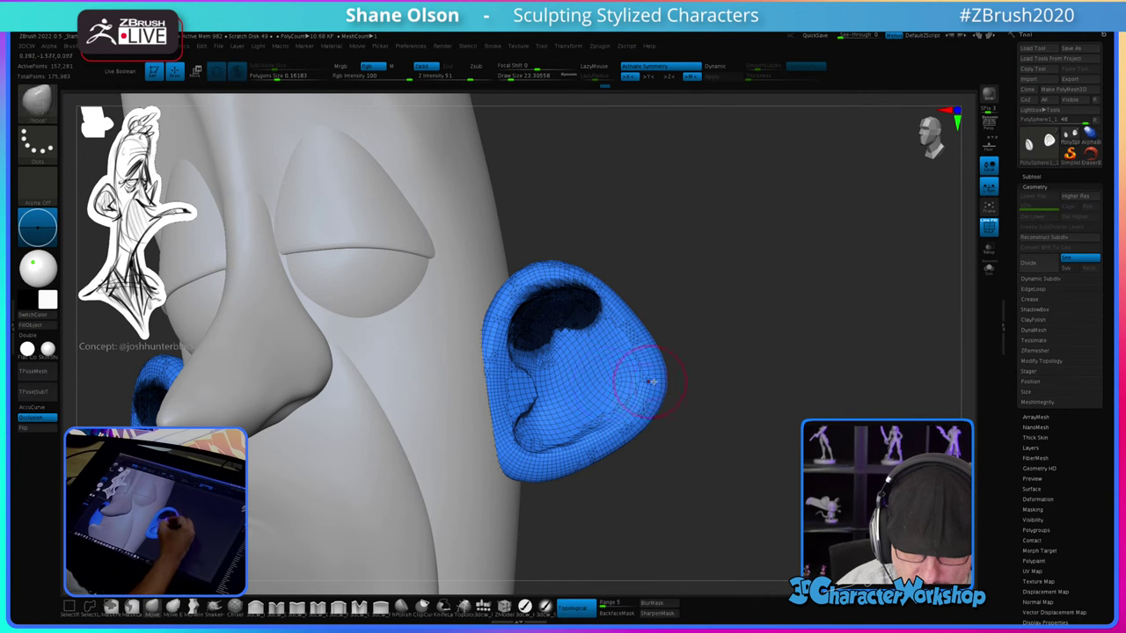
ctrl+drag(697, 369, 671, 345)
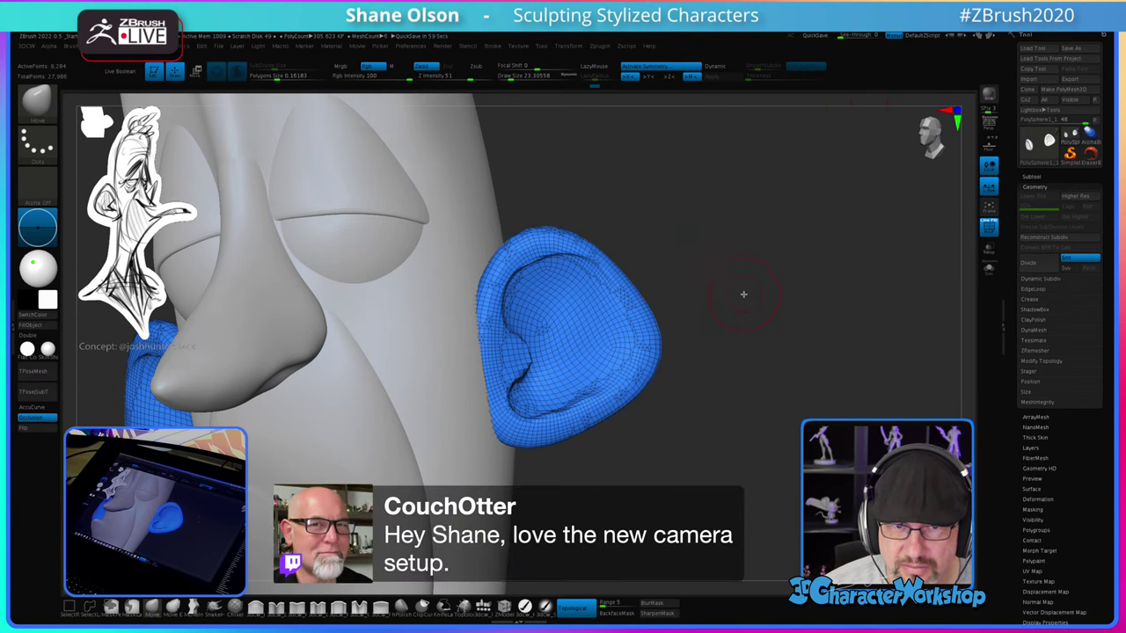
drag(674, 213, 706, 248)
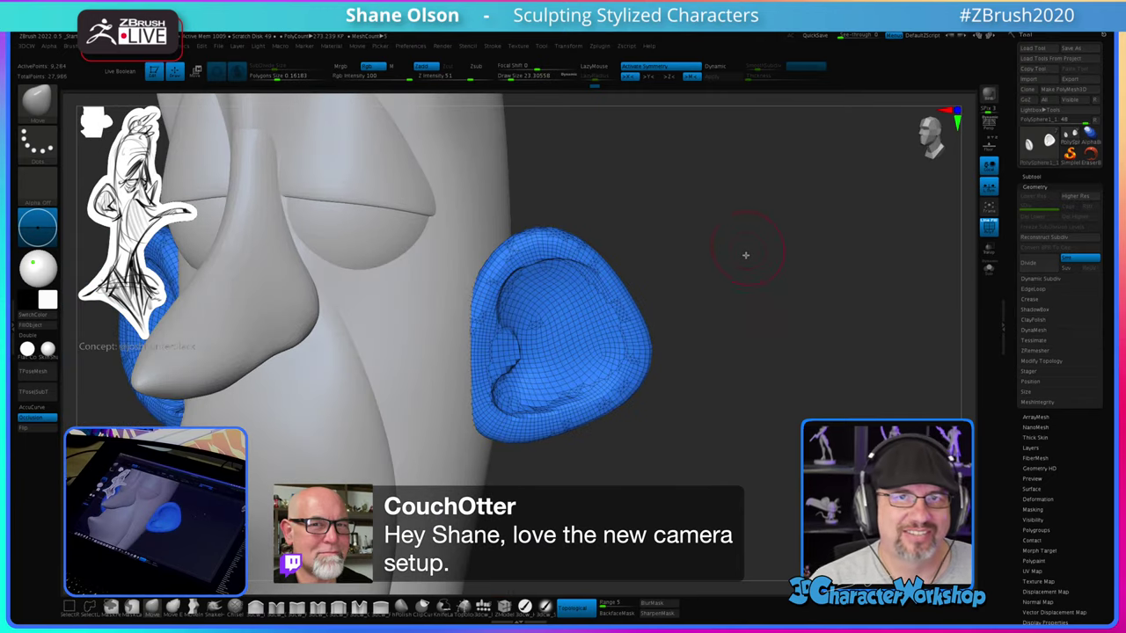
drag(726, 220, 727, 252)
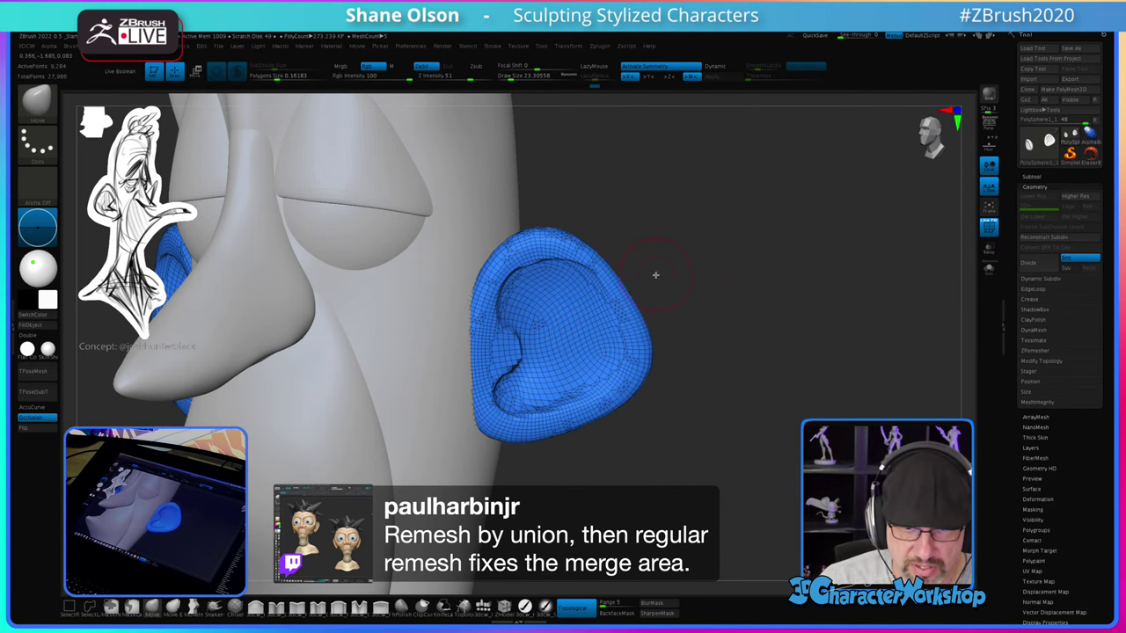
drag(655, 275, 663, 261)
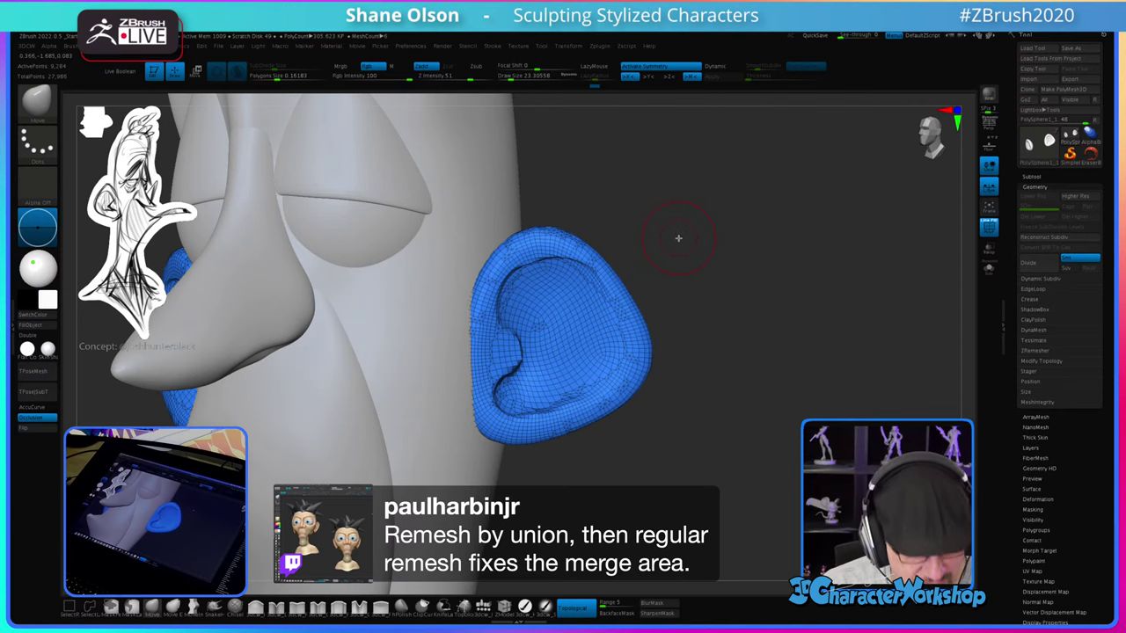
alt+drag(681, 237, 709, 256)
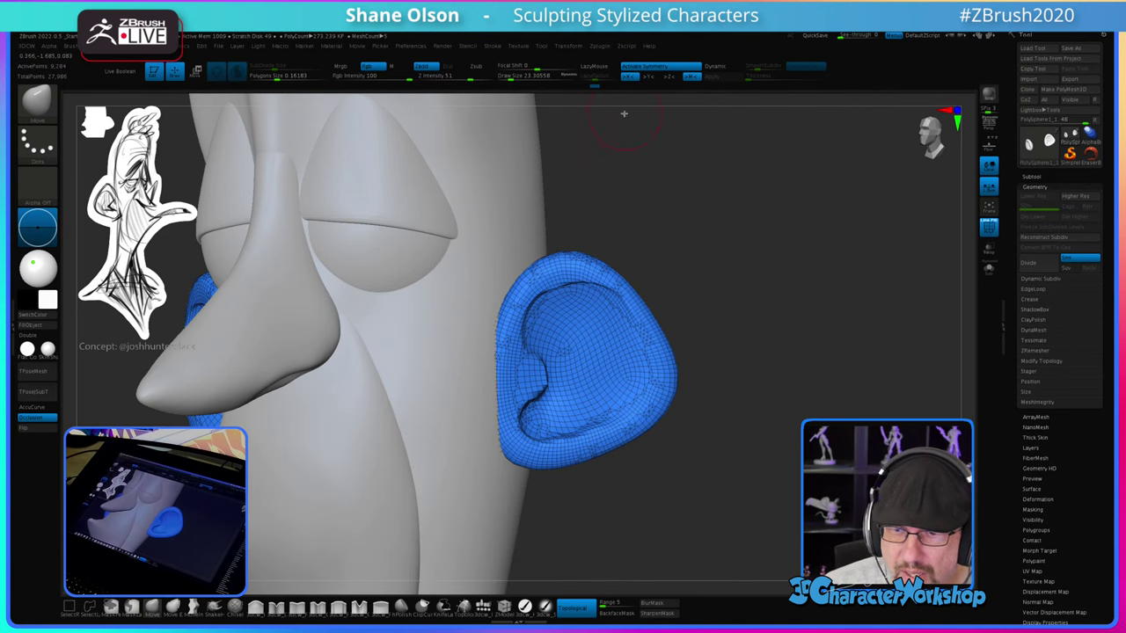
Enable Sculptris Pro's Combined mode, undo a test stroke, and lower the SubDivide Size
click(495, 46)
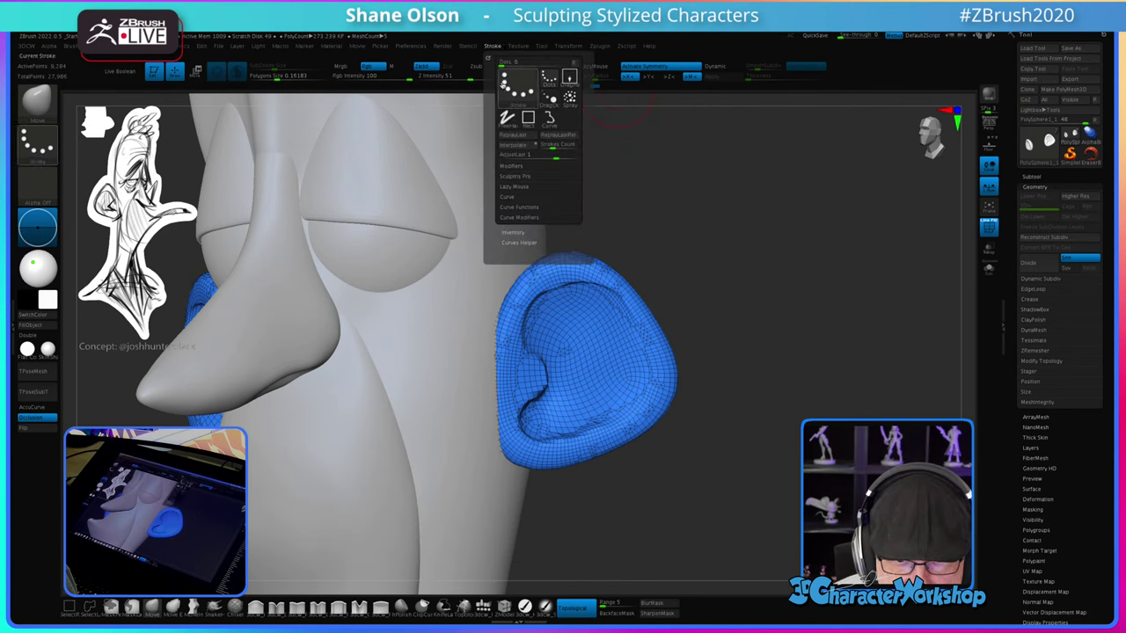
click(520, 177)
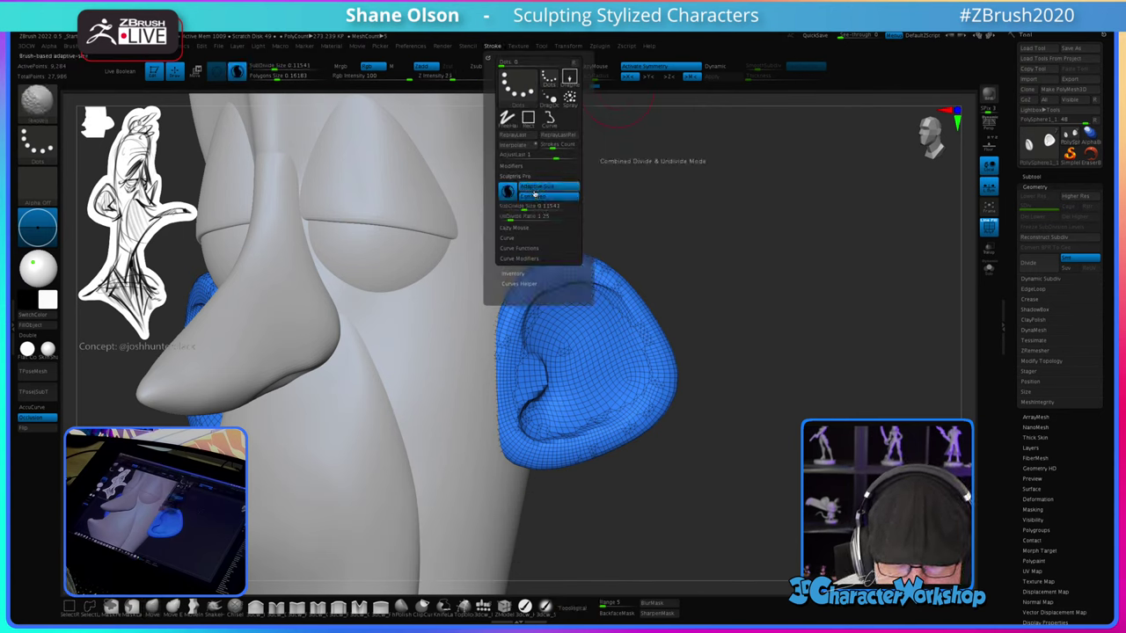
click(532, 201)
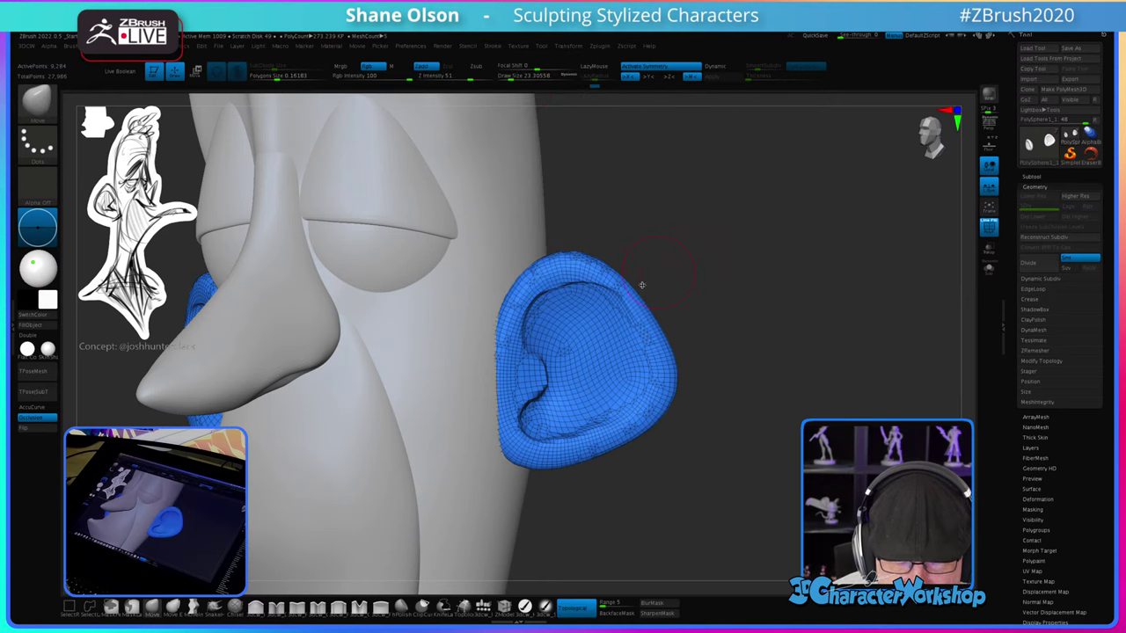
drag(576, 378, 565, 343)
key(ctrl+z)
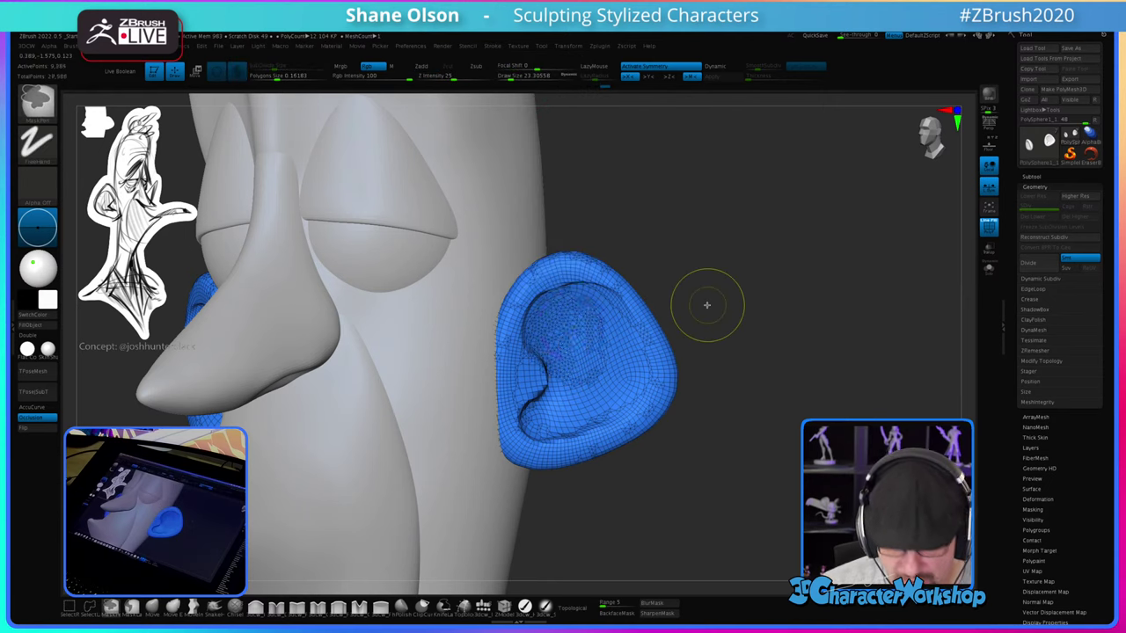
key(ctrl+z)
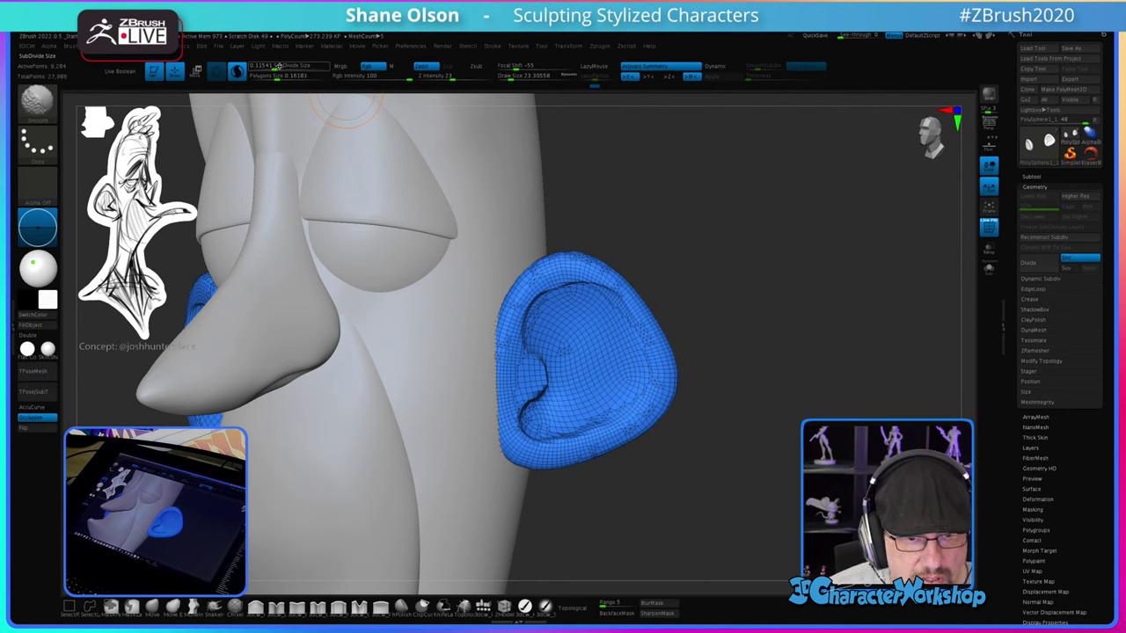
click(274, 66)
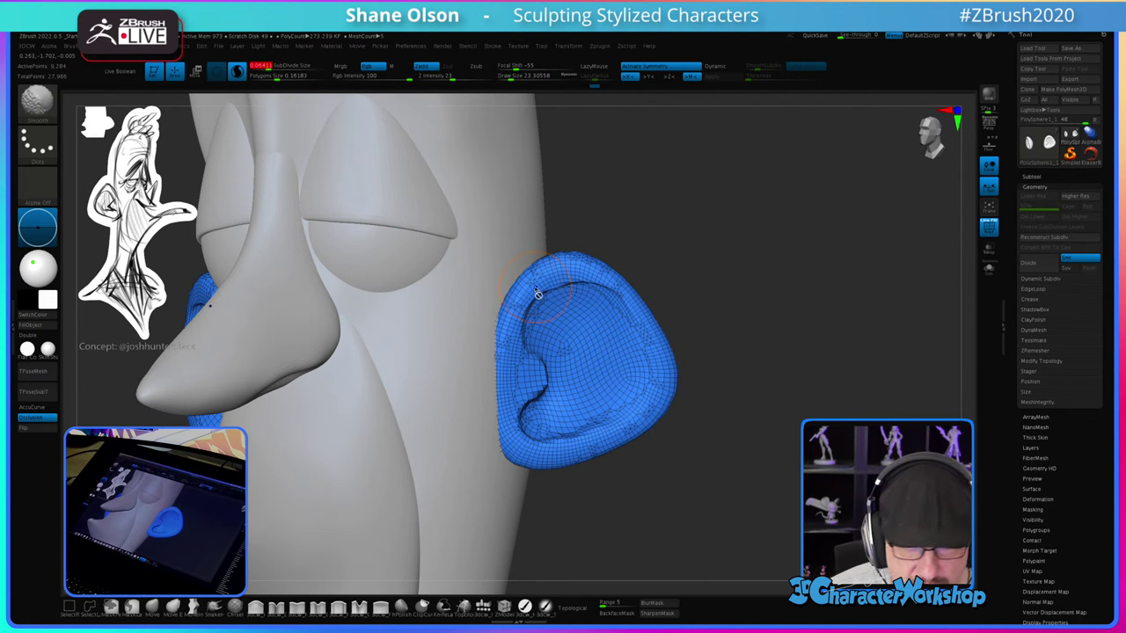
Smooth the upper, lower and inner ear with finer adaptively tessellated detail
mouse_move(533, 294)
mouse_down()
mouse_move(563, 296)
mouse_move(594, 325)
mouse_up()
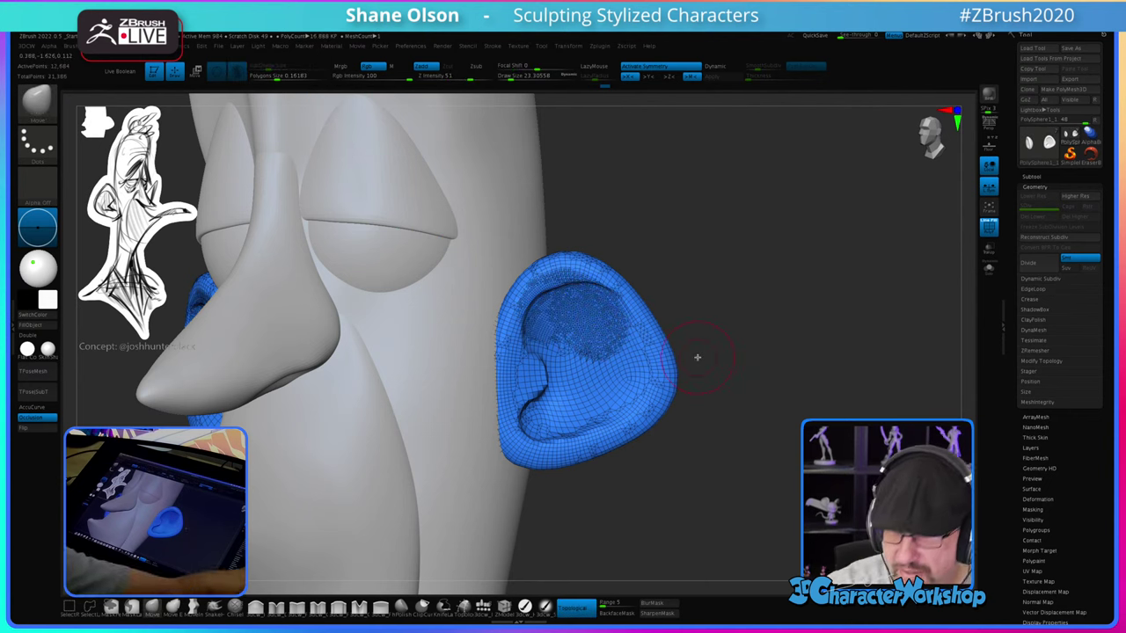
drag(735, 411, 695, 401)
mouse_move(563, 334)
shift+mouse_down()
mouse_move(537, 370)
mouse_move(528, 414)
mouse_move(556, 387)
shift+mouse_up()
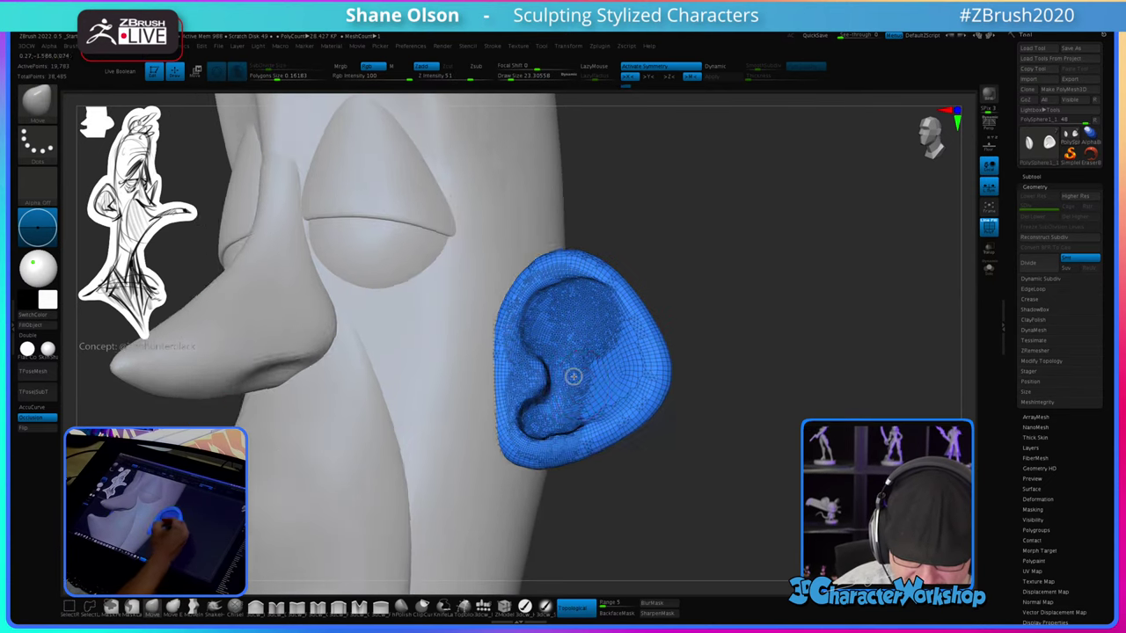
right_drag(570, 372, 596, 425)
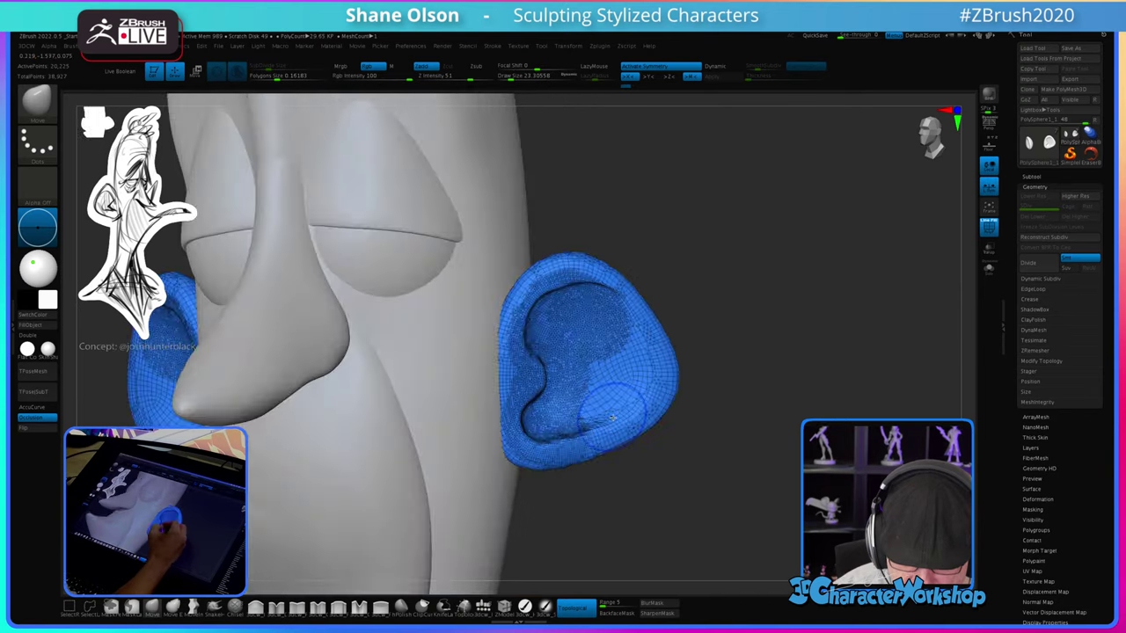
mouse_move(580, 434)
shift+mouse_down()
mouse_move(619, 421)
mouse_move(628, 397)
mouse_move(600, 302)
mouse_move(554, 308)
mouse_move(544, 355)
shift+mouse_up()
Switch back to the Move Topological brush (BMT) and orbit the ear toward the viewer
key(b)
key(m)
key(t)
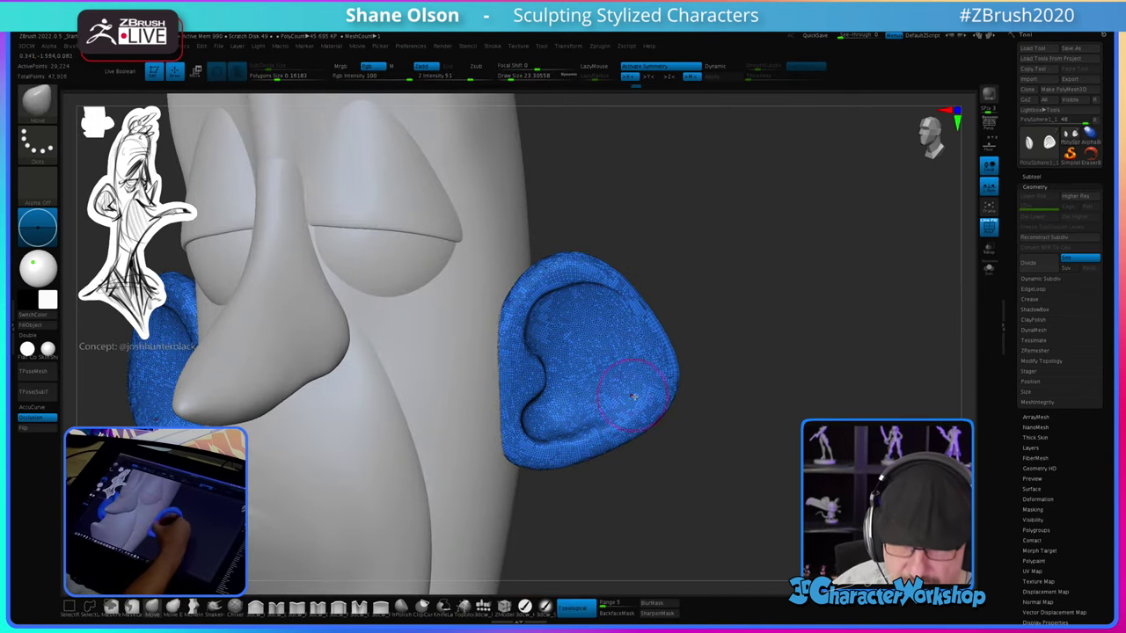
mouse_move(686, 475)
right_down()
mouse_move(676, 467)
mouse_move(692, 454)
right_up()
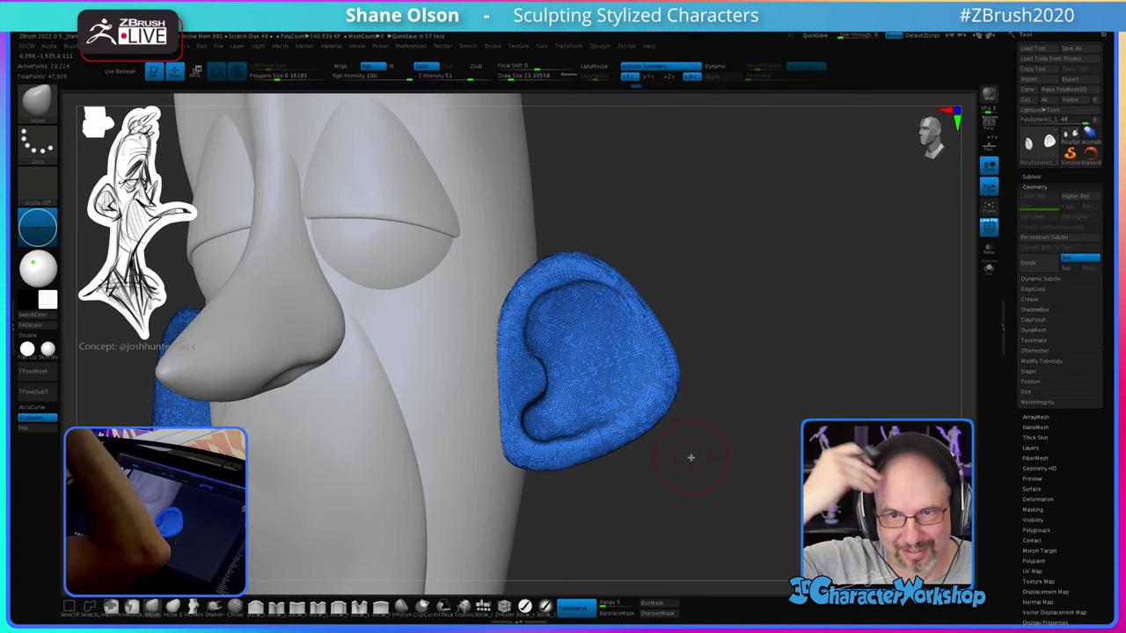
right_drag(691, 457, 616, 461)
mouse_move(584, 399)
right_down()
mouse_move(636, 344)
mouse_move(683, 428)
mouse_move(515, 449)
right_up()
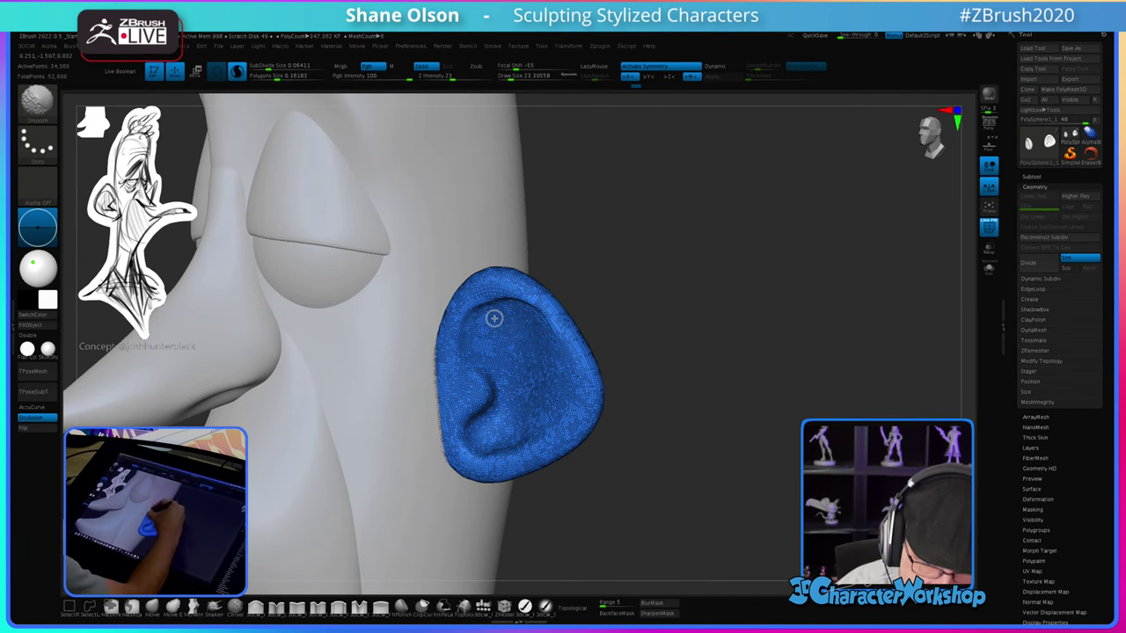
right_drag(686, 464, 701, 469)
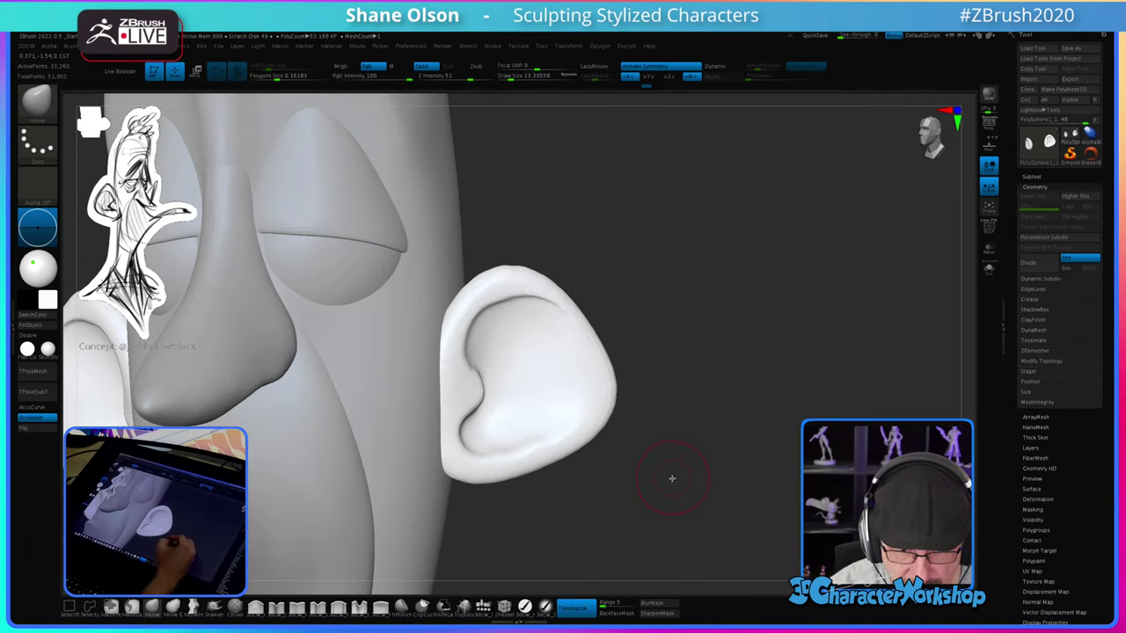
Smooth the ear, switch to the BHP brush at Draw Size about 18.5, and return to front view
key(shift)
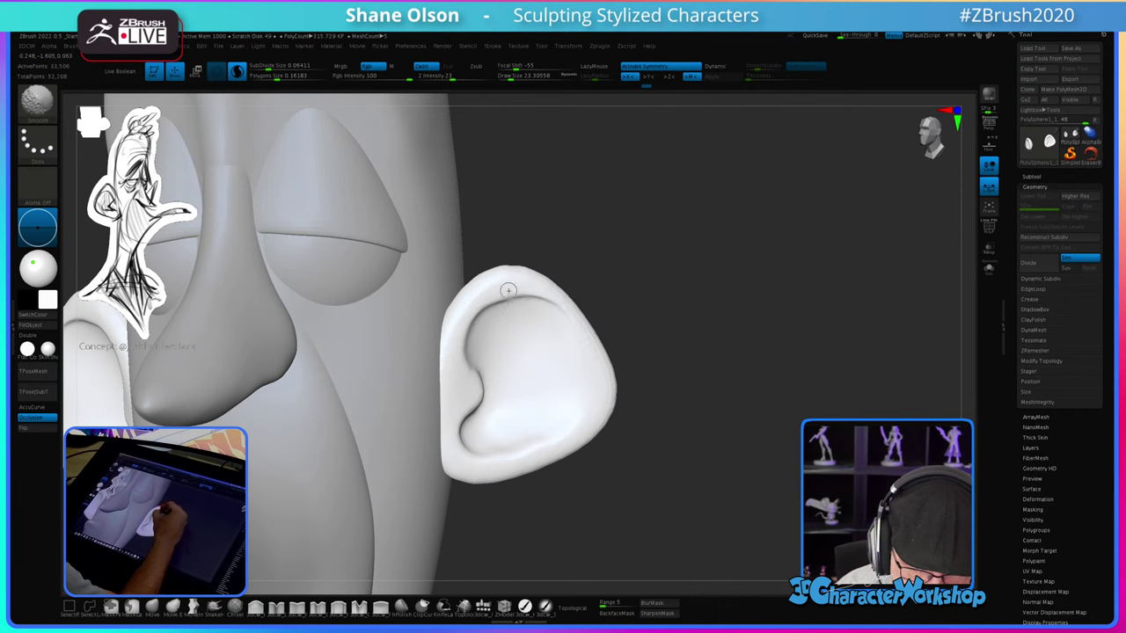
mouse_move(680, 412)
right_down()
mouse_move(664, 417)
mouse_move(700, 416)
mouse_move(682, 428)
mouse_move(671, 420)
mouse_move(670, 391)
mouse_move(688, 395)
mouse_move(689, 382)
mouse_move(692, 395)
mouse_move(669, 402)
right_up()
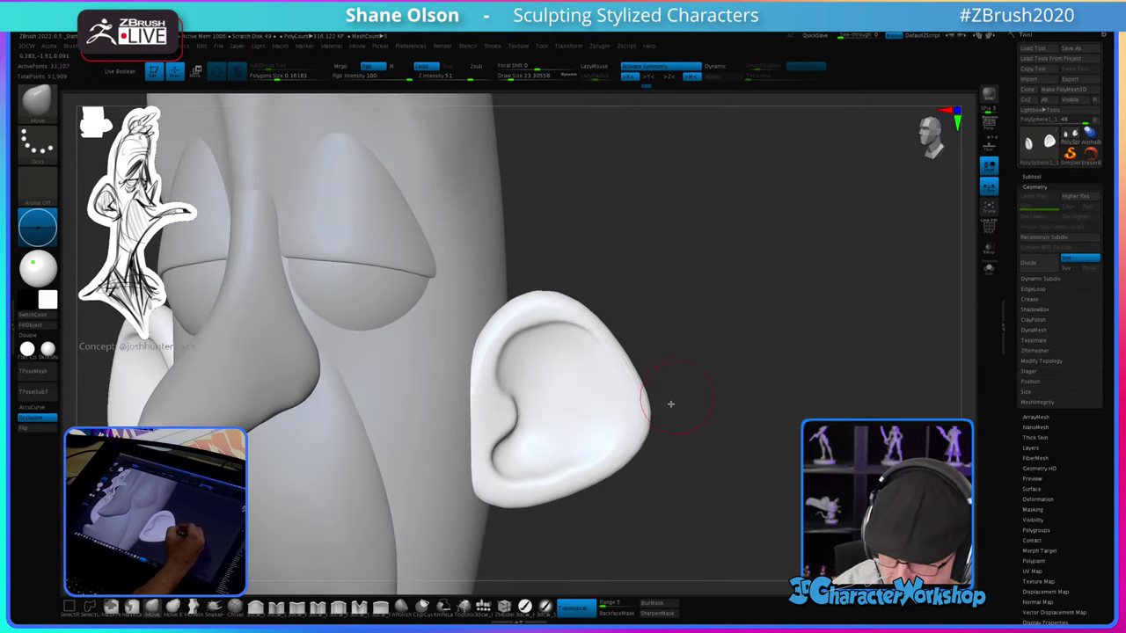
key(b)
key(h)
key(p)
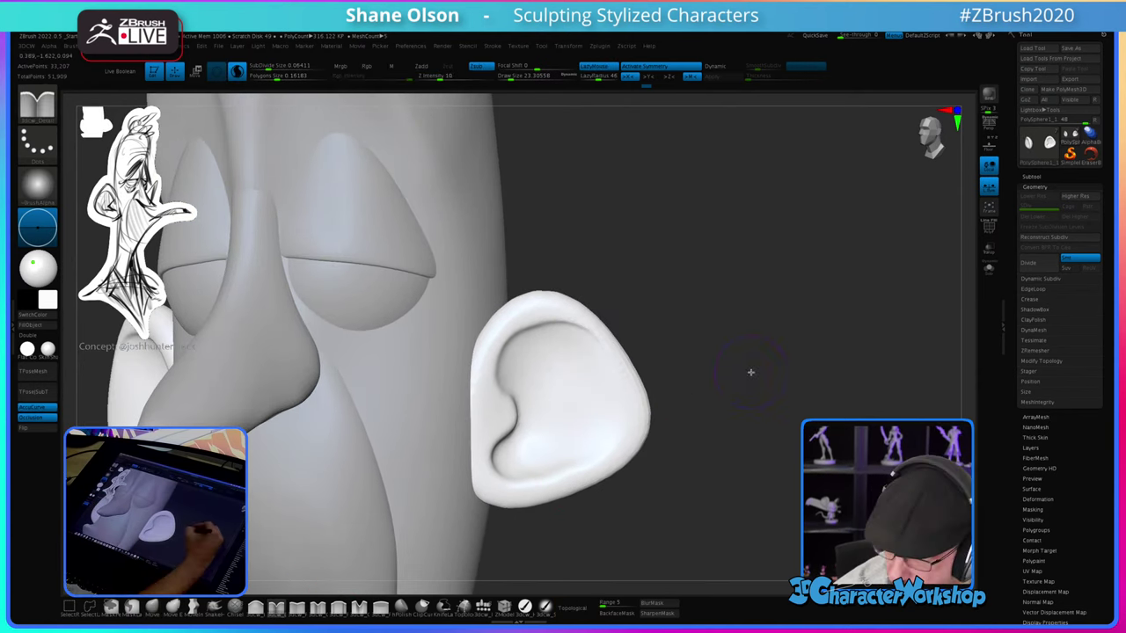
key(s)
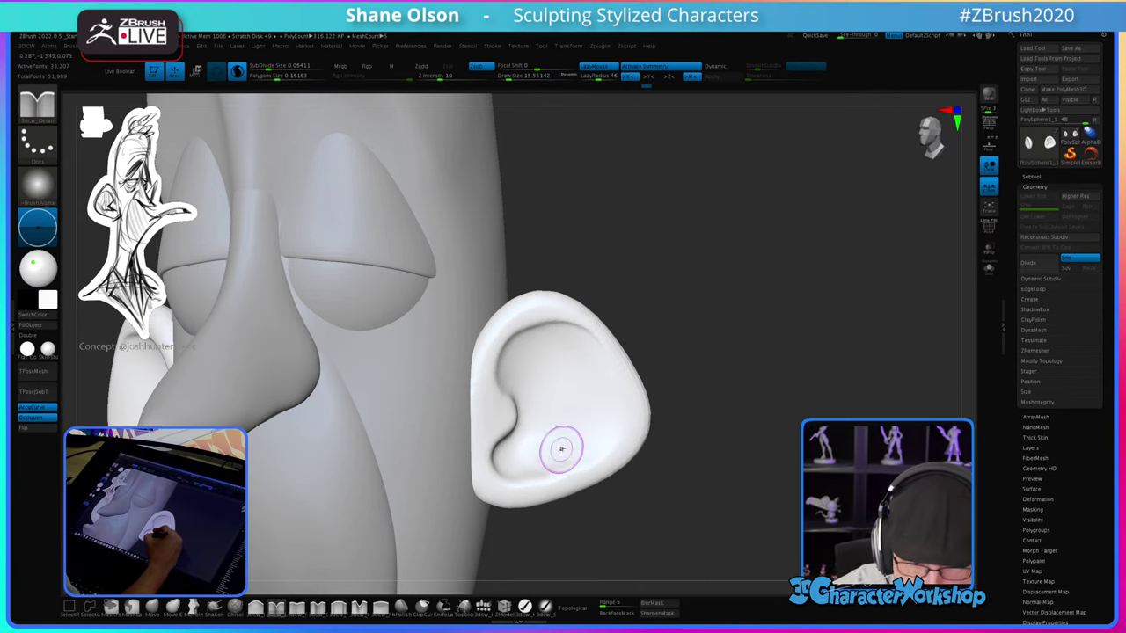
key(s)
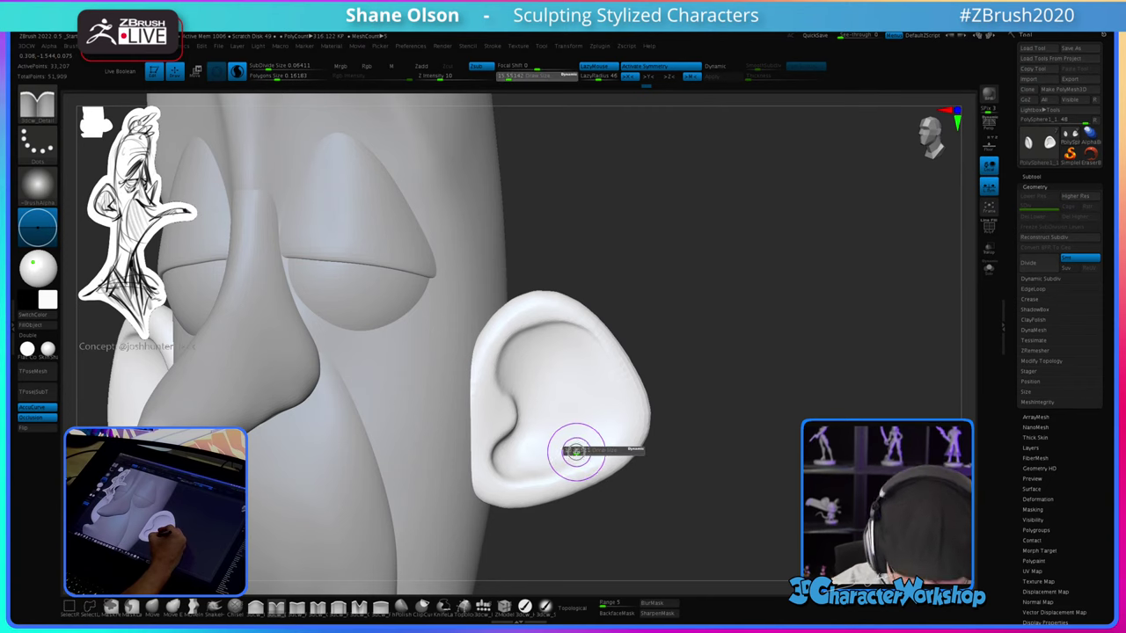
click(581, 452)
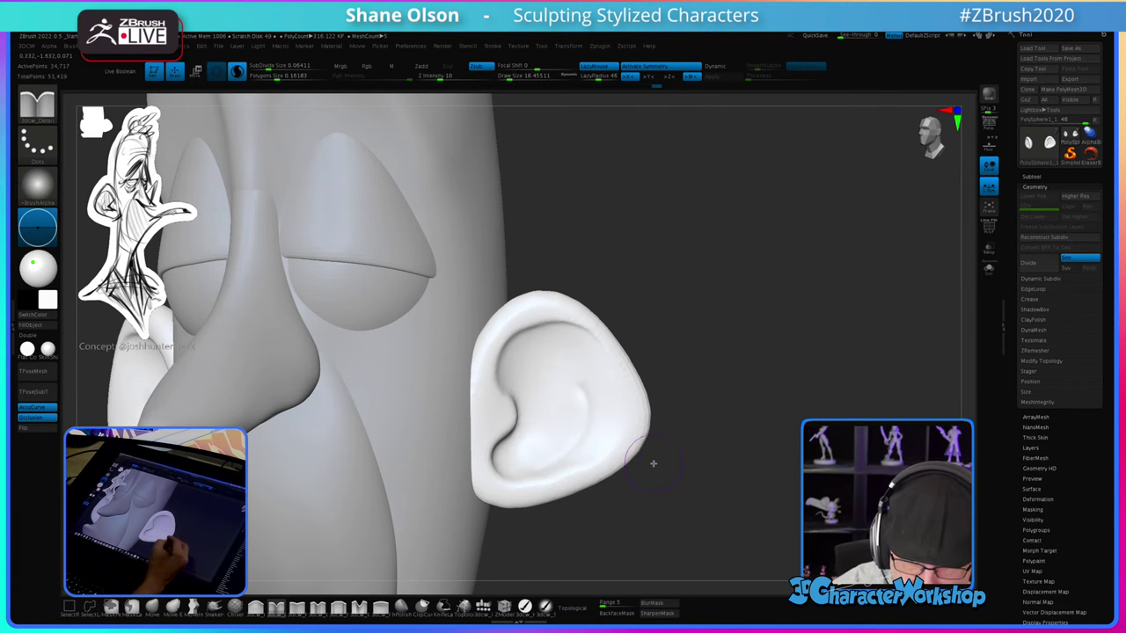
mouse_move(631, 489)
mouse_down()
mouse_move(608, 496)
mouse_move(636, 491)
mouse_up()
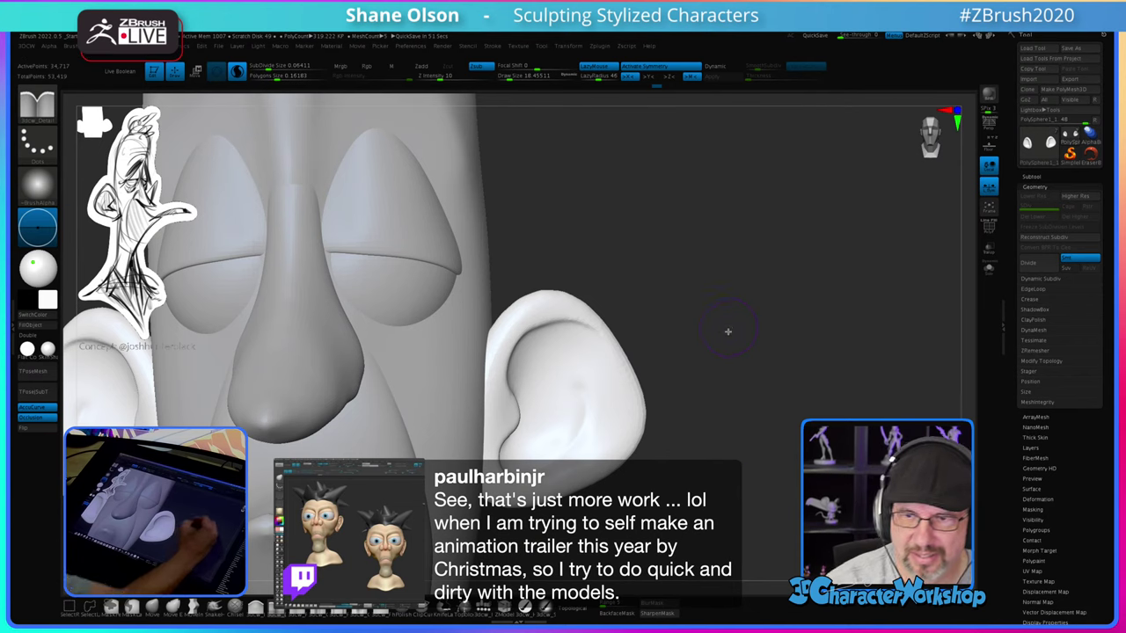
mouse_move(727, 329)
mouse_down()
mouse_move(701, 354)
mouse_move(721, 372)
mouse_move(706, 360)
mouse_up()
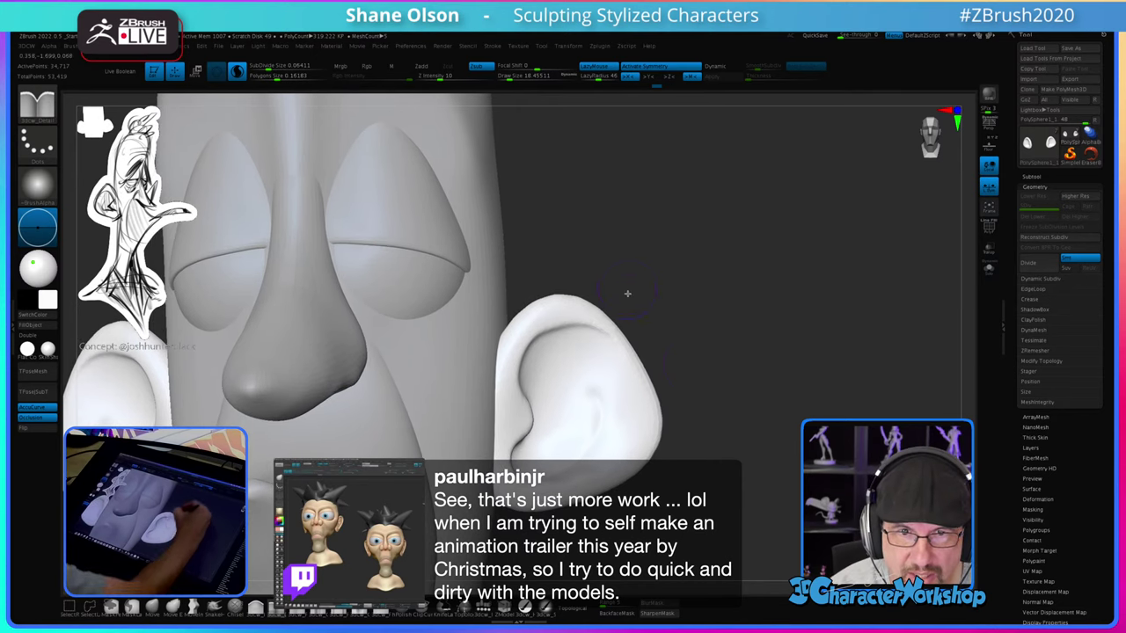
mouse_move(602, 420)
mouse_down()
mouse_move(601, 389)
mouse_move(563, 343)
mouse_up()
key(ctrl+z)
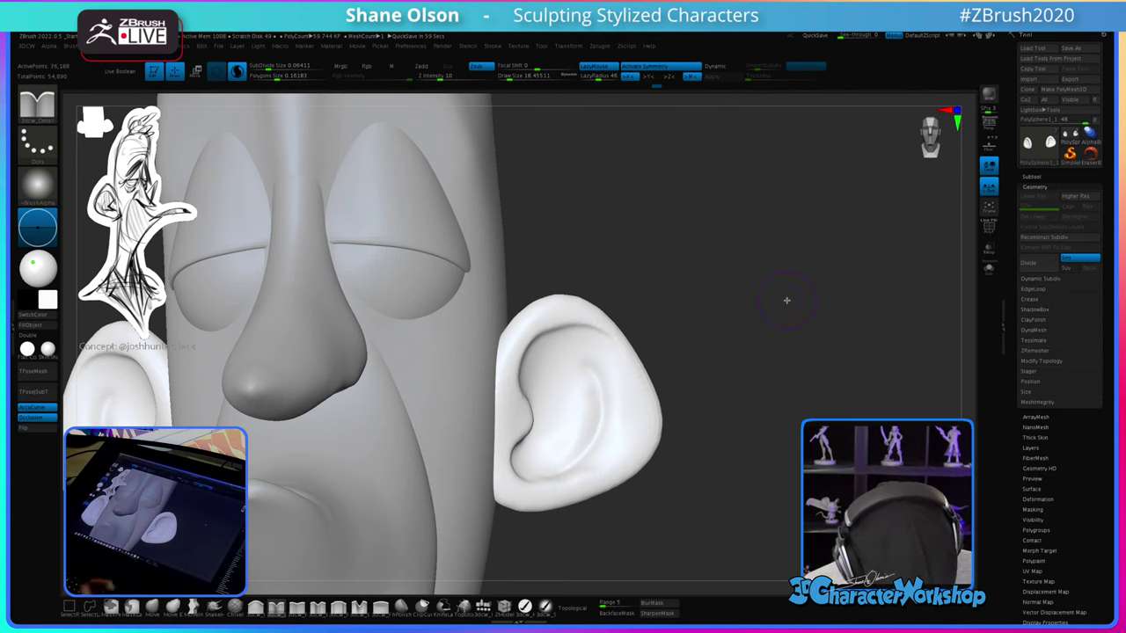
Smooth the ear surface, deepen the inner bowl and reshape the rim
mouse_move(724, 389)
mouse_down()
mouse_move(715, 394)
mouse_move(728, 414)
mouse_up()
key(shift)
key(shift)
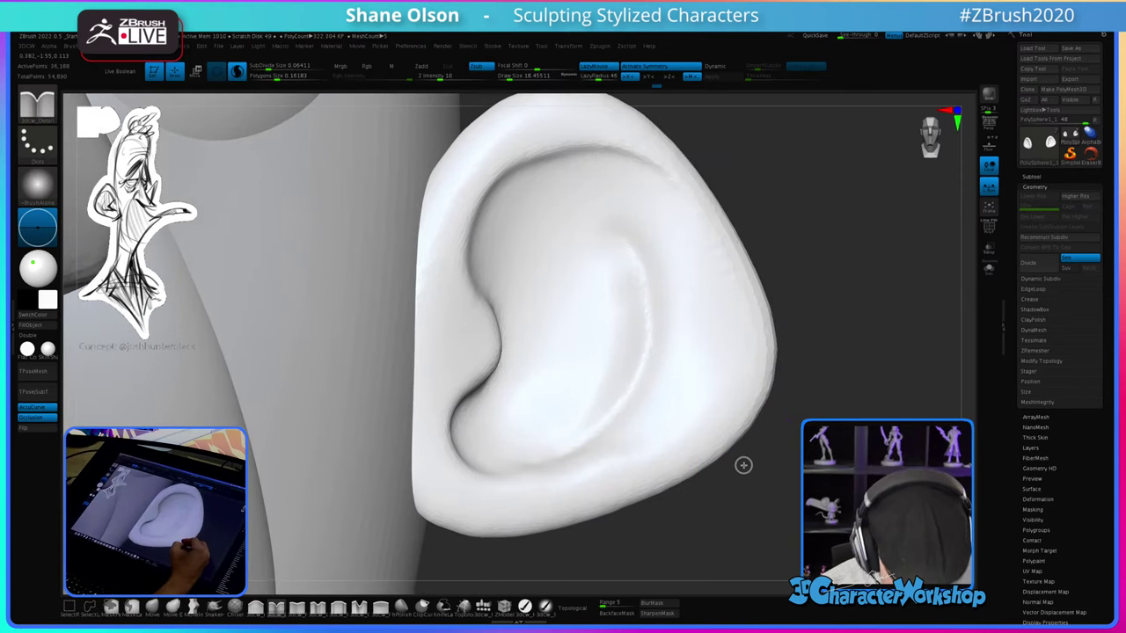
mouse_move(744, 465)
alt+mouse_down()
mouse_move(731, 454)
mouse_move(727, 512)
mouse_move(729, 456)
mouse_move(712, 455)
alt+mouse_up()
mouse_move(505, 379)
shift+mouse_down()
mouse_move(510, 461)
mouse_move(518, 413)
mouse_move(484, 481)
mouse_move(519, 446)
mouse_move(519, 425)
mouse_move(485, 380)
shift+mouse_up()
mouse_move(536, 373)
right_down()
mouse_move(510, 384)
mouse_move(515, 359)
mouse_move(510, 372)
right_up()
mouse_move(479, 358)
mouse_down()
mouse_move(518, 316)
mouse_move(623, 453)
mouse_up()
mouse_move(695, 440)
mouse_down()
mouse_move(825, 393)
mouse_move(778, 415)
mouse_up()
Smooth the earlobe and inner ear from several side-on angles
drag(697, 446, 655, 450)
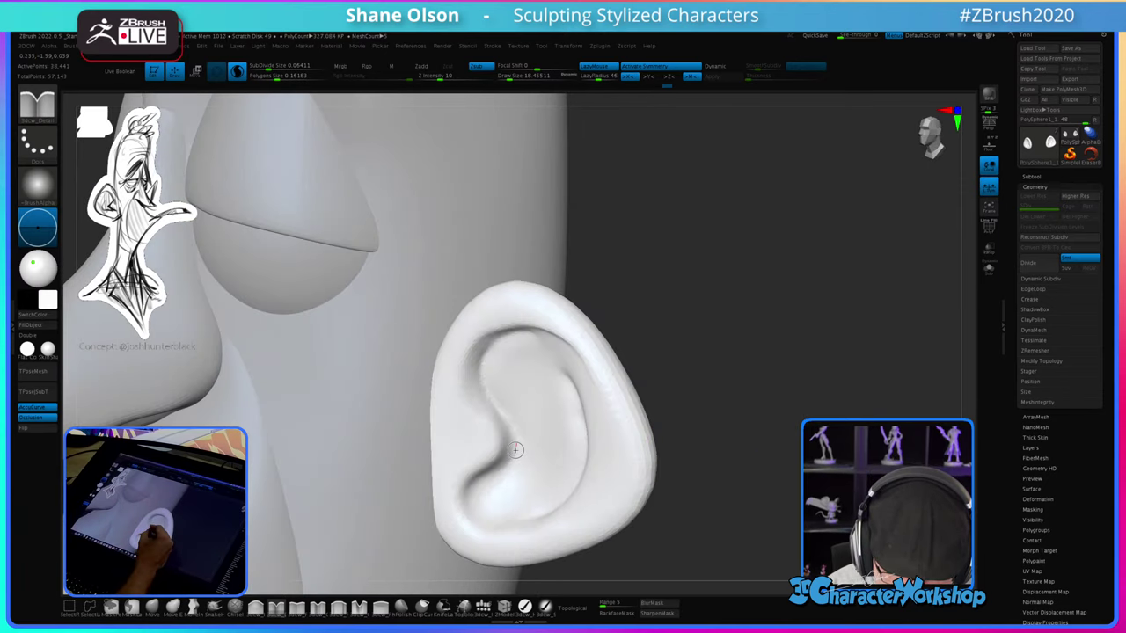
right_drag(525, 490, 513, 478)
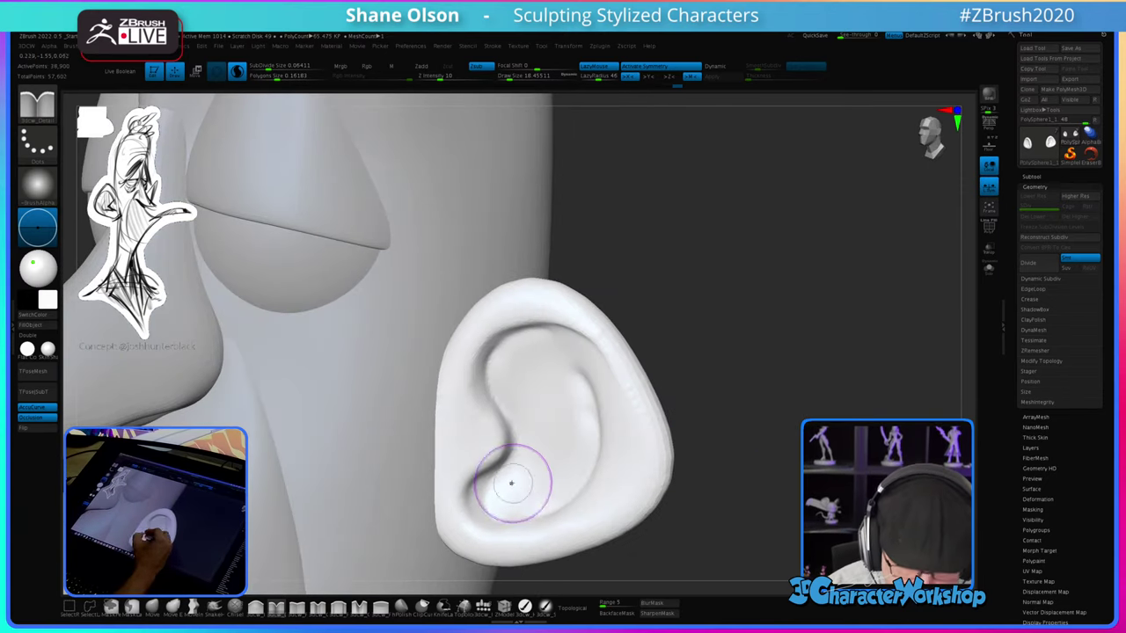
drag(724, 495, 725, 516)
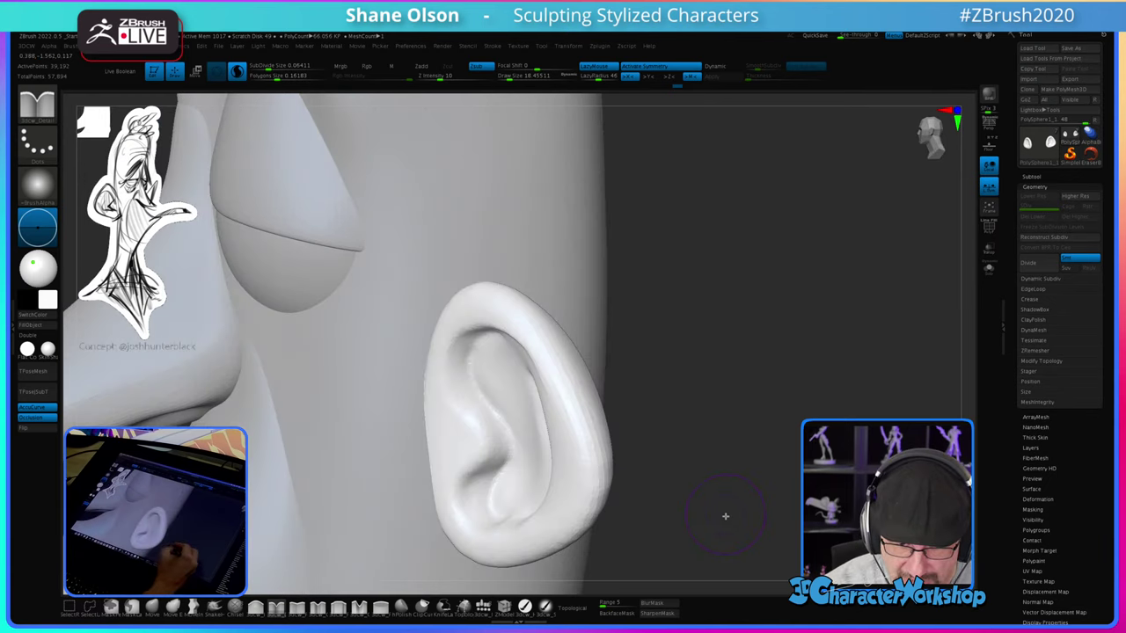
shift+drag(482, 508, 476, 502)
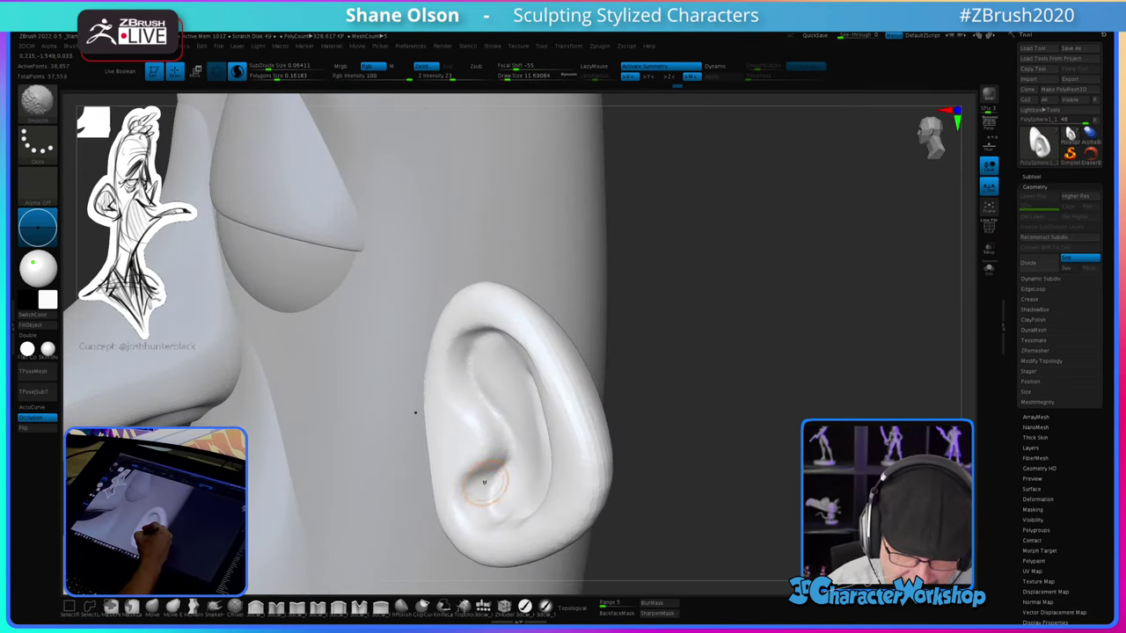
right_drag(498, 495, 469, 494)
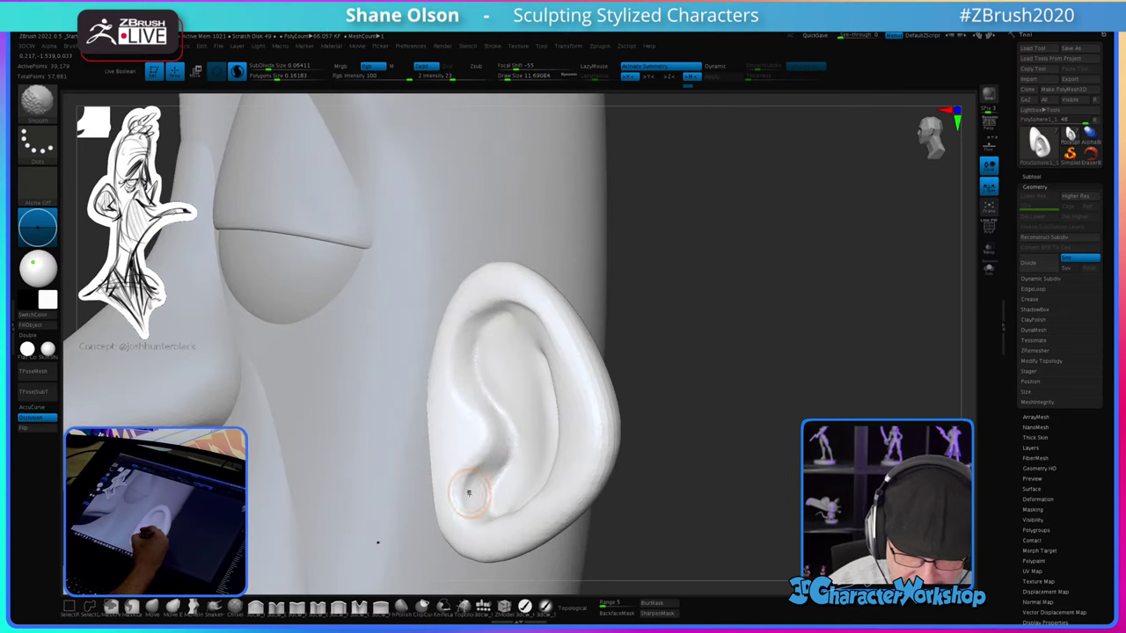
mouse_move(510, 460)
right_down()
mouse_move(518, 478)
mouse_move(576, 466)
mouse_move(628, 473)
right_up()
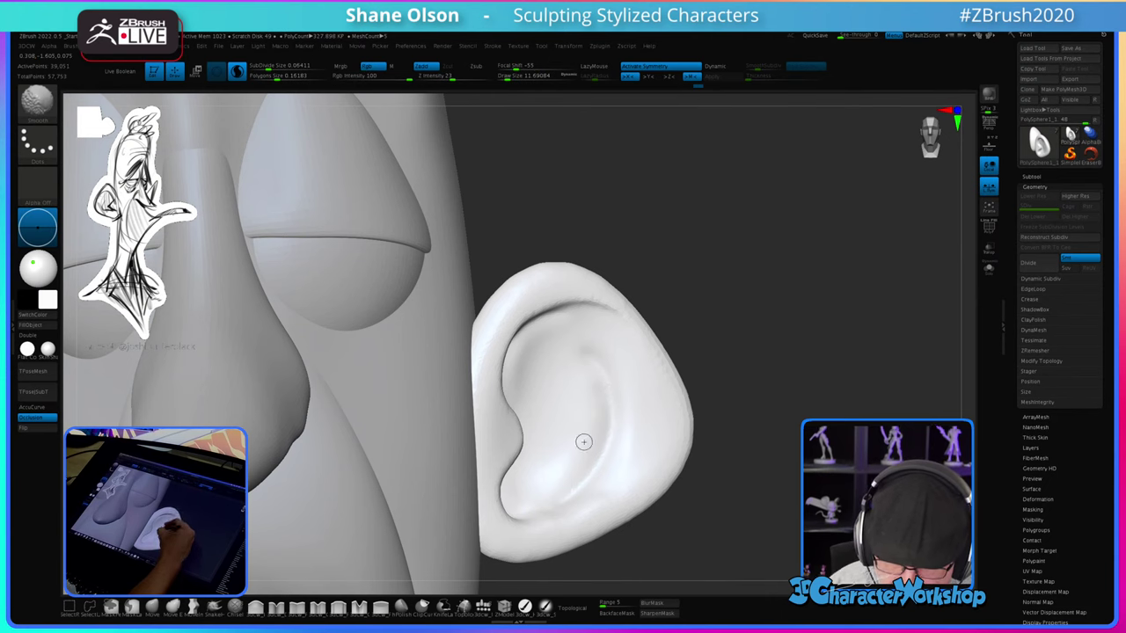
mouse_move(563, 395)
right_down()
mouse_move(519, 372)
mouse_move(558, 382)
mouse_move(502, 390)
right_up()
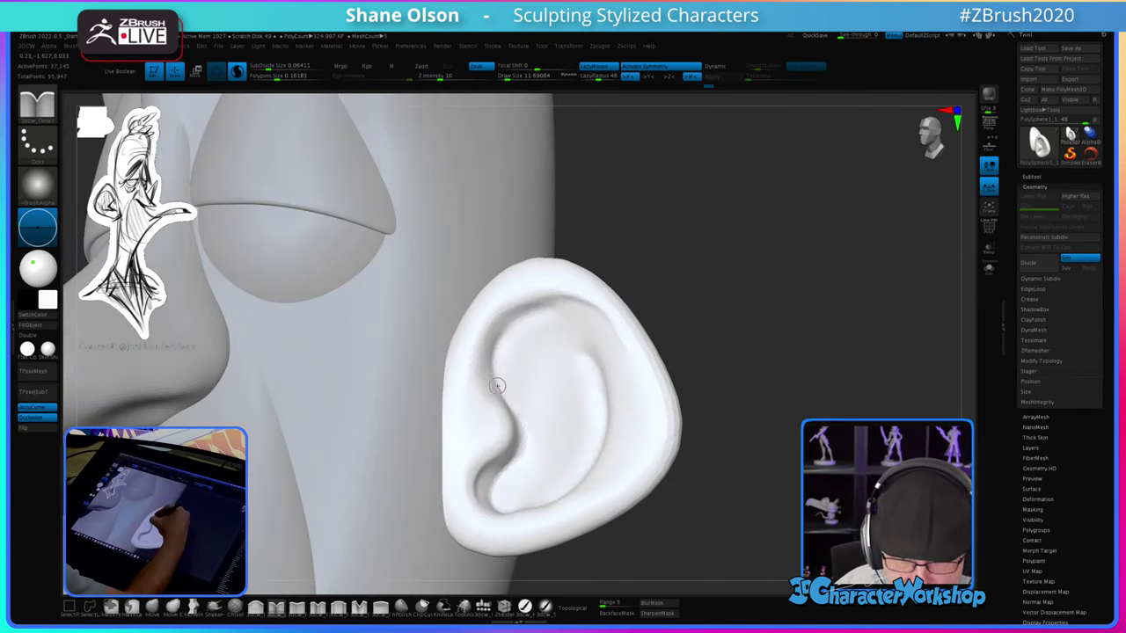
right_drag(726, 393, 724, 374)
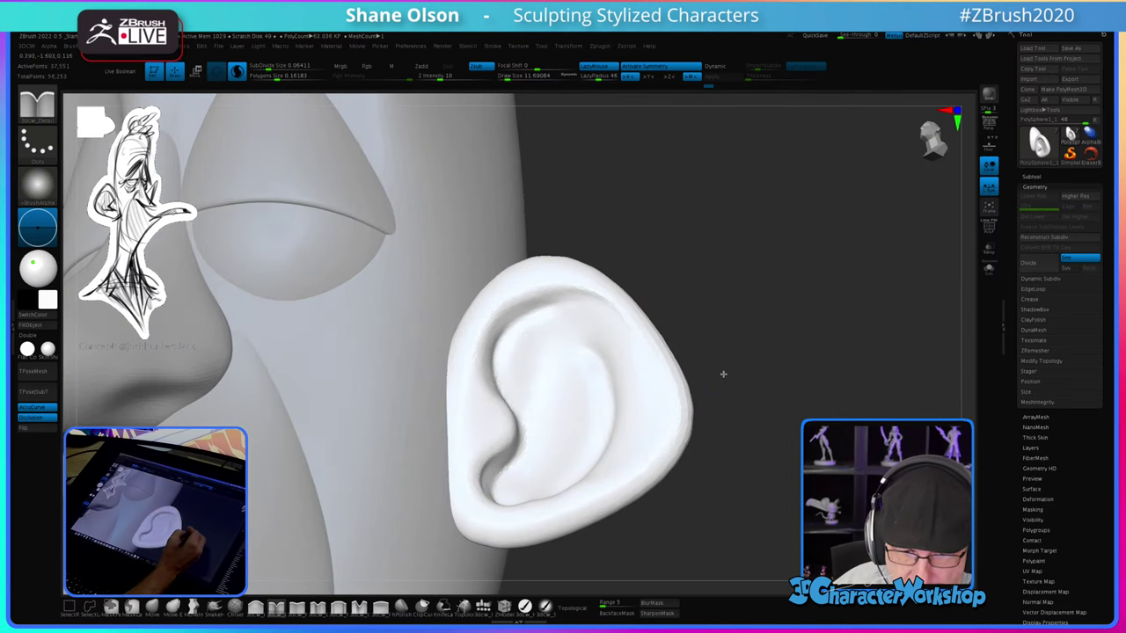
drag(488, 365, 486, 388)
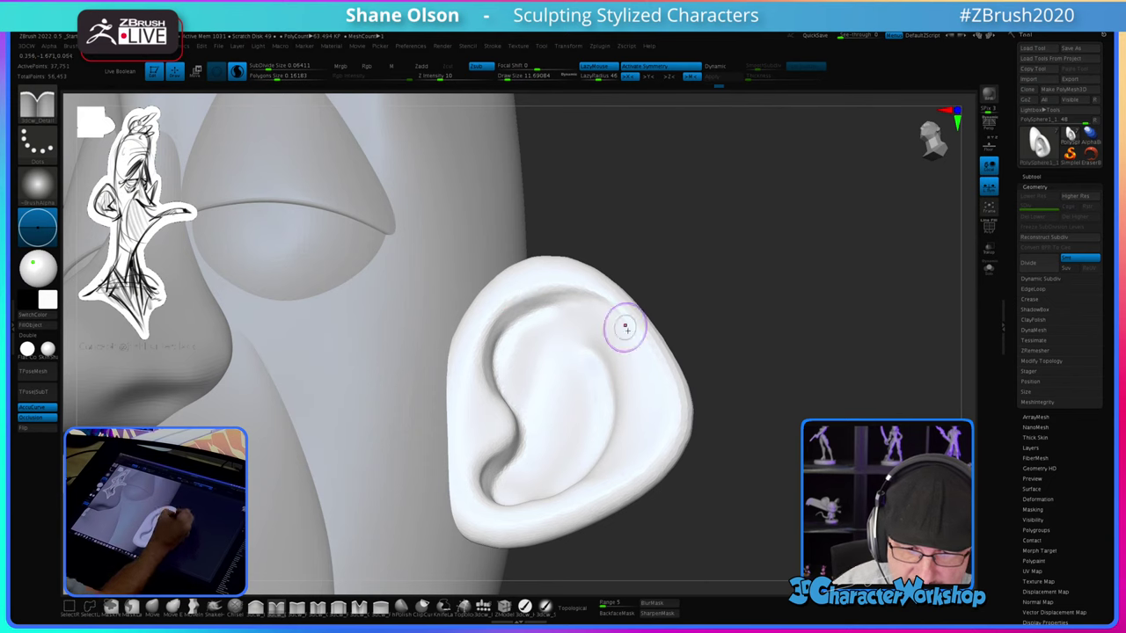
Sharpen the ear's upper rim with strokes along its edge
right_drag(756, 382, 669, 382)
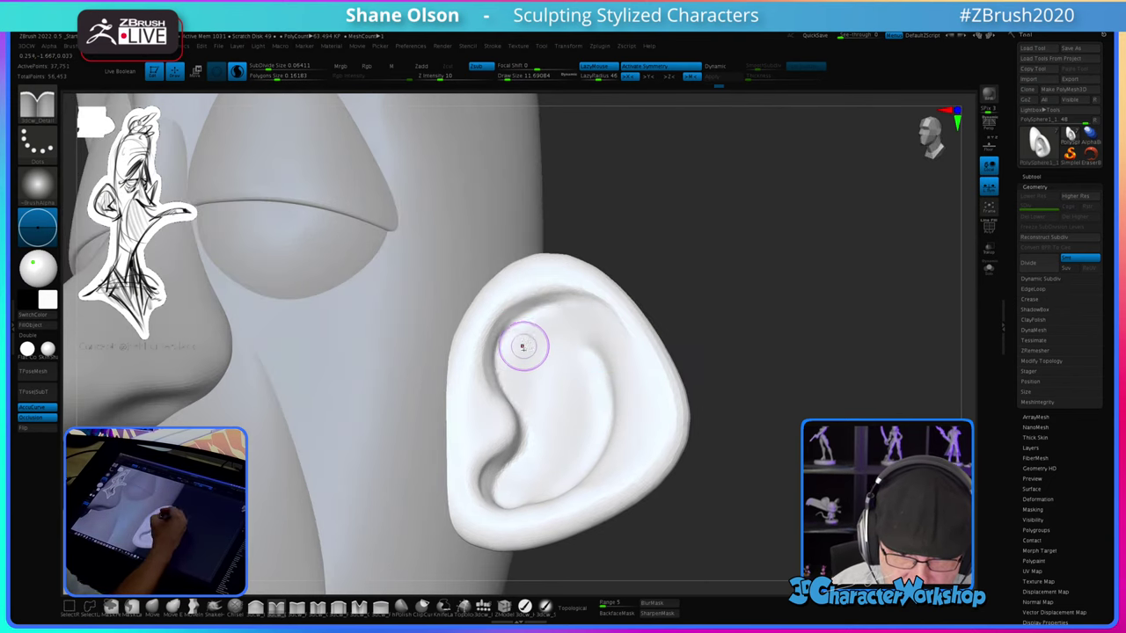
right_drag(520, 344, 525, 334)
mouse_move(541, 308)
mouse_down()
mouse_move(599, 299)
mouse_move(686, 376)
mouse_up()
mouse_move(709, 382)
right_down()
mouse_move(784, 395)
mouse_move(770, 431)
mouse_move(759, 437)
mouse_move(757, 423)
mouse_move(788, 436)
mouse_move(767, 440)
mouse_move(772, 422)
right_up()
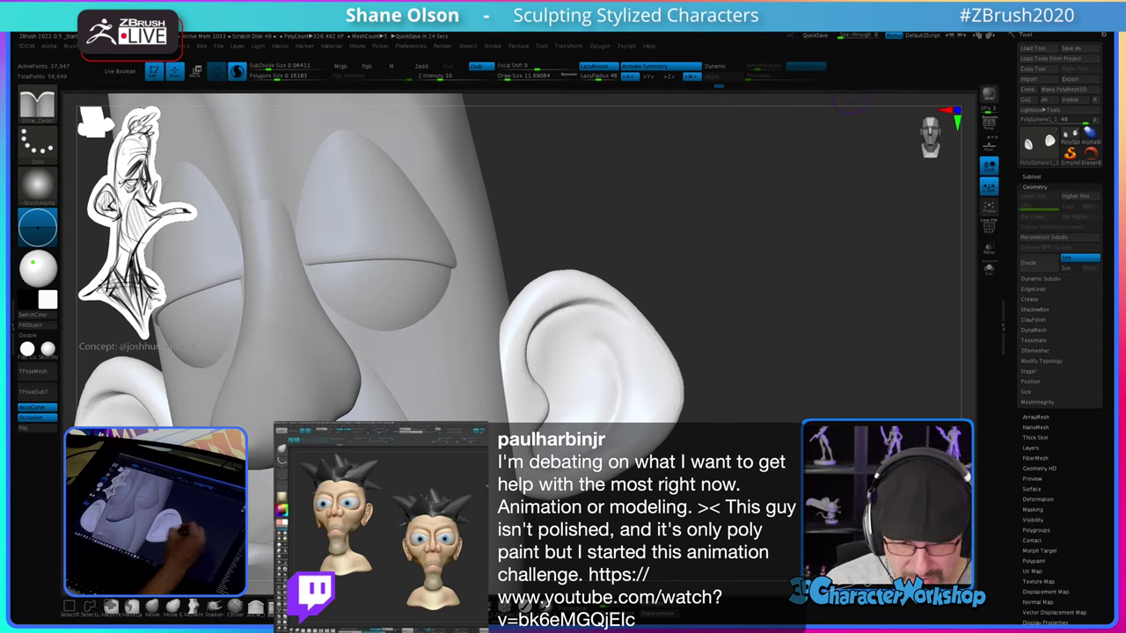
Sculpt the right ear's surface and smooth it near the inner rim
drag(756, 387, 696, 402)
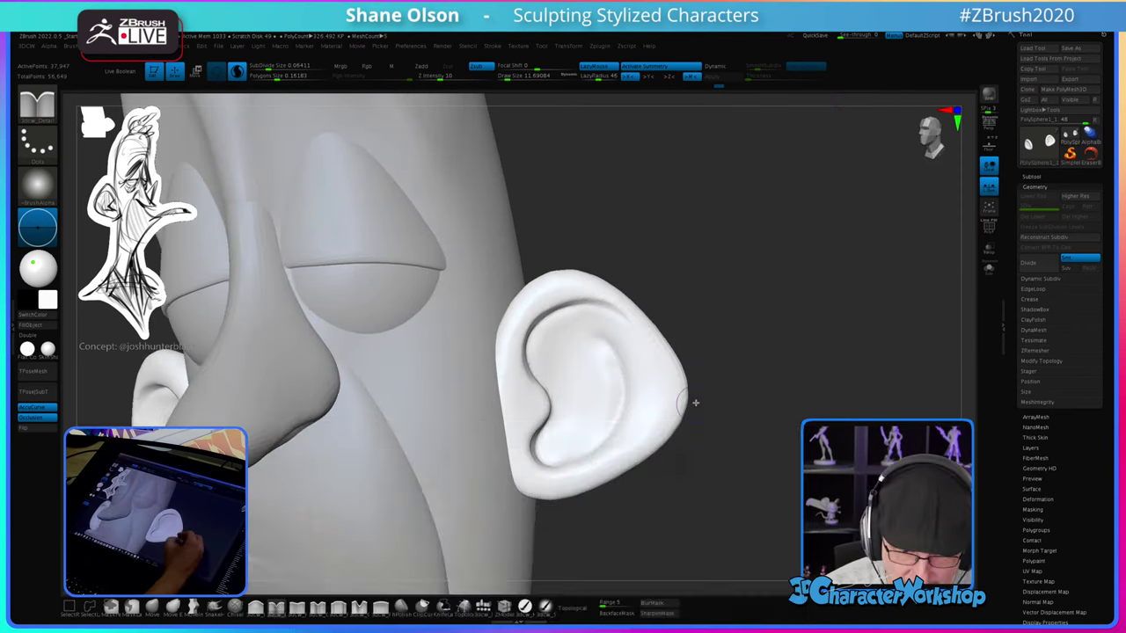
mouse_move(613, 350)
shift+mouse_down()
mouse_move(606, 342)
mouse_move(613, 361)
mouse_move(664, 383)
shift+mouse_up()
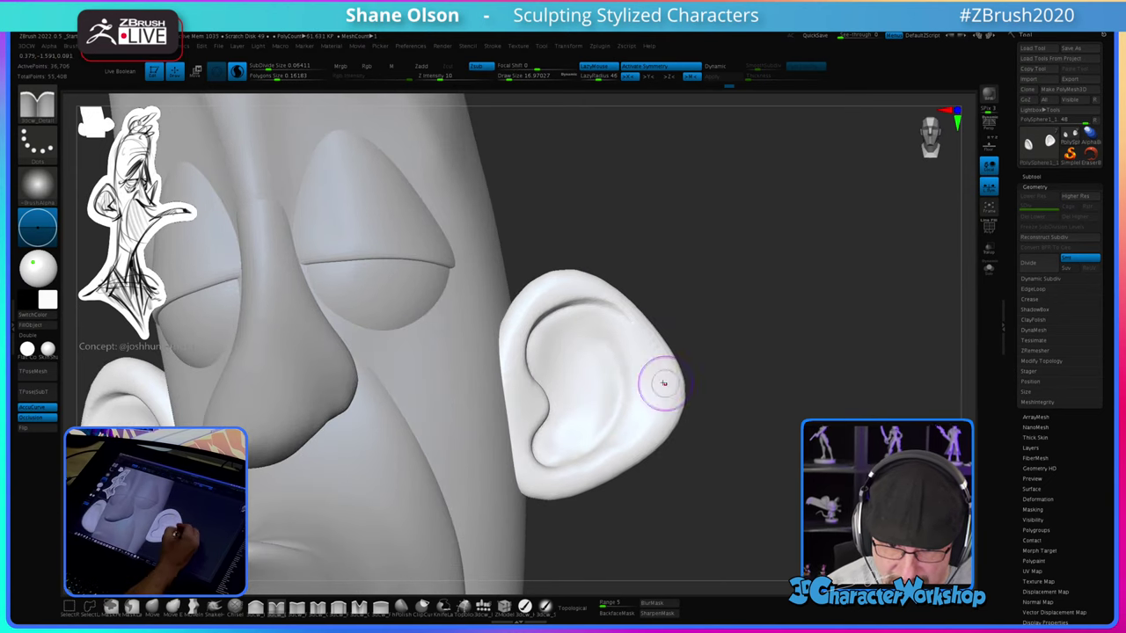
mouse_move(595, 337)
shift+mouse_down()
mouse_move(568, 336)
mouse_move(549, 364)
mouse_move(571, 340)
mouse_move(615, 356)
mouse_move(641, 397)
shift+mouse_up()
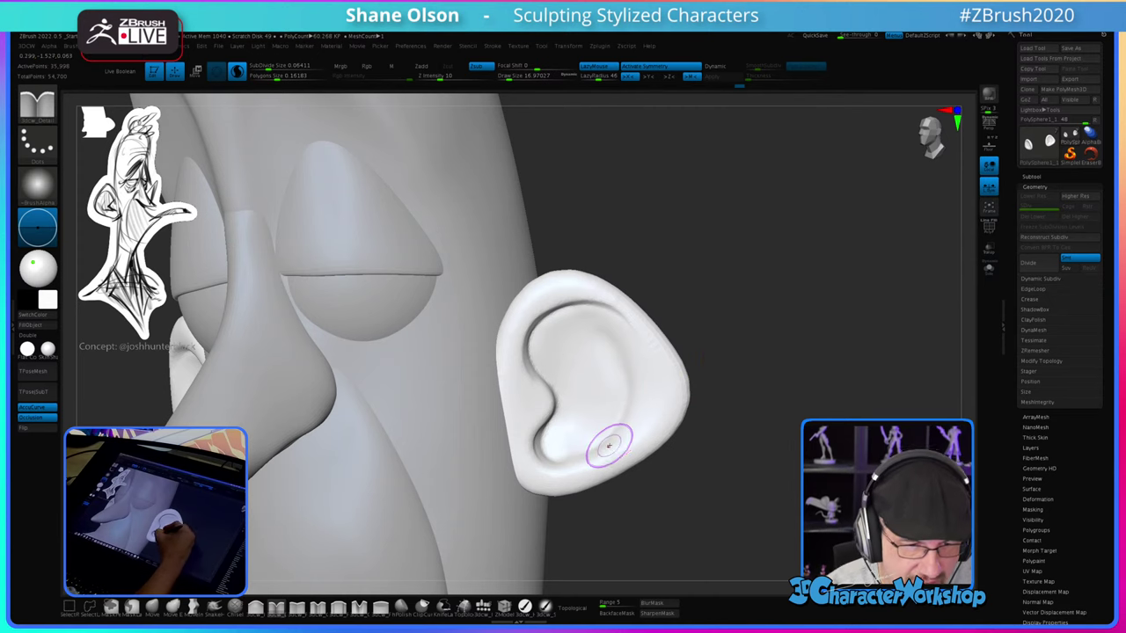
mouse_move(596, 445)
right_down()
mouse_move(618, 432)
mouse_move(566, 458)
mouse_move(625, 407)
right_up()
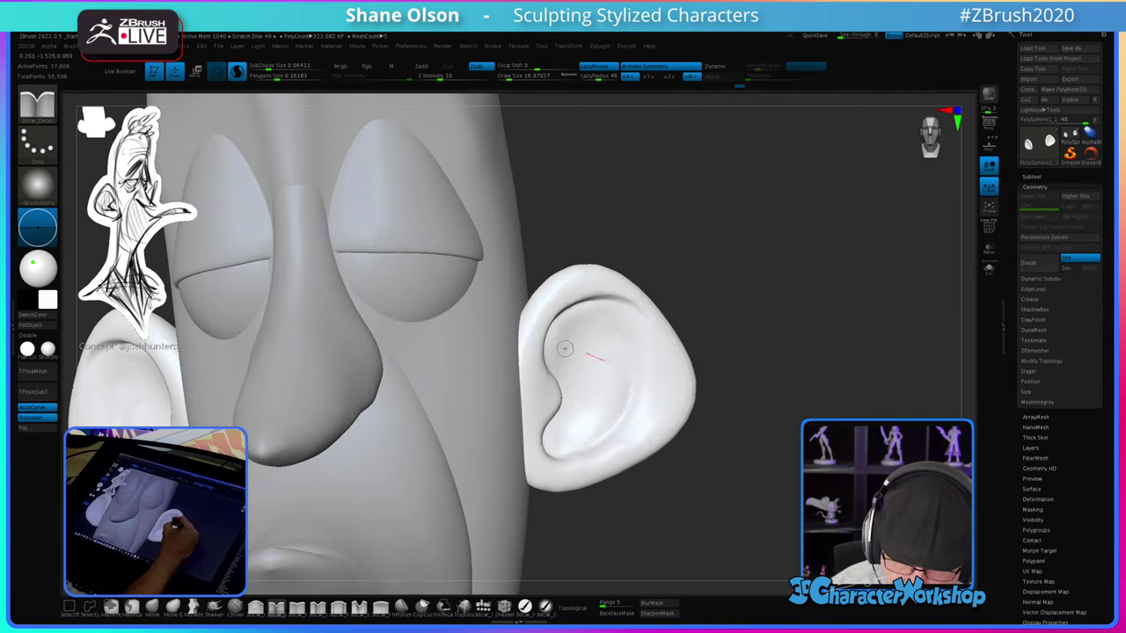
right_drag(689, 448, 675, 462)
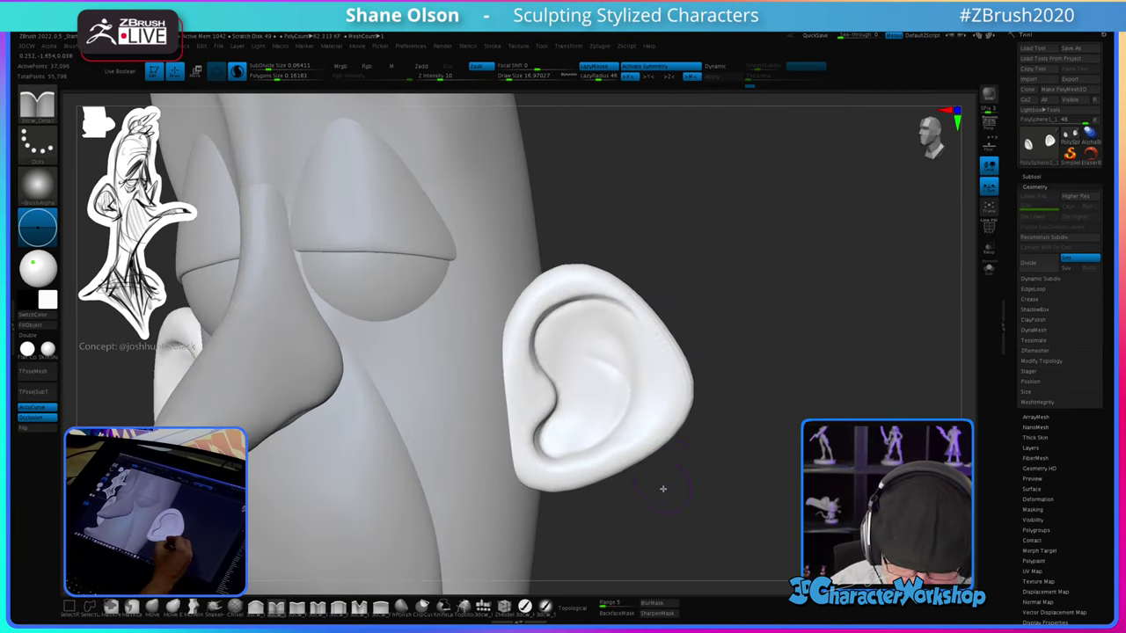
Mask the ear's inner bowl, invert the mask, then clear it from the ears
key(b)
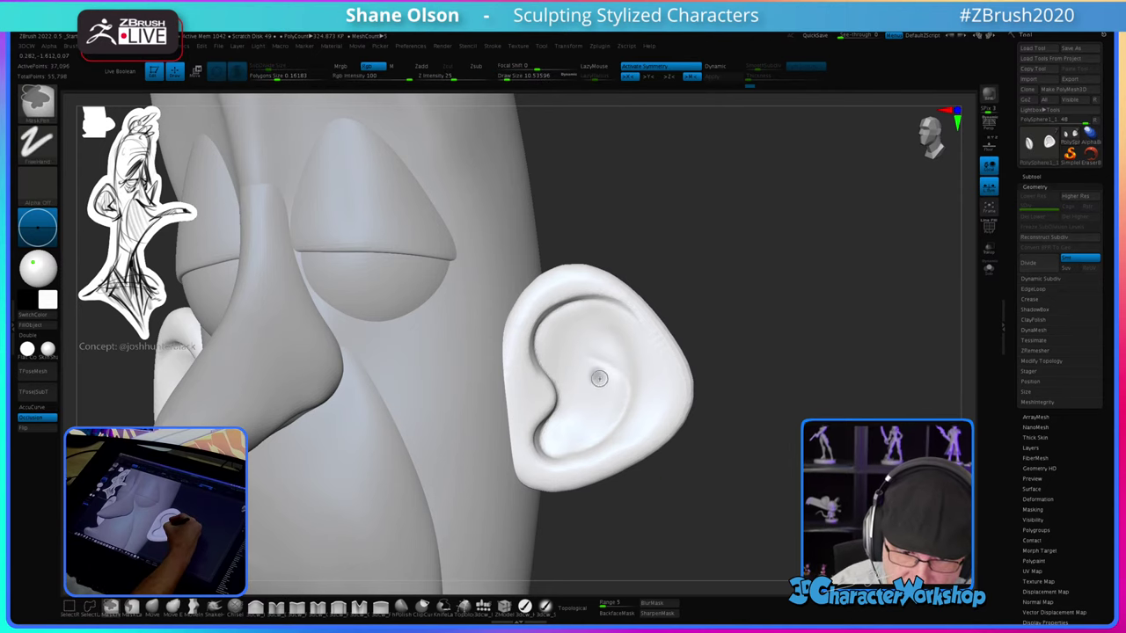
mouse_move(599, 379)
ctrl+mouse_down()
mouse_move(604, 412)
mouse_move(603, 379)
mouse_move(615, 400)
mouse_move(586, 432)
mouse_move(609, 378)
ctrl+mouse_up()
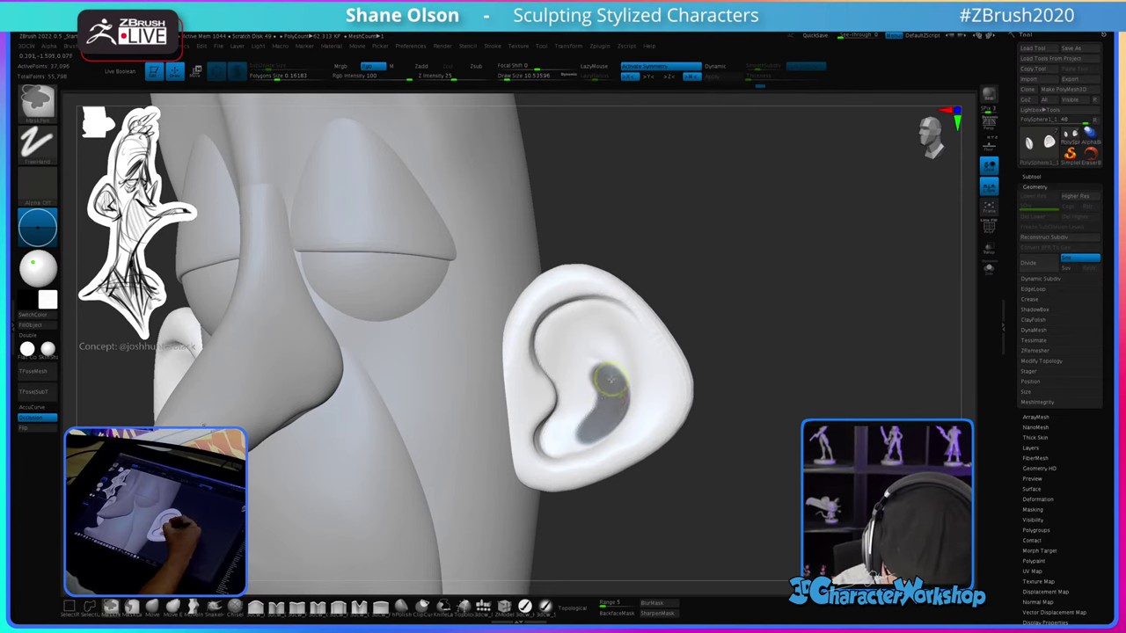
right_drag(610, 378, 591, 392)
mouse_move(591, 376)
ctrl+mouse_down()
mouse_move(583, 426)
mouse_move(601, 397)
ctrl+mouse_up()
right_drag(621, 442, 631, 425)
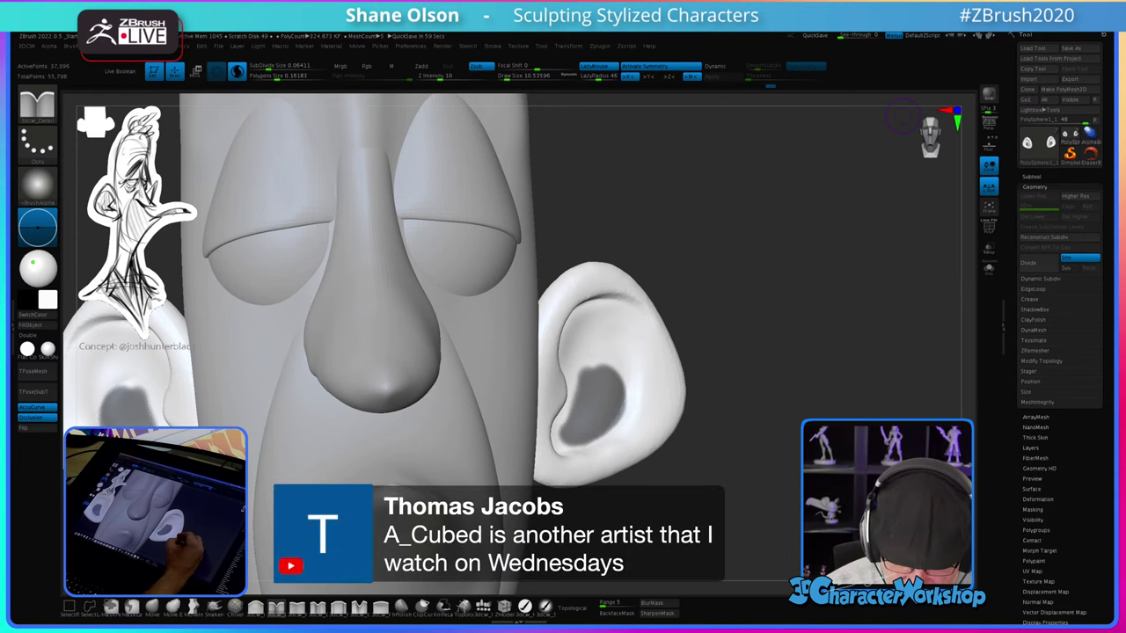
key(ctrl)
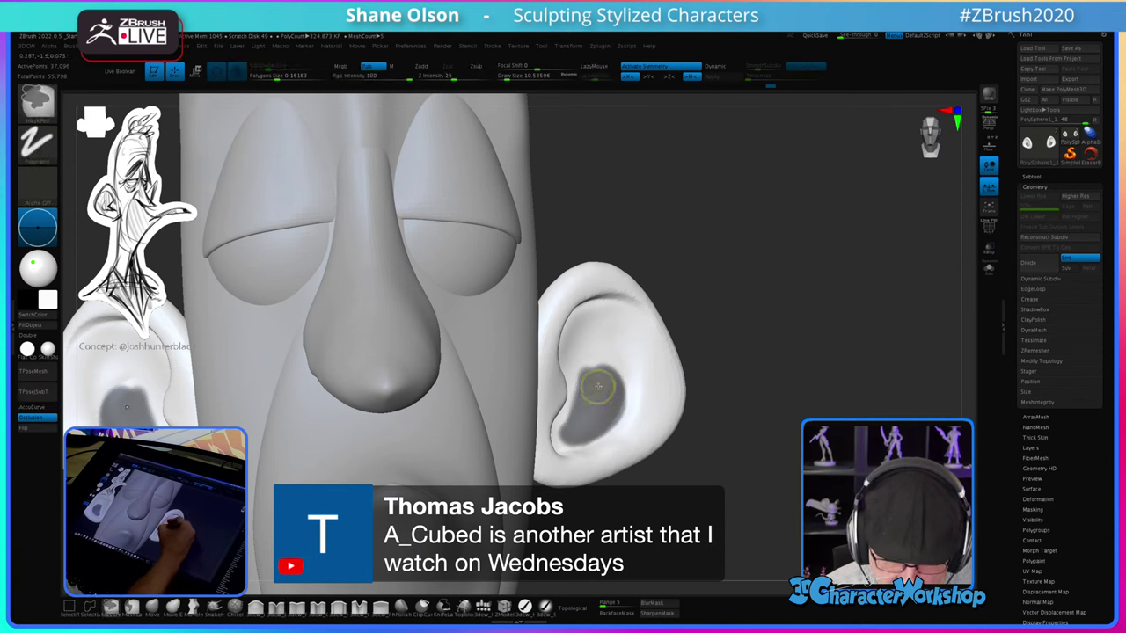
right_drag(591, 387, 572, 414)
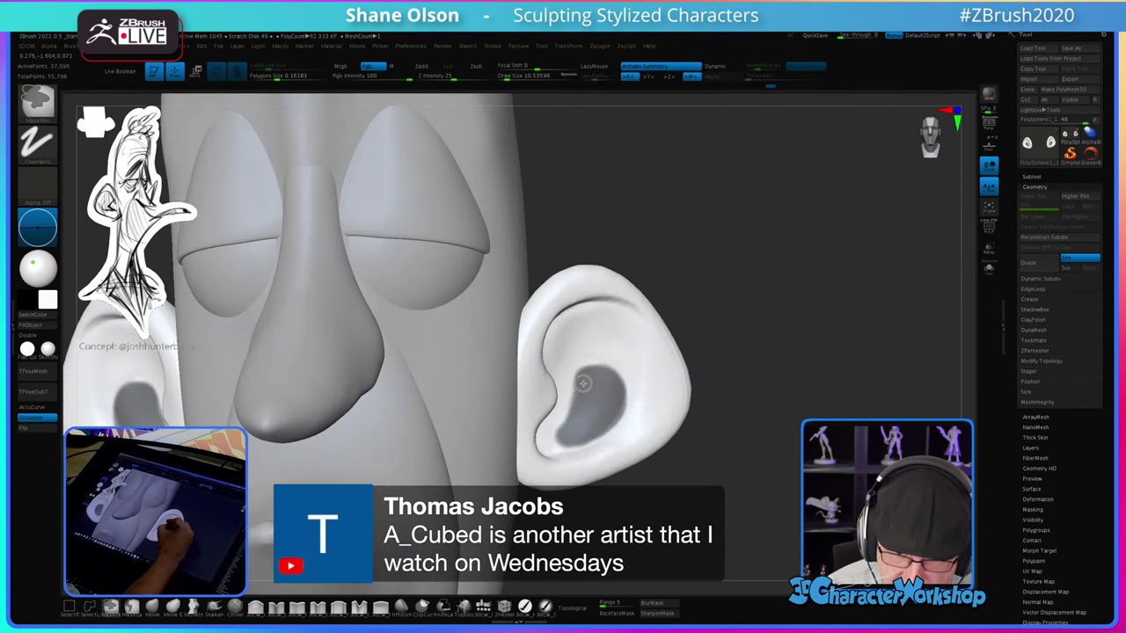
right_drag(628, 470, 626, 467)
ctrl+click(654, 483)
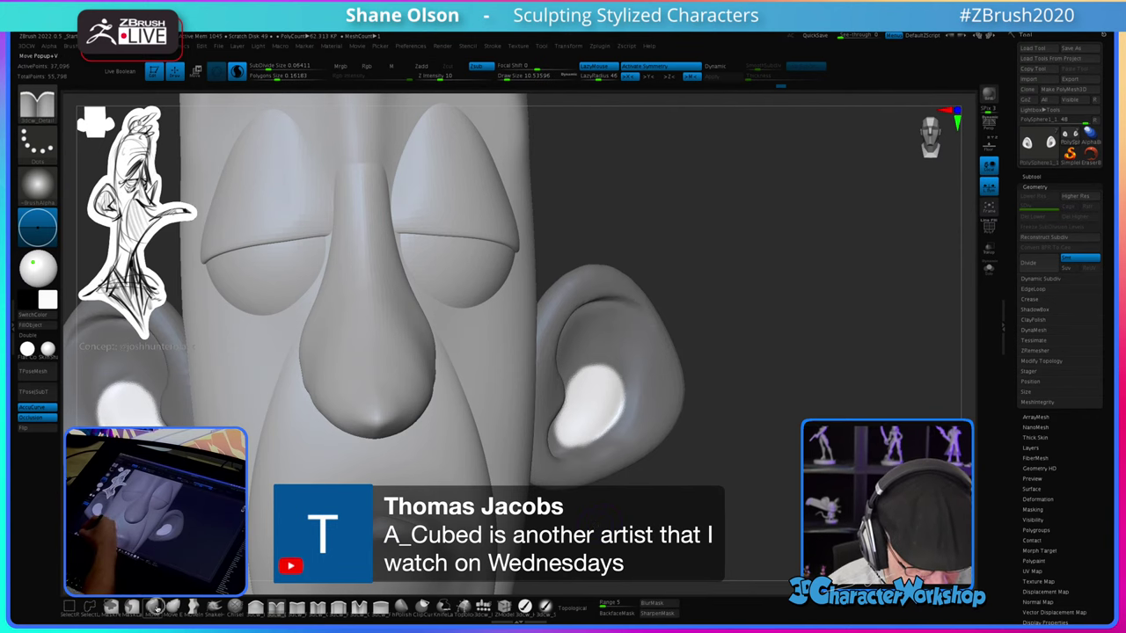
mouse_move(664, 495)
right_down()
mouse_move(630, 423)
mouse_move(607, 409)
mouse_move(603, 448)
mouse_move(635, 394)
mouse_move(617, 413)
mouse_move(618, 400)
mouse_move(608, 459)
mouse_move(607, 430)
mouse_move(623, 428)
mouse_move(616, 414)
mouse_move(607, 429)
mouse_move(611, 412)
mouse_move(616, 435)
mouse_move(625, 423)
mouse_move(615, 436)
mouse_move(689, 505)
mouse_move(689, 492)
mouse_move(739, 502)
mouse_move(724, 496)
right_up()
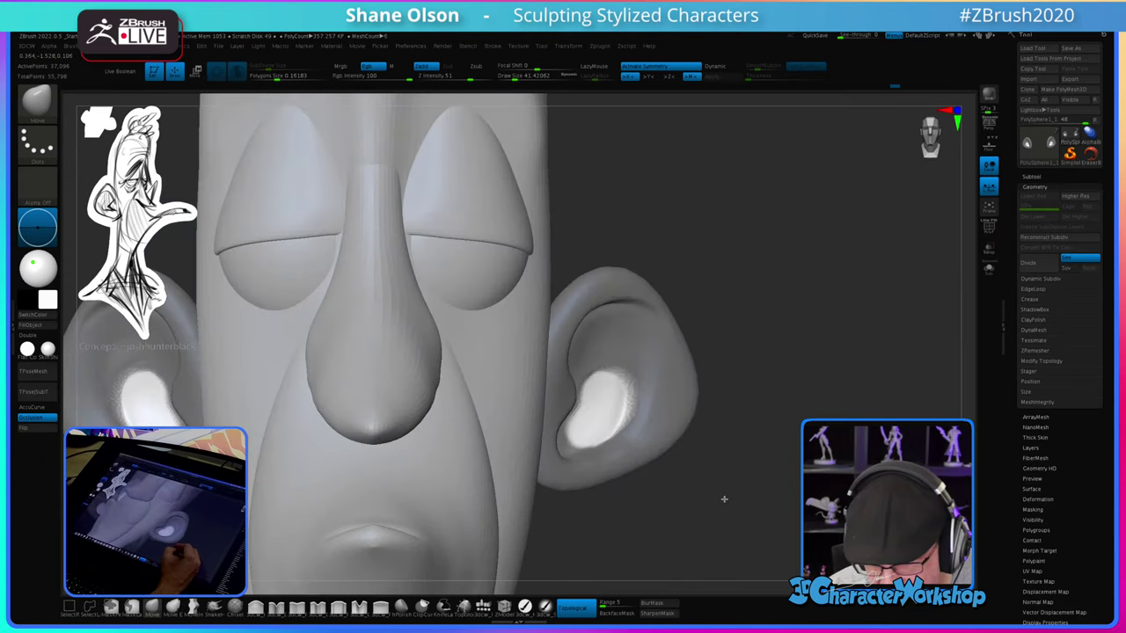
ctrl+drag(726, 505, 729, 490)
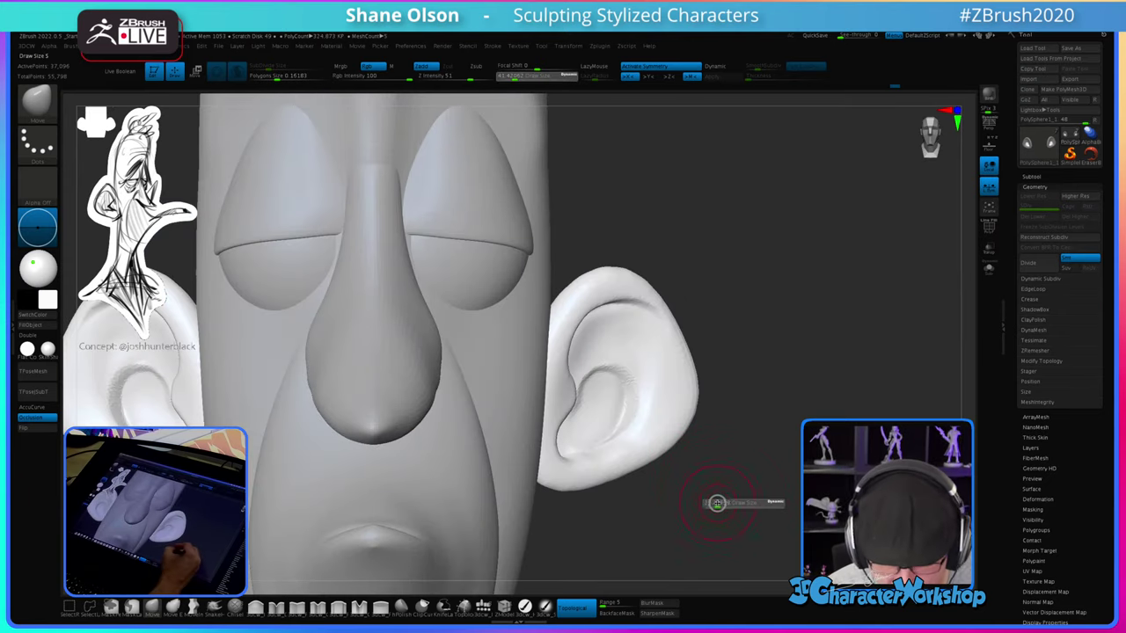
Smooth the right ear's upper rim and shrink the brush to about size 14
mouse_move(713, 495)
right_down()
mouse_move(605, 417)
mouse_move(674, 452)
mouse_move(624, 381)
right_up()
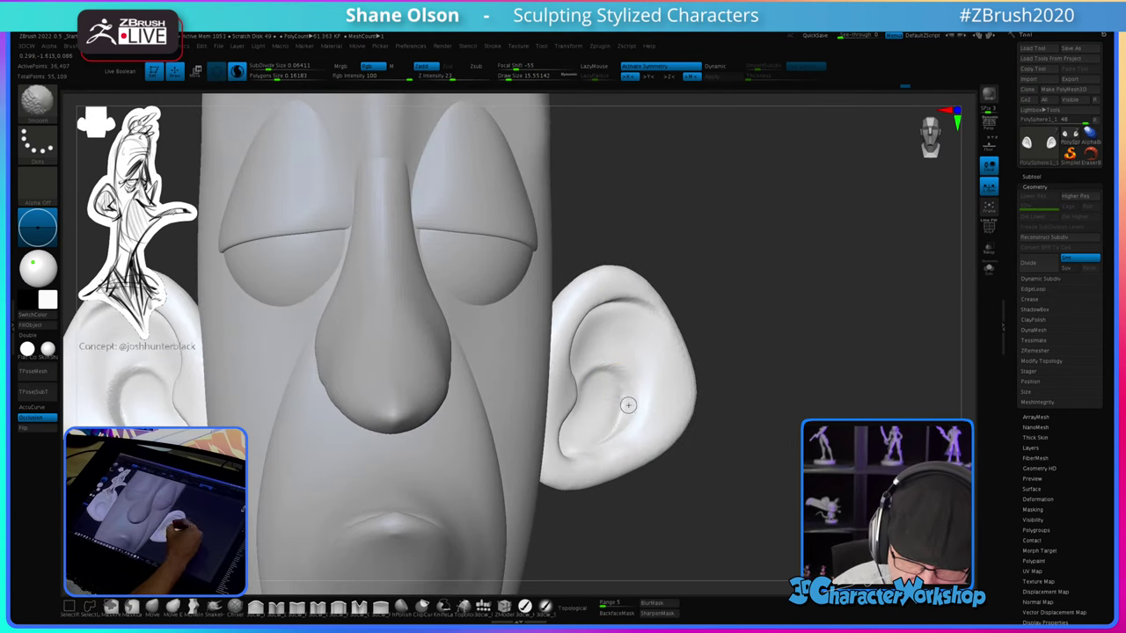
mouse_move(731, 495)
ctrl+right_down()
mouse_move(722, 467)
mouse_move(690, 473)
mouse_move(711, 470)
mouse_move(712, 450)
mouse_move(721, 467)
mouse_move(712, 495)
mouse_move(718, 391)
ctrl+right_up()
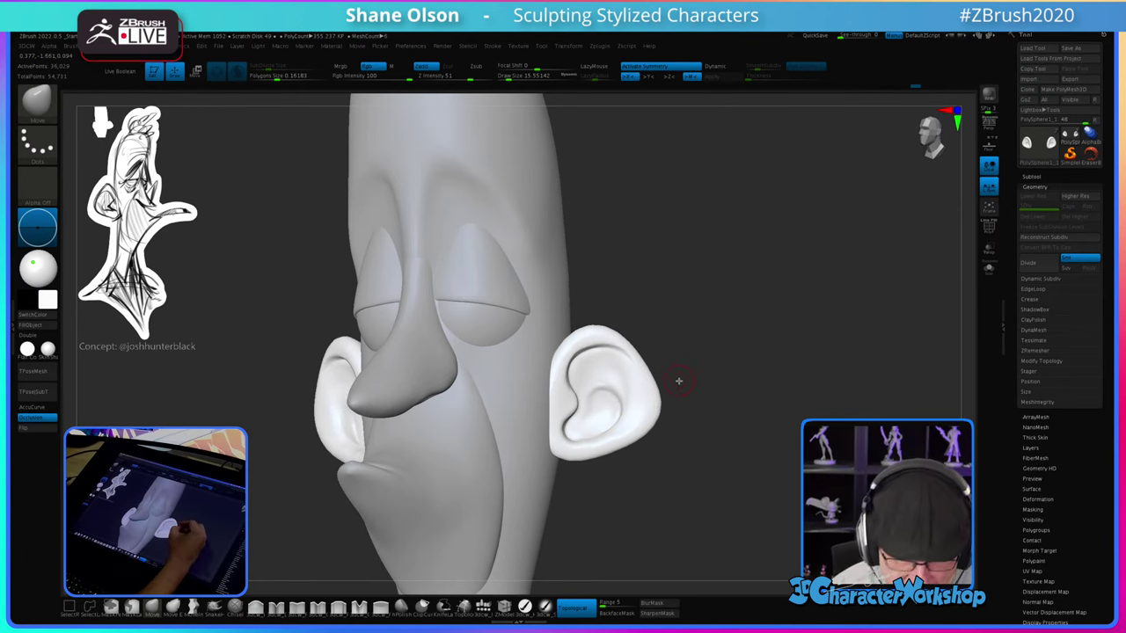
mouse_move(684, 373)
shift+mouse_down()
mouse_move(621, 347)
mouse_move(641, 372)
mouse_move(662, 324)
shift+mouse_up()
right_drag(668, 323, 659, 358)
key(s)
drag(681, 370, 604, 415)
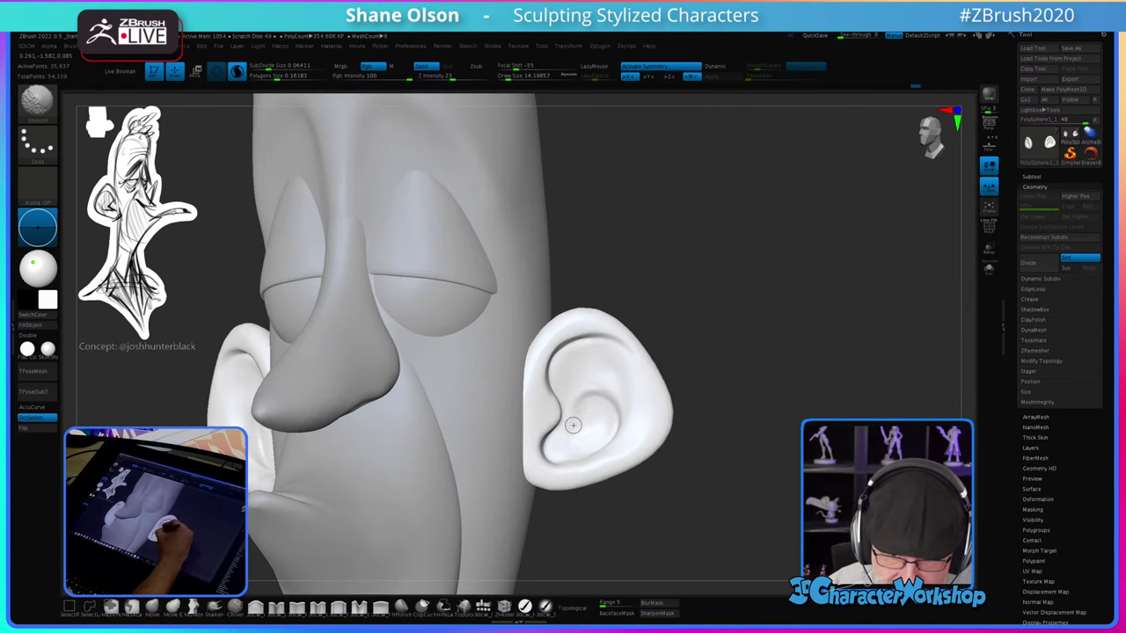
mouse_move(586, 452)
right_down()
mouse_move(694, 463)
mouse_move(578, 373)
mouse_move(609, 365)
right_up()
key(b)
key(m)
key(t)
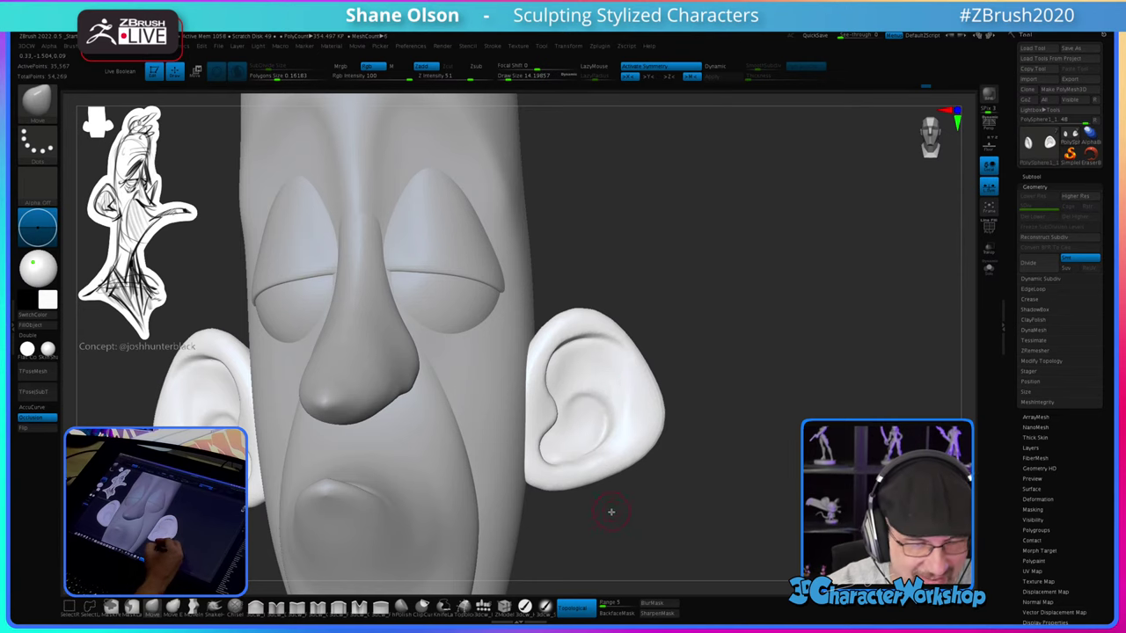
Sculpt the ear's inner bowl with the brush at about size 36.93
right_drag(610, 511, 351, 573)
key(s)
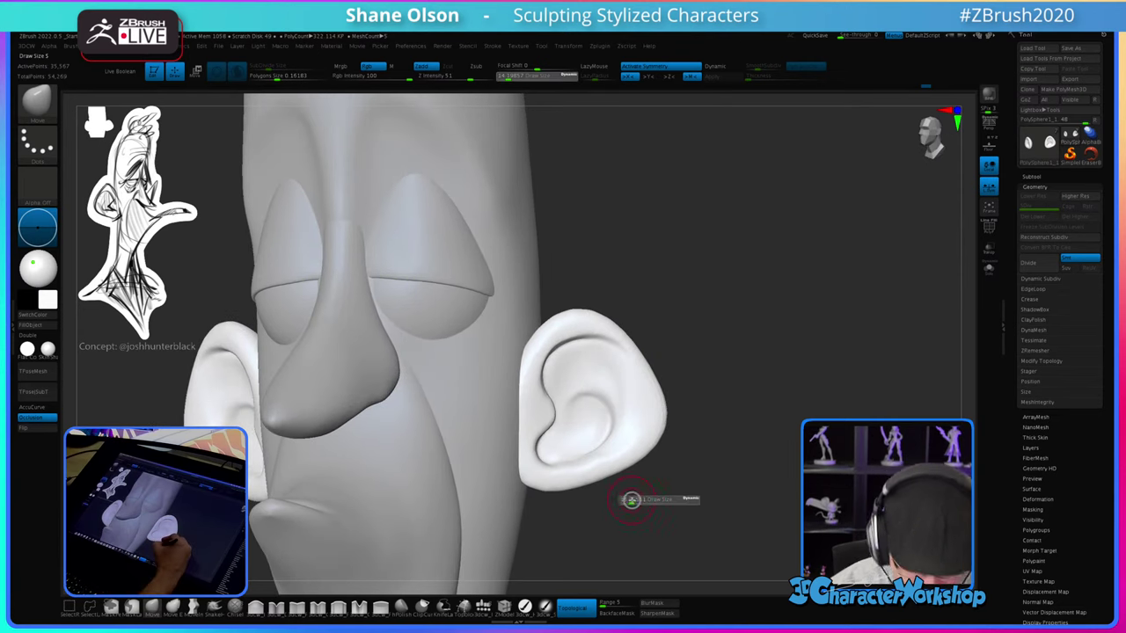
drag(635, 500, 649, 499)
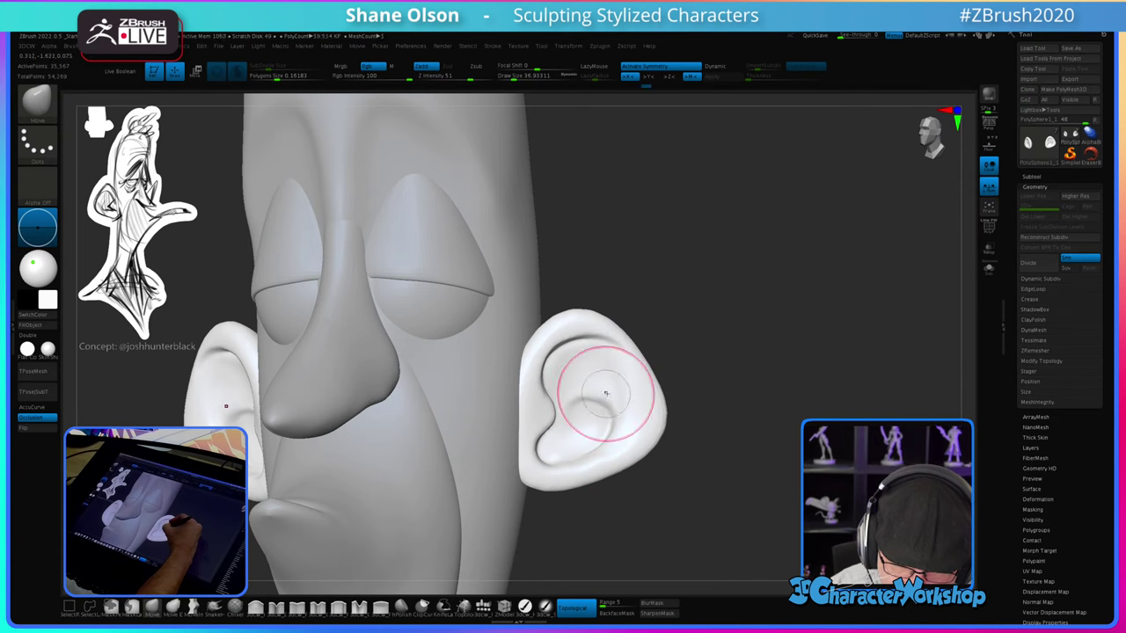
mouse_move(614, 404)
mouse_down()
mouse_move(606, 427)
mouse_move(628, 378)
mouse_move(595, 434)
mouse_move(541, 437)
mouse_move(539, 427)
mouse_move(578, 422)
mouse_move(551, 423)
mouse_up()
key(bracketleft)
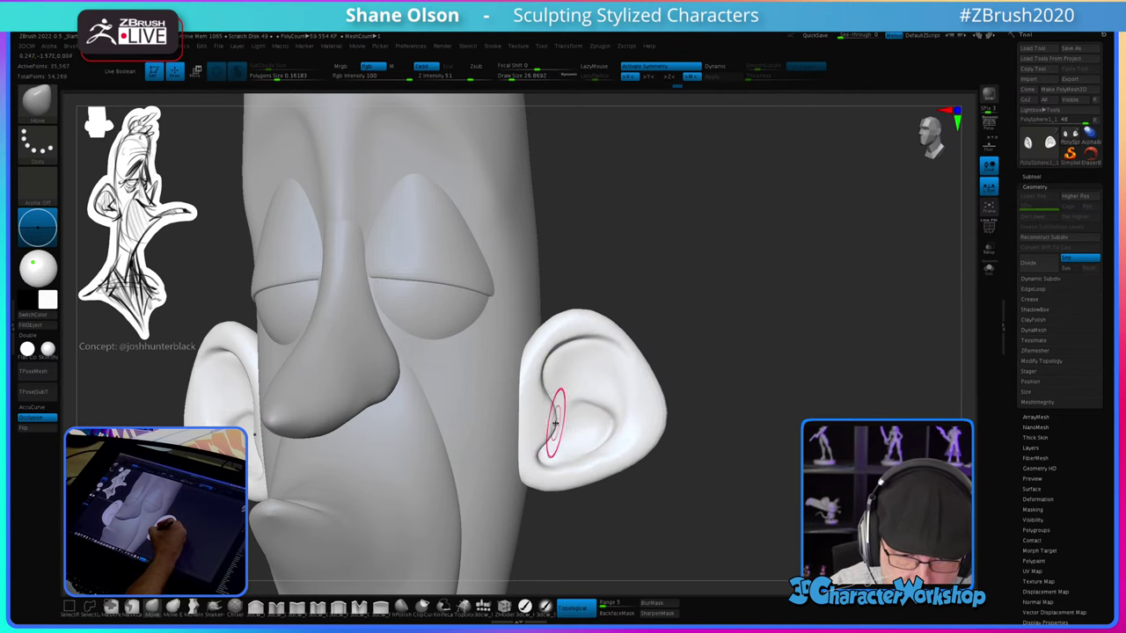
key(s)
click(717, 460)
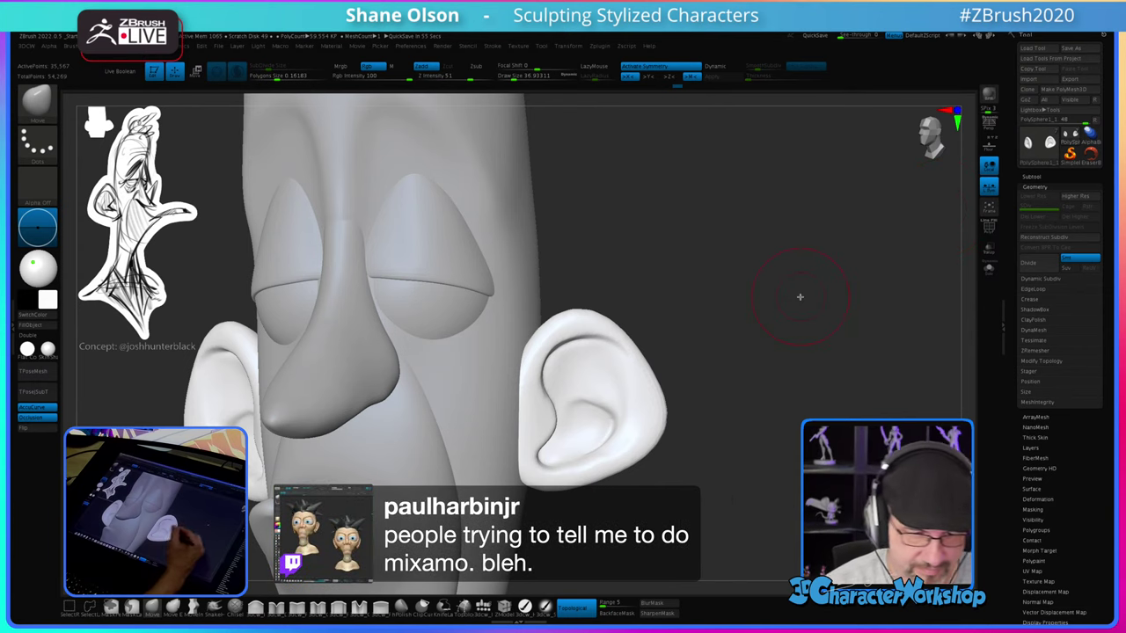
Reshape the ear's inner fold and refine the crease above the lobe
mouse_move(665, 448)
mouse_down()
mouse_move(666, 429)
mouse_move(566, 352)
mouse_move(586, 466)
mouse_move(575, 410)
mouse_move(595, 381)
mouse_move(548, 402)
mouse_up()
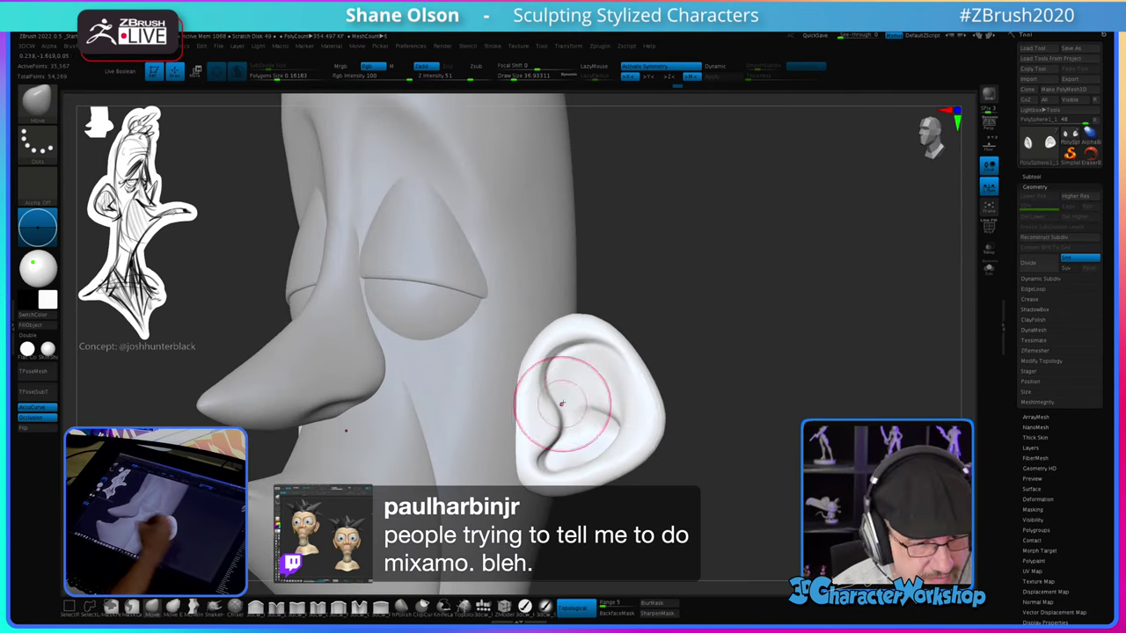
mouse_move(566, 352)
mouse_down()
mouse_move(570, 390)
mouse_move(578, 377)
mouse_move(573, 460)
mouse_move(576, 400)
mouse_up()
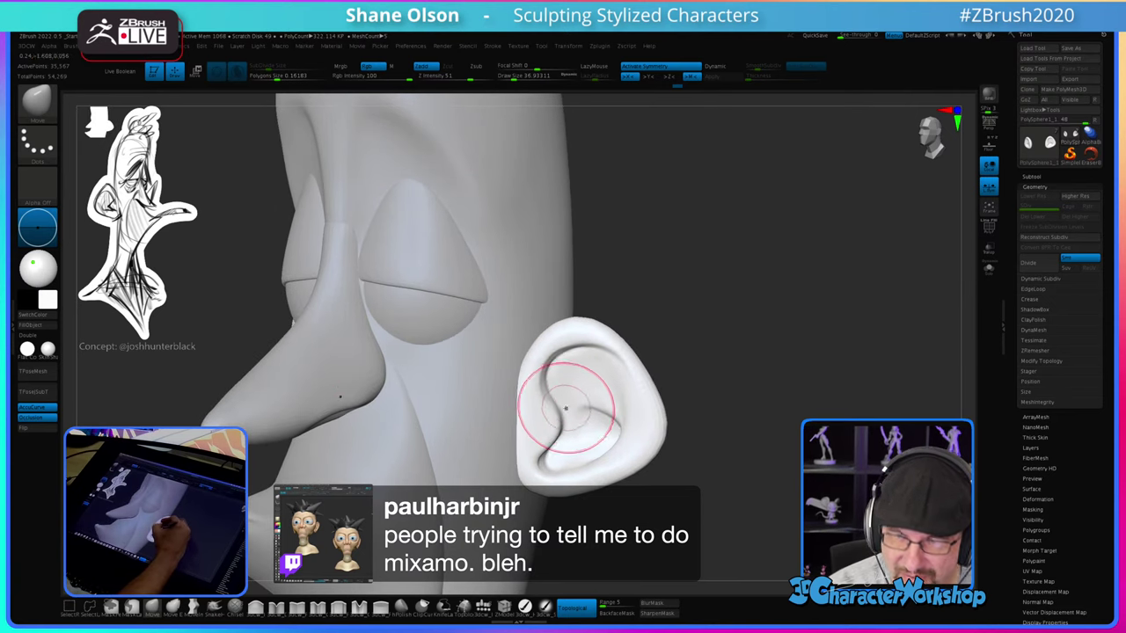
mouse_move(571, 390)
mouse_down()
mouse_move(573, 440)
mouse_move(564, 410)
mouse_up()
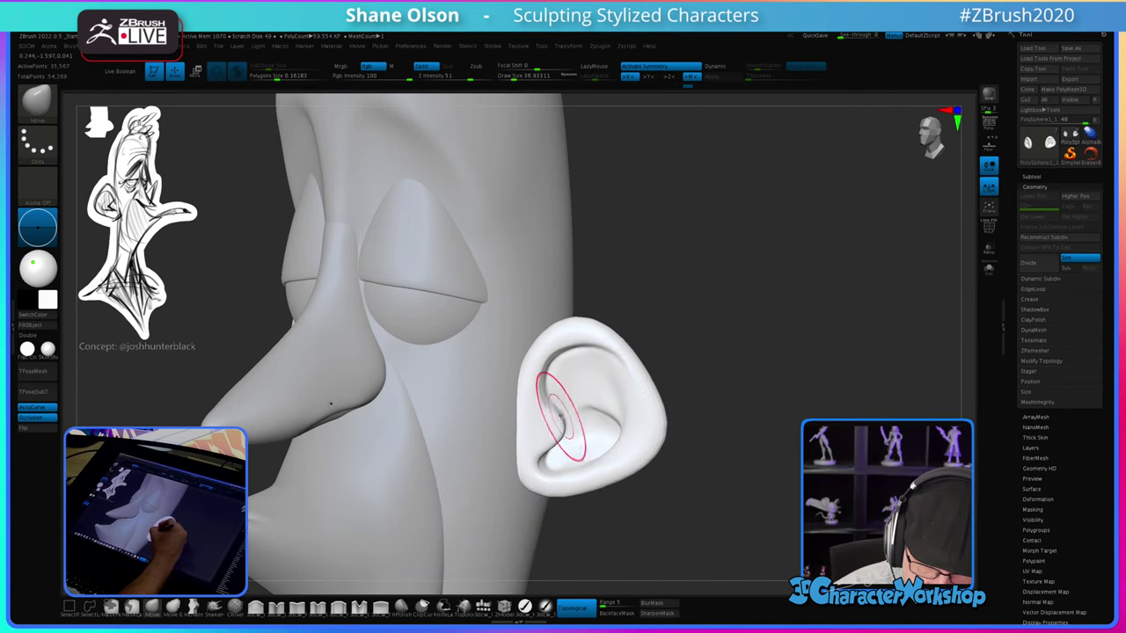
mouse_move(573, 410)
right_down()
mouse_move(578, 377)
mouse_move(542, 446)
right_up()
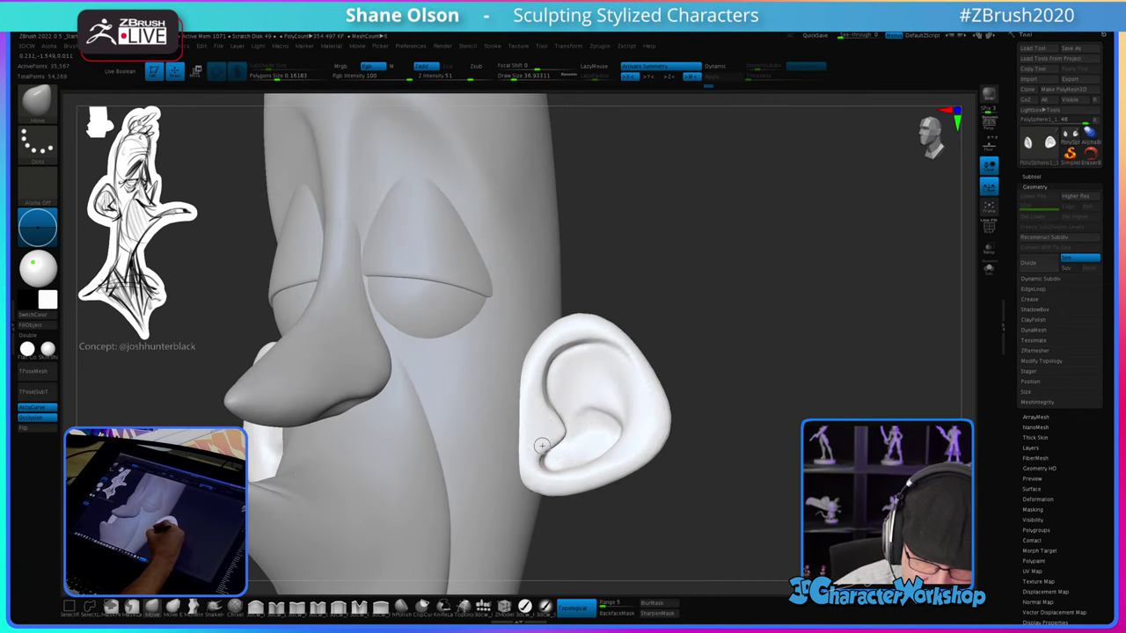
drag(563, 447, 547, 475)
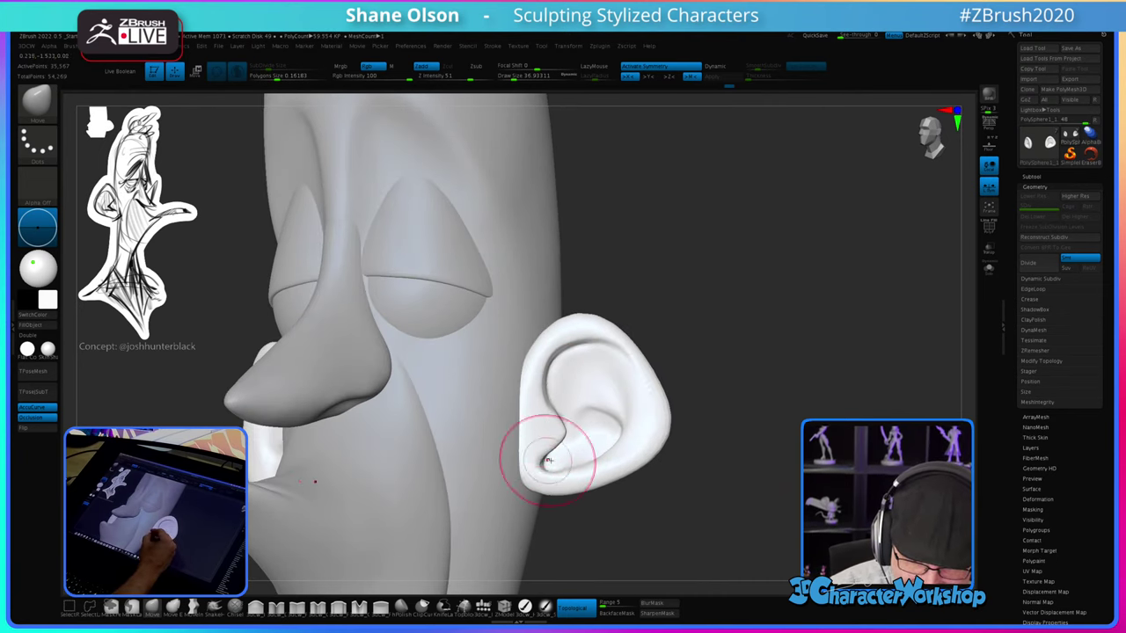
mouse_move(604, 472)
right_down()
mouse_move(628, 477)
mouse_move(618, 517)
right_up()
key(bracketleft)
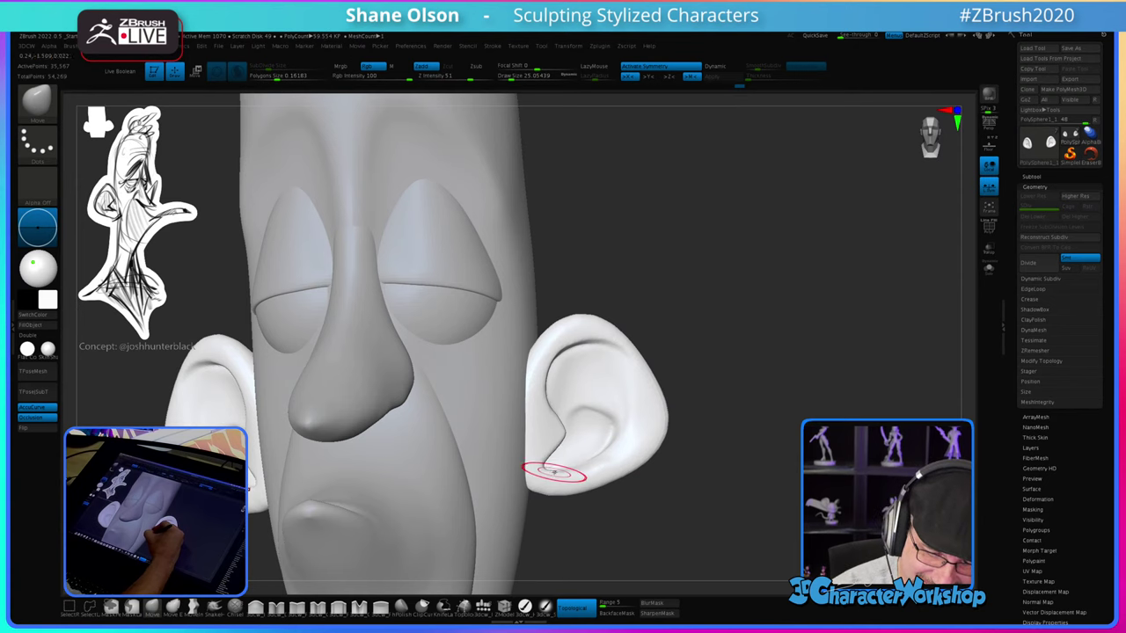
key(bracketright)
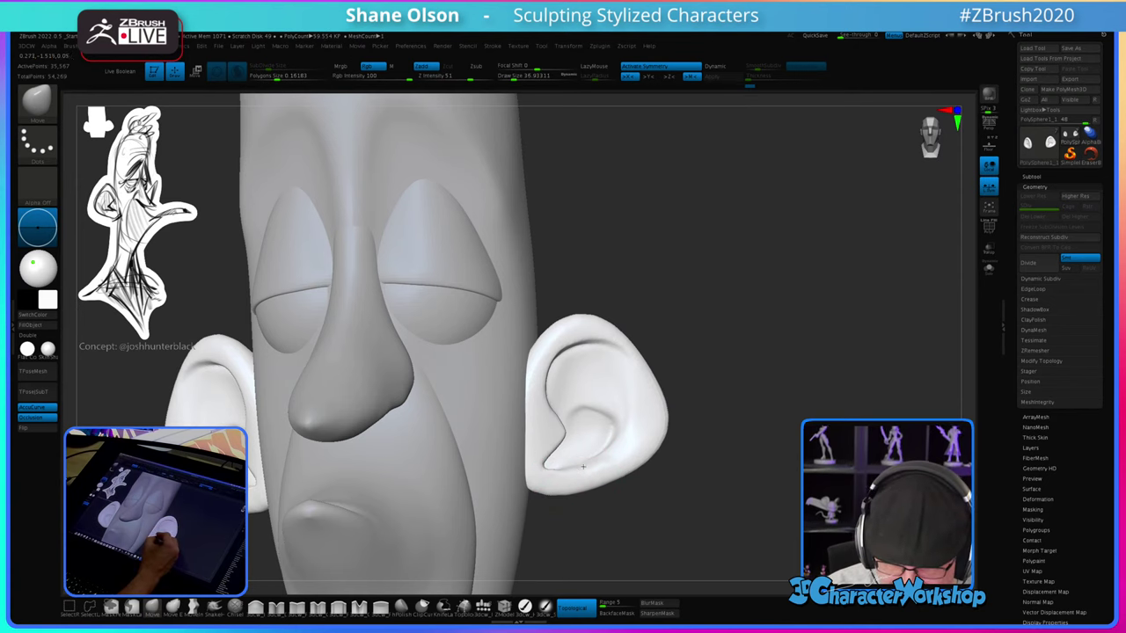
mouse_move(604, 452)
right_down()
mouse_move(648, 523)
mouse_move(668, 515)
right_up()
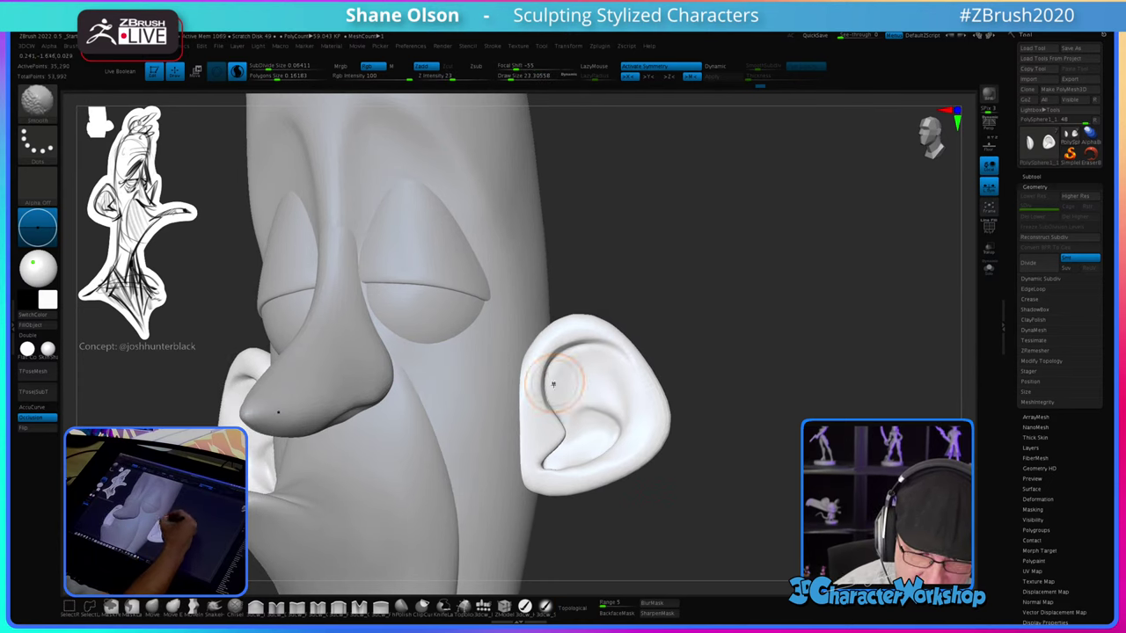
mouse_move(627, 515)
right_down()
mouse_move(646, 533)
mouse_move(661, 519)
mouse_move(661, 468)
right_up()
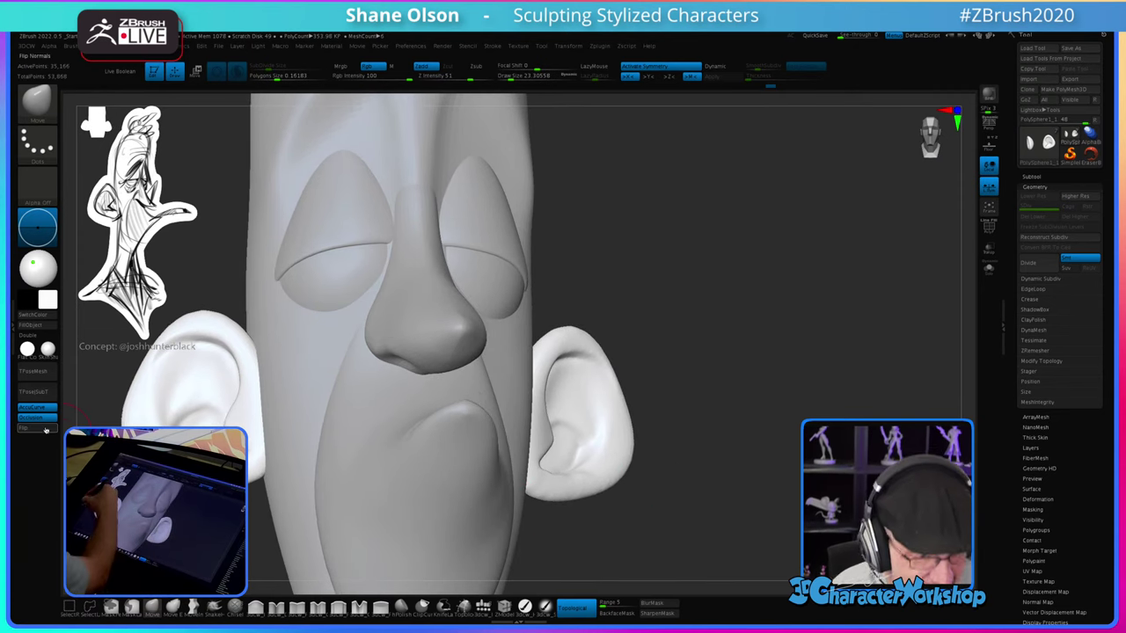
Smooth a small ear area at brush size about 11.69, then reset size to 28.75
key(s)
drag(629, 505, 620, 505)
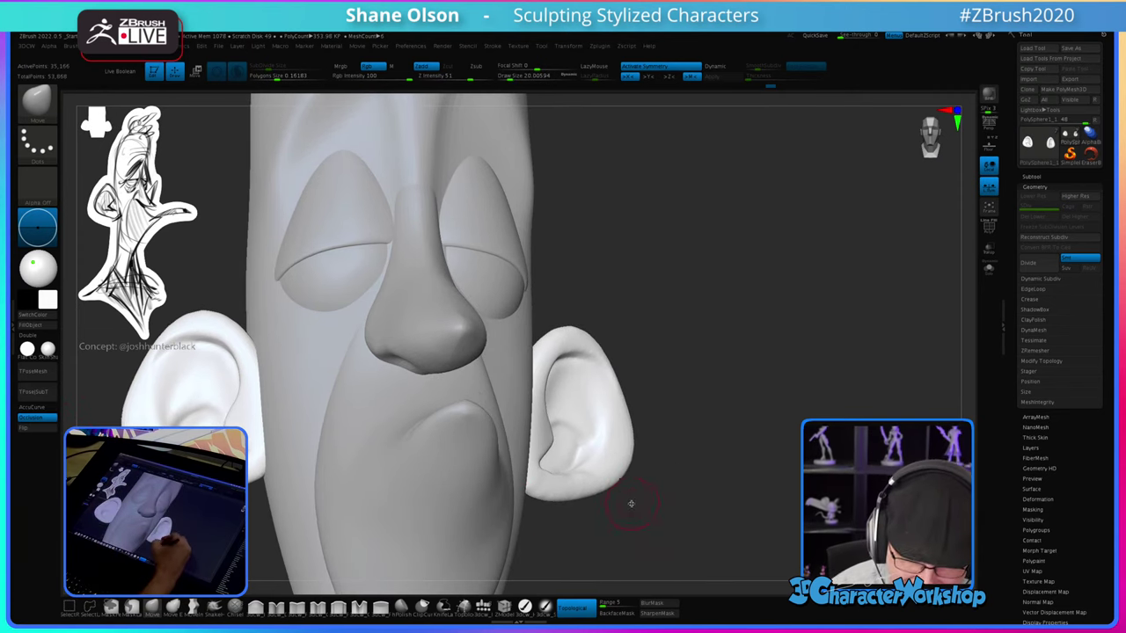
right_drag(631, 501, 619, 468)
key(s)
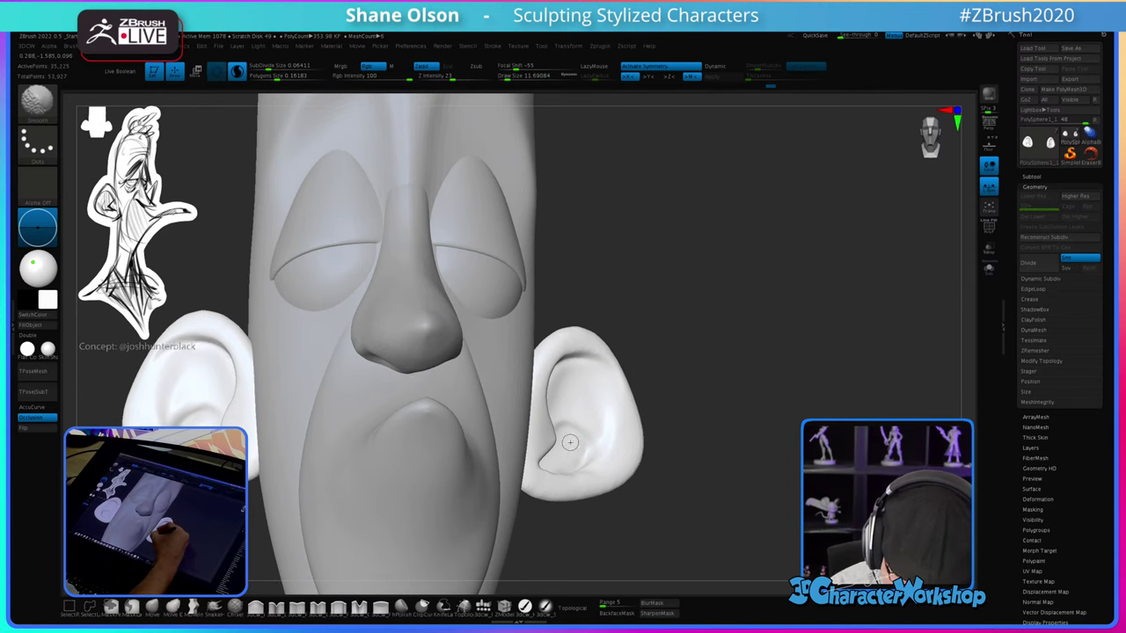
right_drag(634, 468, 628, 485)
key(shift)
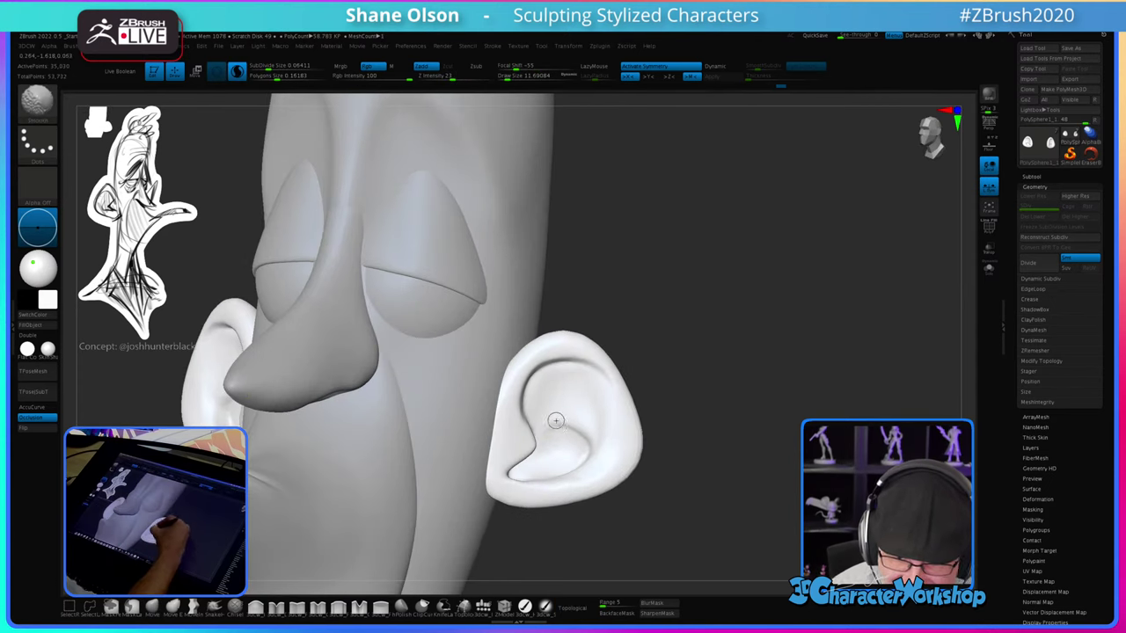
shift+drag(550, 420, 566, 447)
mouse_move(565, 448)
right_down()
mouse_move(686, 531)
mouse_move(666, 535)
mouse_move(695, 531)
mouse_move(681, 518)
mouse_move(696, 467)
mouse_move(666, 465)
mouse_move(659, 498)
mouse_move(666, 485)
mouse_move(633, 495)
mouse_move(651, 494)
right_up()
key(s)
click(699, 452)
key(shift)
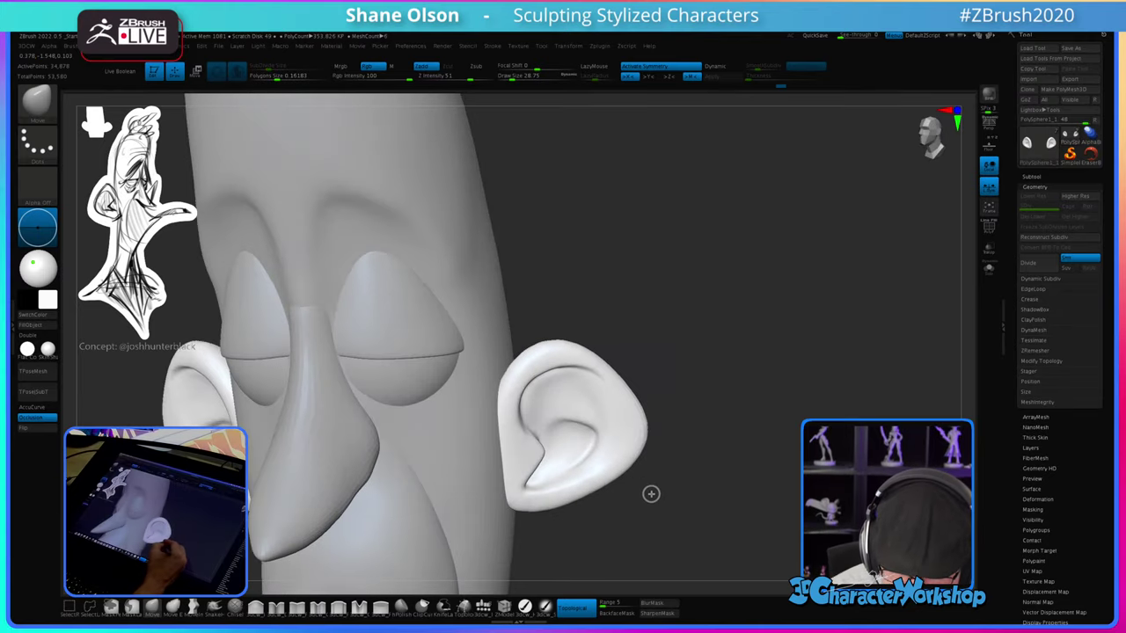
key(b)
key(h)
key(p)
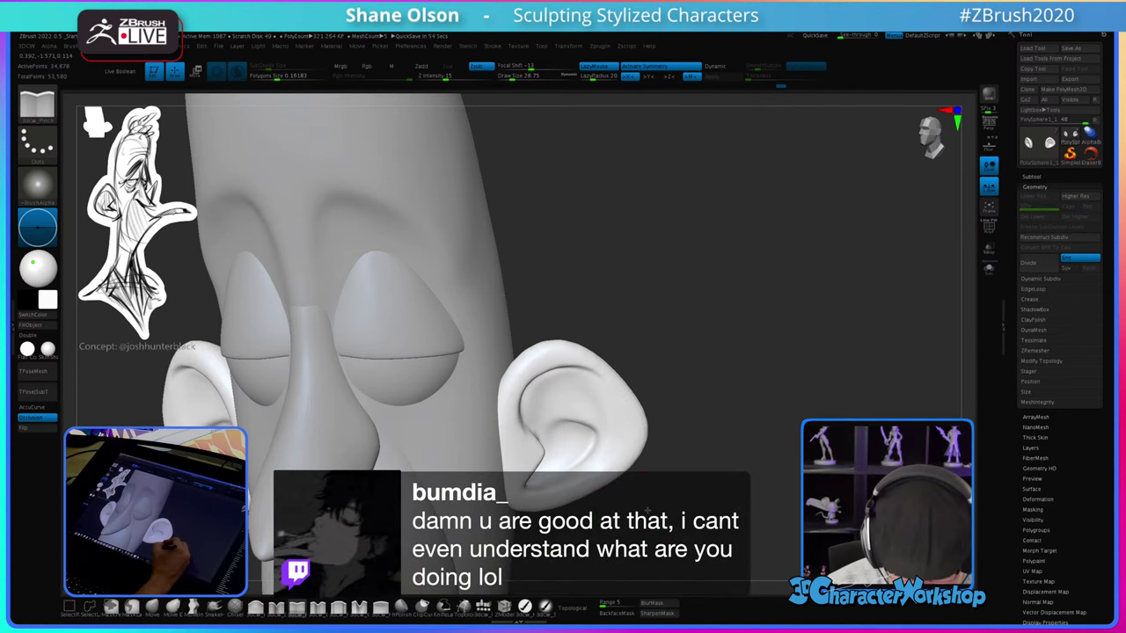
mouse_move(651, 510)
mouse_down()
mouse_move(643, 506)
mouse_move(664, 499)
mouse_up()
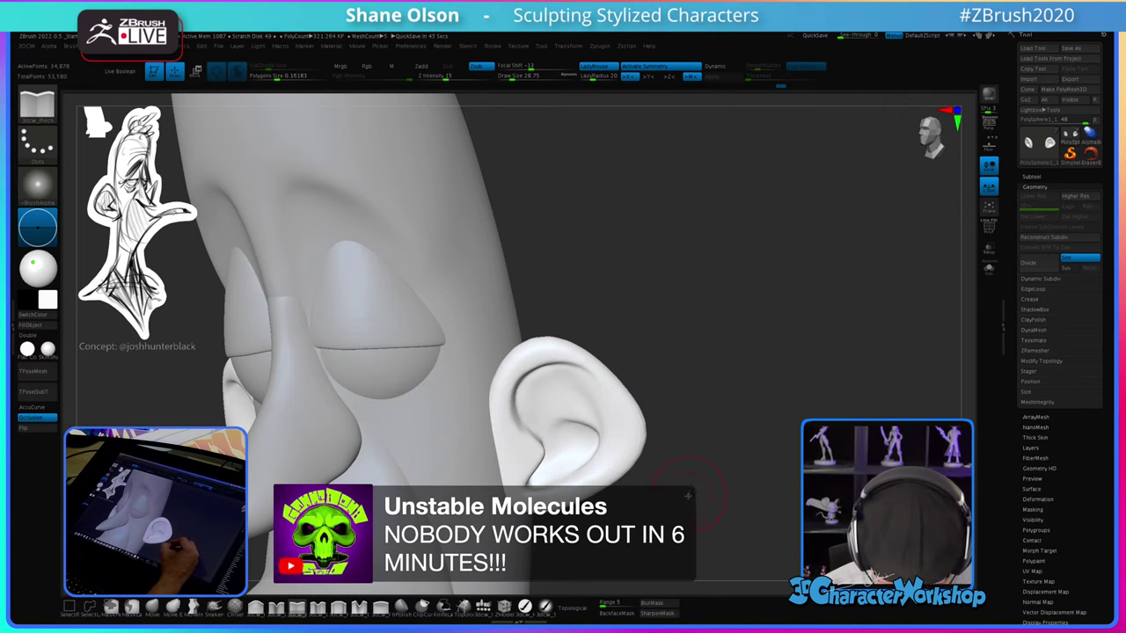
drag(692, 470, 679, 479)
key([)
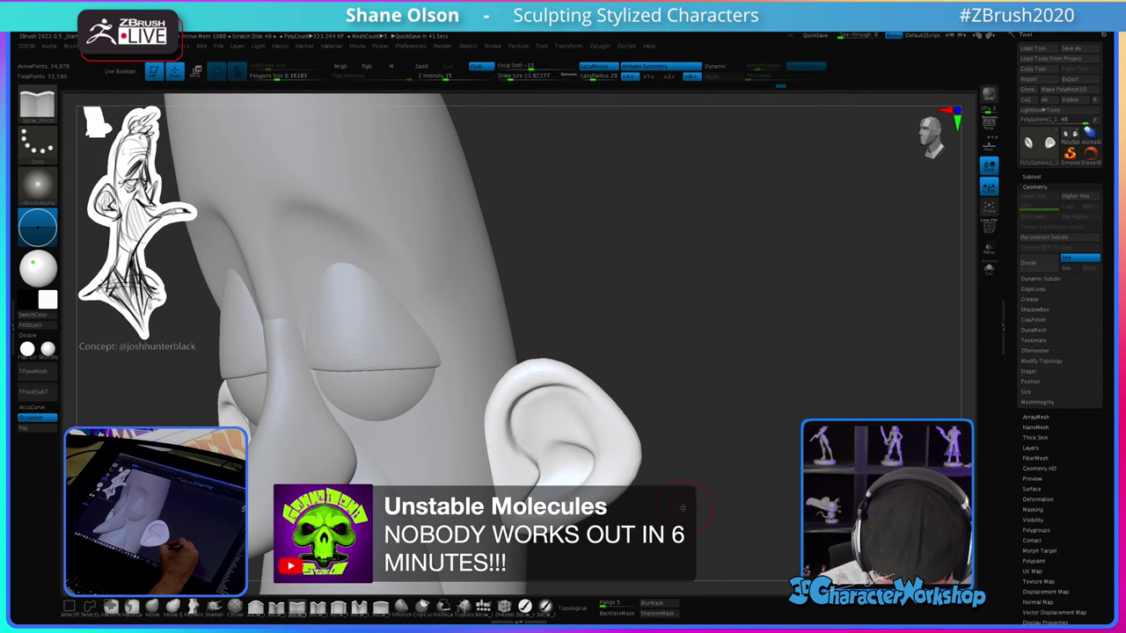
key(b)
key(Escape)
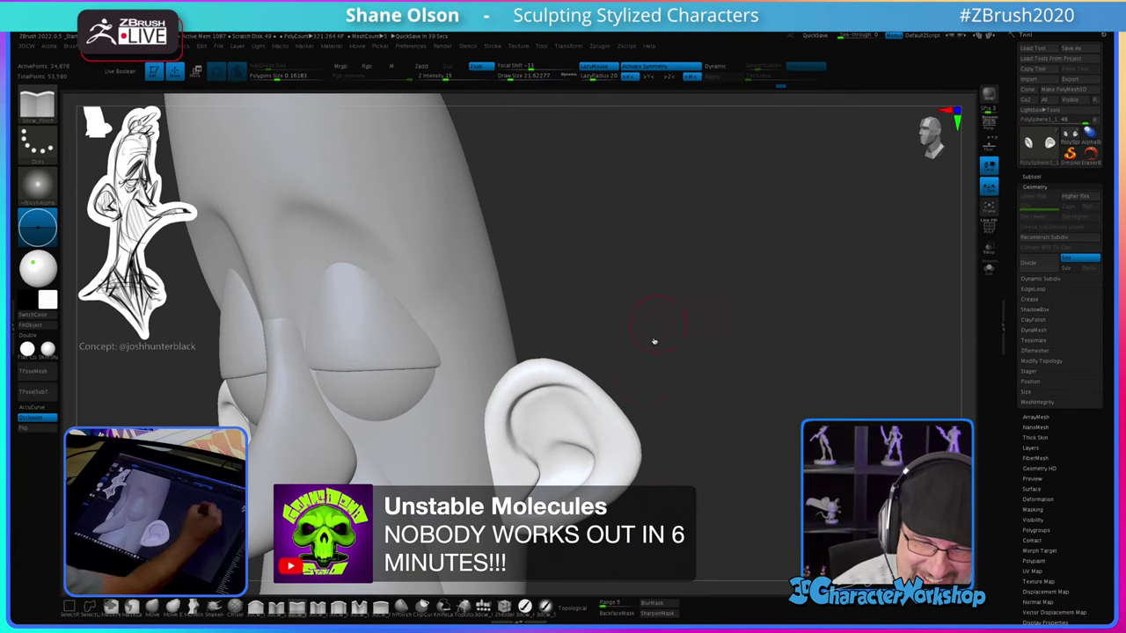
drag(679, 445, 633, 440)
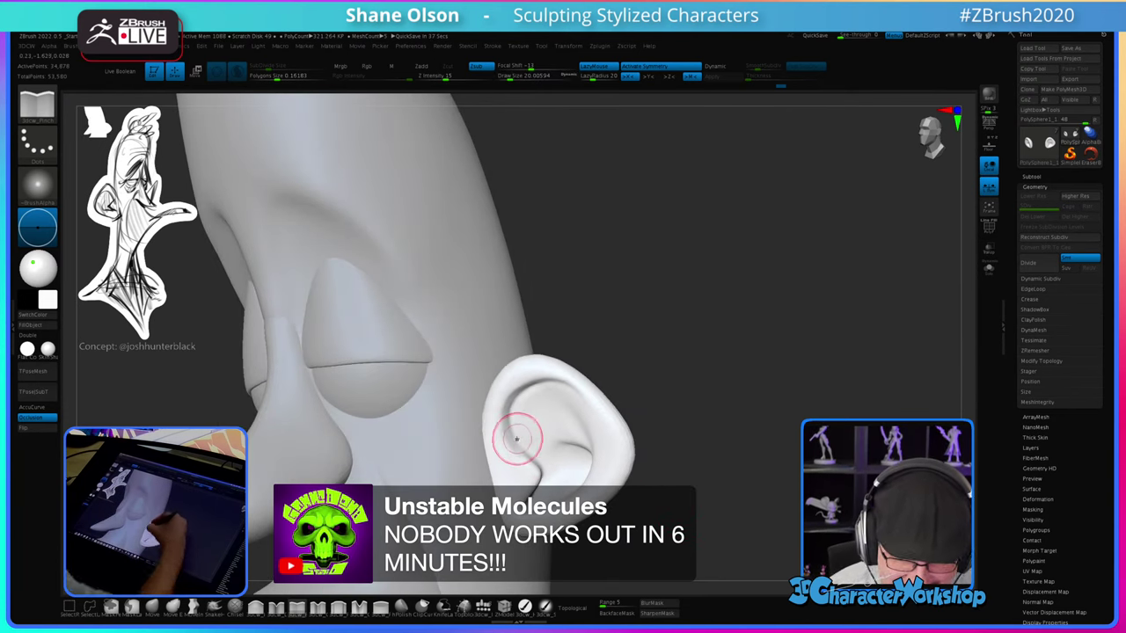
mouse_move(510, 394)
mouse_down()
mouse_move(503, 433)
mouse_move(529, 466)
mouse_move(512, 423)
mouse_move(502, 427)
mouse_move(512, 394)
mouse_move(534, 410)
mouse_up()
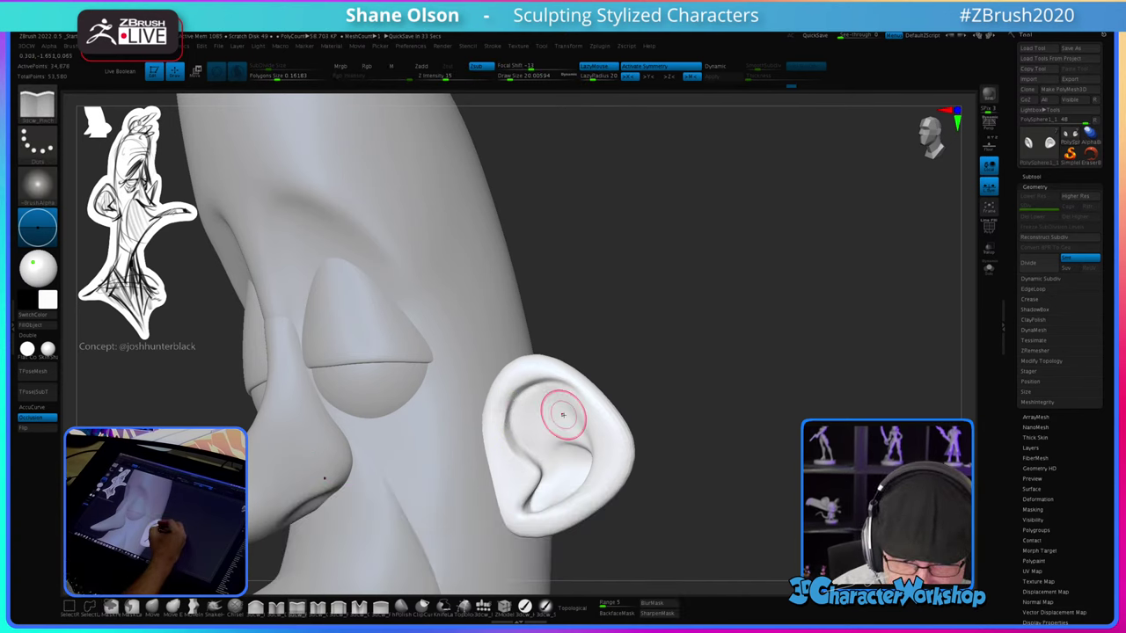
drag(440, 76, 426, 76)
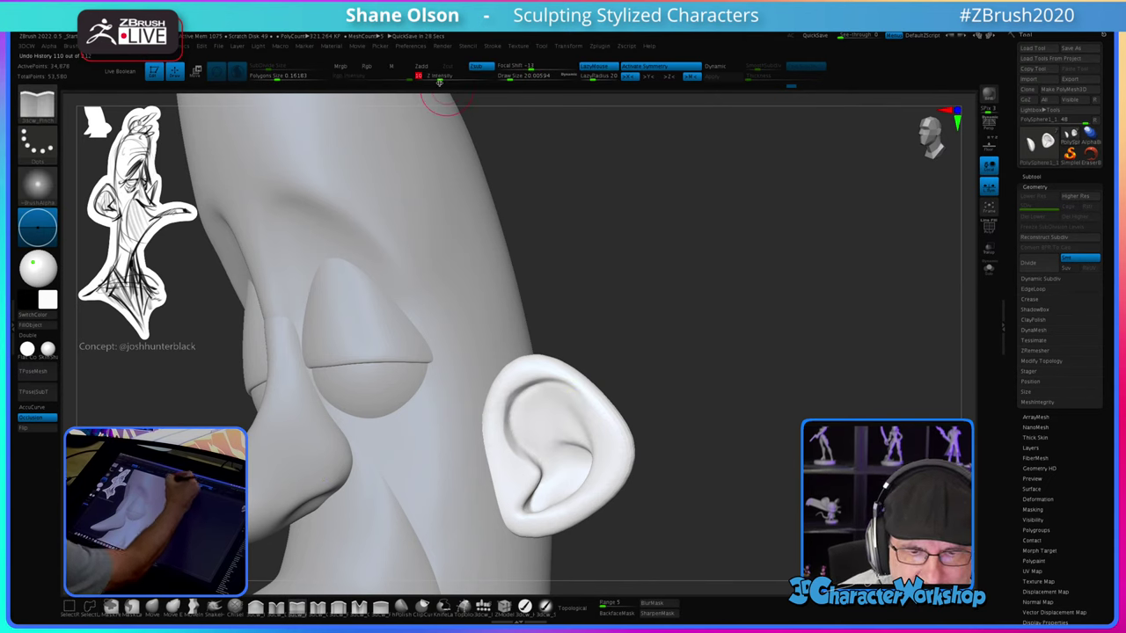
mouse_move(686, 370)
mouse_down()
mouse_move(648, 486)
mouse_move(666, 467)
mouse_up()
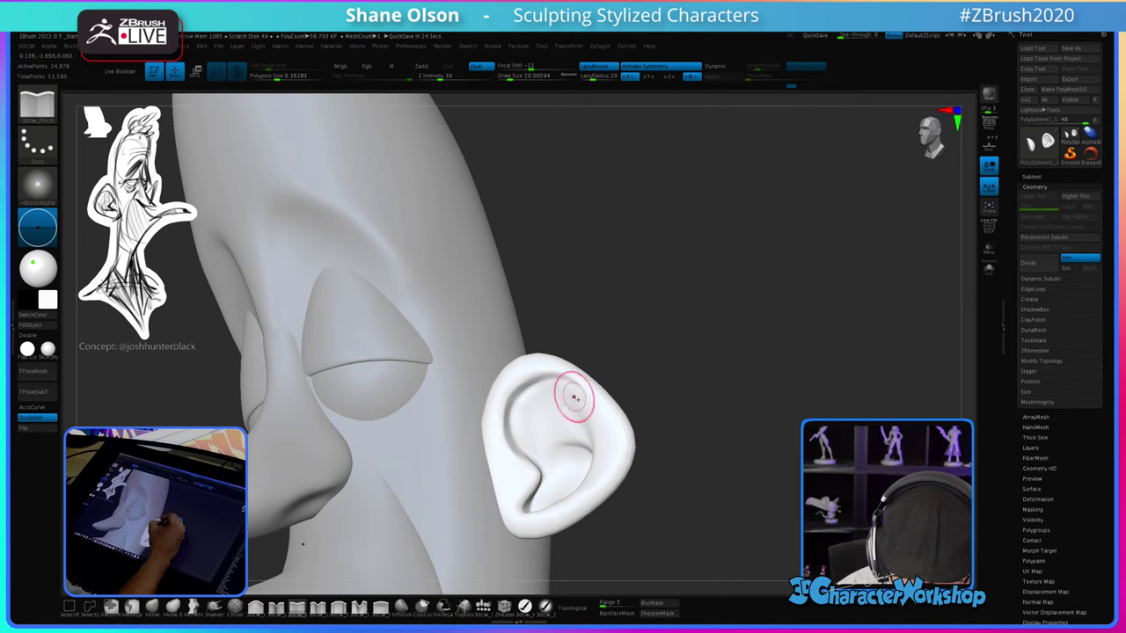
mouse_move(695, 485)
mouse_down()
mouse_move(724, 490)
mouse_move(700, 502)
mouse_move(724, 505)
mouse_move(699, 491)
mouse_up()
drag(571, 456, 572, 483)
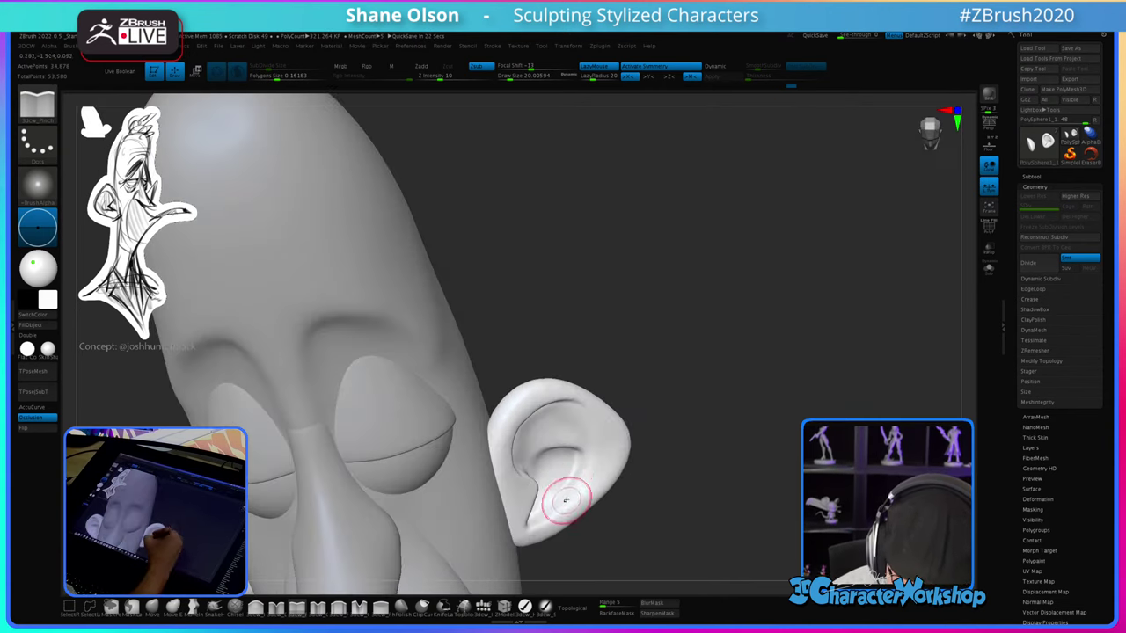
mouse_move(616, 538)
mouse_down()
mouse_move(584, 516)
mouse_move(653, 467)
mouse_move(583, 473)
mouse_up()
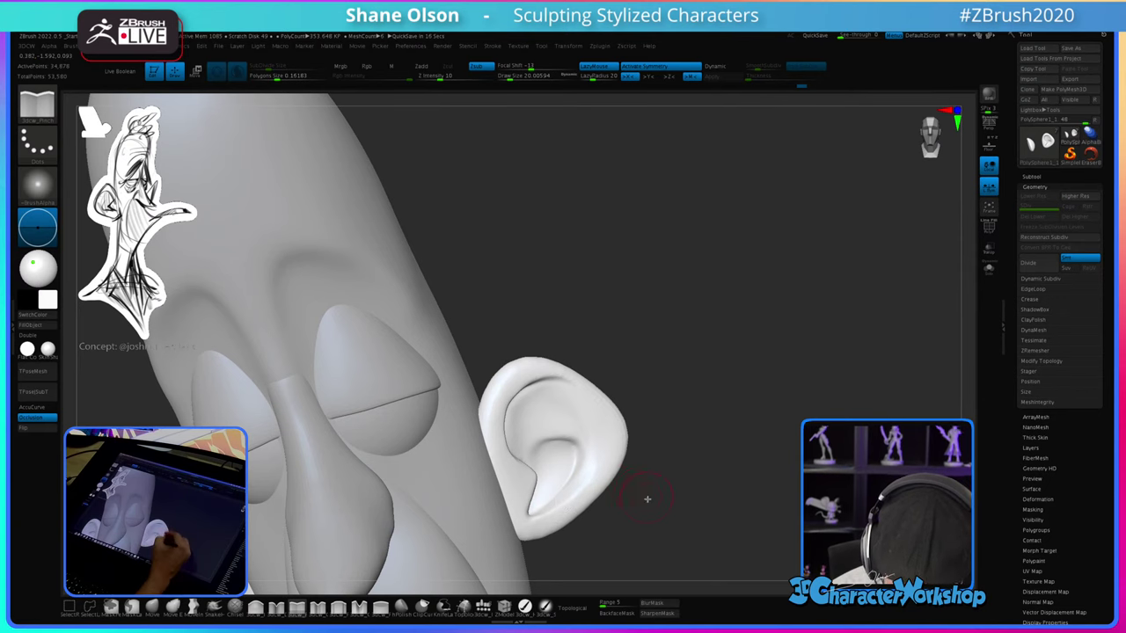
drag(645, 495, 654, 392)
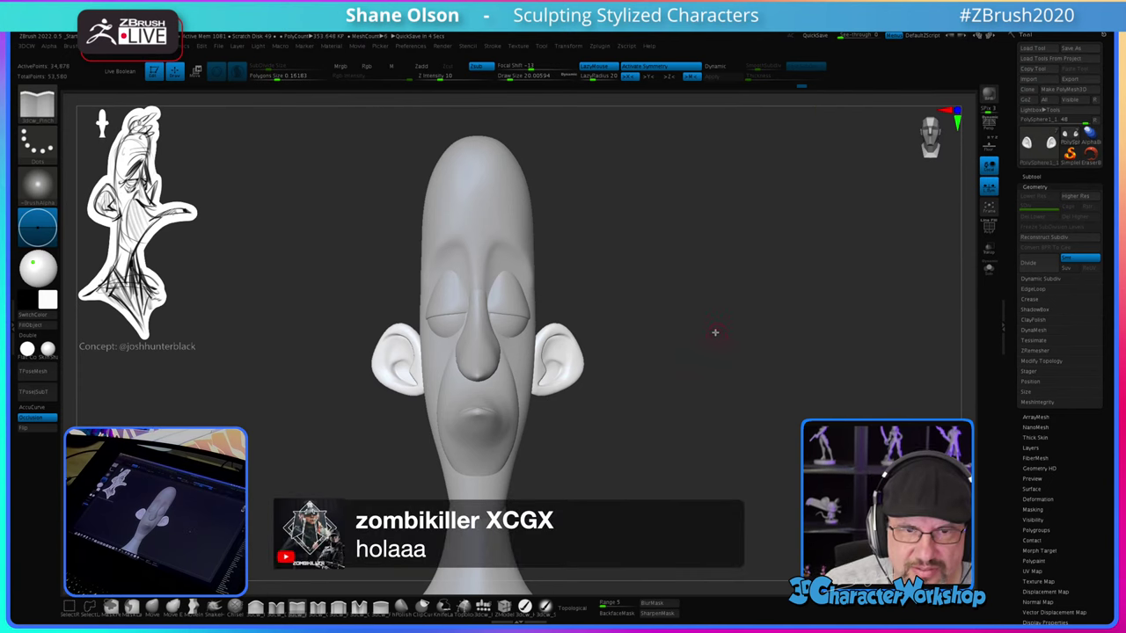
Save the sculpt as a new ZTool file with a new name in the Twitch folder
drag(715, 332, 747, 334)
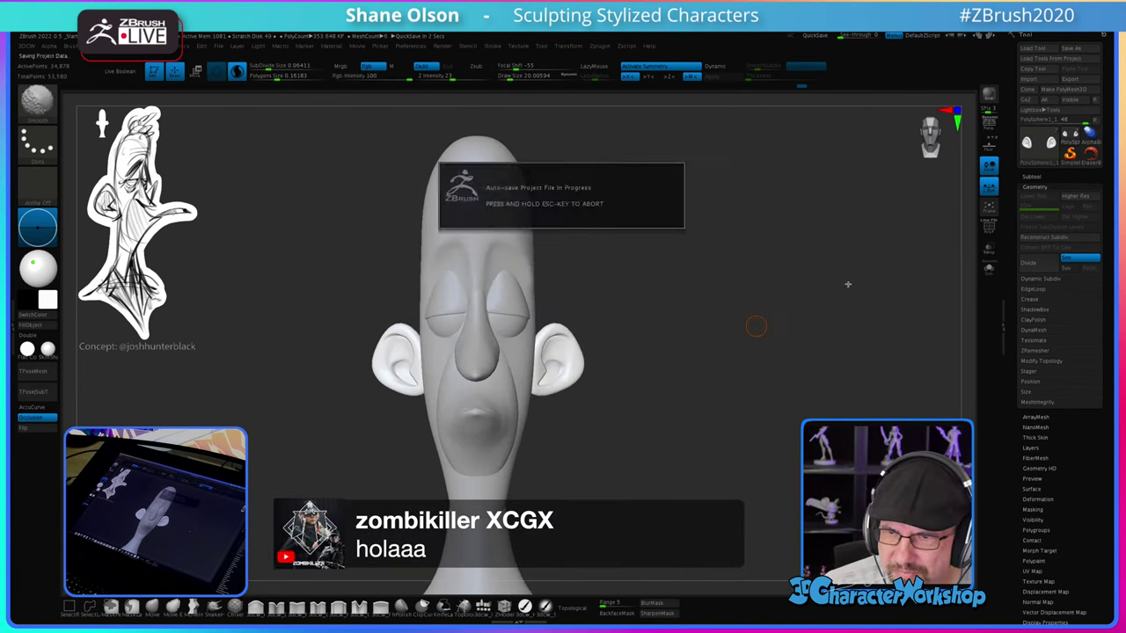
click(1069, 47)
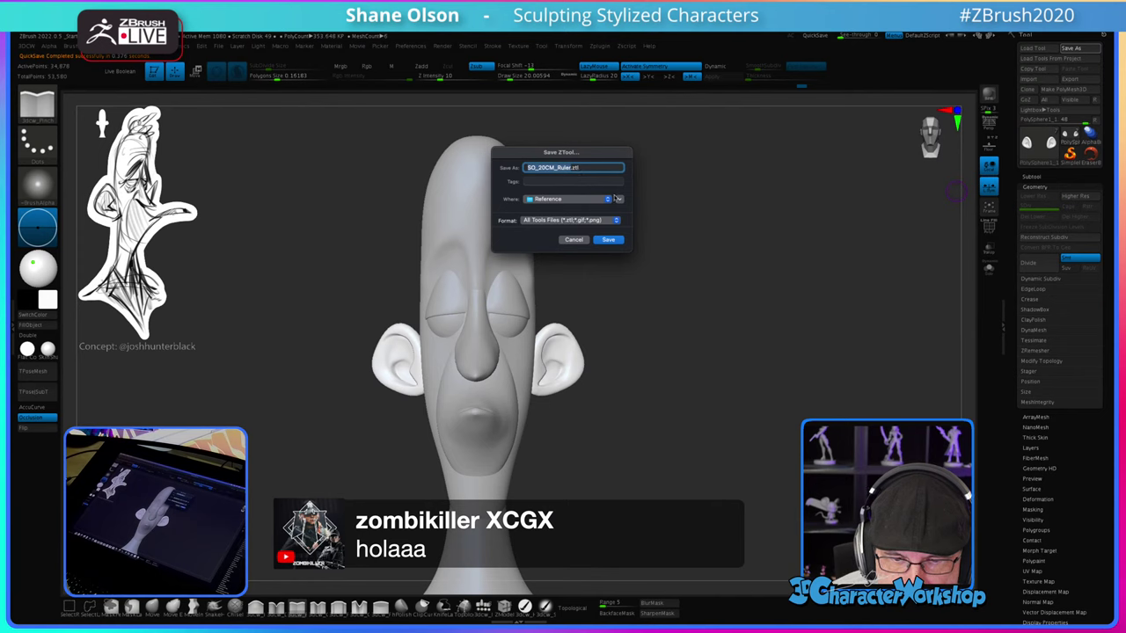
click(609, 200)
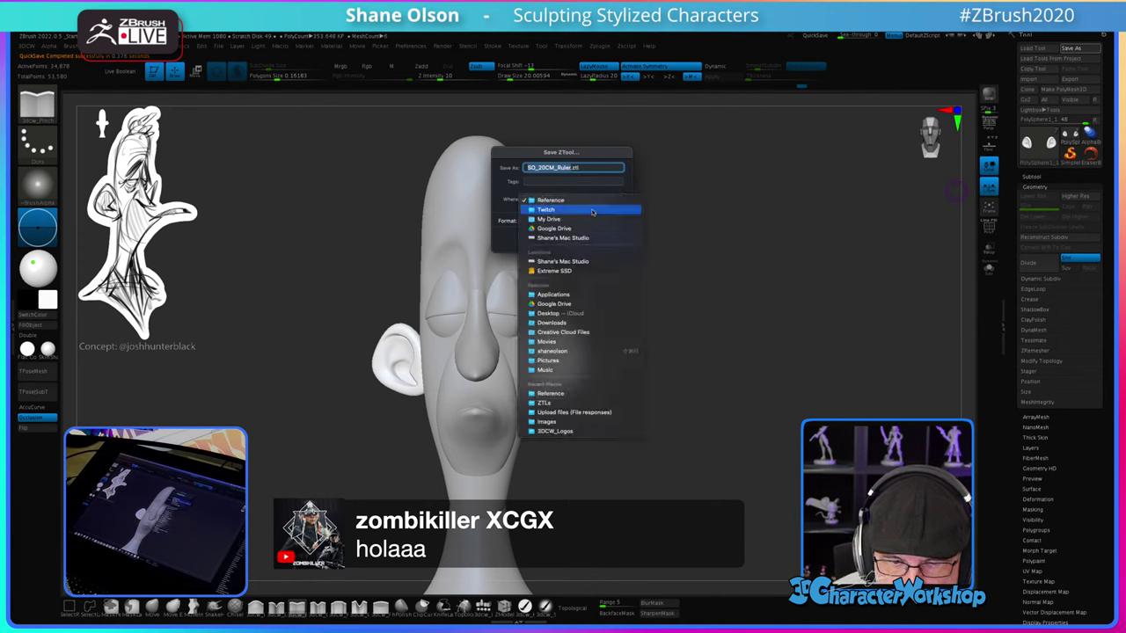
click(593, 211)
click(580, 202)
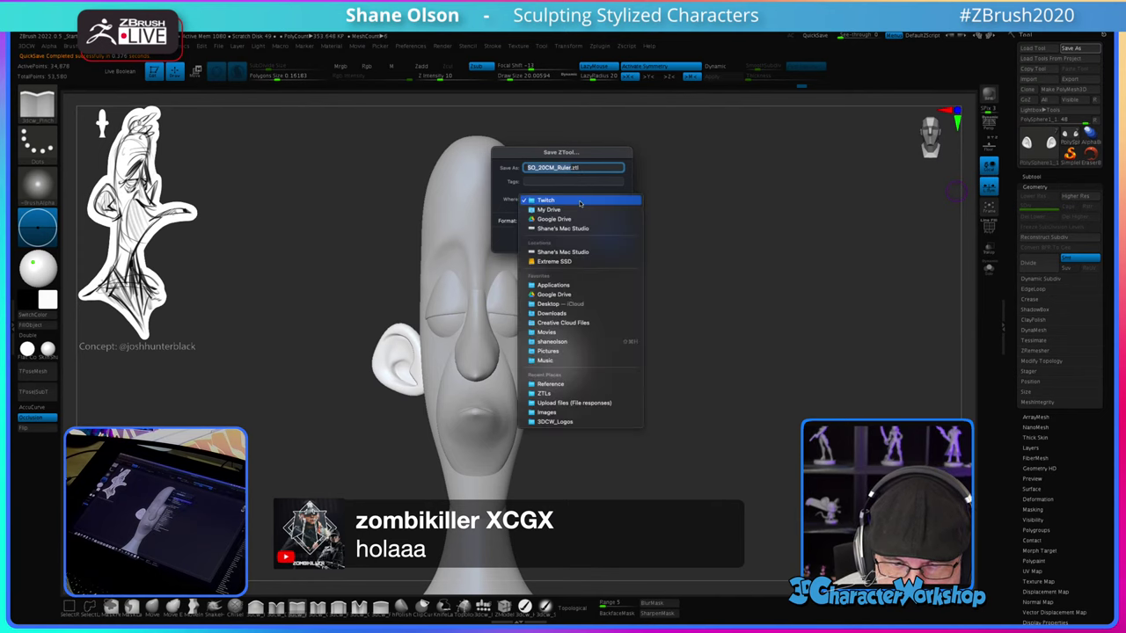
click(579, 202)
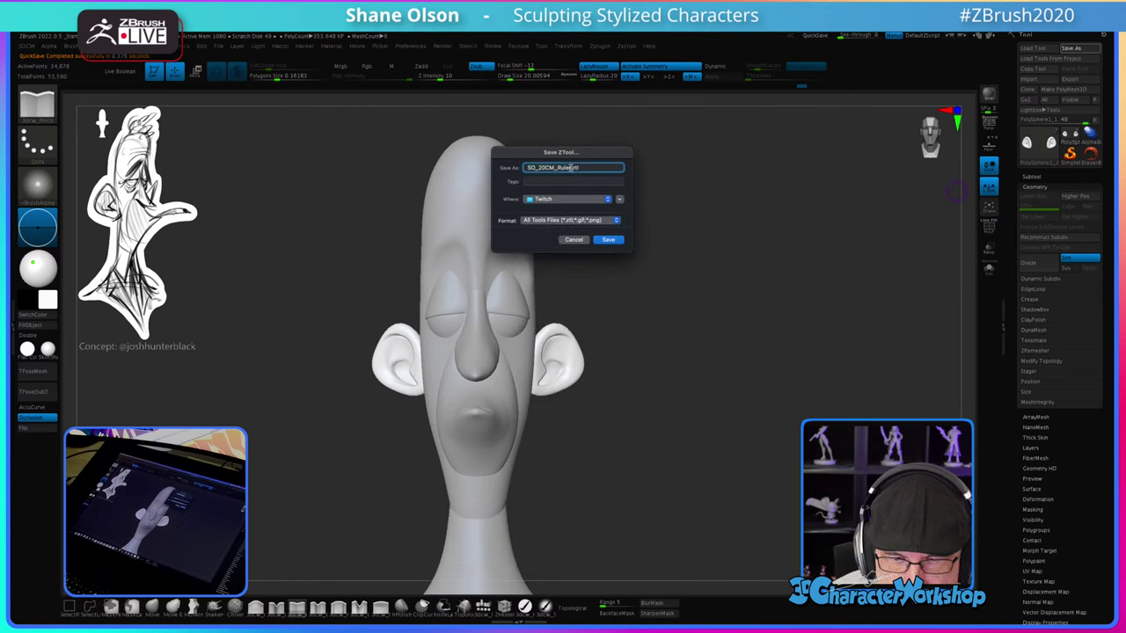
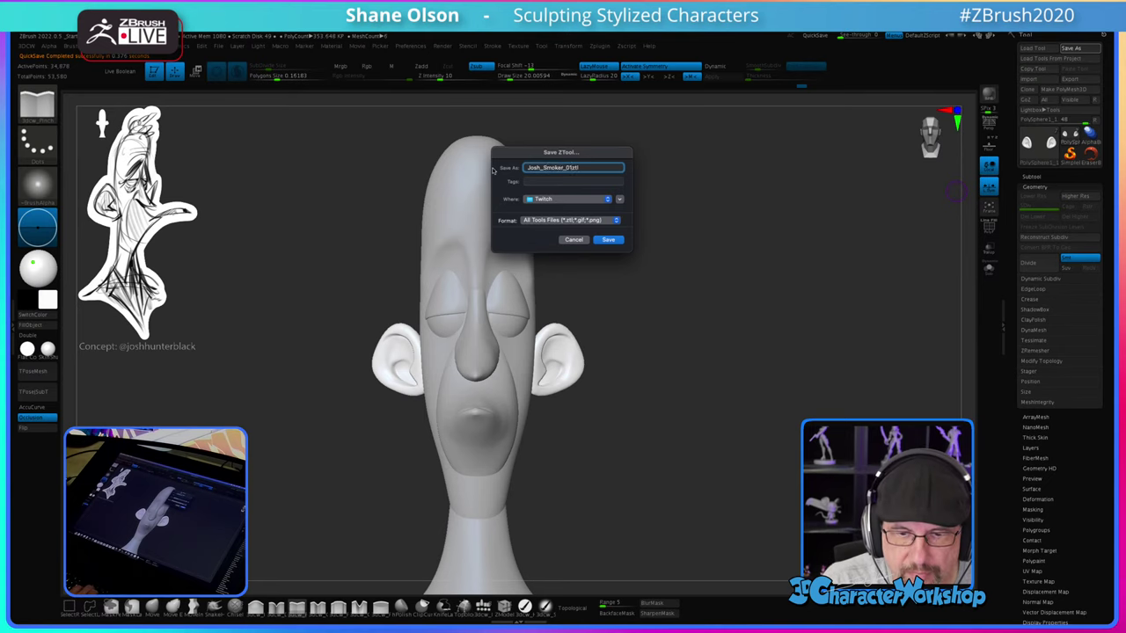
key(Return)
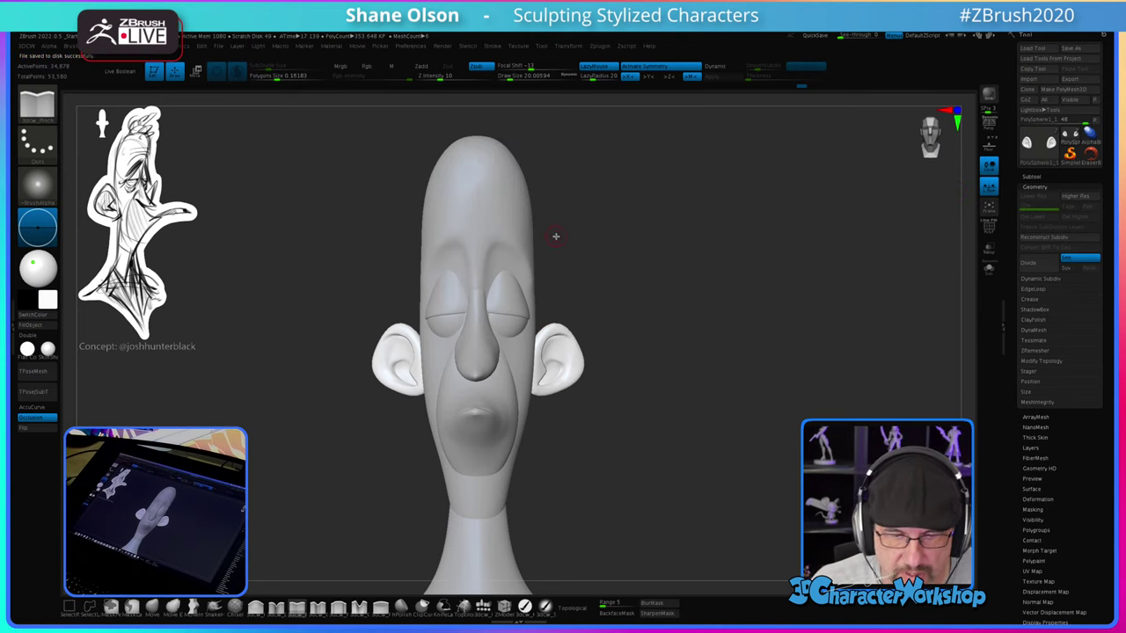
Raise the brush Draw Size to about 46
key(s)
click(606, 256)
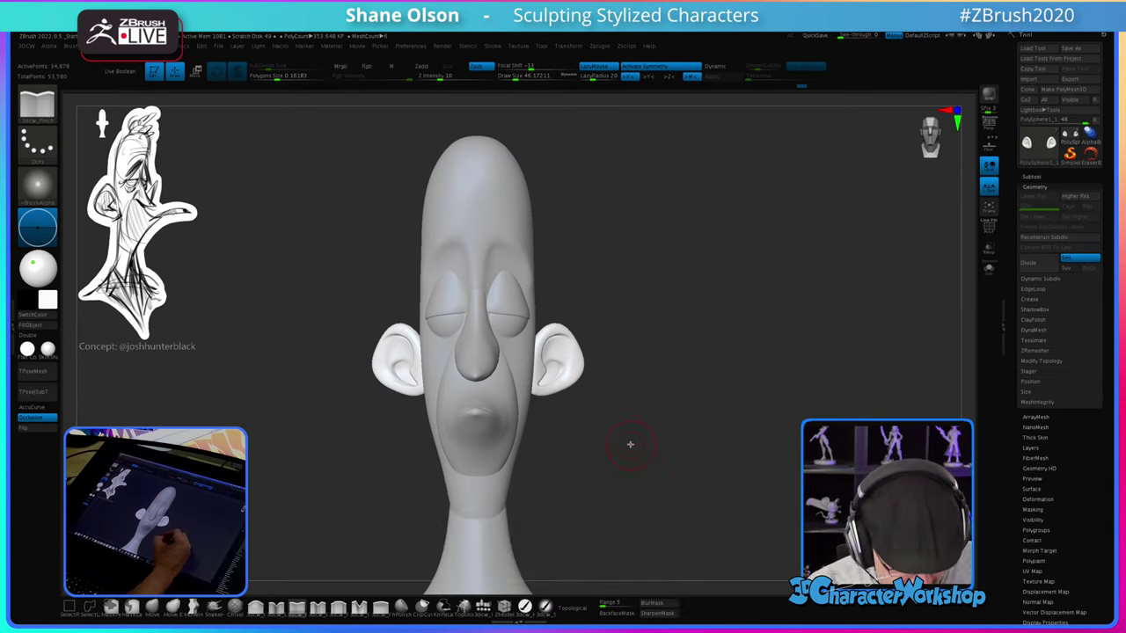
drag(631, 455, 669, 432)
Make the long head mesh the active subtool and inspect it from side and front
alt+click(488, 343)
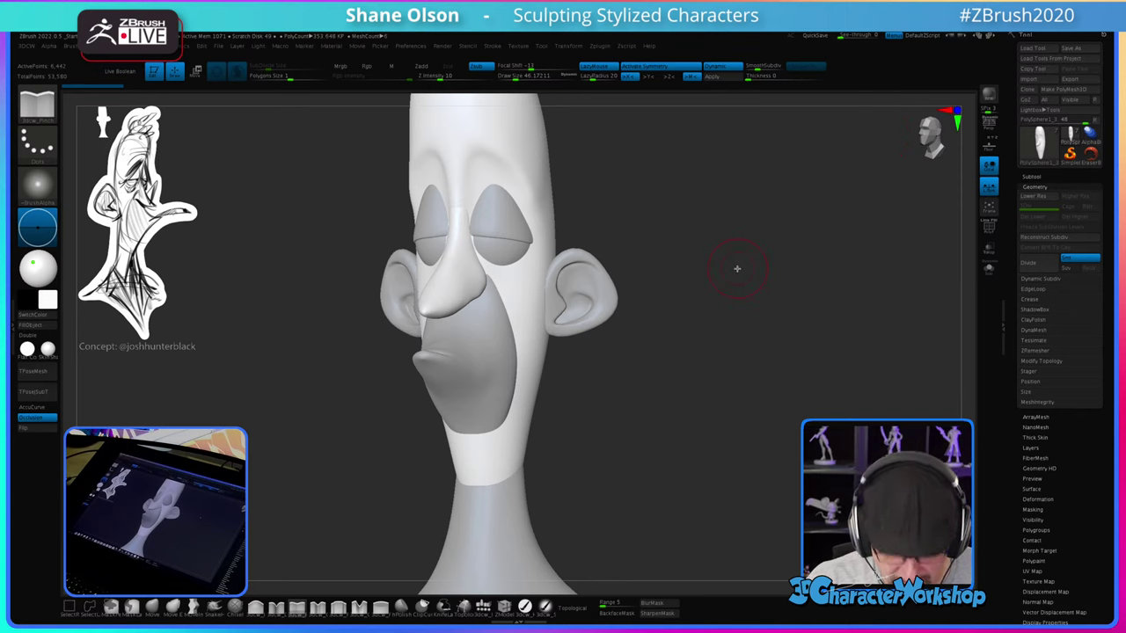
drag(656, 443, 659, 467)
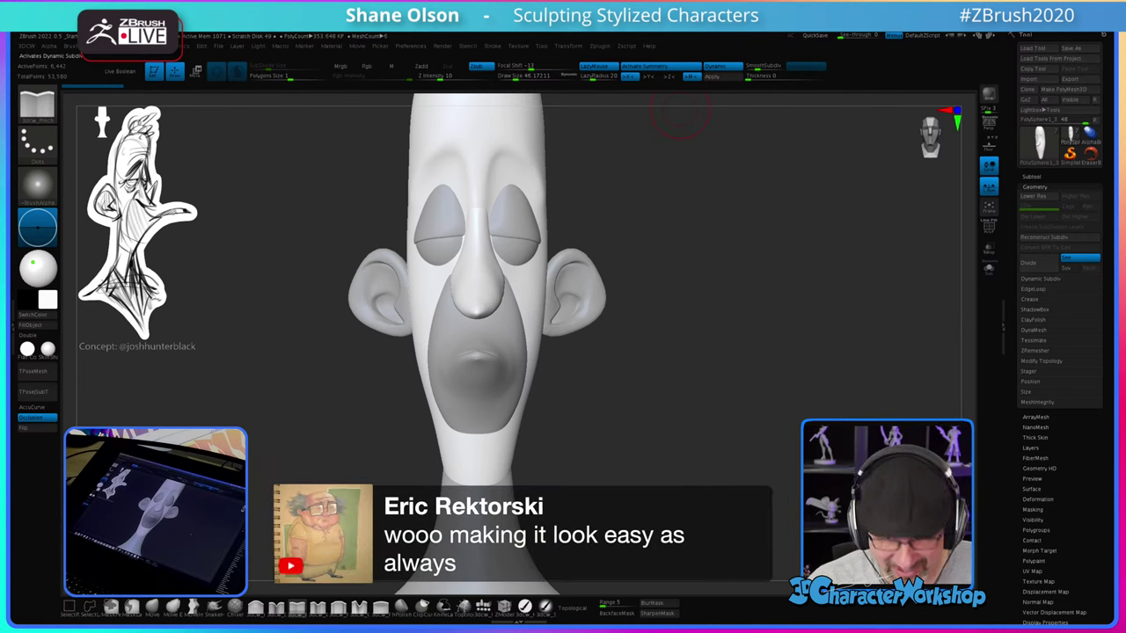
mouse_move(636, 440)
mouse_down()
mouse_move(589, 444)
mouse_move(642, 435)
mouse_move(634, 446)
mouse_move(618, 412)
mouse_move(655, 461)
mouse_move(673, 457)
mouse_move(618, 460)
mouse_move(628, 482)
mouse_up()
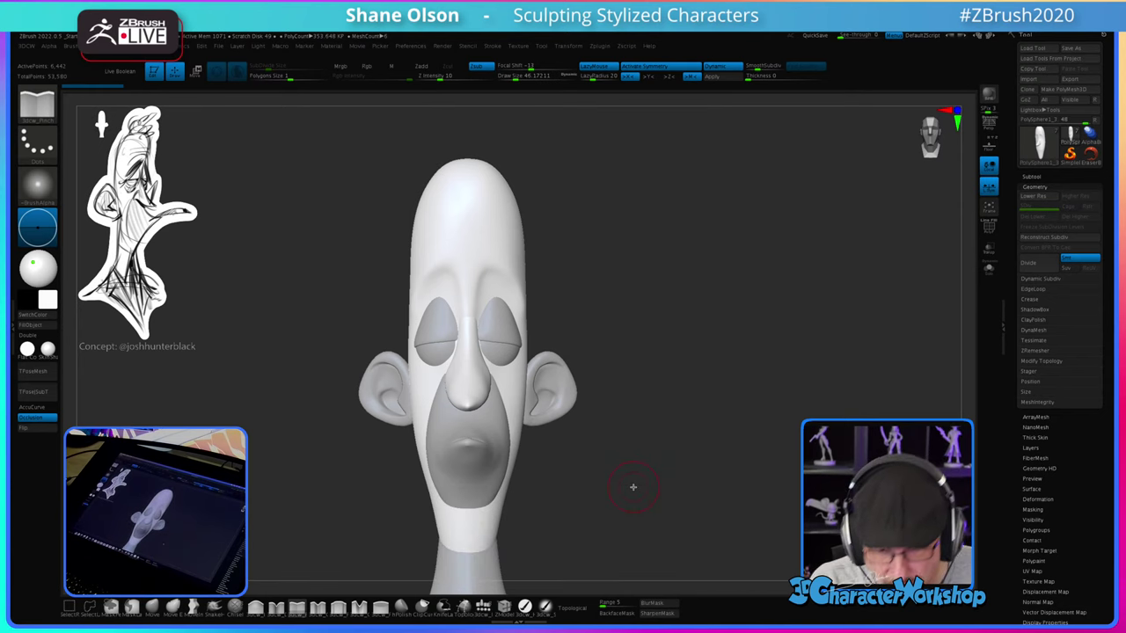
Show polygroups, hide the head's main polygroup to keep the nose, and try welding its points
ctrl+drag(502, 352, 487, 364)
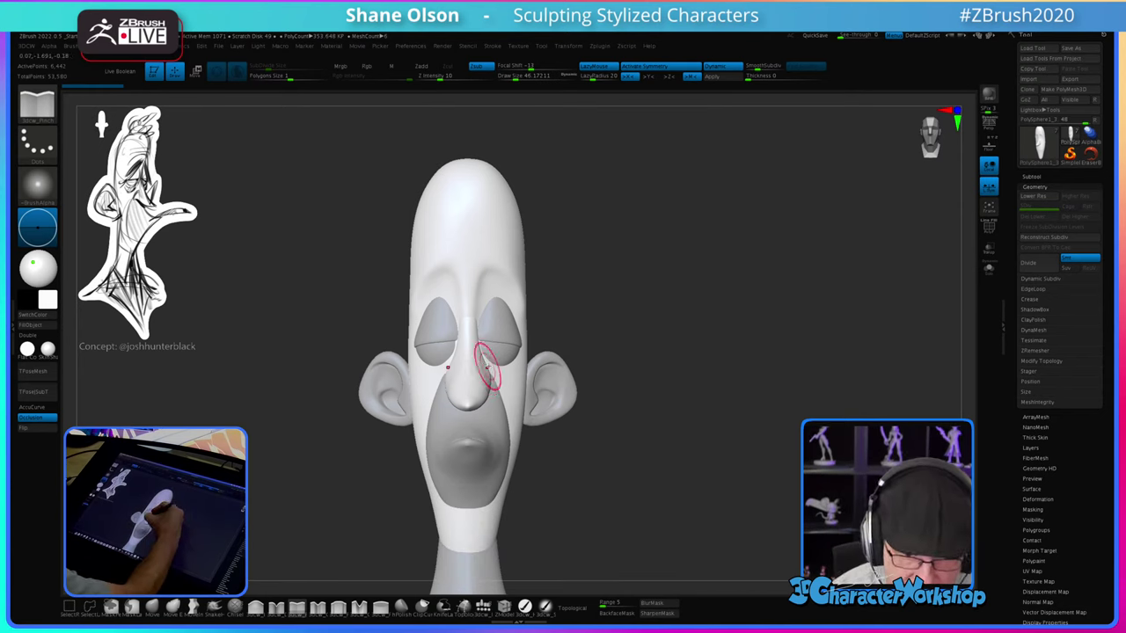
key(ctrl+w)
drag(589, 469, 587, 497)
ctrl+shift+click(475, 391)
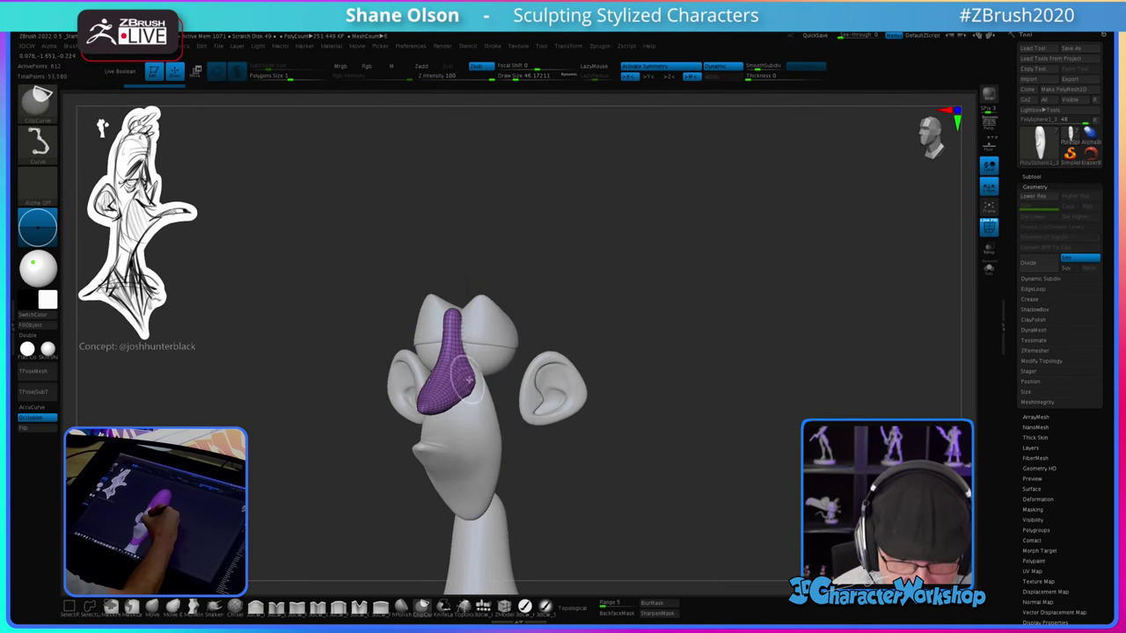
key(space)
click(661, 231)
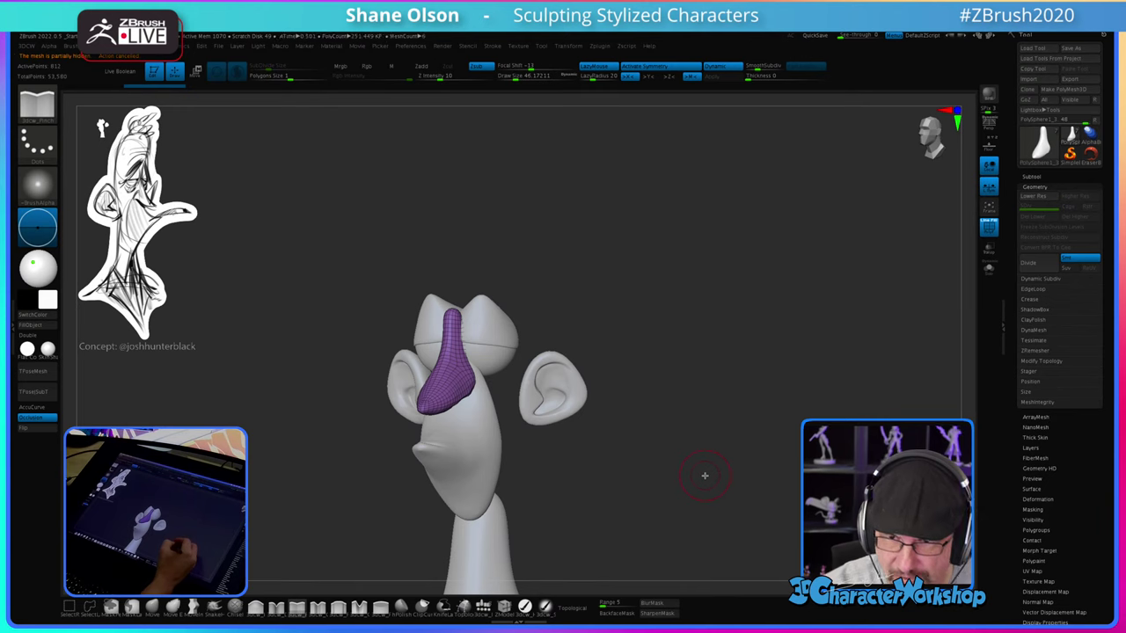
click(1035, 186)
Unhide the head, open the subtool list, and isolate the nose polygroup again
ctrl+shift+click(787, 472)
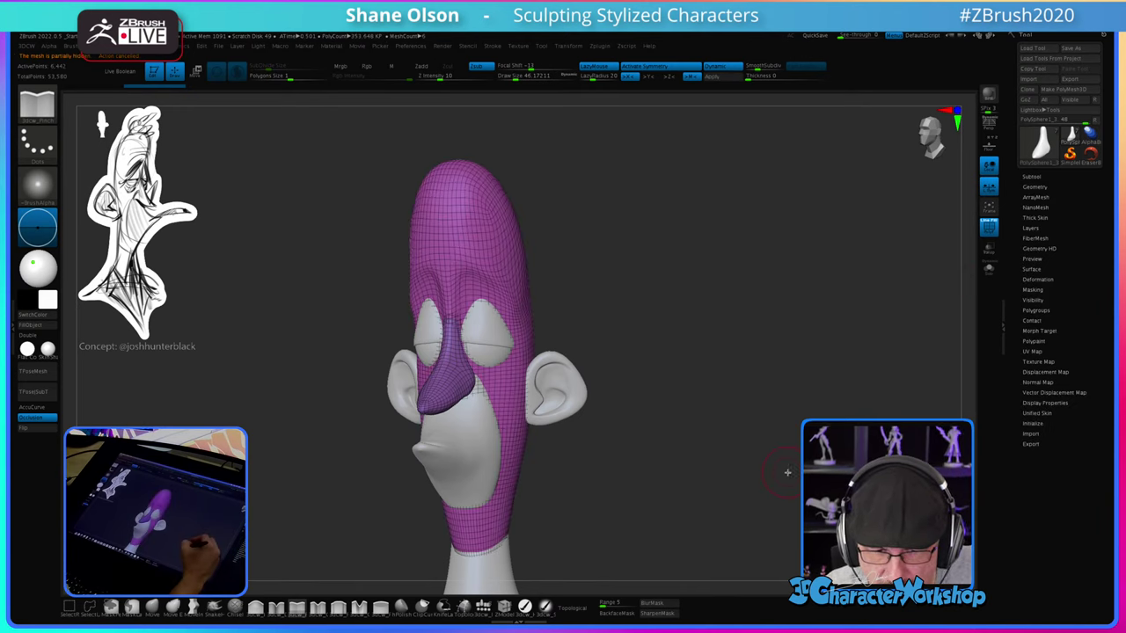
click(1038, 177)
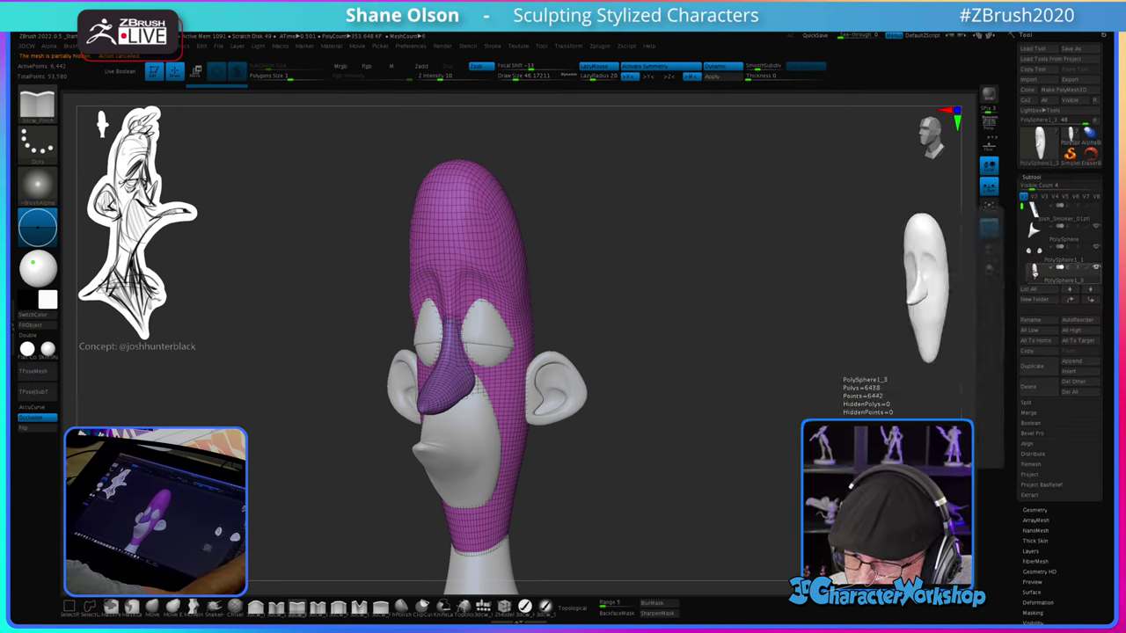
ctrl+alt+shift+click(497, 392)
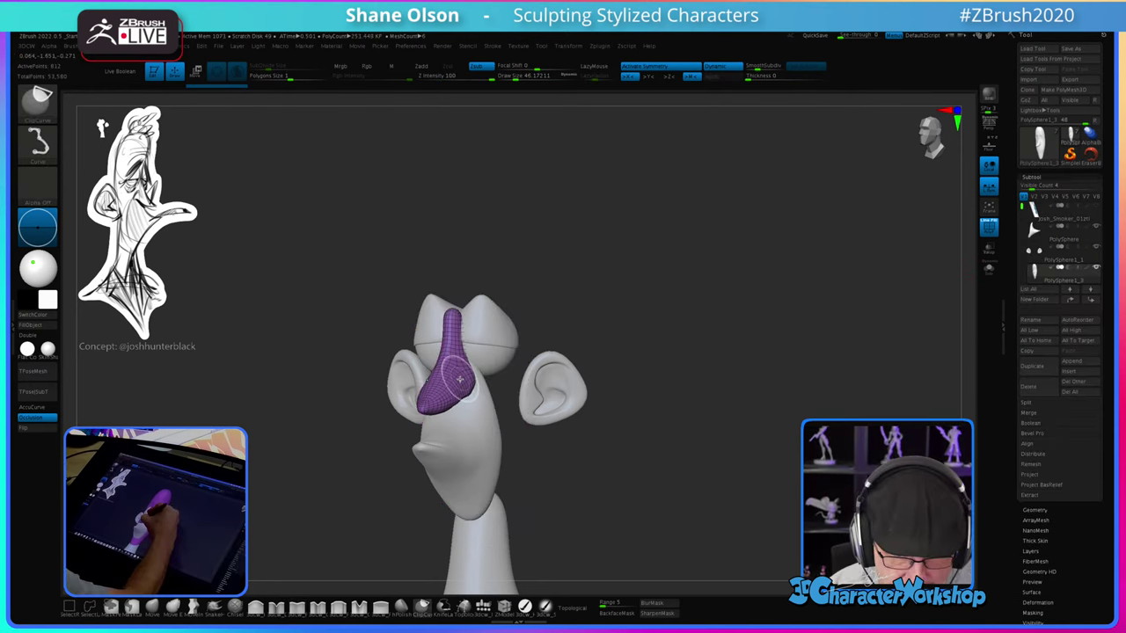
key(space)
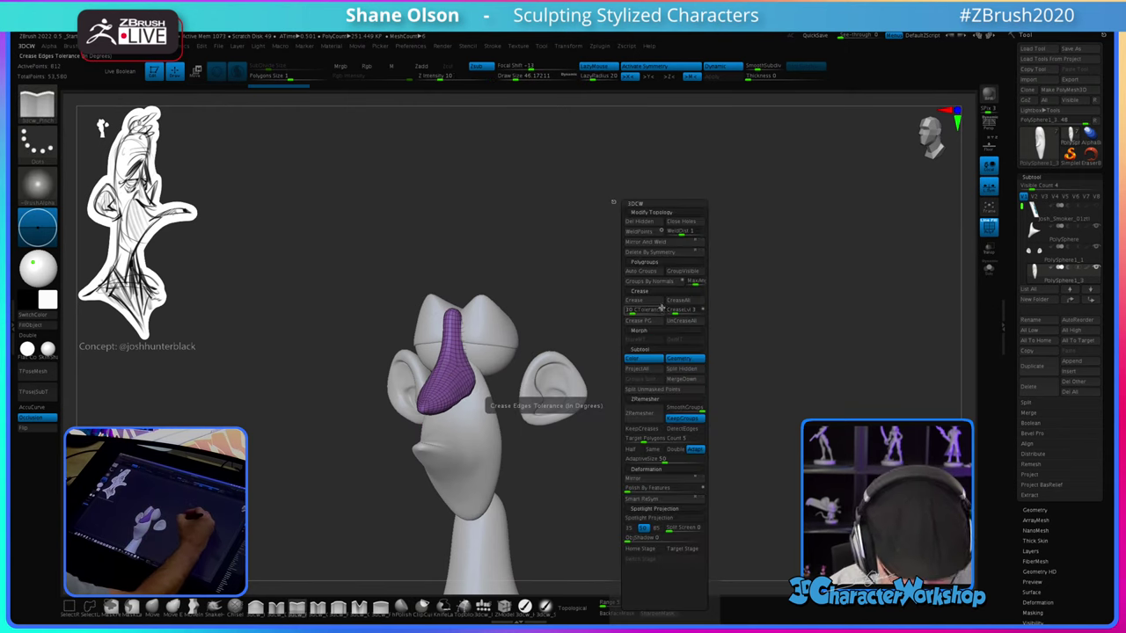
Split the hidden head off, re-tessellate the nose with smaller polygons, and smooth it
click(687, 370)
mouse_move(668, 439)
mouse_down()
mouse_move(629, 427)
mouse_move(657, 431)
mouse_up()
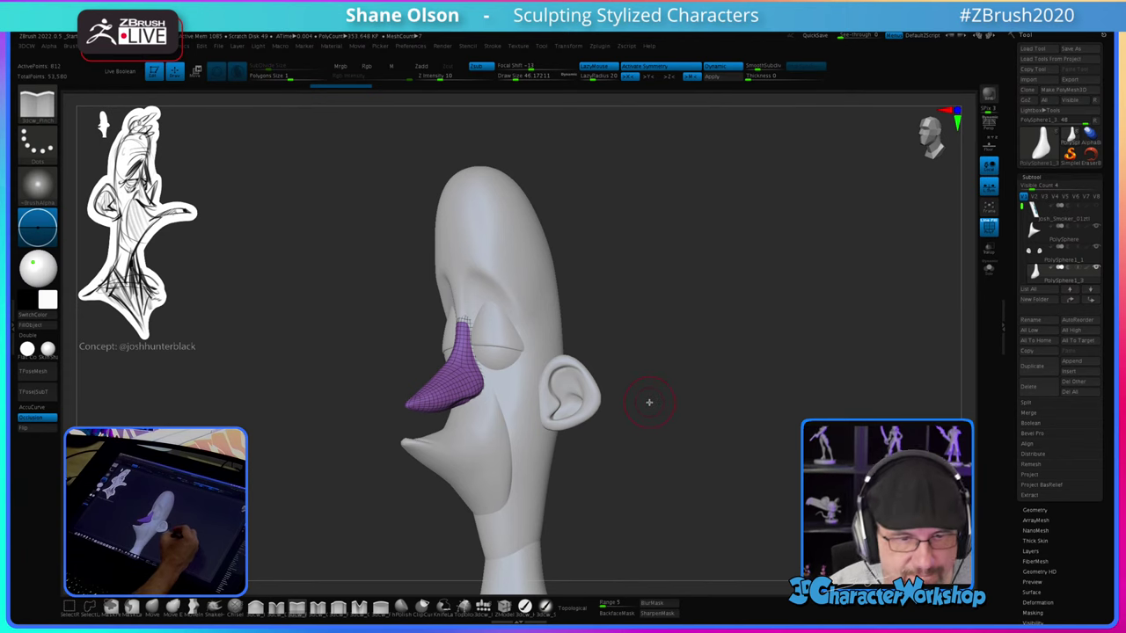
drag(288, 82, 264, 76)
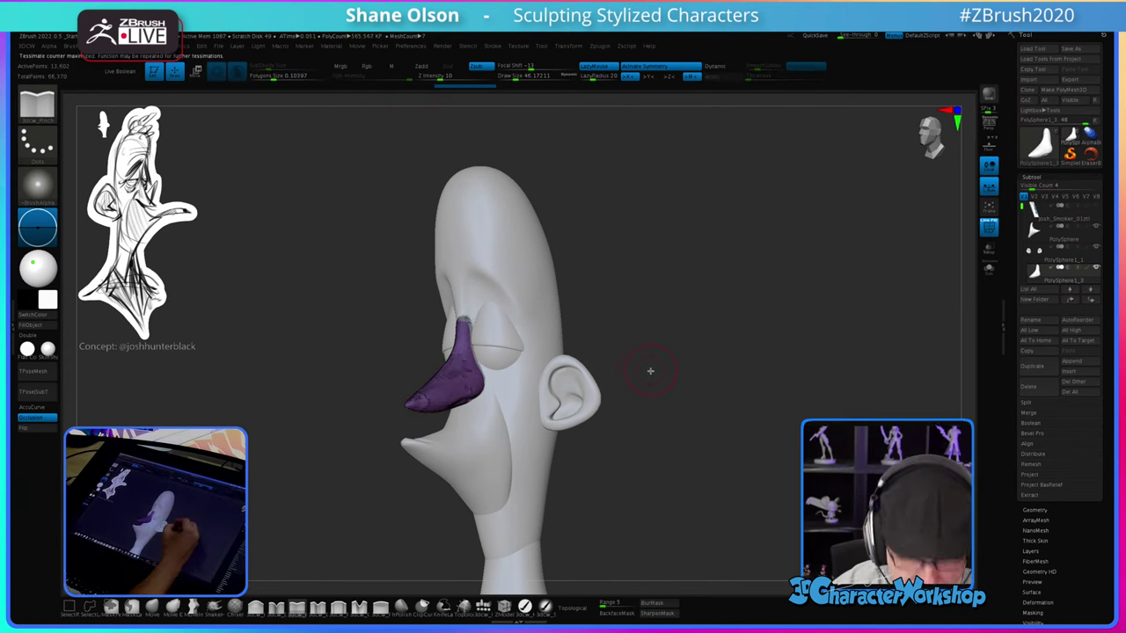
mouse_move(649, 372)
mouse_down()
mouse_move(493, 422)
mouse_move(440, 456)
mouse_up()
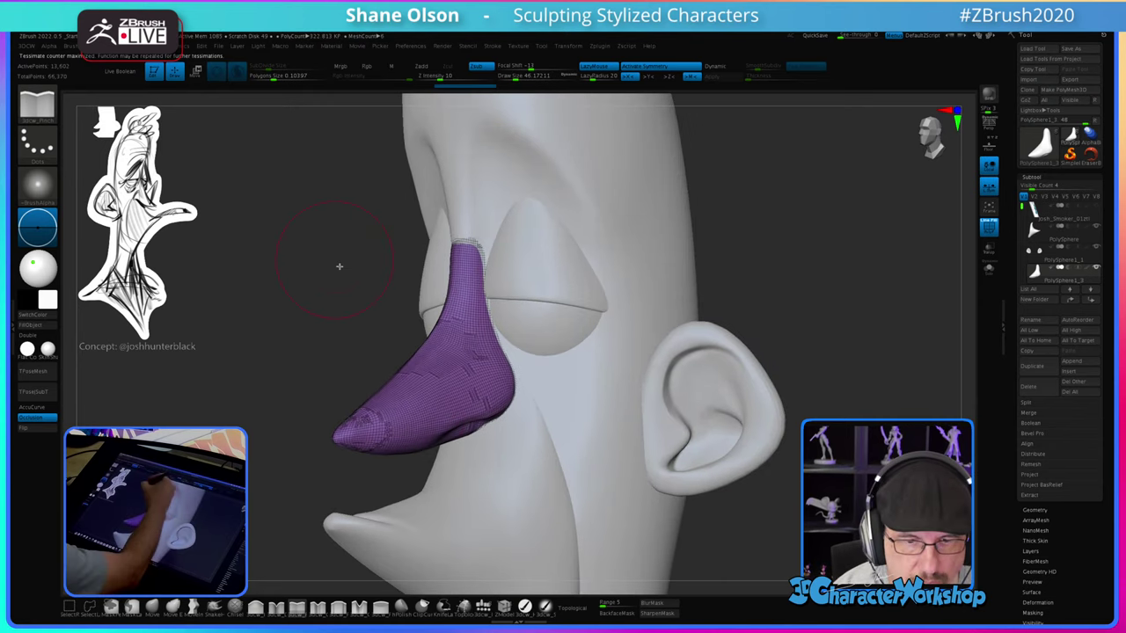
drag(362, 274, 363, 306)
mouse_move(409, 427)
shift+mouse_down()
mouse_move(395, 426)
mouse_move(466, 350)
mouse_move(444, 378)
mouse_move(492, 405)
mouse_move(493, 436)
shift+mouse_up()
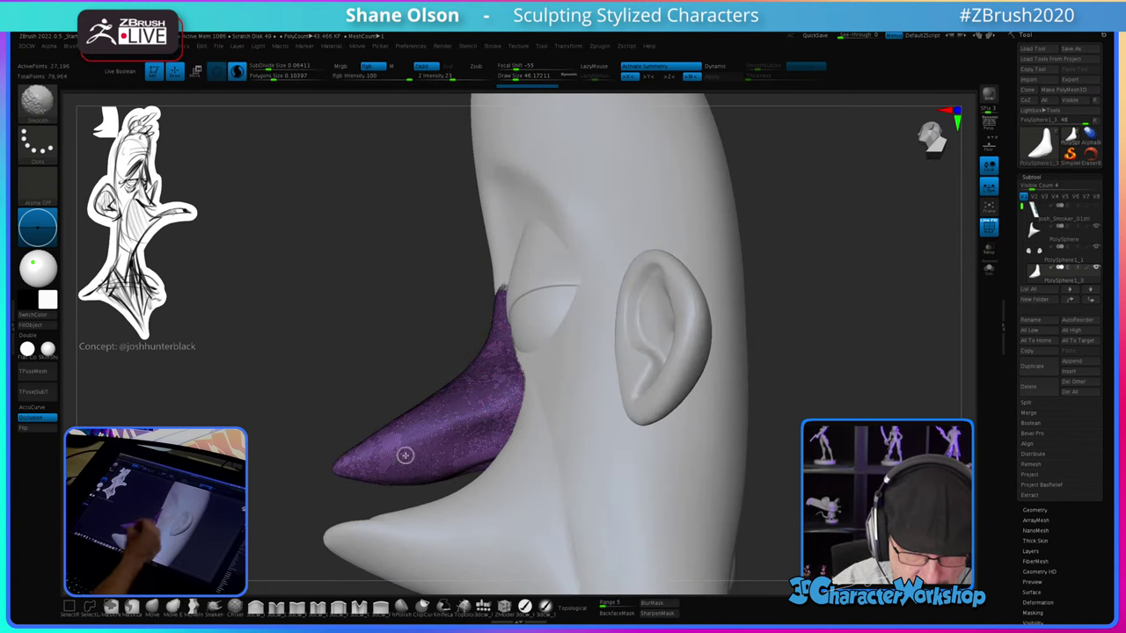
drag(405, 455, 460, 480)
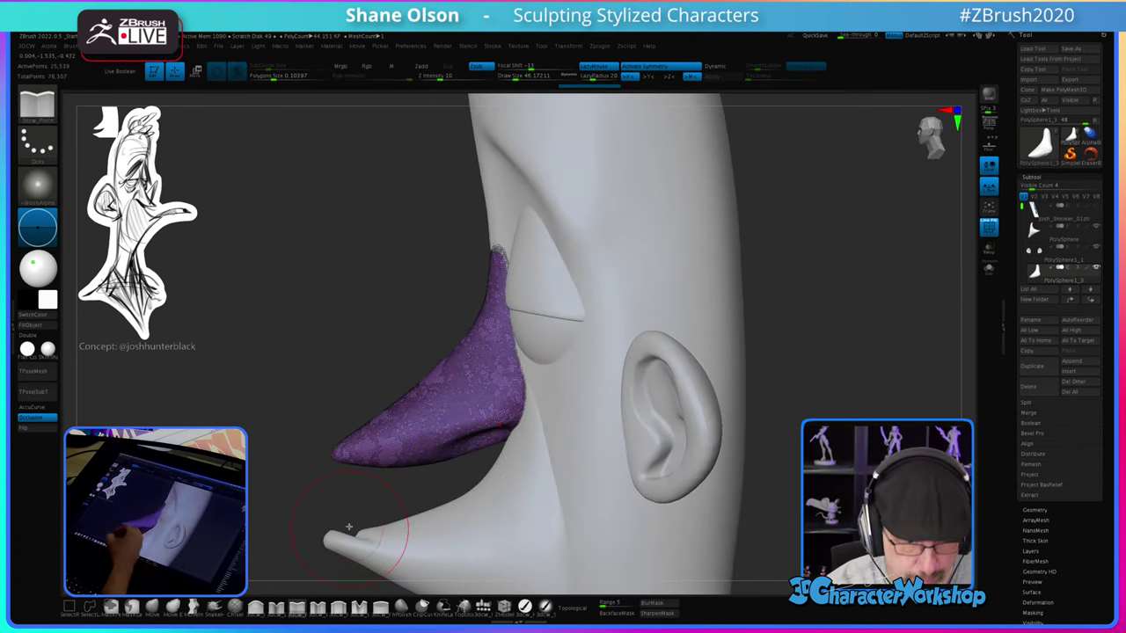
drag(380, 496, 415, 492)
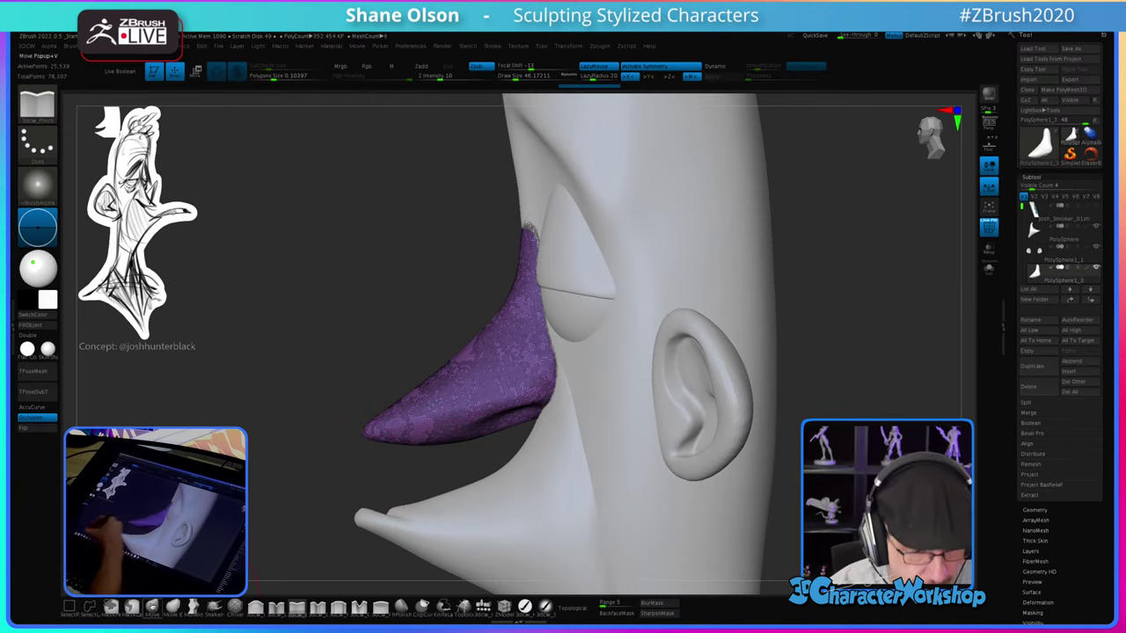
Set up the Move Topological brush at about size 68 with curve falloff turned off
key(b)
key(m)
key(t)
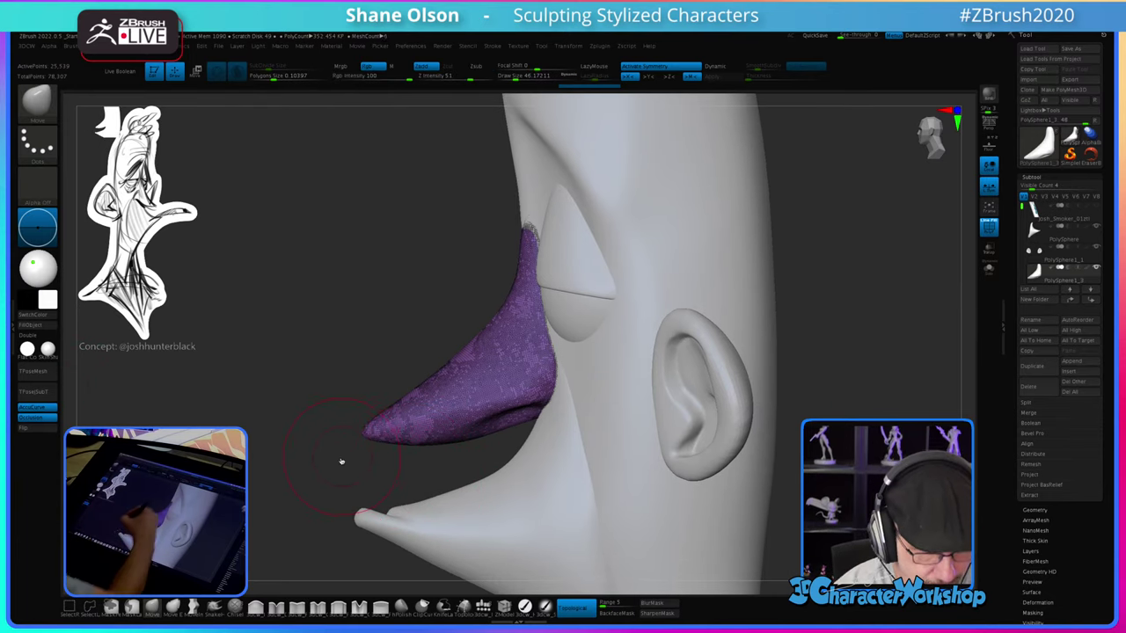
key(s)
drag(341, 461, 352, 461)
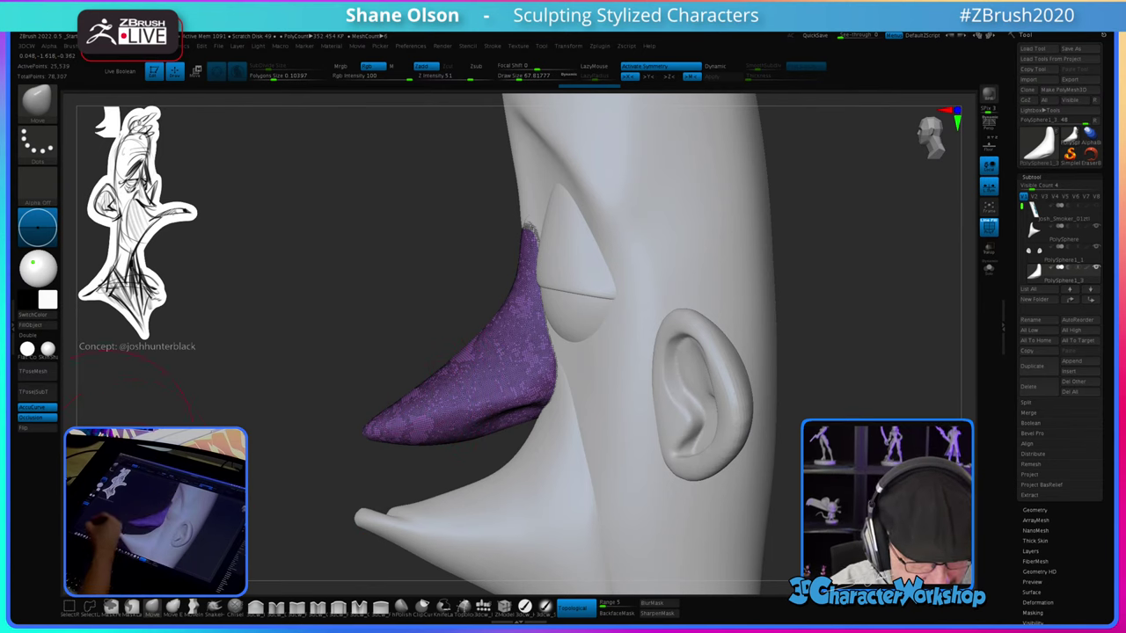
click(37, 407)
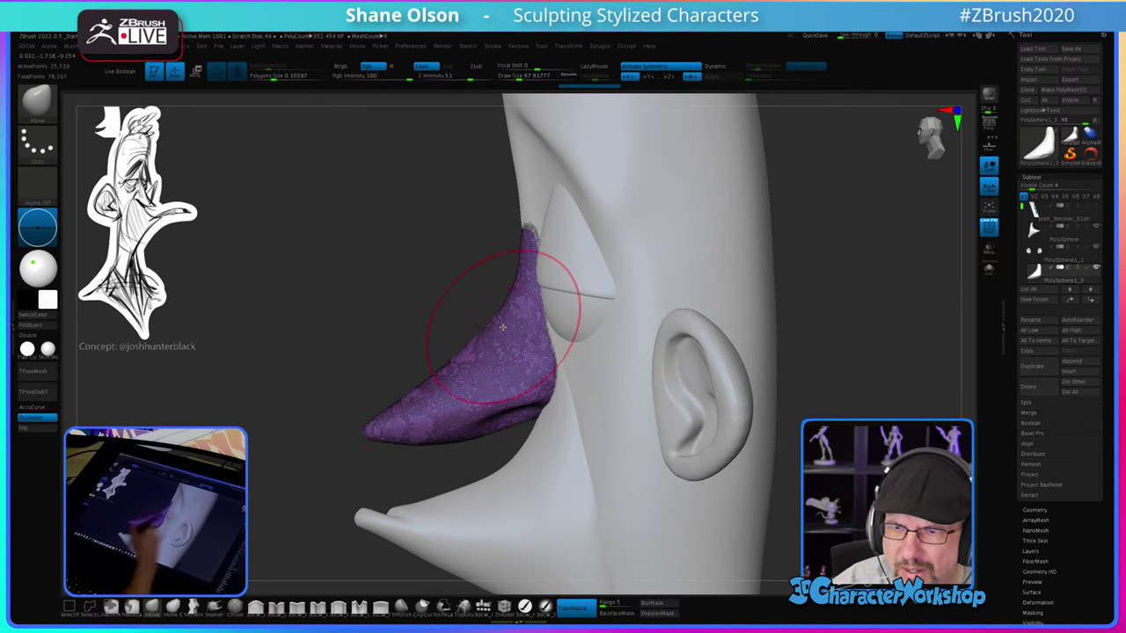
Pull the nose into a long downward beak, checking it from front, three-quarter and below
drag(503, 339, 448, 369)
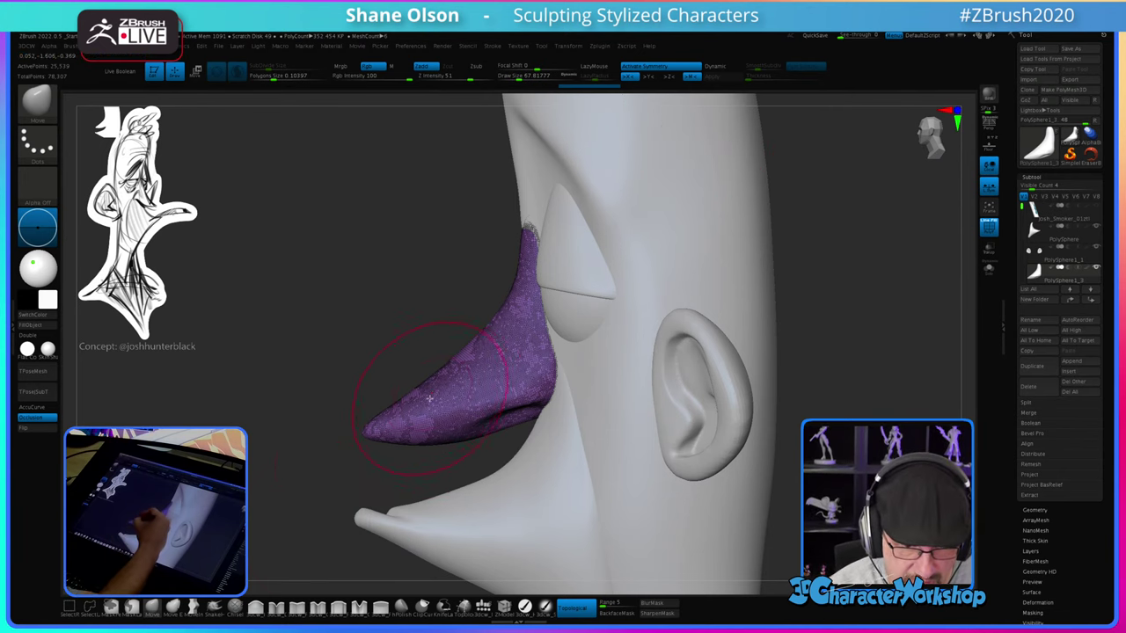
key(bracketright)
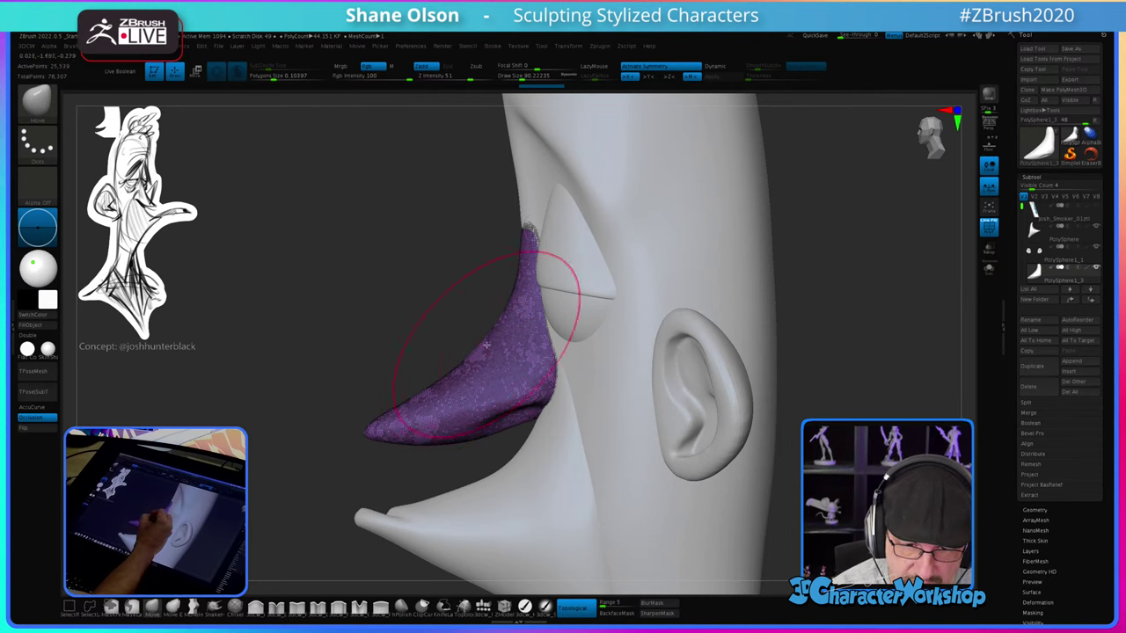
shift+drag(334, 264, 457, 263)
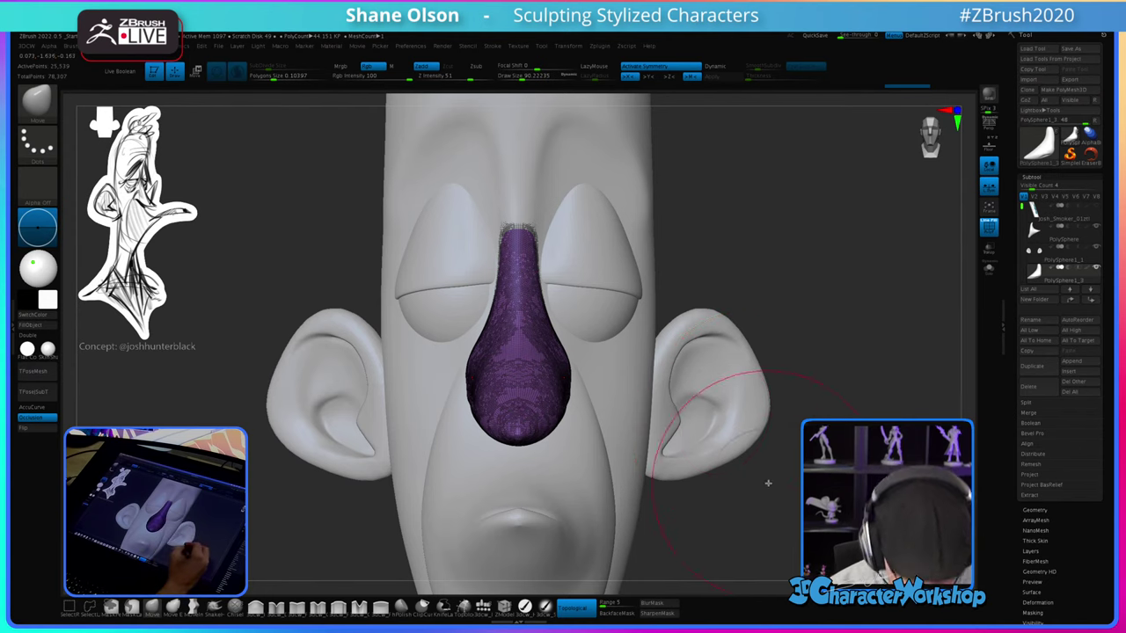
drag(768, 483, 757, 505)
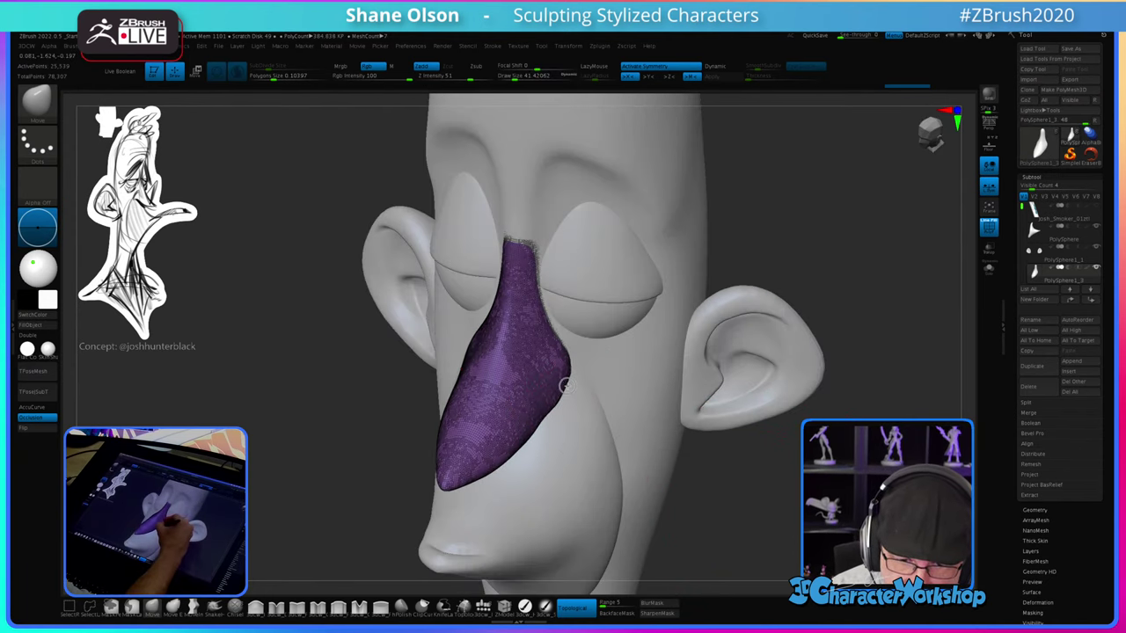
mouse_move(563, 387)
right_down()
mouse_move(551, 402)
mouse_move(660, 396)
mouse_move(737, 367)
mouse_move(722, 402)
mouse_move(754, 402)
mouse_move(566, 387)
mouse_move(464, 525)
right_up()
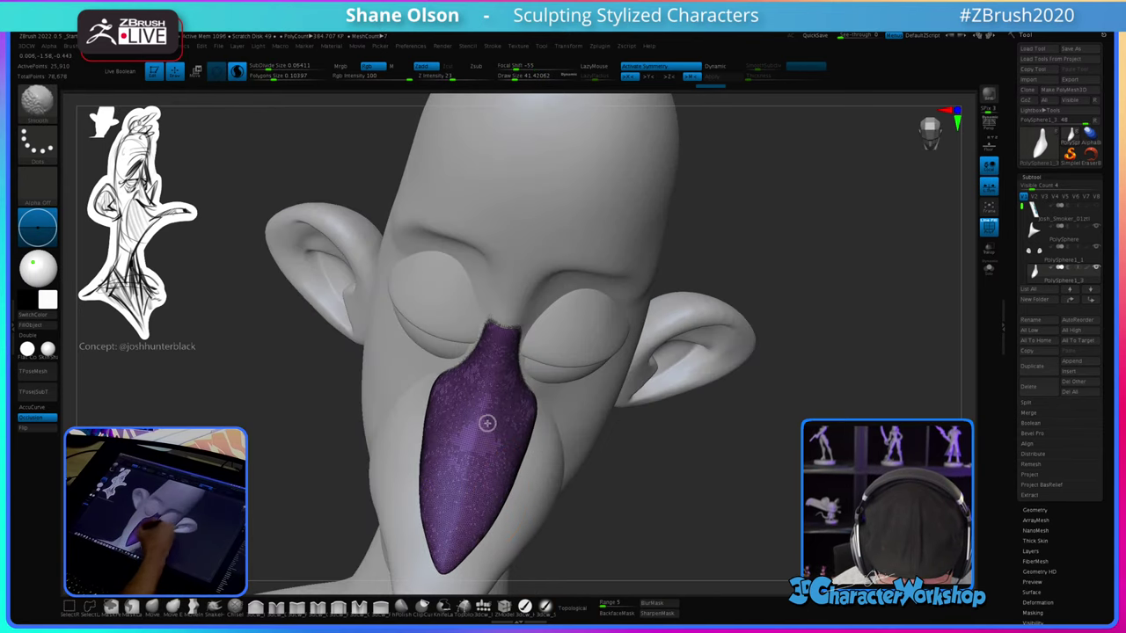
mouse_move(736, 493)
alt+right_down()
mouse_move(728, 452)
mouse_move(709, 446)
alt+right_up()
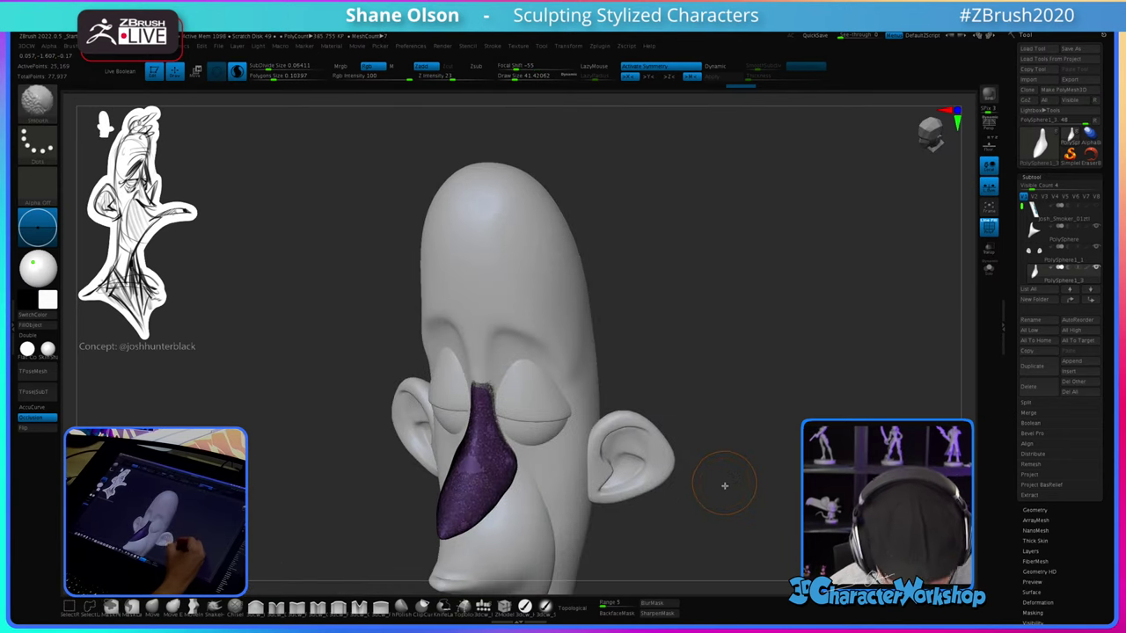
mouse_move(727, 487)
right_down()
mouse_move(739, 488)
mouse_move(699, 495)
mouse_move(755, 482)
mouse_move(747, 432)
mouse_move(739, 452)
right_up()
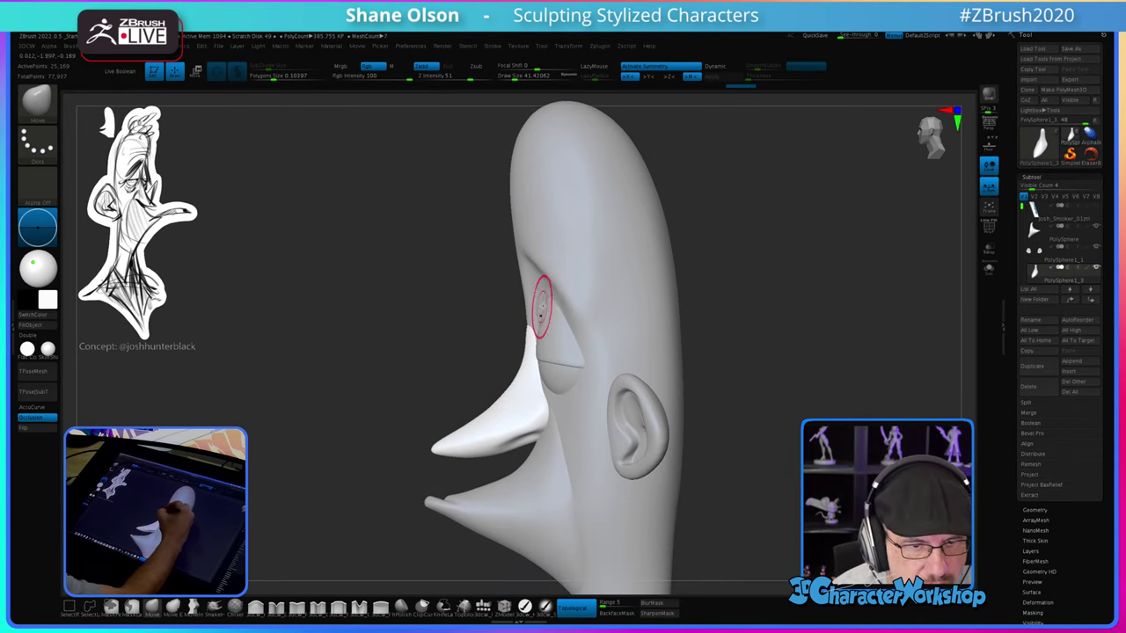
Enlarge the brush on the head, reactivate the nose piece, and orbit around the face
alt+click(545, 286)
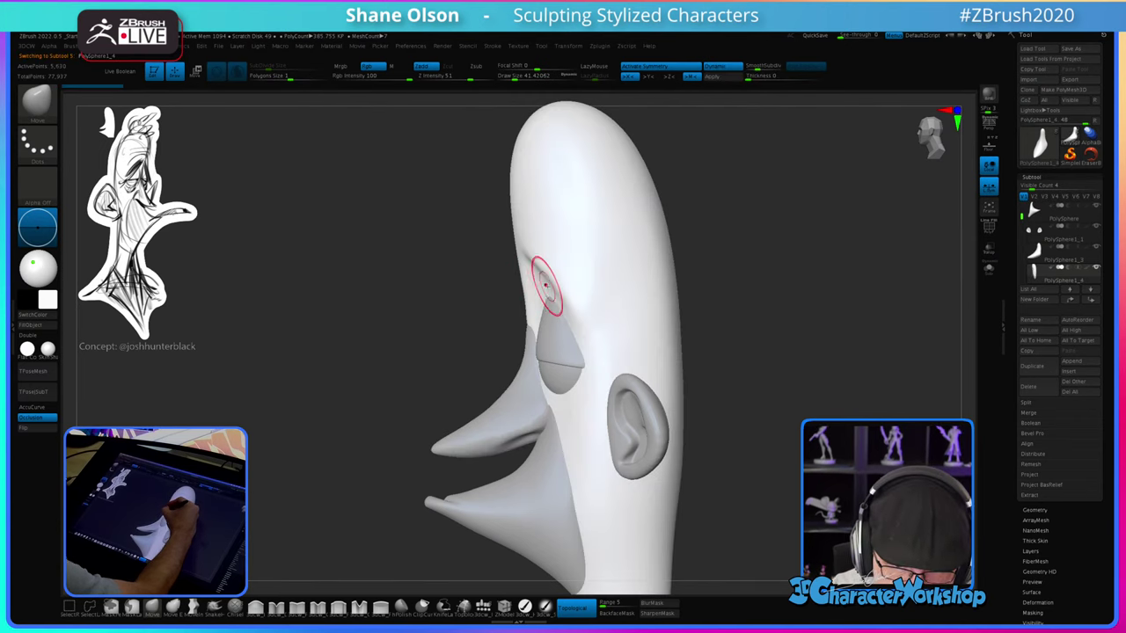
drag(534, 297, 529, 326)
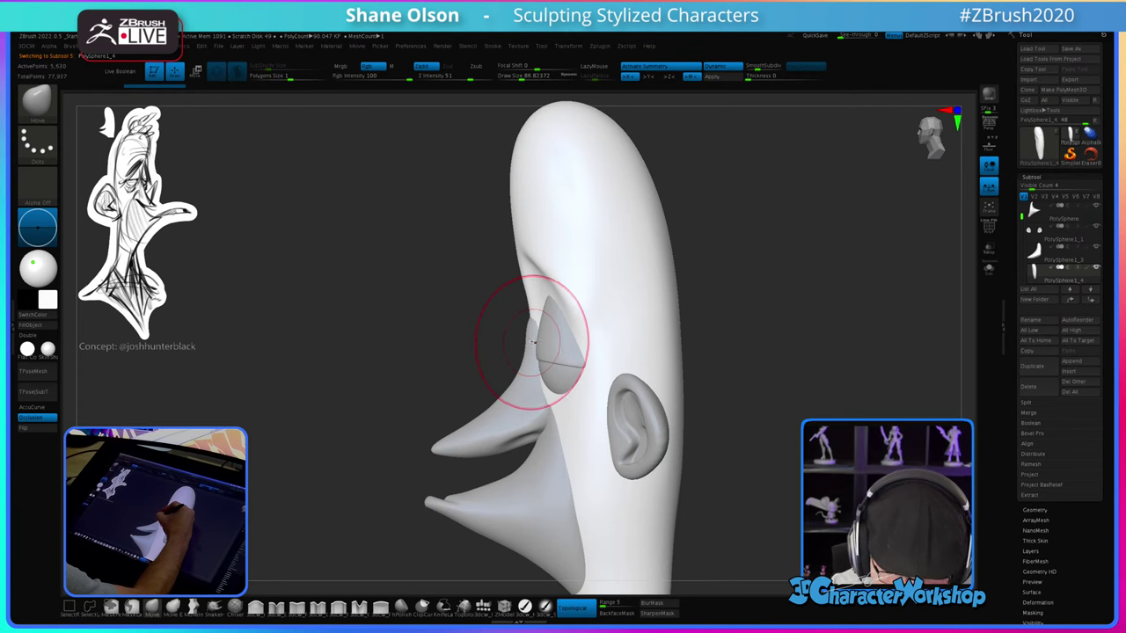
alt+click(529, 343)
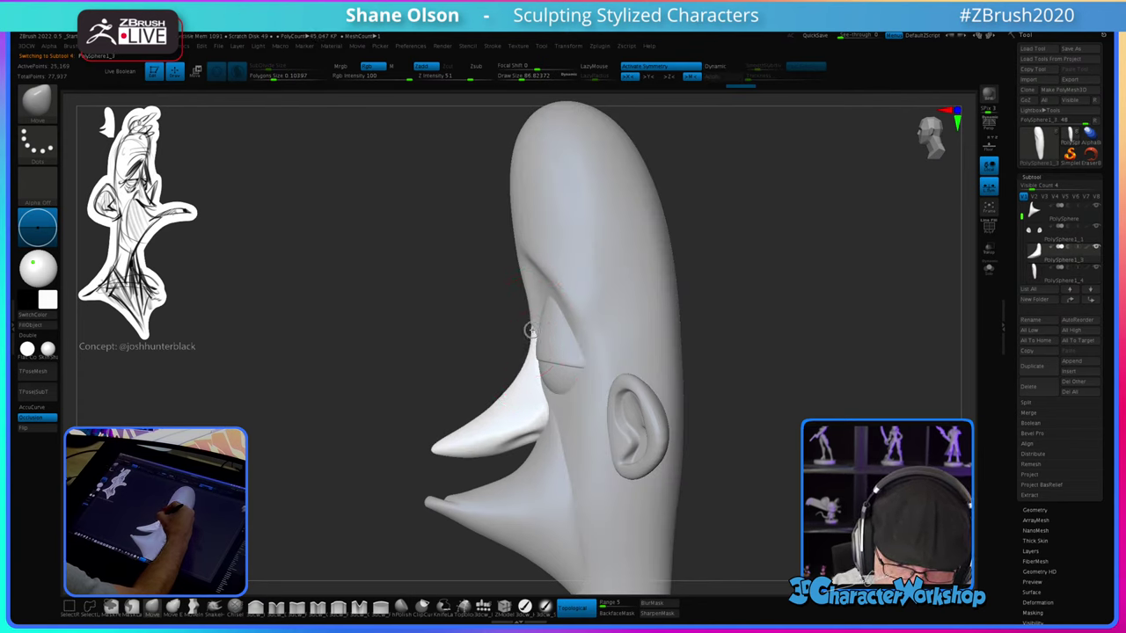
mouse_move(767, 465)
mouse_down()
mouse_move(823, 468)
mouse_move(765, 475)
mouse_up()
mouse_move(741, 520)
mouse_down()
mouse_move(745, 470)
mouse_move(733, 489)
mouse_move(719, 468)
mouse_up()
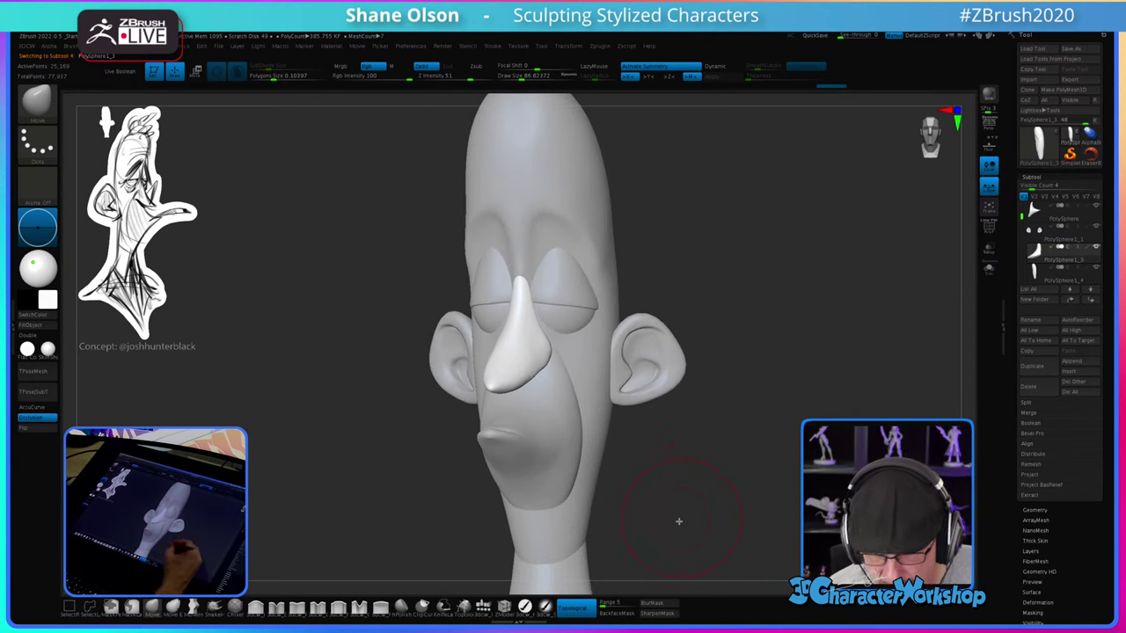
drag(678, 522, 654, 508)
drag(683, 497, 681, 480)
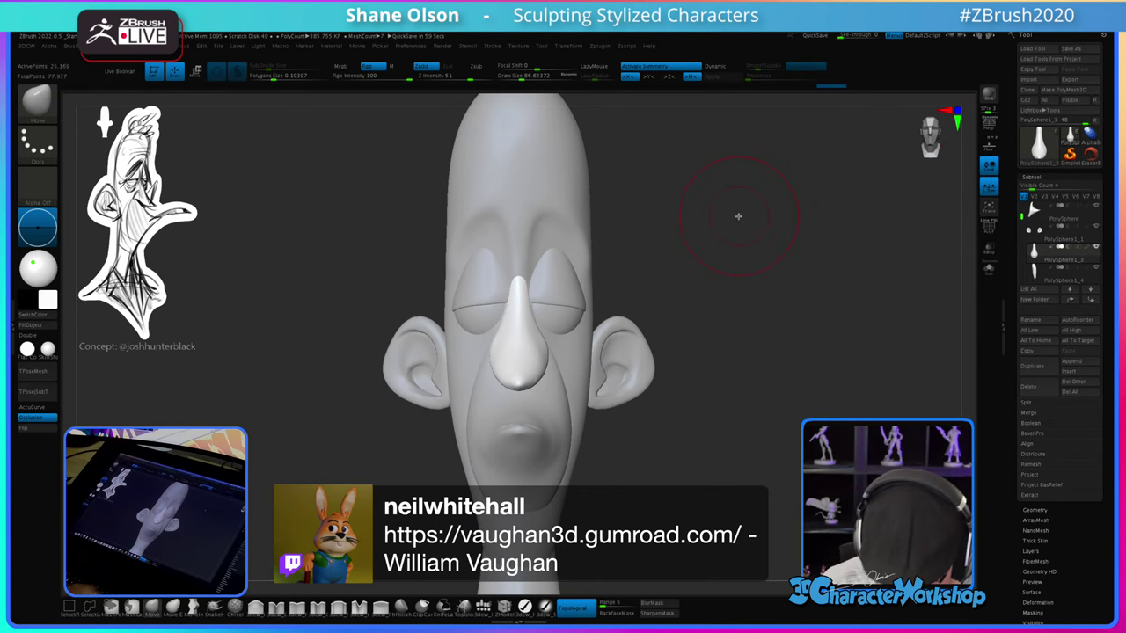
drag(750, 239, 703, 252)
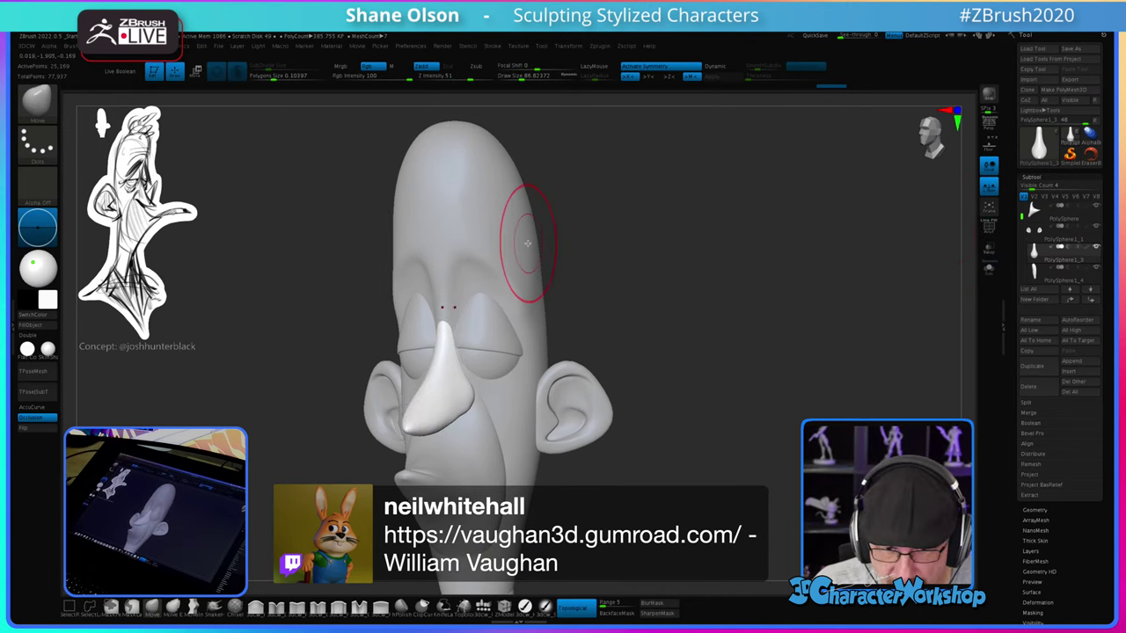
mouse_move(701, 291)
mouse_down()
mouse_move(734, 284)
mouse_move(687, 285)
mouse_move(548, 403)
mouse_up()
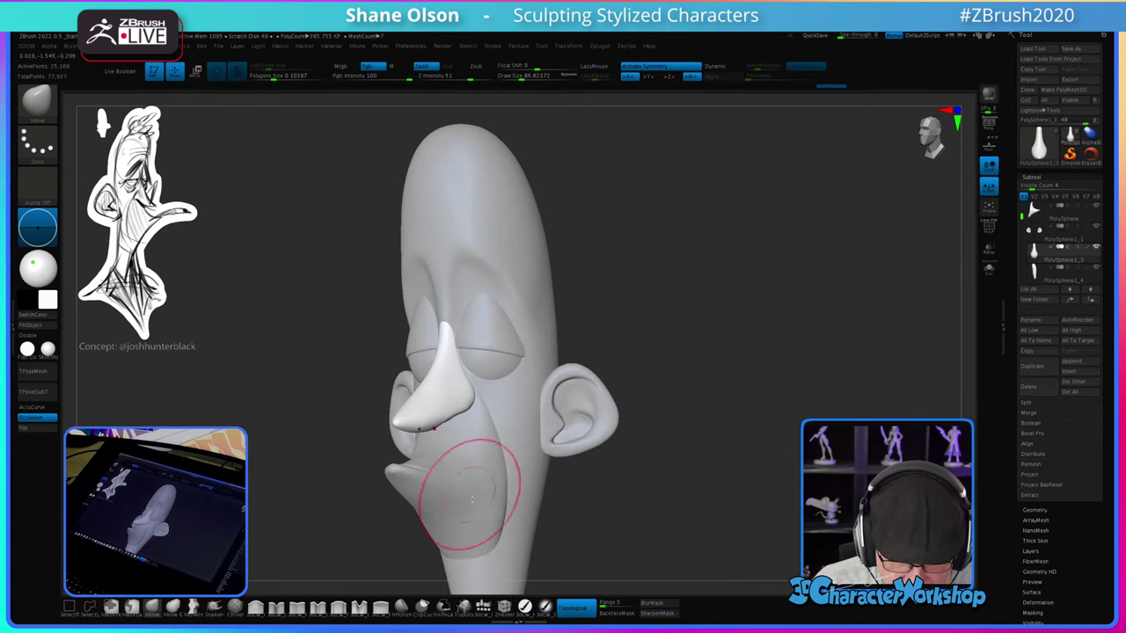
drag(735, 363, 691, 304)
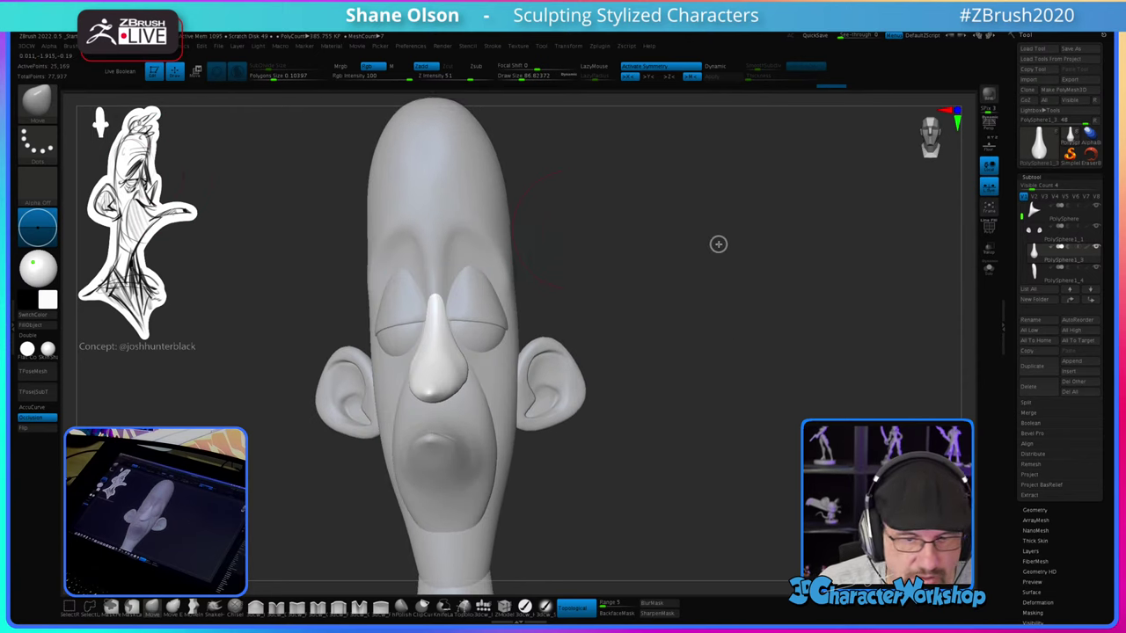
mouse_move(716, 244)
mouse_down()
mouse_move(688, 243)
mouse_move(711, 245)
mouse_up()
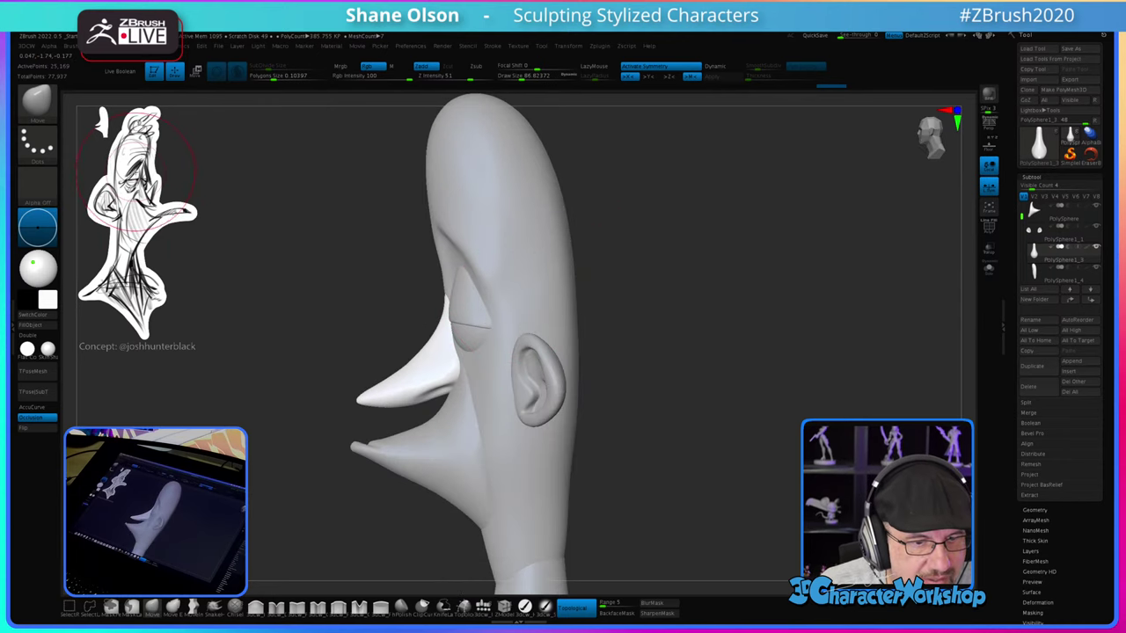
Lightly sculpt around the eye socket, checking the head from front and side
mouse_move(483, 297)
mouse_down()
mouse_move(477, 314)
mouse_move(490, 329)
mouse_move(464, 302)
mouse_move(488, 308)
mouse_up()
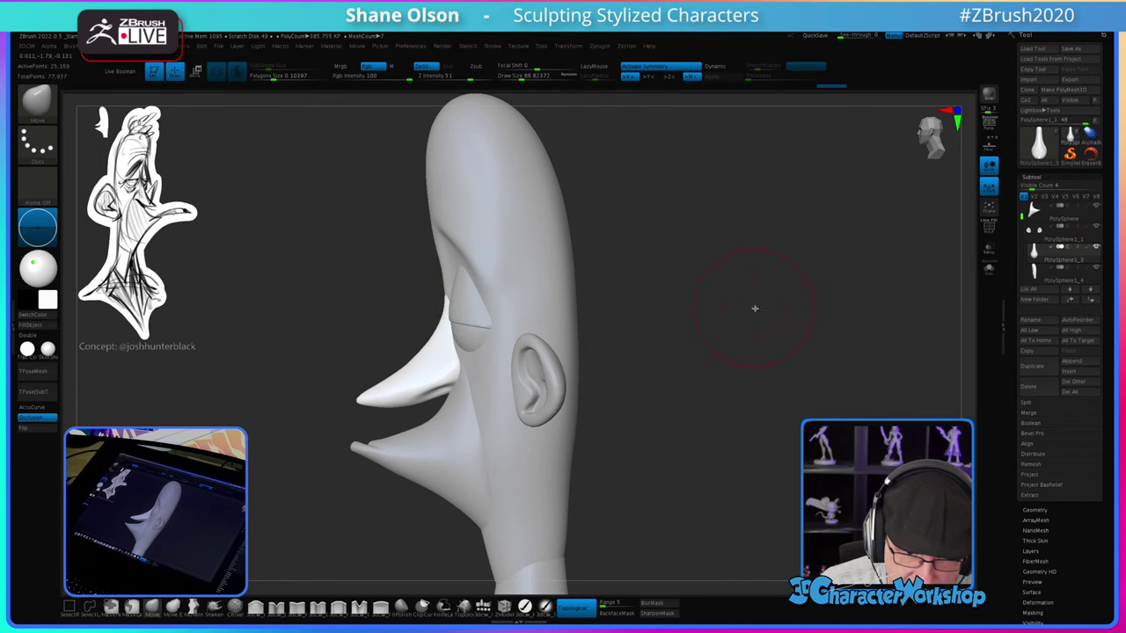
drag(754, 309, 787, 302)
mouse_move(501, 273)
mouse_down()
mouse_move(498, 335)
mouse_move(495, 264)
mouse_move(515, 282)
mouse_move(517, 314)
mouse_up()
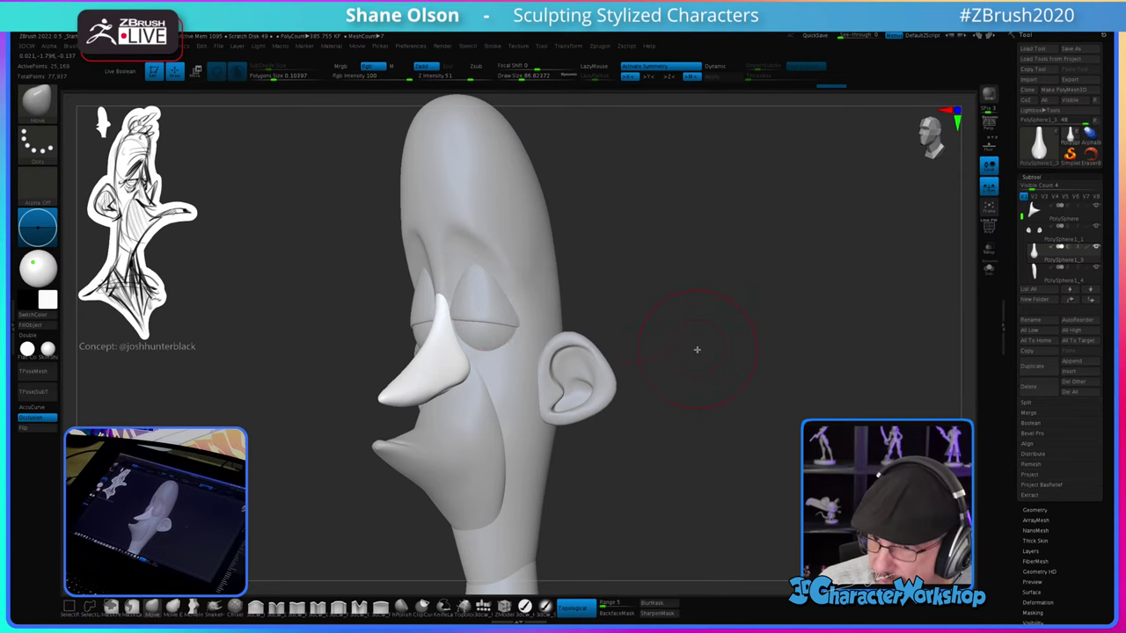
mouse_move(704, 378)
mouse_down()
mouse_move(727, 377)
mouse_move(717, 379)
mouse_up()
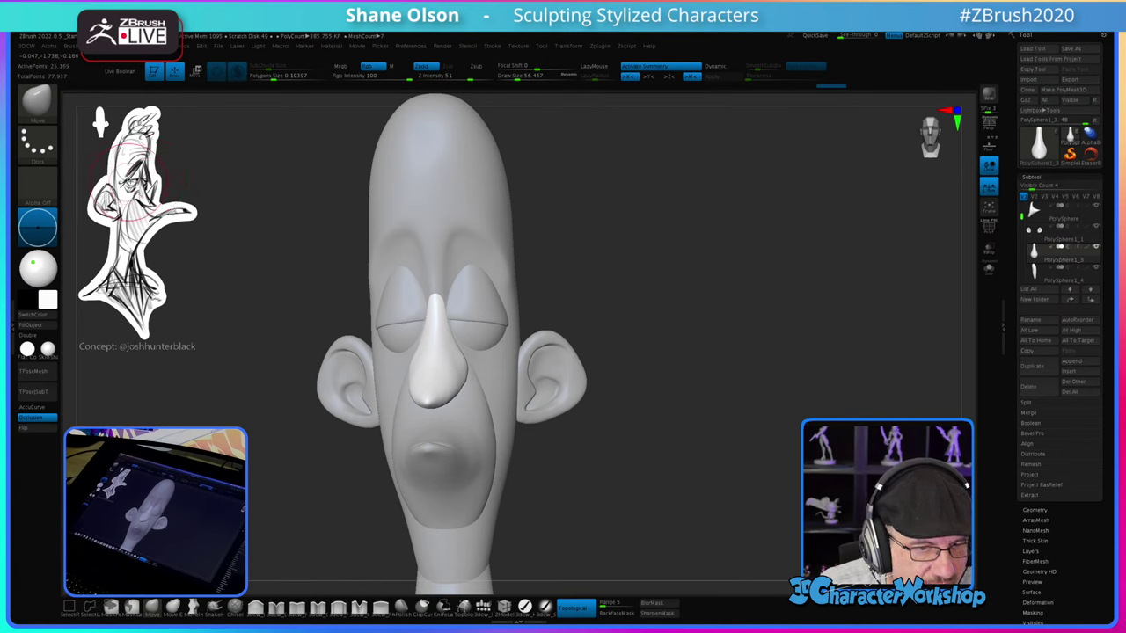
mouse_move(666, 296)
mouse_down()
mouse_move(679, 309)
mouse_move(677, 290)
mouse_up()
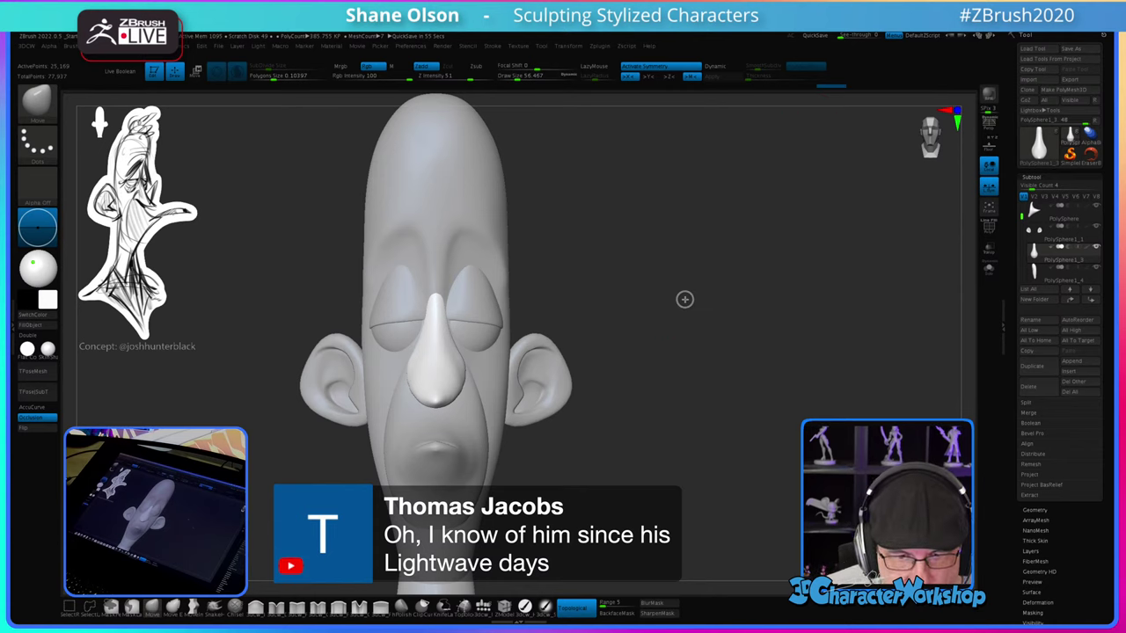
mouse_move(684, 299)
mouse_down()
mouse_move(669, 292)
mouse_move(697, 291)
mouse_up()
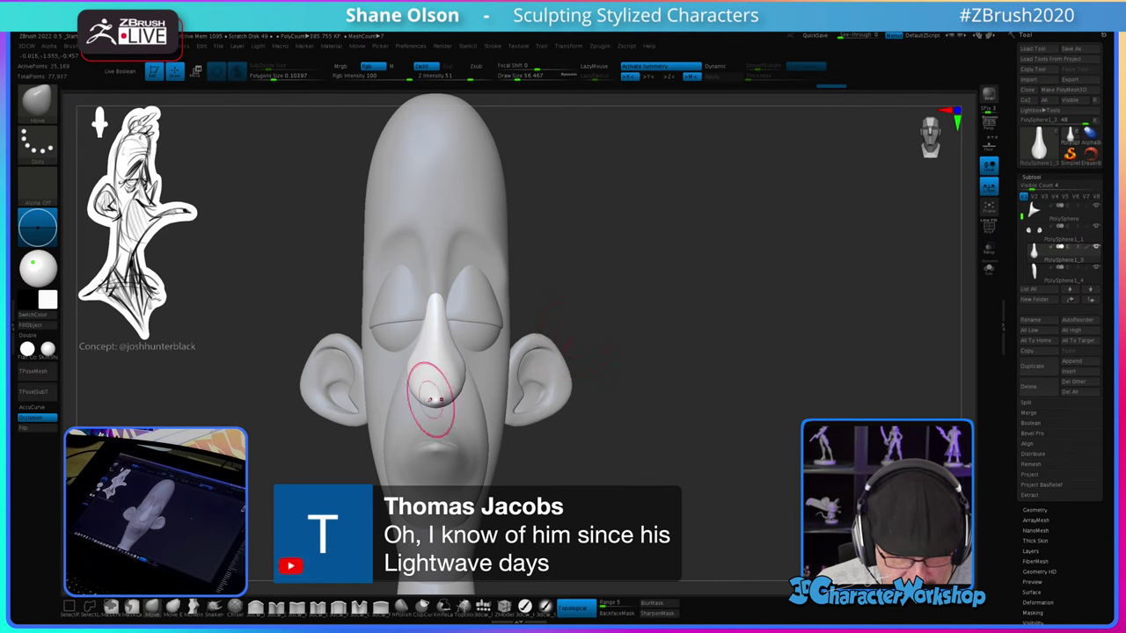
Apply the head's Dynamic Subdiv and Del Lower, reviewing the denser wireframe
alt+click(489, 197)
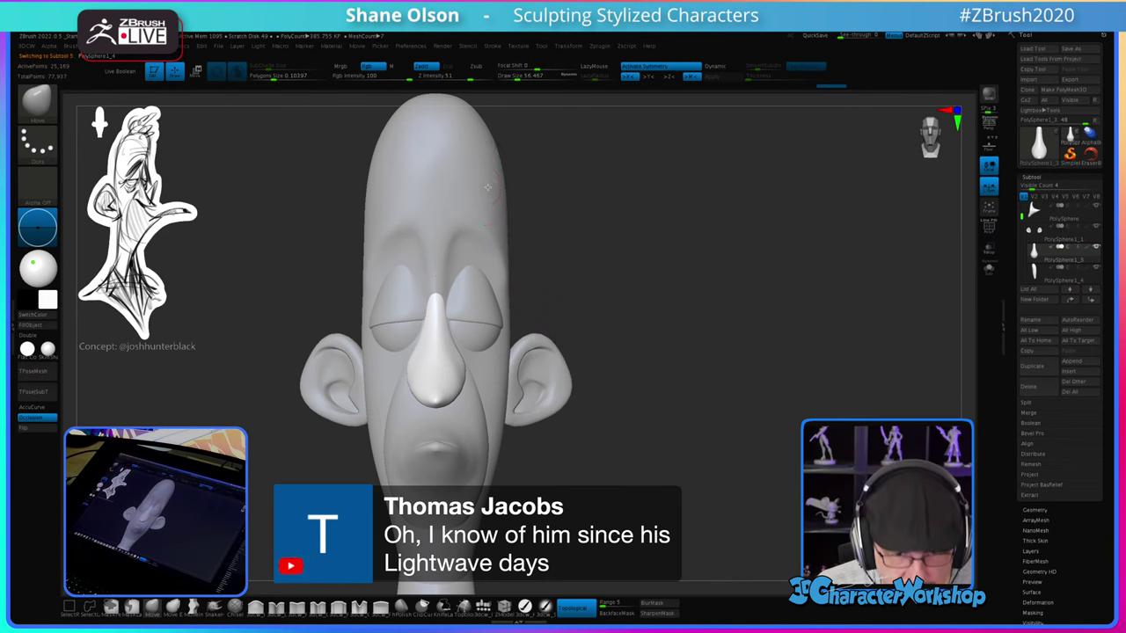
key(shift+f)
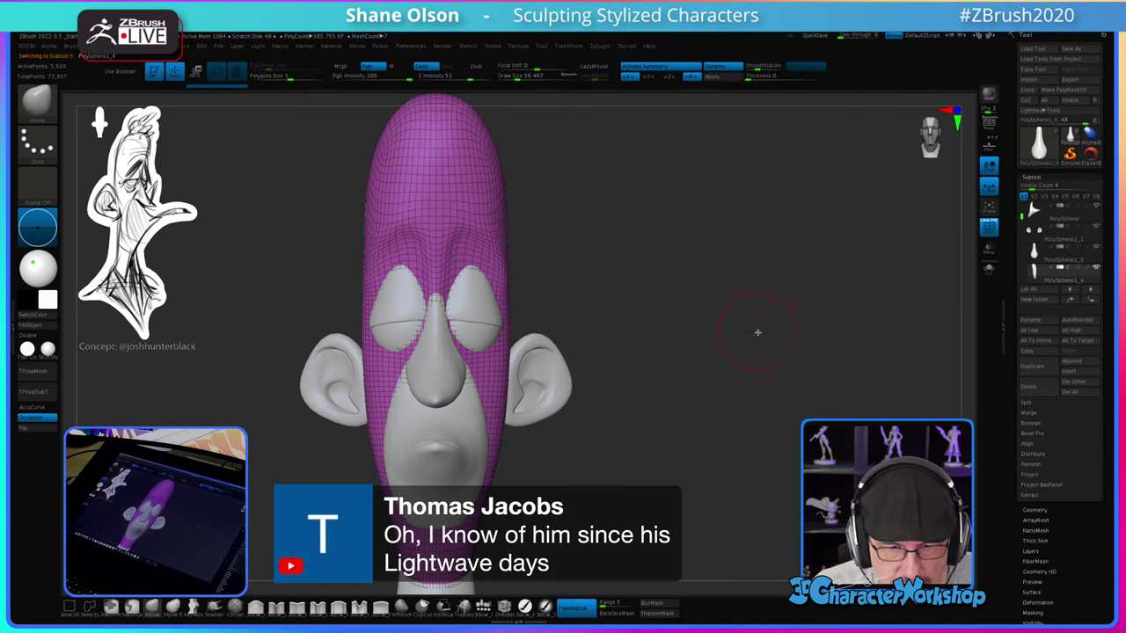
mouse_move(754, 326)
mouse_down()
mouse_move(731, 329)
mouse_move(742, 331)
mouse_up()
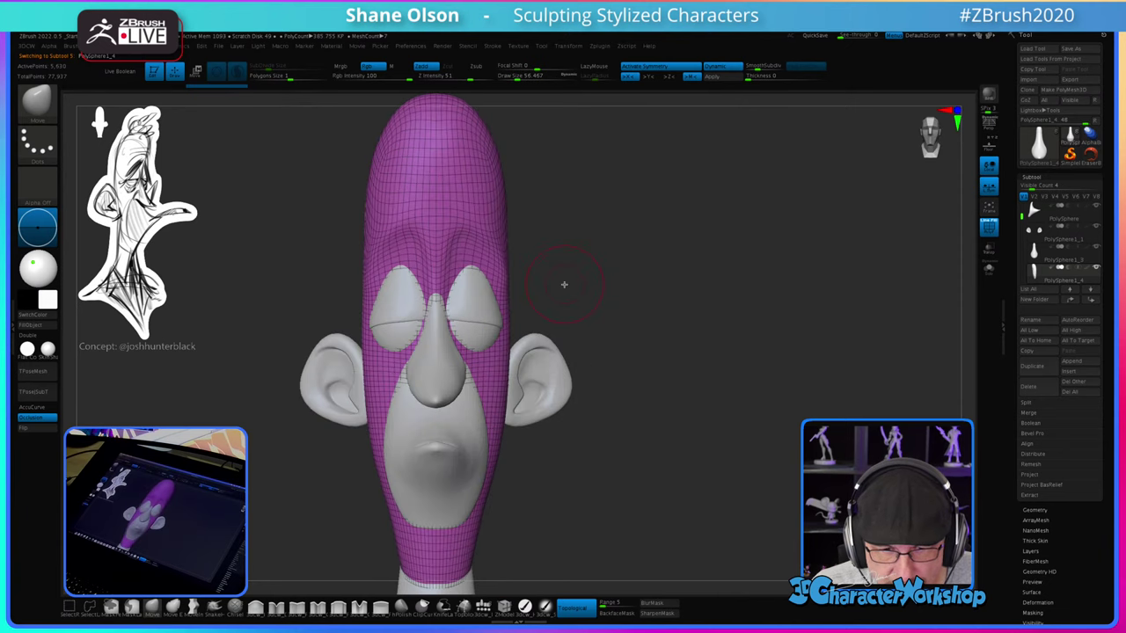
click(729, 76)
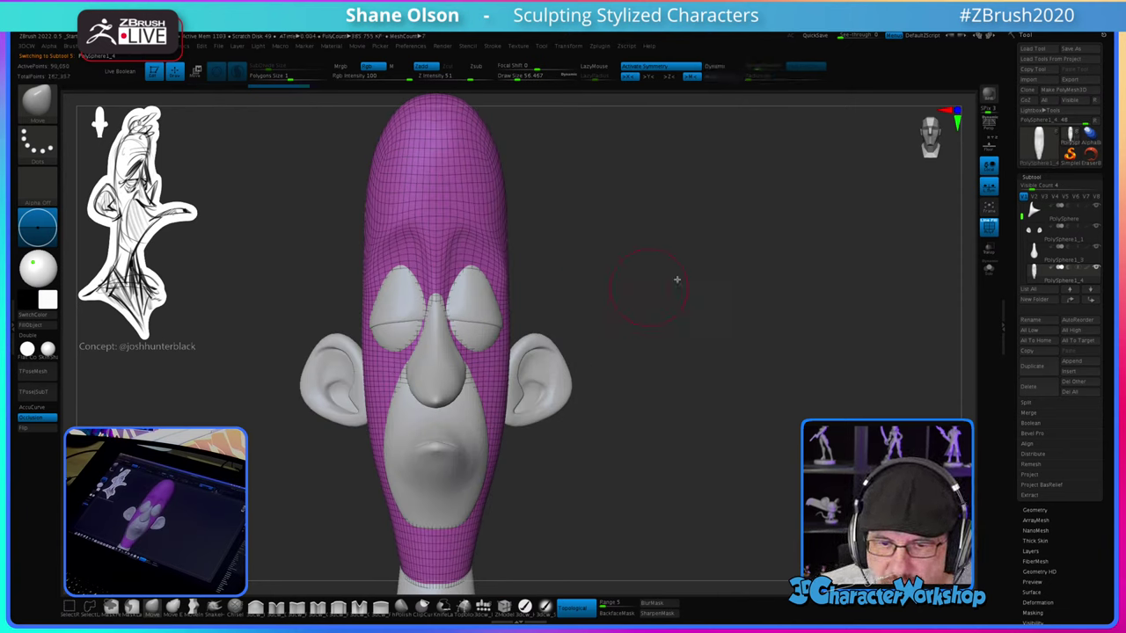
click(1035, 511)
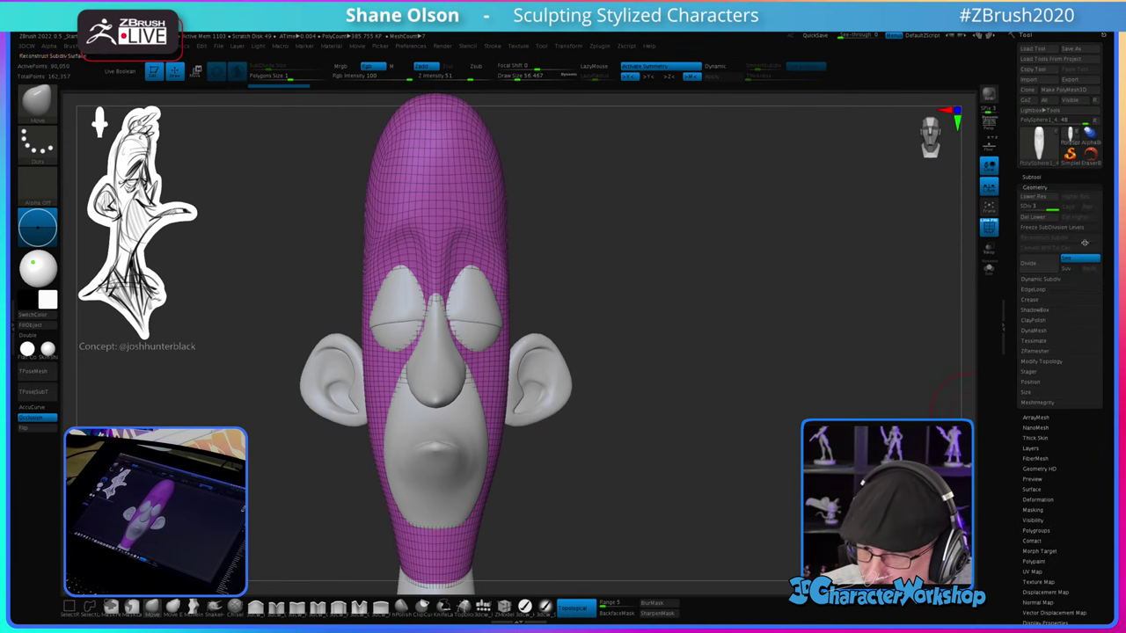
click(1034, 215)
drag(721, 326, 588, 332)
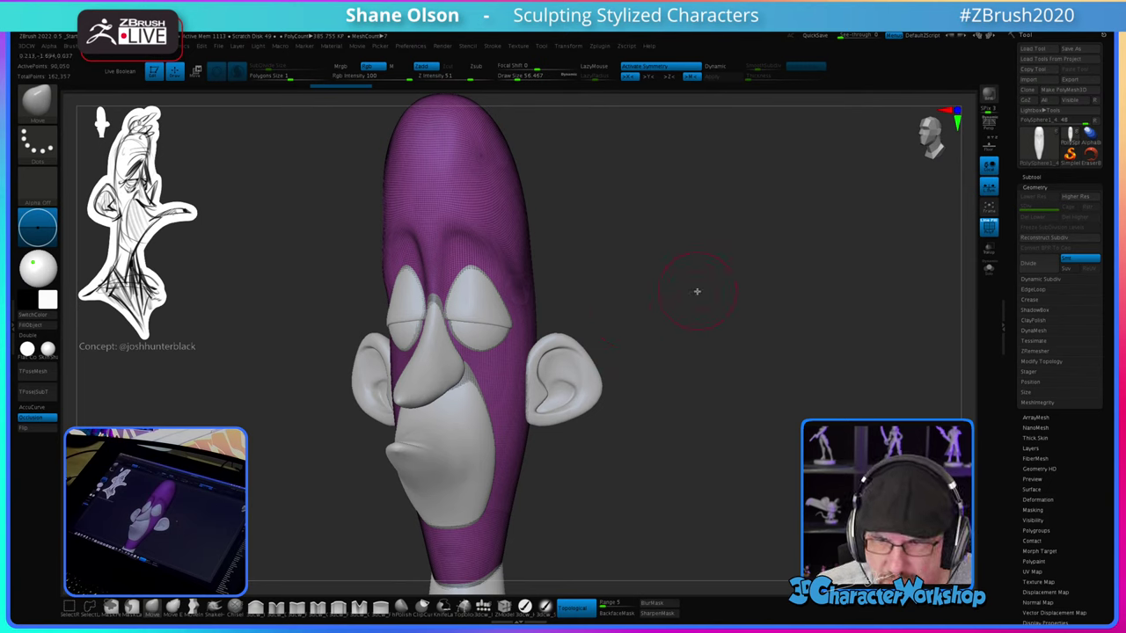
drag(646, 282, 628, 284)
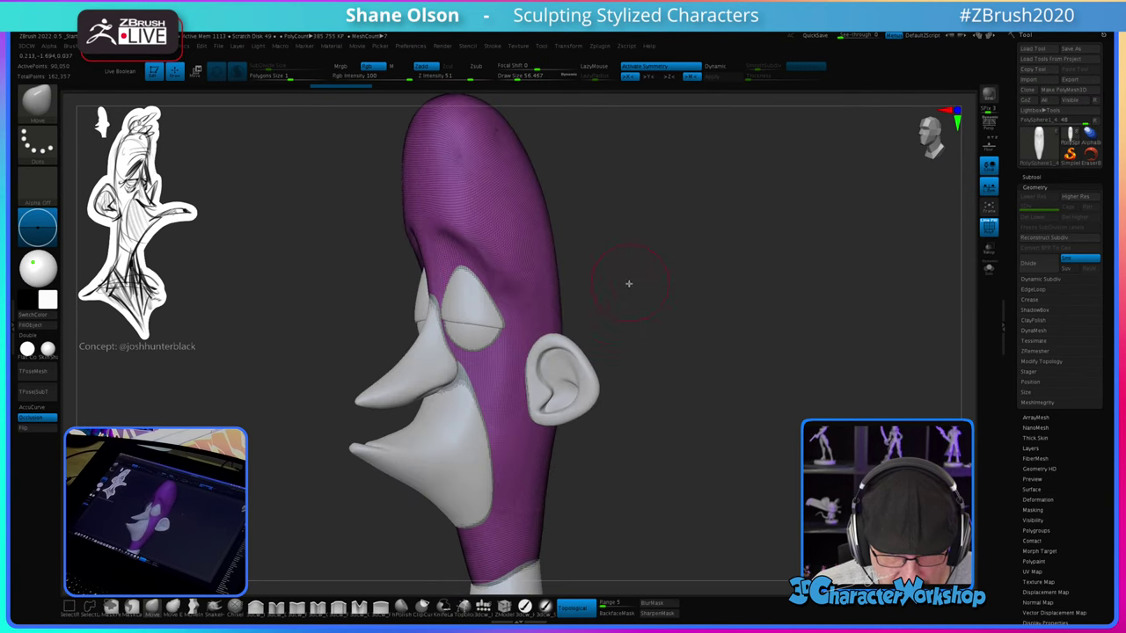
Activate the ear, then the nose subtool, and return to a straight front view
alt+click(559, 378)
drag(688, 313, 490, 364)
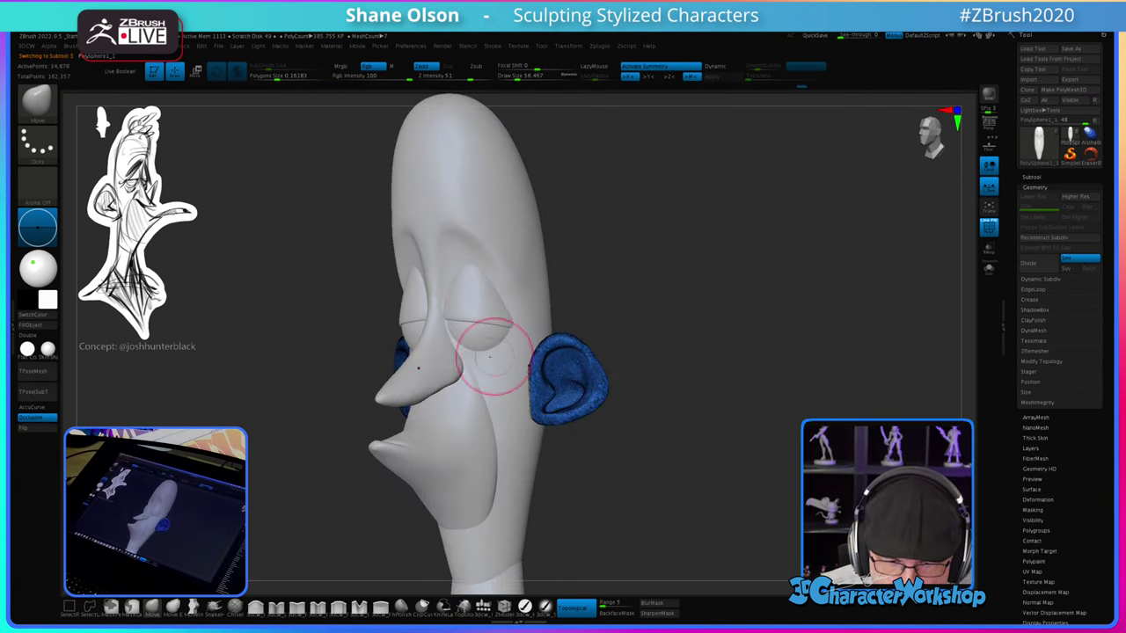
alt+click(438, 345)
mouse_move(731, 291)
mouse_down()
mouse_move(742, 292)
mouse_move(712, 289)
mouse_move(736, 344)
mouse_up()
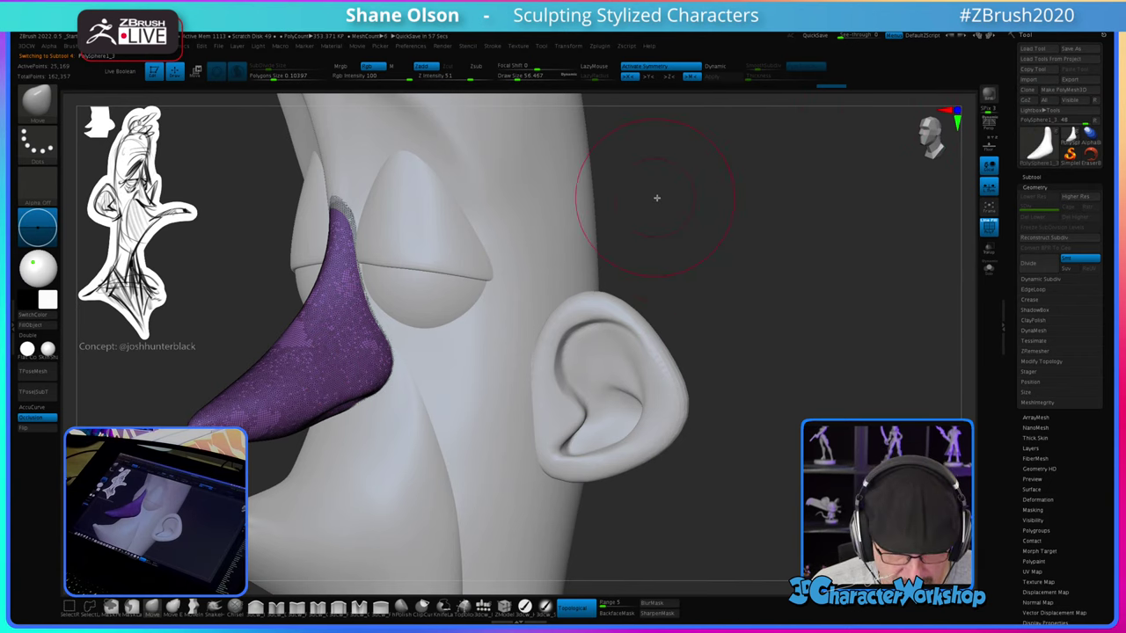
shift+drag(656, 198, 669, 196)
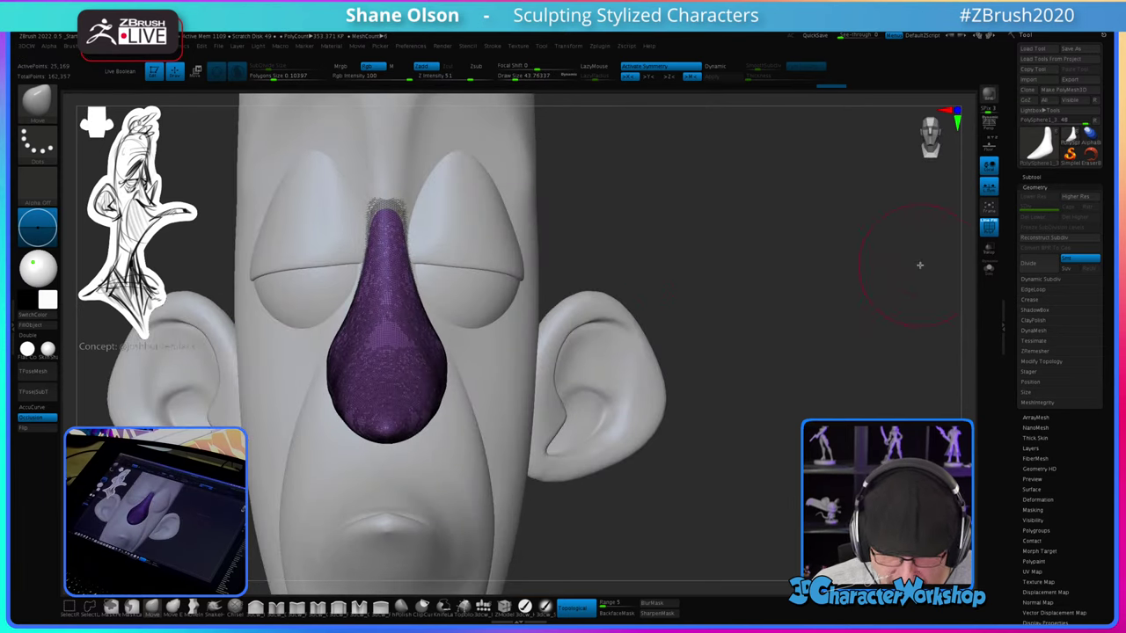
Merge the nose, then the ears, down into the head subtool, confirming each merge
click(1032, 178)
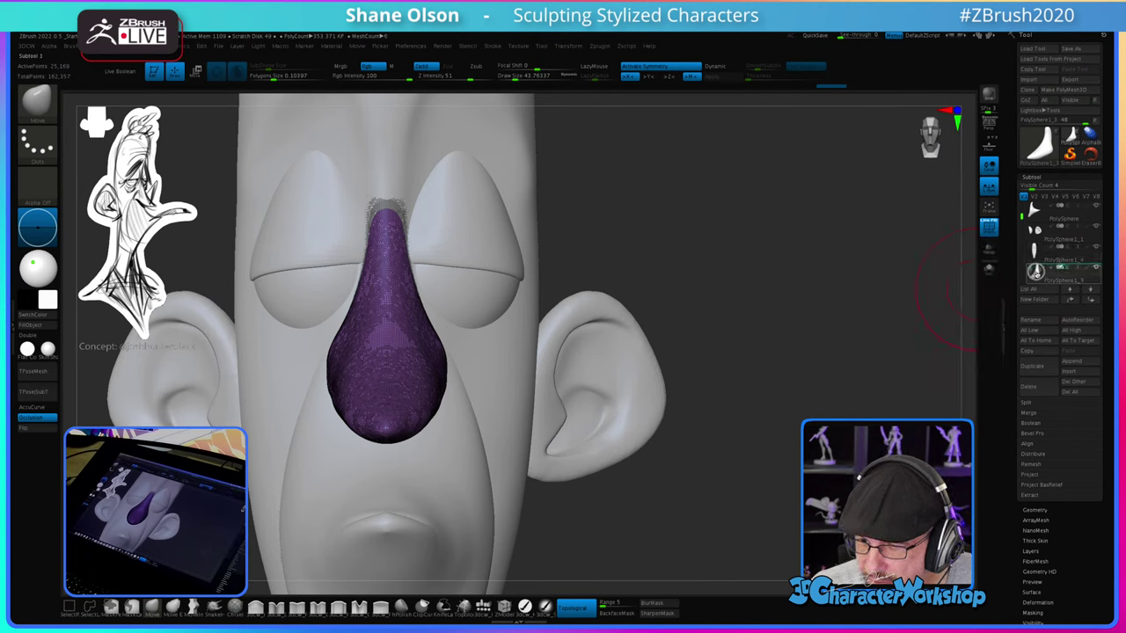
click(1051, 227)
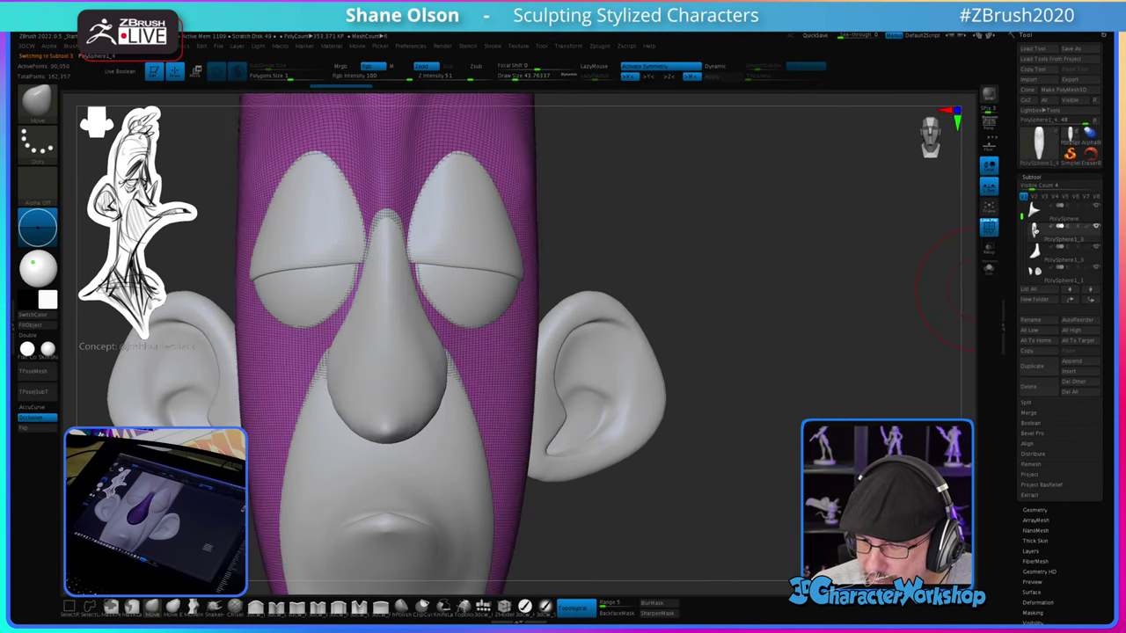
click(1036, 416)
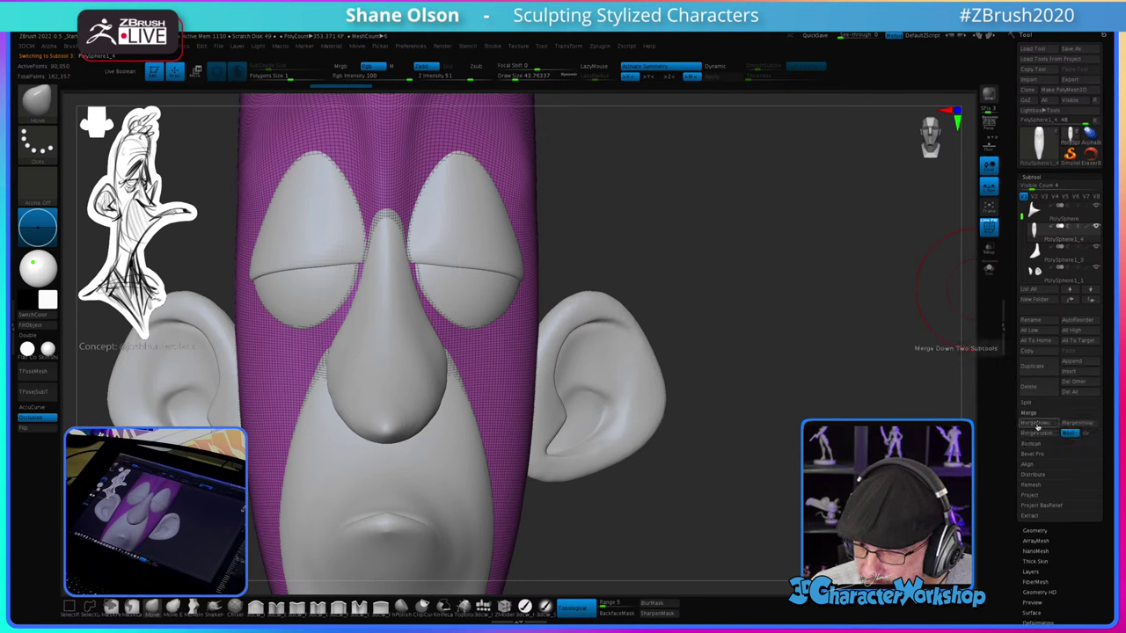
click(1036, 424)
click(1026, 412)
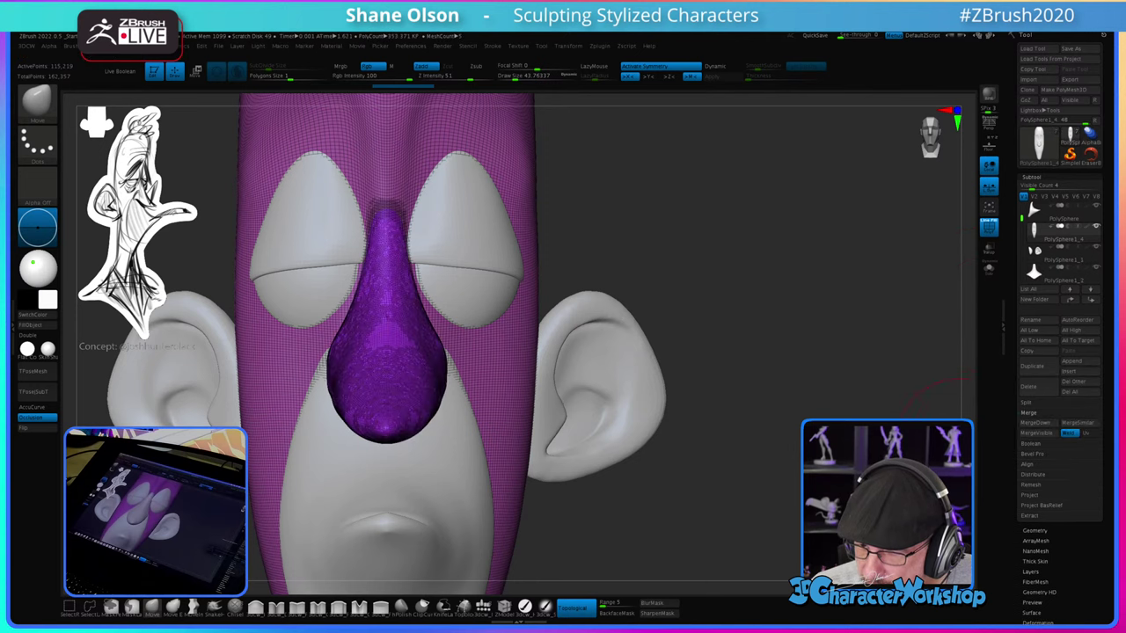
click(1034, 423)
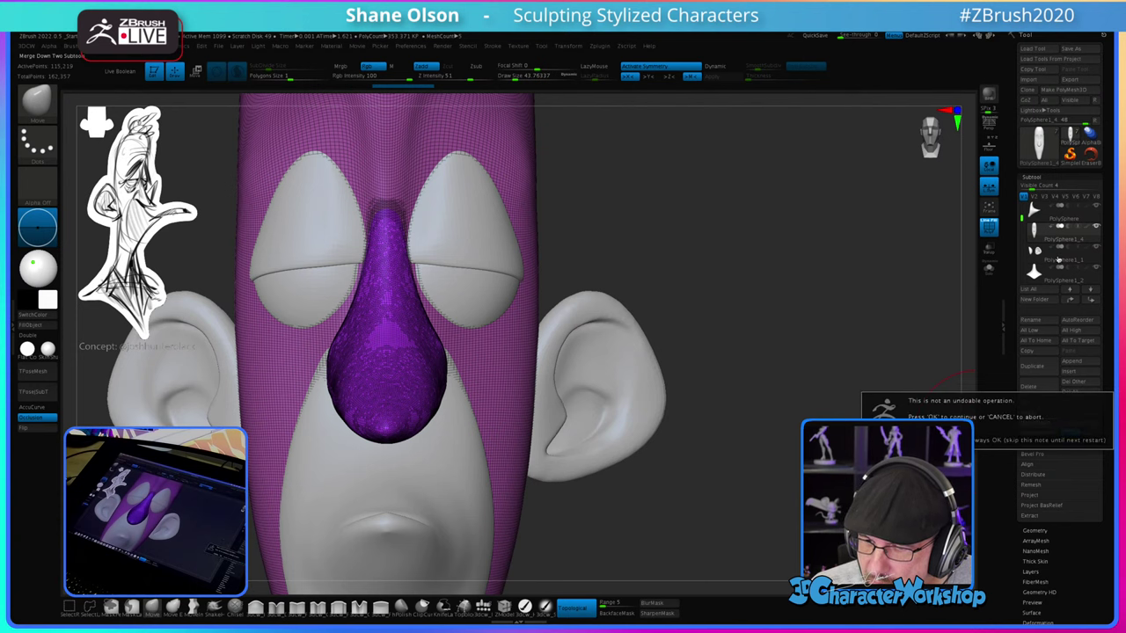
click(1026, 414)
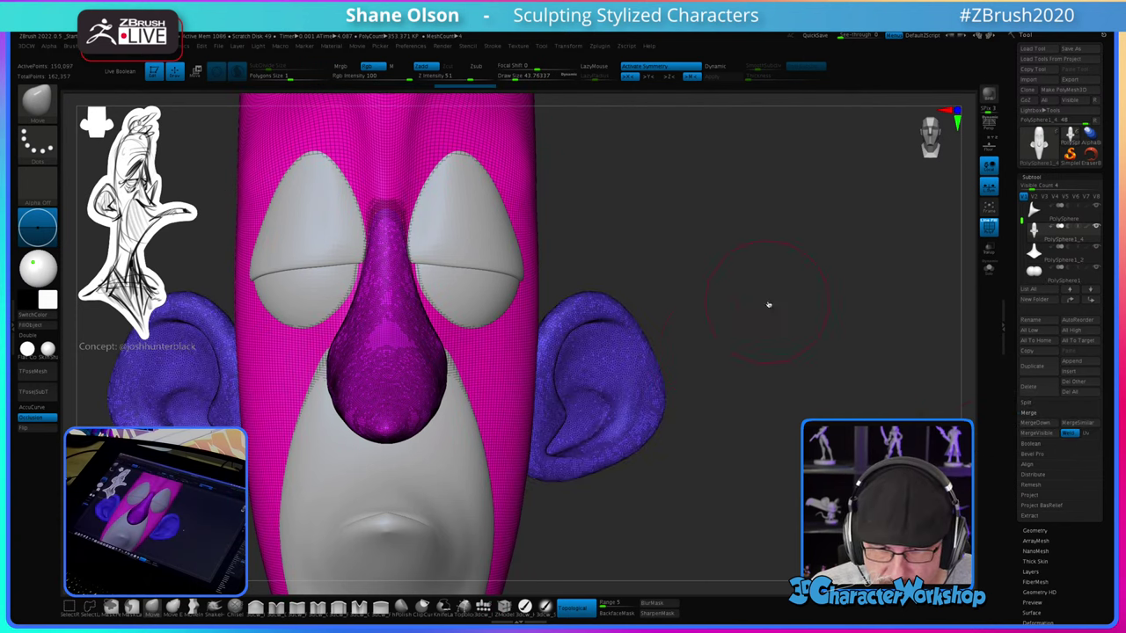
drag(766, 305, 541, 413)
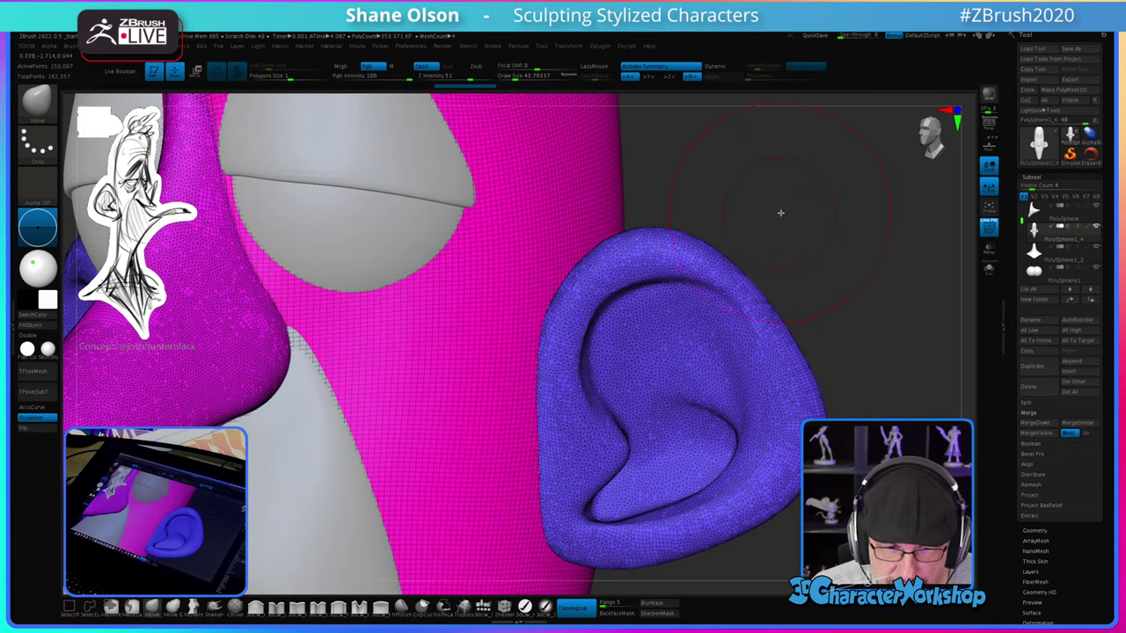
key(f)
mouse_move(779, 209)
mouse_down()
mouse_move(714, 268)
mouse_move(734, 262)
mouse_move(668, 256)
mouse_move(704, 278)
mouse_up()
Apply Remesh By Union from the Transpose gizmo menu to fuse head, nose and ears
key(f)
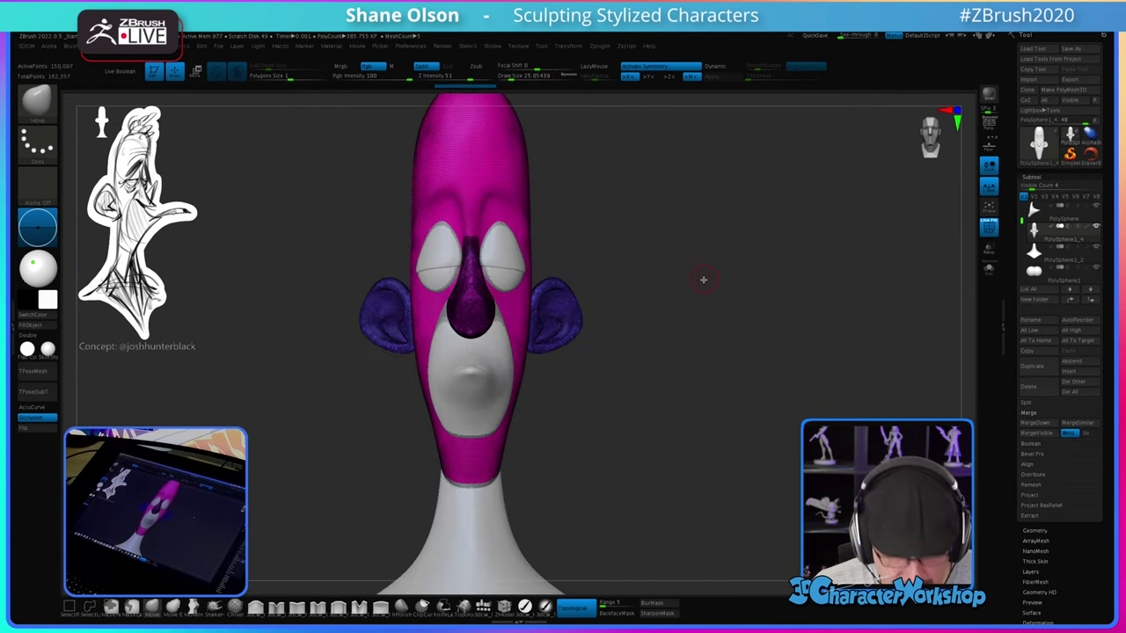
key(w)
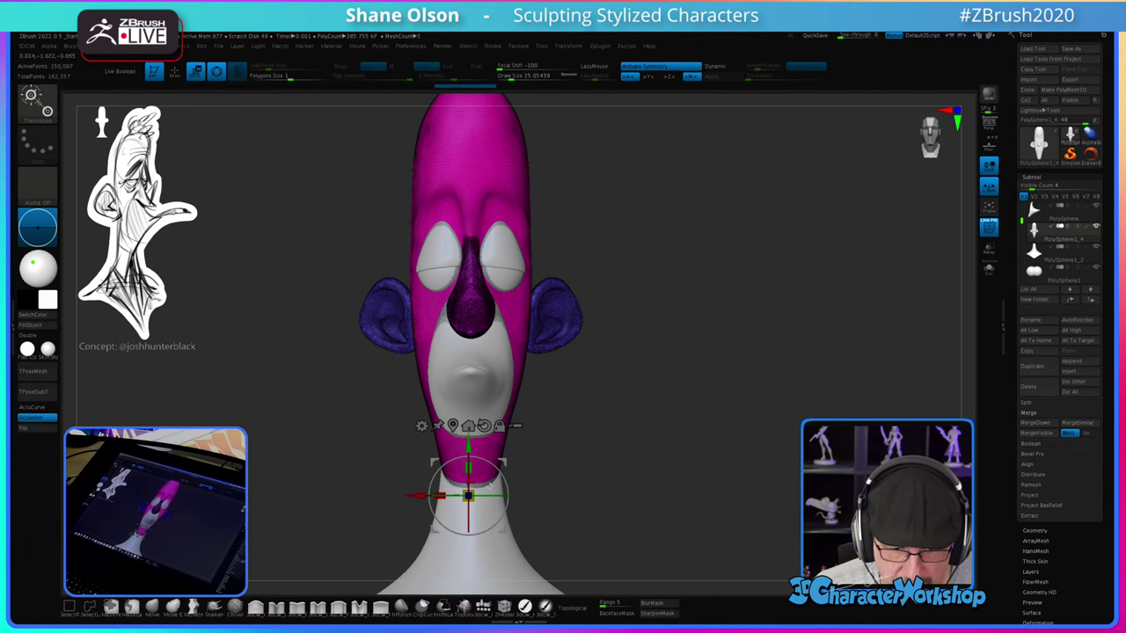
mouse_move(578, 443)
mouse_down()
mouse_move(540, 442)
mouse_move(576, 440)
mouse_up()
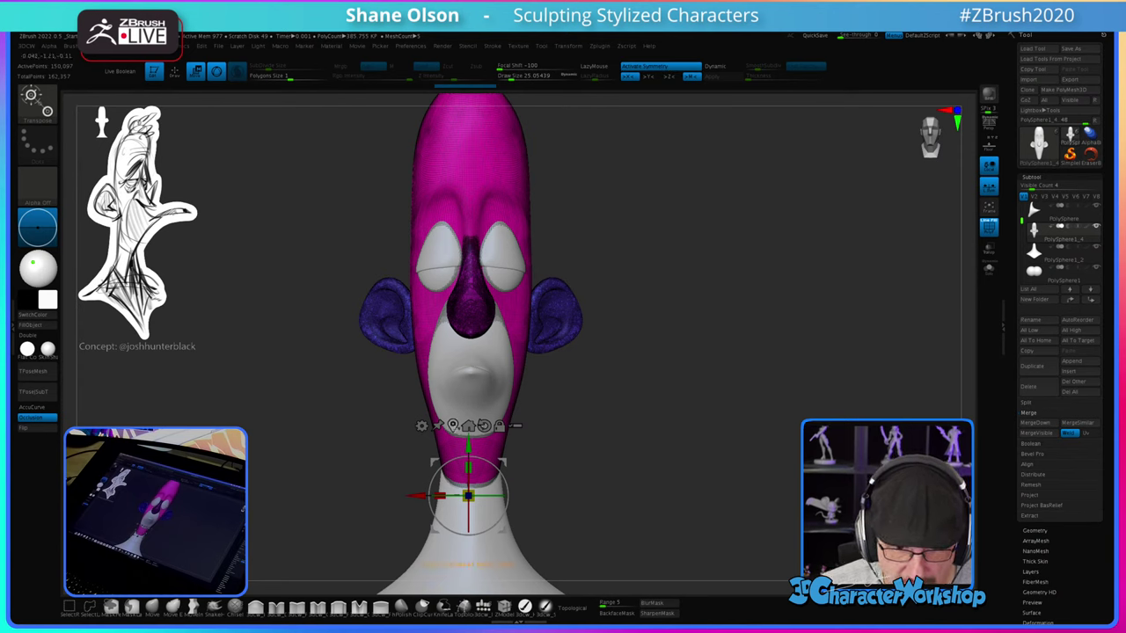
click(421, 426)
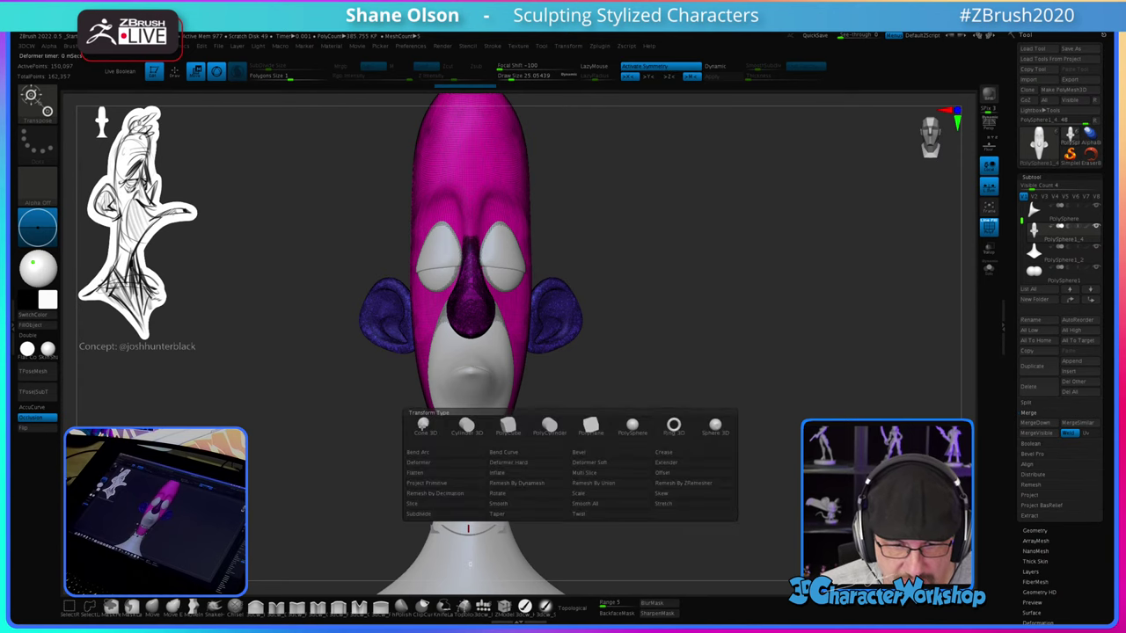
click(590, 485)
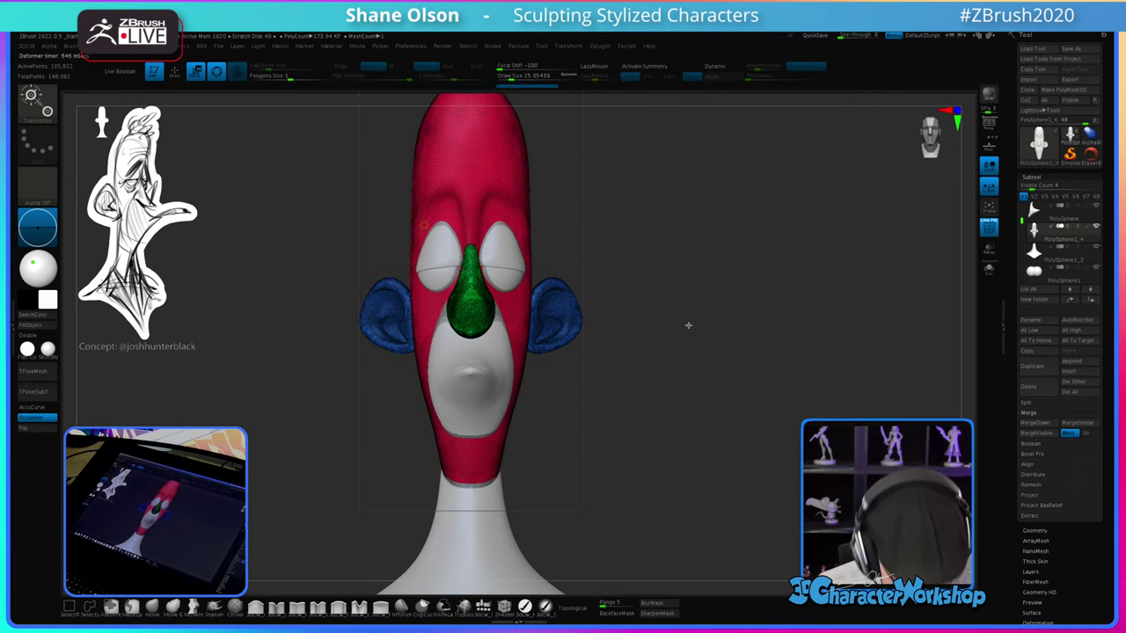
alt+drag(716, 379, 733, 311)
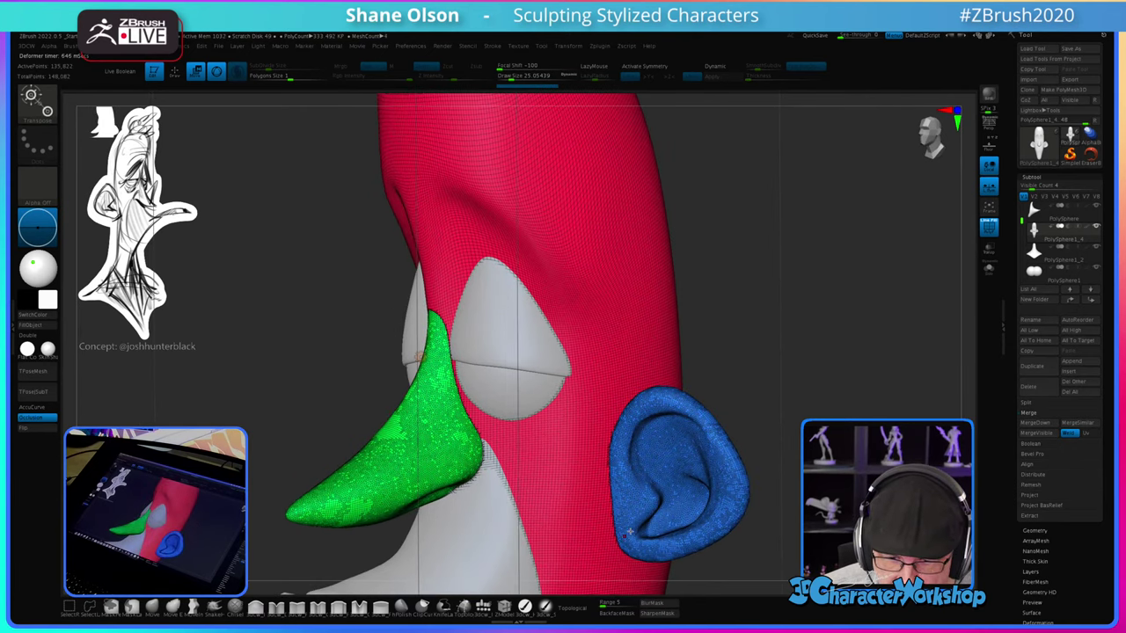
Return to the Standard brush, hide the polygroup display and enable X symmetry
drag(833, 265, 848, 264)
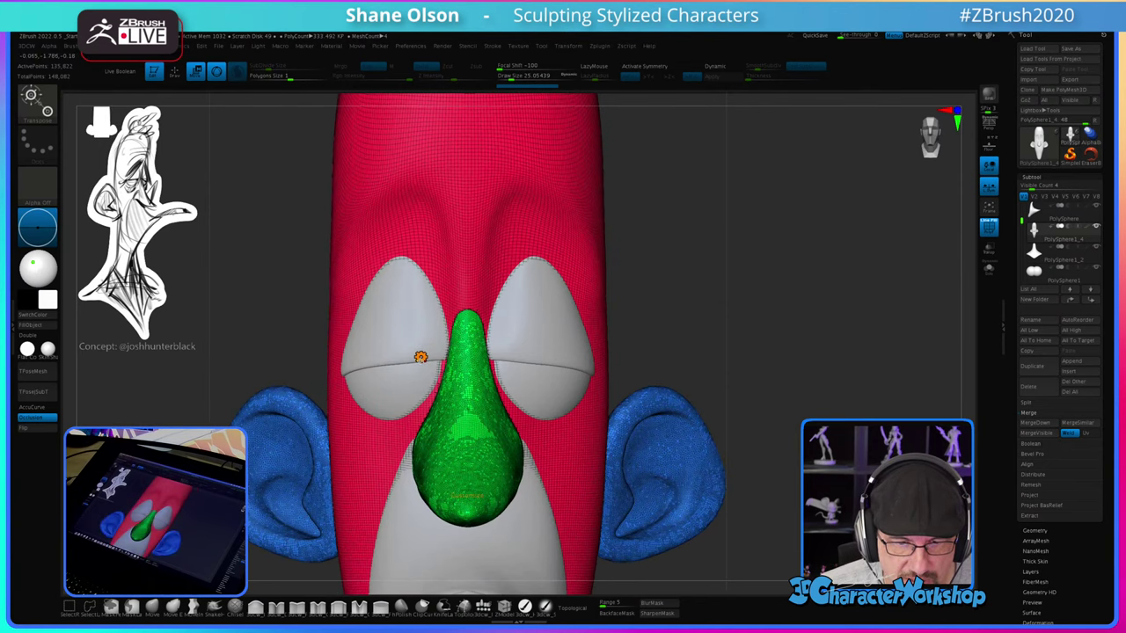
click(420, 357)
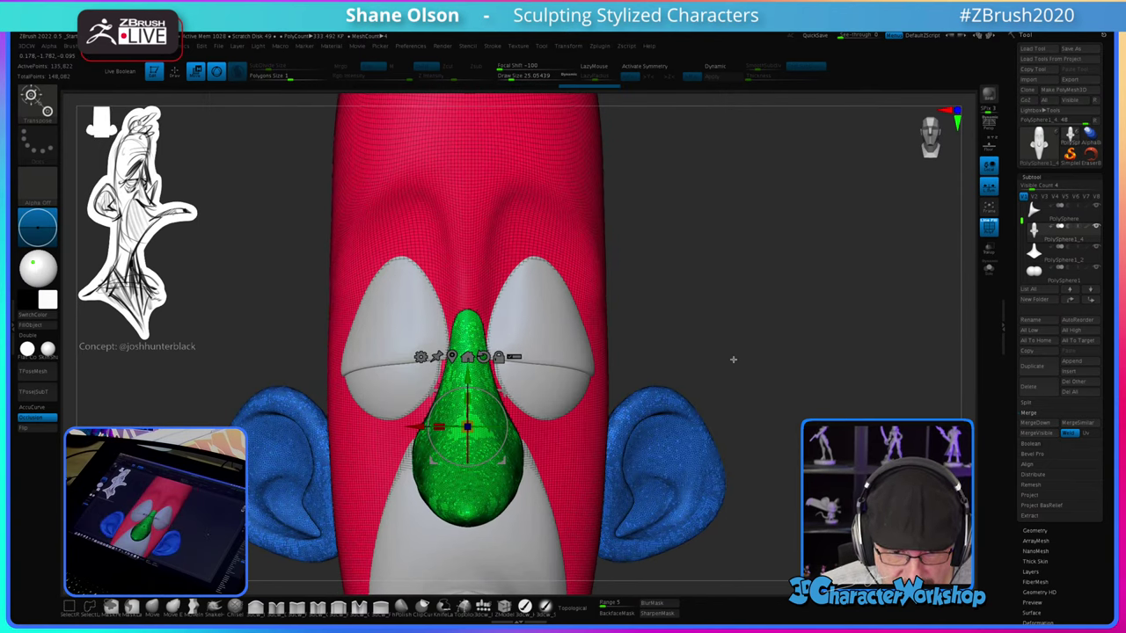
mouse_move(749, 360)
mouse_down()
mouse_move(736, 322)
mouse_move(730, 331)
mouse_up()
key(q)
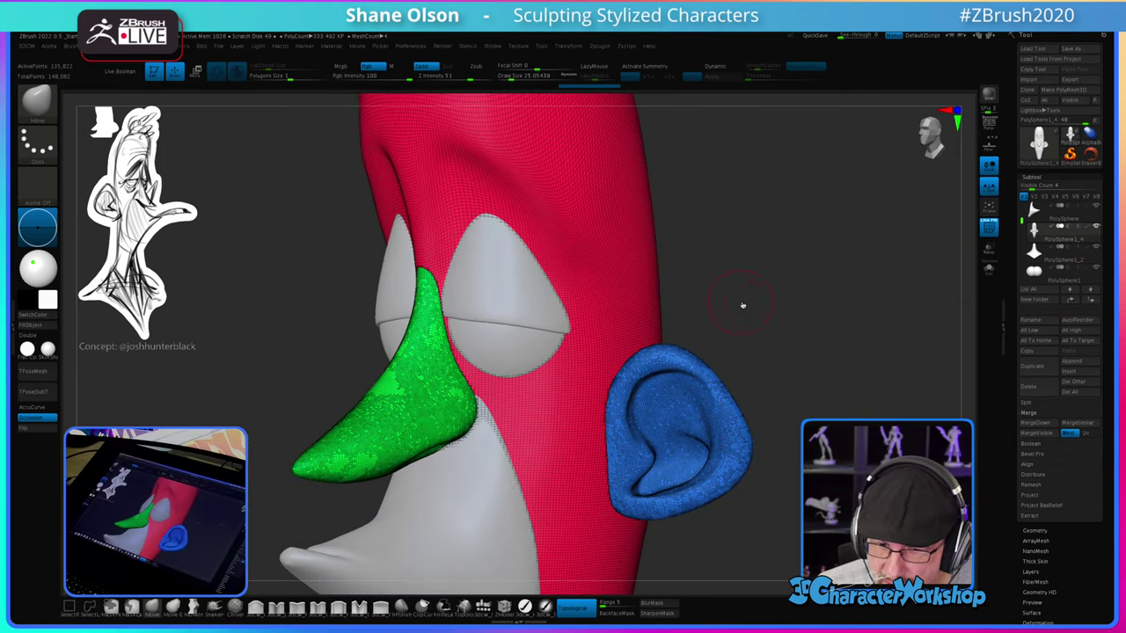
key(shift+f)
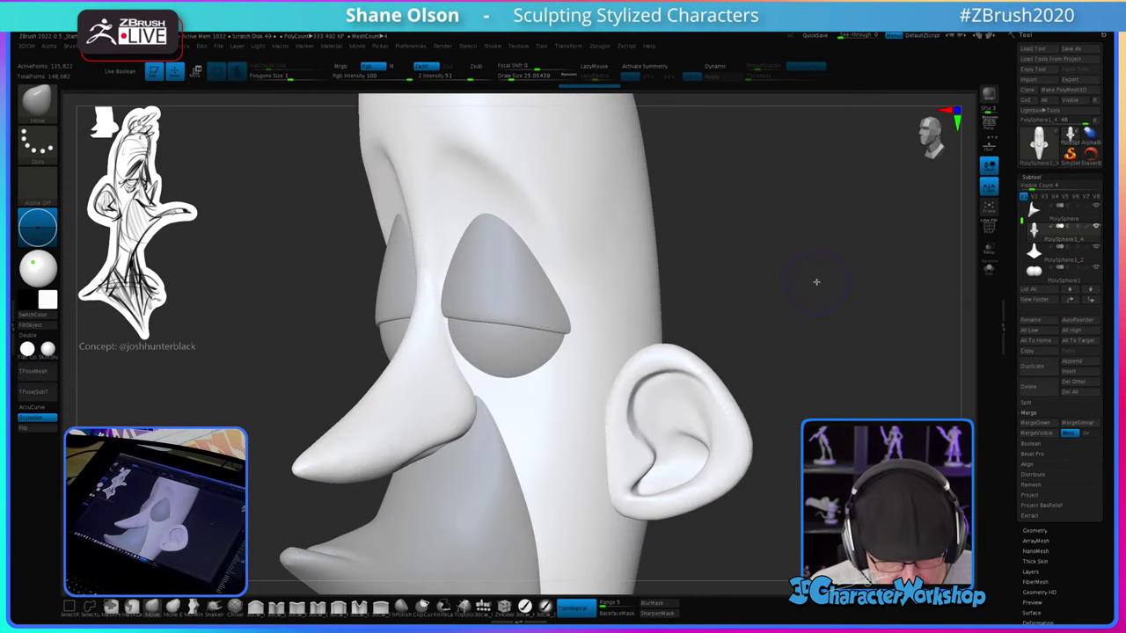
drag(816, 281, 465, 432)
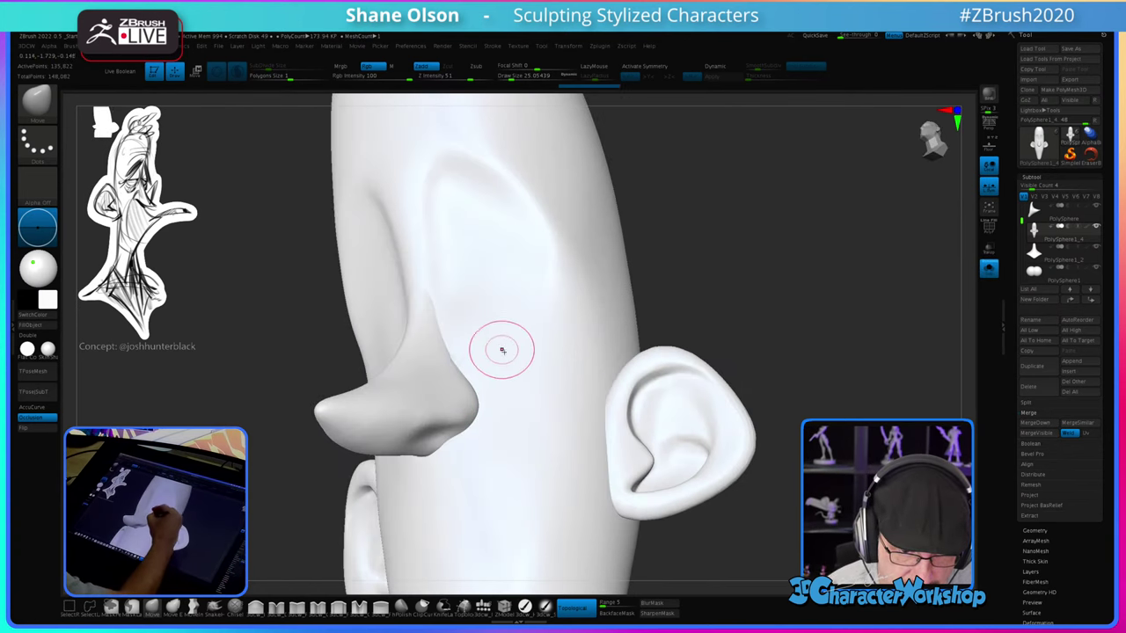
mouse_move(503, 367)
mouse_down()
mouse_move(501, 397)
mouse_move(485, 396)
mouse_up()
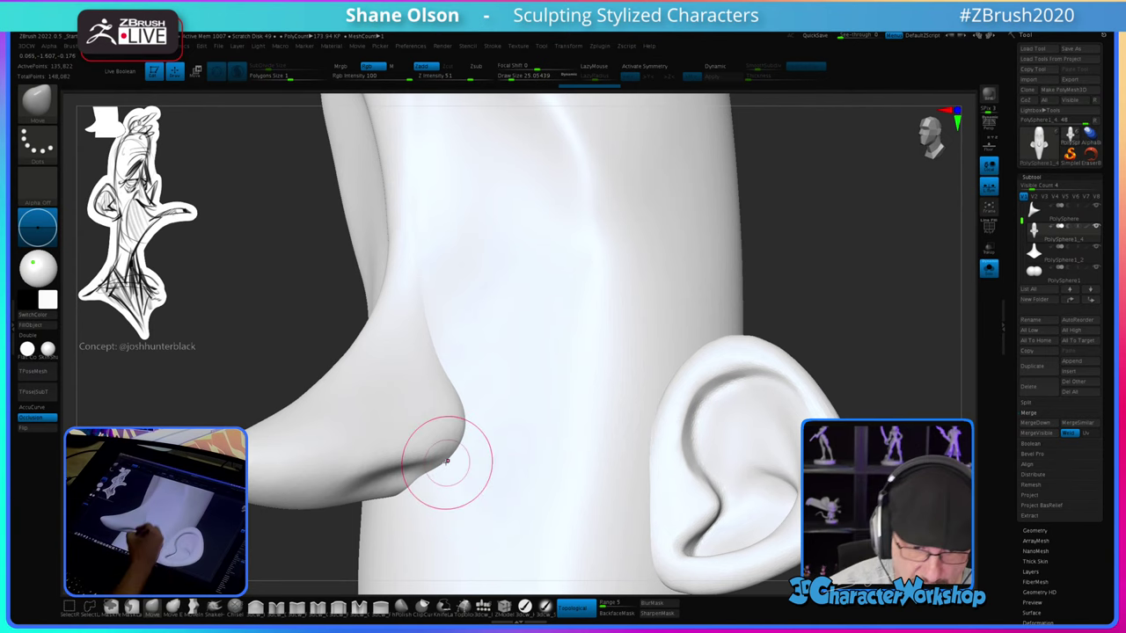
right_drag(440, 304, 470, 374)
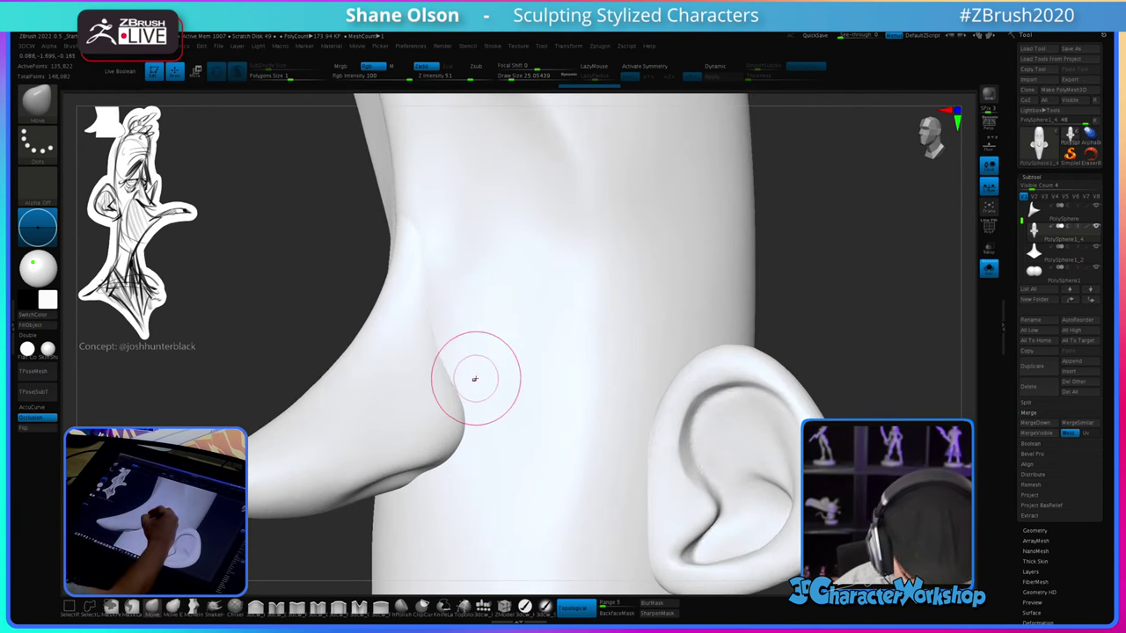
key(x)
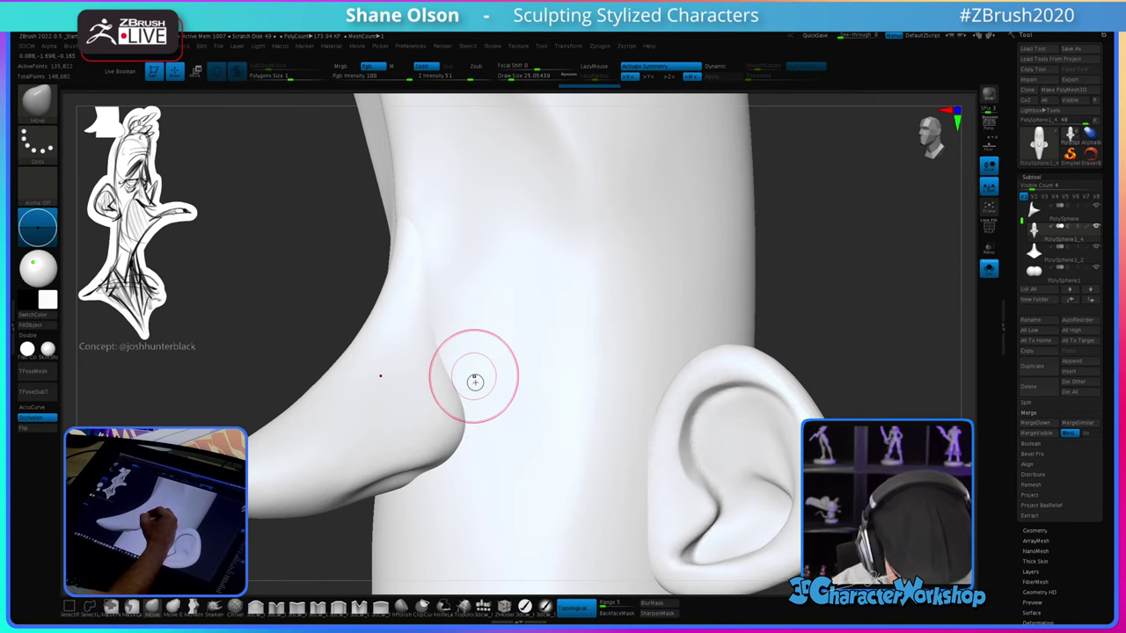
right_drag(475, 379, 464, 372)
Smooth the junction under the nose with the brush shrunk to about 12.9
key(shift)
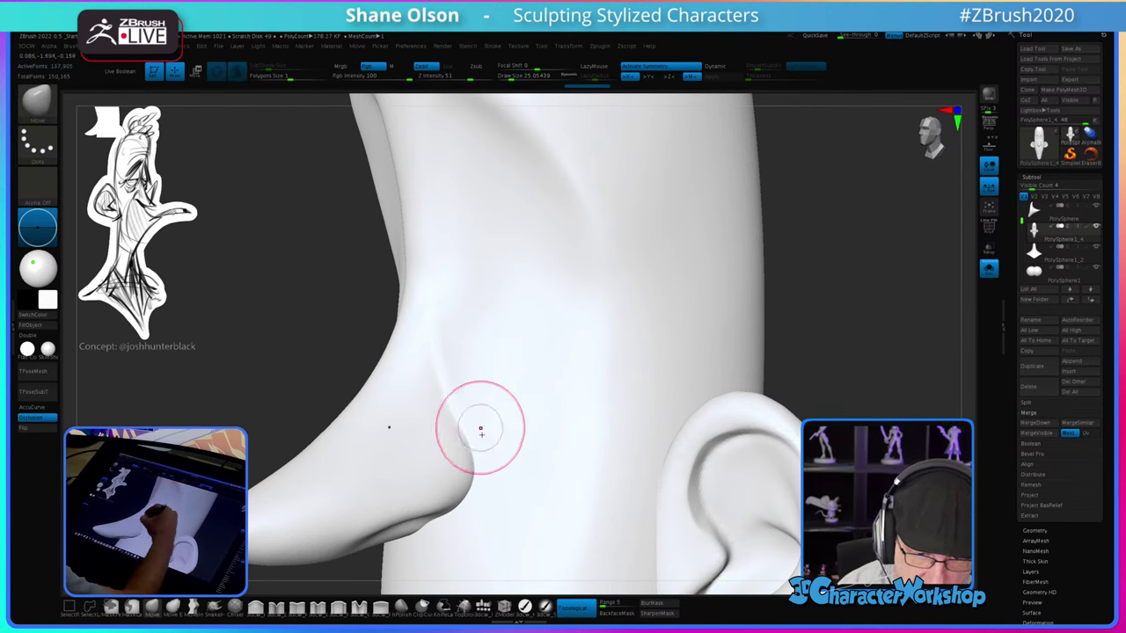
mouse_move(478, 432)
right_down()
mouse_move(495, 531)
mouse_move(503, 437)
mouse_move(491, 463)
right_up()
key(s)
drag(497, 501, 485, 501)
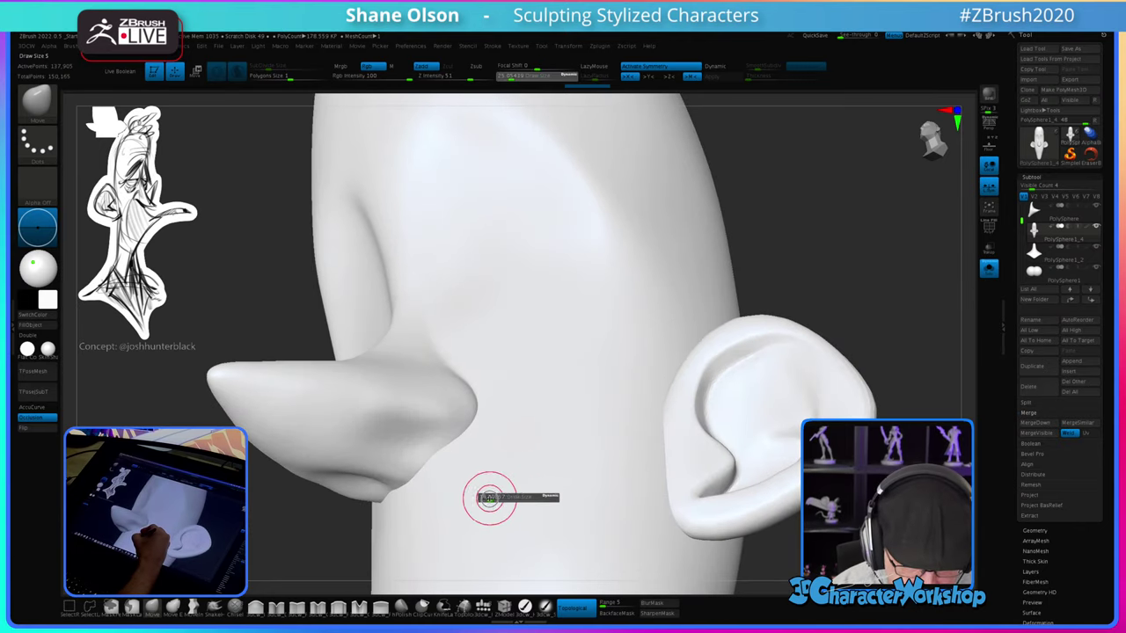
key(shift)
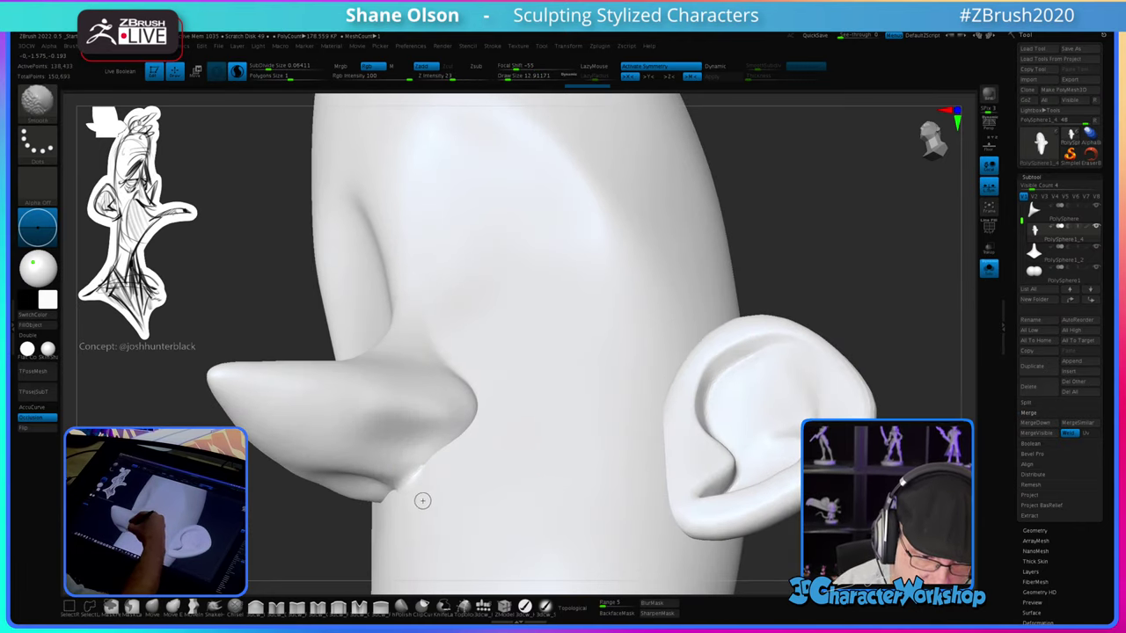
mouse_move(478, 461)
right_down()
mouse_move(490, 432)
mouse_move(465, 490)
mouse_move(449, 470)
mouse_move(455, 453)
mouse_move(432, 485)
mouse_move(417, 485)
mouse_move(461, 523)
right_up()
key(shift)
key(shift)
key(shift)
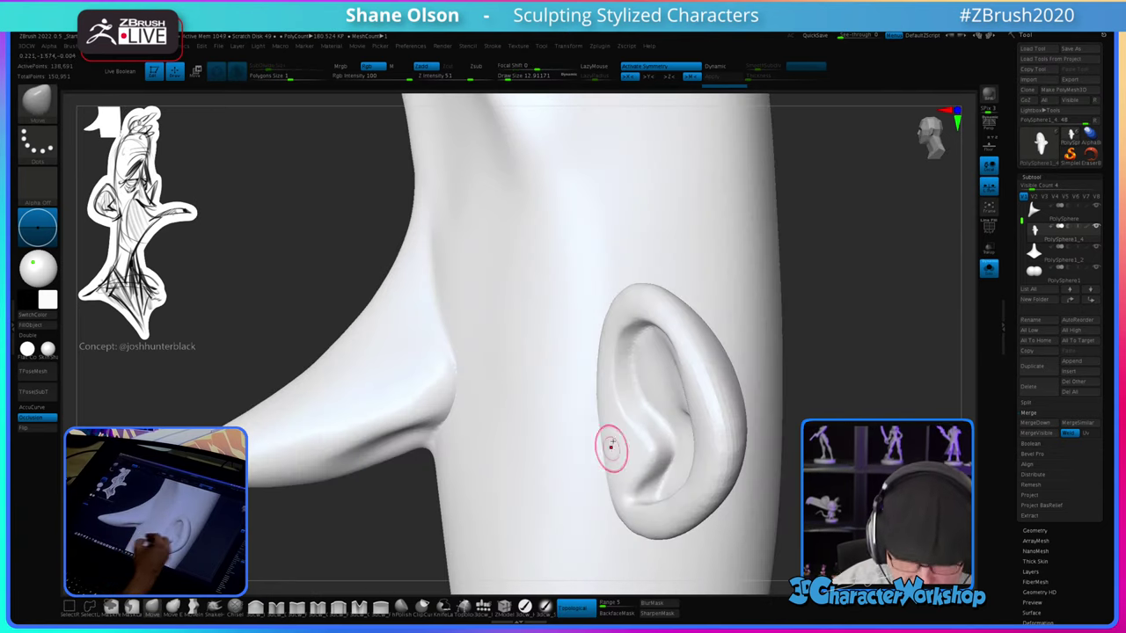
Select the ClayBuildup brush at a draw size of about 9.4
mouse_move(606, 445)
right_down()
mouse_move(616, 428)
mouse_move(593, 373)
right_up()
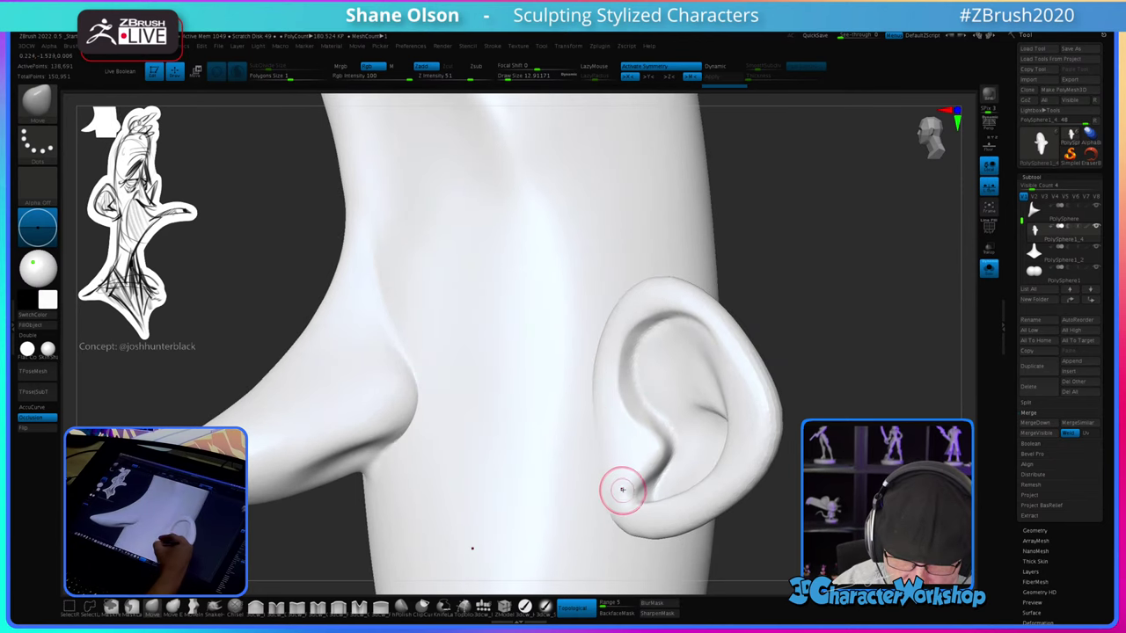
right_drag(621, 485, 593, 410)
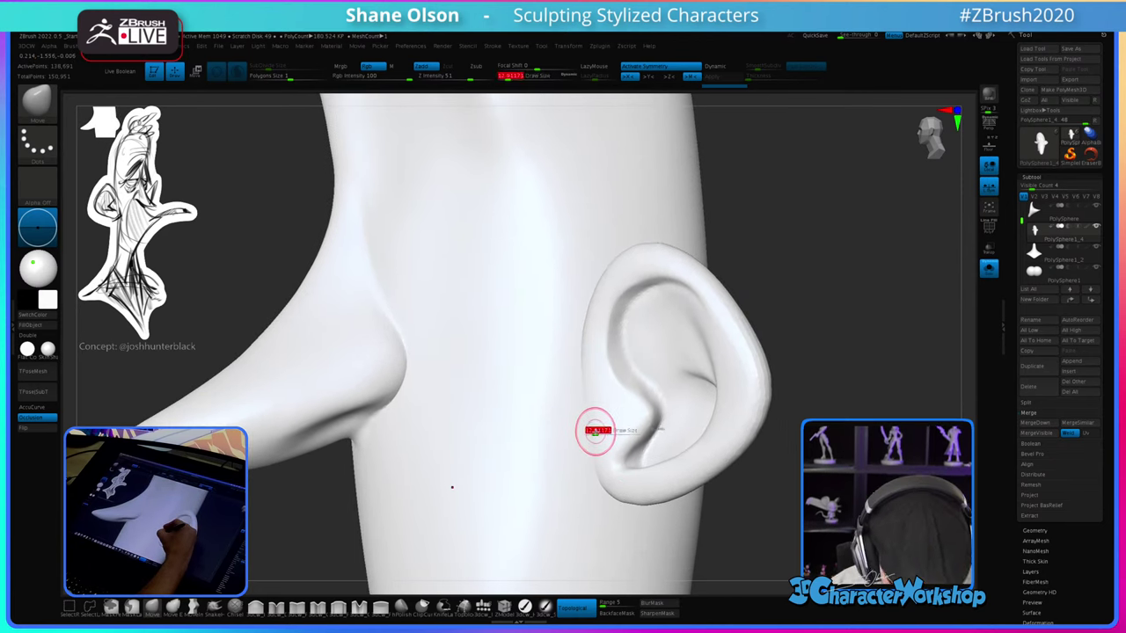
key(shift)
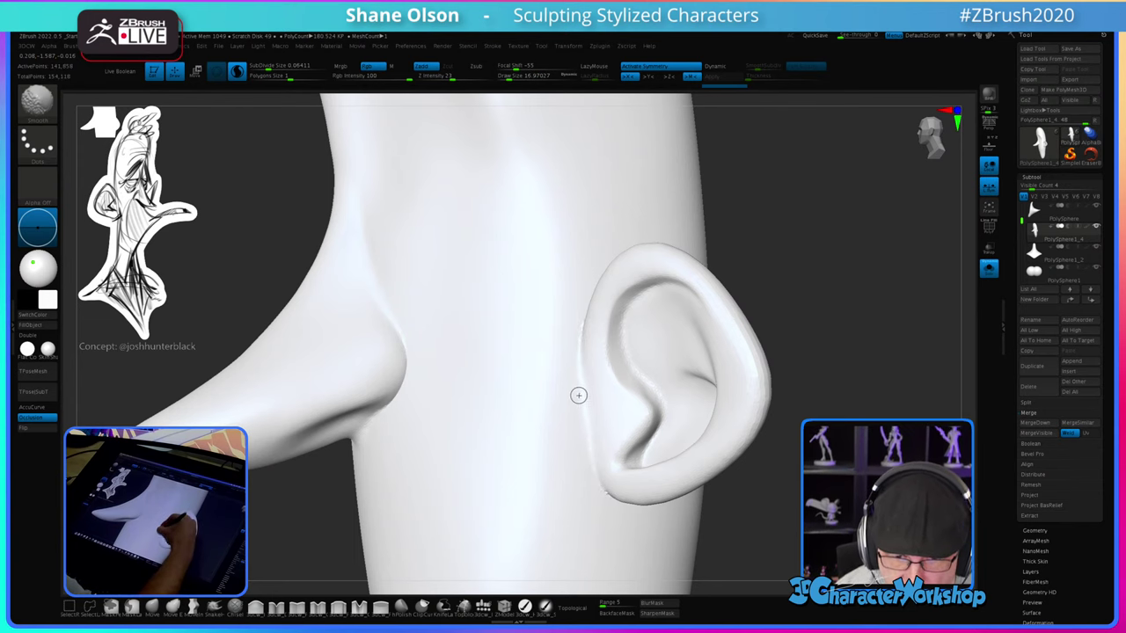
key(b)
key(c)
key(b)
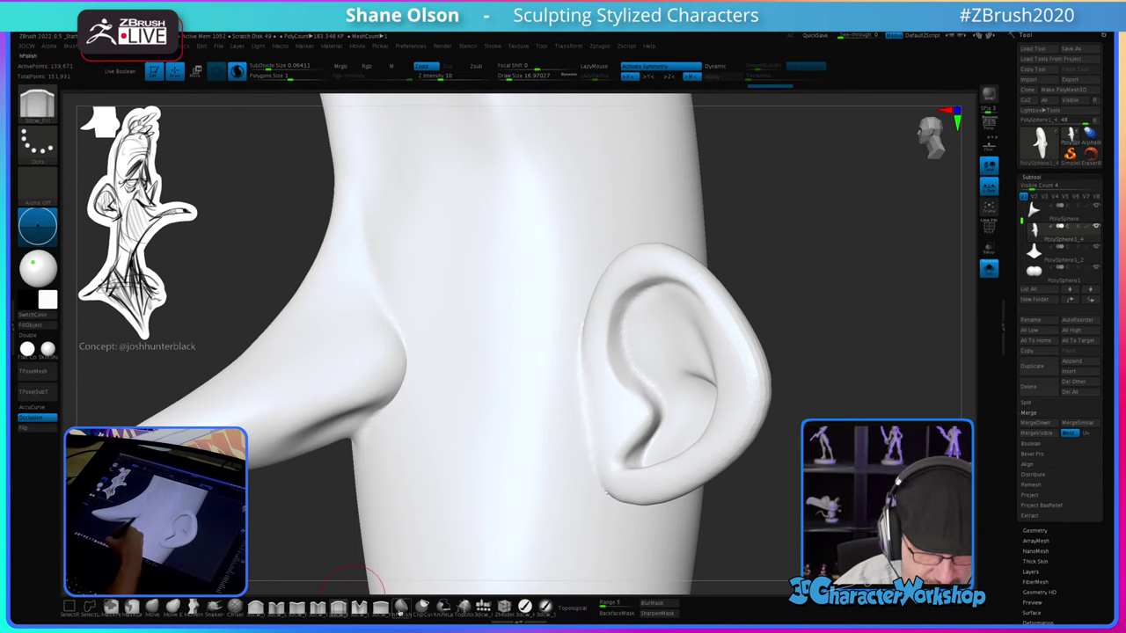
key(s)
drag(584, 423, 579, 423)
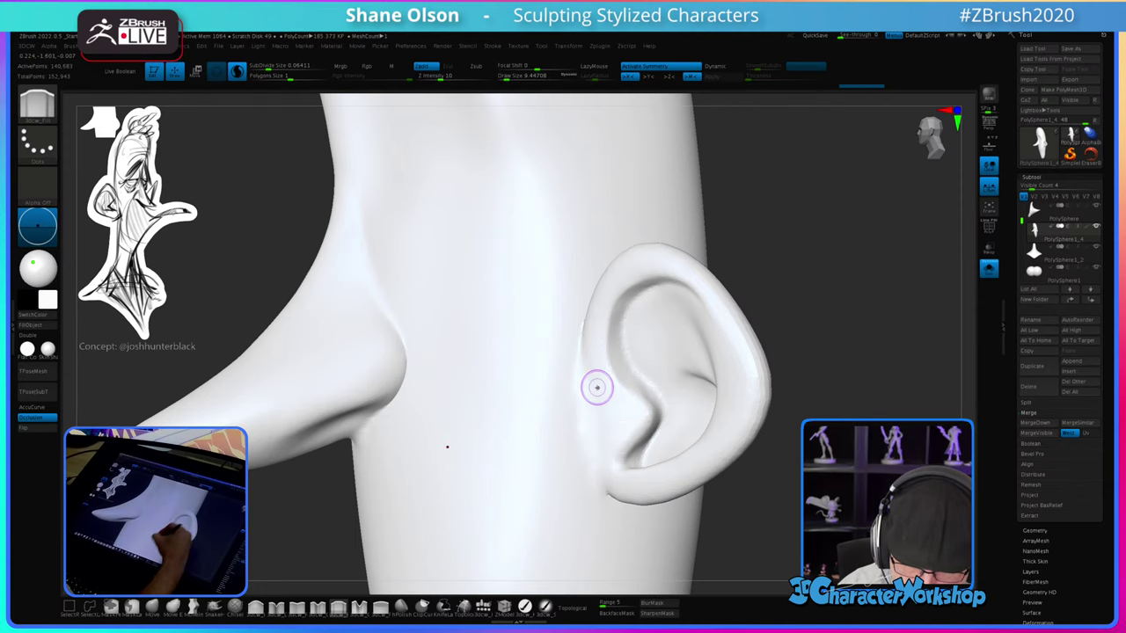
Resize the brush and smooth the surface below the ear base
key(s)
drag(583, 390, 577, 390)
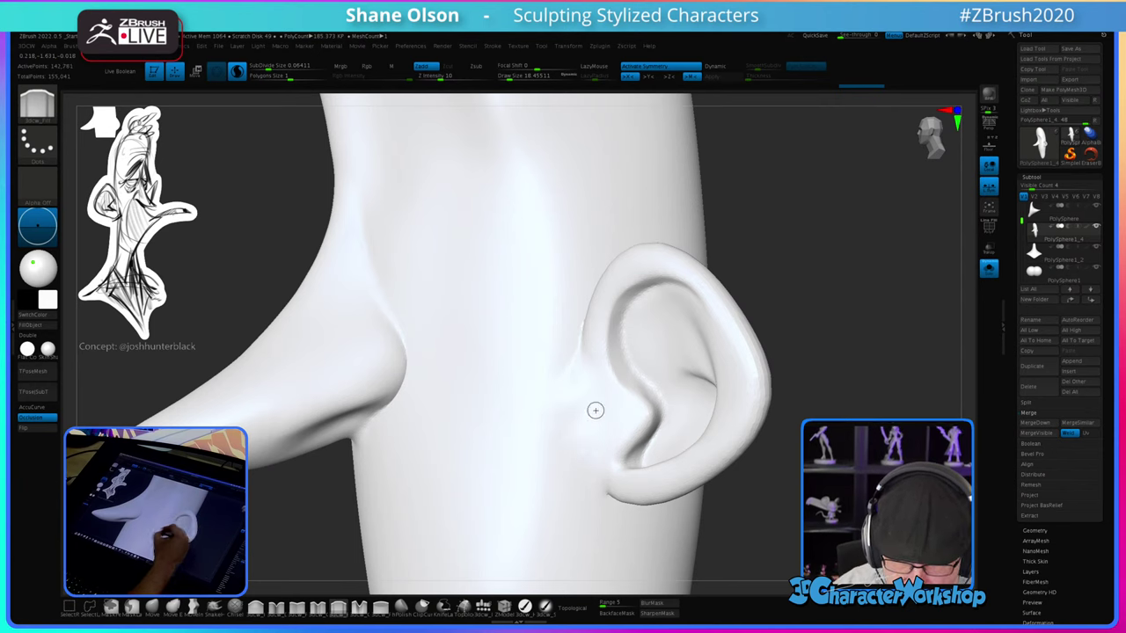
shift+drag(609, 420, 571, 364)
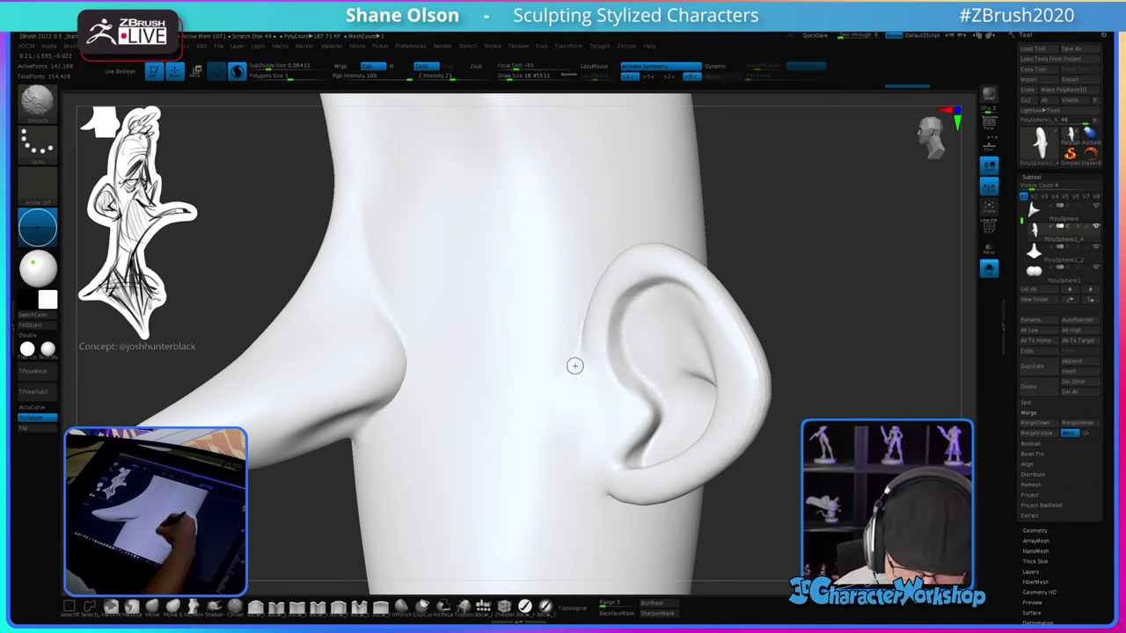
drag(776, 527, 580, 446)
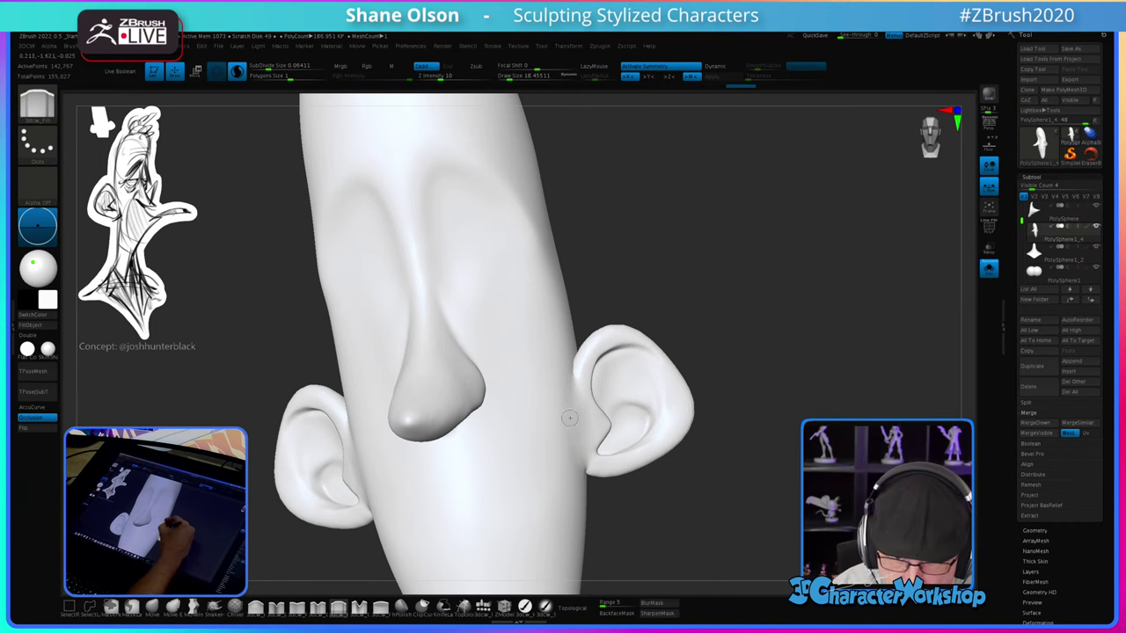
Smooth the area beside the ear with the brush enlarged to 30.70
mouse_move(583, 406)
right_down()
mouse_move(616, 414)
mouse_move(578, 425)
right_up()
key(s)
click(573, 428)
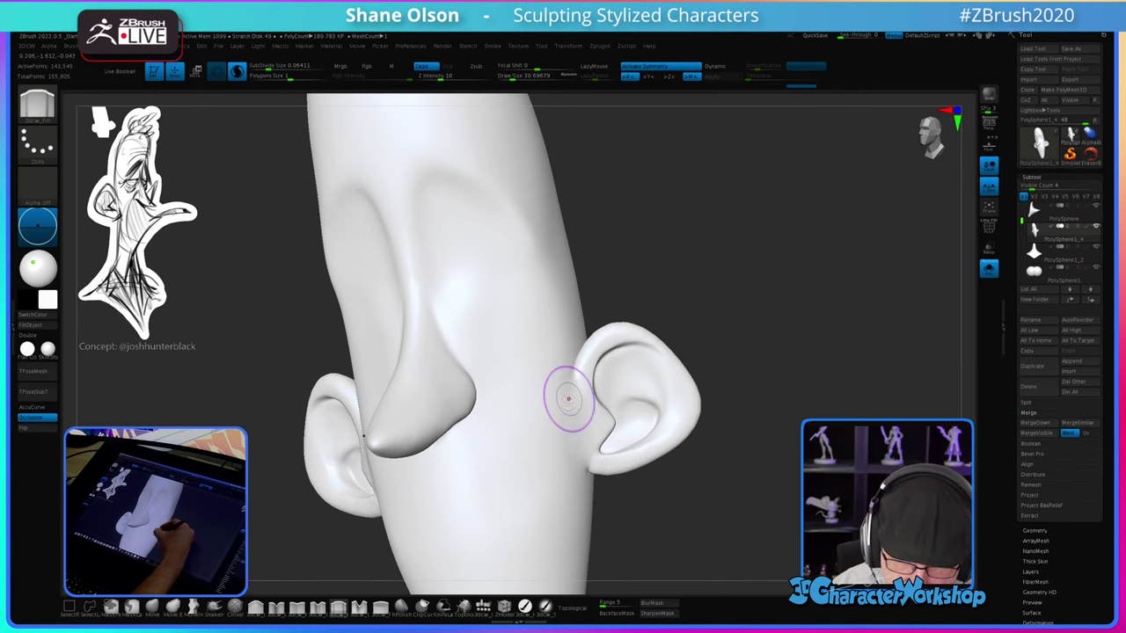
shift+drag(573, 443, 564, 459)
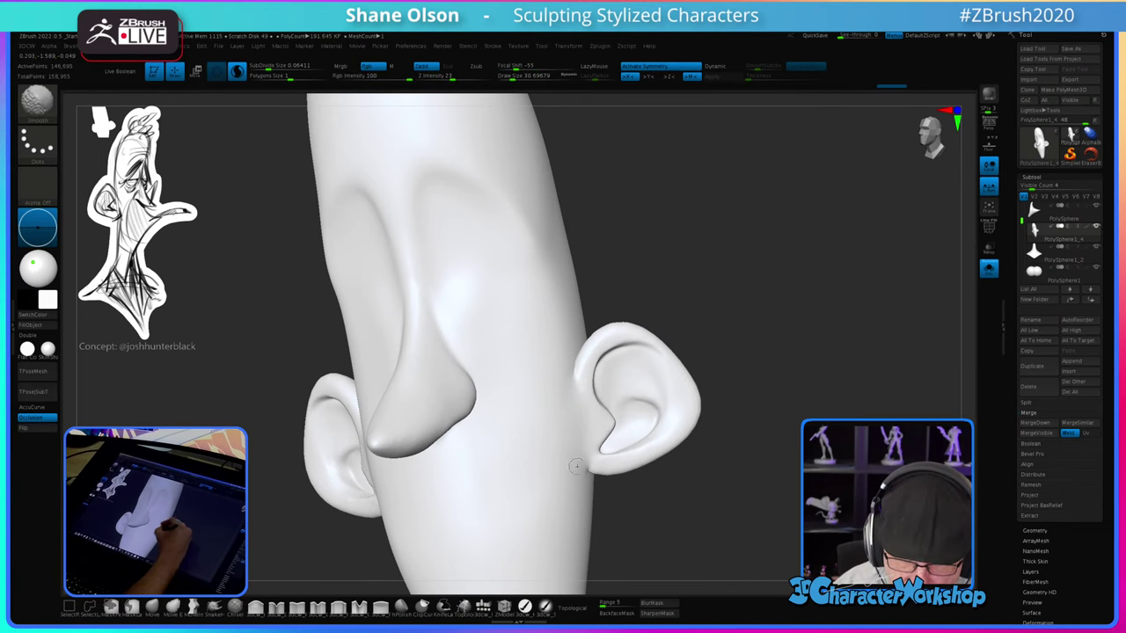
right_drag(576, 467, 616, 489)
Show the polygroups and wireframe and review nose and ear from side and front
key(shift)
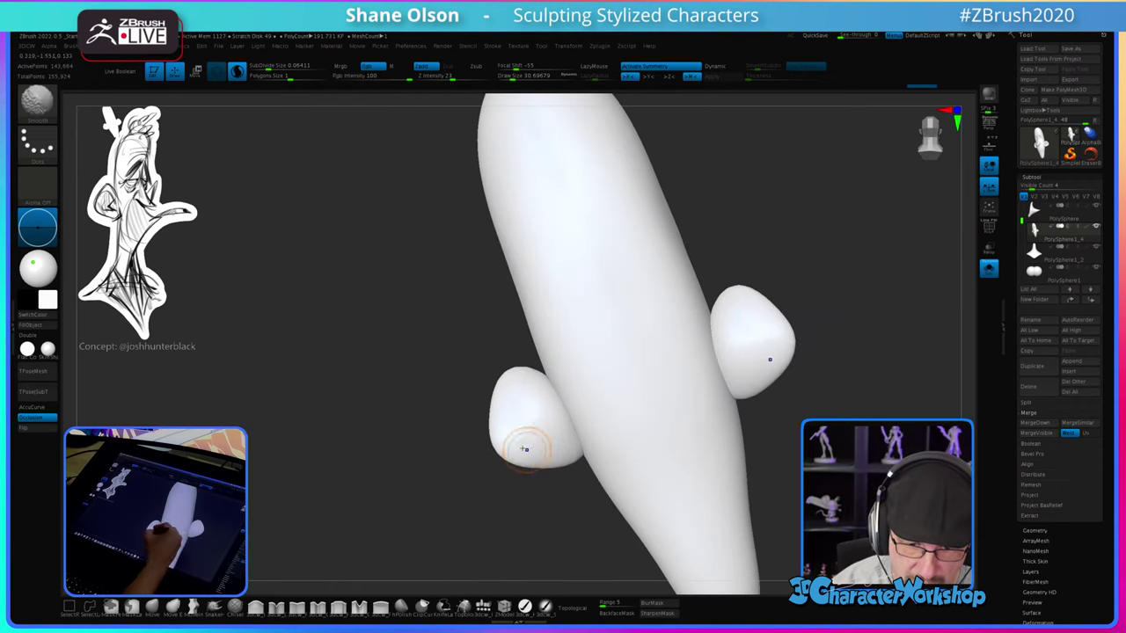
right_drag(520, 440, 654, 440)
key(shift+f)
key(shift+f)
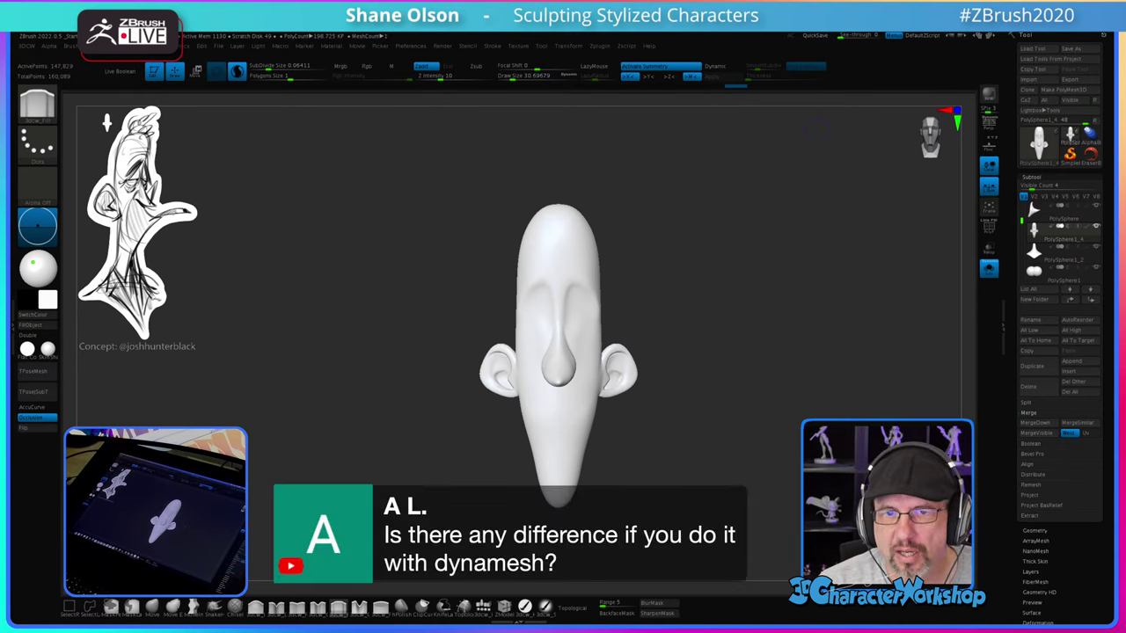
mouse_move(667, 260)
right_down()
mouse_move(716, 244)
mouse_move(681, 263)
mouse_move(677, 289)
mouse_move(711, 319)
mouse_move(648, 305)
mouse_move(653, 295)
mouse_move(558, 352)
right_up()
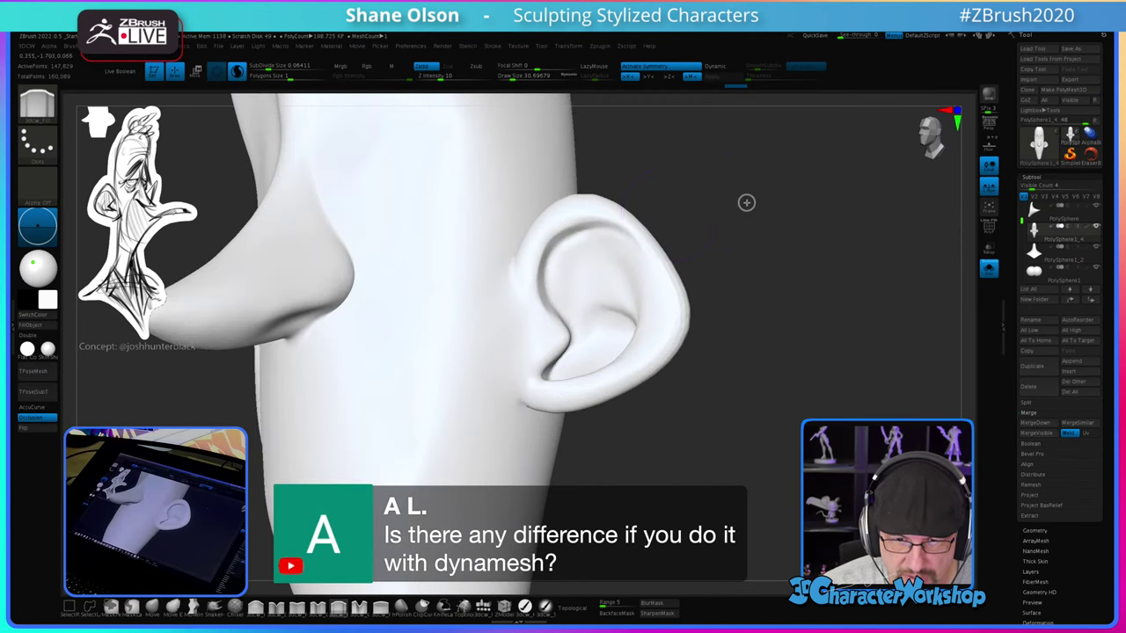
shift+right_drag(746, 203, 749, 201)
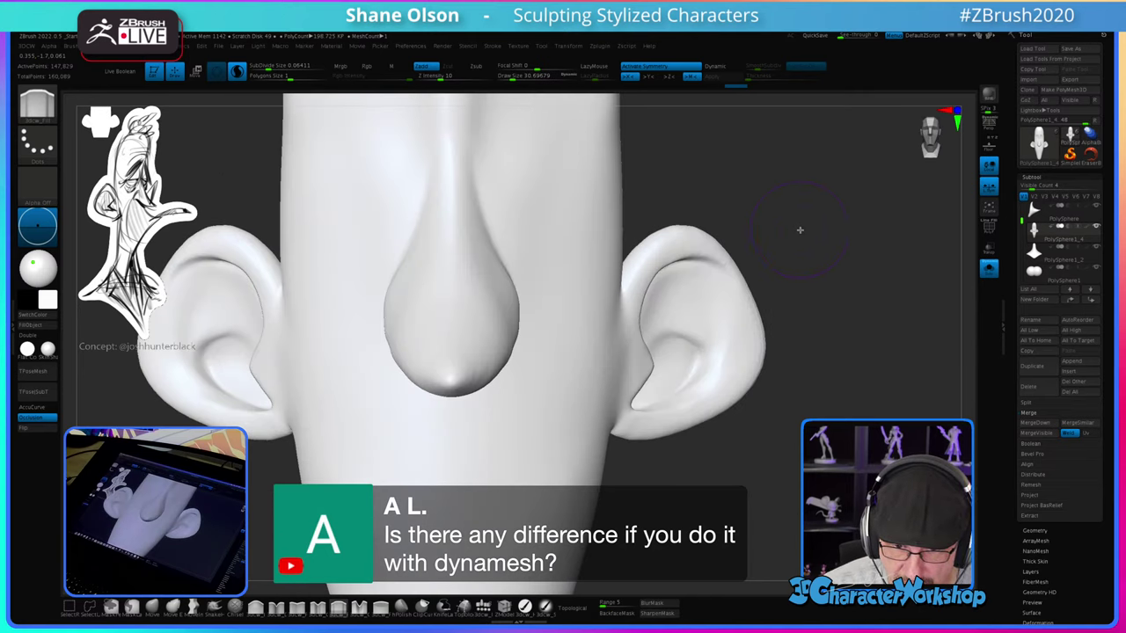
right_drag(808, 270, 758, 286)
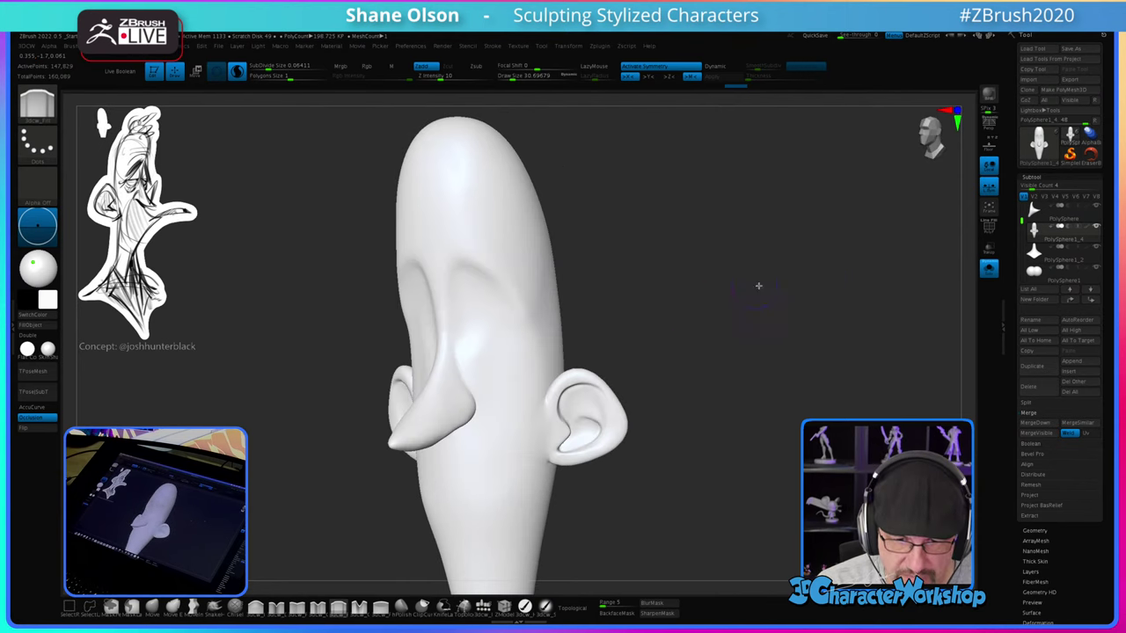
Show the eye subtools again and sculpt the sockets around the eyelid shells at size 28.75
click(985, 270)
ctrl+right_drag(692, 299, 397, 533)
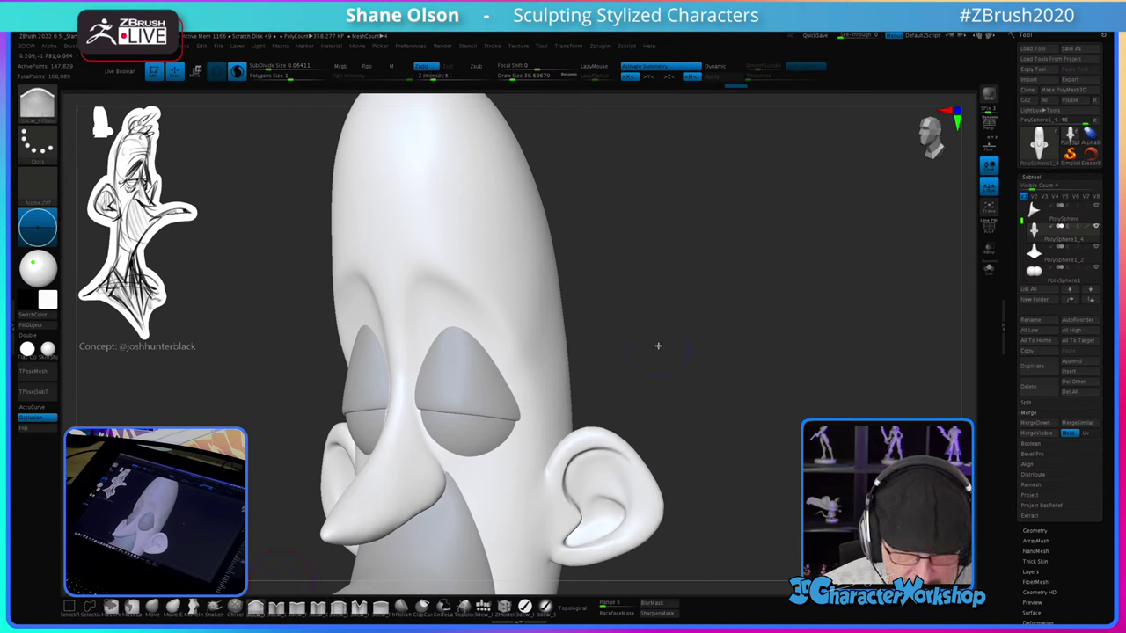
key(s)
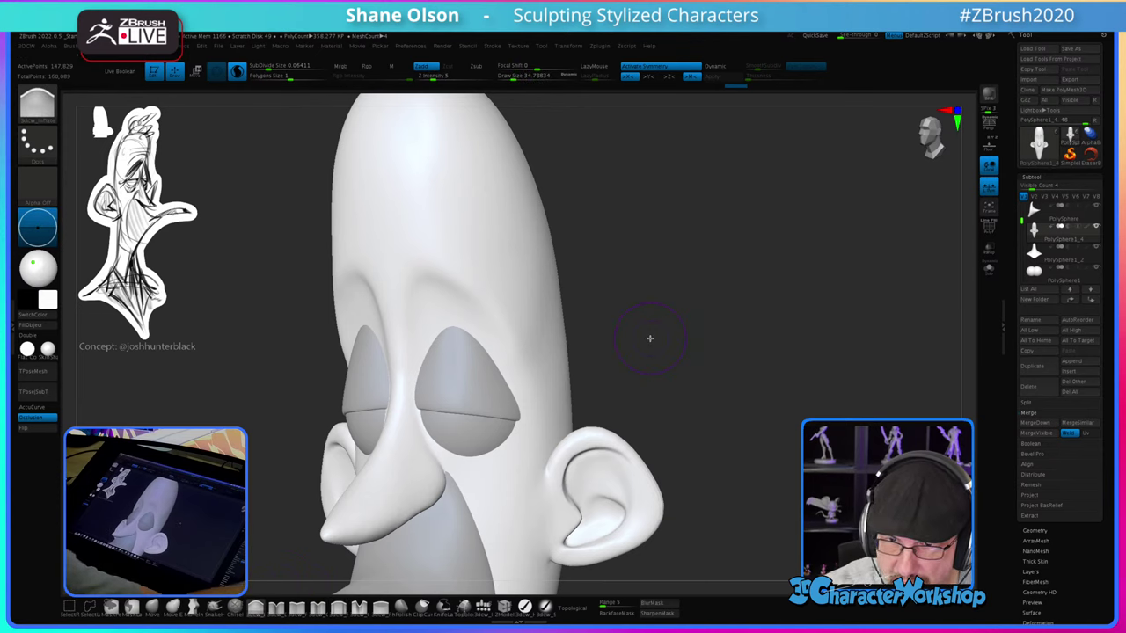
key(s)
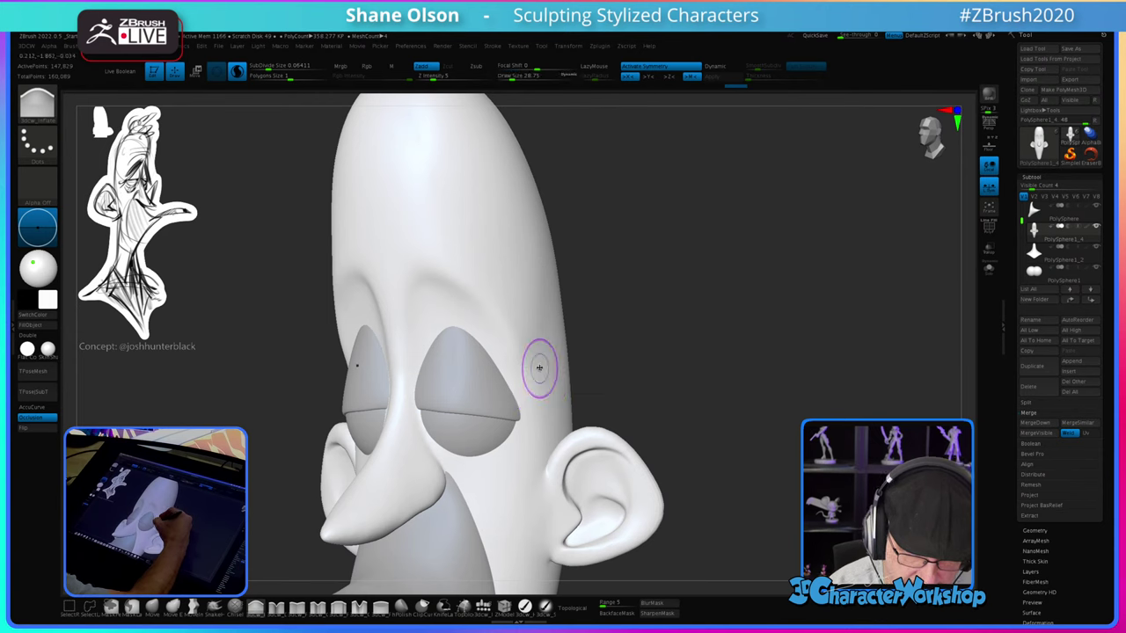
right_drag(537, 369, 538, 390)
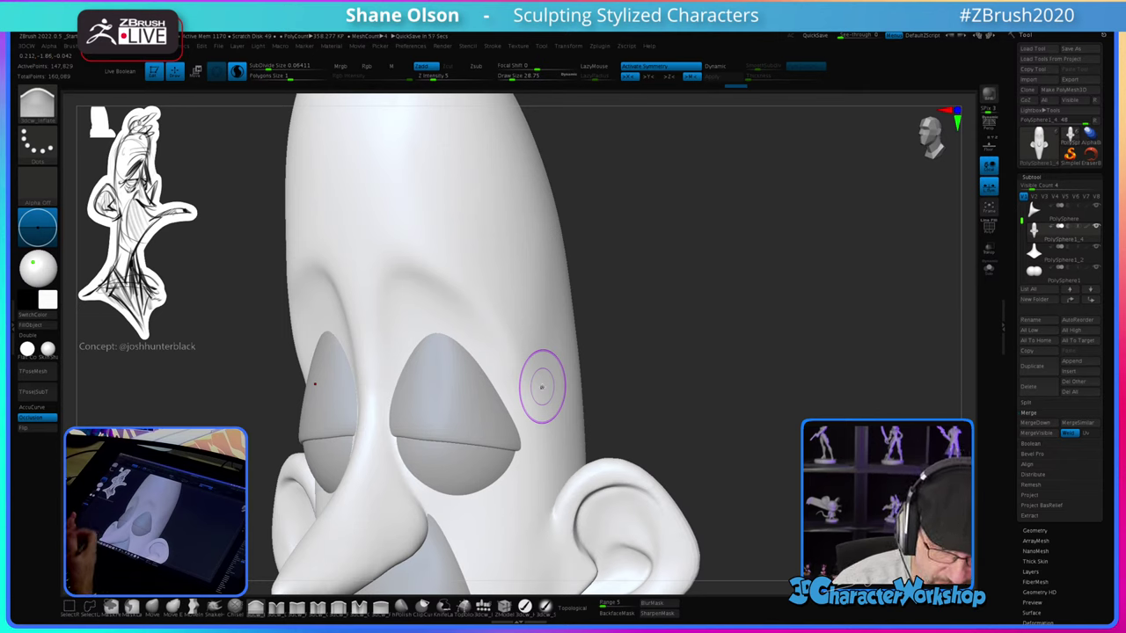
mouse_move(477, 329)
mouse_down()
mouse_move(522, 414)
mouse_move(474, 324)
mouse_move(515, 410)
mouse_move(538, 340)
mouse_move(505, 373)
mouse_move(526, 448)
mouse_move(508, 407)
mouse_up()
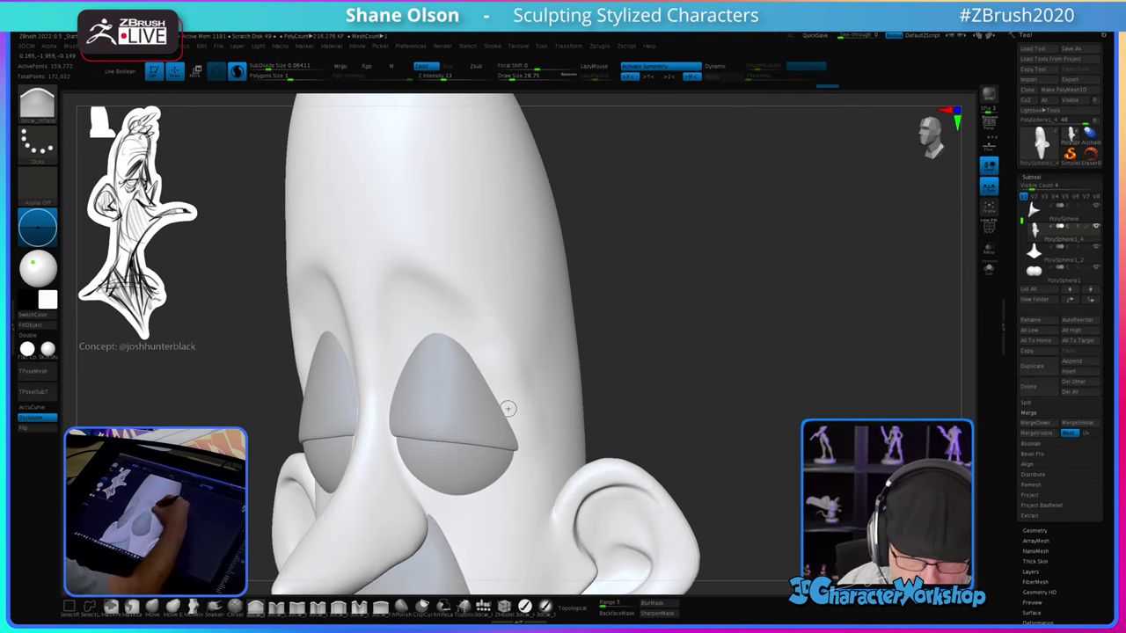
mouse_move(591, 410)
mouse_down()
mouse_move(517, 426)
mouse_move(468, 377)
mouse_up()
Smooth around the eyes and ears with the brush reduced to 25.05
mouse_move(623, 397)
mouse_down()
mouse_move(714, 430)
mouse_move(493, 403)
mouse_up()
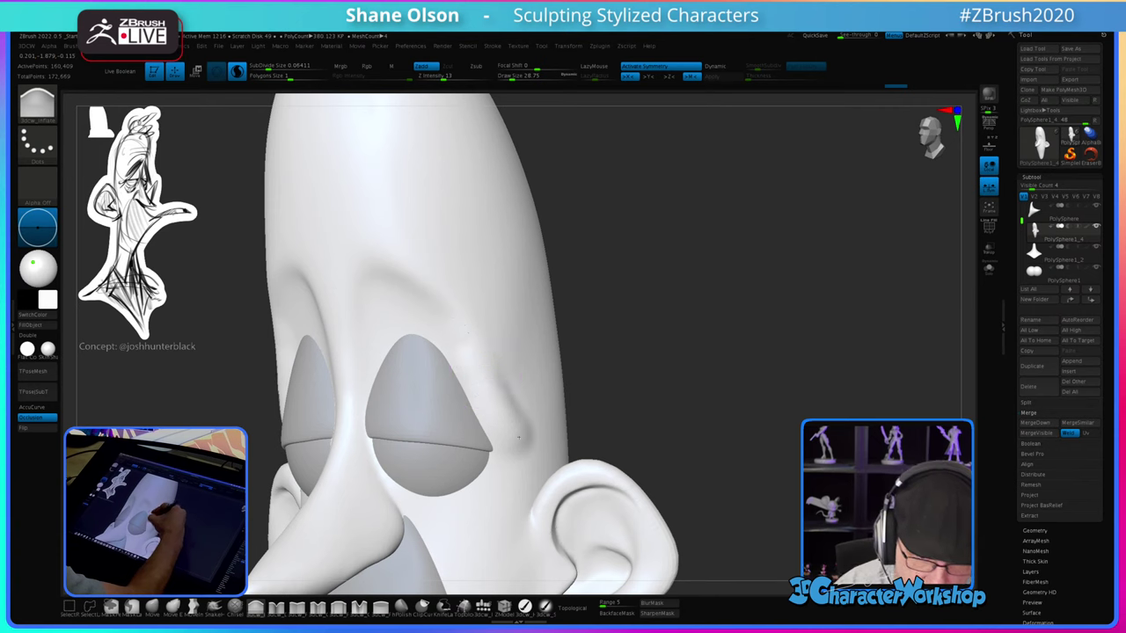
drag(598, 395, 504, 363)
key(shift)
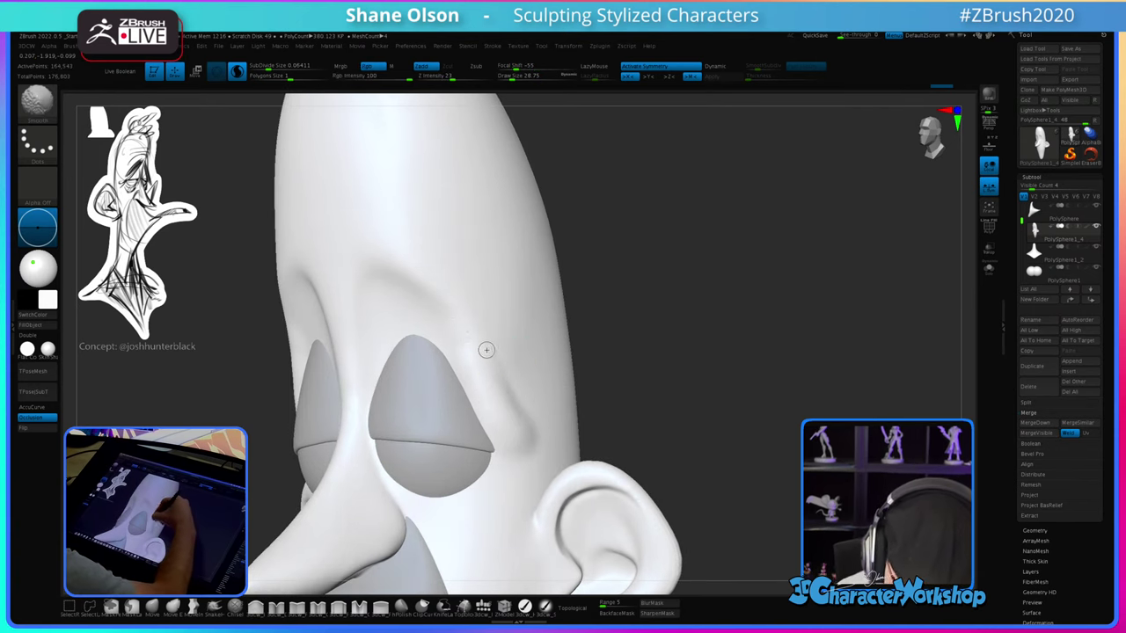
mouse_move(565, 402)
shift+mouse_down()
mouse_move(642, 414)
mouse_move(626, 428)
mouse_move(546, 423)
shift+mouse_up()
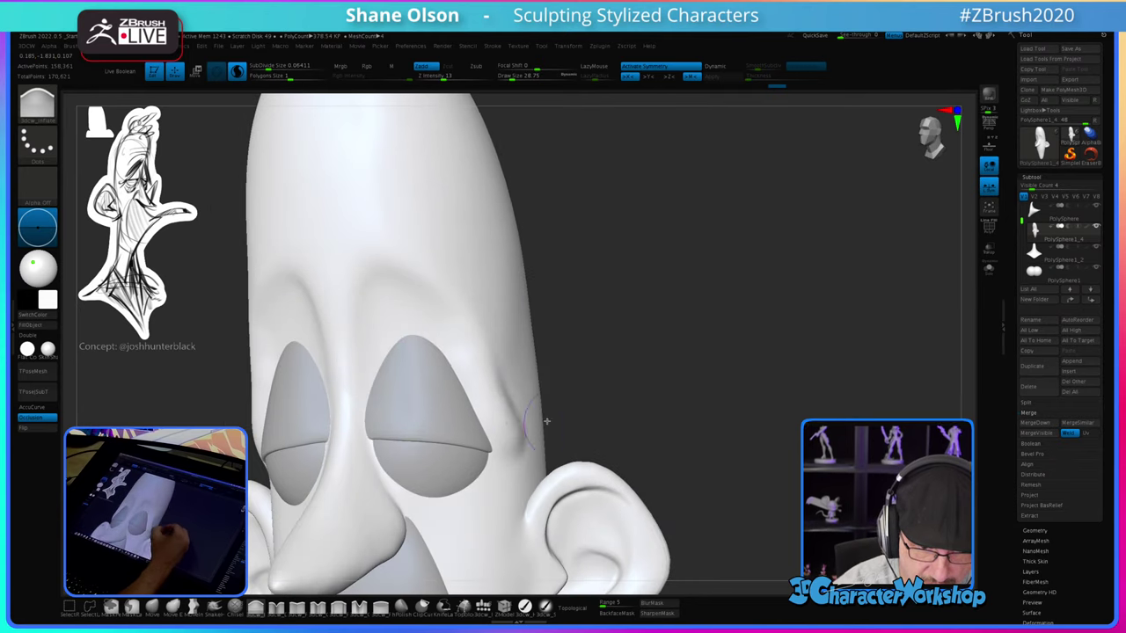
right_drag(453, 352, 455, 335)
key(s)
drag(455, 344, 437, 332)
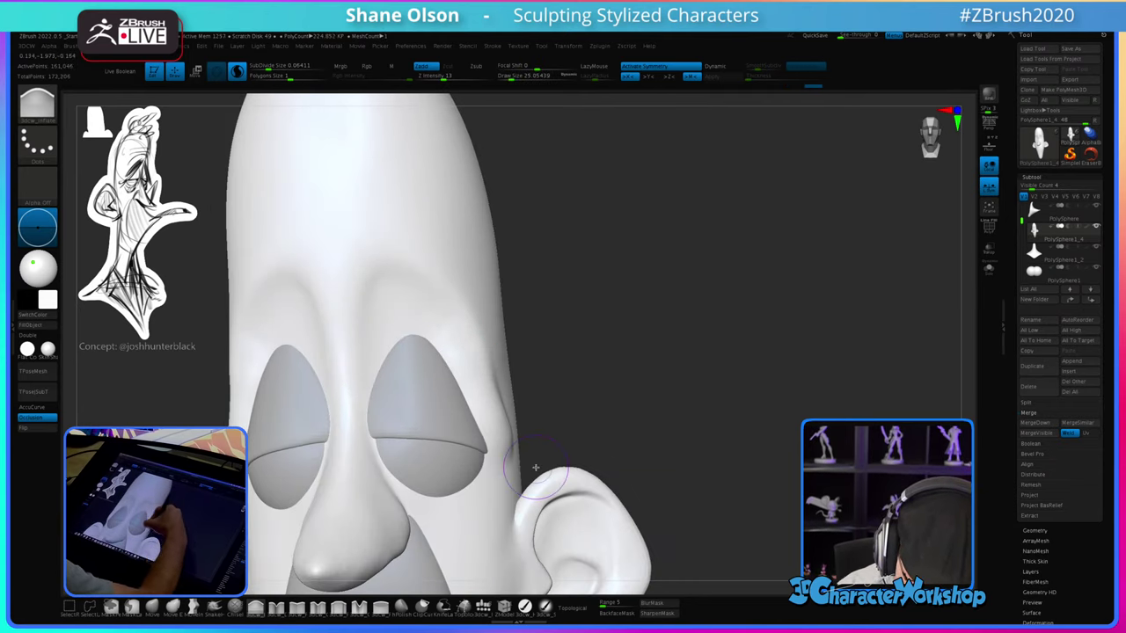
mouse_move(536, 468)
mouse_down()
mouse_move(603, 446)
mouse_move(590, 453)
mouse_move(503, 398)
mouse_up()
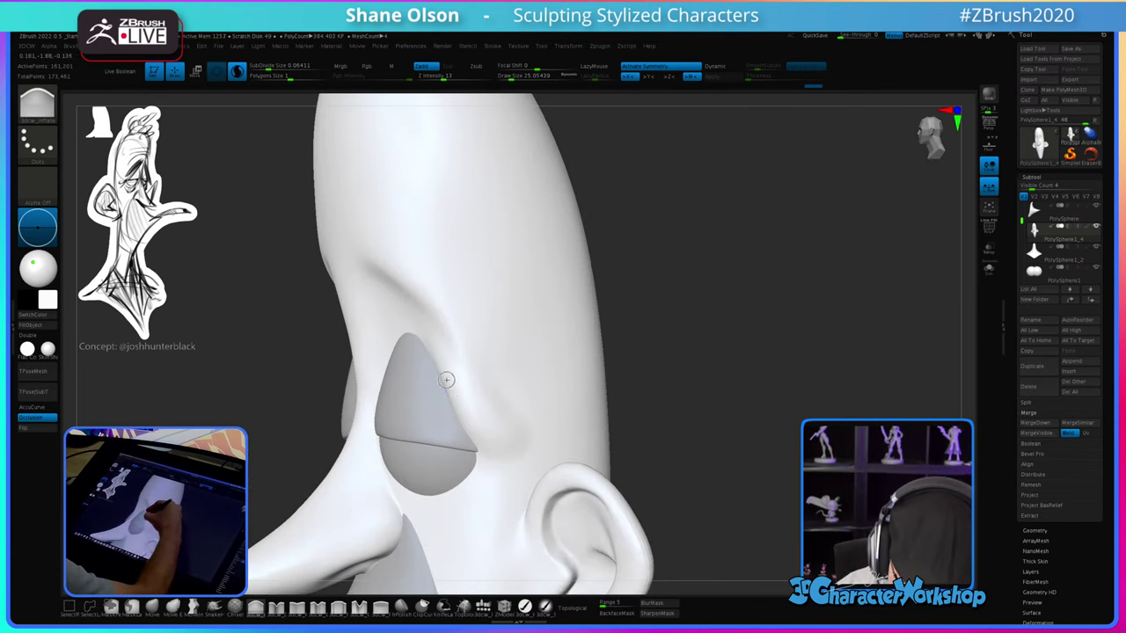
right_drag(484, 409, 462, 404)
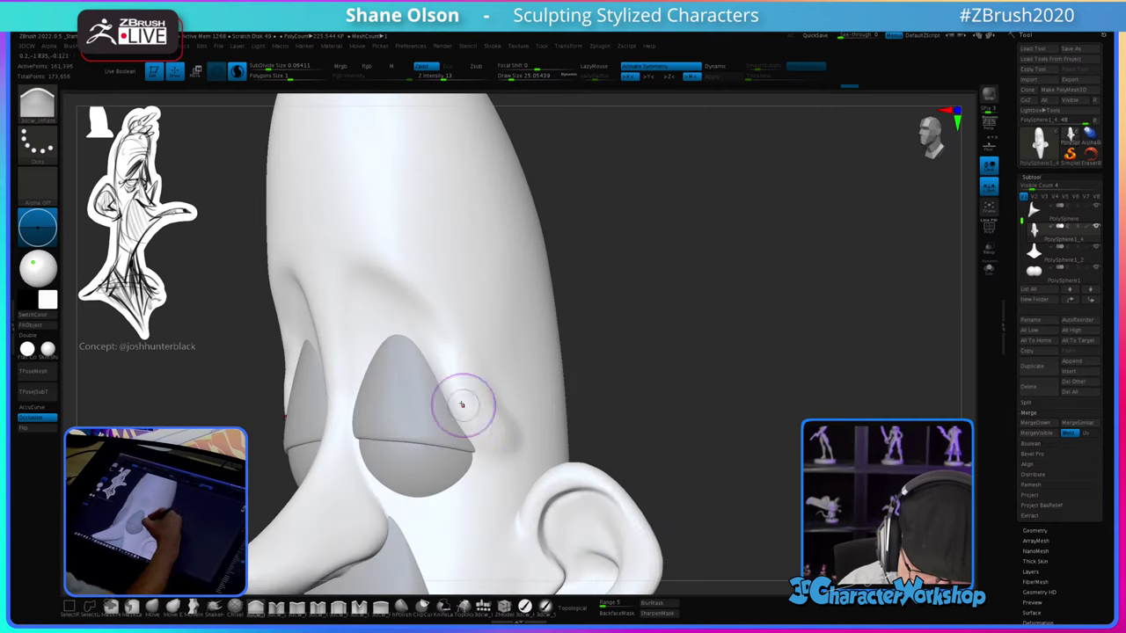
mouse_move(632, 444)
mouse_down()
mouse_move(596, 460)
mouse_move(613, 448)
mouse_up()
Switch sculpting brush and smooth the eye socket area
click(337, 607)
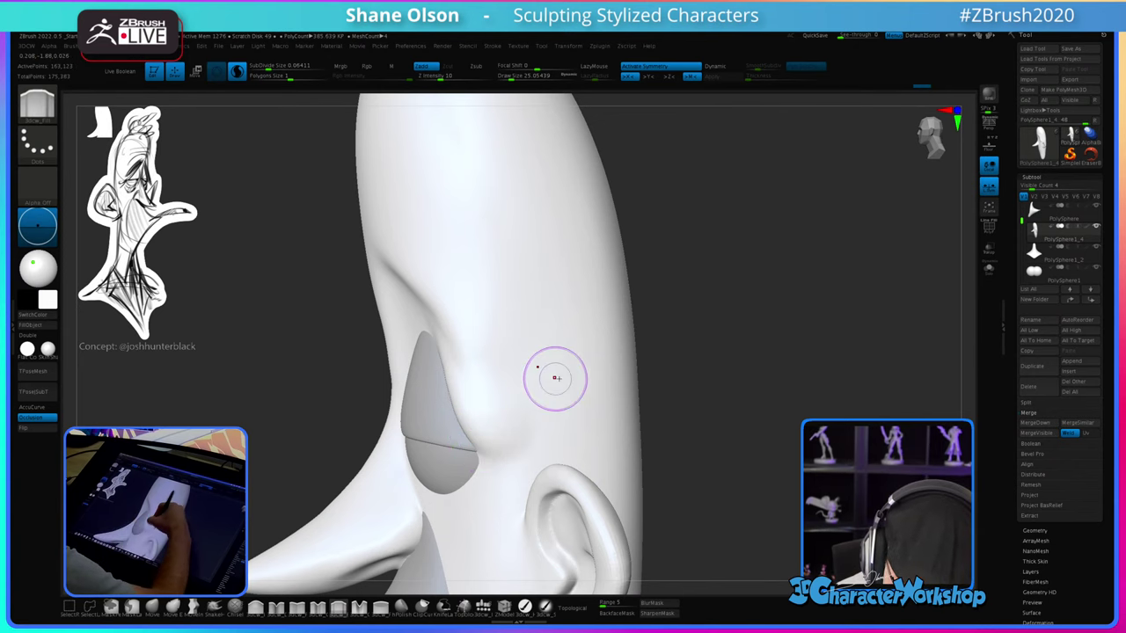
mouse_move(556, 378)
right_down()
mouse_move(586, 367)
mouse_move(485, 359)
mouse_move(569, 331)
mouse_move(511, 317)
right_up()
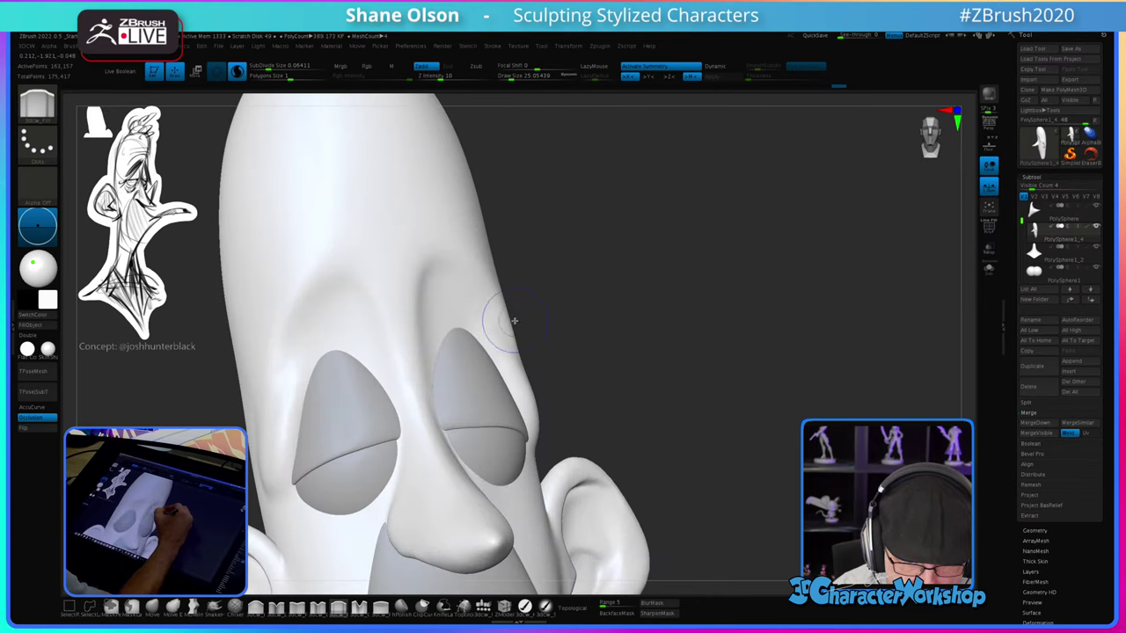
shift+right_drag(390, 327, 377, 364)
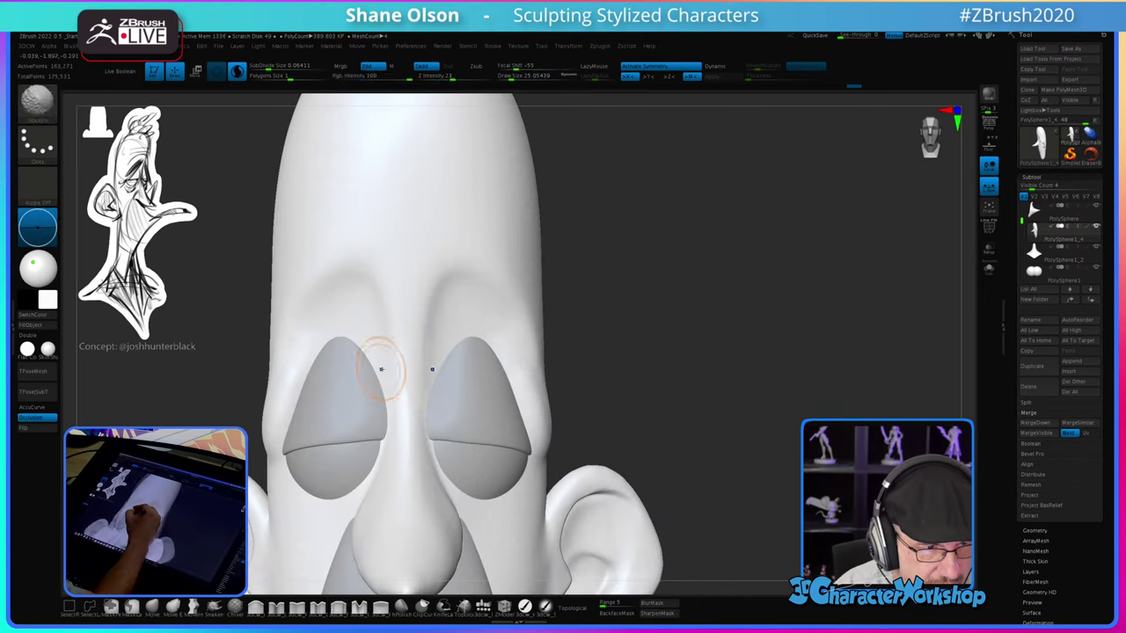
right_drag(641, 420, 613, 416)
key(shift)
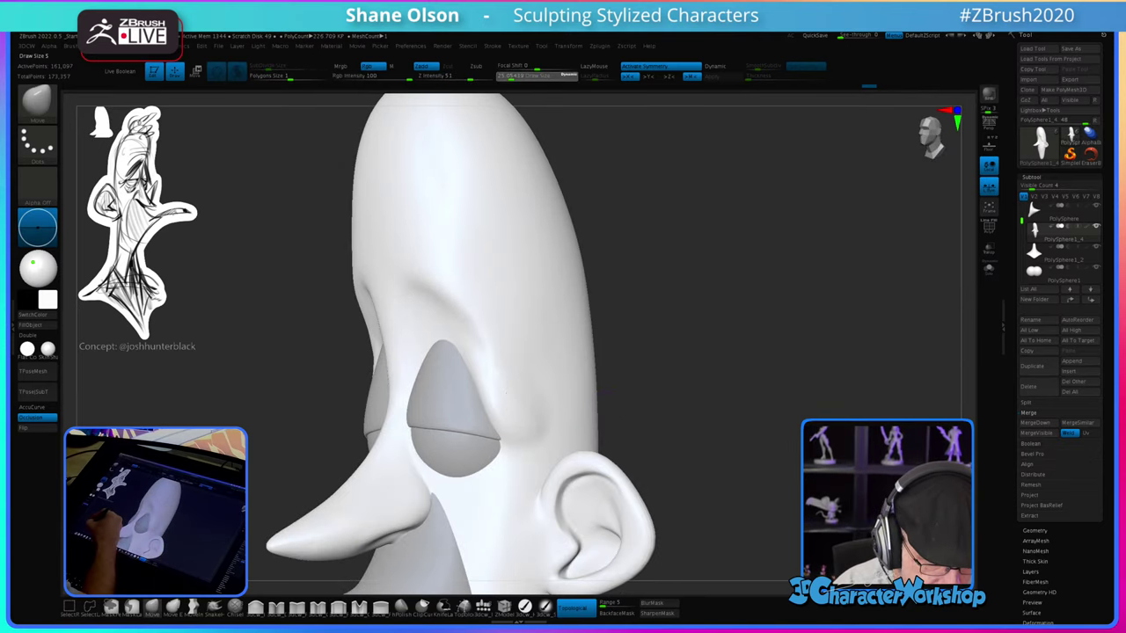
mouse_move(607, 391)
right_down()
mouse_move(554, 382)
mouse_move(528, 410)
mouse_move(626, 399)
mouse_move(635, 381)
right_up()
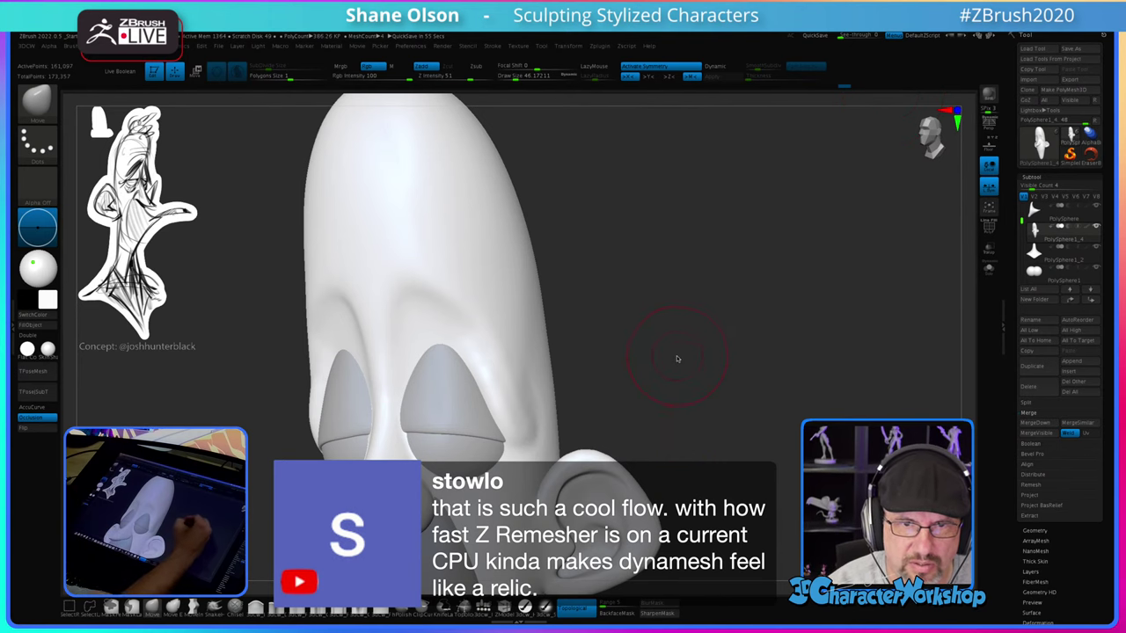
Smooth the skin around the eye from a front view
drag(680, 387, 627, 417)
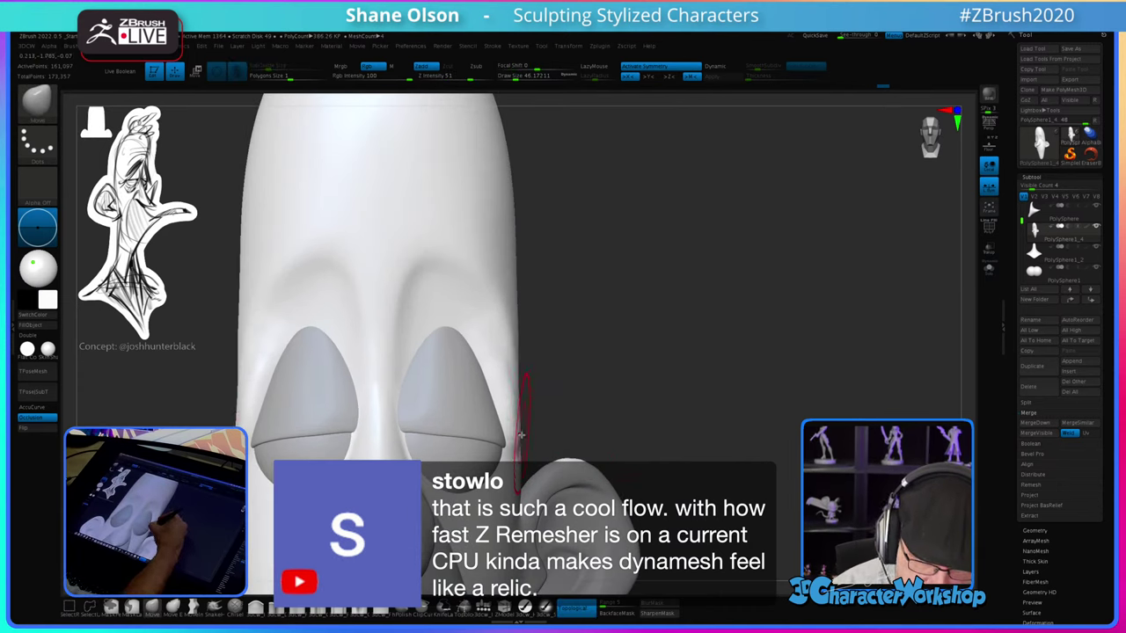
mouse_move(562, 363)
mouse_down()
mouse_move(530, 373)
mouse_move(533, 395)
mouse_move(518, 364)
mouse_up()
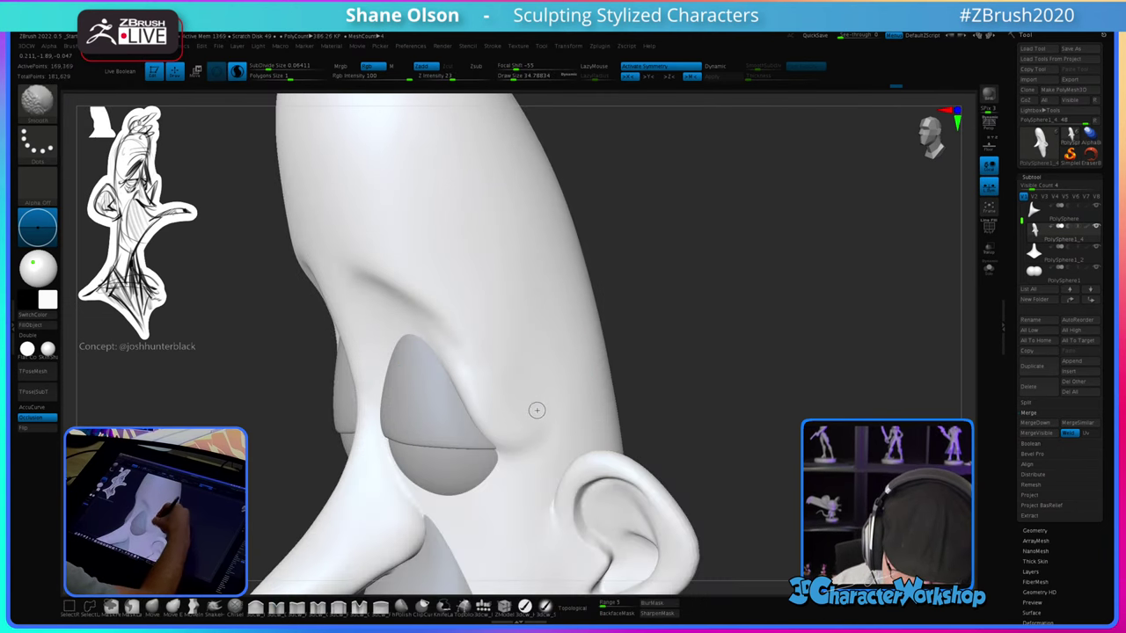
mouse_move(636, 395)
mouse_down()
mouse_move(669, 389)
mouse_move(620, 403)
mouse_up()
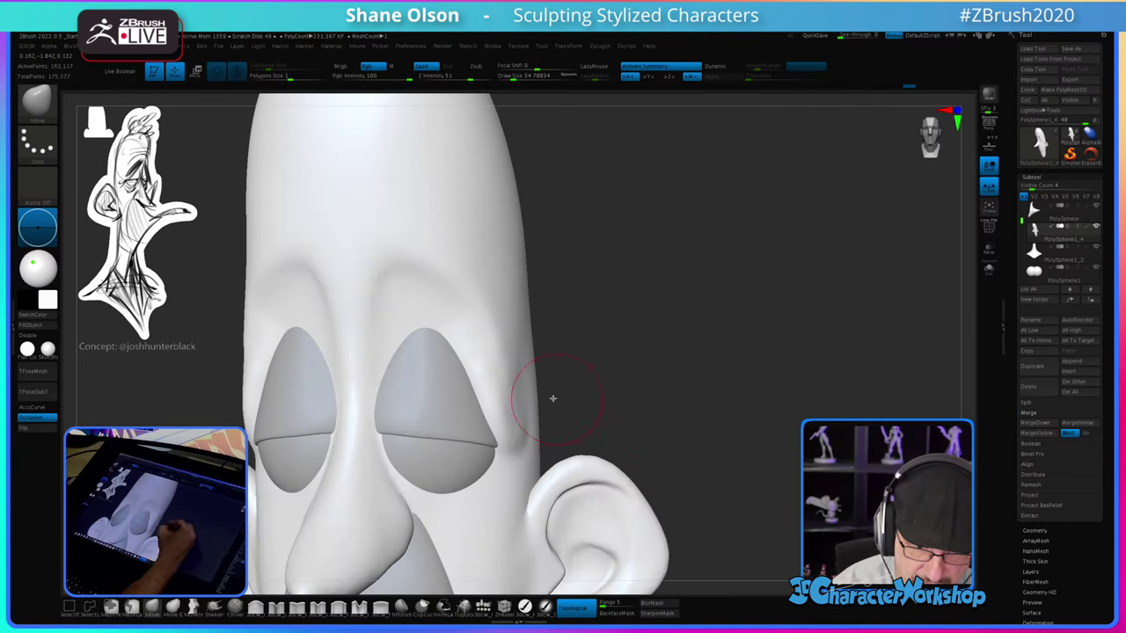
shift+drag(553, 398, 518, 376)
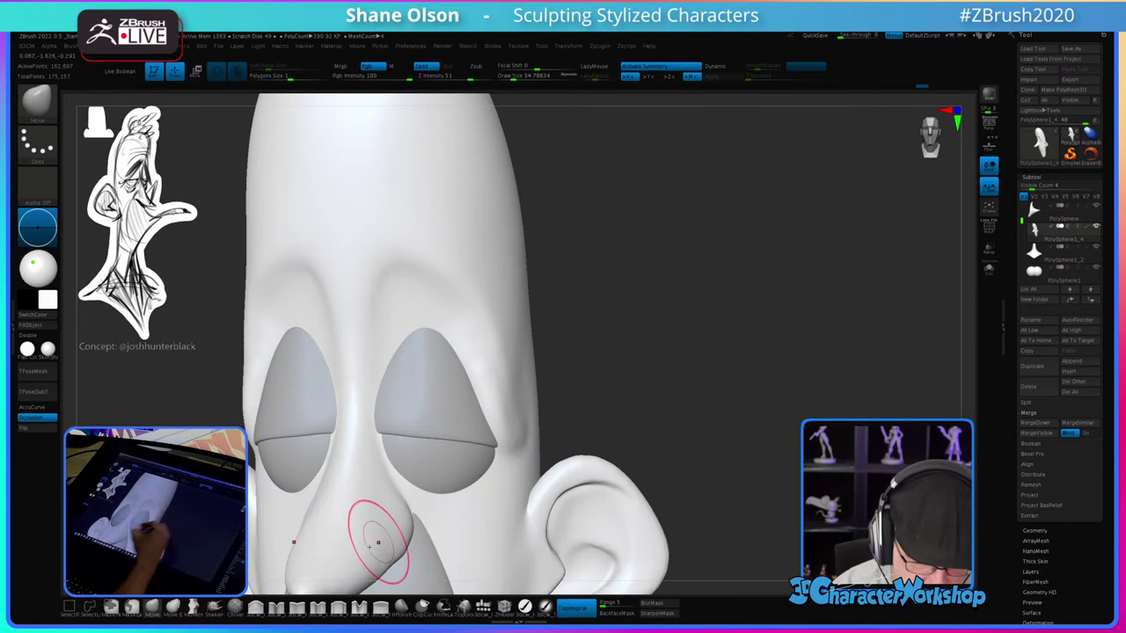
Build up the cheek beside the eye with the ClayBuildup brush
key(b)
key(c)
key(b)
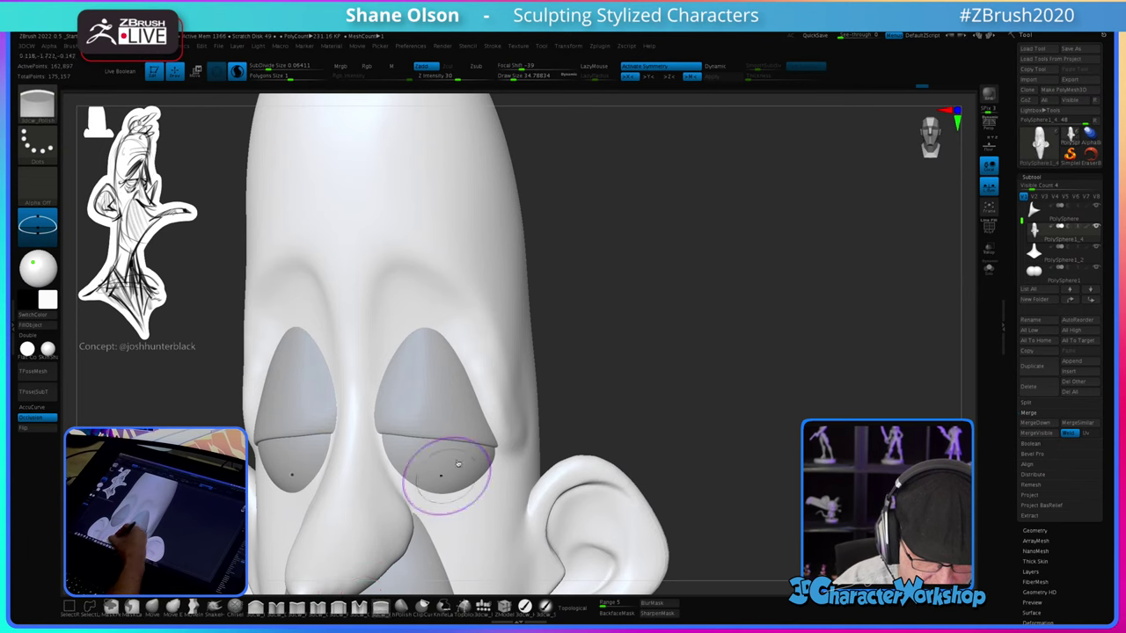
right_drag(516, 335, 489, 319)
drag(489, 319, 504, 383)
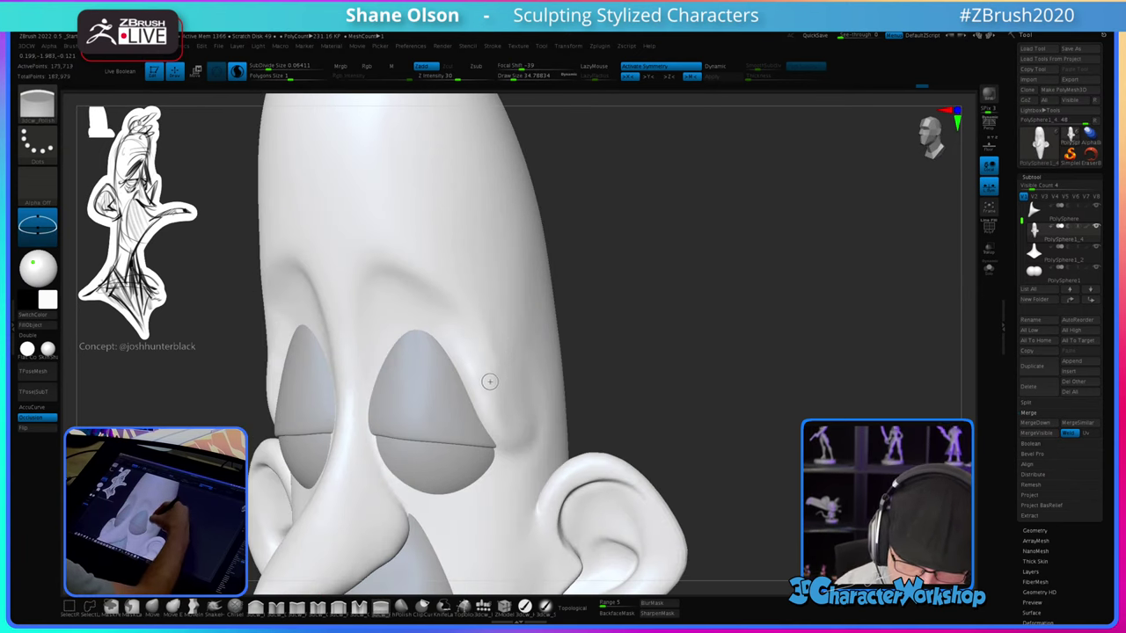
mouse_move(618, 405)
right_down()
mouse_move(641, 393)
mouse_move(613, 397)
right_up()
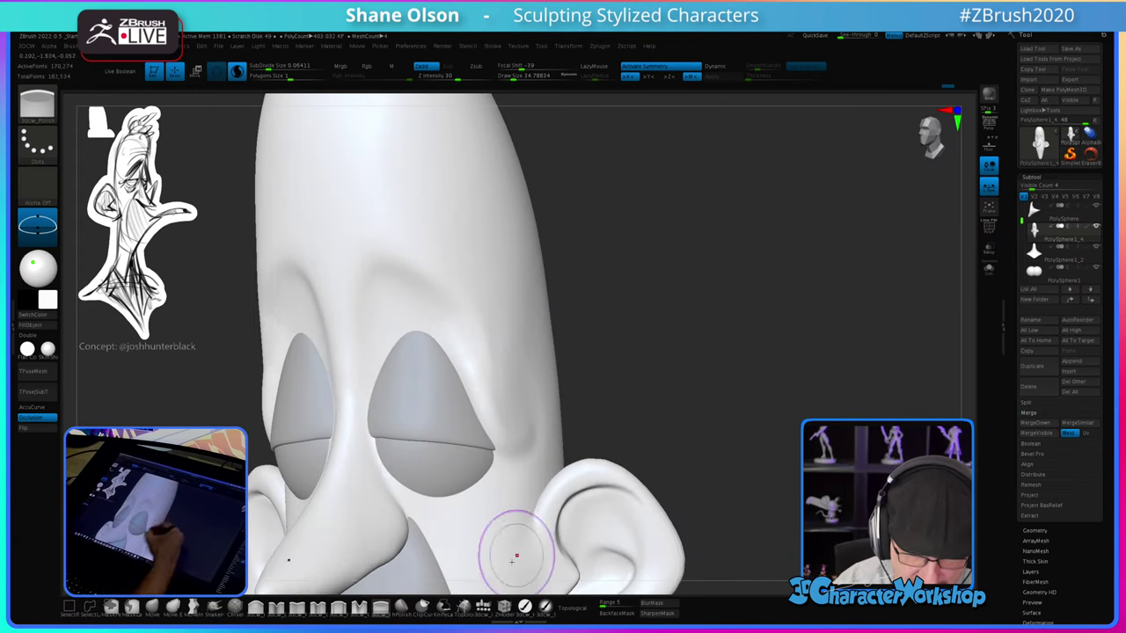
Switch brush, sculpt a small cheek stroke, then smooth it in
click(338, 607)
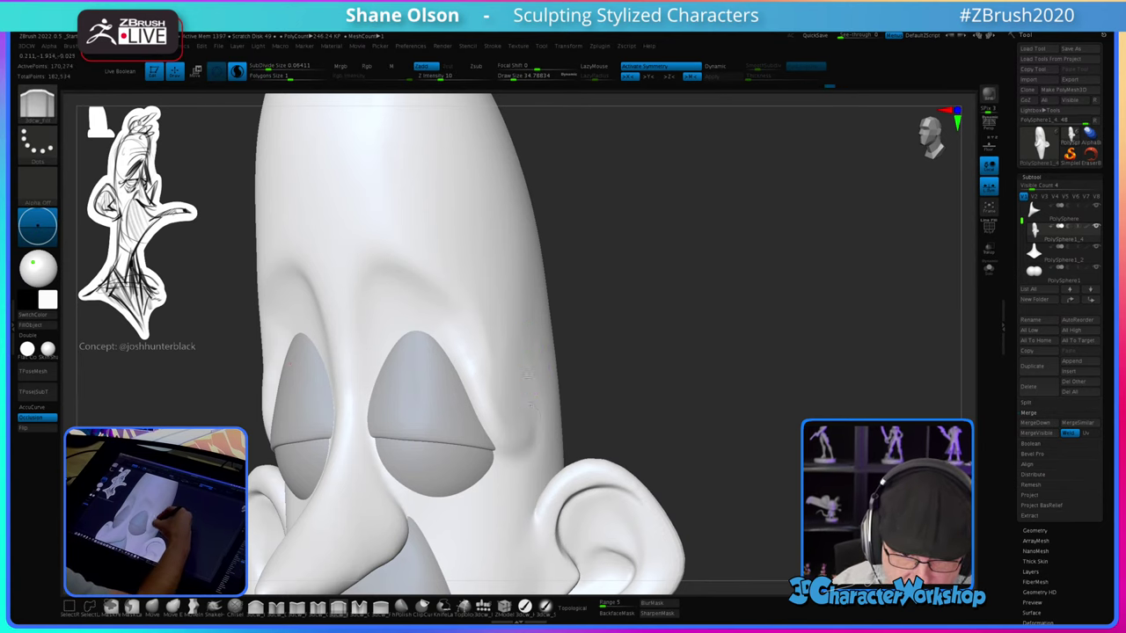
drag(498, 307, 540, 362)
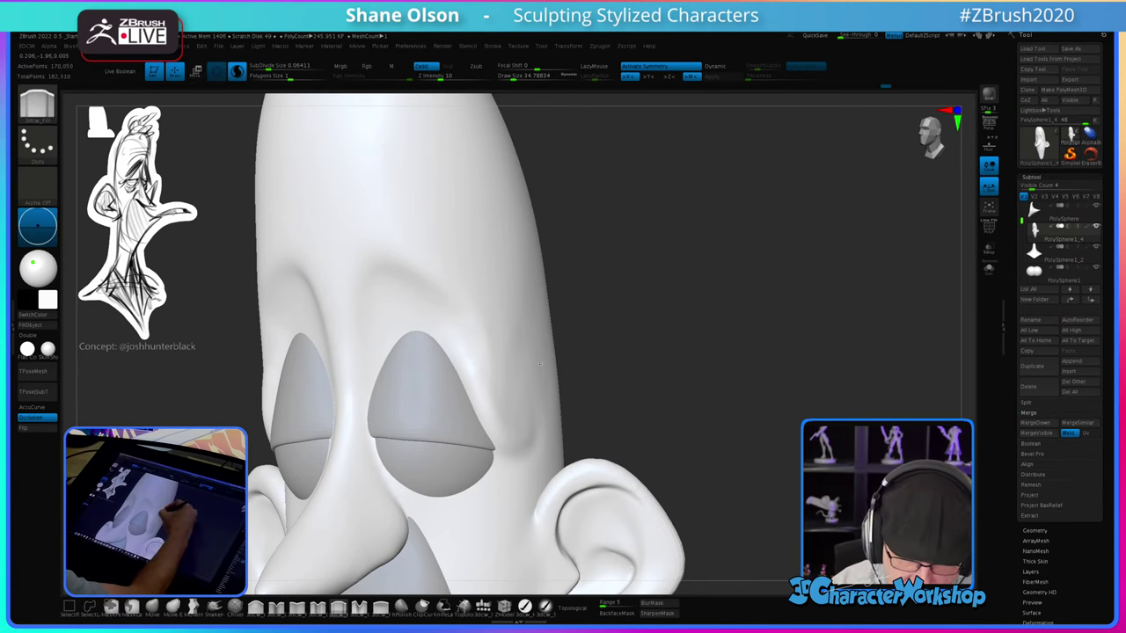
key(shift)
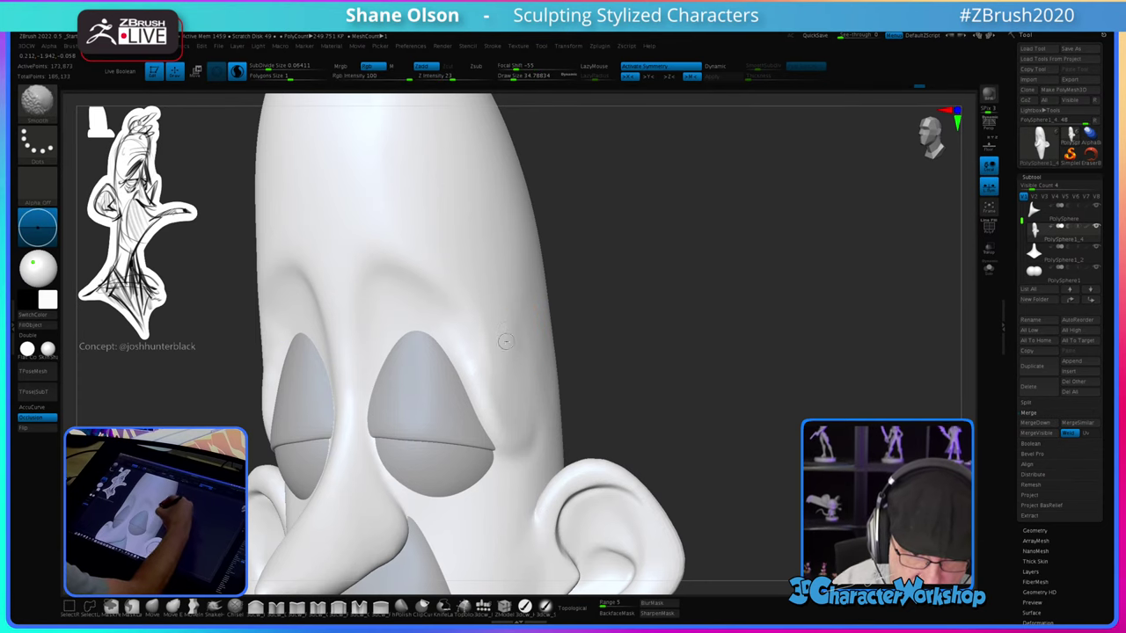
mouse_move(639, 420)
mouse_down()
mouse_move(659, 412)
mouse_move(638, 422)
mouse_move(625, 395)
mouse_move(532, 390)
mouse_up()
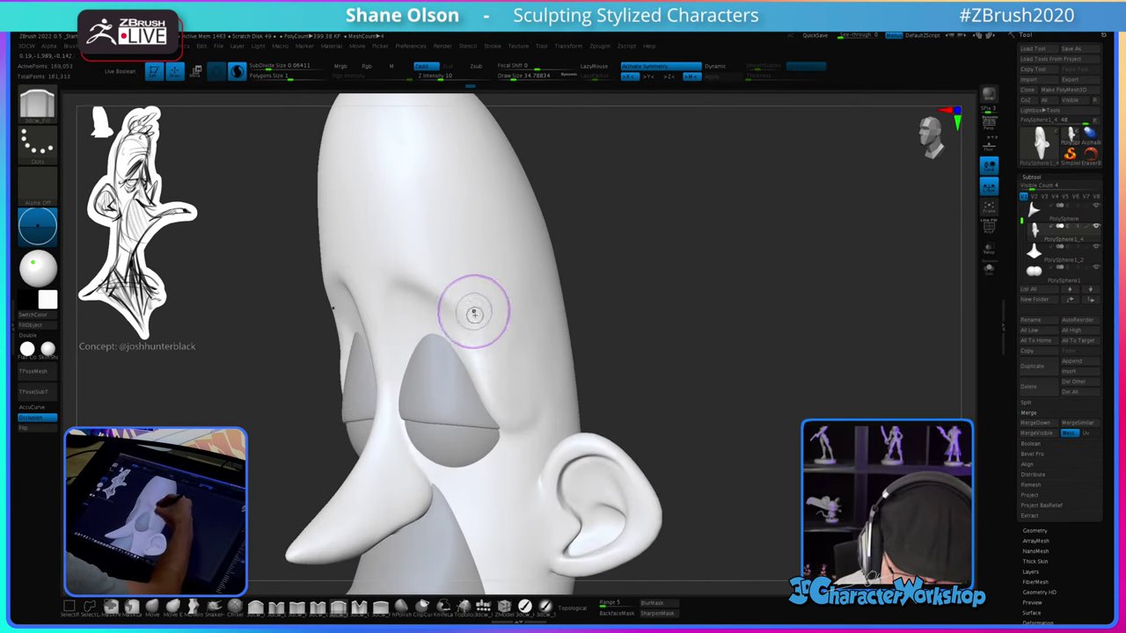
key(shift)
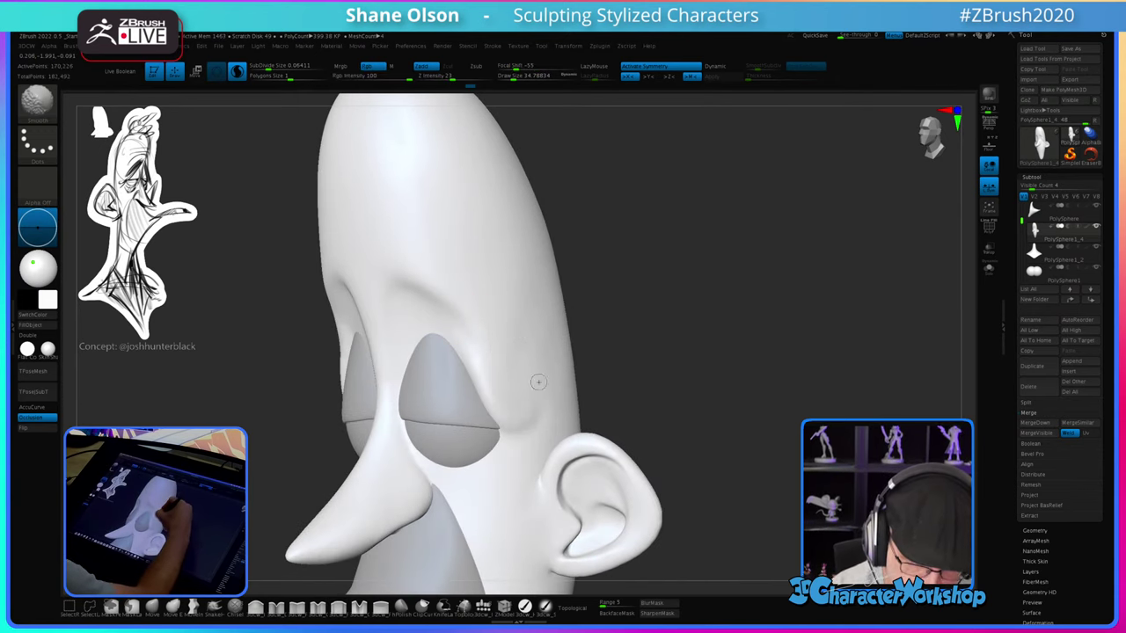
drag(588, 377, 662, 399)
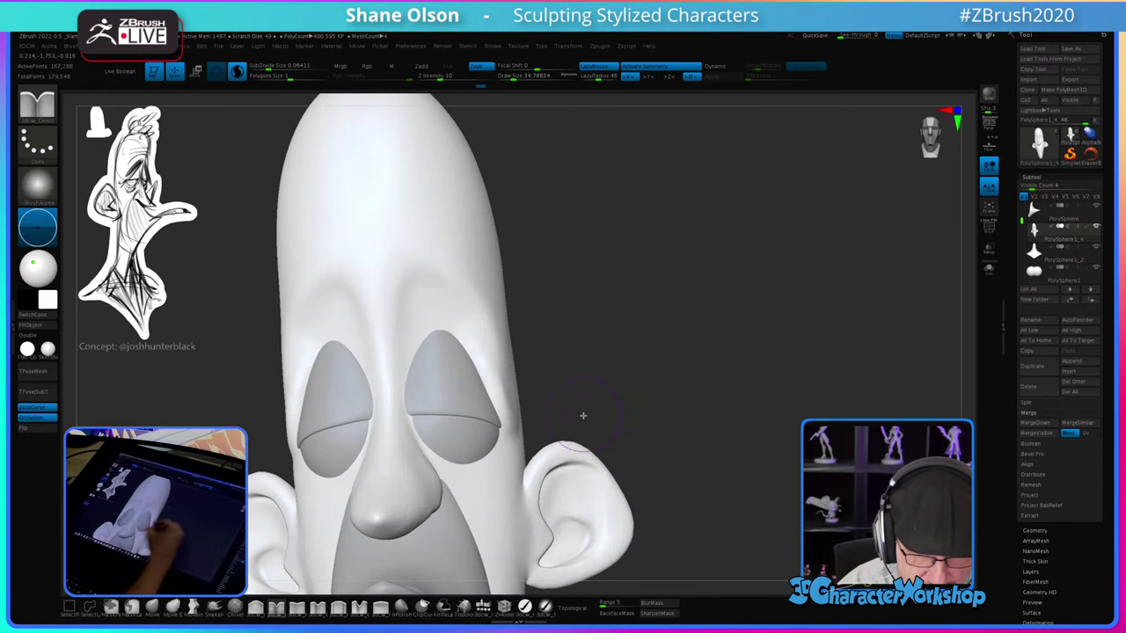
Sculpt along the eyelid edge to define the crease against the face
mouse_move(636, 390)
mouse_down()
mouse_move(642, 407)
mouse_move(643, 342)
mouse_move(629, 433)
mouse_move(650, 375)
mouse_up()
key(shift)
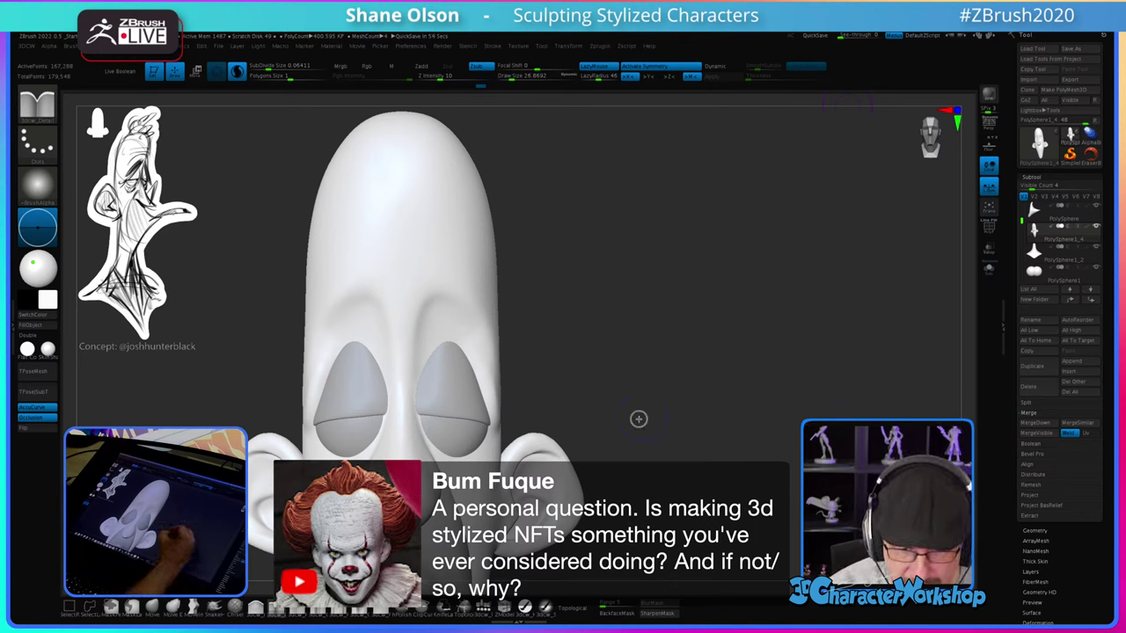
mouse_move(650, 422)
mouse_down()
mouse_move(626, 430)
mouse_move(608, 390)
mouse_up()
key(s)
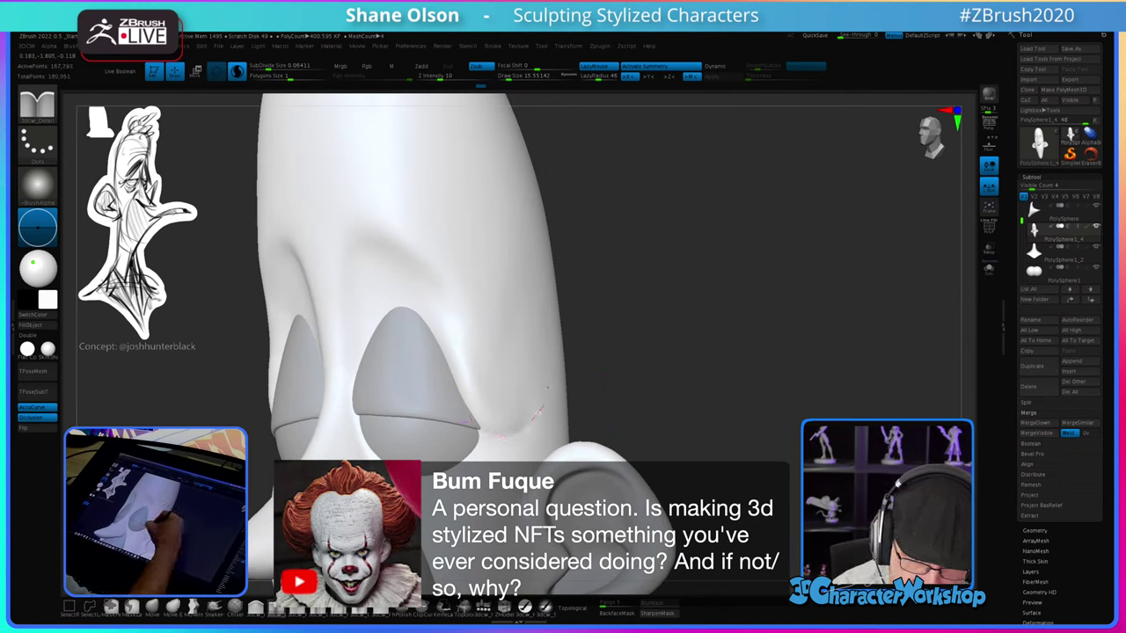
mouse_move(608, 414)
mouse_down()
mouse_move(626, 402)
mouse_move(615, 432)
mouse_move(593, 415)
mouse_move(495, 440)
mouse_up()
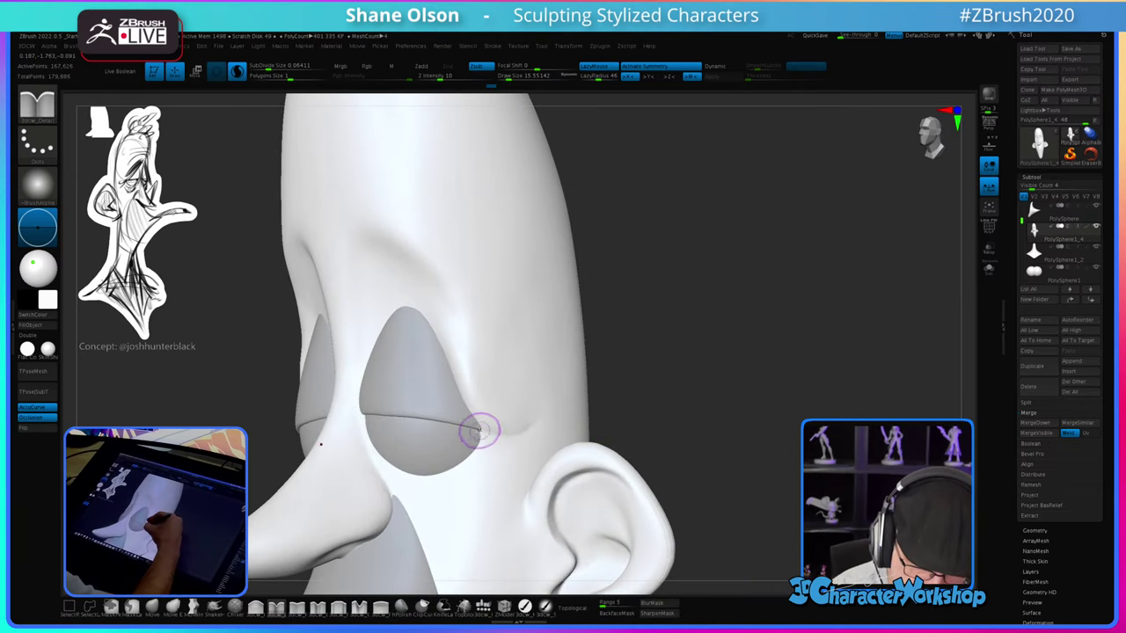
mouse_move(615, 406)
mouse_down()
mouse_move(624, 420)
mouse_move(614, 402)
mouse_up()
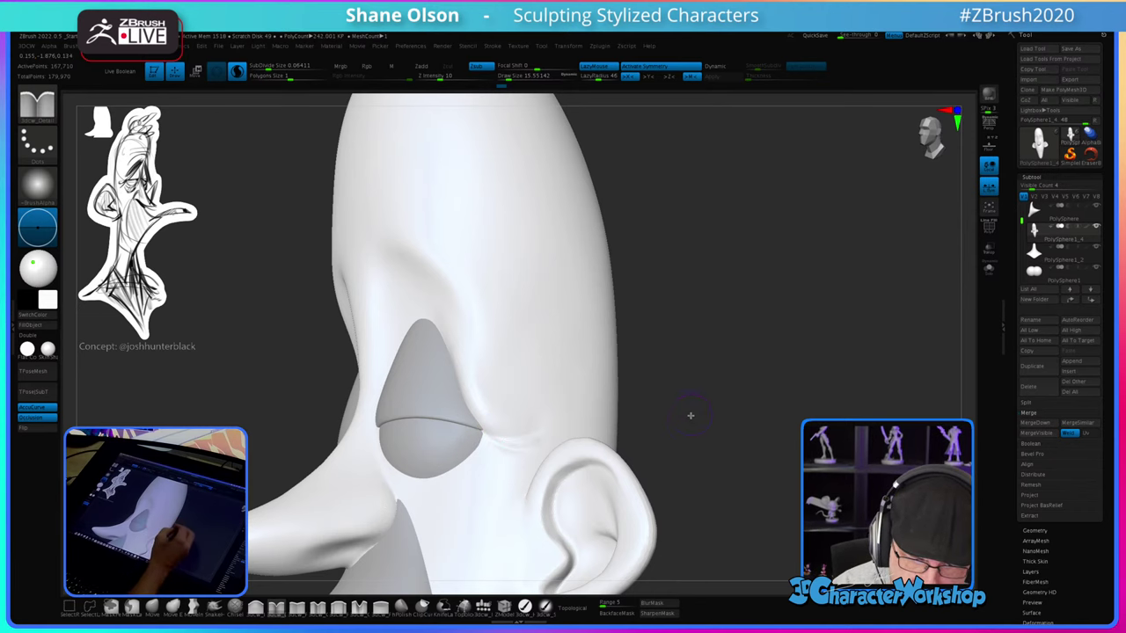
mouse_move(691, 415)
mouse_down()
mouse_move(648, 438)
mouse_move(679, 445)
mouse_move(558, 438)
mouse_up()
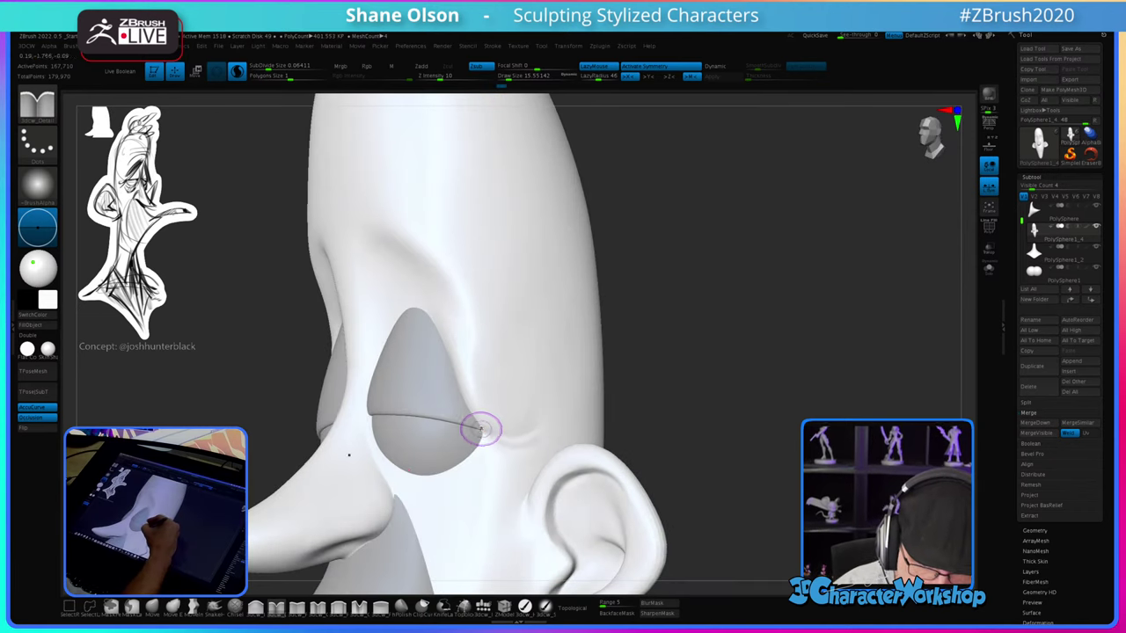
drag(480, 429, 528, 436)
Select the eye shell mesh as the active subtool
mouse_move(609, 361)
mouse_down()
mouse_move(683, 415)
mouse_move(621, 404)
mouse_up()
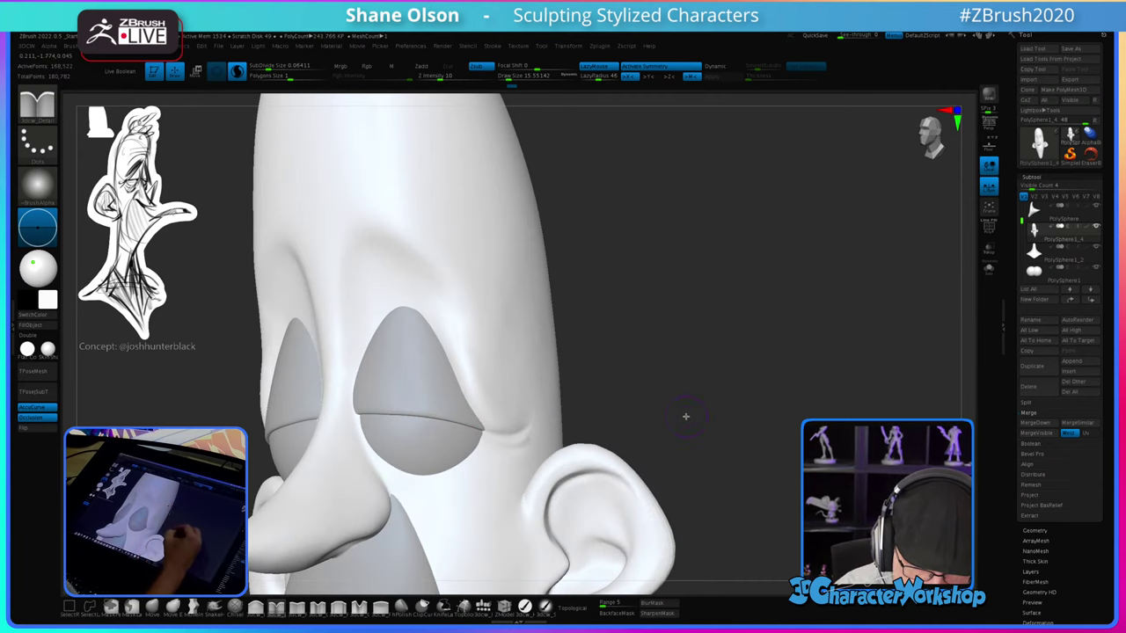
mouse_move(685, 416)
mouse_down()
mouse_move(707, 407)
mouse_move(679, 414)
mouse_move(692, 443)
mouse_move(571, 435)
mouse_up()
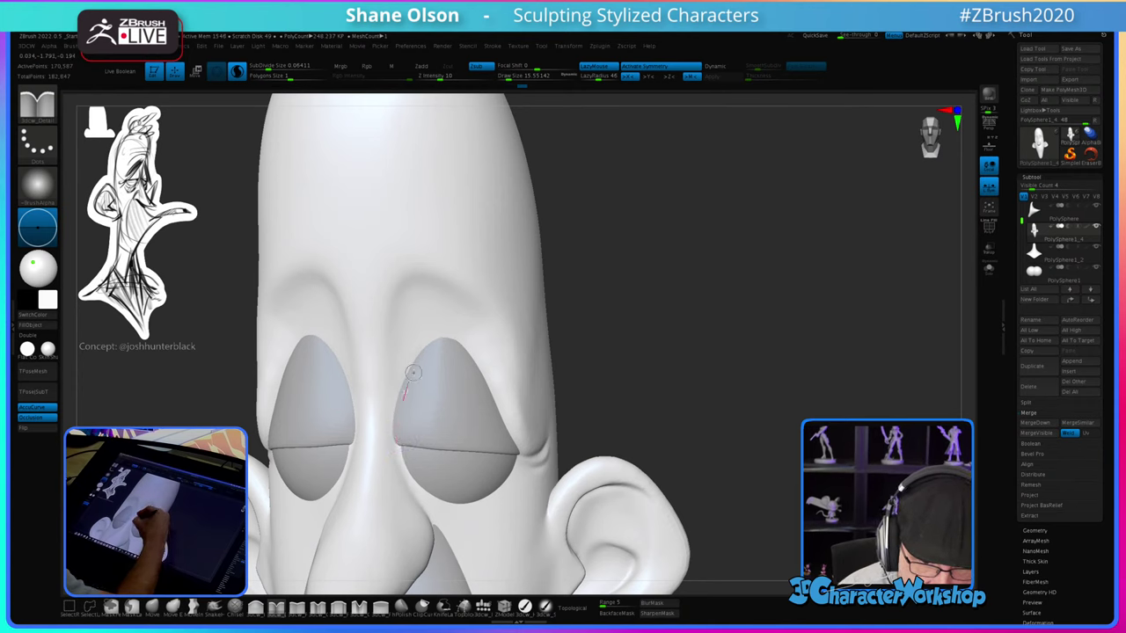
right_drag(439, 418, 432, 391)
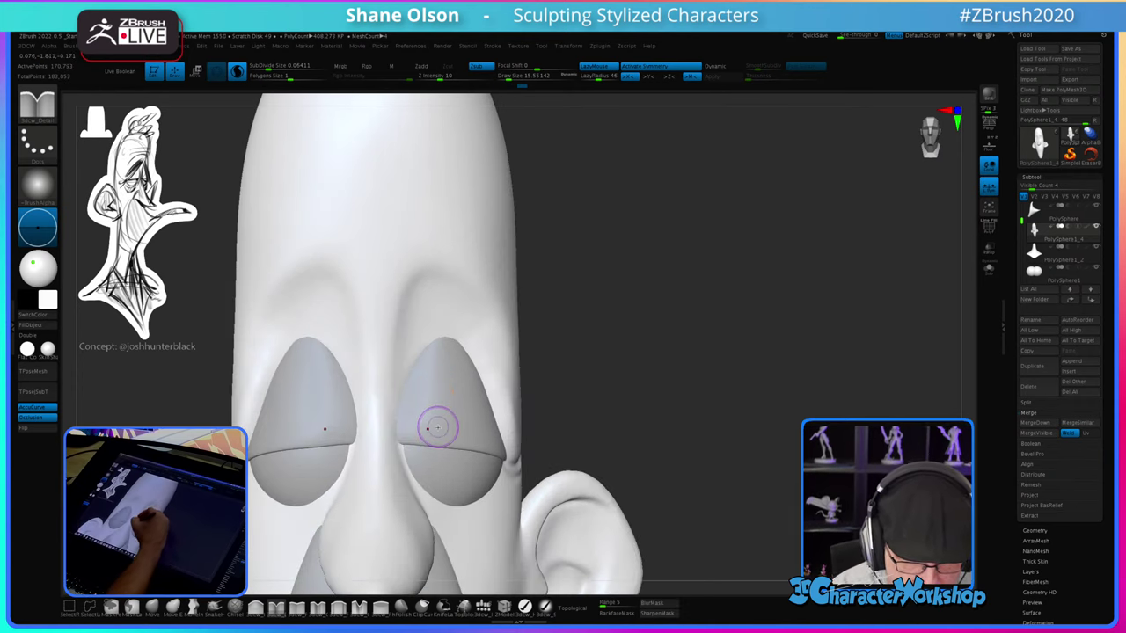
alt+click(438, 427)
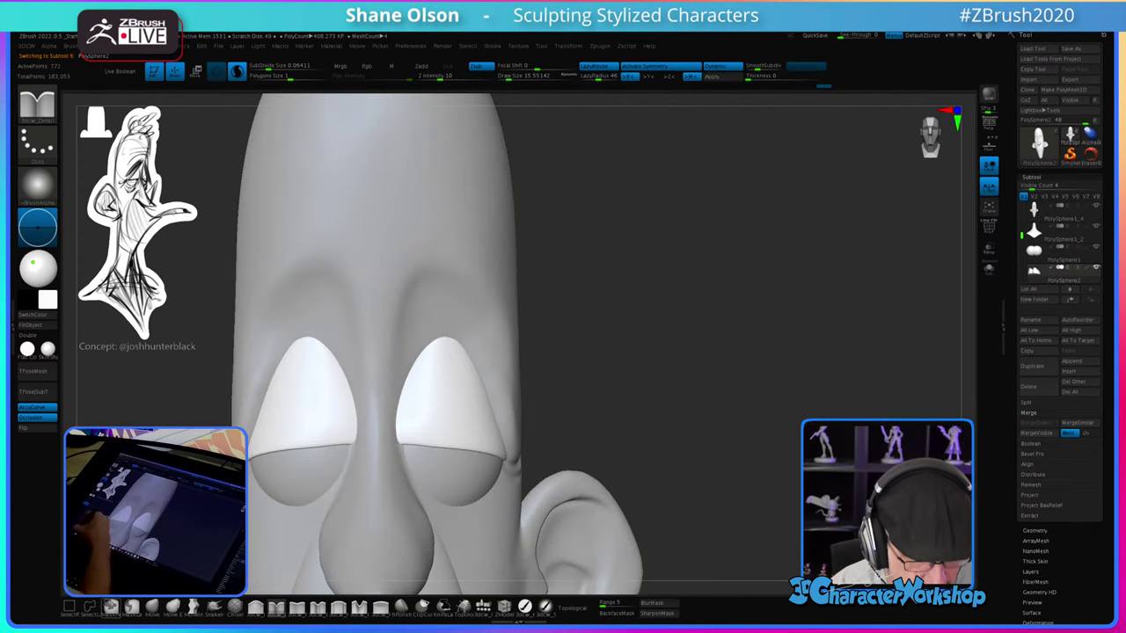
Switch to the Move Topological brush at a draw size of about 41
key(b)
key(m)
key(t)
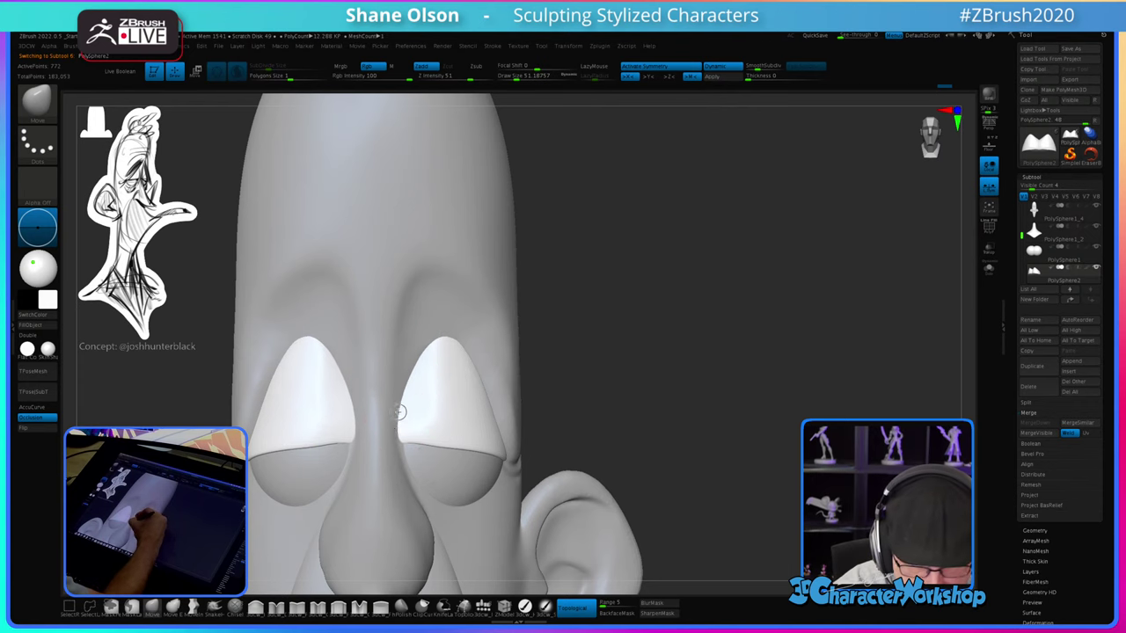
key(s)
drag(430, 443, 424, 430)
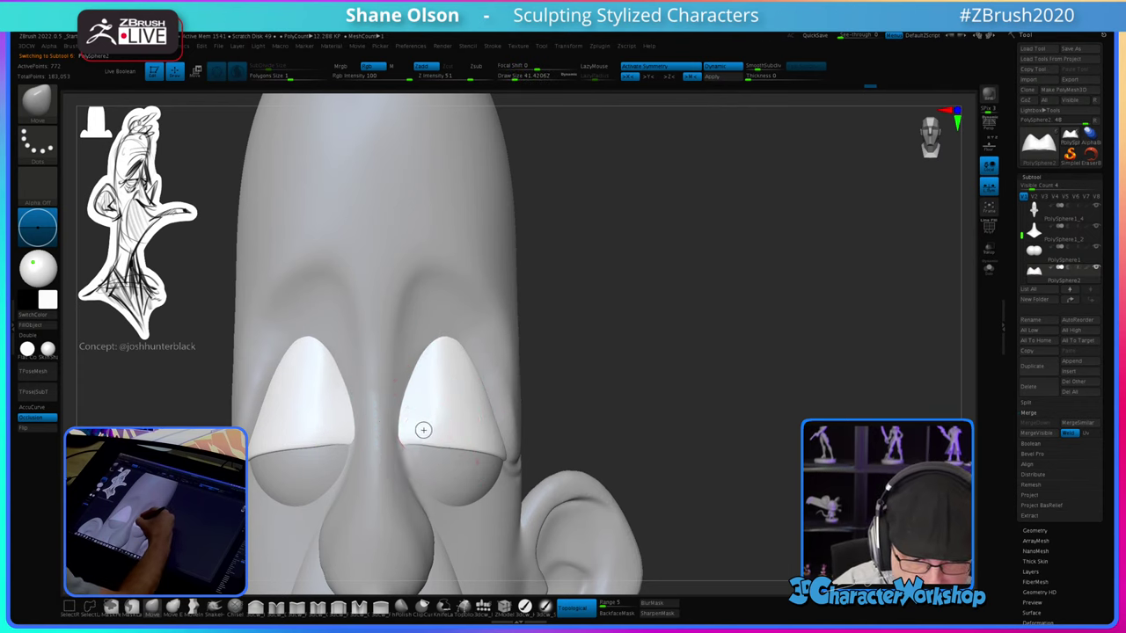
mouse_move(639, 422)
mouse_down()
mouse_move(505, 444)
mouse_move(465, 402)
mouse_up()
mouse_move(415, 432)
mouse_down()
mouse_move(473, 475)
mouse_move(480, 418)
mouse_move(509, 469)
mouse_up()
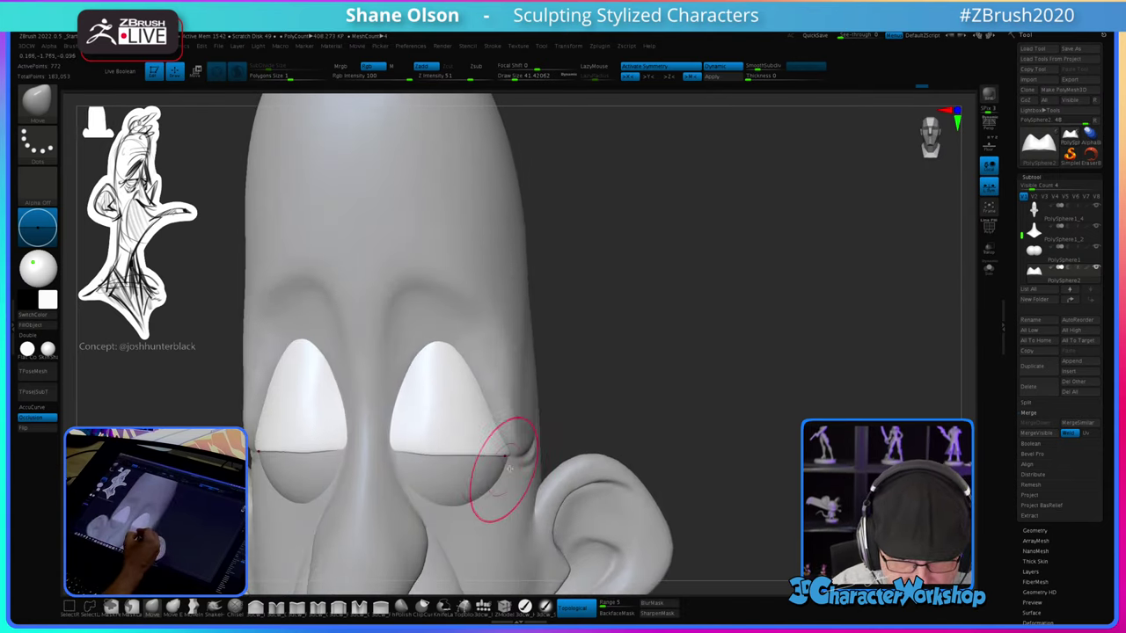
Solo the eye shells and draw a ClipCurve line across their base
key(ctrl+shift+f)
drag(754, 437, 620, 458)
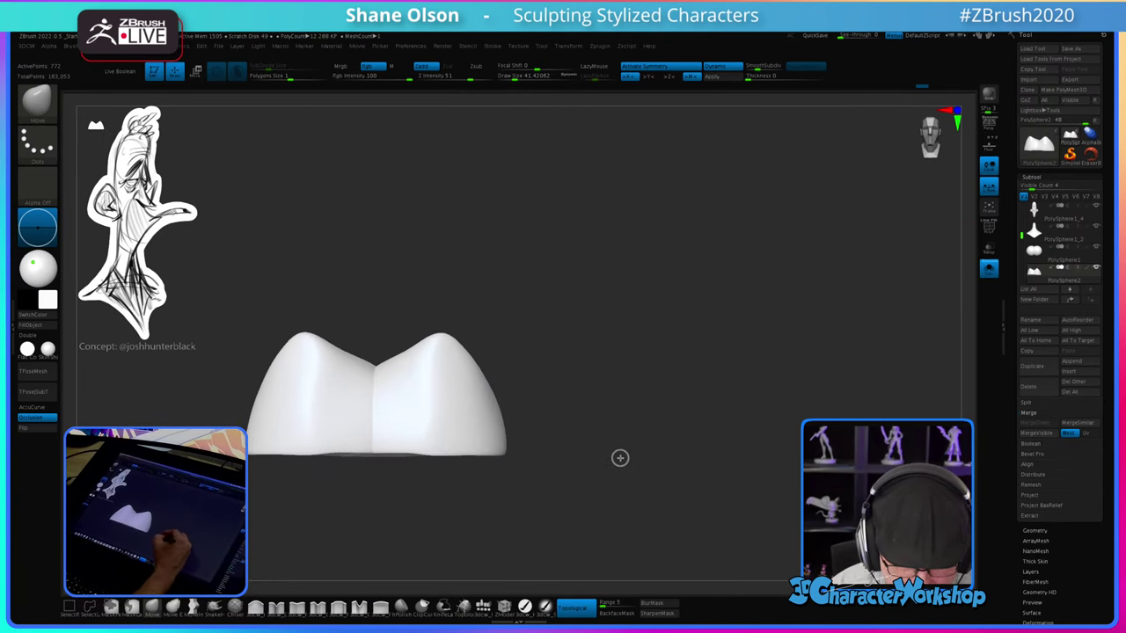
key(ctrl+shift)
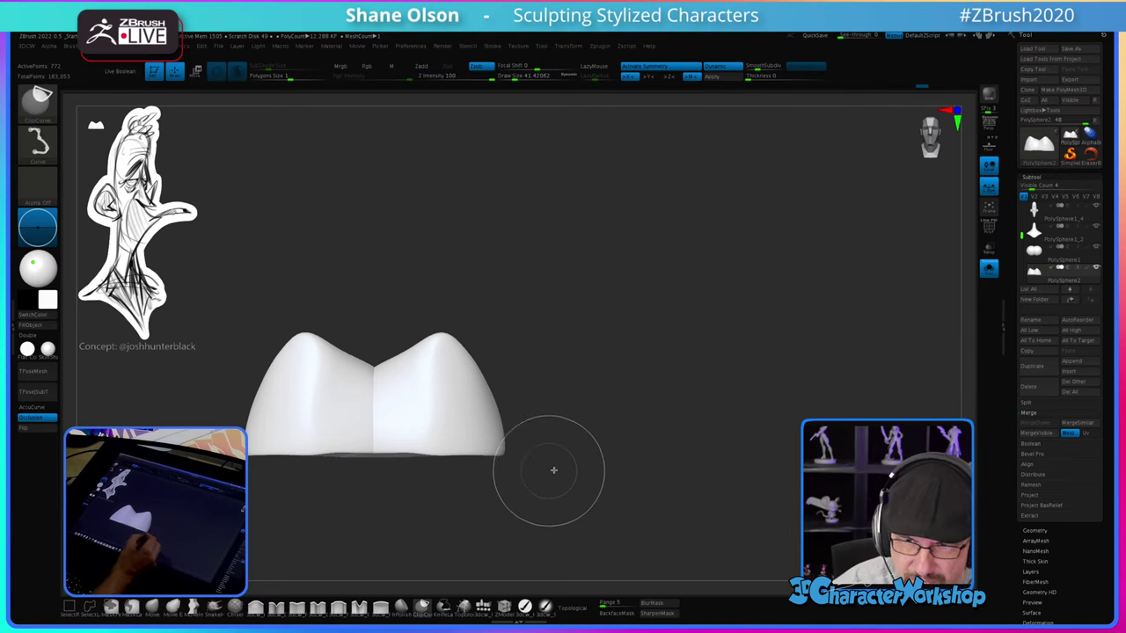
mouse_move(554, 470)
ctrl+shift+mouse_down()
mouse_move(203, 503)
mouse_move(181, 453)
ctrl+shift+mouse_up()
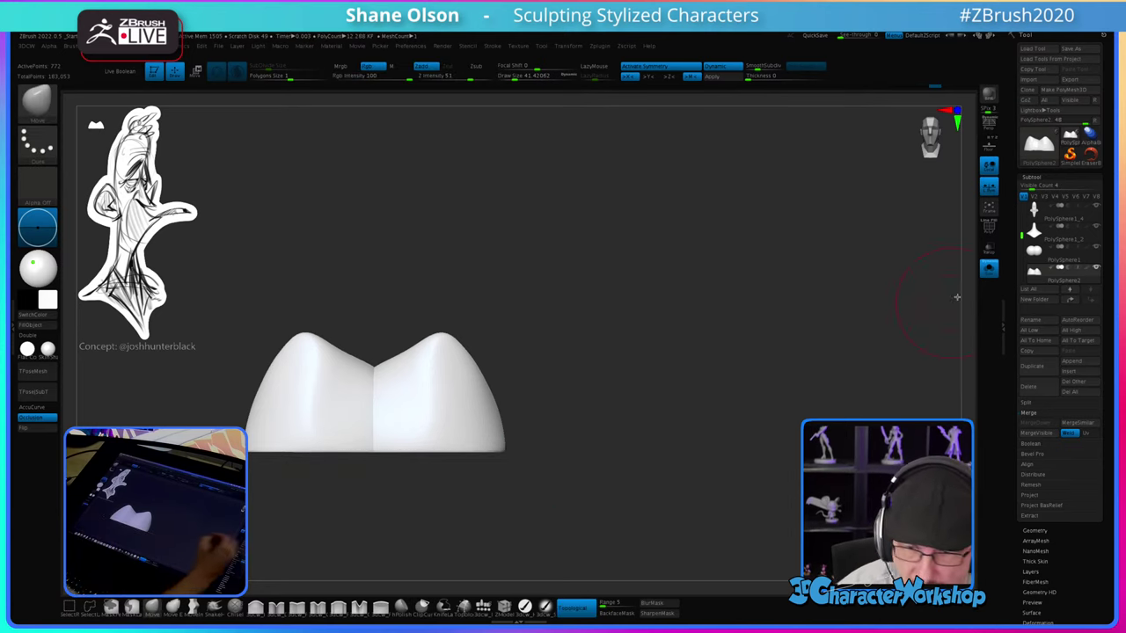
Trim the eye shells along the cut line and bring the whole head back into view
click(989, 268)
drag(748, 422, 745, 395)
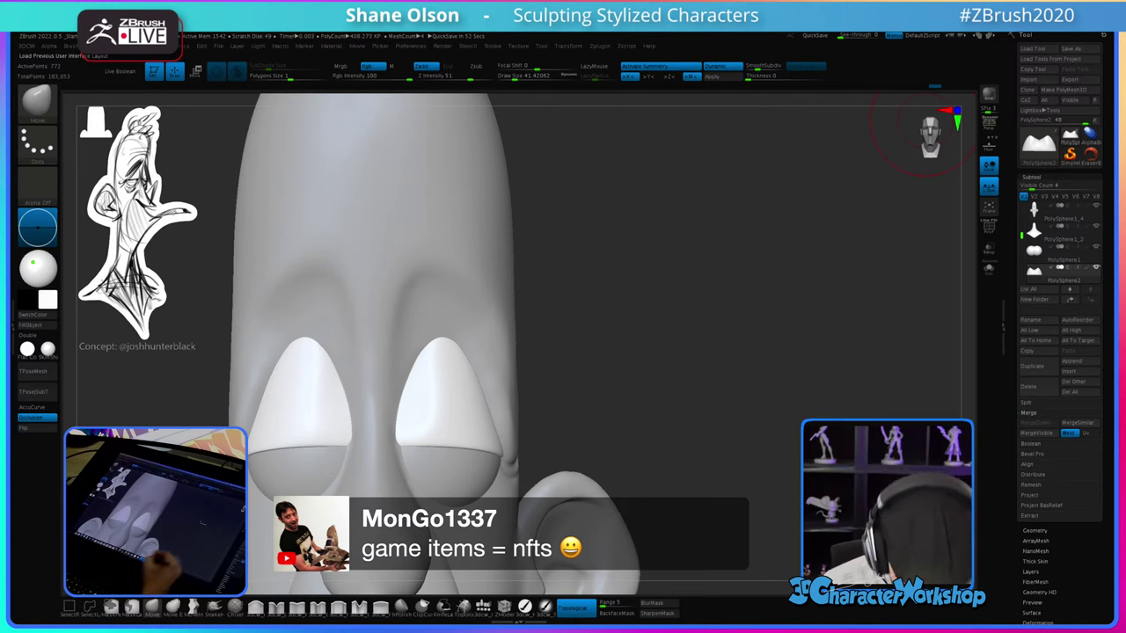
mouse_move(710, 429)
mouse_down()
mouse_move(699, 422)
mouse_move(701, 392)
mouse_move(706, 452)
mouse_move(696, 440)
mouse_move(676, 445)
mouse_move(695, 447)
mouse_move(696, 415)
mouse_move(678, 378)
mouse_up()
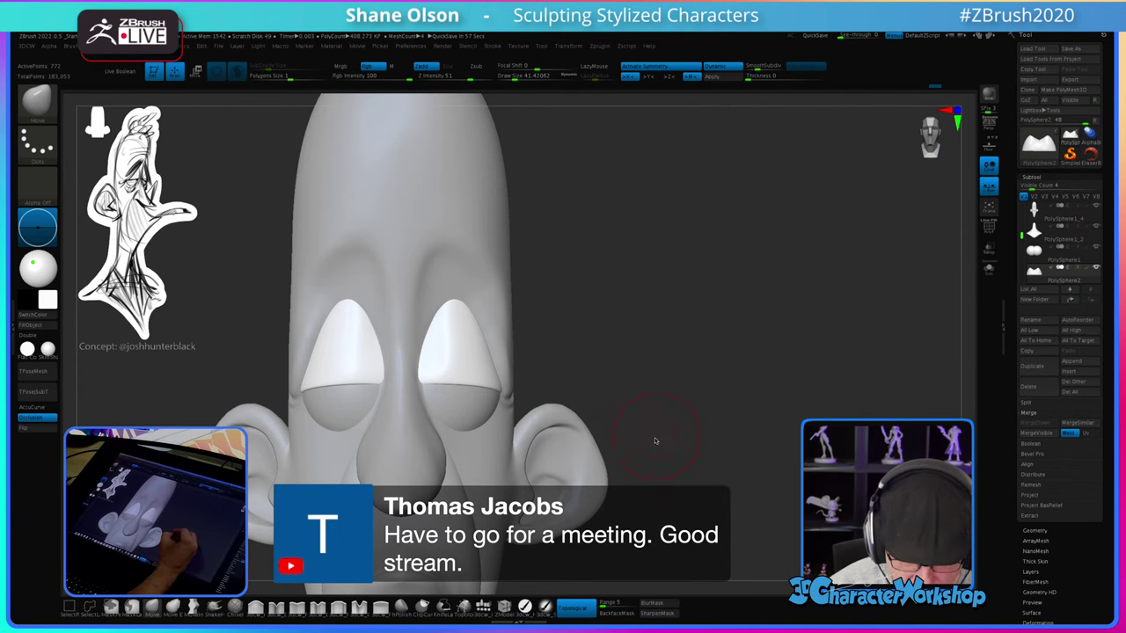
drag(656, 440, 658, 365)
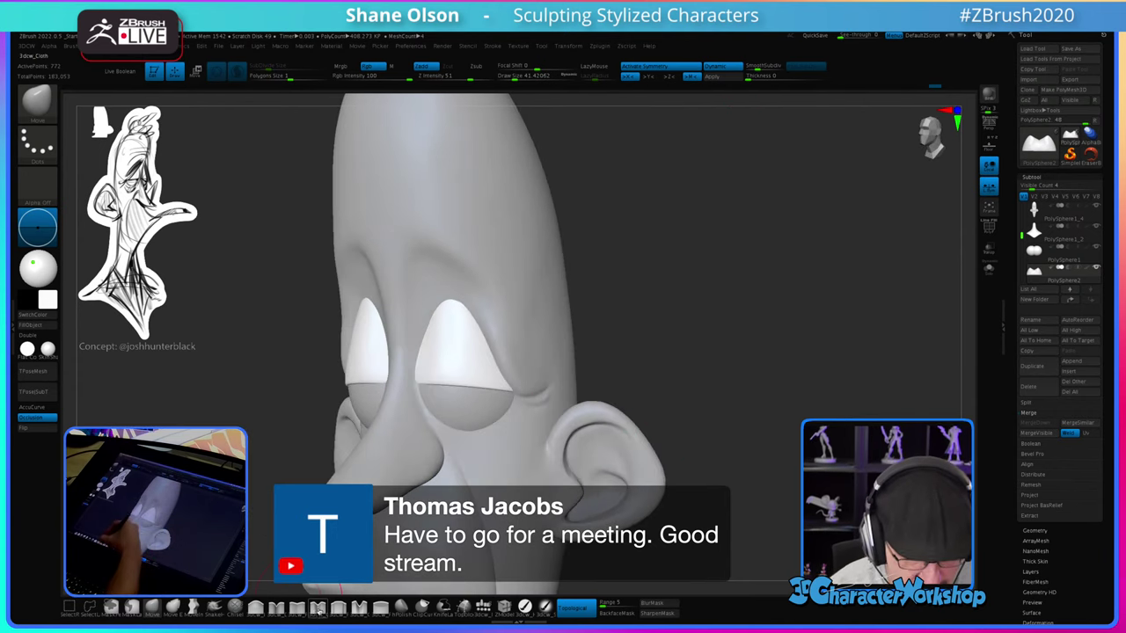
Select the face mesh again and adjust the brush size
alt+click(497, 427)
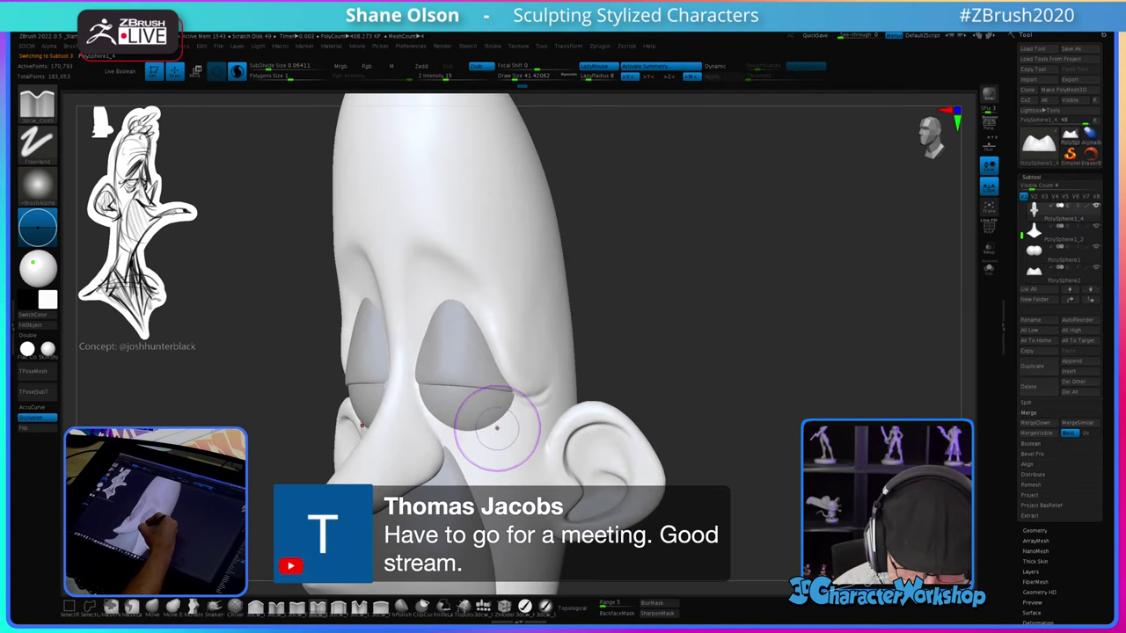
mouse_move(478, 428)
right_down()
mouse_move(478, 443)
mouse_move(499, 410)
right_up()
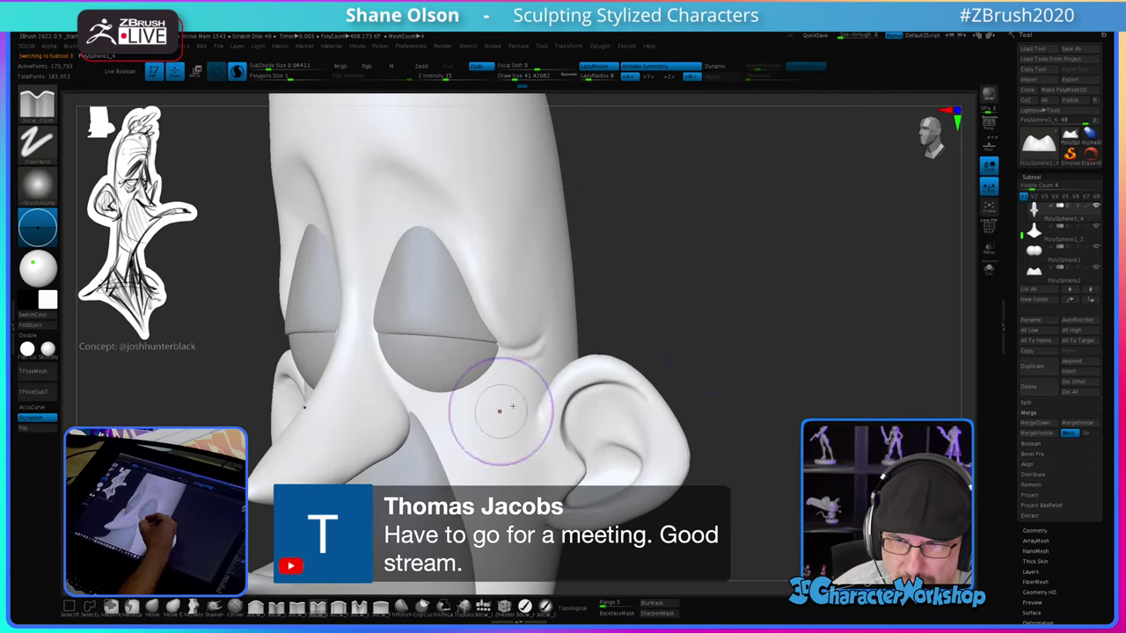
key(s)
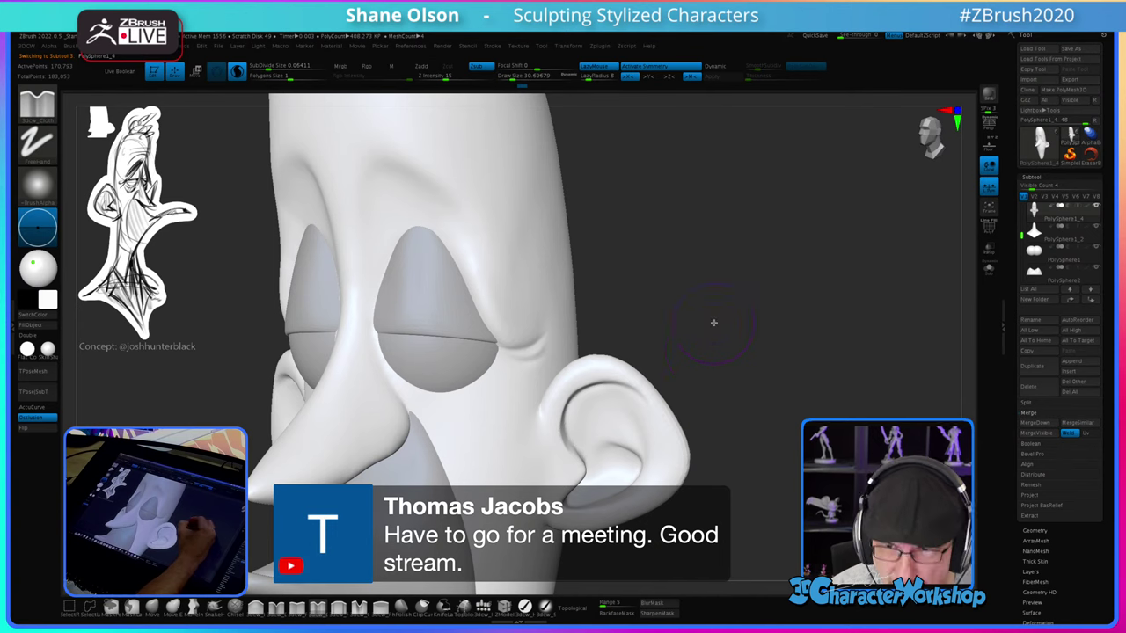
mouse_move(713, 322)
right_down()
mouse_move(696, 320)
mouse_move(696, 299)
right_up()
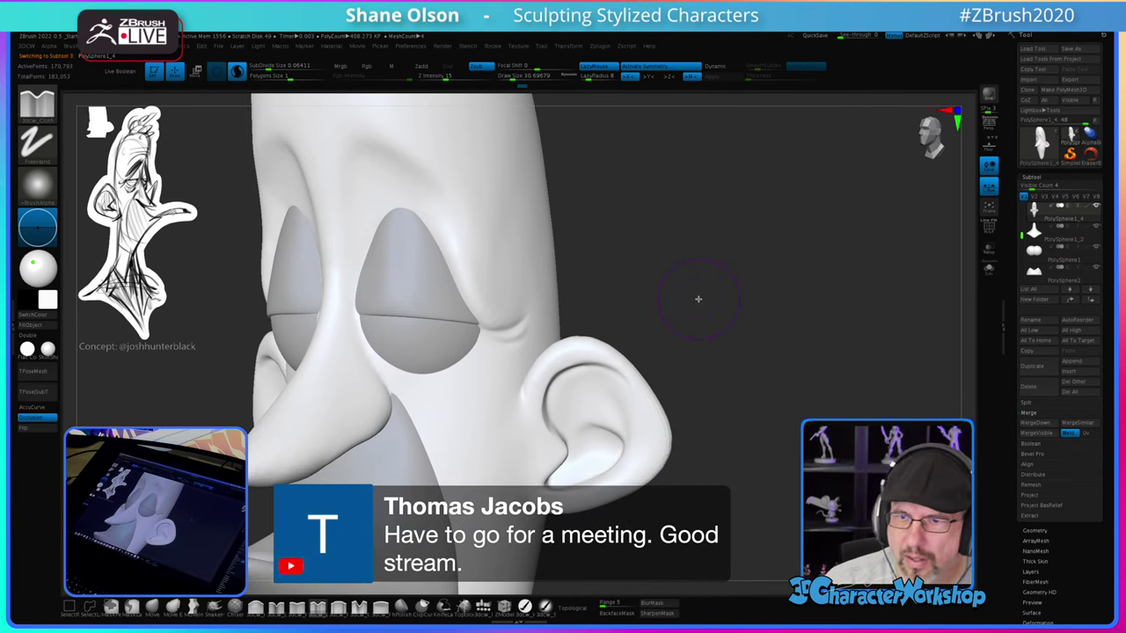
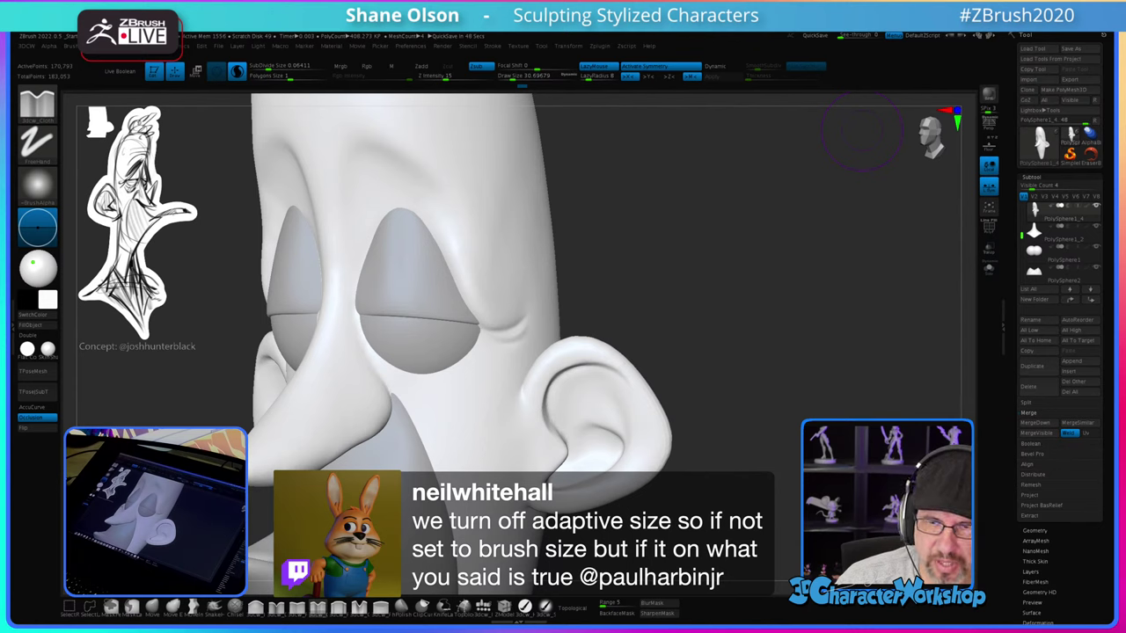
Check the stroke's adaptive size setting and alternate between the Move and sculpting brushes
drag(672, 244, 649, 205)
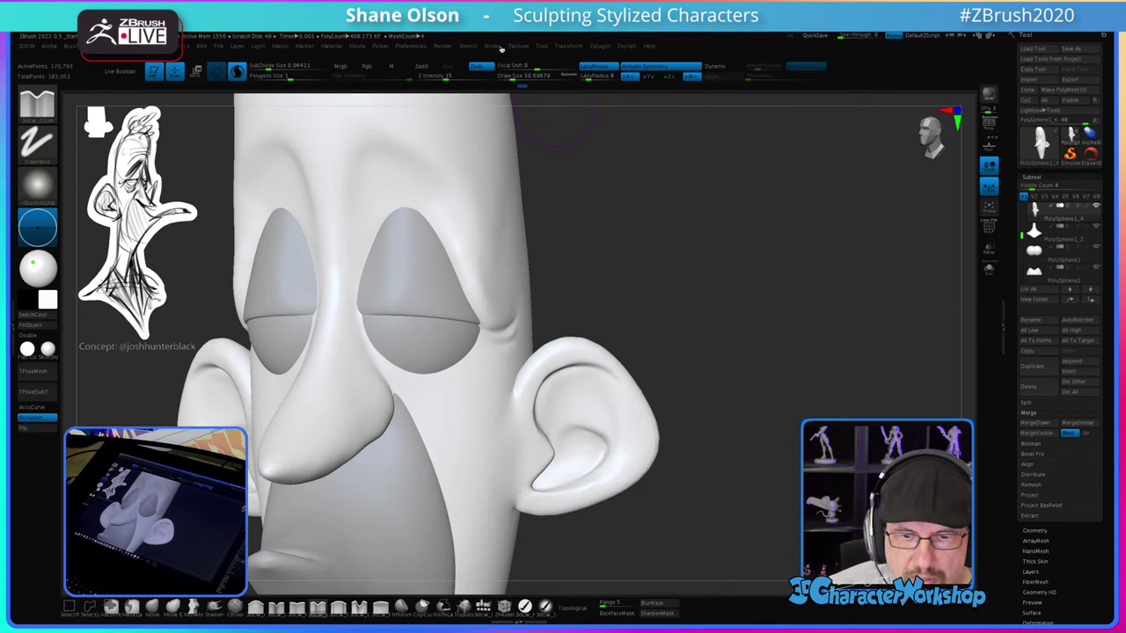
click(498, 47)
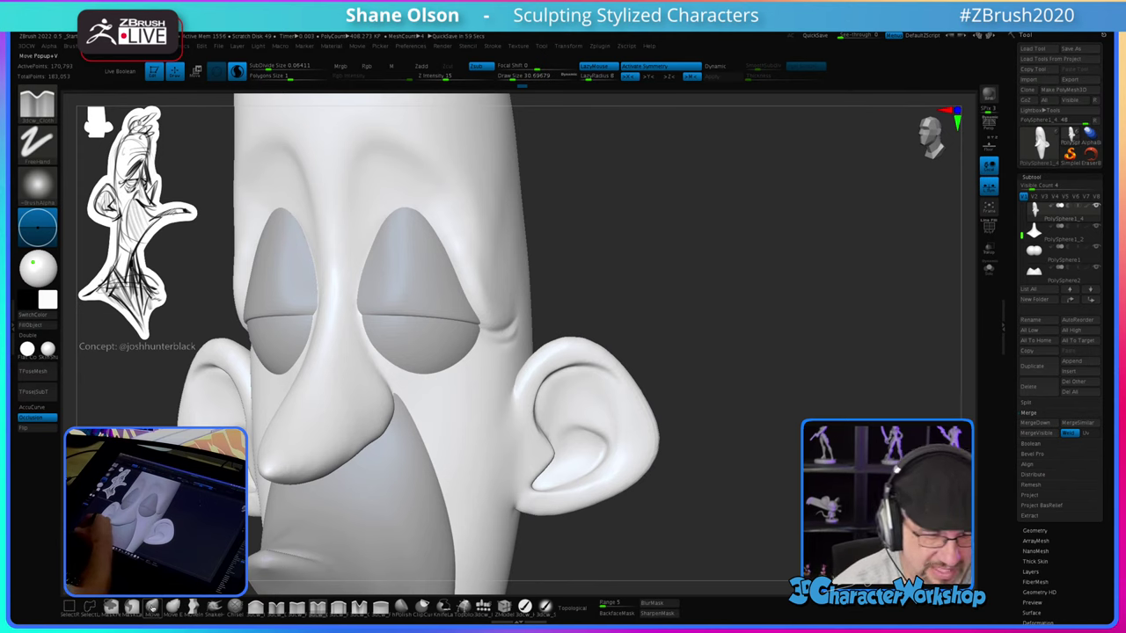
key(b)
key(m)
key(v)
key(s)
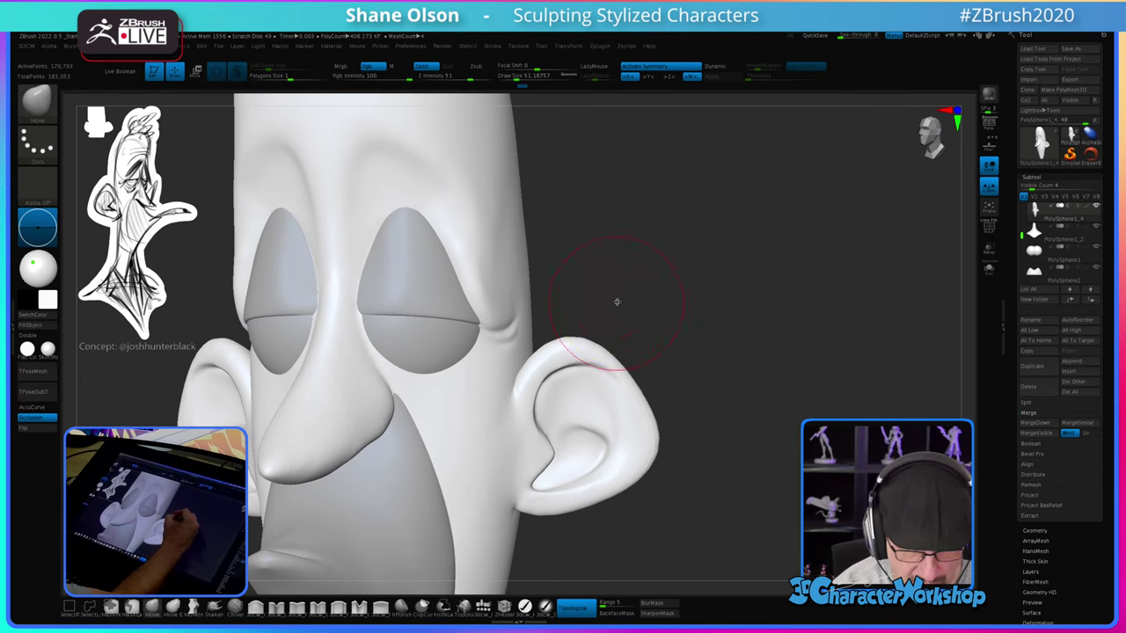
key(b)
key(d)
key(s)
Zoom in on the face and push the eye area with the Move brush
mouse_move(613, 302)
alt+mouse_down()
mouse_move(674, 322)
mouse_move(591, 324)
mouse_move(651, 310)
alt+mouse_up()
key(b)
key(m)
key(v)
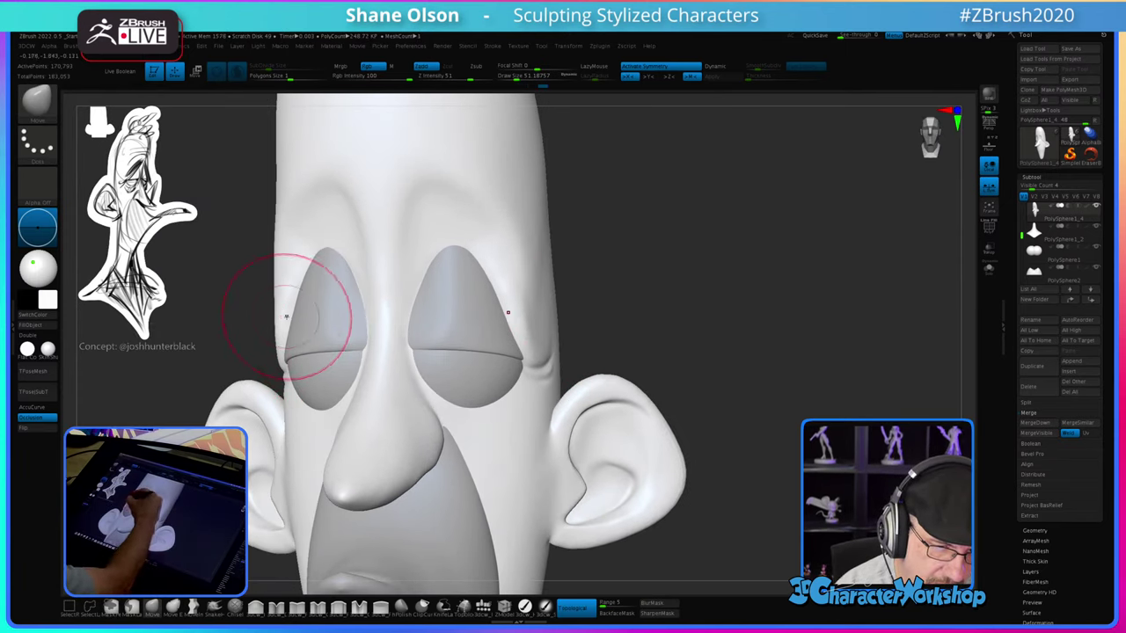
mouse_move(688, 349)
mouse_down()
mouse_move(722, 349)
mouse_move(697, 348)
mouse_move(671, 375)
mouse_move(711, 325)
mouse_move(714, 340)
mouse_move(663, 312)
mouse_move(581, 348)
mouse_up()
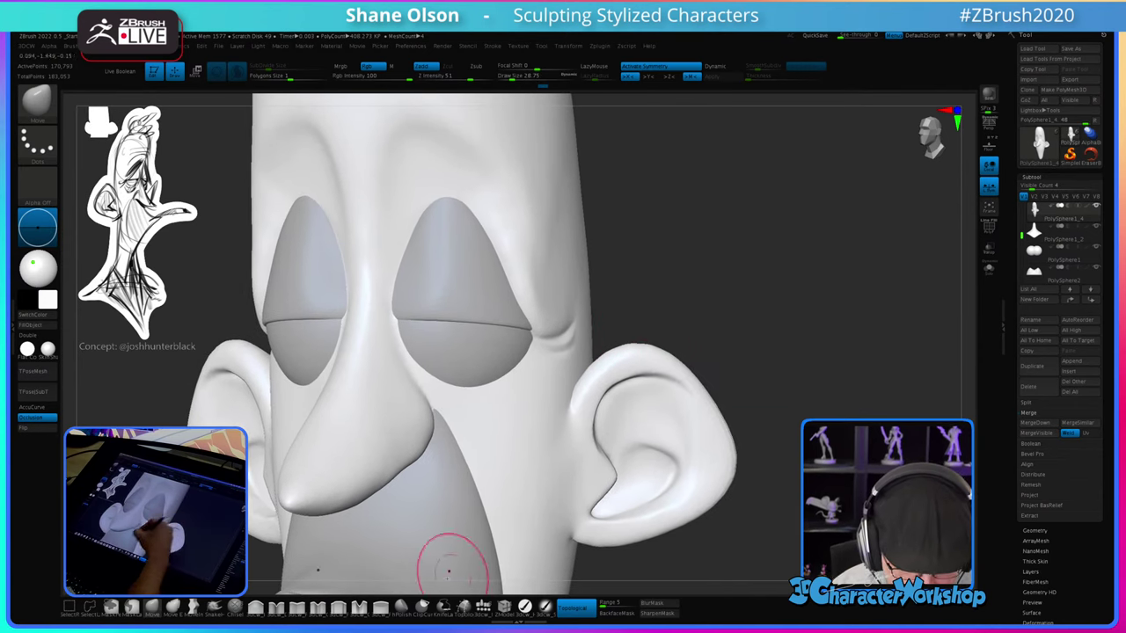
Build up creases and bags beneath the eyes with the Clay brush at Draw Size 23
key(b)
key(c)
key(b)
key(s)
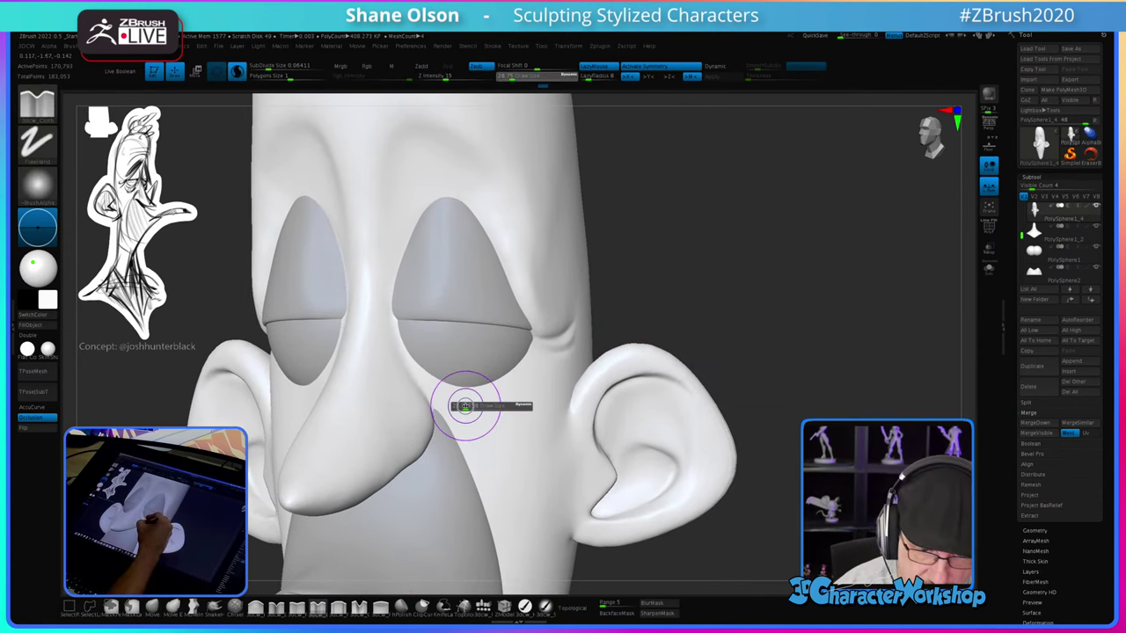
drag(466, 402, 459, 403)
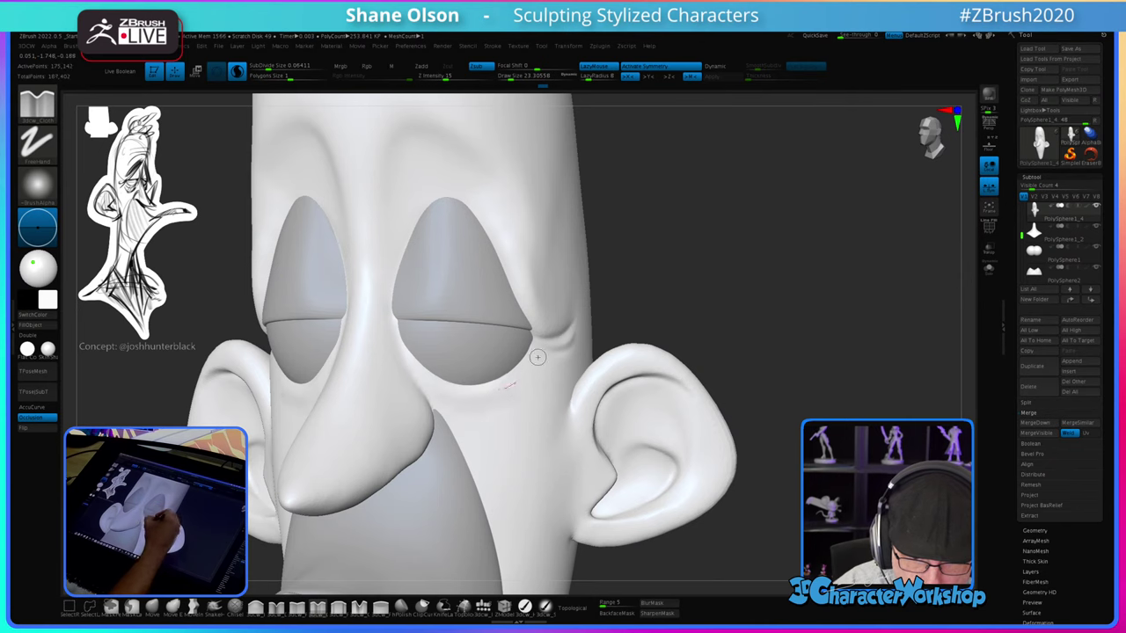
mouse_move(558, 445)
mouse_down()
mouse_move(588, 442)
mouse_move(554, 448)
mouse_move(532, 431)
mouse_move(576, 415)
mouse_up()
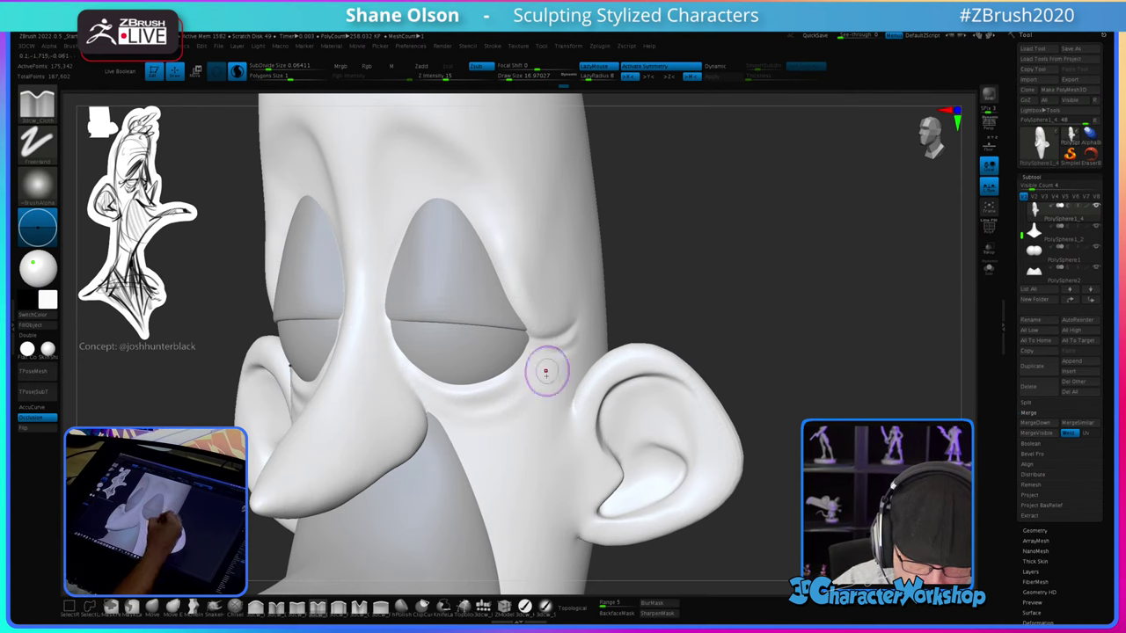
drag(552, 455, 564, 448)
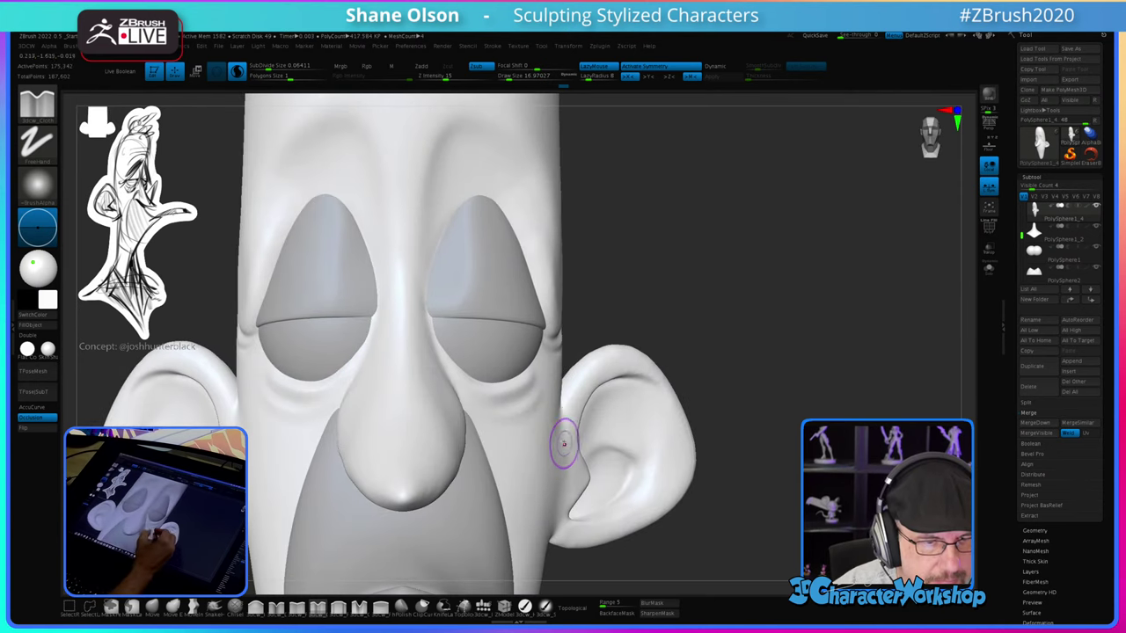
drag(564, 386, 495, 433)
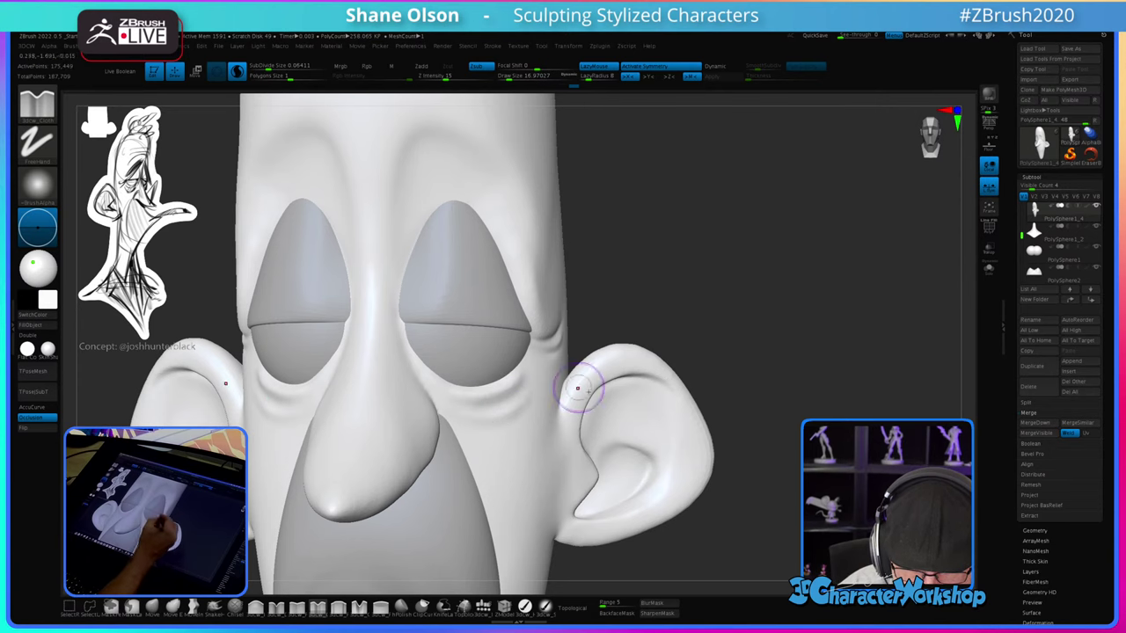
drag(724, 423, 678, 452)
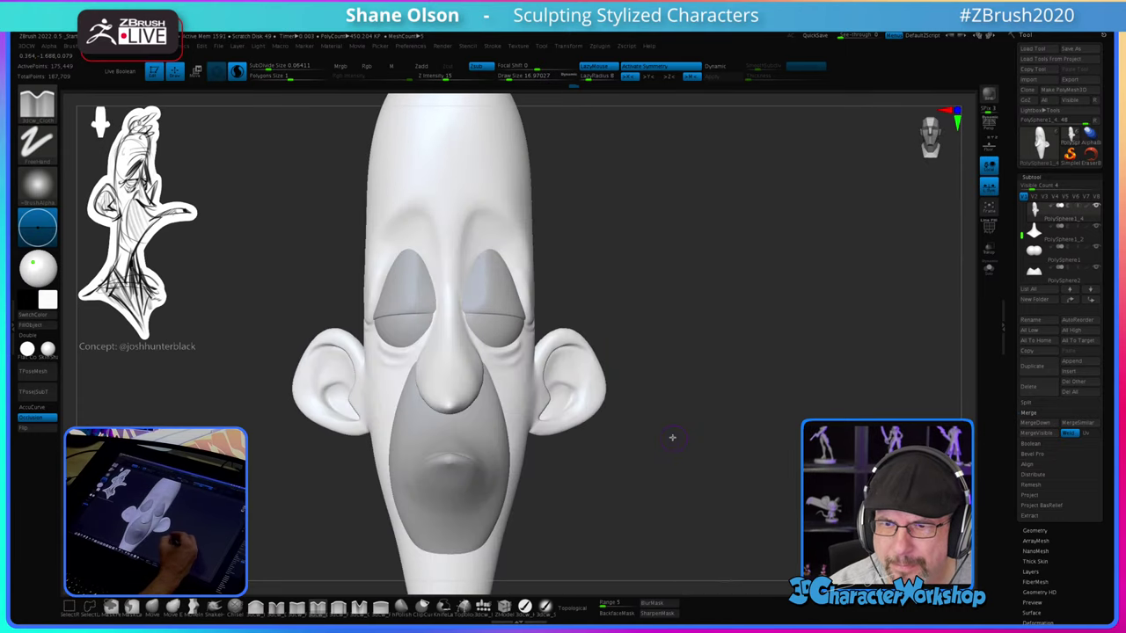
drag(648, 382, 655, 404)
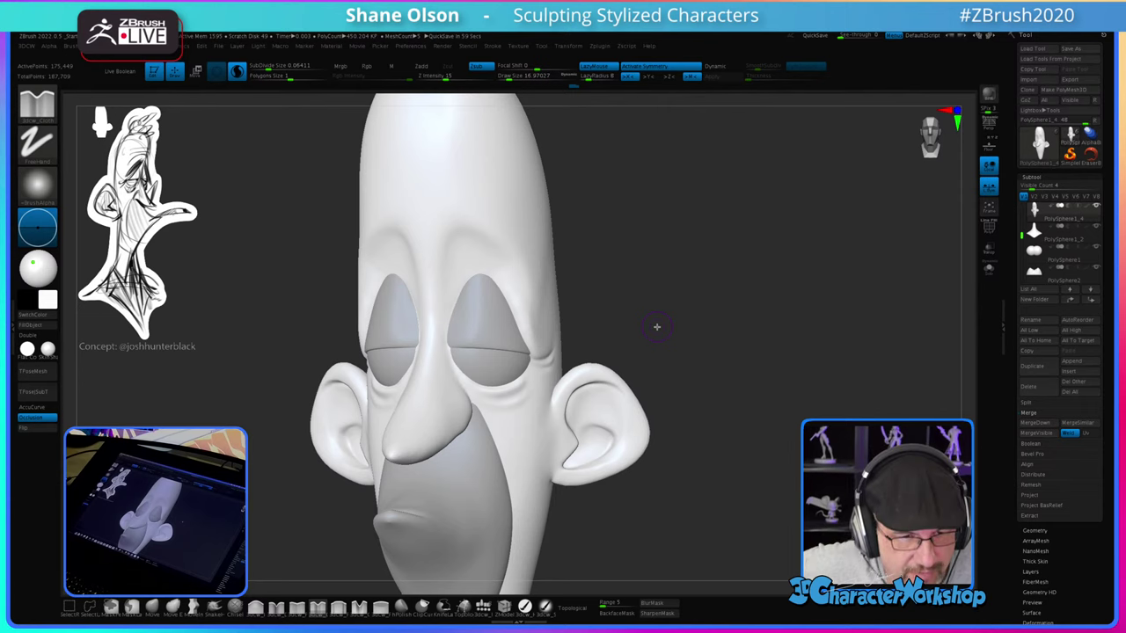
mouse_move(640, 298)
mouse_down()
mouse_move(719, 266)
mouse_move(719, 276)
mouse_move(701, 279)
mouse_move(674, 256)
mouse_move(699, 256)
mouse_up()
key(shift)
key(f)
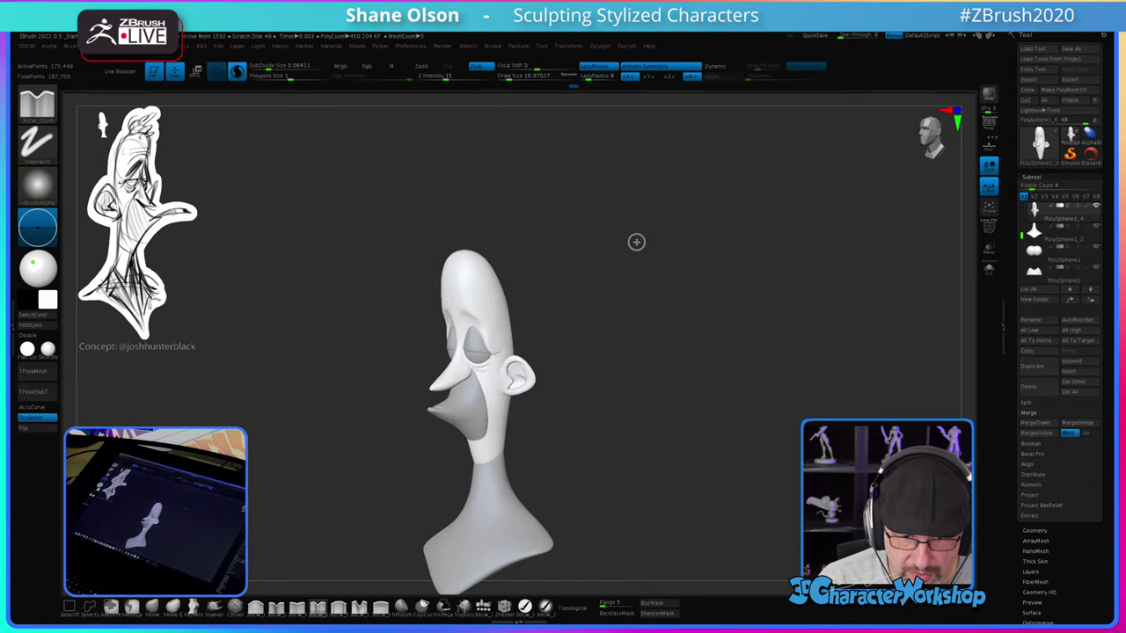
drag(636, 241, 596, 302)
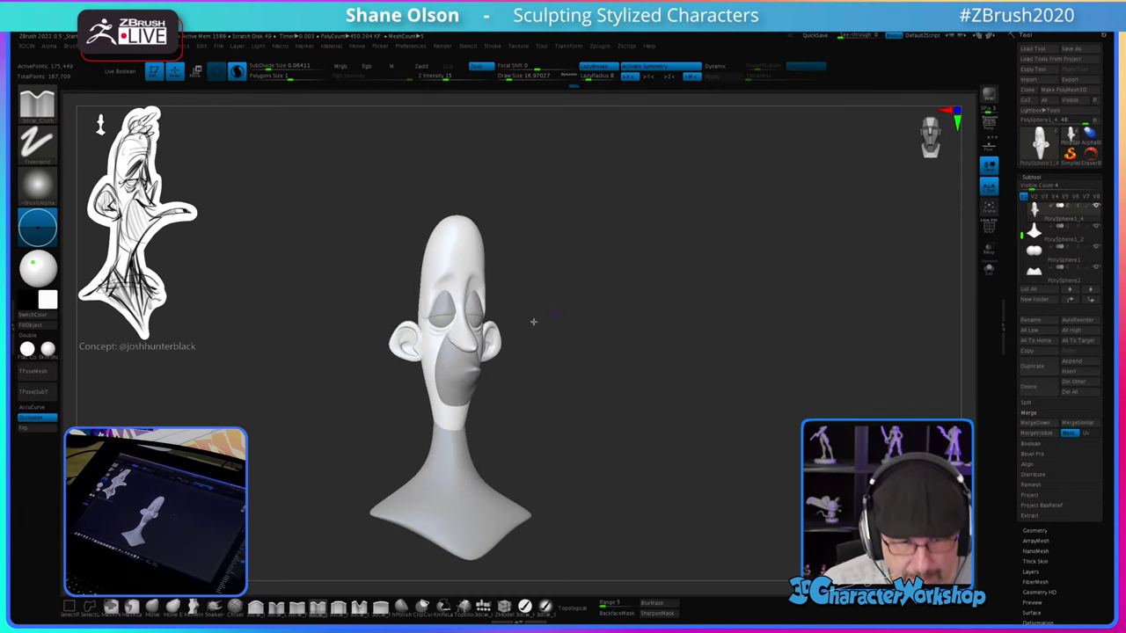
Pick a light peach colour and fill the whole model with it
click(47, 300)
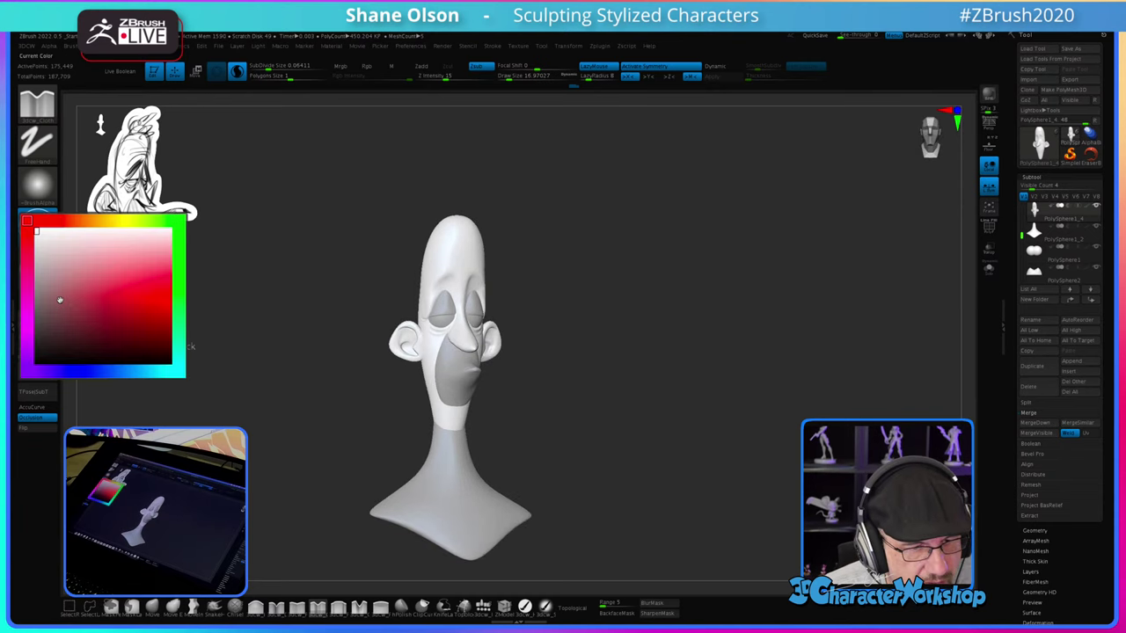
click(83, 221)
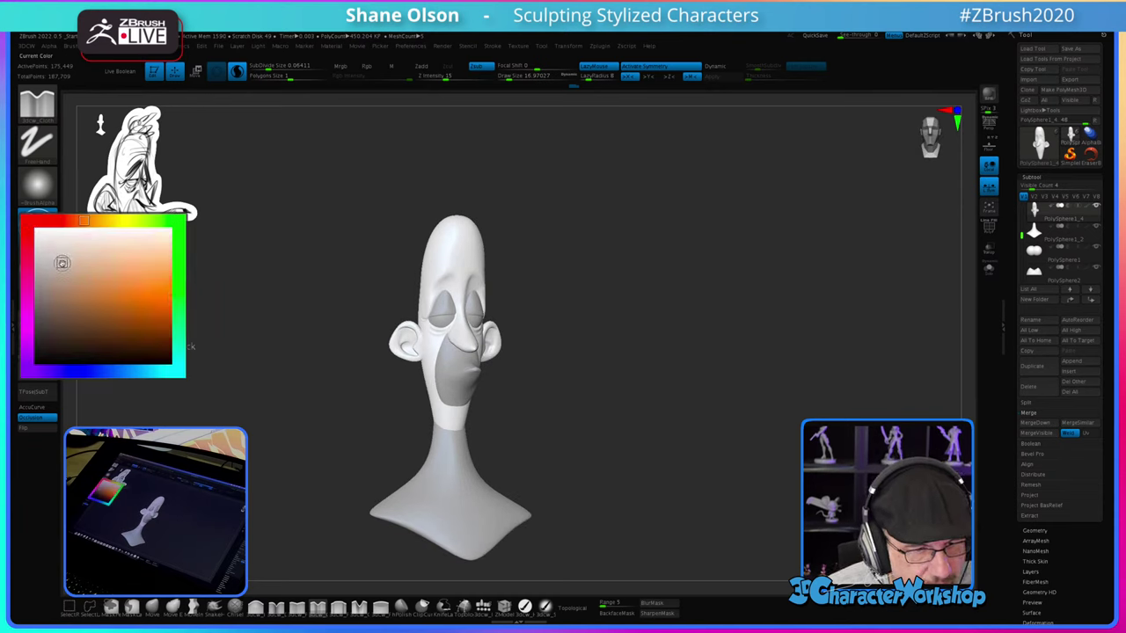
click(58, 267)
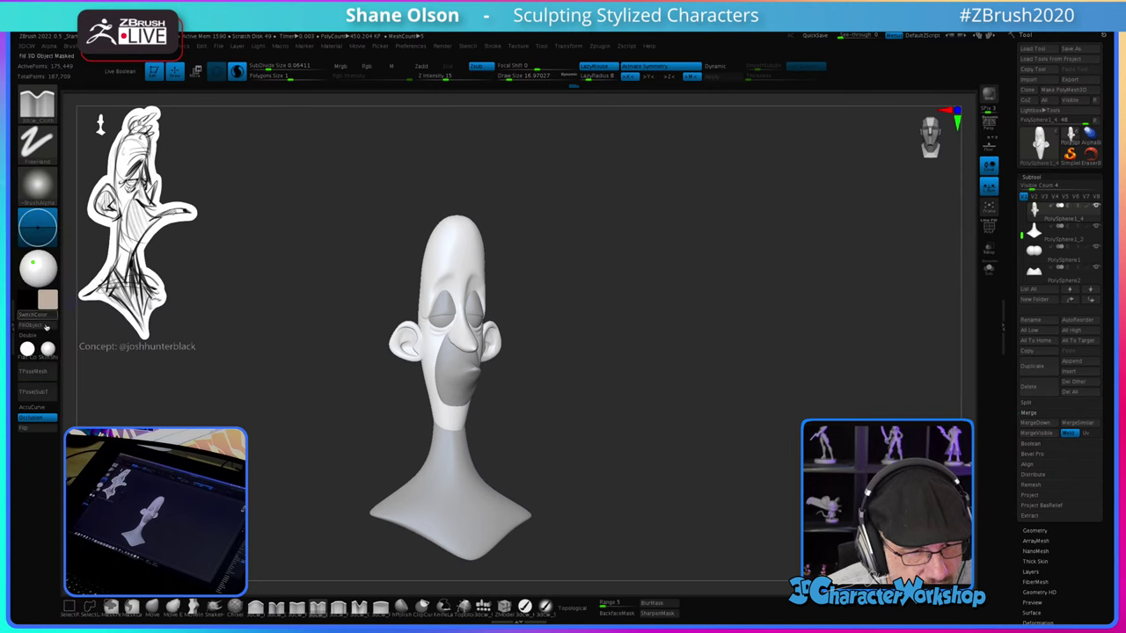
click(41, 325)
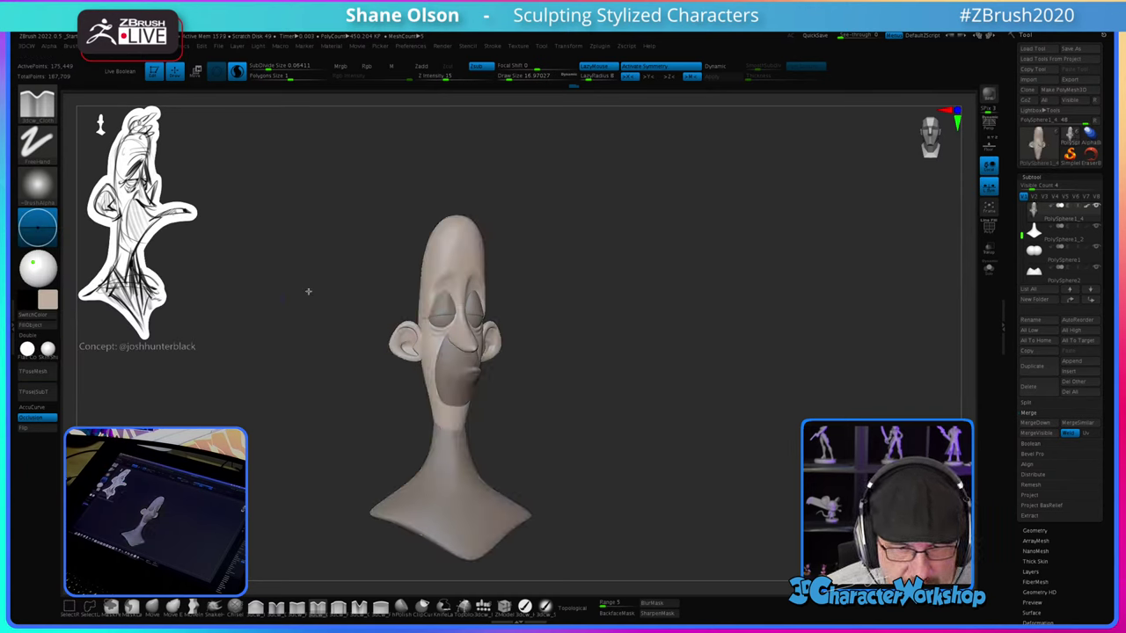
drag(321, 283, 356, 282)
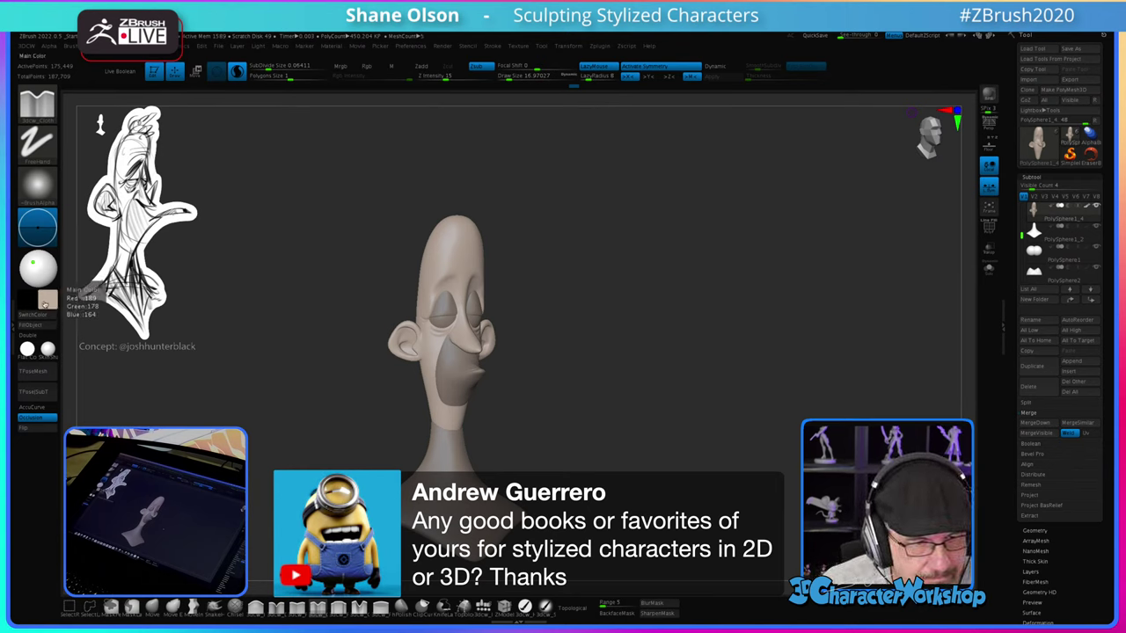
Change the main colour to a beige skin tone and select the eye piece
click(48, 301)
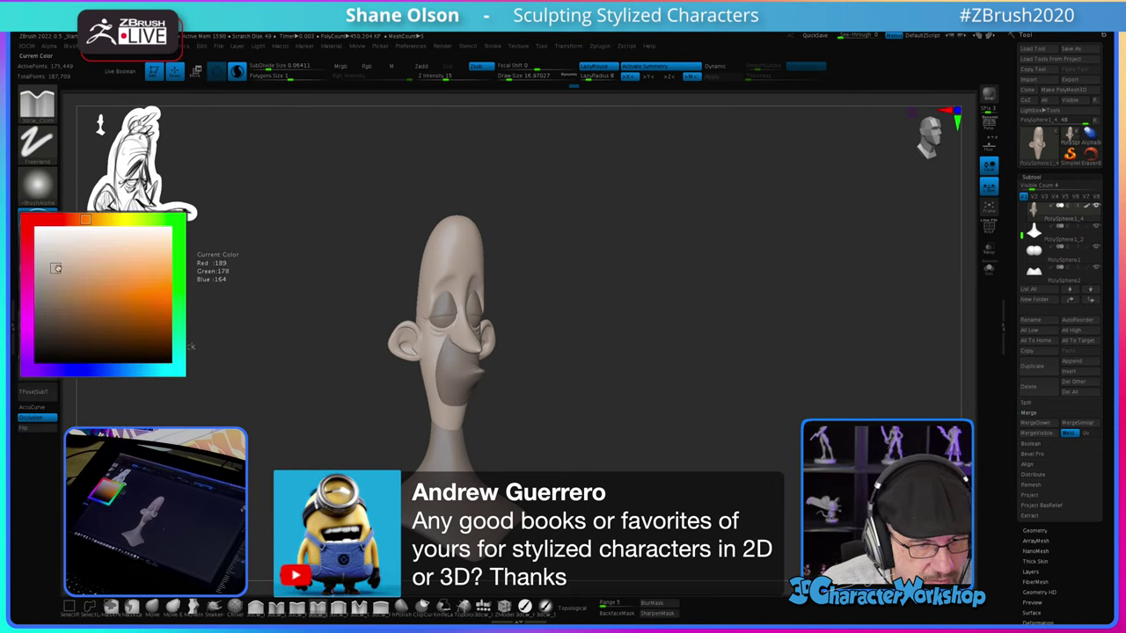
click(64, 269)
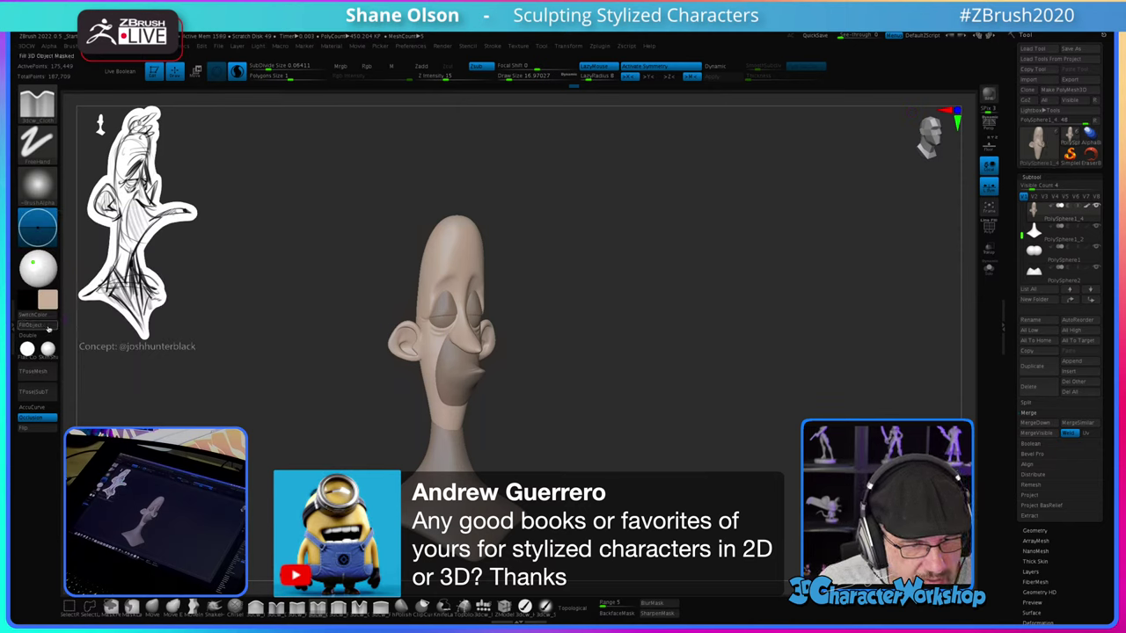
drag(610, 323, 605, 371)
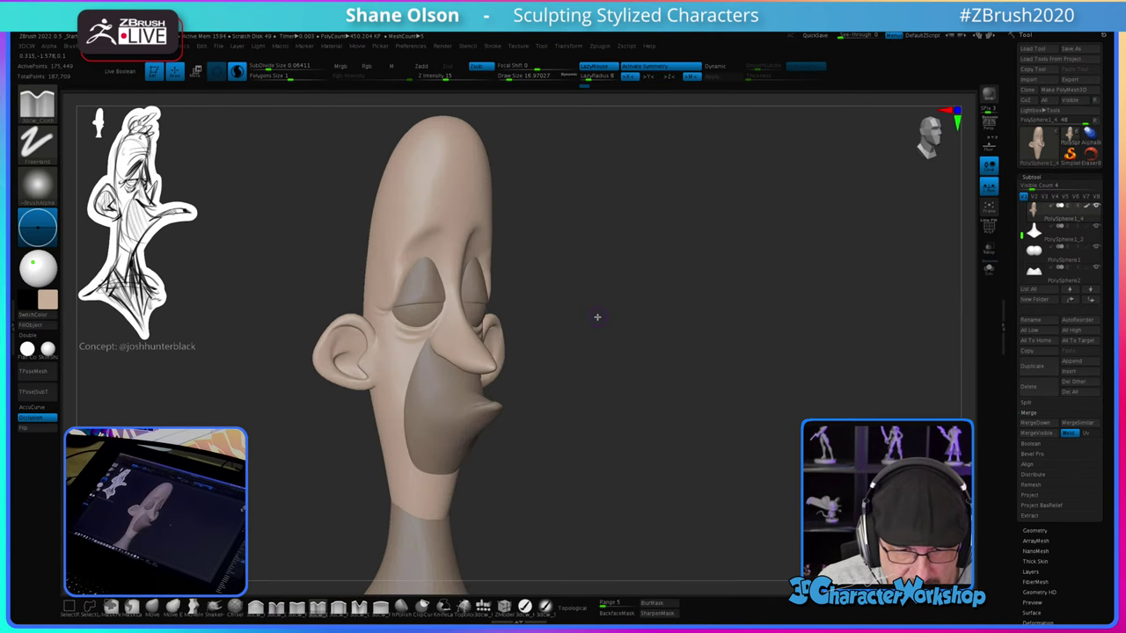
mouse_move(595, 317)
mouse_down()
mouse_move(616, 317)
mouse_move(601, 312)
mouse_move(611, 309)
mouse_move(621, 324)
mouse_move(608, 322)
mouse_up()
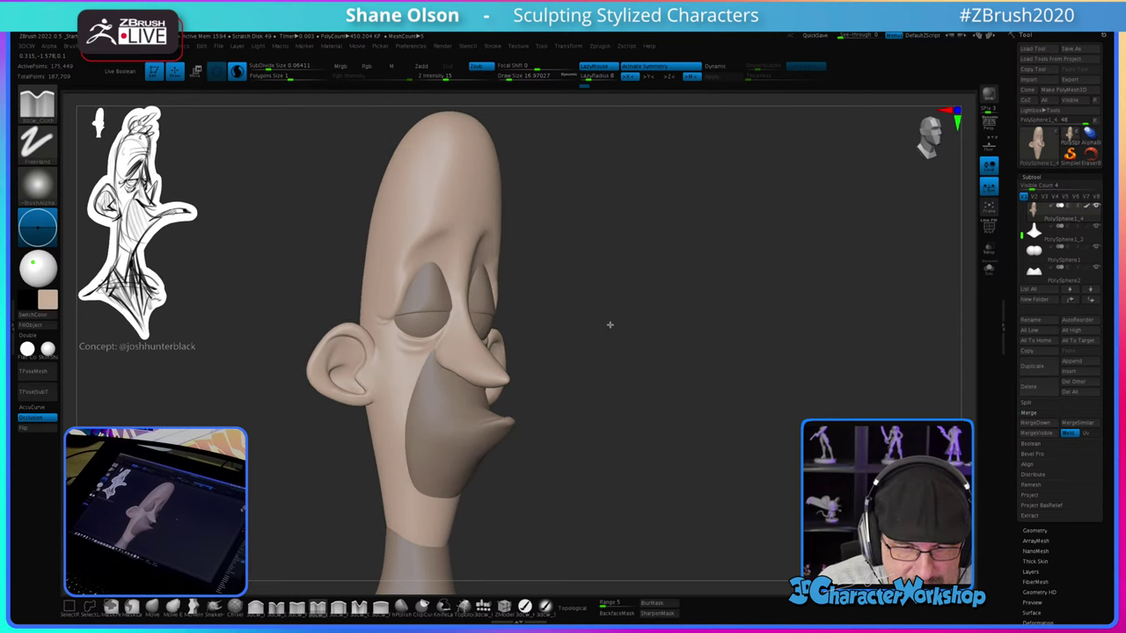
alt+click(442, 292)
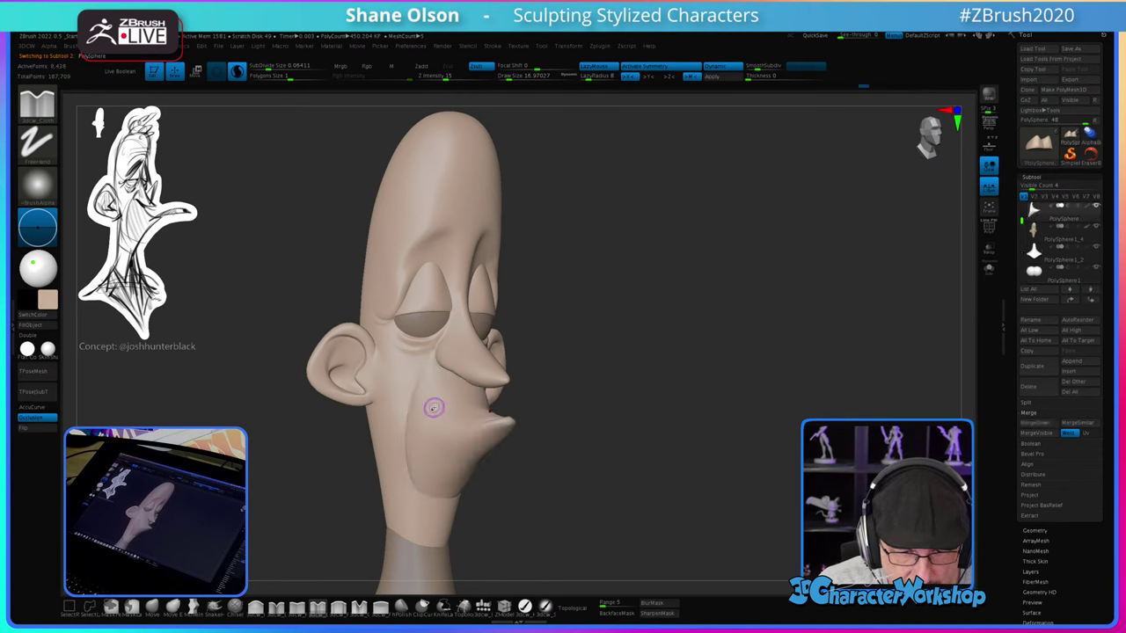
Select another part of the model and fill it with the skin colour
alt+click(428, 325)
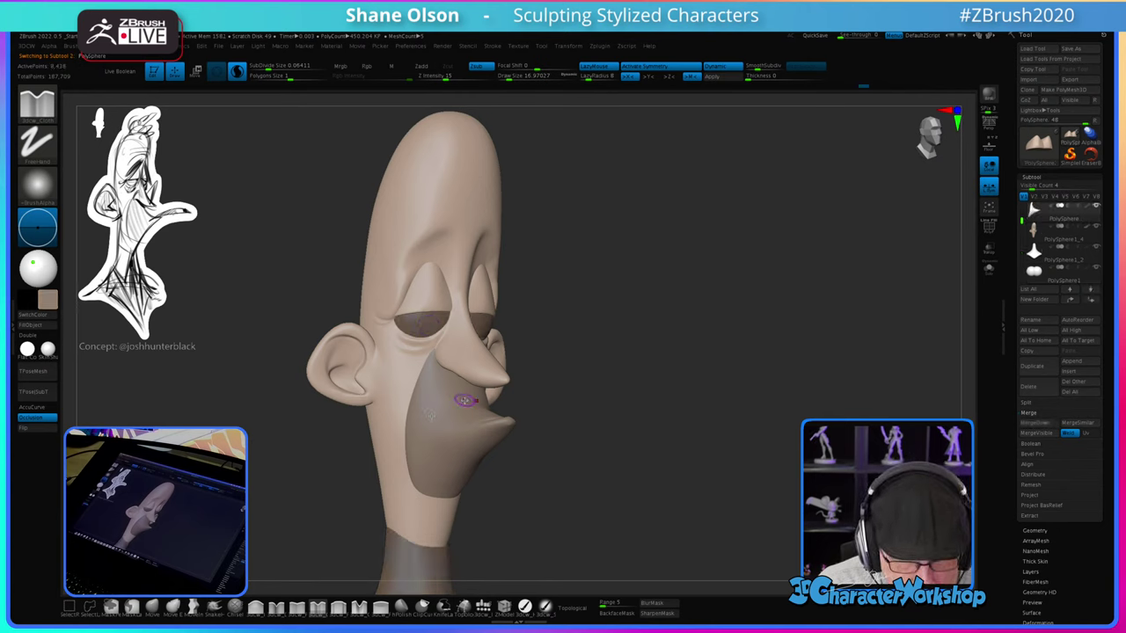
drag(603, 364, 606, 367)
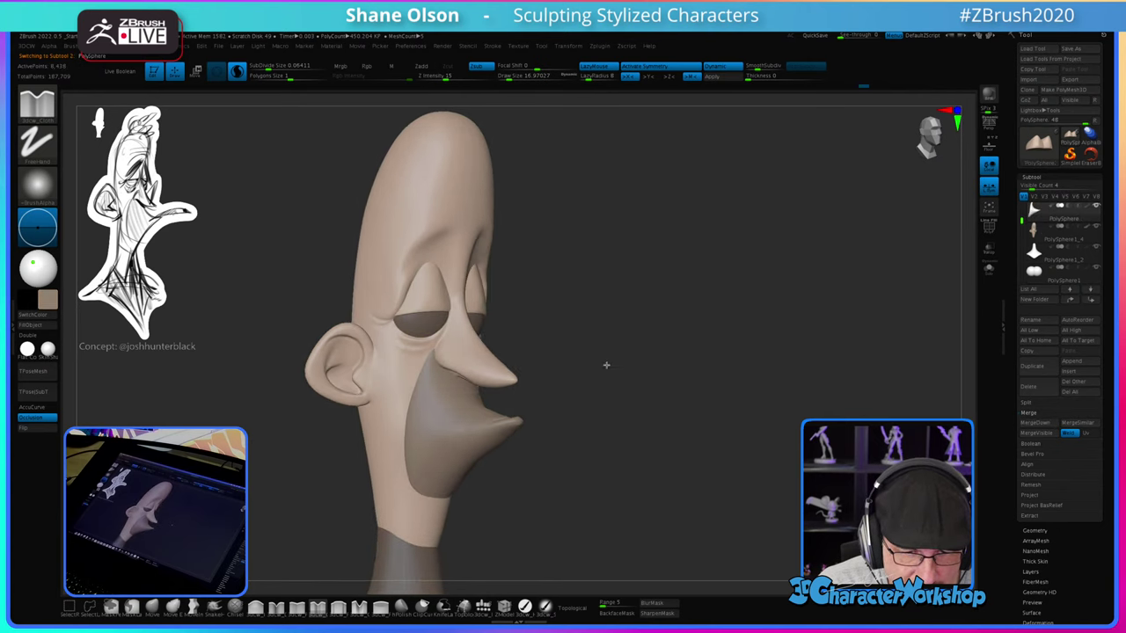
drag(719, 332, 714, 335)
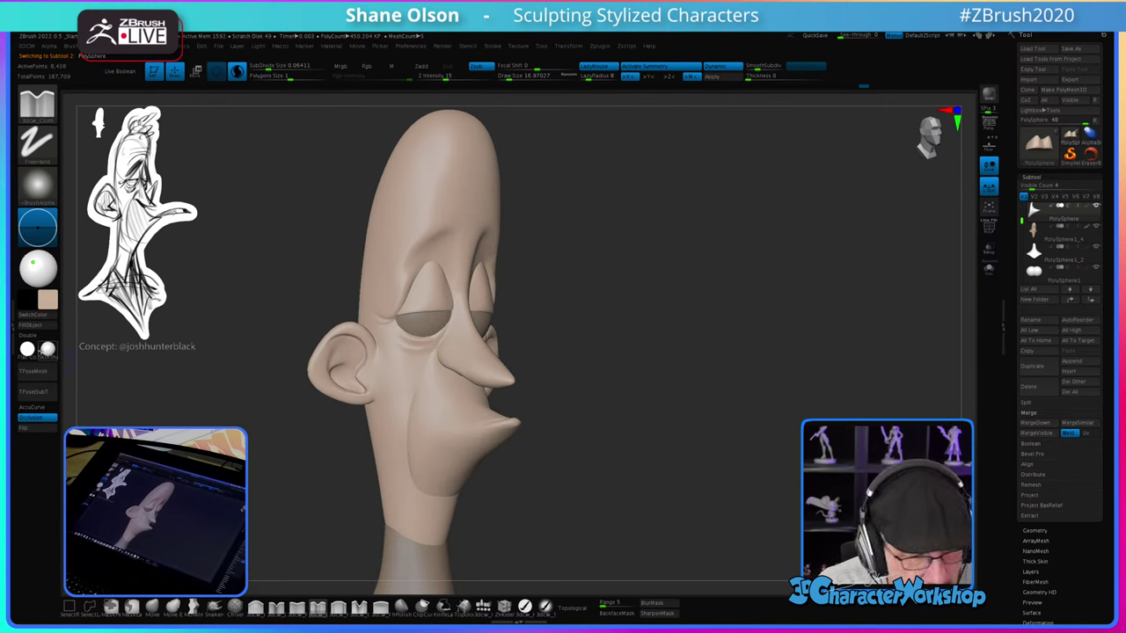
click(34, 326)
drag(581, 404, 595, 377)
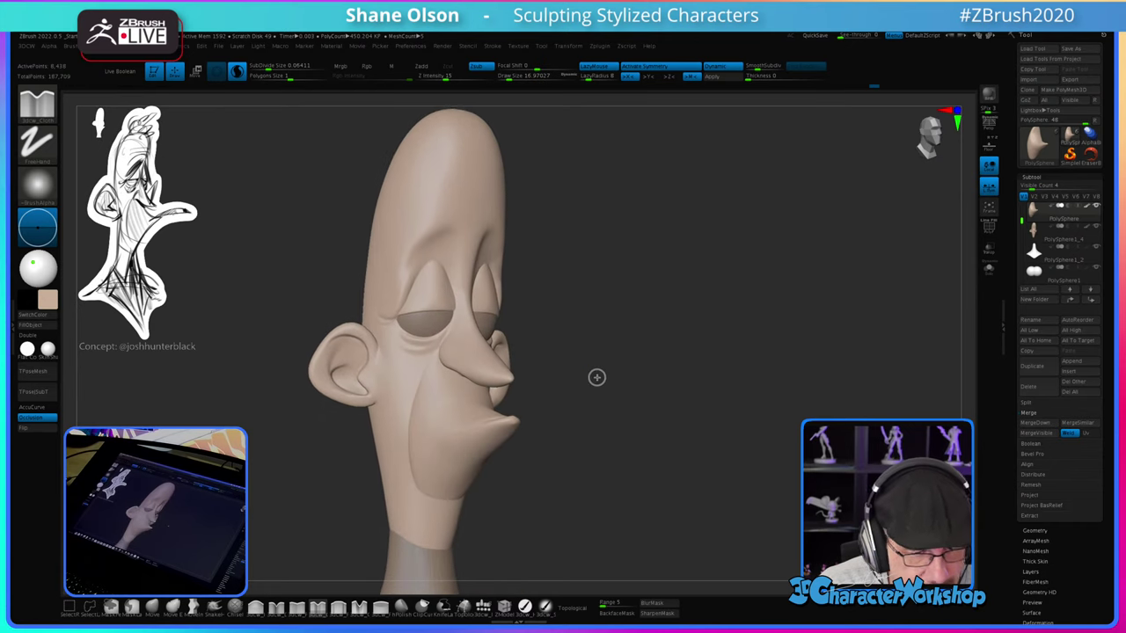
Fill the muzzle and neck with near-white, then undo that fill
click(47, 300)
click(49, 244)
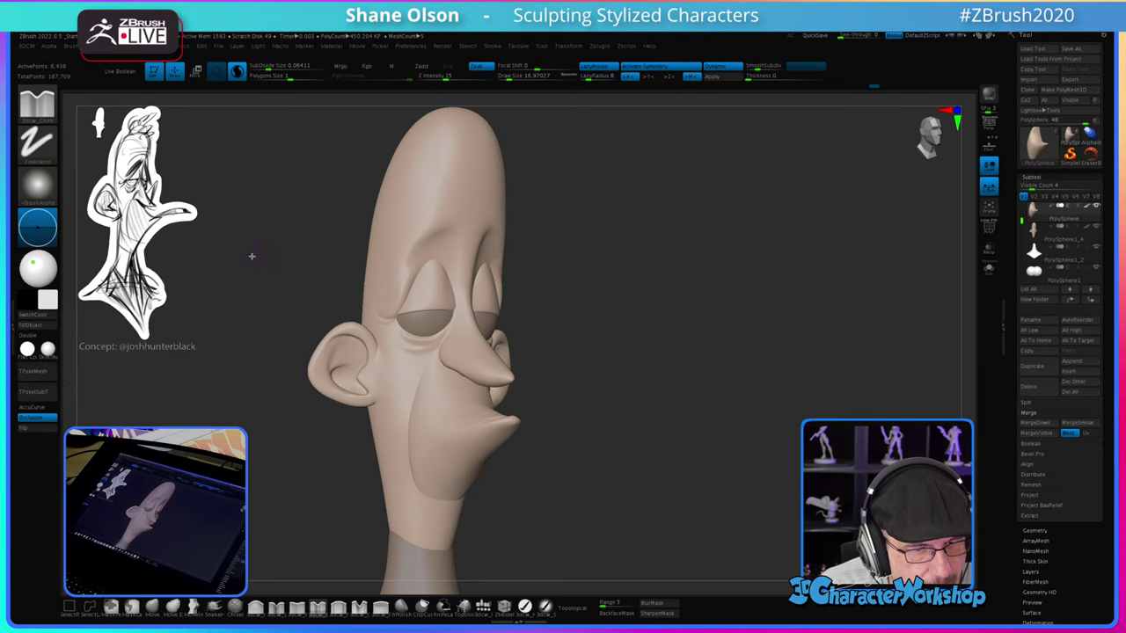
click(30, 326)
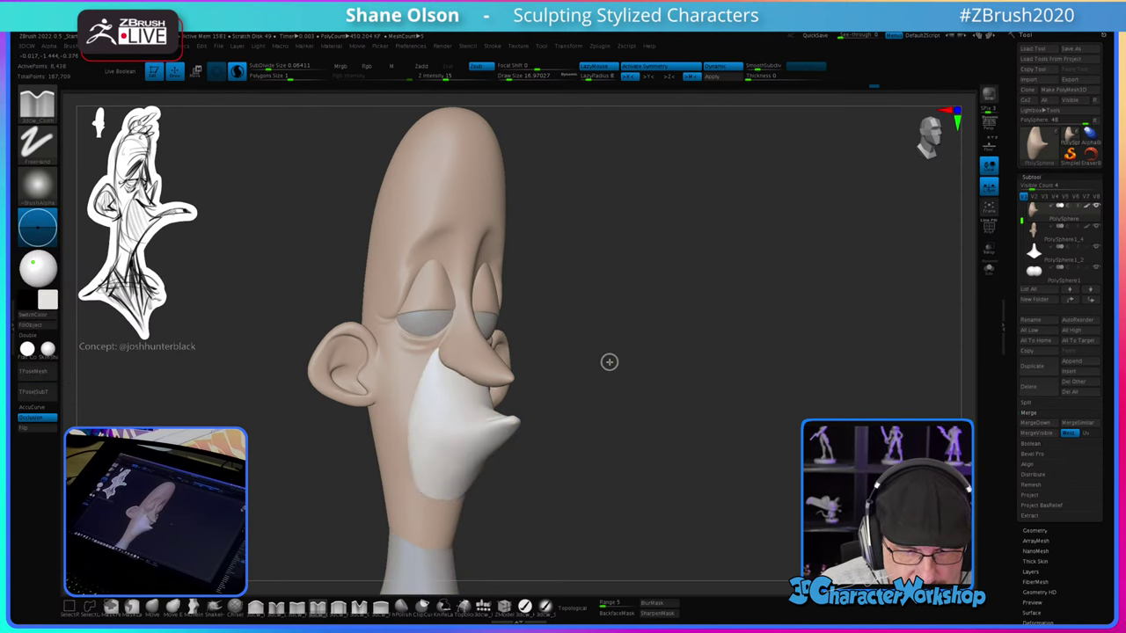
drag(609, 362, 478, 429)
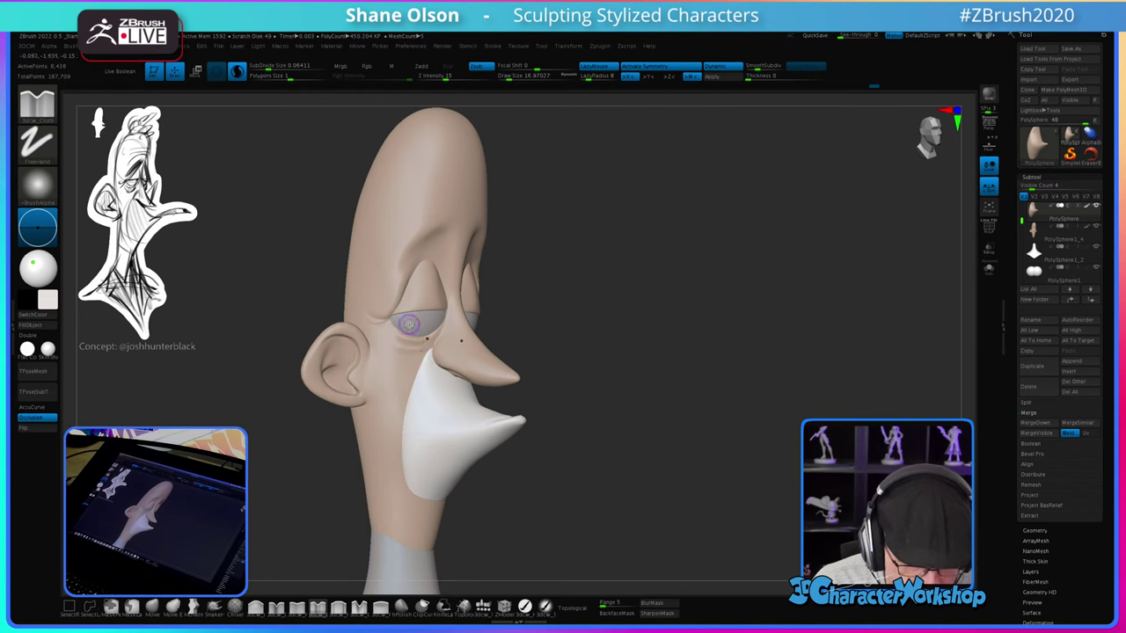
key(b)
key(p)
key(a)
key(ctrl+z)
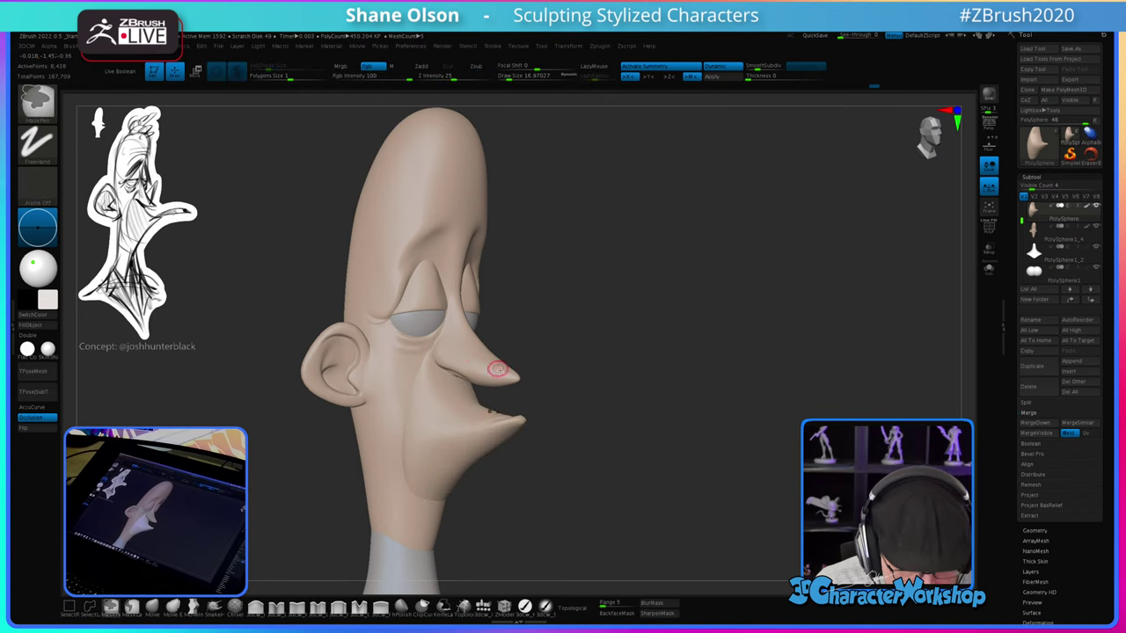
key(b)
key(c)
key(b)
Select the PolySphere1 eyeball piece so the eyes show white
alt+click(429, 319)
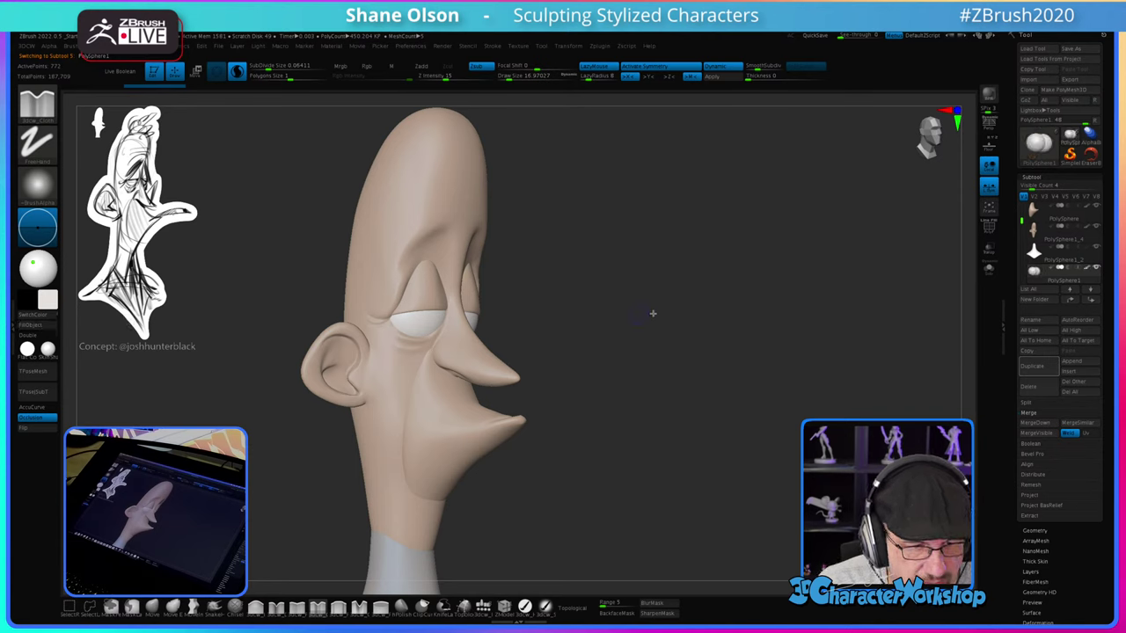
mouse_move(651, 314)
mouse_down()
mouse_move(610, 322)
mouse_move(643, 336)
mouse_move(618, 407)
mouse_move(626, 360)
mouse_move(636, 358)
mouse_move(601, 350)
mouse_move(626, 344)
mouse_move(591, 346)
mouse_move(607, 354)
mouse_move(573, 397)
mouse_up()
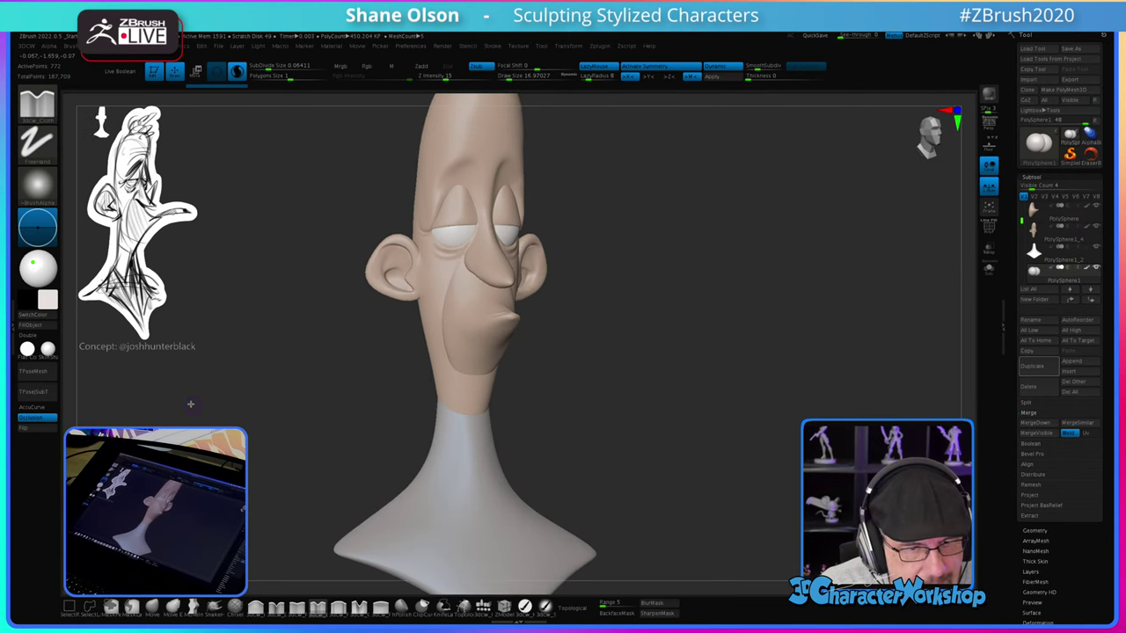
drag(209, 324, 203, 327)
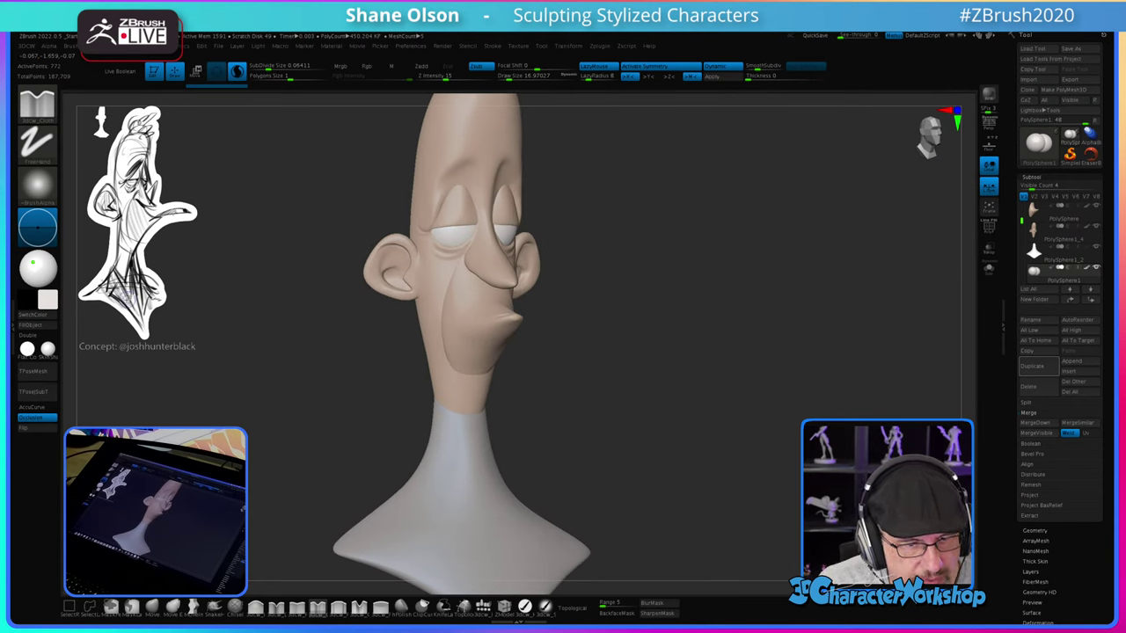
key(shift+c)
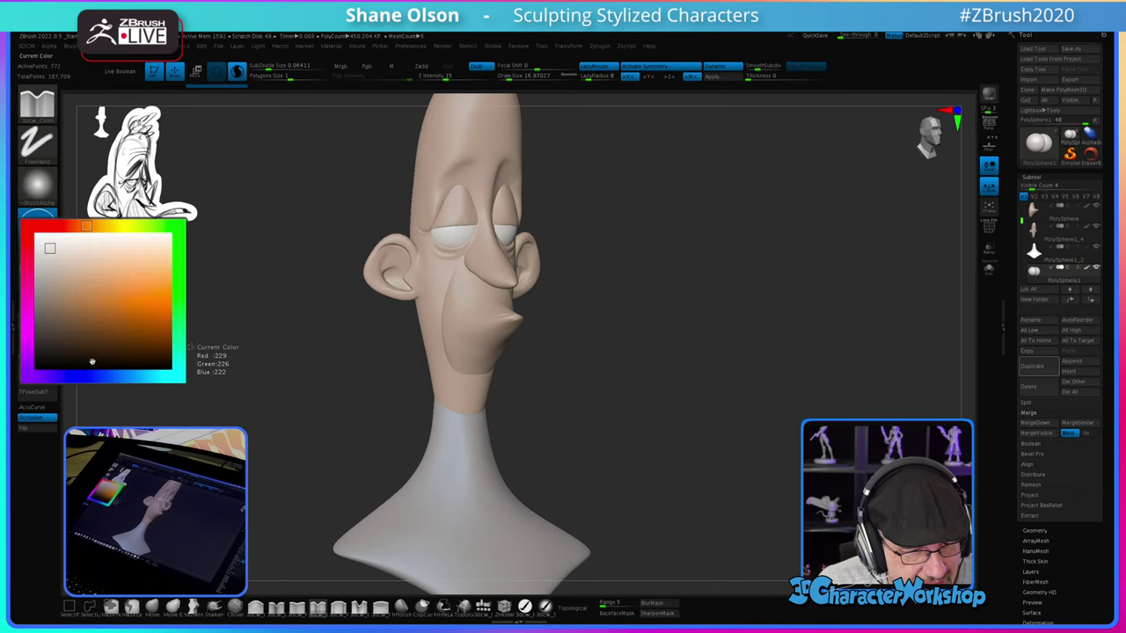
Pick a light blue and fill the neck-and-base piece with it
click(127, 376)
click(84, 258)
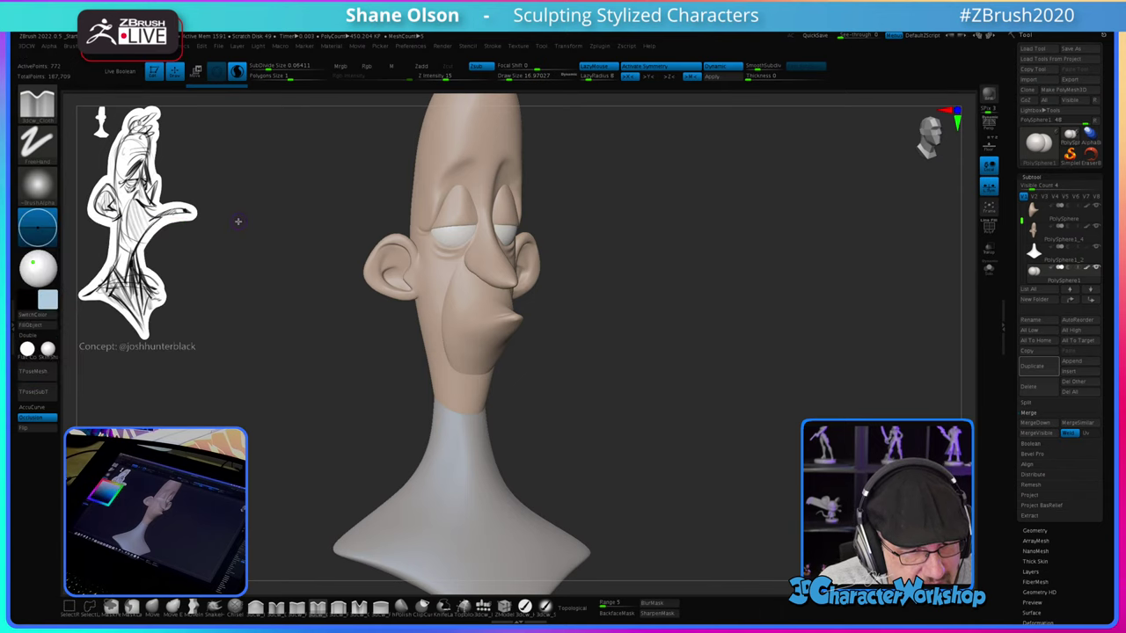
key(shift+c)
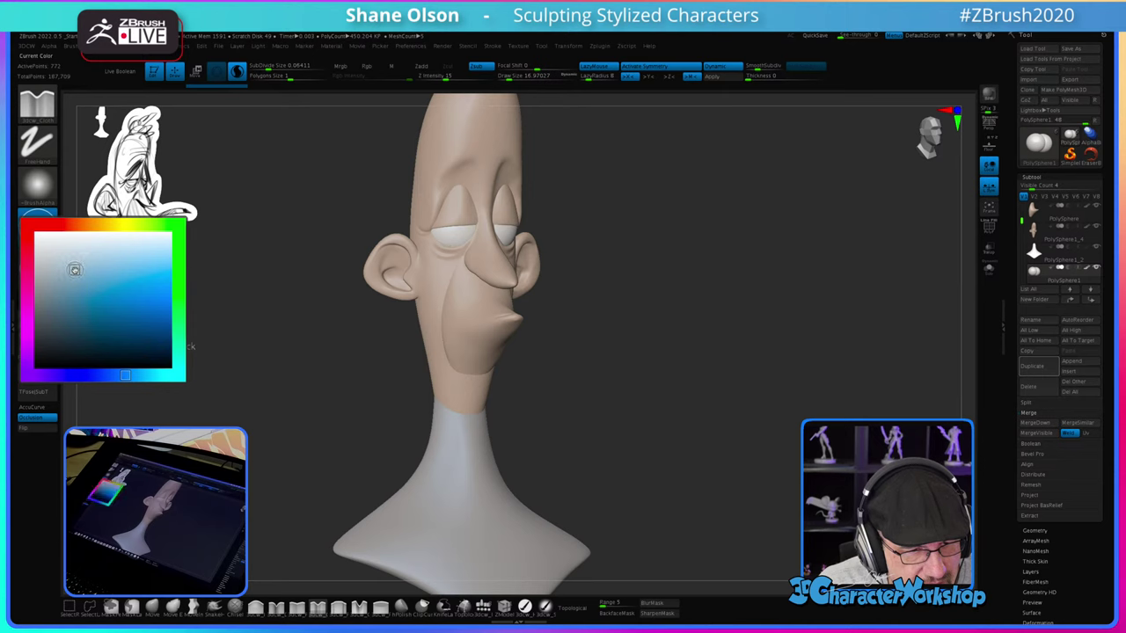
click(75, 269)
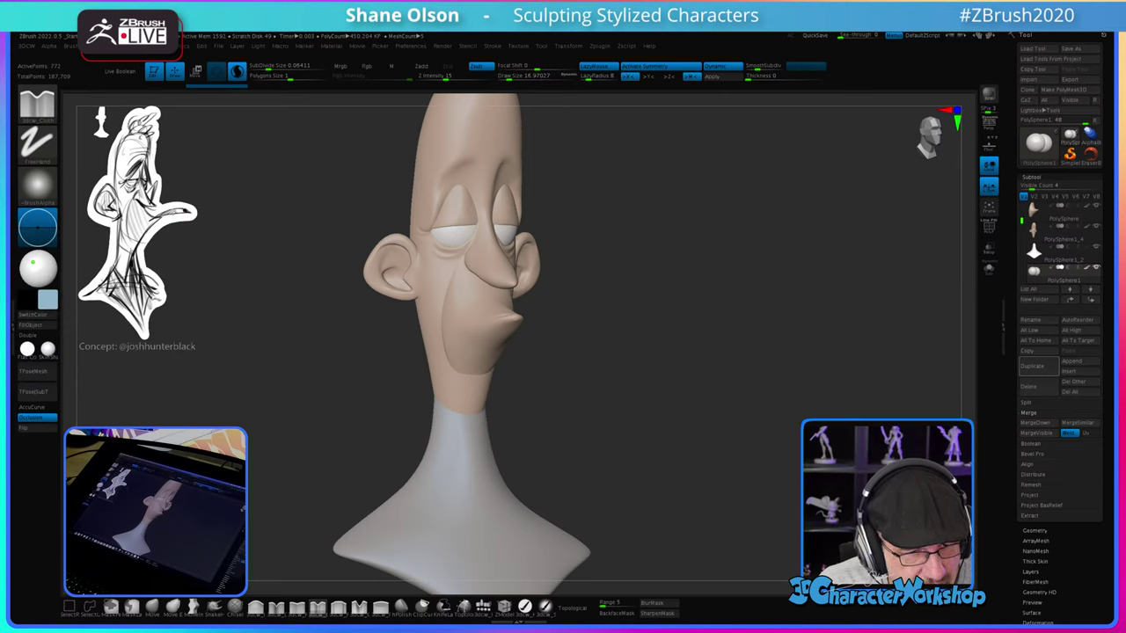
alt+click(462, 519)
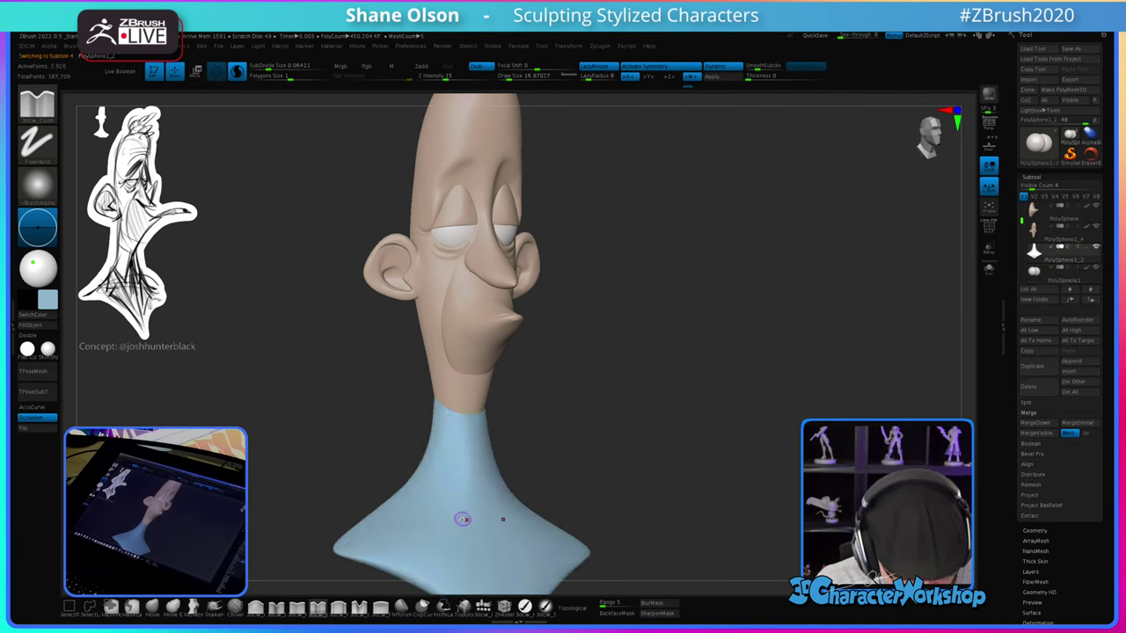
click(32, 324)
Review the blue base from front and profile, show polygroups, and select the head piece
mouse_move(716, 433)
shift+mouse_down()
mouse_move(746, 448)
mouse_move(732, 421)
shift+mouse_up()
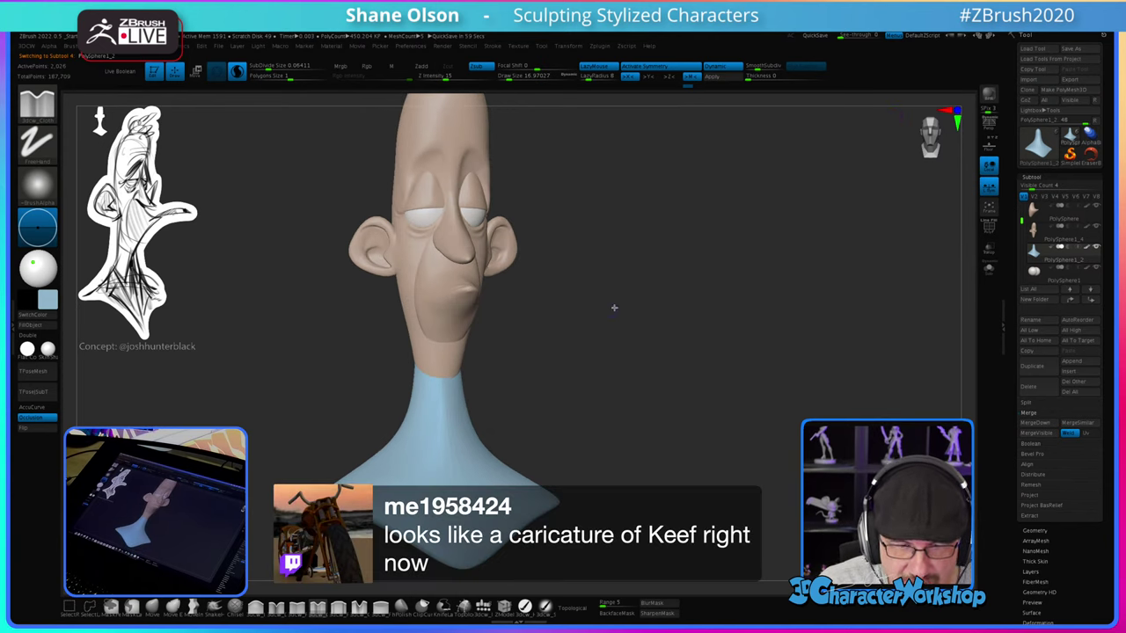
drag(614, 308, 610, 357)
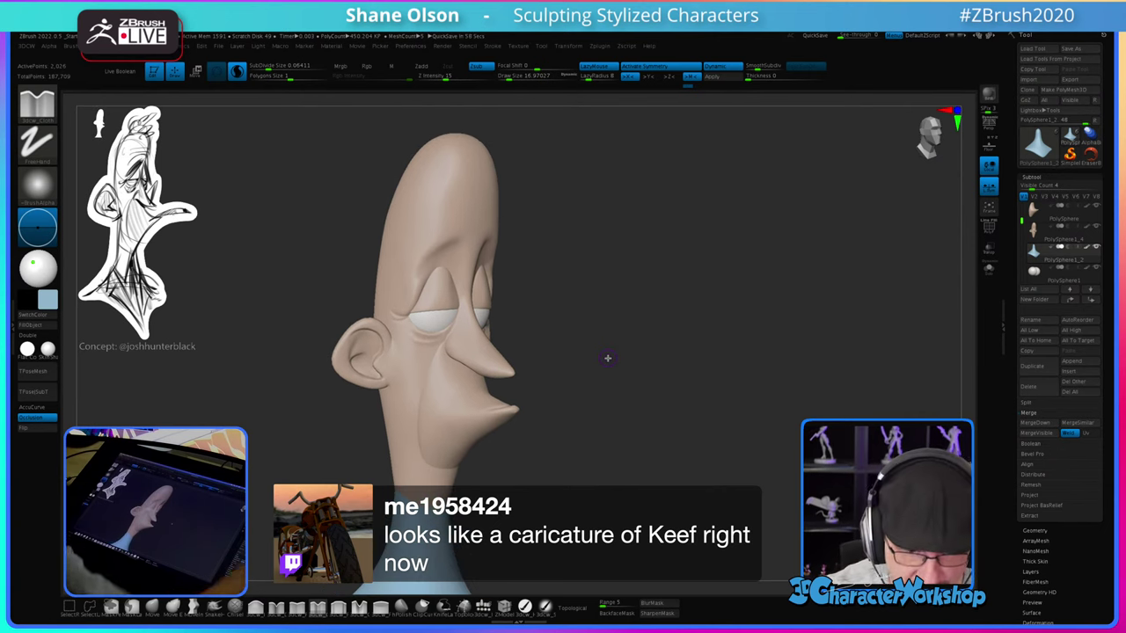
mouse_move(618, 465)
mouse_down()
mouse_move(573, 455)
mouse_move(610, 452)
mouse_move(616, 466)
mouse_move(556, 475)
mouse_up()
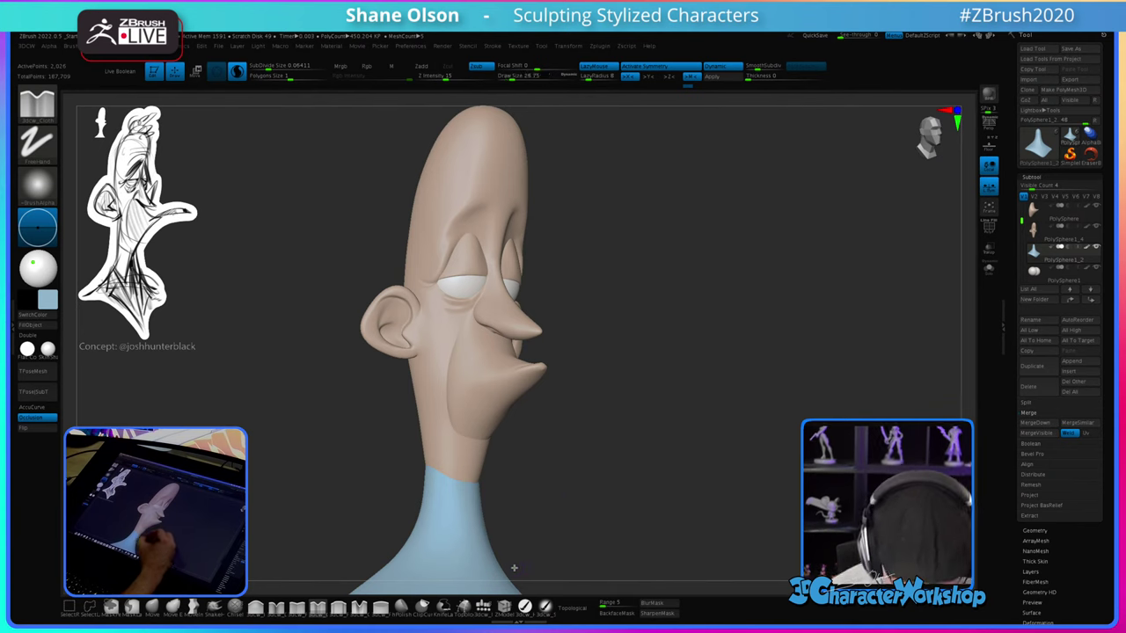
key(shift+f)
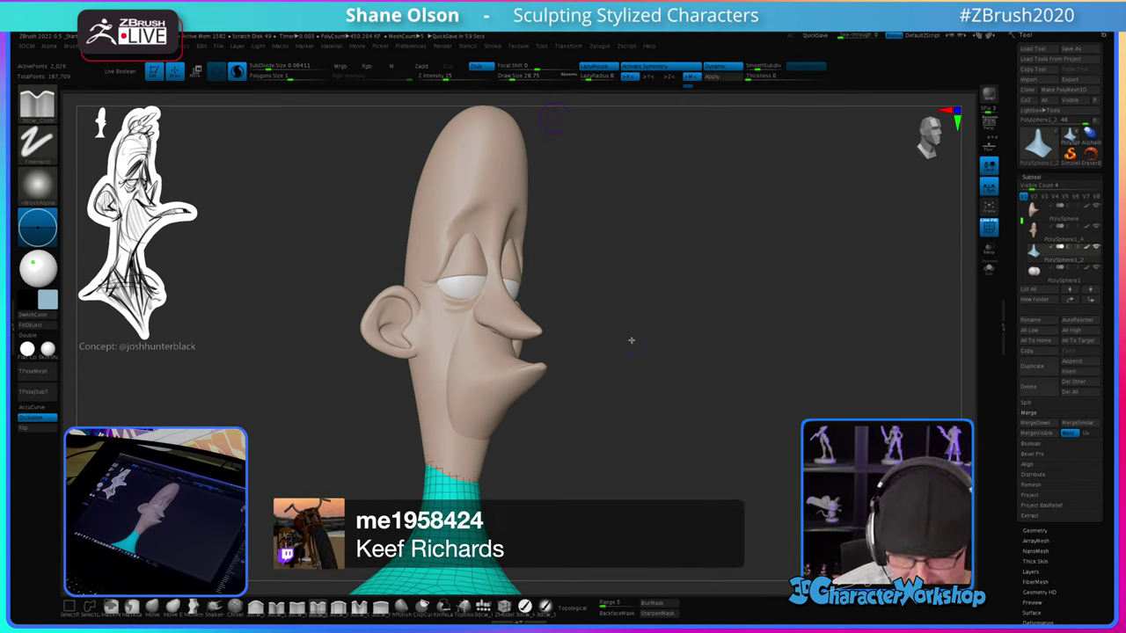
mouse_move(631, 339)
mouse_down()
mouse_move(654, 335)
mouse_move(648, 349)
mouse_move(603, 346)
mouse_move(609, 309)
mouse_up()
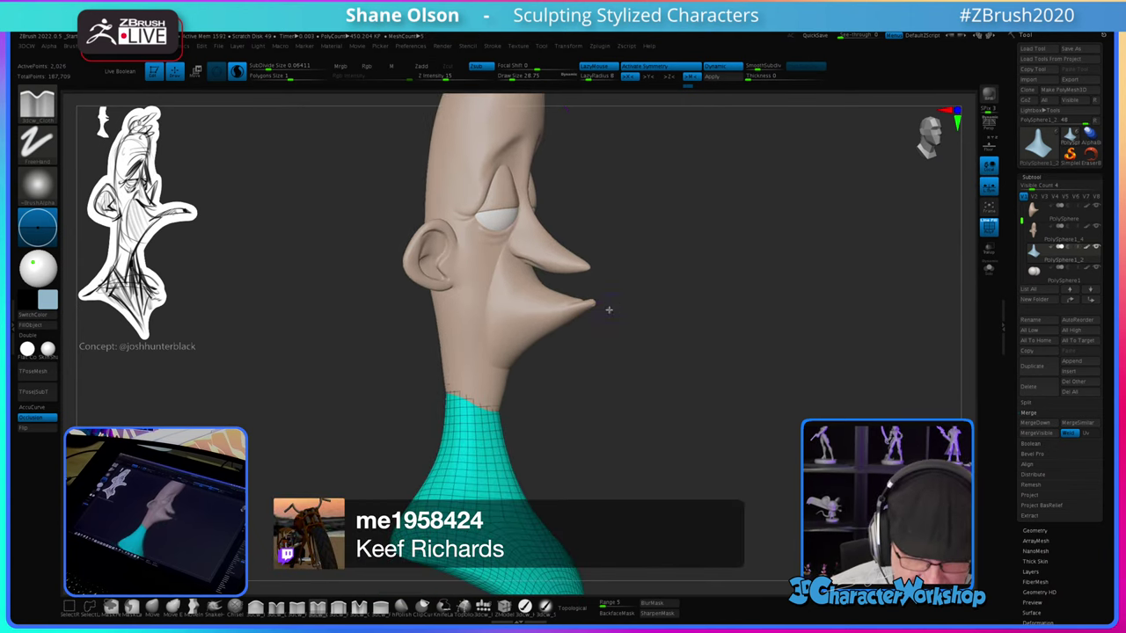
alt+click(500, 378)
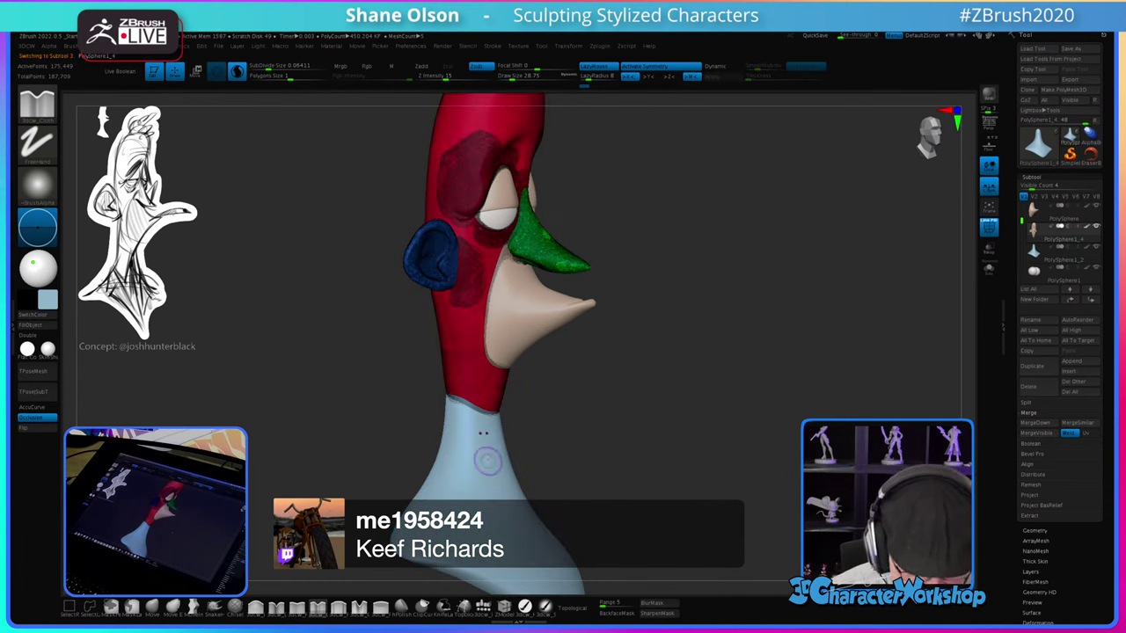
Switch to a standard sculpting brush enlarged to Draw Size 112
key(ctrl+shift)
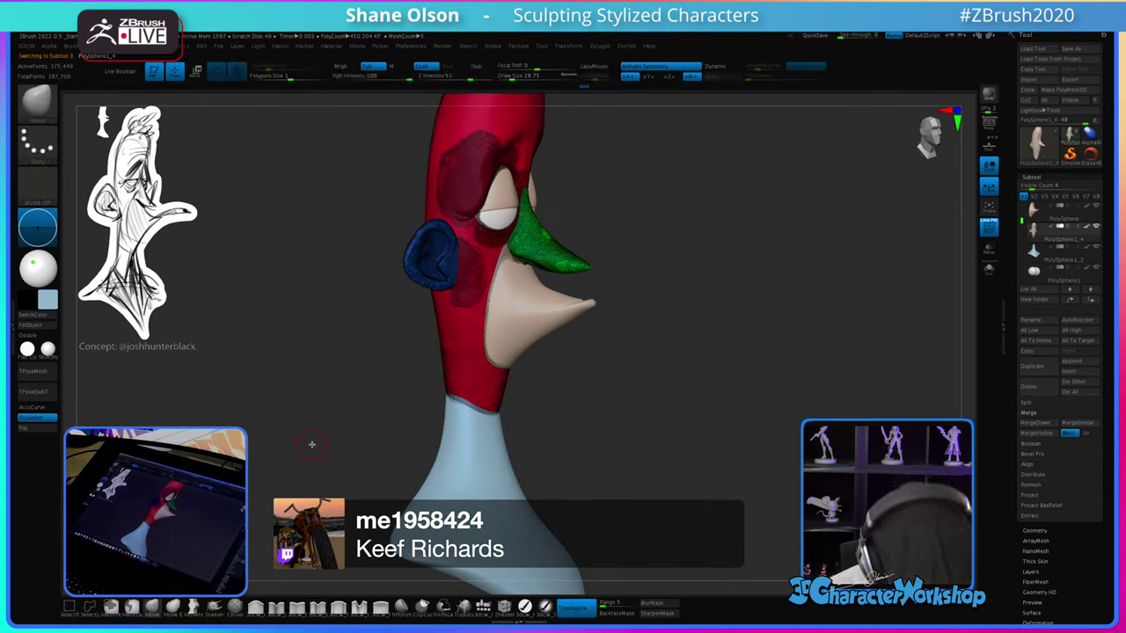
key(s)
drag(304, 444, 322, 446)
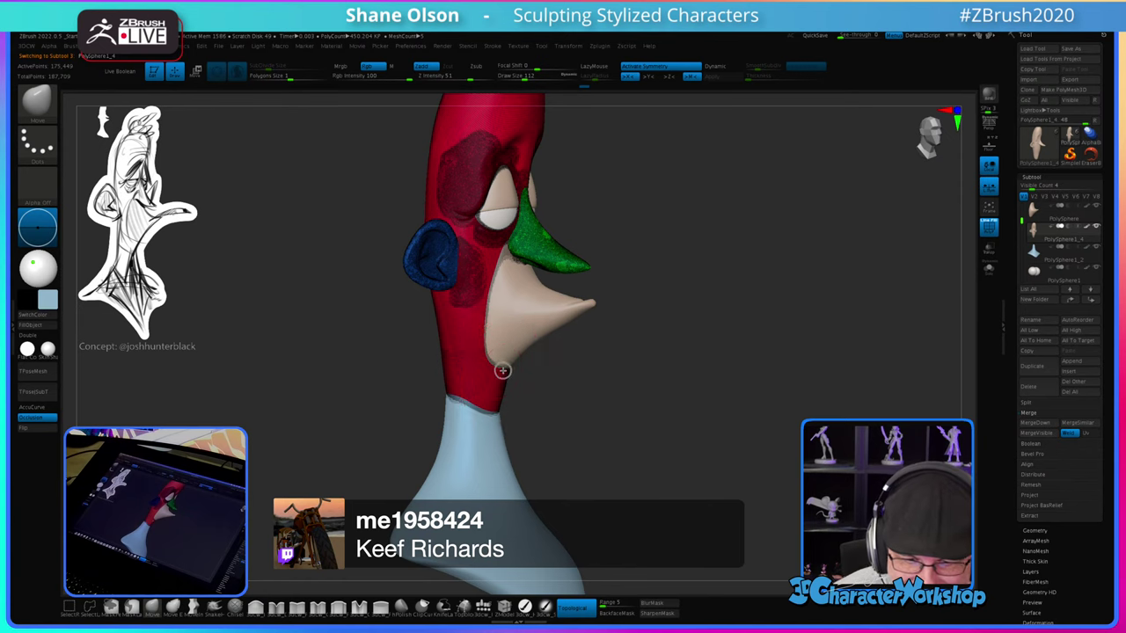
drag(600, 408, 641, 408)
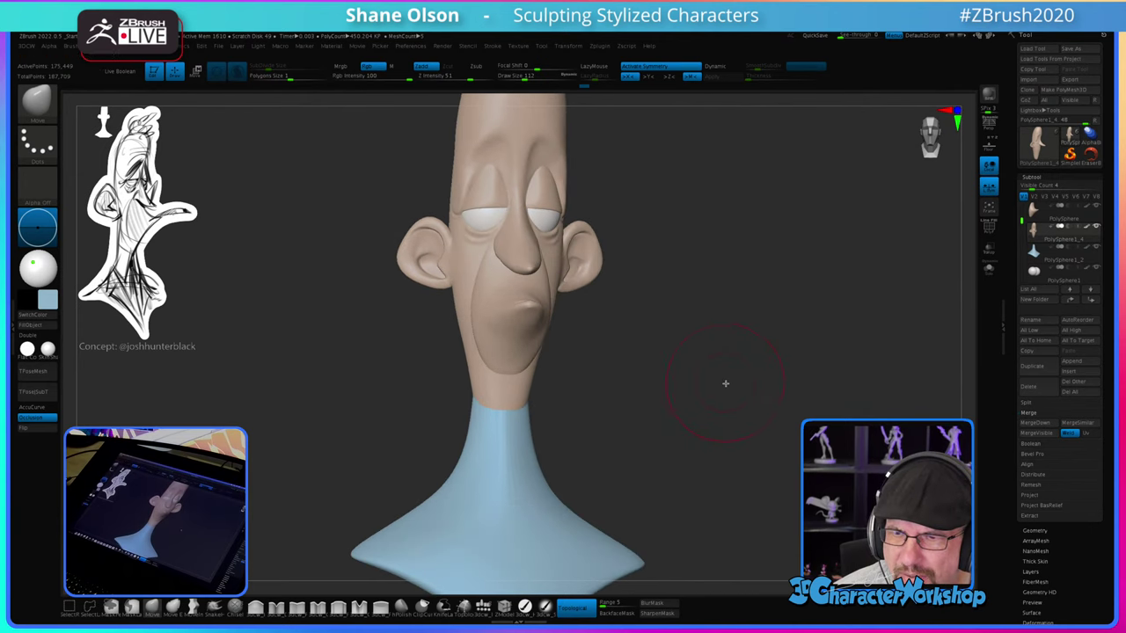
alt+drag(727, 384, 683, 375)
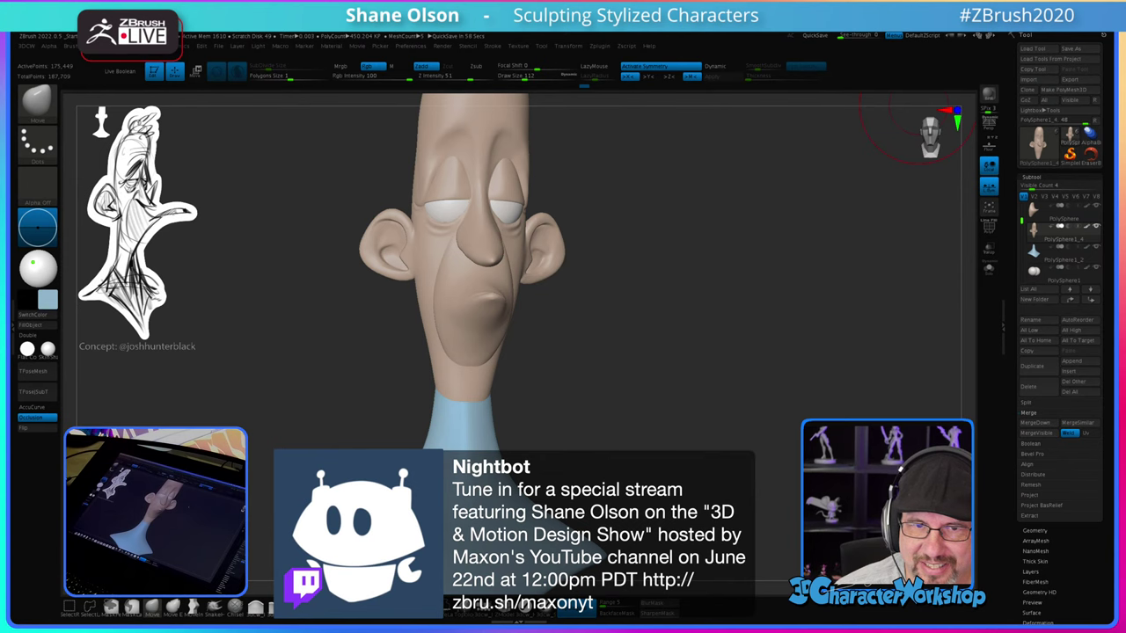
drag(620, 335, 595, 357)
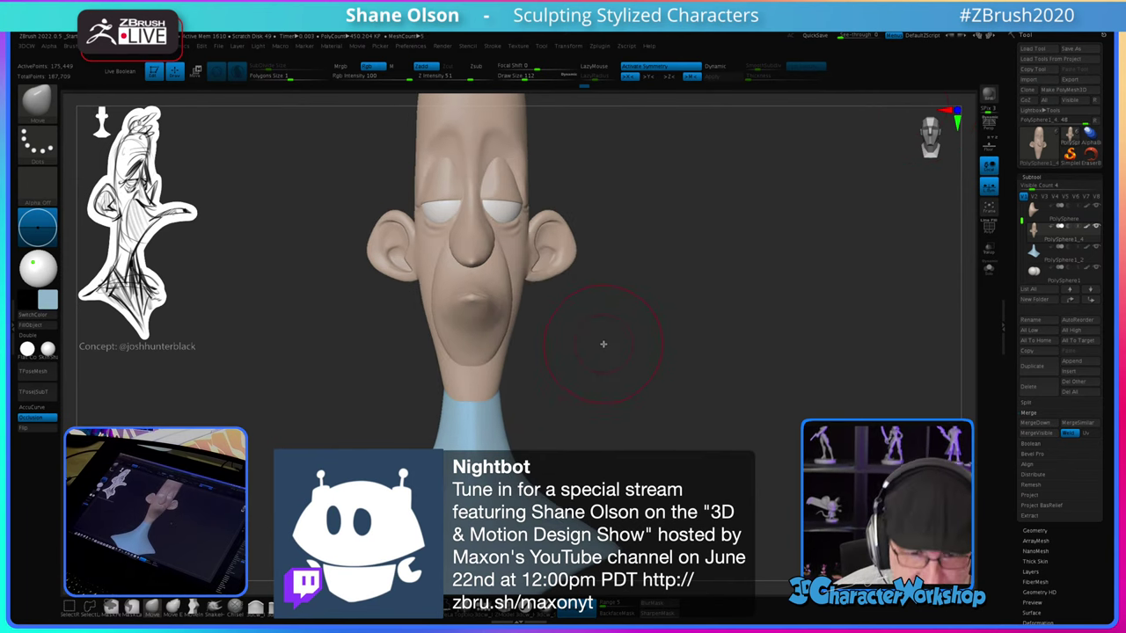
drag(704, 293, 836, 97)
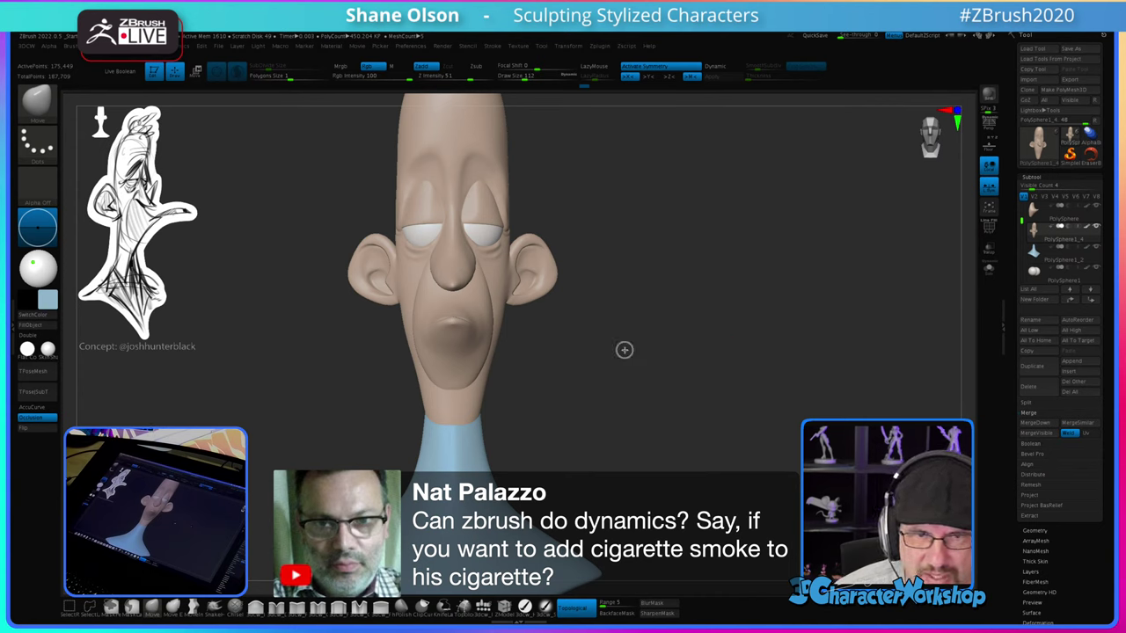
drag(624, 350, 634, 350)
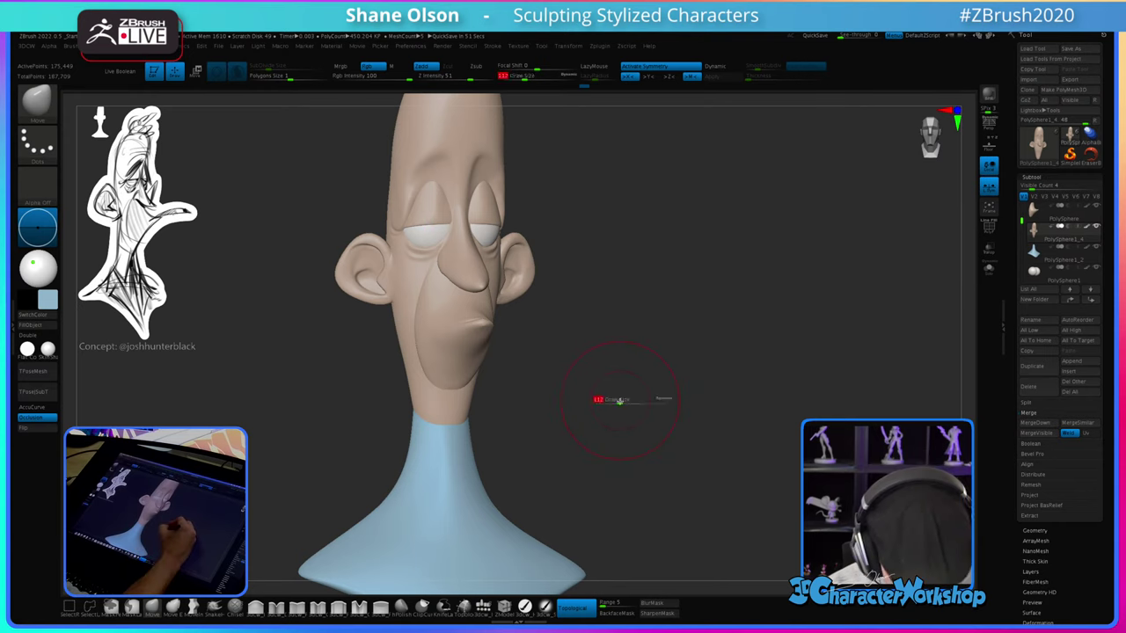
Set the brush size to about 77 and select the lower-face piece around the lips
click(620, 400)
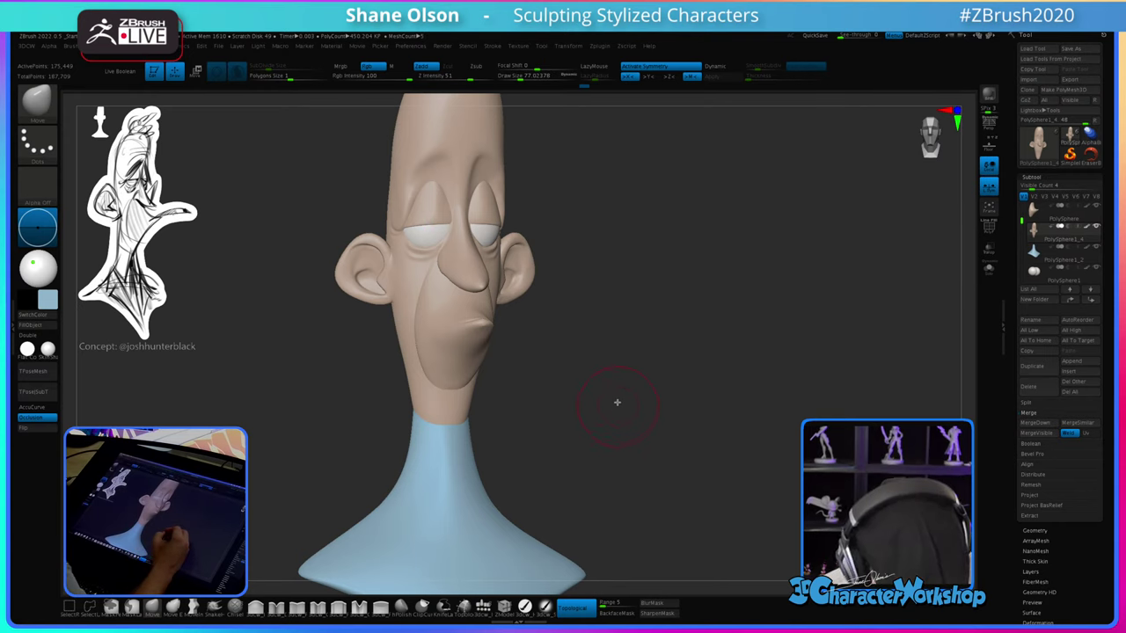
mouse_move(616, 402)
mouse_down()
mouse_move(601, 329)
mouse_move(601, 397)
mouse_move(616, 397)
mouse_move(608, 390)
mouse_move(607, 415)
mouse_move(581, 397)
mouse_move(602, 401)
mouse_up()
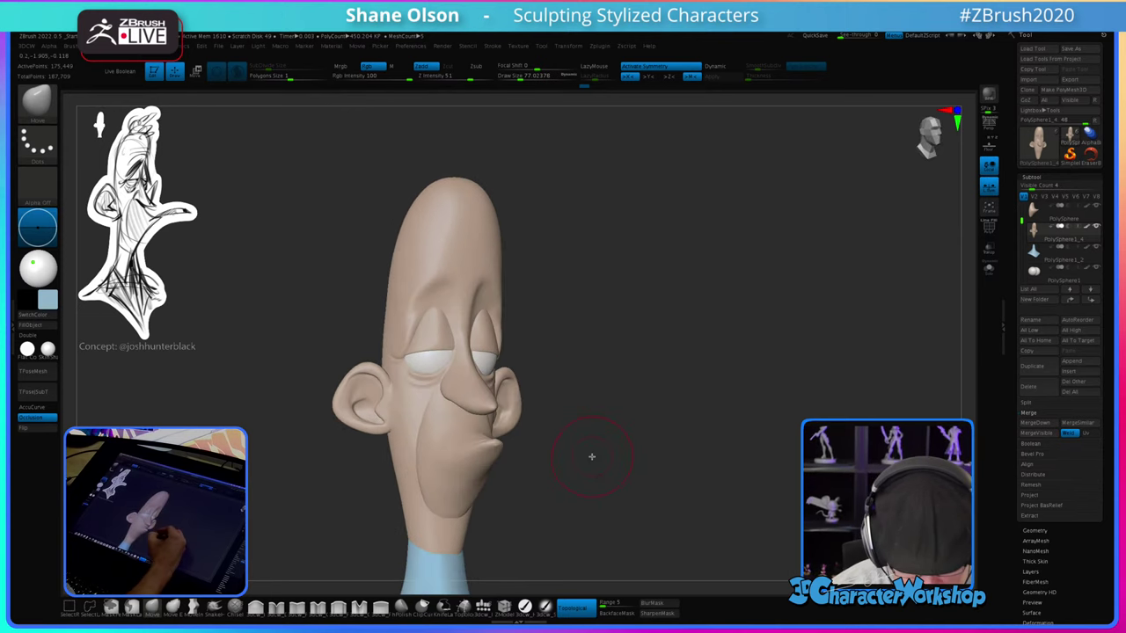
alt+drag(592, 456, 614, 382)
alt+drag(600, 420, 613, 416)
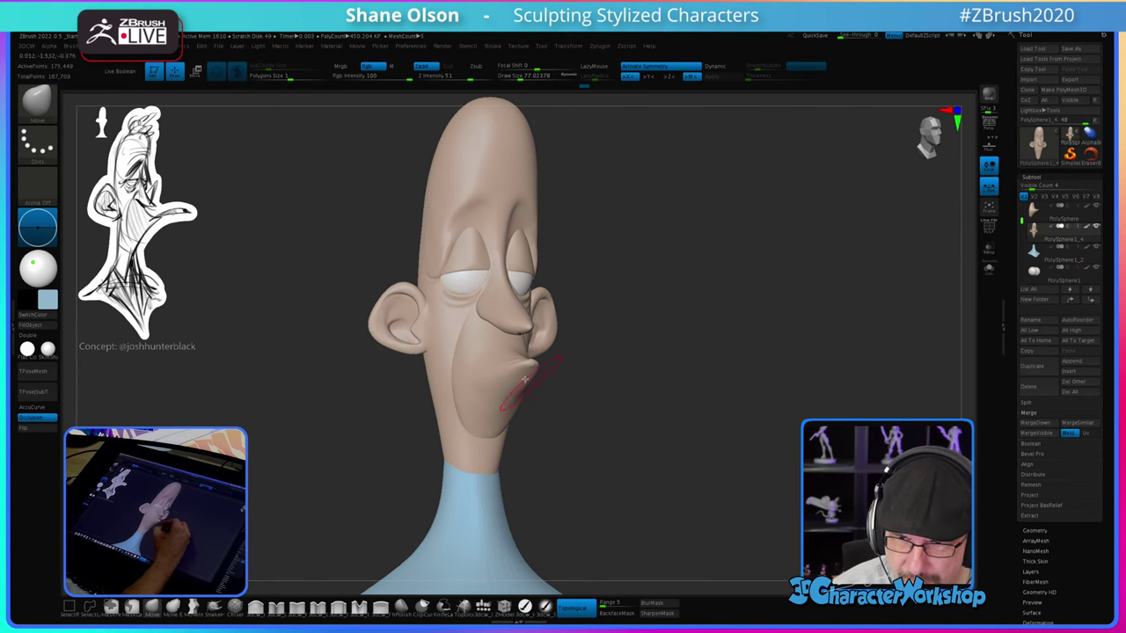
mouse_move(525, 378)
mouse_down()
mouse_move(483, 349)
mouse_move(519, 335)
mouse_up()
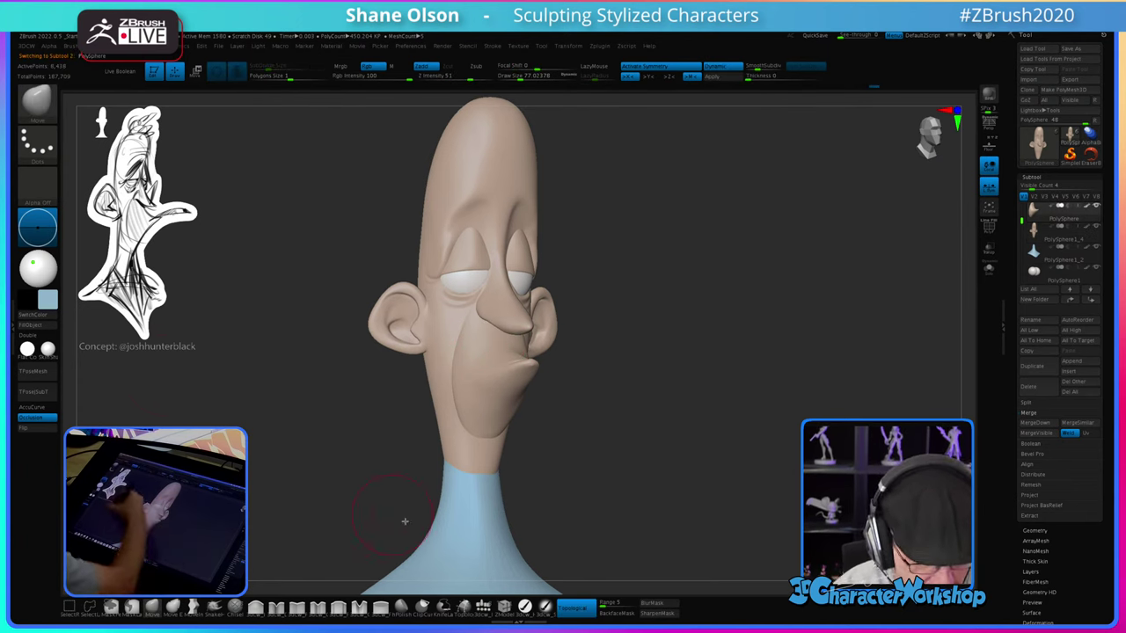
Choose a paint brush with a lavender colour at Draw Size about 104
click(525, 606)
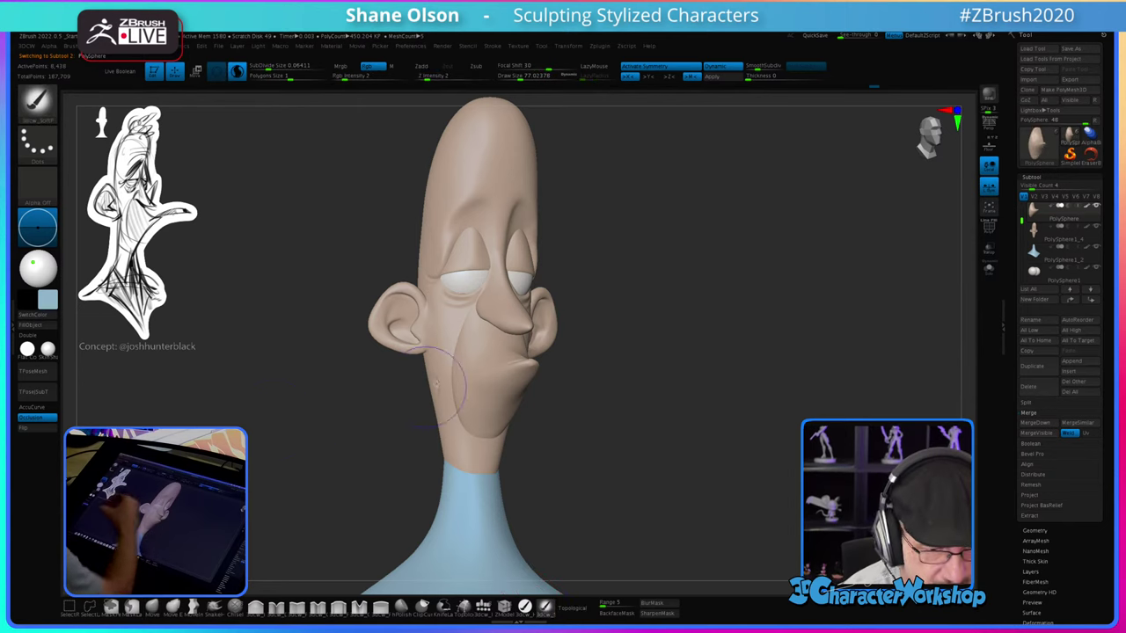
click(53, 299)
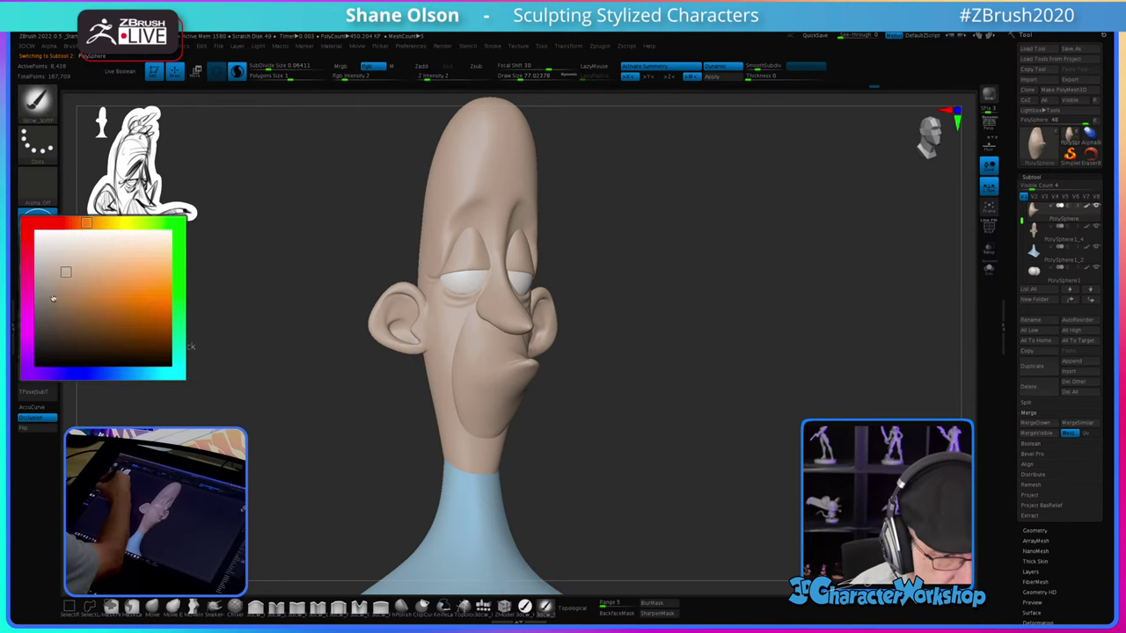
click(75, 373)
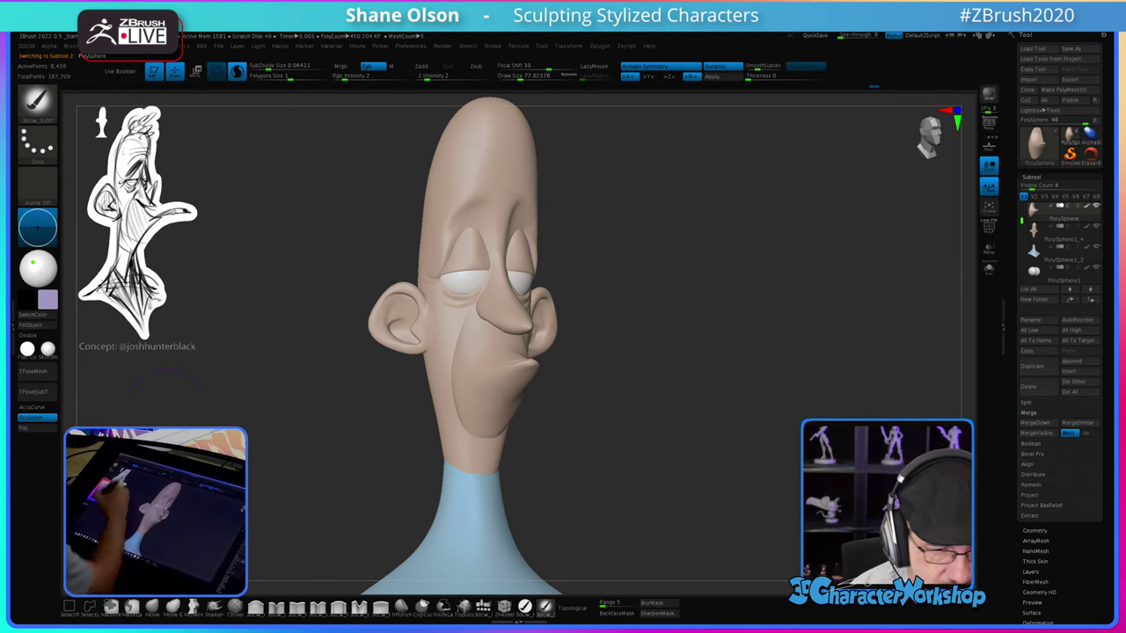
mouse_move(642, 408)
mouse_down()
mouse_move(653, 399)
mouse_move(638, 421)
mouse_up()
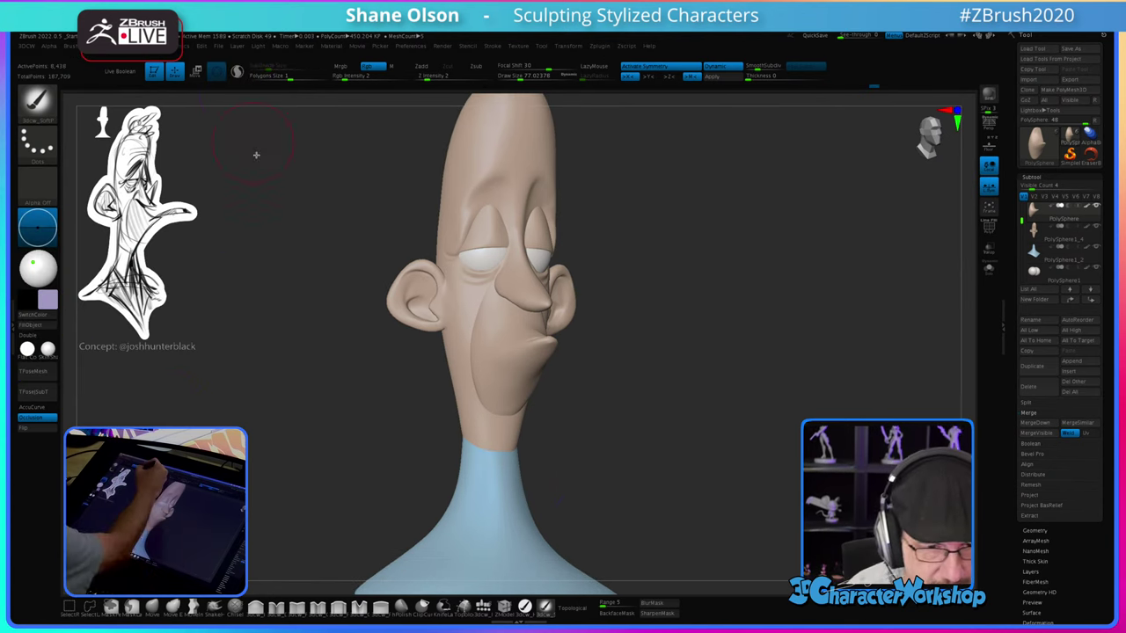
key(s)
drag(597, 447, 616, 447)
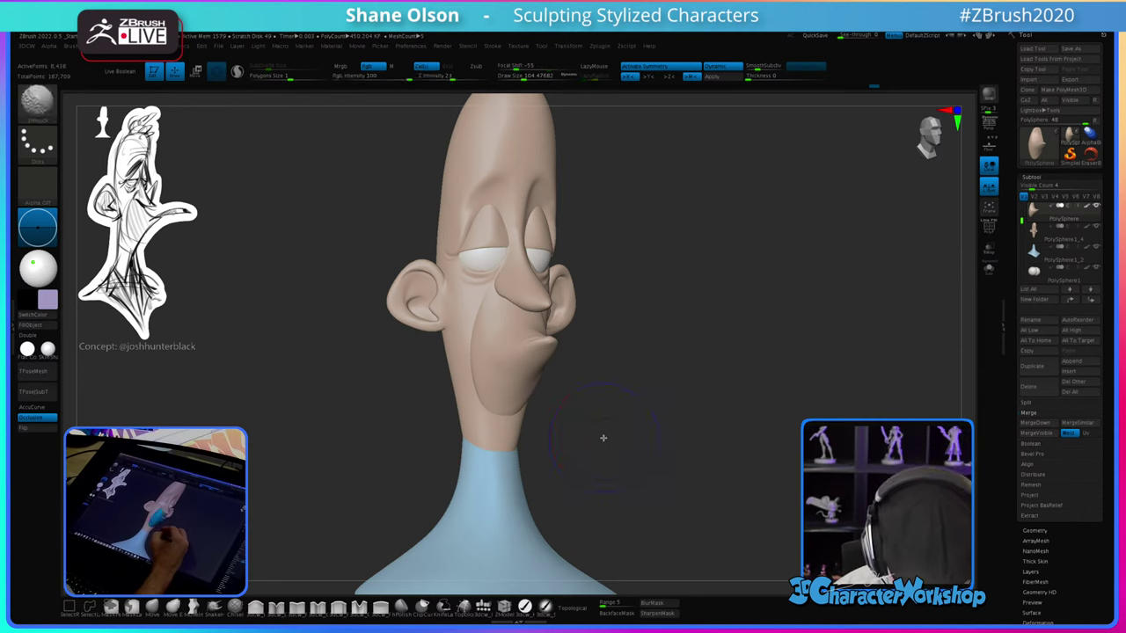
Reshape the lips into a pointed lower lip and paint the muzzle light purple
key(ctrl+z)
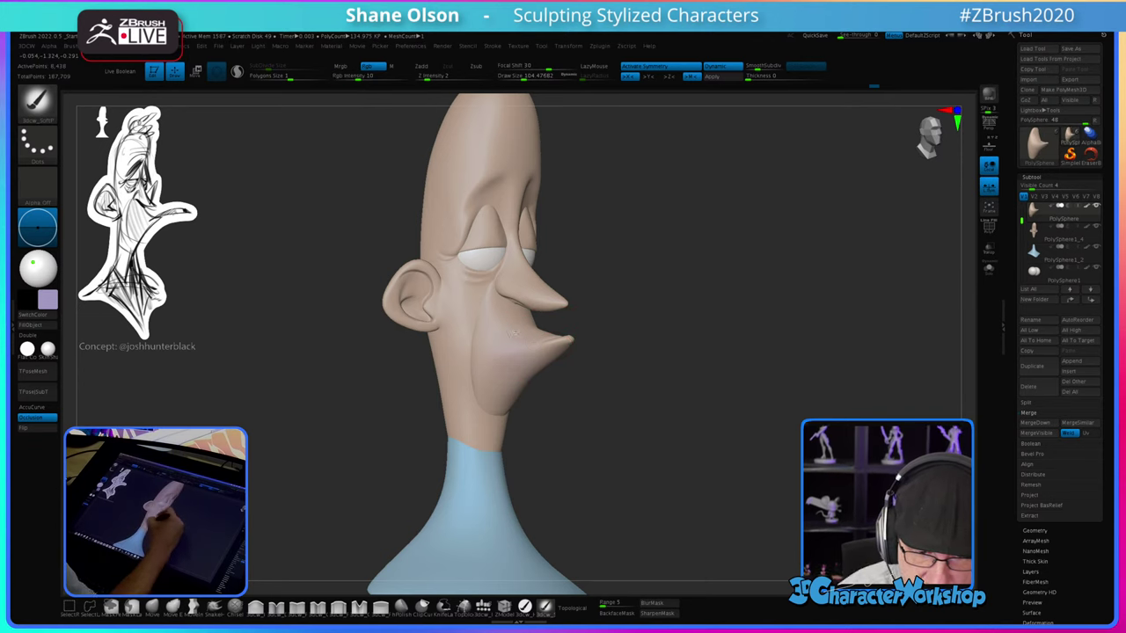
drag(507, 404, 530, 404)
mouse_move(627, 448)
mouse_down()
mouse_move(595, 453)
mouse_move(643, 435)
mouse_move(608, 448)
mouse_move(604, 419)
mouse_up()
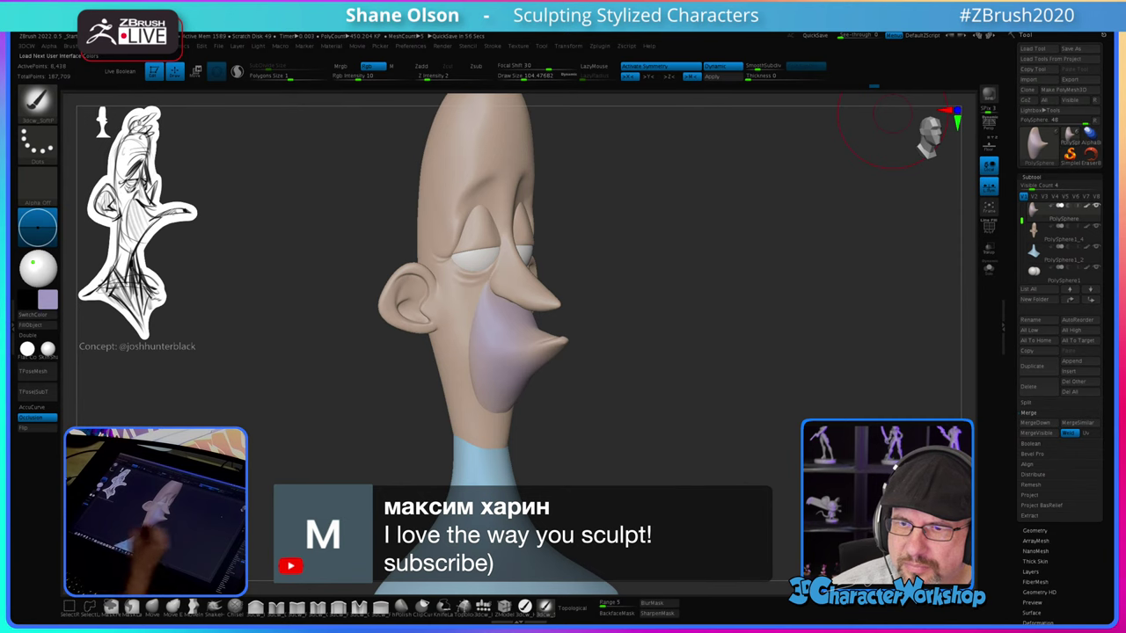
drag(656, 415, 644, 447)
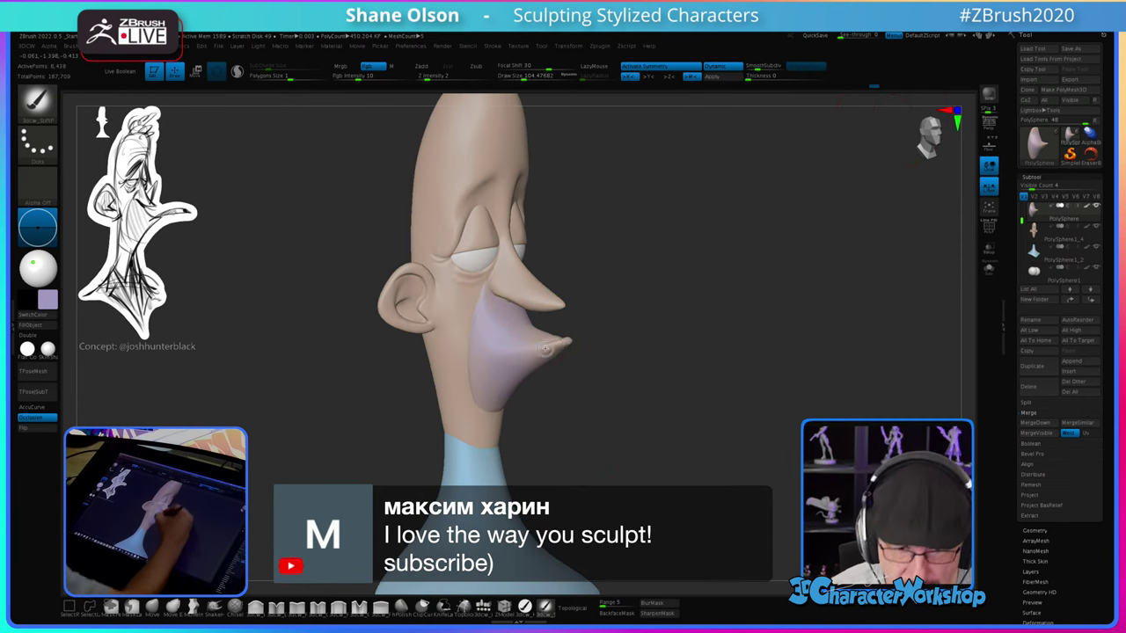
mouse_move(608, 342)
mouse_down()
mouse_move(621, 364)
mouse_move(590, 356)
mouse_up()
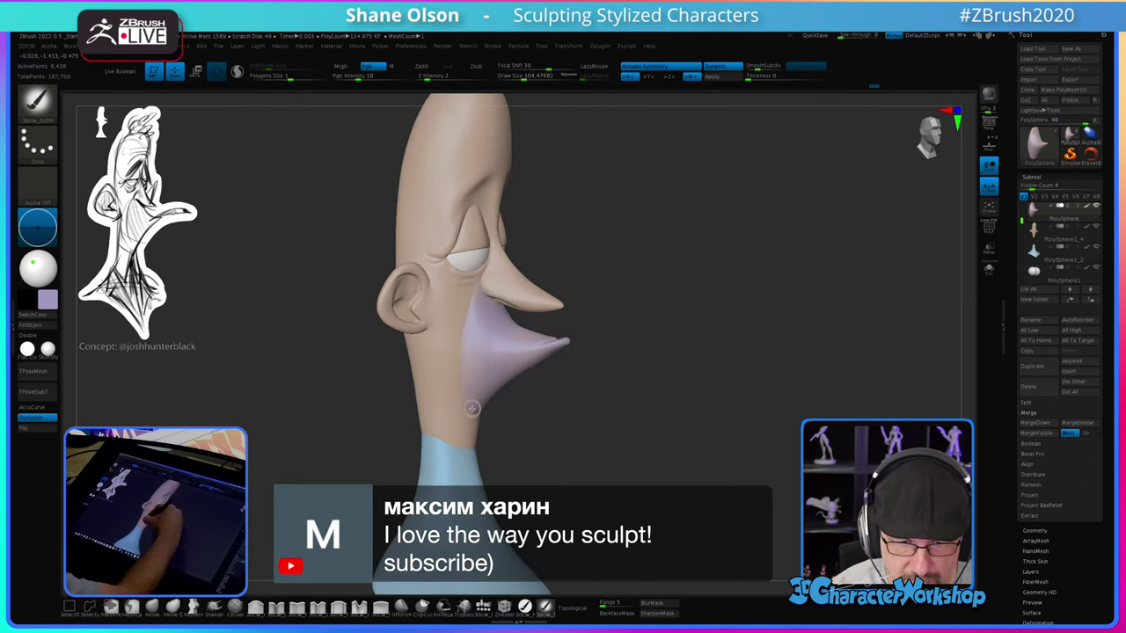
drag(582, 448, 528, 413)
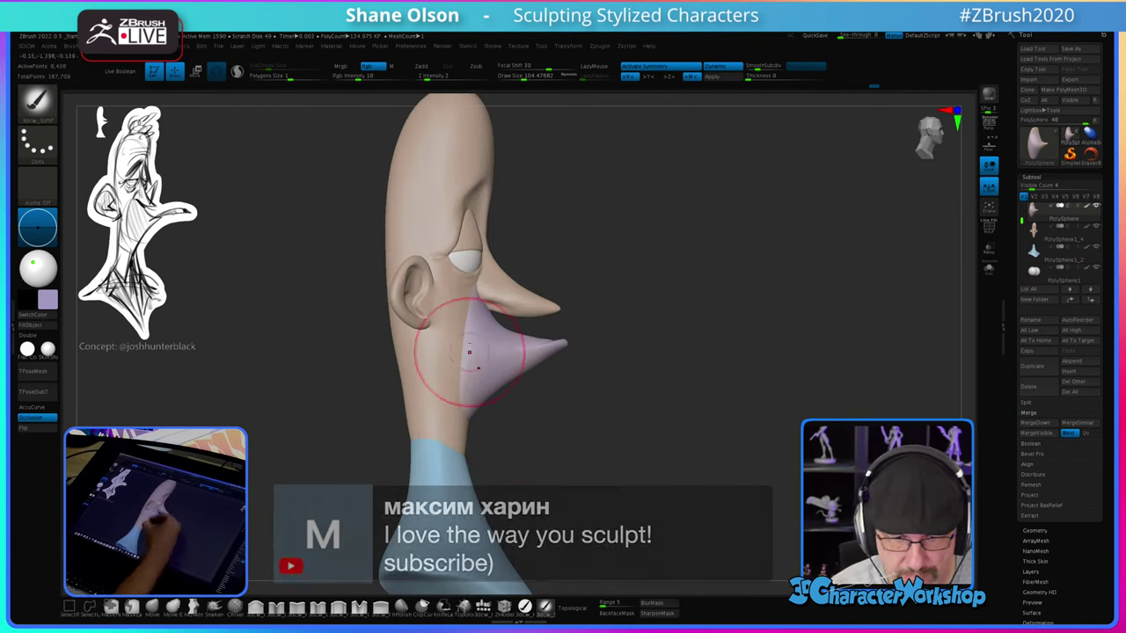
drag(560, 452, 593, 440)
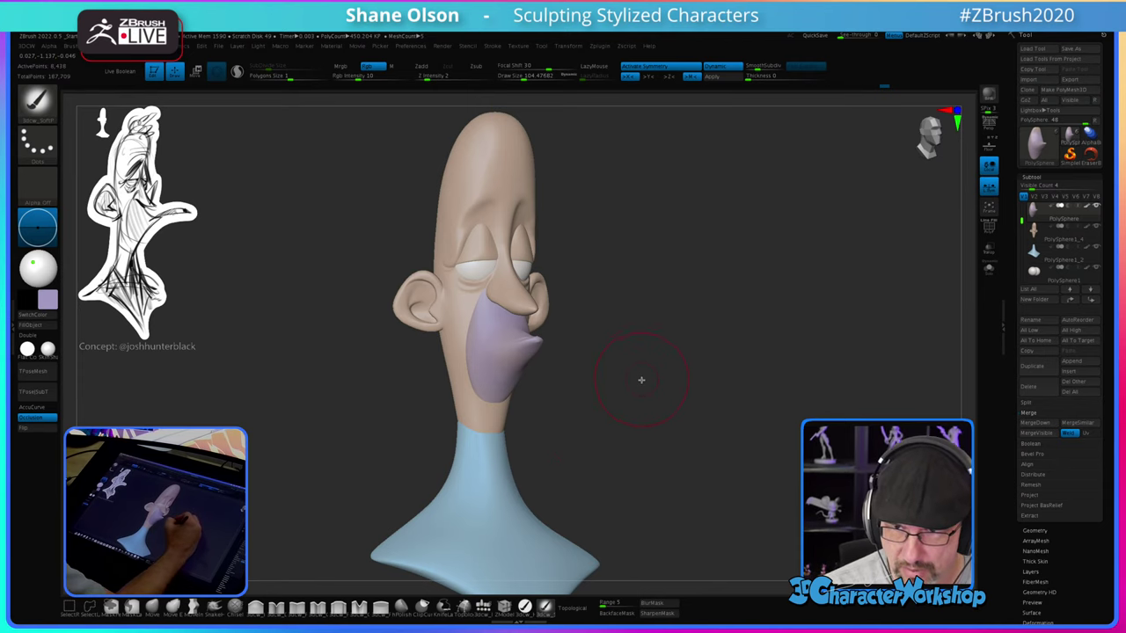
drag(636, 339, 633, 355)
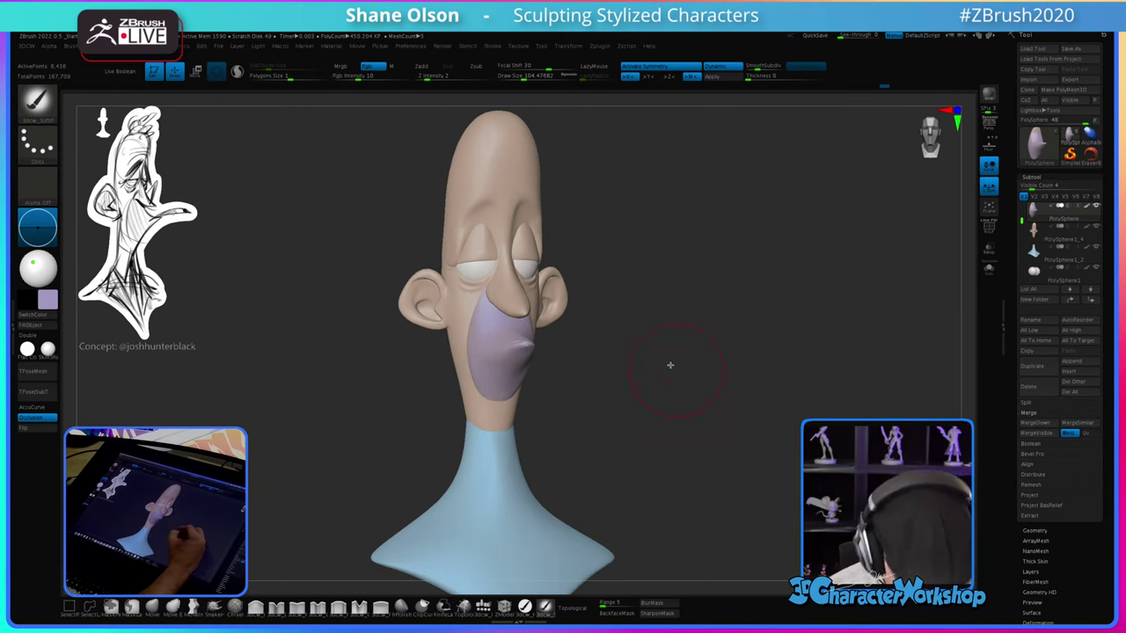
mouse_move(493, 215)
mouse_down()
mouse_move(519, 212)
mouse_move(514, 188)
mouse_up()
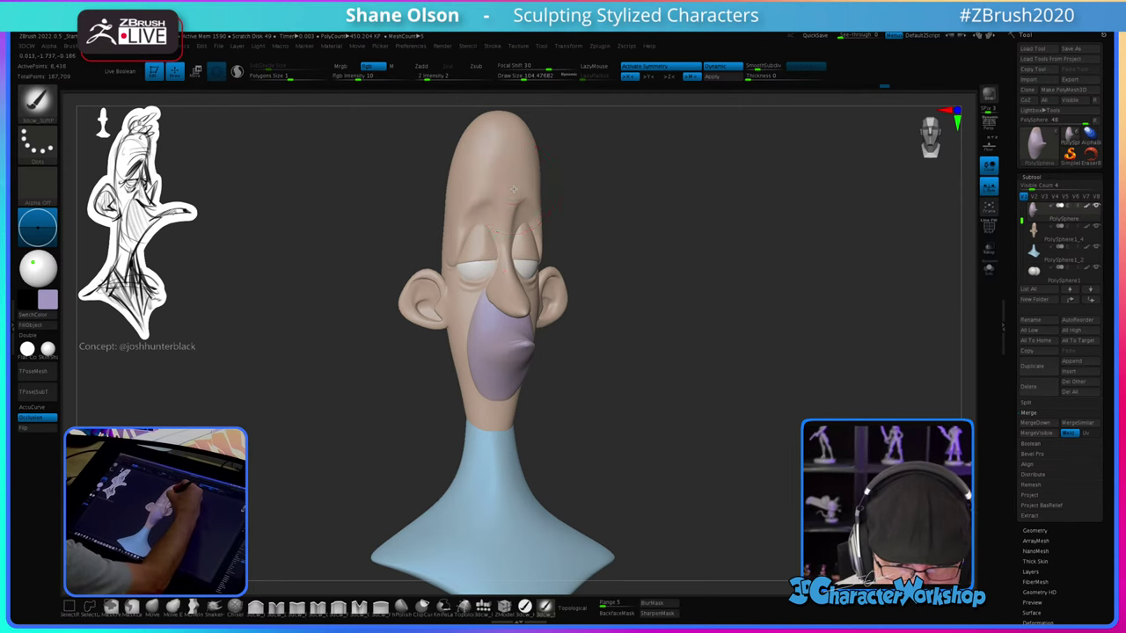
Select the PolySphere1_4 nose-and-ears piece and set a pink-red paint colour
alt+click(514, 189)
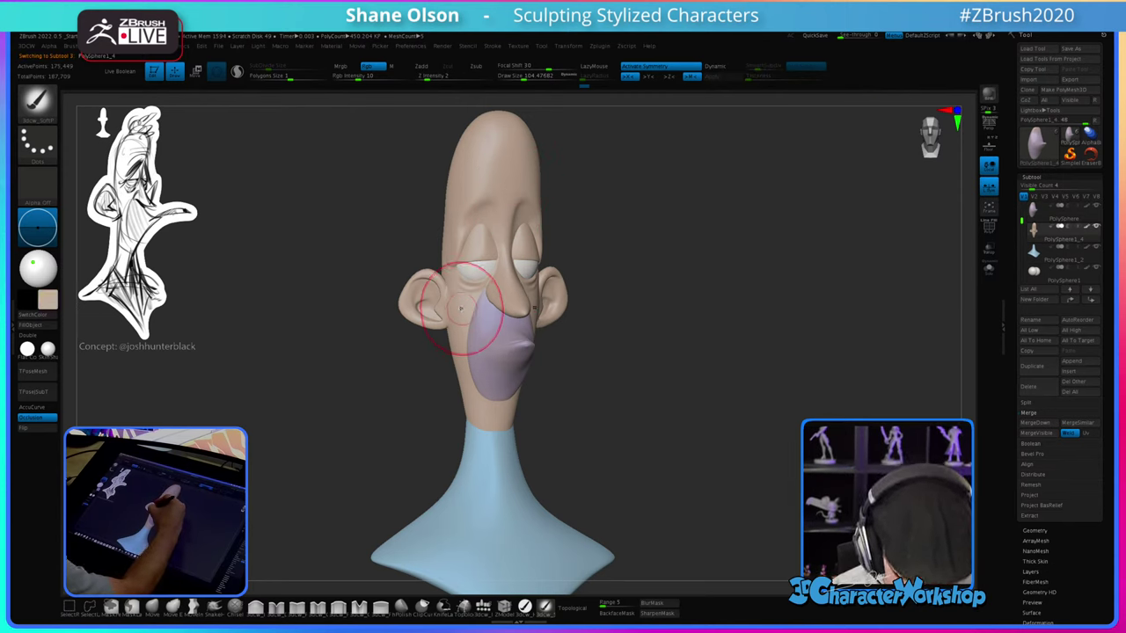
click(48, 301)
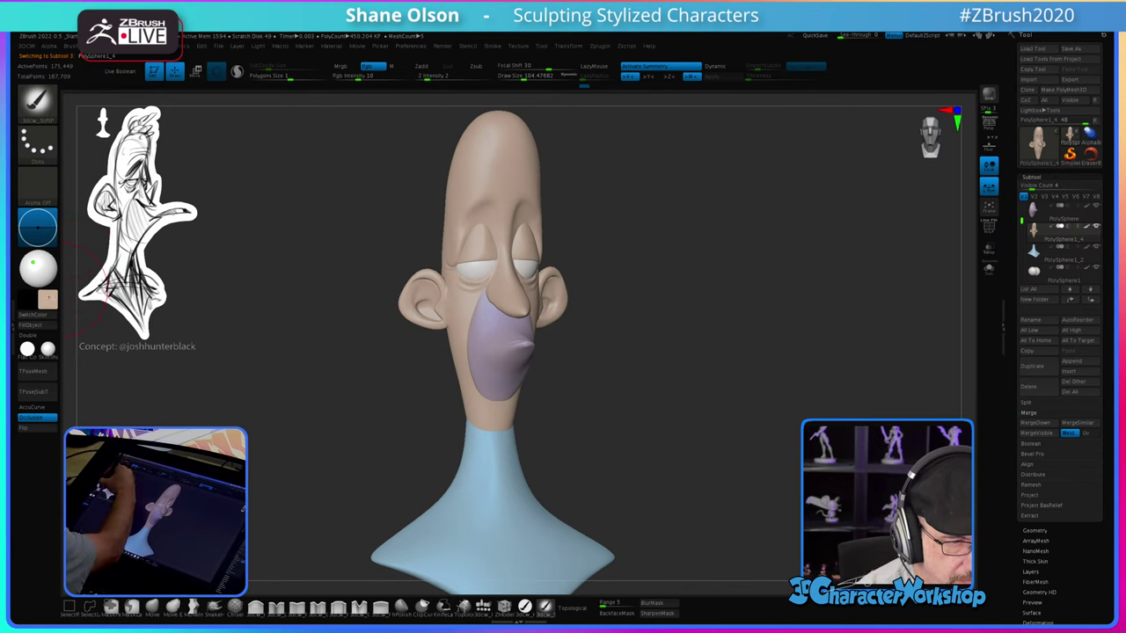
click(48, 301)
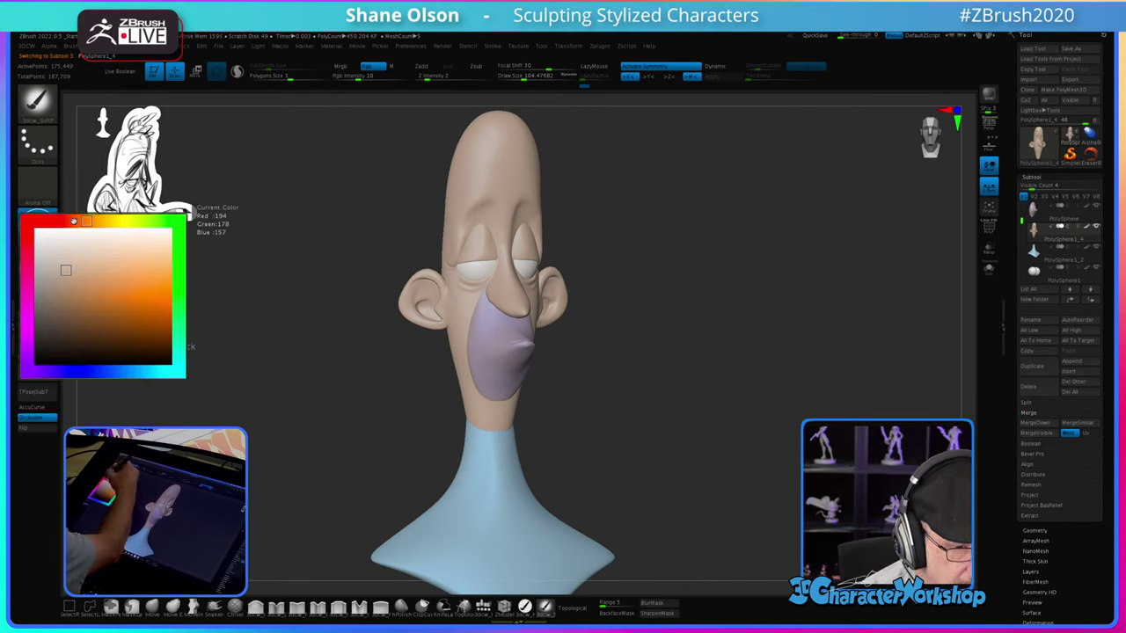
drag(74, 221, 78, 264)
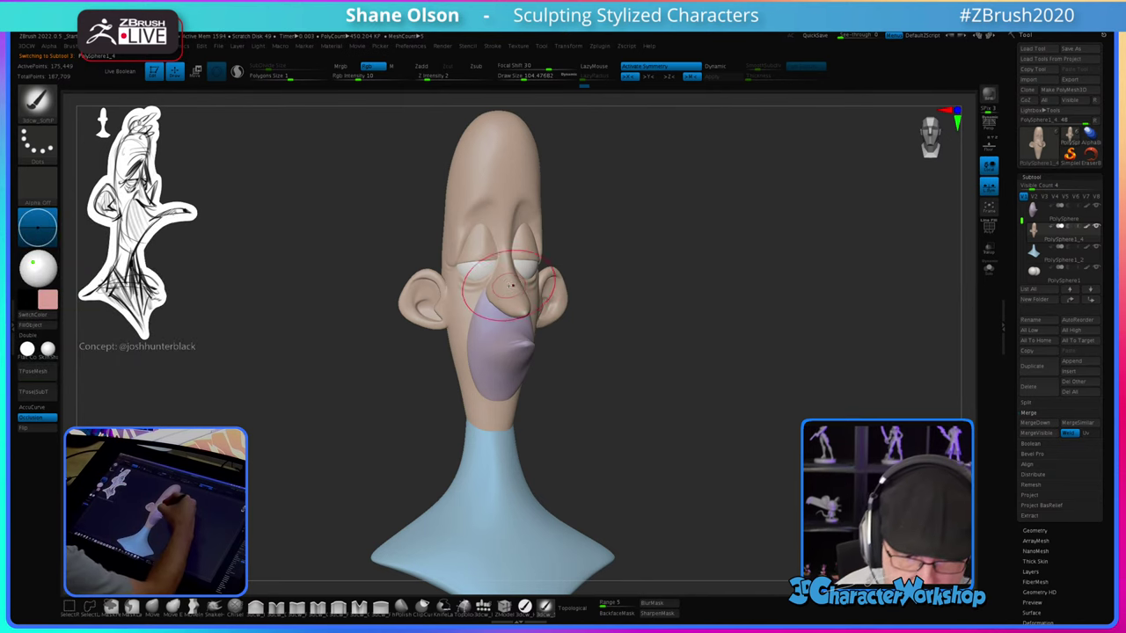
Paint the nose and both ears pink while rotating around the head
right_drag(531, 303, 508, 299)
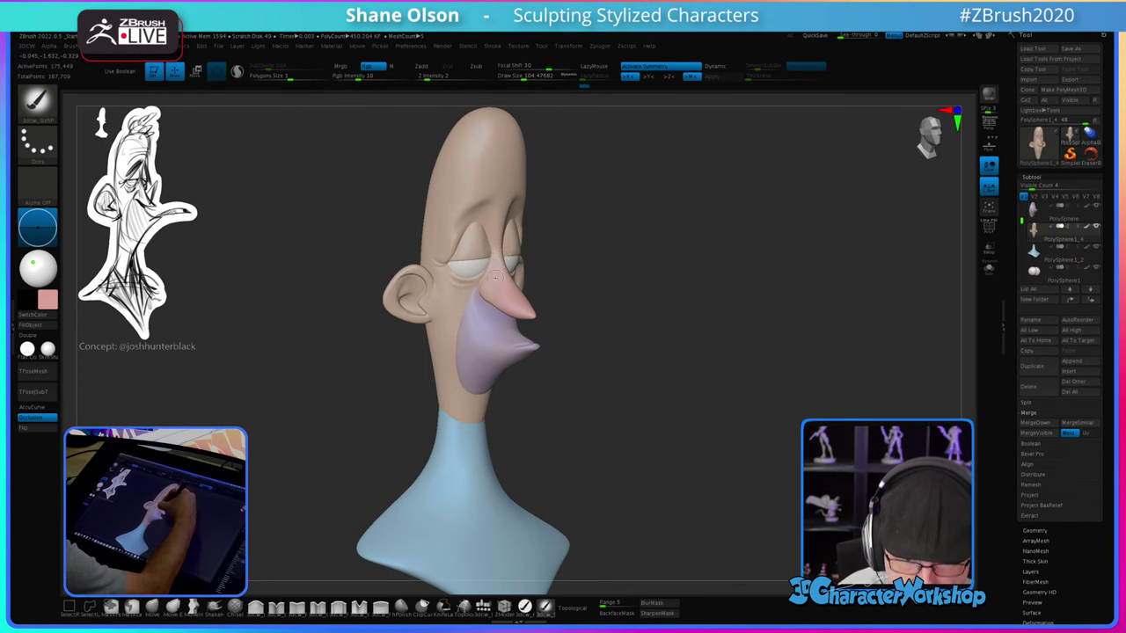
mouse_move(641, 402)
right_down()
mouse_move(659, 372)
mouse_move(620, 352)
right_up()
drag(620, 257, 625, 260)
right_drag(660, 257, 616, 307)
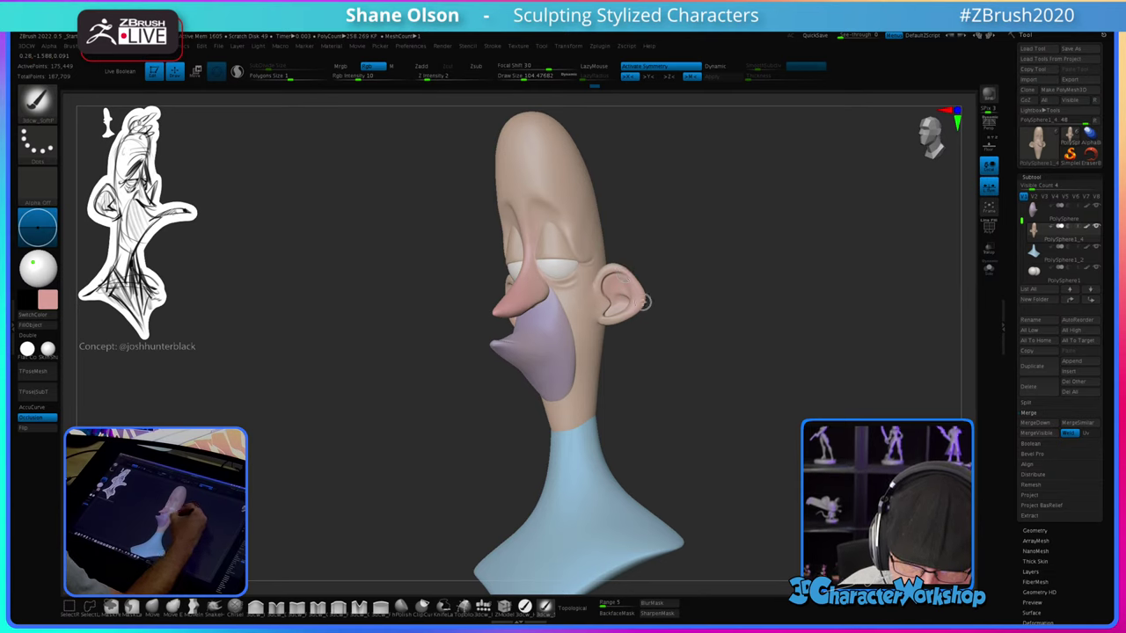
shift+right_drag(621, 287, 678, 272)
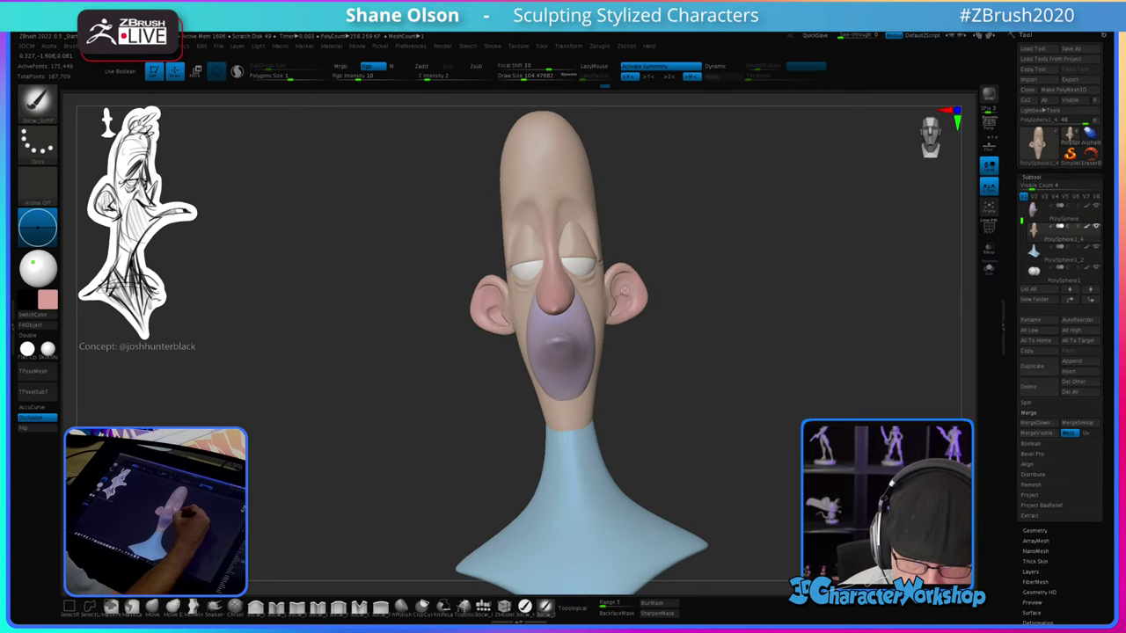
right_drag(689, 345, 644, 364)
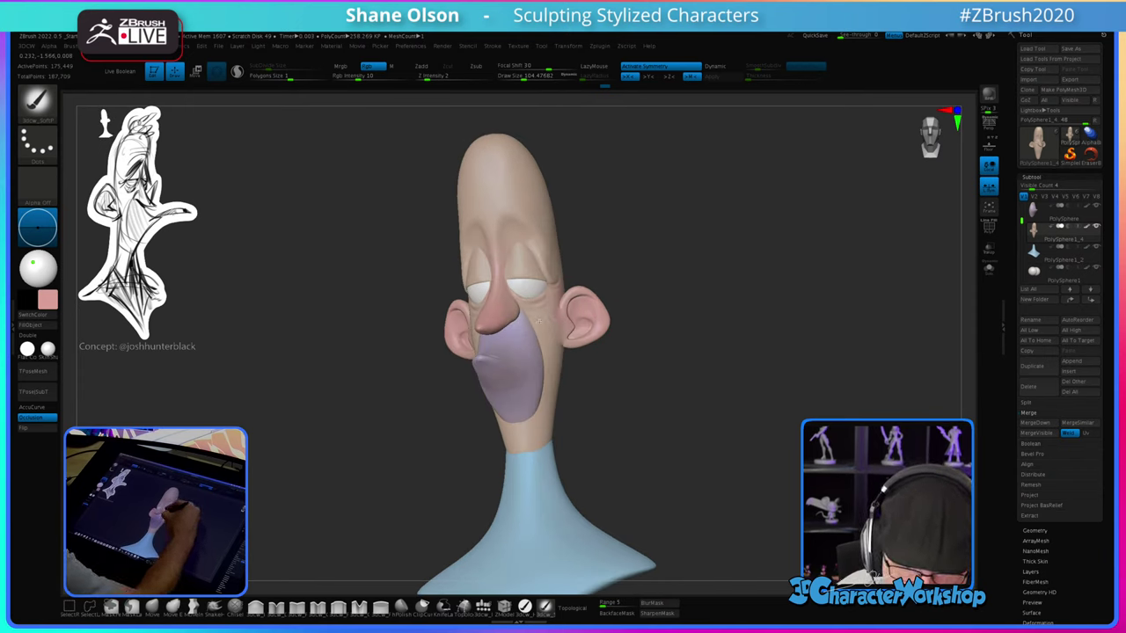
mouse_move(626, 377)
right_down()
mouse_move(613, 384)
mouse_move(572, 356)
mouse_move(570, 302)
right_up()
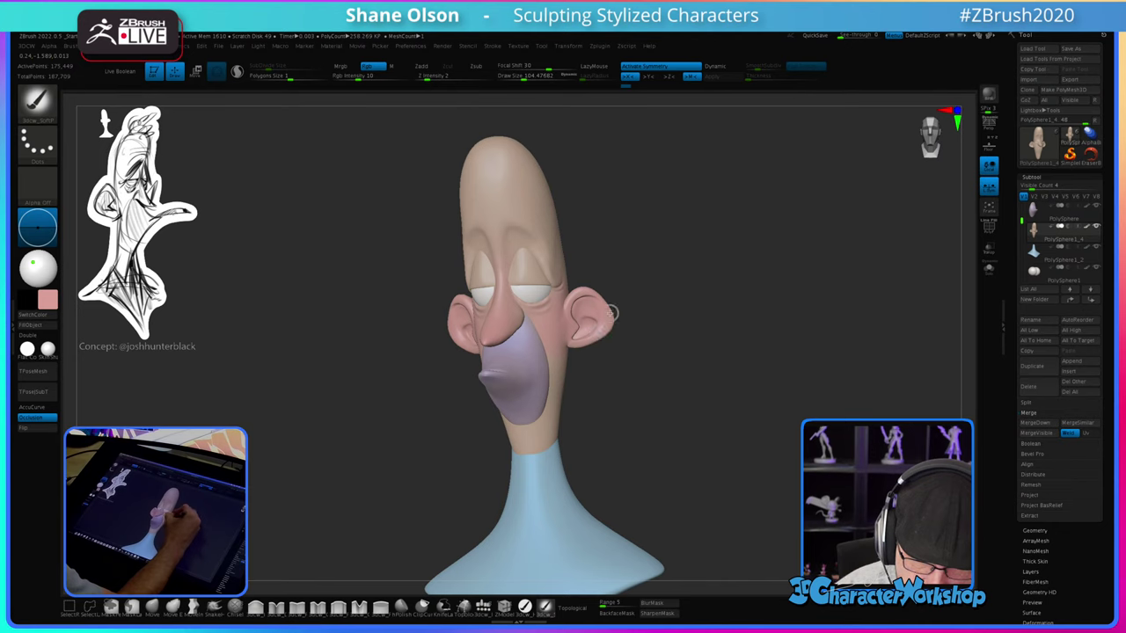
mouse_move(607, 334)
right_down()
mouse_move(610, 366)
mouse_move(636, 339)
right_up()
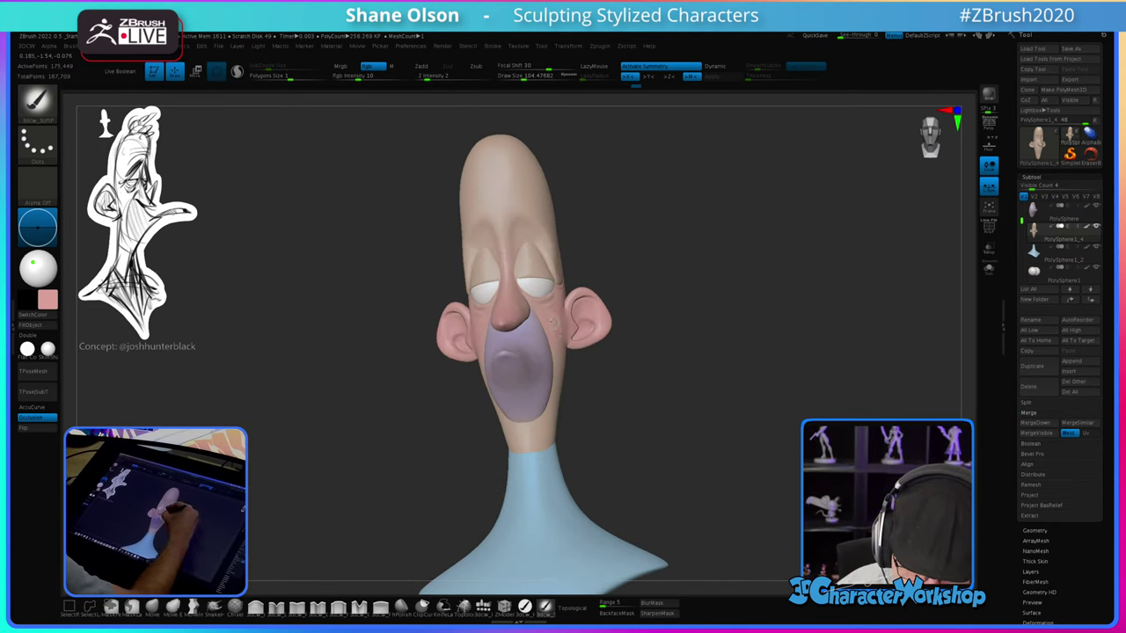
mouse_move(604, 393)
right_down()
mouse_move(648, 399)
mouse_move(613, 420)
mouse_move(555, 367)
right_up()
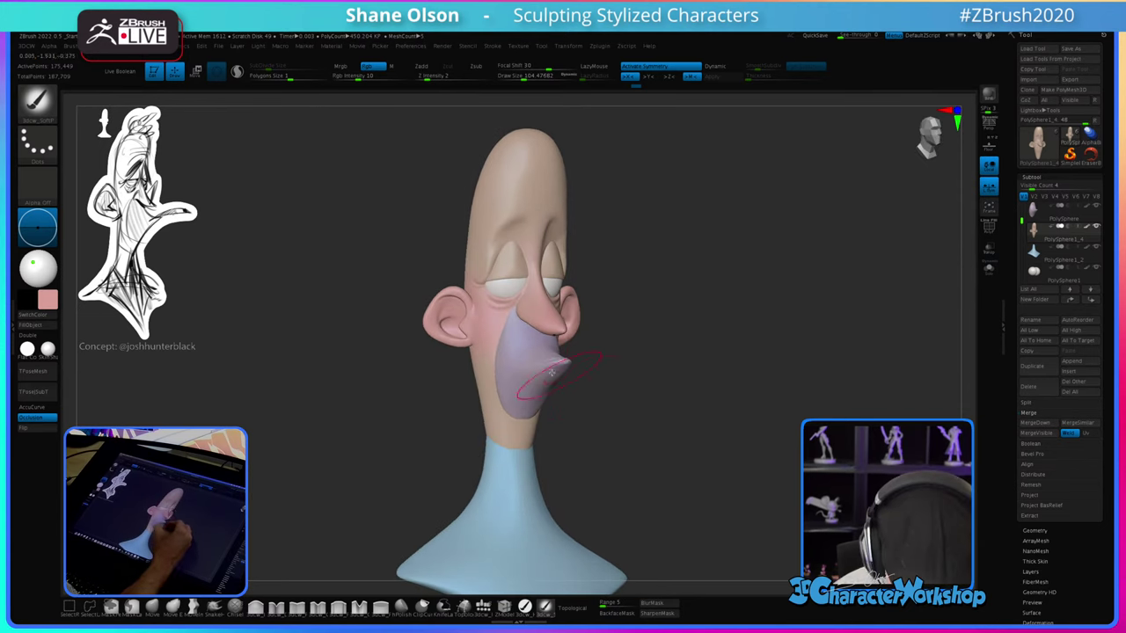
Pull the upper eyelids on the PolySphere2 eyelid piece heavier over both eyes
alt+click(513, 261)
drag(512, 261, 508, 265)
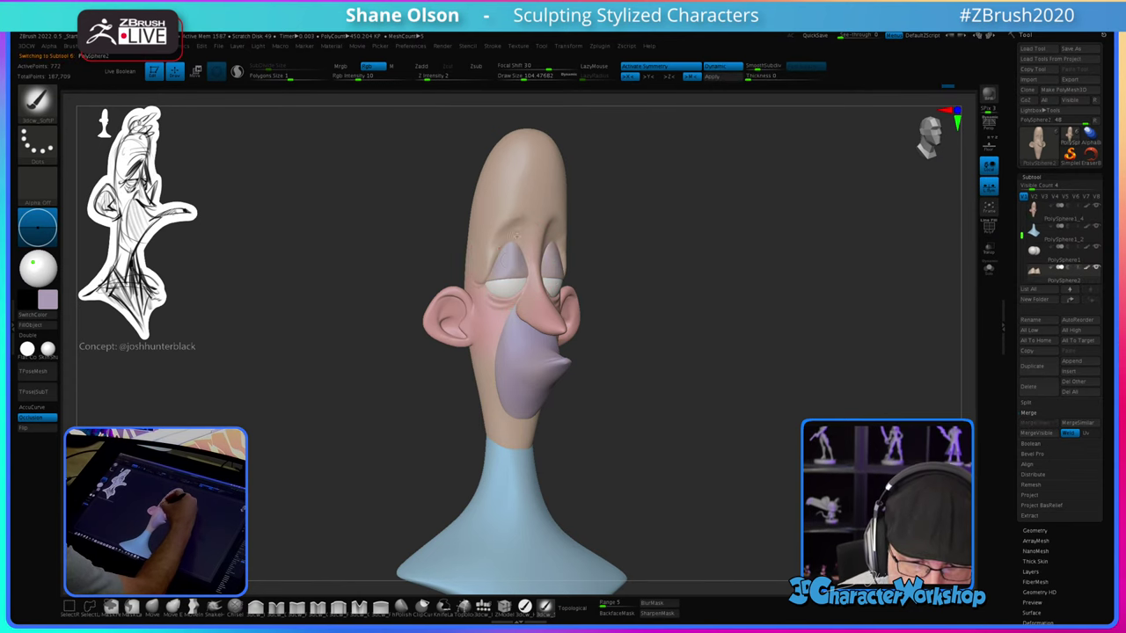
mouse_move(650, 339)
right_down()
mouse_move(633, 352)
mouse_move(610, 304)
right_up()
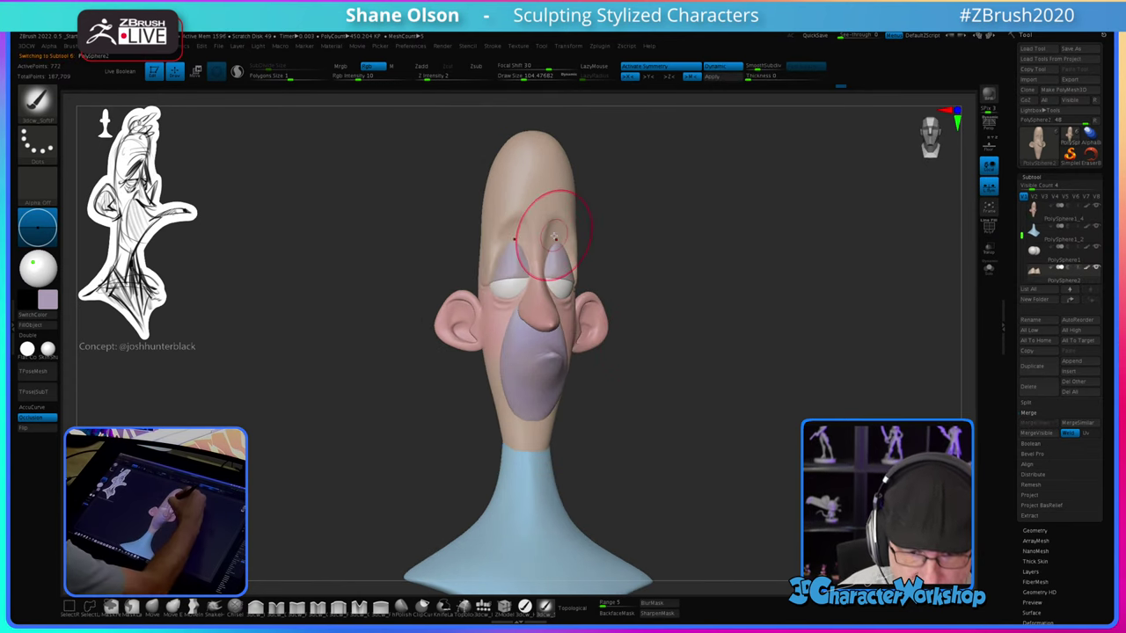
mouse_move(554, 236)
mouse_down()
mouse_move(528, 229)
mouse_move(556, 236)
mouse_move(566, 207)
mouse_move(547, 242)
mouse_up()
Return to the head piece and shrink the brush to about 59
alt+click(556, 236)
ctrl+right_drag(634, 284, 634, 294)
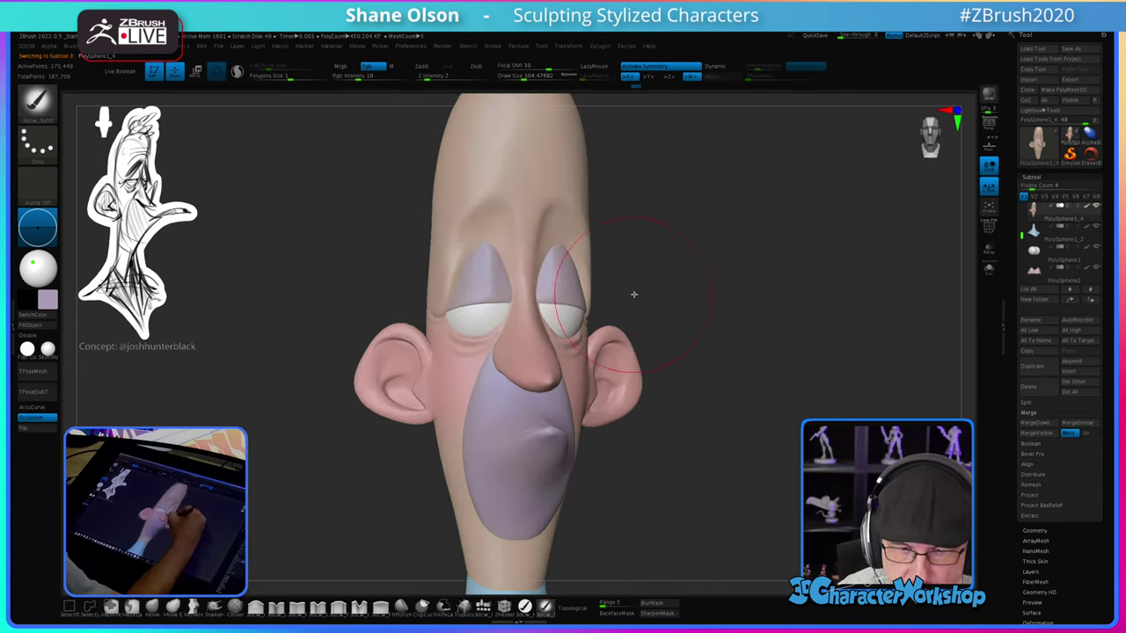
key(s)
drag(635, 305, 621, 306)
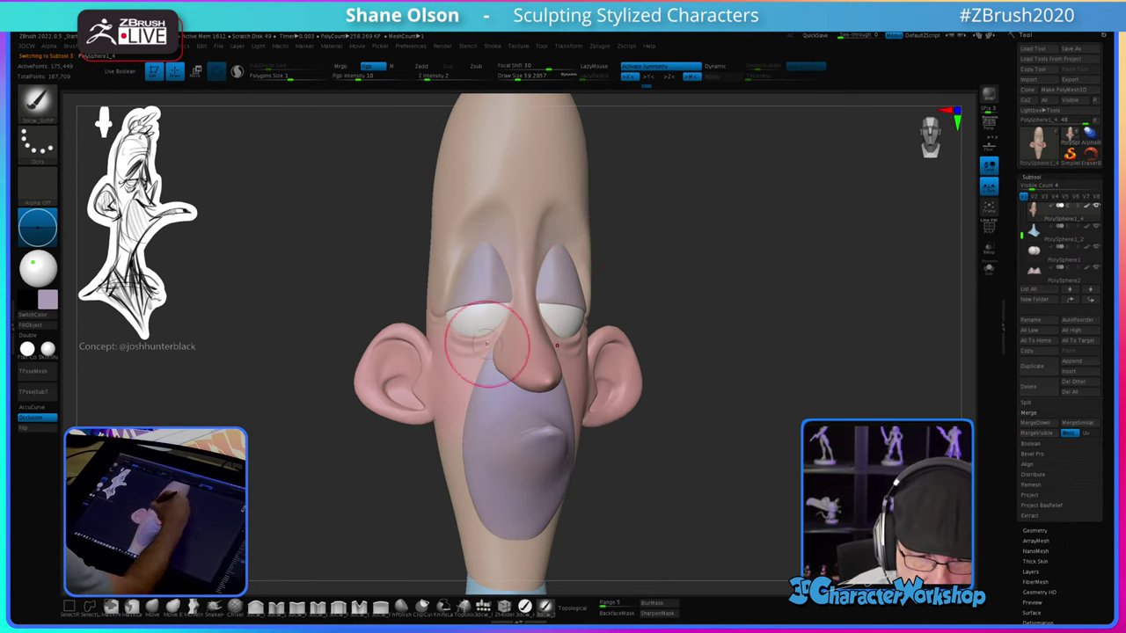
drag(680, 366, 690, 366)
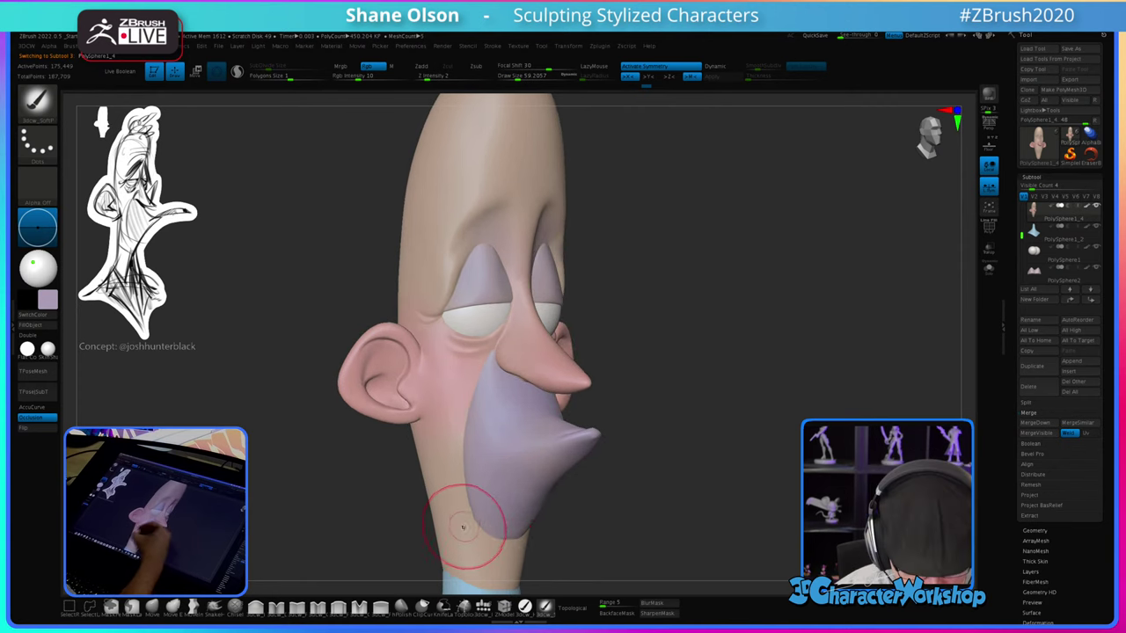
Sample the tan skin colour into Main Color and review the head from several angles
key(c)
click(47, 301)
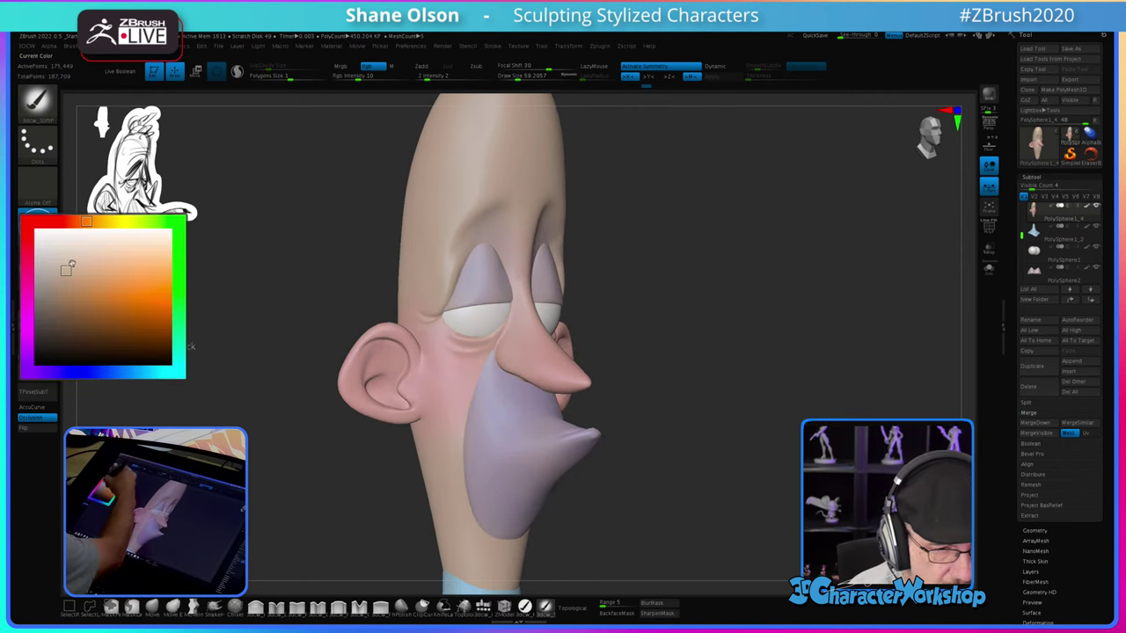
click(64, 291)
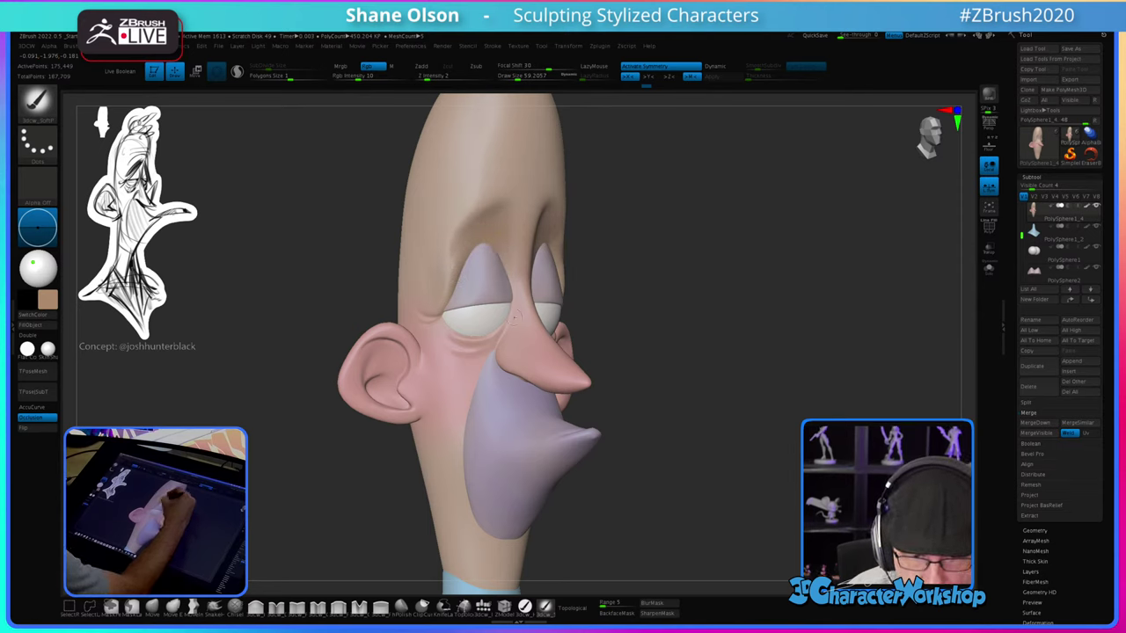
drag(663, 408, 682, 372)
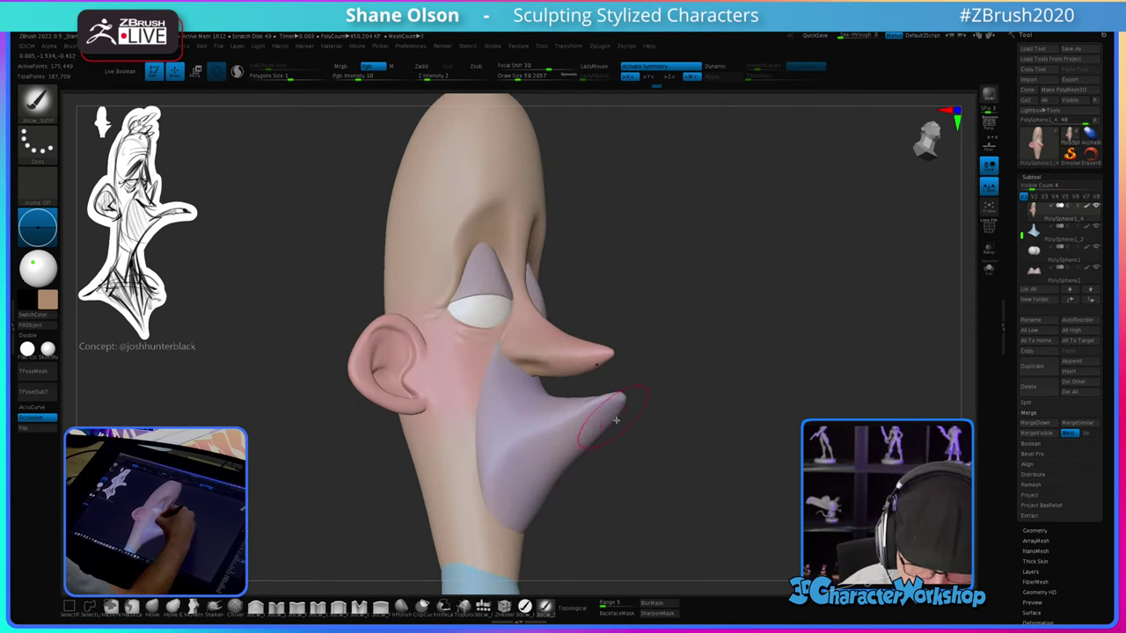
drag(686, 447, 661, 483)
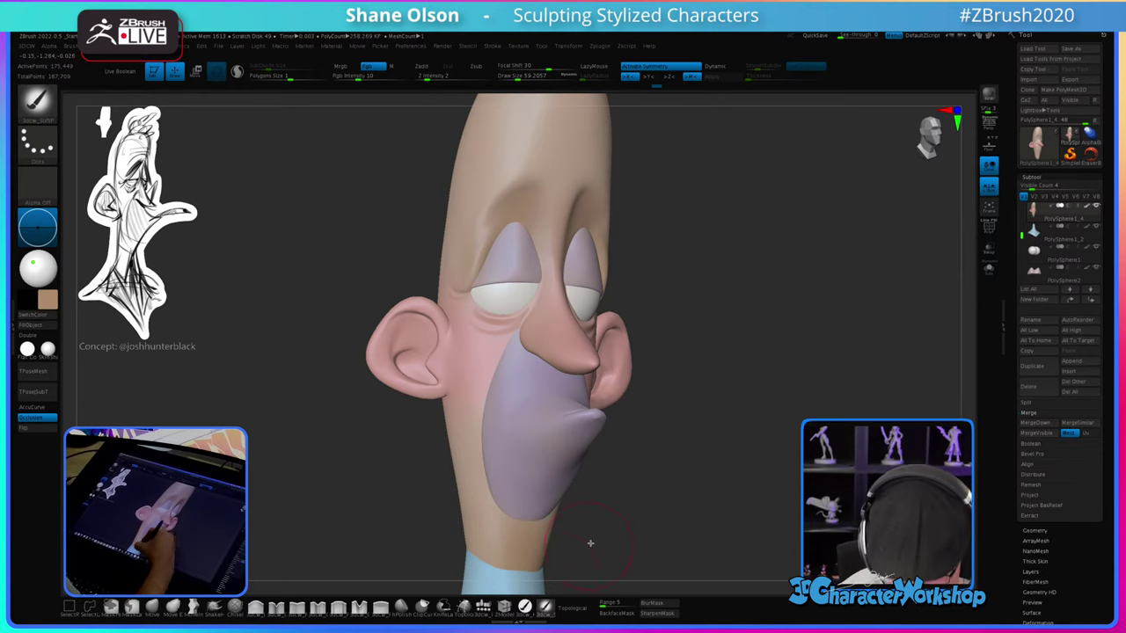
mouse_move(667, 502)
mouse_down()
mouse_move(642, 467)
mouse_move(595, 472)
mouse_move(661, 466)
mouse_move(646, 471)
mouse_up()
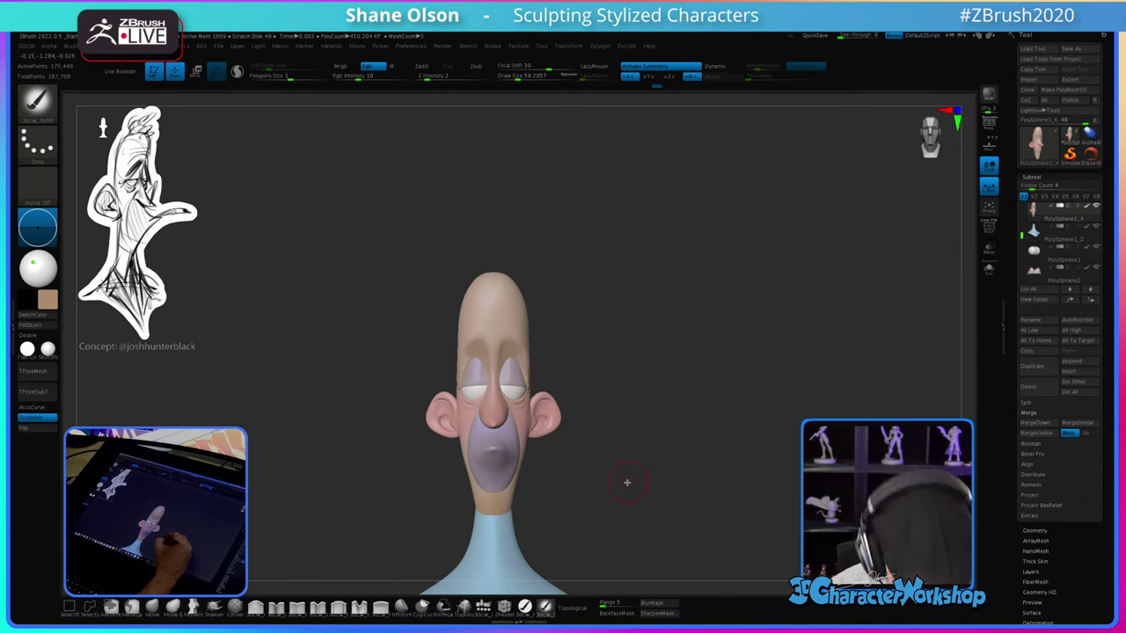
mouse_move(598, 384)
mouse_down()
mouse_move(595, 395)
mouse_move(616, 319)
mouse_move(591, 323)
mouse_up()
Select the eye mesh and the Move brush with Topological mode on
alt+click(536, 337)
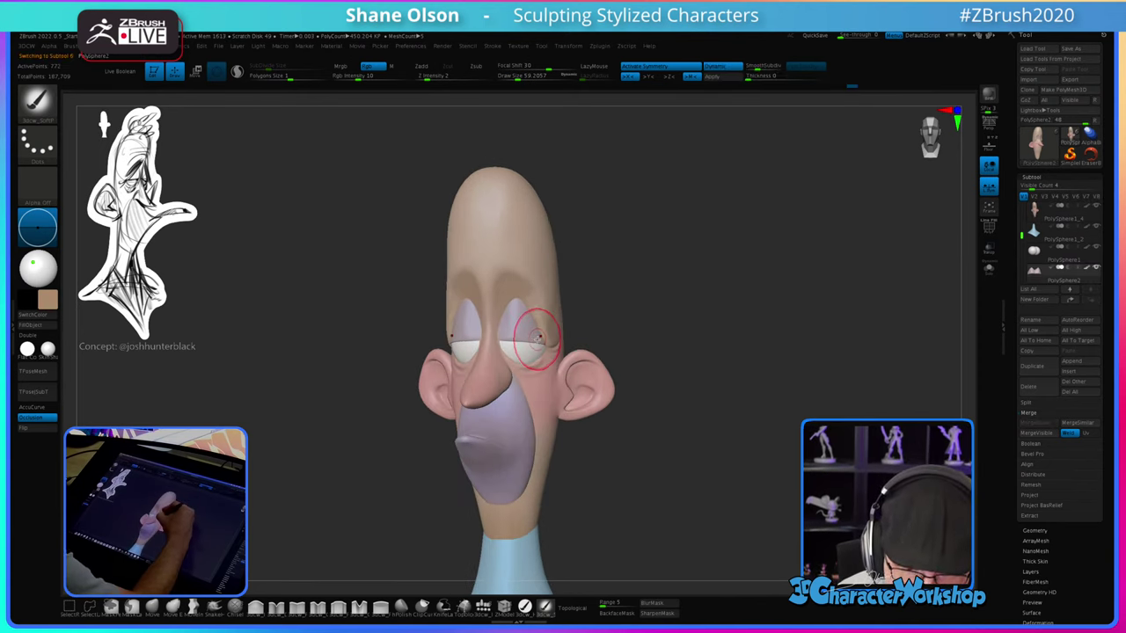
key(b)
key(m)
key(t)
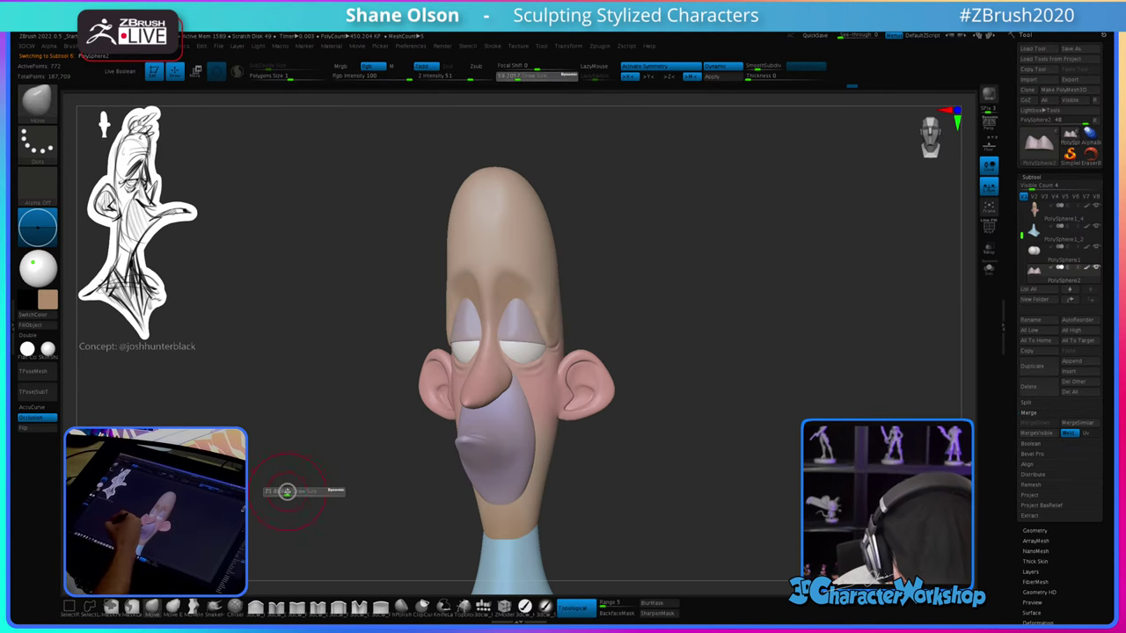
mouse_move(607, 299)
mouse_down()
mouse_move(549, 312)
mouse_move(572, 333)
mouse_up()
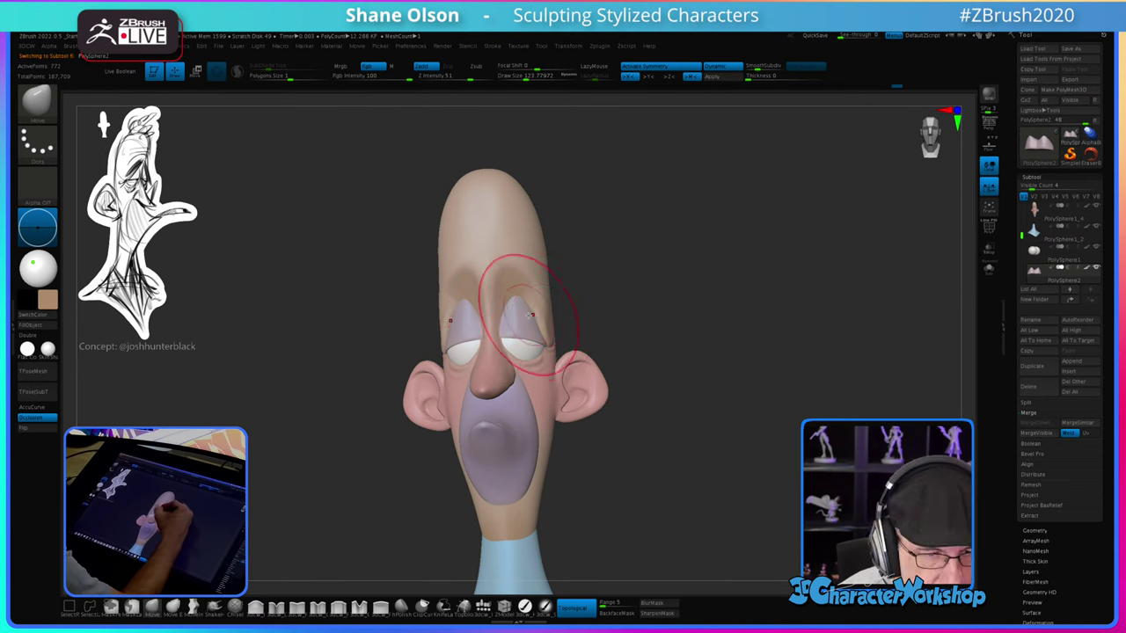
right_drag(550, 289, 542, 296)
Drag the upper eyelids down with a Draw Size around 80, checking the three-quarter view
key(s)
mouse_move(518, 335)
mouse_down()
mouse_move(528, 334)
mouse_move(497, 348)
mouse_move(518, 338)
mouse_up()
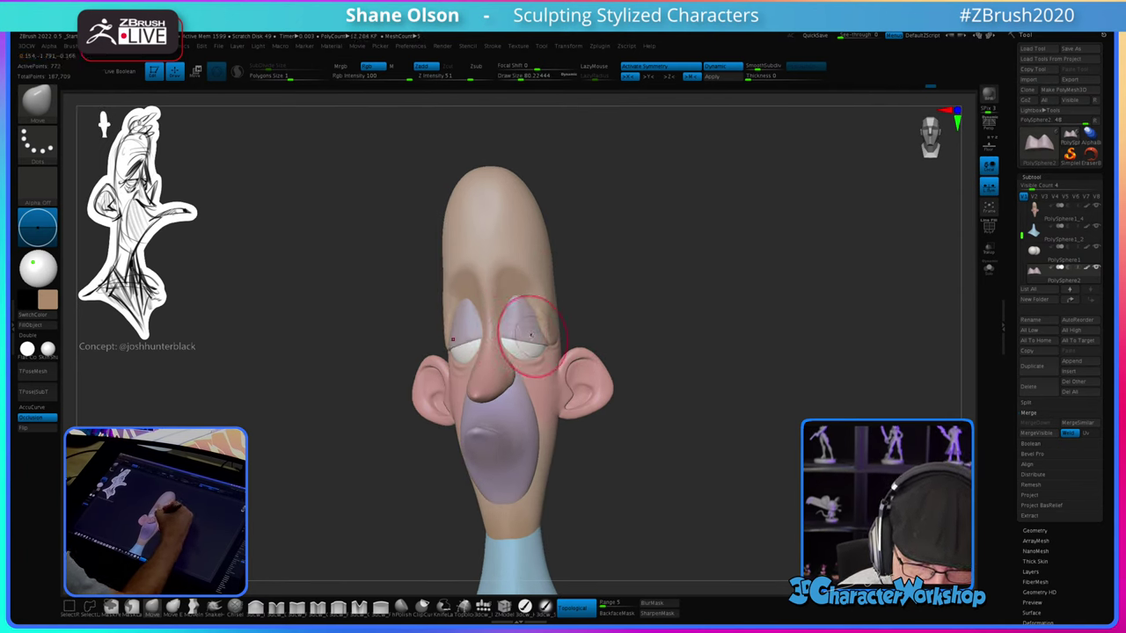
mouse_move(669, 364)
mouse_down()
mouse_move(712, 378)
mouse_move(678, 372)
mouse_move(673, 383)
mouse_up()
drag(645, 432, 620, 487)
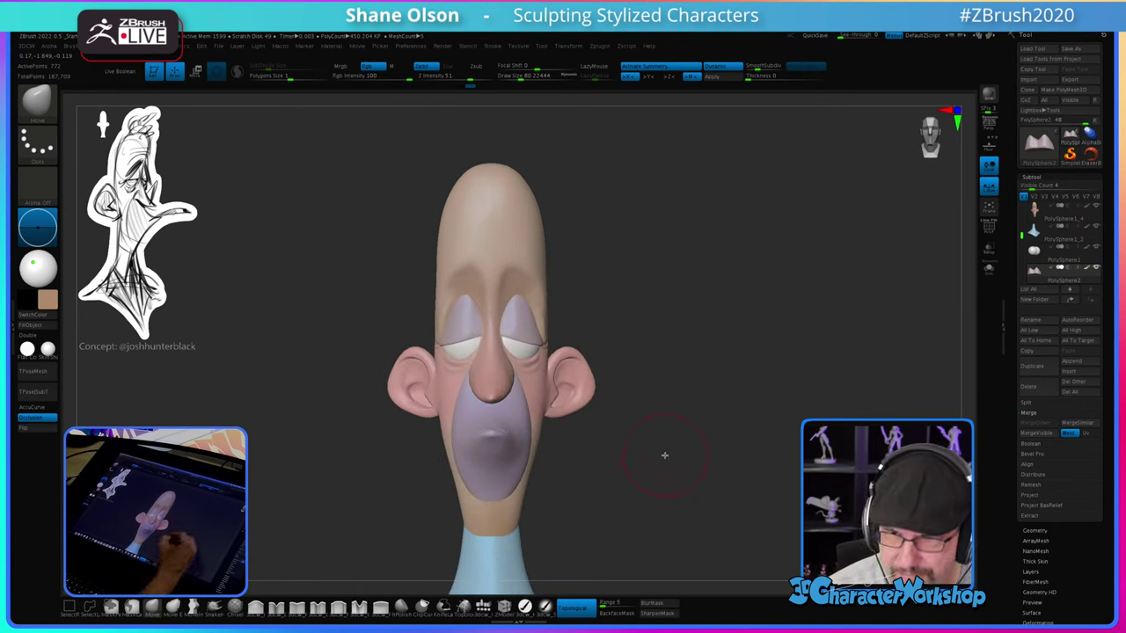
click(468, 602)
mouse_move(659, 446)
mouse_down()
mouse_move(634, 472)
mouse_move(656, 370)
mouse_move(651, 447)
mouse_move(645, 432)
mouse_up()
Draw topology curves along the brow above the eye and generate a thin mesh strip from them
key(s)
drag(445, 334, 464, 350)
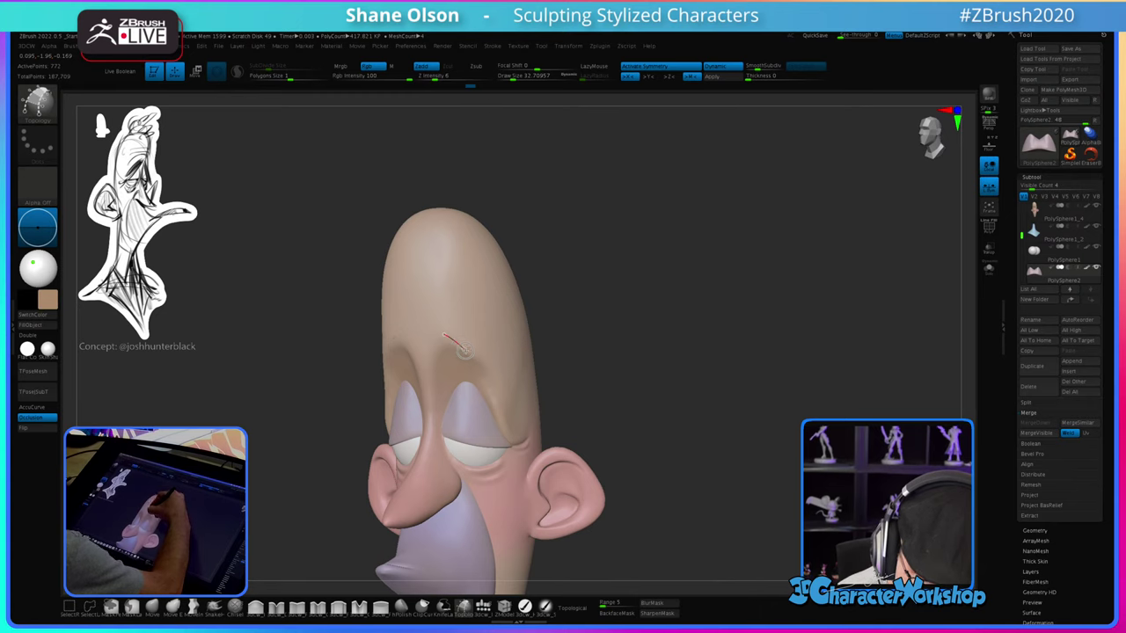
mouse_move(508, 427)
mouse_down()
mouse_move(481, 347)
mouse_move(526, 430)
mouse_up()
mouse_move(596, 395)
mouse_down()
mouse_move(646, 389)
mouse_move(617, 395)
mouse_up()
drag(478, 313, 439, 366)
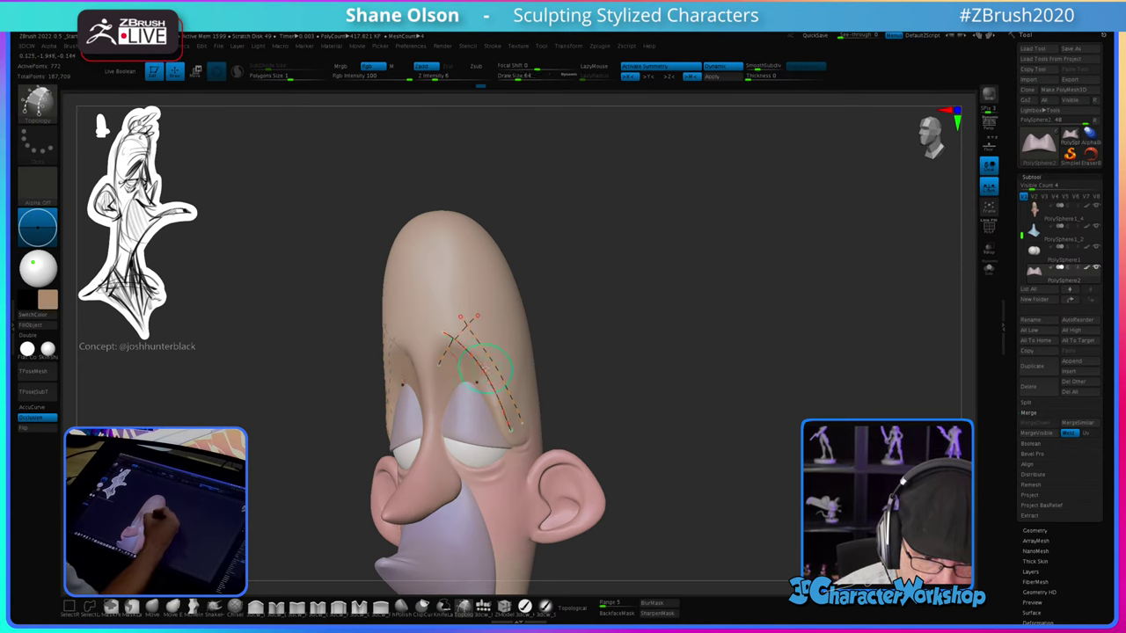
click(523, 410)
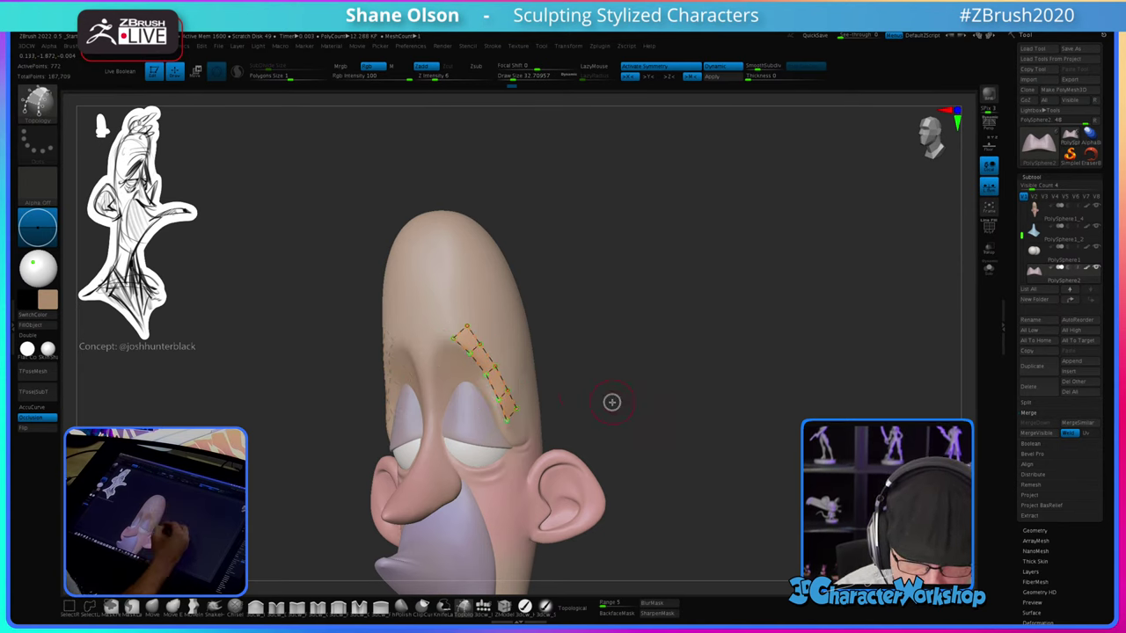
Lower the Draw Size down to 1
drag(610, 400, 589, 408)
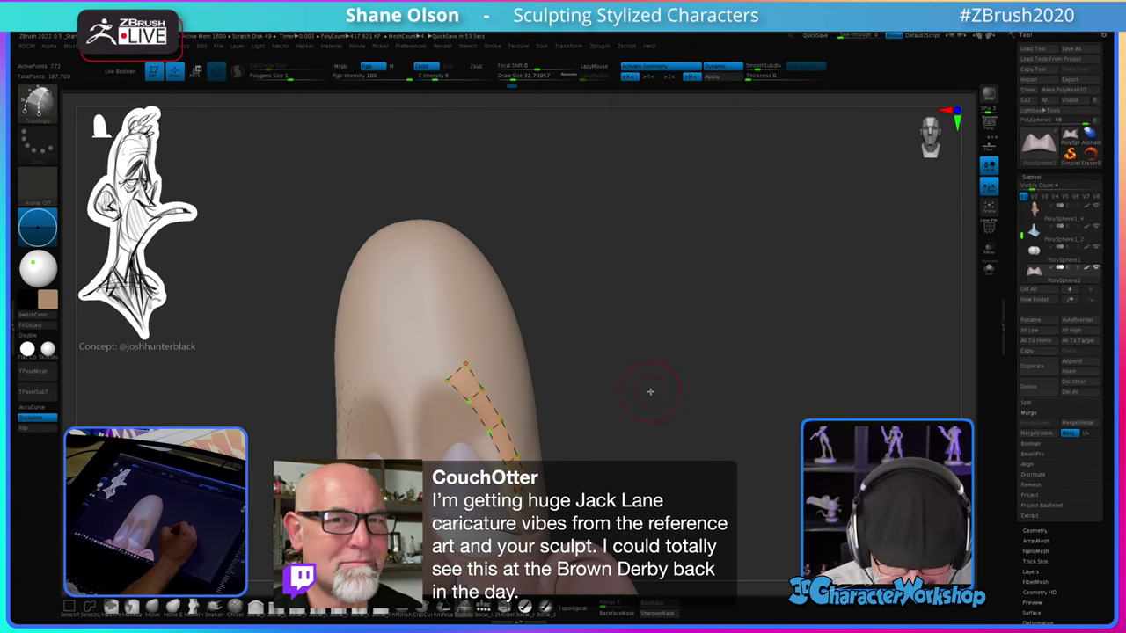
drag(622, 423, 628, 426)
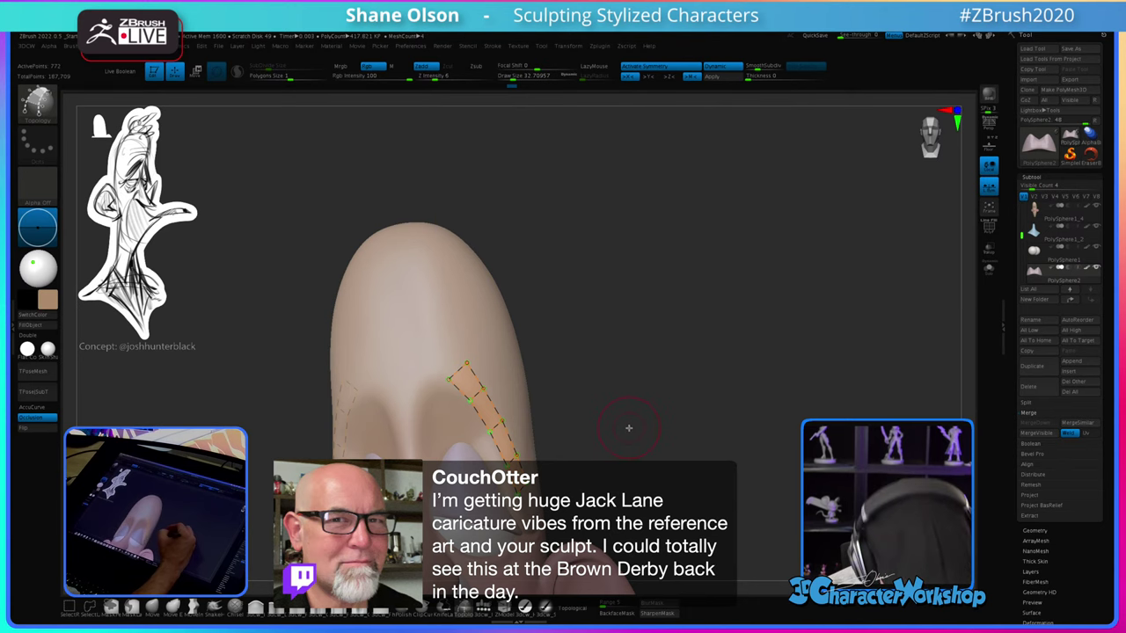
key(s)
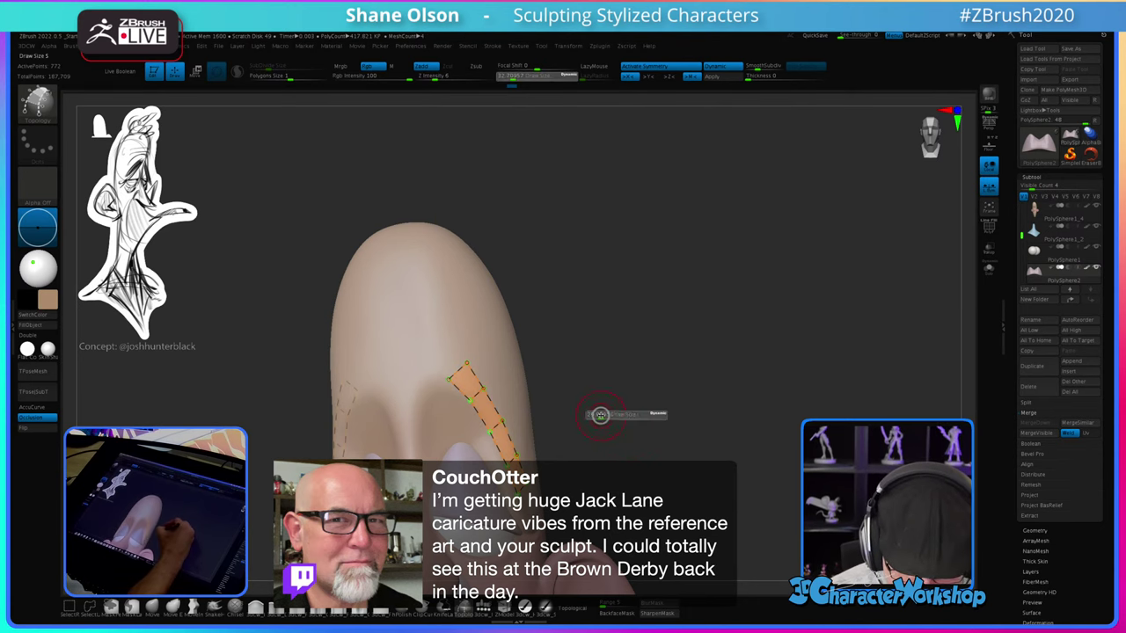
click(600, 415)
key(s)
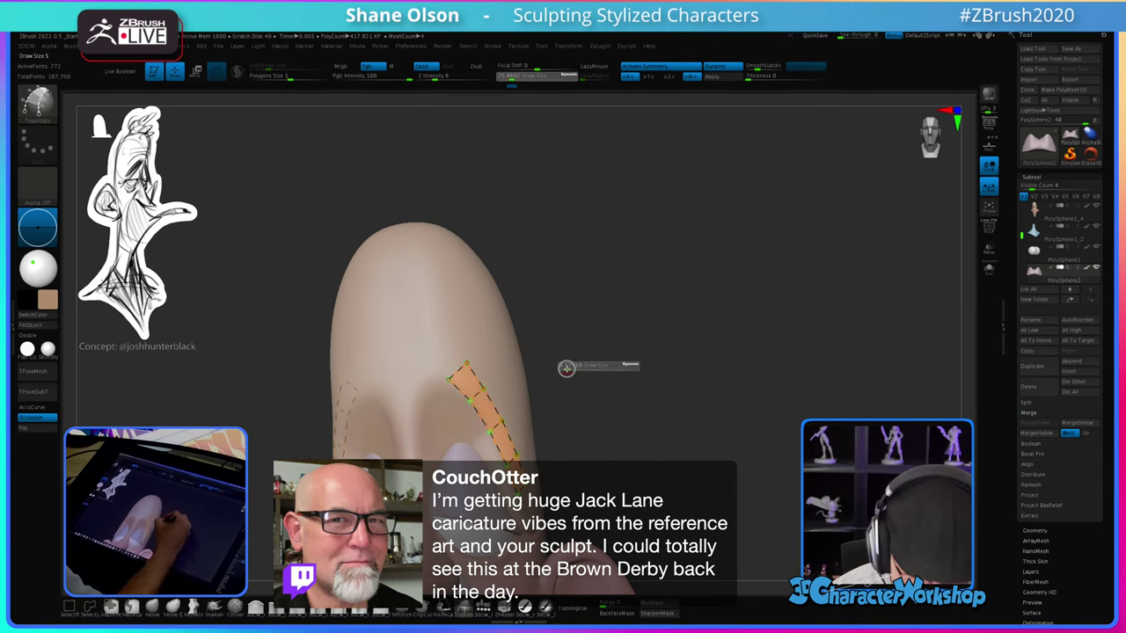
click(560, 372)
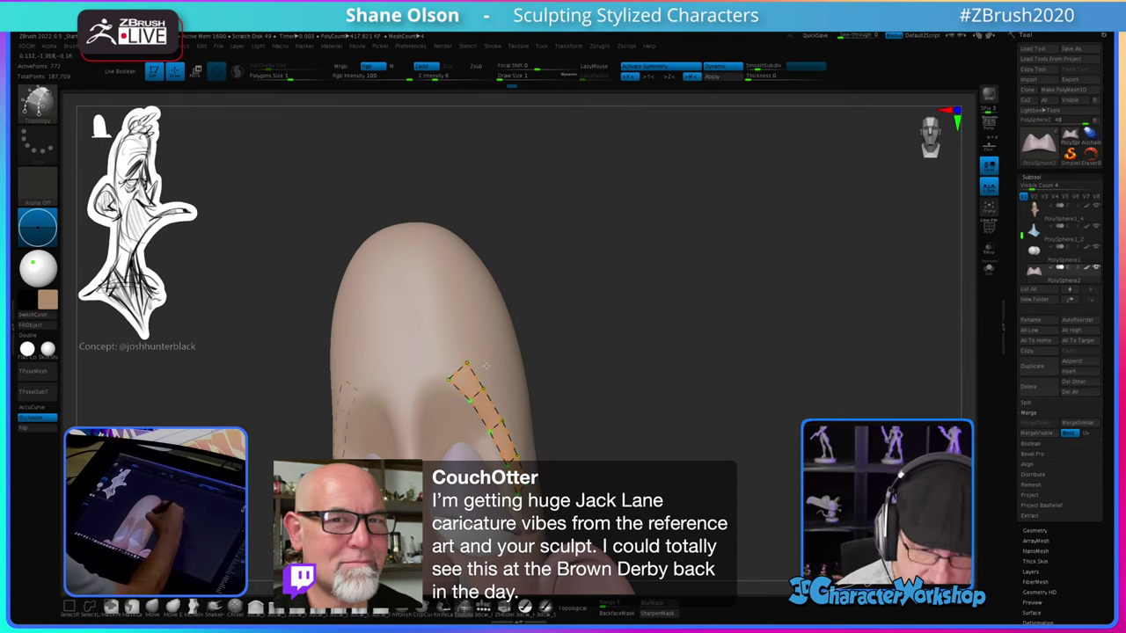
right_click(574, 295)
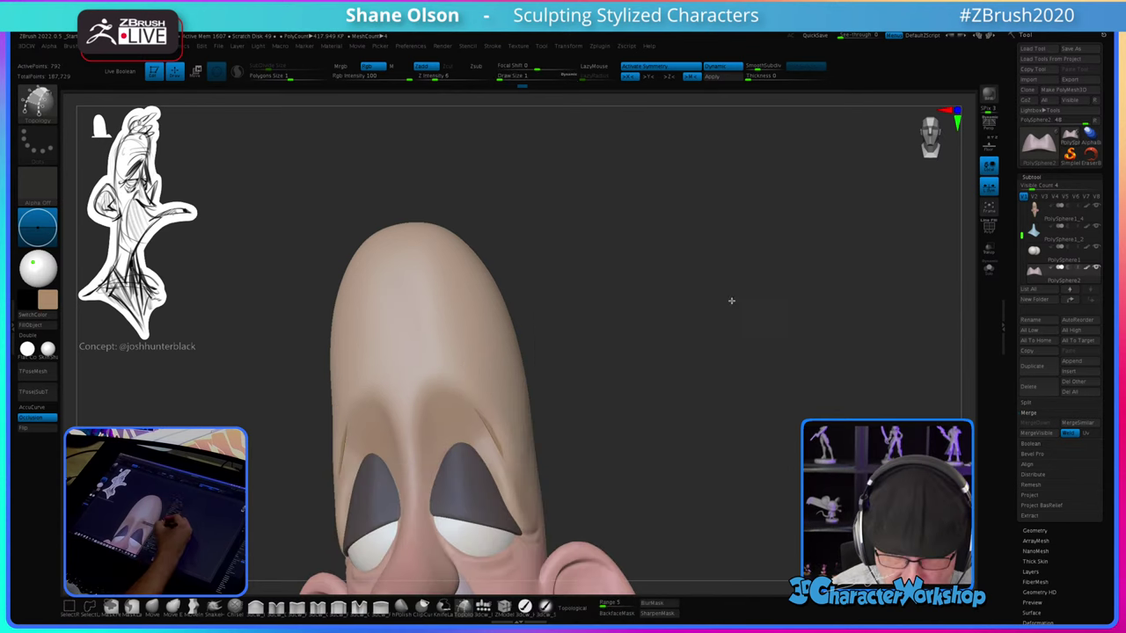
Split the brow strip into its own subtool and make it active
right_click(611, 398)
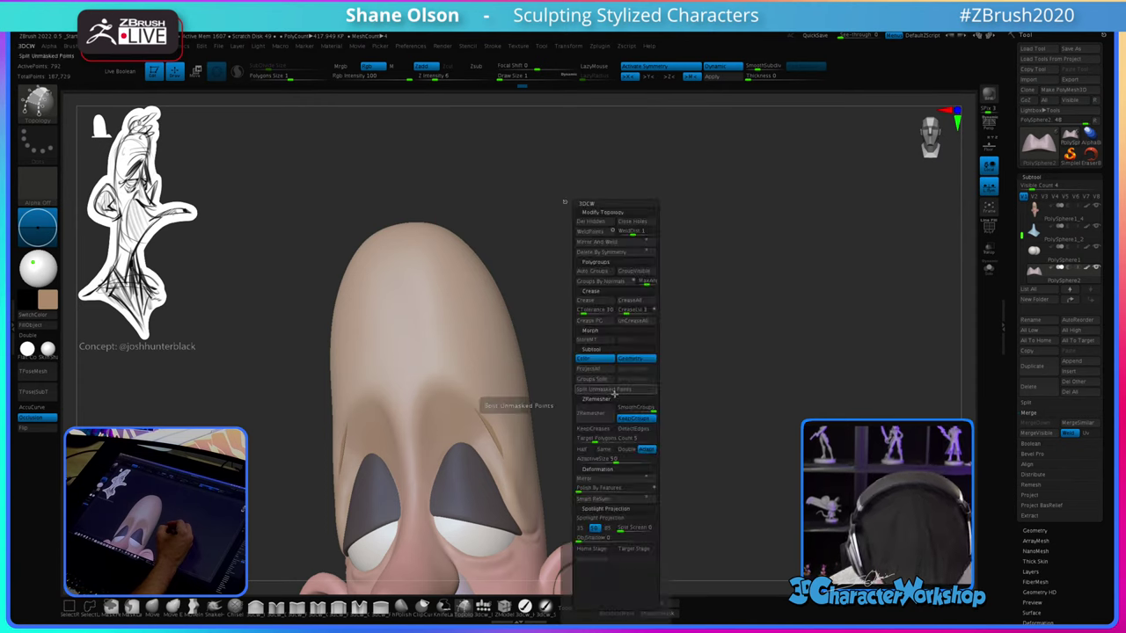
click(598, 392)
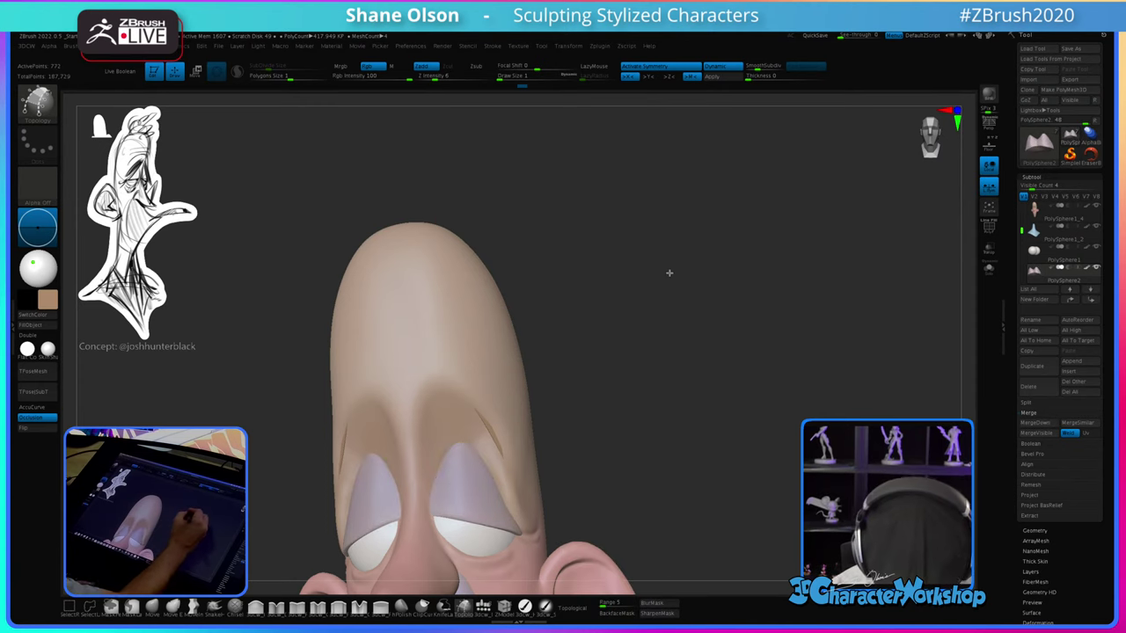
alt+click(612, 491)
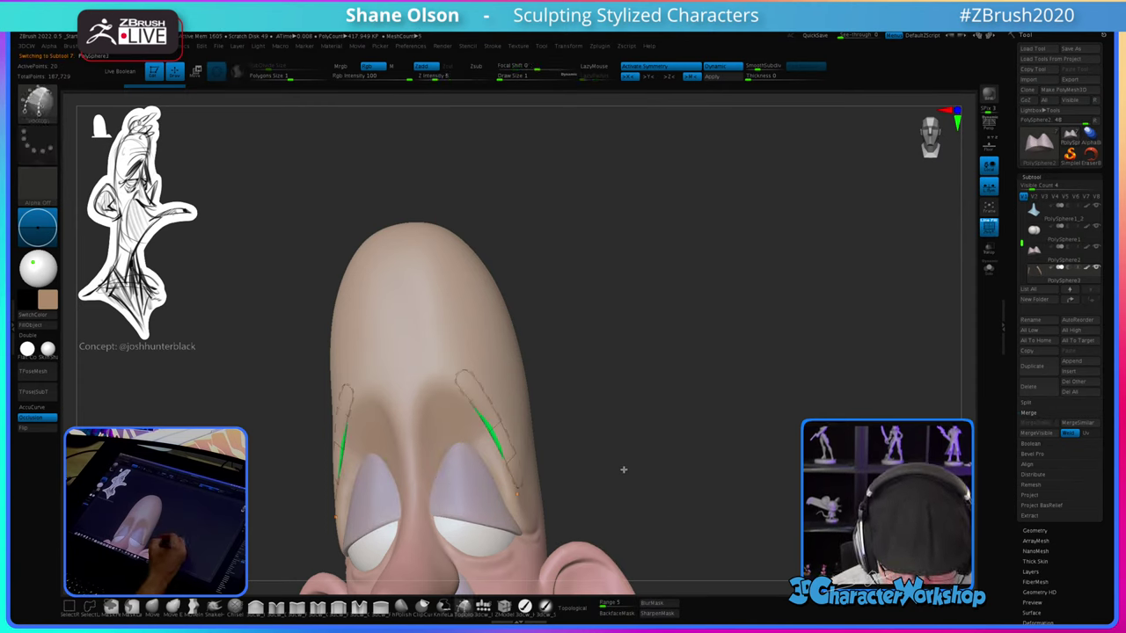
mouse_move(624, 467)
mouse_down()
mouse_move(608, 478)
mouse_move(618, 478)
mouse_up()
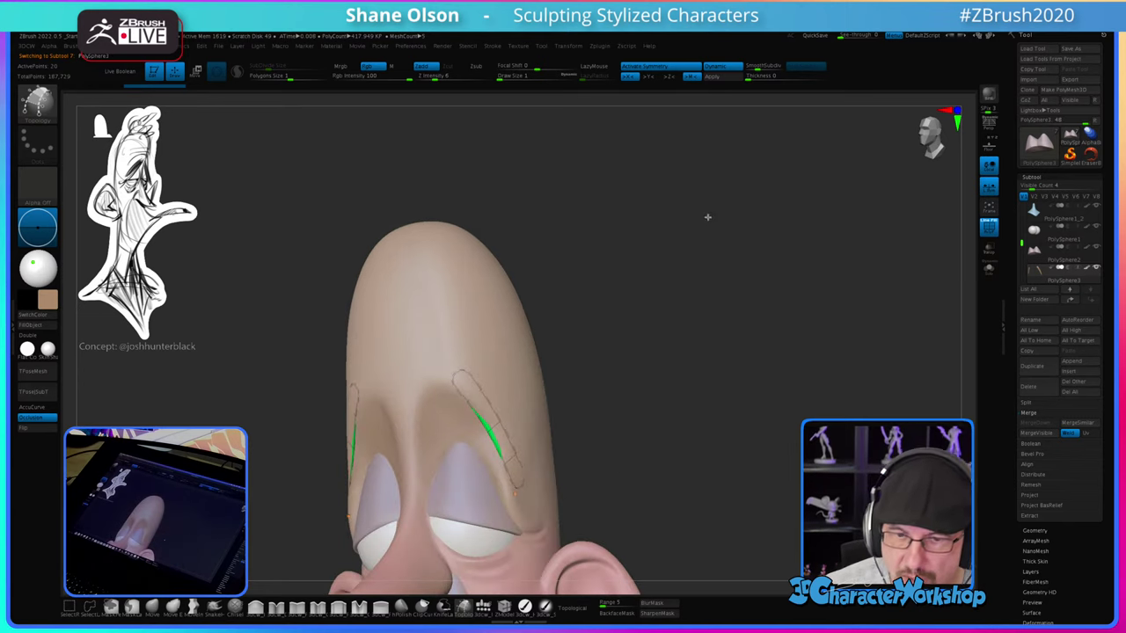
Thicken the brow strips into solid shells and remove their creases
click(762, 77)
drag(762, 77, 767, 76)
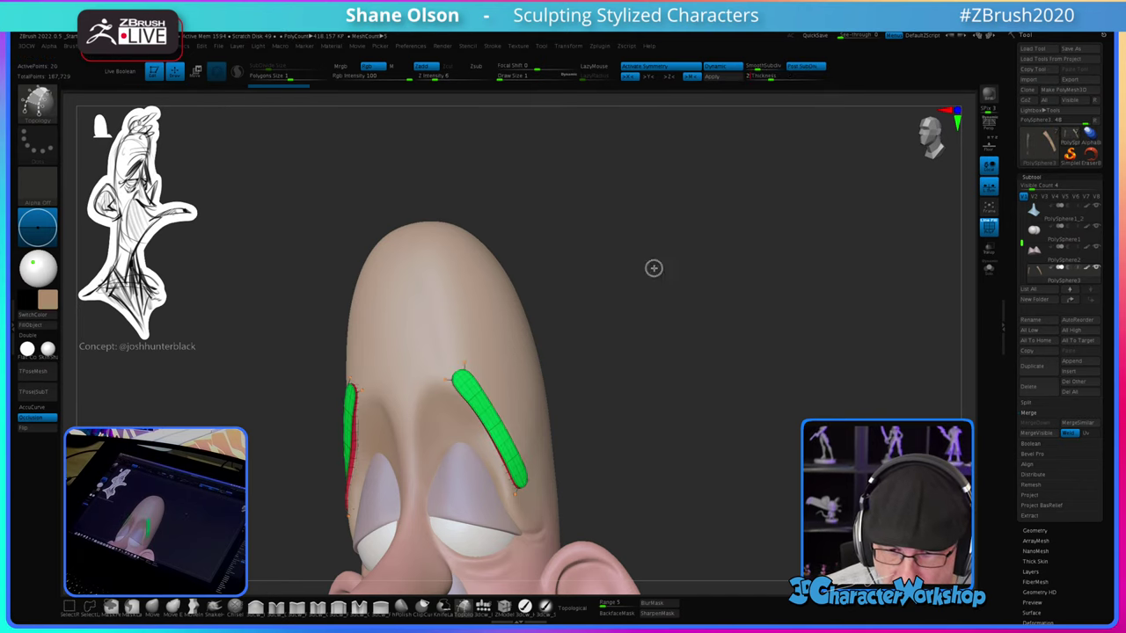
key(space)
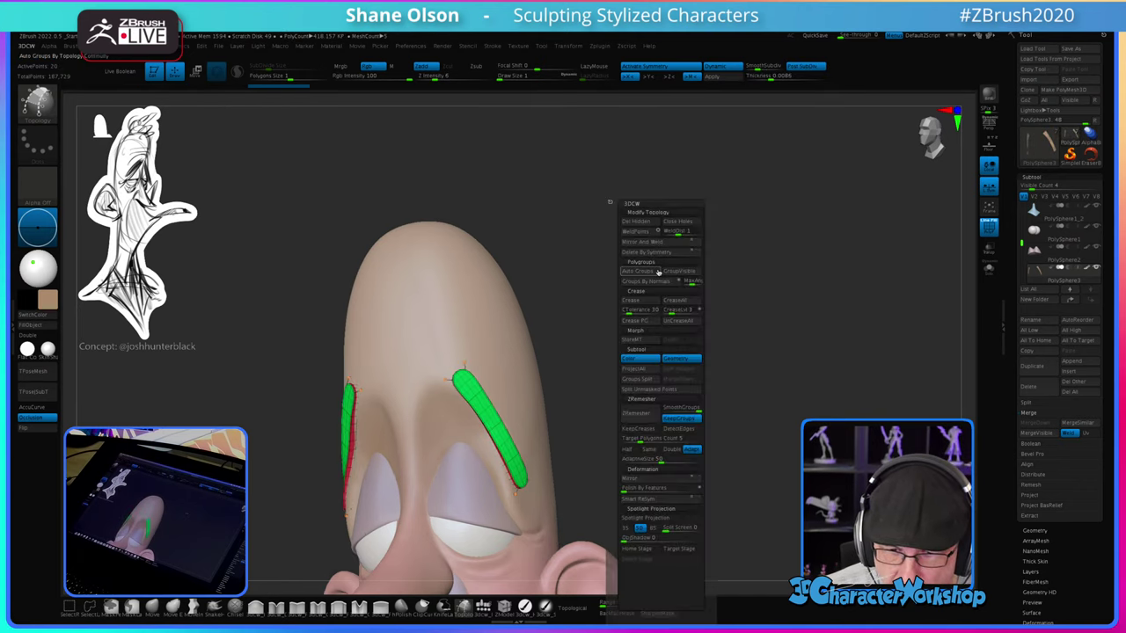
click(679, 320)
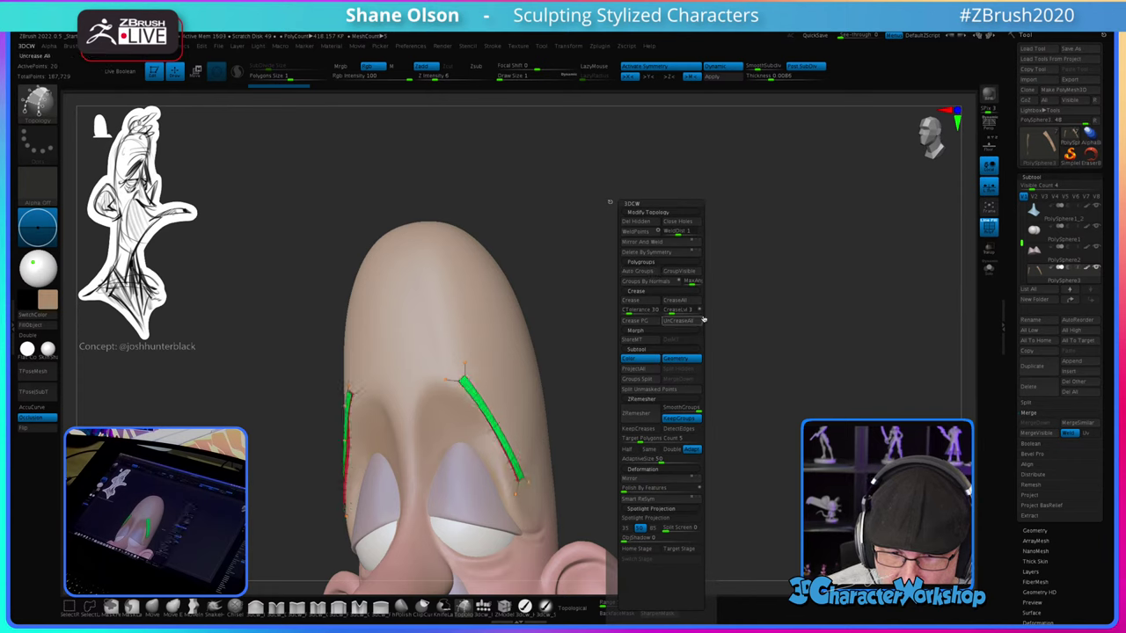
click(802, 66)
Enable topological moving, turn the brows to face forward, and bring up the Transpose gizmo
drag(629, 382, 600, 389)
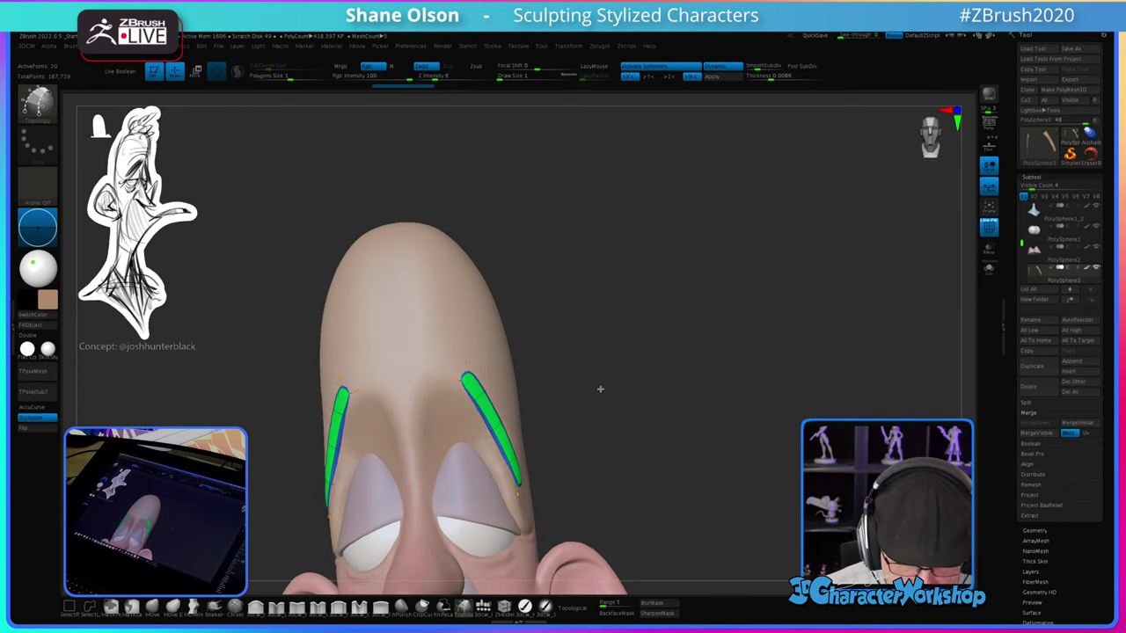
click(132, 607)
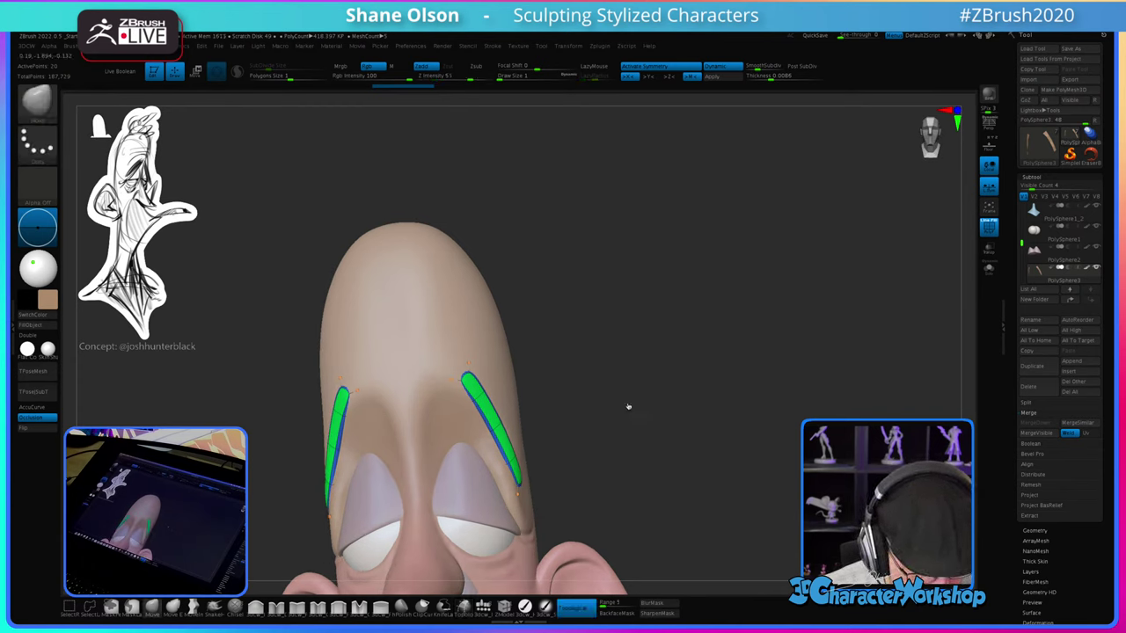
key(s)
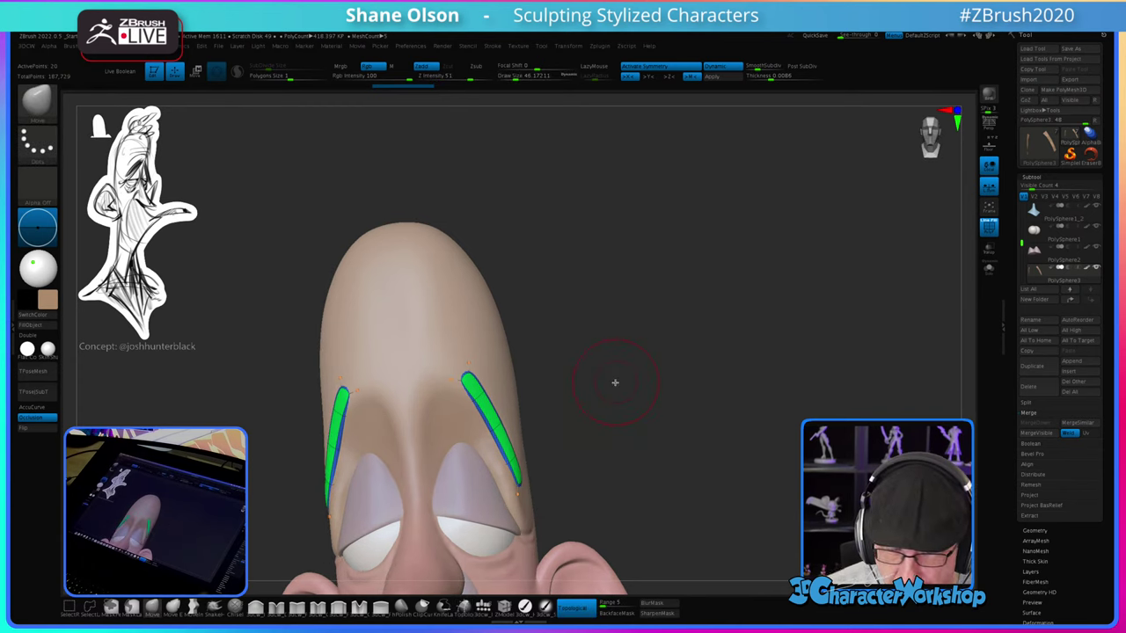
mouse_move(614, 382)
mouse_down()
mouse_move(569, 357)
mouse_move(446, 377)
mouse_up()
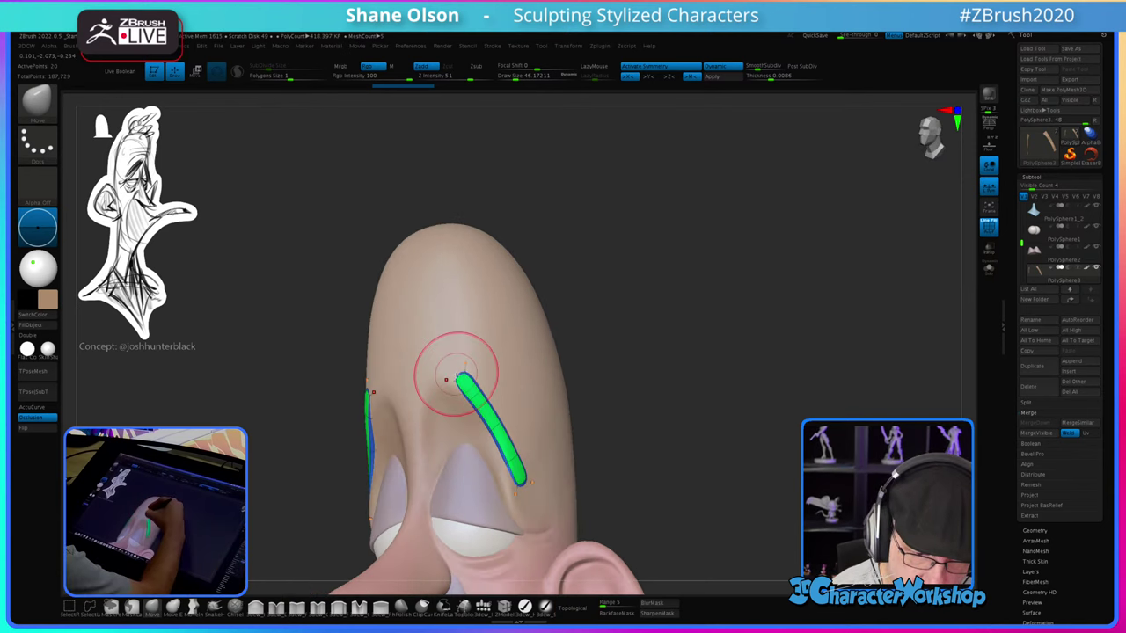
drag(495, 337, 555, 379)
key(w)
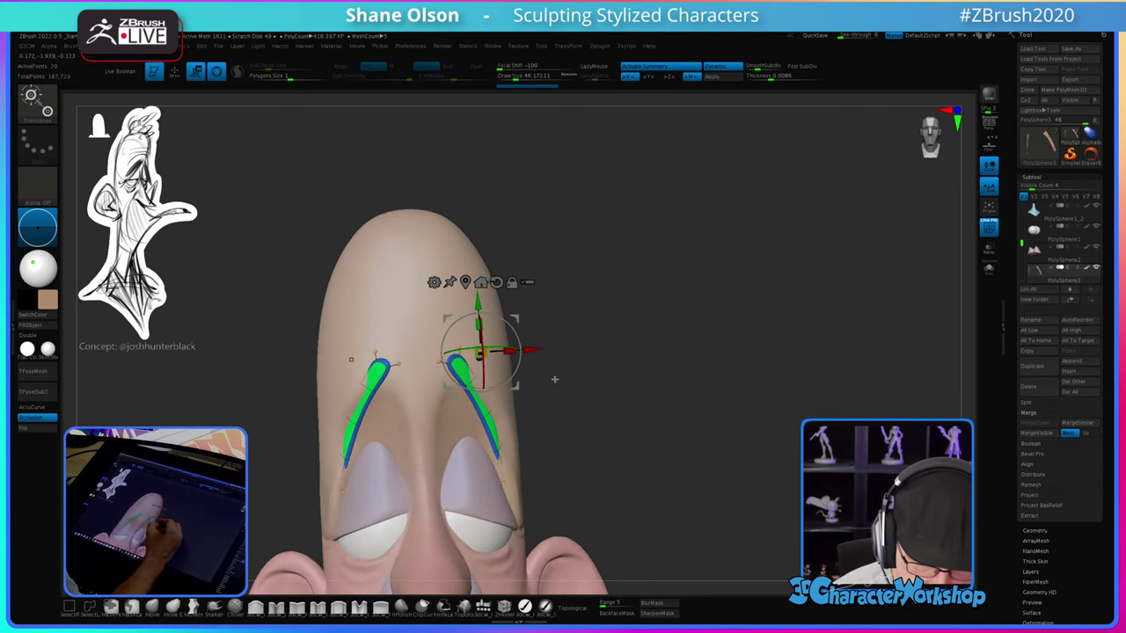
Stretch both brow strips longer and down toward the eyes with the gizmo
mouse_move(515, 335)
mouse_down()
mouse_move(511, 315)
mouse_move(533, 327)
mouse_move(476, 371)
mouse_move(478, 352)
mouse_move(515, 402)
mouse_move(522, 453)
mouse_move(590, 414)
mouse_move(569, 432)
mouse_move(556, 329)
mouse_move(563, 352)
mouse_move(524, 356)
mouse_move(557, 342)
mouse_move(502, 345)
mouse_move(487, 333)
mouse_move(466, 219)
mouse_move(490, 276)
mouse_up()
key(q)
key(shift)
Shrink the brush to about 29 and pick a brown colour for the eyebrows
key(s)
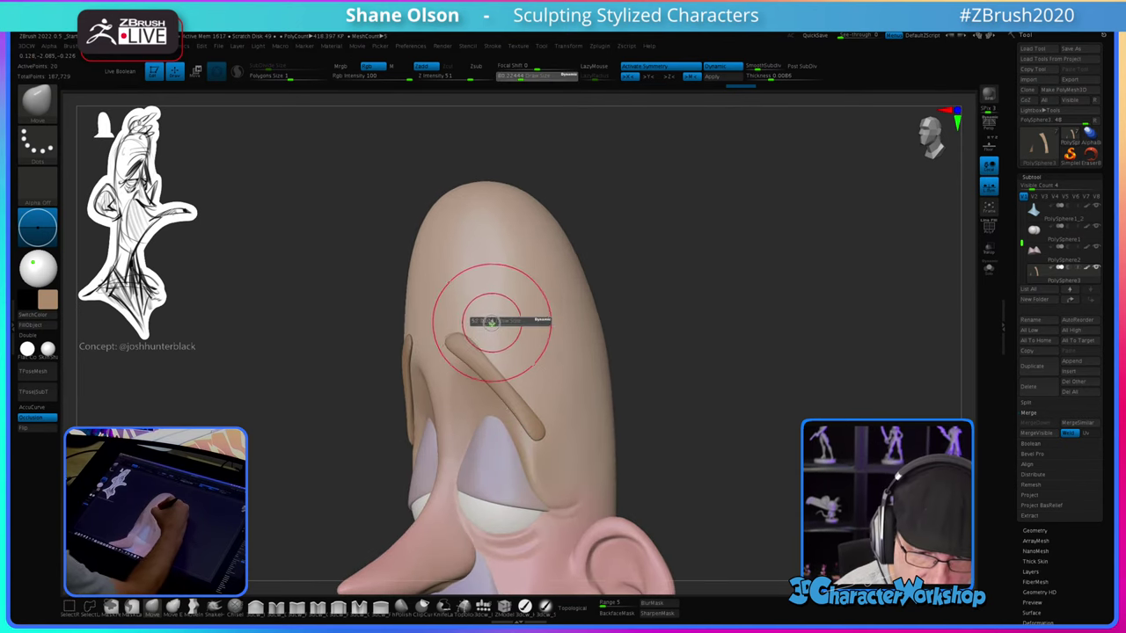
drag(491, 322, 473, 324)
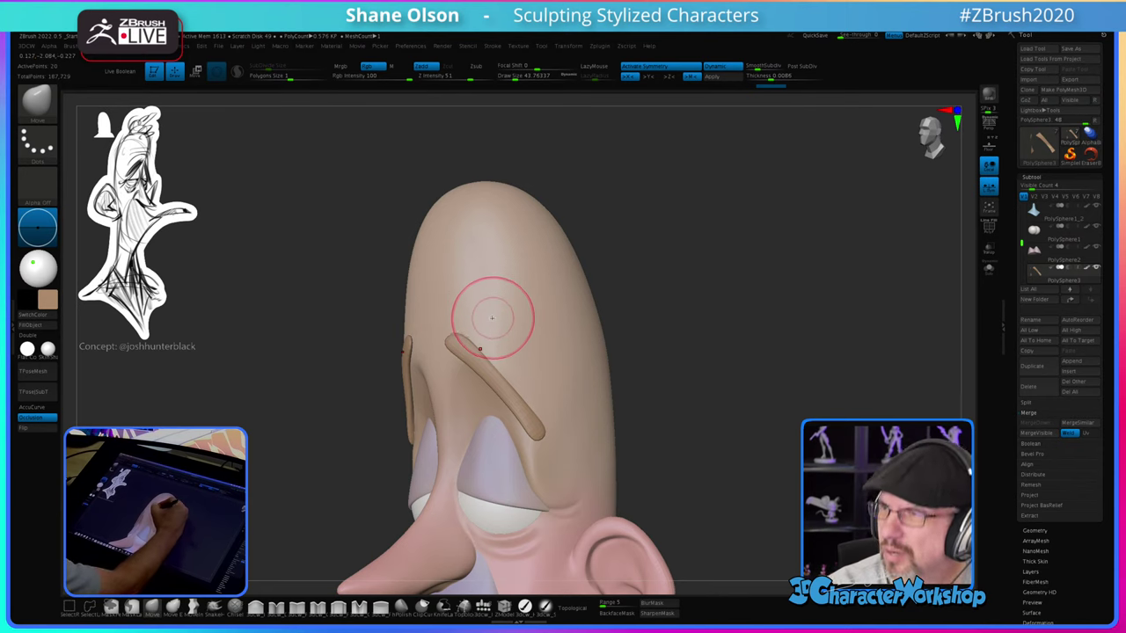
key(bracketleft)
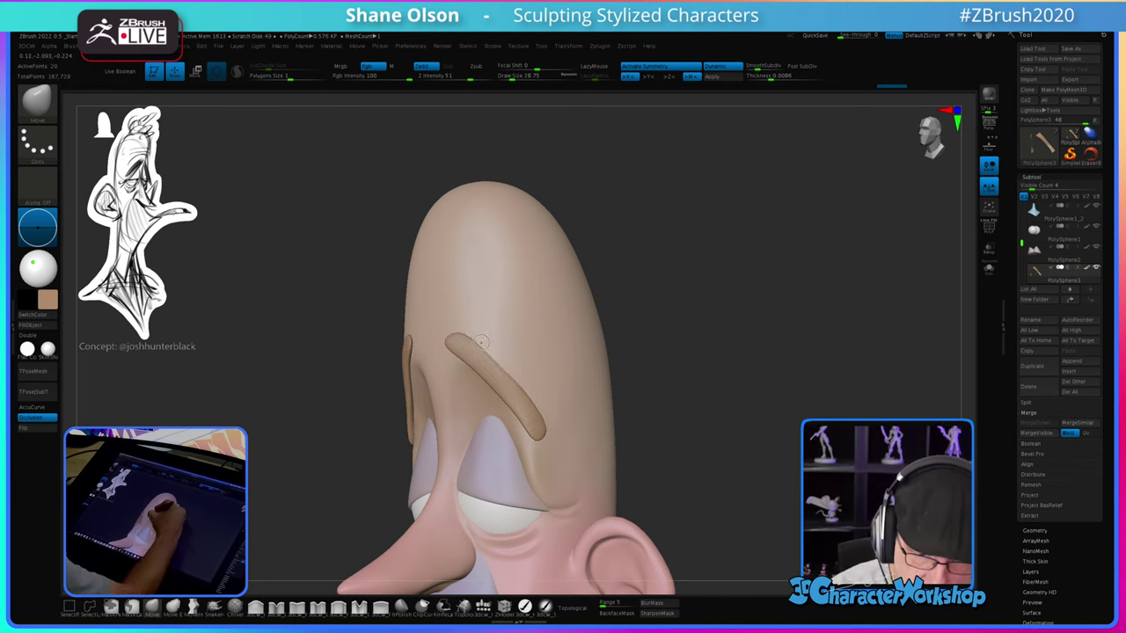
shift+right_drag(546, 395, 649, 419)
shift+right_drag(611, 451, 592, 359)
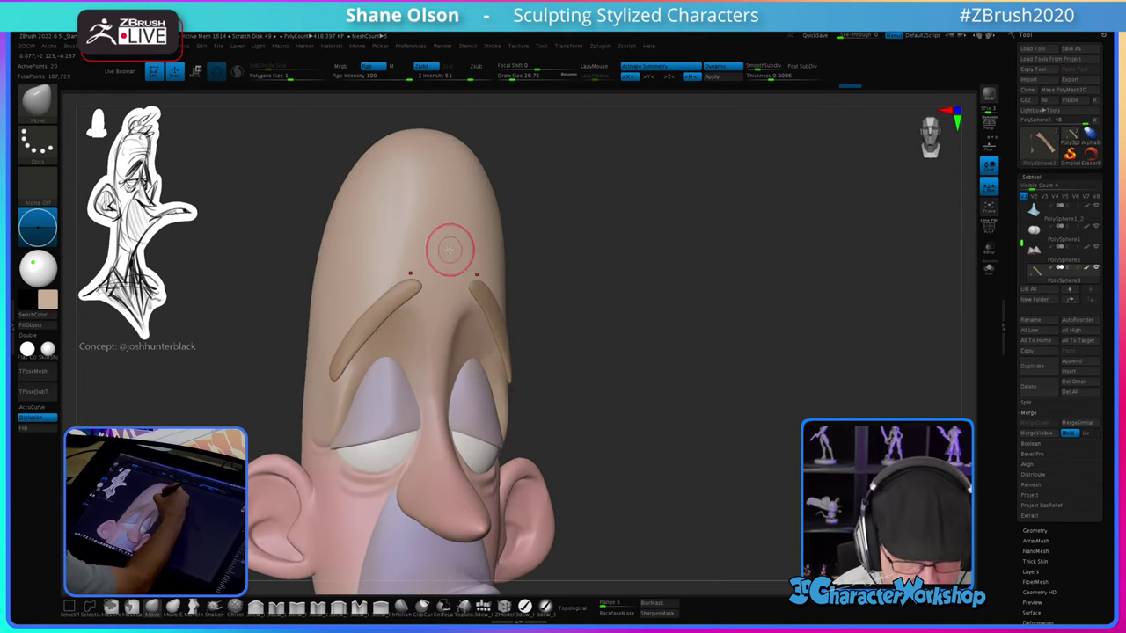
click(49, 301)
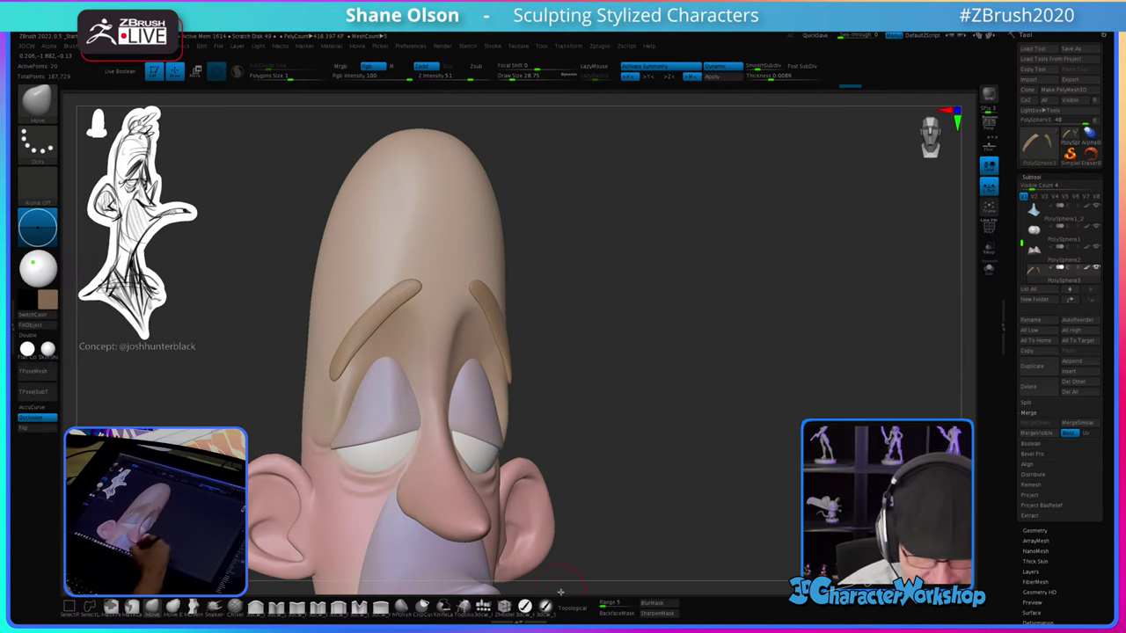
Fill the brows with dark brown, check them from the front, and apply the dynamic subdivision
click(31, 324)
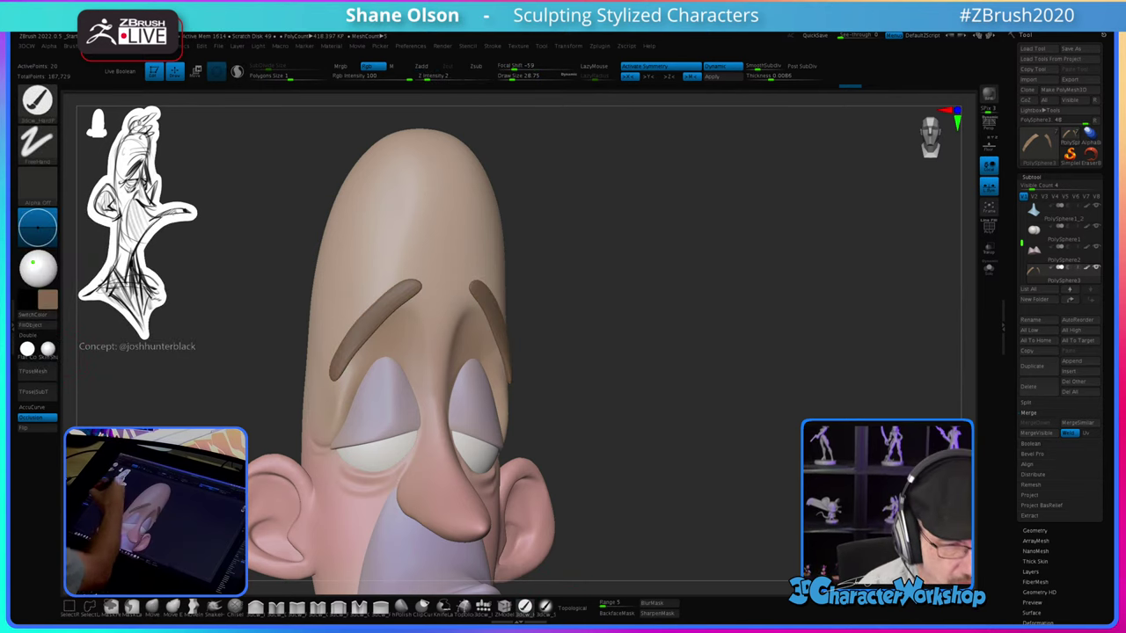
mouse_move(670, 450)
mouse_down()
mouse_move(642, 455)
mouse_move(656, 444)
mouse_up()
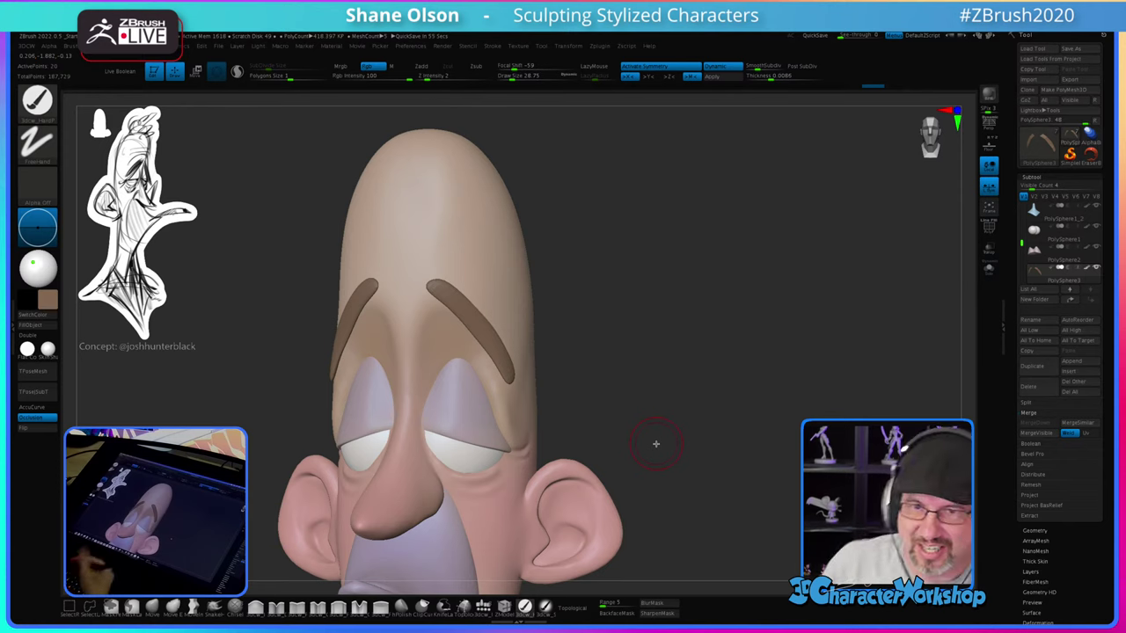
drag(640, 369, 653, 423)
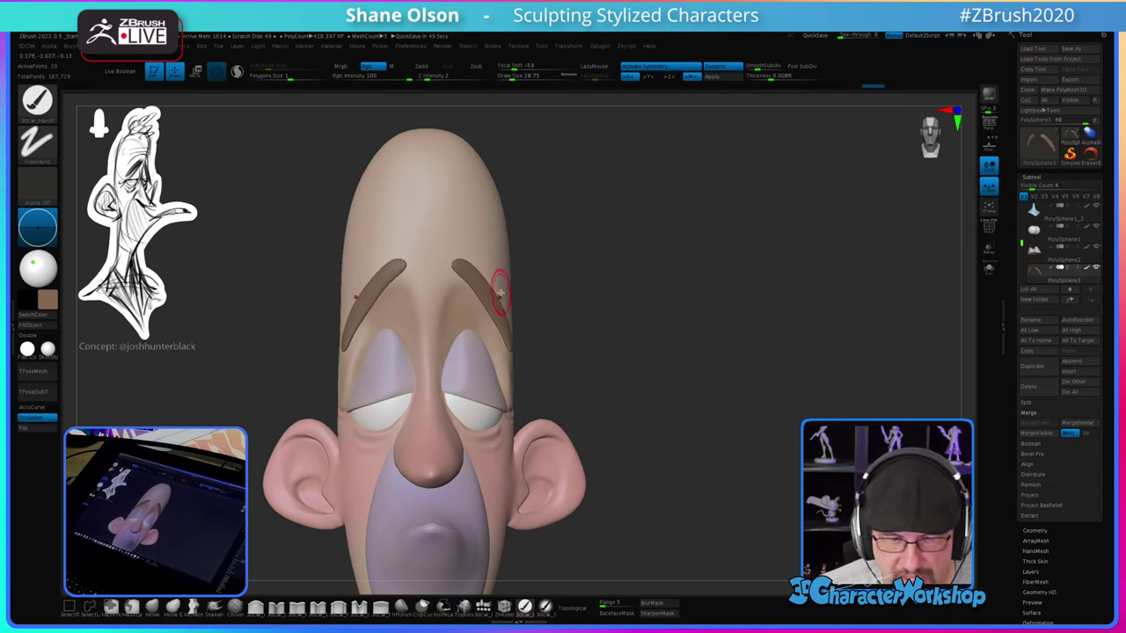
mouse_move(656, 273)
mouse_down()
mouse_move(617, 262)
mouse_move(649, 259)
mouse_move(629, 264)
mouse_move(668, 195)
mouse_up()
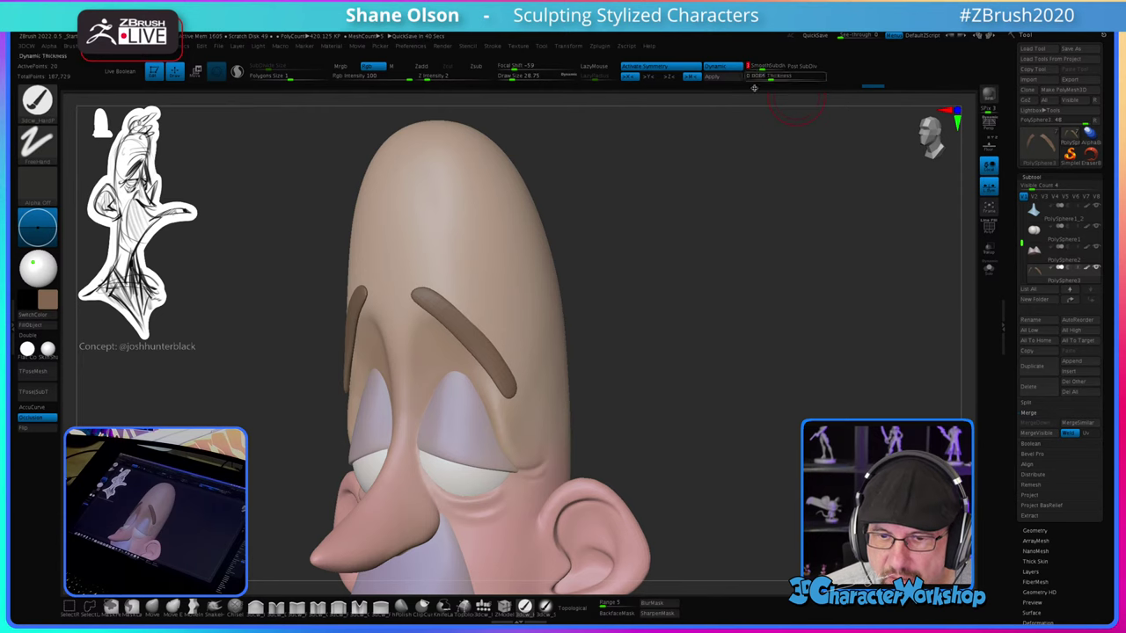
drag(654, 326, 667, 312)
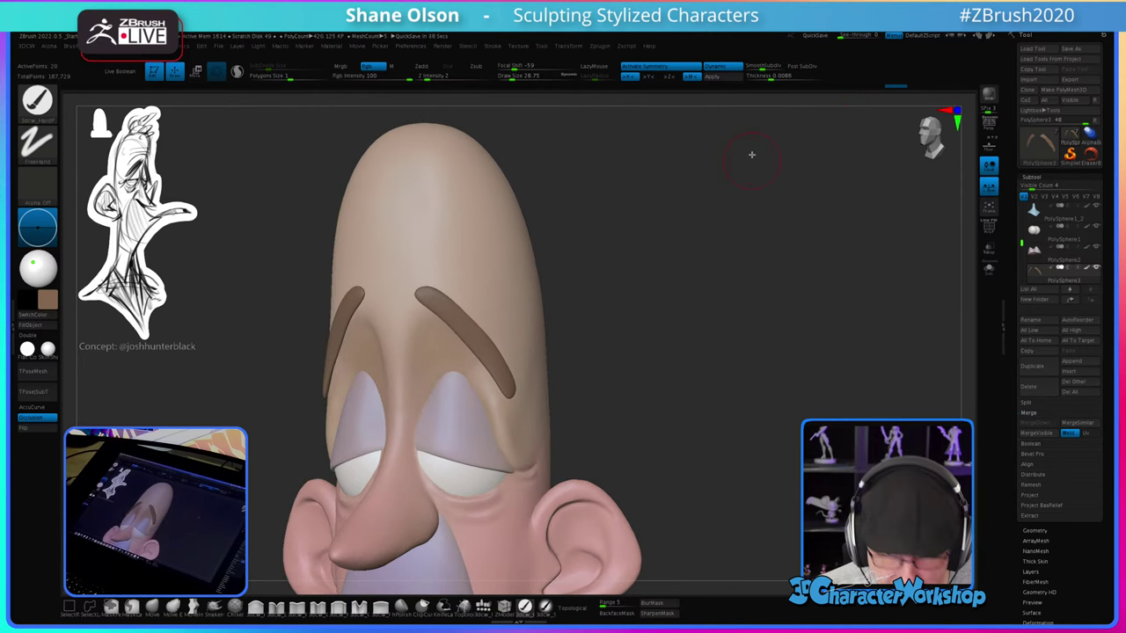
click(716, 77)
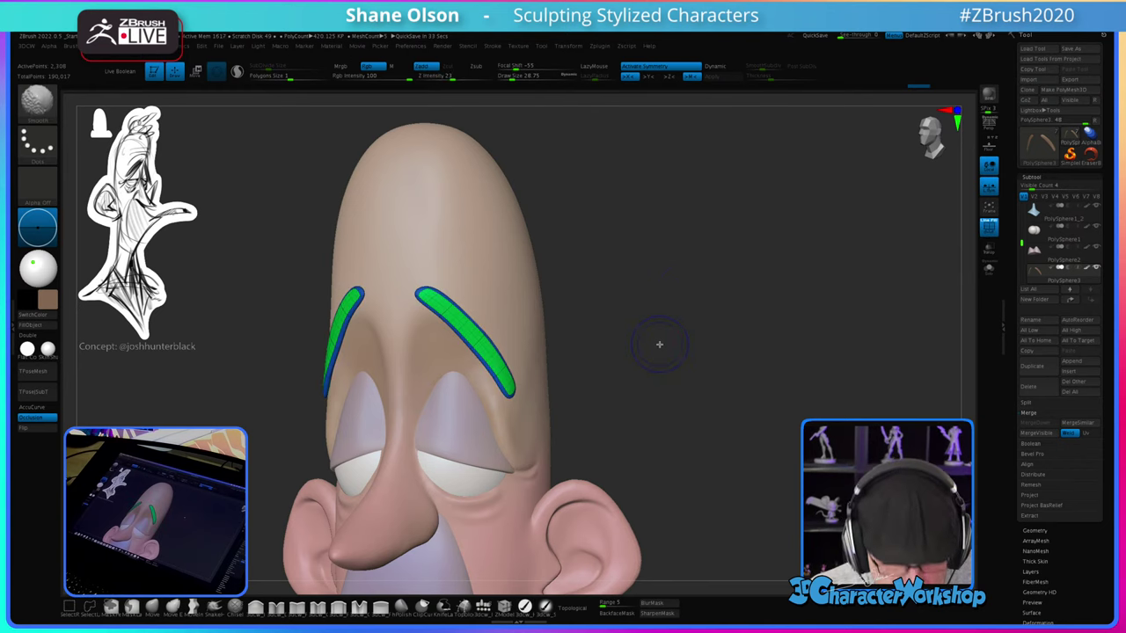
Pick a curve carving brush from the B palette and set its size to about 18
mouse_move(673, 277)
alt+mouse_down()
mouse_move(674, 322)
mouse_move(660, 336)
mouse_move(721, 314)
mouse_move(611, 319)
alt+mouse_up()
key(s)
key(ctrl)
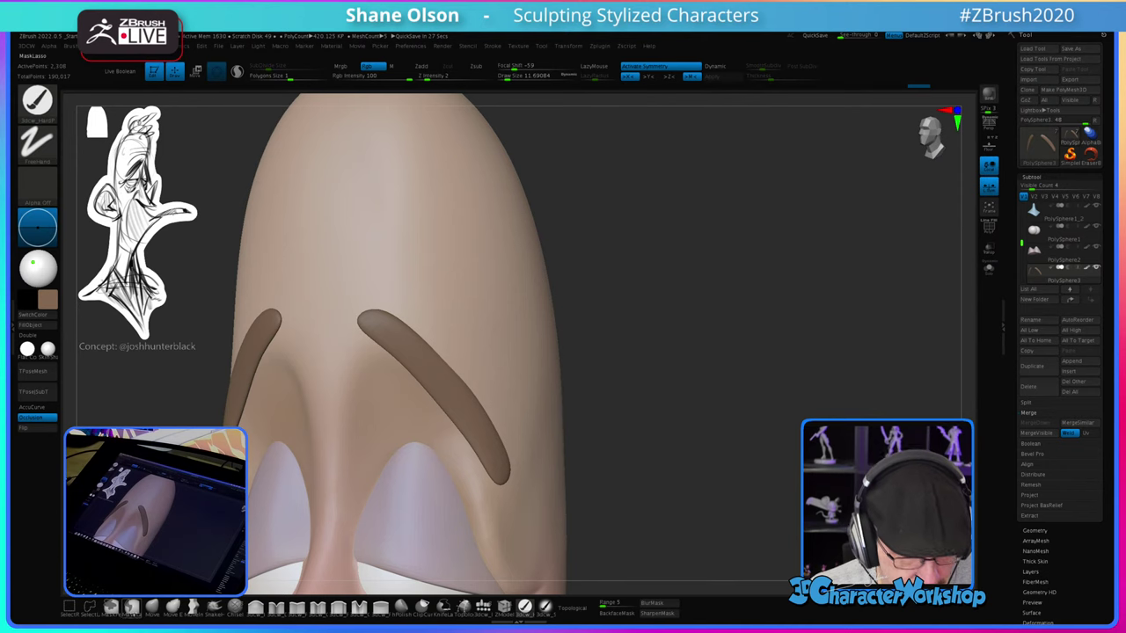
key(b)
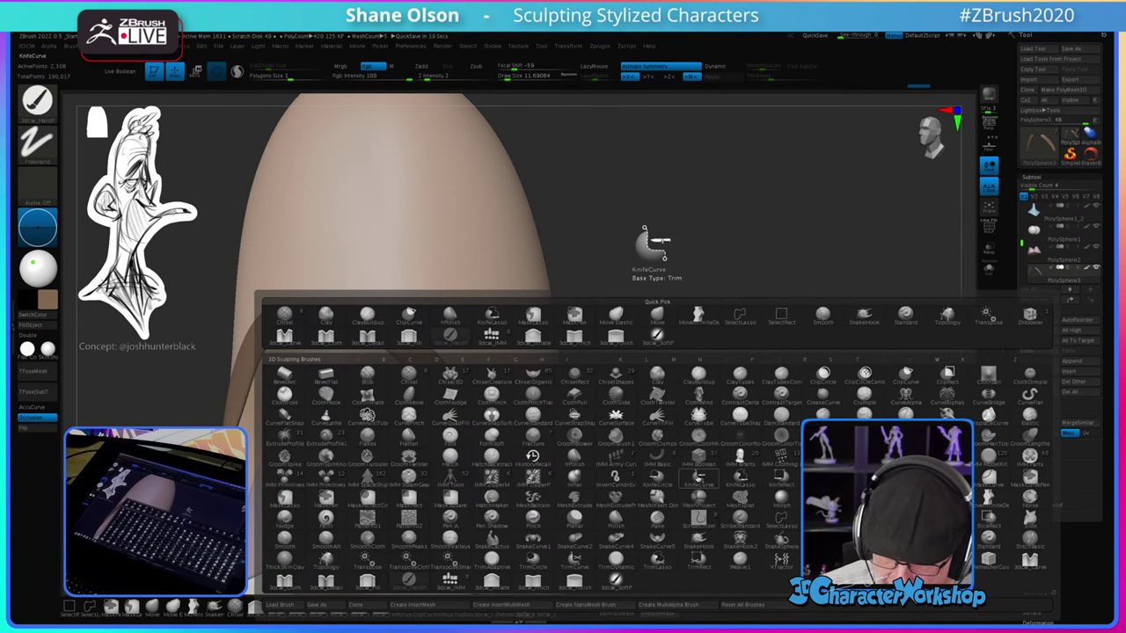
click(739, 521)
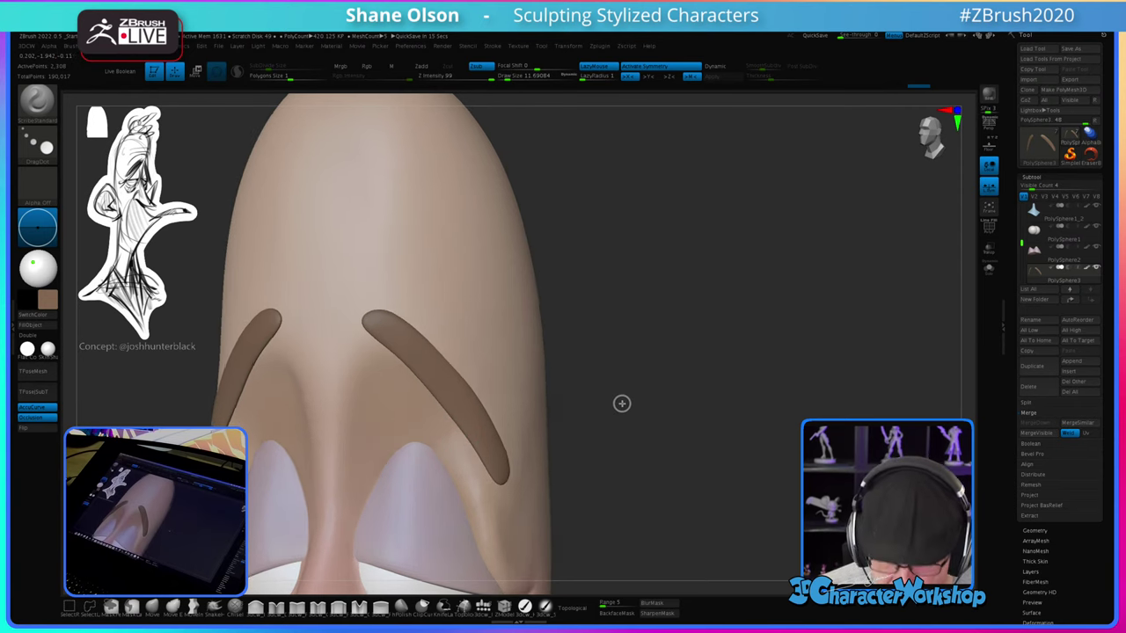
key(s)
click(652, 397)
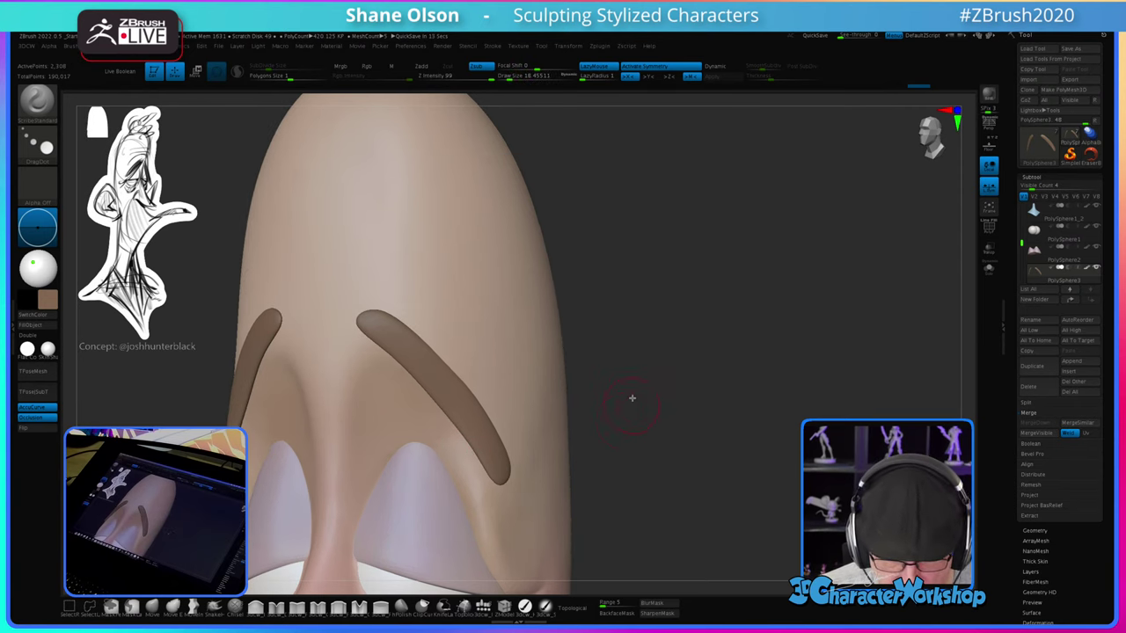
On PolySphere1_4, draw a trial groove across the forehead, then delete that curve
alt+click(510, 242)
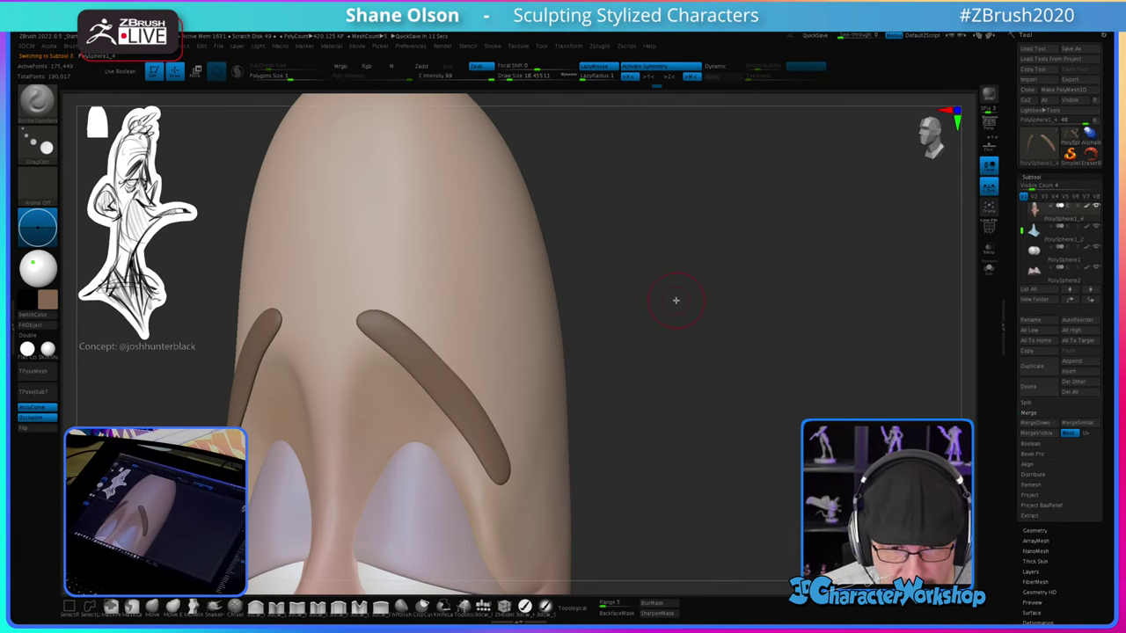
drag(674, 299, 642, 306)
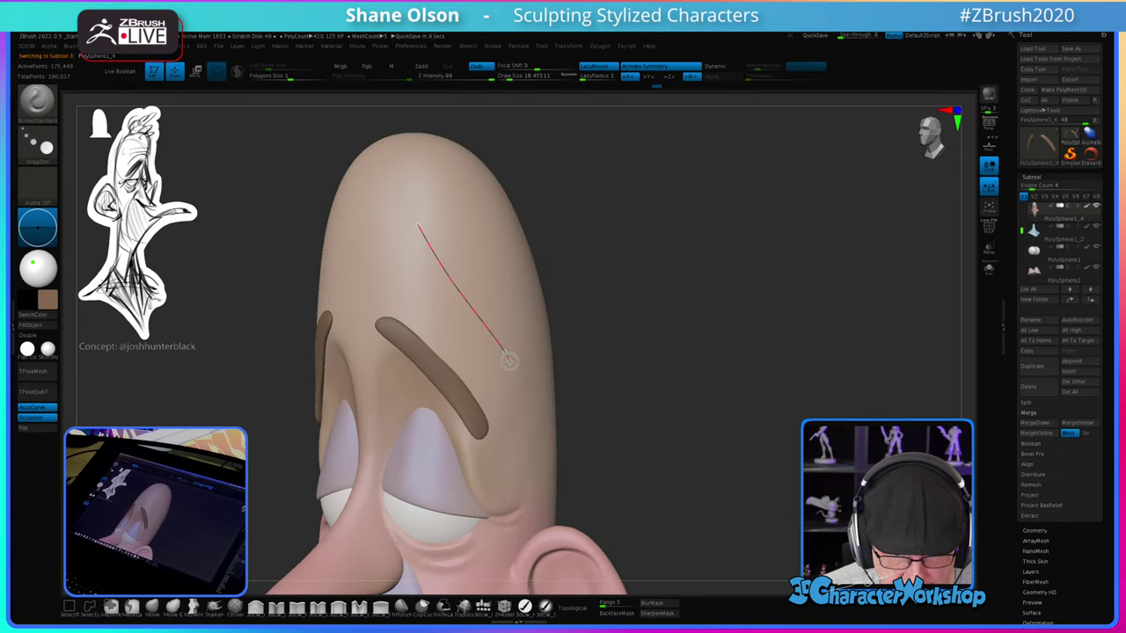
drag(509, 360, 510, 362)
mouse_move(678, 335)
mouse_down()
mouse_move(669, 326)
mouse_move(711, 342)
mouse_move(682, 338)
mouse_move(731, 327)
mouse_move(699, 334)
mouse_up()
drag(545, 406, 421, 227)
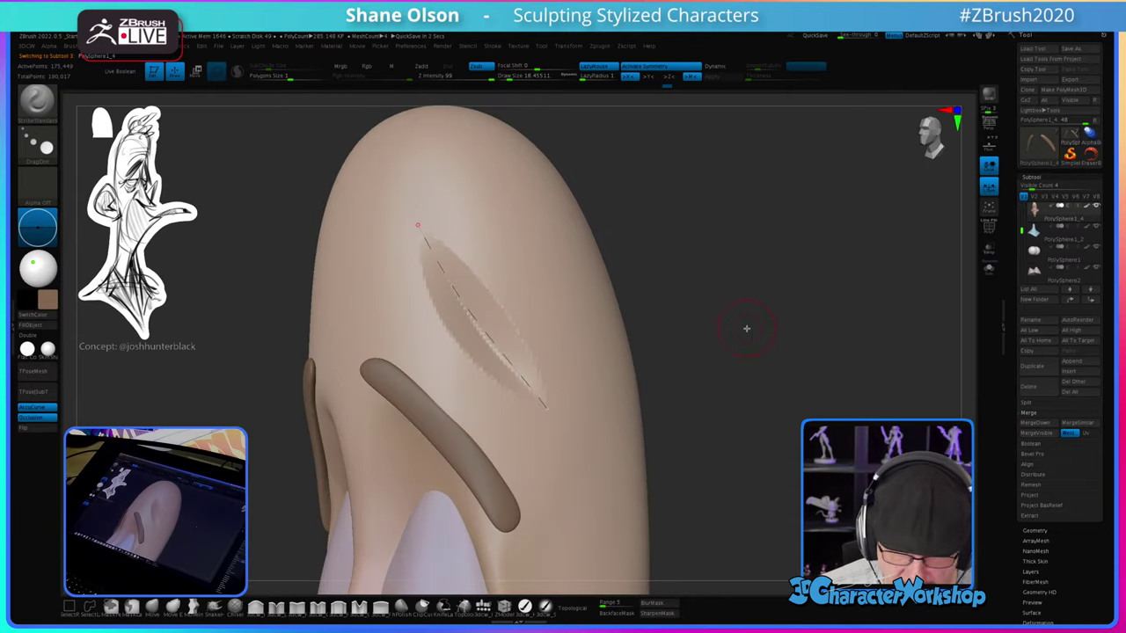
drag(746, 328, 713, 322)
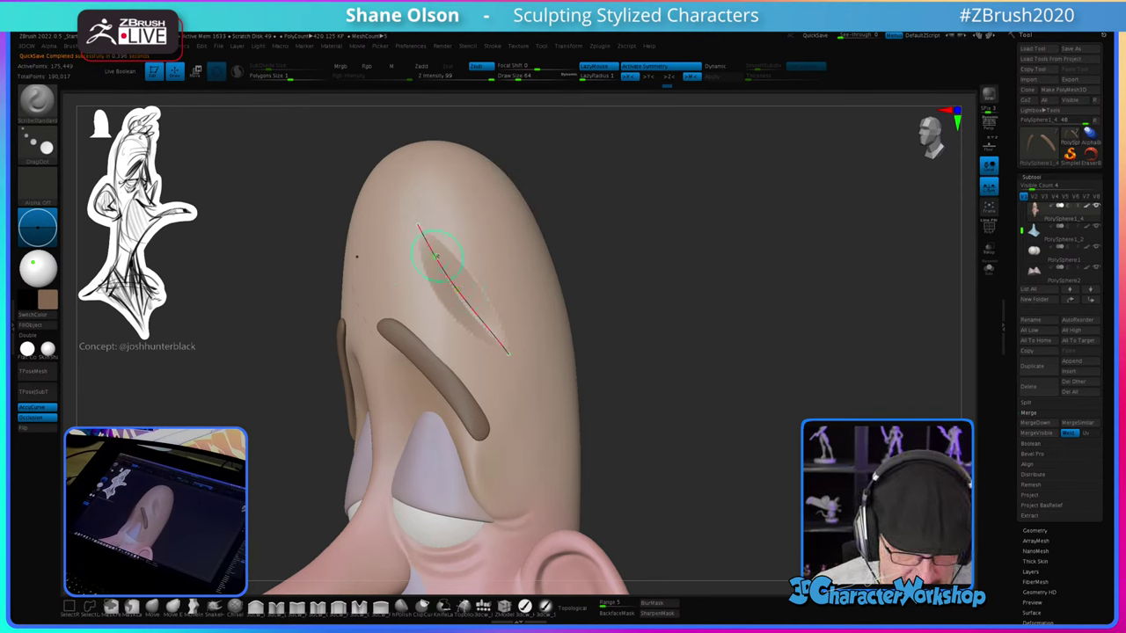
click(681, 309)
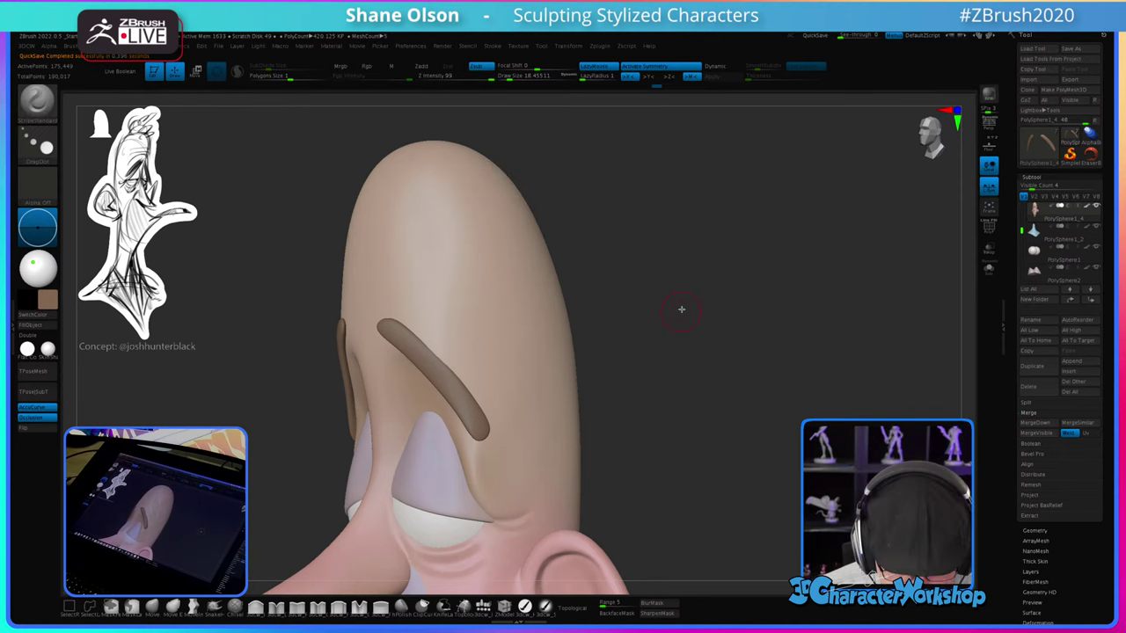
Set the Stroke curve falloff to taper and draw a tapered curve down the forehead
click(495, 47)
click(531, 257)
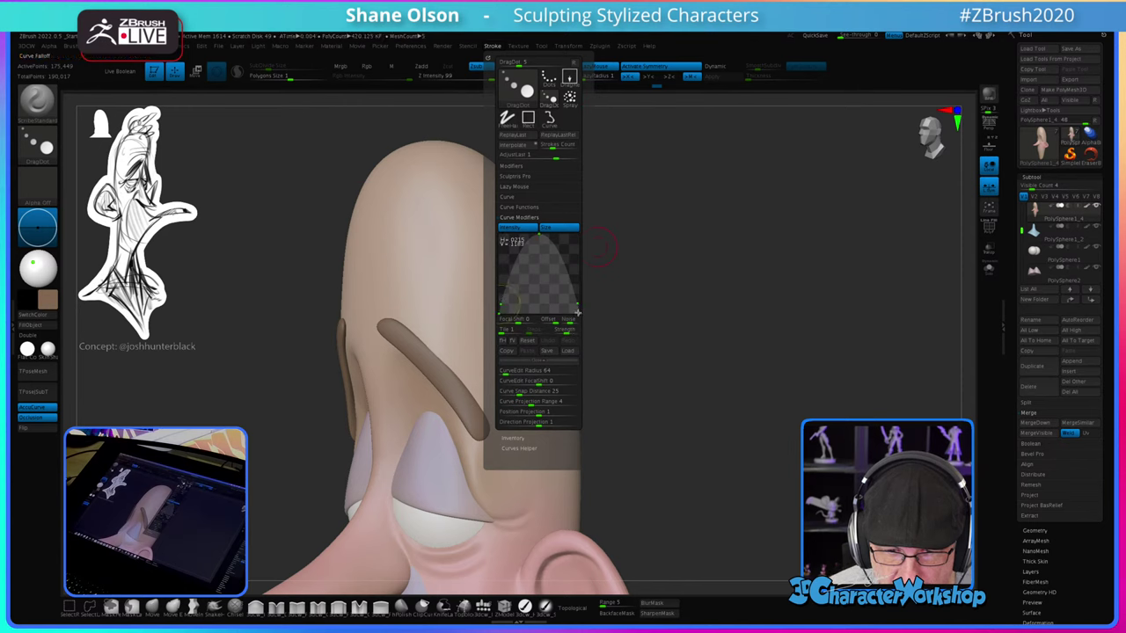
drag(578, 308, 574, 229)
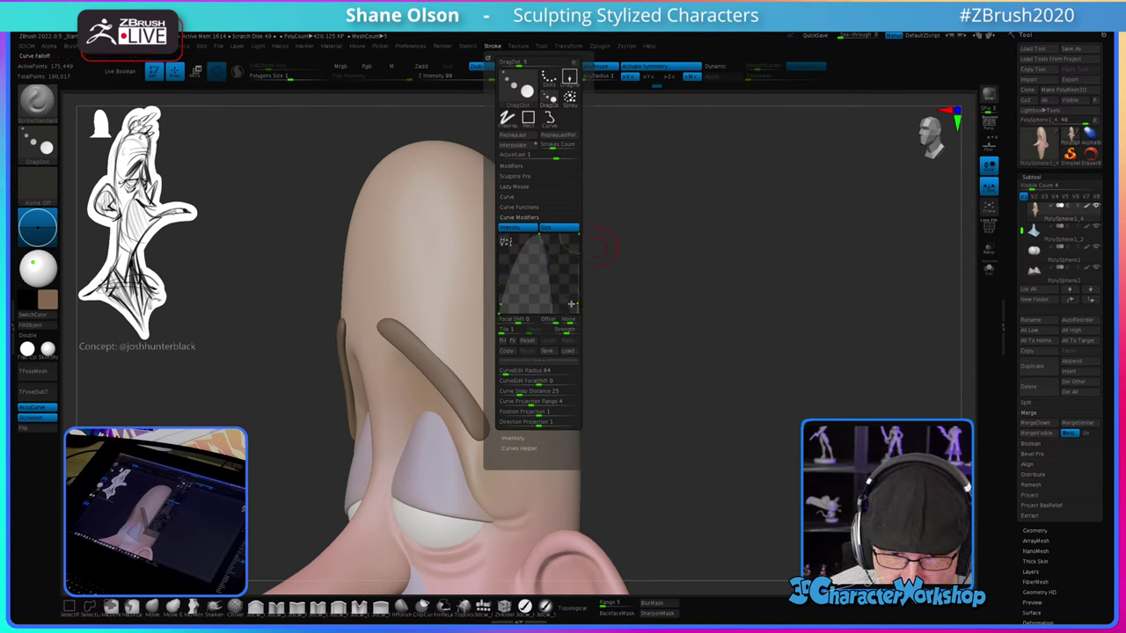
drag(576, 303, 576, 231)
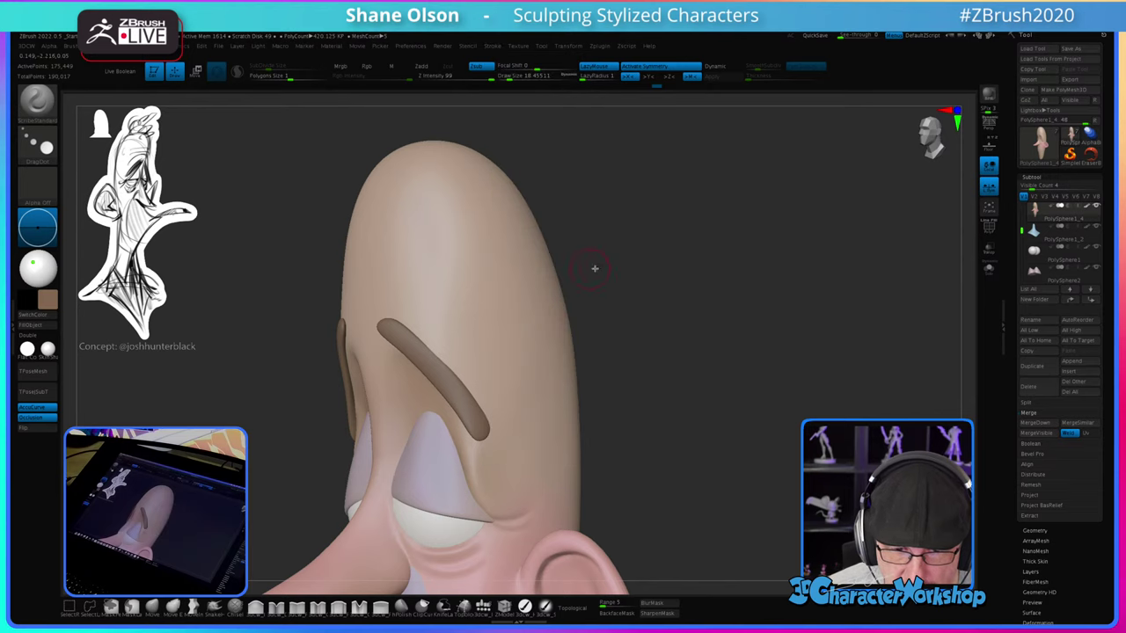
drag(444, 225, 534, 384)
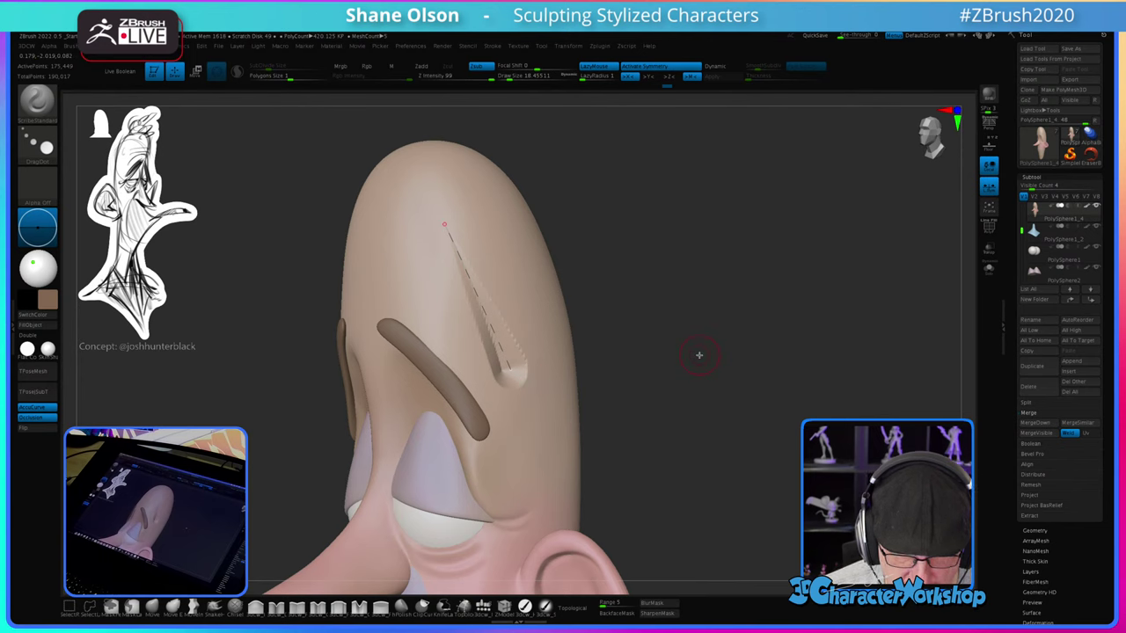
Draw a curved tube down the brow toward the cheek
mouse_move(696, 354)
mouse_down()
mouse_move(656, 307)
mouse_move(668, 309)
mouse_move(660, 337)
mouse_move(633, 303)
mouse_up()
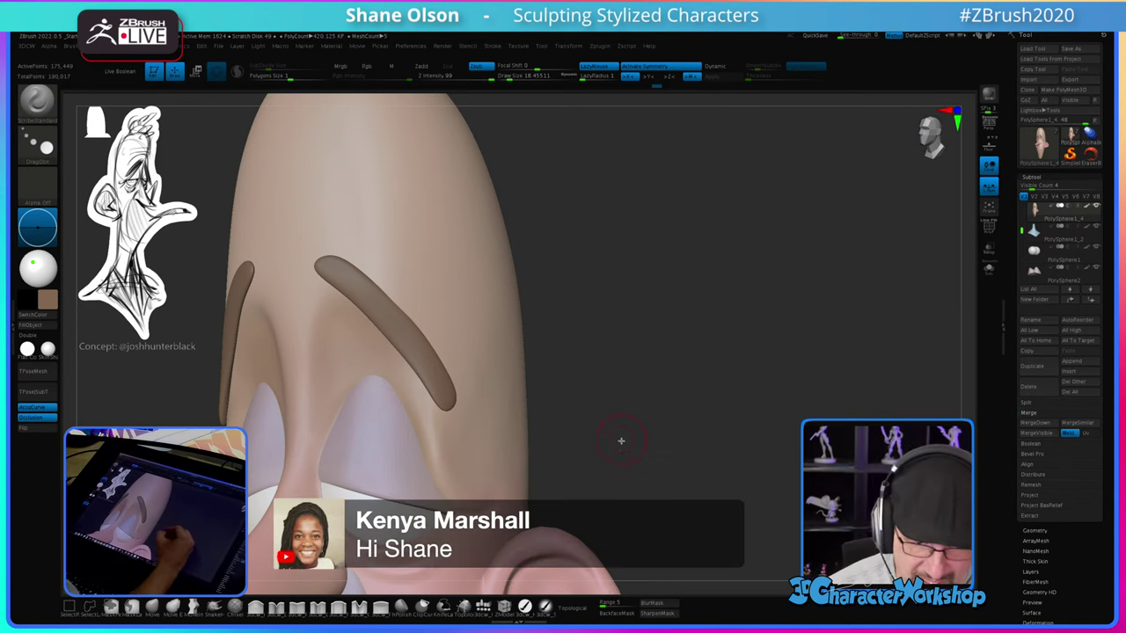
mouse_move(621, 441)
mouse_down()
mouse_move(654, 395)
mouse_move(646, 412)
mouse_move(636, 382)
mouse_move(639, 410)
mouse_move(648, 393)
mouse_up()
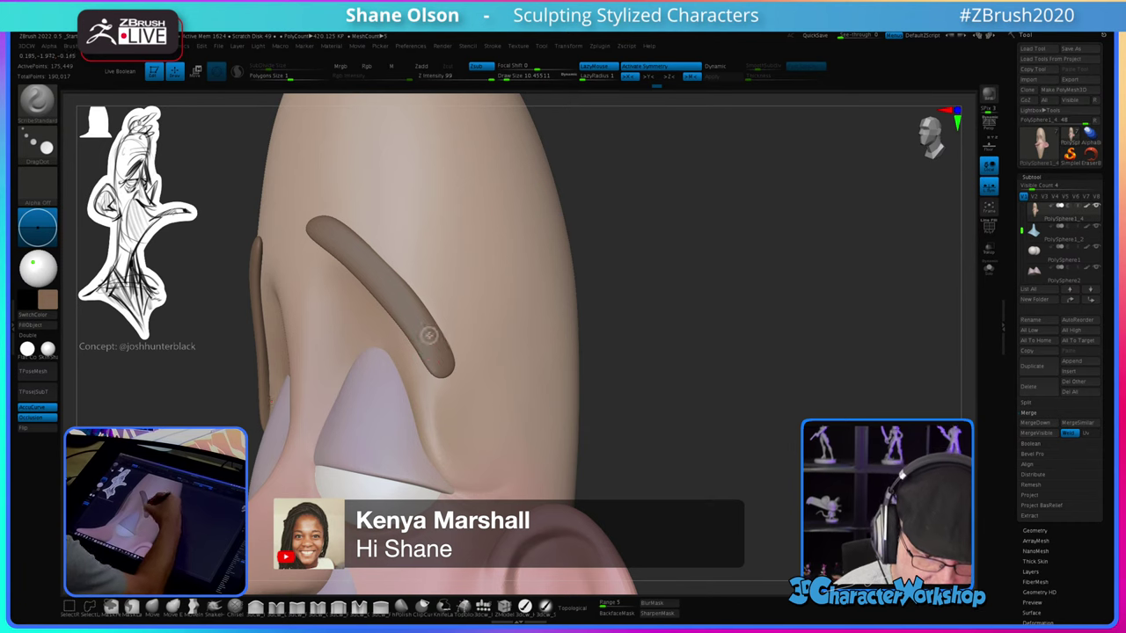
drag(428, 335, 493, 440)
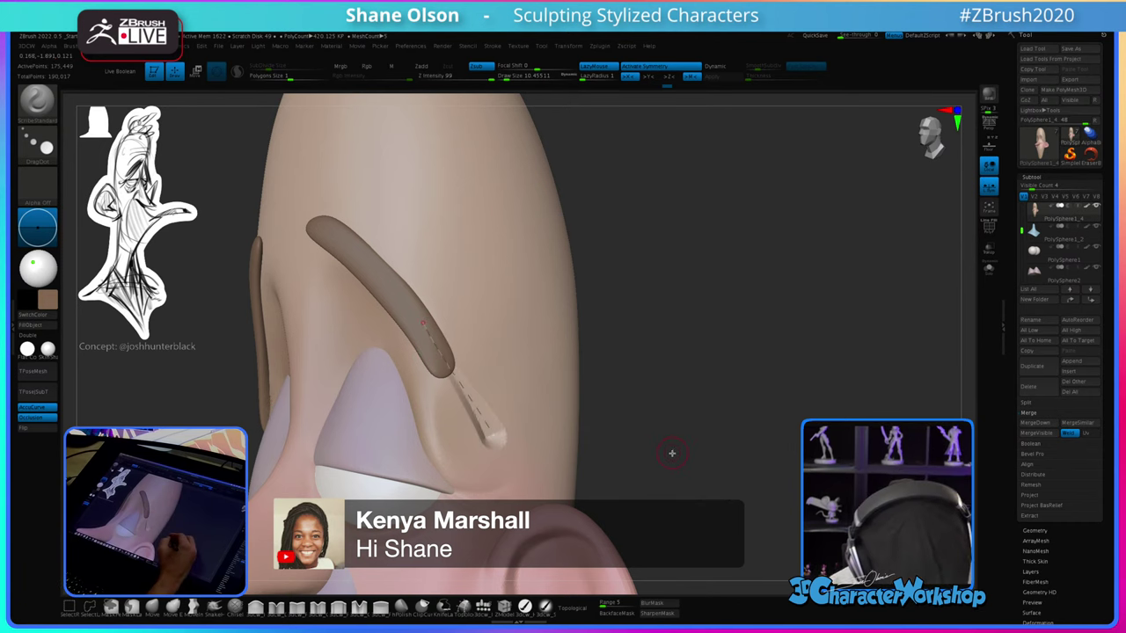
key(shift)
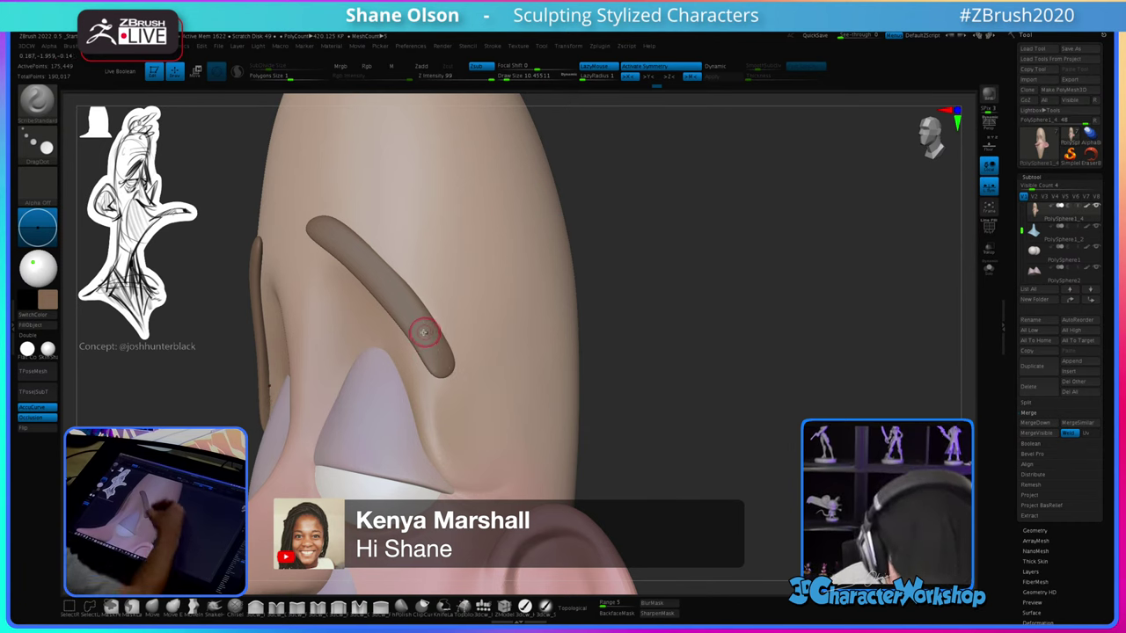
Make the brown brow stroke active and inspect its polyframe from several angles
alt+click(430, 319)
key(shift+f)
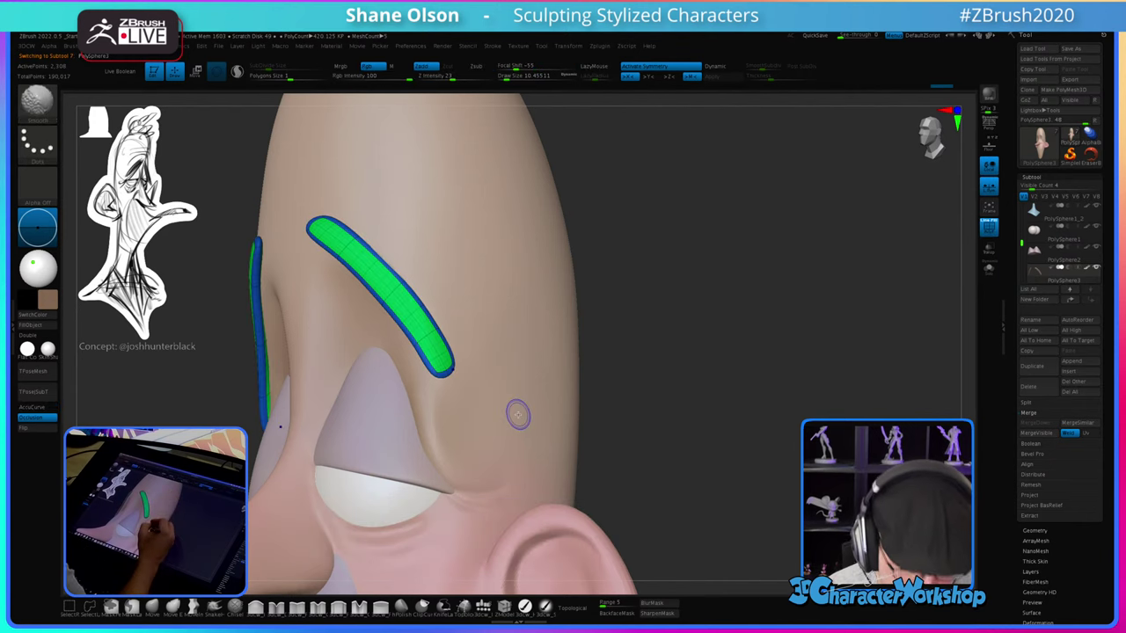
mouse_move(691, 457)
mouse_down()
mouse_move(703, 452)
mouse_move(697, 460)
mouse_up()
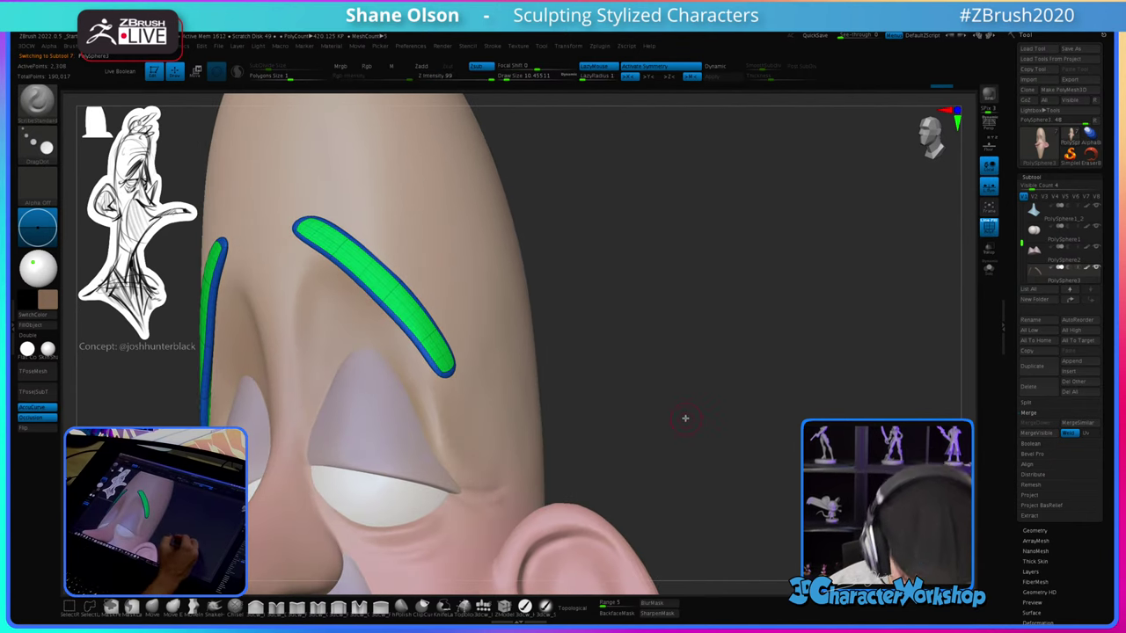
drag(684, 414, 600, 443)
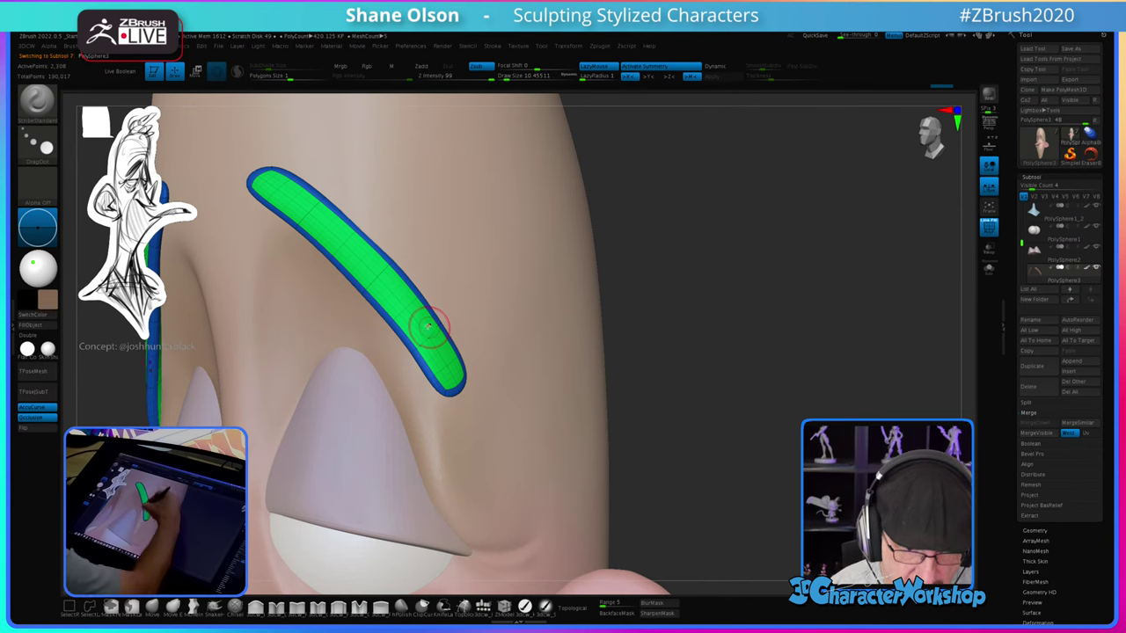
key(shift+f)
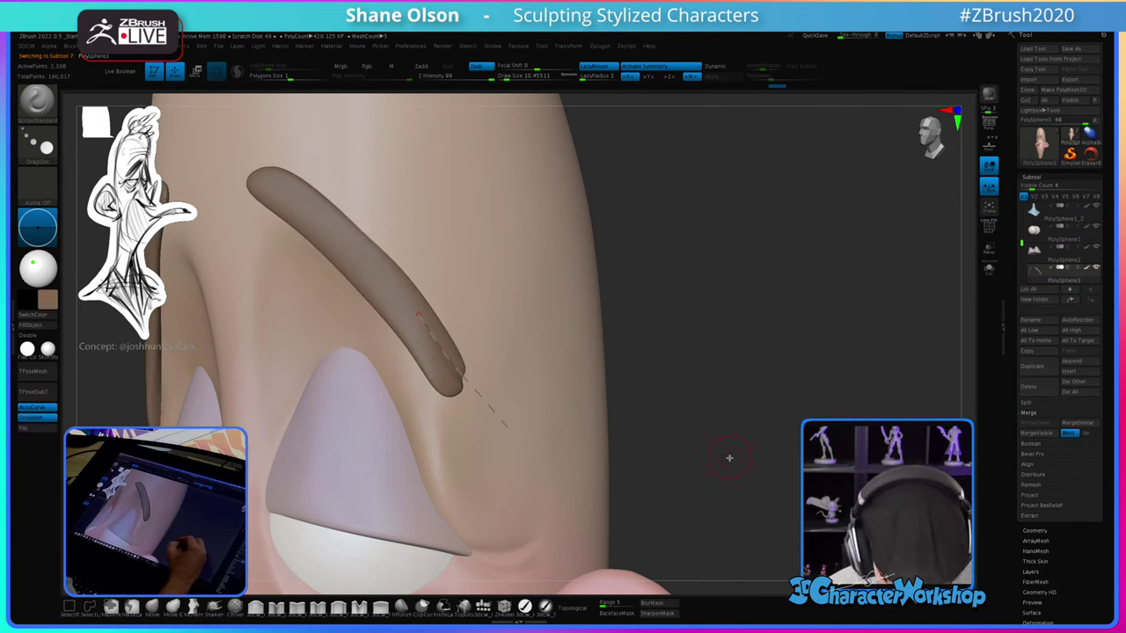
mouse_move(729, 455)
mouse_down()
mouse_move(699, 474)
mouse_move(727, 465)
mouse_up()
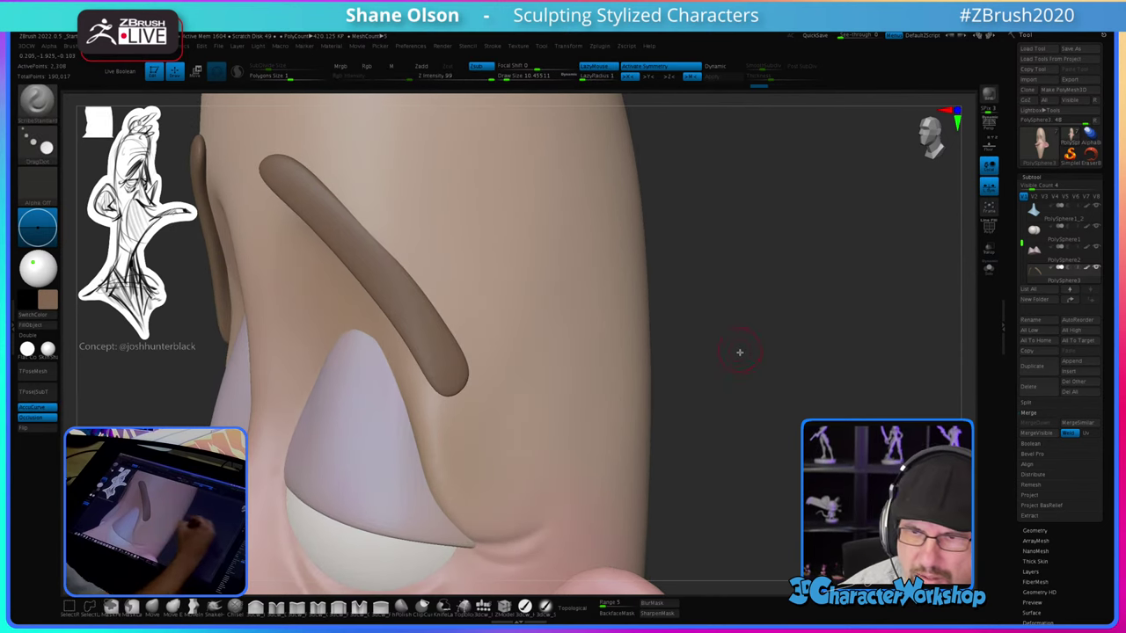
drag(723, 365, 718, 373)
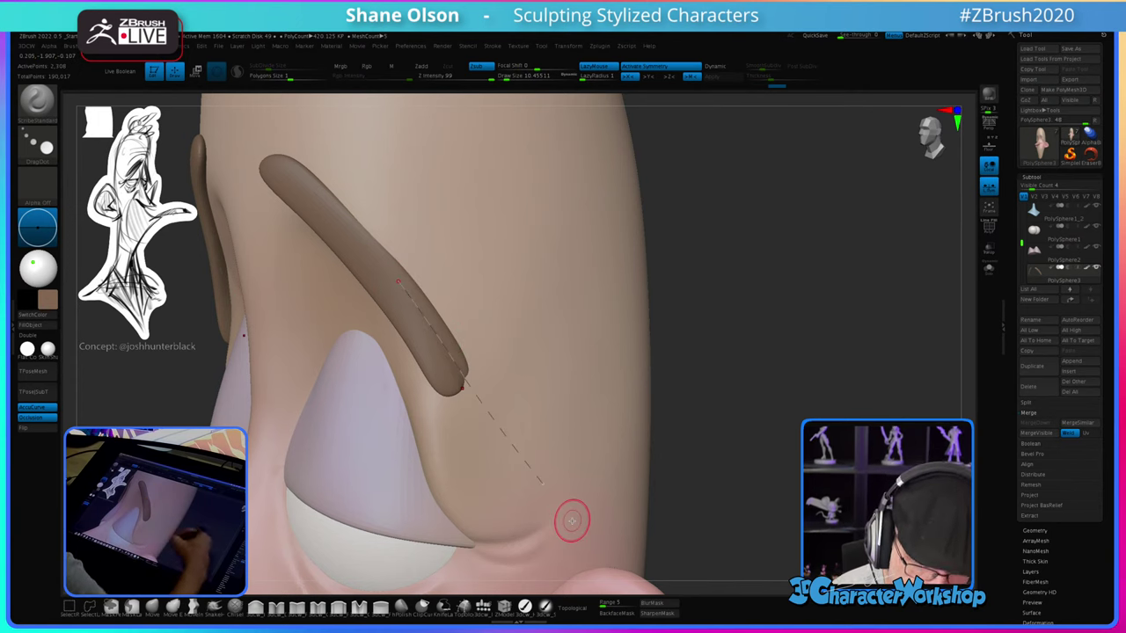
drag(686, 493, 761, 462)
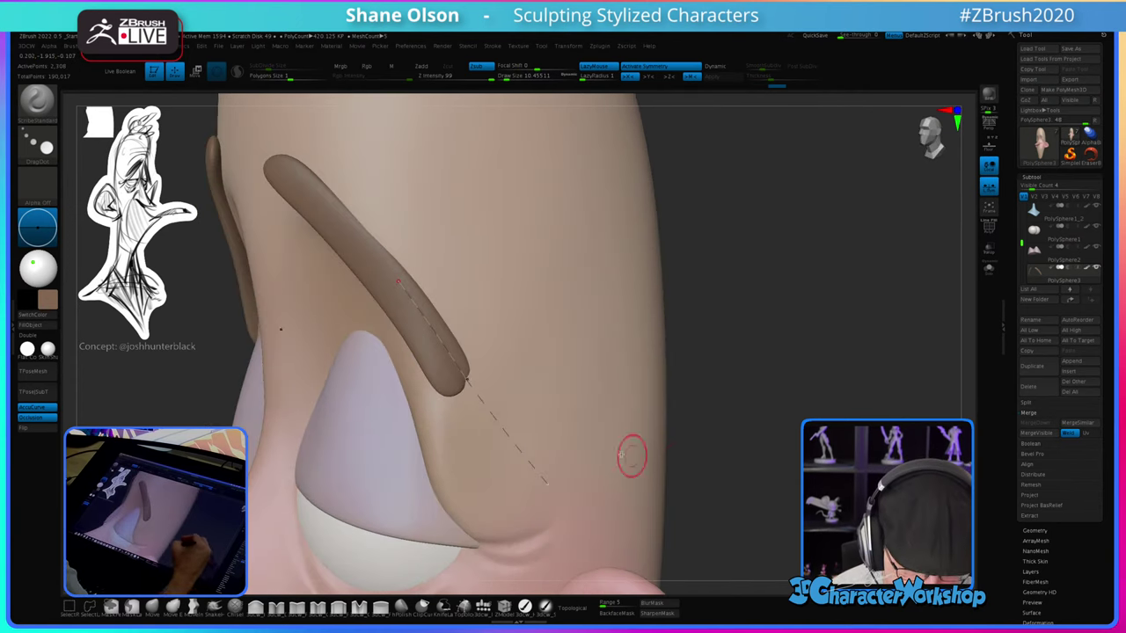
mouse_move(682, 462)
mouse_down()
mouse_move(733, 458)
mouse_move(743, 439)
mouse_move(748, 452)
mouse_up()
Switch to a carving brush with smoothed strokes using B-key shortcuts
key(b)
key(c)
key(b)
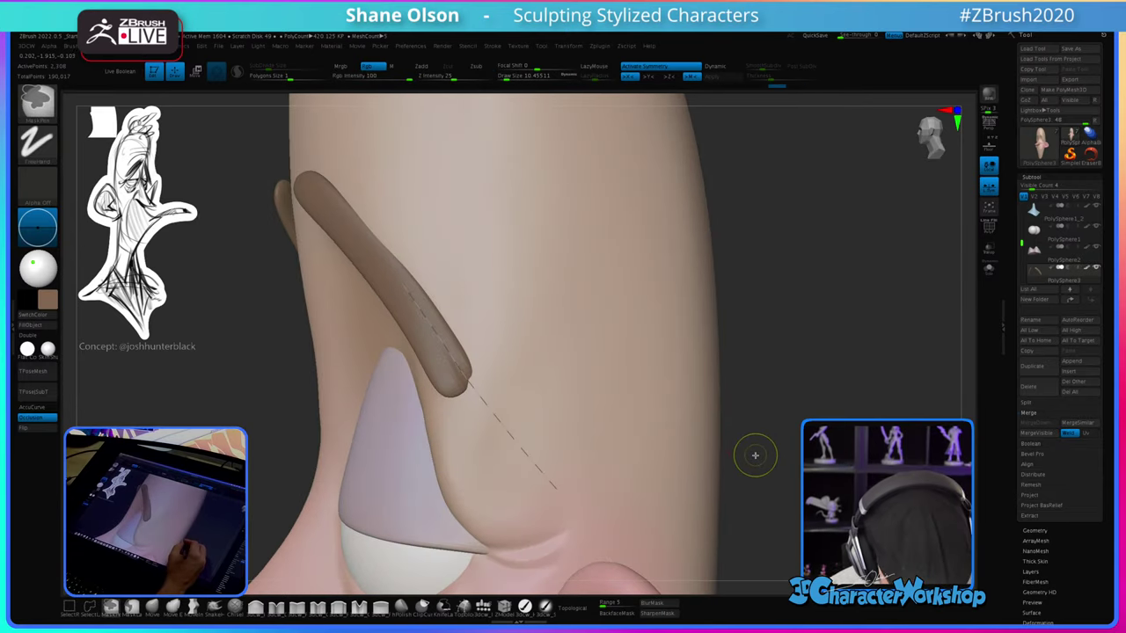
key(b)
key(d)
key(s)
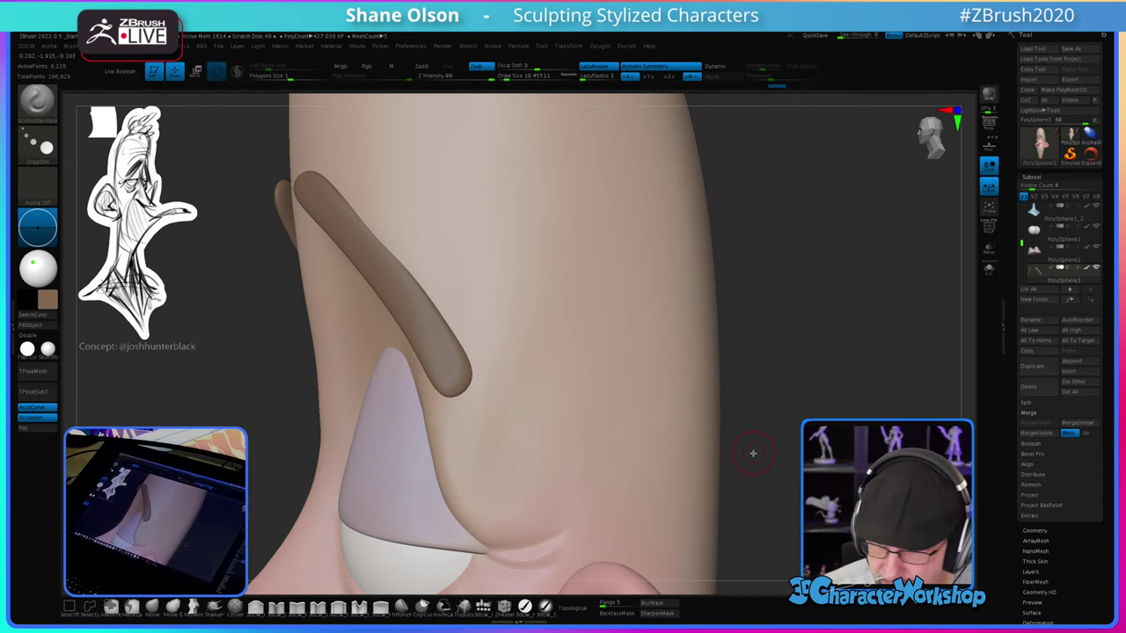
Raise the brow pieces' subdivision level with Ctrl+D from Tool > Geometry
click(1042, 531)
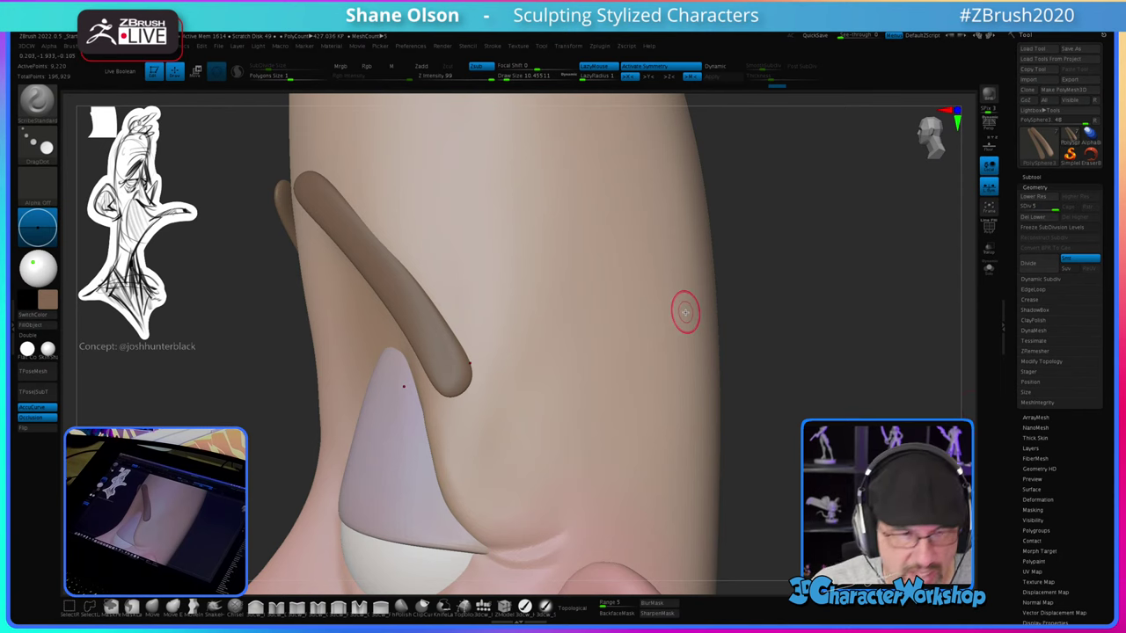
key(ctrl)
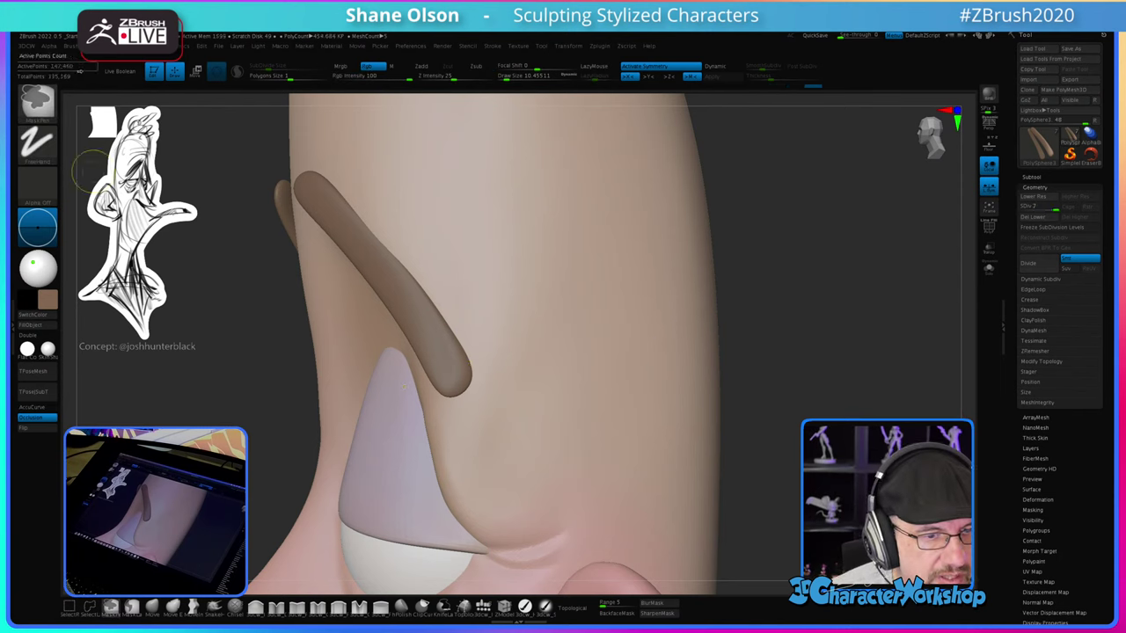
key(d)
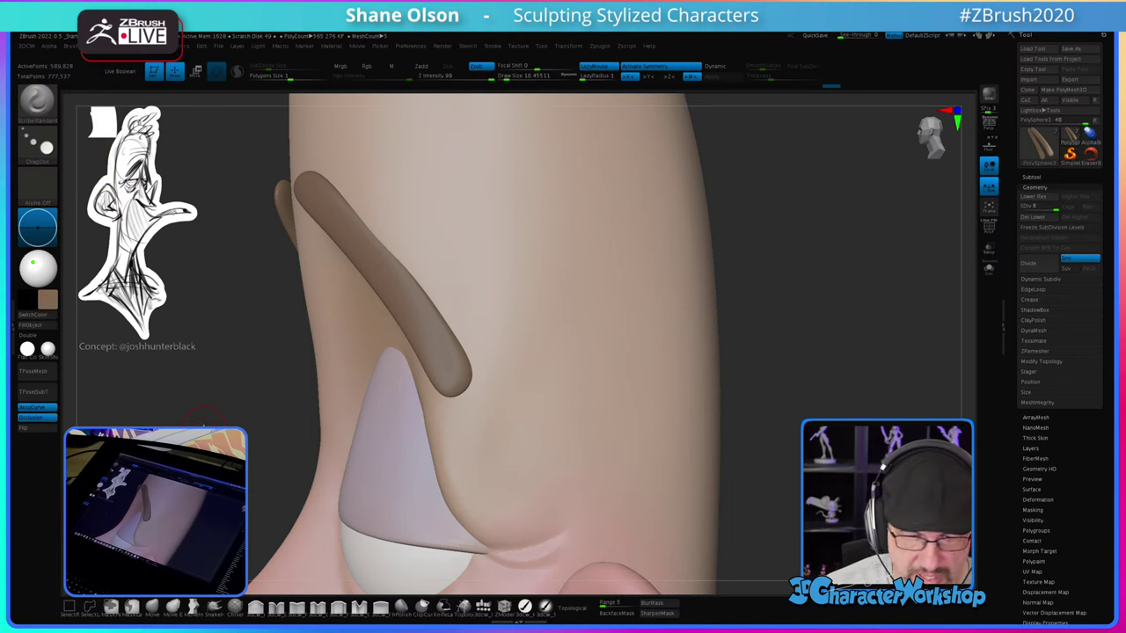
mouse_move(204, 419)
mouse_down()
mouse_move(498, 432)
mouse_move(481, 456)
mouse_move(402, 478)
mouse_up()
Switch to the Move brush and orbit around the head to review the brows and ear
key(b)
key(s)
key(t)
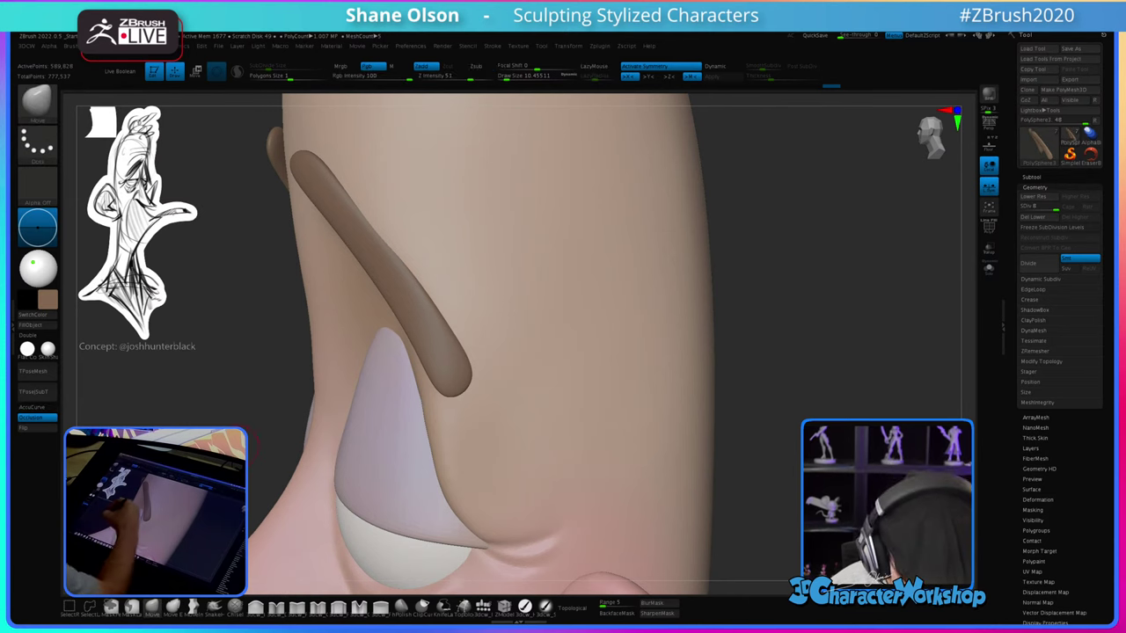
key(s)
mouse_move(246, 440)
mouse_down()
mouse_move(377, 214)
mouse_move(402, 251)
mouse_move(407, 244)
mouse_up()
mouse_move(264, 370)
mouse_down()
mouse_move(414, 256)
mouse_move(386, 230)
mouse_move(515, 254)
mouse_move(533, 241)
mouse_up()
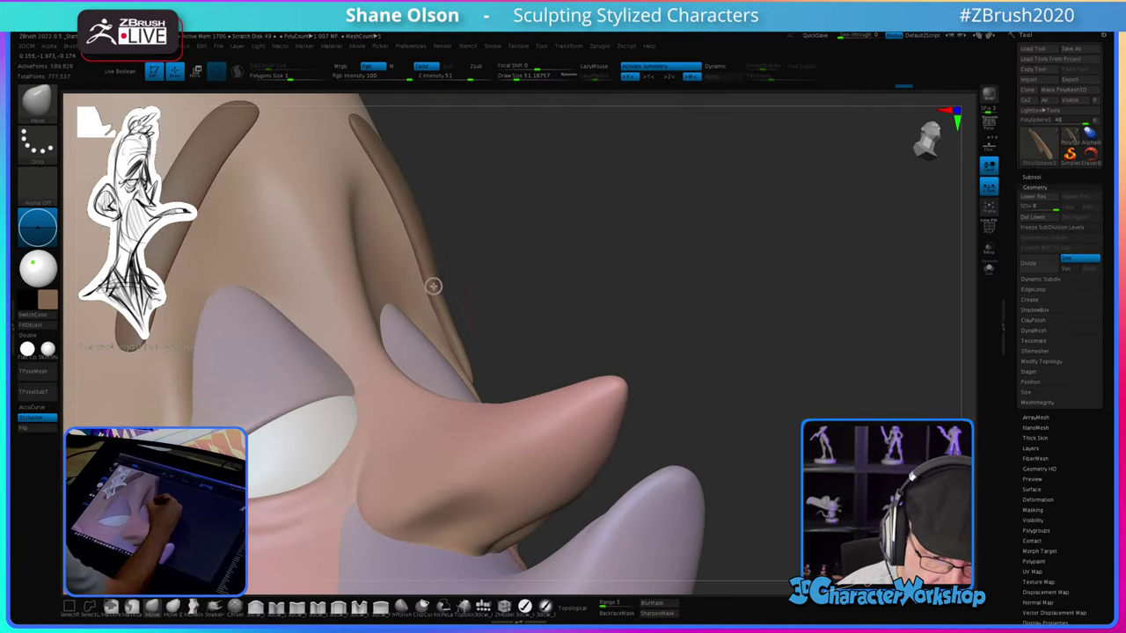
mouse_move(451, 309)
mouse_down()
mouse_move(492, 352)
mouse_move(478, 364)
mouse_up()
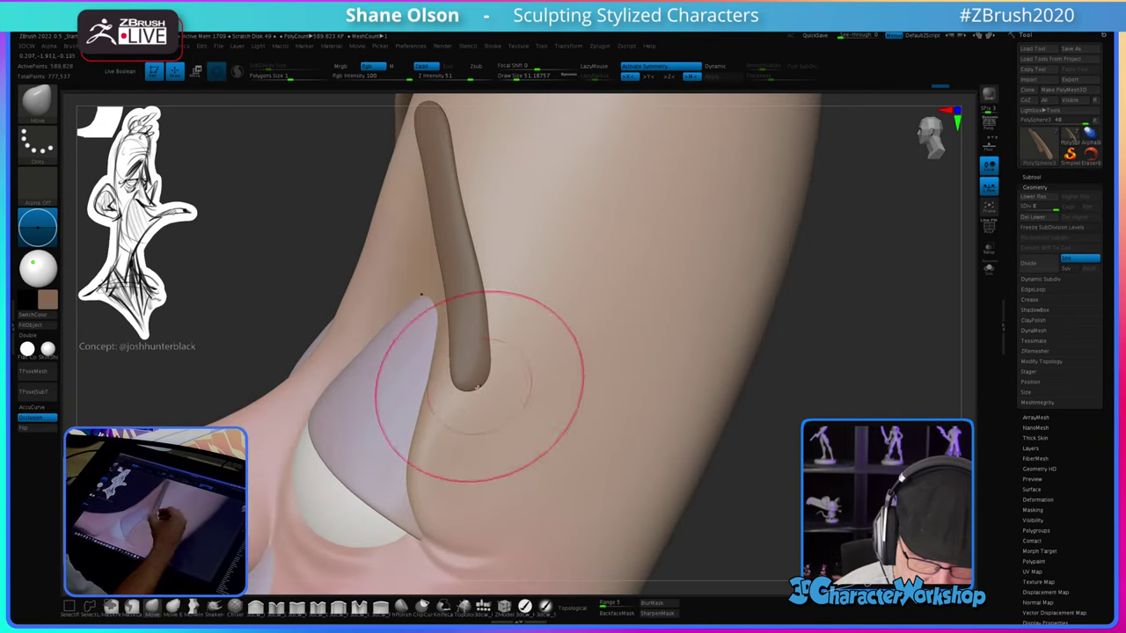
mouse_move(476, 388)
right_down()
mouse_move(515, 276)
mouse_move(529, 426)
mouse_move(516, 352)
mouse_move(560, 364)
mouse_move(536, 375)
mouse_move(552, 350)
mouse_move(421, 316)
mouse_move(448, 282)
mouse_move(442, 306)
right_up()
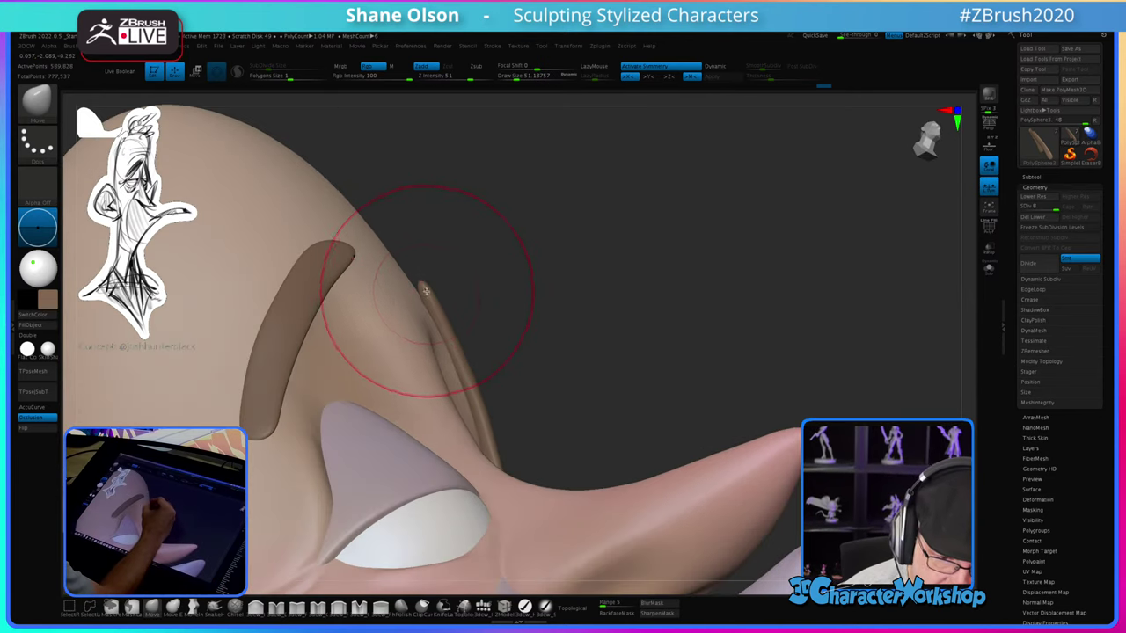
mouse_move(480, 267)
right_down()
mouse_move(466, 272)
mouse_move(442, 333)
mouse_move(520, 314)
mouse_move(490, 326)
mouse_move(477, 293)
right_up()
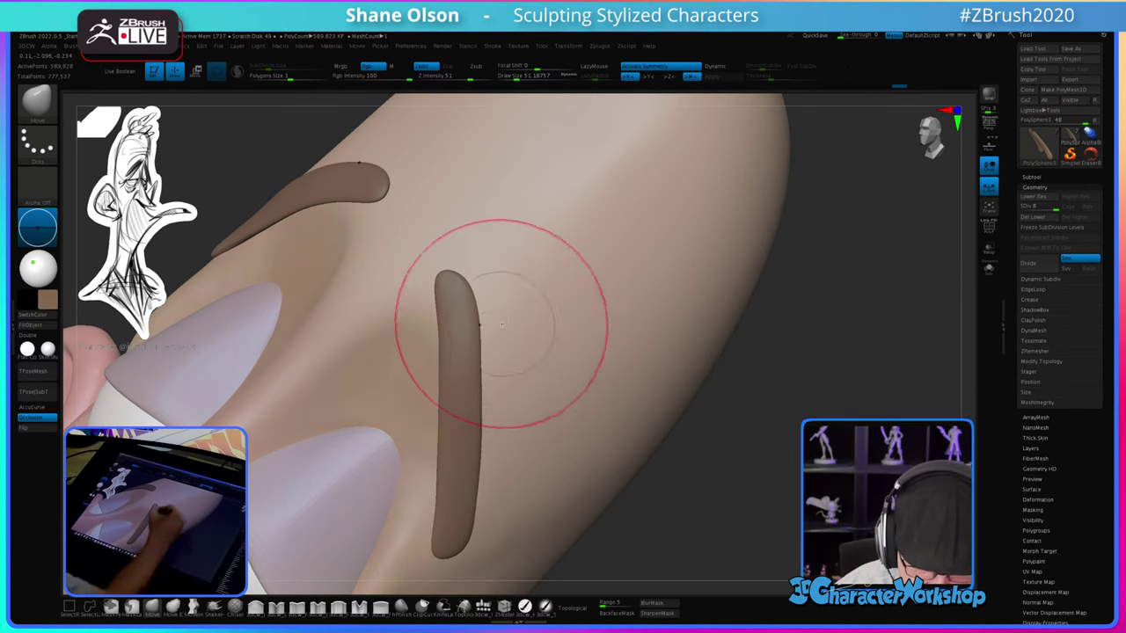
mouse_move(493, 271)
right_down()
mouse_move(502, 294)
mouse_move(466, 302)
right_up()
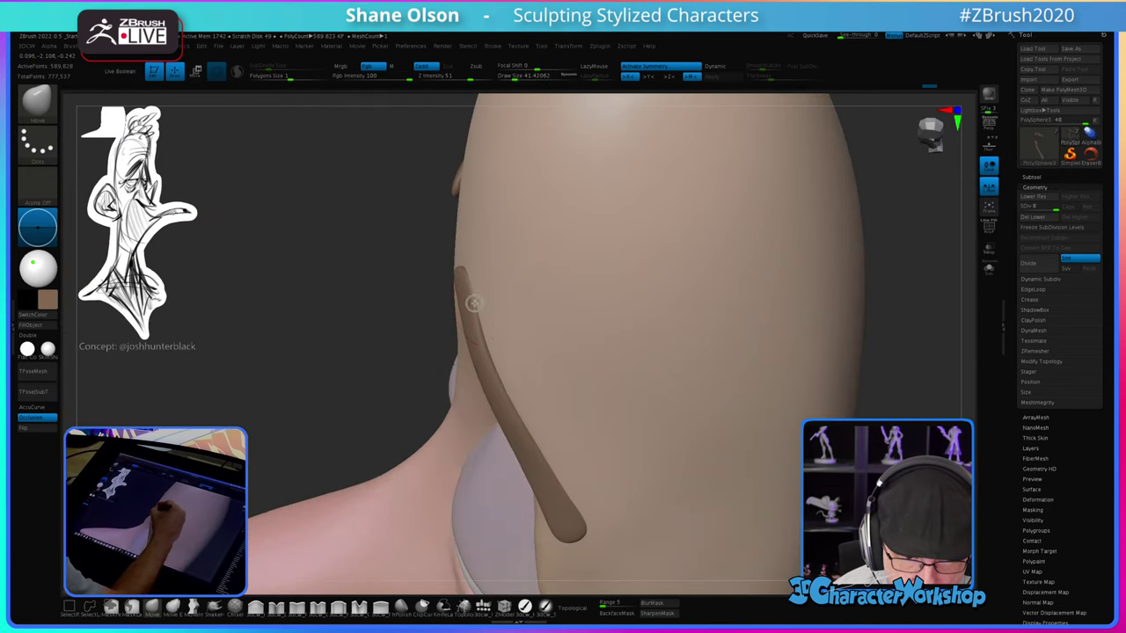
mouse_move(541, 359)
right_down()
mouse_move(533, 347)
mouse_move(552, 352)
right_up()
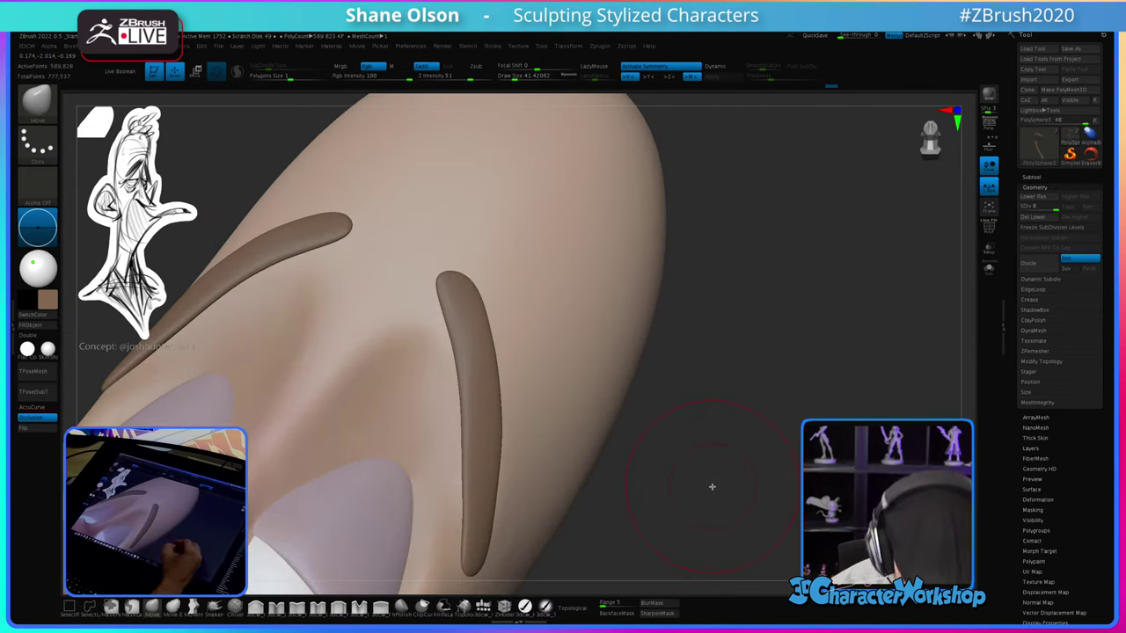
mouse_move(706, 486)
right_down()
mouse_move(694, 470)
mouse_move(674, 472)
right_up()
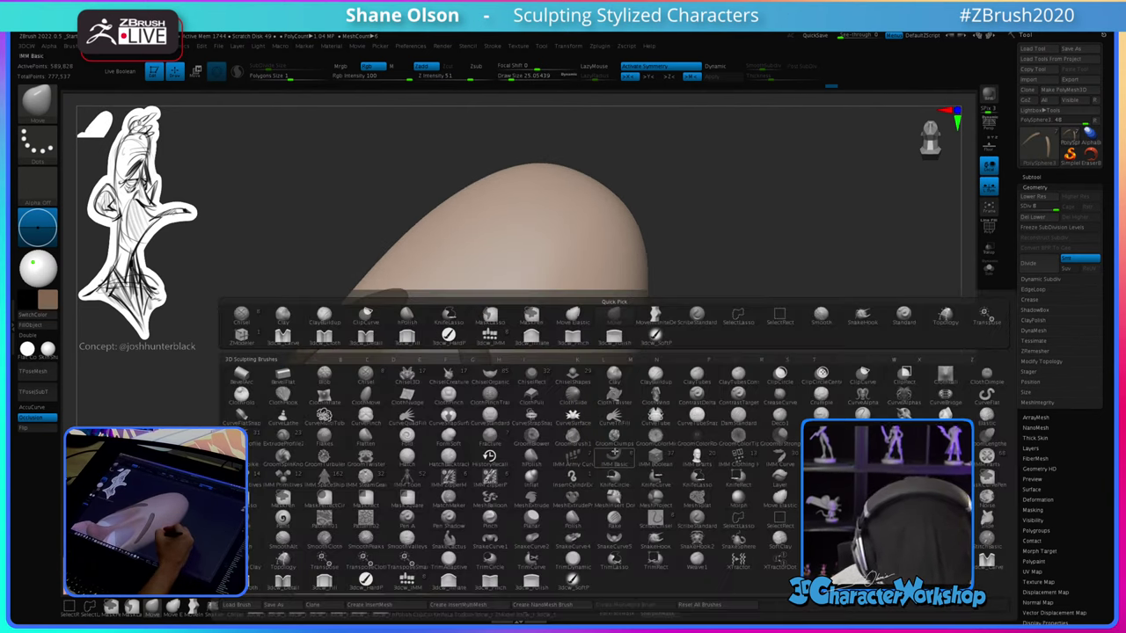
Select the ScribeStandard brush and orient the view onto the brow piece
key(b)
click(688, 458)
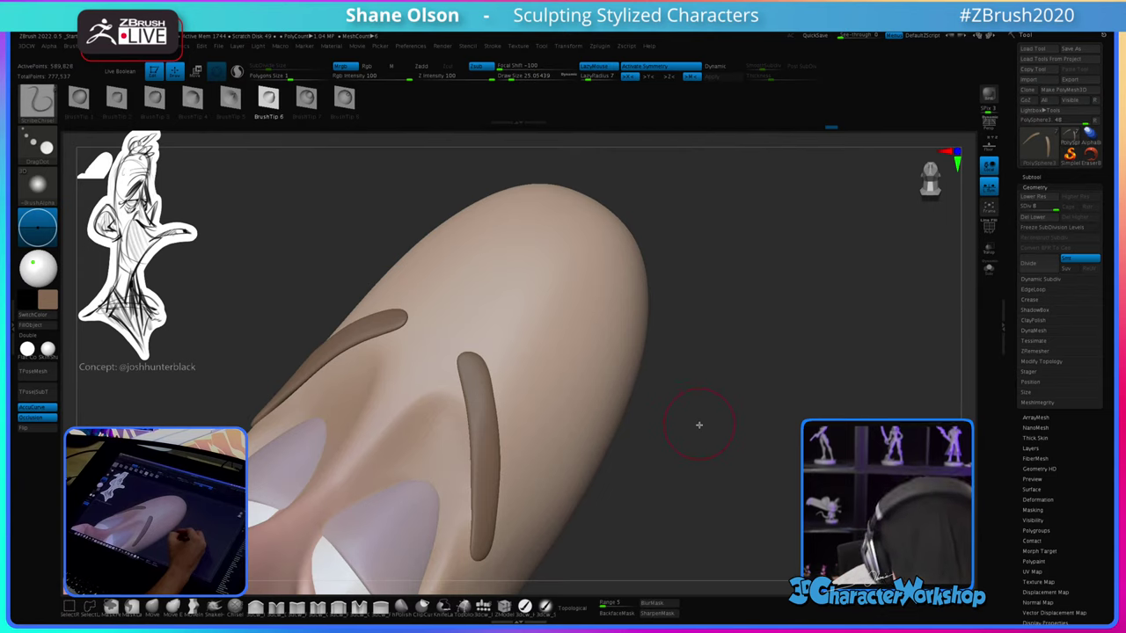
ctrl+right_drag(699, 425, 694, 447)
key(b)
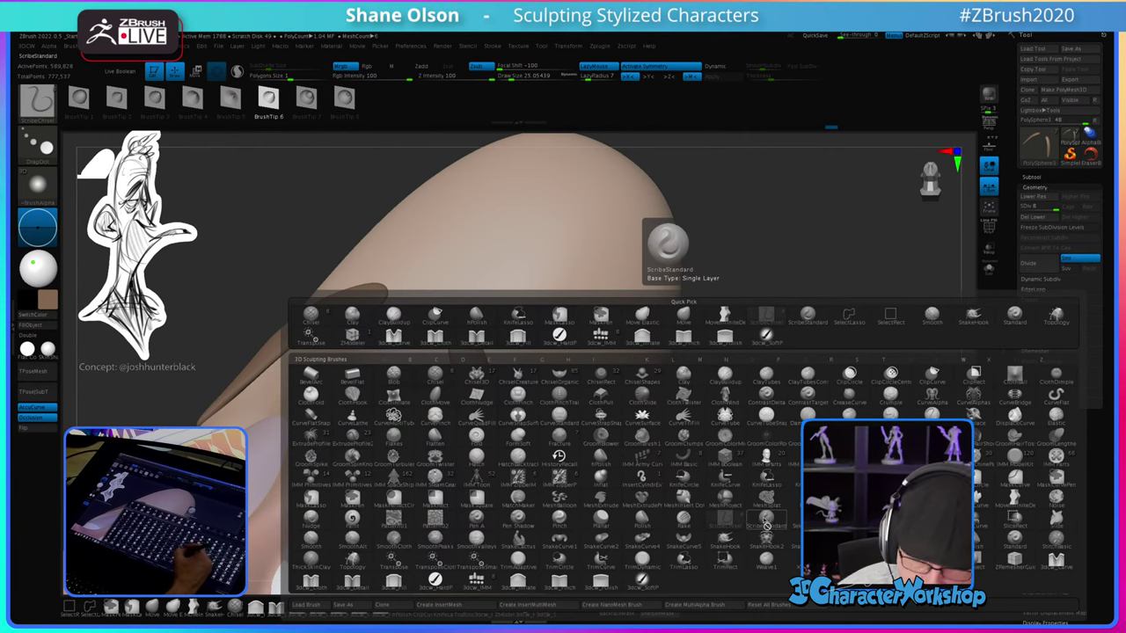
click(742, 526)
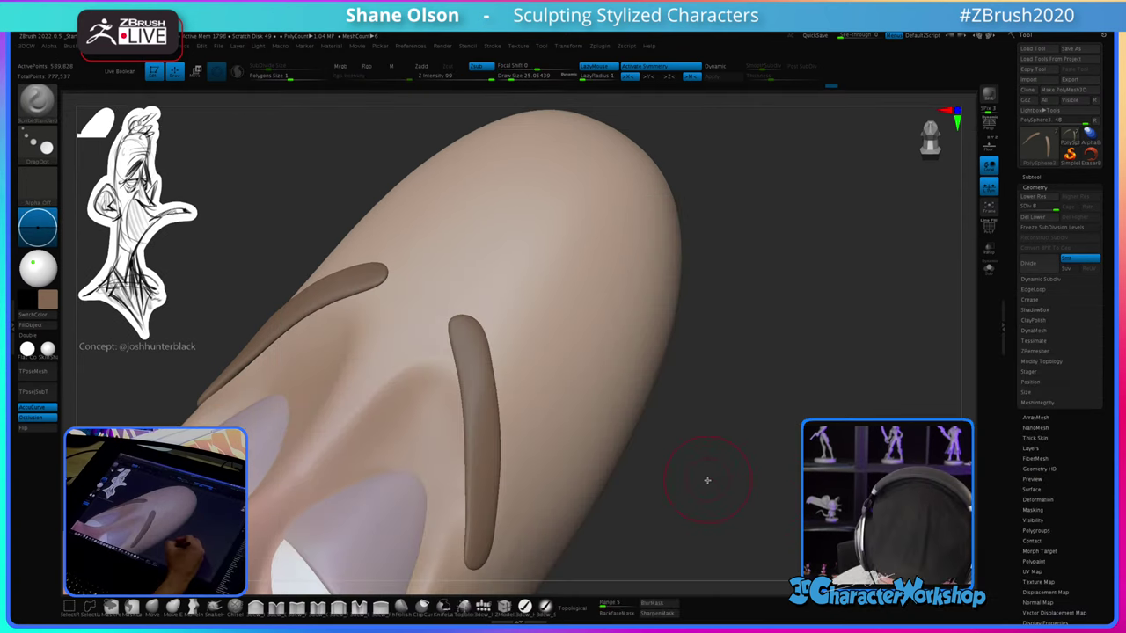
drag(711, 467, 699, 463)
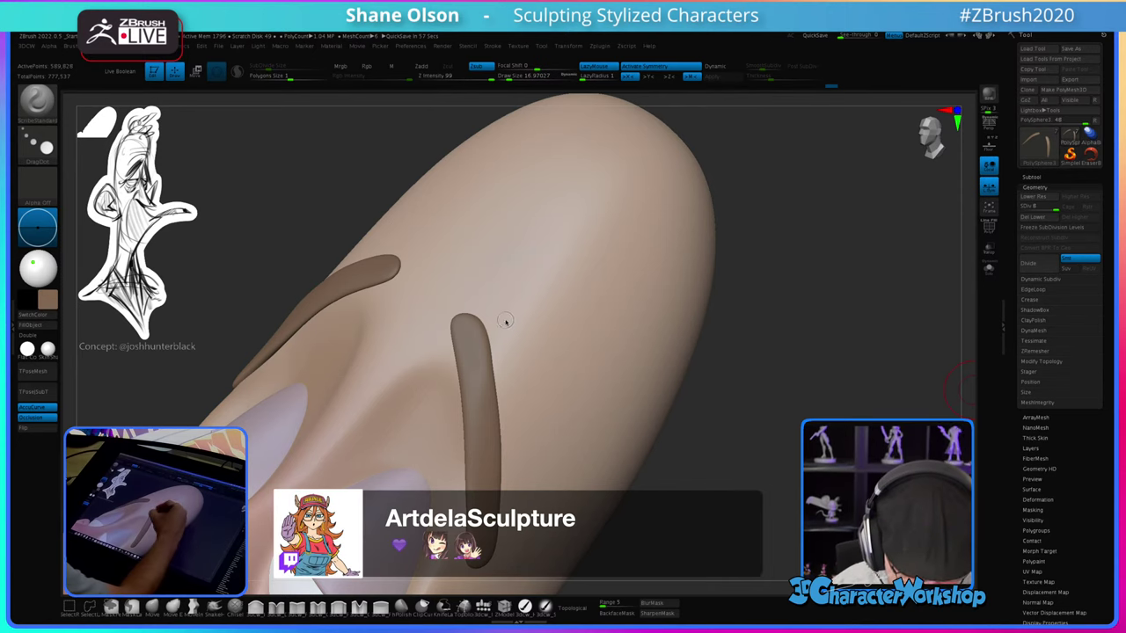
right_drag(549, 451, 520, 447)
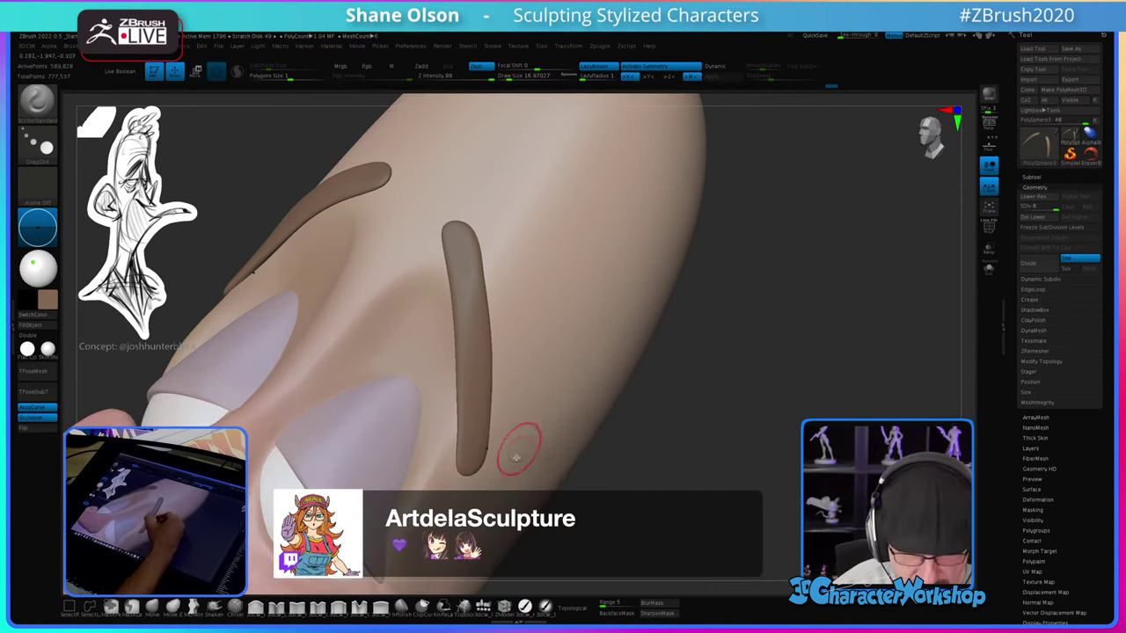
right_drag(503, 370, 485, 483)
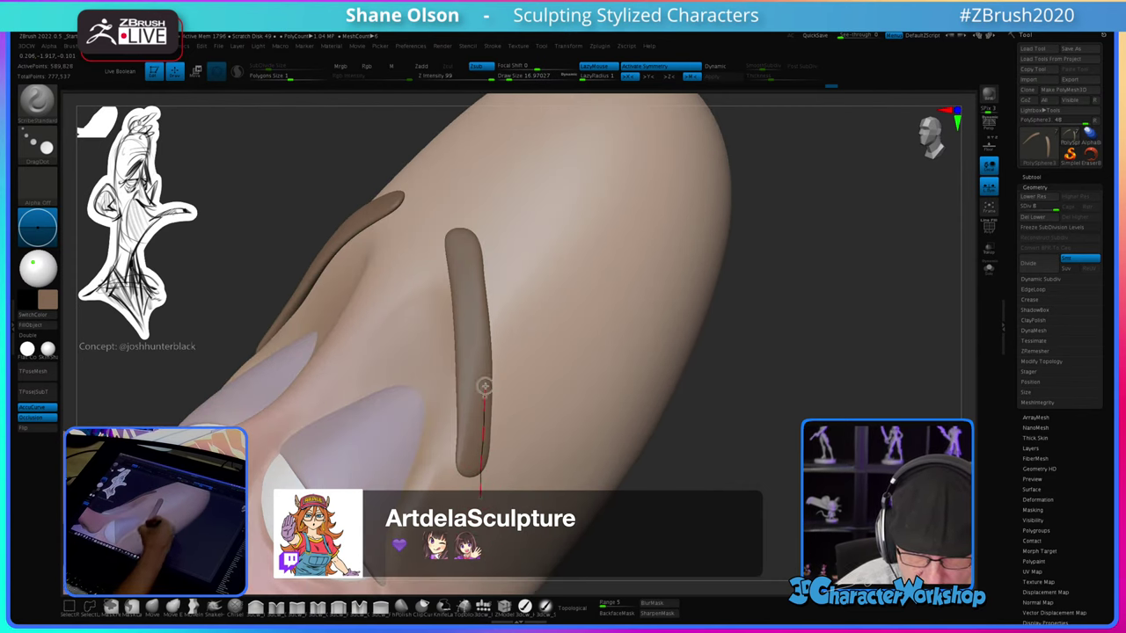
Carve grooves along the brown tube's side and tip, undoing the bulge at the tip
drag(483, 386, 482, 480)
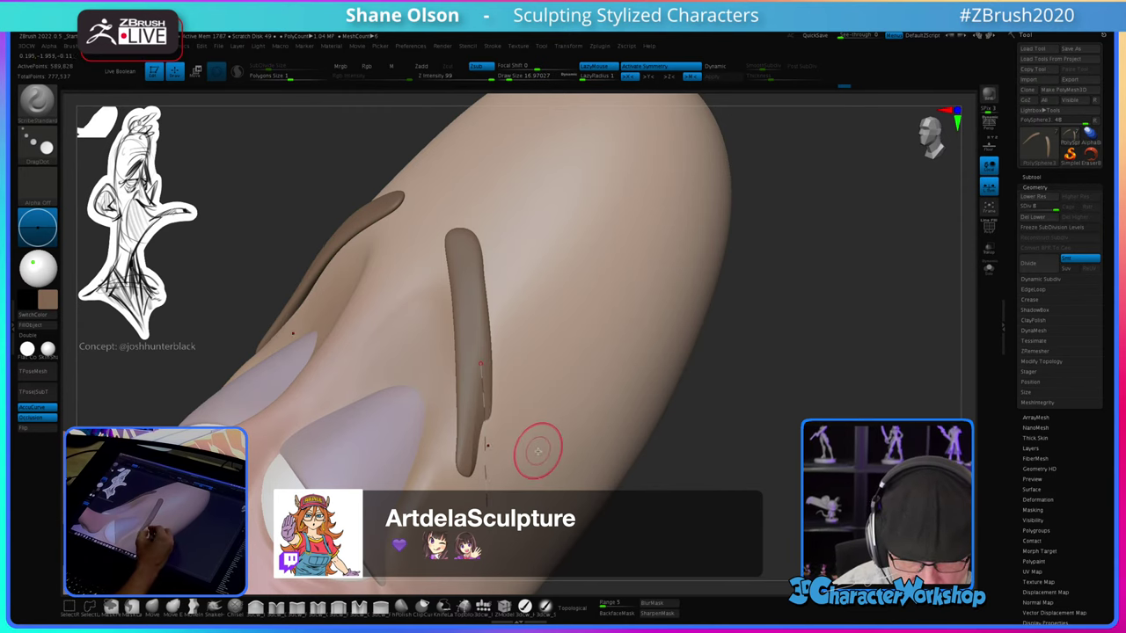
mouse_move(533, 447)
right_down()
mouse_move(501, 448)
mouse_move(533, 472)
right_up()
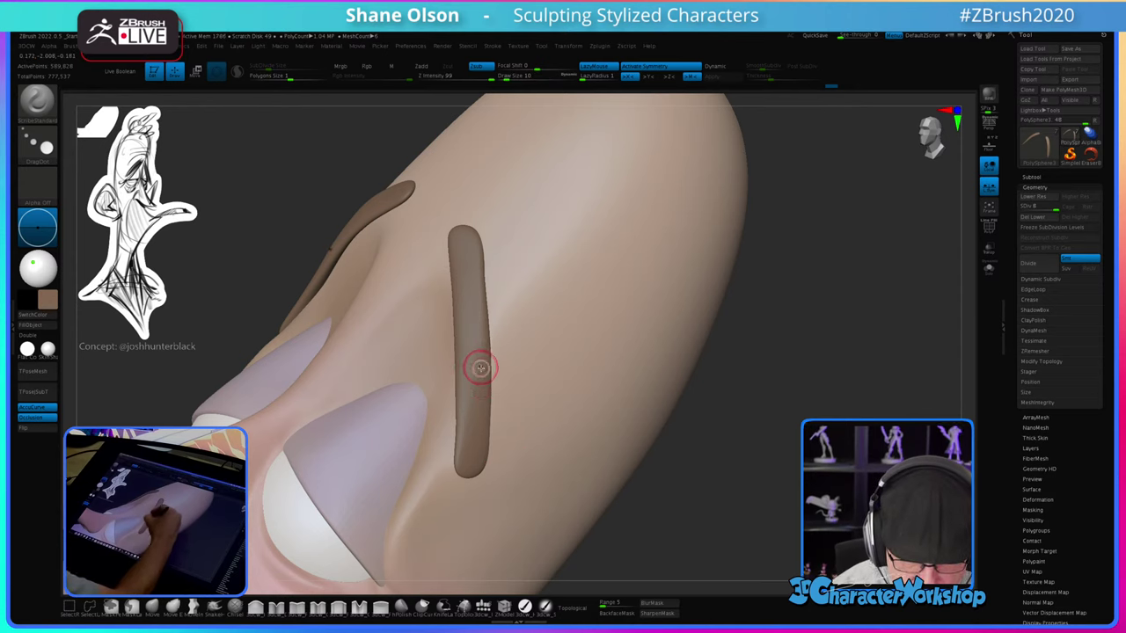
mouse_move(526, 455)
right_down()
mouse_move(510, 467)
mouse_move(531, 453)
mouse_move(515, 435)
mouse_move(528, 410)
right_up()
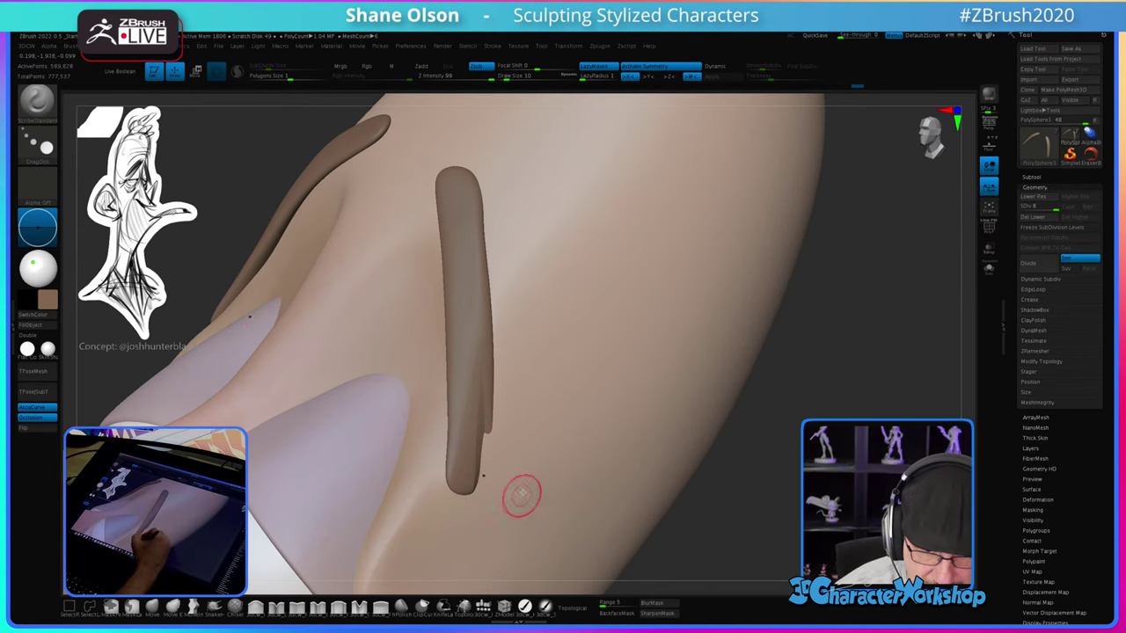
mouse_move(522, 496)
right_down()
mouse_move(527, 448)
mouse_move(504, 461)
right_up()
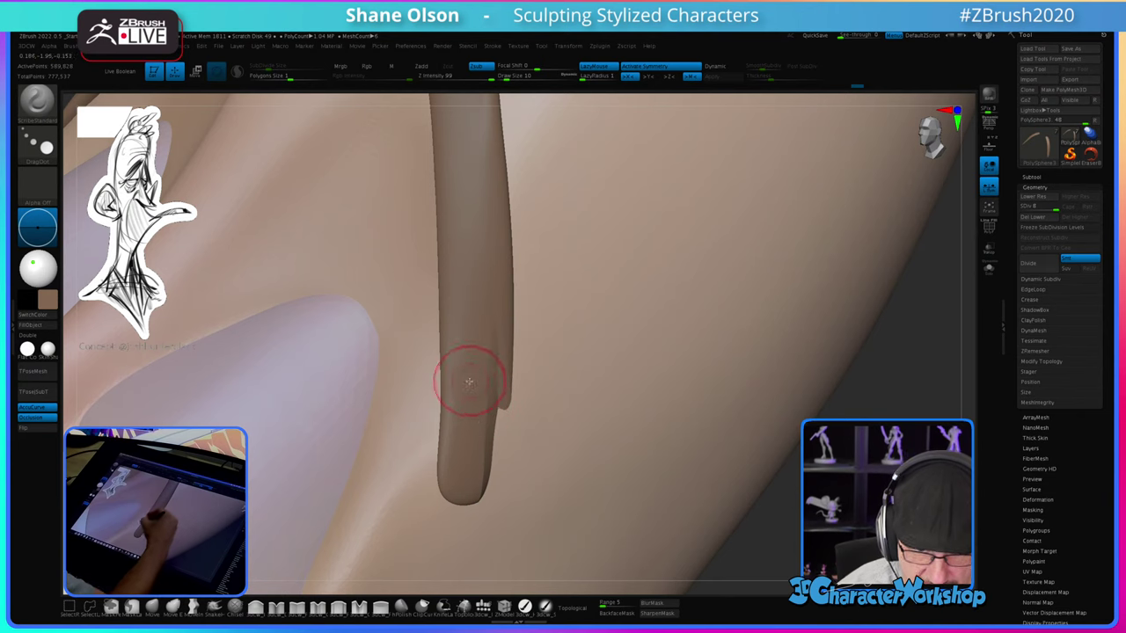
right_drag(603, 455, 586, 490)
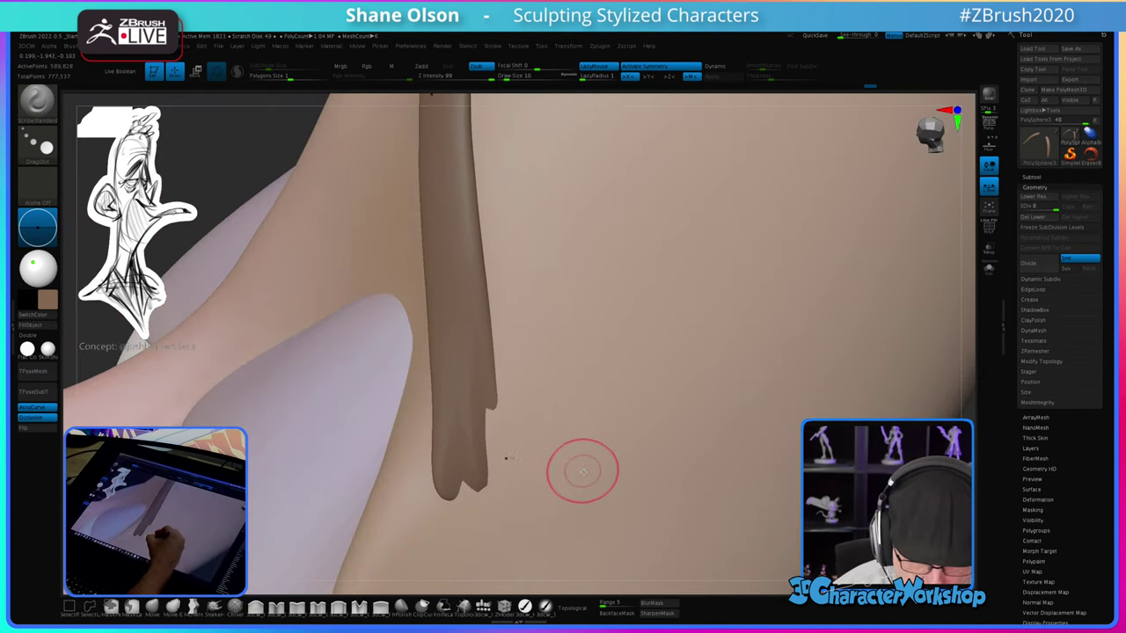
right_drag(578, 481, 524, 521)
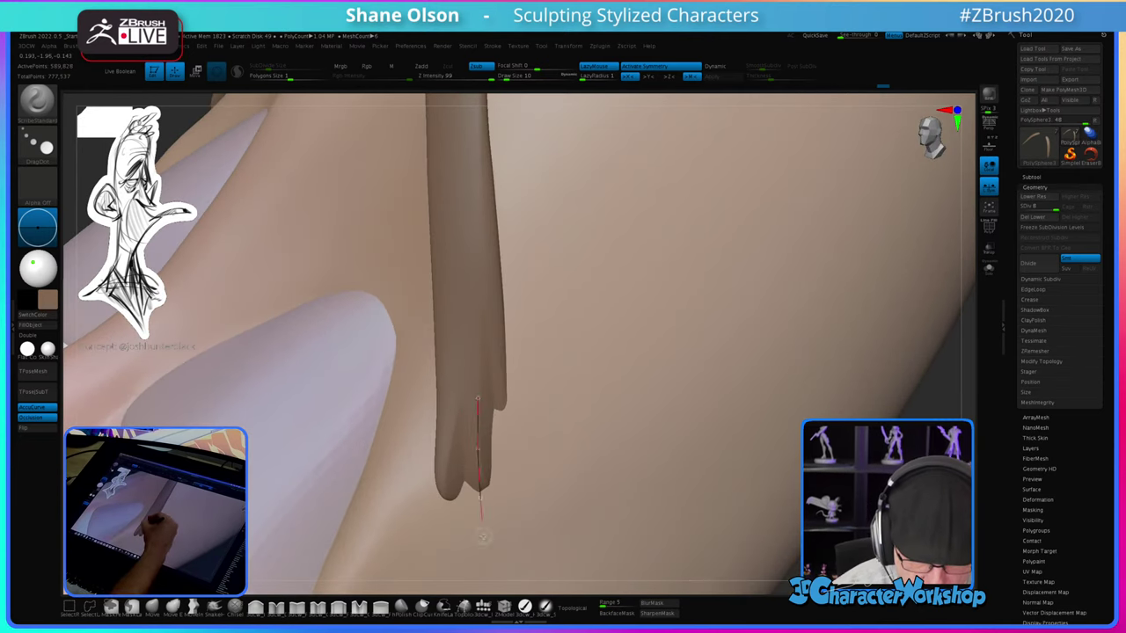
mouse_move(483, 536)
mouse_down()
mouse_move(563, 497)
mouse_move(489, 499)
mouse_move(487, 383)
mouse_up()
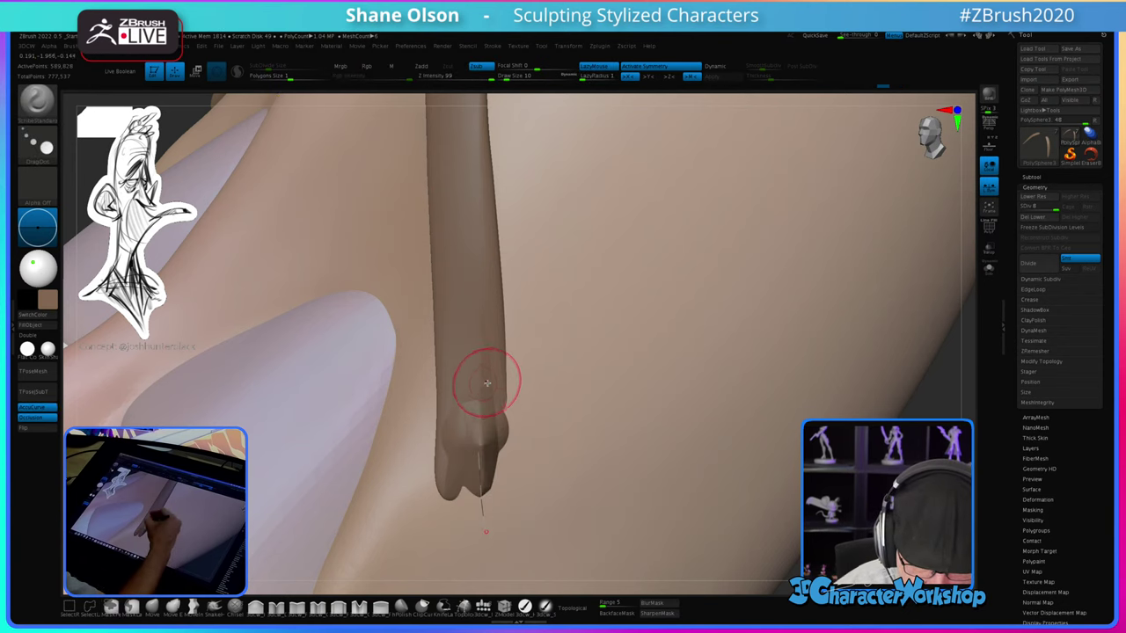
key(ctrl+z)
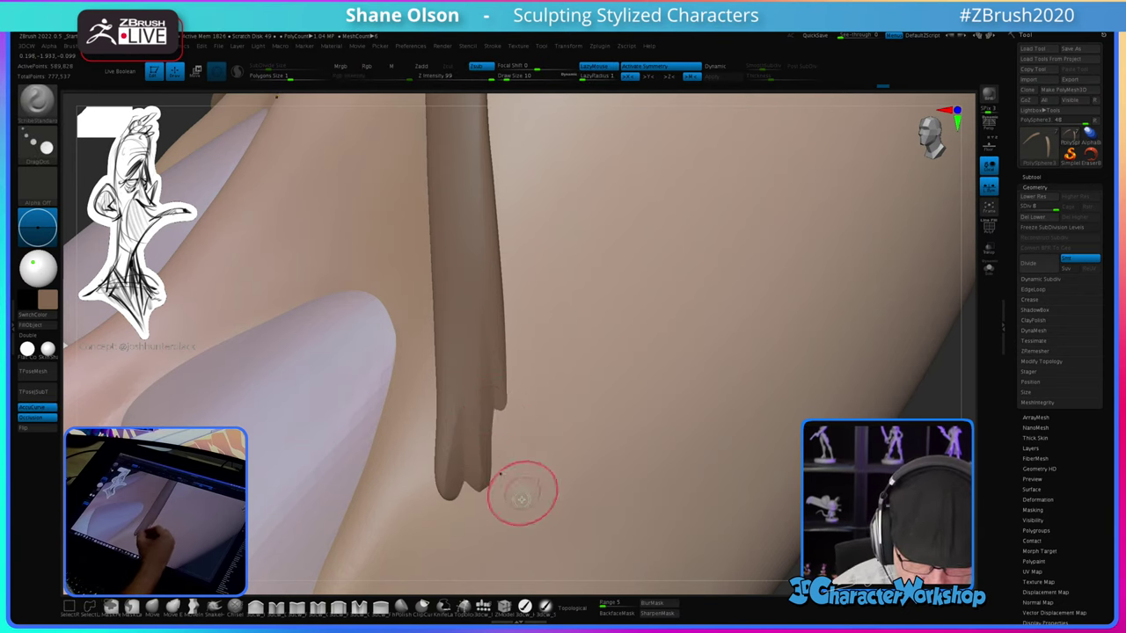
right_drag(522, 499, 484, 499)
Carve more groove lines up and down the brown stripe and smooth them
right_drag(555, 447, 540, 373)
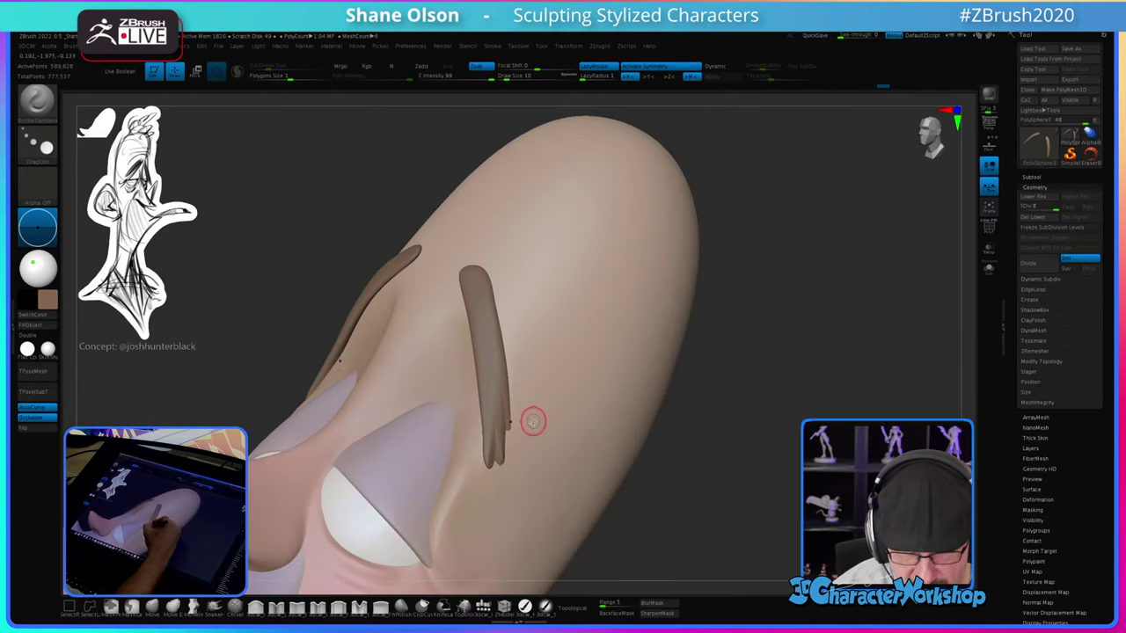
right_drag(533, 430, 482, 384)
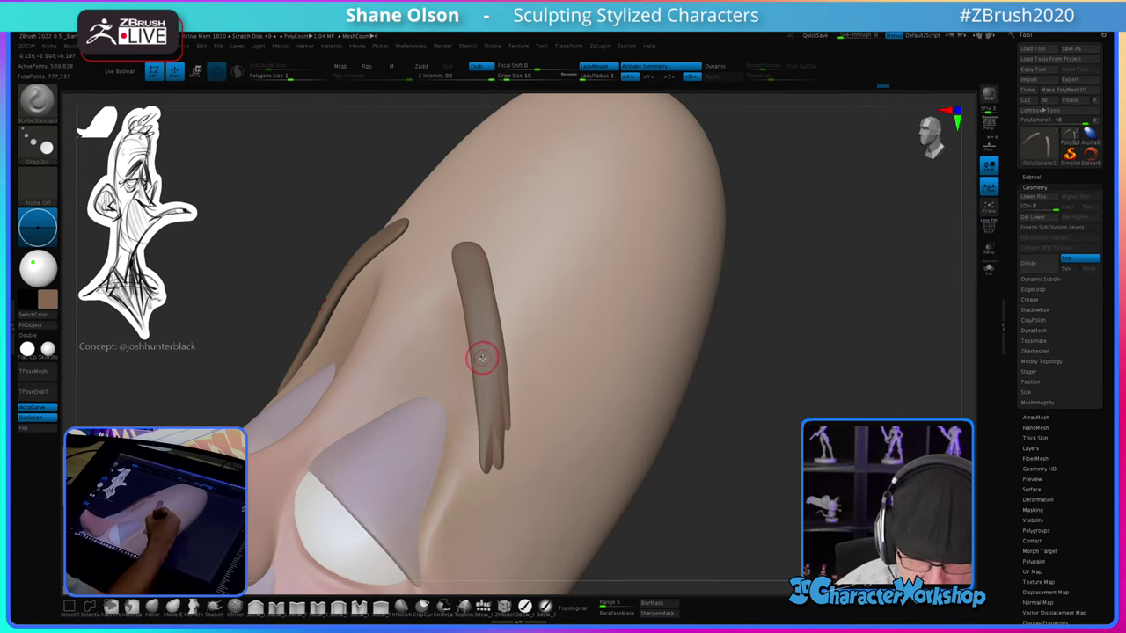
mouse_move(565, 487)
mouse_down()
mouse_move(522, 461)
mouse_move(499, 420)
mouse_up()
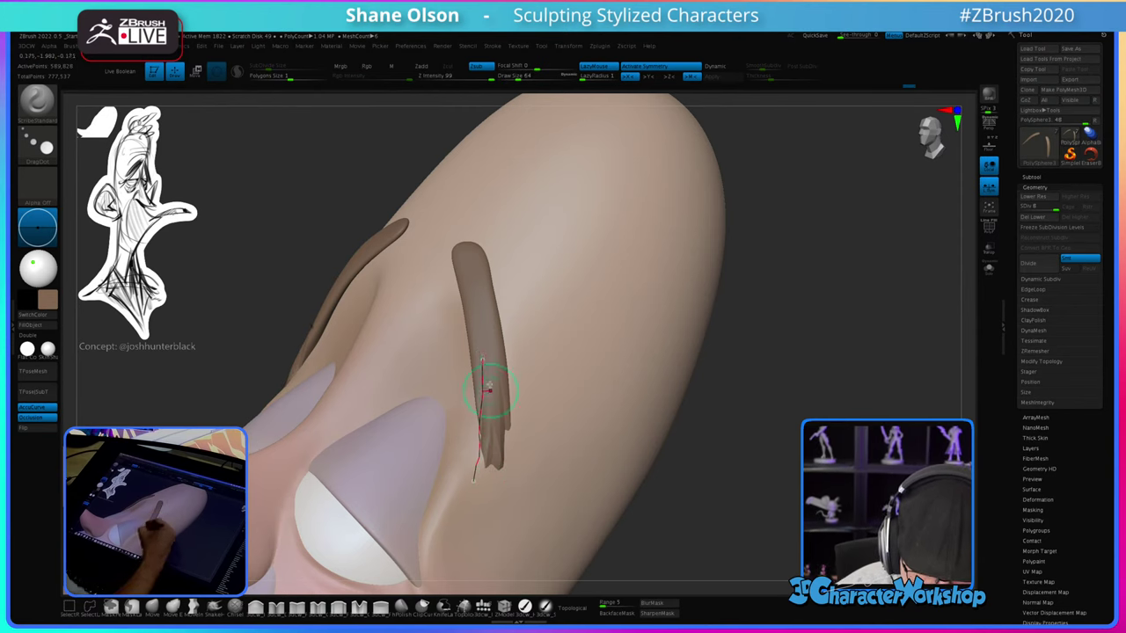
drag(488, 390, 481, 354)
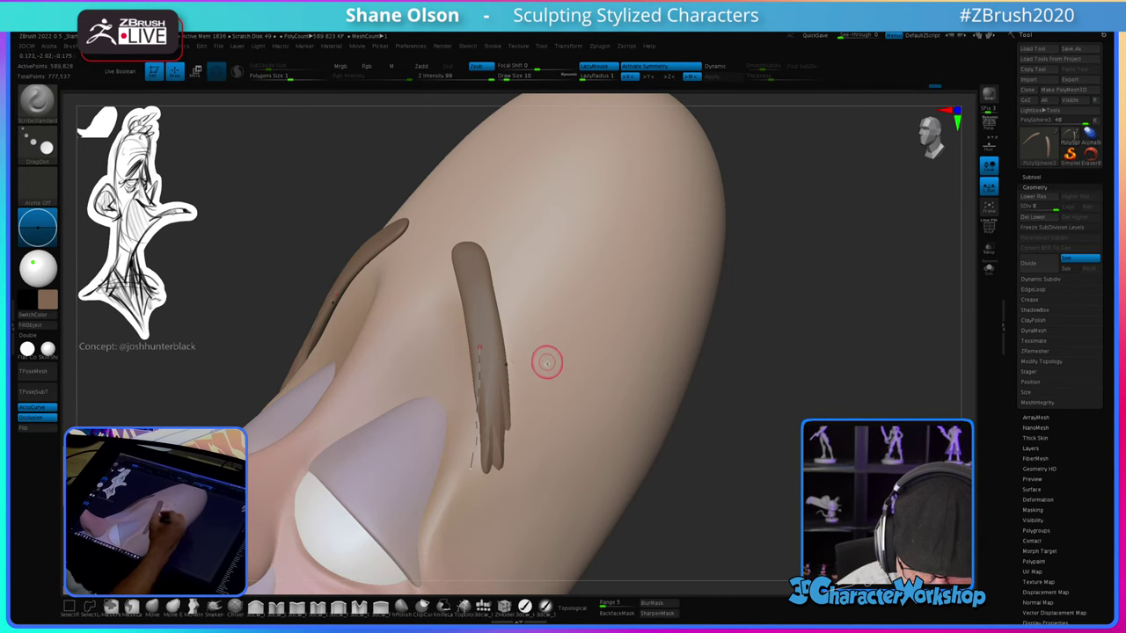
key(shift)
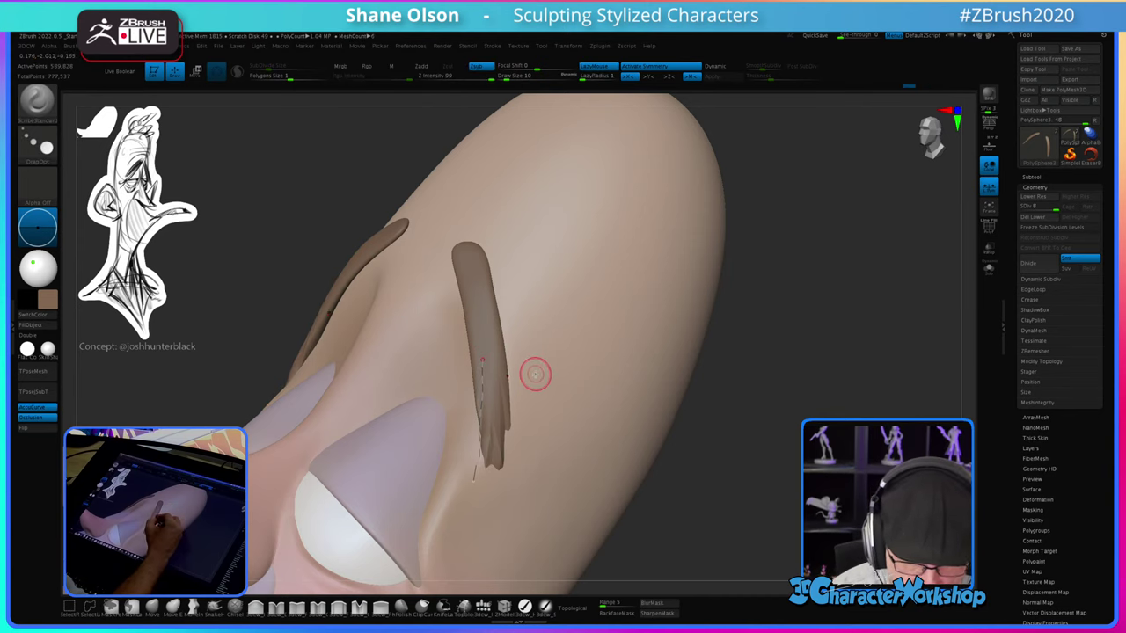
mouse_move(546, 373)
right_down()
mouse_move(528, 432)
mouse_move(563, 462)
right_up()
mouse_move(488, 349)
mouse_down()
mouse_move(513, 525)
mouse_move(540, 554)
mouse_move(563, 502)
mouse_up()
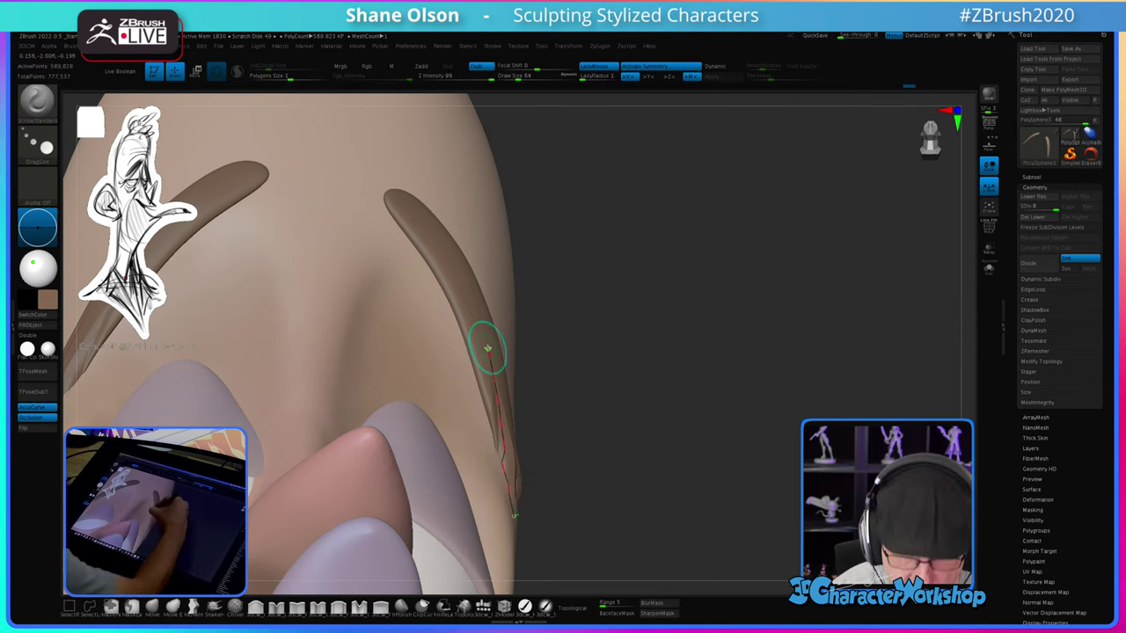
drag(487, 348, 478, 333)
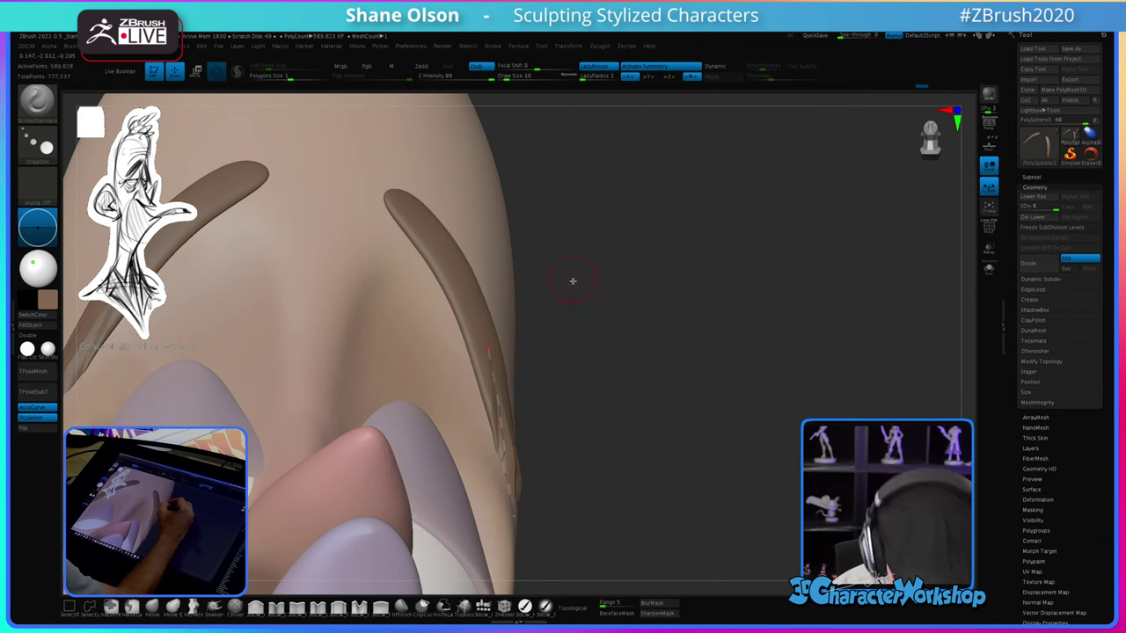
drag(573, 281, 557, 329)
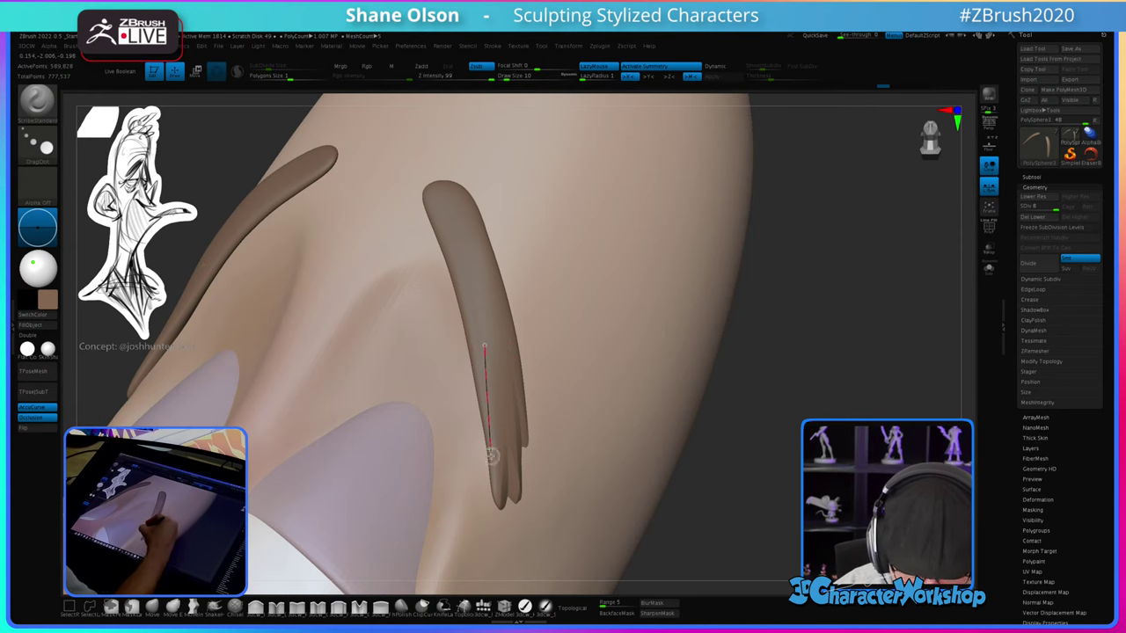
drag(493, 455, 492, 456)
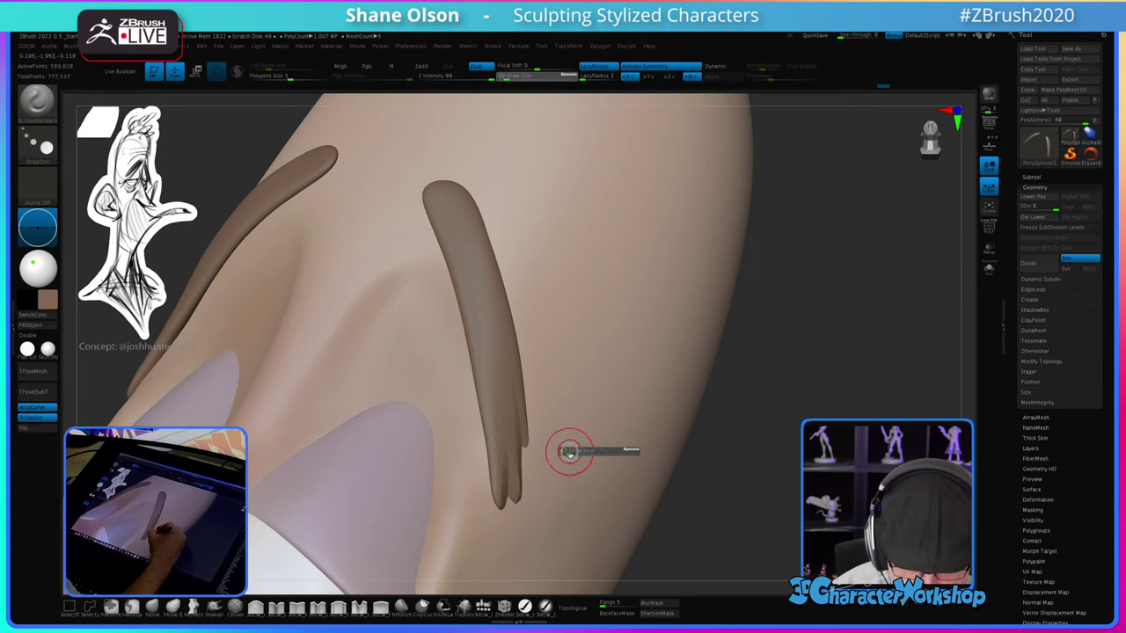
mouse_move(566, 452)
mouse_down()
mouse_move(536, 420)
mouse_move(483, 287)
mouse_move(500, 281)
mouse_move(517, 398)
mouse_move(574, 461)
mouse_move(539, 285)
mouse_move(519, 280)
mouse_up()
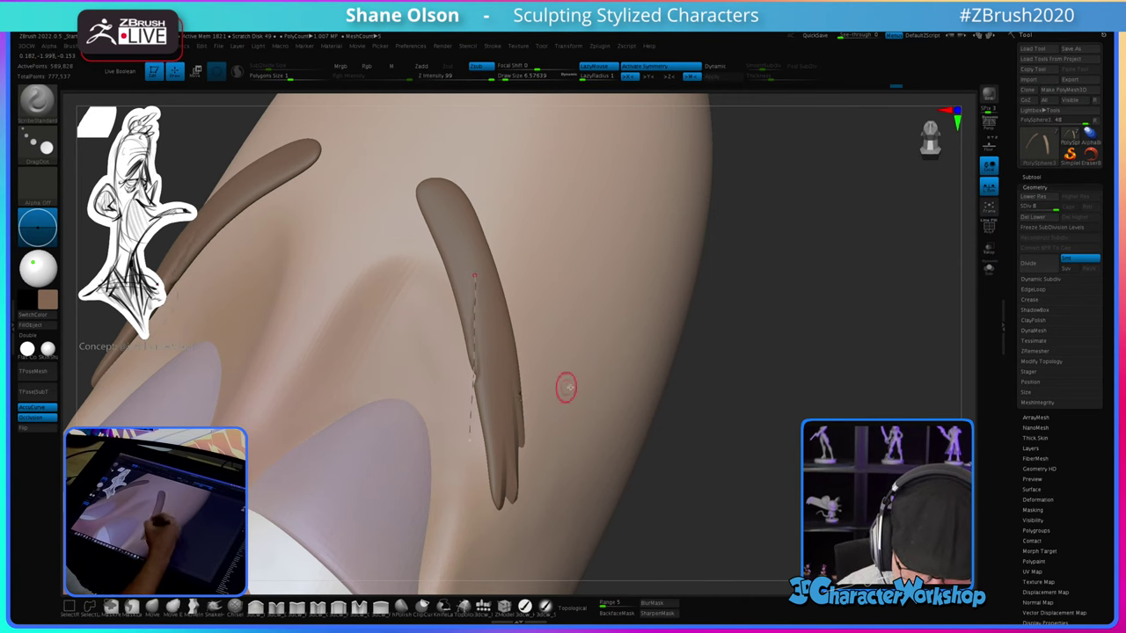
mouse_move(583, 387)
right_down()
mouse_move(563, 361)
mouse_move(550, 369)
right_up()
mouse_move(536, 299)
right_down()
mouse_move(534, 352)
mouse_move(551, 351)
right_up()
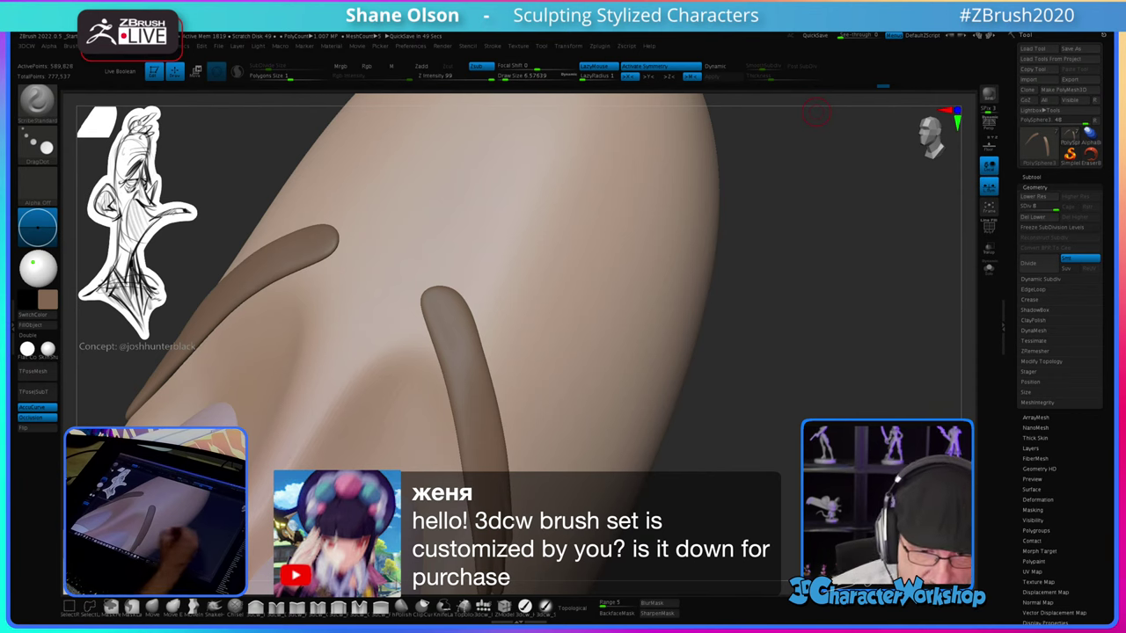
Draw a guide curve between the two tubes, then discard it
mouse_move(729, 438)
mouse_down()
mouse_move(719, 455)
mouse_move(703, 444)
mouse_up()
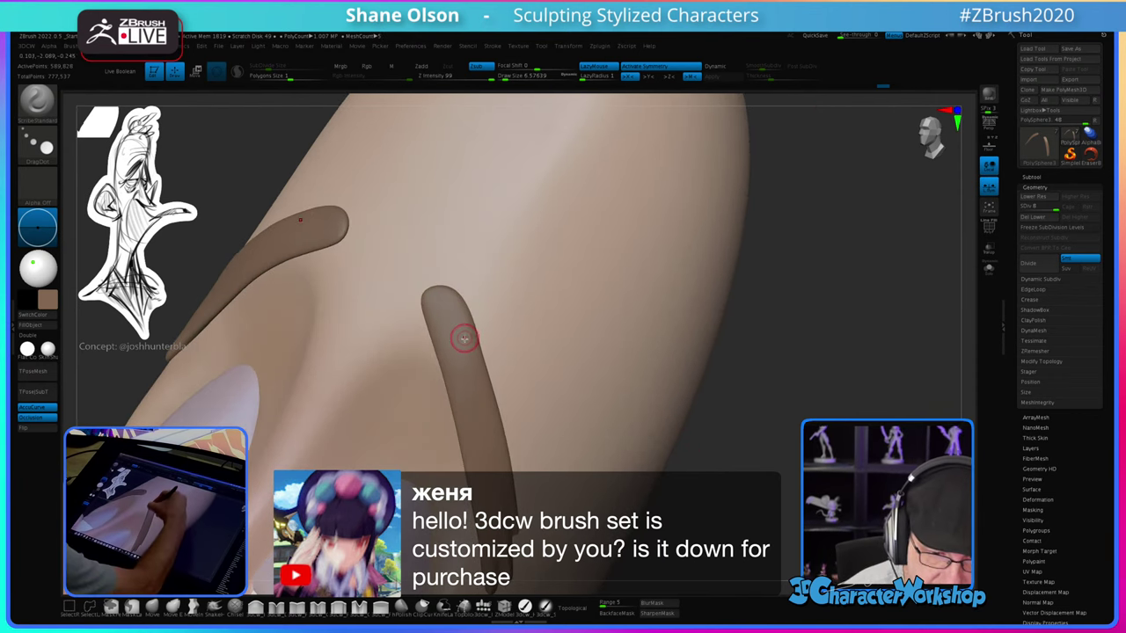
drag(430, 208, 433, 211)
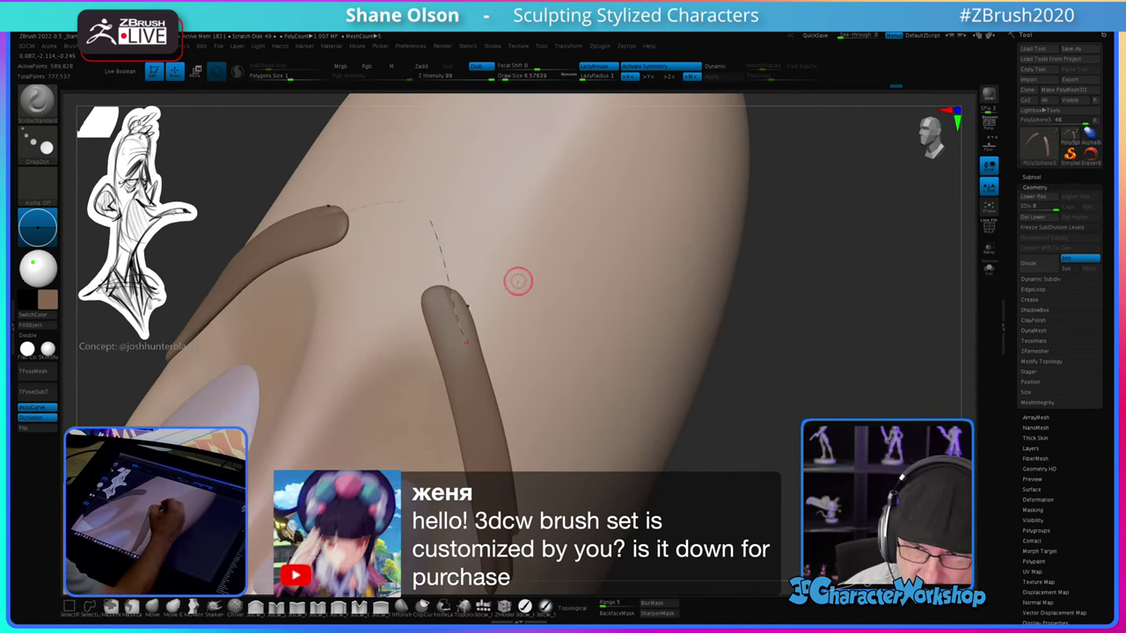
drag(519, 280, 499, 319)
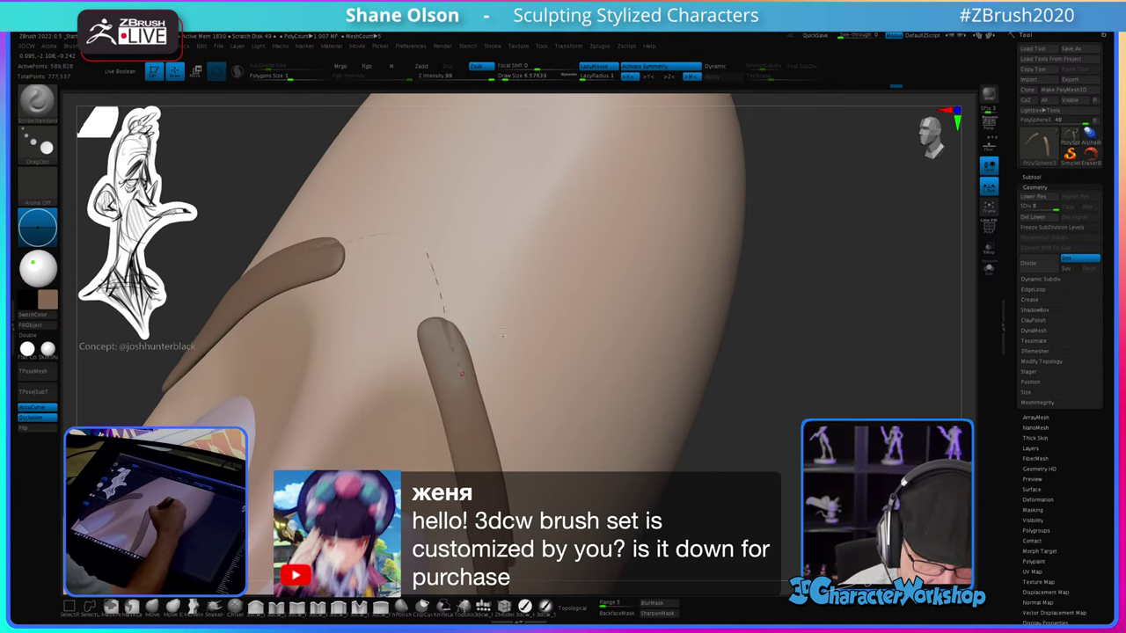
mouse_move(467, 384)
mouse_down()
mouse_move(475, 358)
mouse_move(335, 256)
mouse_up()
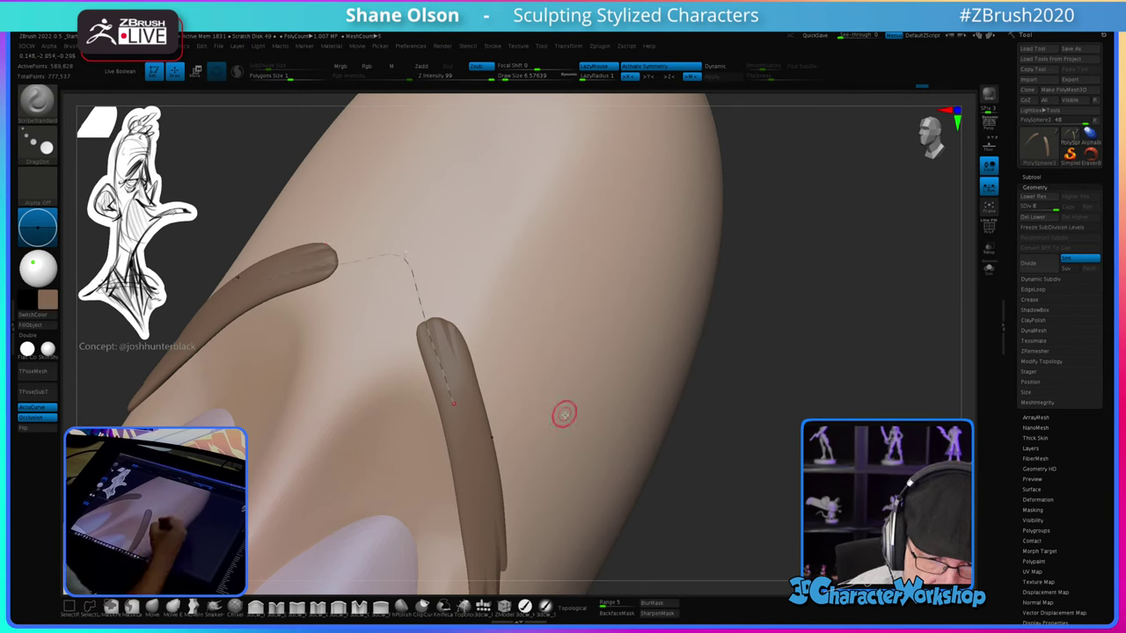
drag(564, 413, 550, 422)
click(503, 393)
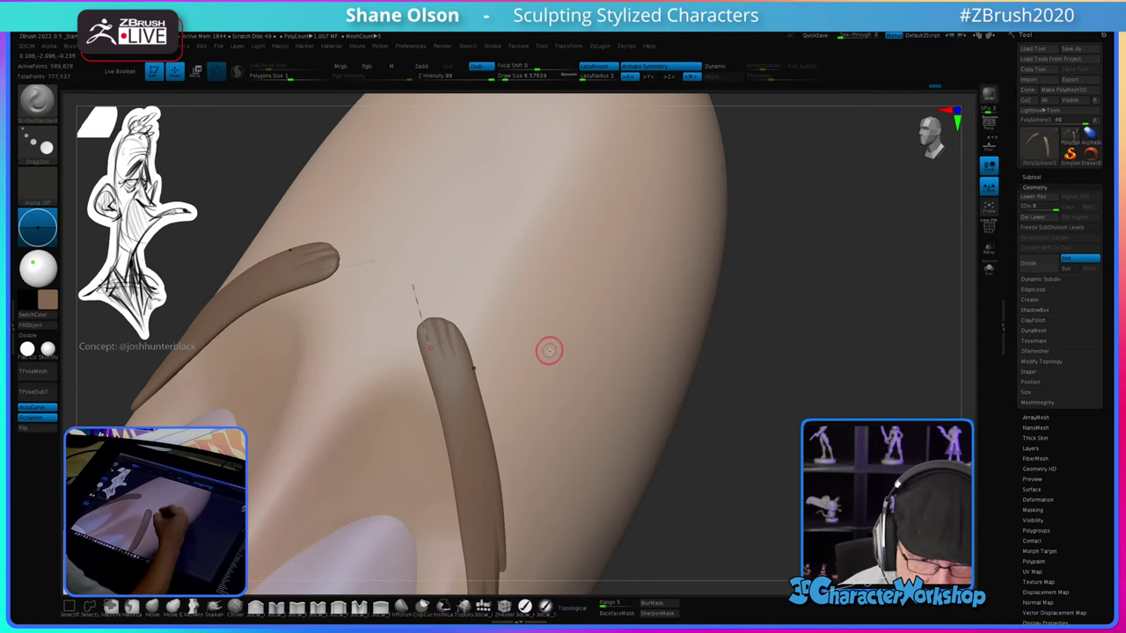
Clear the leftover guide curve and select the Move brush
drag(549, 351, 536, 361)
key(ctrl)
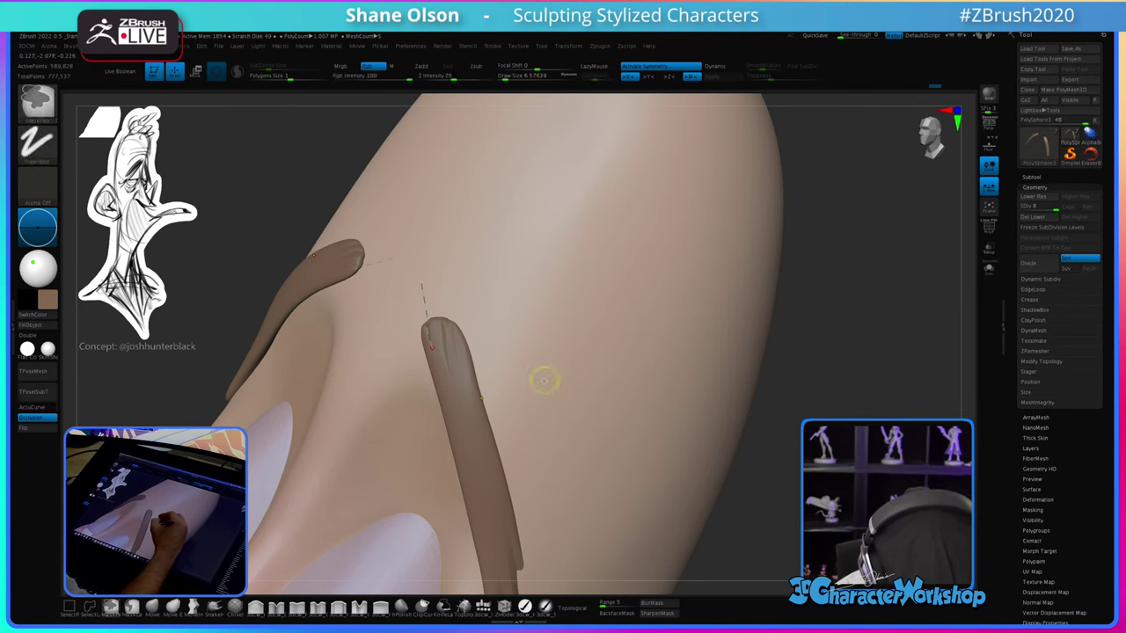
ctrl+click(543, 381)
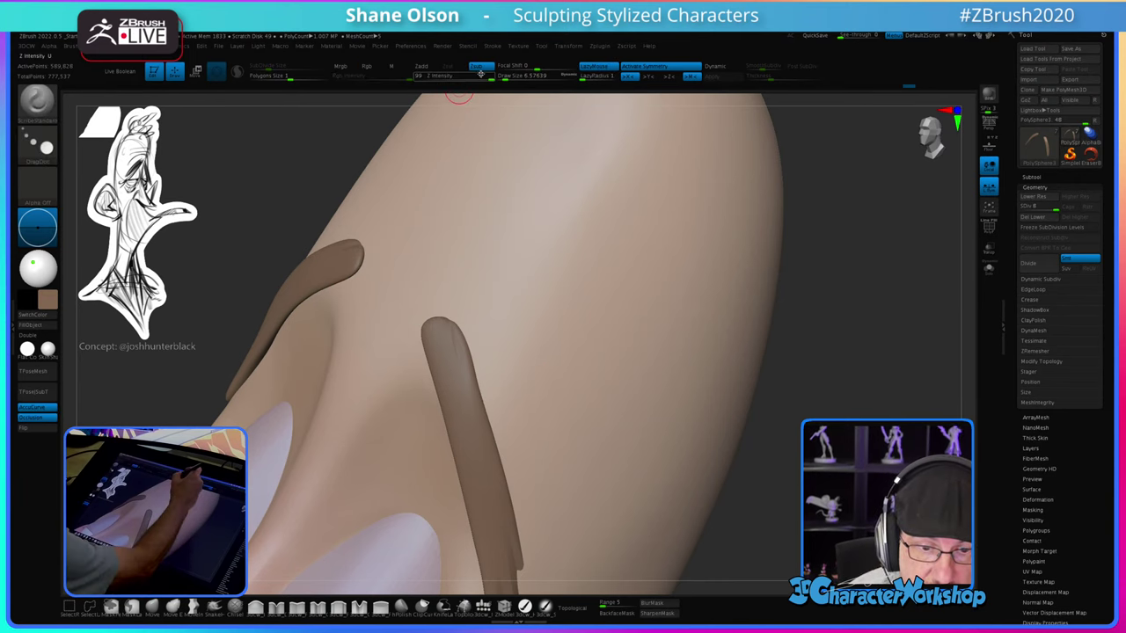
mouse_move(491, 302)
right_down()
mouse_move(506, 305)
mouse_move(507, 330)
right_up()
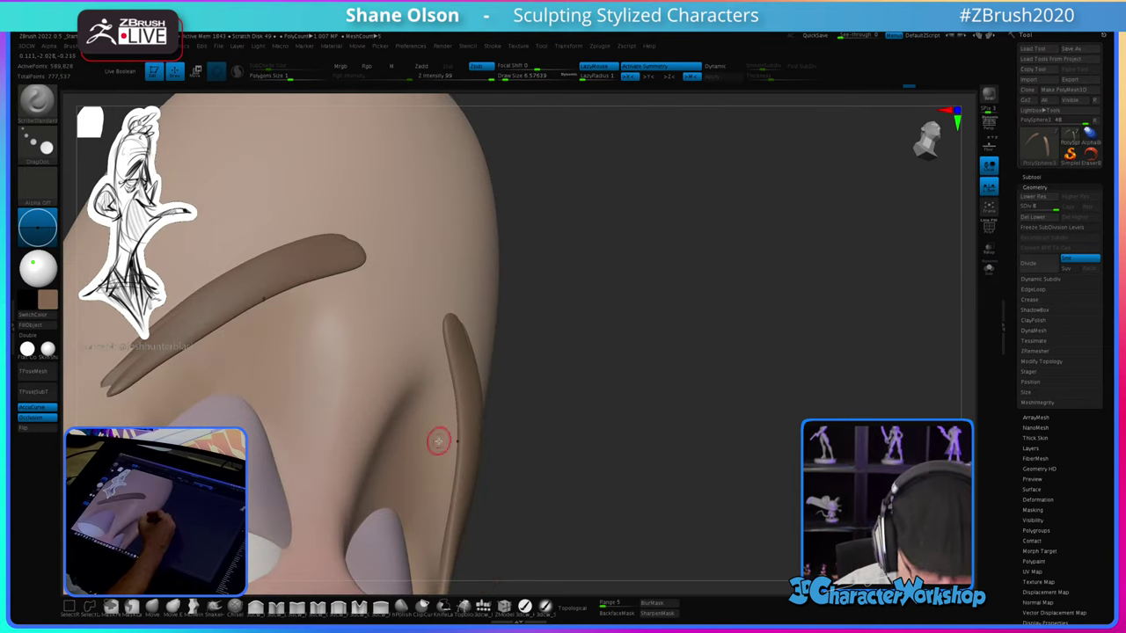
click(153, 607)
Enlarge the Move brush to about 41, pull out the head's right outline, then shrink it to 17
key(s)
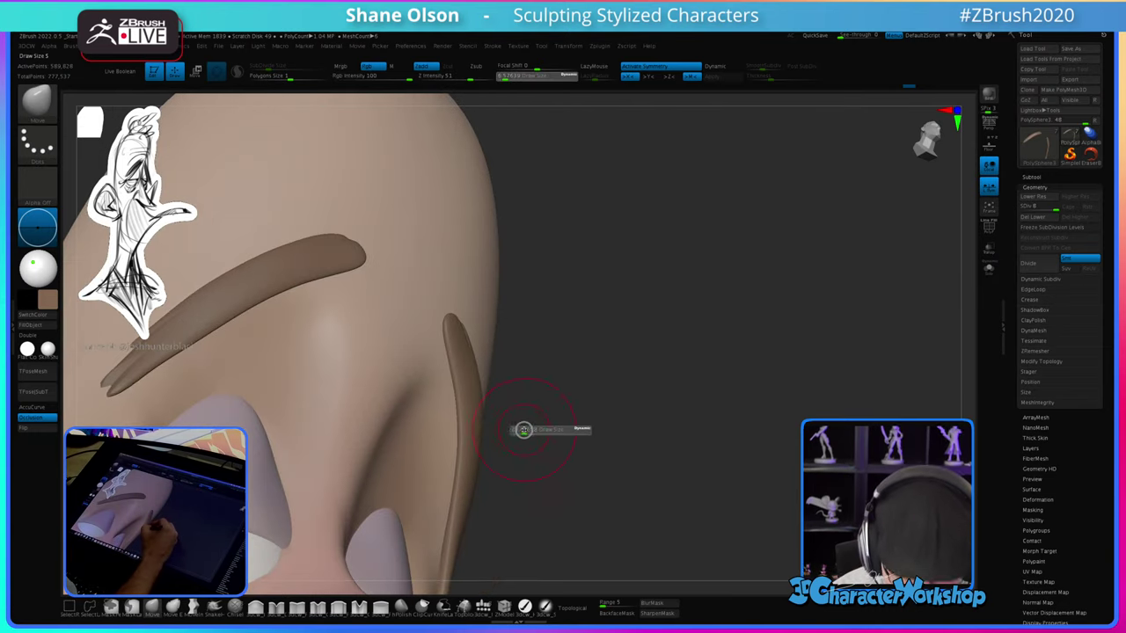
mouse_move(523, 430)
right_down()
mouse_move(536, 405)
mouse_move(463, 374)
right_up()
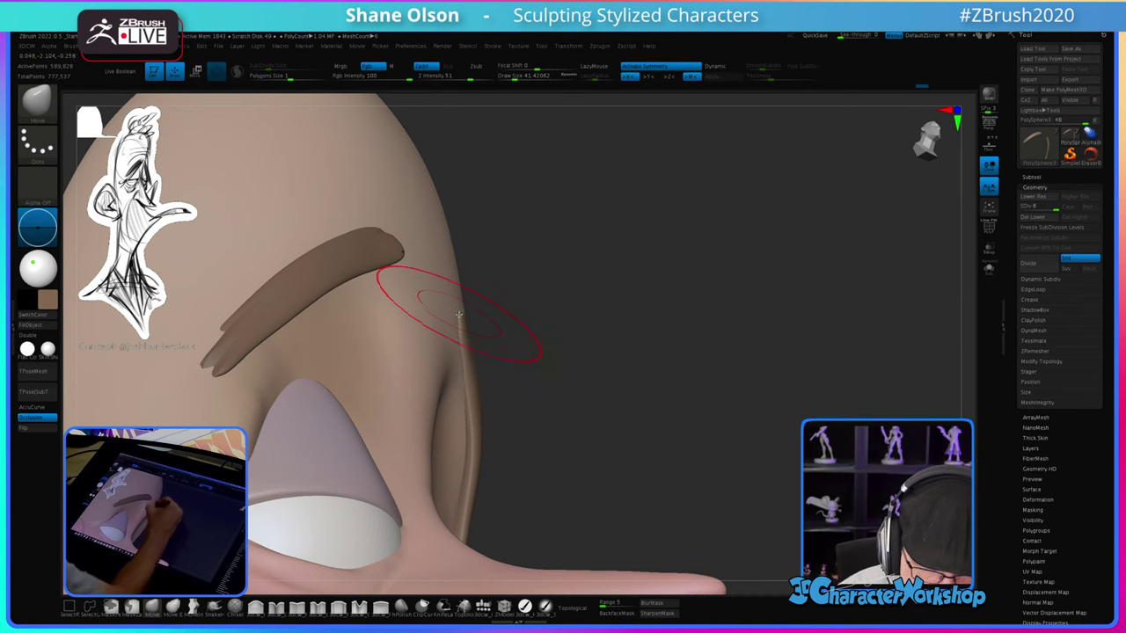
drag(450, 313, 469, 341)
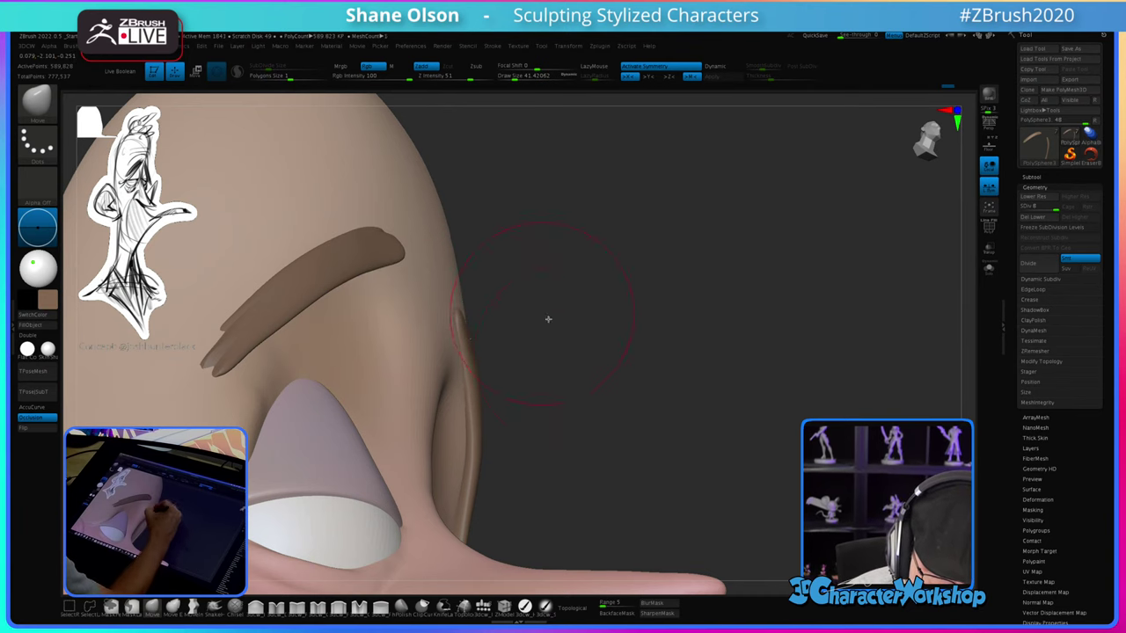
mouse_move(548, 319)
right_down()
mouse_move(515, 352)
mouse_move(478, 326)
mouse_move(515, 334)
right_up()
key(s)
drag(515, 334, 505, 333)
mouse_move(506, 333)
right_down()
mouse_move(498, 340)
mouse_move(478, 314)
mouse_move(532, 346)
mouse_move(546, 296)
right_up()
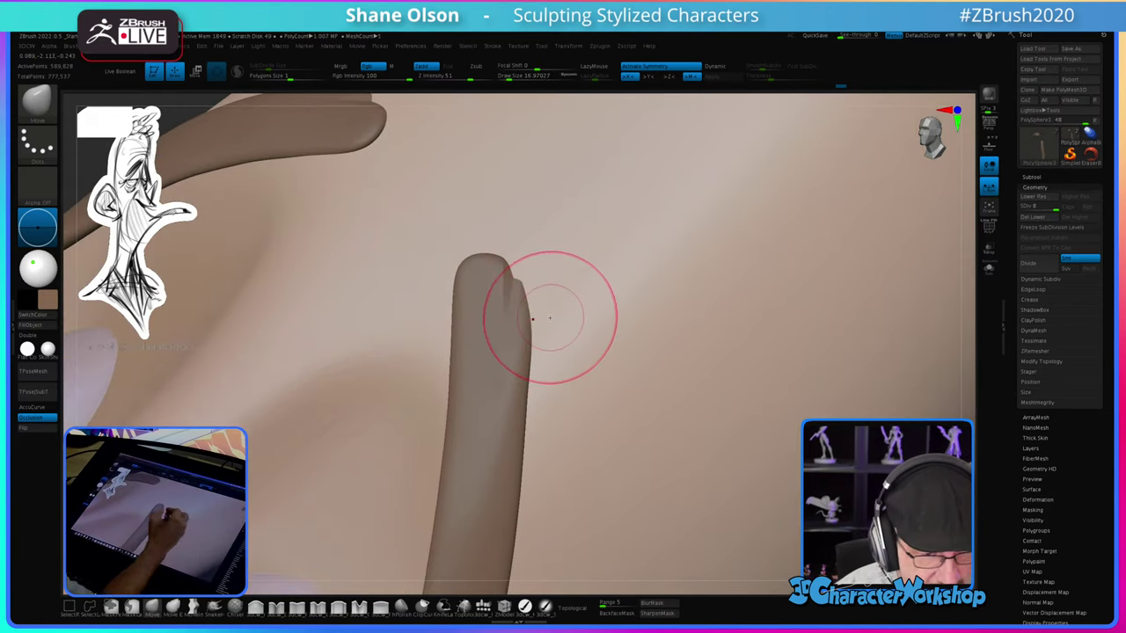
With AccuCurve on, deepen the notch in the eyebrow tip and extend its forked end
click(37, 407)
key(s)
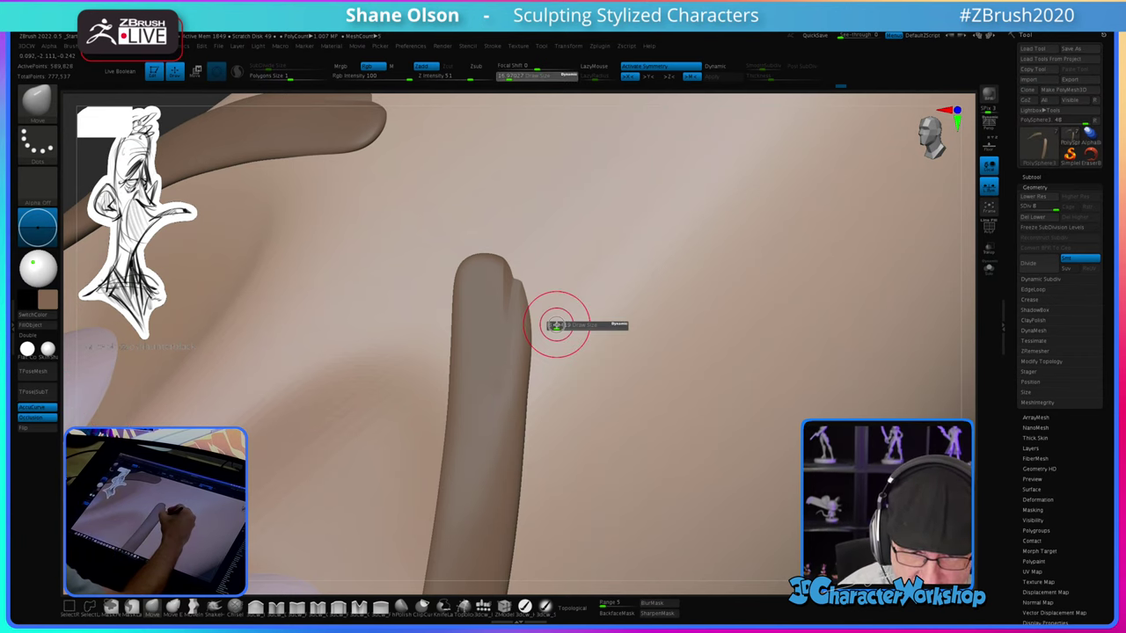
drag(556, 326, 570, 324)
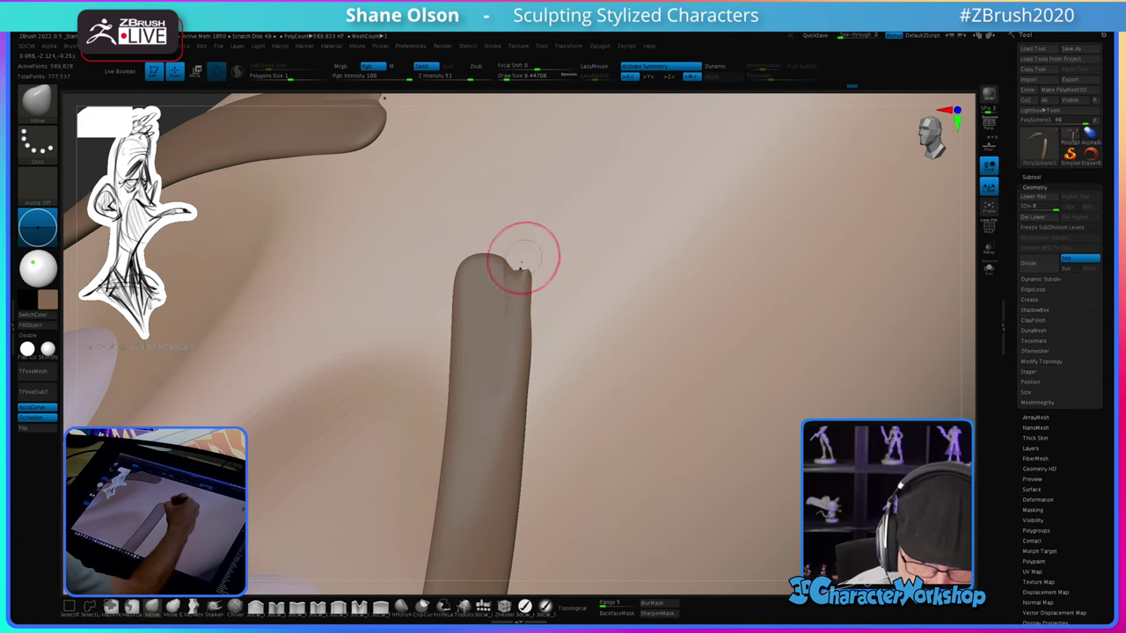
mouse_move(516, 248)
mouse_down()
mouse_move(529, 274)
mouse_move(526, 312)
mouse_up()
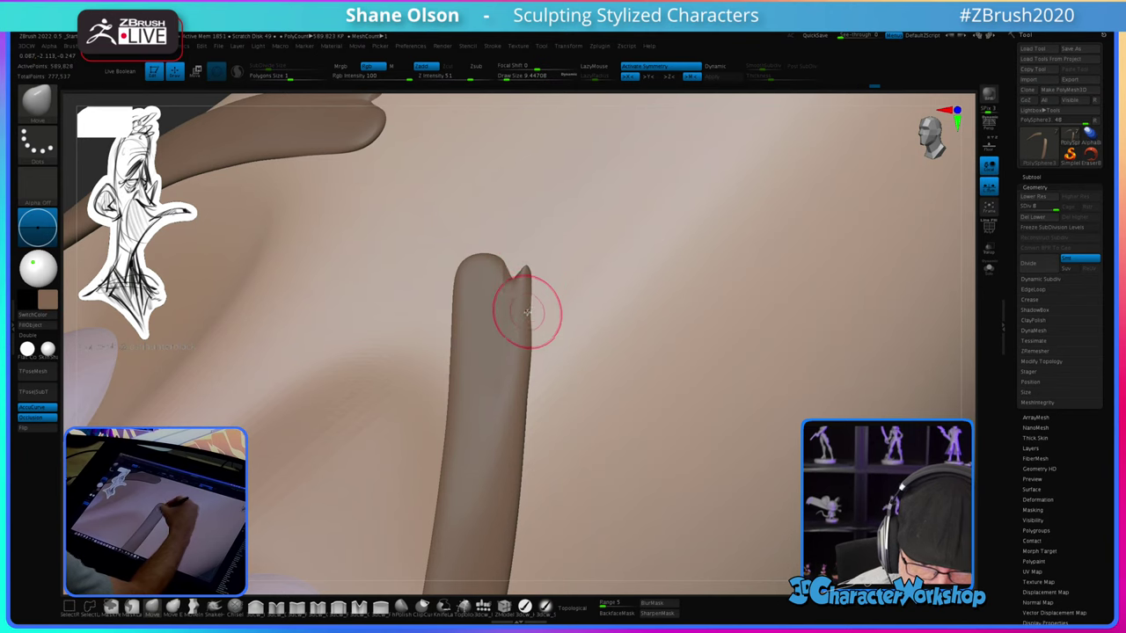
mouse_move(529, 302)
right_down()
mouse_move(493, 259)
mouse_move(511, 226)
mouse_move(565, 307)
mouse_move(528, 323)
mouse_move(553, 352)
mouse_move(561, 431)
mouse_move(548, 510)
mouse_move(511, 510)
mouse_move(523, 502)
right_up()
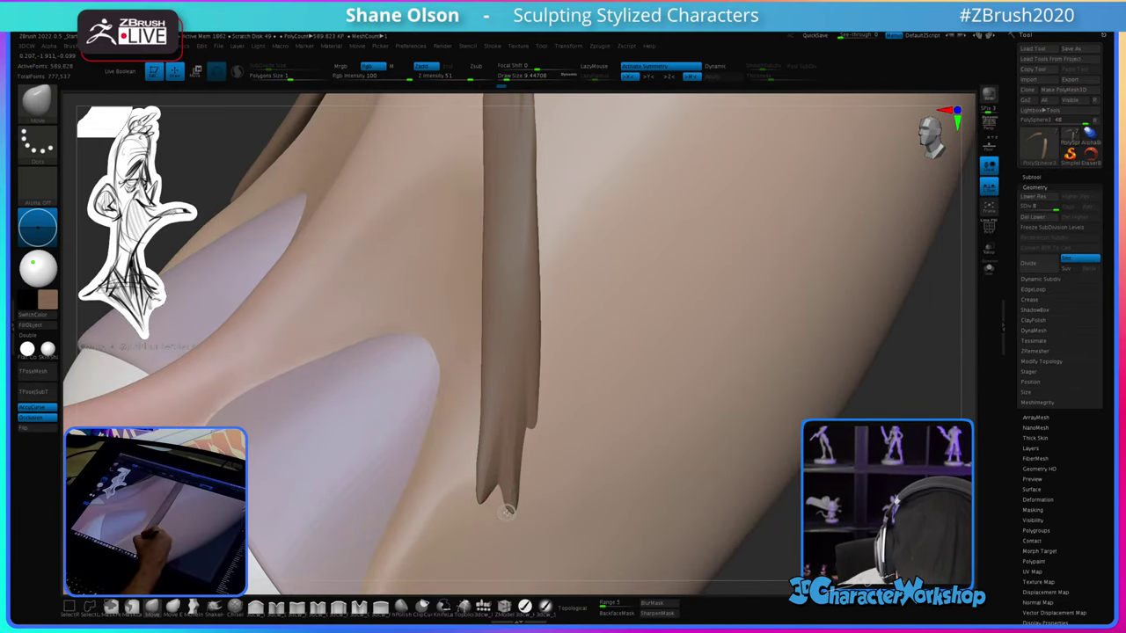
drag(532, 456, 535, 438)
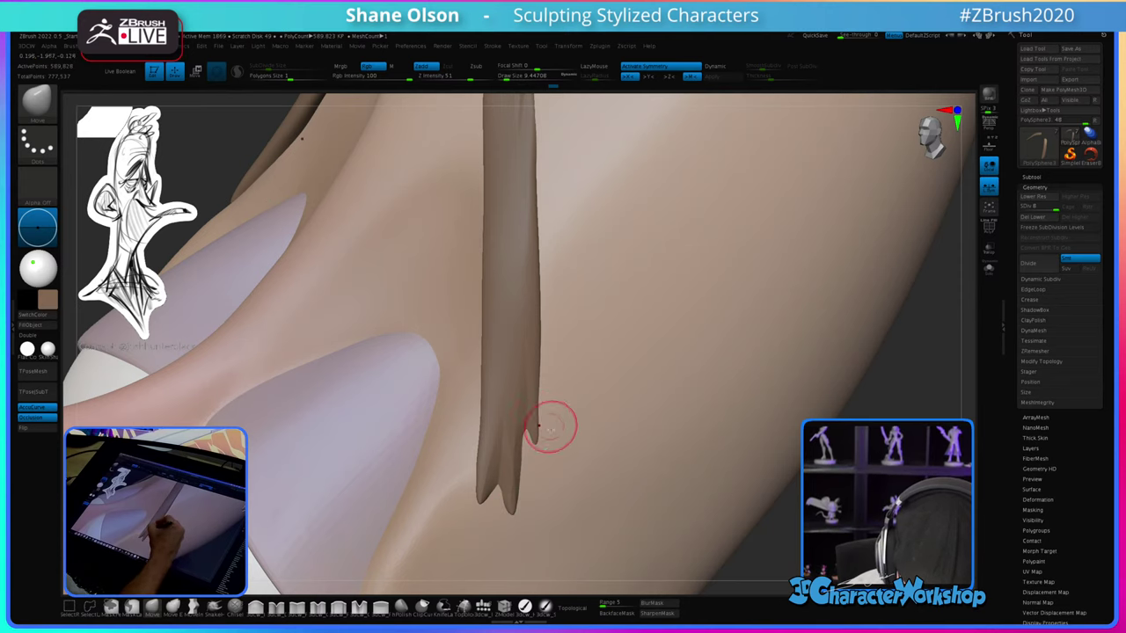
mouse_move(558, 470)
right_down()
mouse_move(607, 478)
mouse_move(636, 465)
mouse_move(647, 480)
mouse_move(633, 498)
mouse_move(652, 424)
mouse_move(636, 417)
mouse_move(666, 438)
mouse_move(608, 457)
mouse_move(608, 430)
mouse_move(607, 461)
mouse_move(622, 475)
right_up()
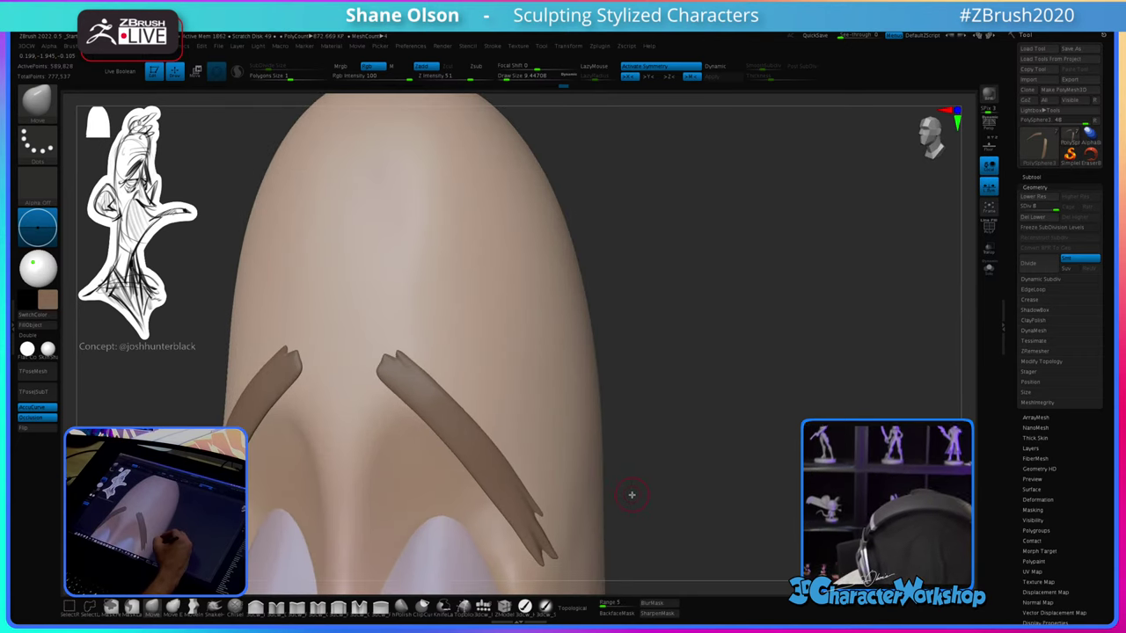
Switch to the Standard brush (B, S, T) and view the head from above
key(b)
key(s)
key(t)
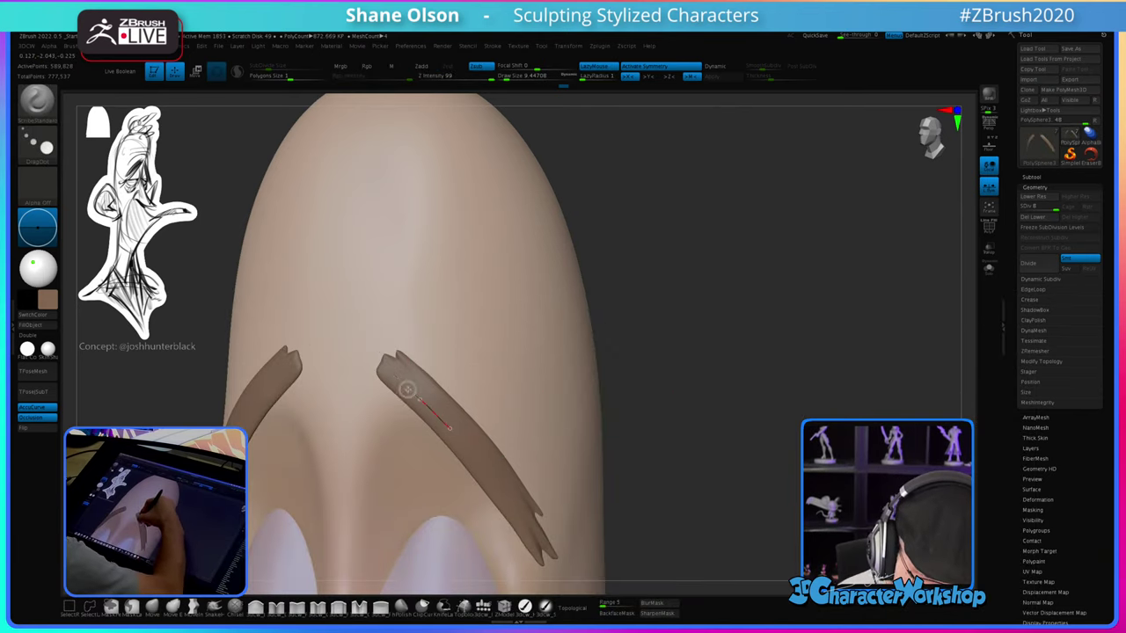
mouse_move(645, 463)
mouse_down()
mouse_move(653, 450)
mouse_move(636, 468)
mouse_move(621, 422)
mouse_move(636, 475)
mouse_move(623, 483)
mouse_move(616, 472)
mouse_up()
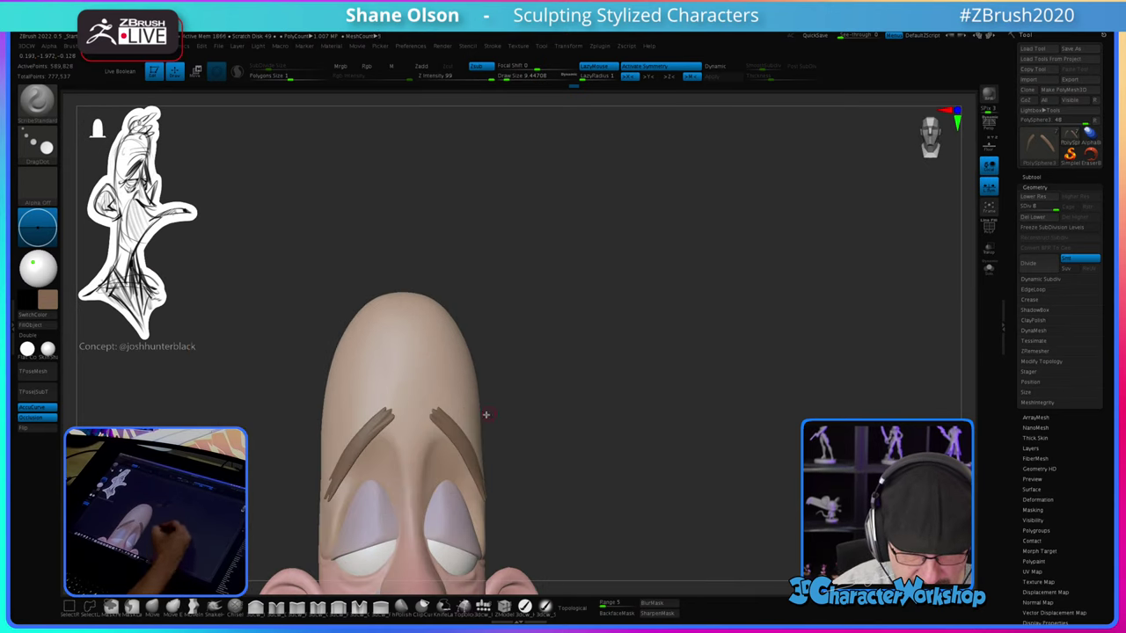
mouse_move(461, 402)
mouse_down()
mouse_move(481, 478)
mouse_move(454, 432)
mouse_up()
Return to a larger Move brush for the eyebrow tips, undoing the last stroke
key(b)
key(s)
key(t)
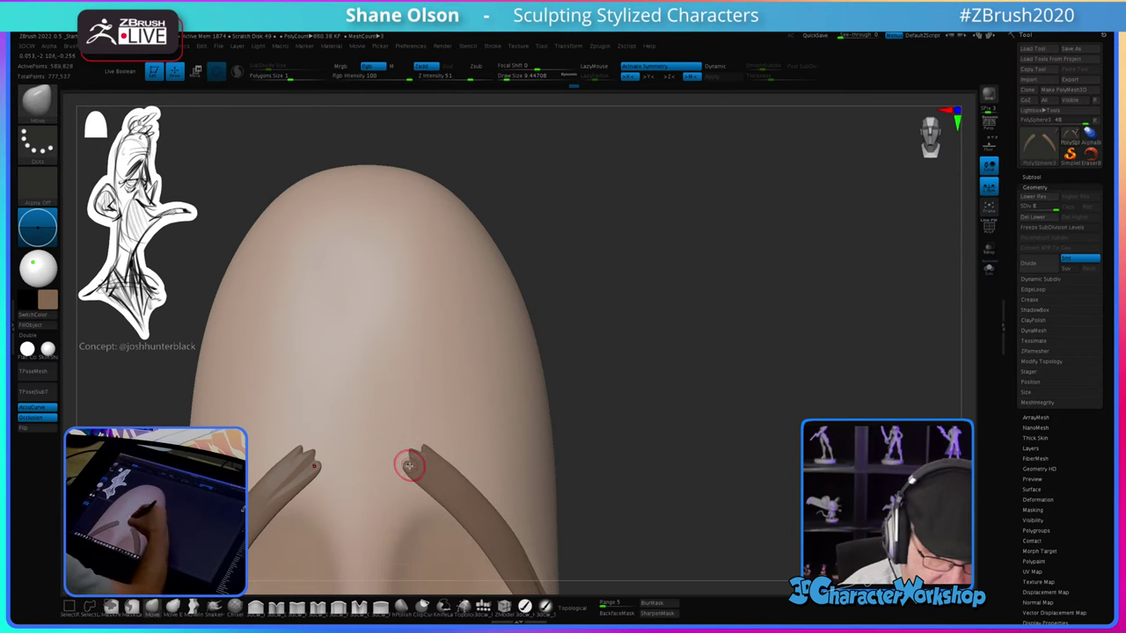
key(bracketright)
key(bracketright)
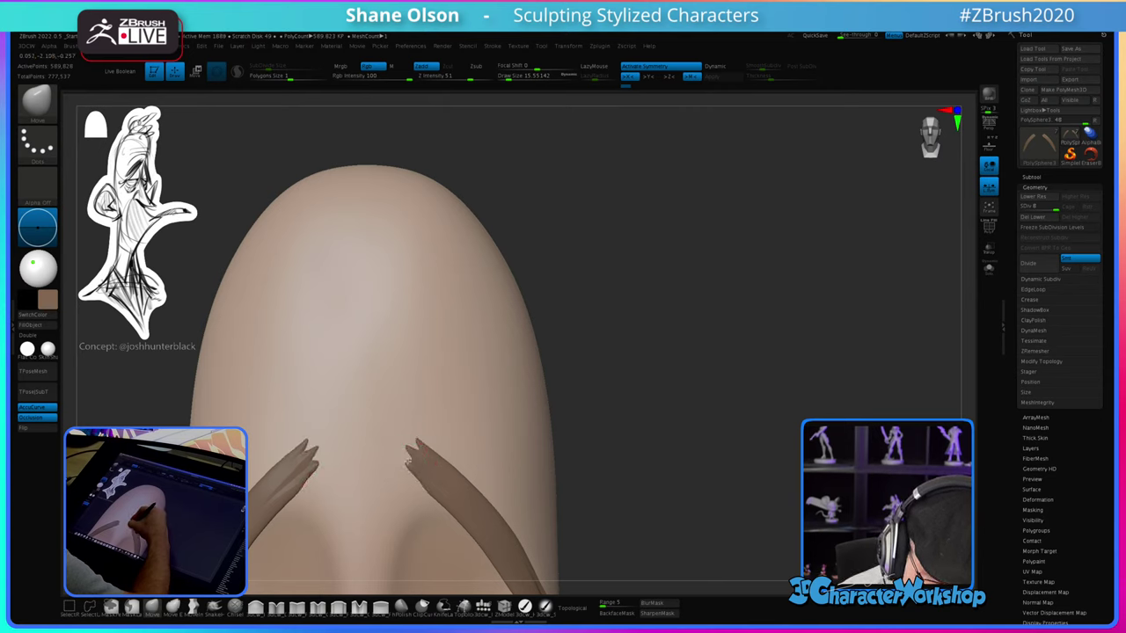
key(ctrl+z)
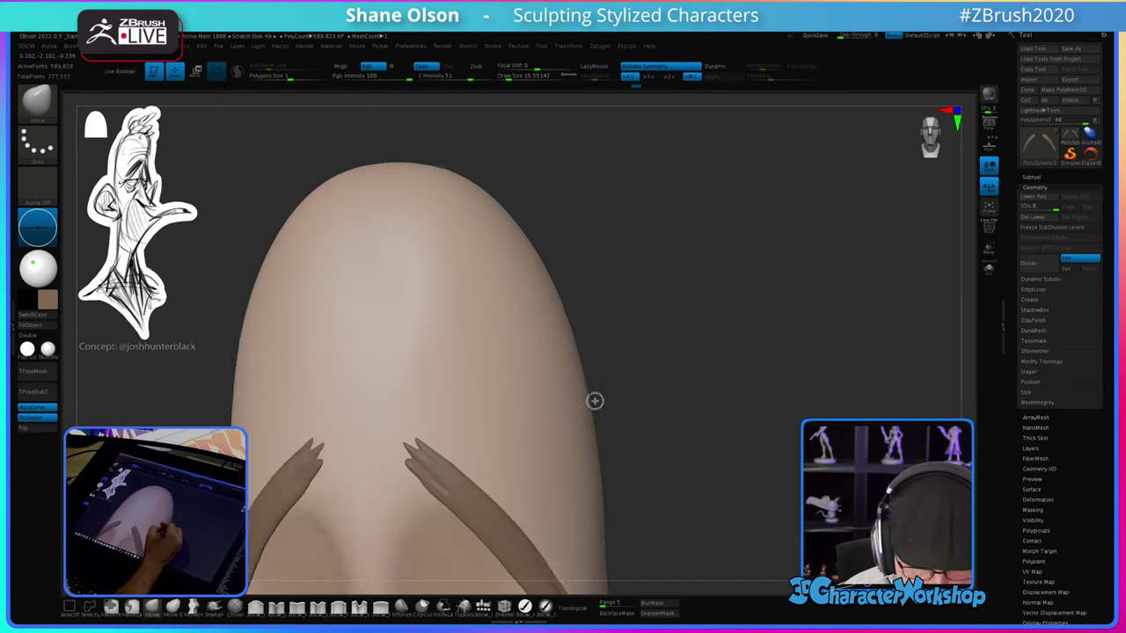
drag(621, 458, 555, 306)
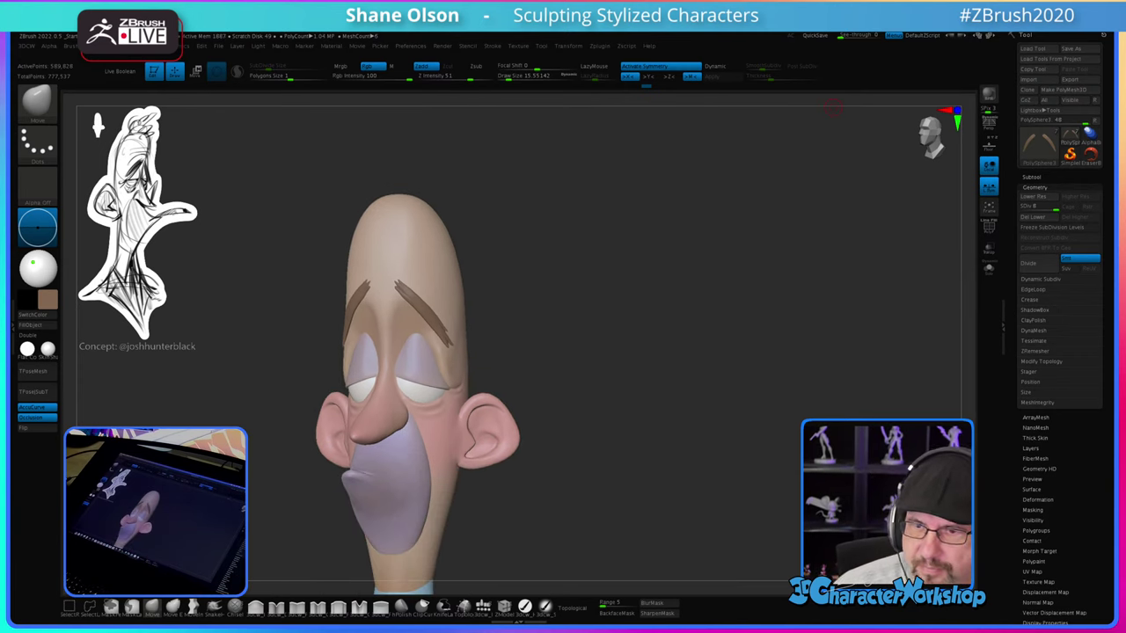
Frame the lower face and Shift-smooth the lavender lower lip
mouse_move(605, 415)
mouse_down()
mouse_move(633, 373)
mouse_move(575, 357)
mouse_move(597, 346)
mouse_up()
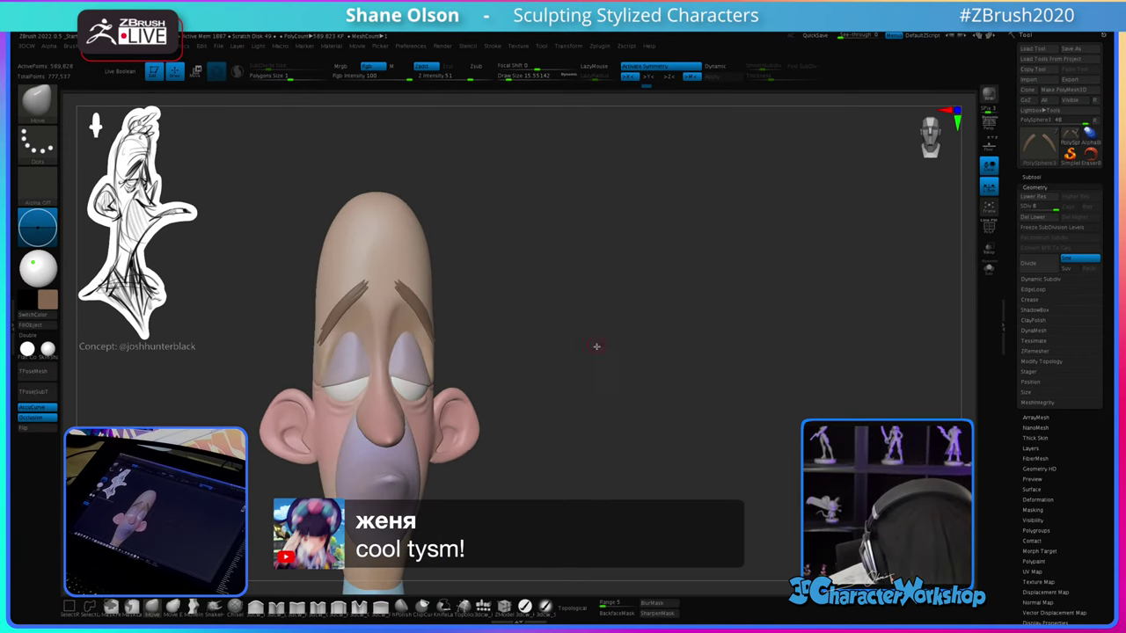
mouse_move(572, 422)
mouse_down()
mouse_move(593, 477)
mouse_move(629, 321)
mouse_up()
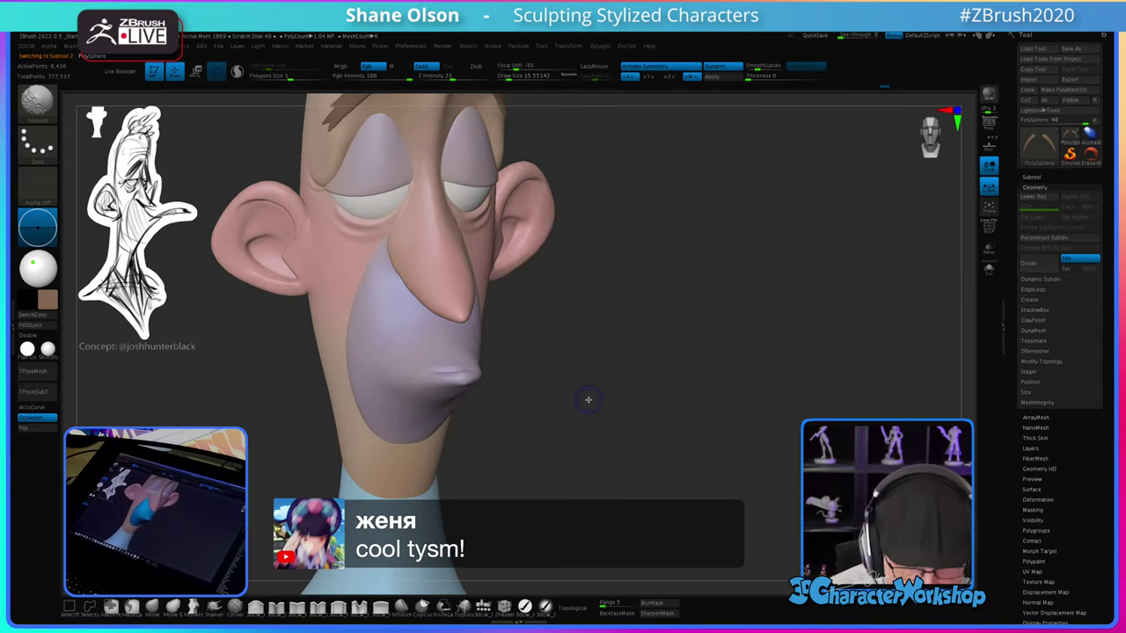
mouse_move(603, 361)
mouse_down()
mouse_move(604, 419)
mouse_move(643, 402)
mouse_move(515, 402)
mouse_move(490, 390)
mouse_move(547, 394)
mouse_up()
key(shift)
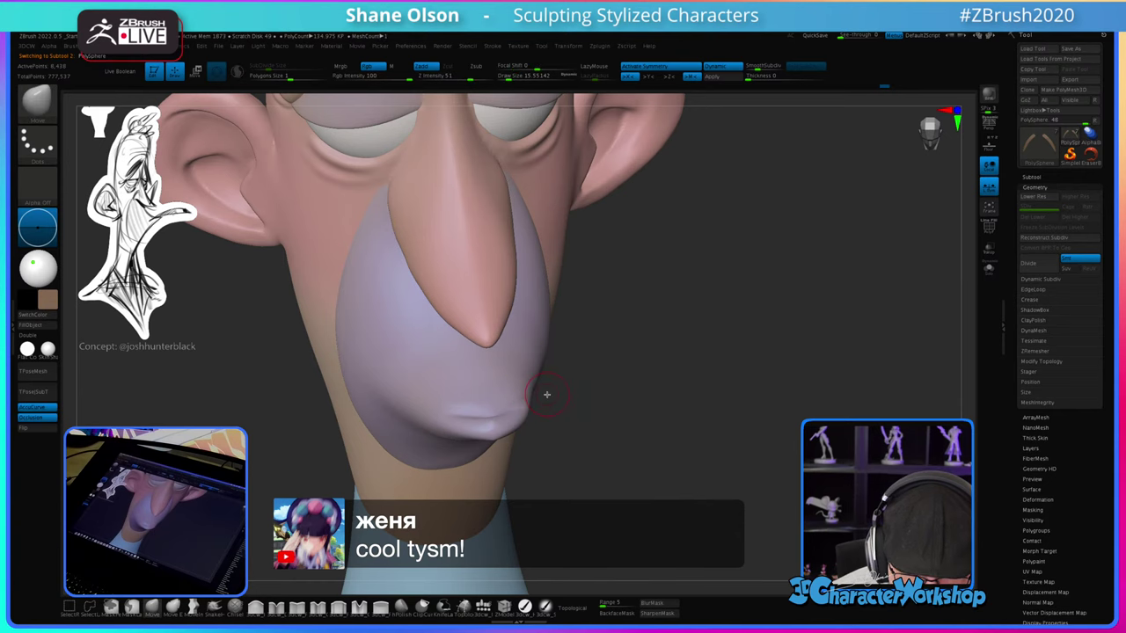
mouse_move(624, 445)
mouse_down()
mouse_move(621, 432)
mouse_move(699, 471)
mouse_move(501, 485)
mouse_move(458, 452)
mouse_move(451, 426)
mouse_up()
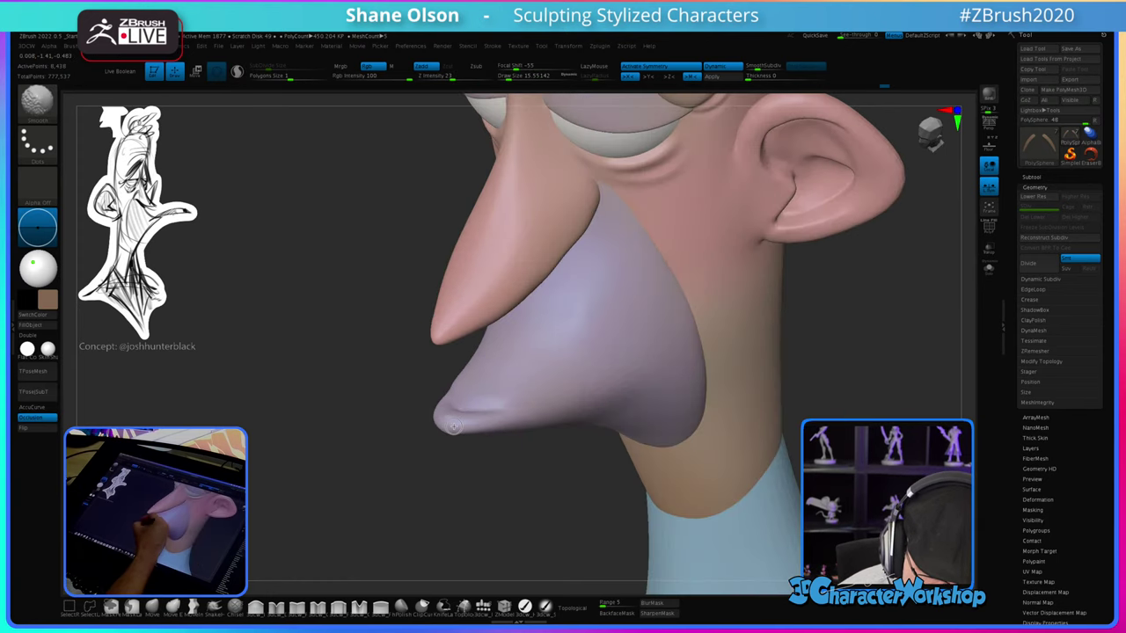
drag(467, 502, 467, 502)
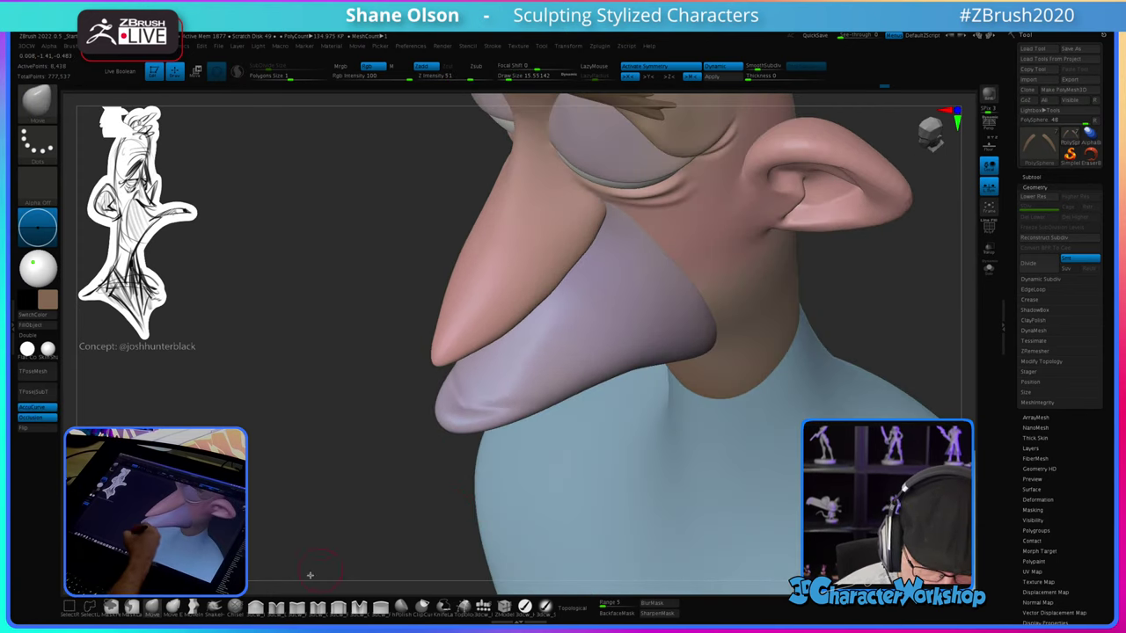
Pinch the lip into a long, sharp pointed tip and smooth its surface again
click(296, 607)
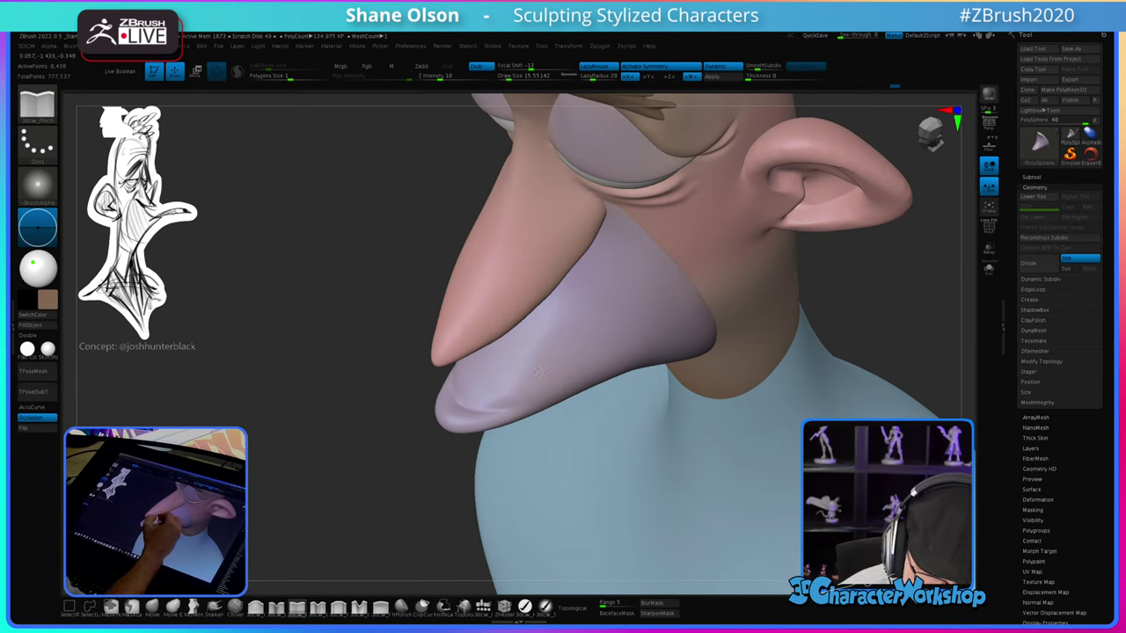
mouse_move(516, 403)
mouse_down()
mouse_move(466, 402)
mouse_move(514, 394)
mouse_move(505, 384)
mouse_move(575, 390)
mouse_move(521, 479)
mouse_up()
key(shift)
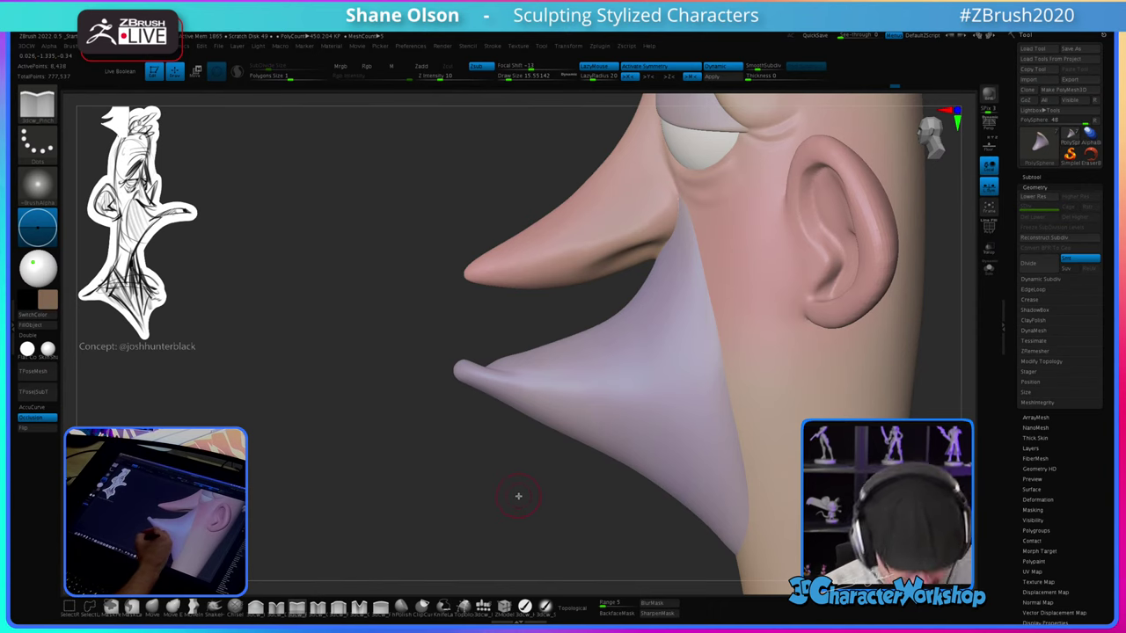
mouse_move(518, 496)
mouse_down()
mouse_move(505, 467)
mouse_move(452, 452)
mouse_move(437, 435)
mouse_up()
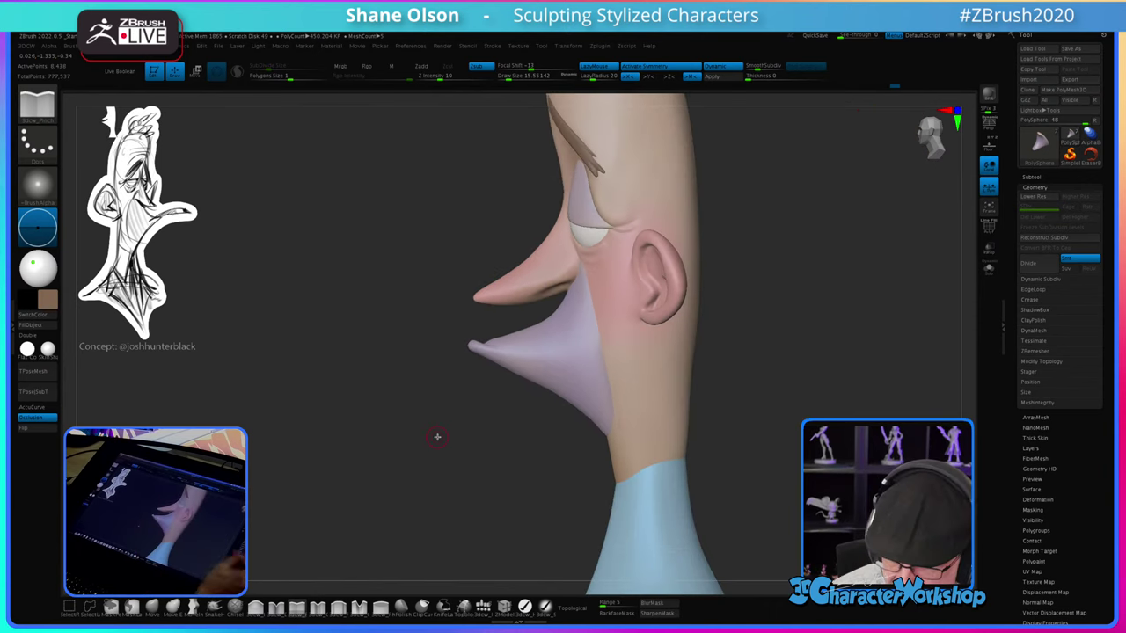
key(space)
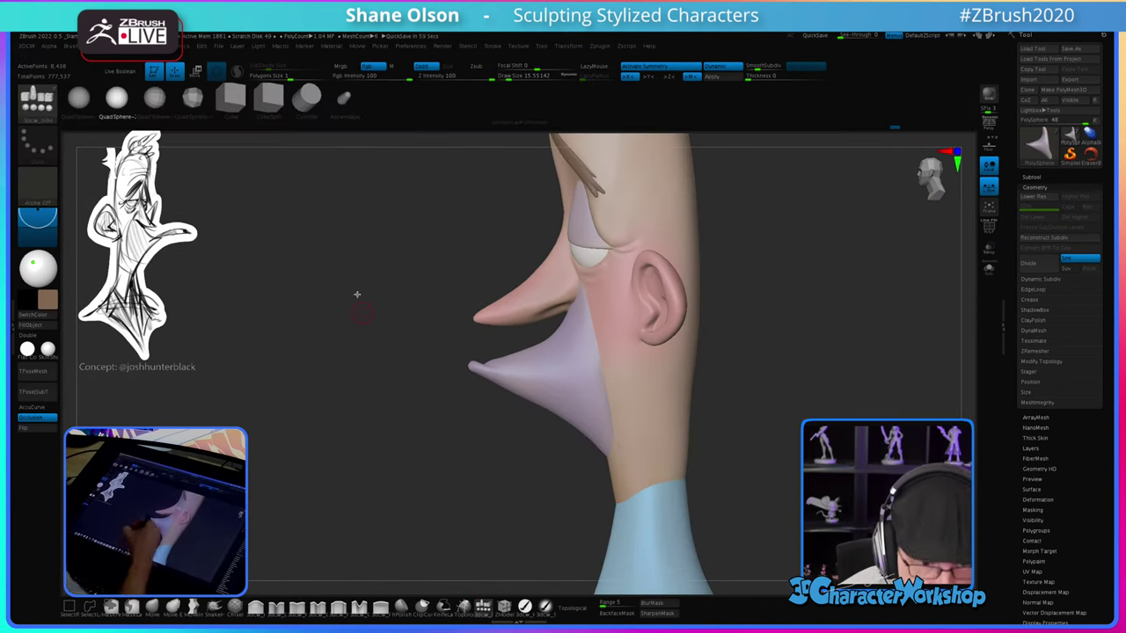
Insert a thin IMM Cylinder at the chin and stretch it out
mouse_move(359, 467)
mouse_down()
mouse_move(407, 464)
mouse_move(414, 449)
mouse_up()
mouse_move(498, 398)
mouse_down()
mouse_move(498, 452)
mouse_move(498, 417)
mouse_up()
drag(666, 432, 625, 460)
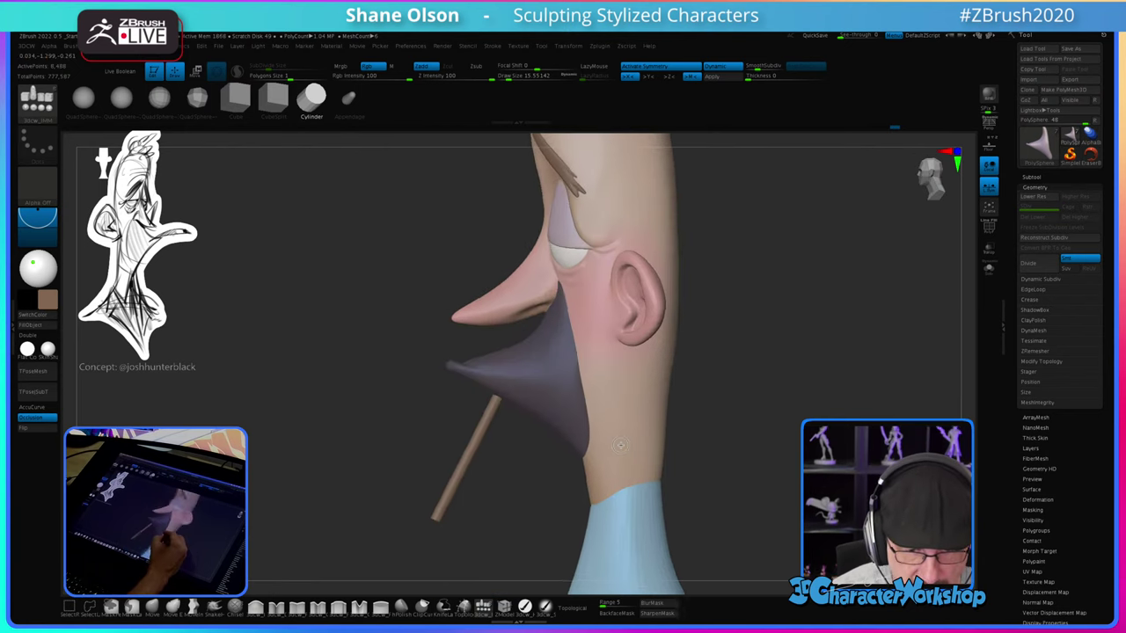
Rotate the cylinder horizontally and move it up into the lip tip with the gizmo
key(w)
drag(540, 421, 539, 440)
drag(534, 359, 500, 318)
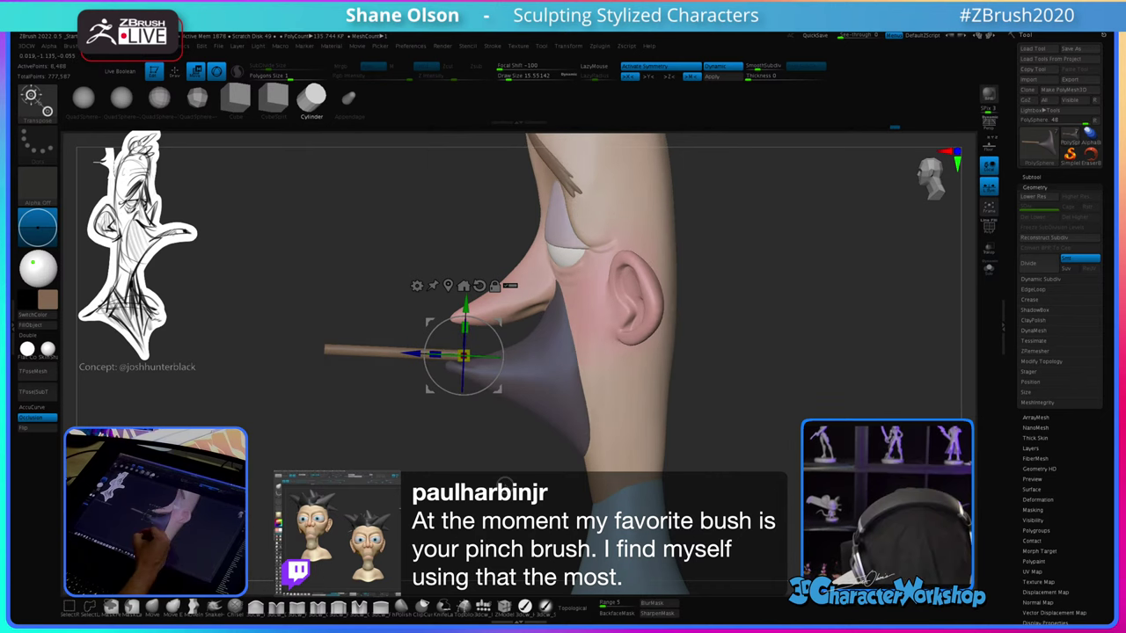
drag(497, 563, 555, 405)
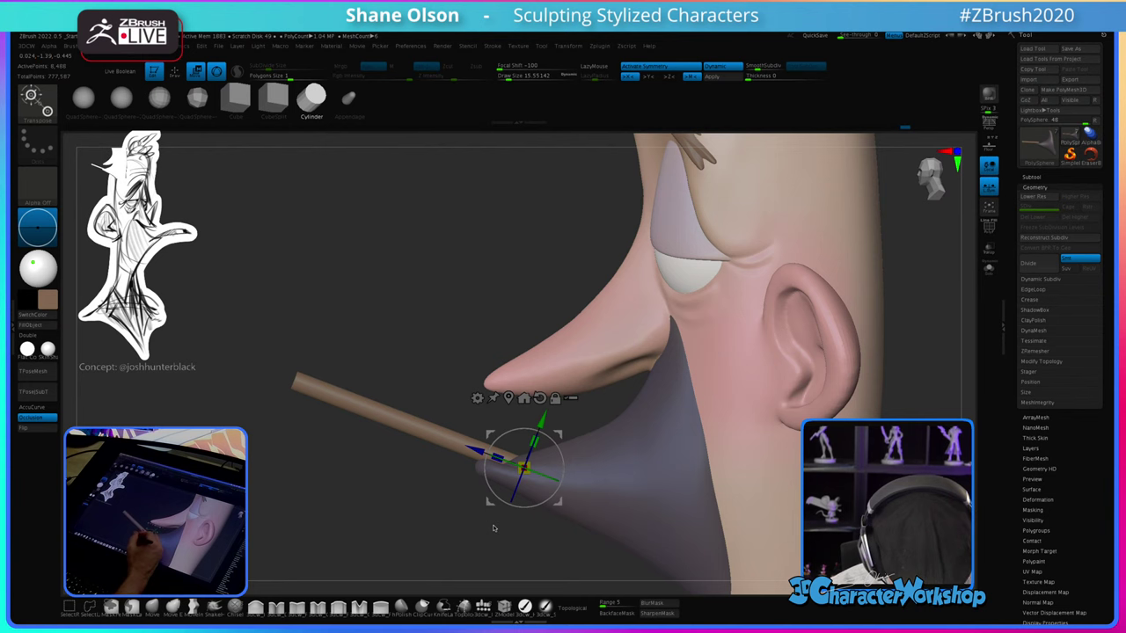
key(shift+f)
key(space)
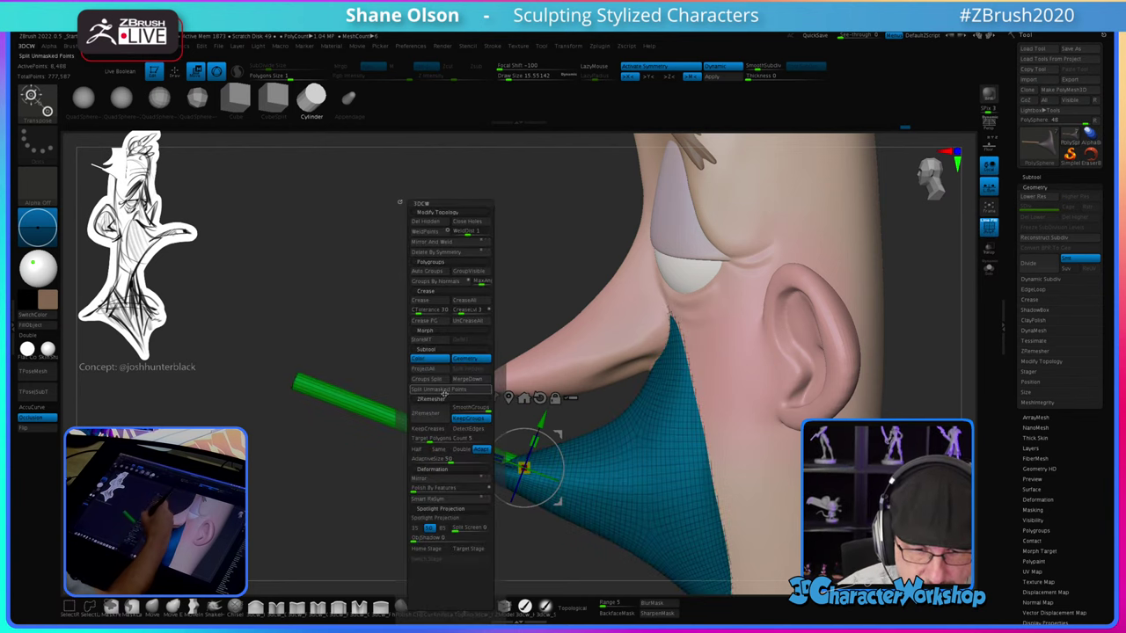
Split the cylinder into its own active subtool and isolate it with Solo
click(446, 392)
key(Up)
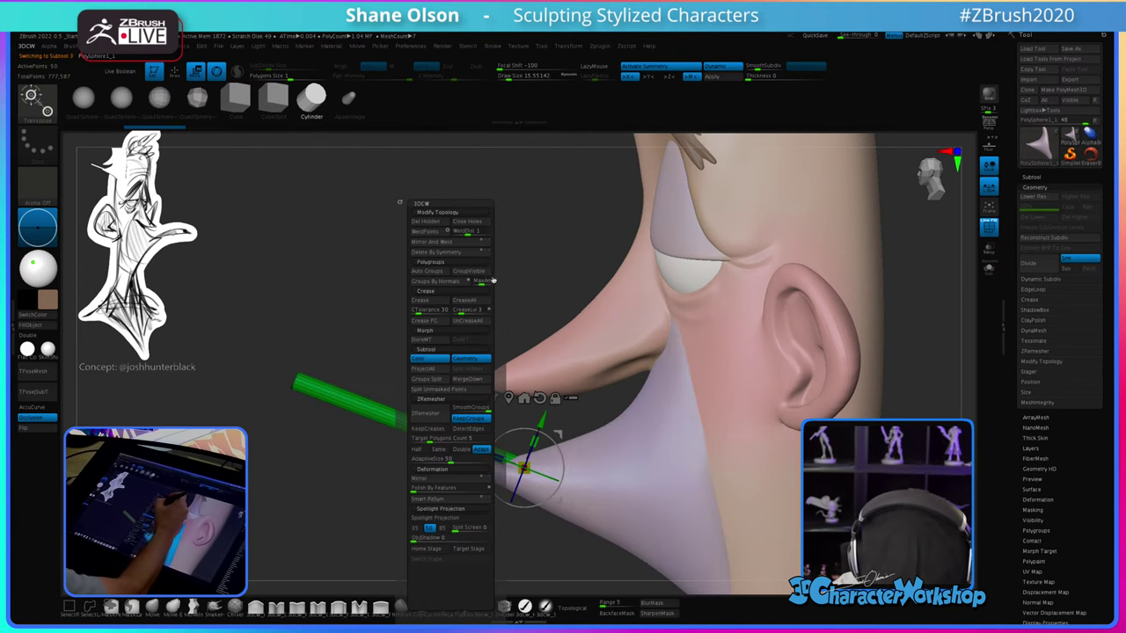
key(q)
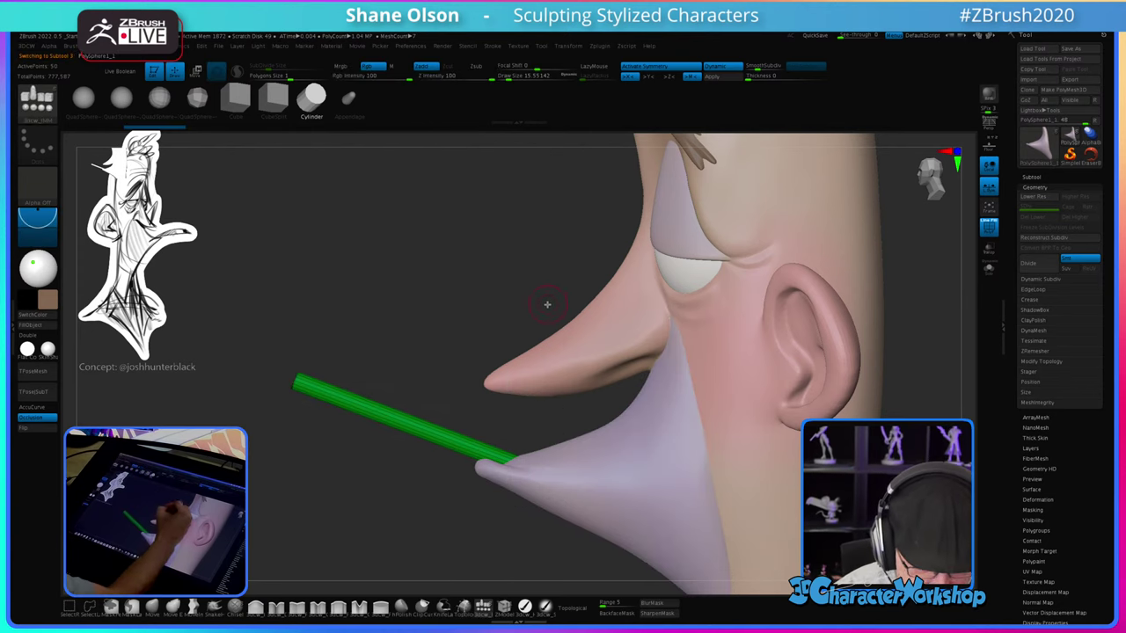
alt+drag(409, 500, 567, 544)
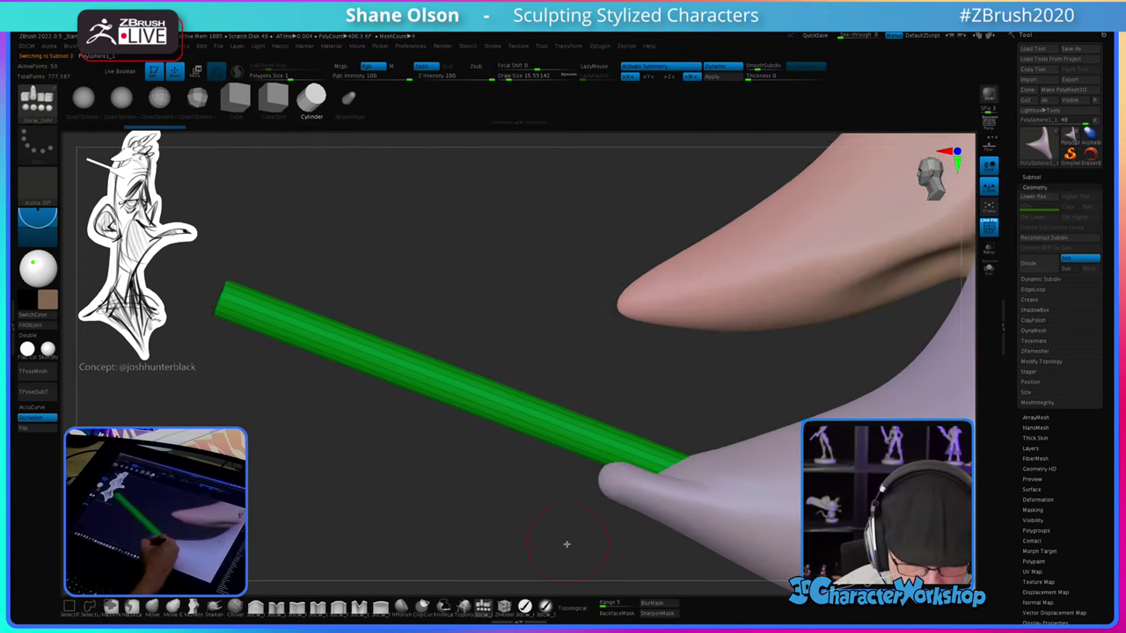
alt+drag(538, 324, 535, 485)
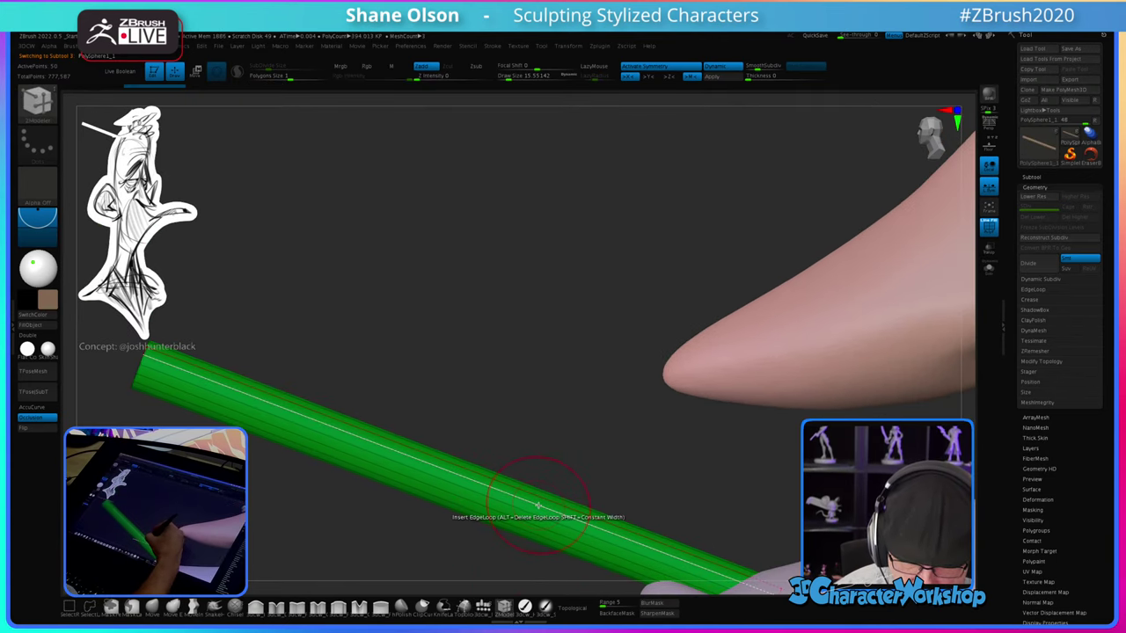
drag(580, 423, 988, 270)
click(988, 270)
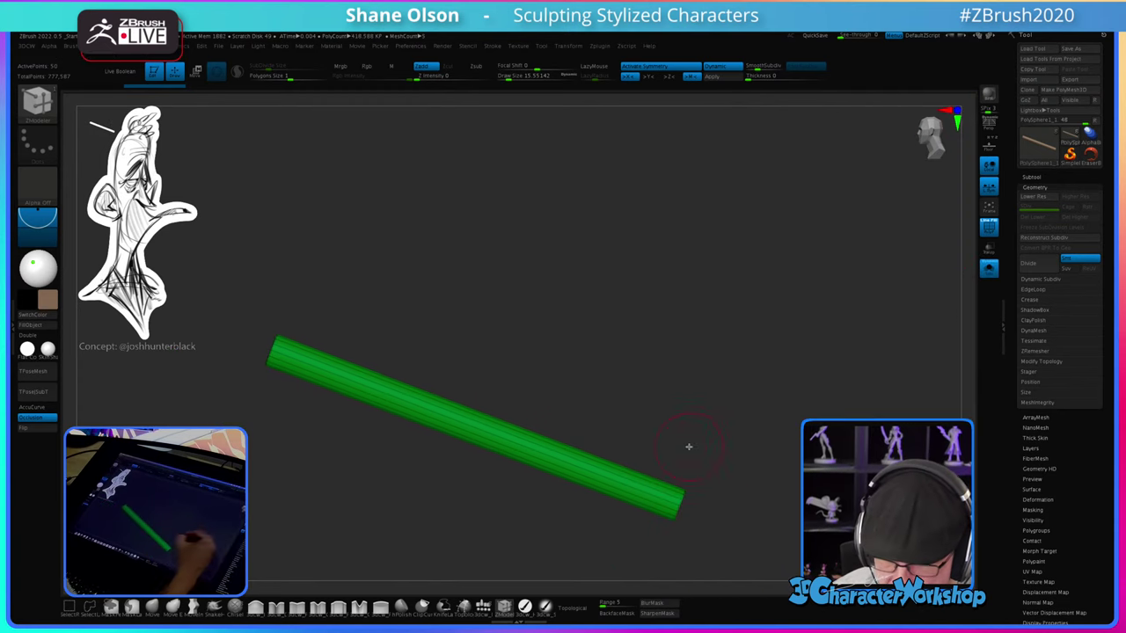
alt+drag(686, 448, 712, 427)
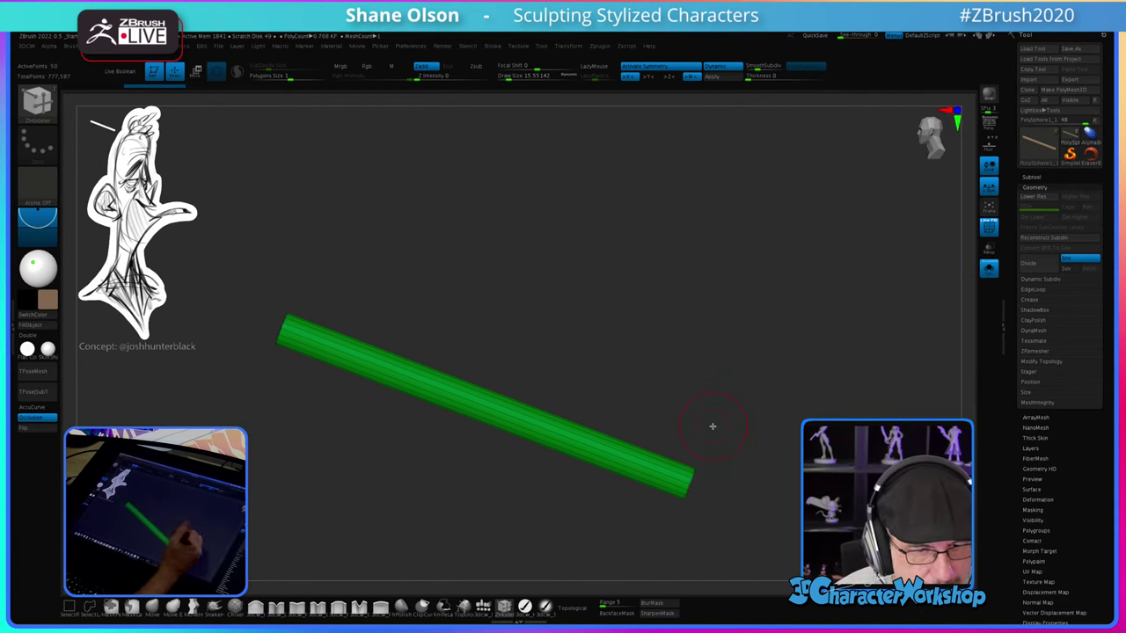
Insert an edge loop mid-tube, mask one section, invert it, and scale the free end narrower
click(503, 411)
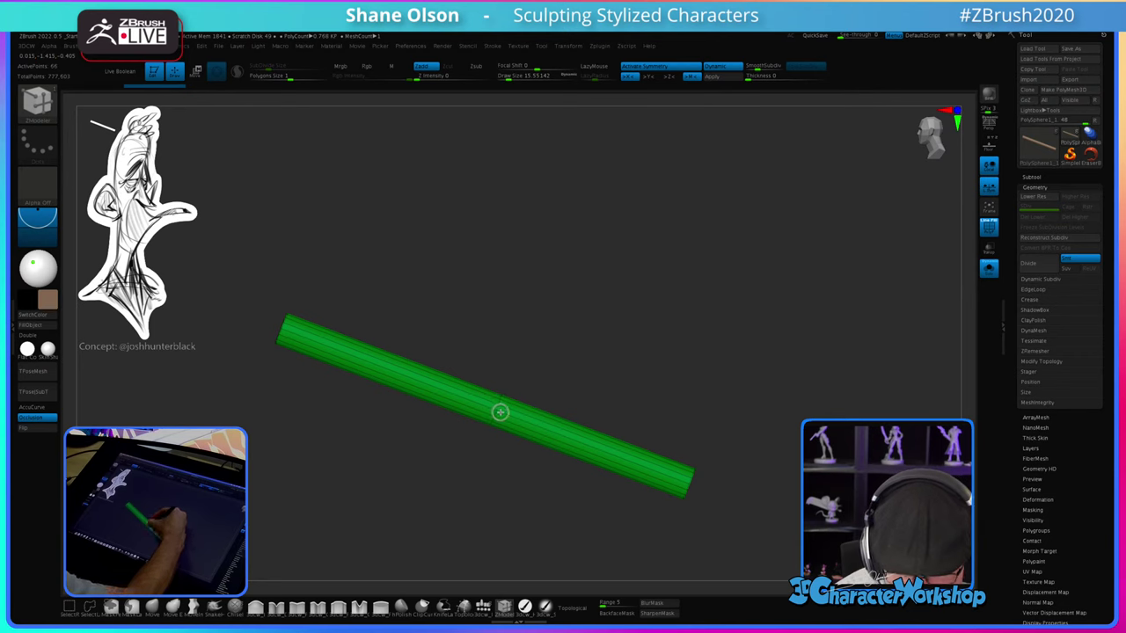
click(500, 410)
mouse_move(732, 491)
ctrl+mouse_down()
mouse_move(672, 402)
mouse_move(661, 535)
mouse_move(674, 387)
mouse_move(667, 437)
mouse_move(660, 410)
ctrl+mouse_up()
alt+drag(744, 419, 720, 437)
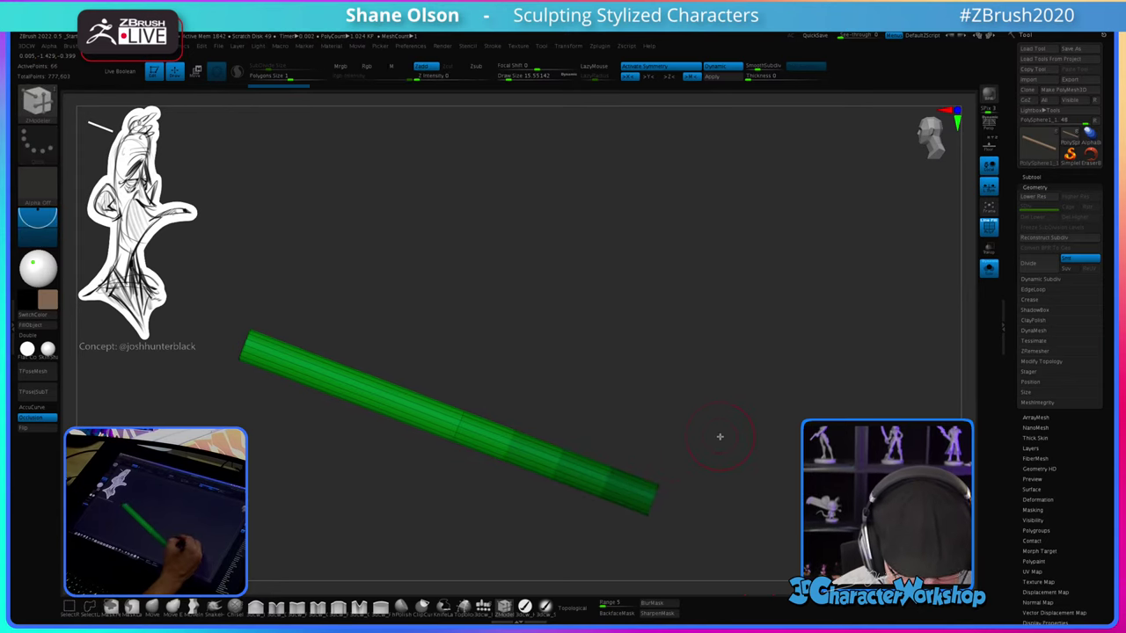
ctrl+click(729, 474)
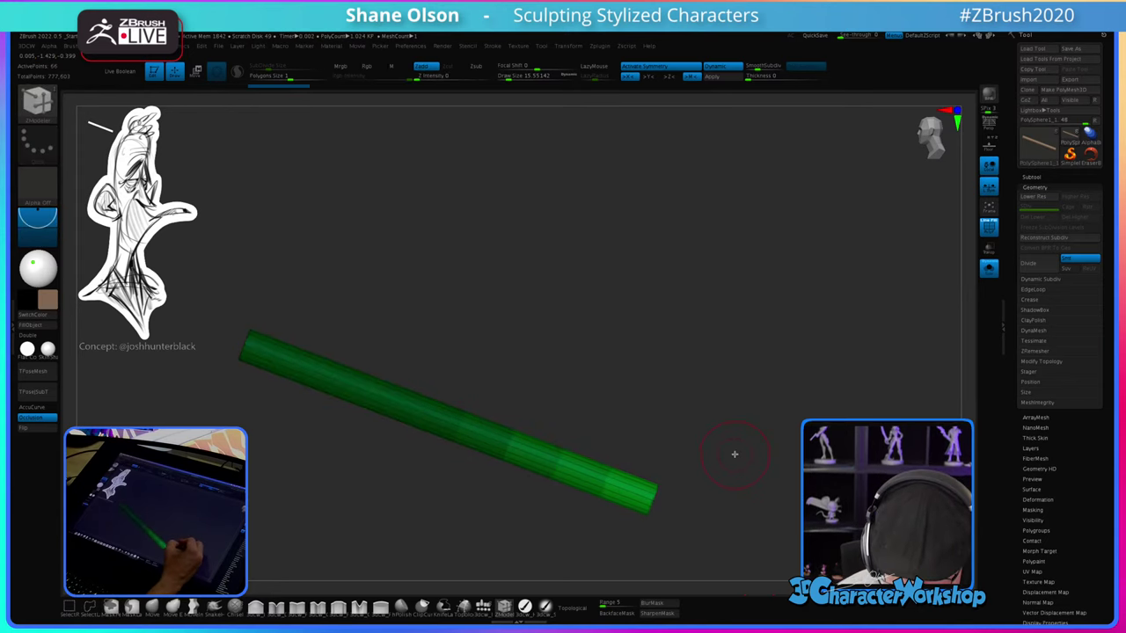
key(w)
drag(664, 475, 654, 516)
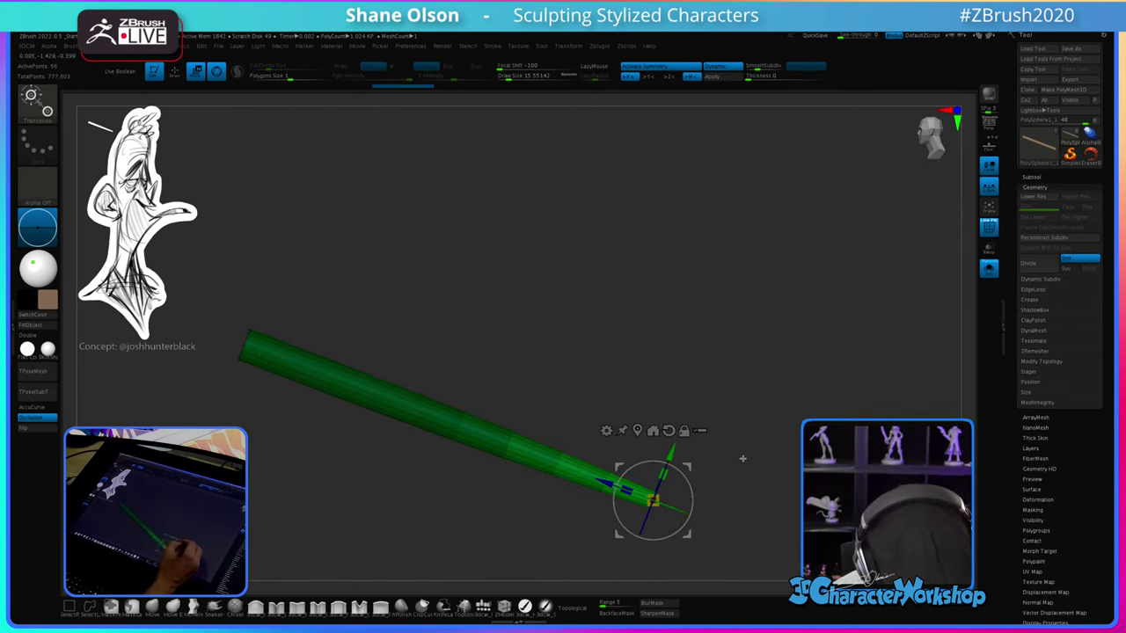
Lasso-mask part of the tube and place the gizmo mid-tube to thin the end section
alt+drag(749, 463, 752, 478)
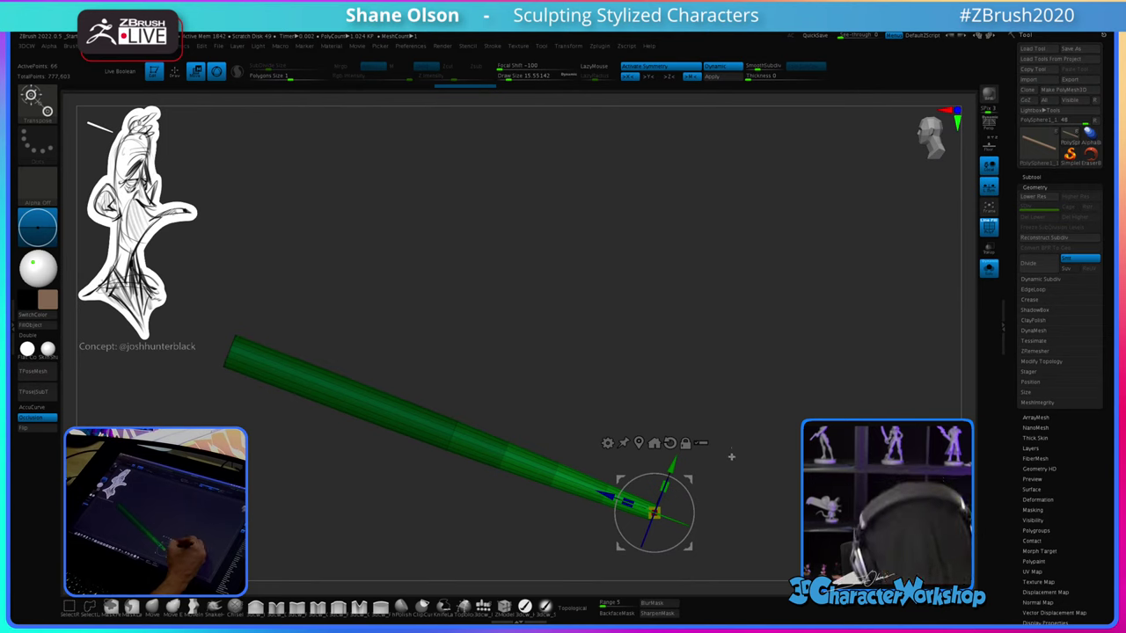
alt+drag(723, 463, 735, 460)
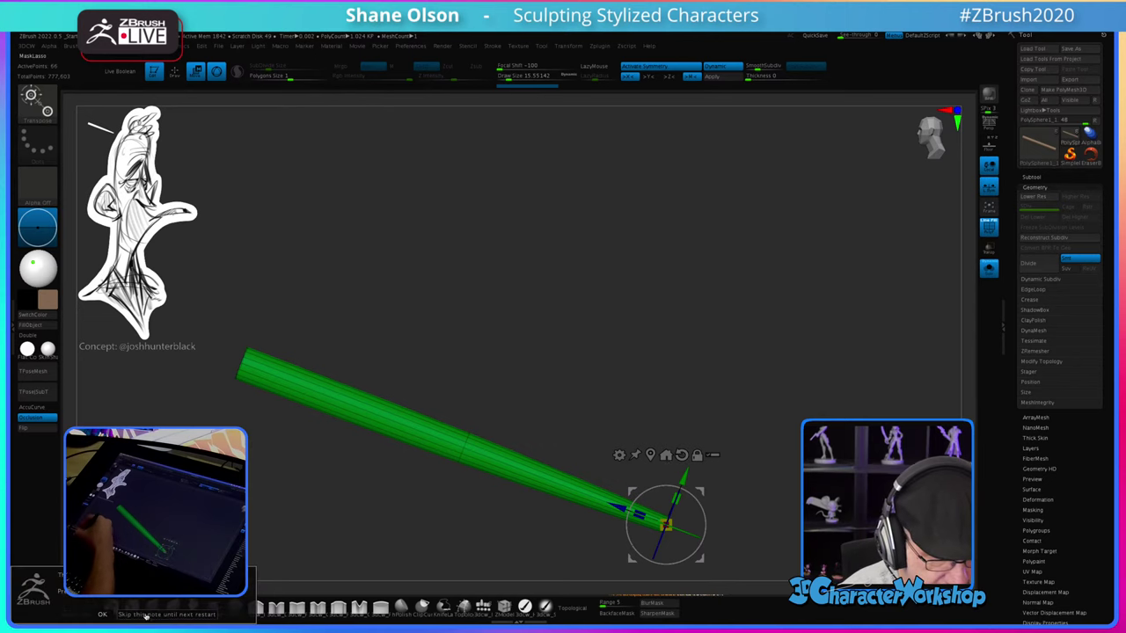
click(173, 611)
mouse_move(444, 524)
ctrl+mouse_down()
mouse_move(450, 396)
mouse_move(399, 525)
ctrl+mouse_up()
key(w)
click(666, 455)
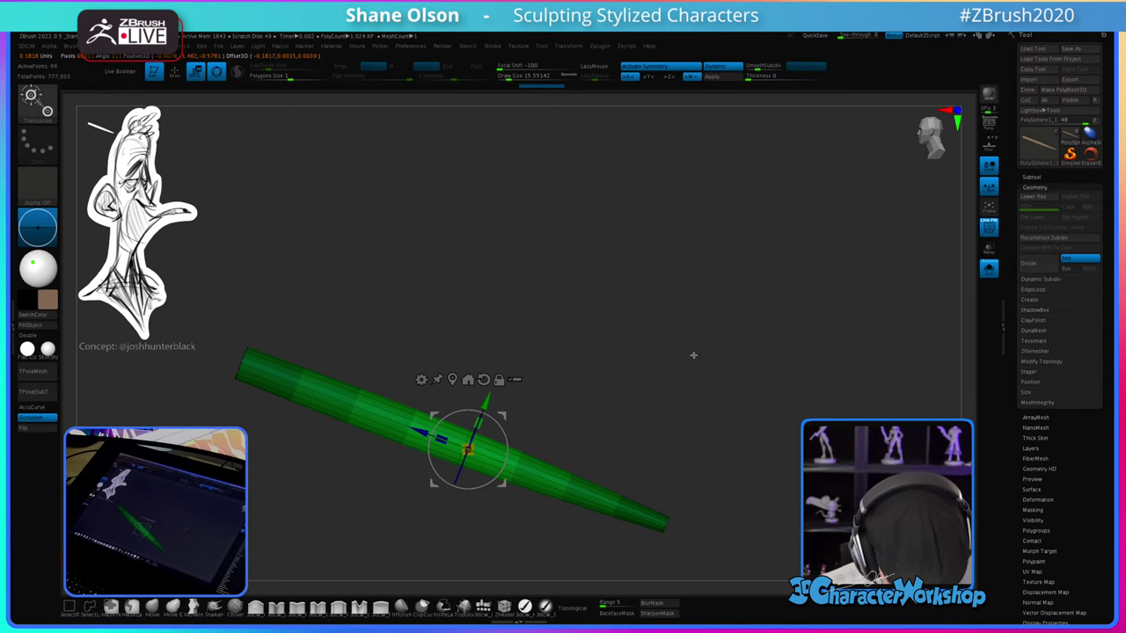
key(d)
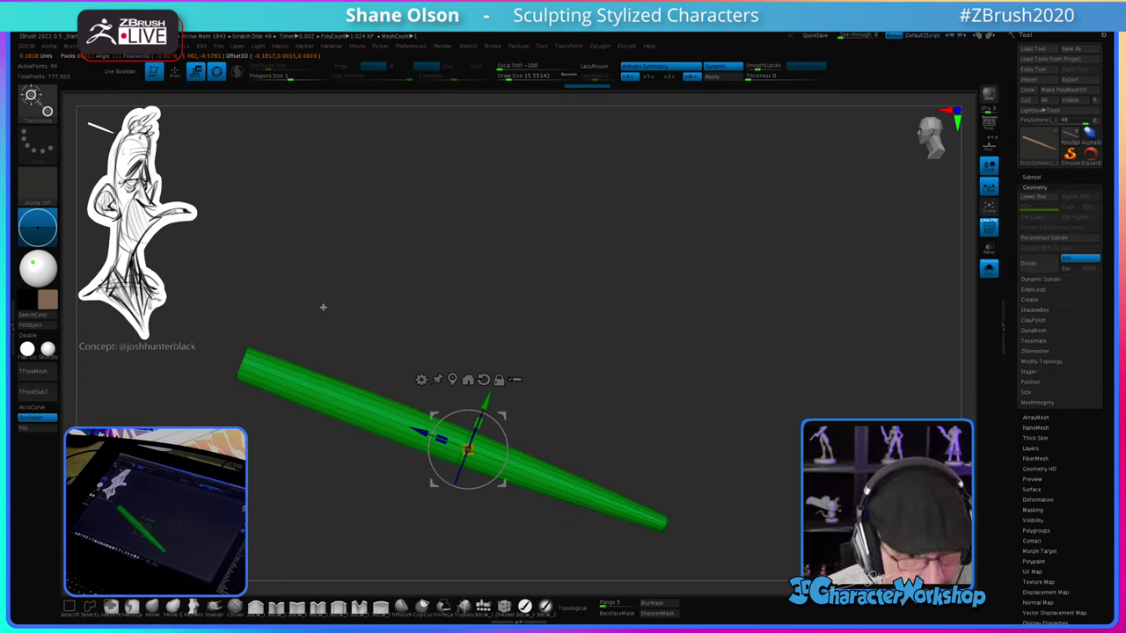
alt+drag(354, 340, 314, 338)
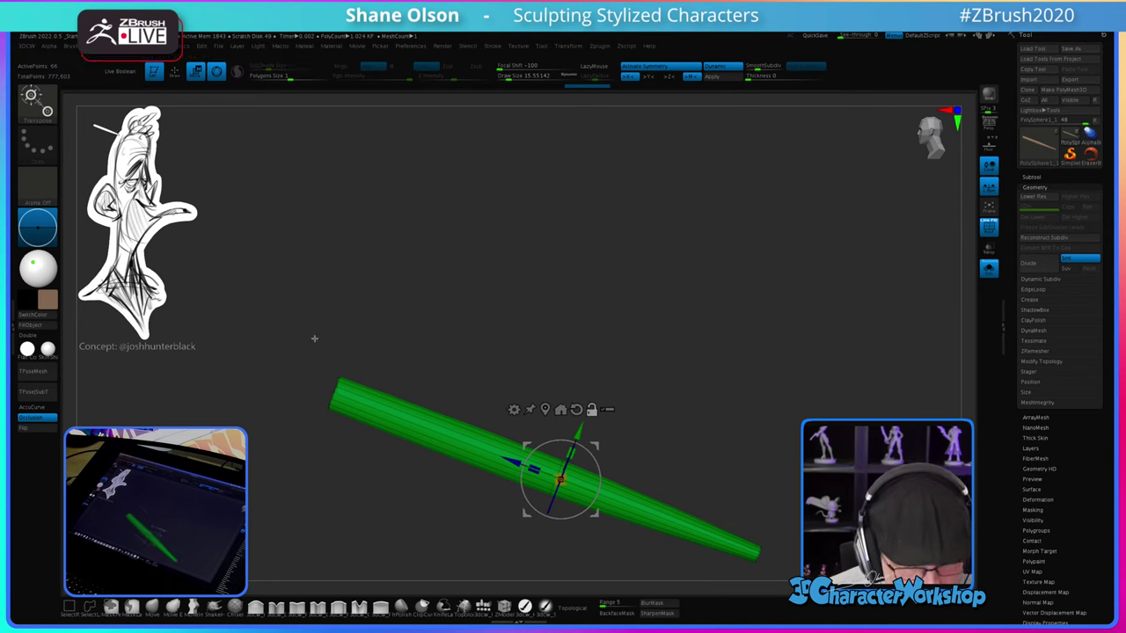
drag(410, 330, 455, 313)
Insert another edge loop across the tube and lasso-mask all but its thin tip segment
key(q)
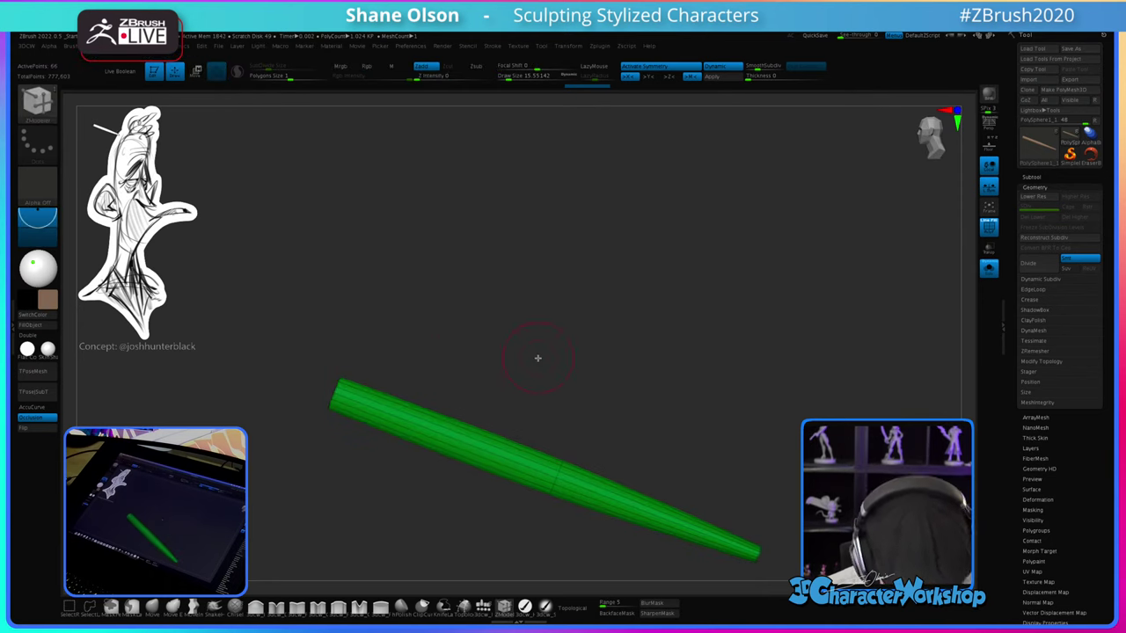
drag(581, 373, 533, 378)
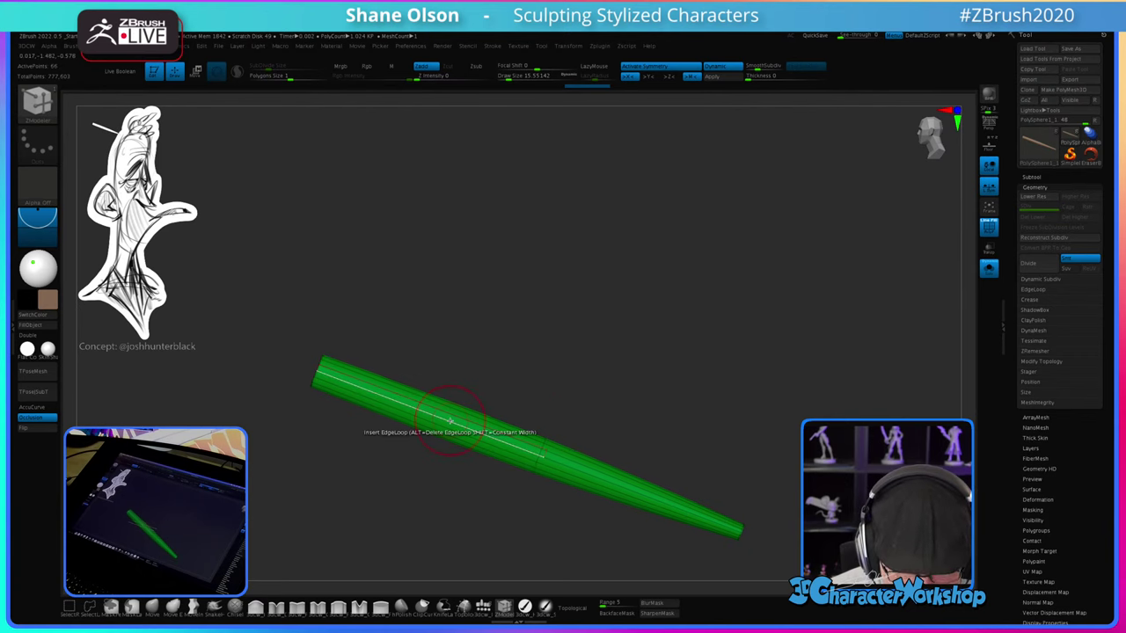
click(436, 416)
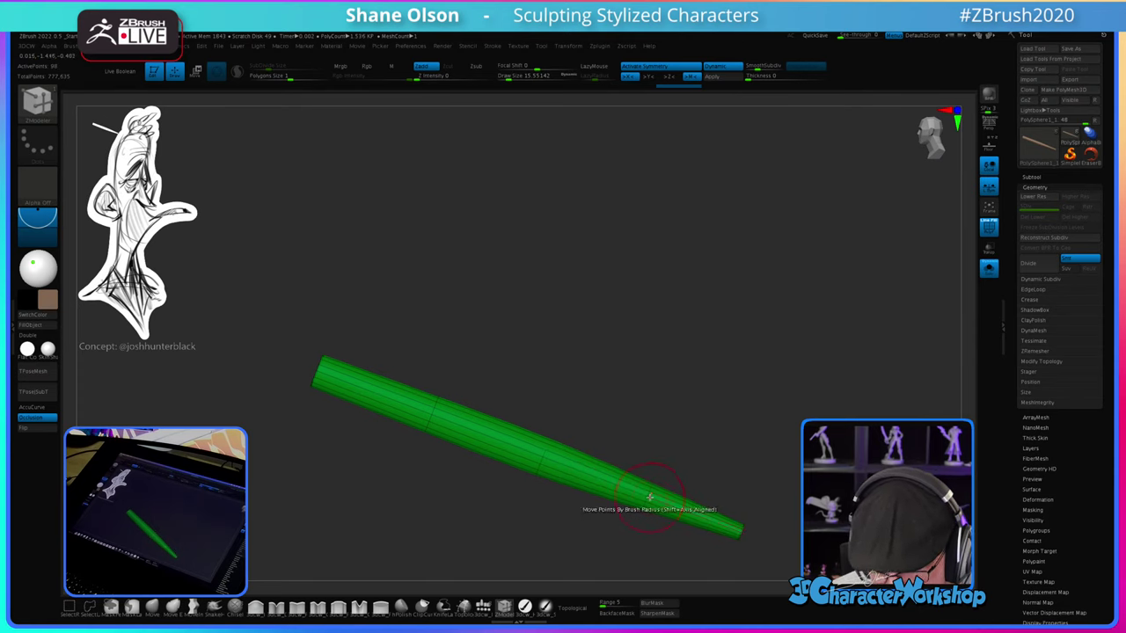
drag(711, 428, 705, 369)
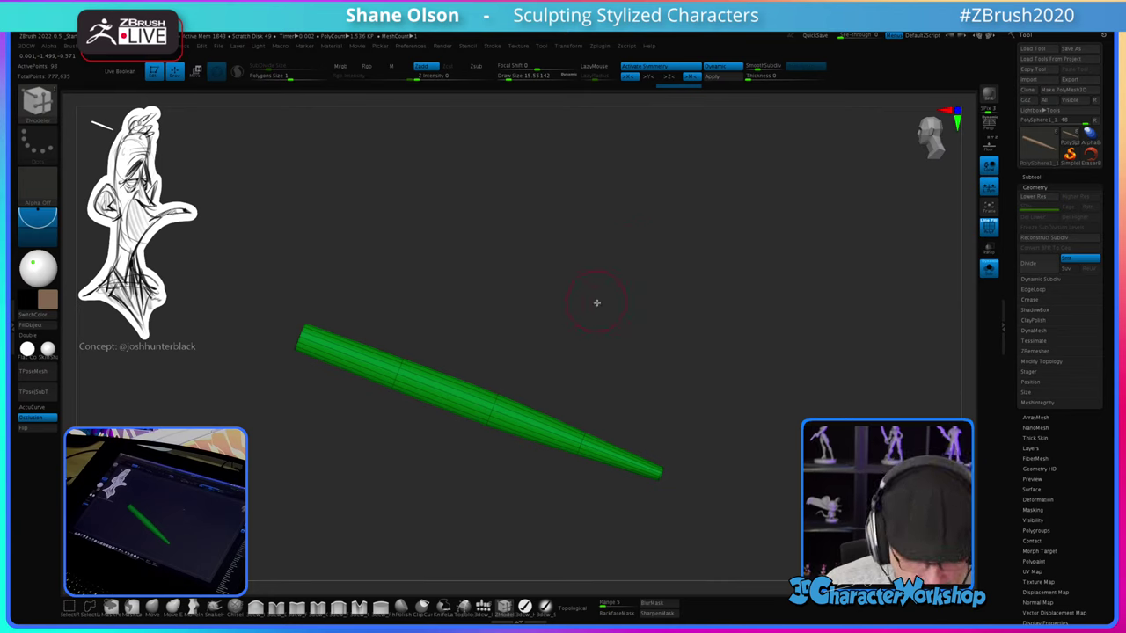
drag(612, 299, 573, 328)
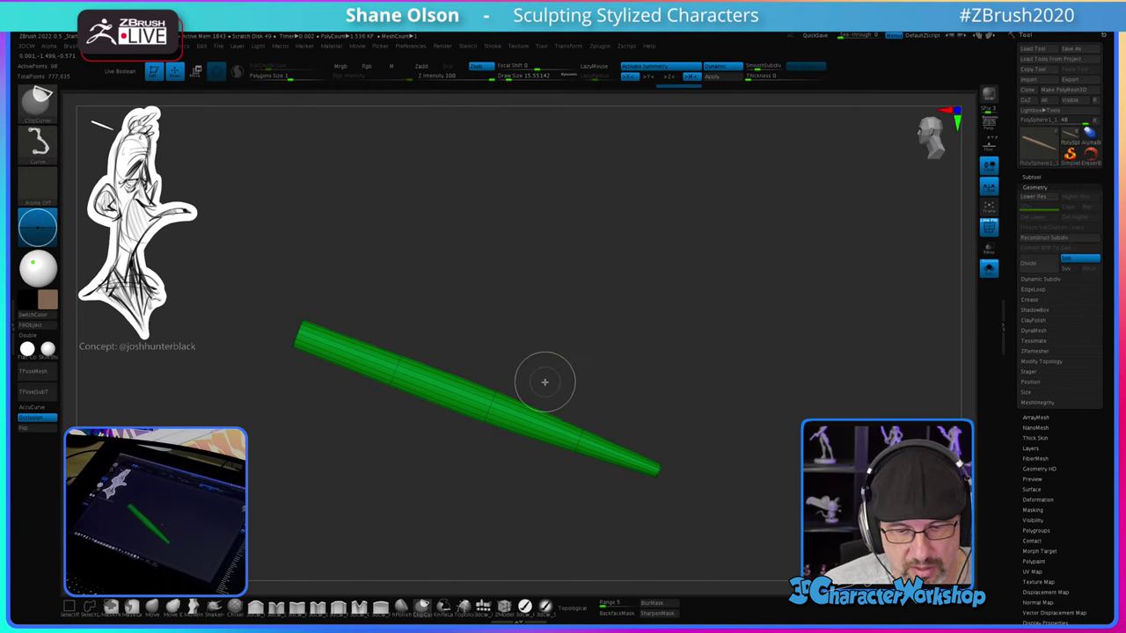
mouse_move(543, 382)
ctrl+shift+mouse_down()
mouse_move(435, 278)
mouse_move(227, 346)
mouse_move(519, 187)
mouse_move(882, 264)
mouse_move(772, 458)
mouse_move(767, 443)
ctrl+shift+mouse_up()
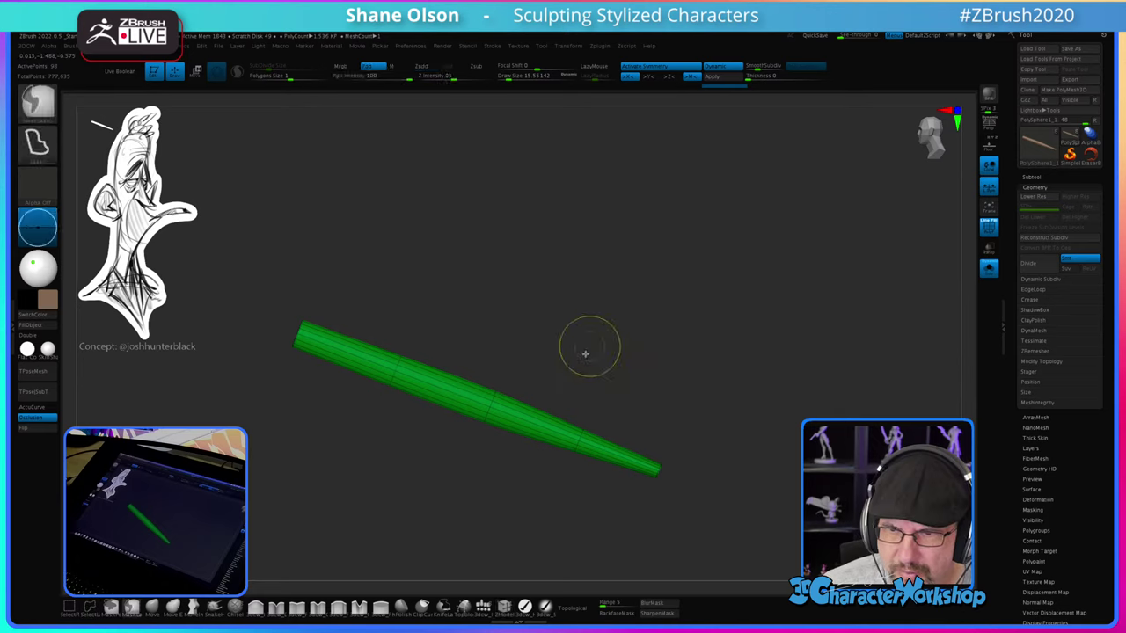
mouse_move(545, 377)
ctrl+mouse_down()
mouse_move(225, 230)
mouse_move(189, 341)
mouse_move(338, 434)
mouse_move(480, 467)
ctrl+mouse_up()
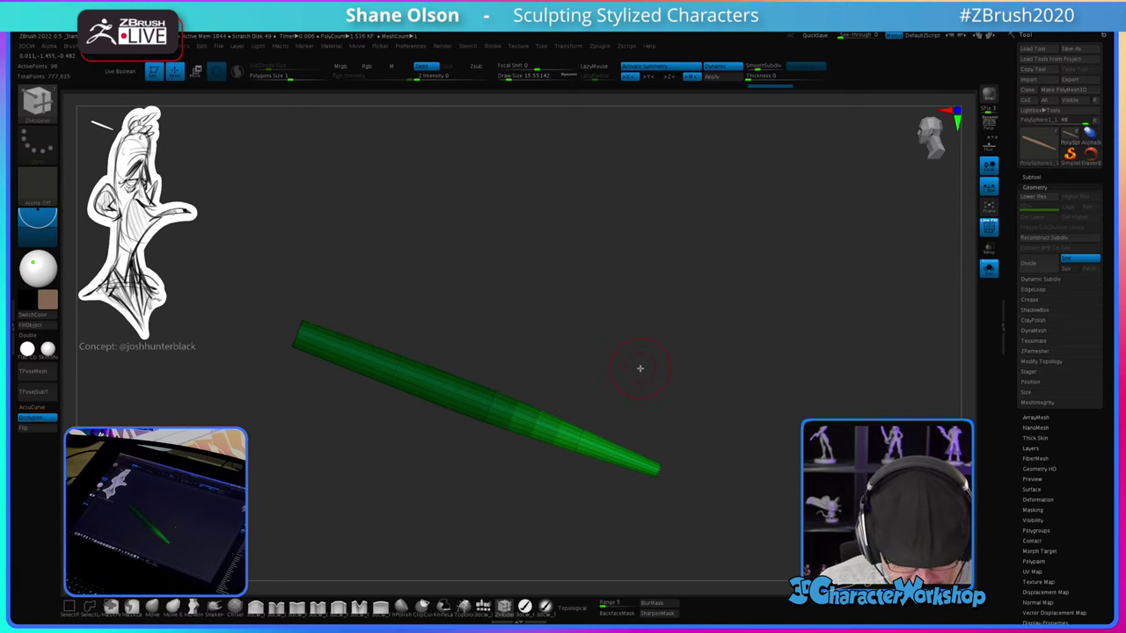
Invert the mask, shrink and bend the free tip into a gentle curve, then turn Solo off
key(w)
ctrl+click(600, 382)
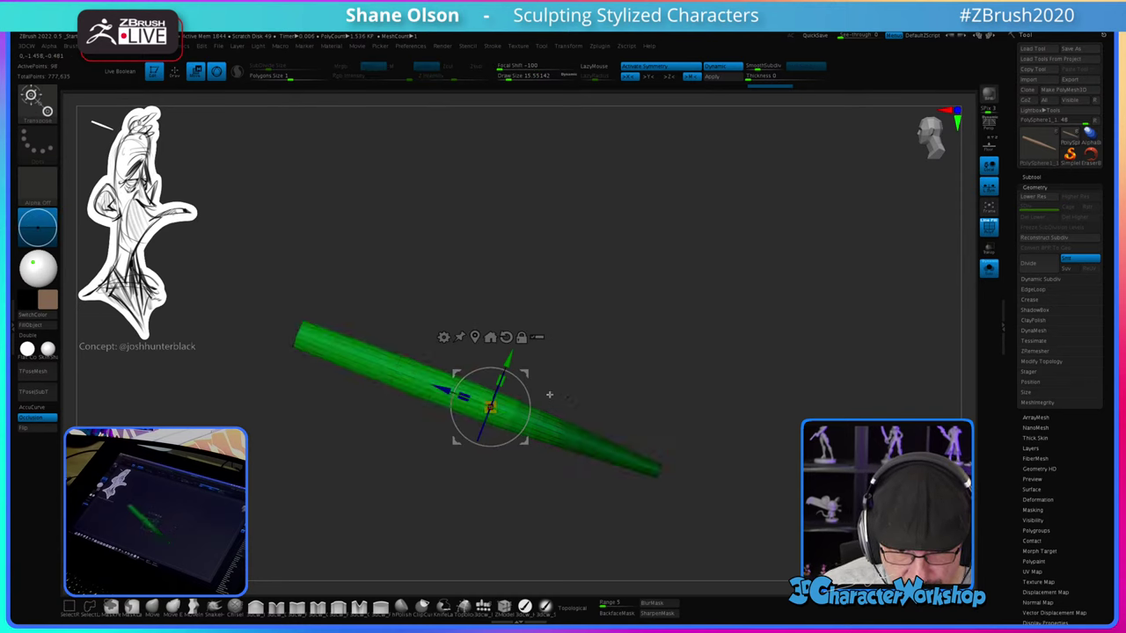
drag(539, 392, 528, 387)
key(q)
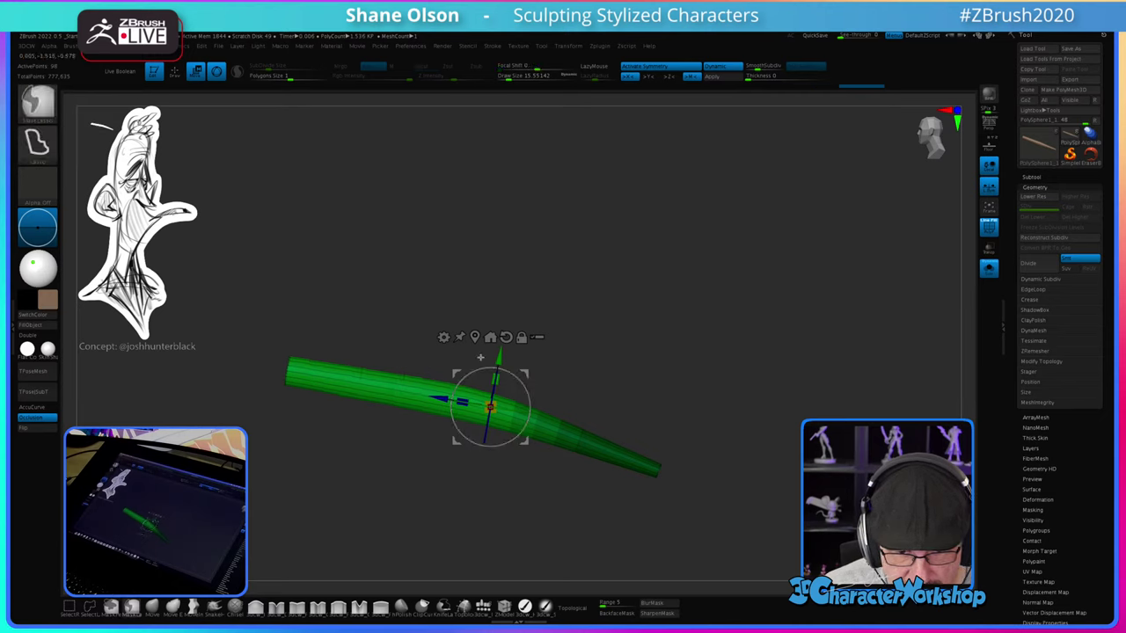
key(w)
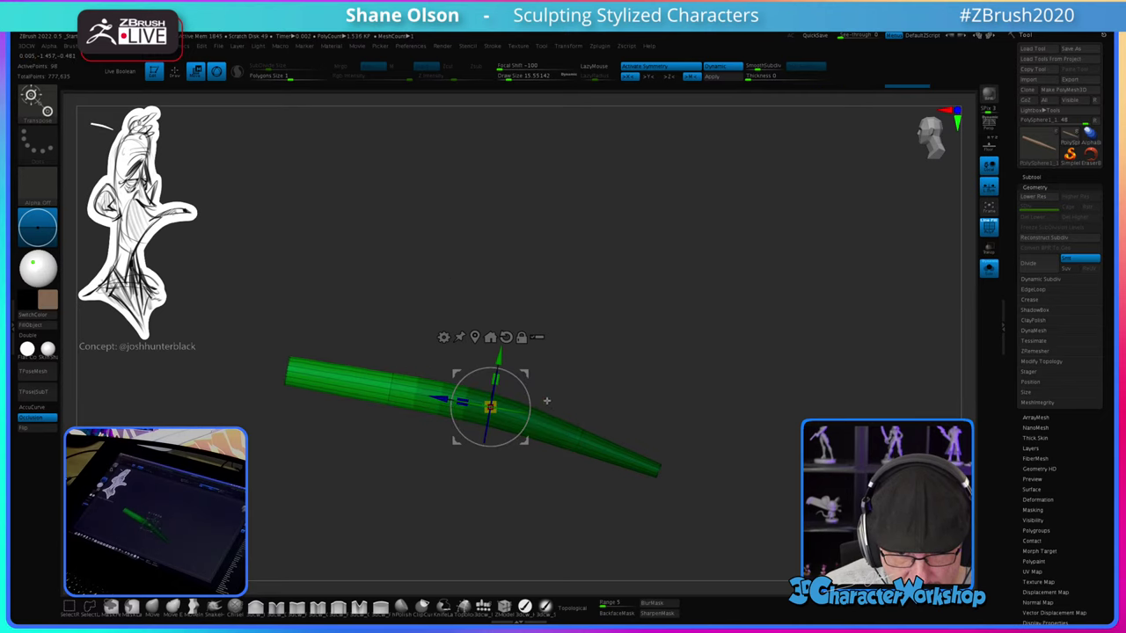
mouse_move(526, 373)
mouse_down()
mouse_move(419, 354)
mouse_move(426, 348)
mouse_up()
key(ctrl+z)
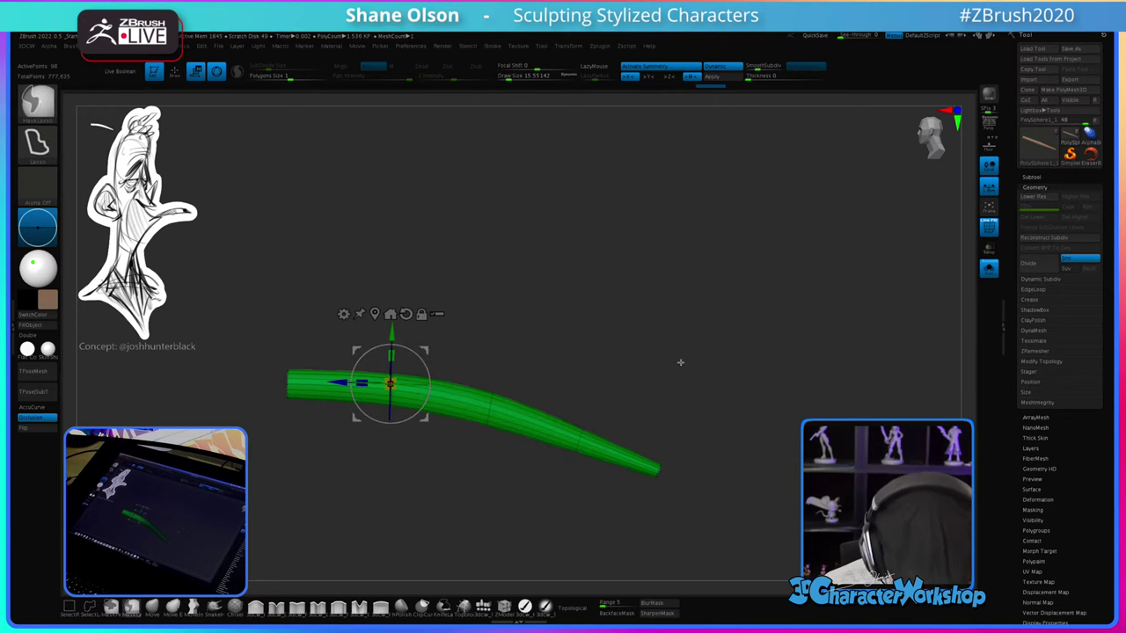
click(990, 271)
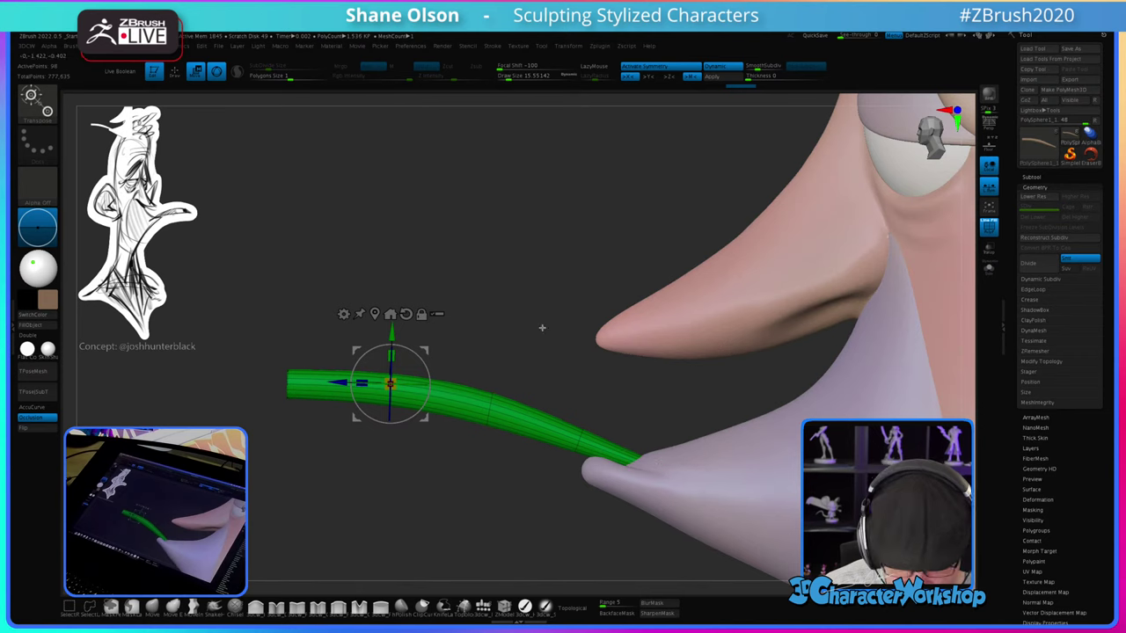
Orbit to a side view of the stick with Polyframe off, and select the Move brush
key(q)
mouse_move(512, 350)
mouse_down()
mouse_move(460, 326)
mouse_move(374, 451)
mouse_move(455, 440)
mouse_move(558, 448)
mouse_move(607, 432)
mouse_move(593, 460)
mouse_move(656, 461)
mouse_up()
key(shift+f)
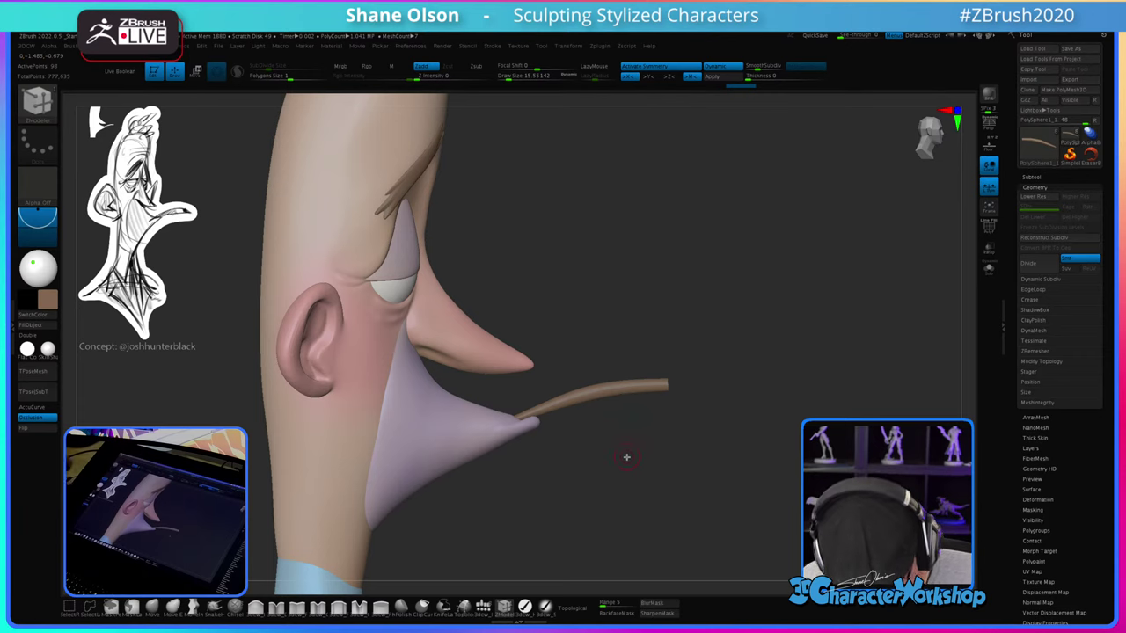
drag(630, 438, 691, 458)
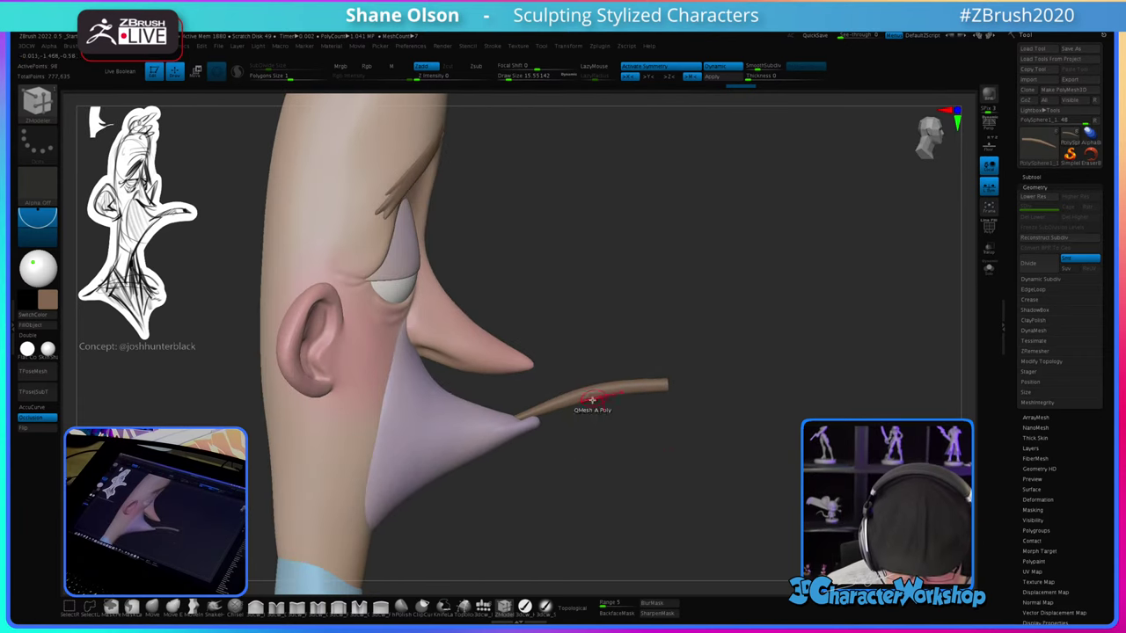
click(153, 607)
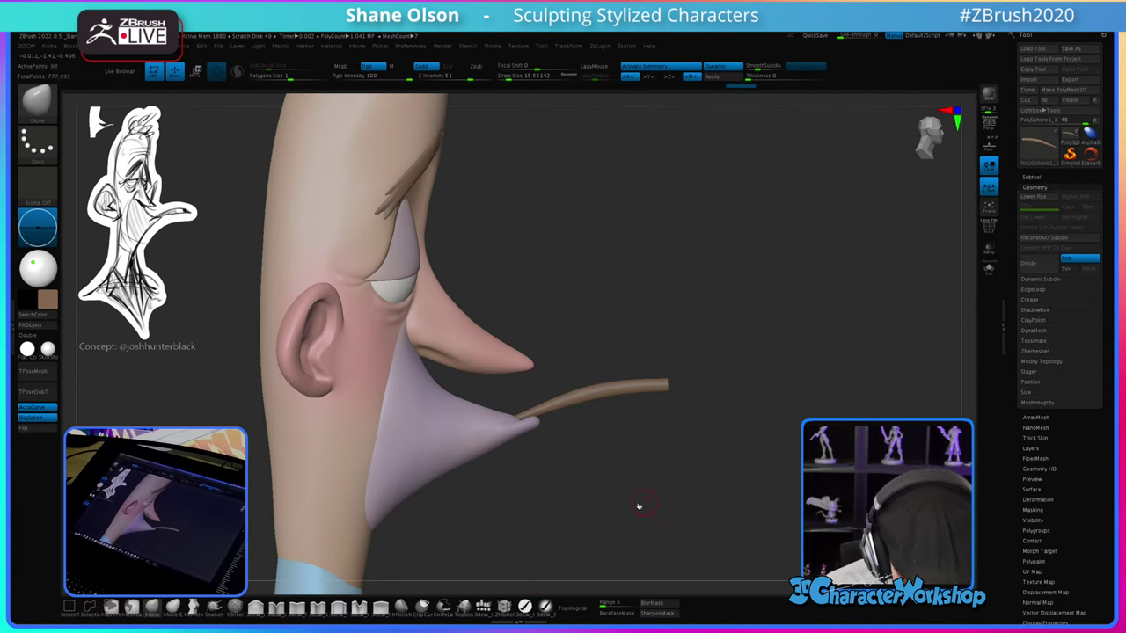
key(s)
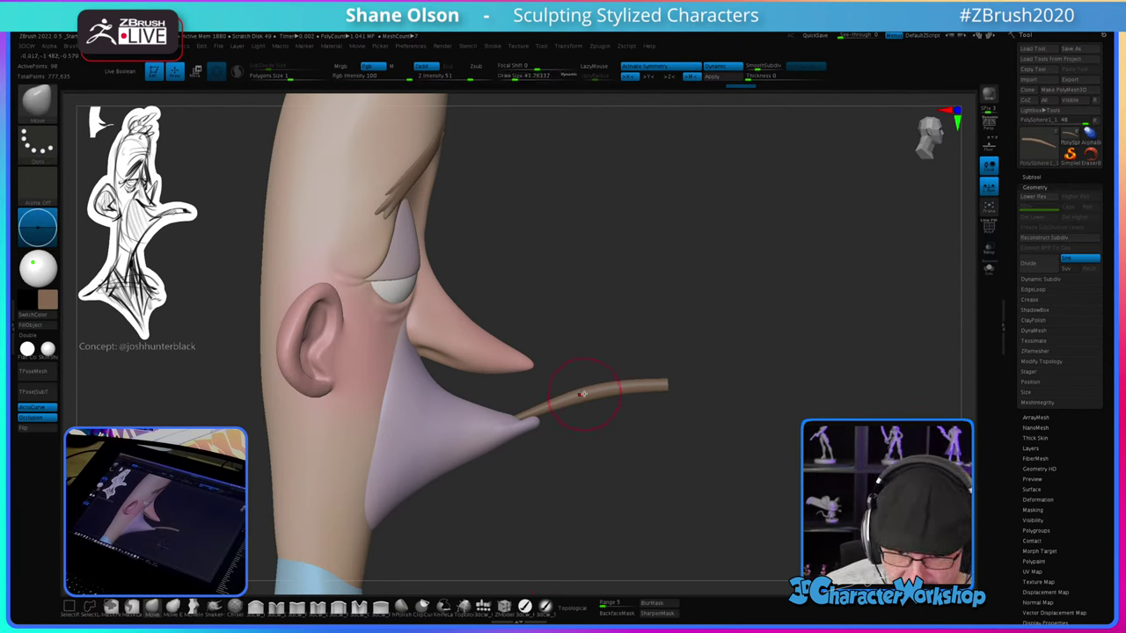
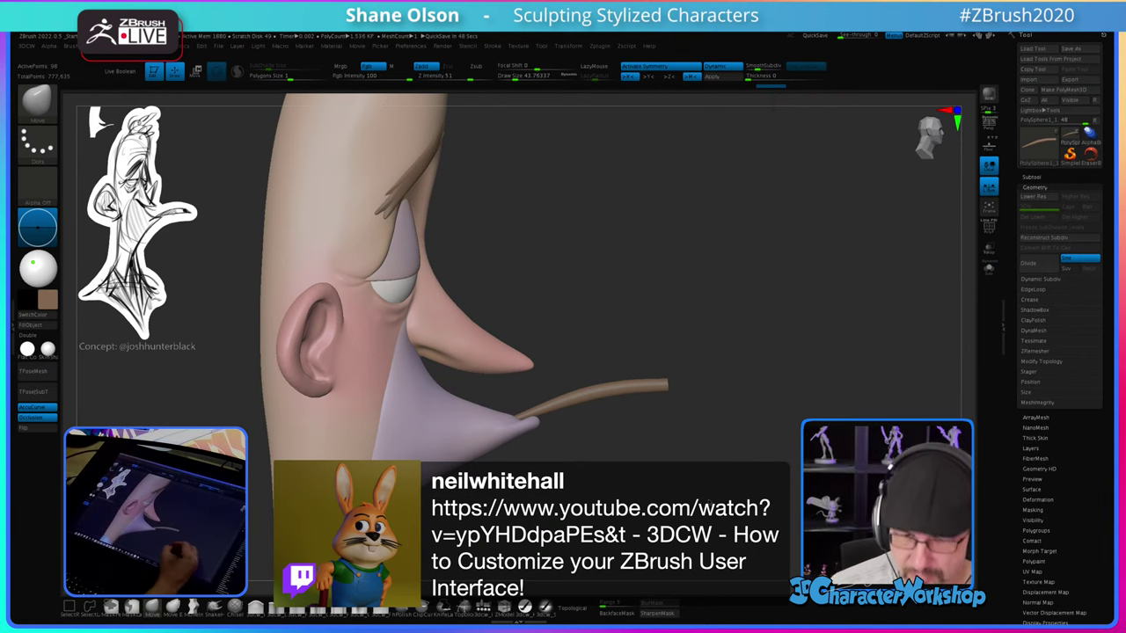
Select the eyeball SubTool and nudge the right eye's shape under the heavy lid
mouse_move(704, 475)
mouse_down()
mouse_move(667, 482)
mouse_move(678, 498)
mouse_move(666, 467)
mouse_up()
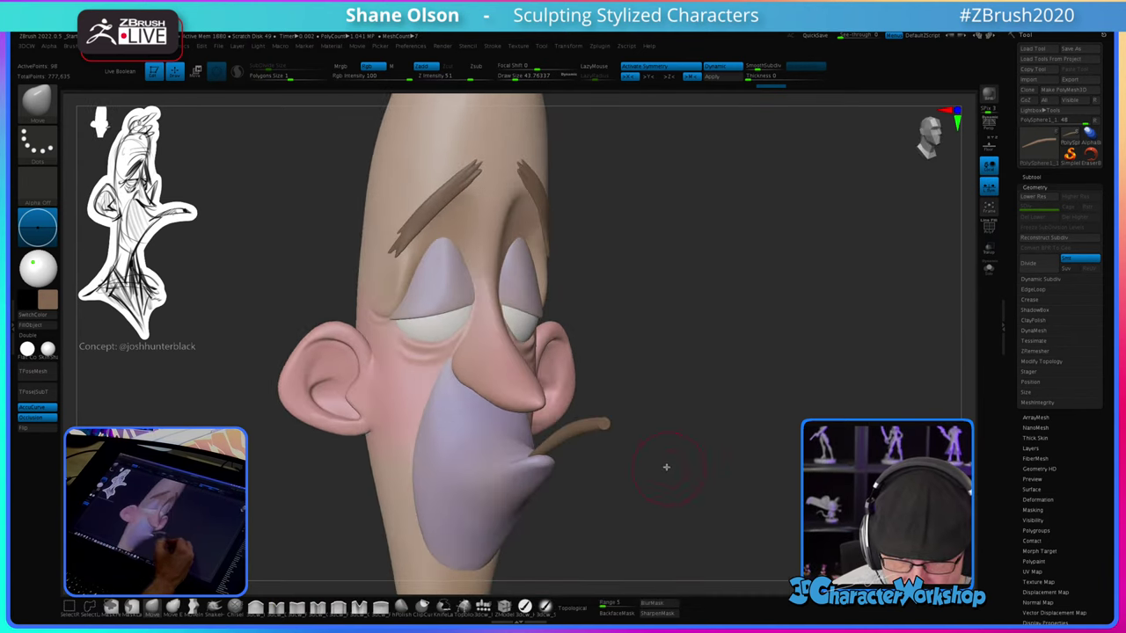
alt+click(534, 310)
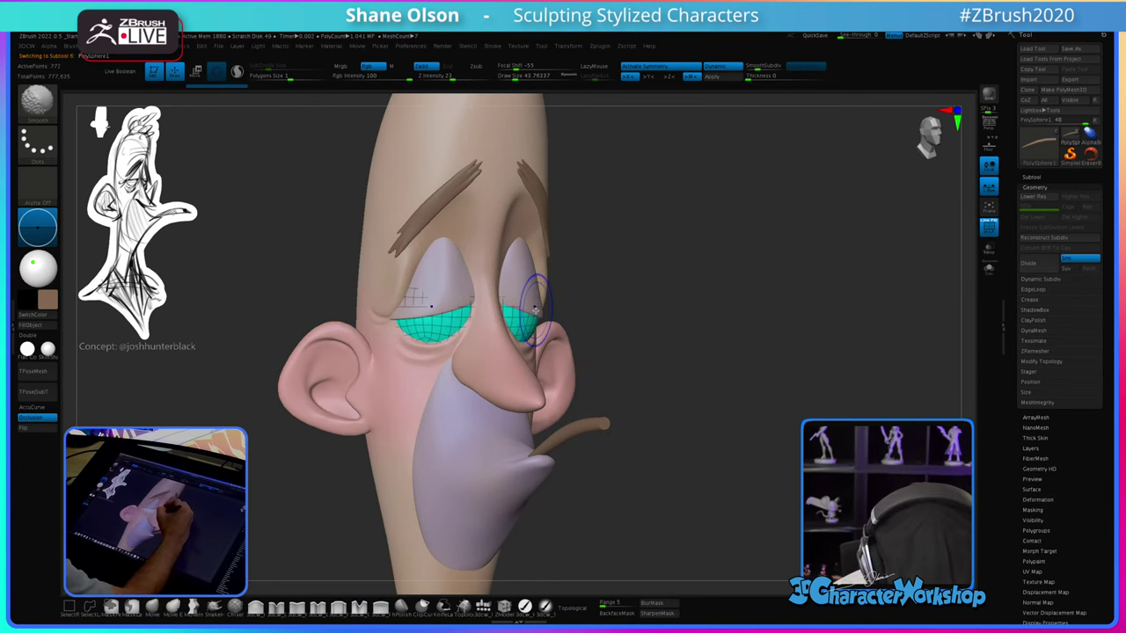
drag(616, 272, 582, 264)
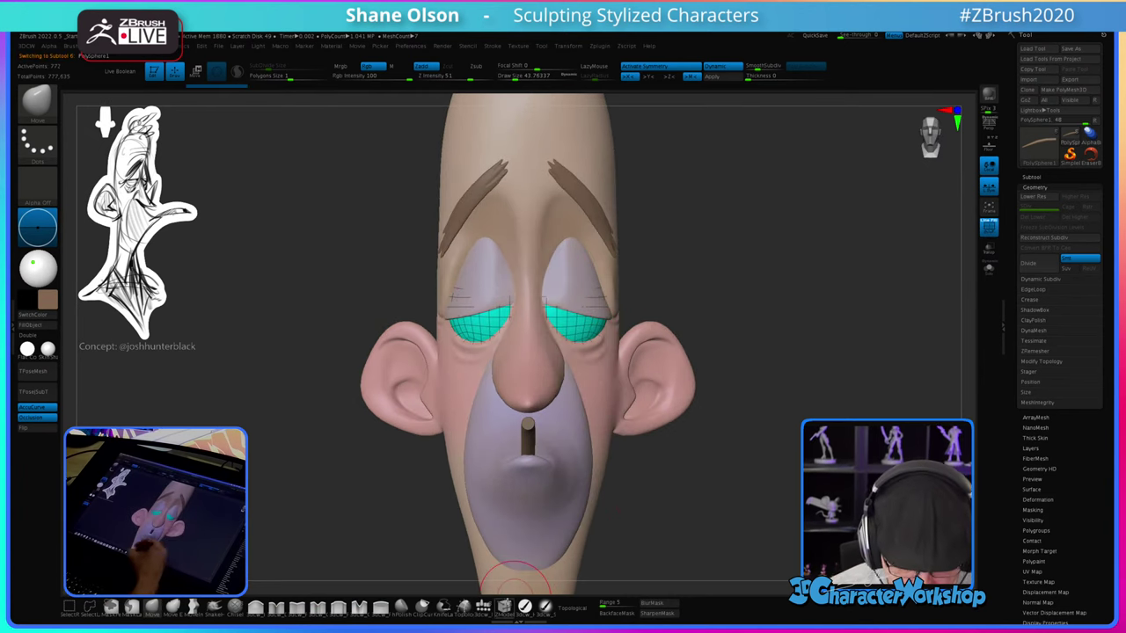
click(37, 101)
click(47, 300)
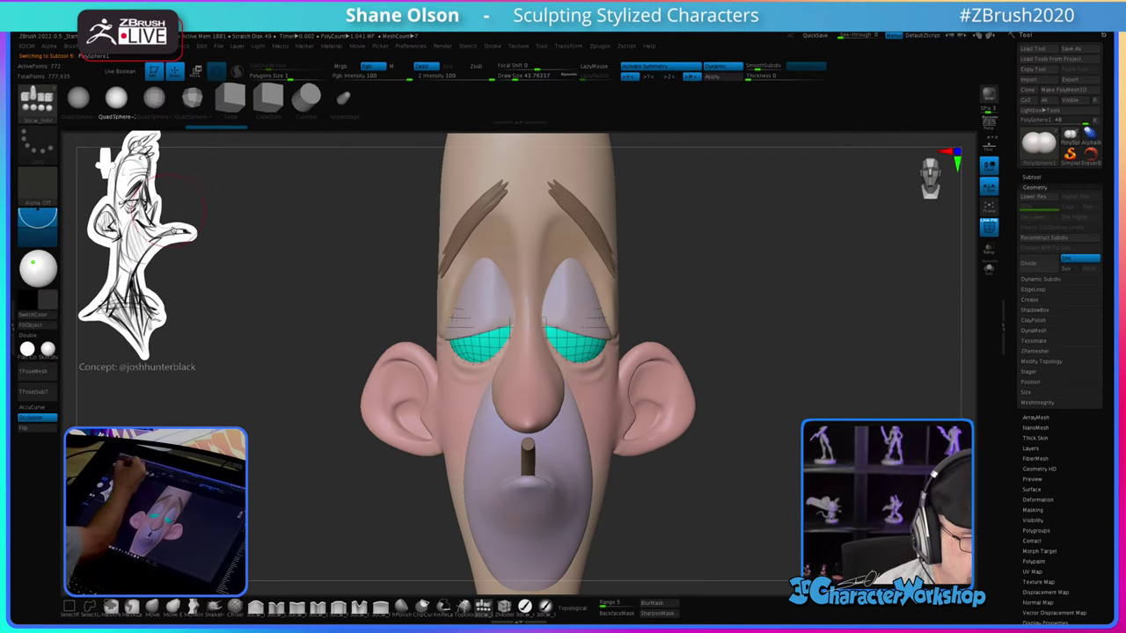
mouse_move(760, 380)
alt+mouse_down()
mouse_move(749, 415)
mouse_move(761, 405)
mouse_move(607, 361)
alt+mouse_up()
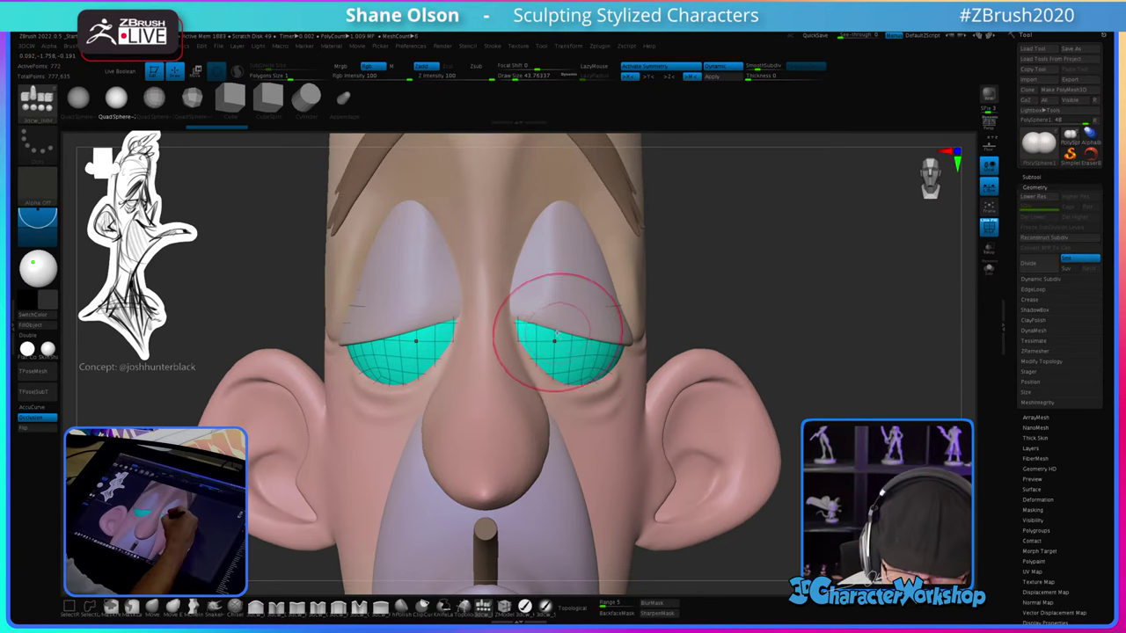
drag(554, 335, 554, 341)
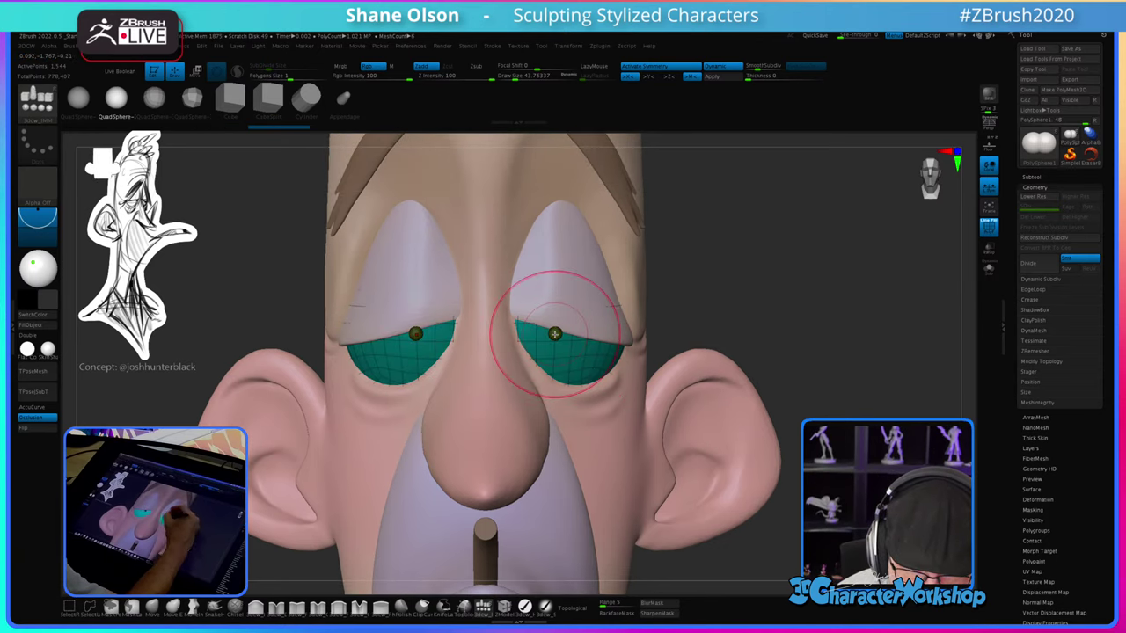
Try rotating the eyeball with the Transpose rotate gizmo, then undo the rotation
drag(681, 291, 712, 288)
key(w)
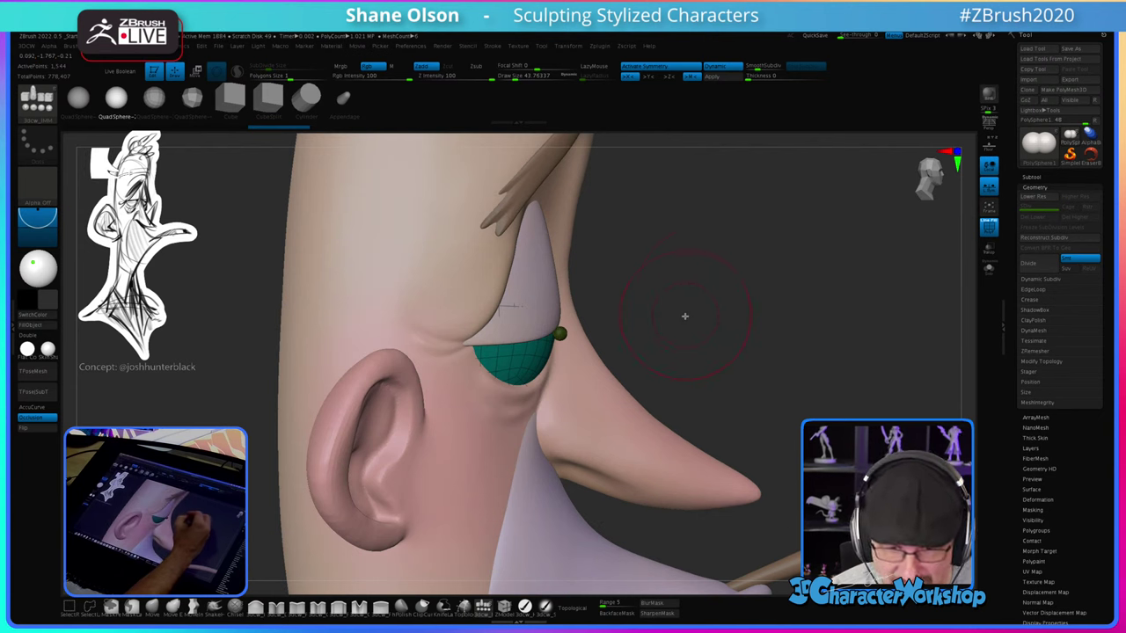
scroll(669, 313, up, 3)
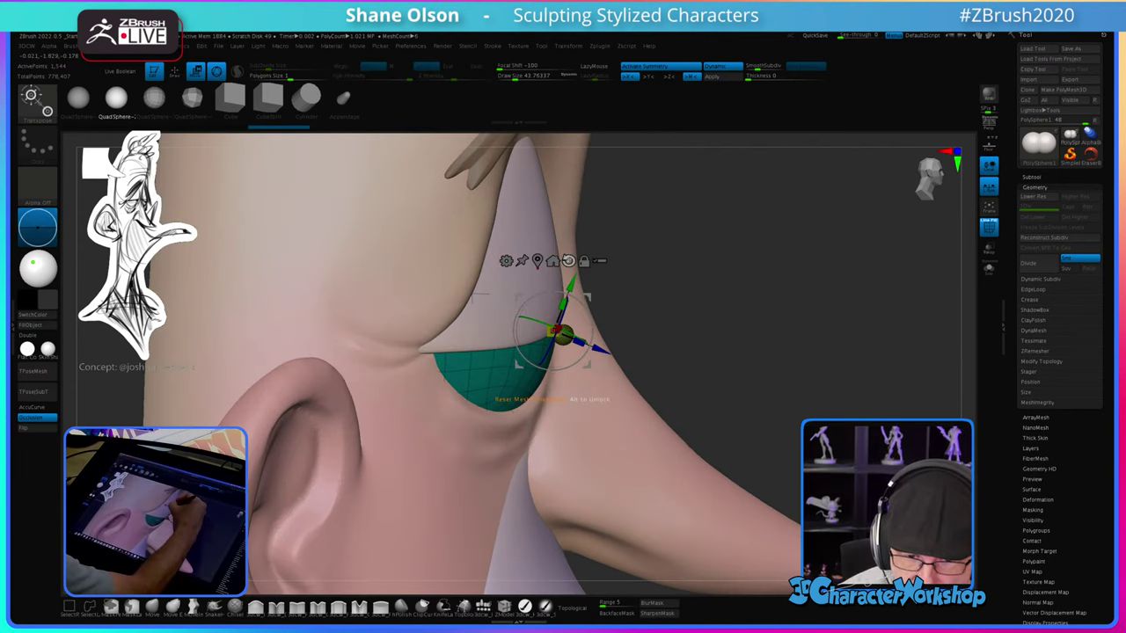
key(r)
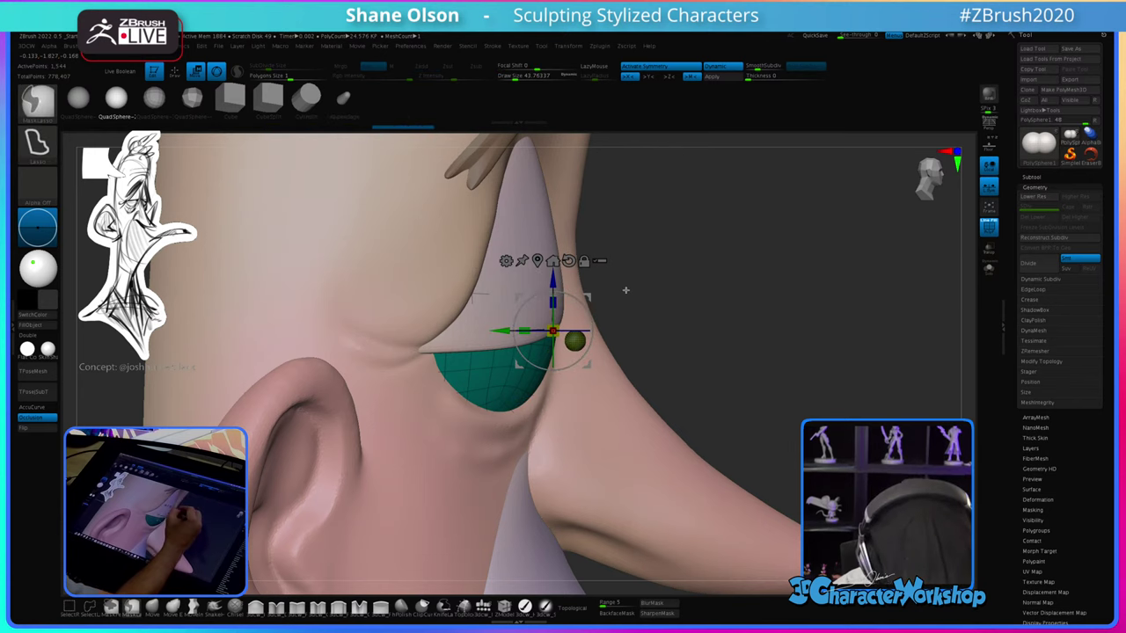
mouse_move(625, 282)
mouse_down()
mouse_move(607, 308)
mouse_move(622, 278)
mouse_up()
key(ctrl+z)
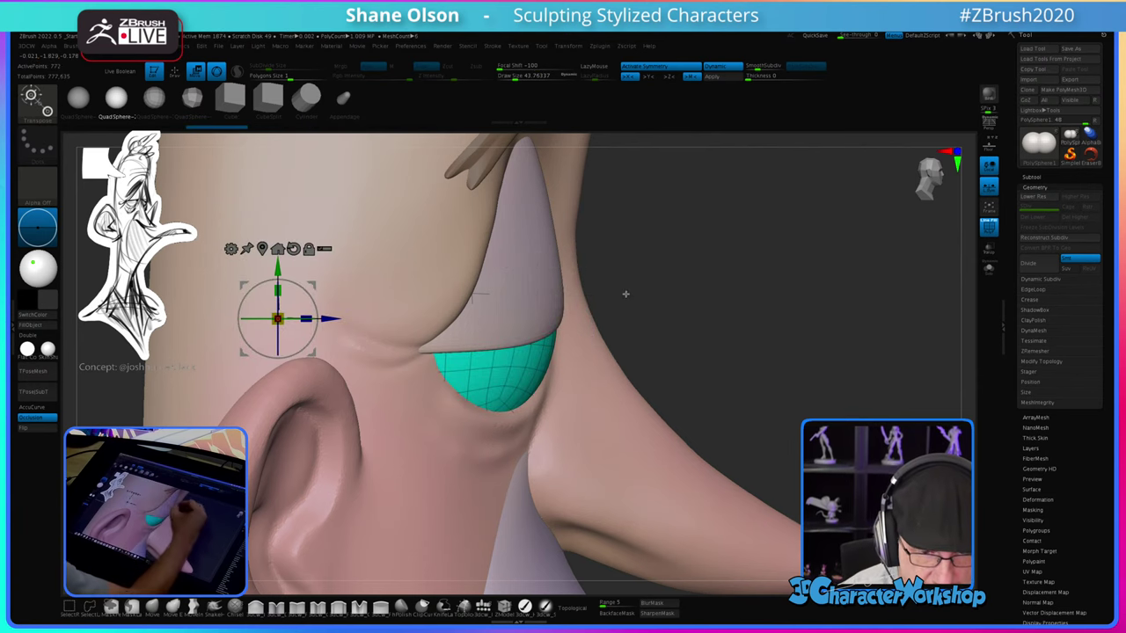
key(q)
Bring the transform gizmo back onto the eyeball from a side view to reposition the pupil
drag(639, 307, 619, 316)
key(b)
key(i)
key(p)
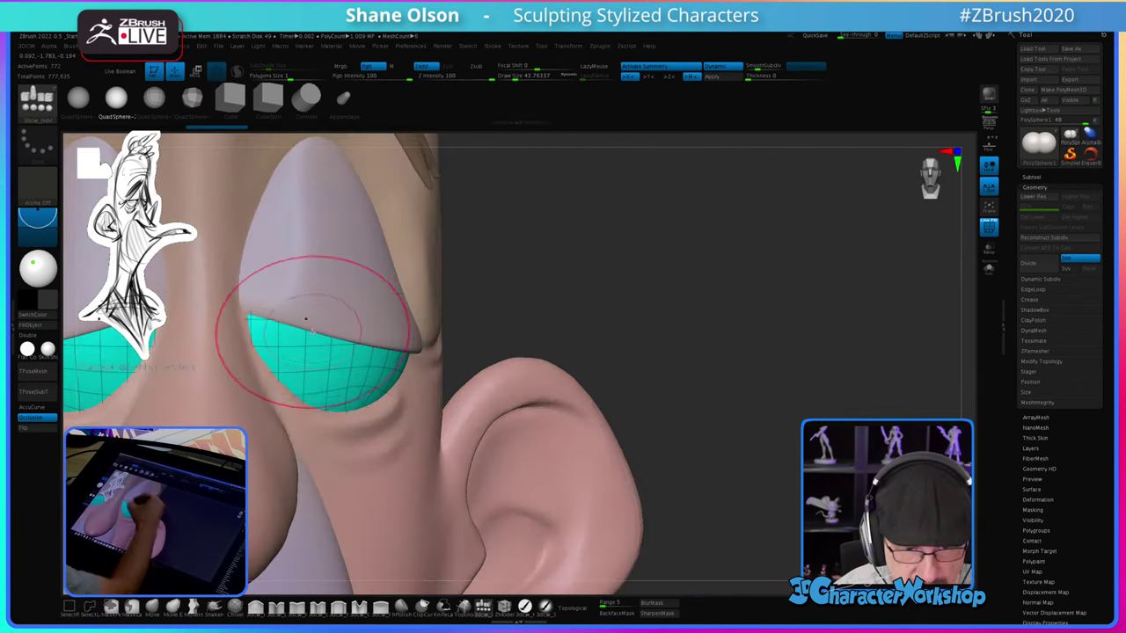
drag(493, 299, 603, 294)
drag(510, 344, 698, 360)
key(w)
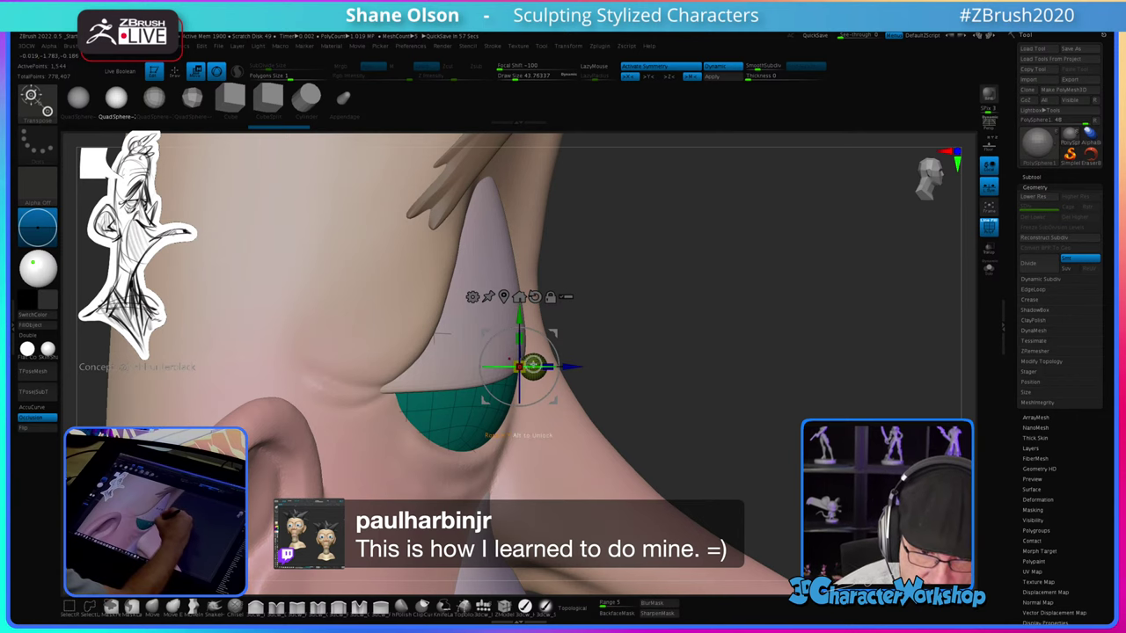
drag(580, 335, 498, 340)
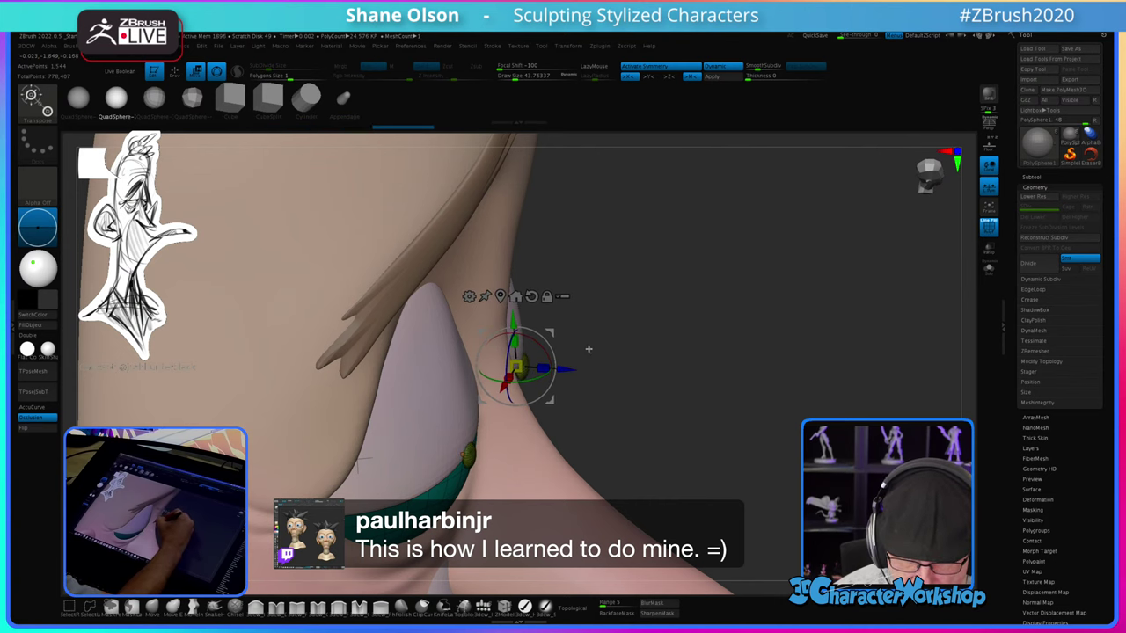
mouse_move(605, 360)
mouse_down()
mouse_move(602, 324)
mouse_move(609, 356)
mouse_up()
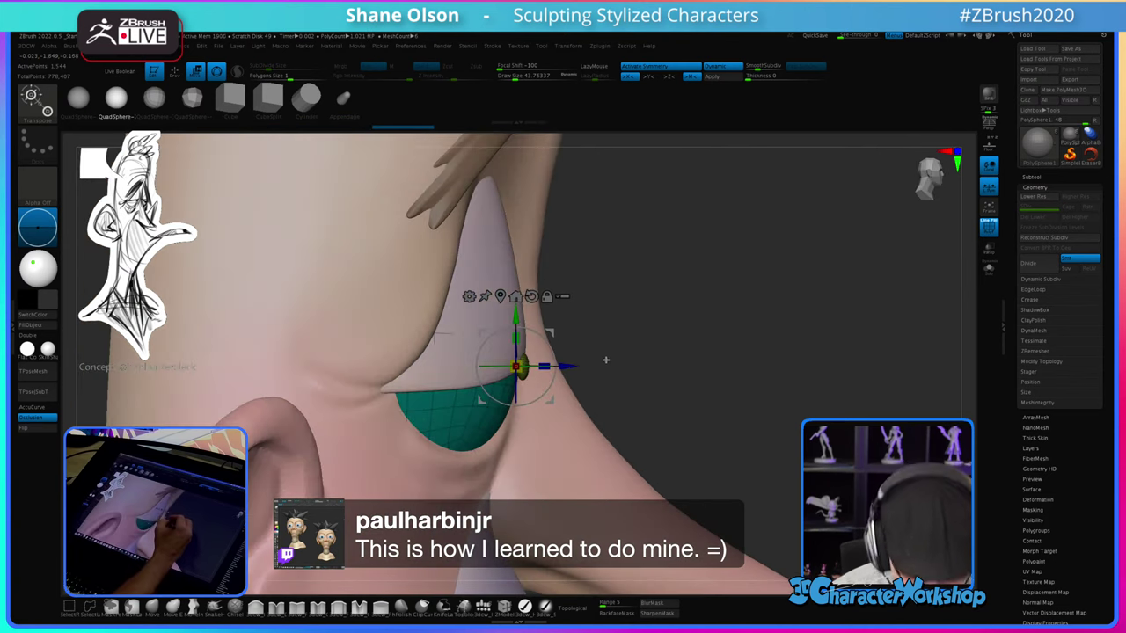
Split the unmasked pupil points into a new PolySphere2_1 SubTool, select it and turn wireframe off
right_click(600, 370)
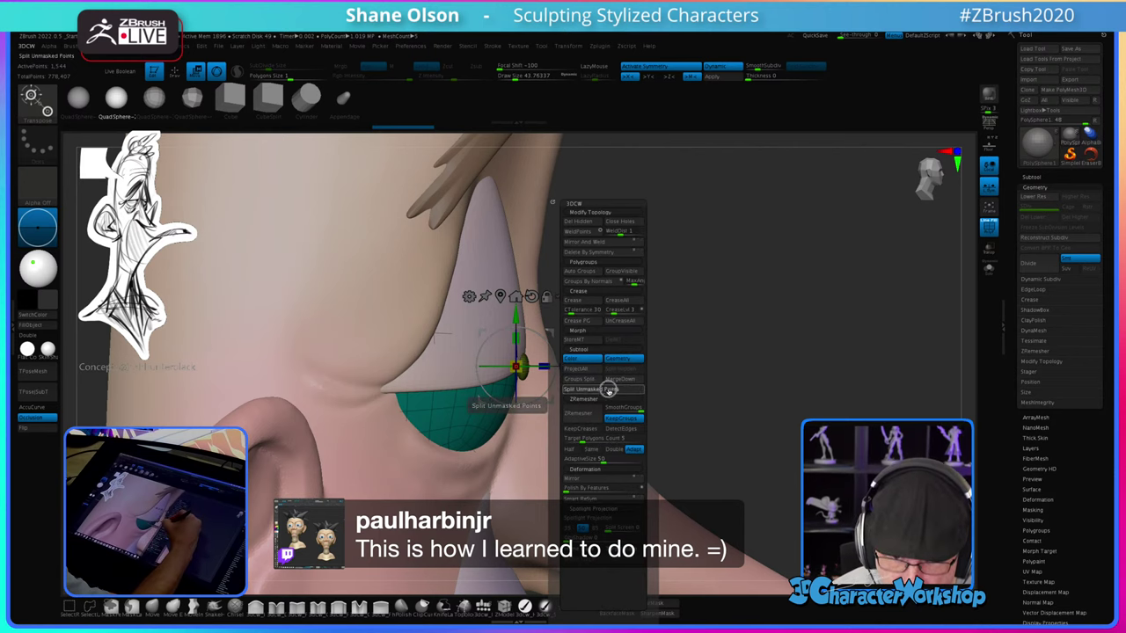
click(606, 390)
alt+click(673, 289)
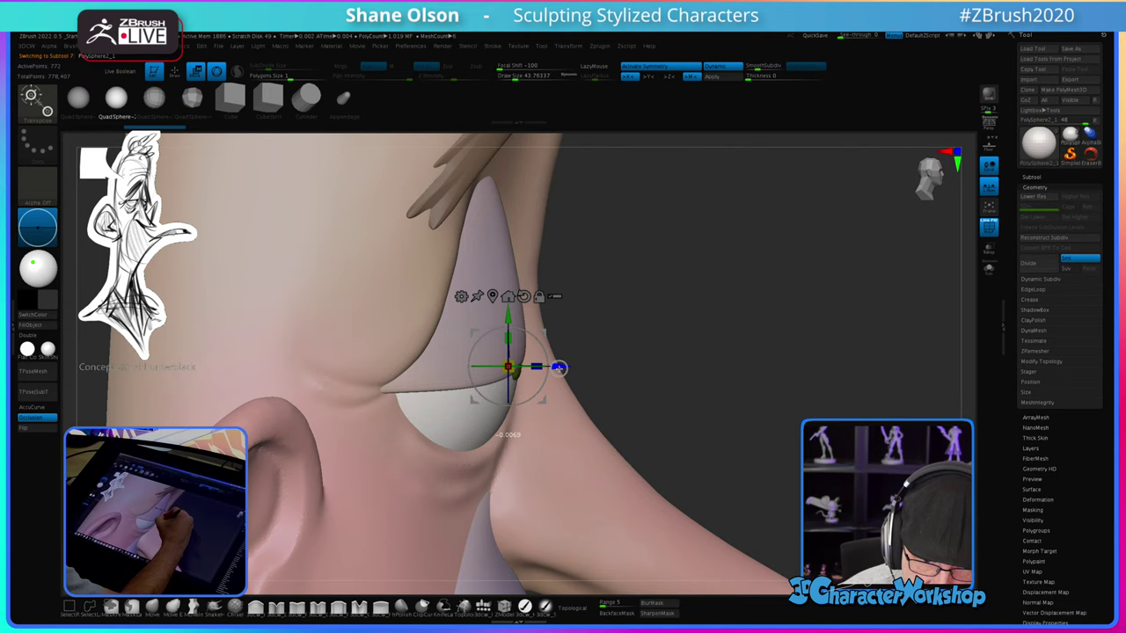
drag(573, 309, 539, 353)
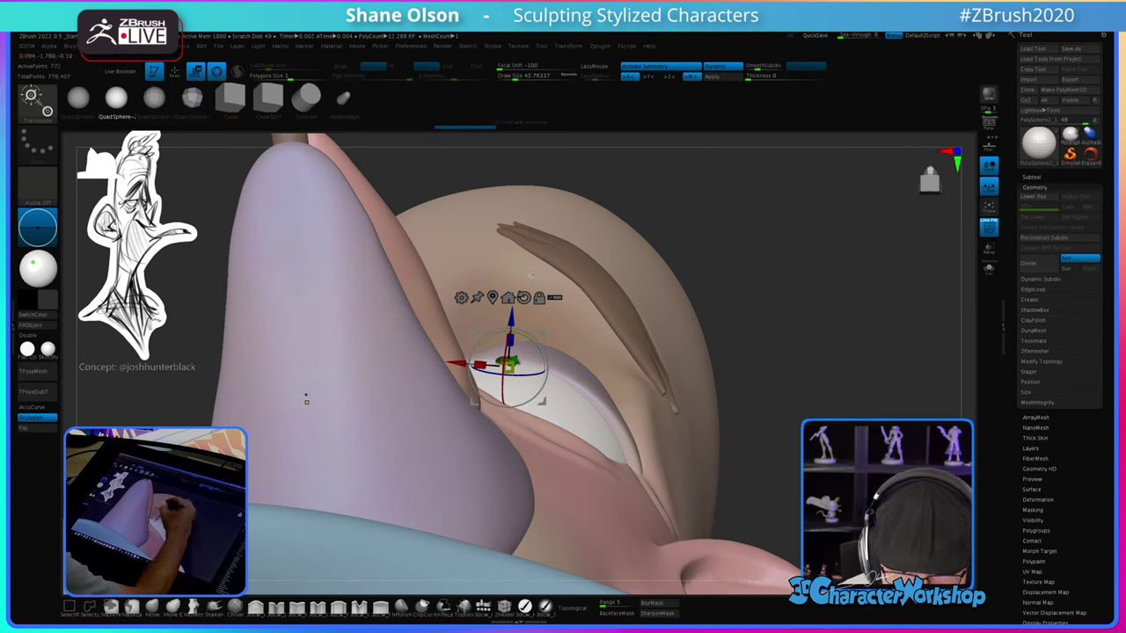
drag(304, 395, 624, 362)
key(shift+f)
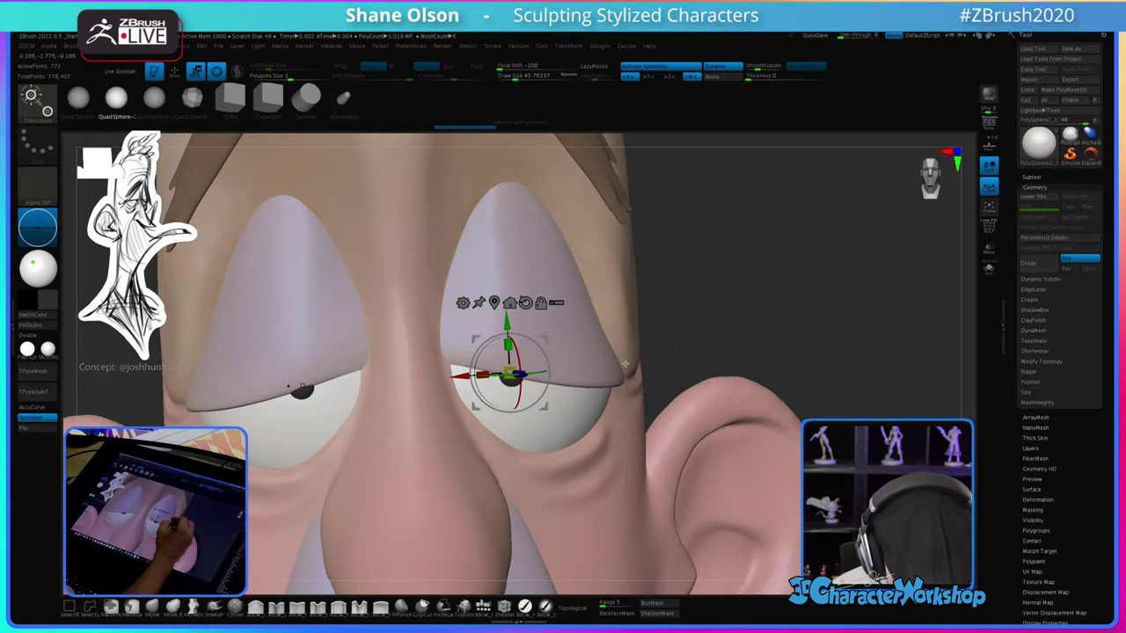
key(q)
mouse_move(727, 340)
mouse_down()
mouse_move(736, 324)
mouse_move(716, 344)
mouse_move(672, 353)
mouse_up()
Select the eyelid SubTool and lasso-mask it
alt+click(576, 356)
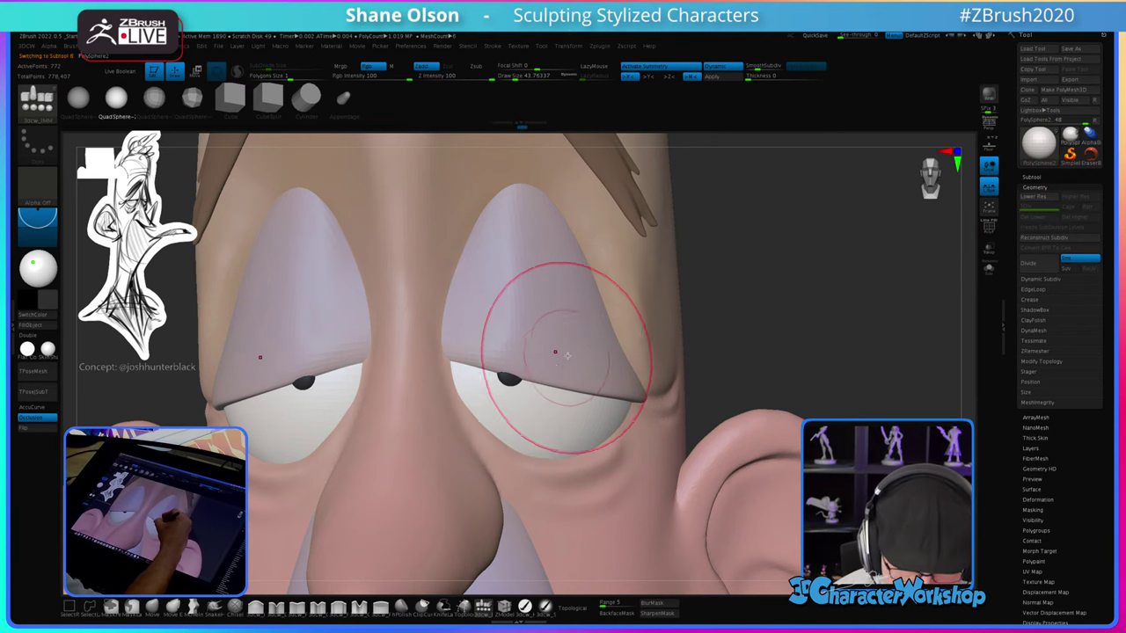
key(shift+f)
drag(576, 356, 545, 327)
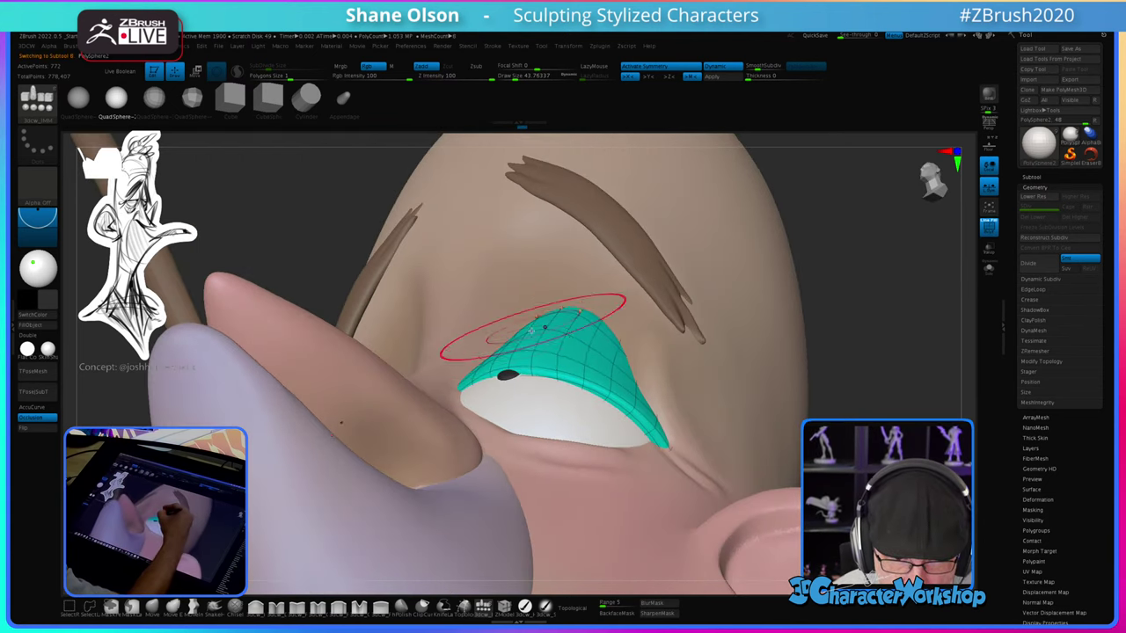
key(ctrl)
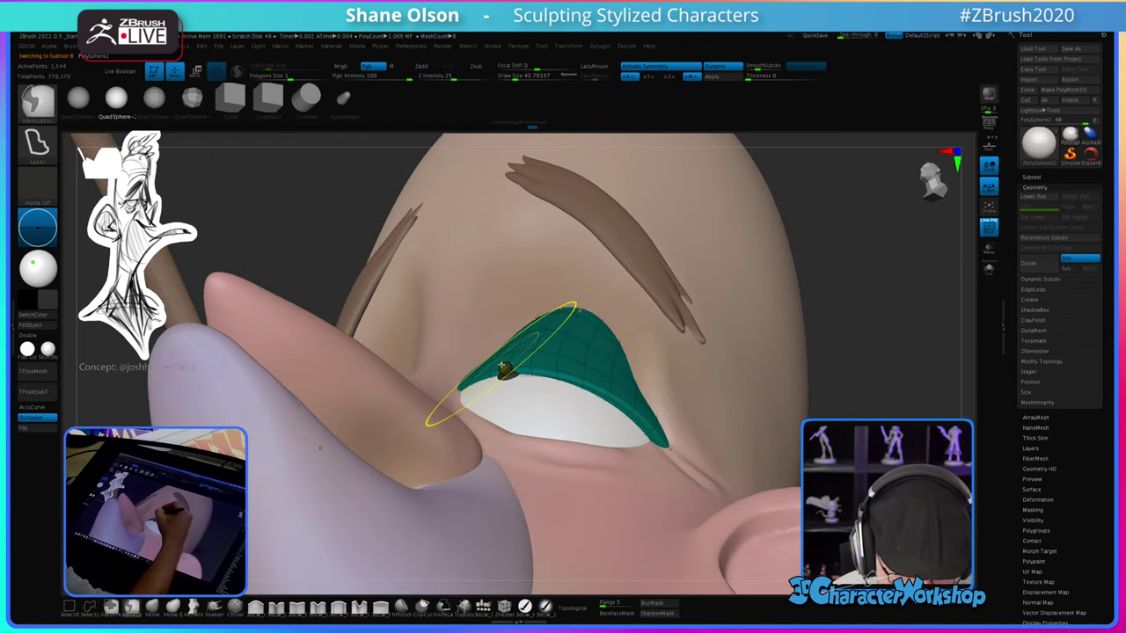
alt+drag(317, 510, 302, 490)
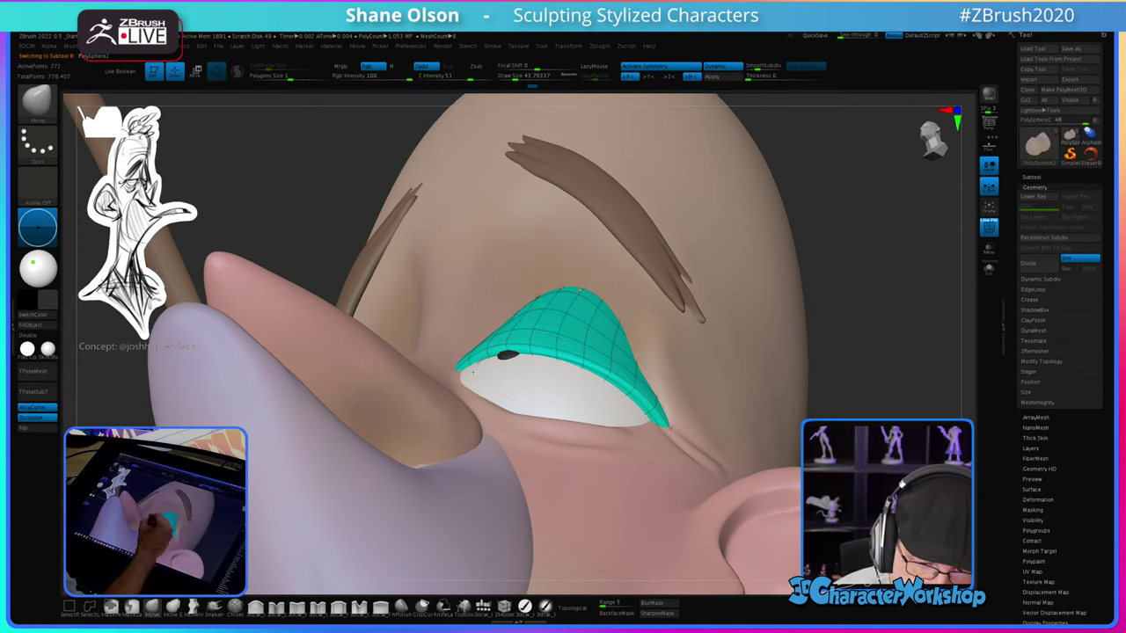
mouse_move(530, 358)
mouse_down()
mouse_move(518, 347)
mouse_move(566, 352)
mouse_move(573, 261)
mouse_move(595, 337)
mouse_move(583, 322)
mouse_up()
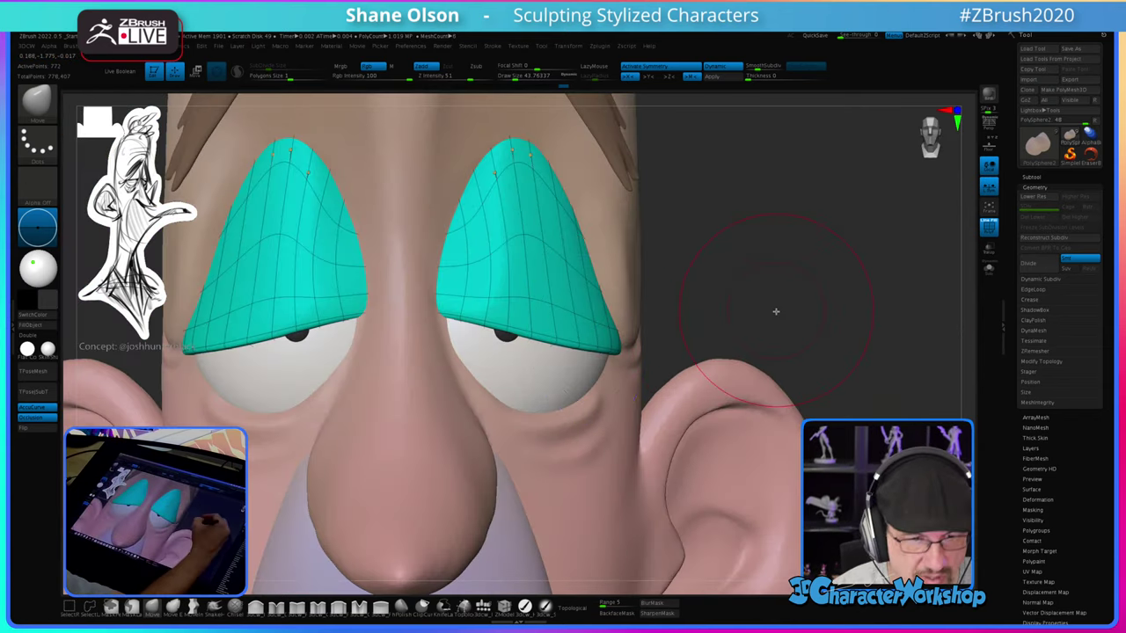
mouse_move(761, 307)
alt+mouse_down()
mouse_move(749, 307)
mouse_move(747, 410)
mouse_move(741, 372)
mouse_move(748, 382)
alt+mouse_up()
Smooth both eyelids symmetrically and reshape the tip of the right lid
key(s)
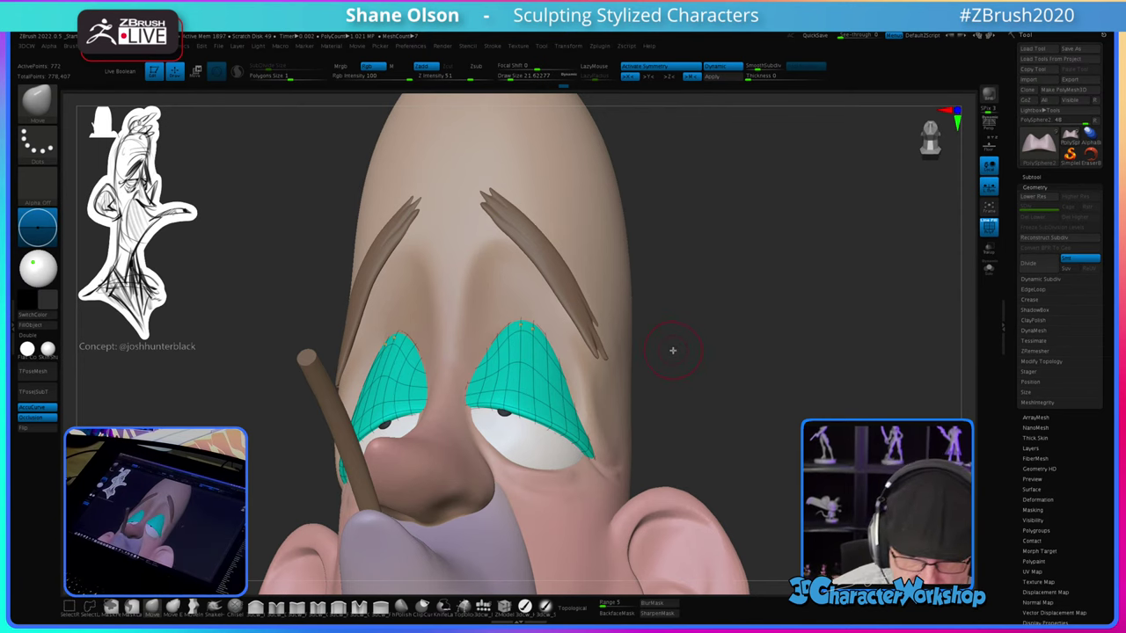
mouse_move(672, 350)
mouse_down()
mouse_move(726, 302)
mouse_move(712, 329)
mouse_up()
key(s)
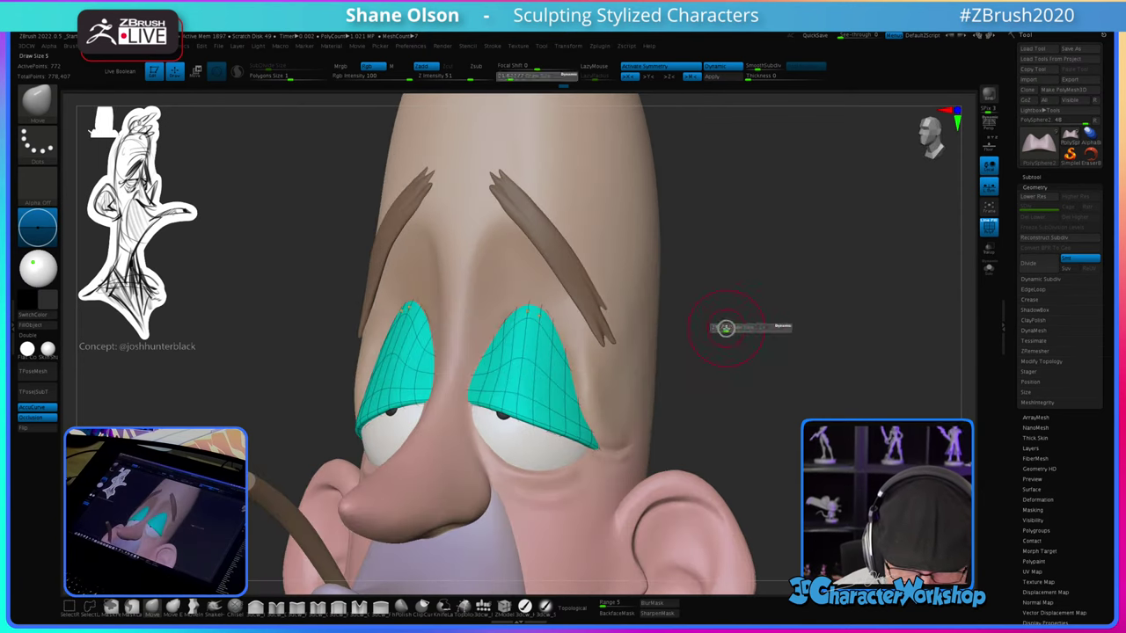
mouse_move(489, 345)
shift+mouse_down()
mouse_move(511, 388)
mouse_move(499, 363)
mouse_move(505, 375)
shift+mouse_up()
mouse_move(583, 354)
shift+mouse_down()
mouse_move(599, 345)
mouse_move(563, 362)
shift+mouse_up()
mouse_move(678, 352)
mouse_down()
mouse_move(704, 349)
mouse_move(674, 352)
mouse_up()
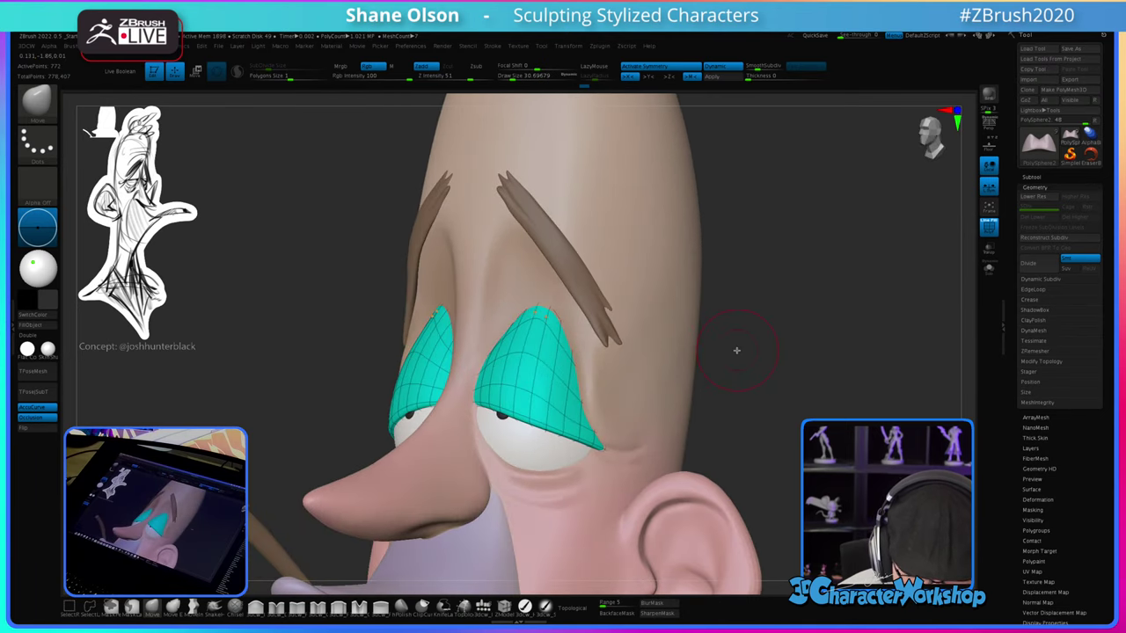
drag(744, 356, 747, 395)
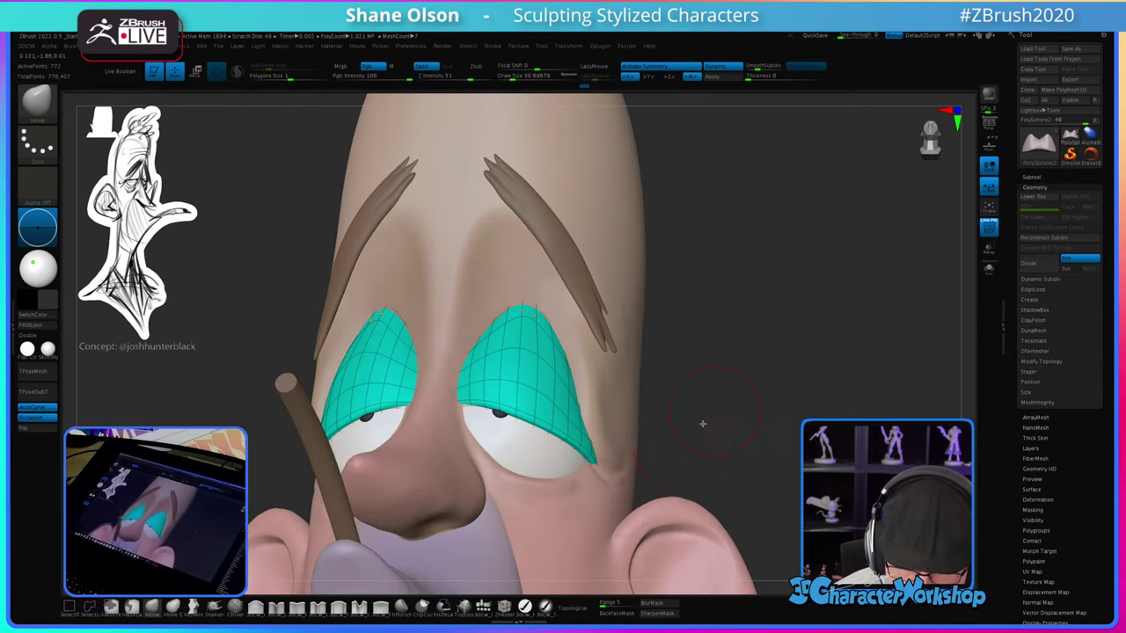
mouse_move(598, 472)
mouse_down()
mouse_move(586, 470)
mouse_move(570, 402)
mouse_up()
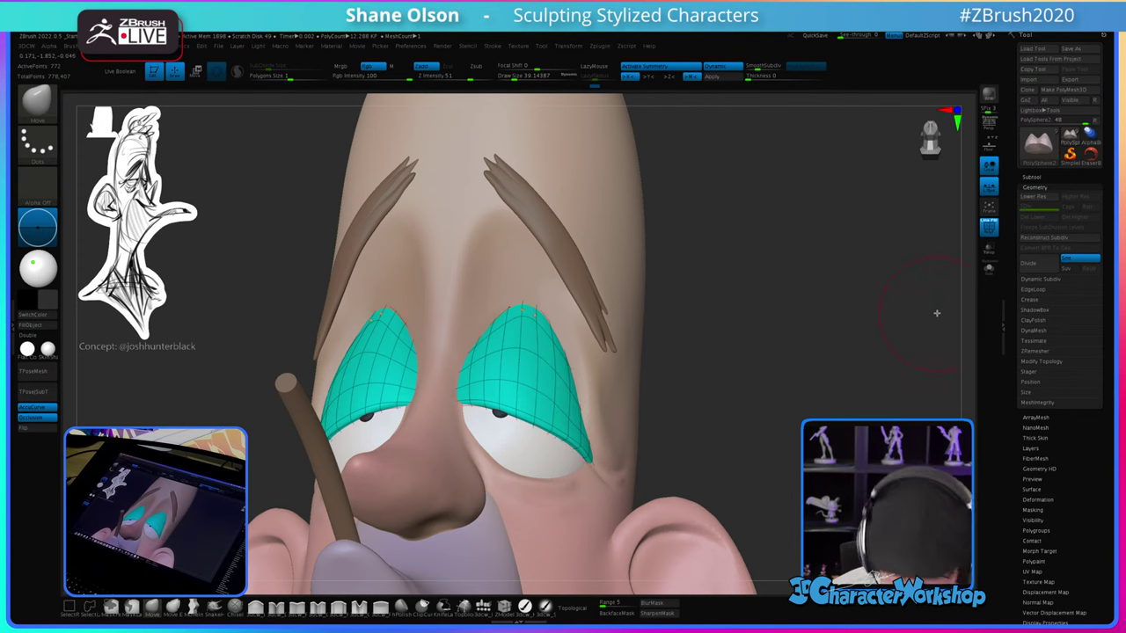
Save the sculpt with Tool > Save As under a new numbered ZTool file name
click(1031, 178)
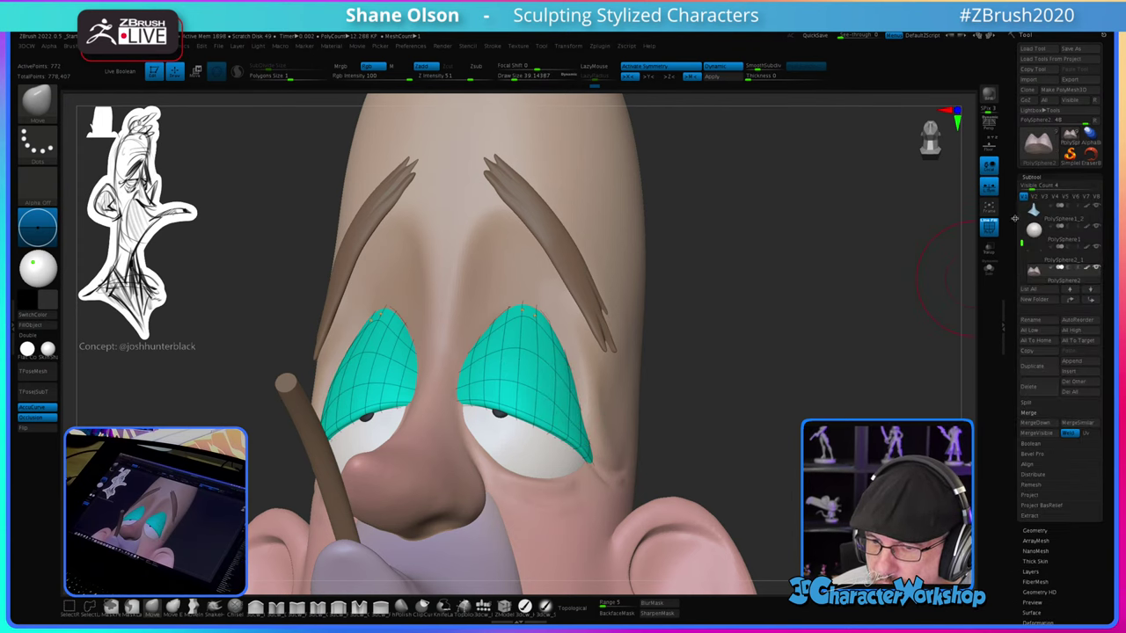
click(1069, 48)
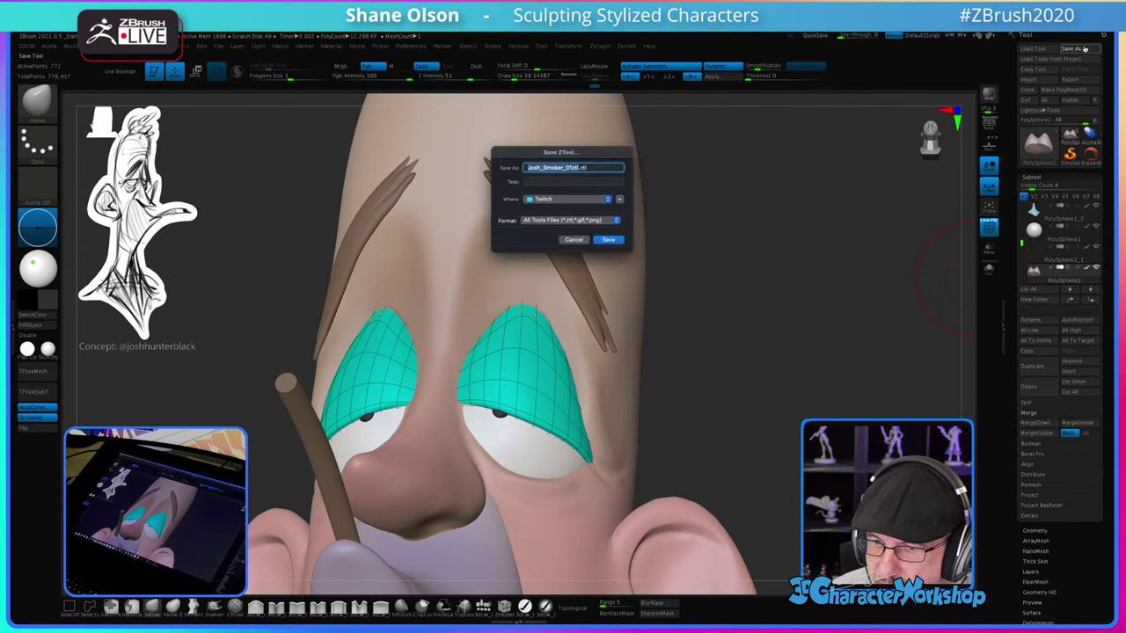
click(571, 168)
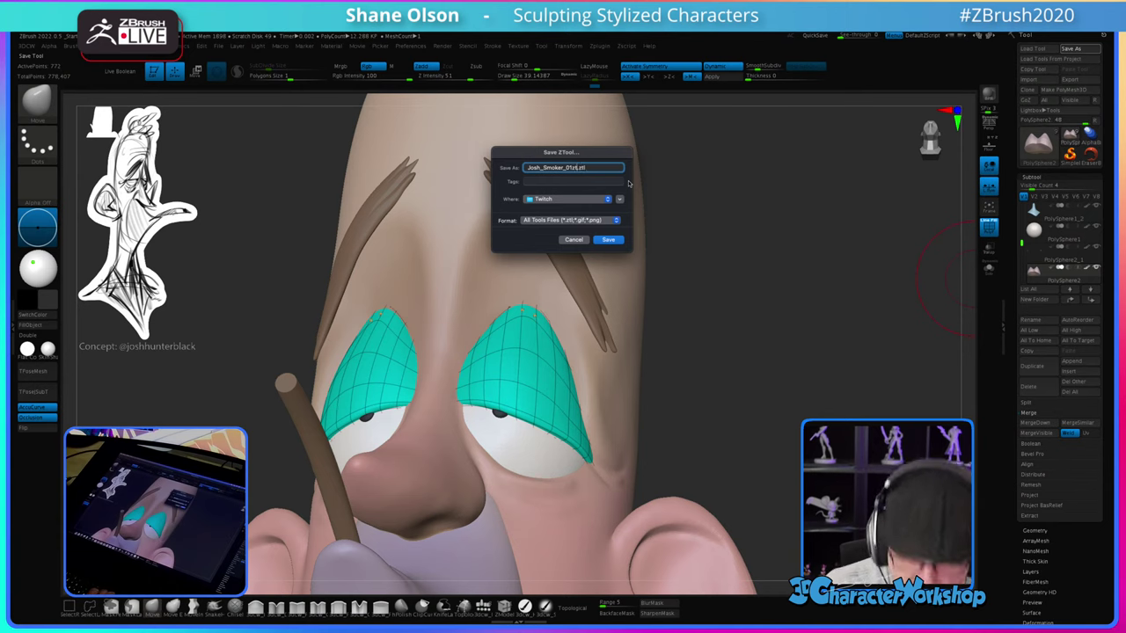
key(Return)
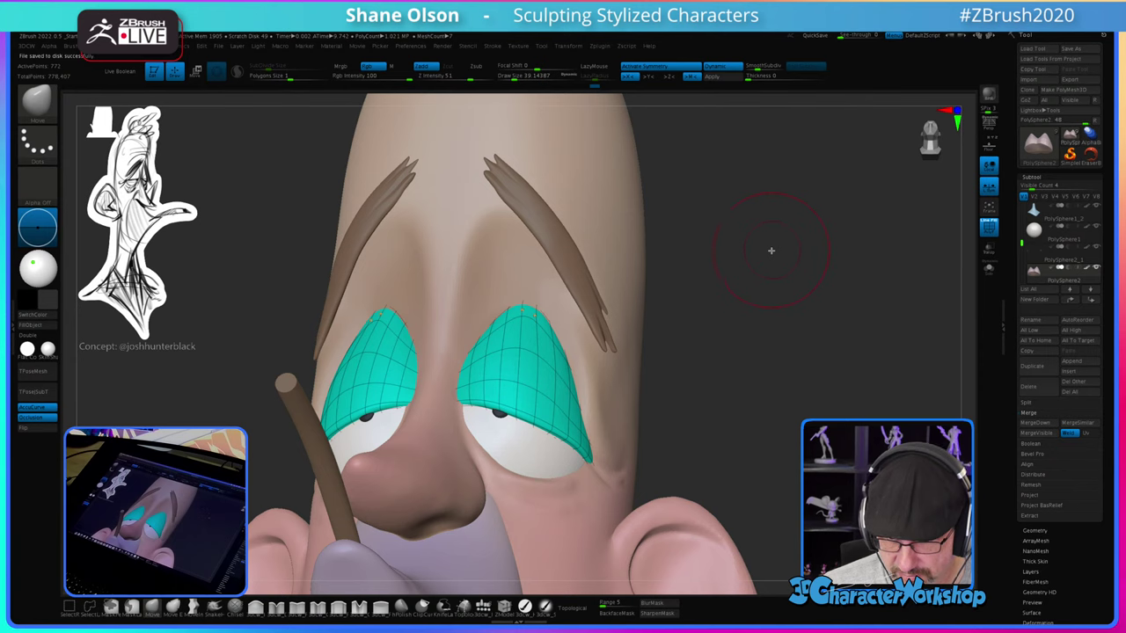
drag(777, 289, 827, 264)
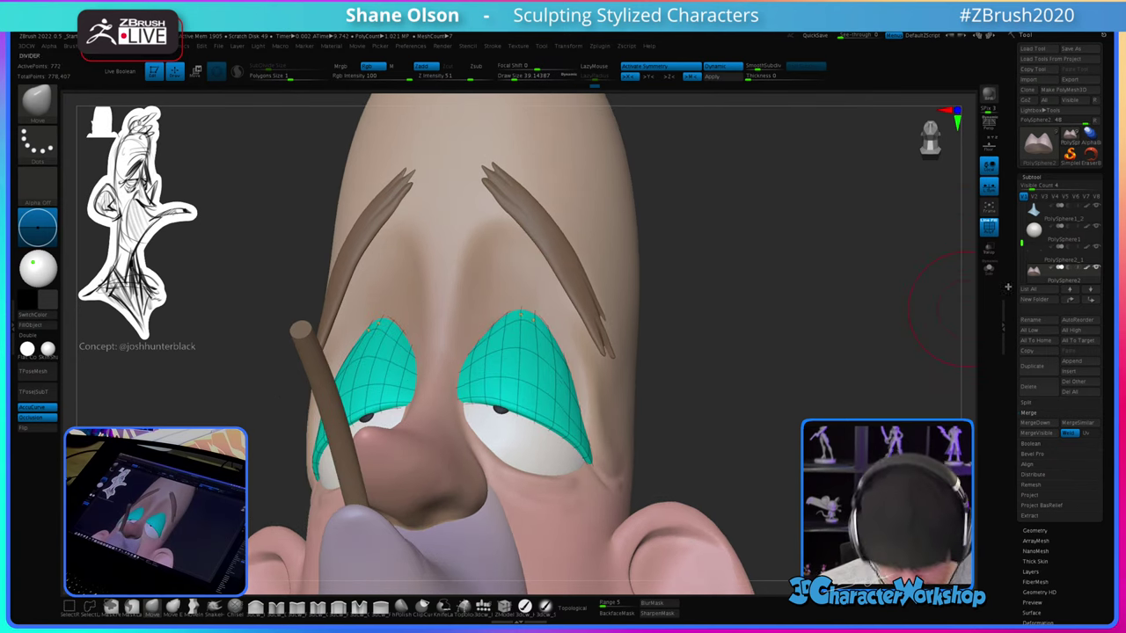
Select PolySphere3_1, Solo it, and turn off wireframe and dynamic subdivision
key(Down)
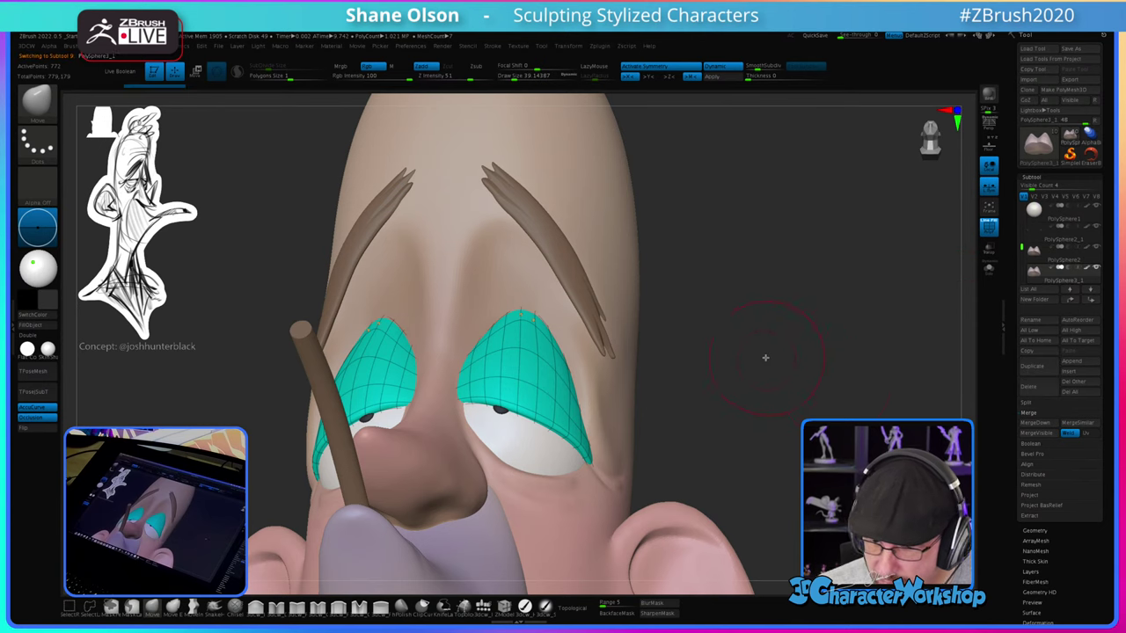
click(989, 268)
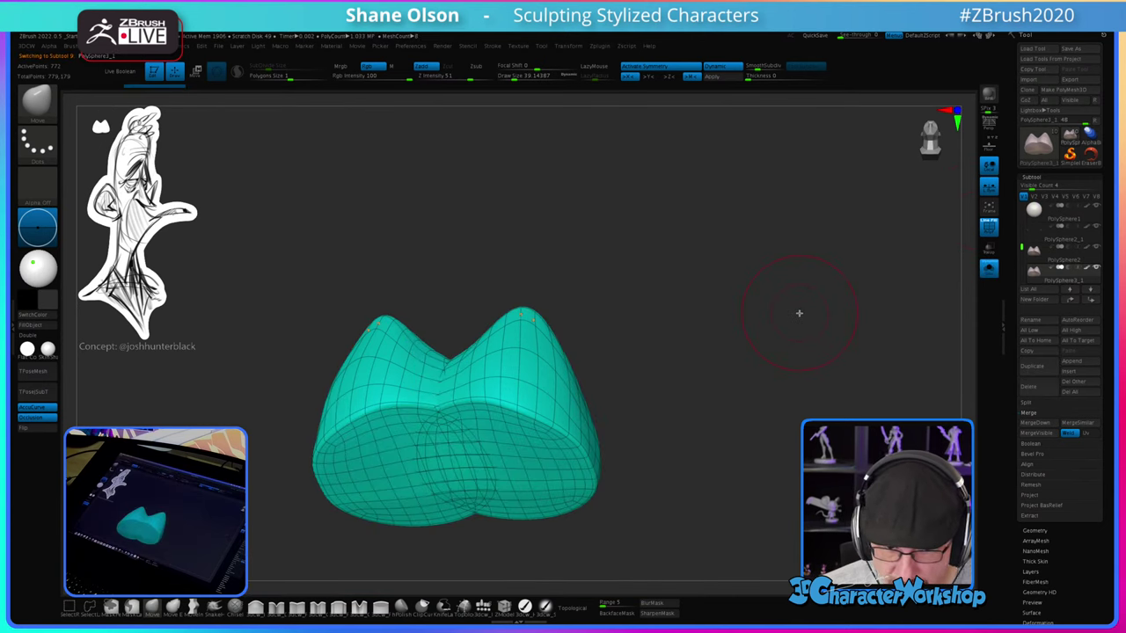
key(shift+f)
key(shift+f)
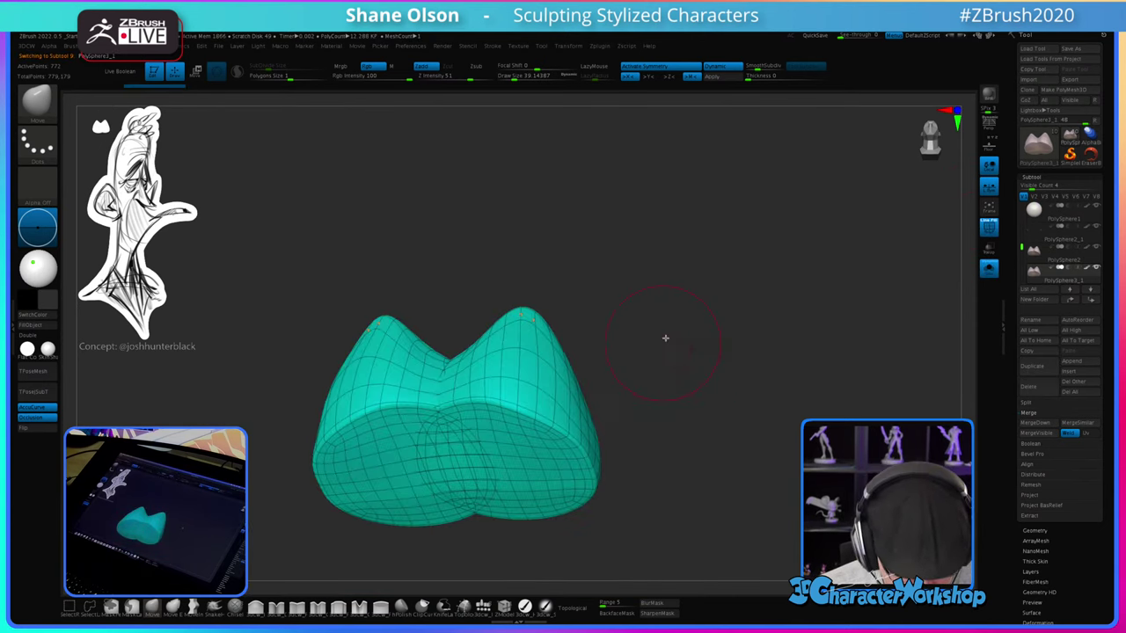
key(shift+d)
key(s)
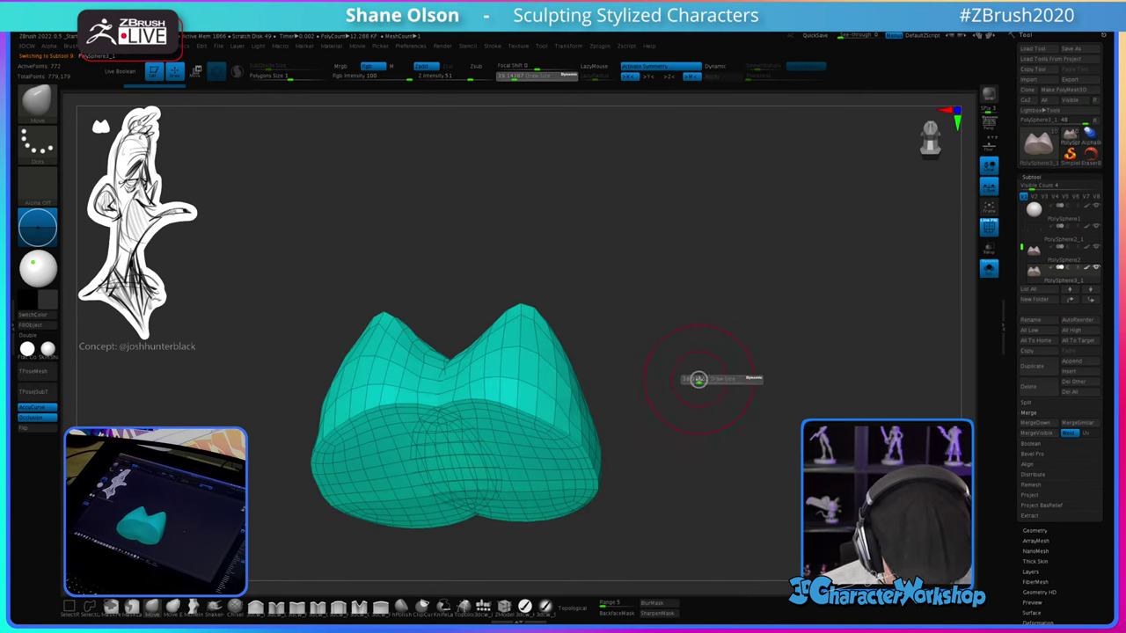
drag(703, 379, 695, 371)
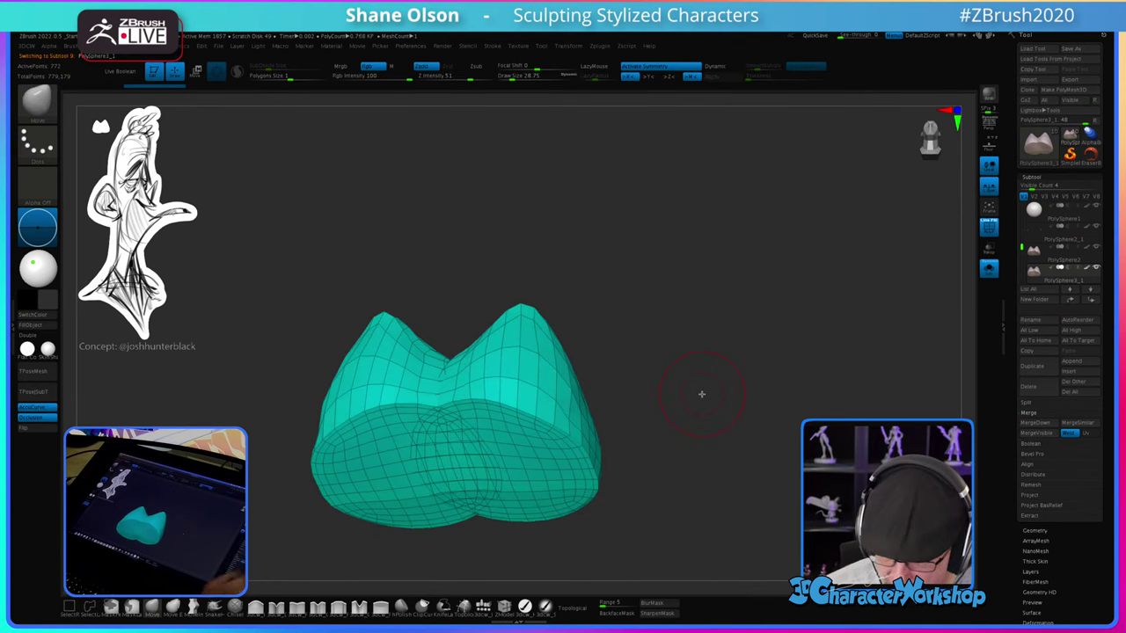
mouse_move(669, 465)
alt+mouse_down()
mouse_move(661, 515)
mouse_move(662, 497)
alt+mouse_up()
key(s)
key(shift+d)
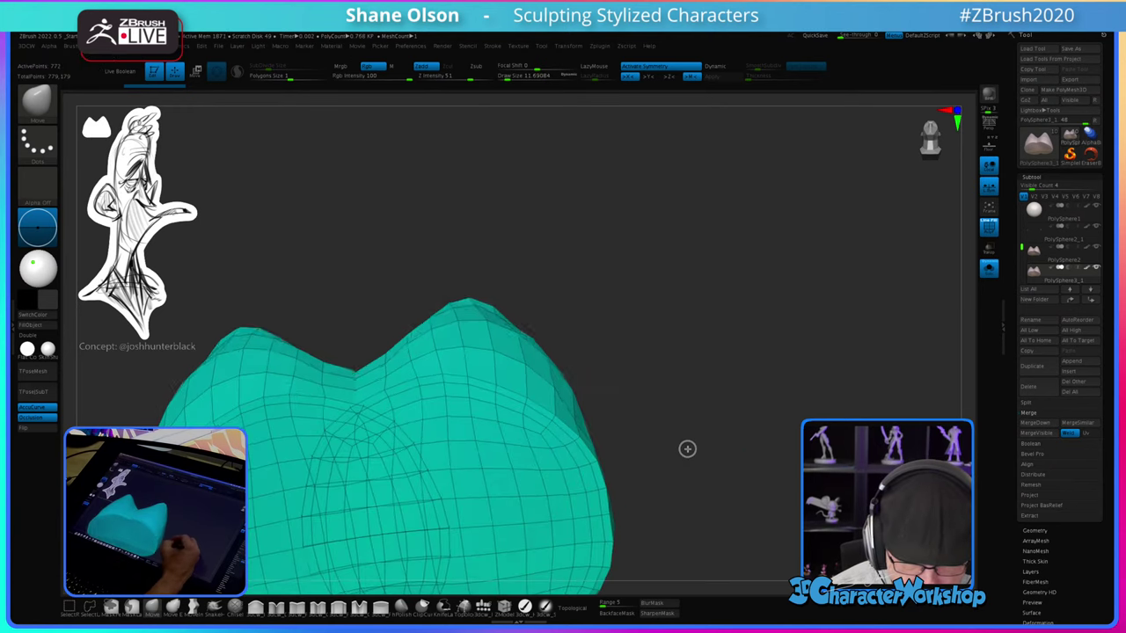
alt+drag(689, 452, 676, 397)
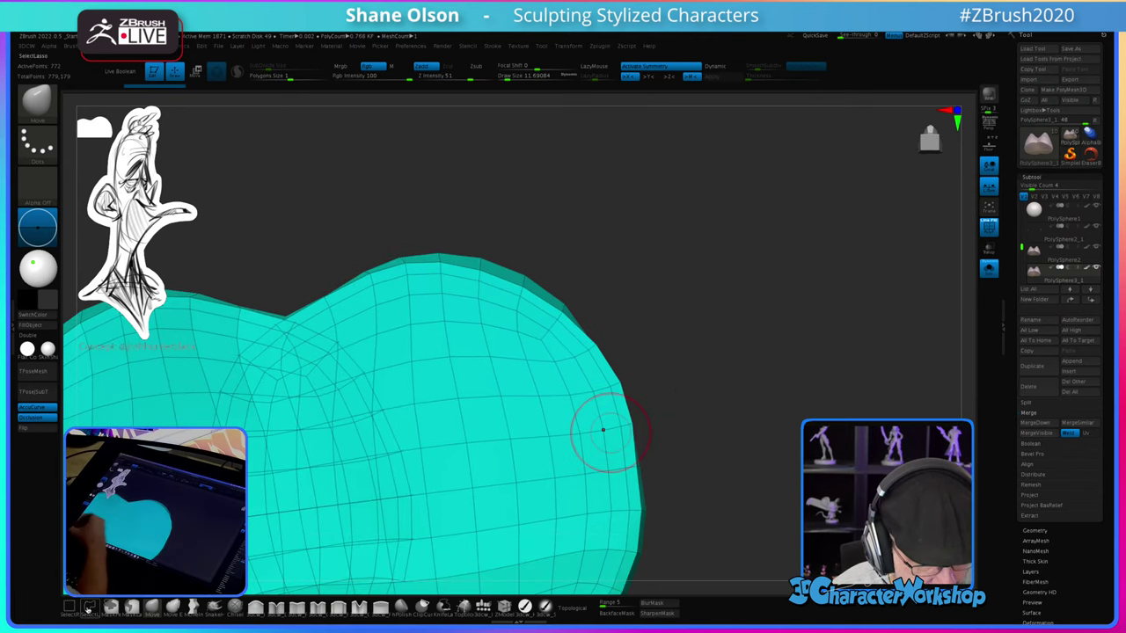
drag(728, 367, 616, 402)
Keep only the rim polygroups, Del Hidden the rest, and lasso-hide the rings' lower halves
ctrl+shift+click(699, 331)
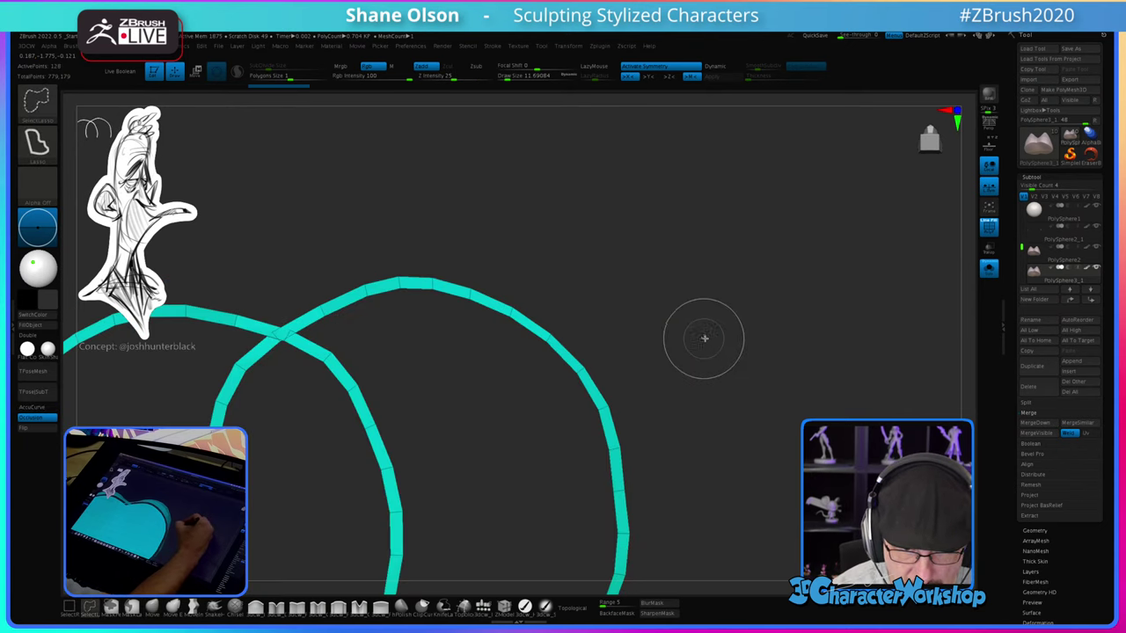
alt+drag(710, 441, 693, 382)
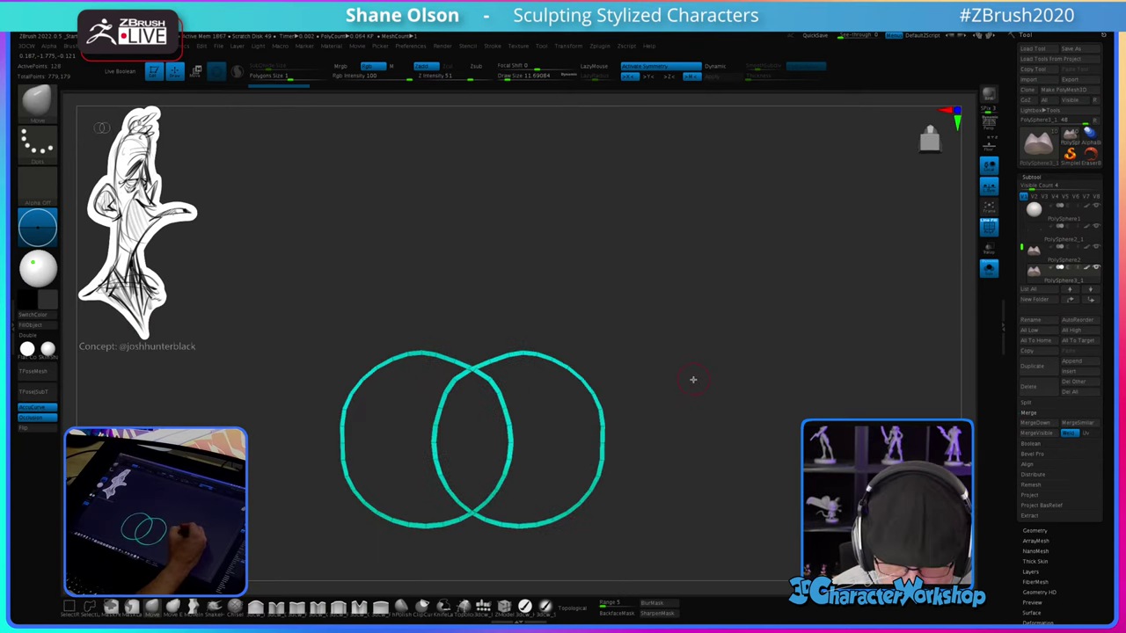
key(ctrl)
key(ctrl)
mouse_move(638, 543)
mouse_down()
mouse_move(624, 427)
mouse_move(631, 522)
mouse_move(652, 442)
mouse_up()
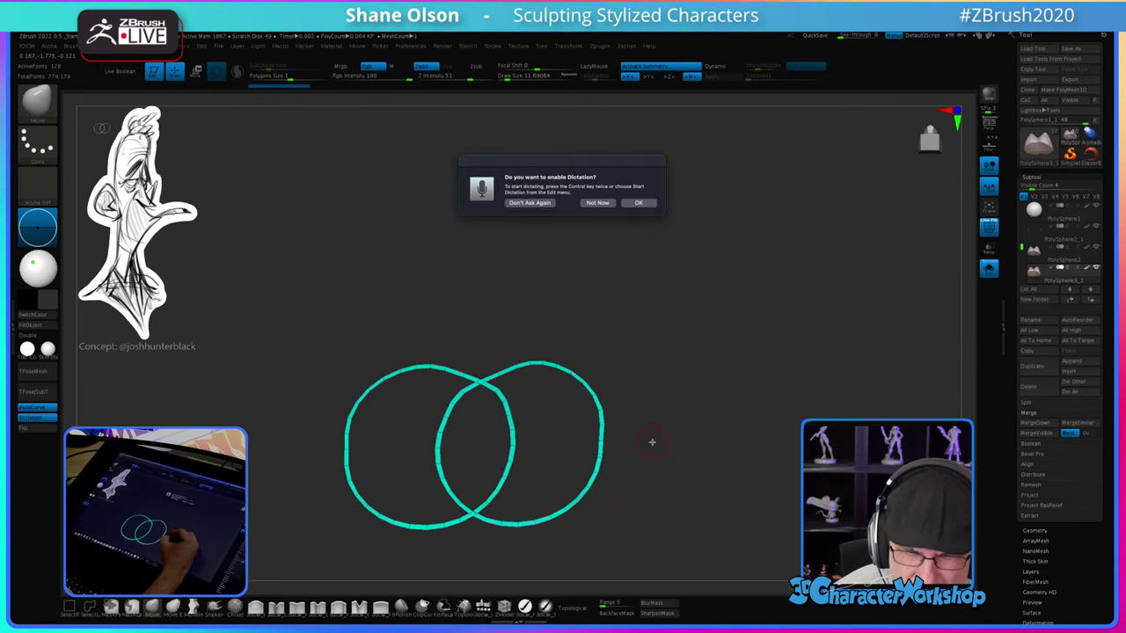
click(597, 203)
drag(653, 466, 660, 435)
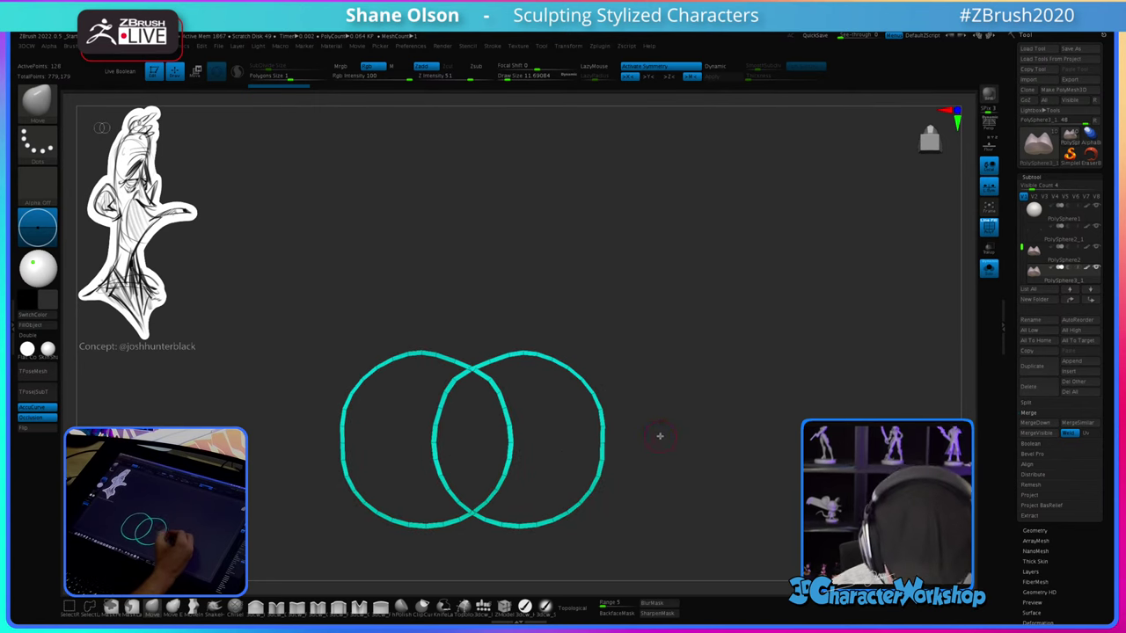
ctrl+drag(660, 478, 673, 438)
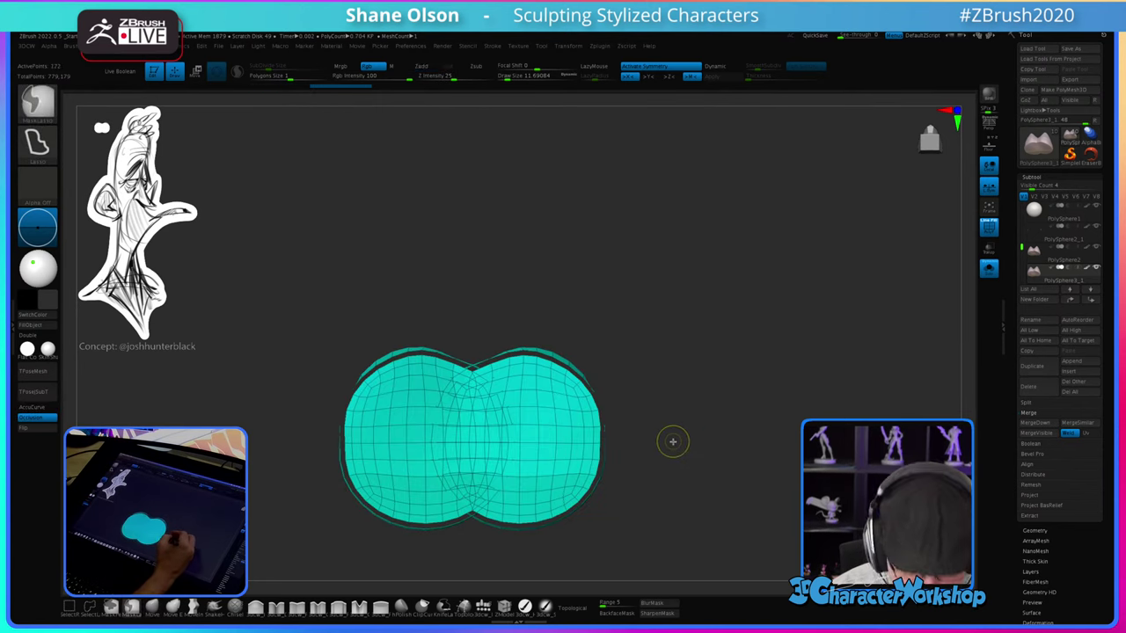
key(ctrl+z)
key(space)
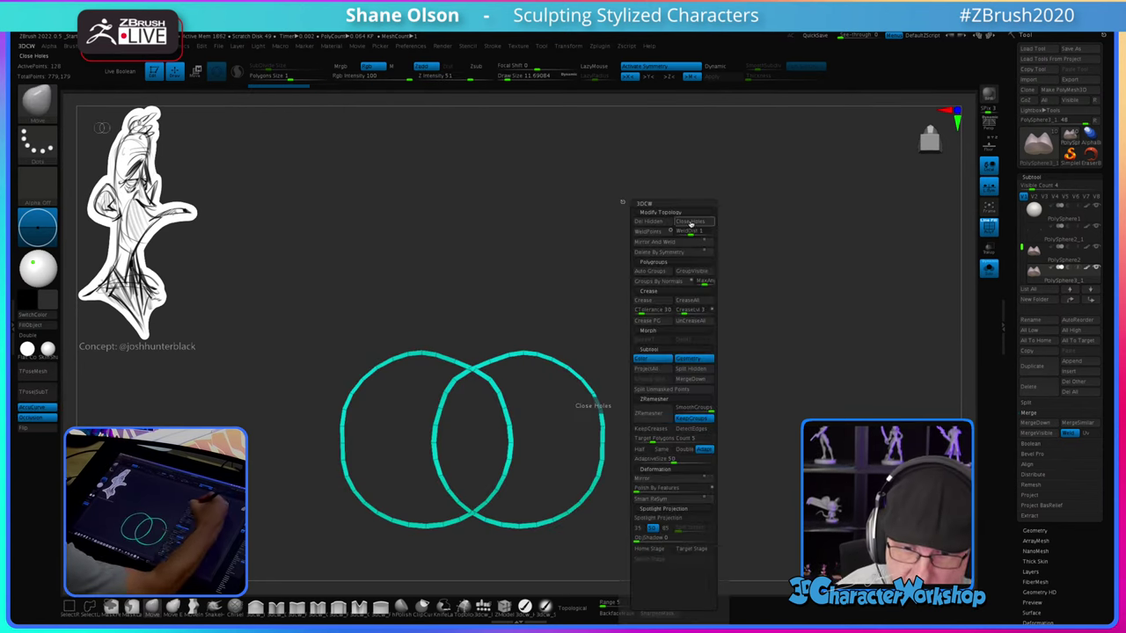
click(658, 225)
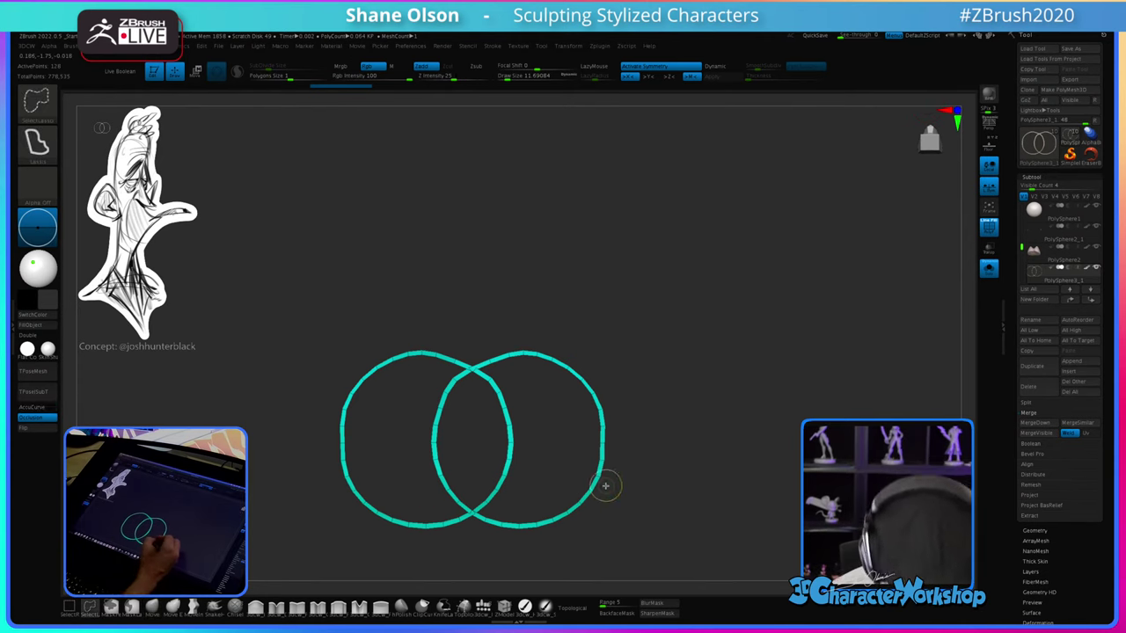
mouse_move(616, 502)
ctrl+shift+mouse_down()
mouse_move(613, 437)
mouse_move(521, 409)
mouse_move(304, 443)
mouse_move(277, 527)
mouse_move(428, 572)
mouse_move(576, 554)
ctrl+shift+mouse_up()
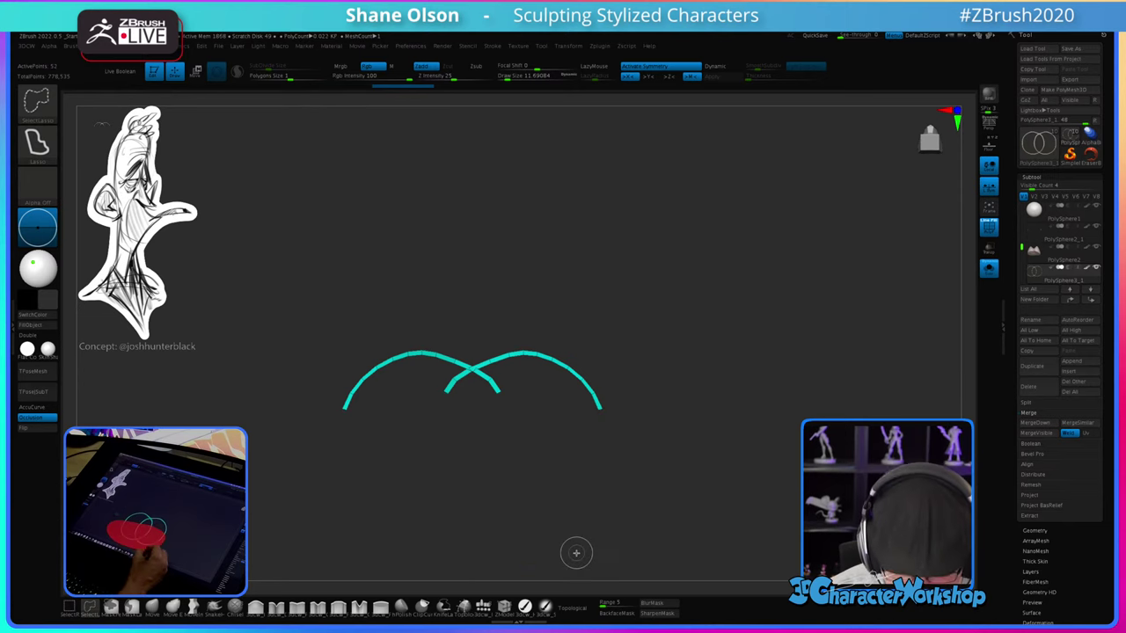
Unhide everything and zoom onto the nose and right eye with the teal rims in place
ctrl+shift+click(742, 422)
right_drag(765, 412, 764, 352)
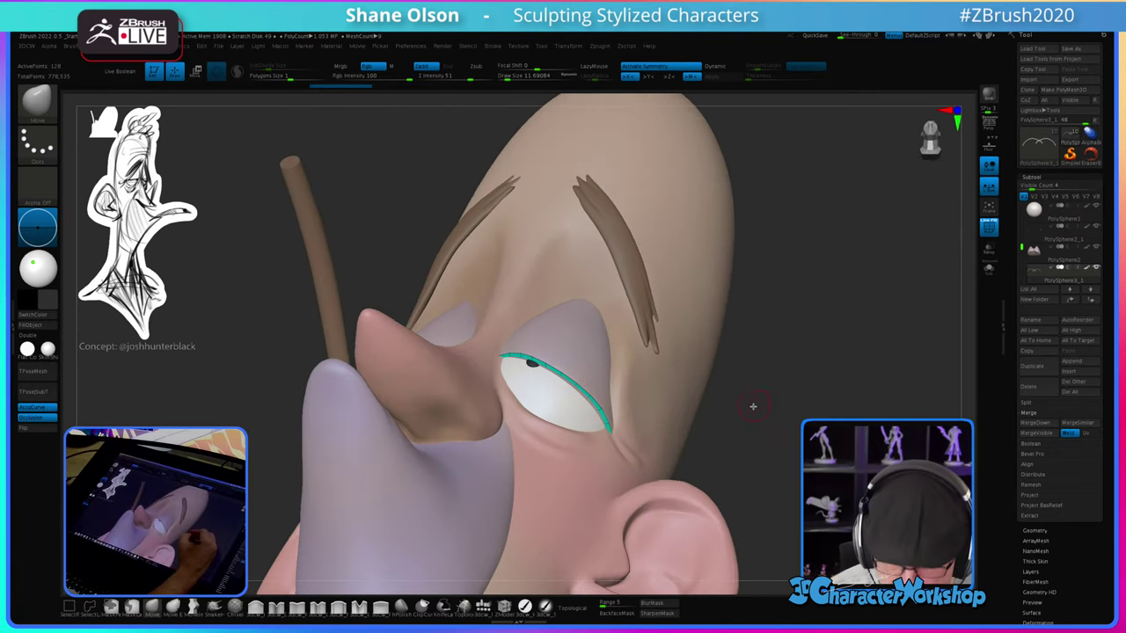
right_drag(754, 402, 757, 435)
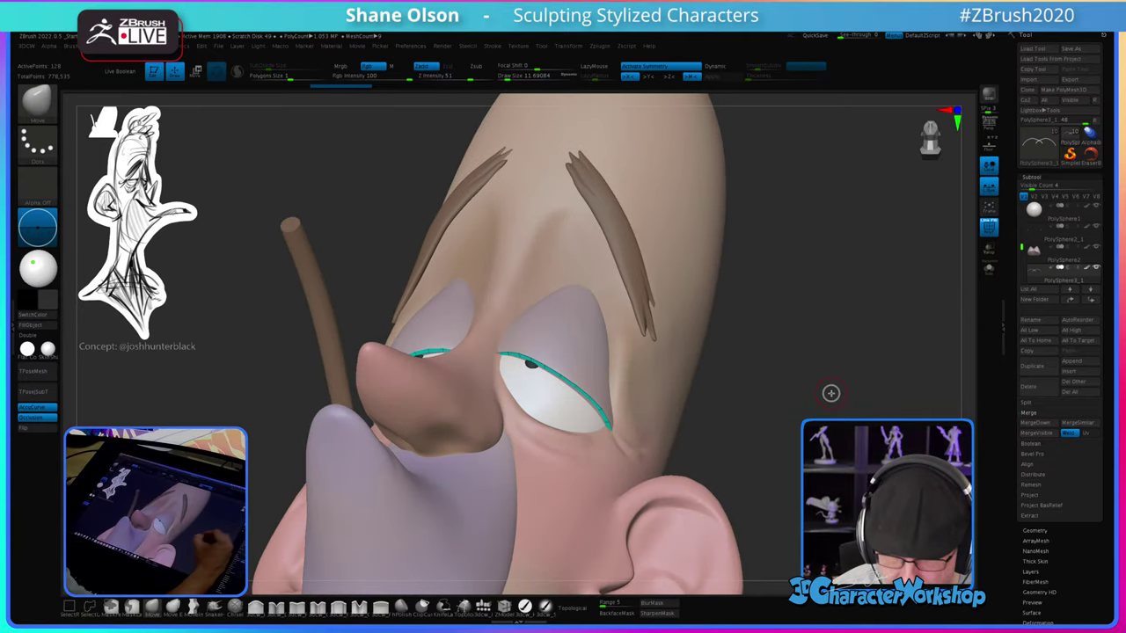
right_drag(829, 392, 821, 440)
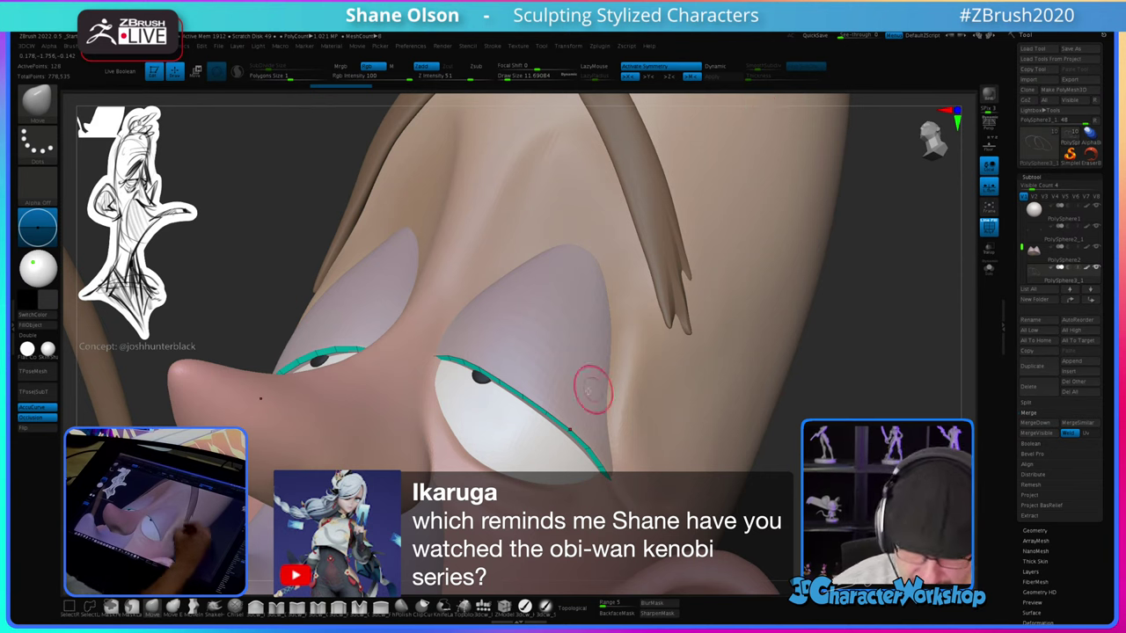
Extrude the eyelid rims into thicker bands with ZModeler Extrude set to the Polygroup All target
click(504, 607)
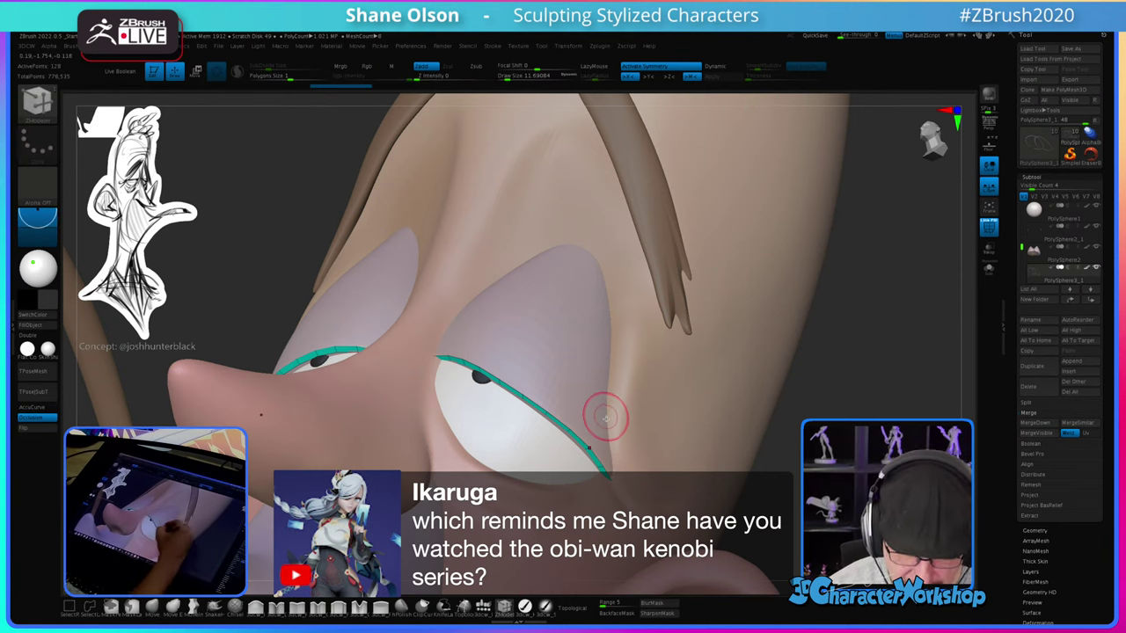
scroll(571, 422, up, 3)
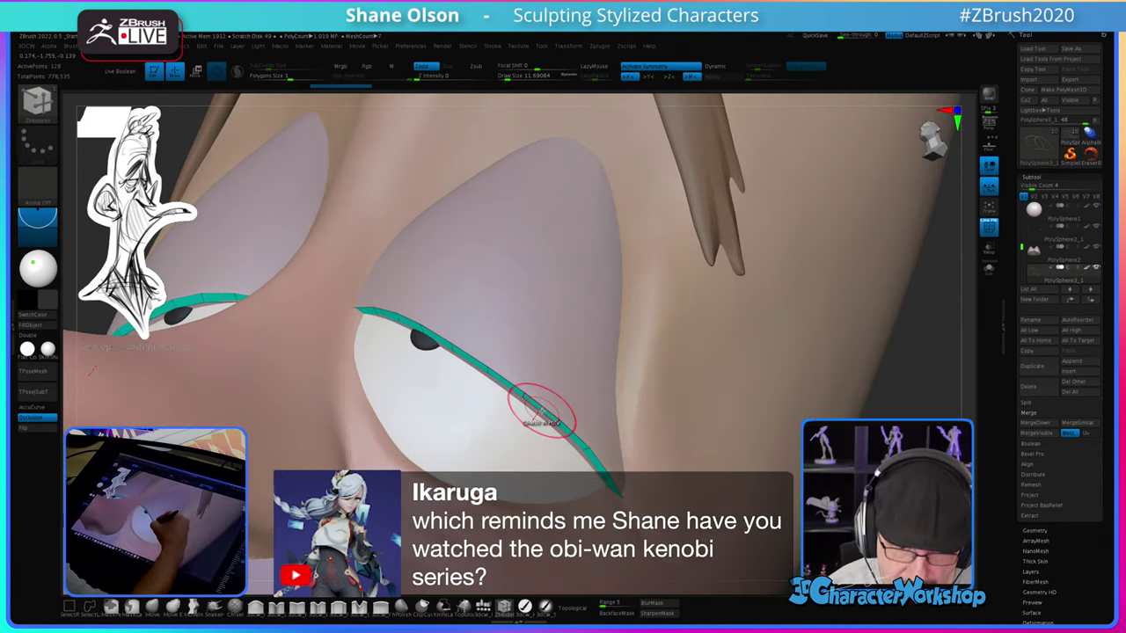
key(space)
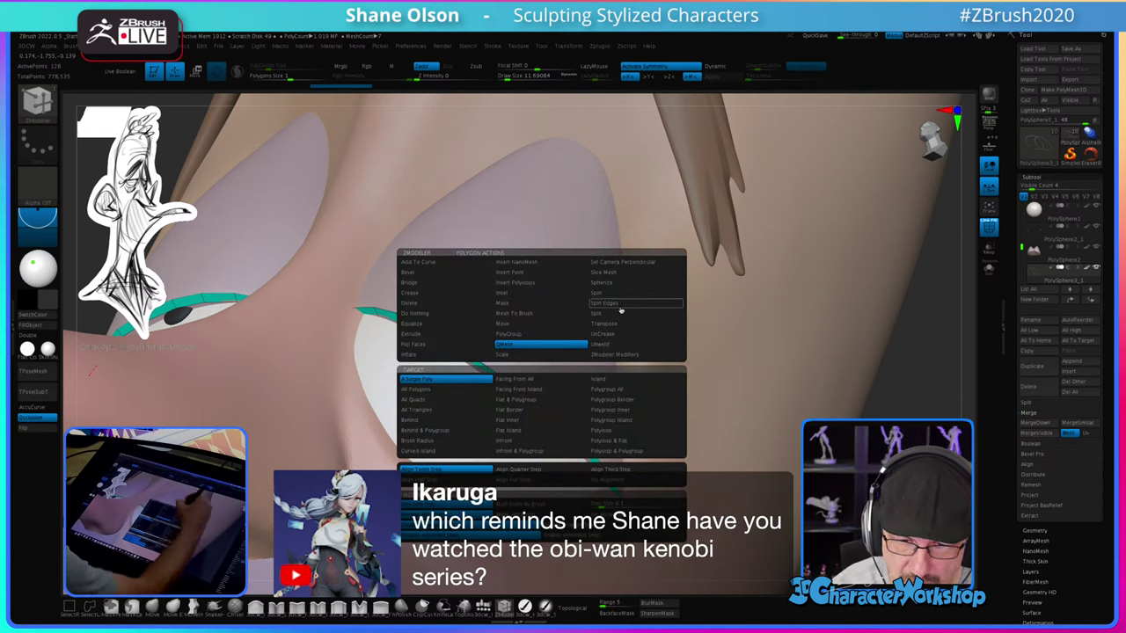
click(422, 335)
click(626, 388)
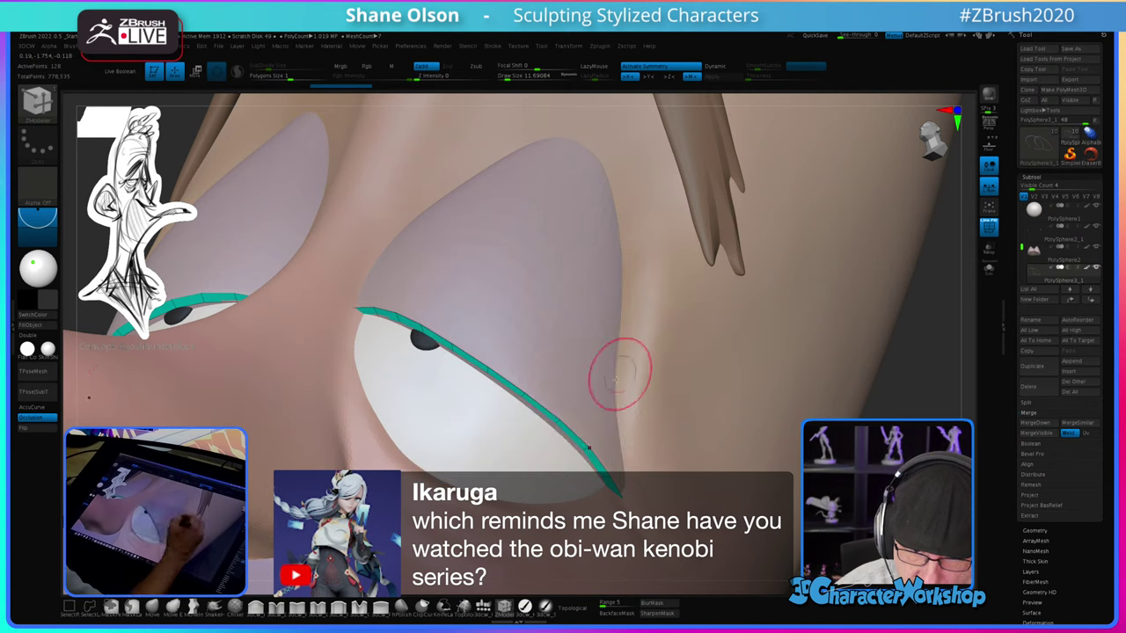
drag(578, 428, 564, 448)
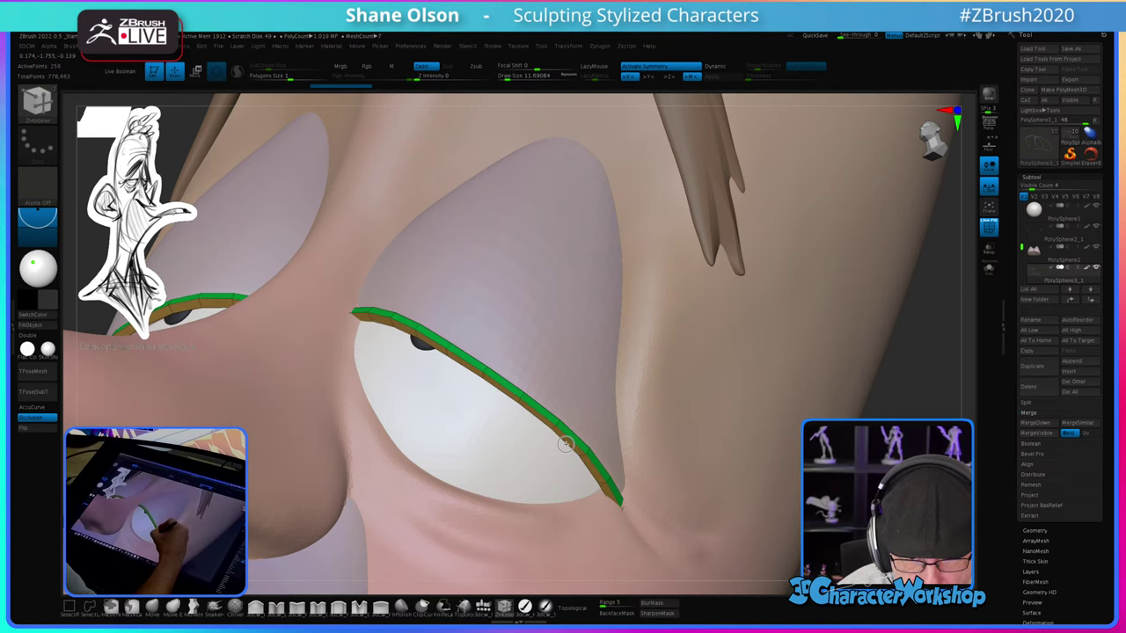
key(w)
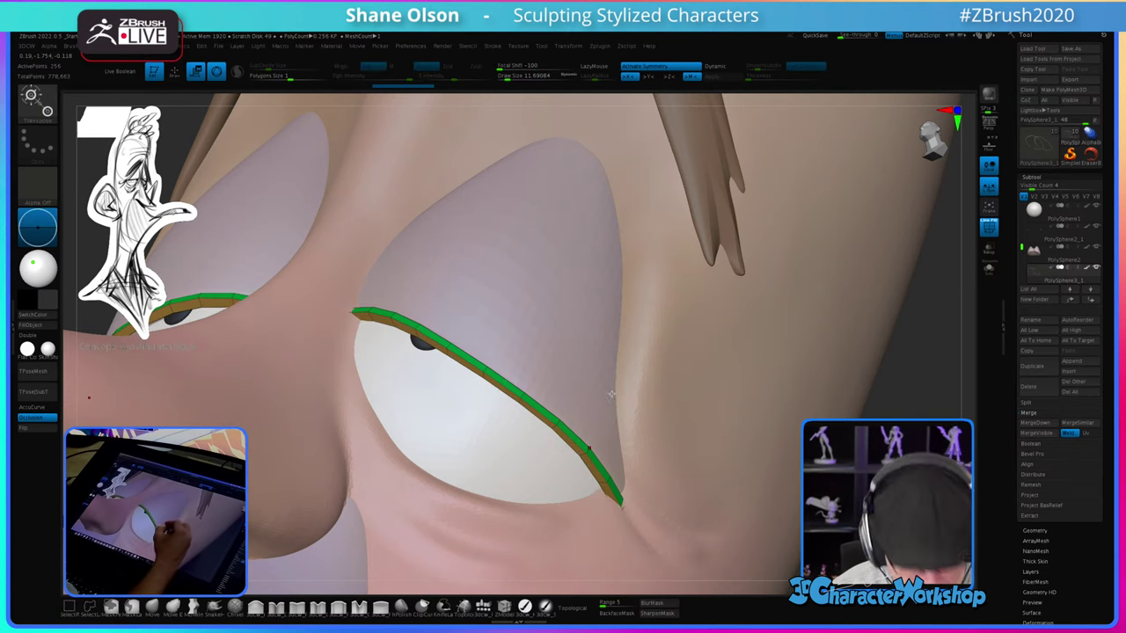
drag(608, 394, 734, 369)
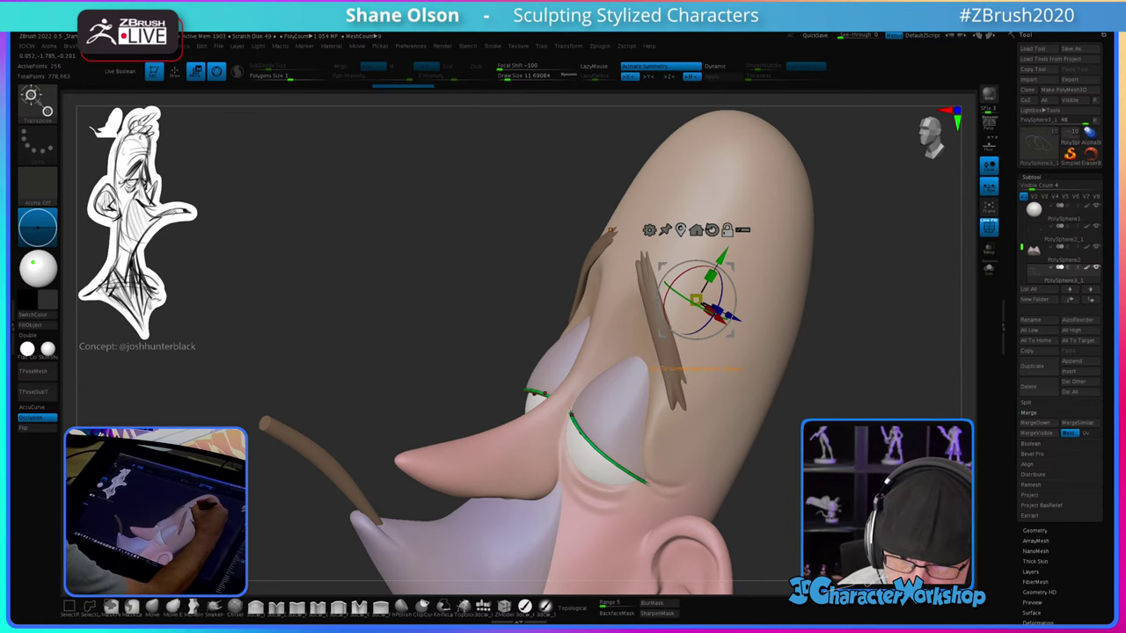
Enable dynamic subdivision on the eyelid bands and check both eyes from the front
click(616, 453)
drag(422, 229, 475, 211)
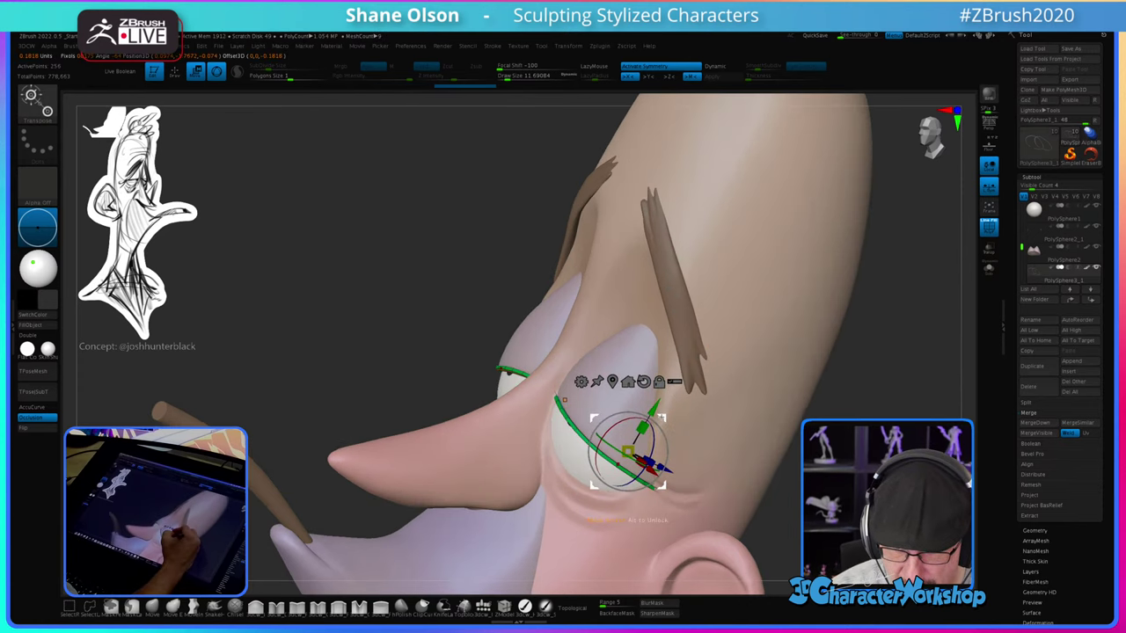
drag(714, 377, 680, 445)
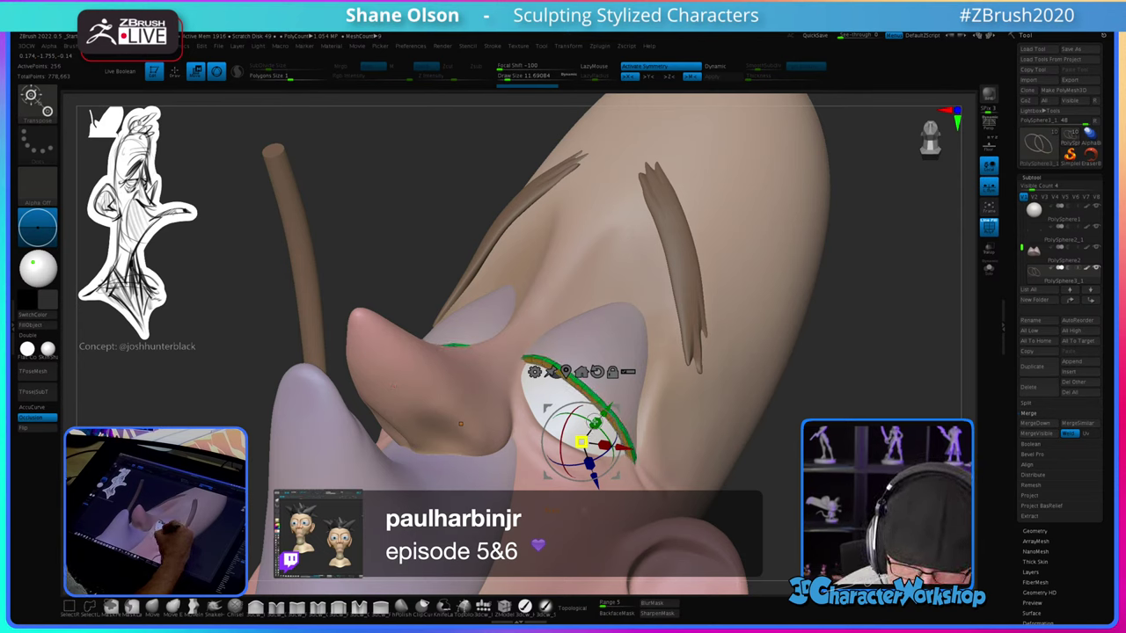
key(d)
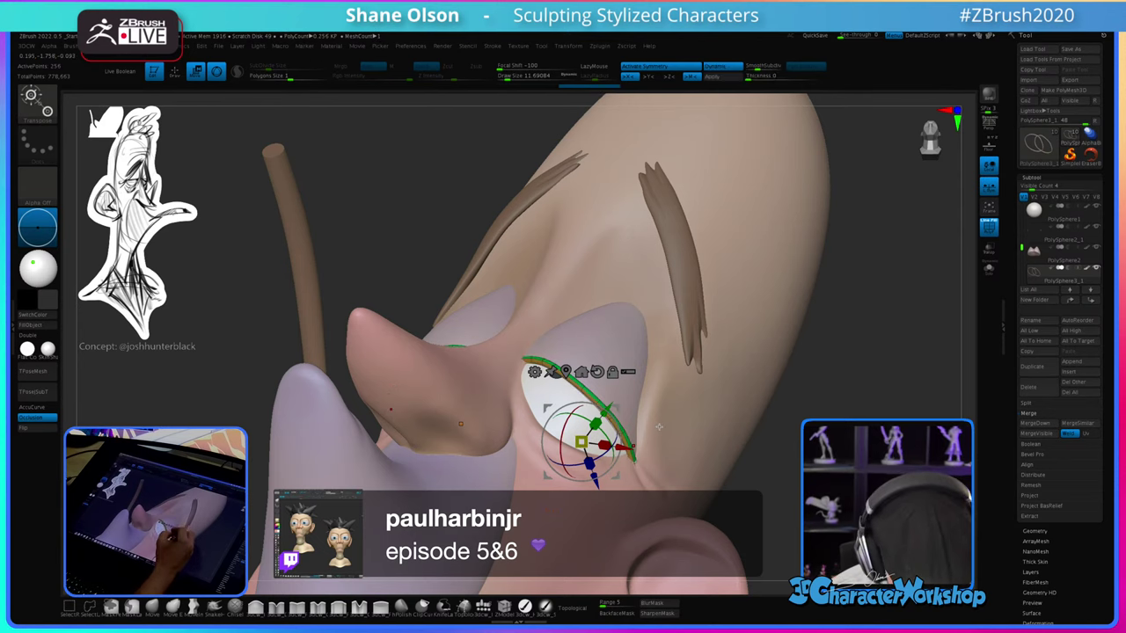
right_drag(656, 450, 664, 439)
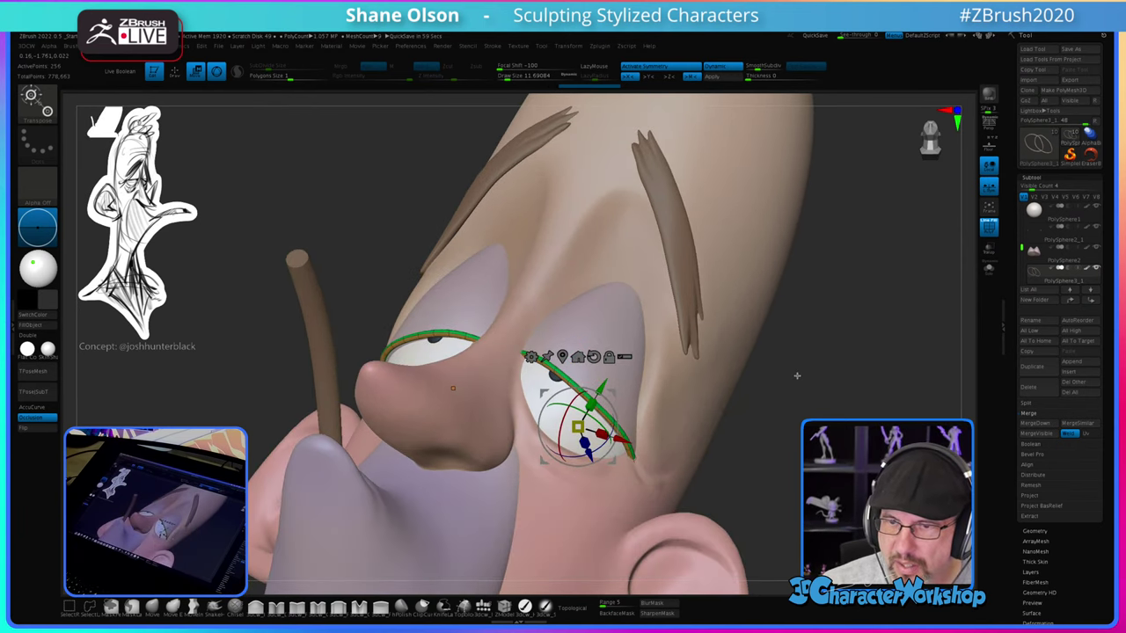
drag(818, 435, 817, 395)
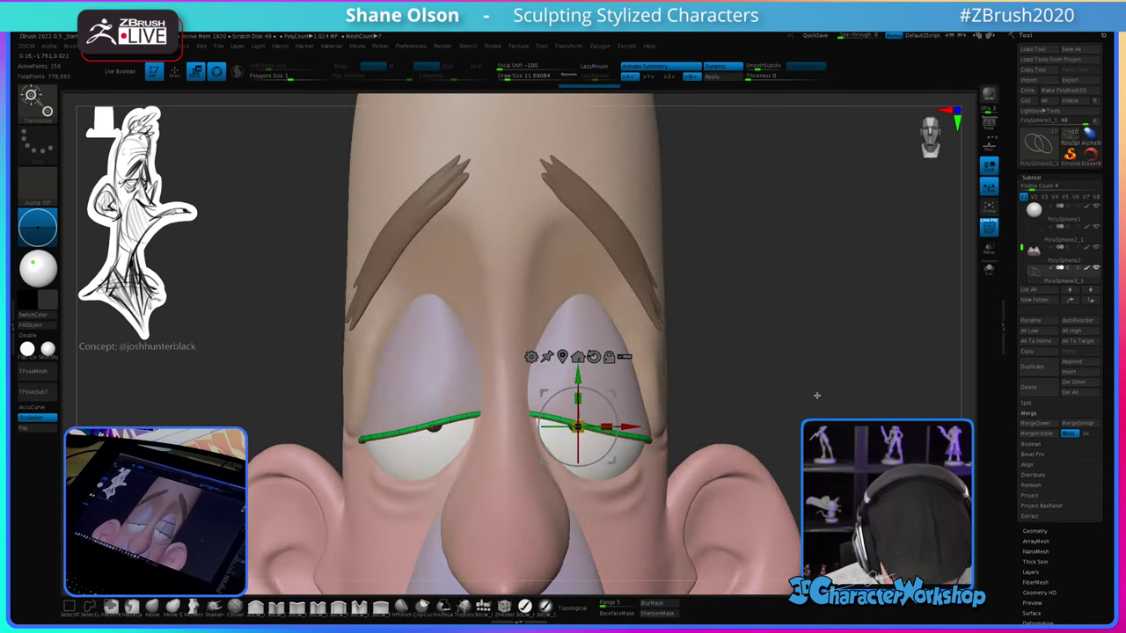
Fill the eyelid-line SubTool with black using a paint brush and Color > FillObject
key(q)
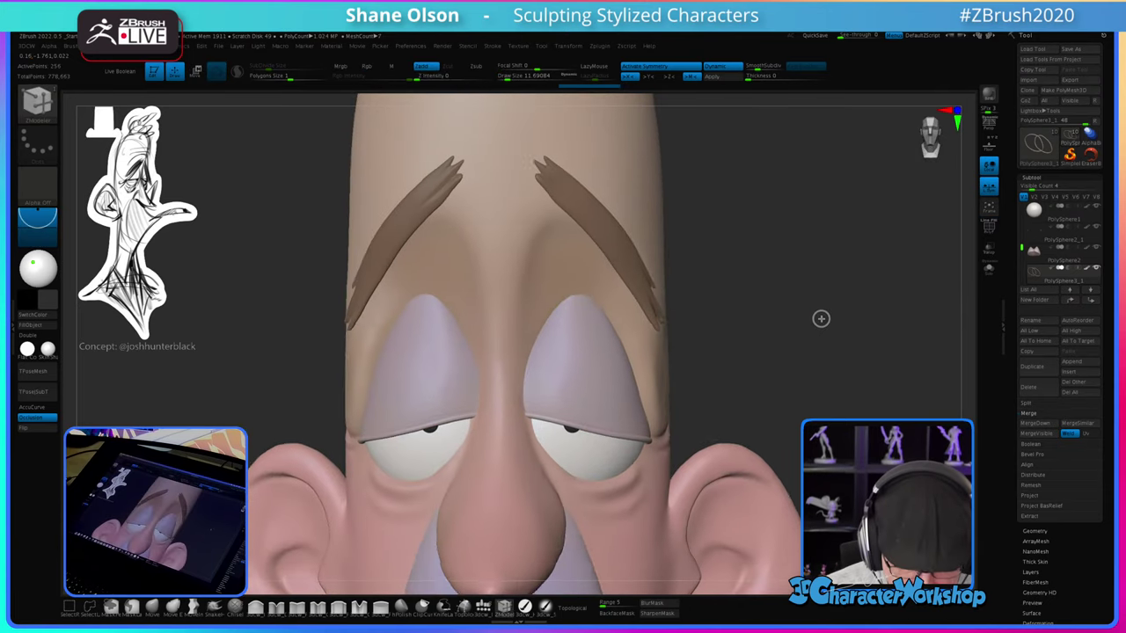
drag(819, 317, 659, 266)
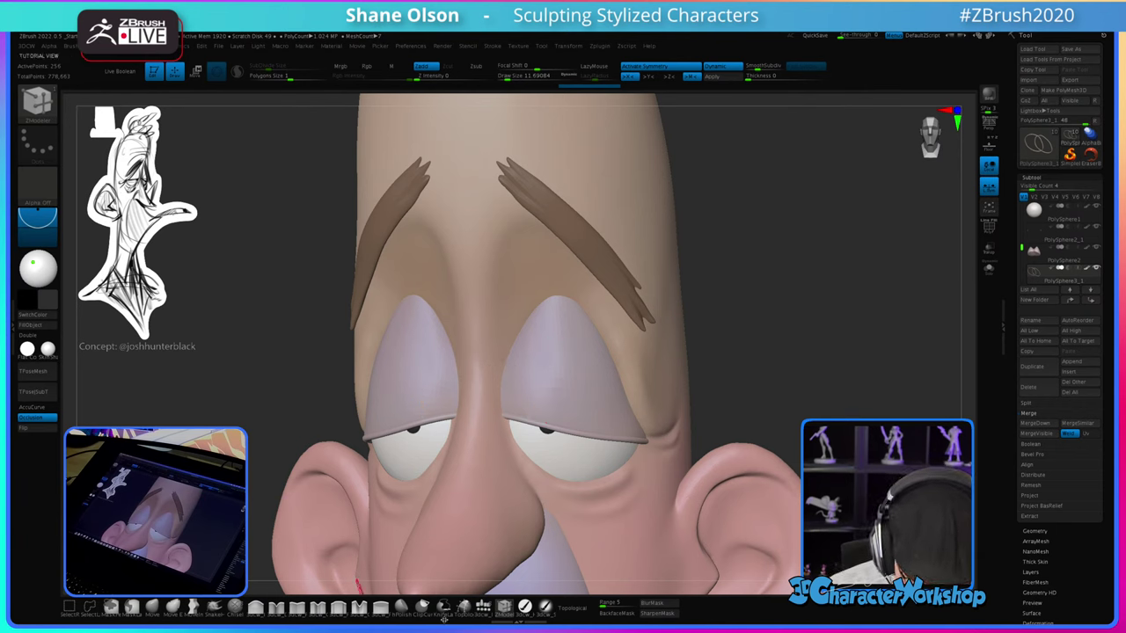
click(525, 607)
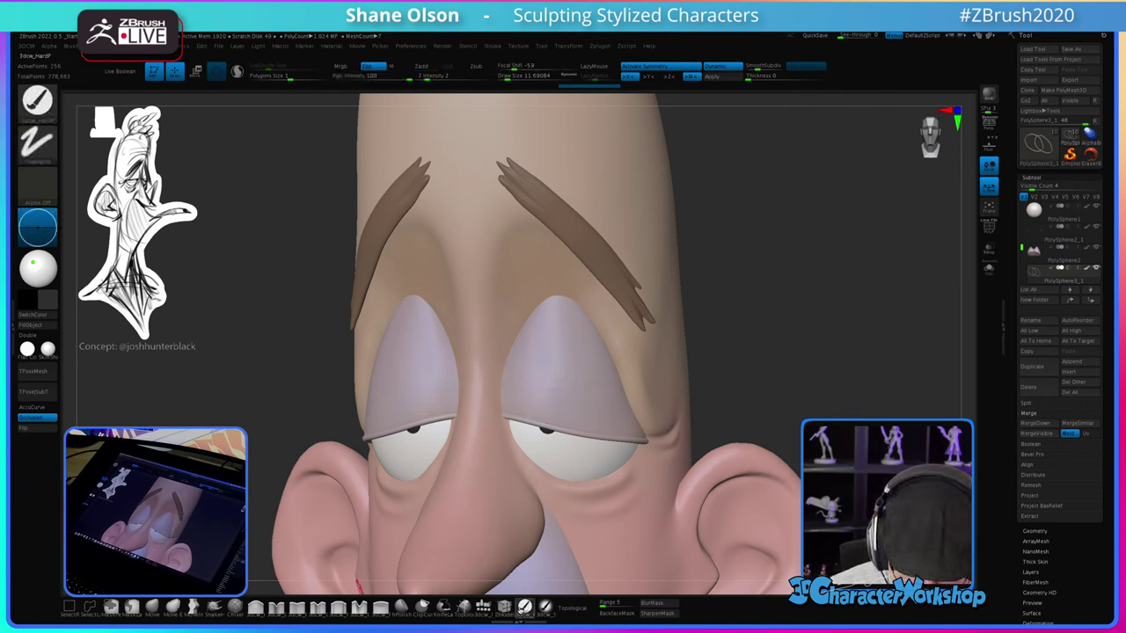
click(48, 325)
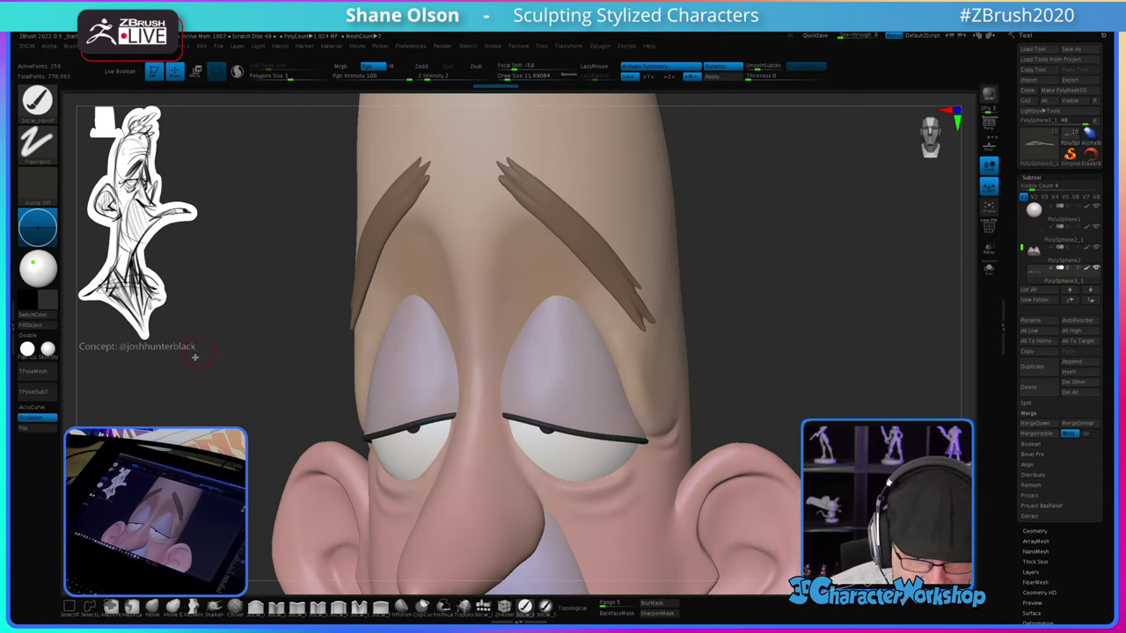
alt+drag(215, 378, 190, 347)
drag(367, 377, 727, 440)
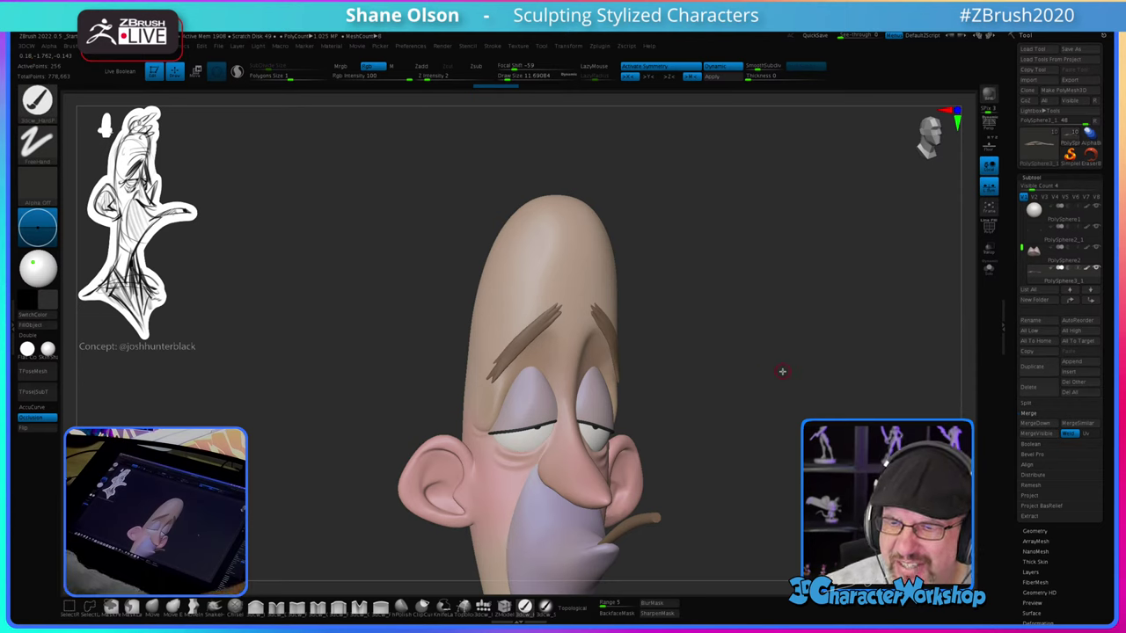
mouse_move(704, 431)
mouse_down()
mouse_move(722, 418)
mouse_move(681, 384)
mouse_move(661, 385)
mouse_up()
Select the head and shape the brow with the Move brush at draw size about 65
alt+click(478, 338)
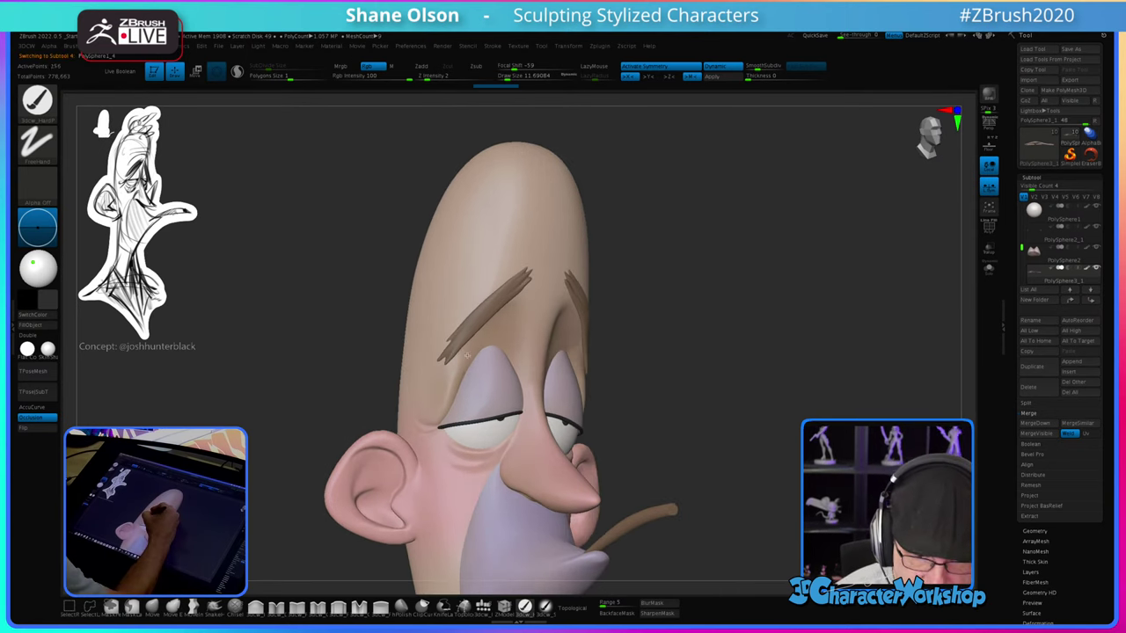
key(b)
key(m)
key(v)
key(s)
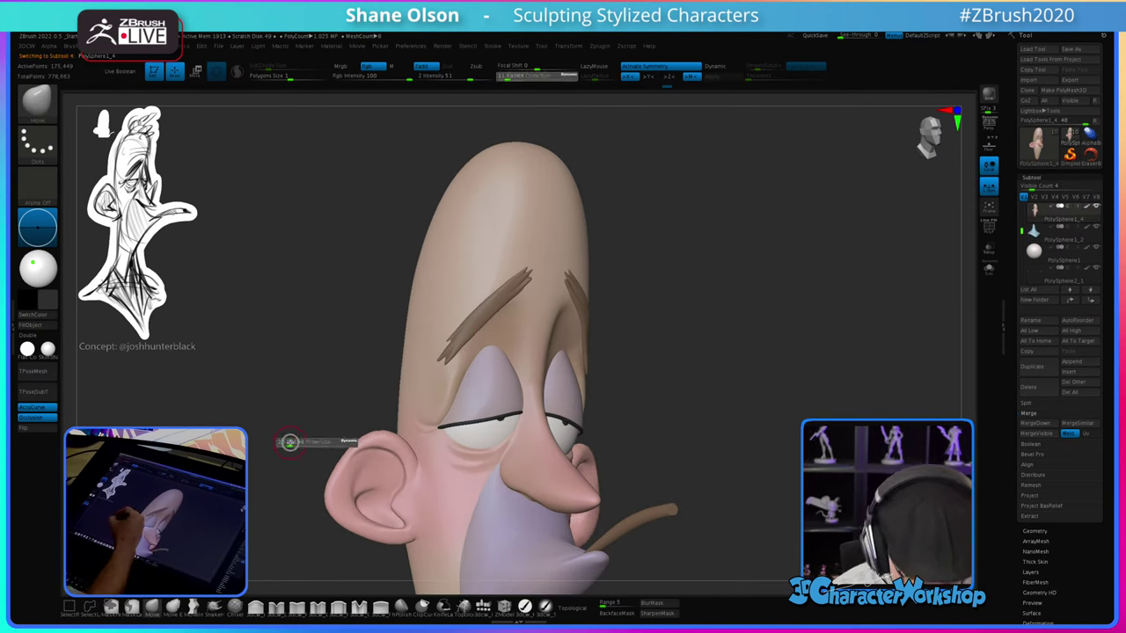
drag(297, 443, 306, 442)
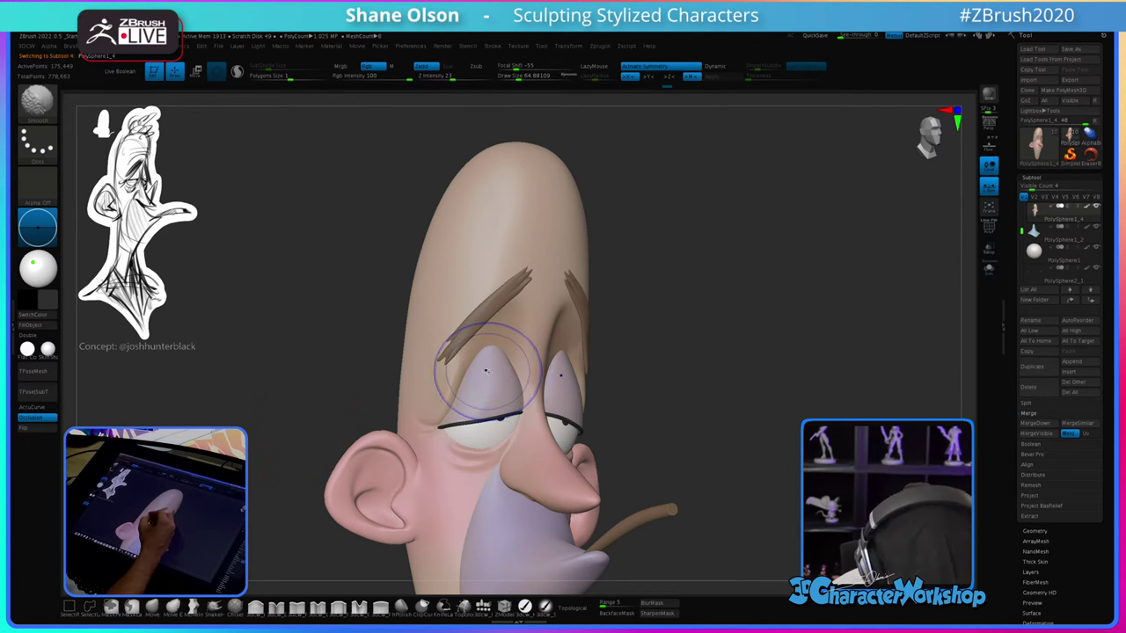
key(shift+f)
key(shift+f)
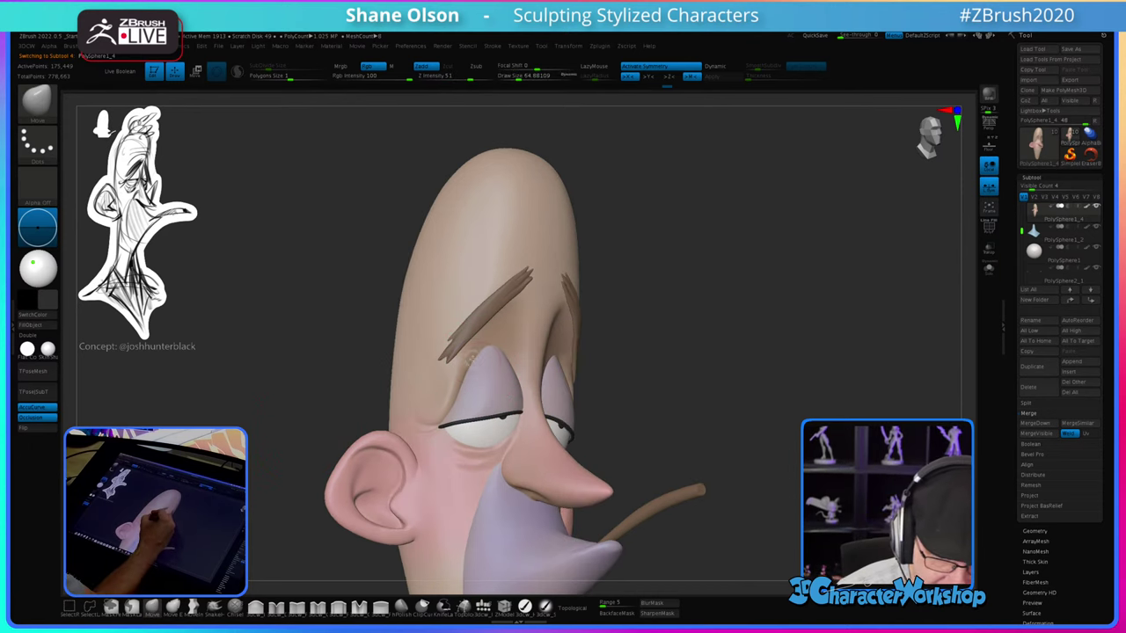
right_drag(506, 343, 481, 364)
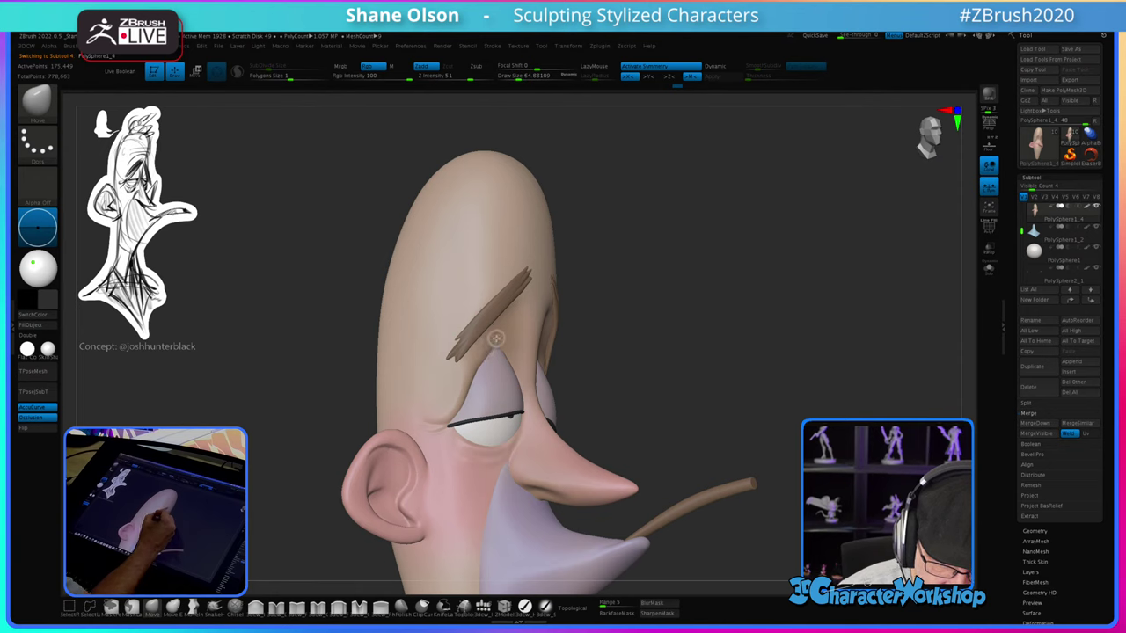
key(ctrl)
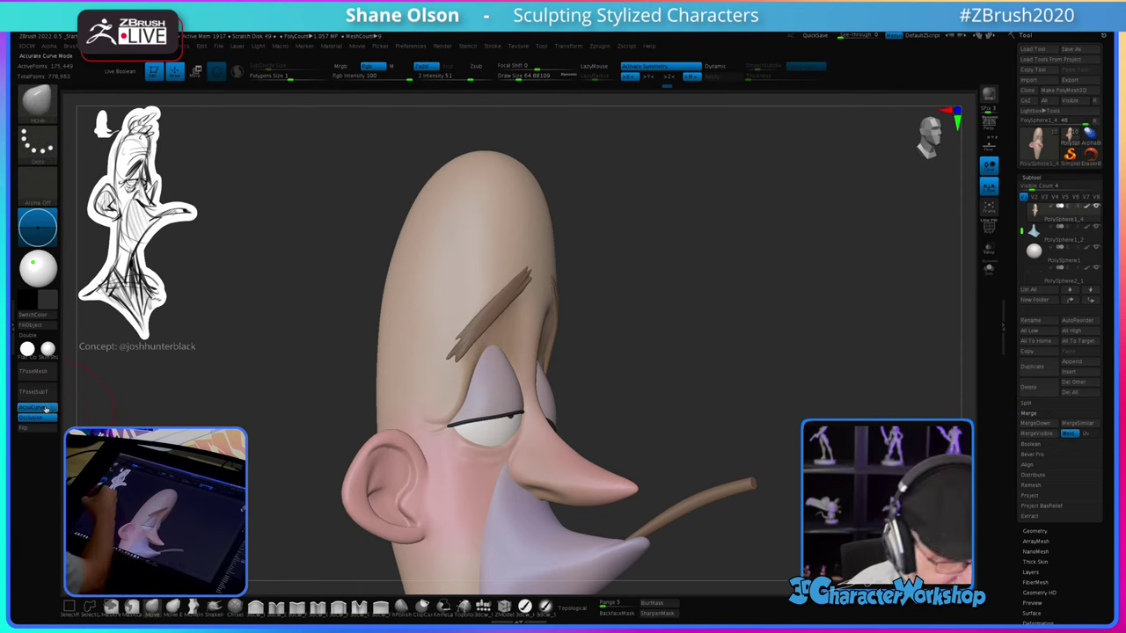
right_drag(344, 490, 365, 486)
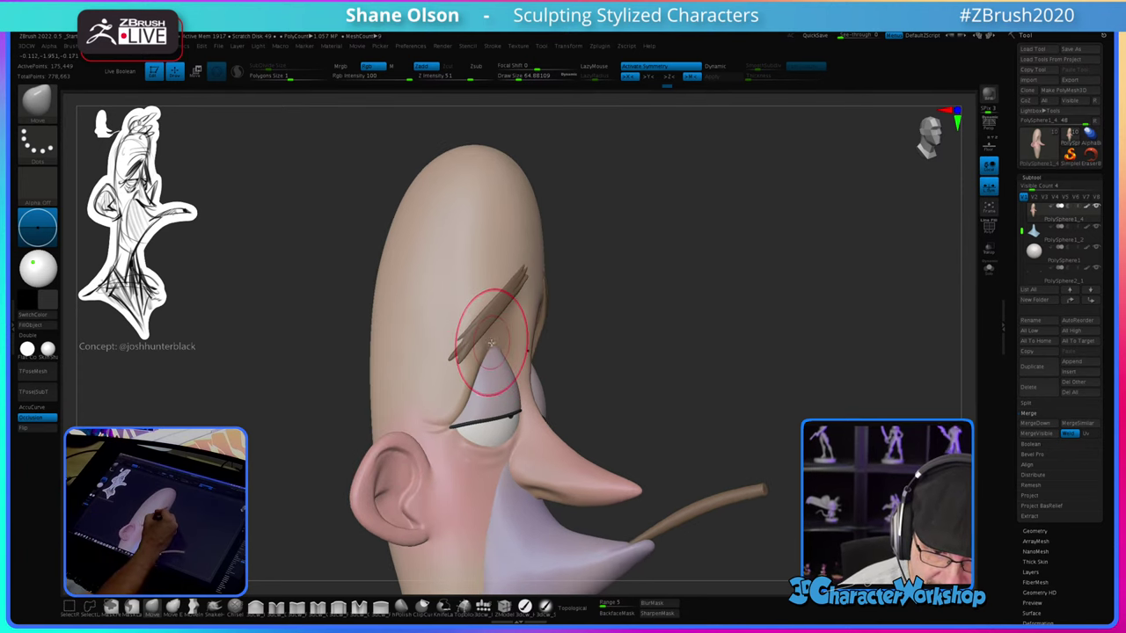
mouse_move(509, 344)
right_down()
mouse_move(490, 326)
mouse_move(458, 380)
mouse_move(500, 360)
mouse_move(470, 377)
mouse_move(494, 346)
mouse_move(686, 364)
mouse_move(510, 352)
right_up()
Switch to the eye SubTool and lower the lids with the brush resized to about 62
alt+click(516, 388)
key(bracketleft)
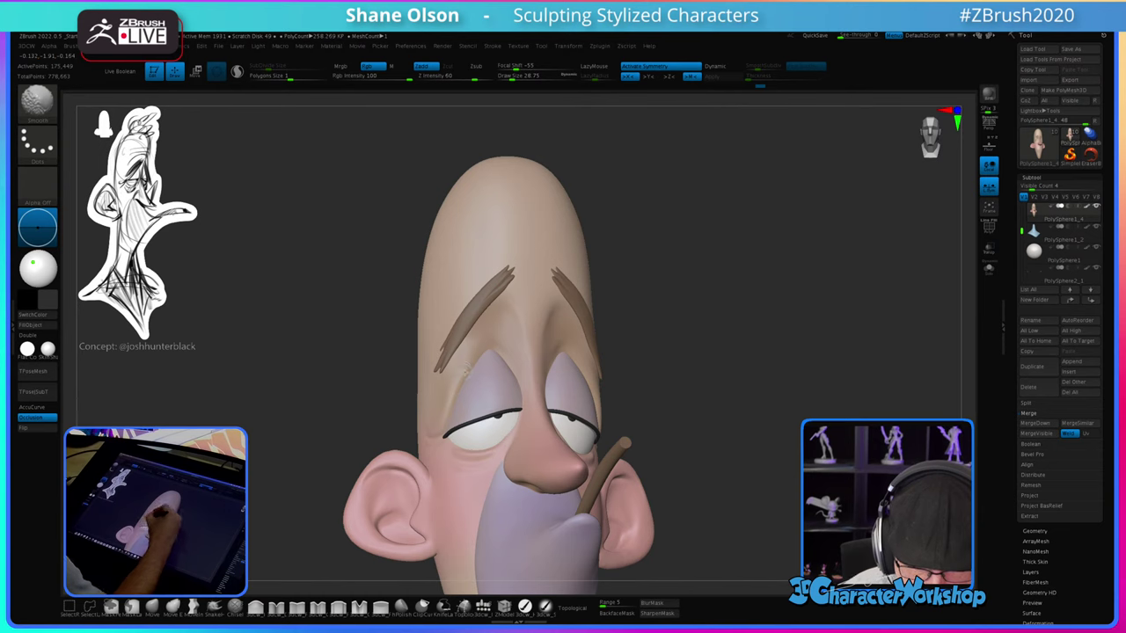
mouse_move(521, 344)
shift+right_down()
mouse_move(543, 355)
mouse_move(516, 364)
shift+right_up()
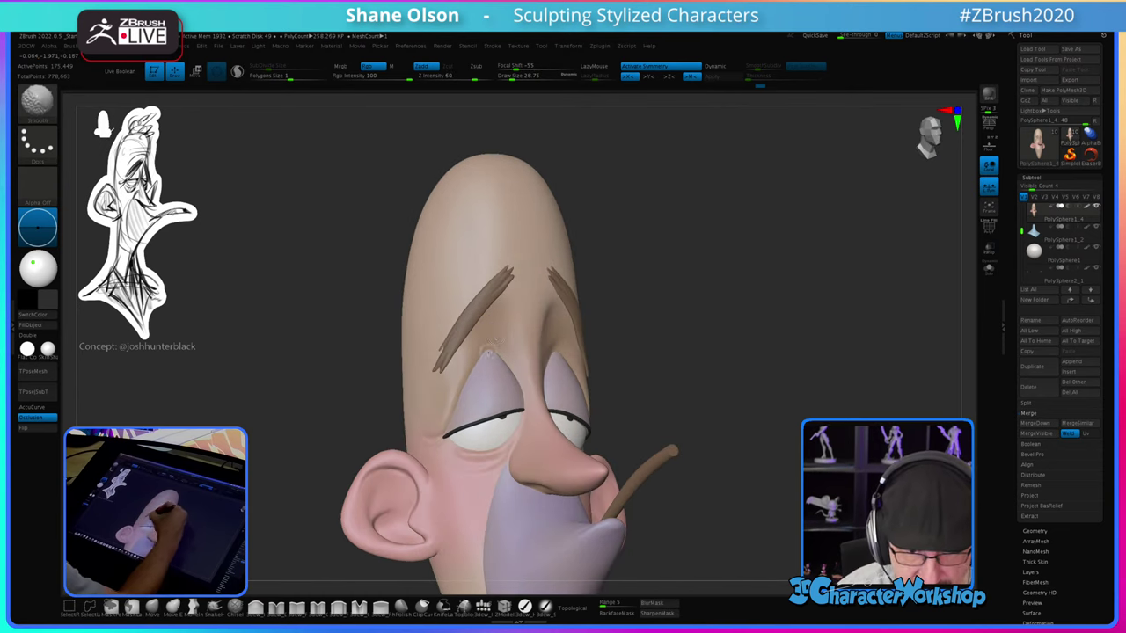
shift+right_drag(566, 314, 548, 346)
key(s)
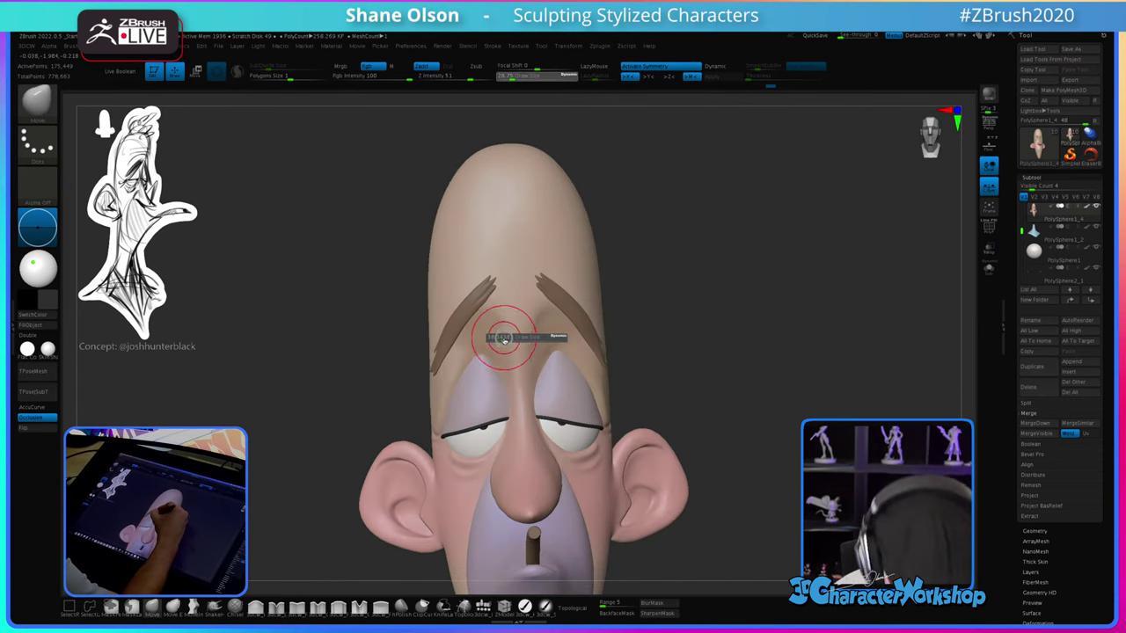
drag(503, 337, 528, 338)
right_drag(496, 295, 542, 311)
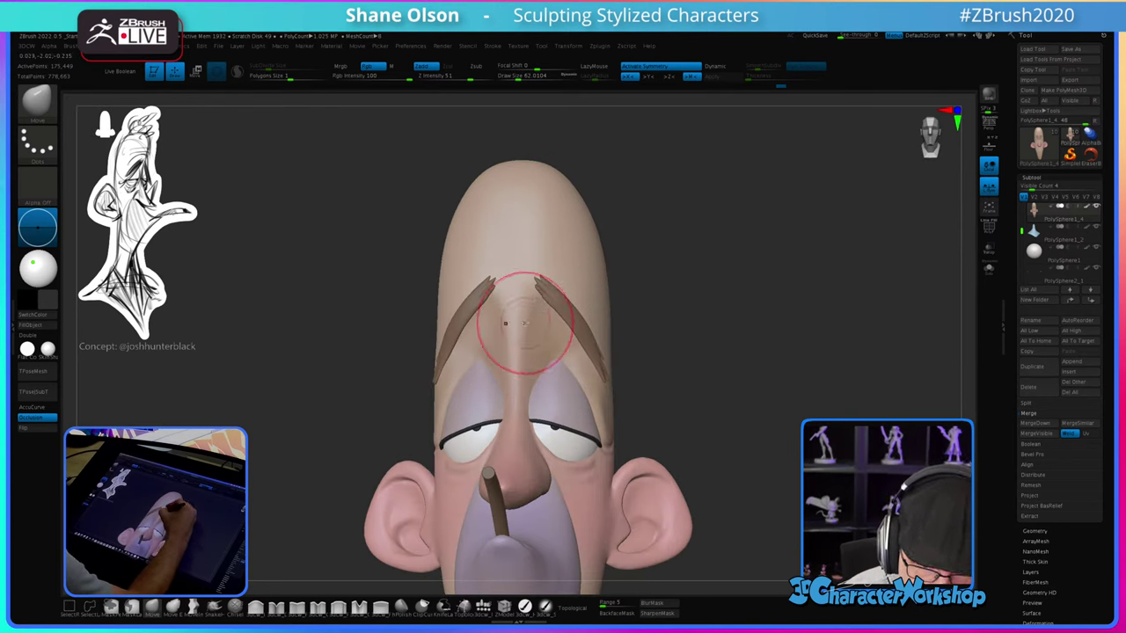
mouse_move(528, 302)
right_down()
mouse_move(674, 346)
mouse_move(692, 390)
mouse_move(701, 385)
mouse_move(681, 377)
right_up()
right_drag(563, 327, 322, 516)
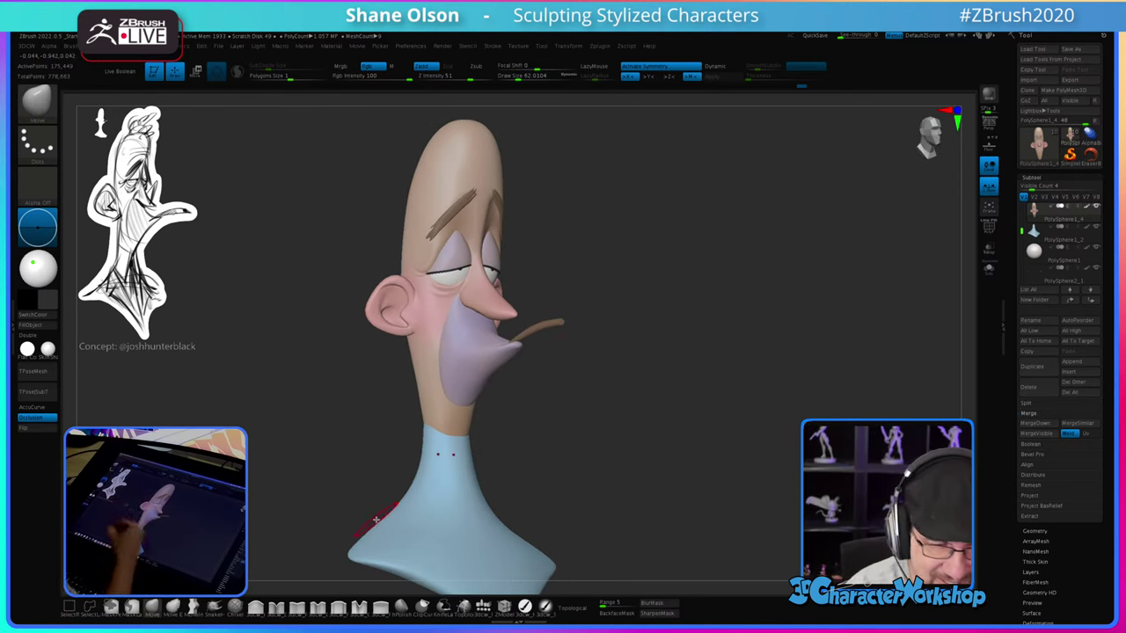
Reframe the bust and turn on PolyFrame to show the neck piece's polygon wireframe
right_drag(674, 448, 680, 437)
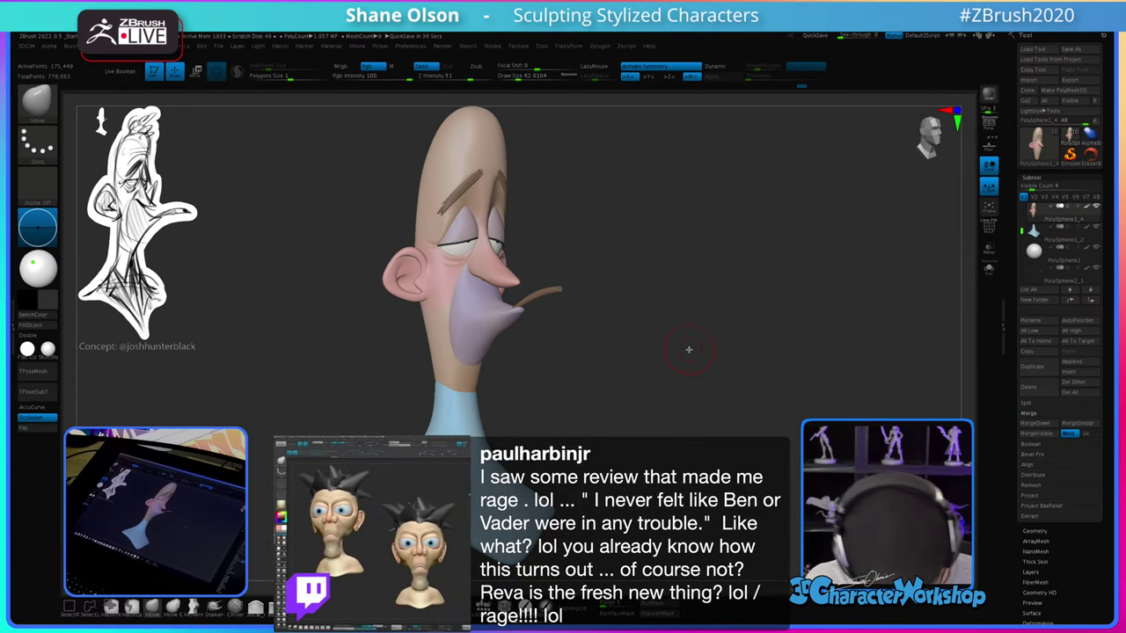
mouse_move(674, 343)
mouse_down()
mouse_move(686, 345)
mouse_move(621, 353)
mouse_move(626, 367)
mouse_move(651, 356)
mouse_up()
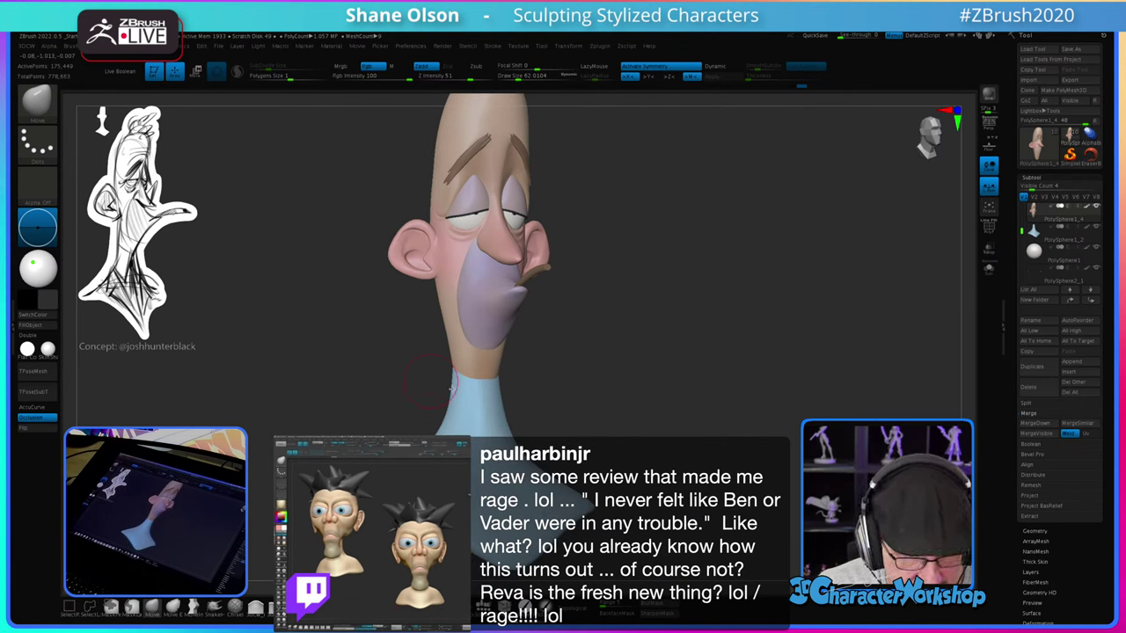
key(shift+f)
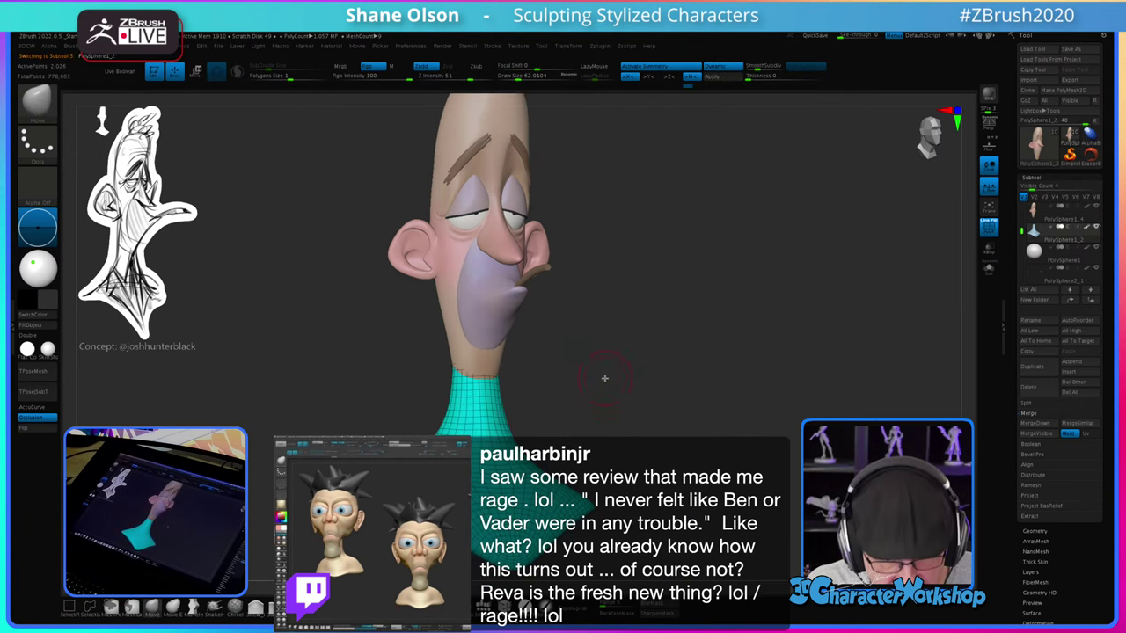
Select the light-blue shirt neck subtool and duplicate it
drag(602, 381, 635, 378)
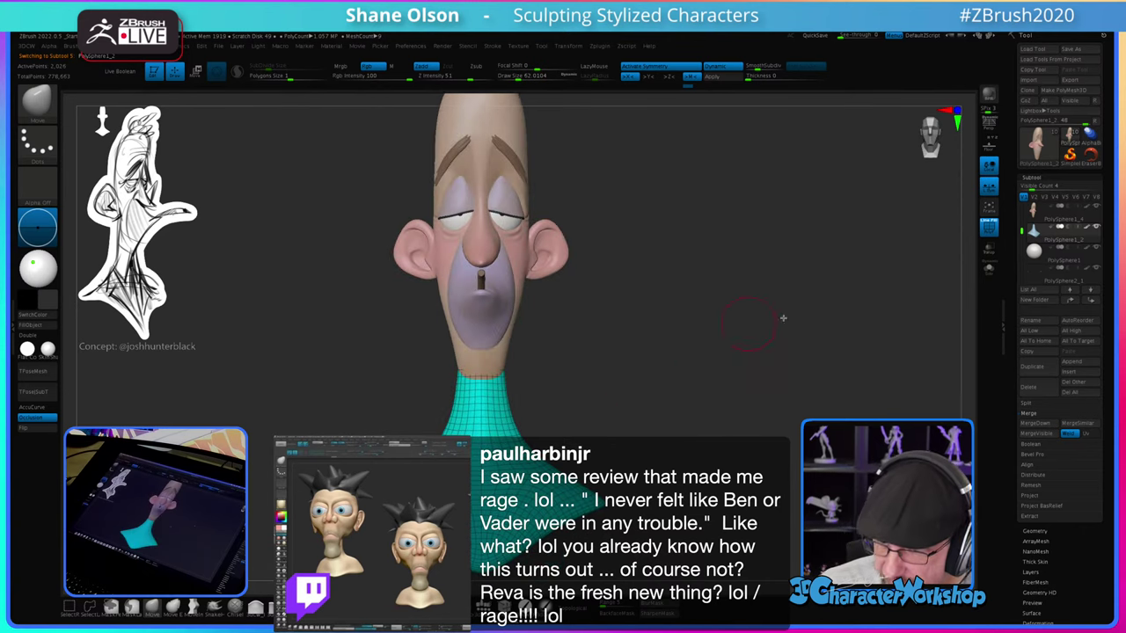
click(1036, 367)
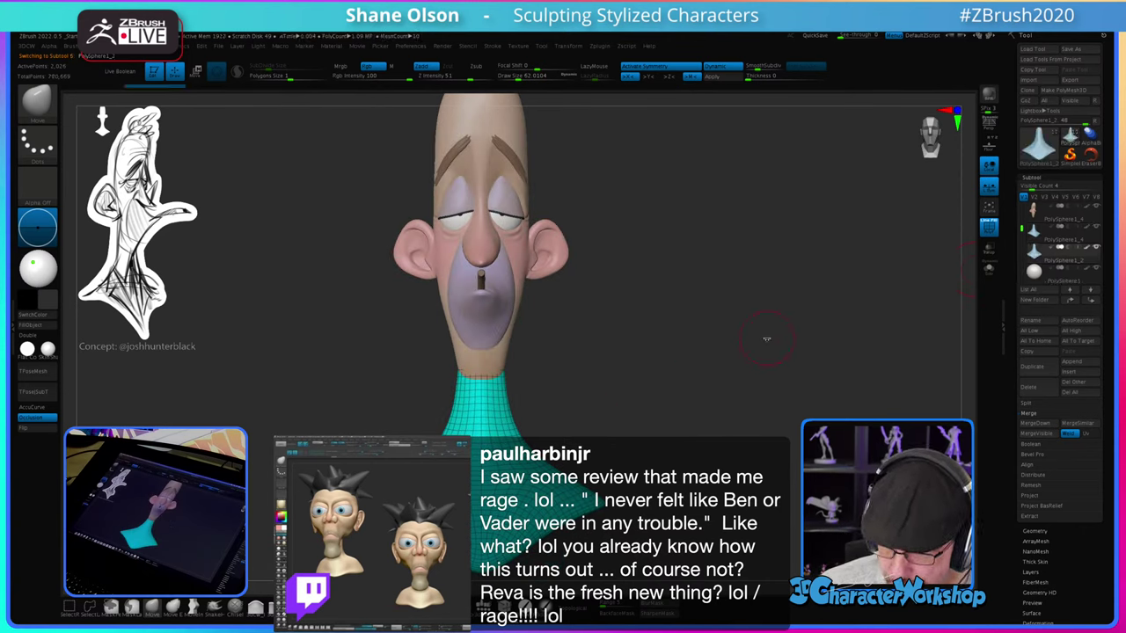
mouse_move(625, 366)
mouse_down()
mouse_move(639, 347)
mouse_move(626, 405)
mouse_move(447, 328)
mouse_up()
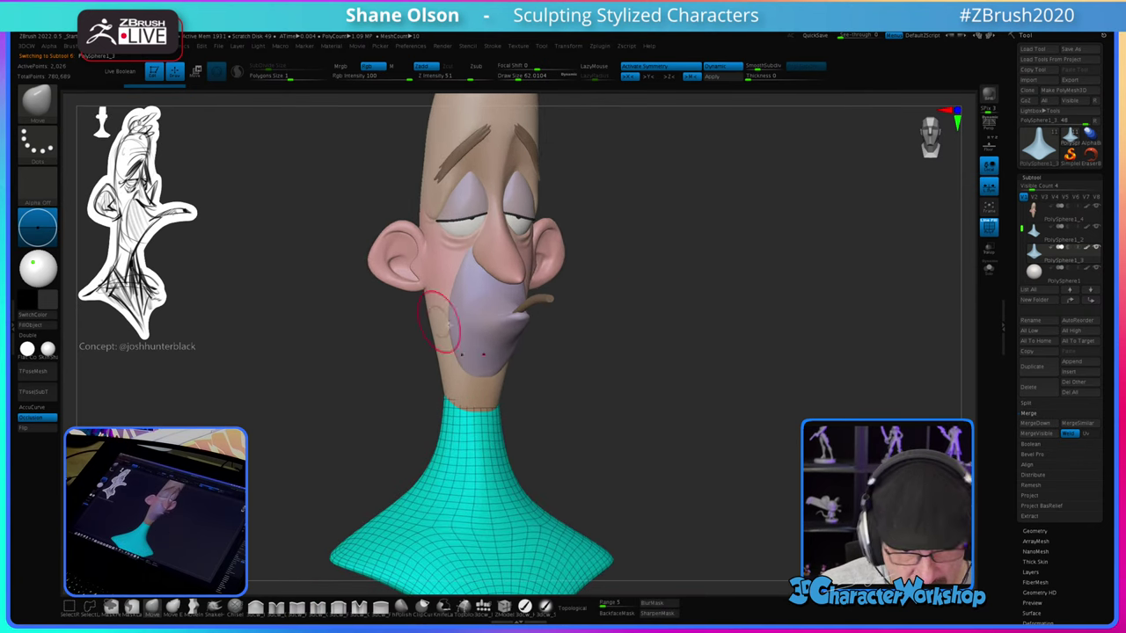
Inspect the neck from several angles, then solo the duplicate so it shows alone
drag(645, 299, 571, 294)
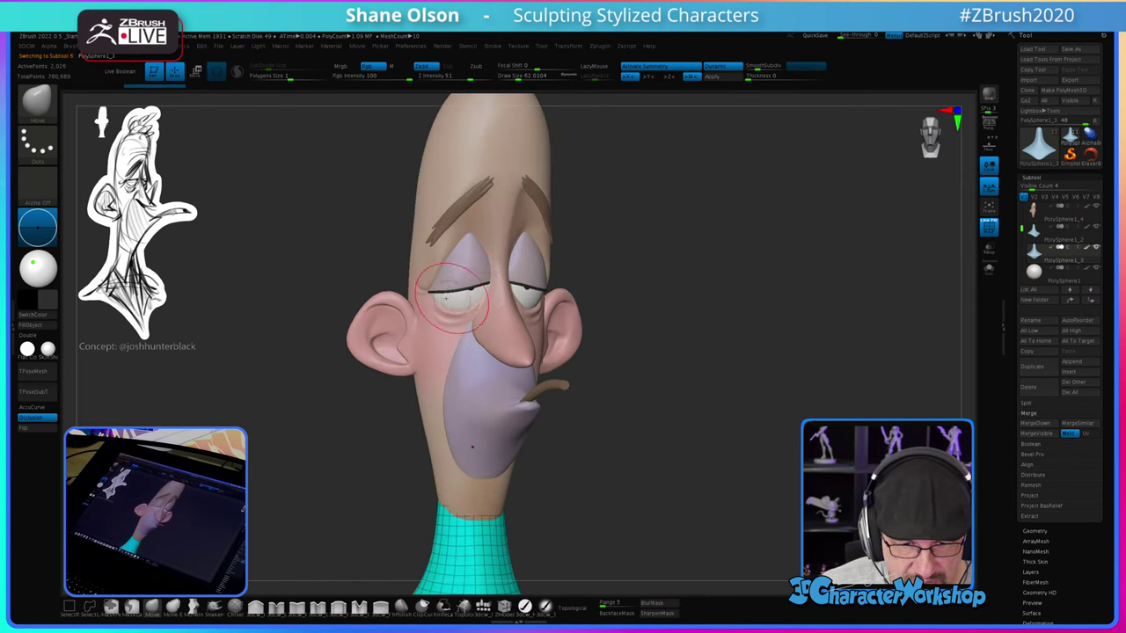
mouse_move(701, 349)
mouse_down()
mouse_move(671, 347)
mouse_move(691, 344)
mouse_move(690, 360)
mouse_up()
alt+drag(645, 421, 689, 402)
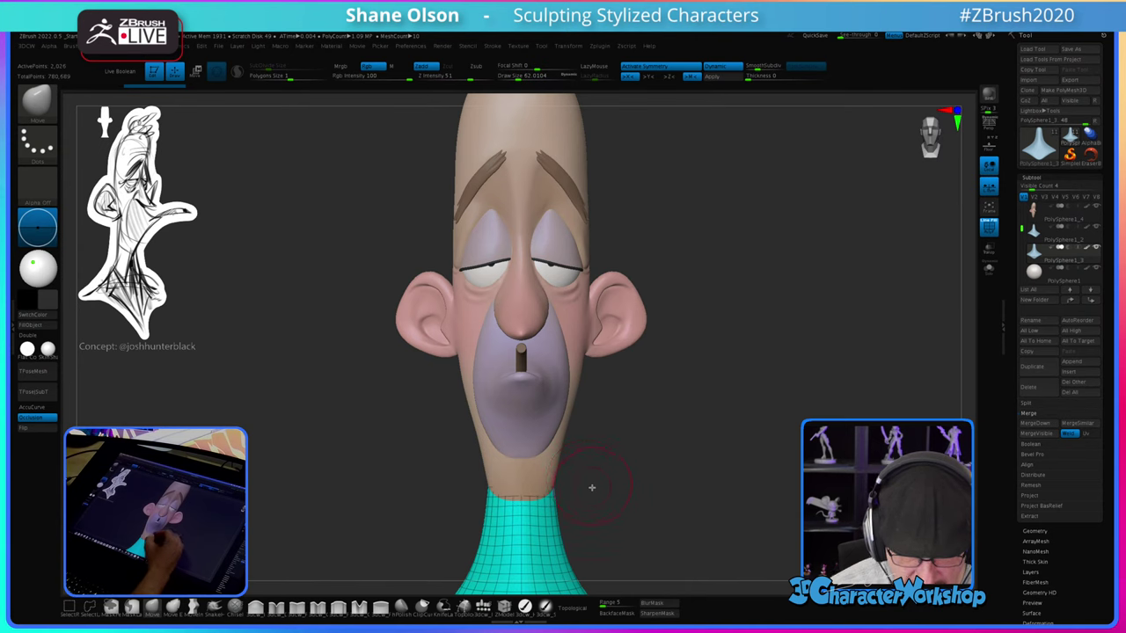
mouse_move(591, 490)
mouse_down()
mouse_move(585, 414)
mouse_move(600, 455)
mouse_move(616, 453)
mouse_up()
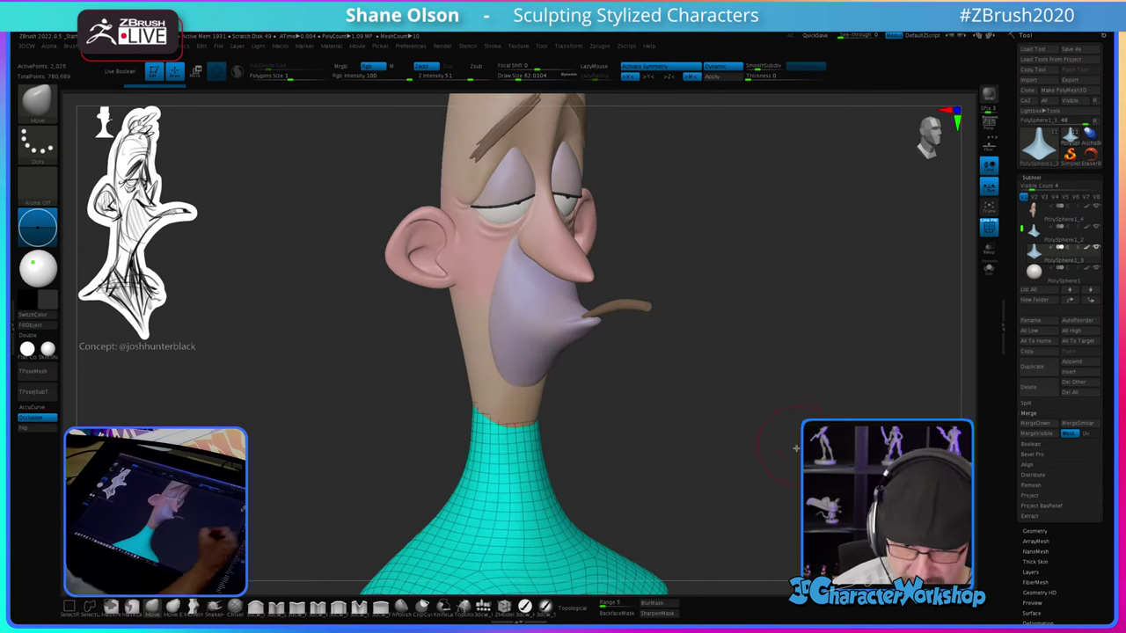
click(988, 268)
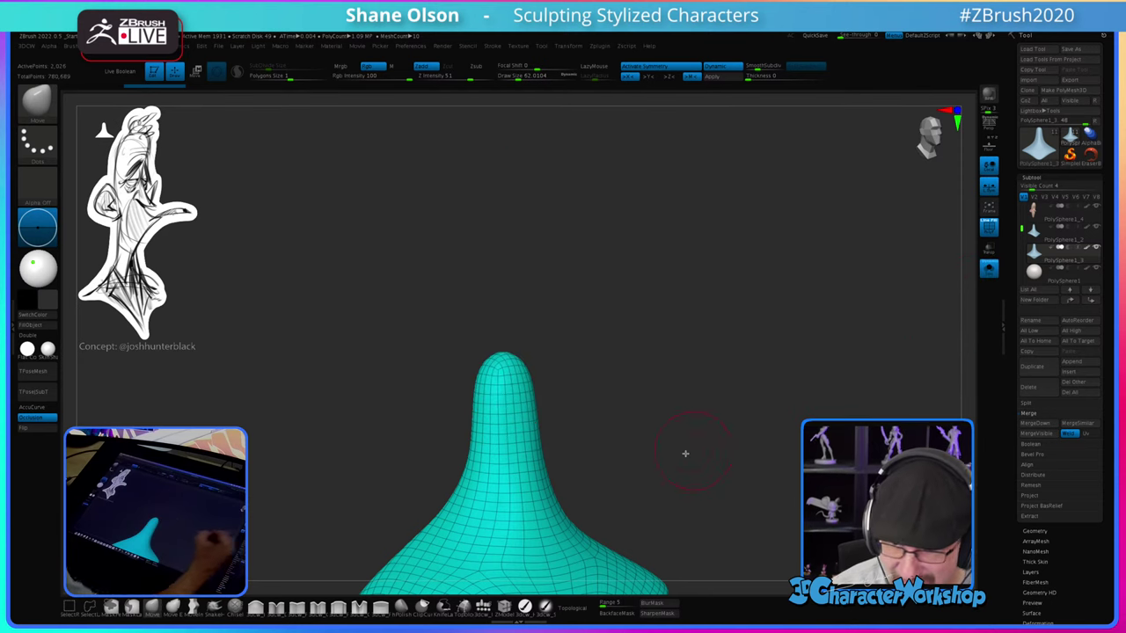
Shrink the brush and begin masking the neck's sides with MaskLasso and MaskPen
shift+drag(651, 452, 646, 452)
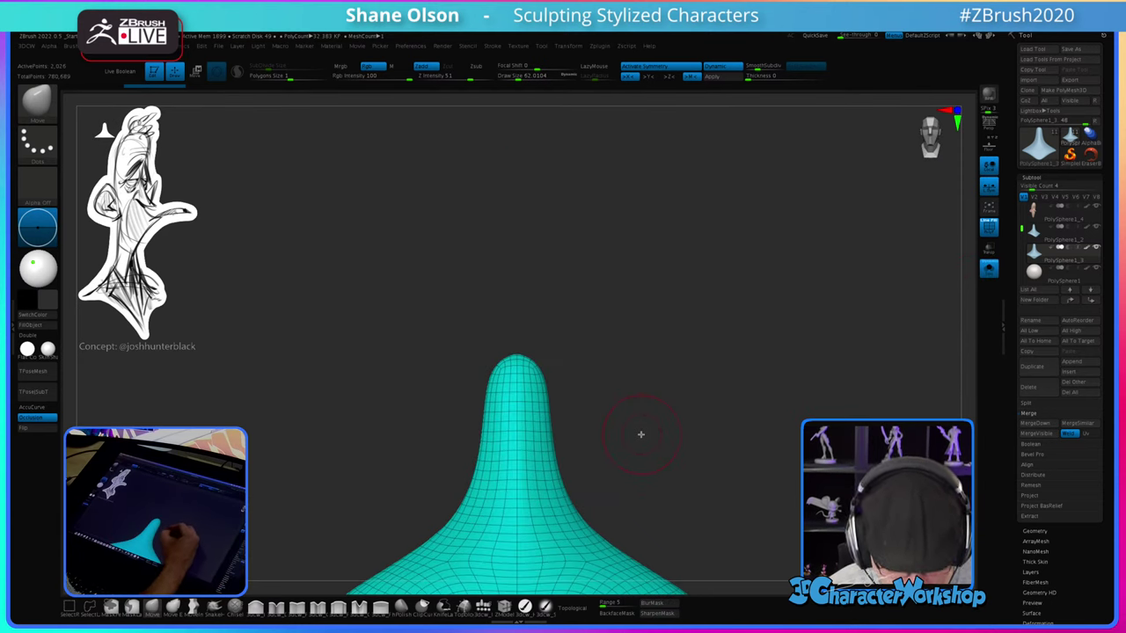
key(ctrl+z)
key(s)
drag(630, 440, 626, 440)
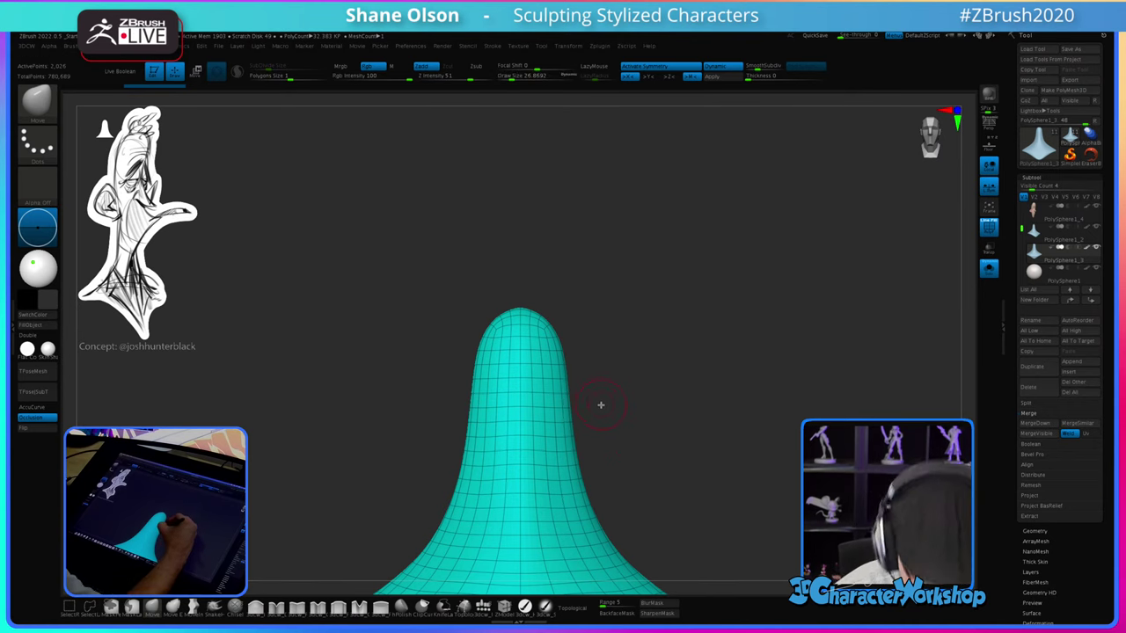
key(ctrl+shift)
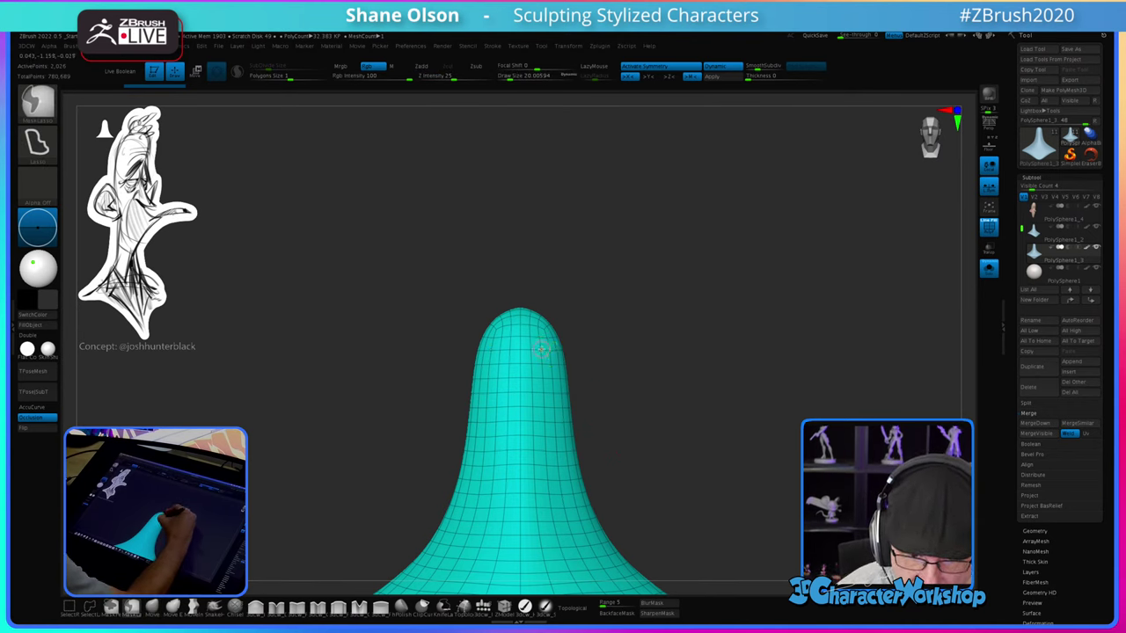
mouse_move(543, 383)
ctrl+mouse_down()
mouse_move(581, 381)
mouse_move(575, 339)
mouse_move(563, 352)
ctrl+mouse_up()
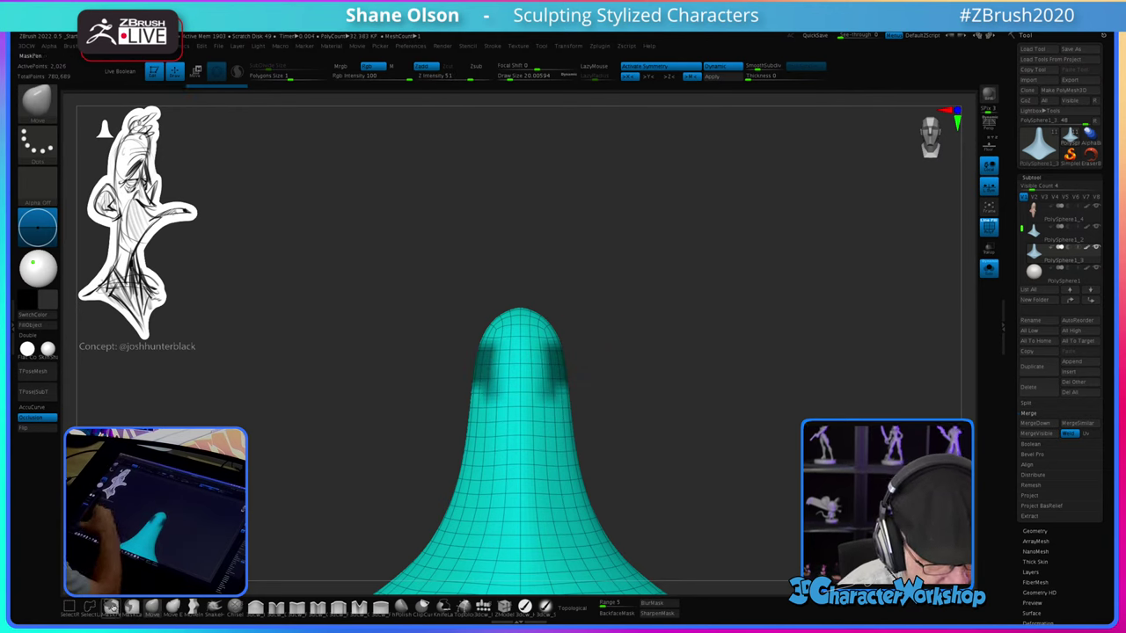
ctrl+click(110, 605)
ctrl+drag(541, 345, 540, 447)
key(ctrl+z)
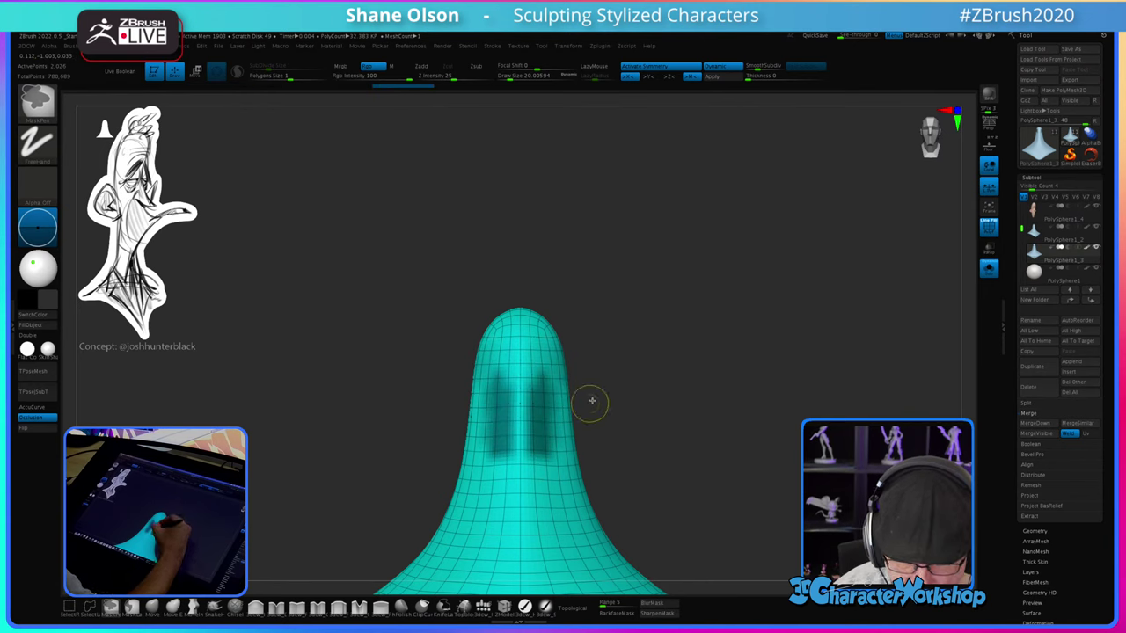
ctrl+drag(590, 402, 606, 380)
key(ctrl+z)
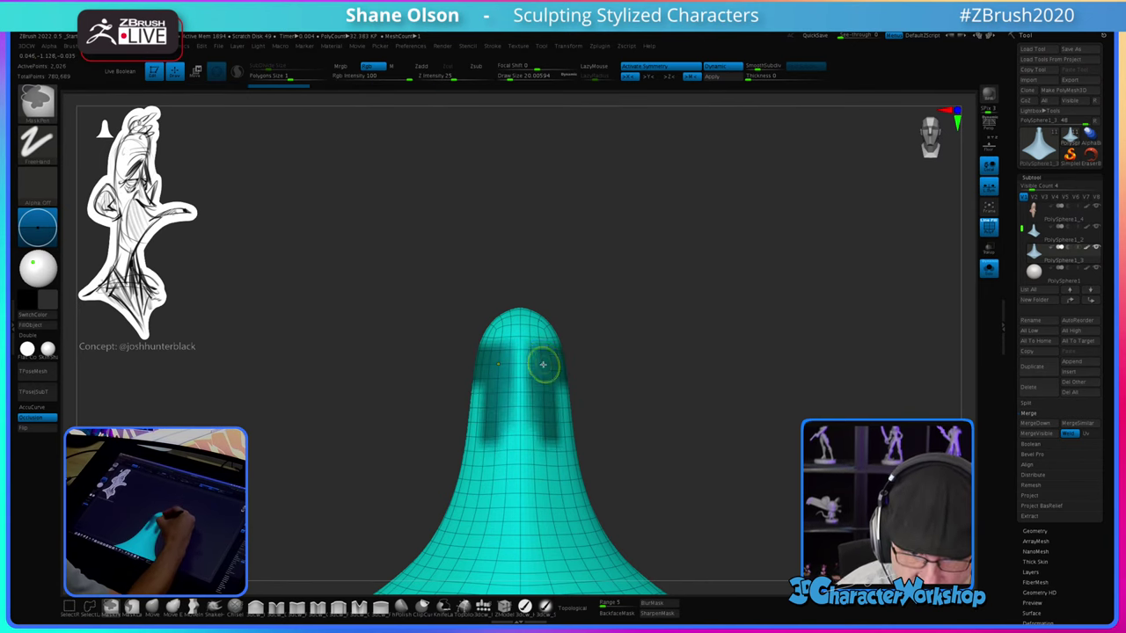
Extend the mask into tall vertical bands on both sides and polygroup it with Ctrl+W
mouse_move(537, 408)
ctrl+mouse_down()
mouse_move(560, 434)
mouse_move(559, 383)
mouse_move(570, 418)
ctrl+mouse_up()
mouse_move(634, 445)
mouse_down()
mouse_move(615, 448)
mouse_move(651, 413)
mouse_up()
key(ctrl)
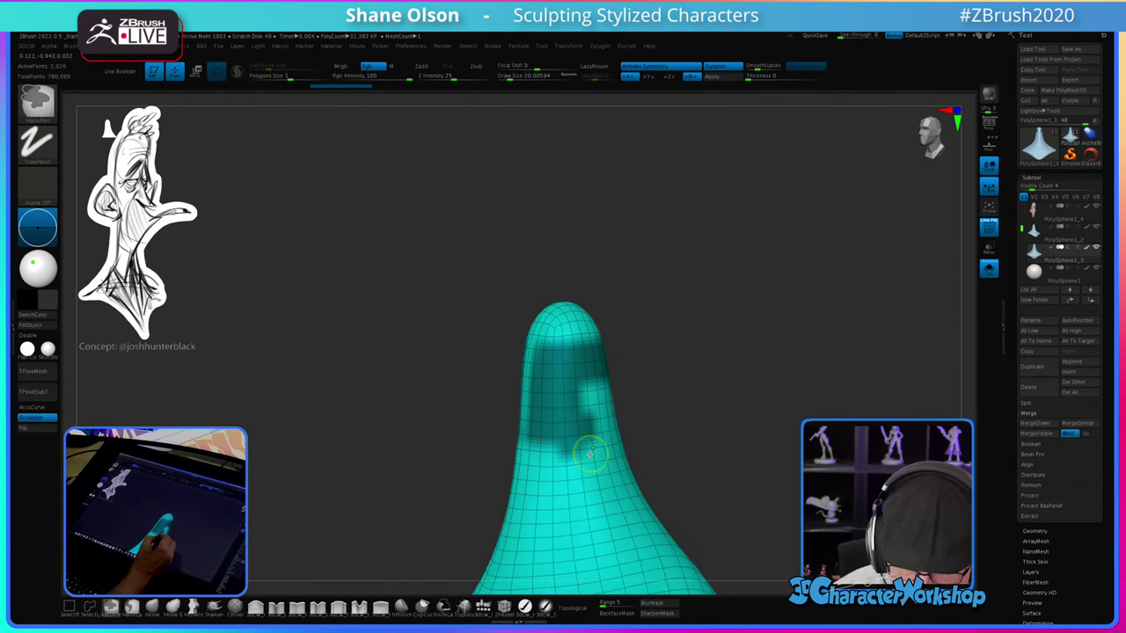
mouse_move(567, 453)
ctrl+mouse_down()
mouse_move(595, 461)
mouse_move(568, 466)
ctrl+mouse_up()
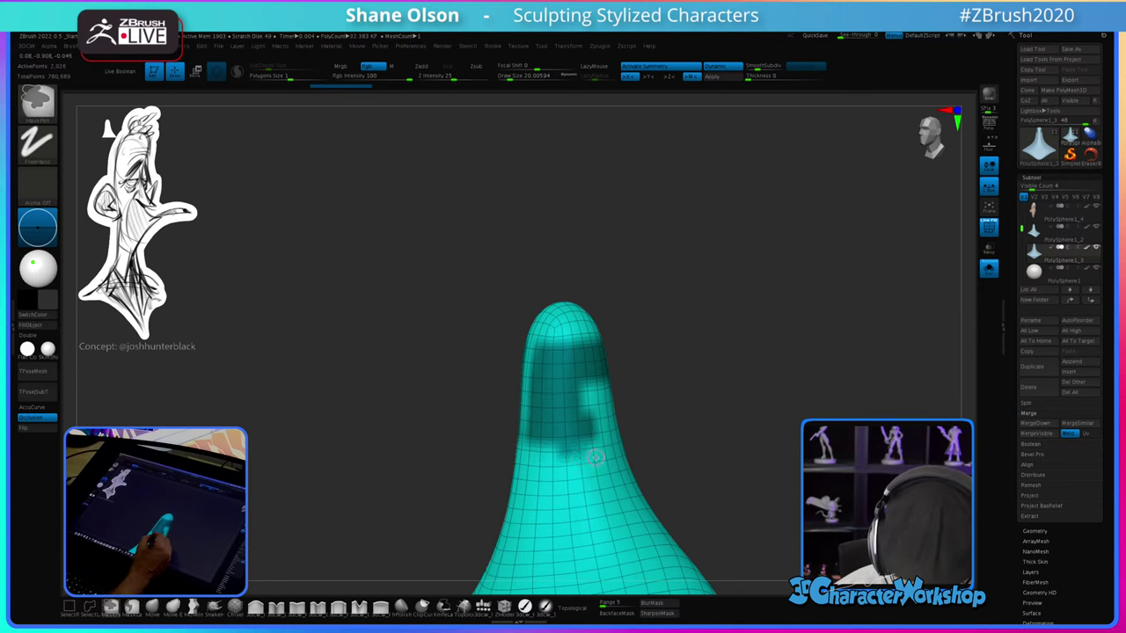
drag(666, 420, 660, 404)
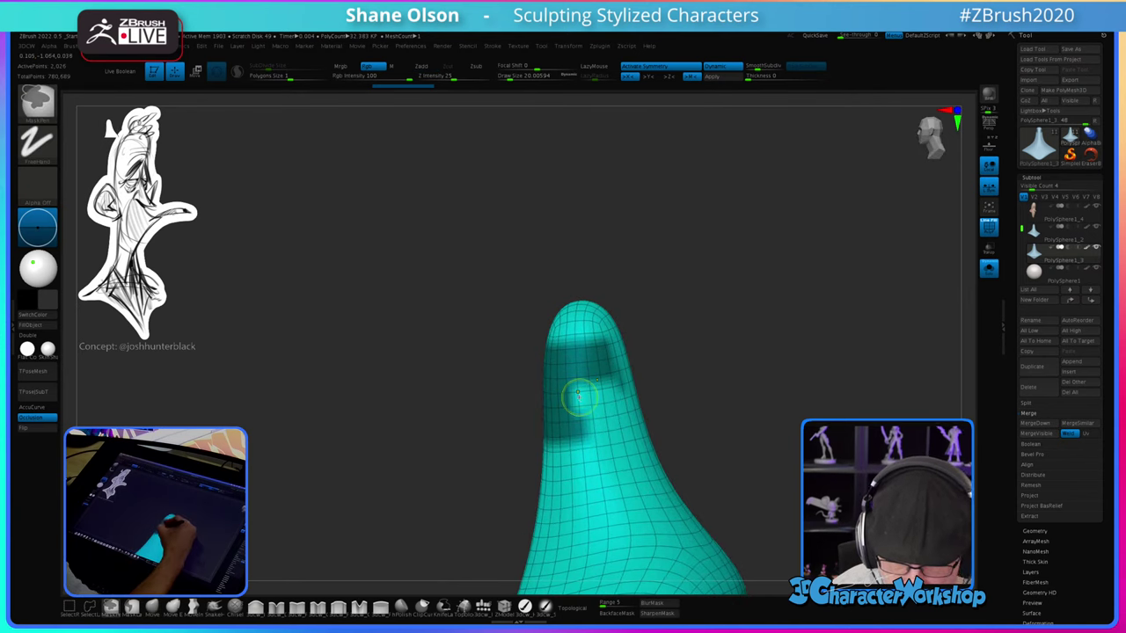
mouse_move(576, 388)
ctrl+mouse_down()
mouse_move(586, 387)
mouse_move(585, 419)
mouse_move(615, 422)
mouse_move(608, 379)
ctrl+mouse_up()
mouse_move(678, 367)
mouse_down()
mouse_move(597, 355)
mouse_move(649, 365)
mouse_move(603, 383)
mouse_move(658, 383)
mouse_move(613, 417)
mouse_move(648, 417)
mouse_up()
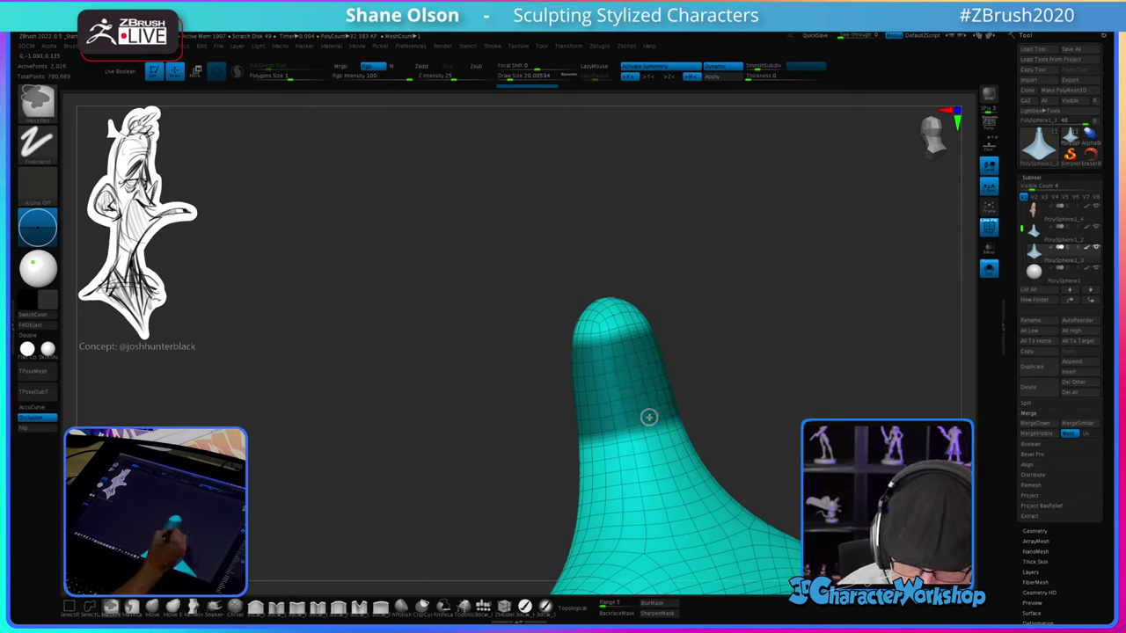
mouse_move(724, 382)
mouse_down()
mouse_move(744, 369)
mouse_move(739, 395)
mouse_move(759, 394)
mouse_move(631, 446)
mouse_move(724, 402)
mouse_move(666, 355)
mouse_move(659, 417)
mouse_up()
key(ctrl+w)
Keep only the new polygroup visible and remove the rest with Del Hidden
ctrl+shift+click(554, 336)
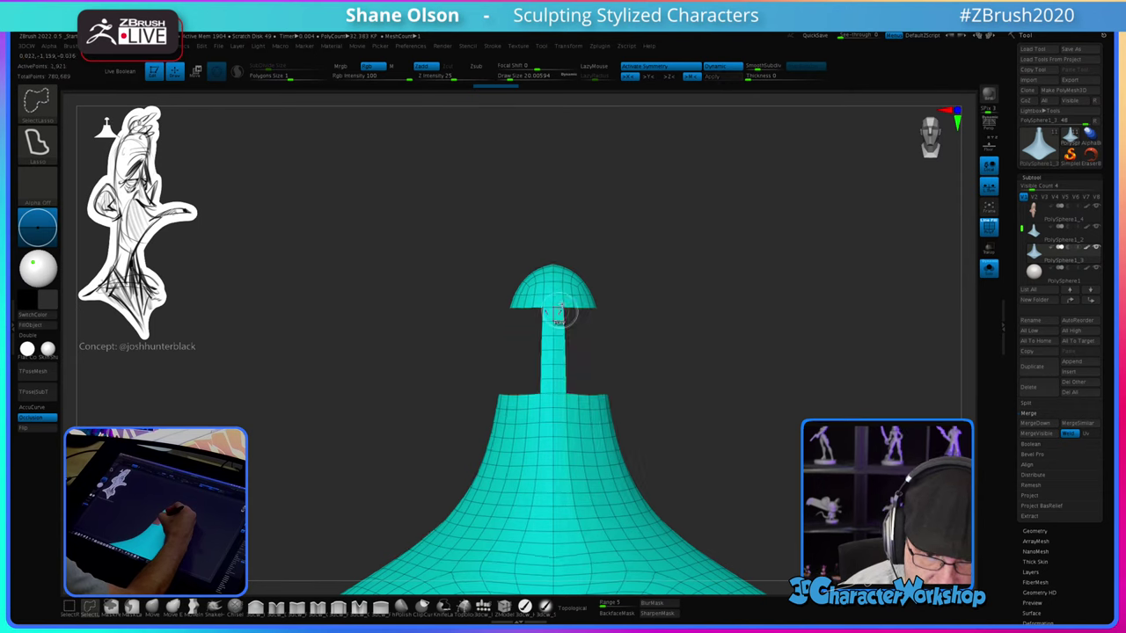
ctrl+shift+click(561, 310)
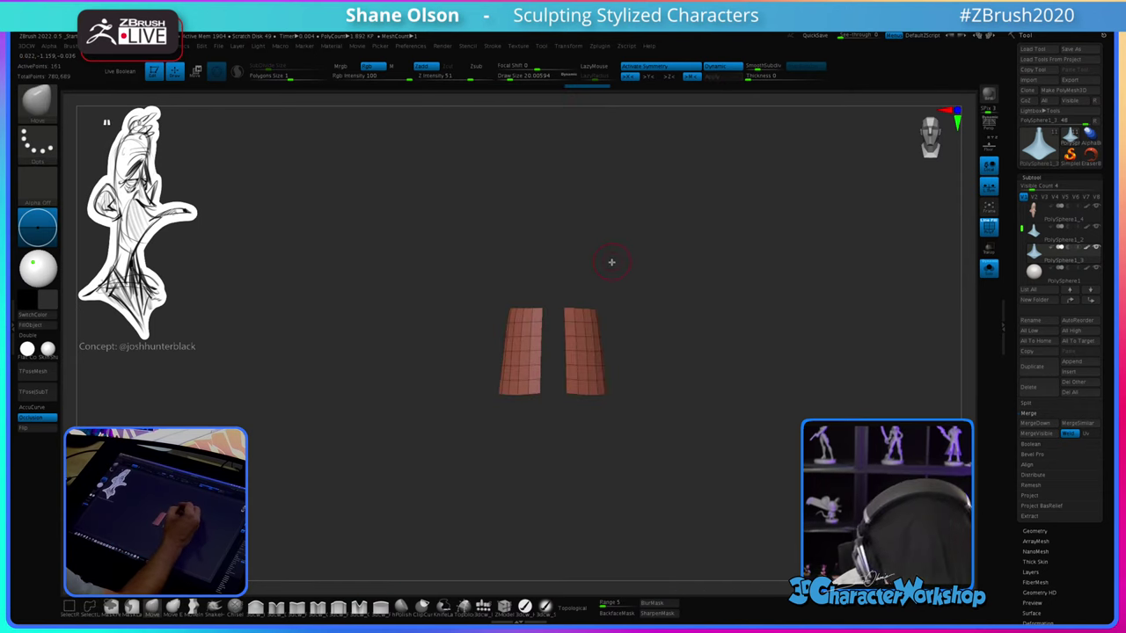
key(space)
click(593, 221)
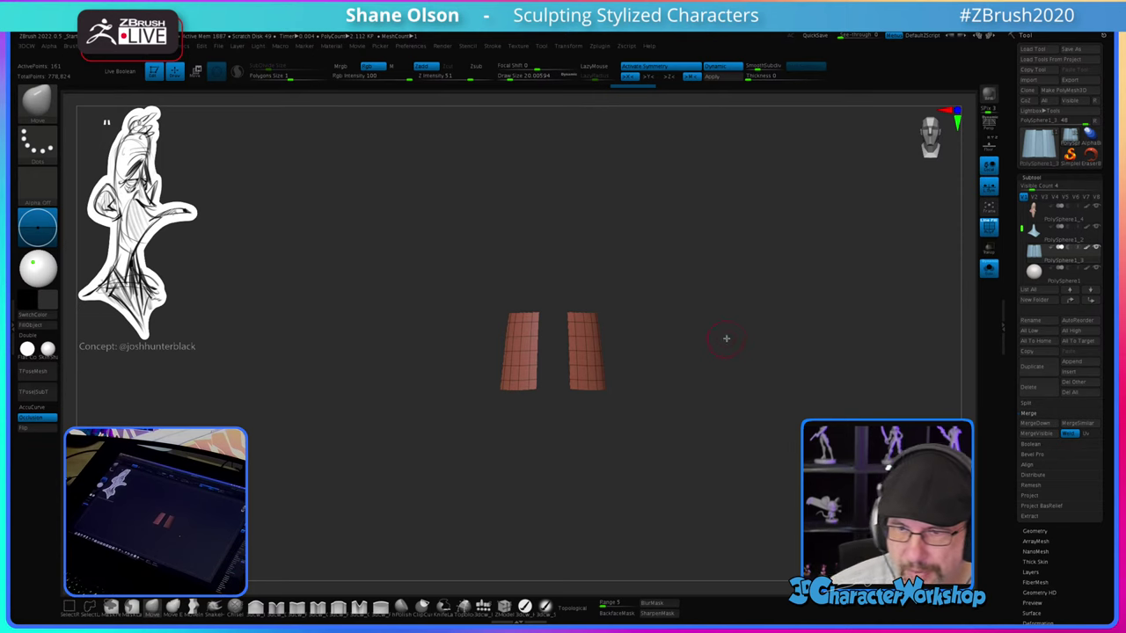
Turn on Double for back faces and turn off Solo to see the whole character
drag(727, 338, 742, 379)
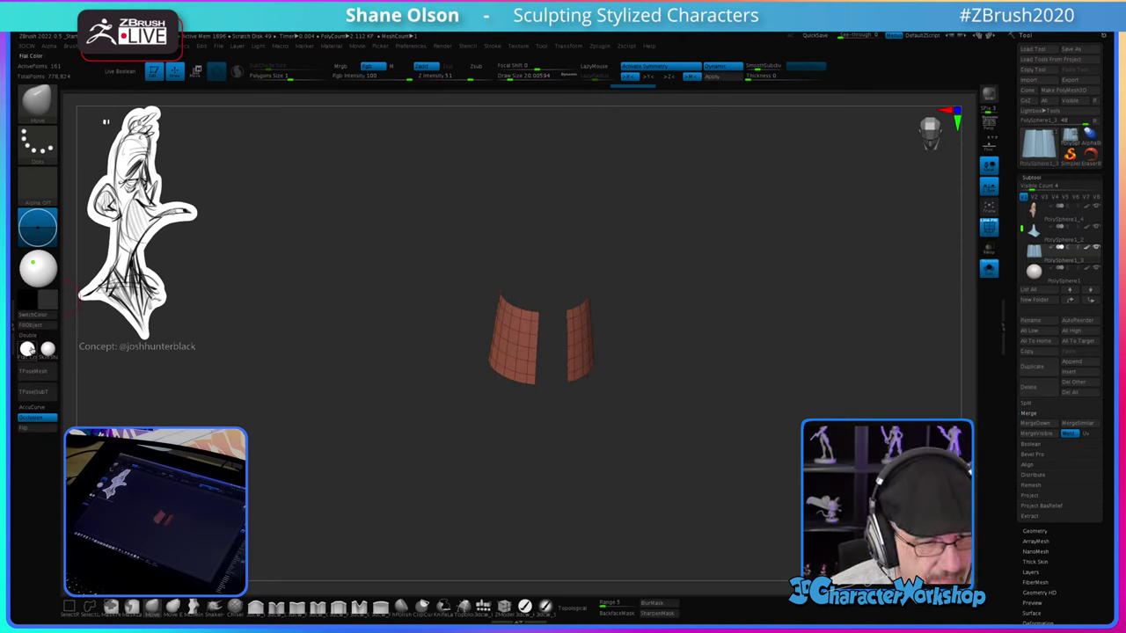
click(34, 336)
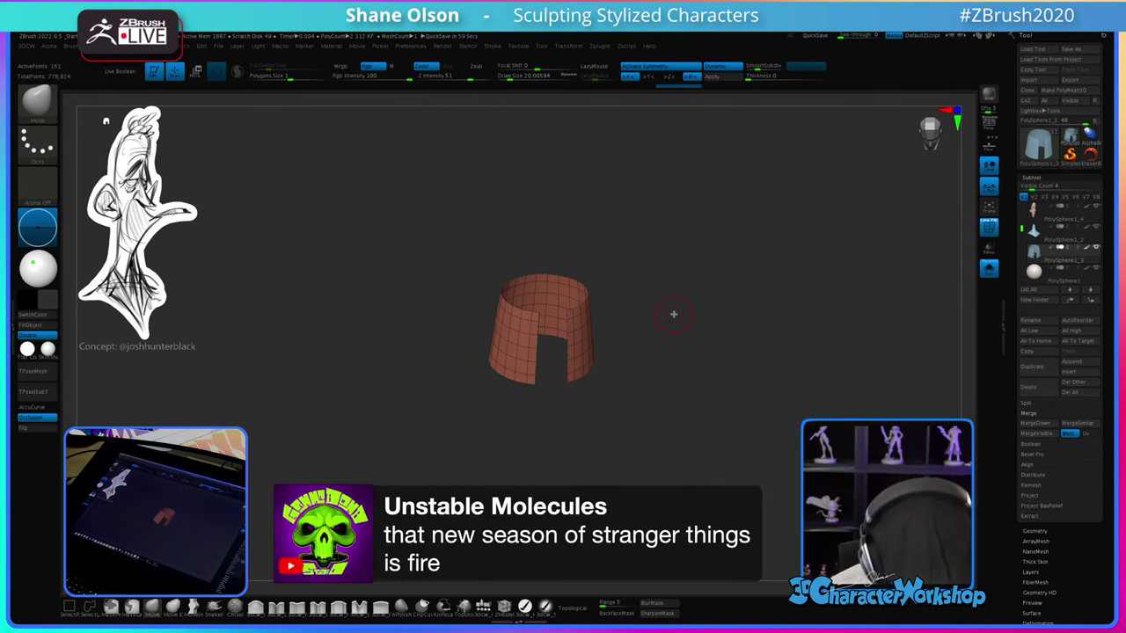
drag(681, 301, 953, 233)
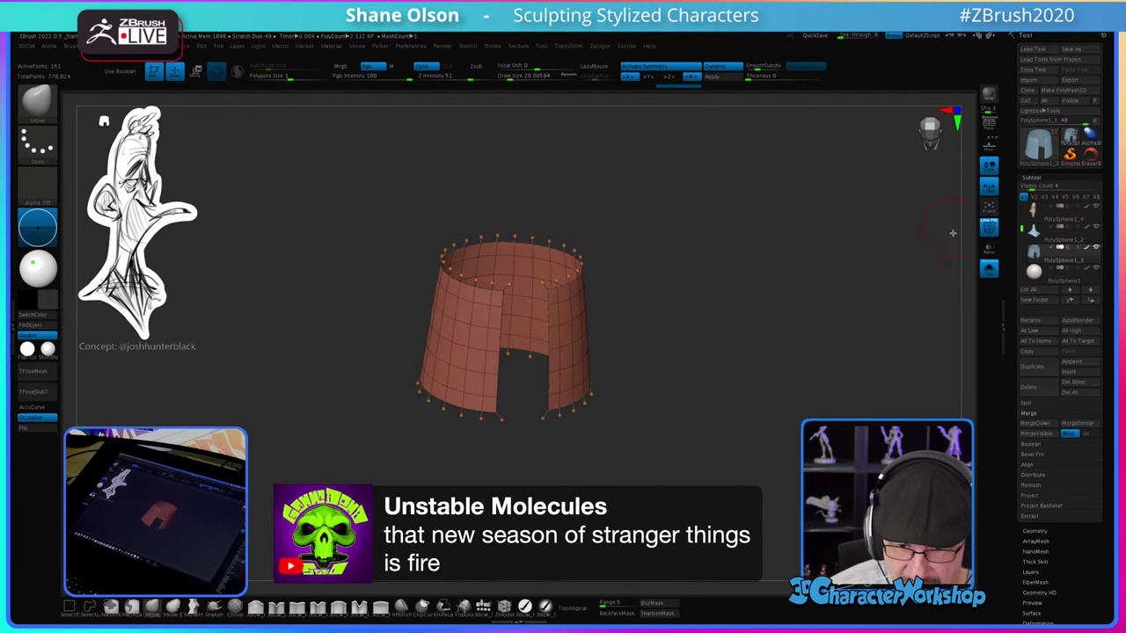
click(989, 268)
alt+drag(839, 307, 466, 404)
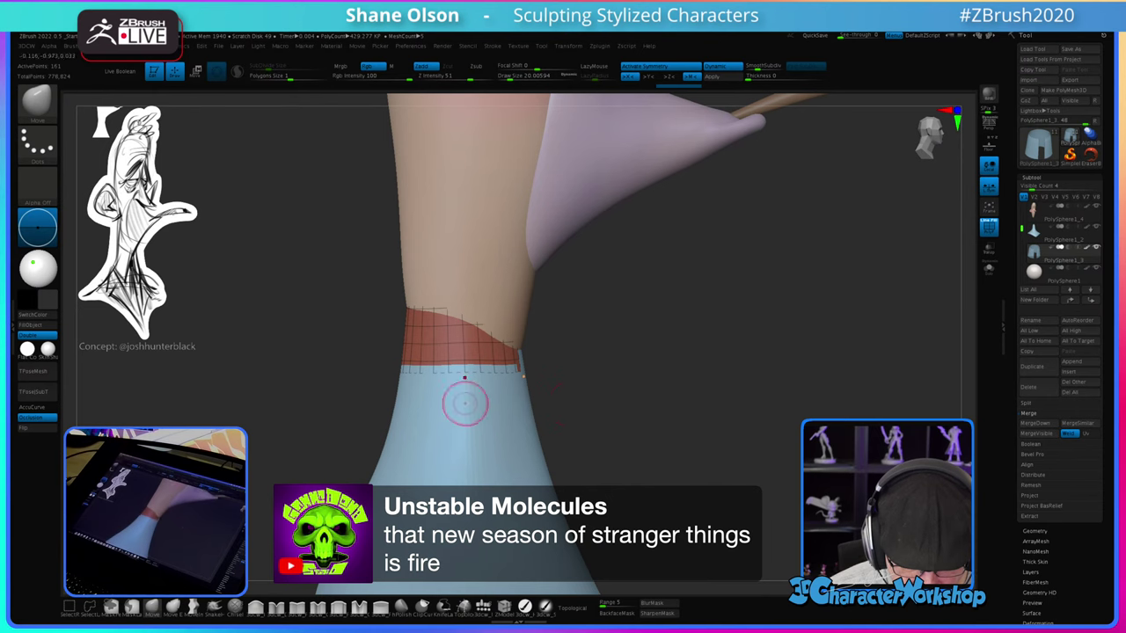
Use Transpose Move to drag the collar band down the neck to the shirt top
key(w)
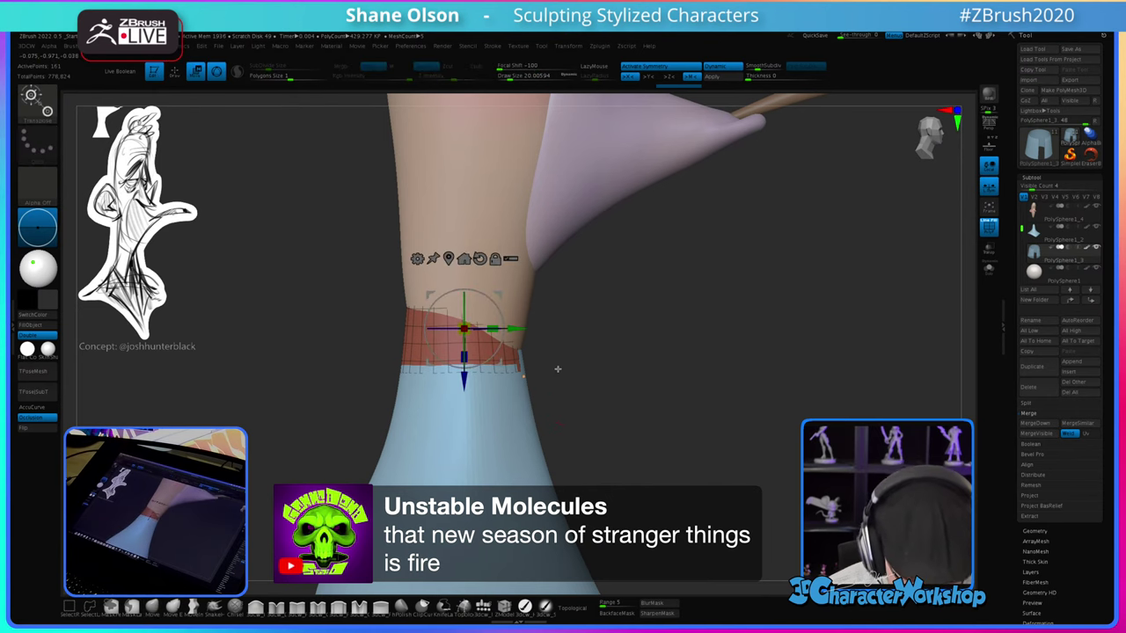
drag(610, 362, 602, 324)
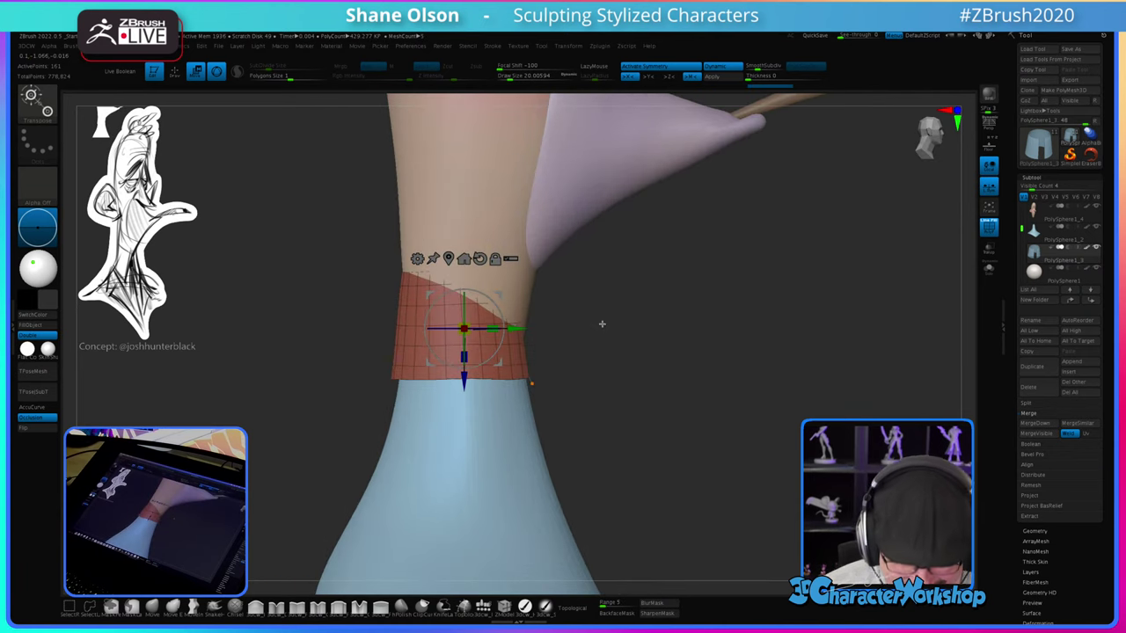
drag(464, 379, 463, 405)
drag(629, 364, 616, 367)
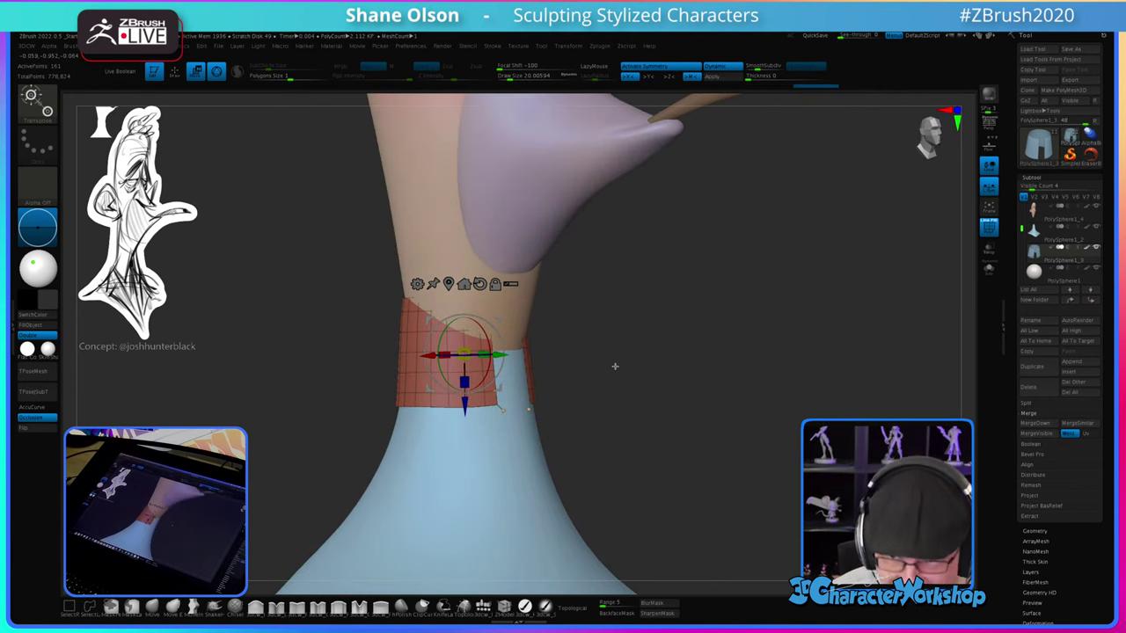
drag(608, 425, 598, 428)
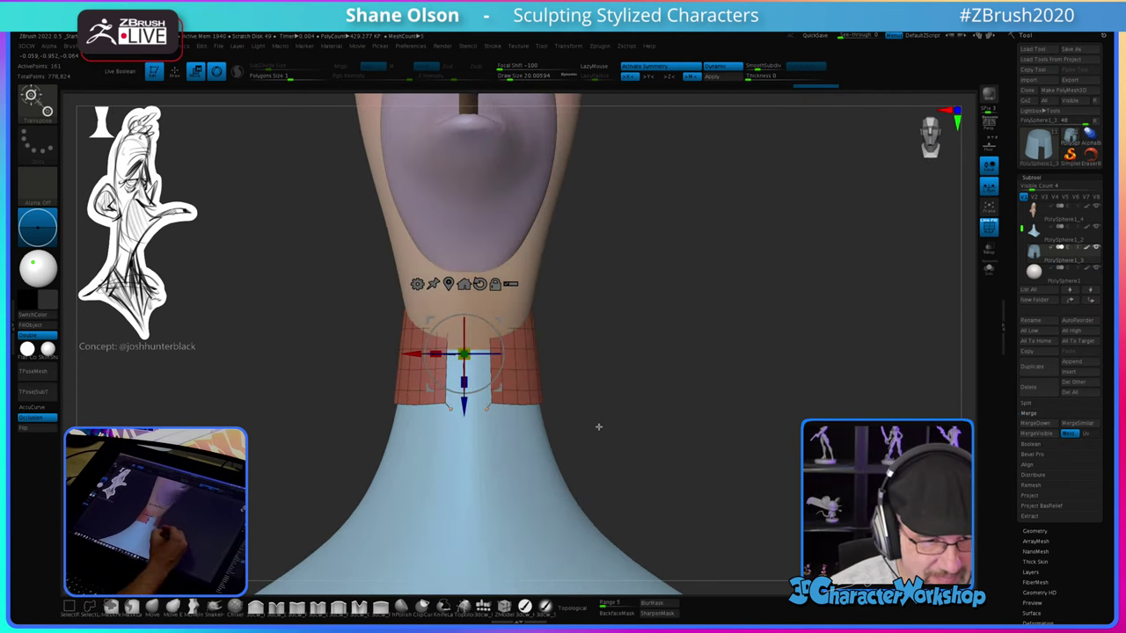
drag(346, 493, 413, 488)
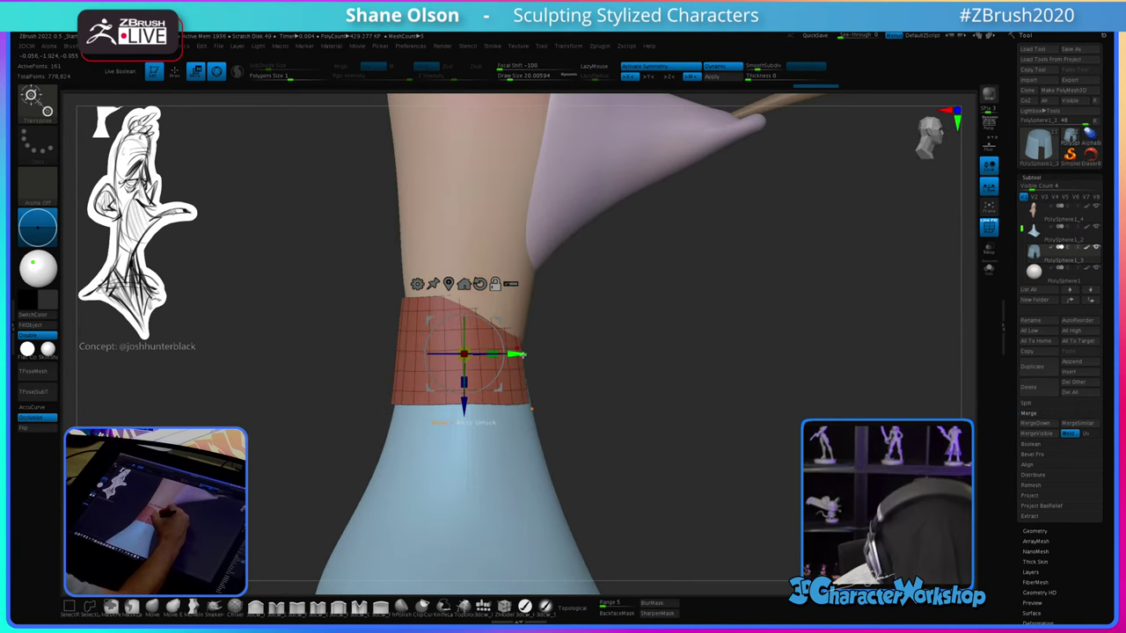
alt+drag(463, 355, 402, 354)
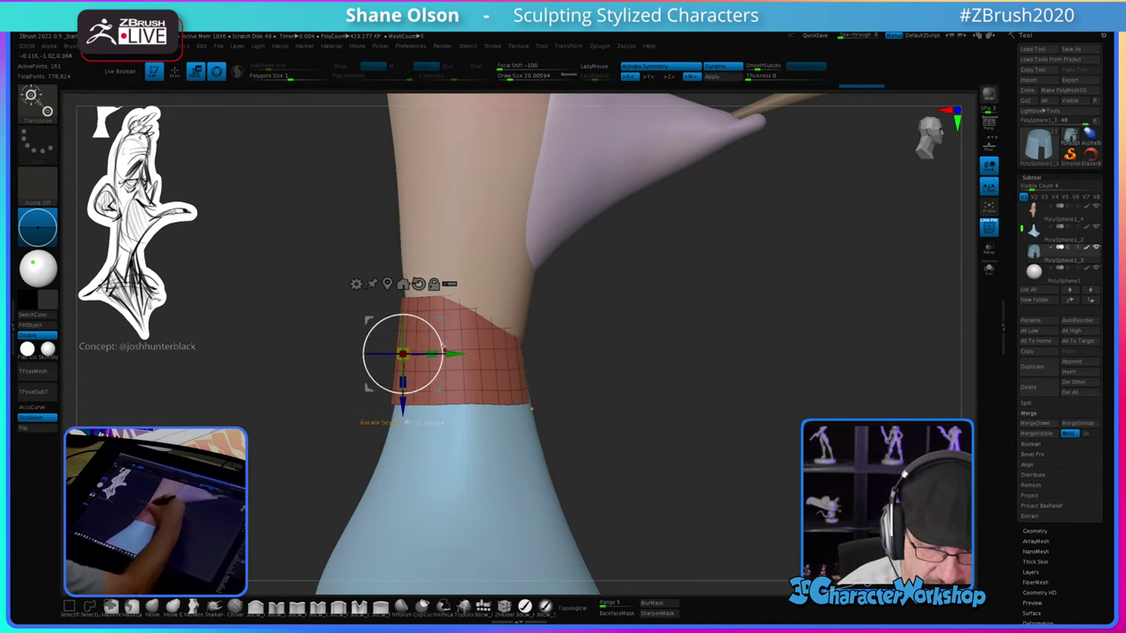
drag(586, 390, 569, 387)
Select the torso subtool, return to Draw mode, and check the collar from the side
alt+click(521, 280)
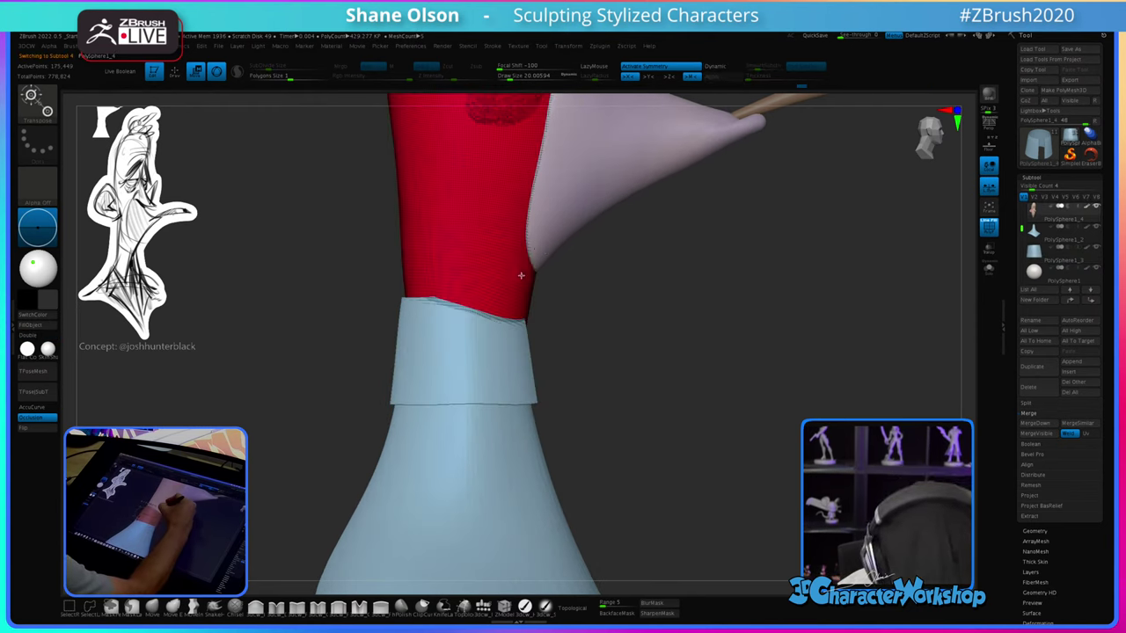
key(q)
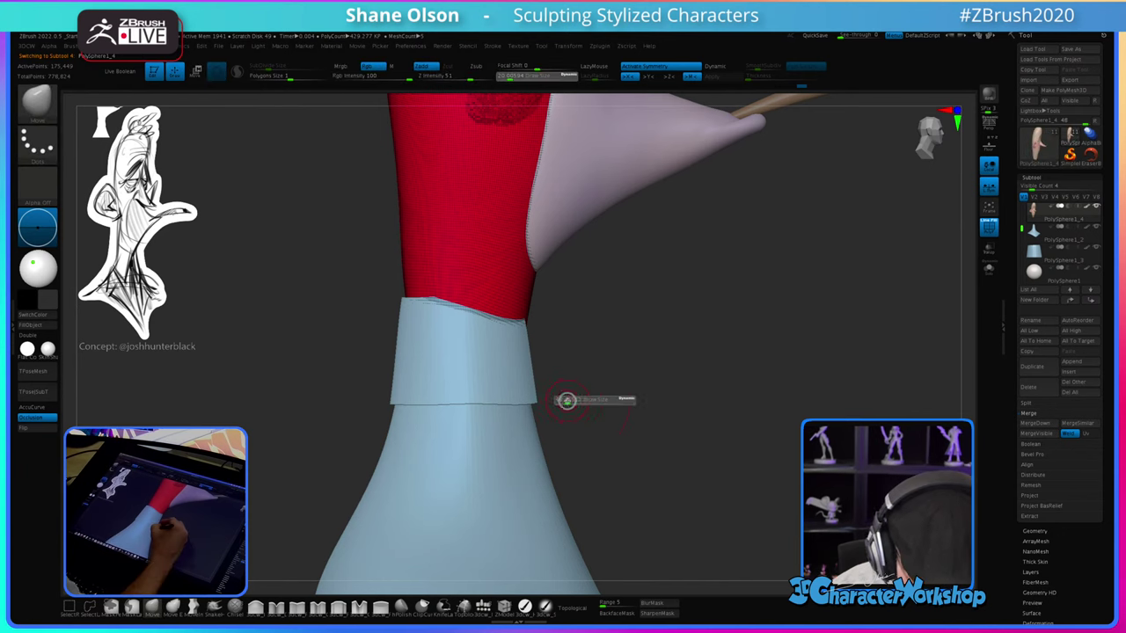
mouse_move(573, 332)
mouse_down()
mouse_move(558, 378)
mouse_move(498, 337)
mouse_move(563, 378)
mouse_move(528, 428)
mouse_up()
mouse_move(620, 363)
mouse_down()
mouse_move(648, 351)
mouse_move(603, 402)
mouse_move(651, 340)
mouse_move(706, 392)
mouse_move(659, 427)
mouse_move(694, 414)
mouse_move(666, 402)
mouse_move(678, 364)
mouse_up()
Select the collar subtool and look it over alongside the head
alt+click(645, 430)
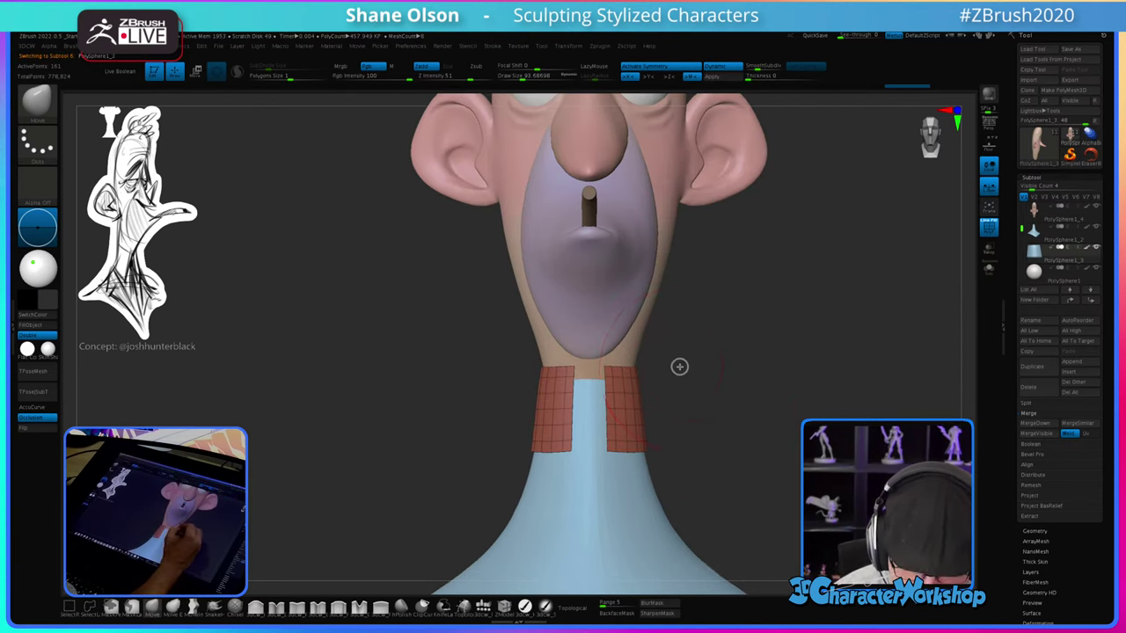
key(w)
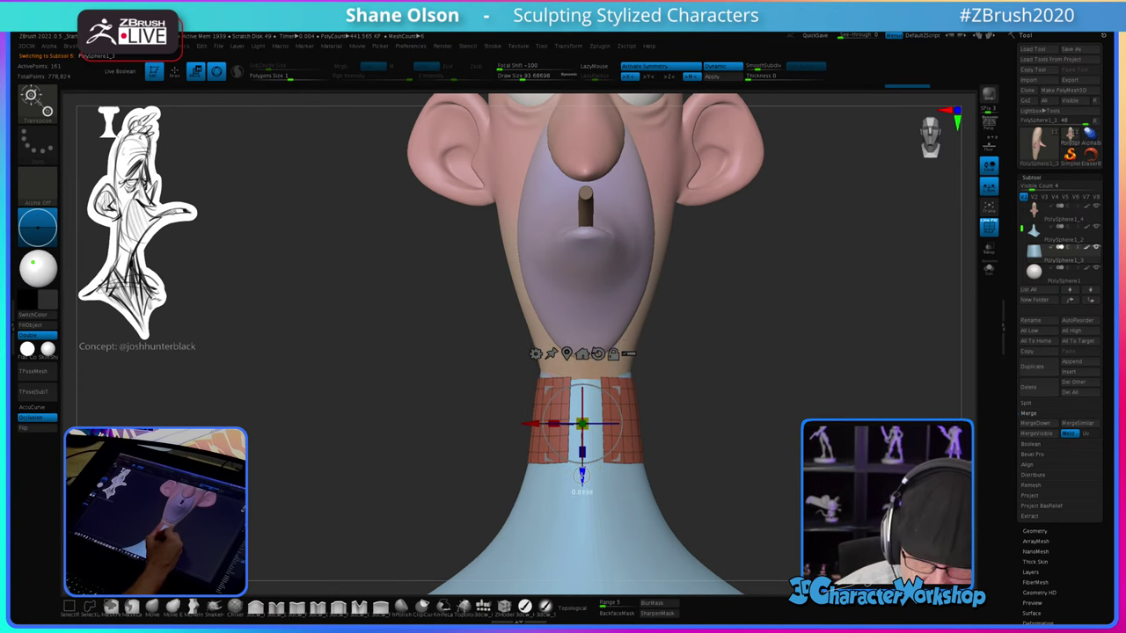
mouse_move(684, 429)
mouse_down()
mouse_move(719, 445)
mouse_move(729, 432)
mouse_move(698, 435)
mouse_move(697, 447)
mouse_up()
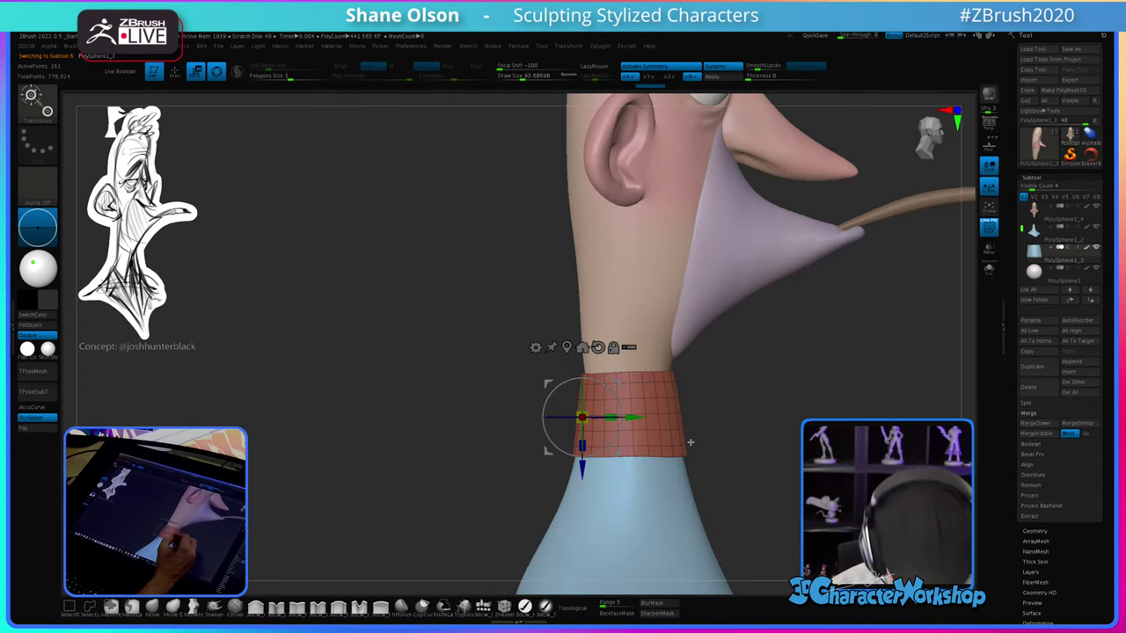
key(q)
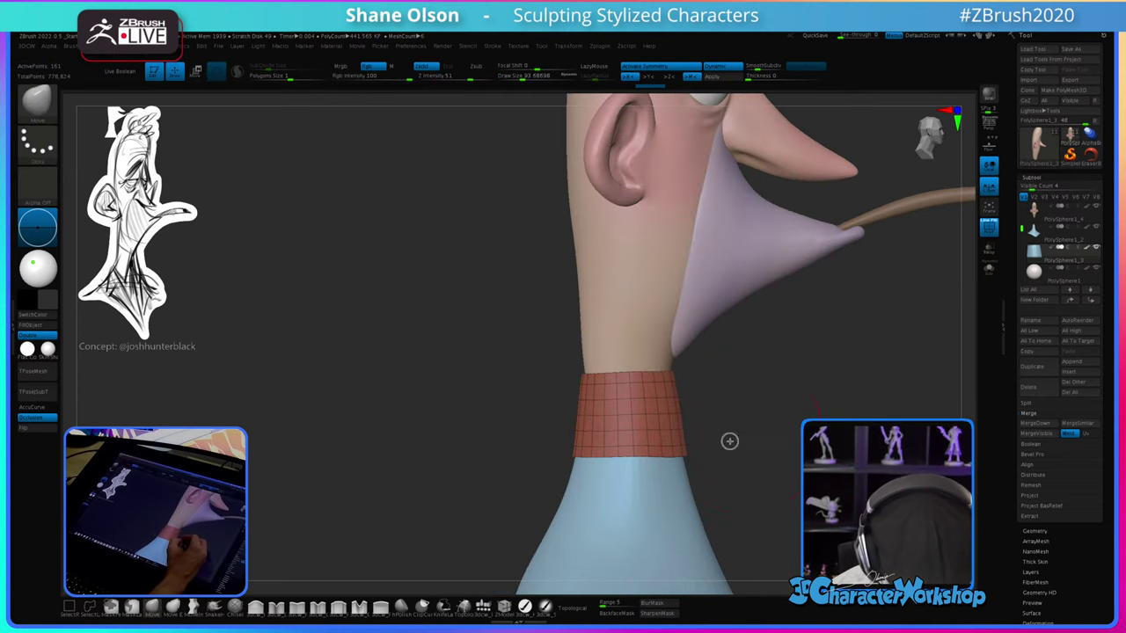
mouse_move(729, 441)
mouse_down()
mouse_move(706, 455)
mouse_move(709, 467)
mouse_move(722, 455)
mouse_move(686, 463)
mouse_move(695, 453)
mouse_move(709, 469)
mouse_up()
key(s)
key(s)
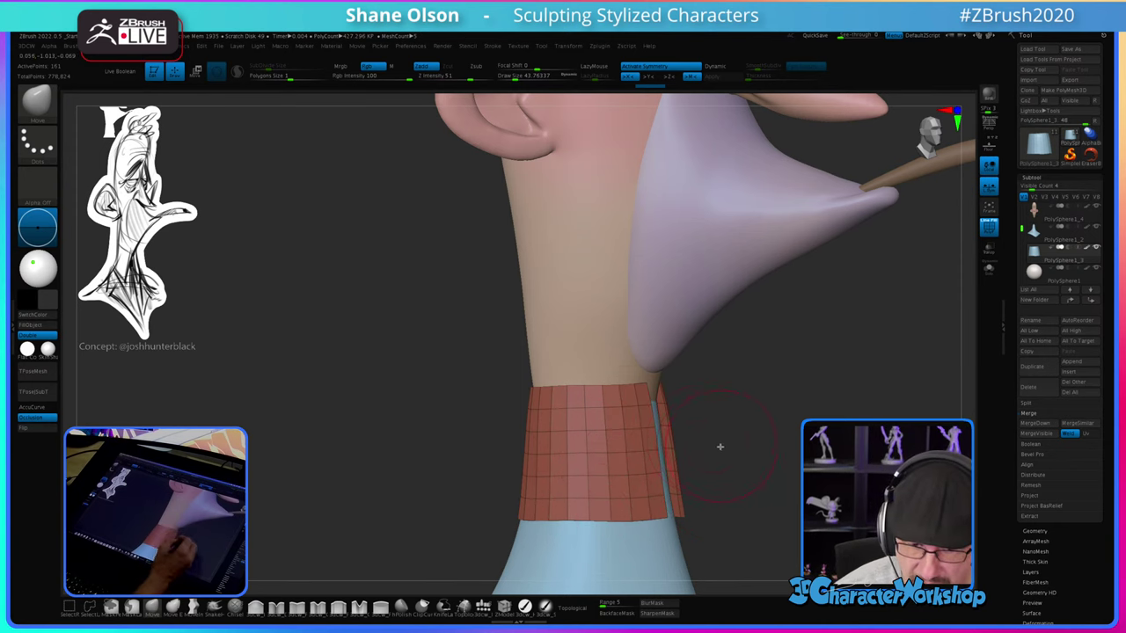
From a front view, move the collar panels down over the top of the shirt
shift+drag(683, 466, 657, 465)
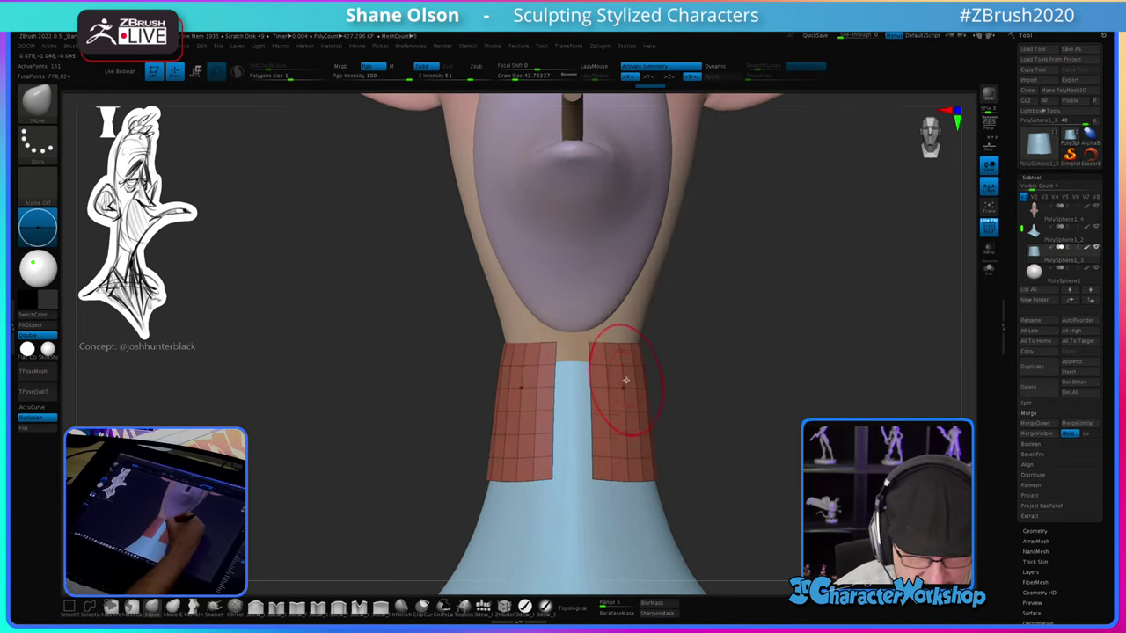
key(w)
drag(567, 466, 567, 521)
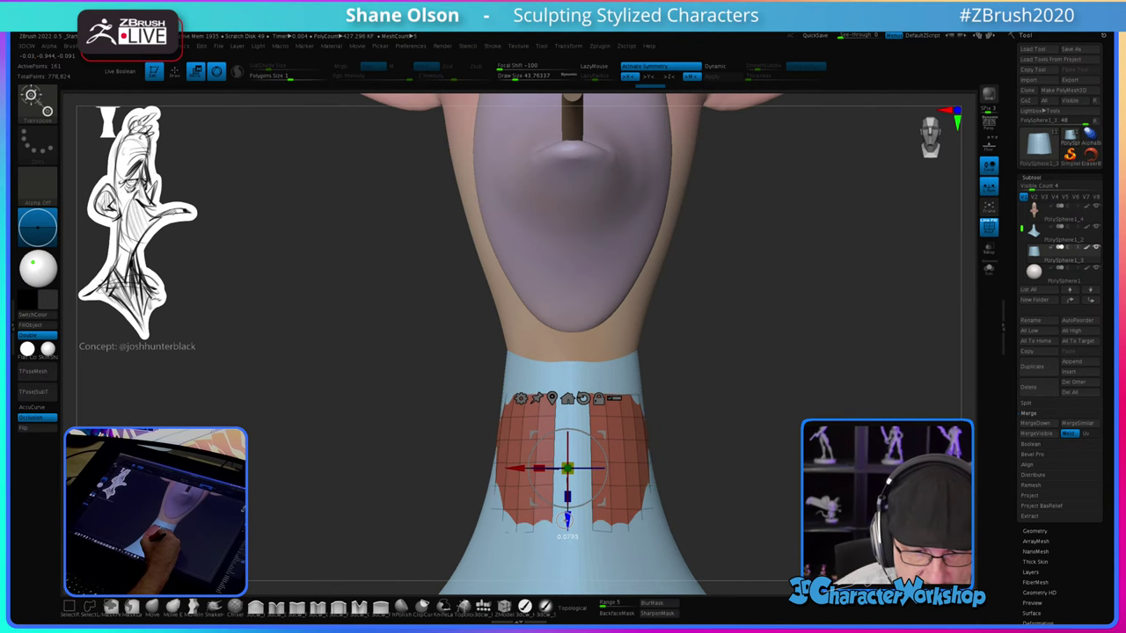
mouse_move(688, 446)
mouse_down()
mouse_move(683, 432)
mouse_move(734, 428)
mouse_move(674, 442)
mouse_up()
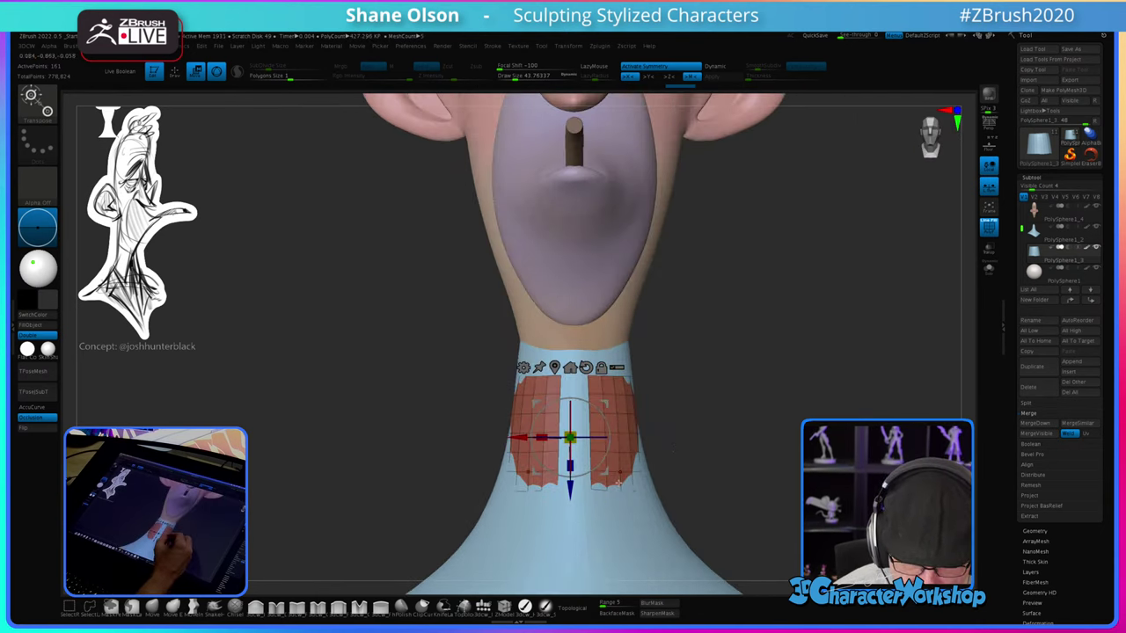
key(q)
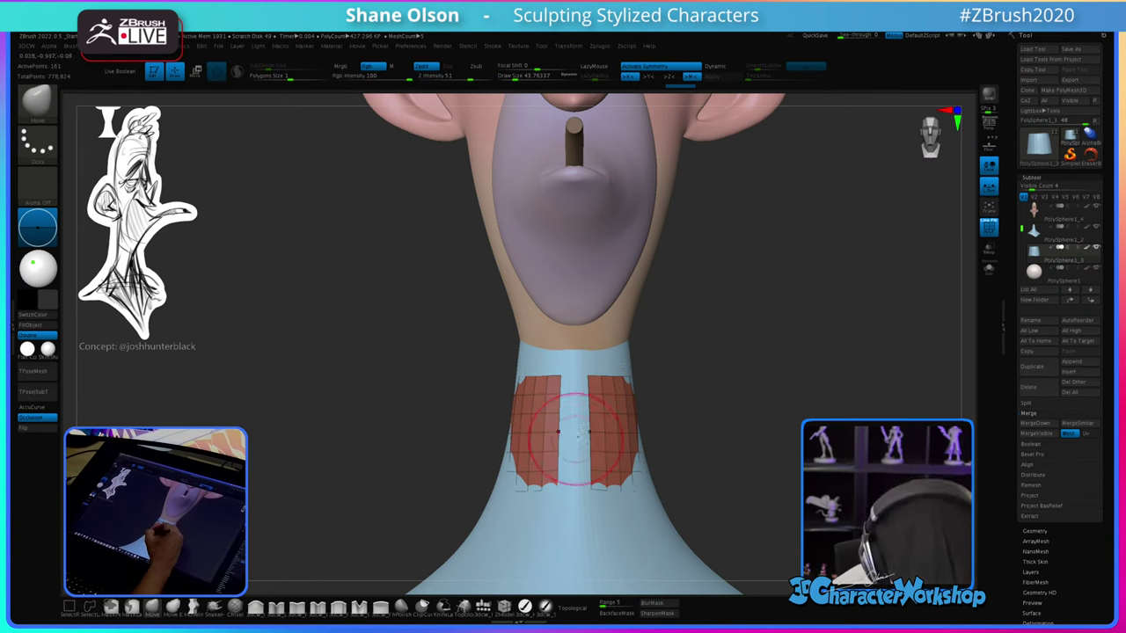
alt+drag(690, 401, 696, 417)
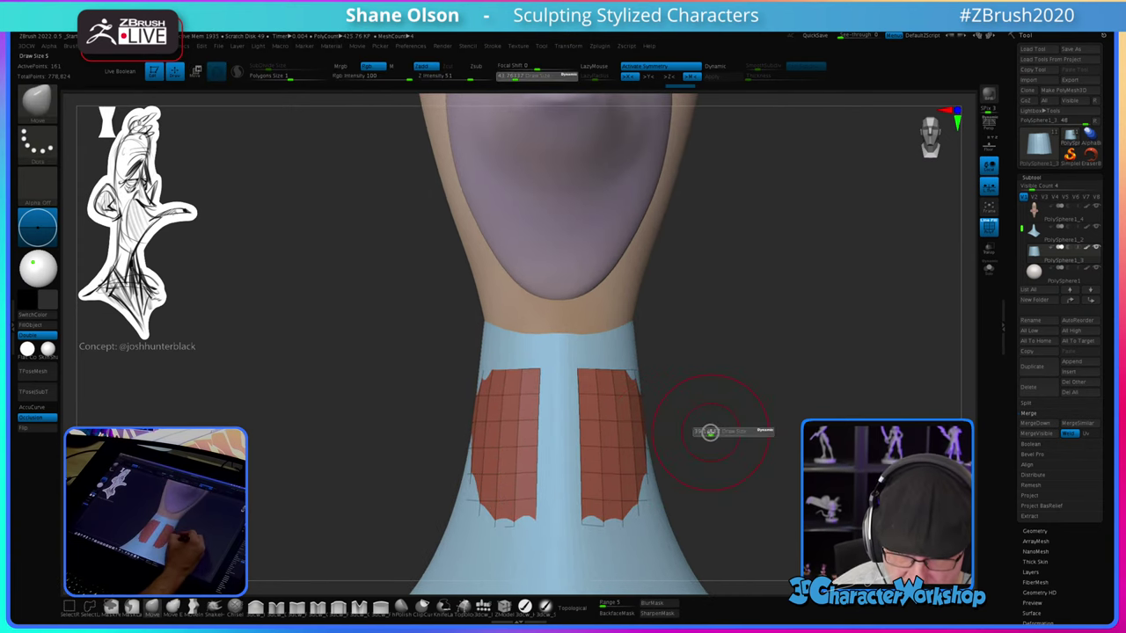
click(504, 607)
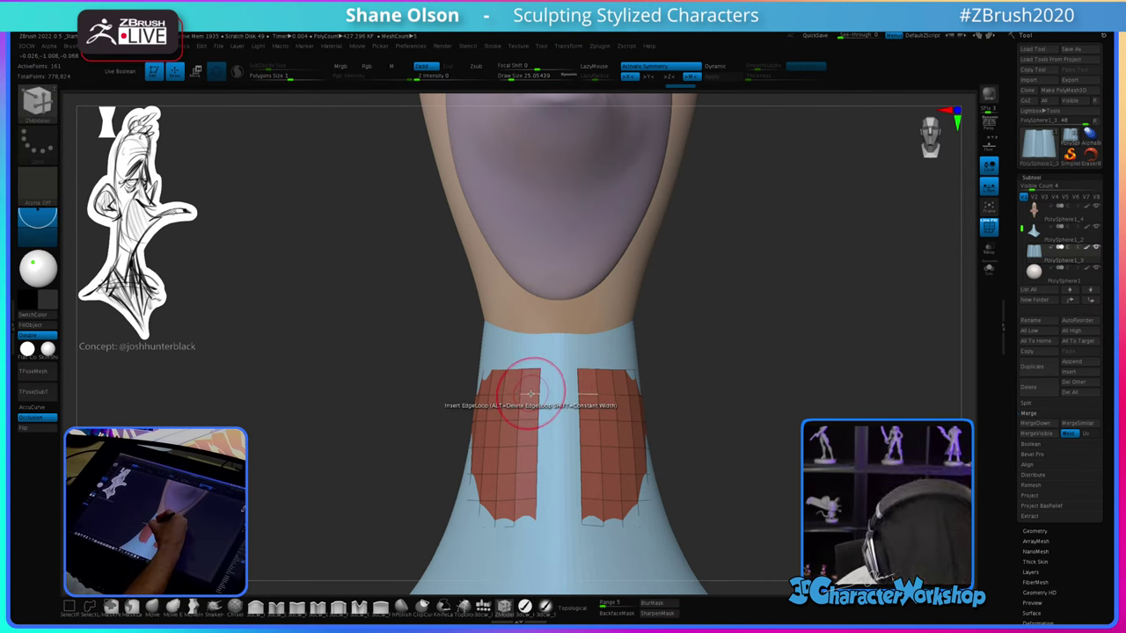
Delete the extra horizontal edge loops from the red collar panels with ZModeler
alt+click(527, 445)
alt+click(523, 480)
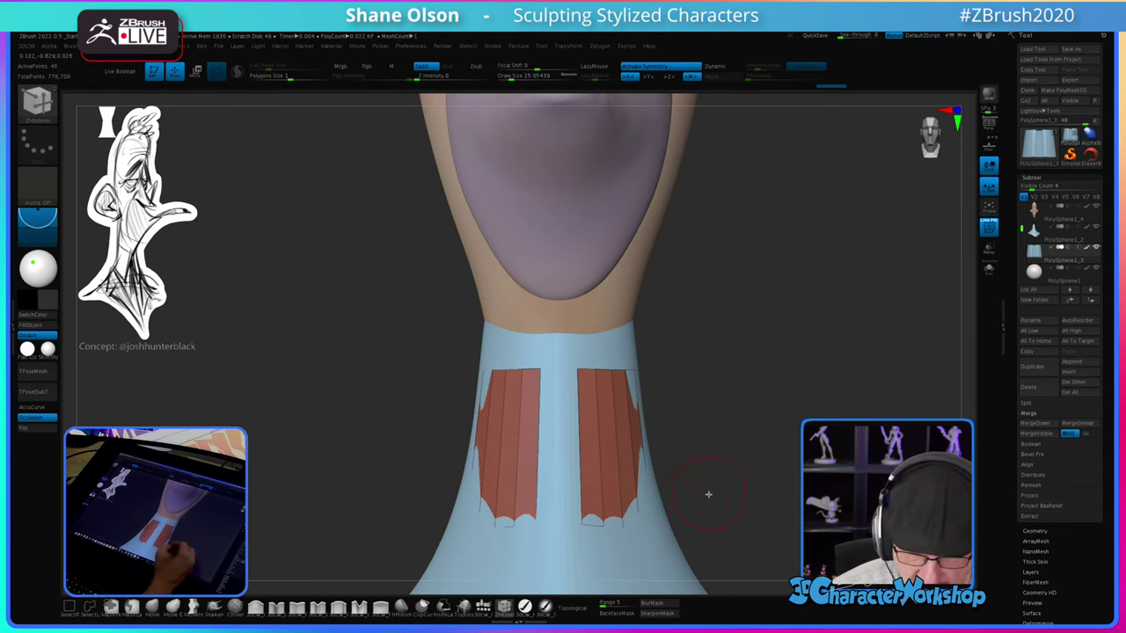
drag(709, 492, 719, 446)
With symmetry off and pivot at the lower edge, scale the masked panels into a flare
ctrl+drag(415, 272, 655, 389)
key(w)
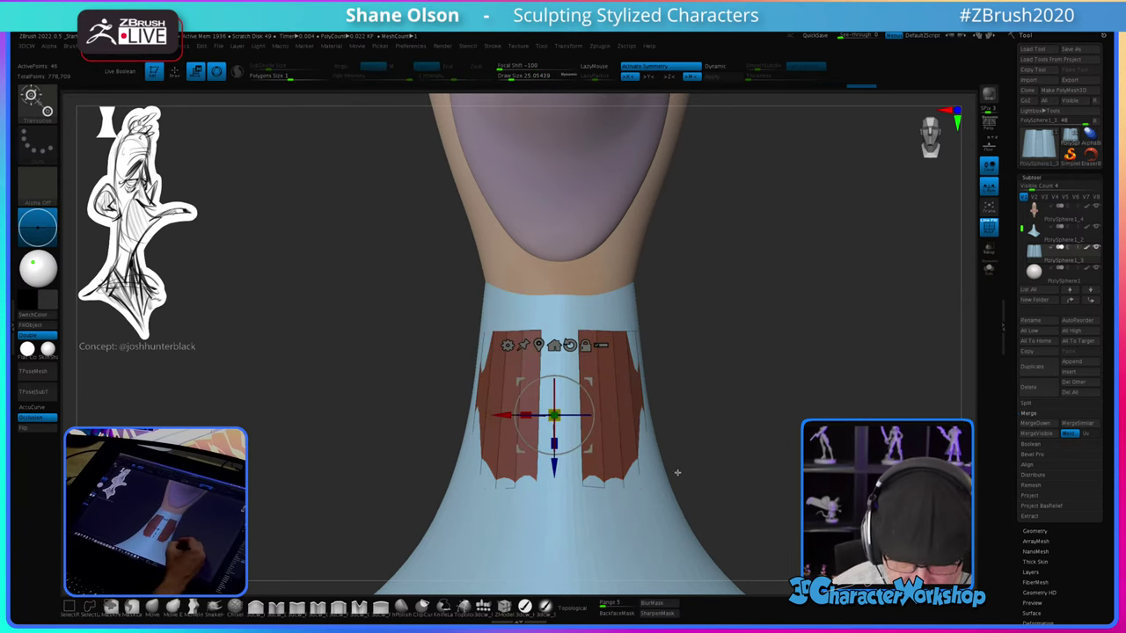
click(553, 345)
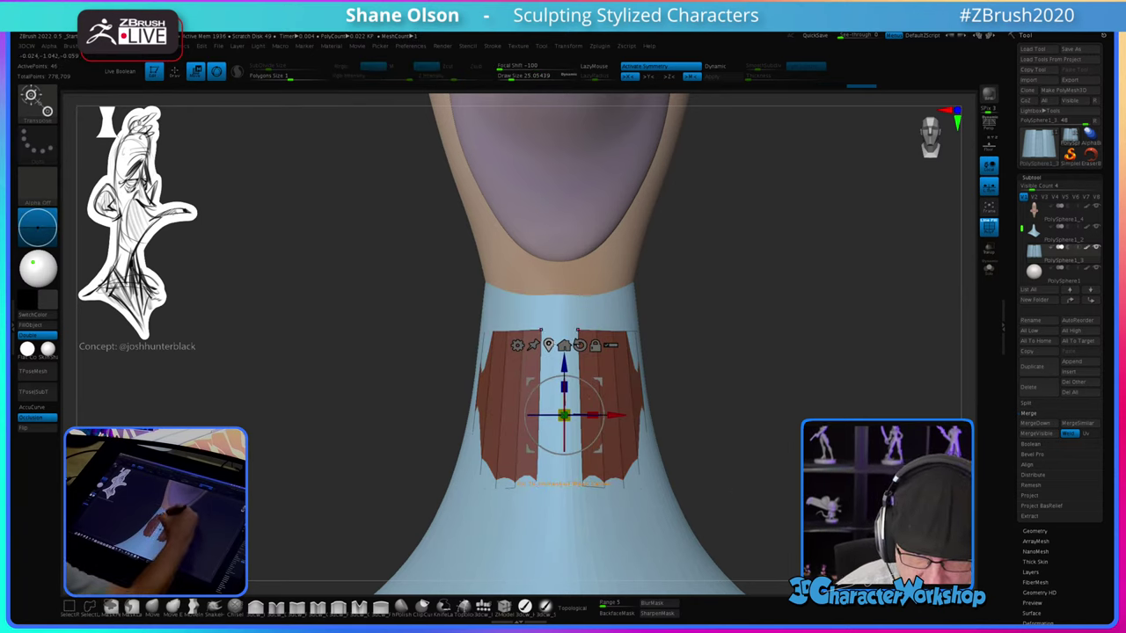
key(x)
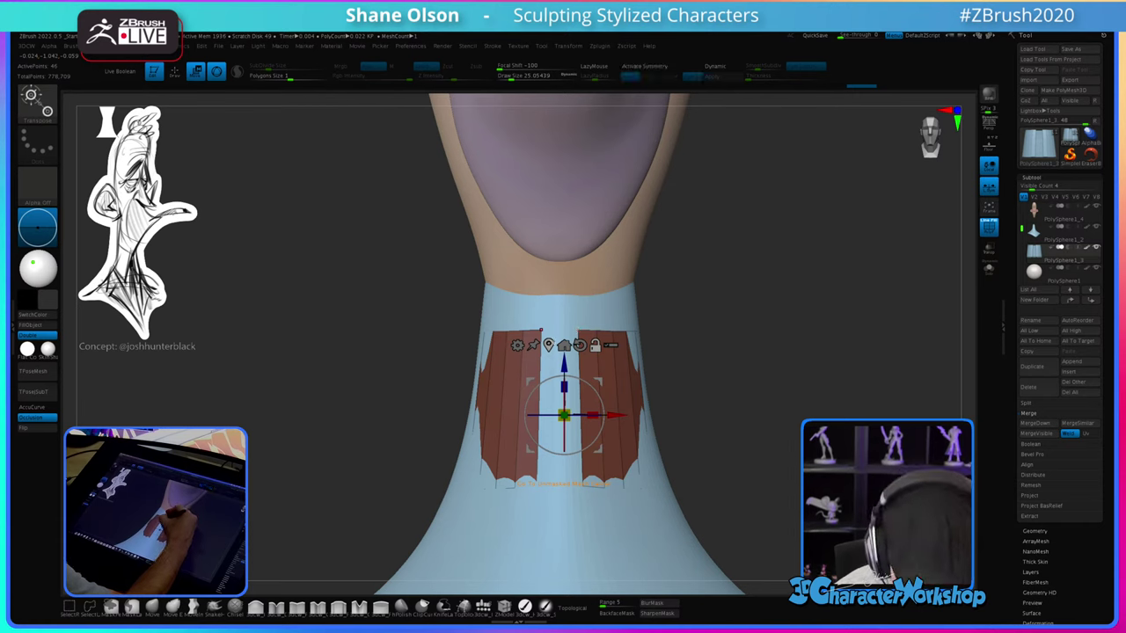
alt+click(559, 486)
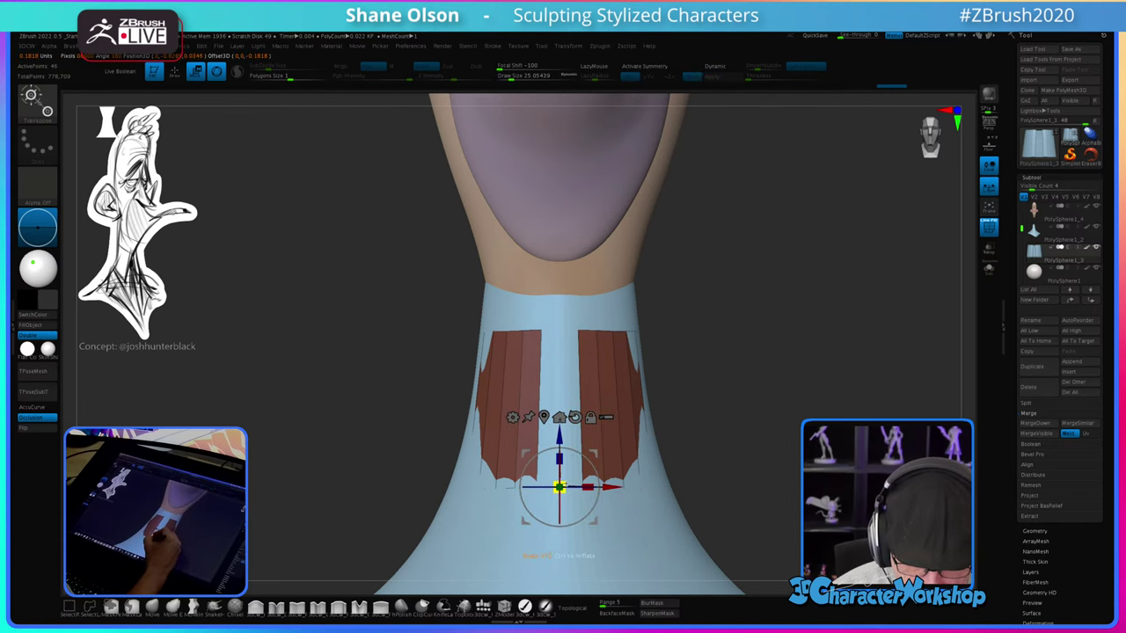
drag(559, 486, 580, 462)
drag(669, 431, 721, 445)
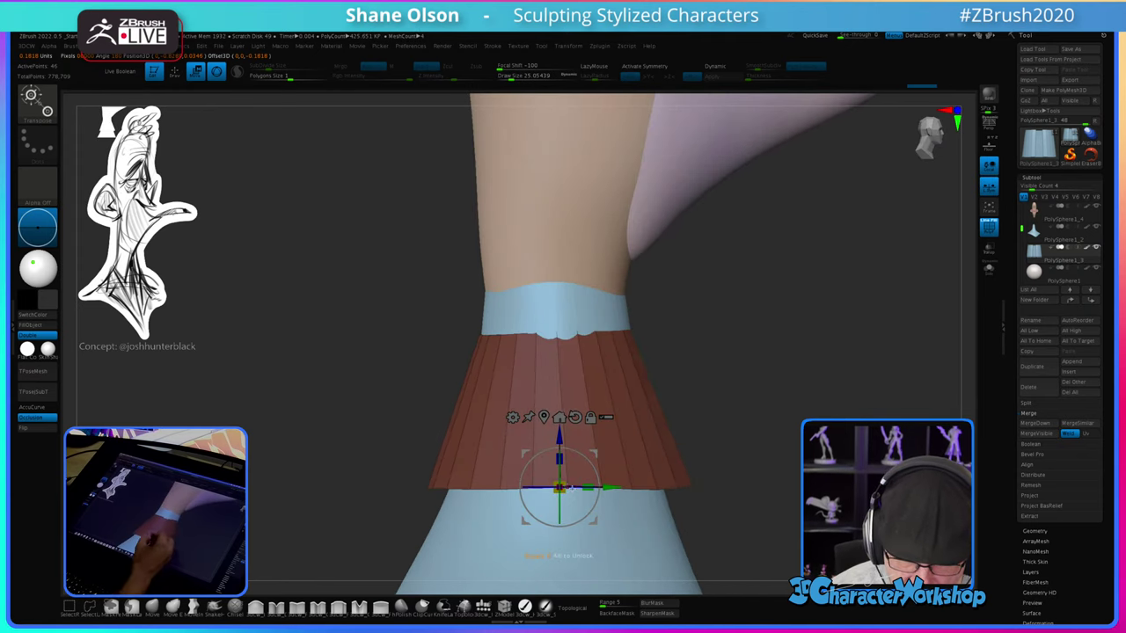
drag(610, 486, 600, 487)
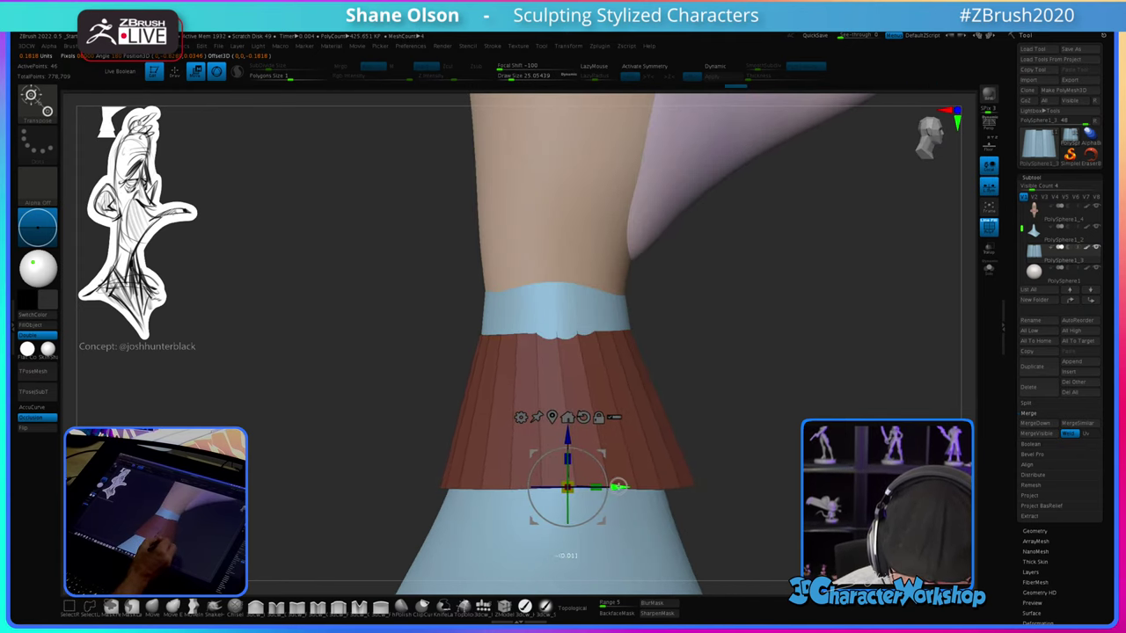
drag(754, 414, 699, 427)
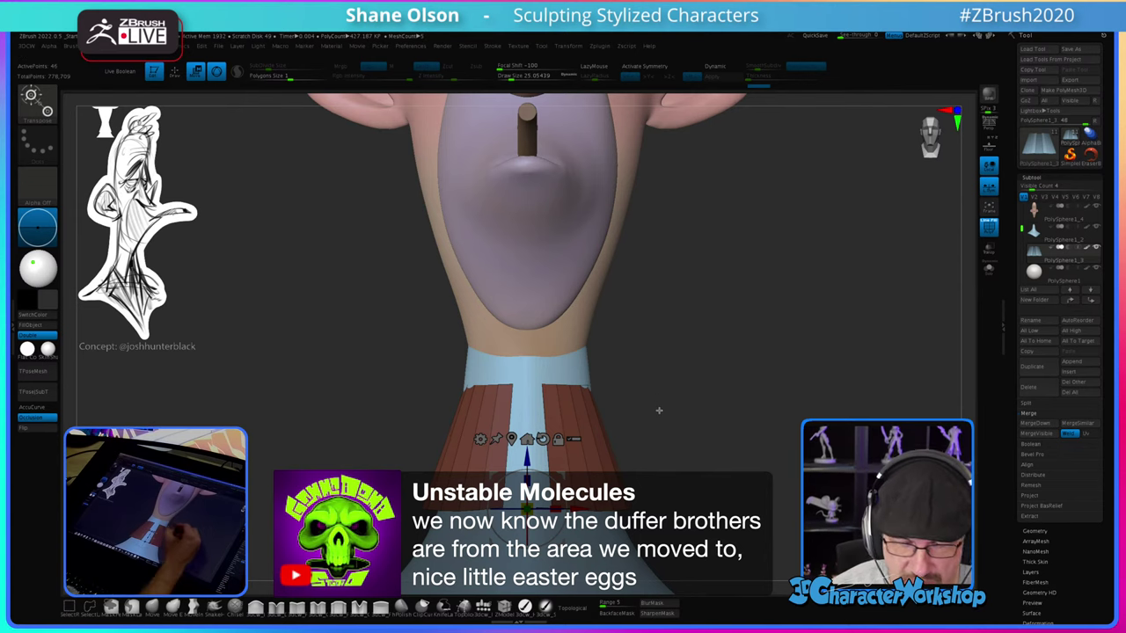
Select the collar subtool and ClipCurve off its top band
key(ctrl+z)
mouse_move(667, 419)
mouse_down()
mouse_move(689, 407)
mouse_move(674, 436)
mouse_up()
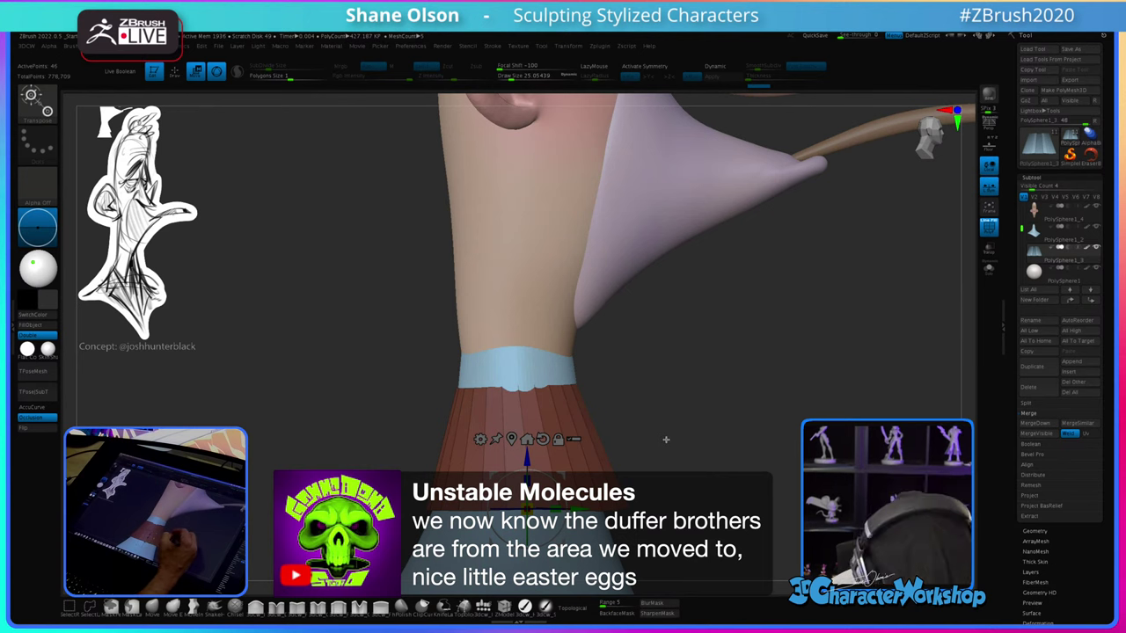
click(524, 362)
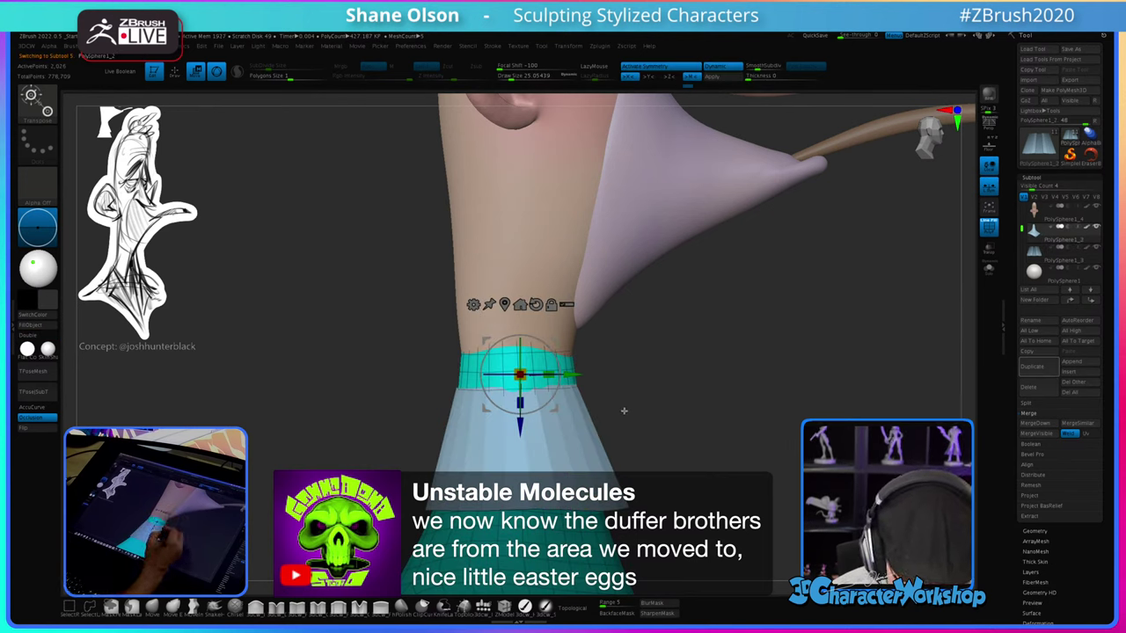
key(q)
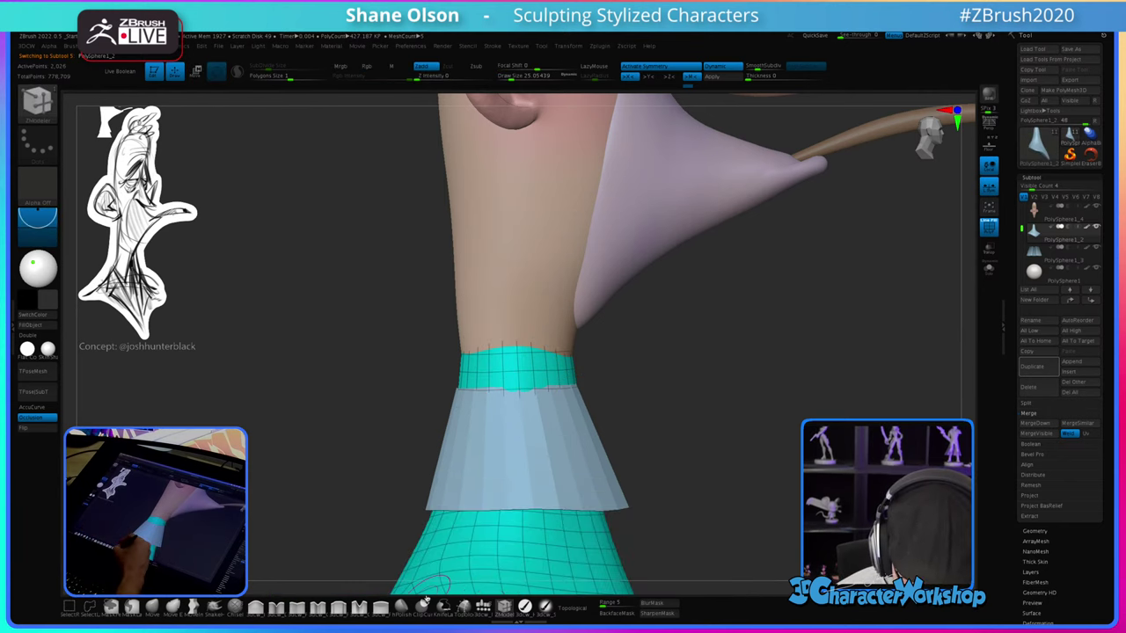
click(426, 599)
mouse_move(261, 395)
ctrl+shift+mouse_down()
mouse_move(681, 399)
mouse_move(694, 389)
ctrl+shift+mouse_up()
mouse_move(743, 420)
mouse_down()
mouse_move(709, 452)
mouse_move(748, 461)
mouse_up()
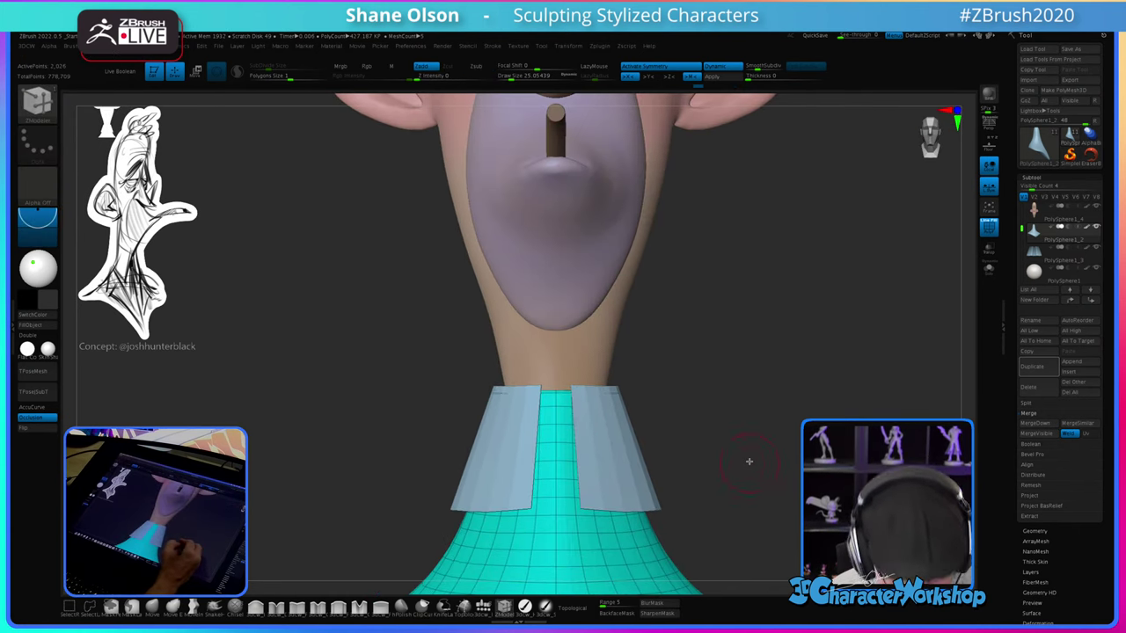
Select the torso subtool, set up a sculpting brush with adjusted size, and frame the head
alt+click(596, 363)
key(b)
key(s)
key(t)
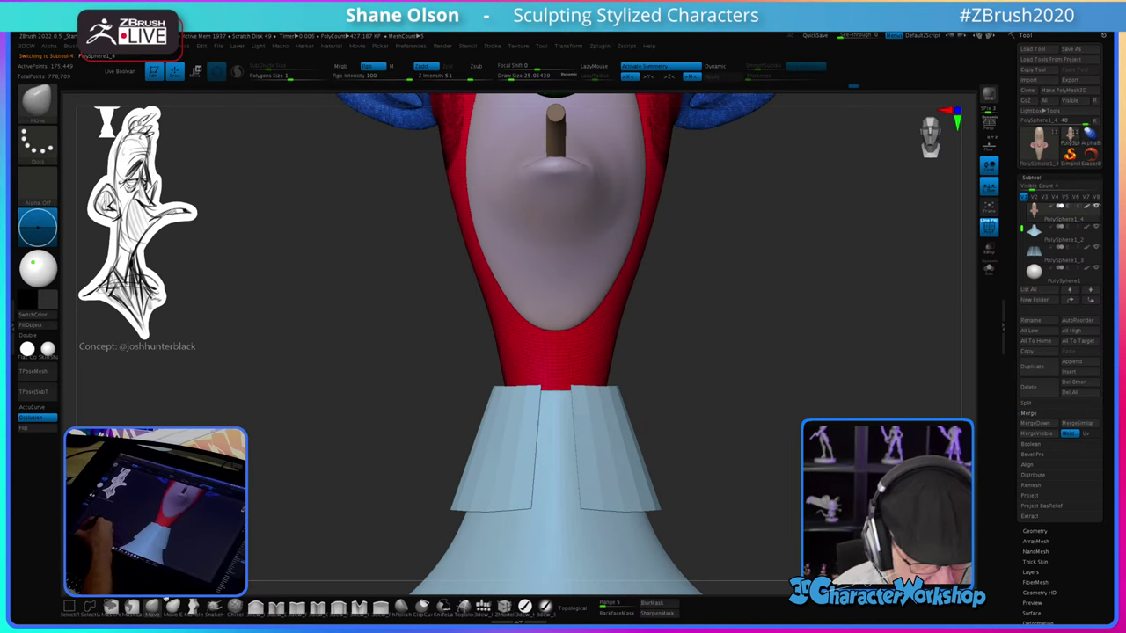
key(s)
click(301, 494)
mouse_move(710, 372)
alt+mouse_down()
mouse_move(655, 354)
mouse_move(528, 364)
mouse_move(548, 352)
mouse_move(556, 361)
alt+mouse_up()
key(s)
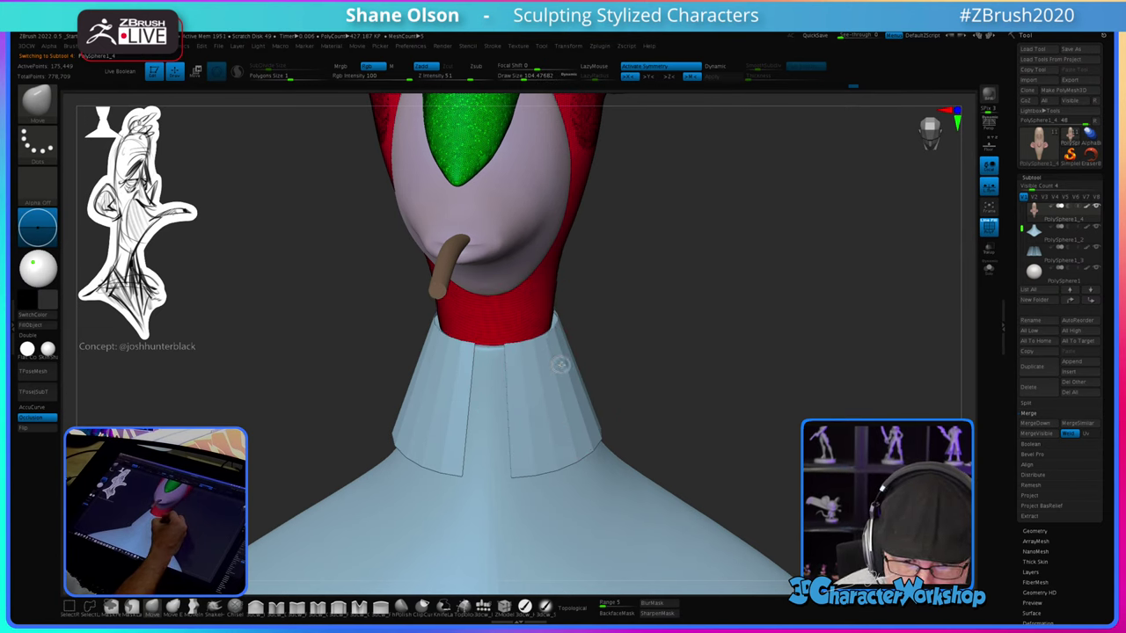
mouse_move(604, 330)
mouse_down()
mouse_move(610, 290)
mouse_move(573, 263)
mouse_move(613, 314)
mouse_move(597, 368)
mouse_up()
key(s)
key(s)
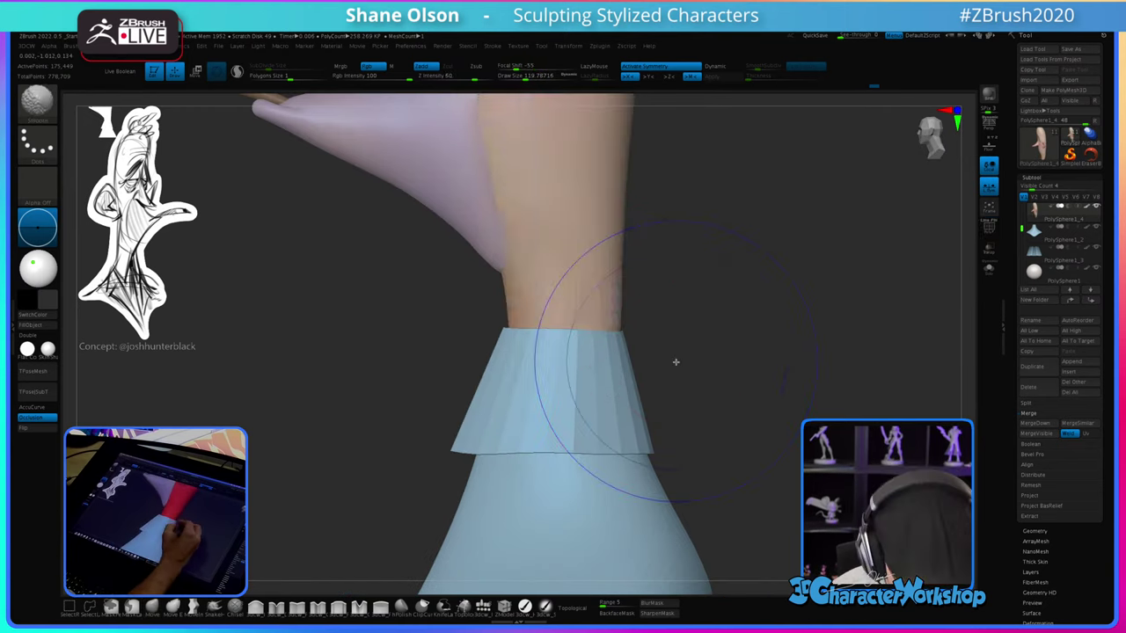
key(f)
mouse_move(618, 311)
mouse_down()
mouse_move(659, 377)
mouse_move(676, 377)
mouse_move(647, 376)
mouse_move(613, 432)
mouse_move(636, 438)
mouse_move(624, 422)
mouse_move(608, 442)
mouse_move(674, 415)
mouse_move(654, 420)
mouse_move(634, 392)
mouse_move(613, 400)
mouse_move(625, 410)
mouse_up()
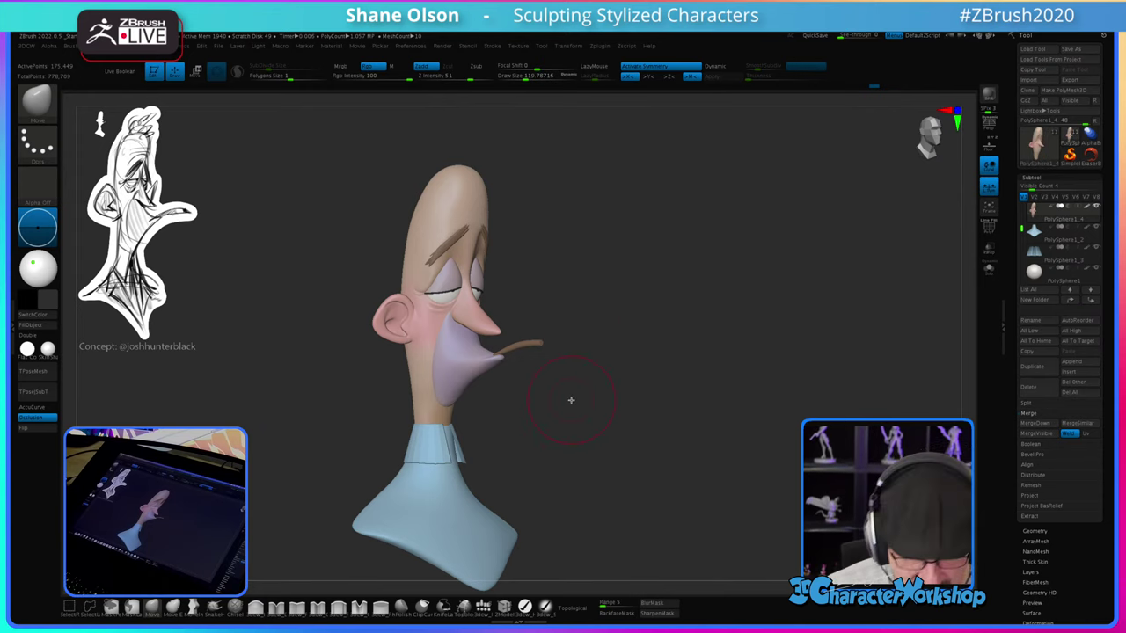
alt+click(419, 540)
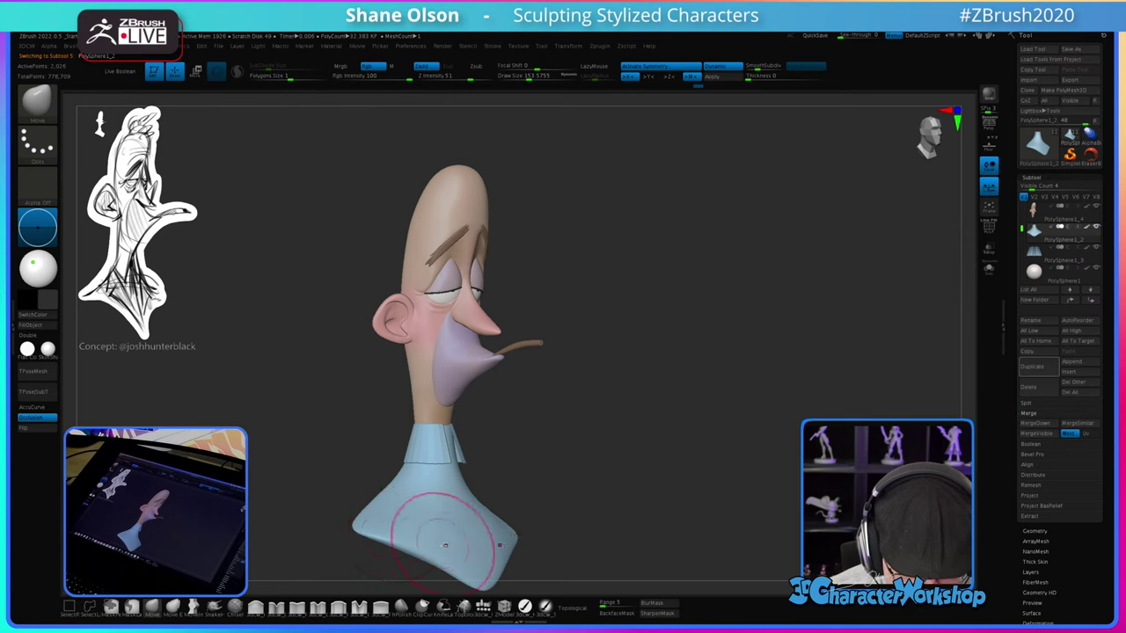
alt+drag(573, 523, 618, 446)
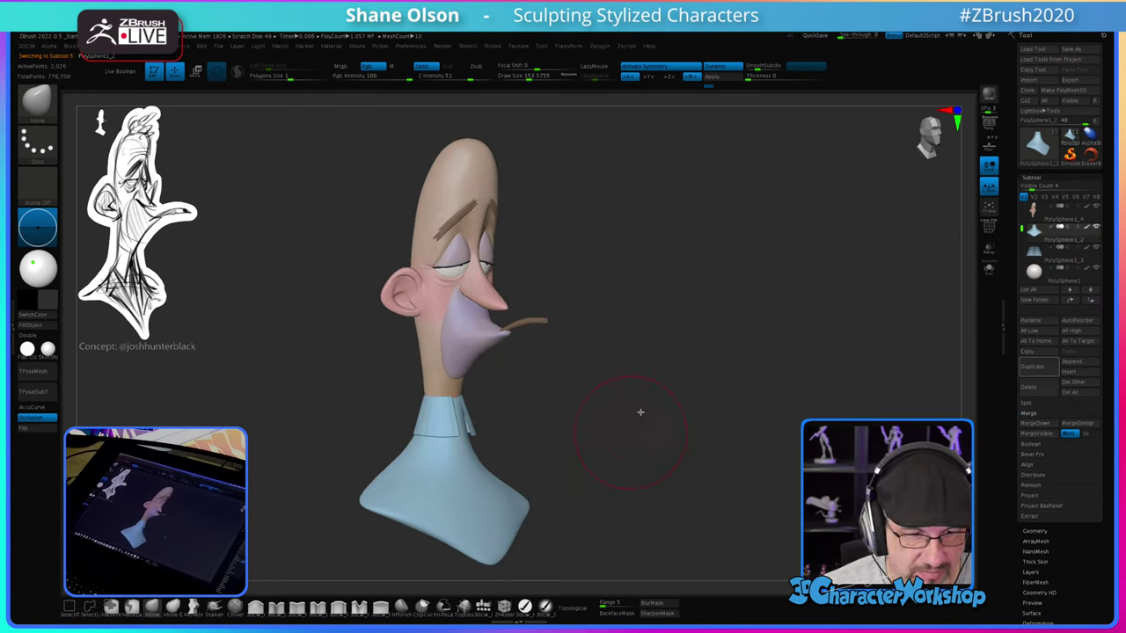
drag(596, 241, 516, 238)
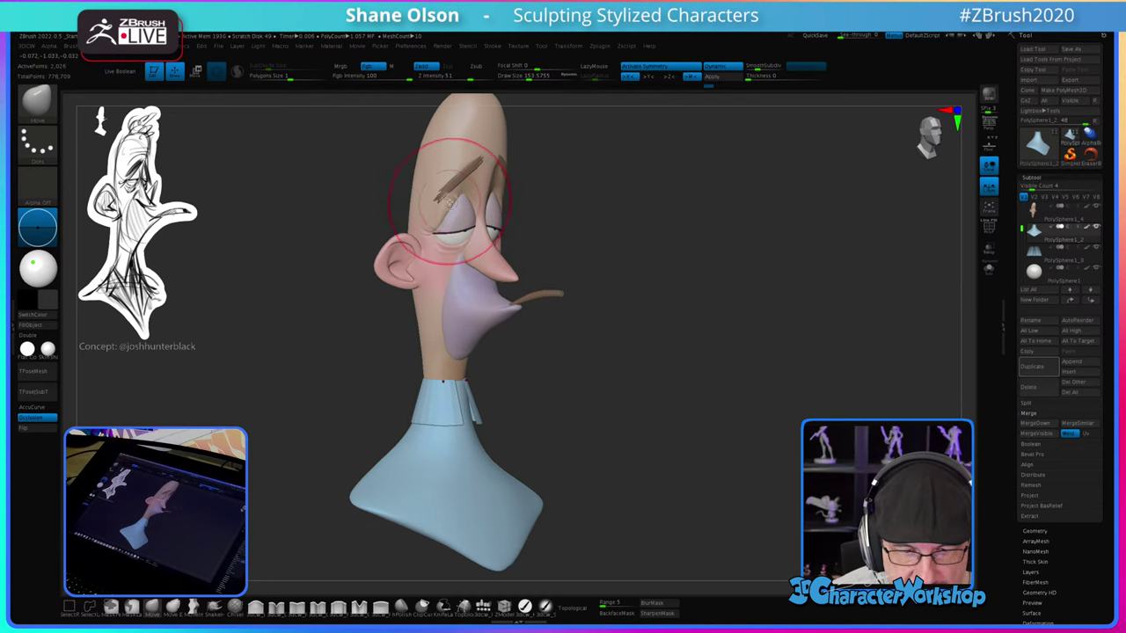
alt+click(456, 195)
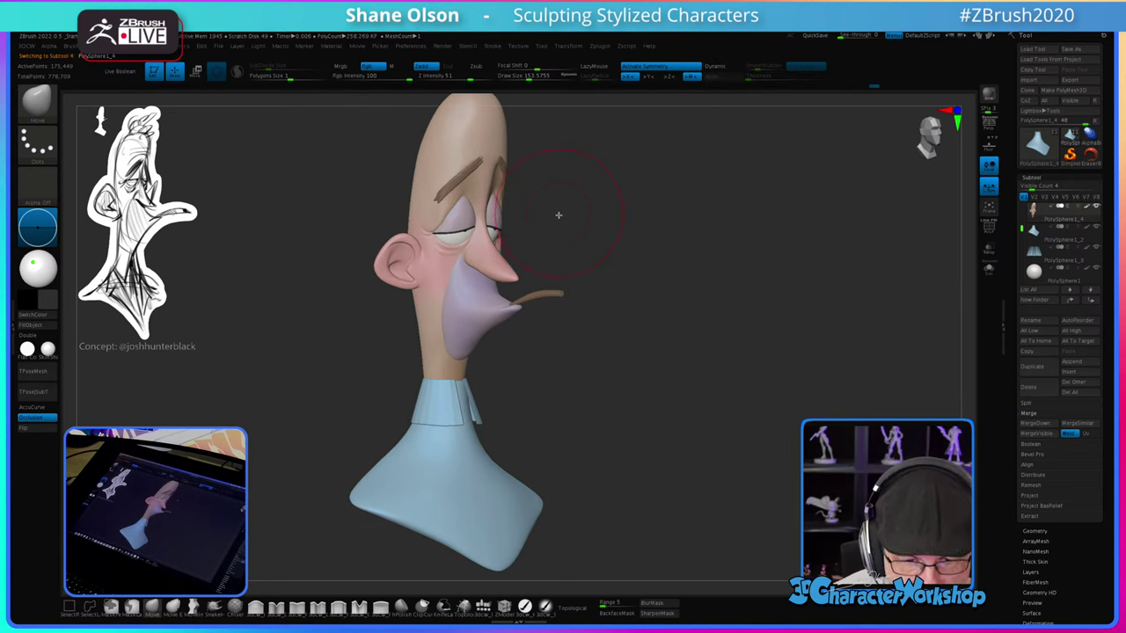
key(s)
mouse_move(546, 226)
mouse_down()
mouse_move(581, 221)
mouse_move(536, 231)
mouse_up()
alt+click(473, 213)
key(s)
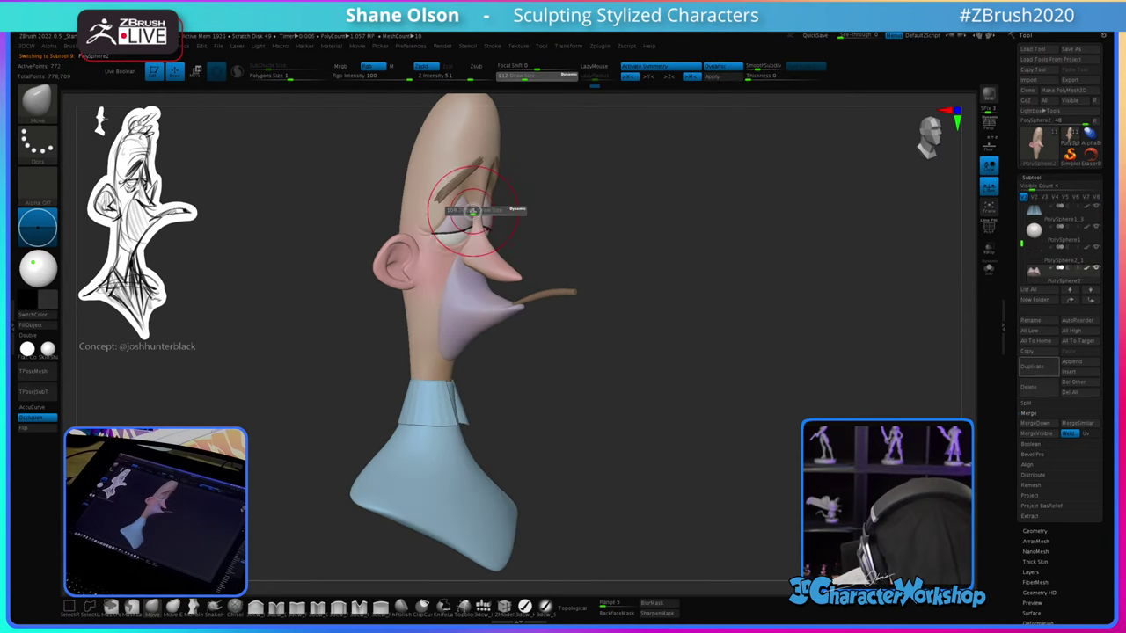
drag(473, 213, 470, 213)
drag(651, 254, 651, 317)
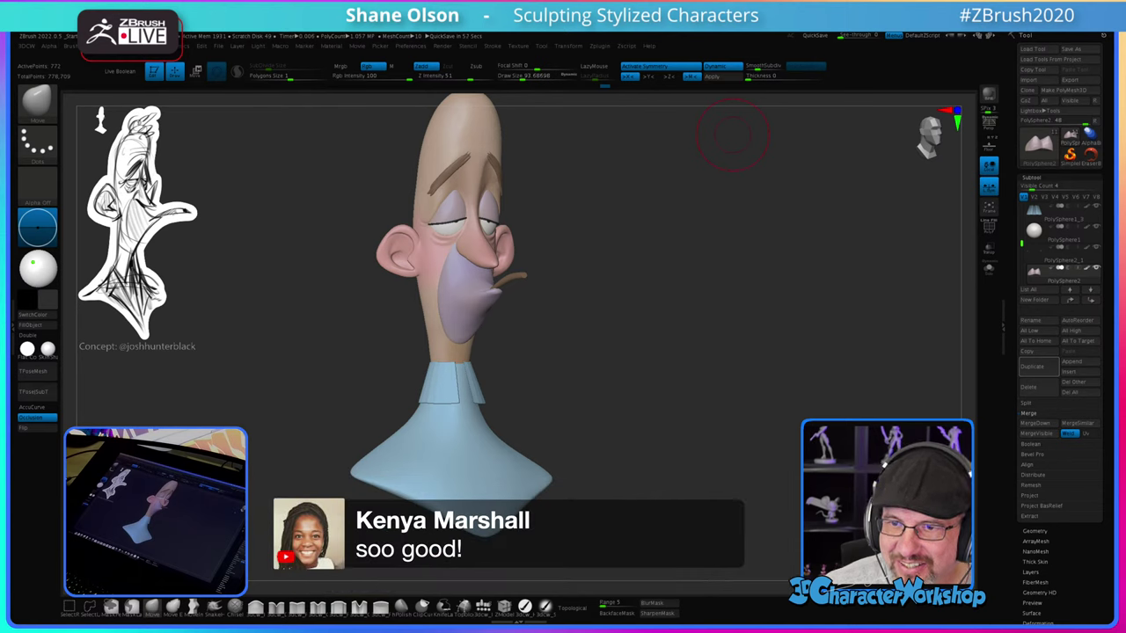
mouse_move(741, 284)
mouse_down()
mouse_move(747, 294)
mouse_move(712, 309)
mouse_move(685, 345)
mouse_move(691, 326)
mouse_move(661, 336)
mouse_up()
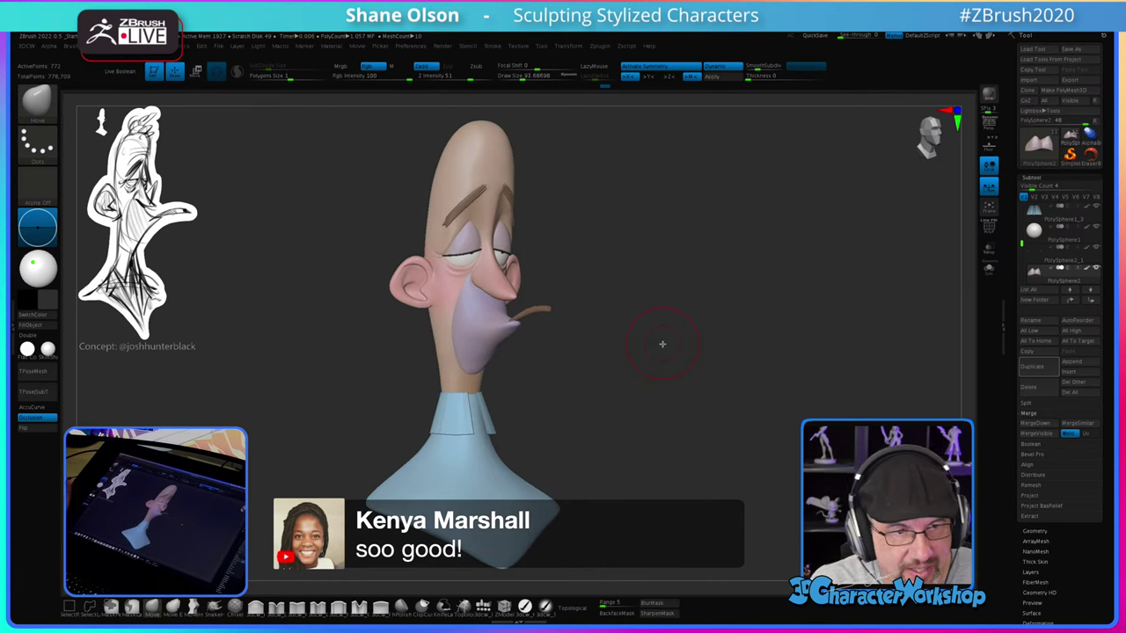